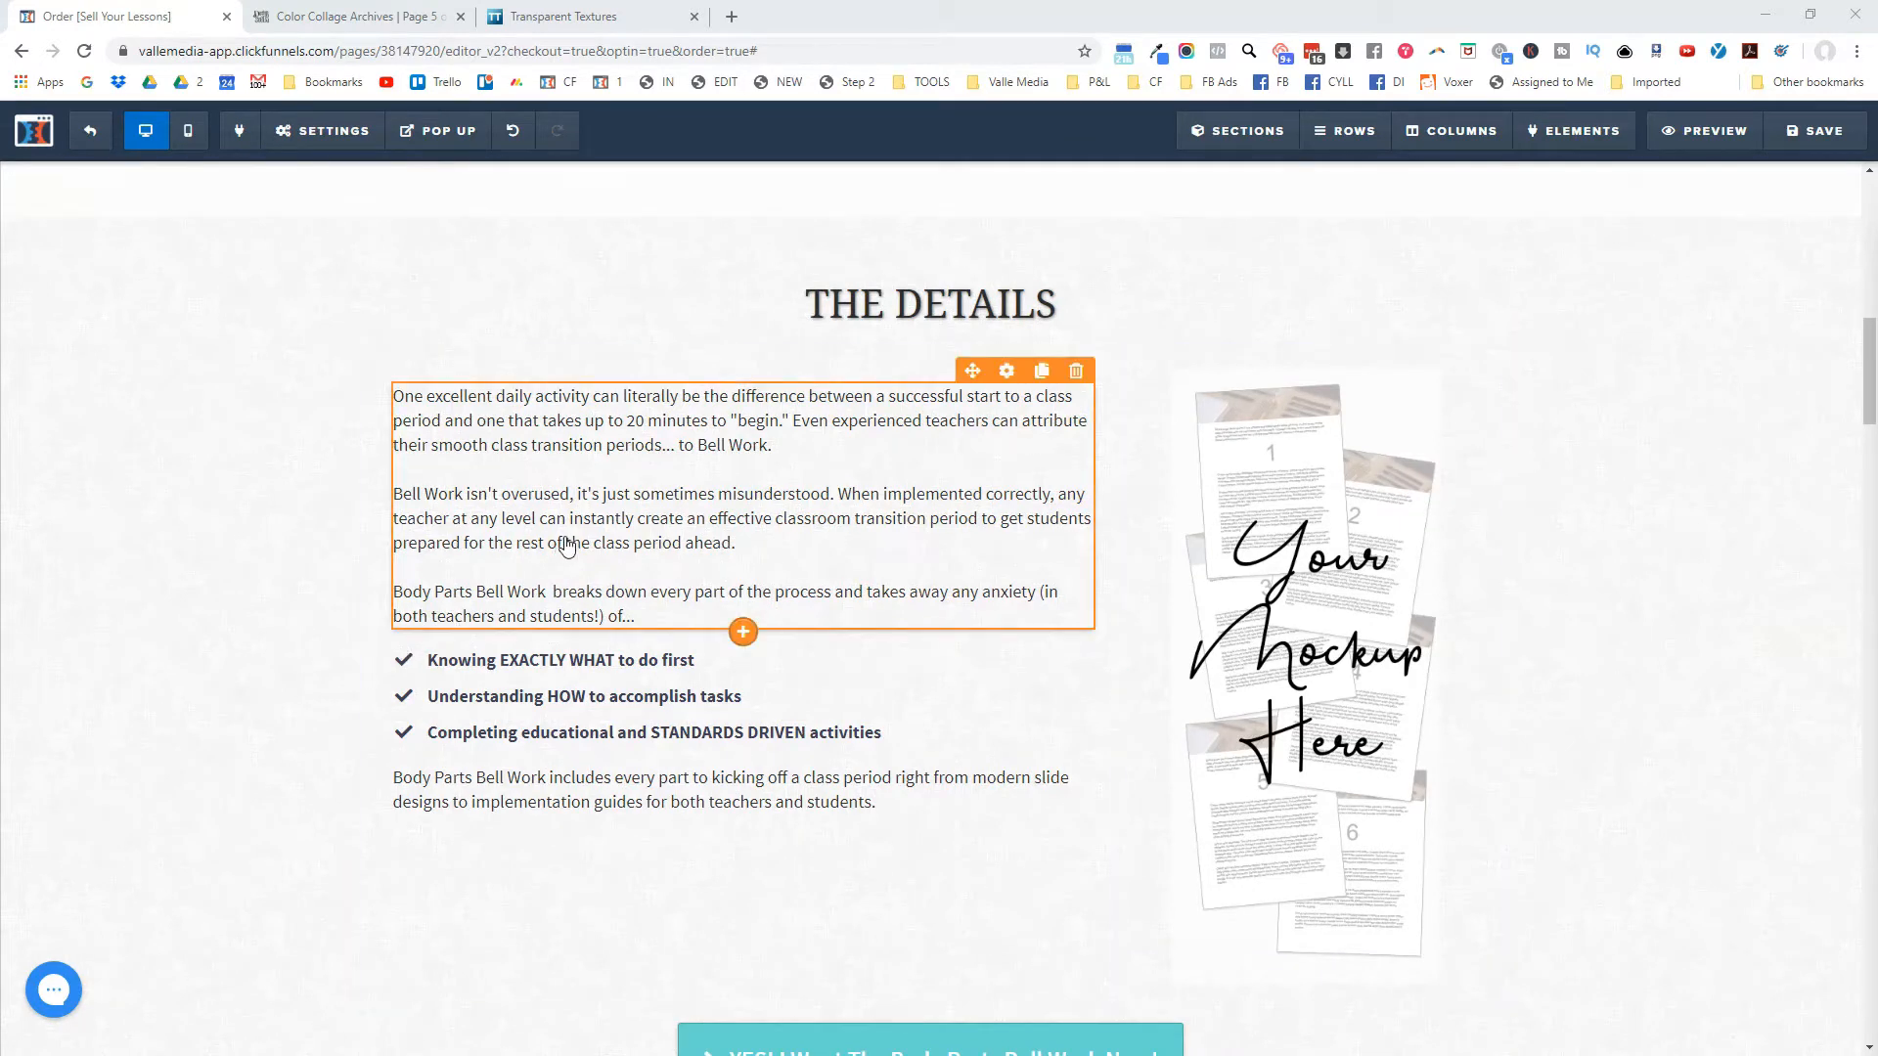
Examine the order page from The Details through What's Included, Bonuses and the offer box to What Others Are Saying.
{"action": "scroll", "coordinate": [773, 675], "scroll_direction": "down", "scroll_amount": 2}
{"action": "scroll", "coordinate": [752, 649], "scroll_direction": "down", "scroll_amount": 9}
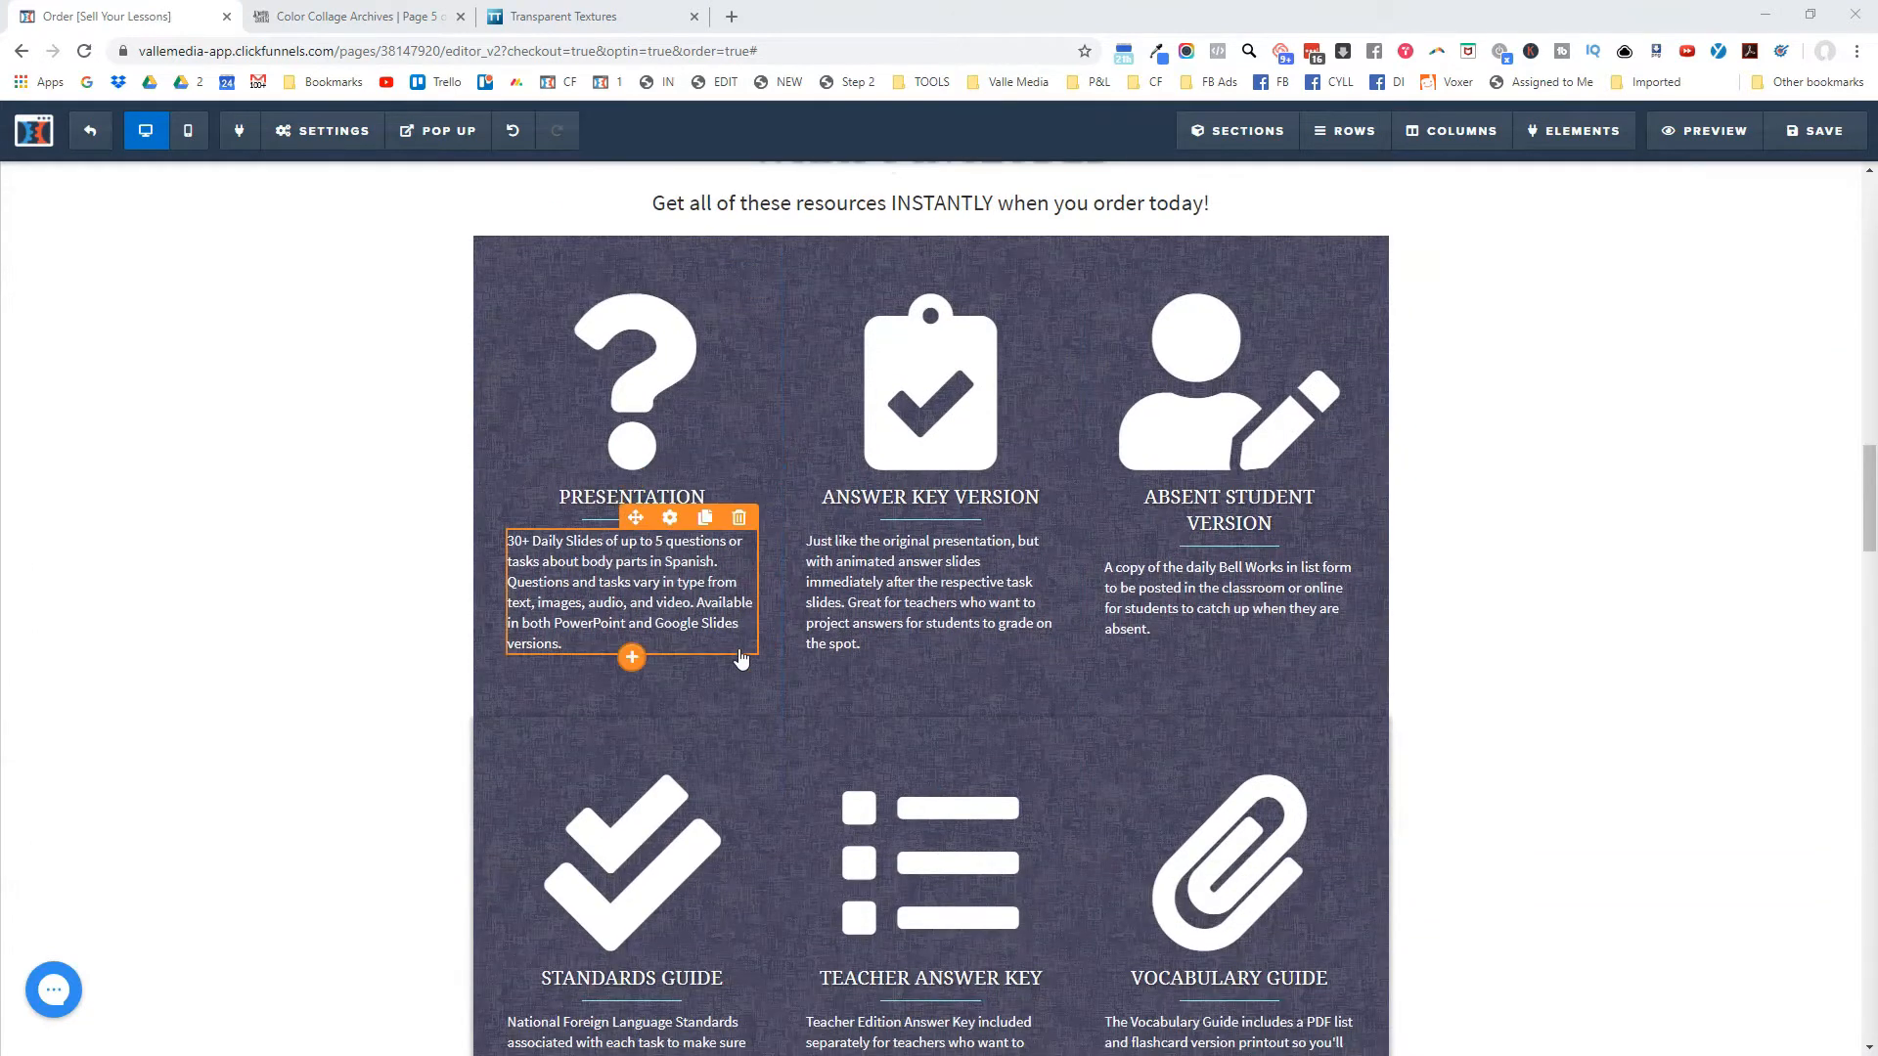
{"action": "scroll", "coordinate": [738, 641], "scroll_direction": "down", "scroll_amount": 1}
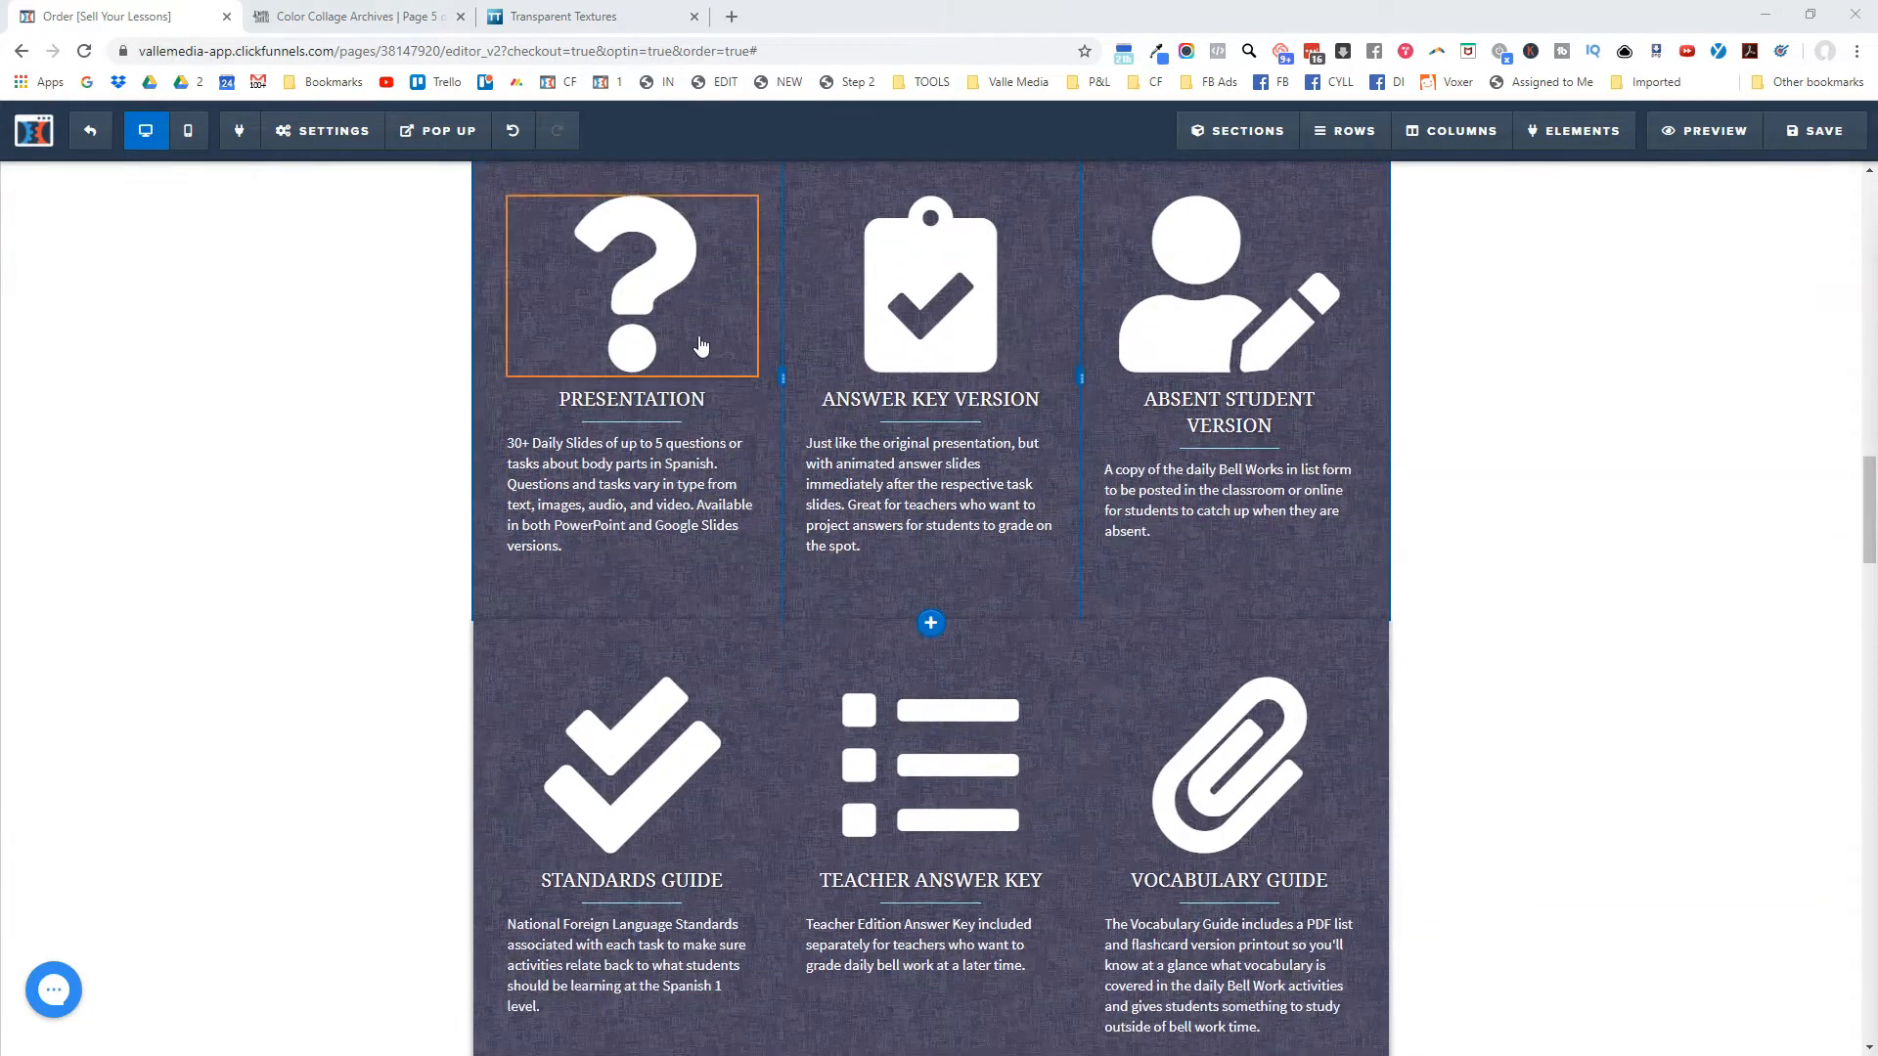
{"action": "scroll", "coordinate": [1210, 501], "scroll_direction": "up", "scroll_amount": 3}
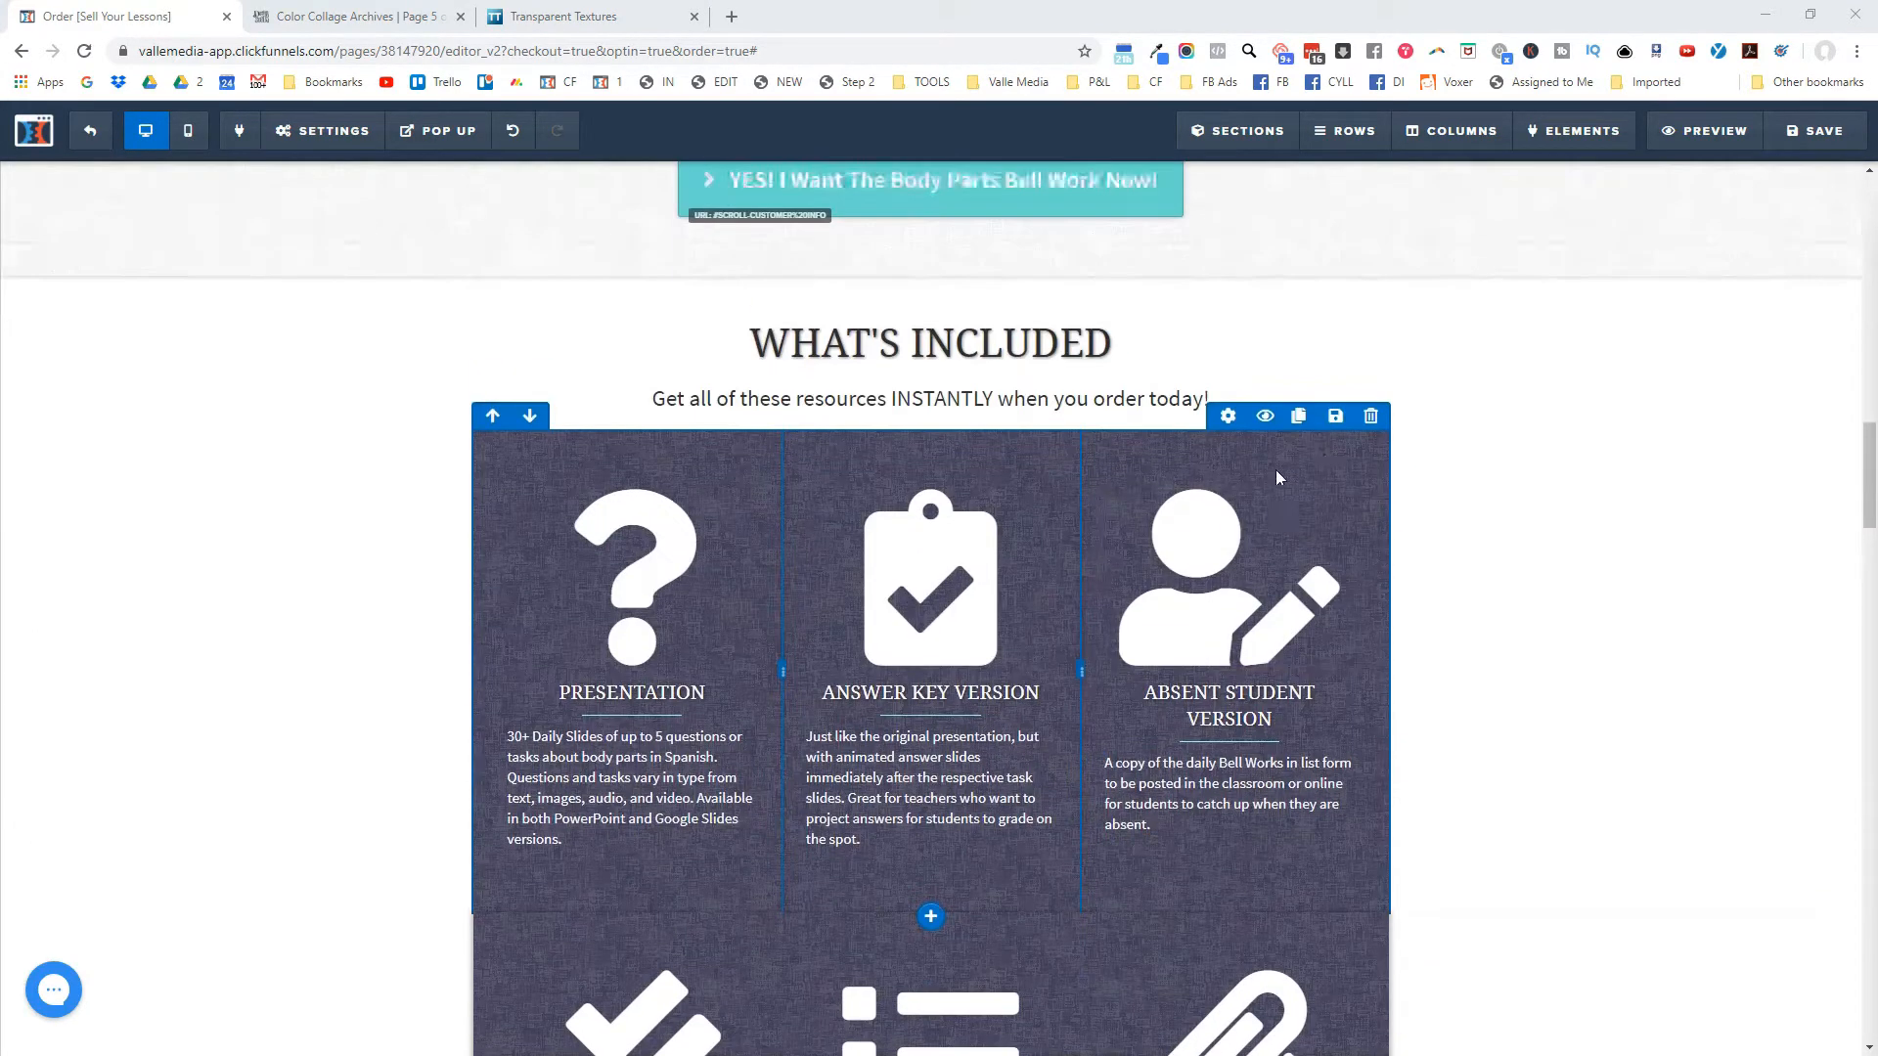
{"action": "scroll", "coordinate": [1272, 470], "scroll_direction": "down", "scroll_amount": 4}
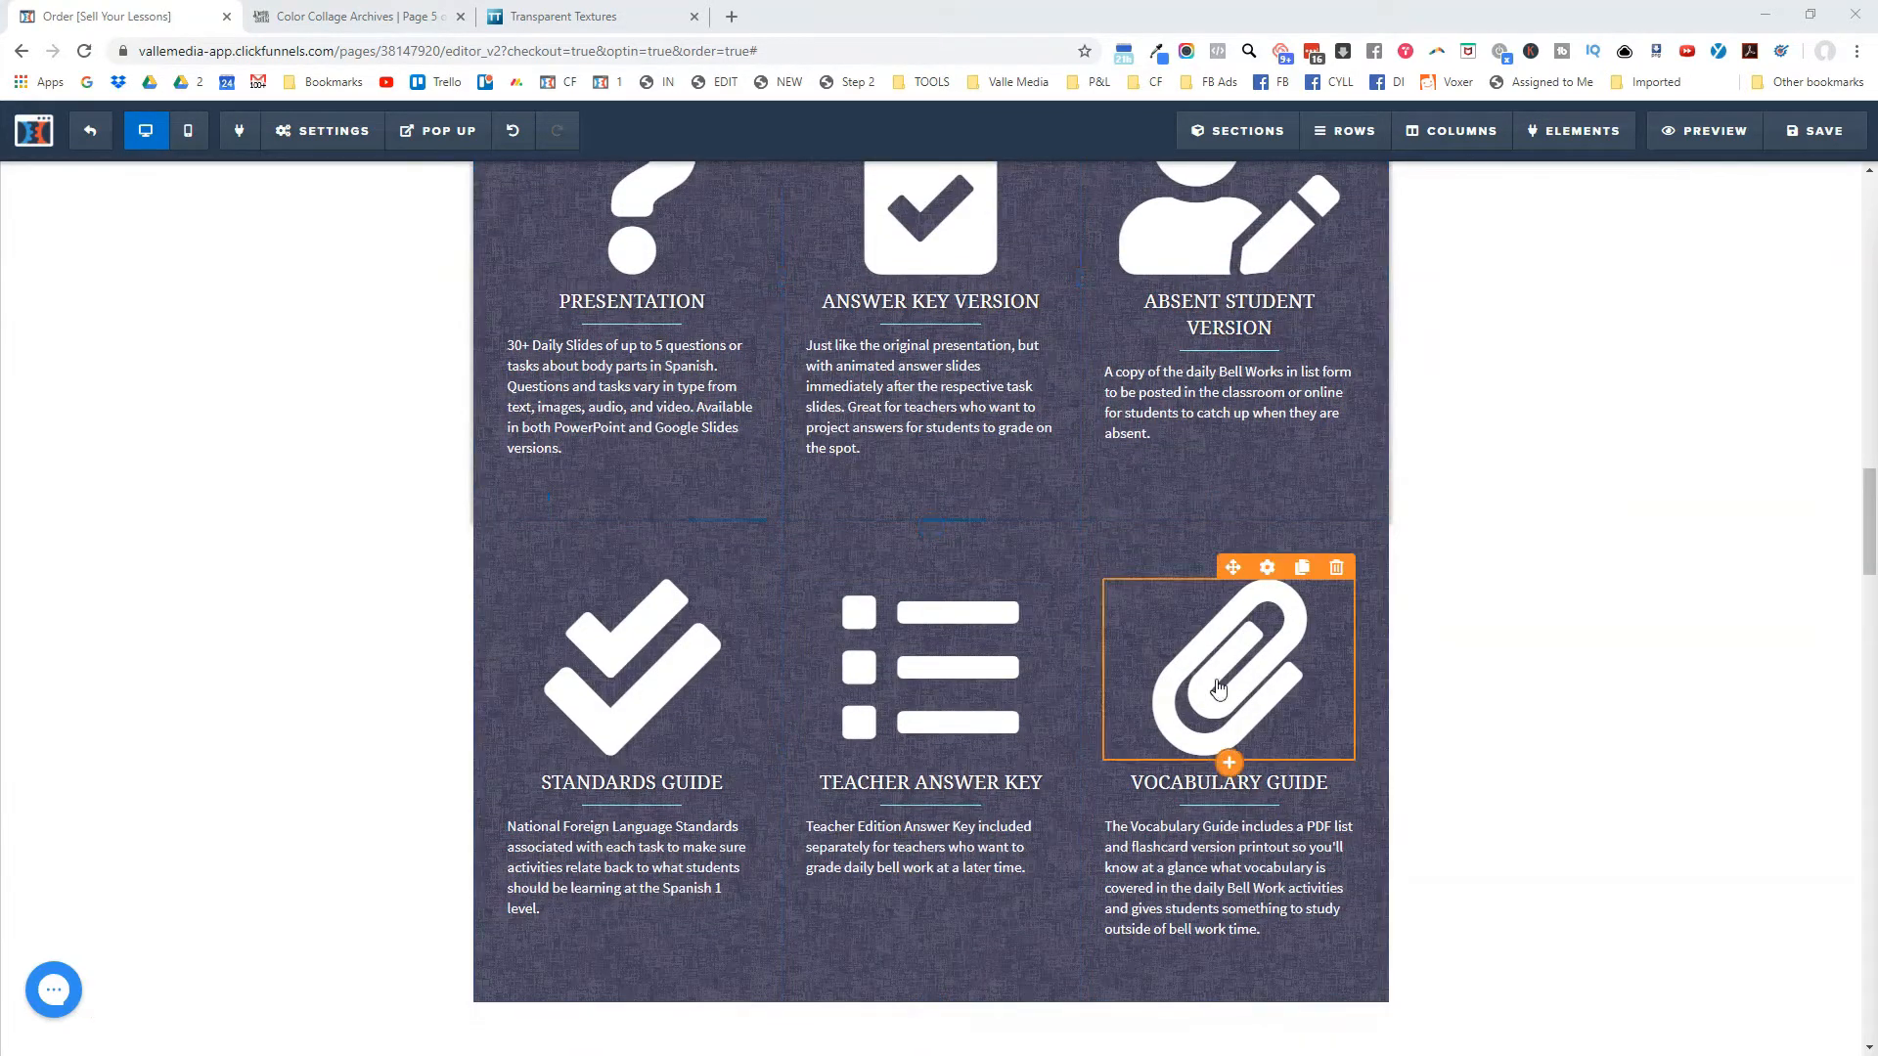
{"action": "scroll", "coordinate": [1333, 664], "scroll_direction": "down", "scroll_amount": 5}
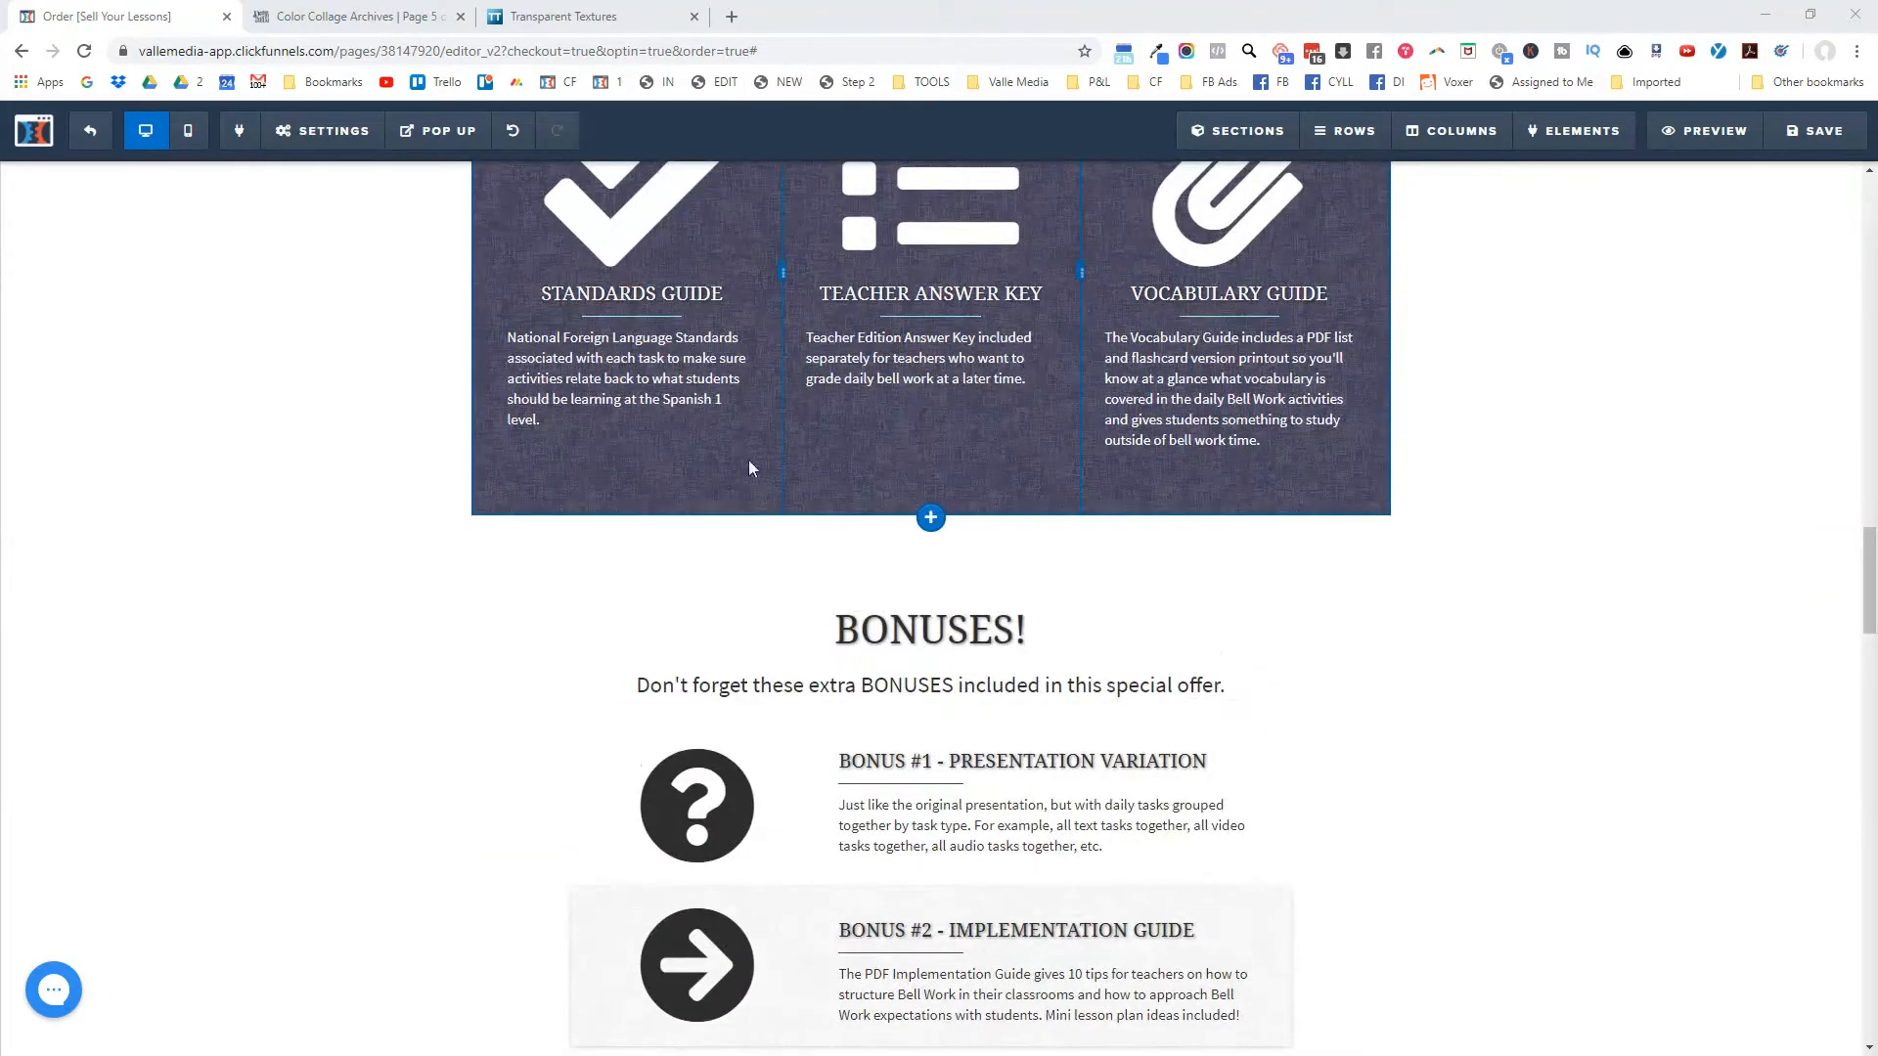
{"action": "scroll", "coordinate": [1066, 503], "scroll_direction": "down", "scroll_amount": 3}
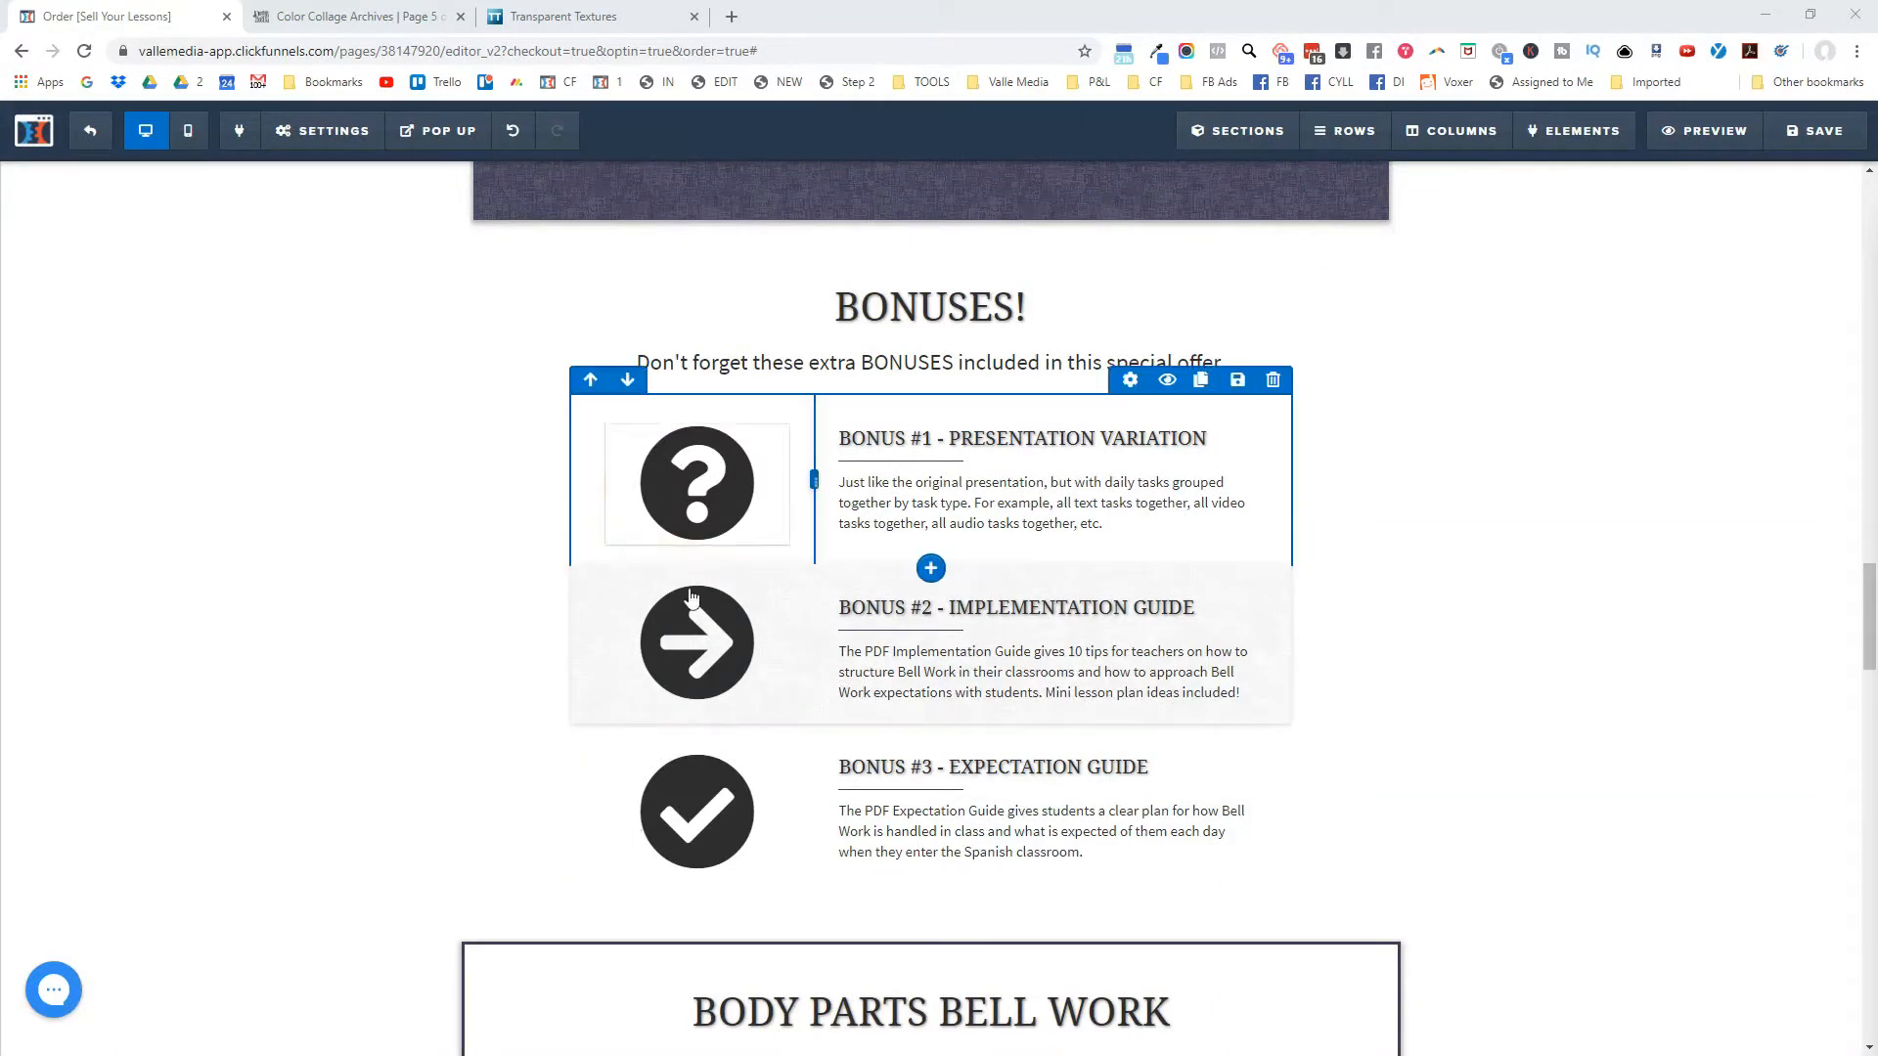
{"action": "scroll", "coordinate": [1420, 706], "scroll_direction": "down", "scroll_amount": 5}
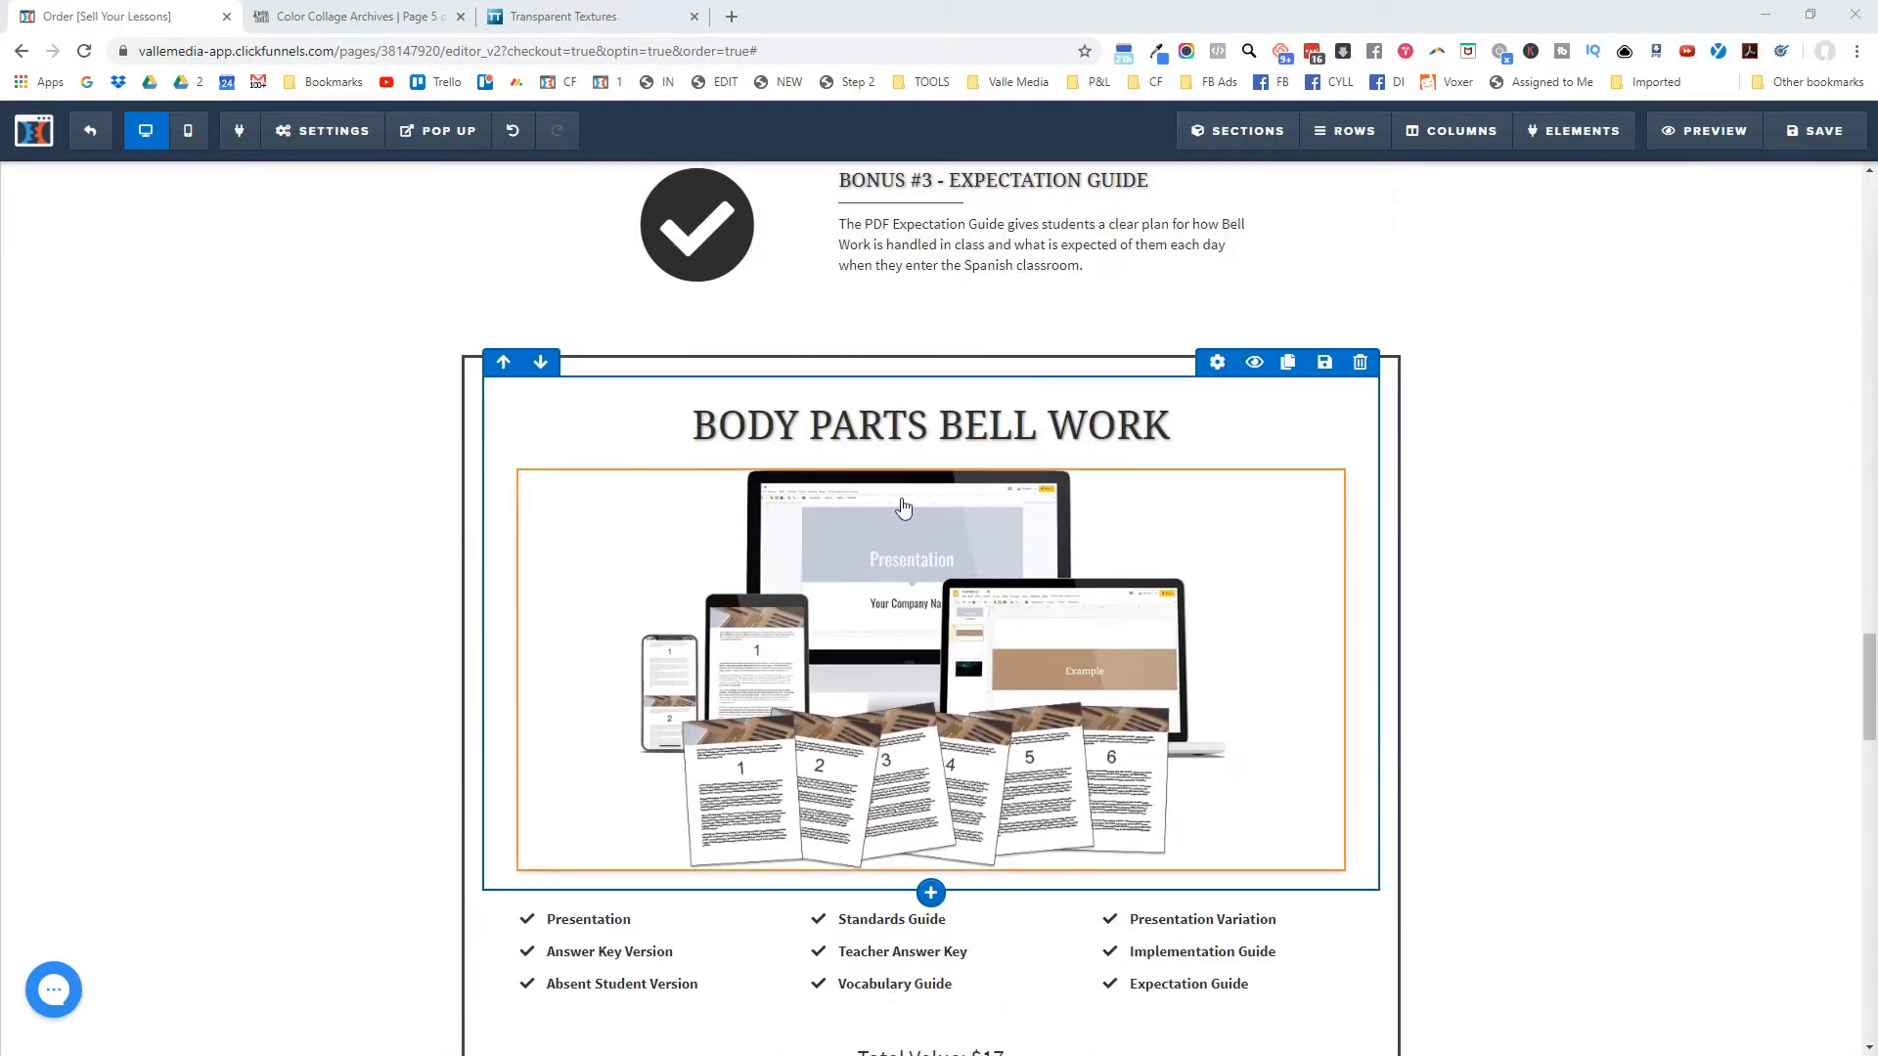
{"action": "scroll", "coordinate": [764, 593], "scroll_direction": "down", "scroll_amount": 4}
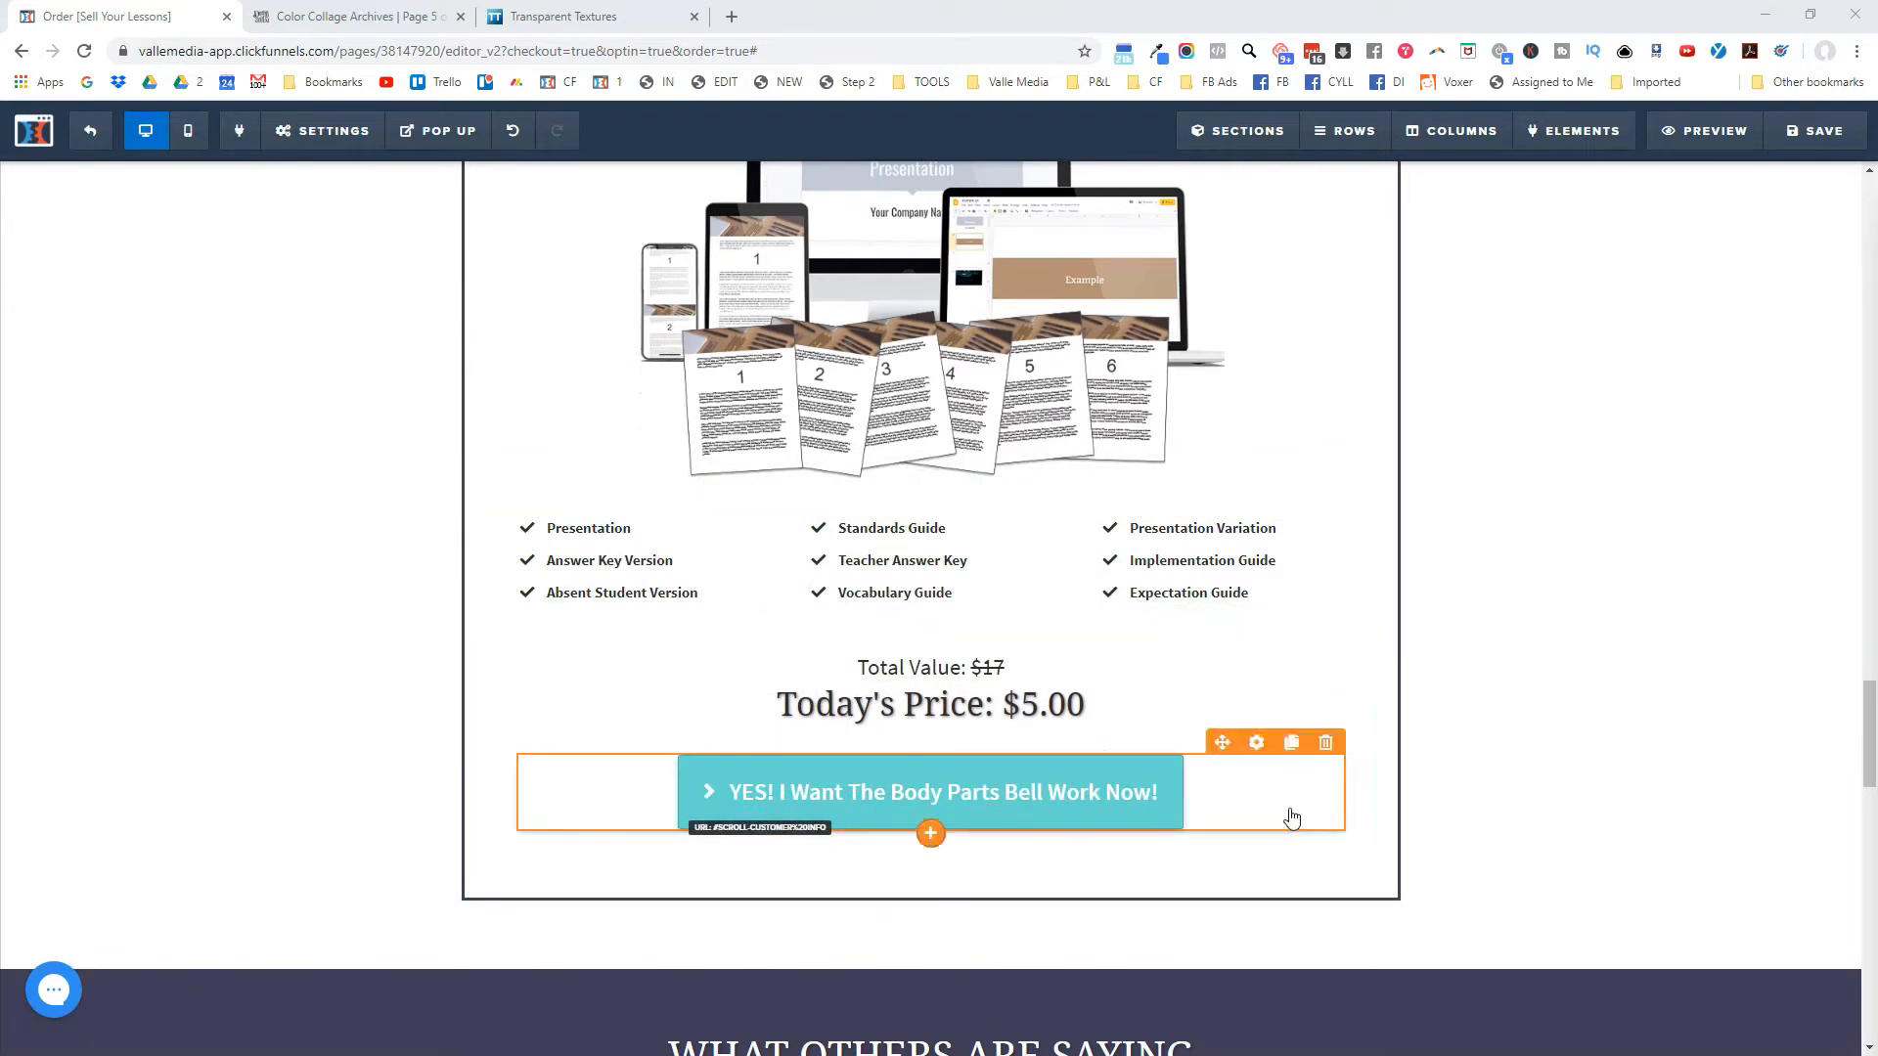
{"action": "scroll", "coordinate": [1242, 773], "scroll_direction": "down", "scroll_amount": 3}
{"action": "scroll", "coordinate": [1262, 773], "scroll_direction": "down", "scroll_amount": 5}
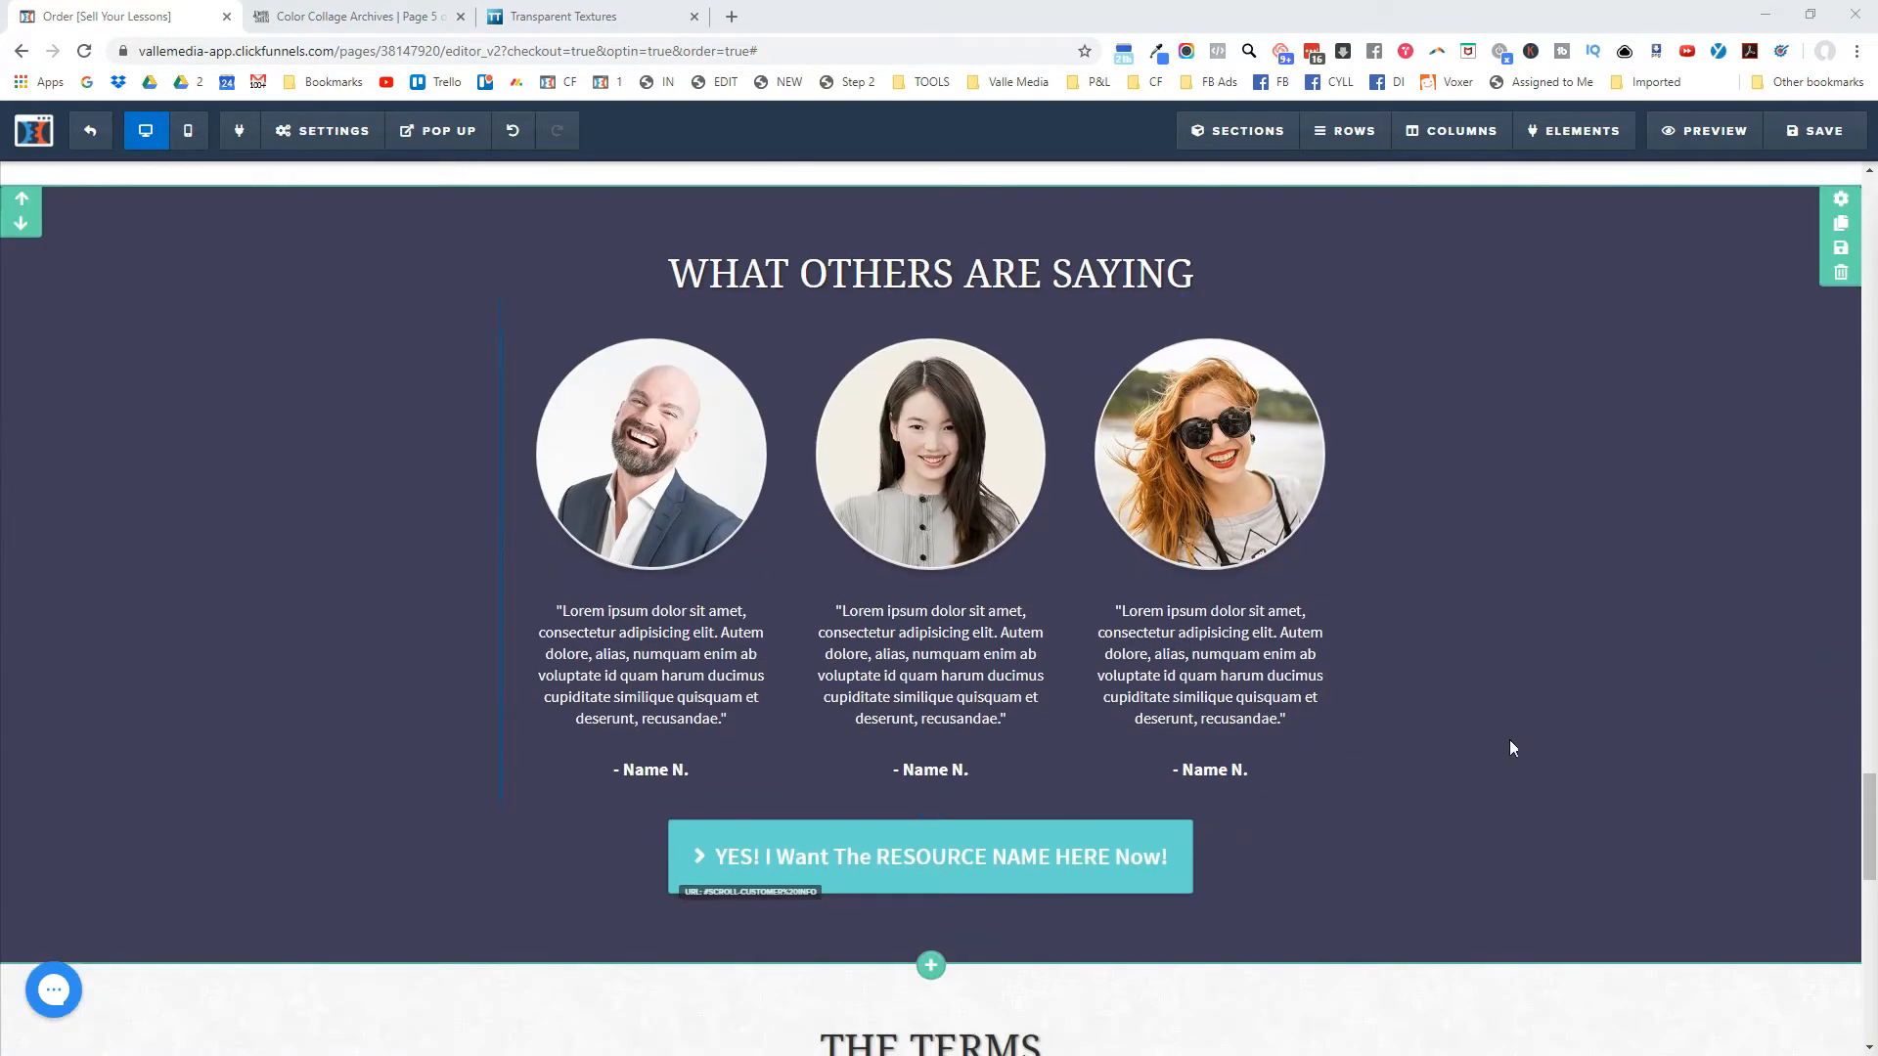
Return to the start of the order page and examine the main headline, product mockup and contact form.
{"action": "scroll", "coordinate": [1506, 758], "scroll_direction": "up", "scroll_amount": 6}
{"action": "scroll", "coordinate": [1504, 779], "scroll_direction": "up", "scroll_amount": 20}
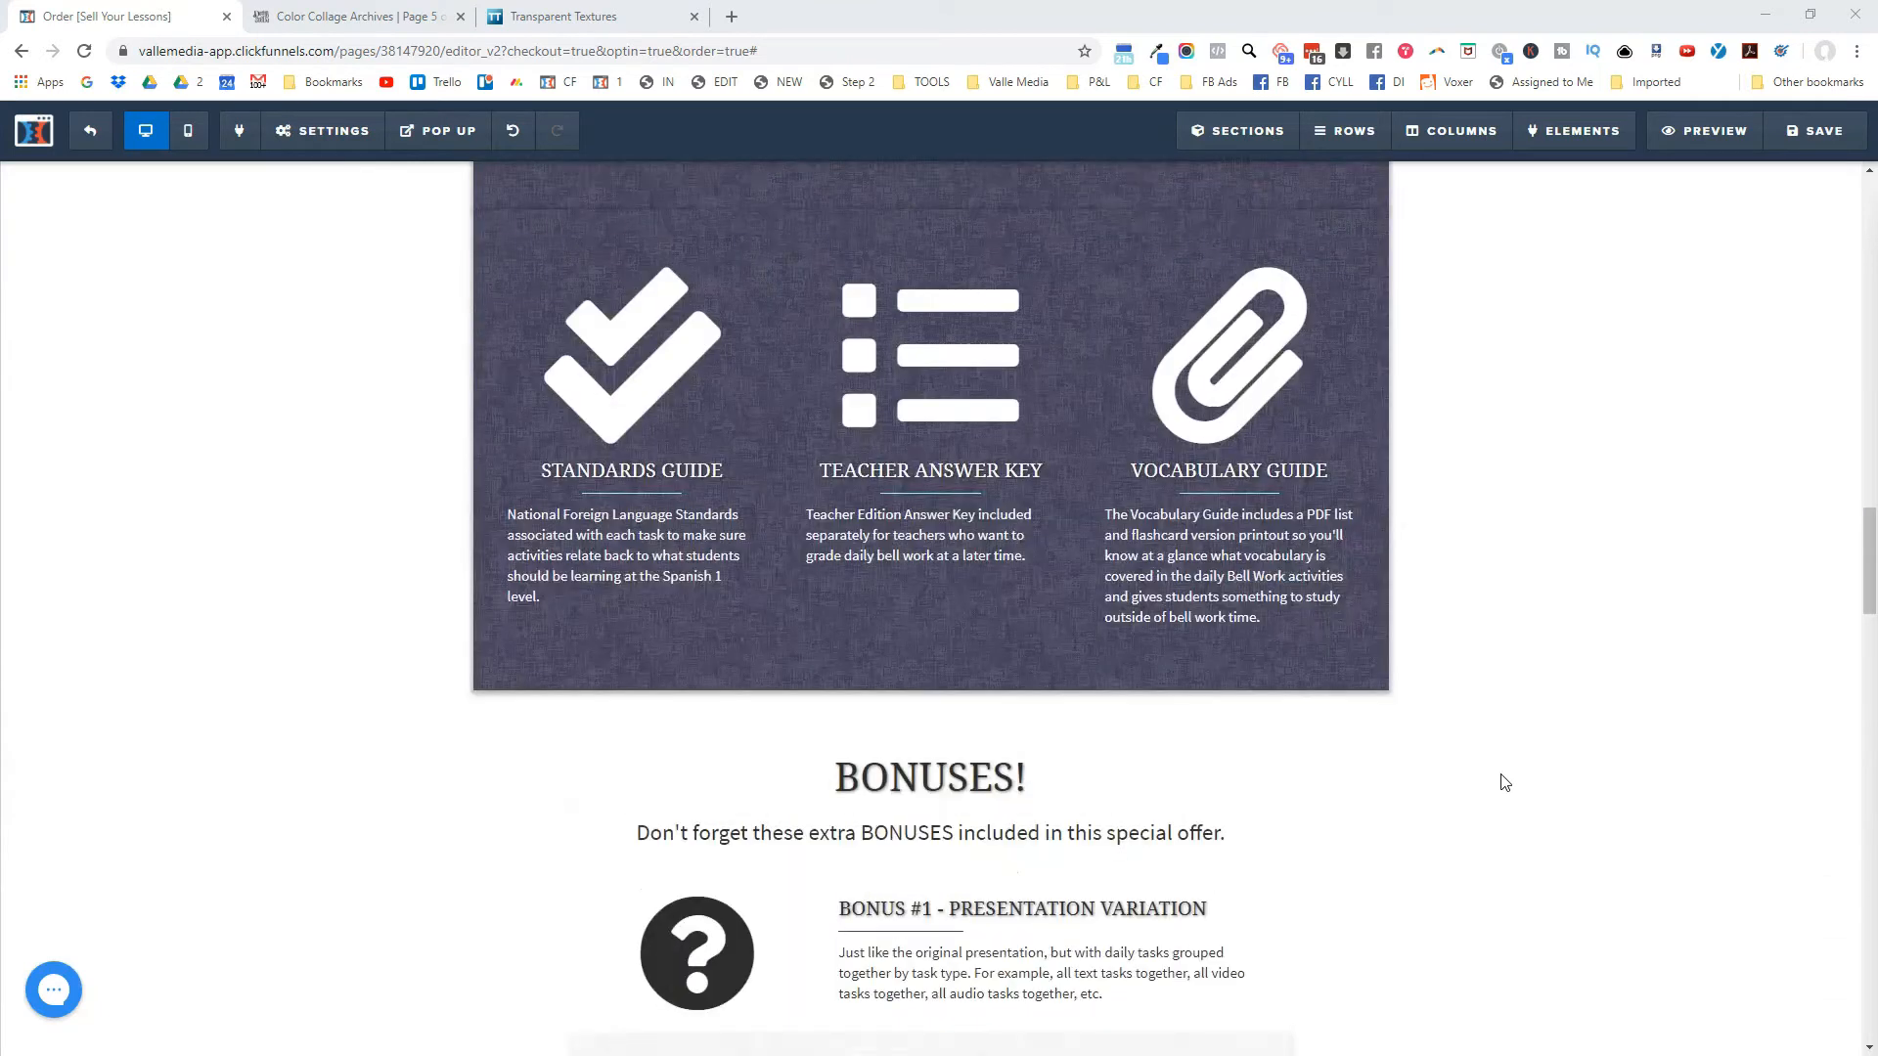
{"action": "scroll", "coordinate": [1505, 780], "scroll_direction": "up", "scroll_amount": 20}
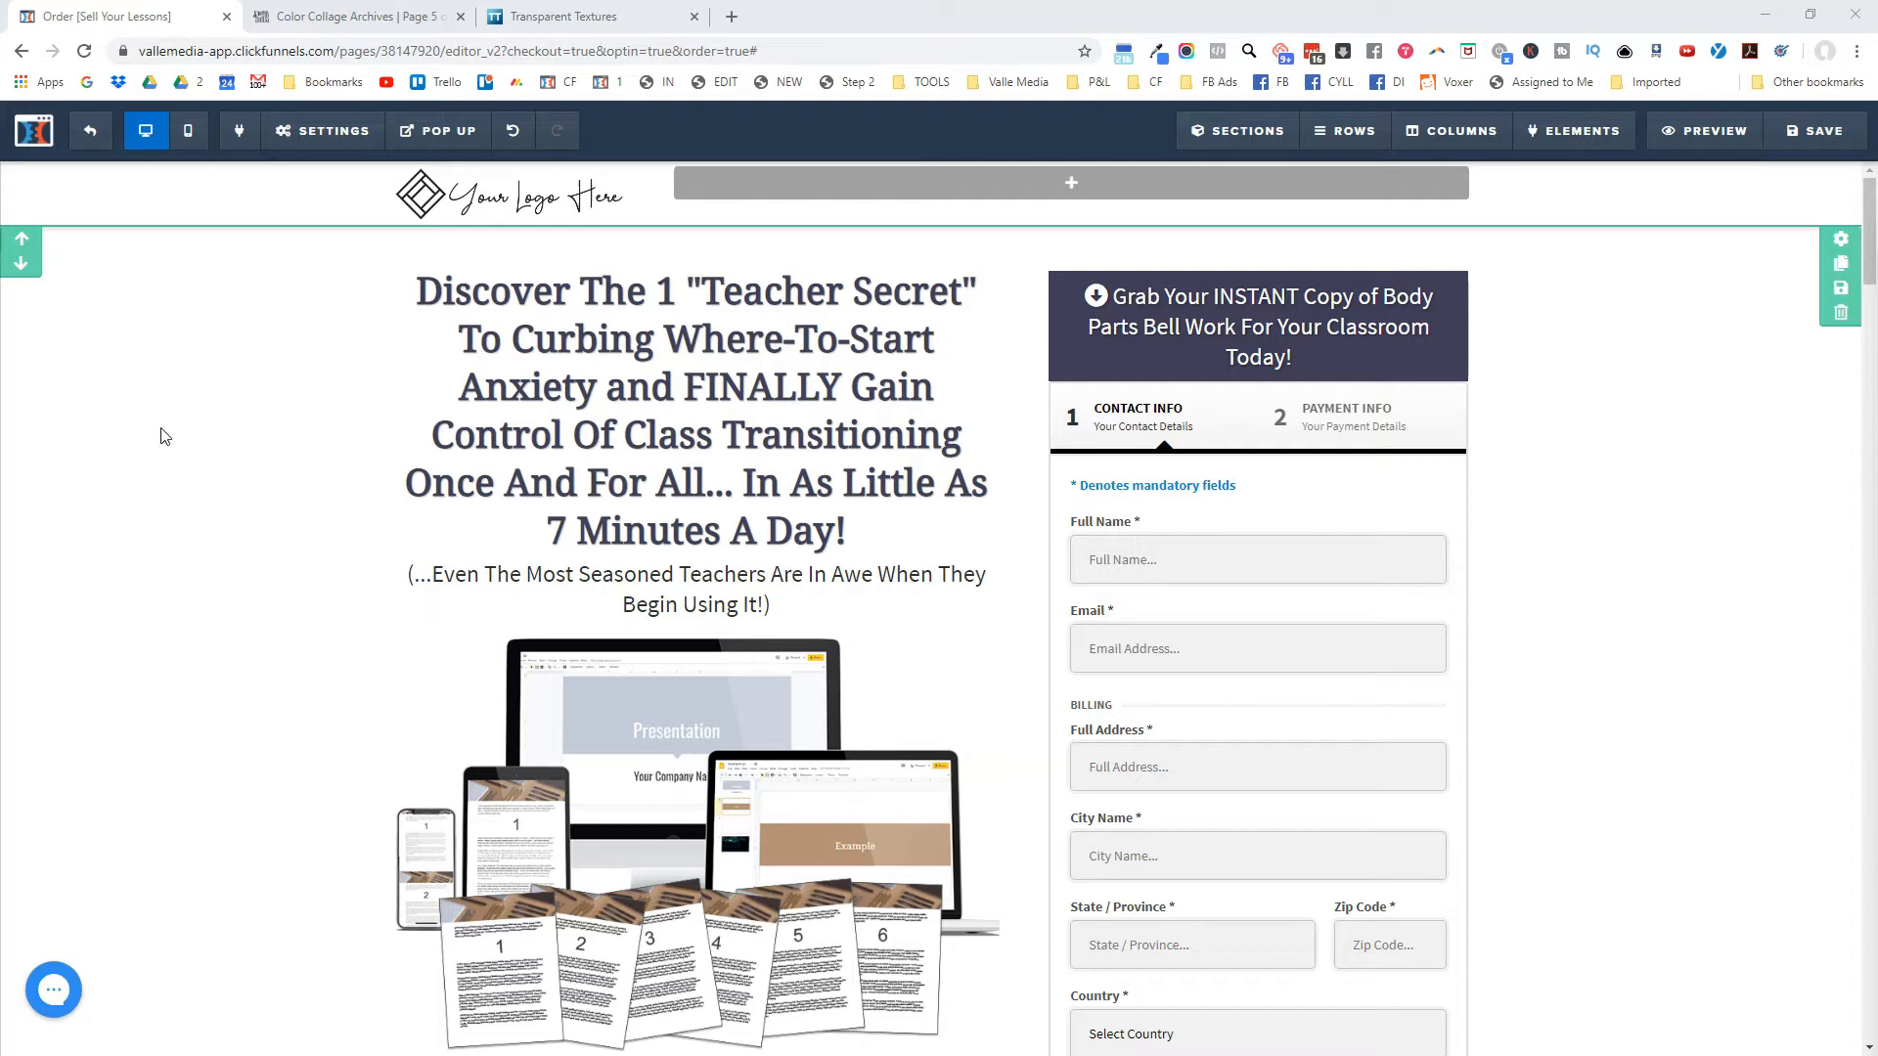
{"action": "scroll", "coordinate": [284, 517], "scroll_direction": "down", "scroll_amount": 2}
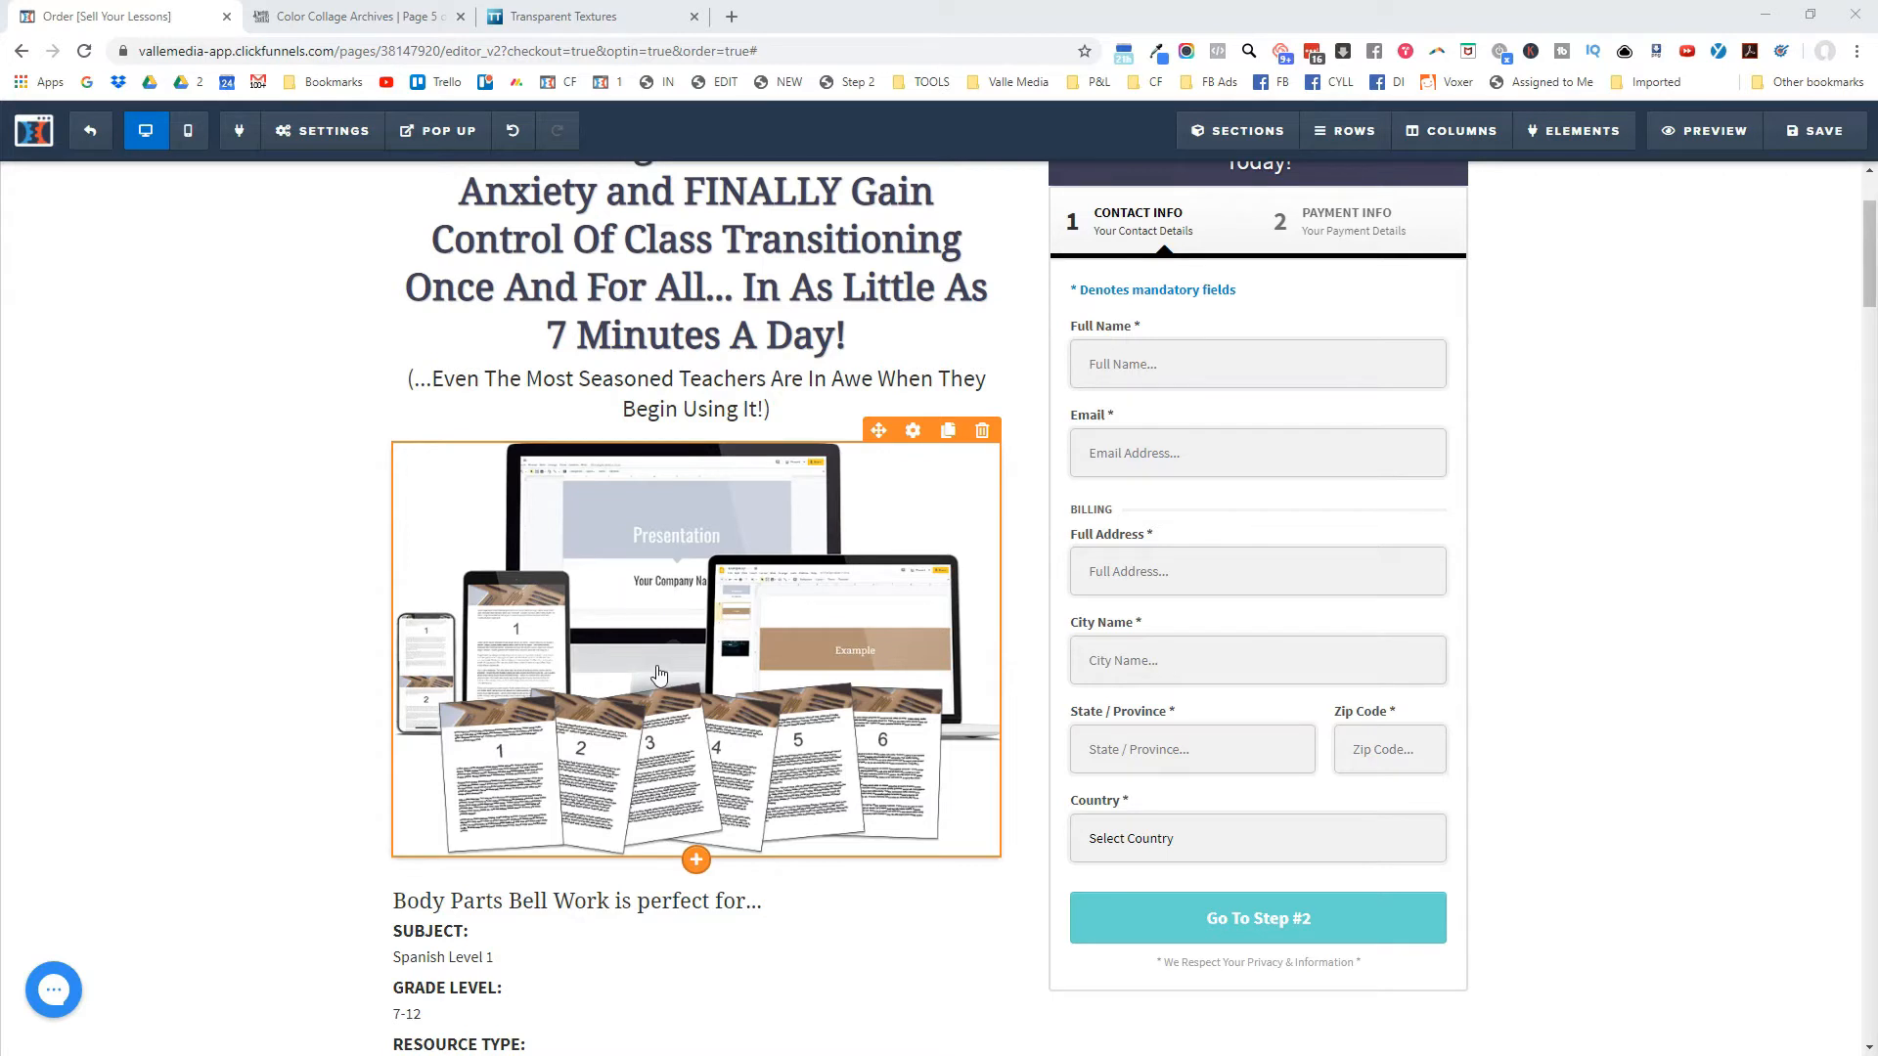
{"action": "scroll", "coordinate": [675, 763], "scroll_direction": "up", "scroll_amount": 2}
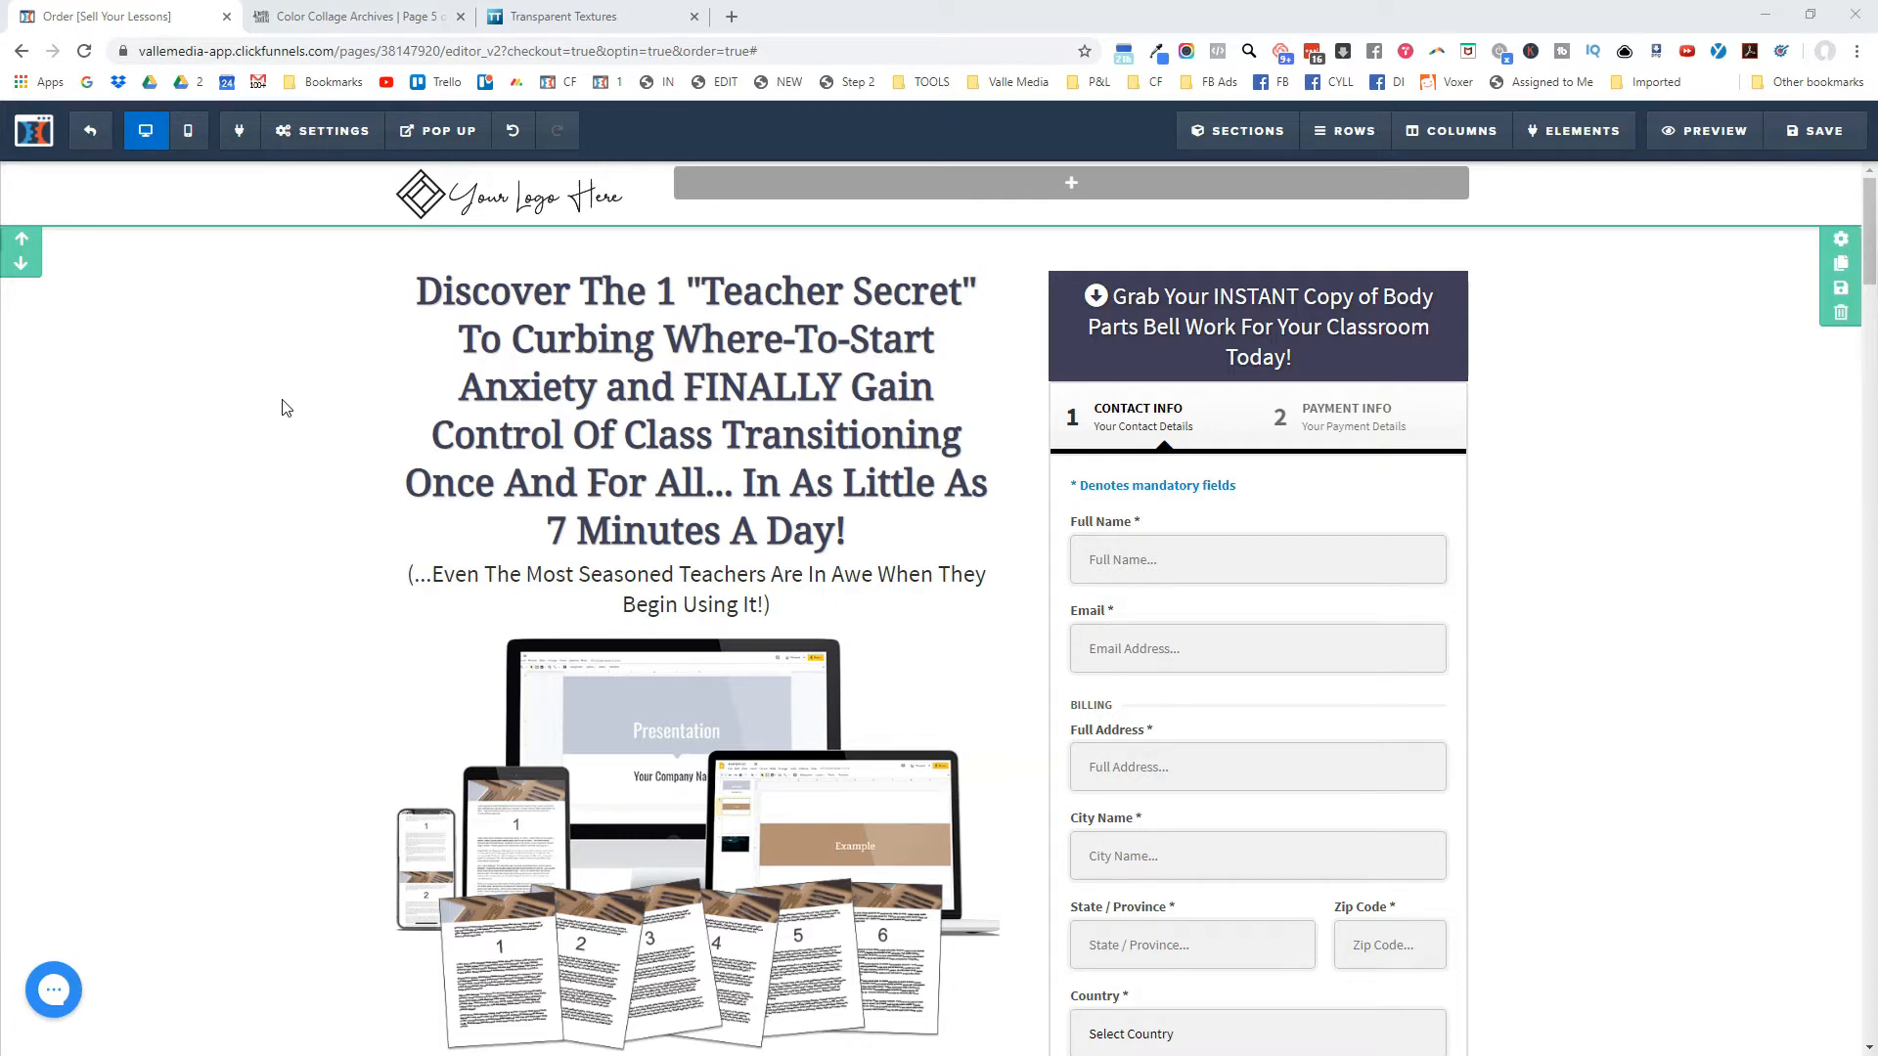
Switch to the Design Seeds color collage page and examine the green and peach palette with its color codes.
{"action": "left_click", "coordinate": [368, 17]}
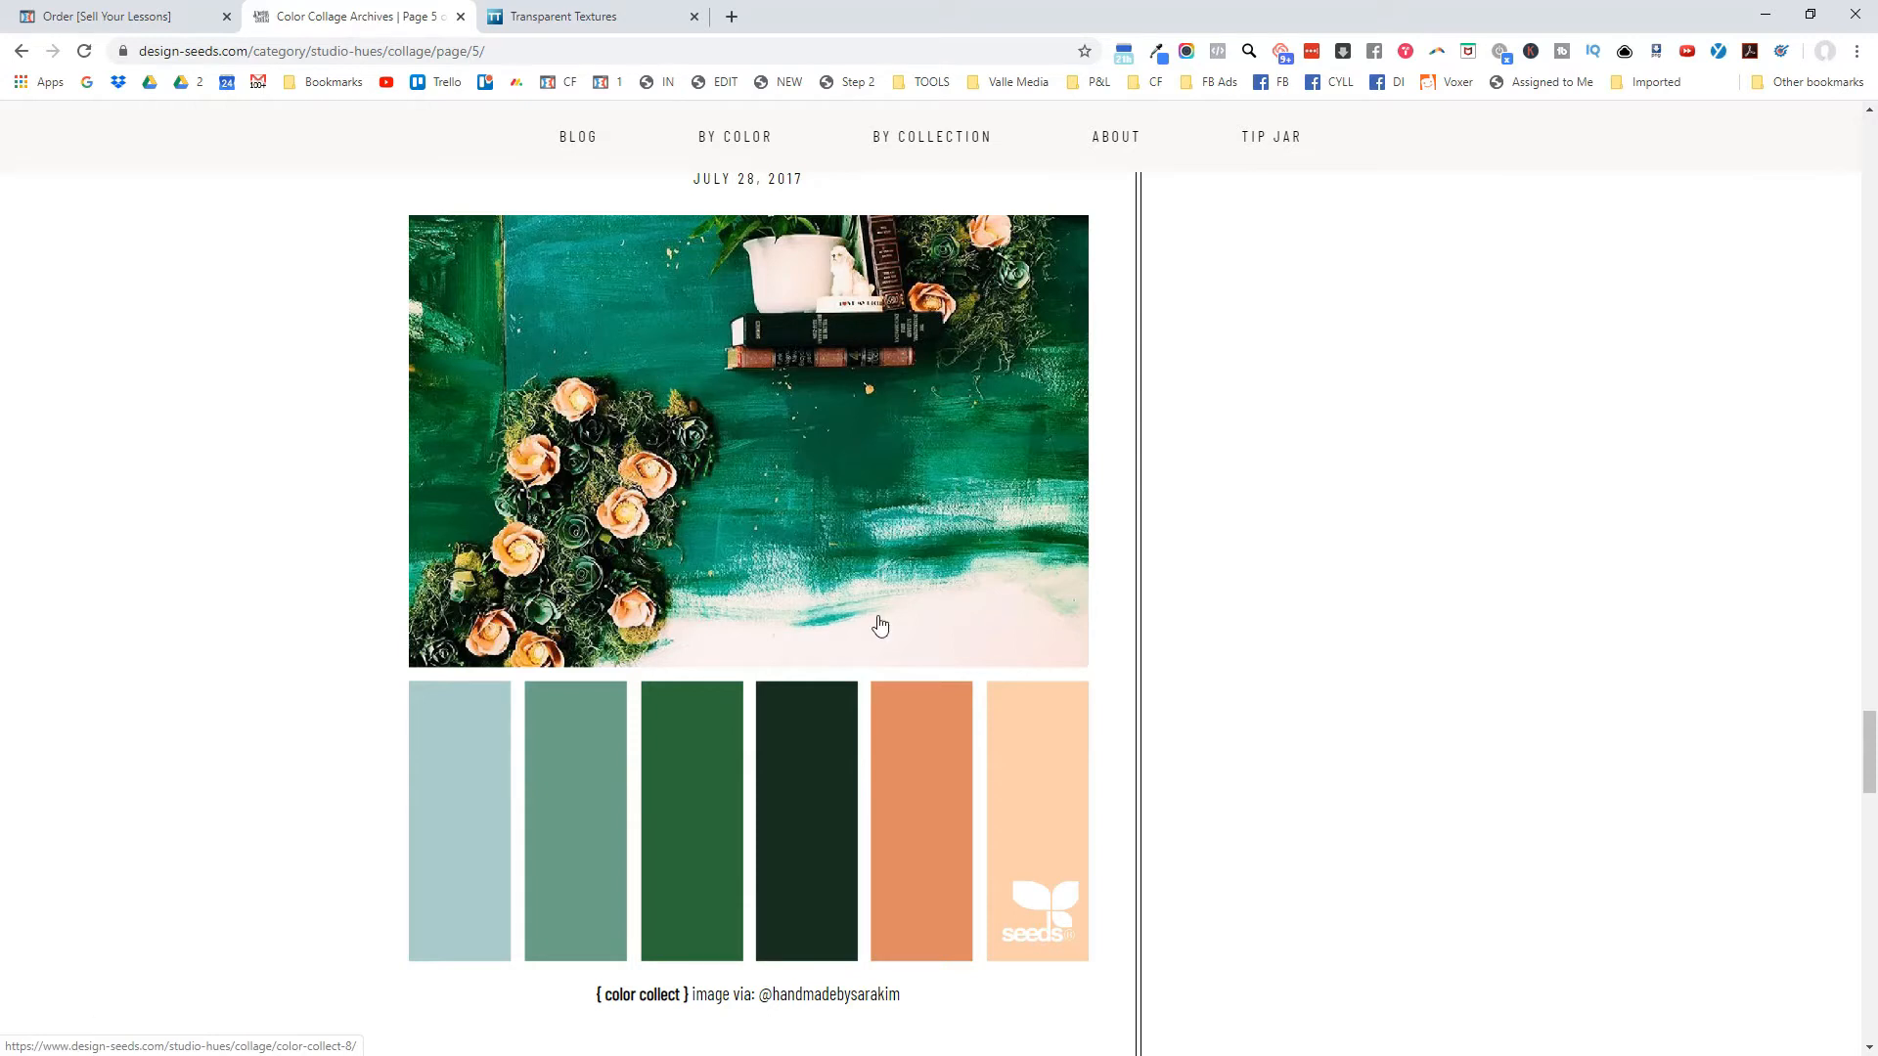
{"action": "scroll", "coordinate": [791, 528], "scroll_direction": "down", "scroll_amount": 1}
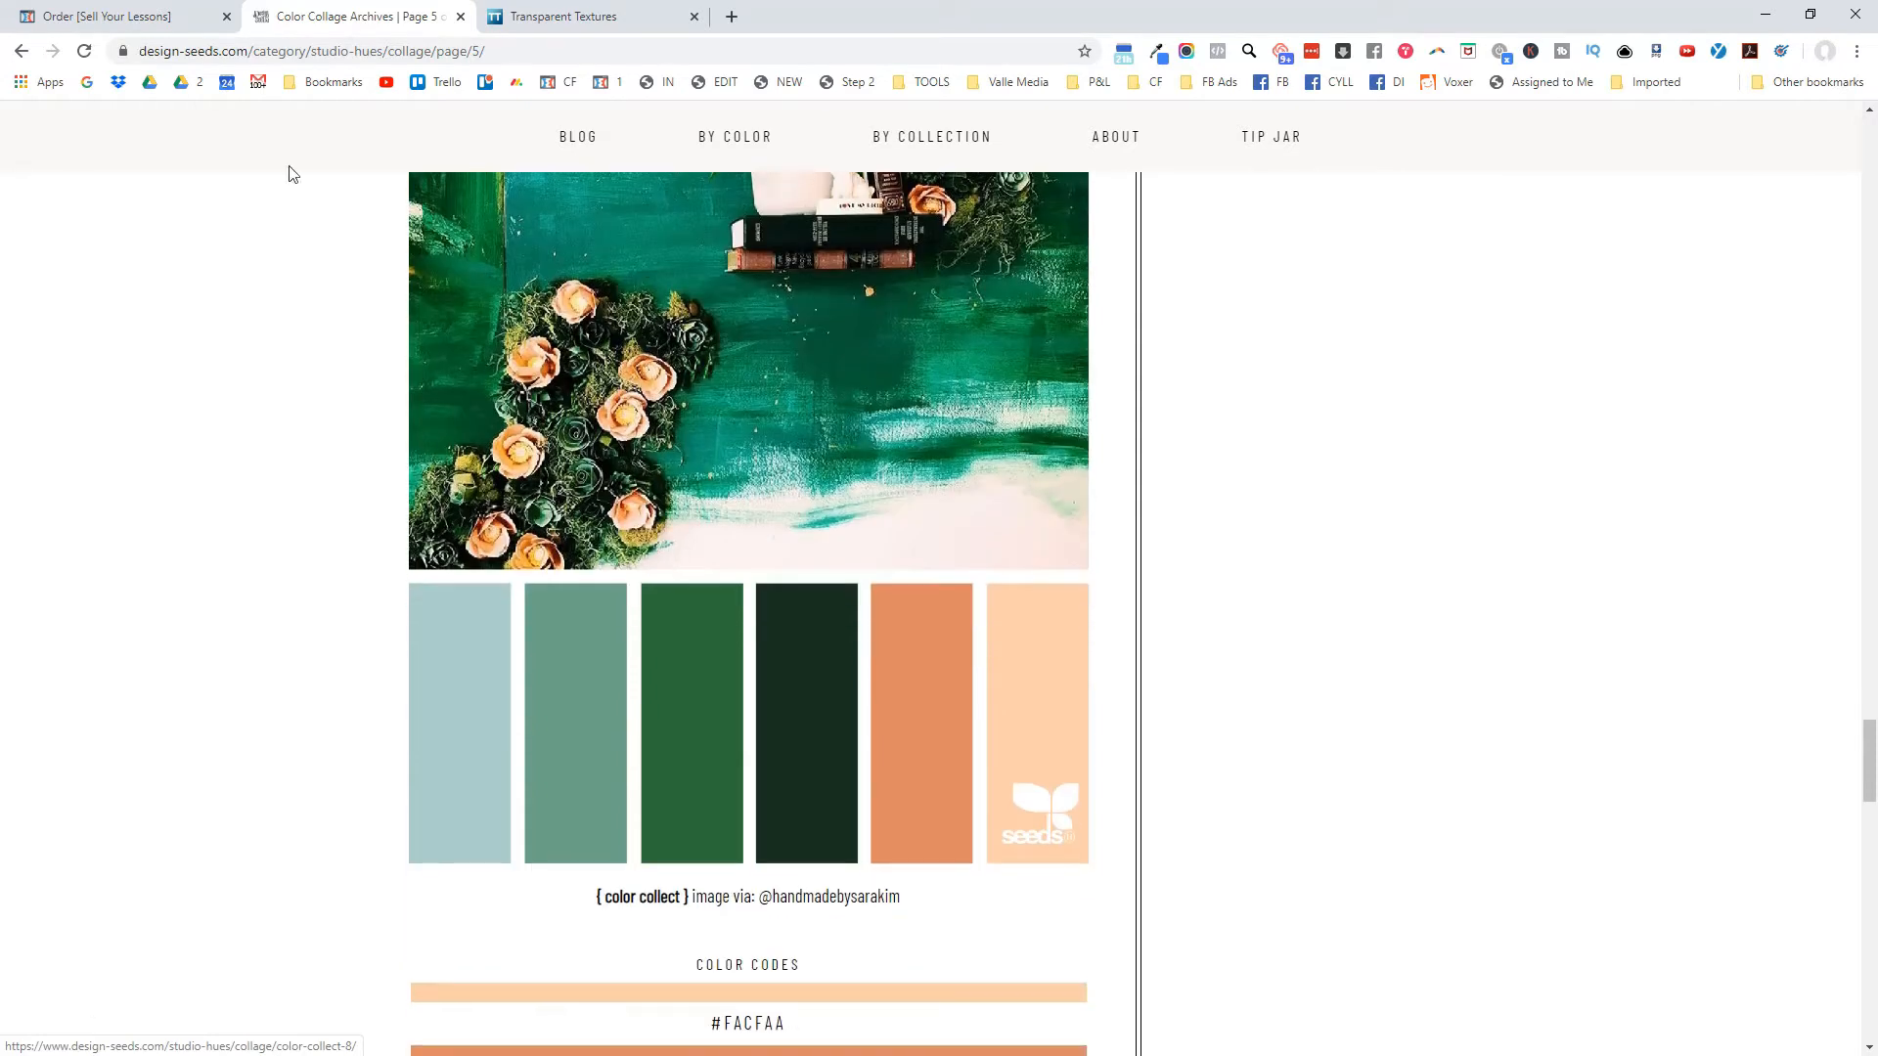
{"action": "scroll", "coordinate": [760, 460], "scroll_direction": "down", "scroll_amount": 4}
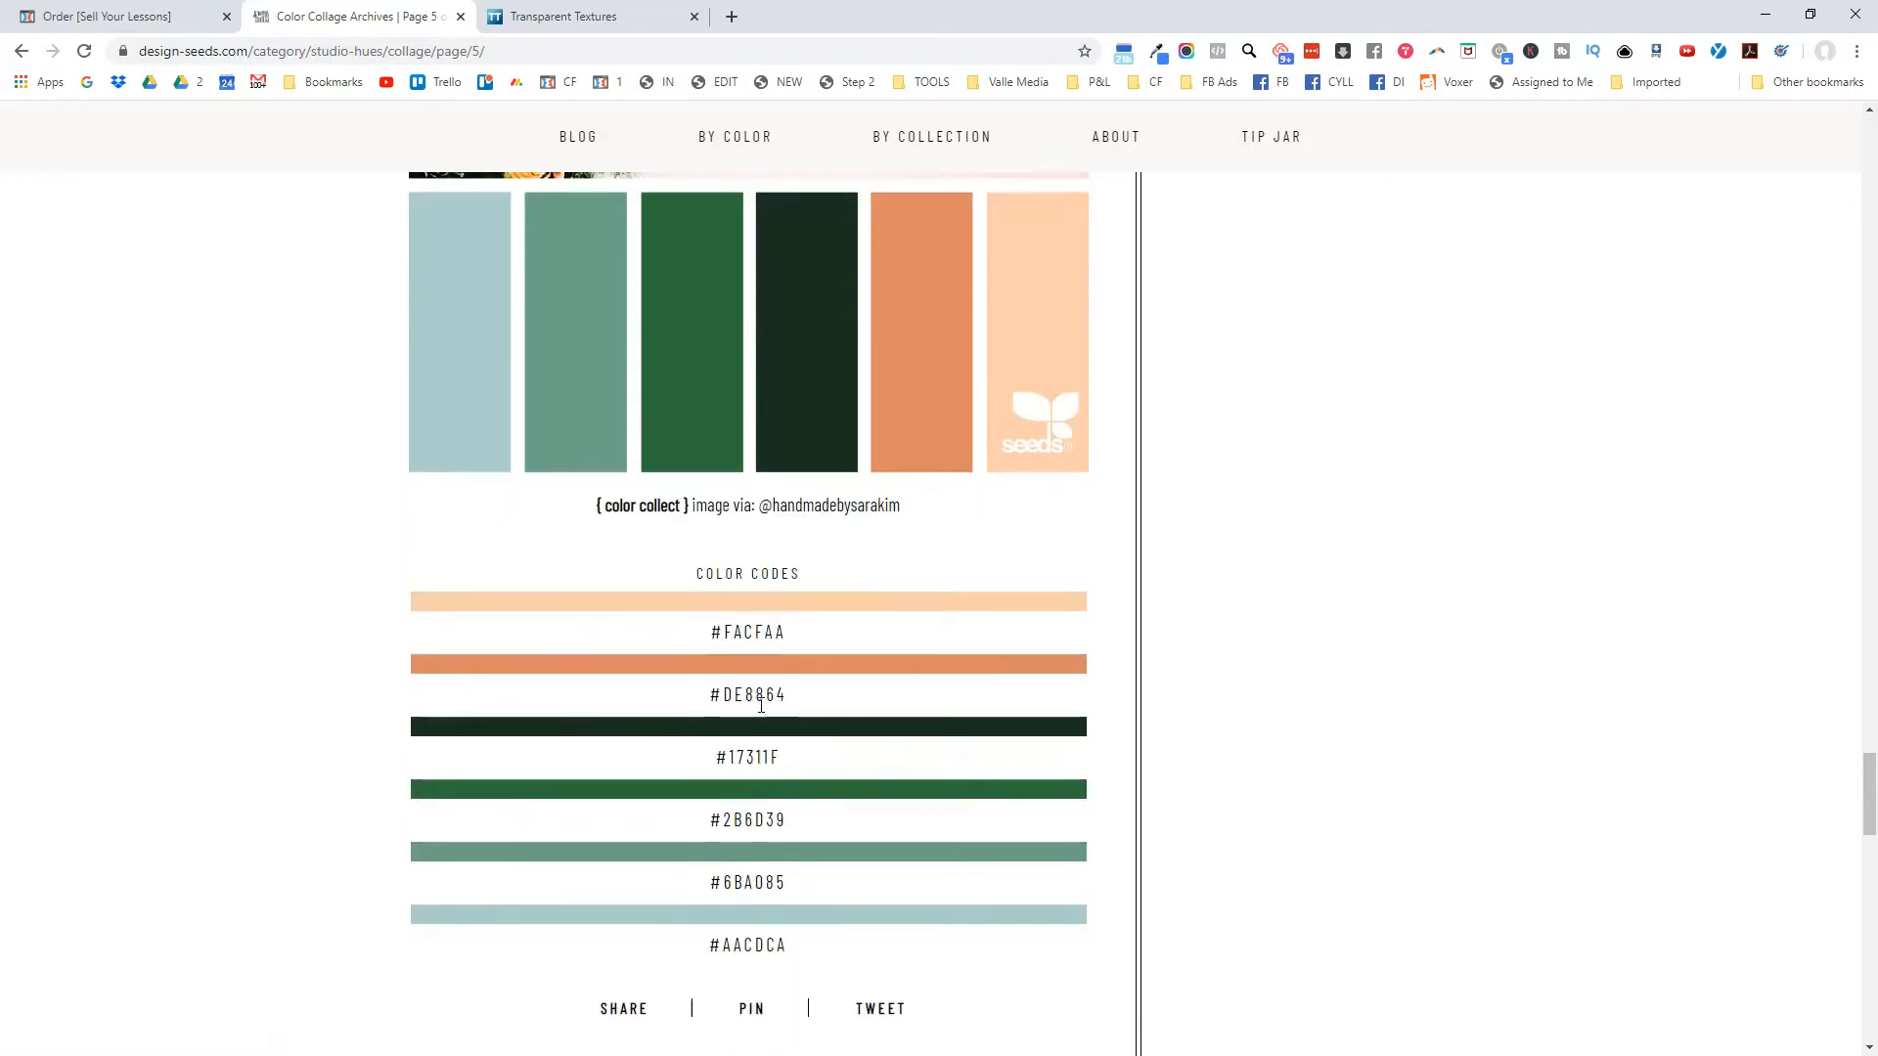
{"action": "scroll", "coordinate": [795, 697], "scroll_direction": "down", "scroll_amount": 1}
{"action": "left_click_drag", "start_coordinate": [700, 639], "coordinate": [691, 611]}
{"action": "left_click", "coordinate": [748, 592]}
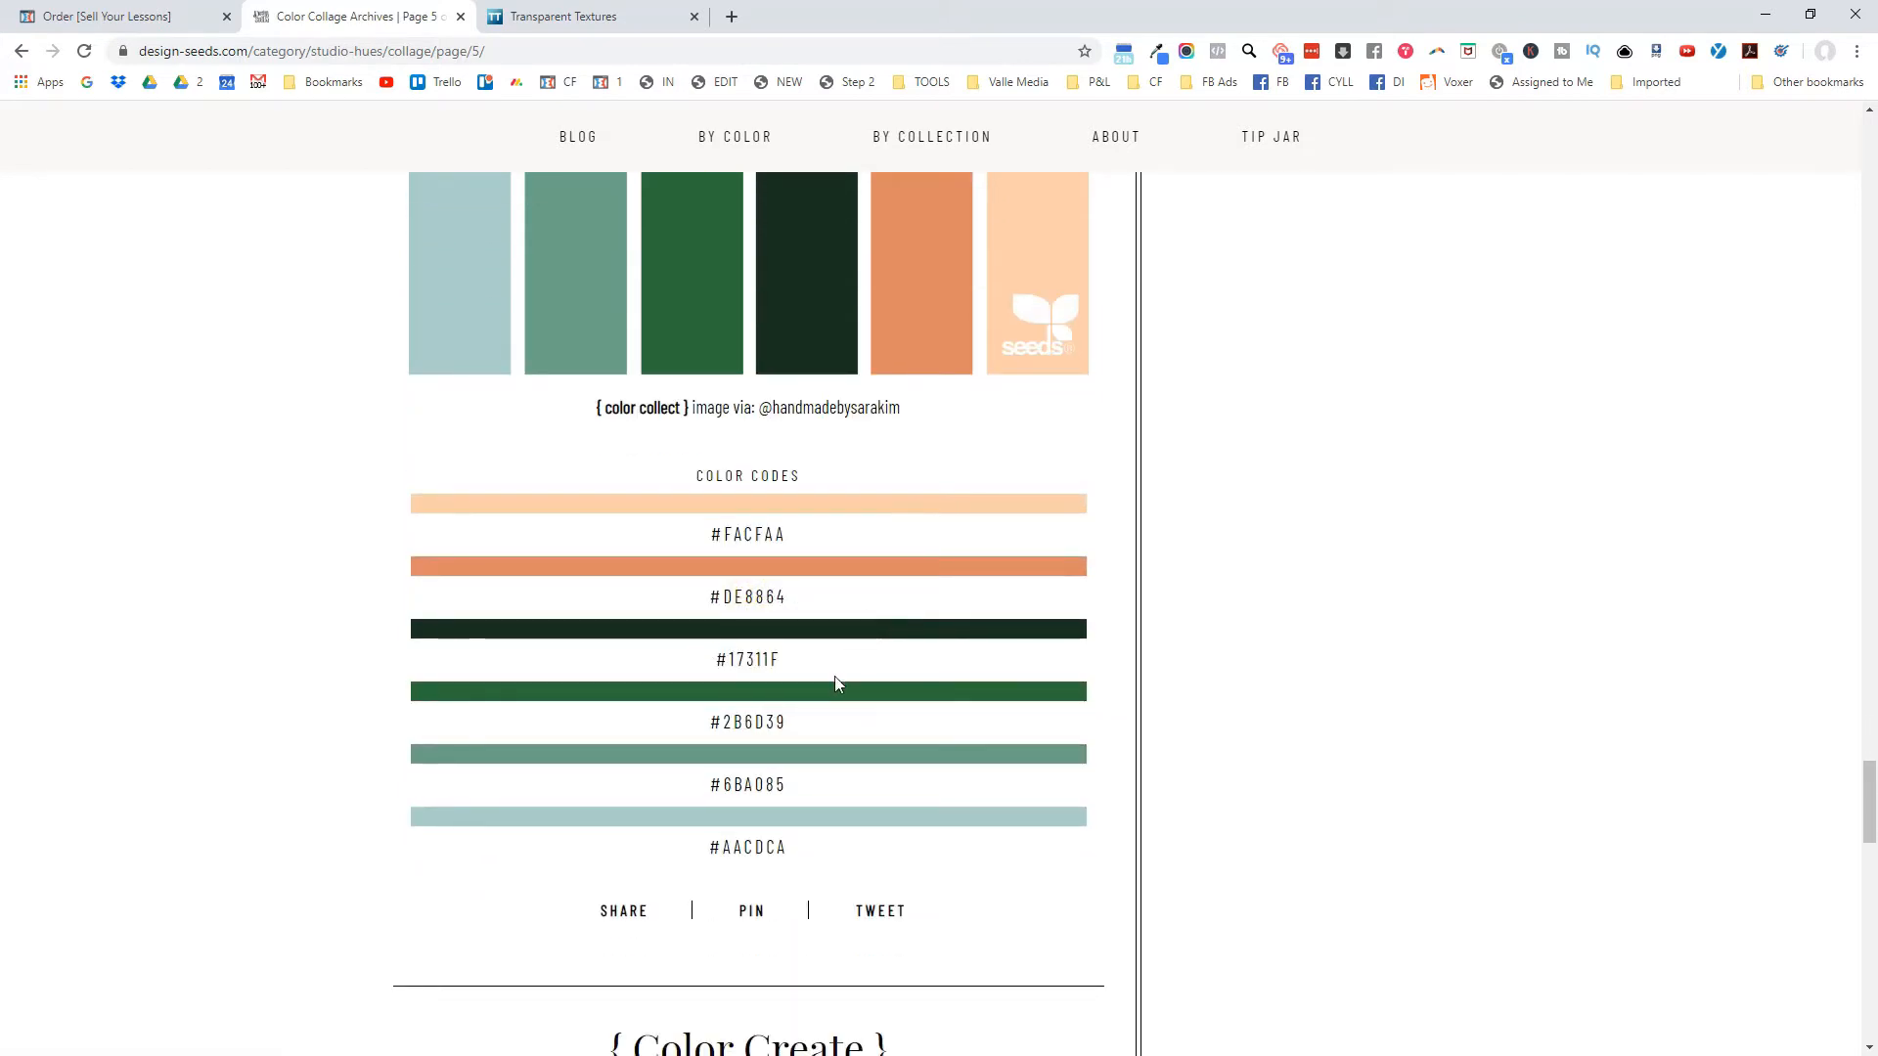
{"action": "scroll", "coordinate": [817, 680], "scroll_direction": "up", "scroll_amount": 2}
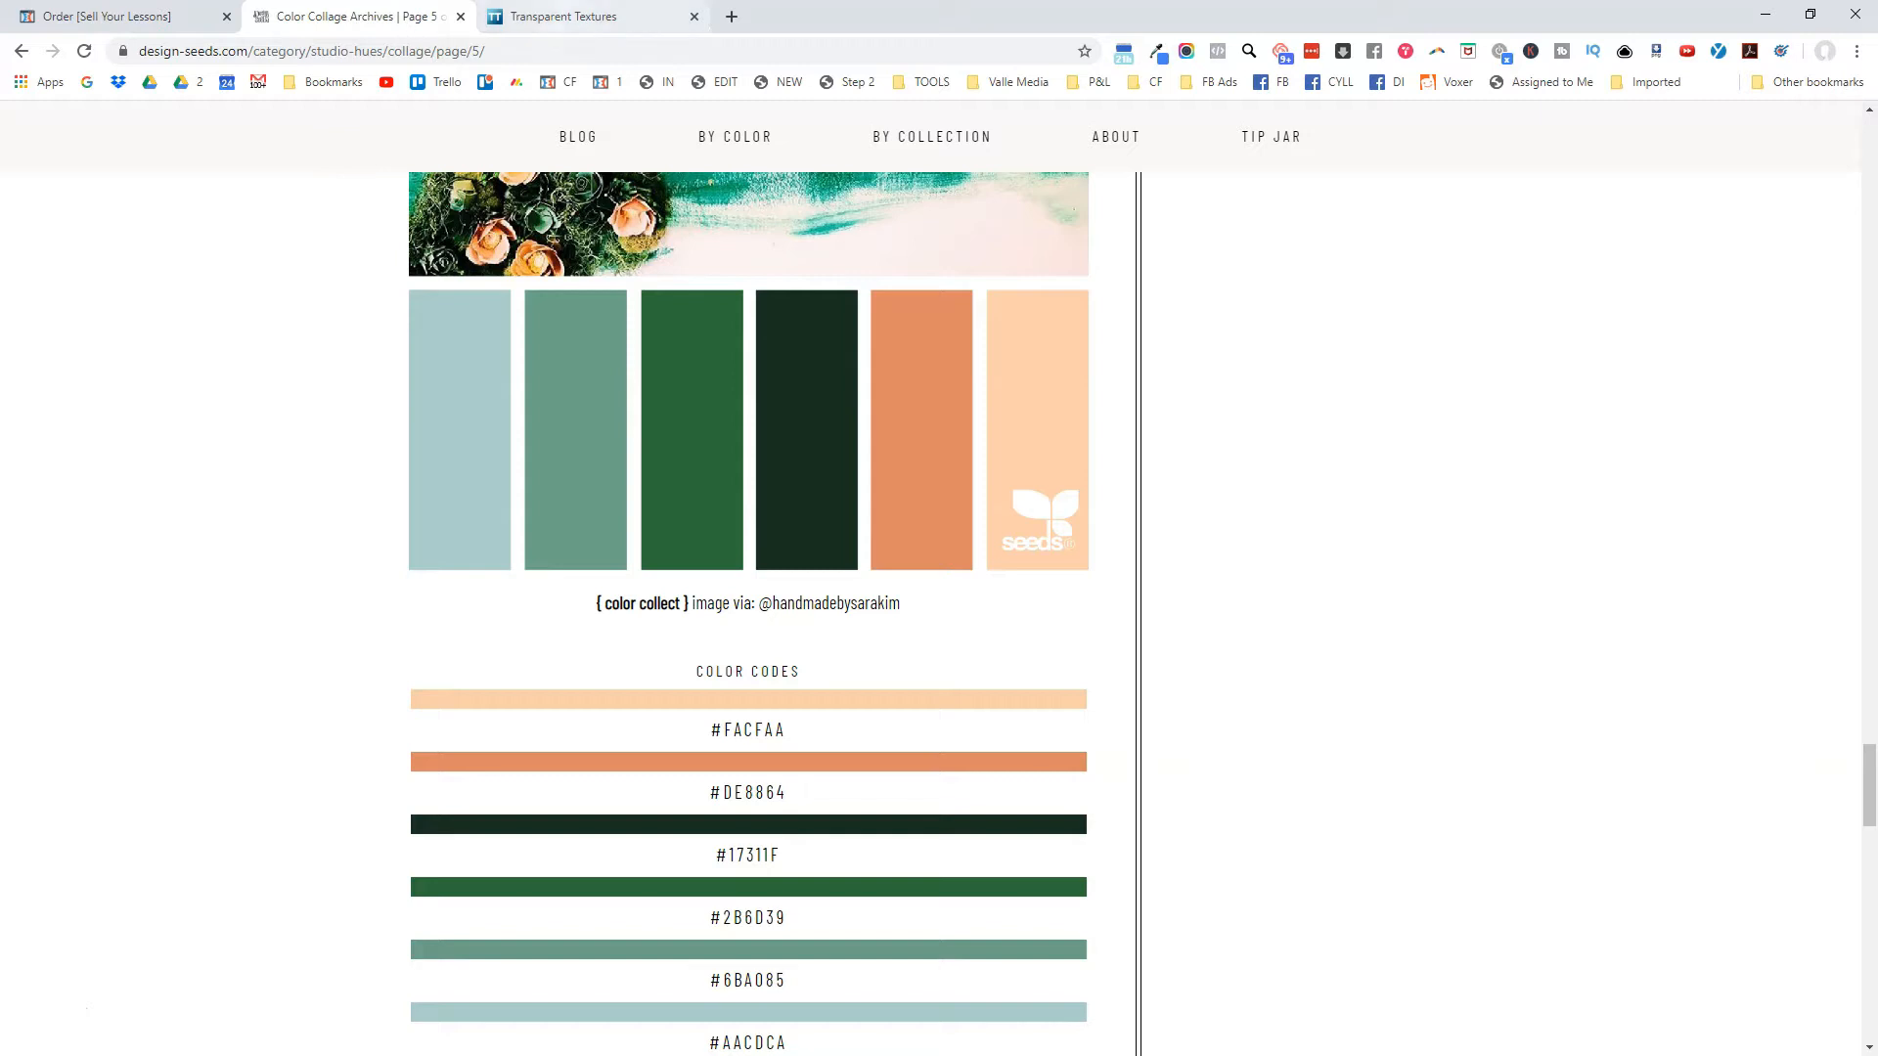
Switch to the Transparent Textures site and set the pattern base color to #ffffff.
{"action": "left_click", "coordinate": [571, 15]}
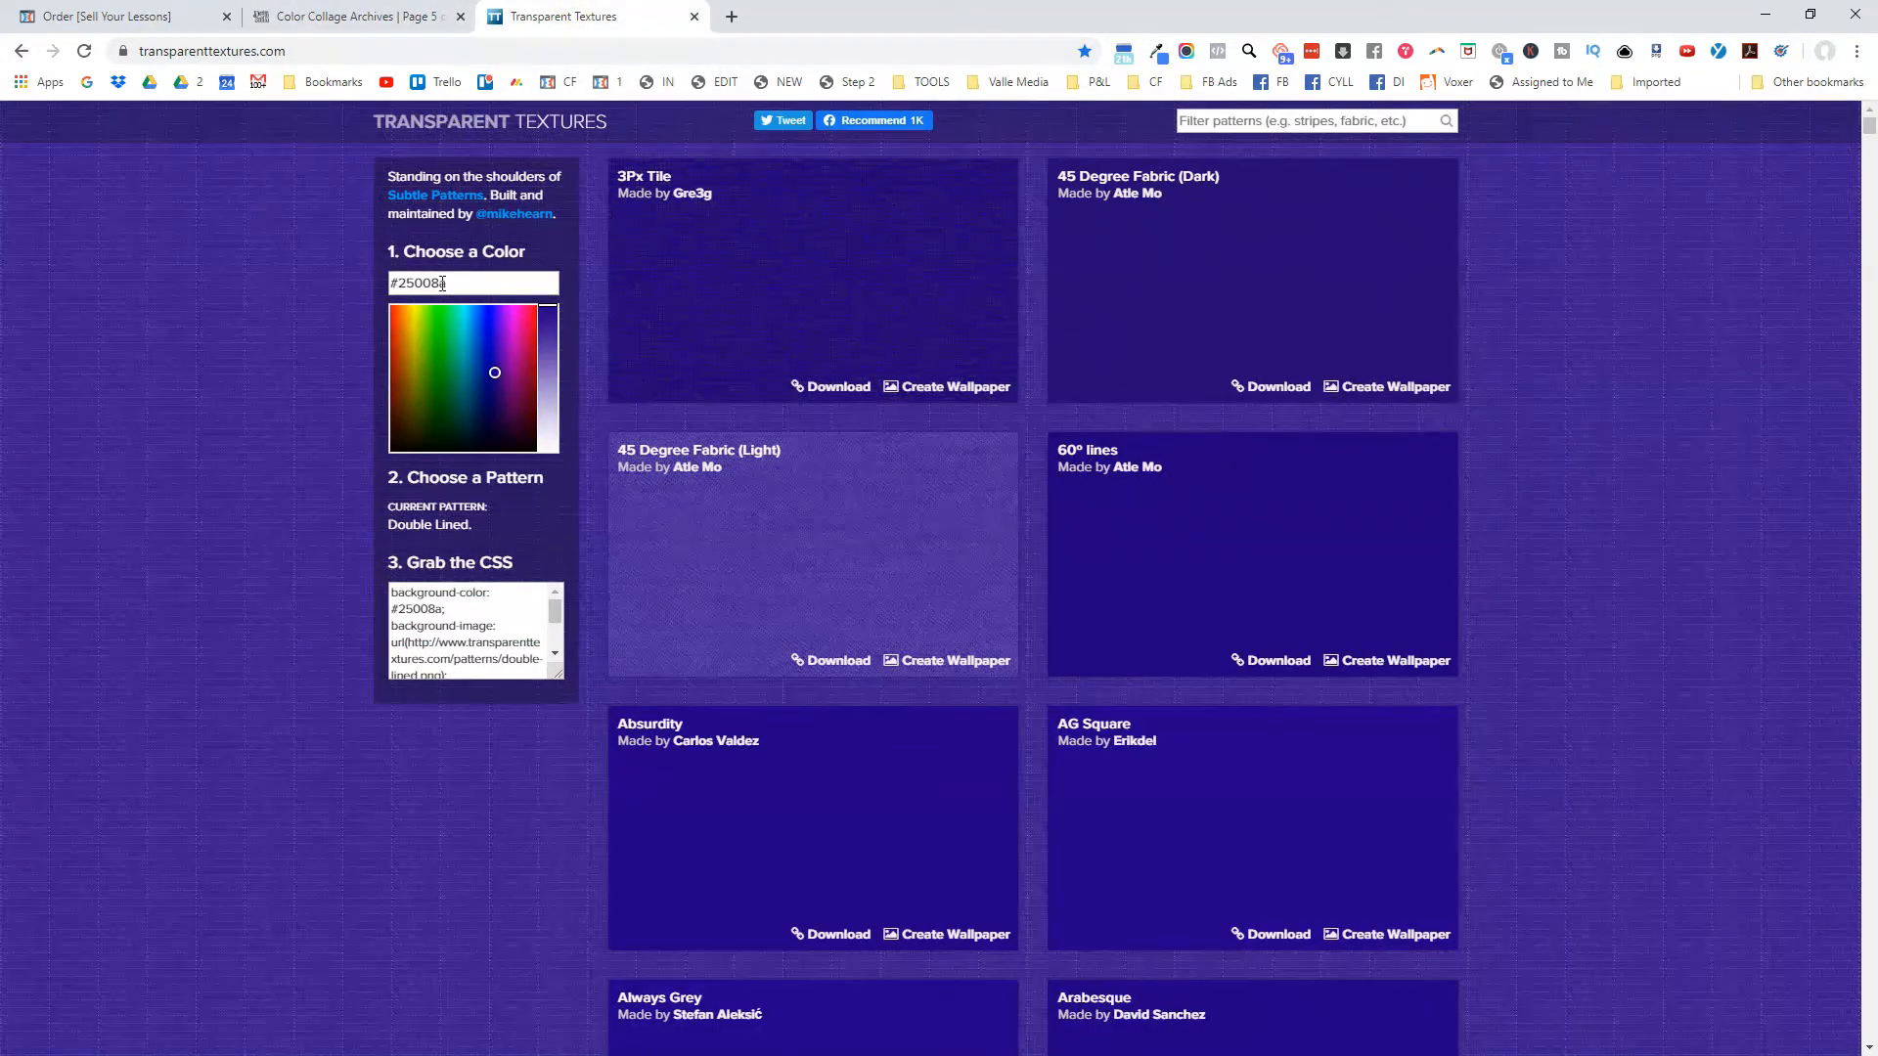
{"action": "left_click_drag", "start_coordinate": [447, 283], "coordinate": [398, 284]}
{"action": "type", "text": "ffffff"}
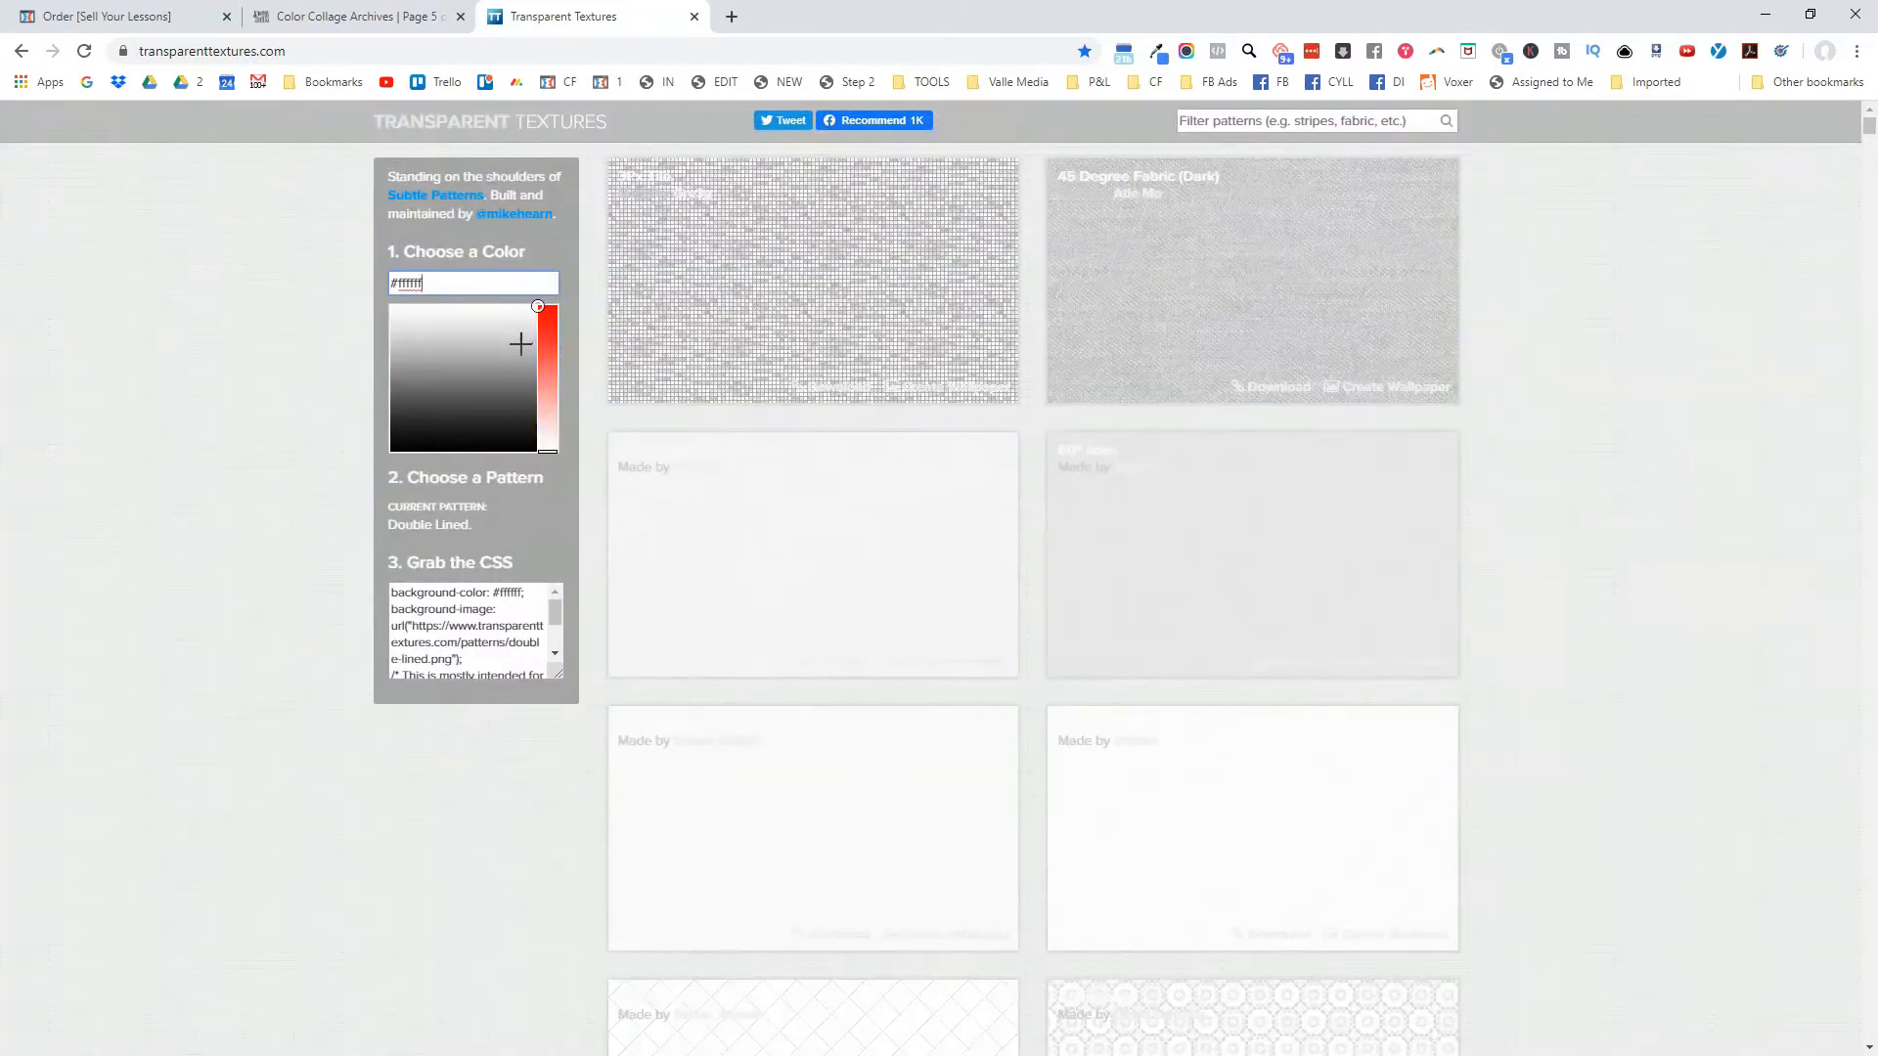
Browse the texture patterns as rendered on the white base color, from the first fabrics to the brick wall patterns.
{"action": "scroll", "coordinate": [1252, 414], "scroll_direction": "down", "scroll_amount": 6}
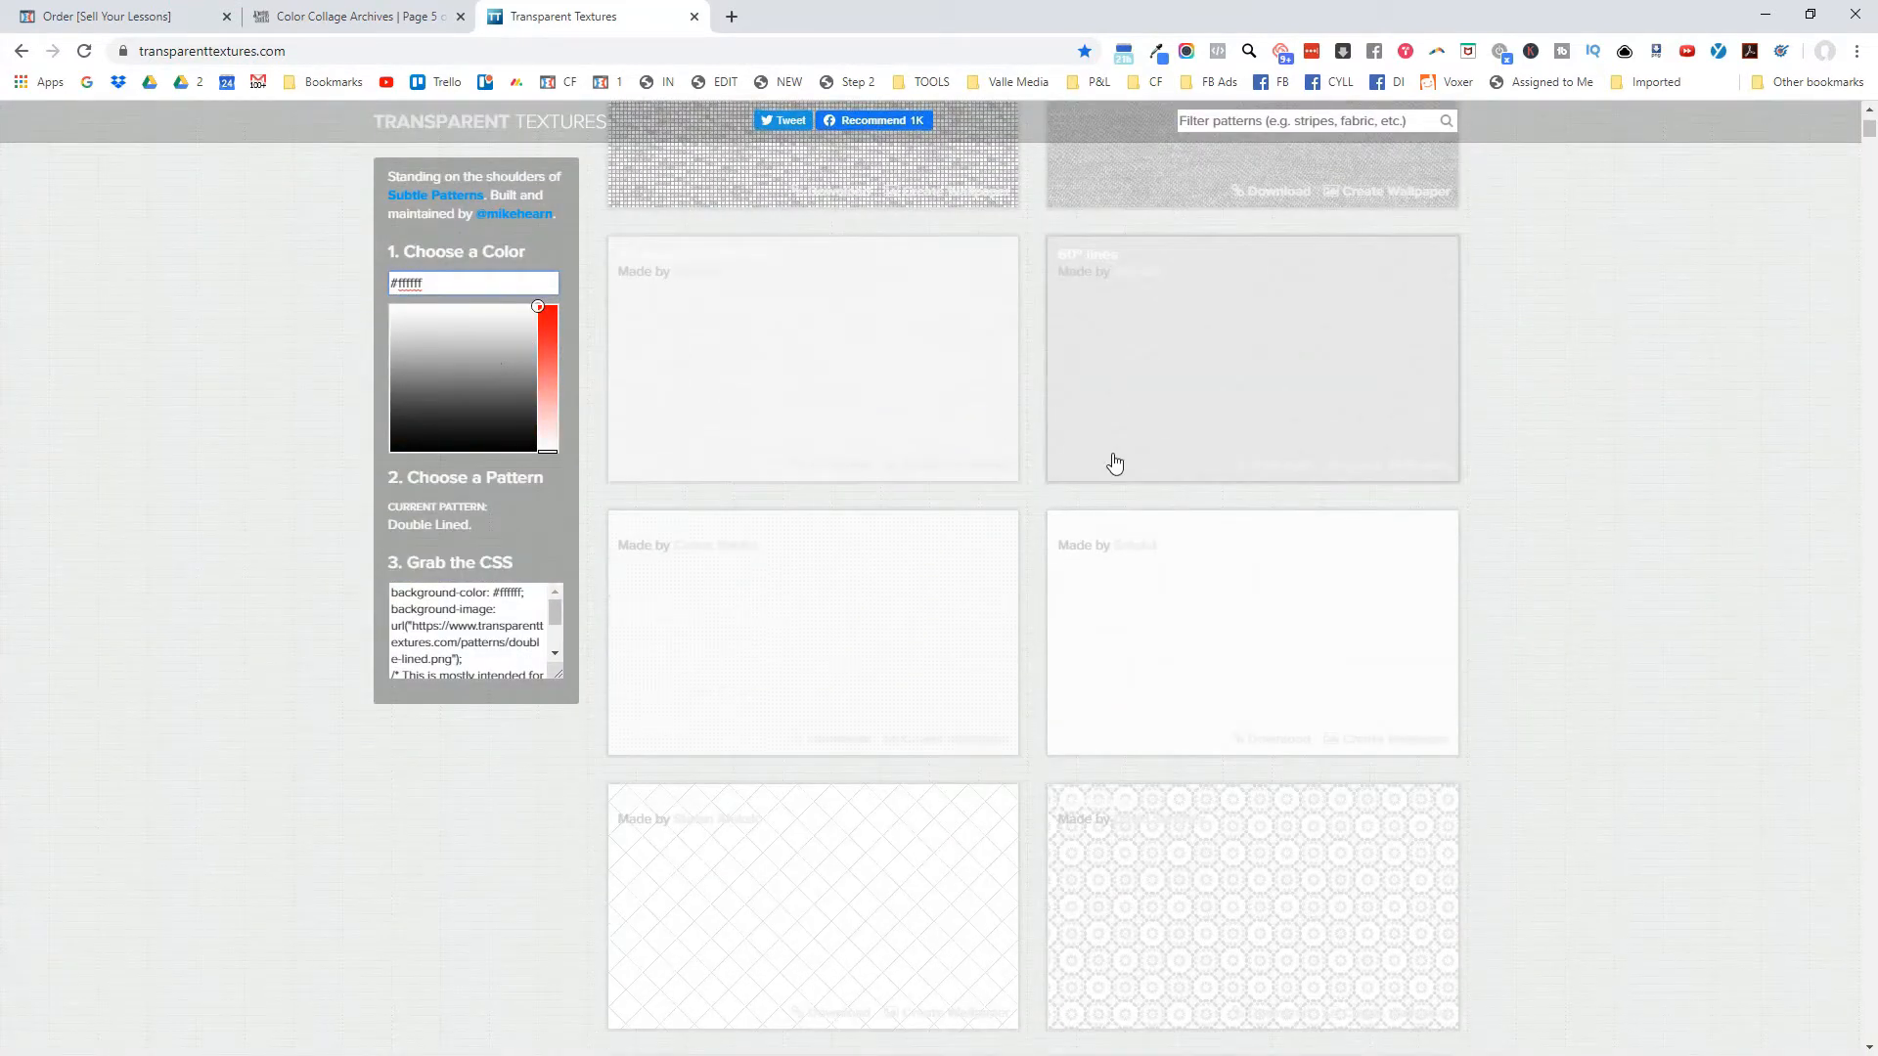
{"action": "scroll", "coordinate": [1199, 513], "scroll_direction": "down", "scroll_amount": 7}
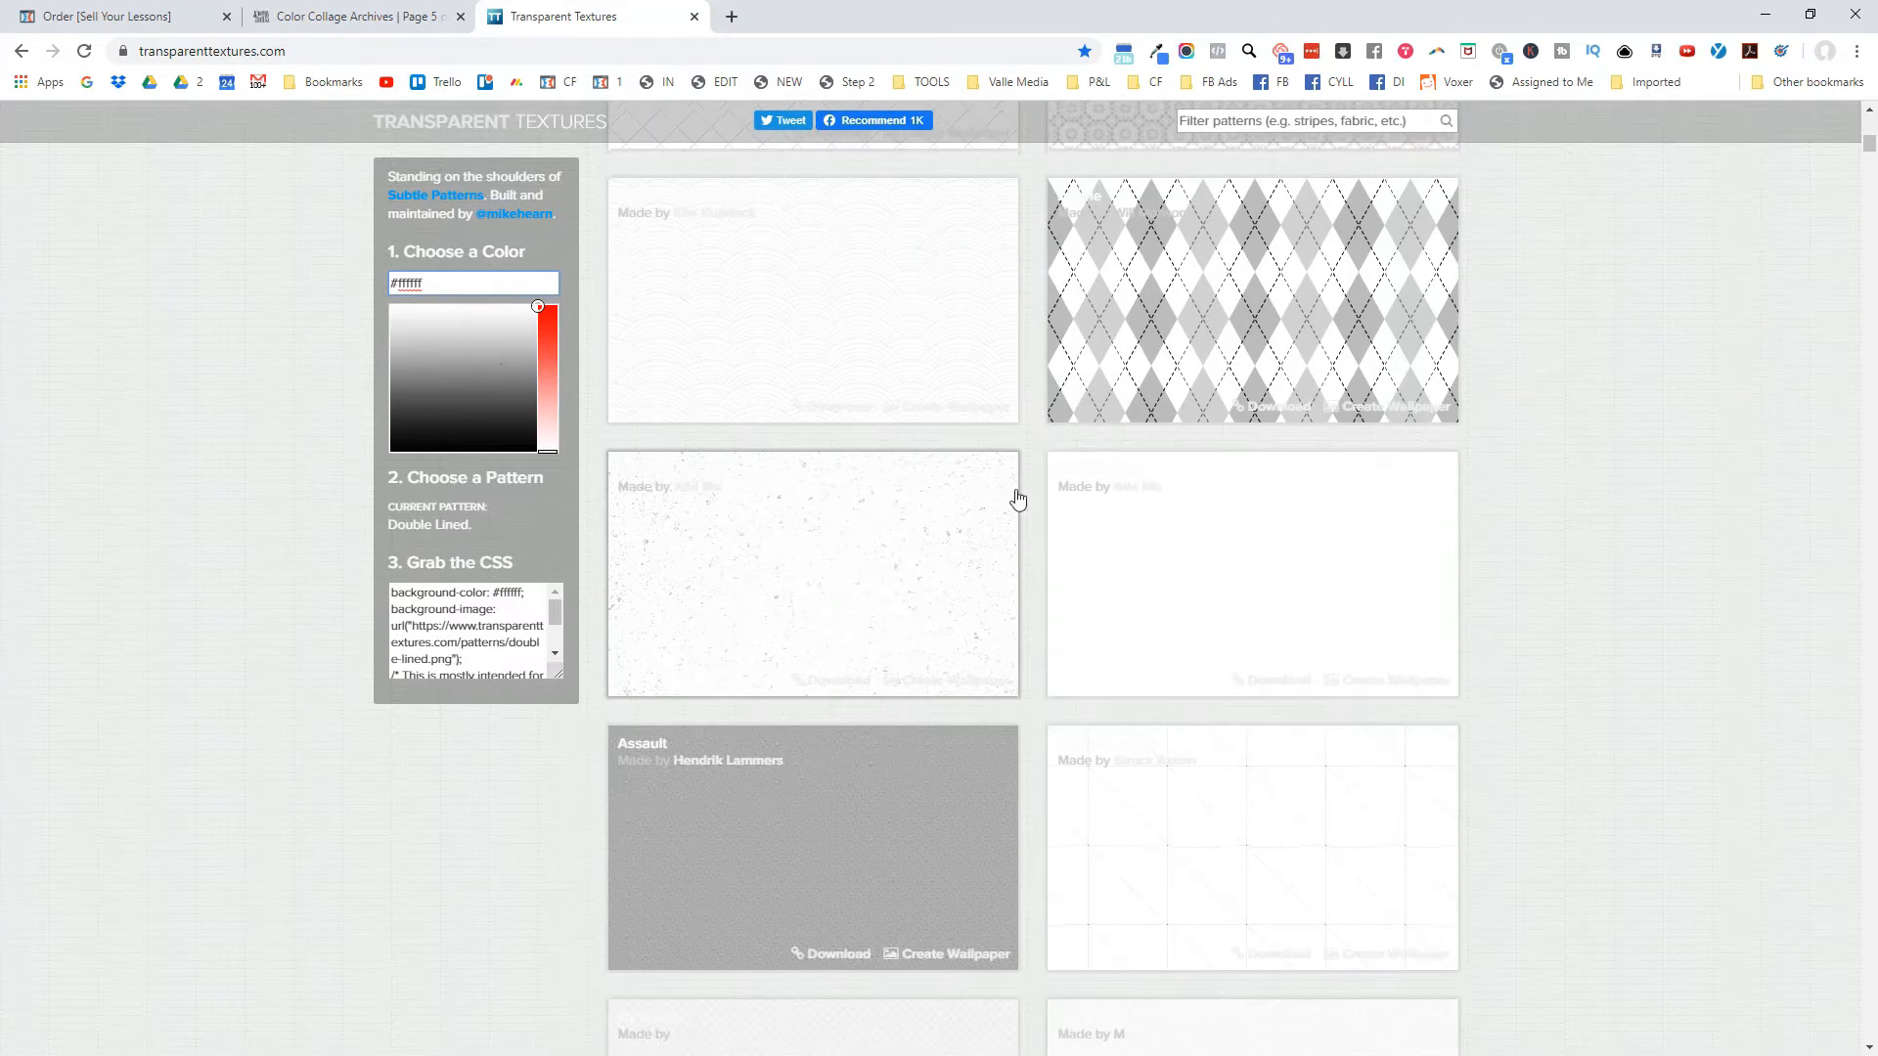
{"action": "scroll", "coordinate": [1056, 519], "scroll_direction": "down", "scroll_amount": 8}
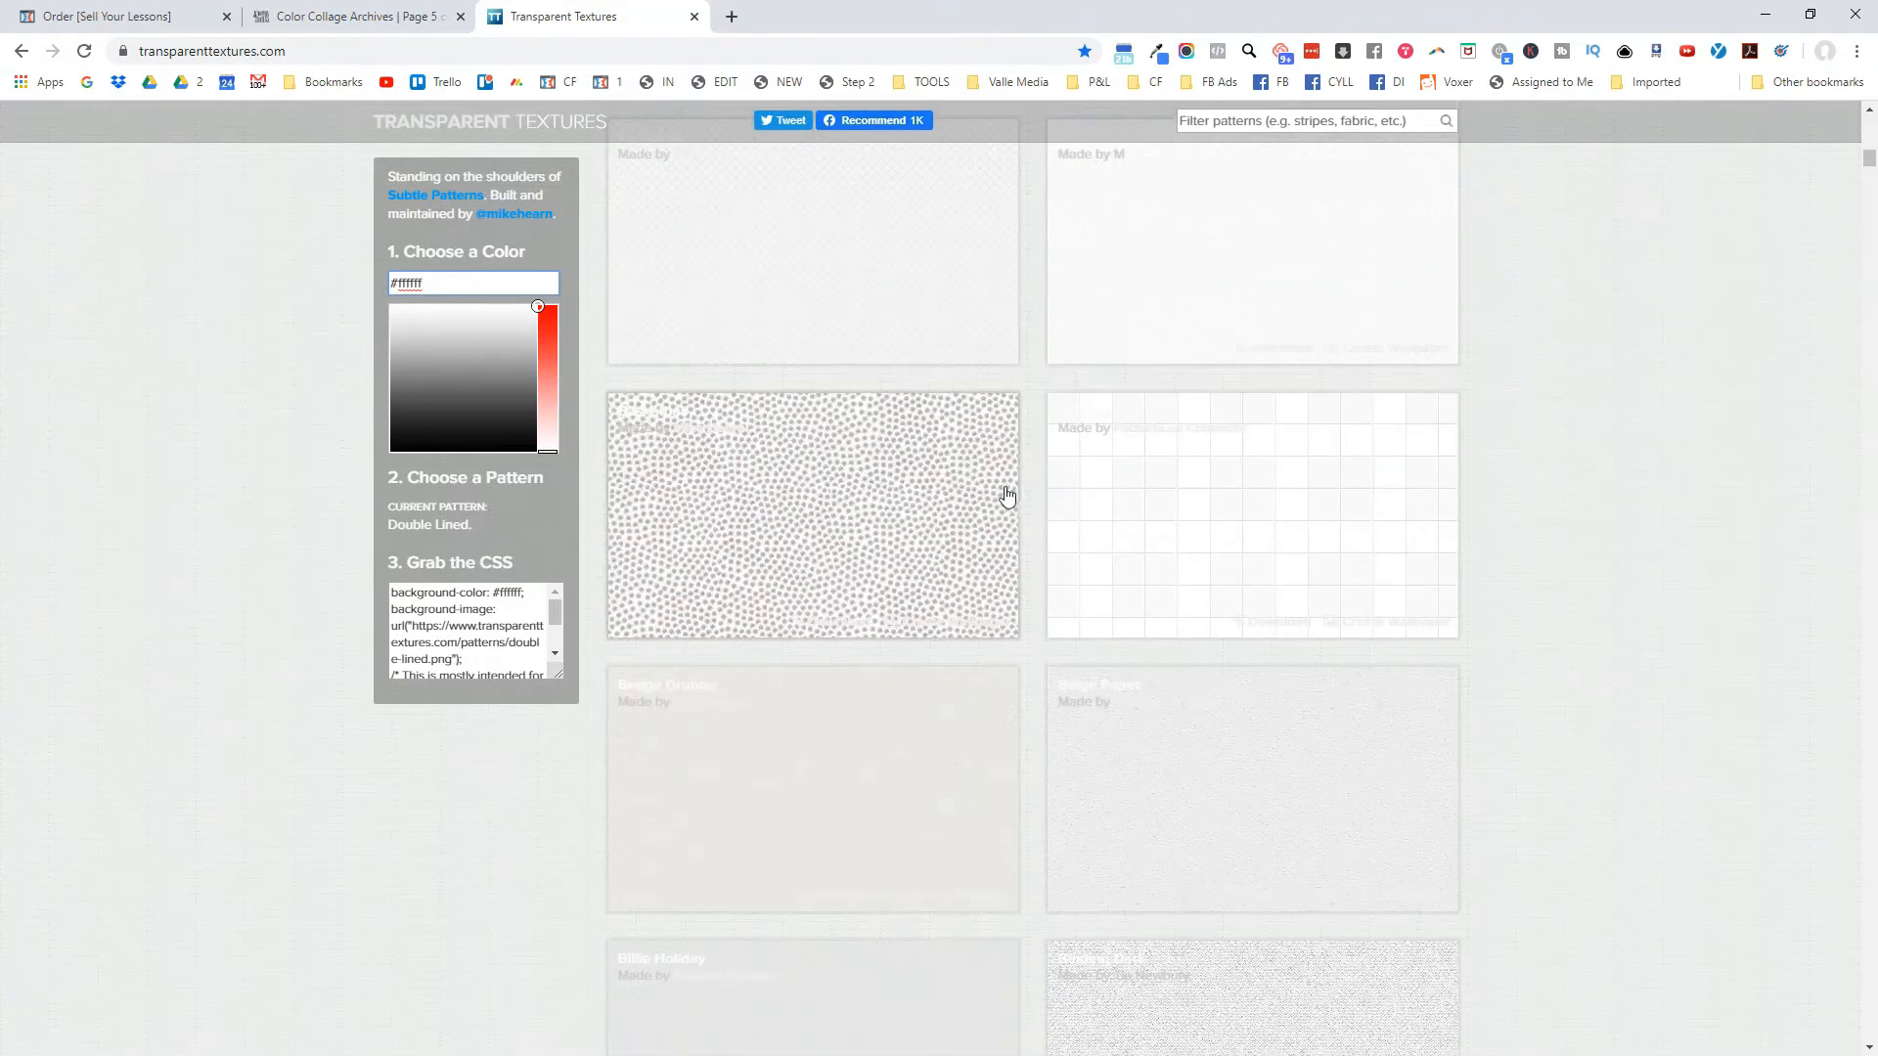
{"action": "scroll", "coordinate": [1145, 467], "scroll_direction": "down", "scroll_amount": 5}
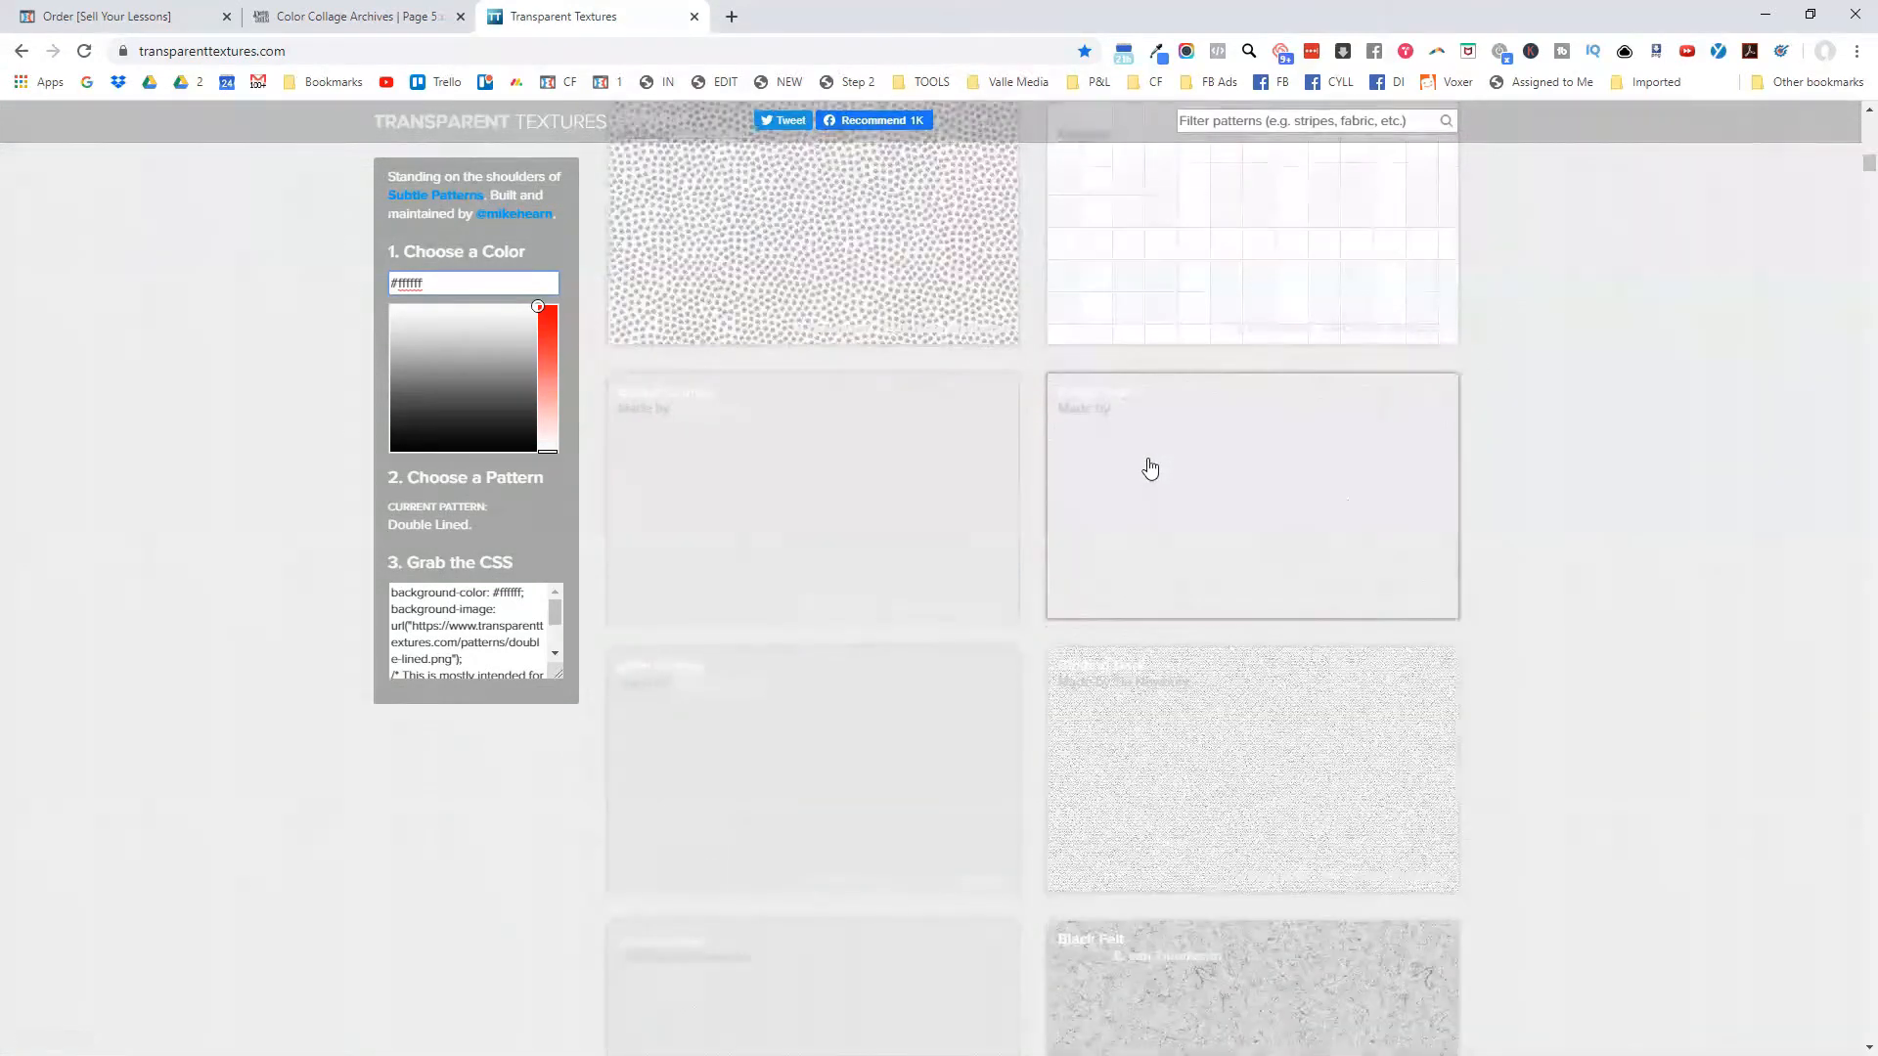
{"action": "scroll", "coordinate": [1100, 452], "scroll_direction": "down", "scroll_amount": 8}
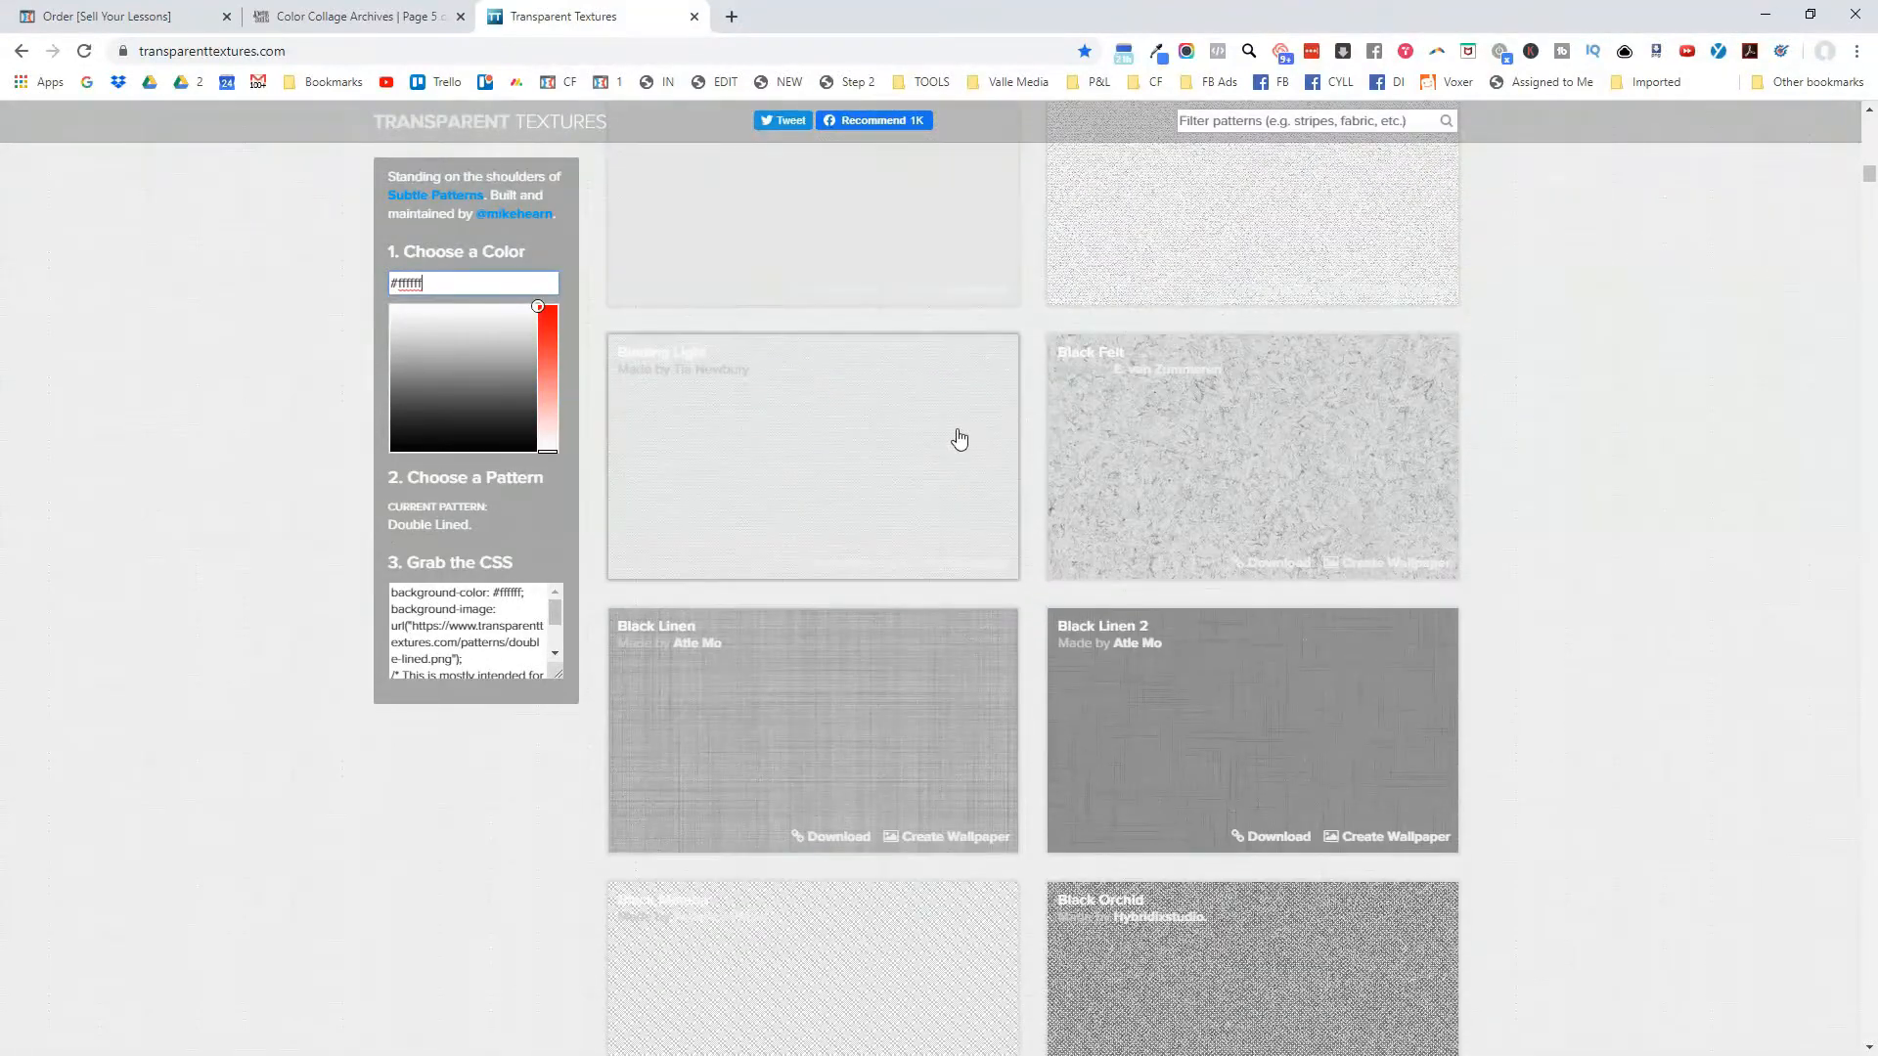
{"action": "scroll", "coordinate": [987, 445], "scroll_direction": "down", "scroll_amount": 10}
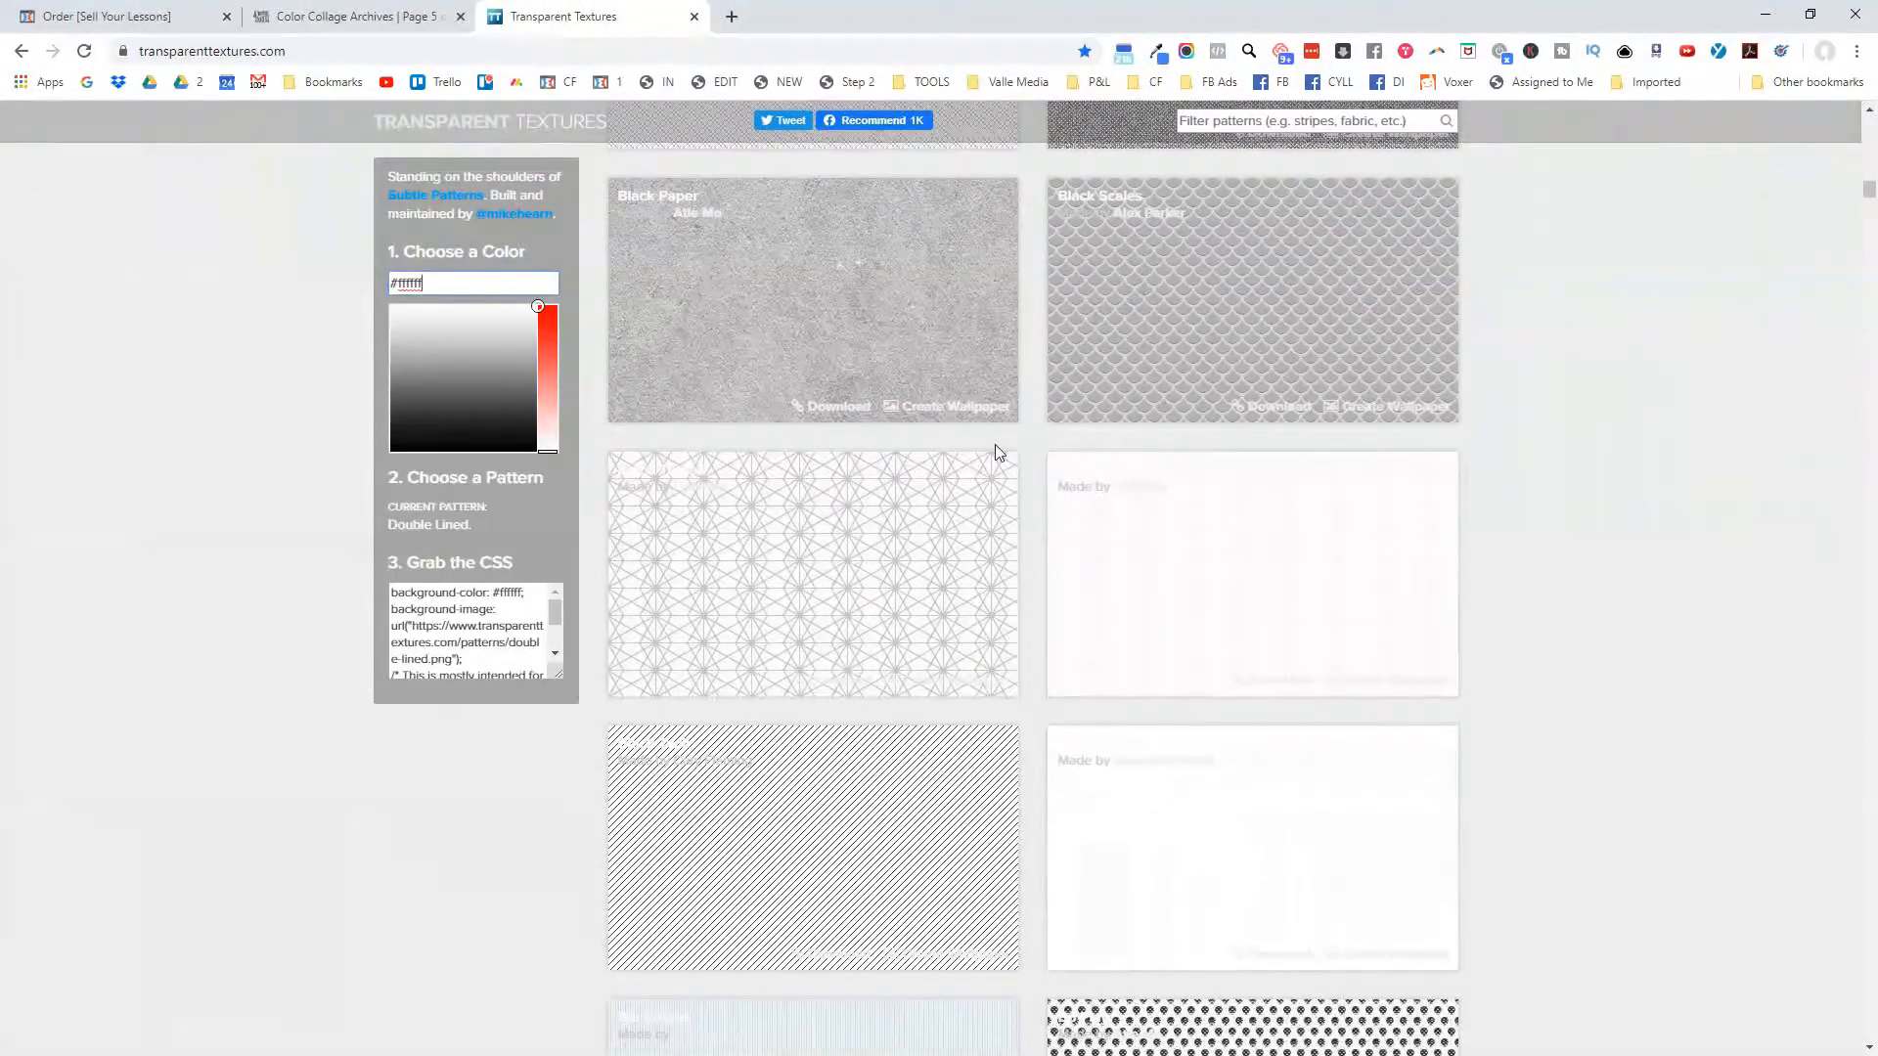
{"action": "scroll", "coordinate": [1004, 454], "scroll_direction": "down", "scroll_amount": 8}
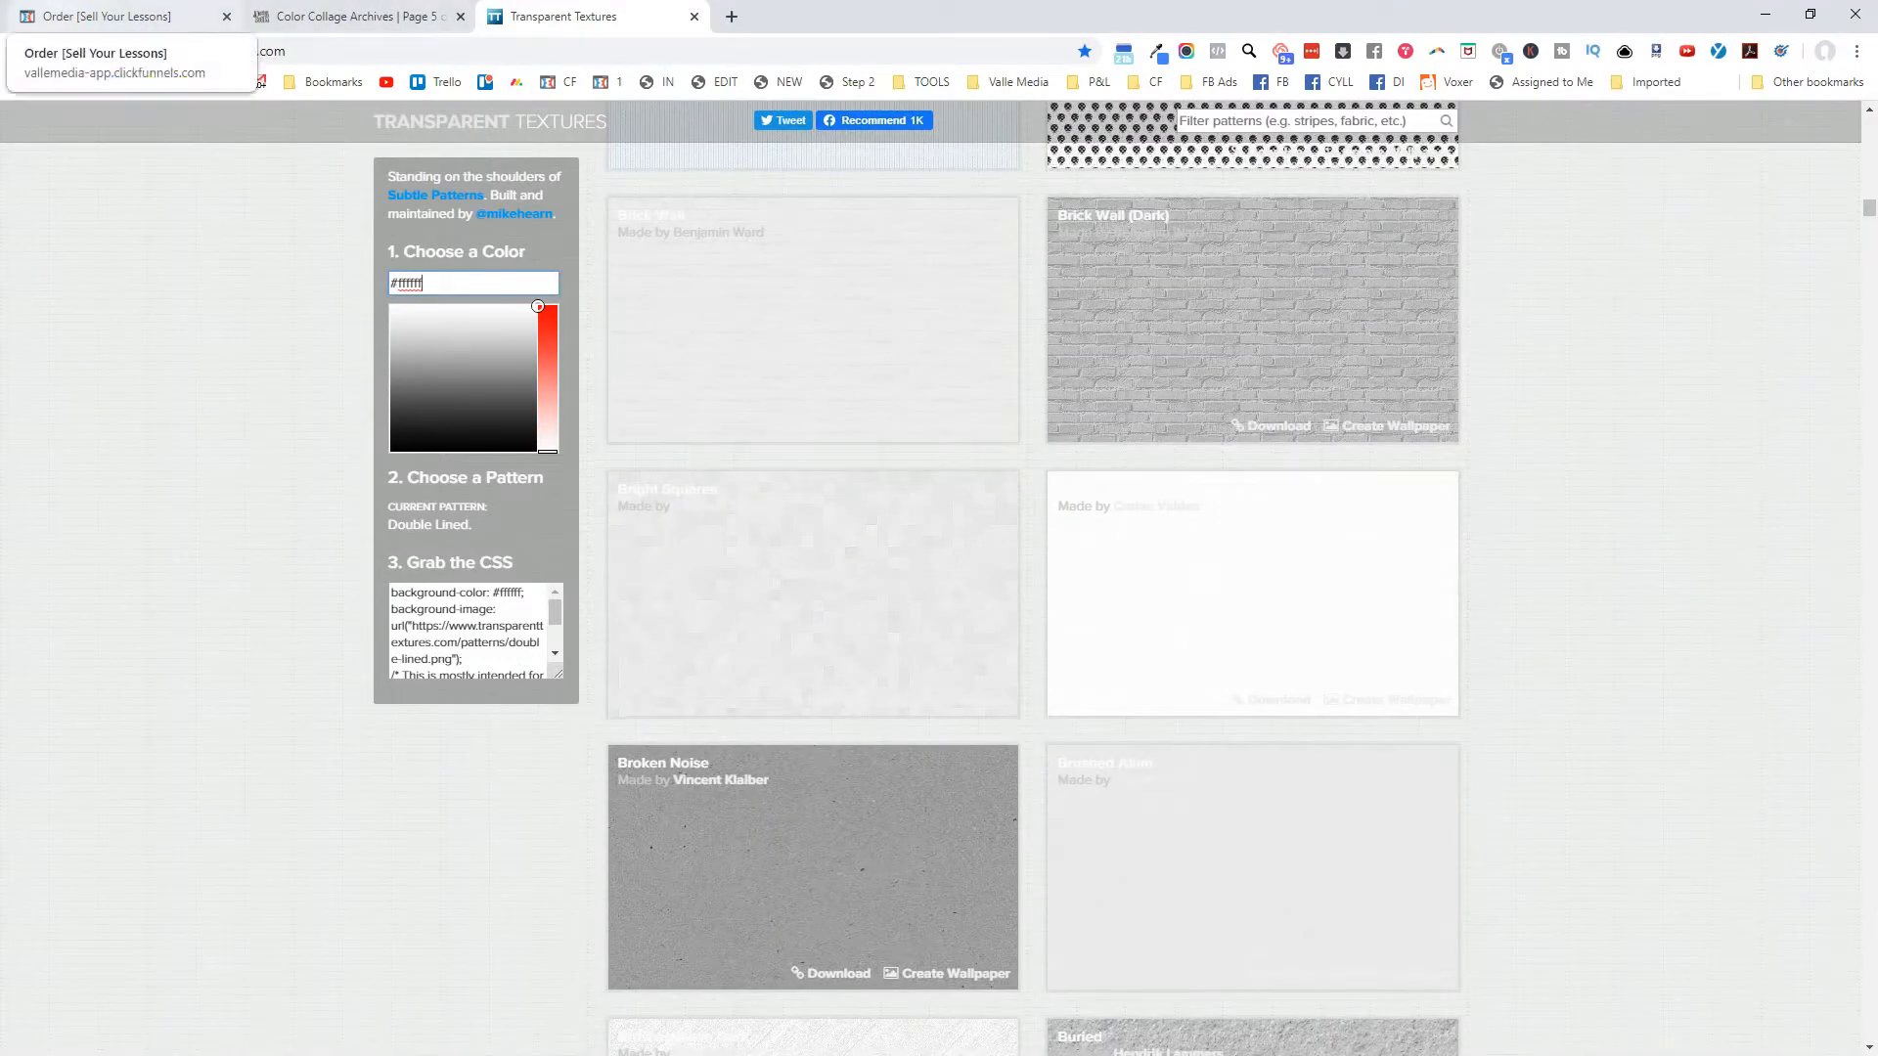
Switch to the Design Seeds page and copy the dark green color code 17311F from the palette.
{"action": "left_click", "coordinate": [108, 16]}
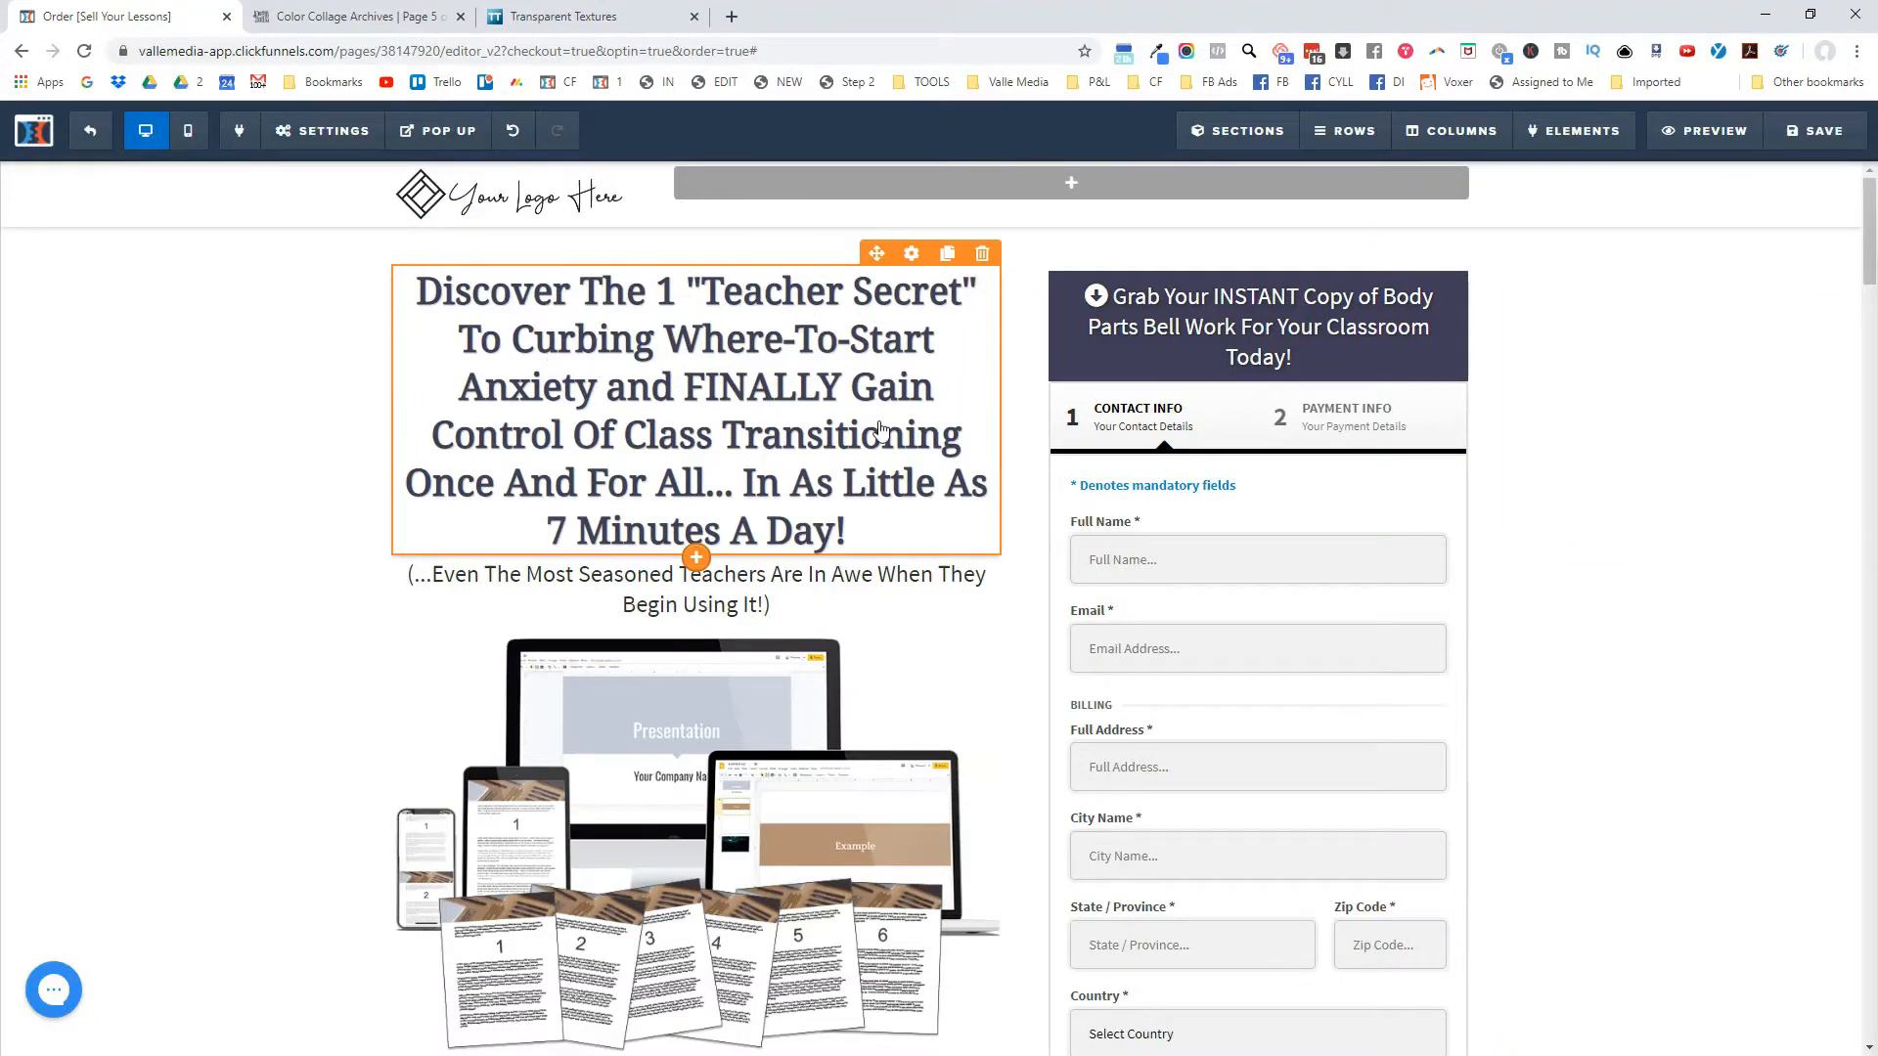
{"action": "left_click", "coordinate": [353, 16]}
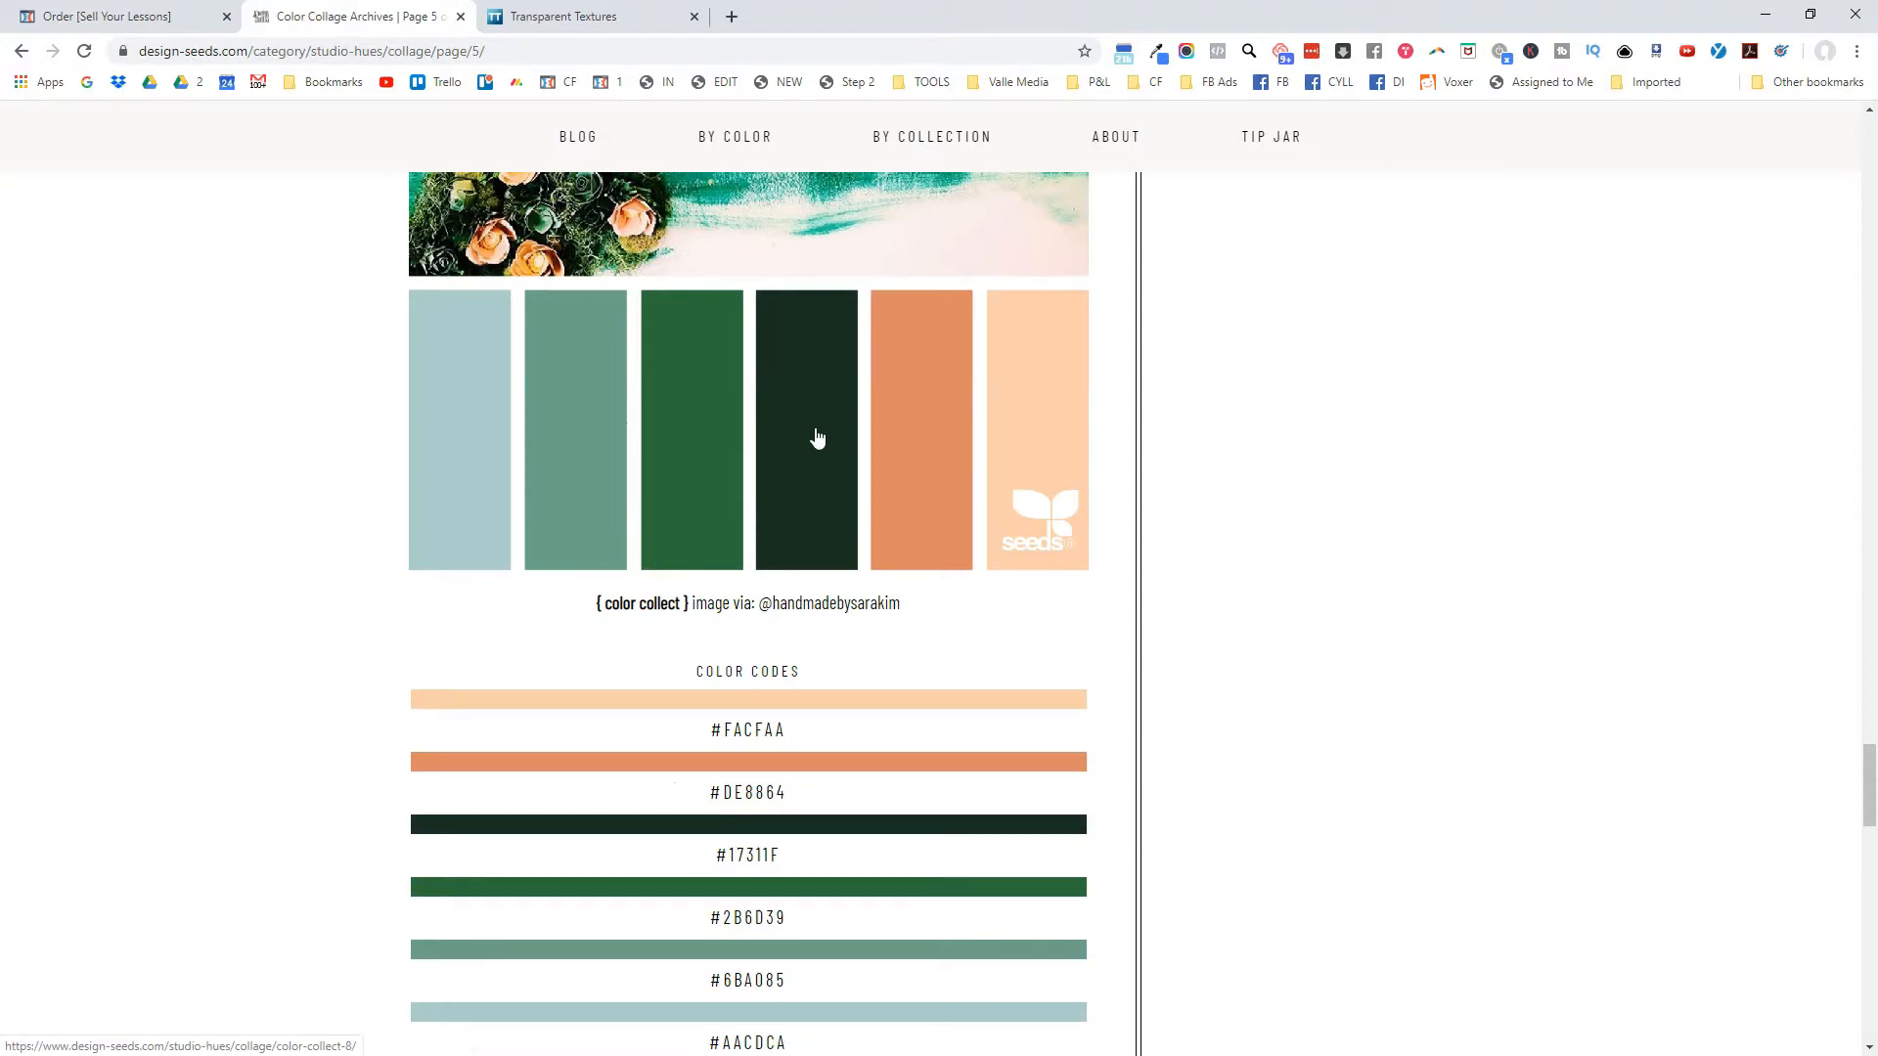
{"action": "scroll", "coordinate": [817, 432], "scroll_direction": "down", "scroll_amount": 1}
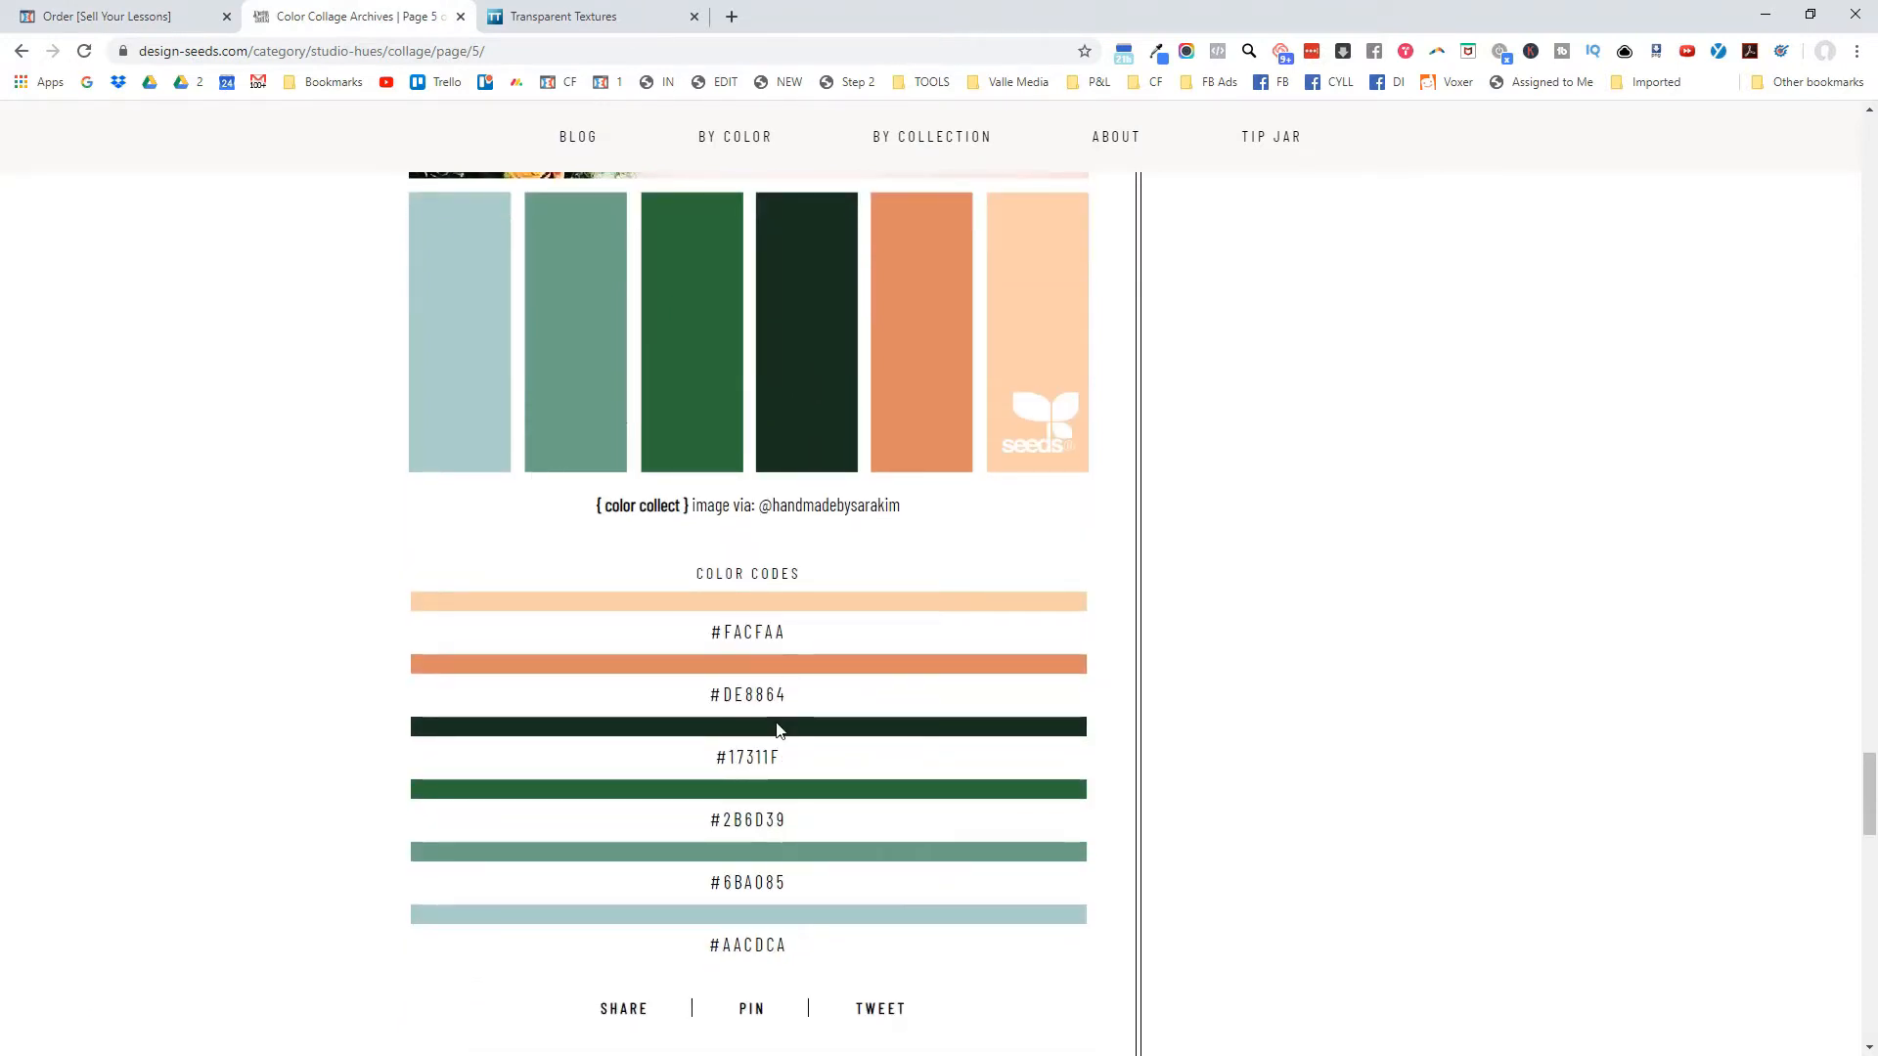
{"action": "double_click", "coordinate": [773, 759]}
Switch to the ClickFunnels order page and set the background color of the "Grab Your INSTANT Copy" sub-headline to #17311F.
{"action": "key", "text": "ctrl+shift+Tab"}
{"action": "scroll", "coordinate": [529, 296], "scroll_direction": "down", "scroll_amount": 1}
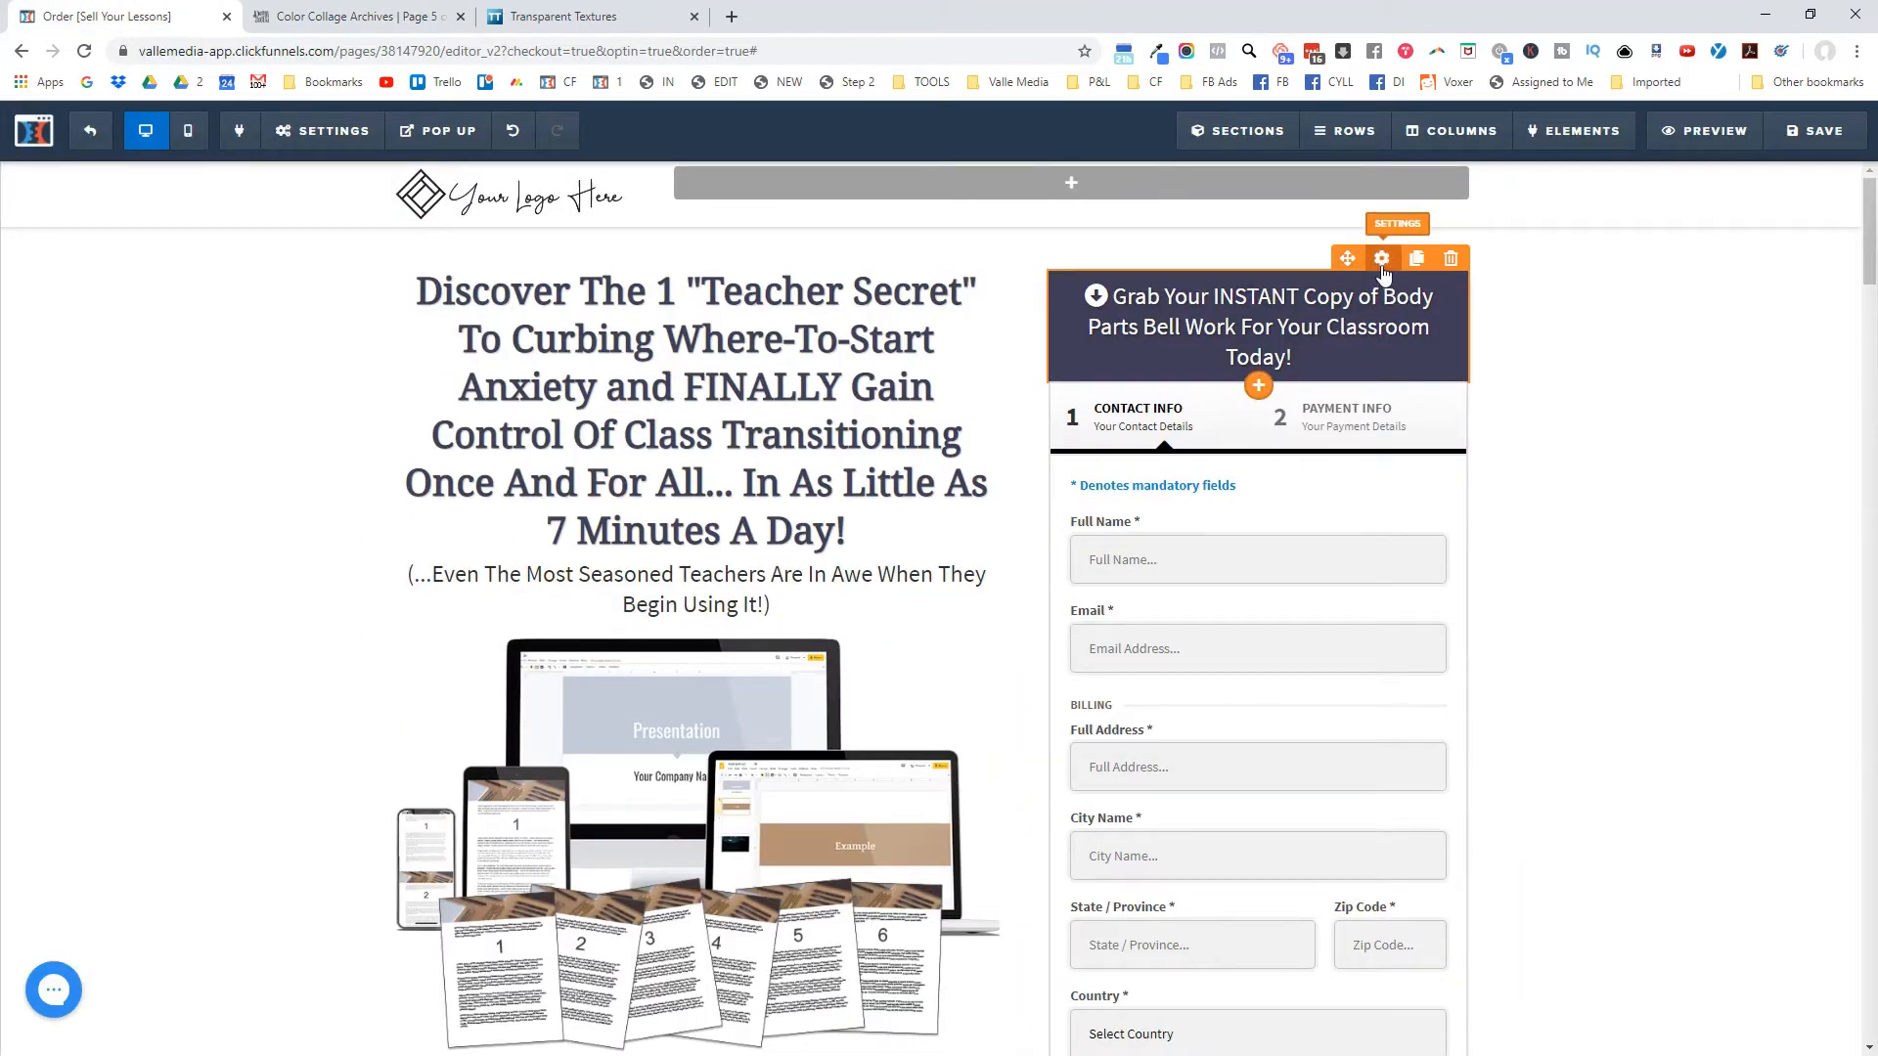
{"action": "left_click", "coordinate": [1382, 260]}
{"action": "left_click", "coordinate": [1720, 609]}
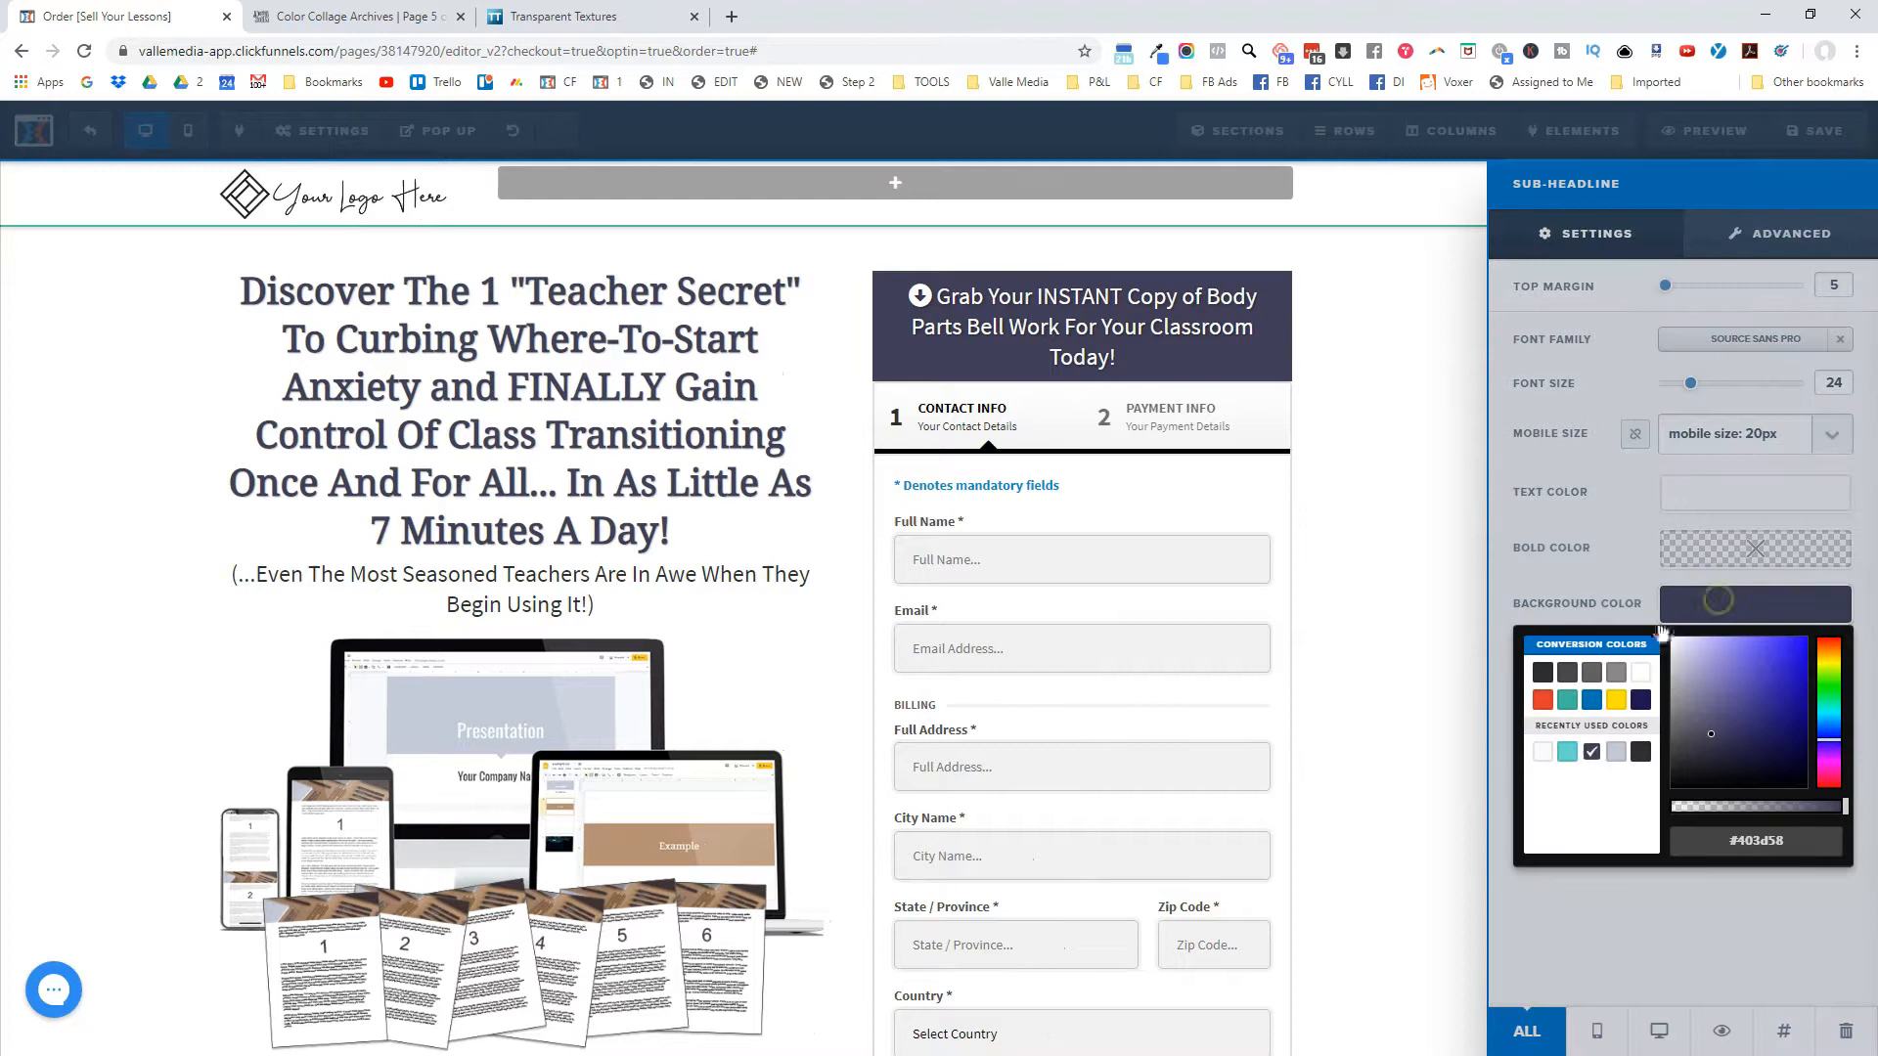
{"action": "double_click", "coordinate": [1742, 839]}
{"action": "type", "text": "17311f"}
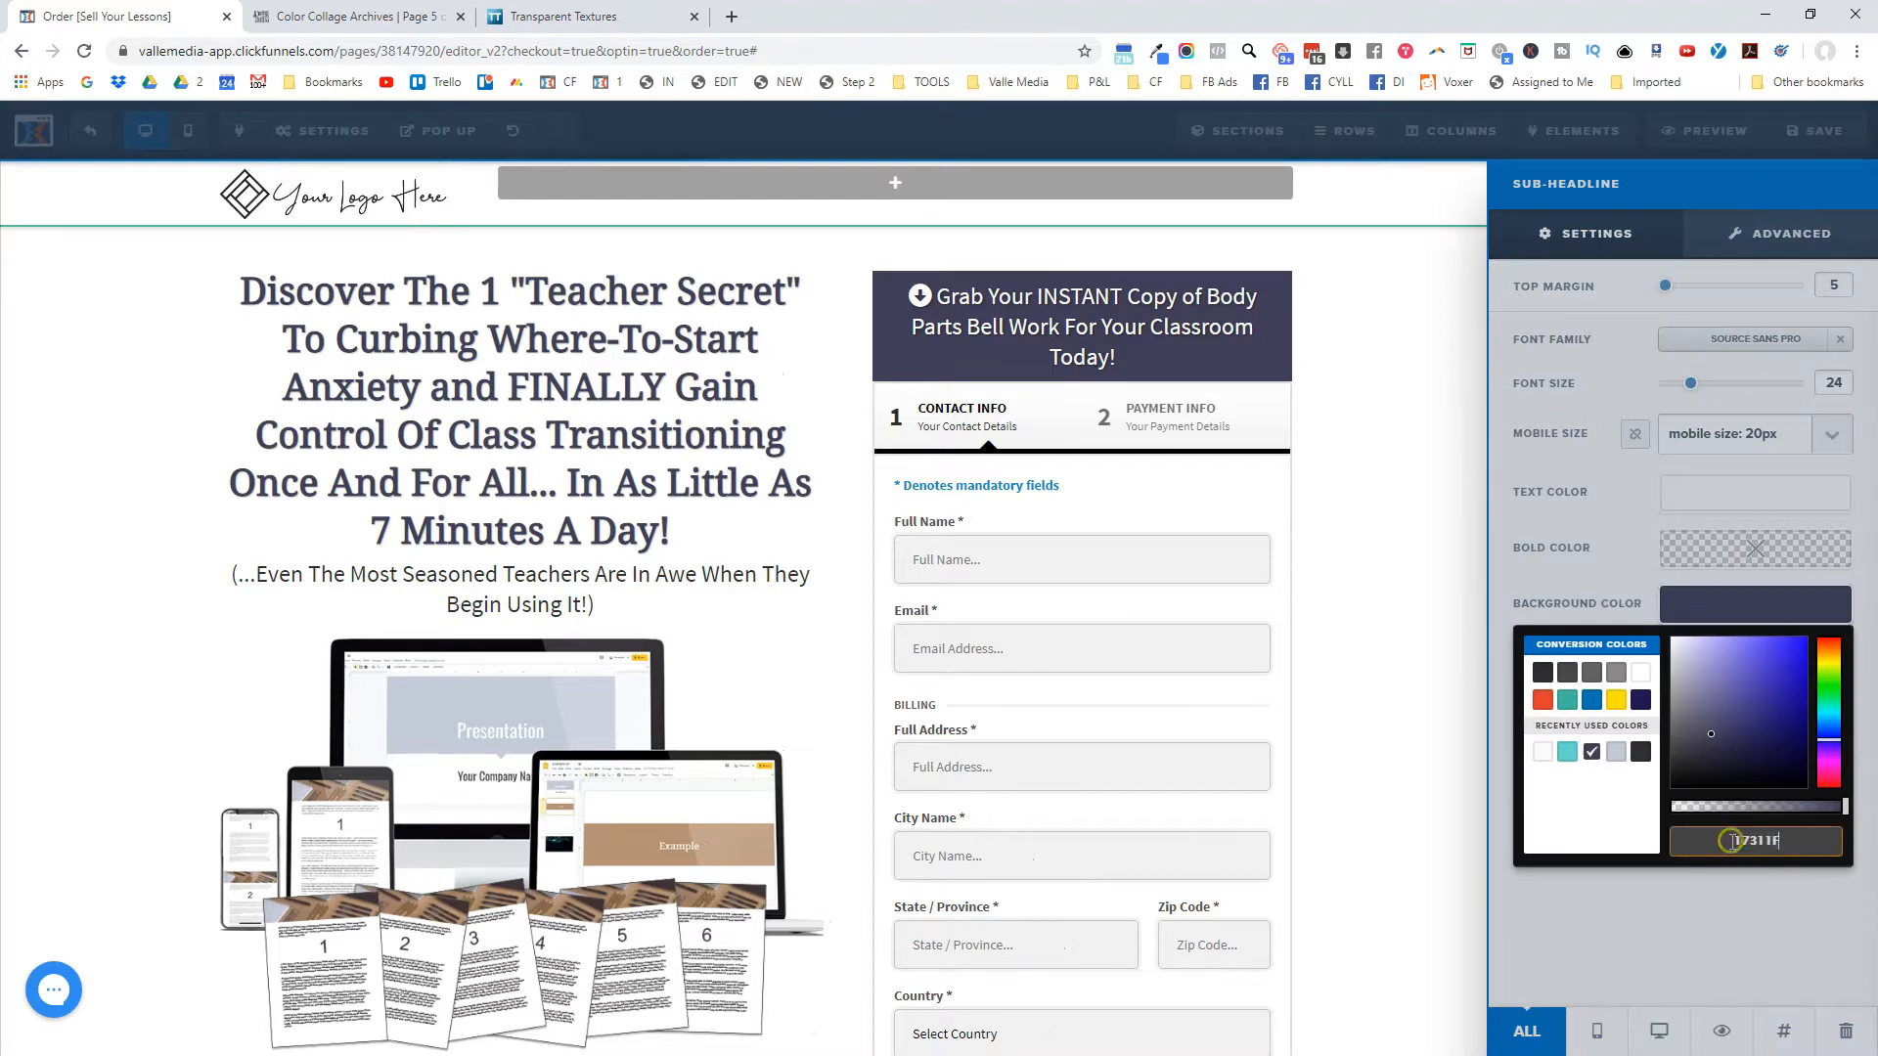
{"action": "left_click", "coordinate": [1409, 493]}
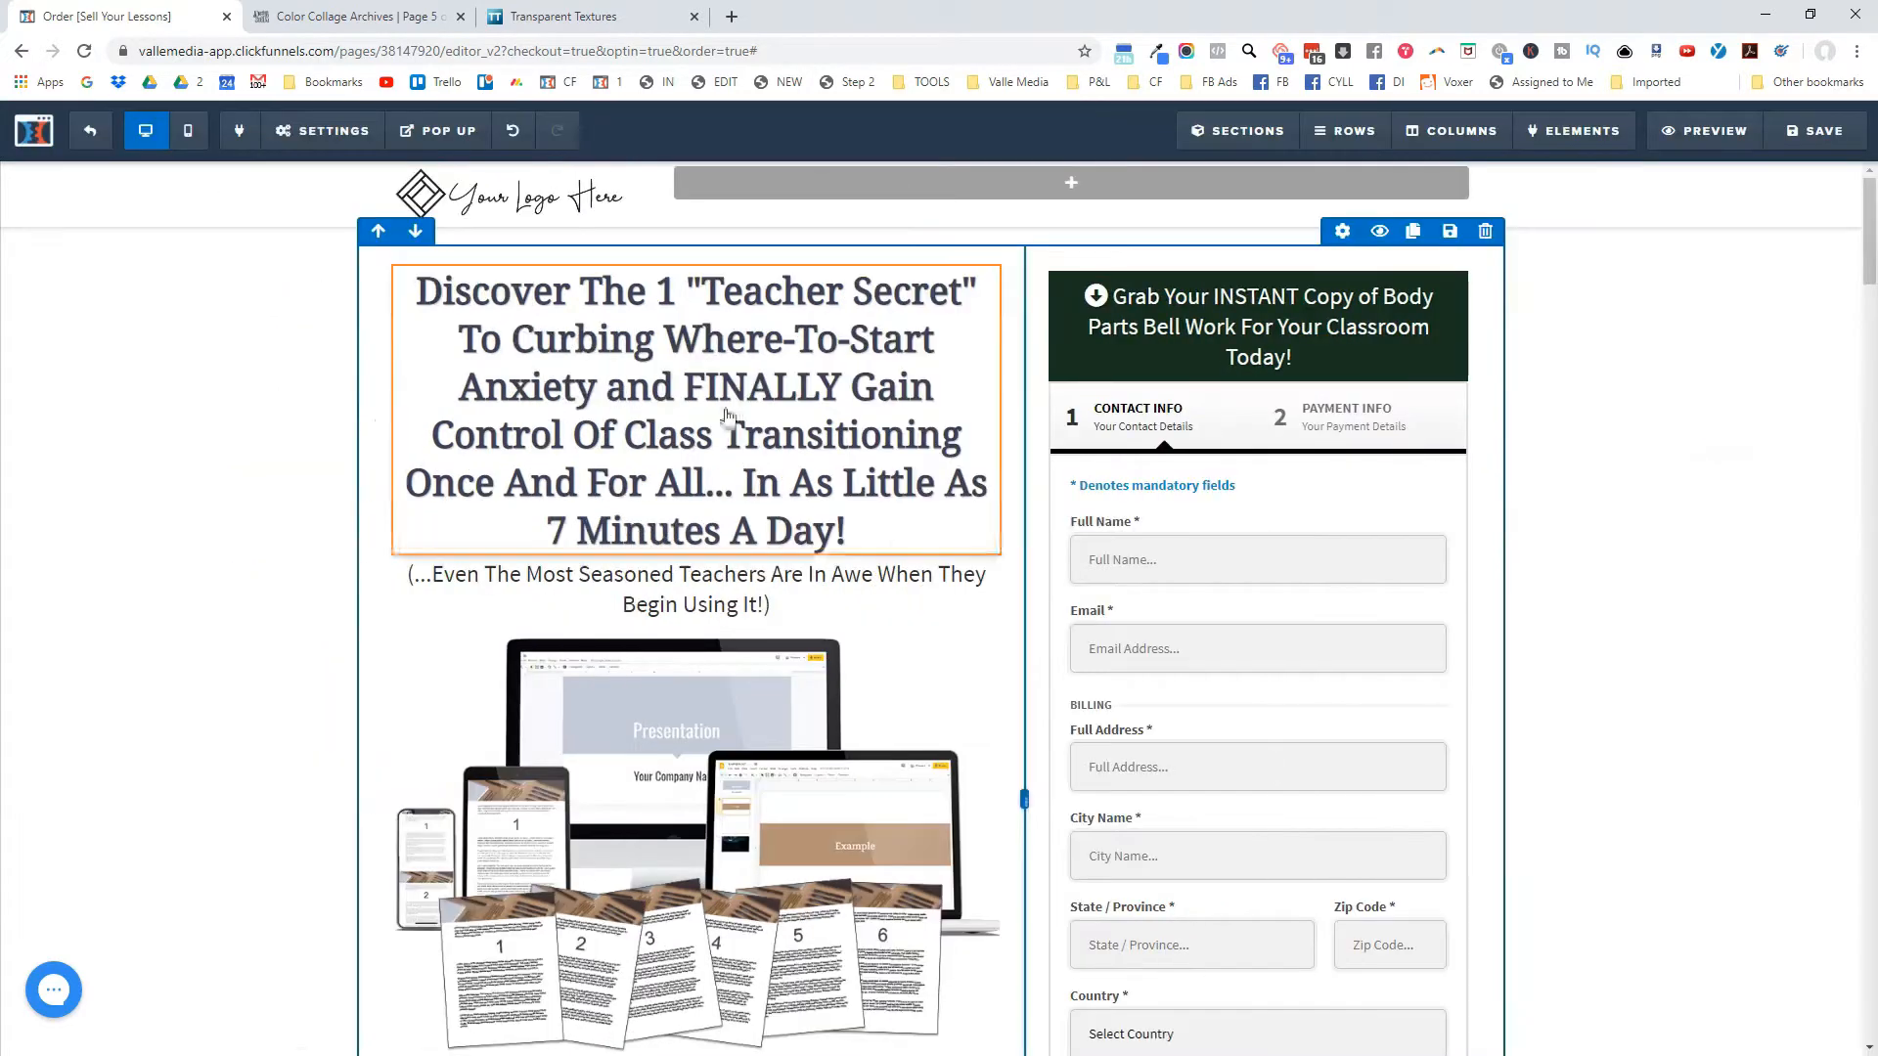
{"action": "left_click", "coordinate": [910, 239]}
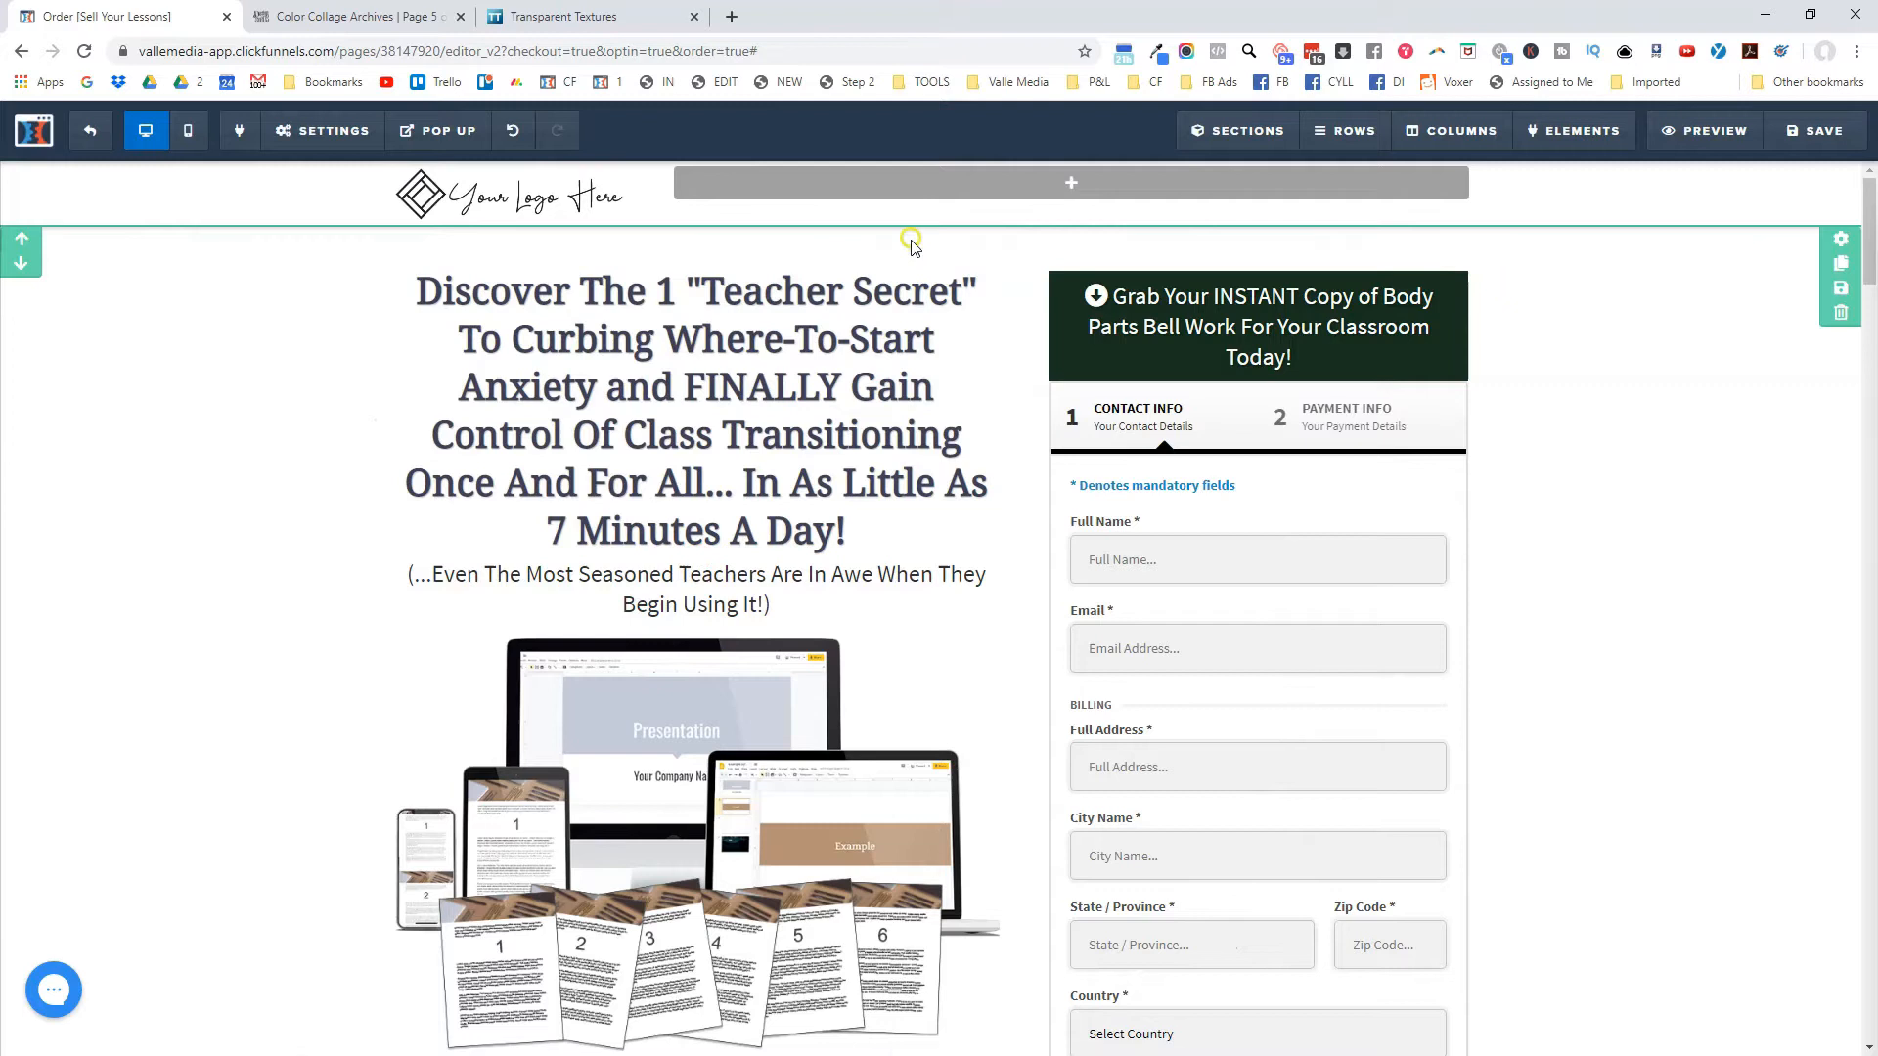
Set the text color of the main "Discover The 1 Teacher Secret" headline to #17311F.
{"action": "left_click", "coordinate": [934, 323]}
{"action": "left_click", "coordinate": [1733, 496]}
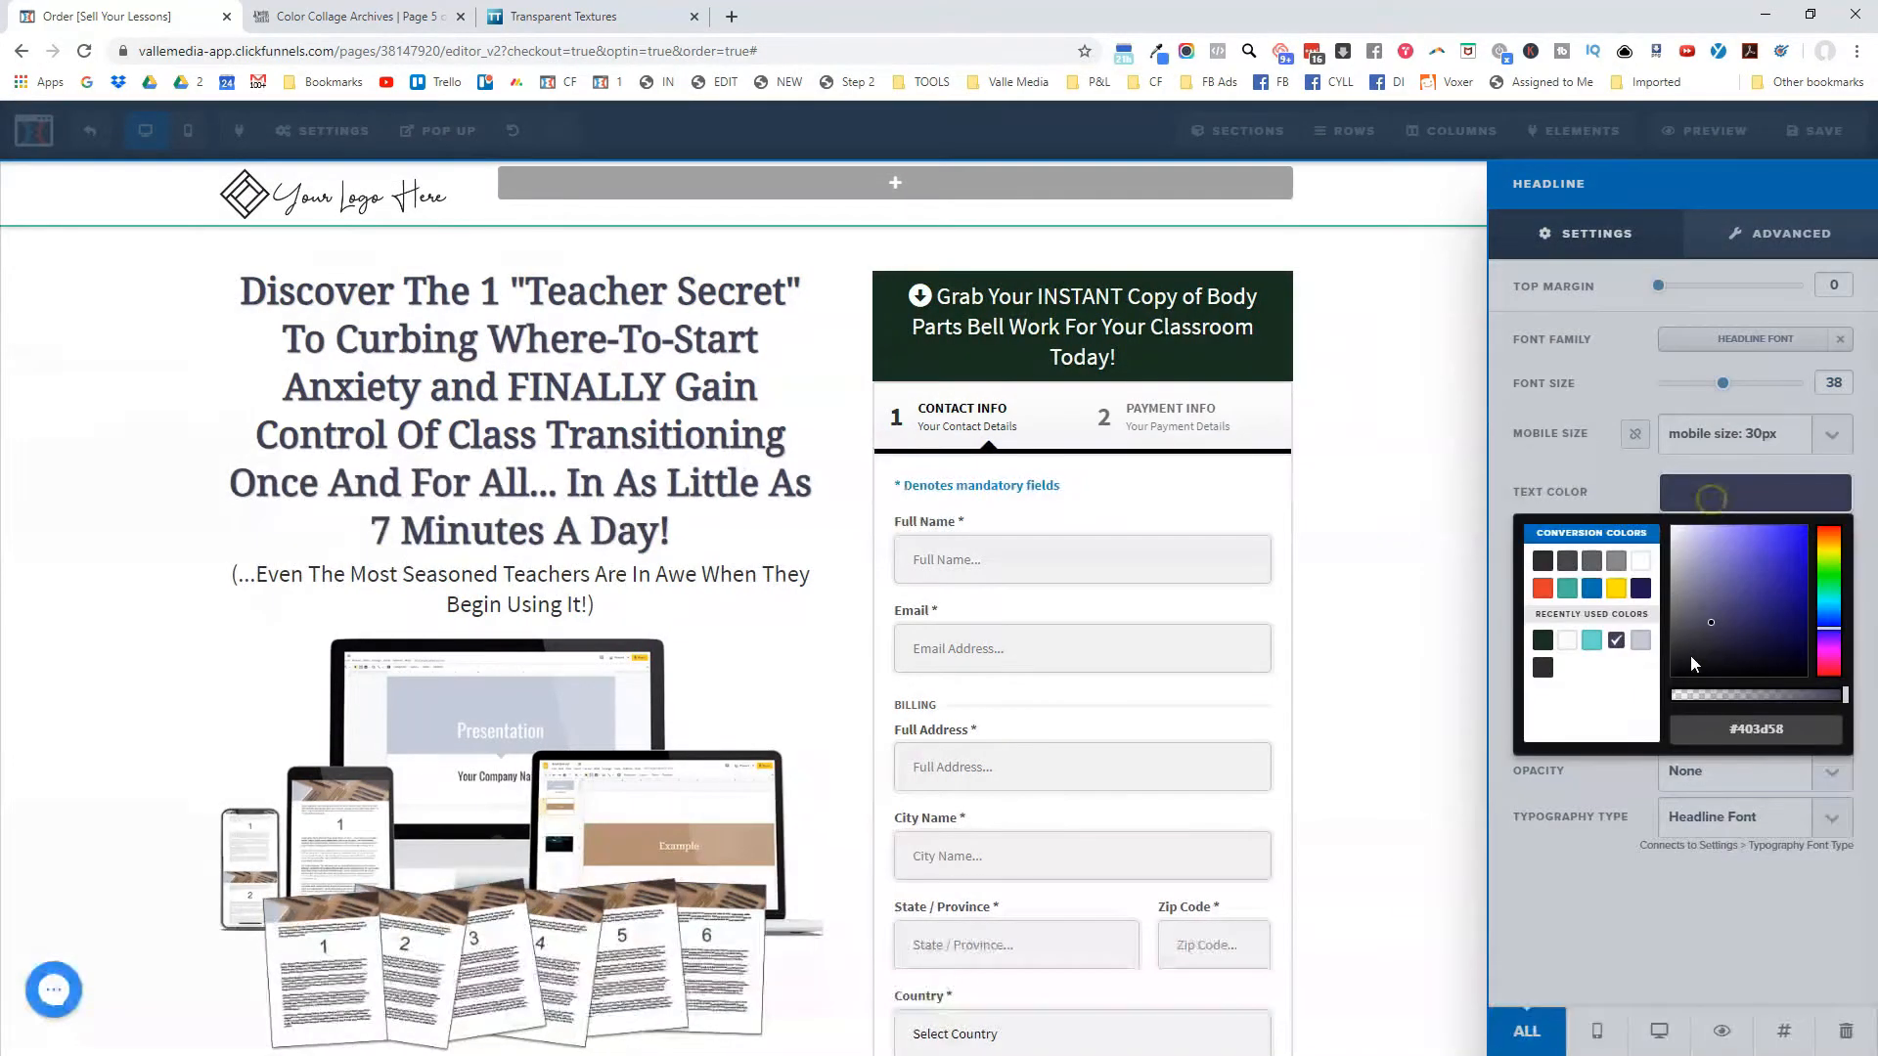
{"action": "left_click", "coordinate": [1542, 641]}
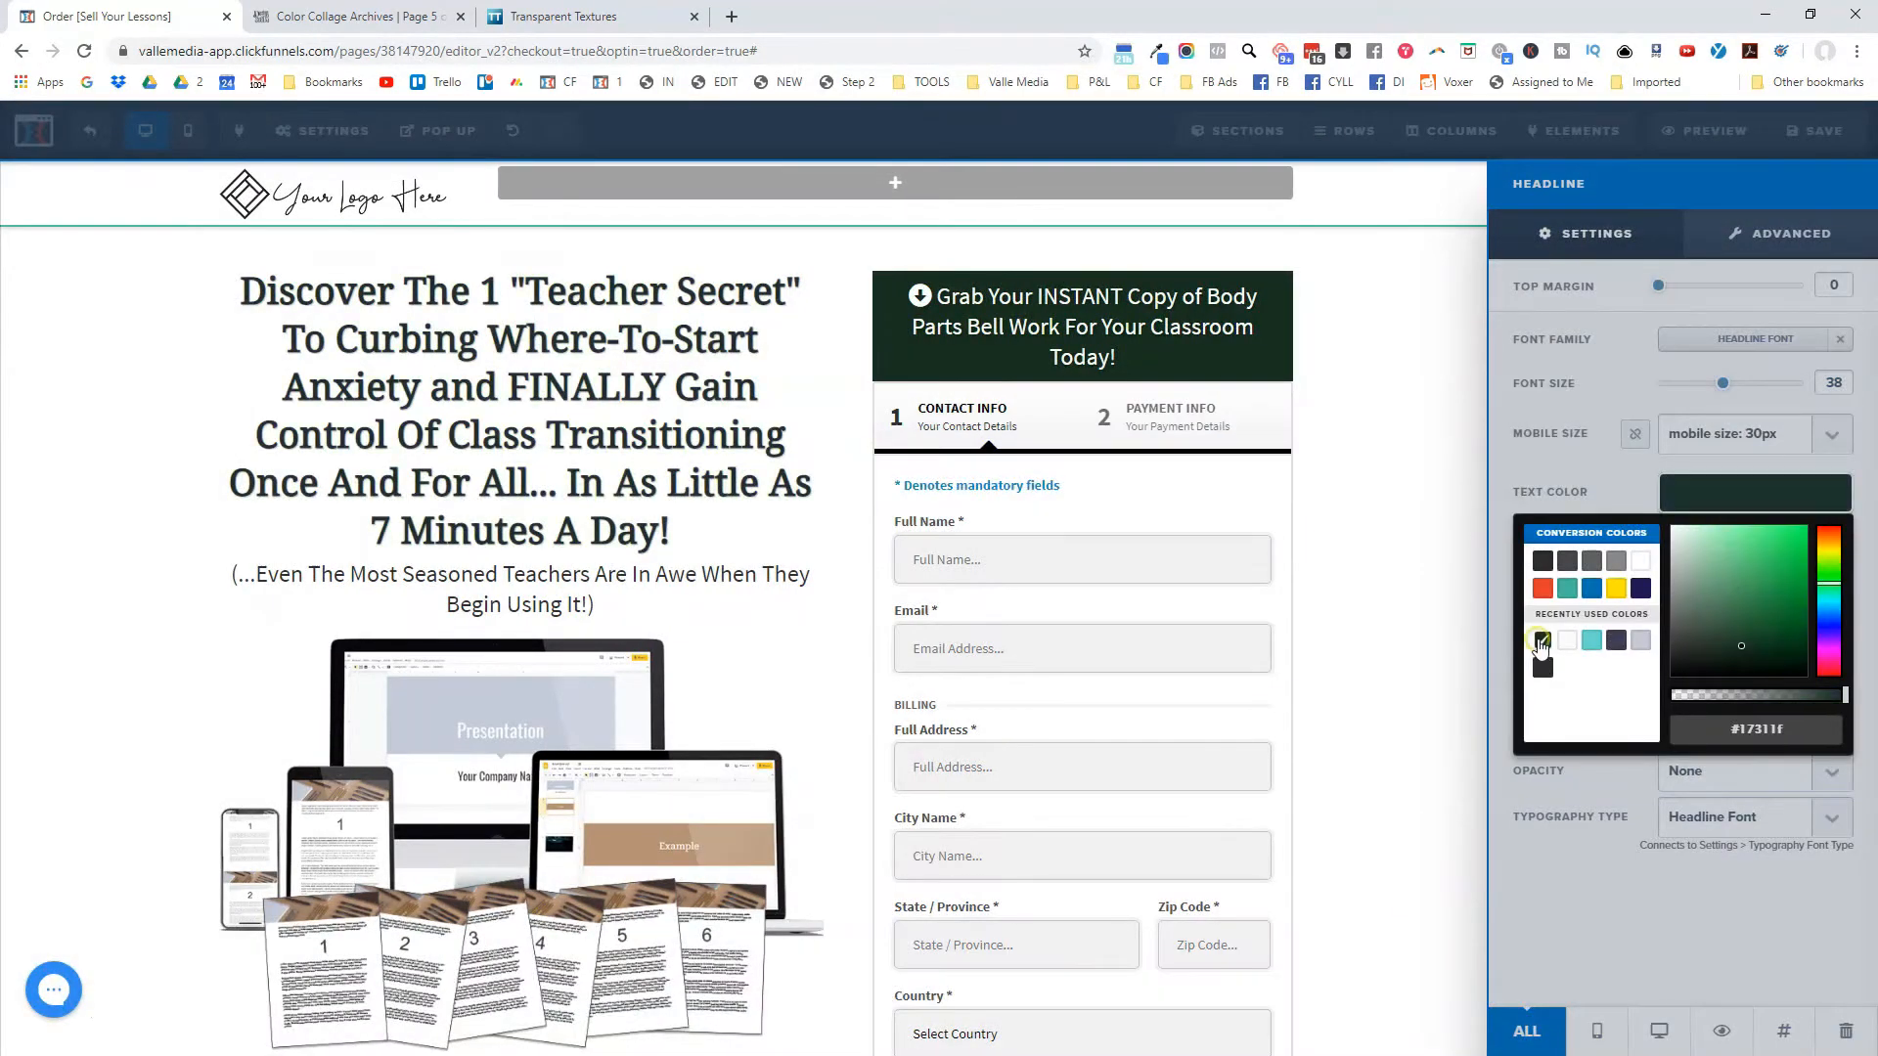
{"action": "left_click", "coordinate": [1431, 559]}
Set the text color of the icon bullet list in The Details section to the recently used dark green #17311F.
{"action": "scroll", "coordinate": [885, 567], "scroll_direction": "down", "scroll_amount": 12}
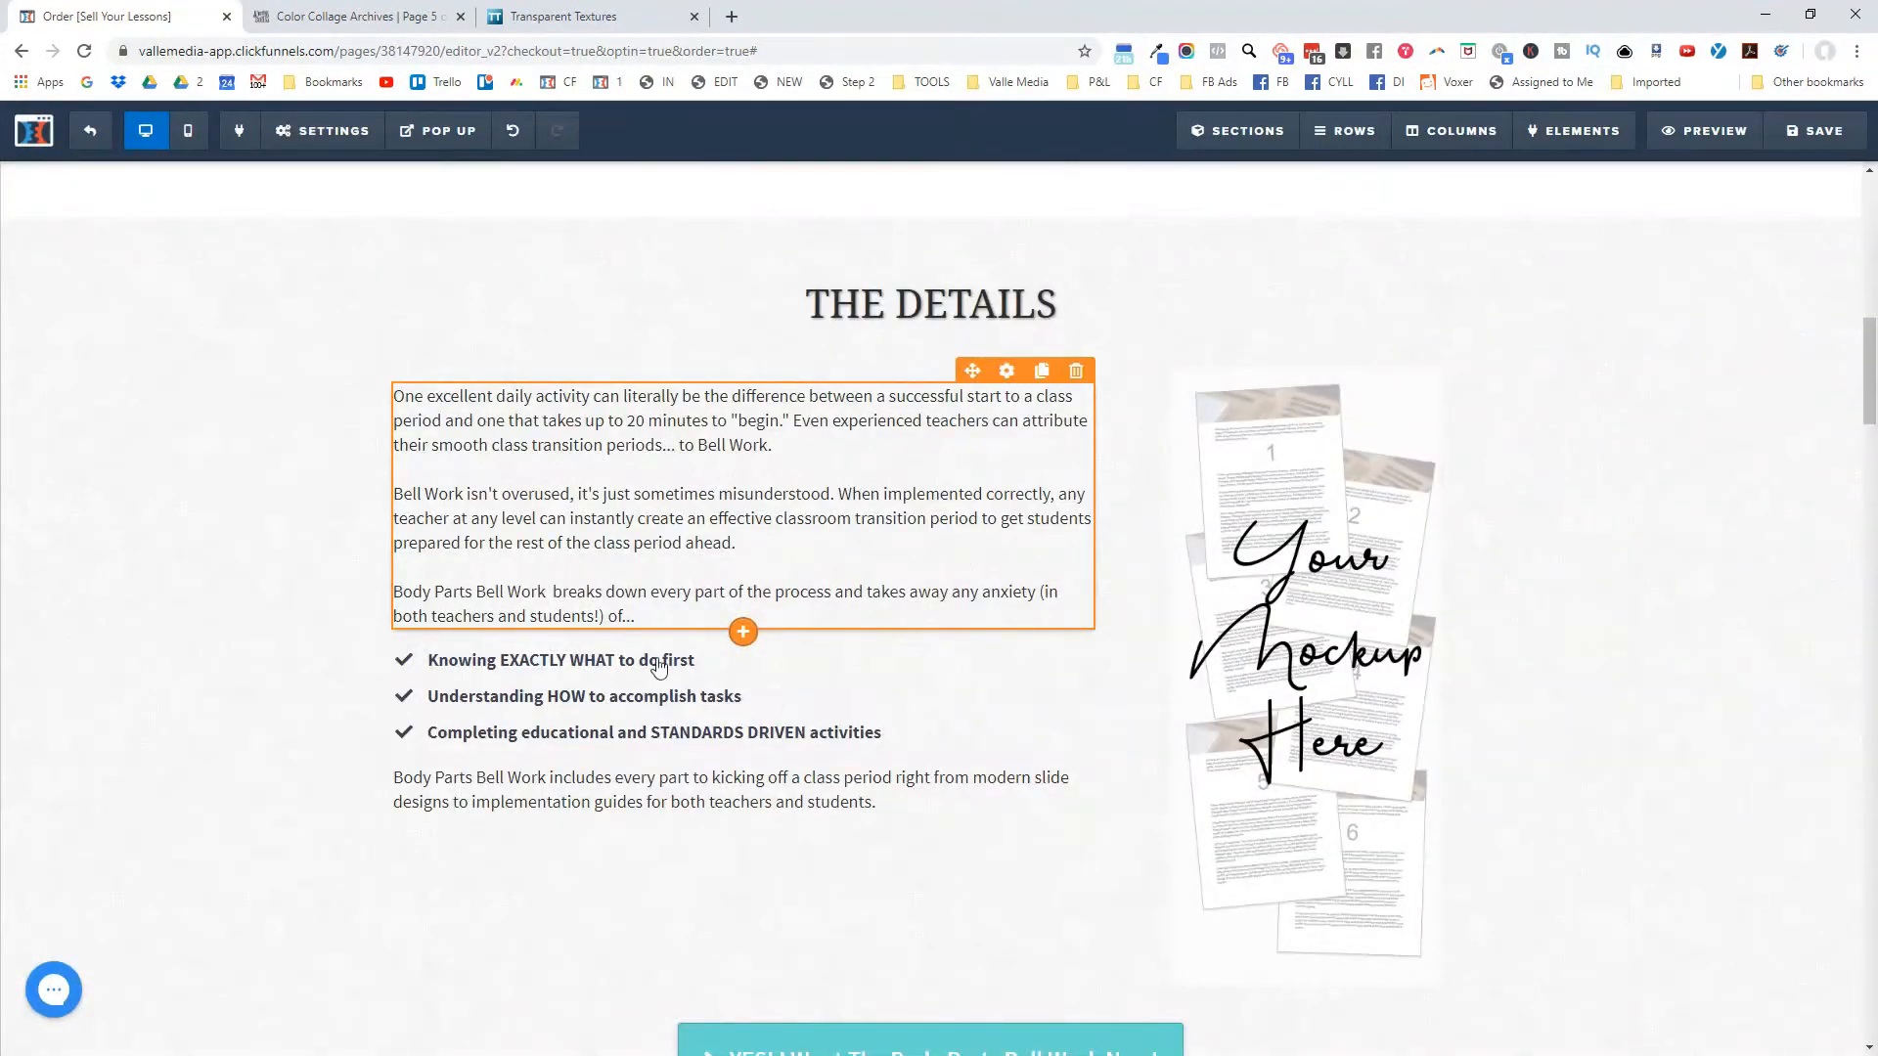
{"action": "left_click", "coordinate": [1006, 633]}
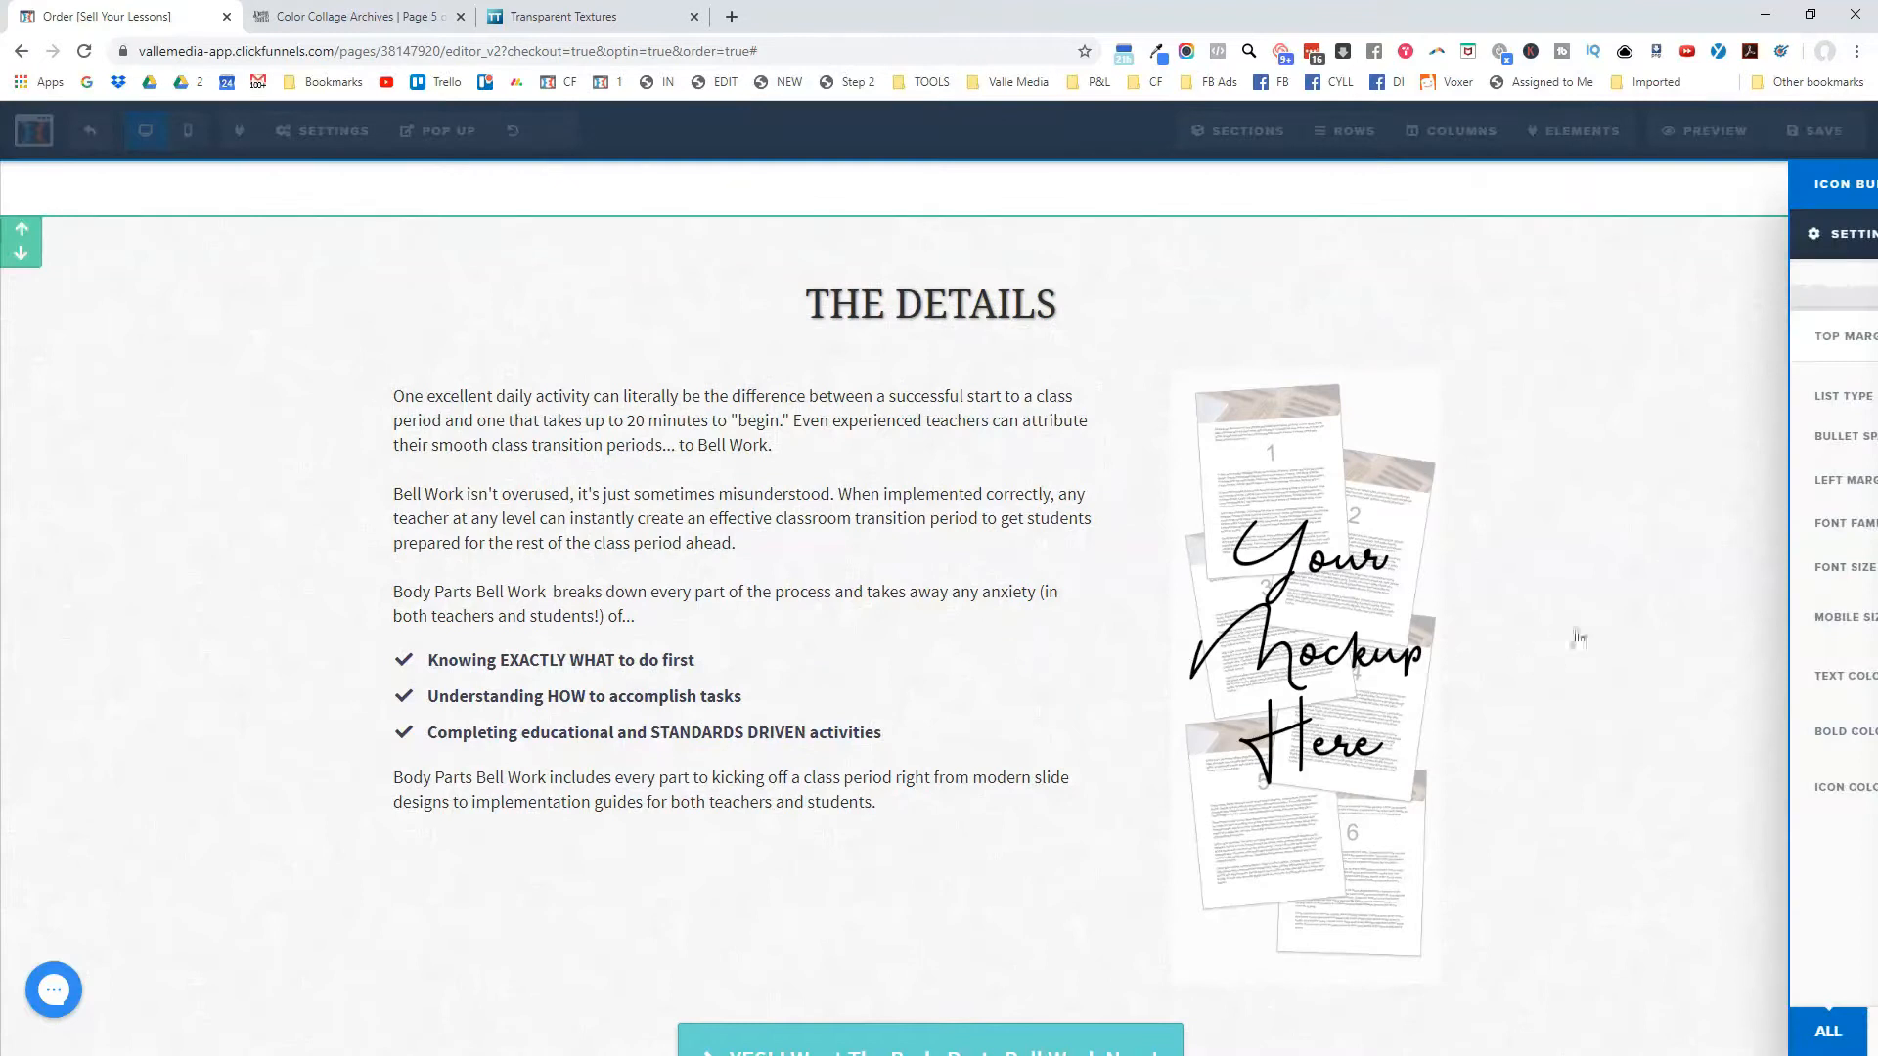
{"action": "left_click", "coordinate": [1706, 627]}
{"action": "left_click", "coordinate": [1542, 775]}
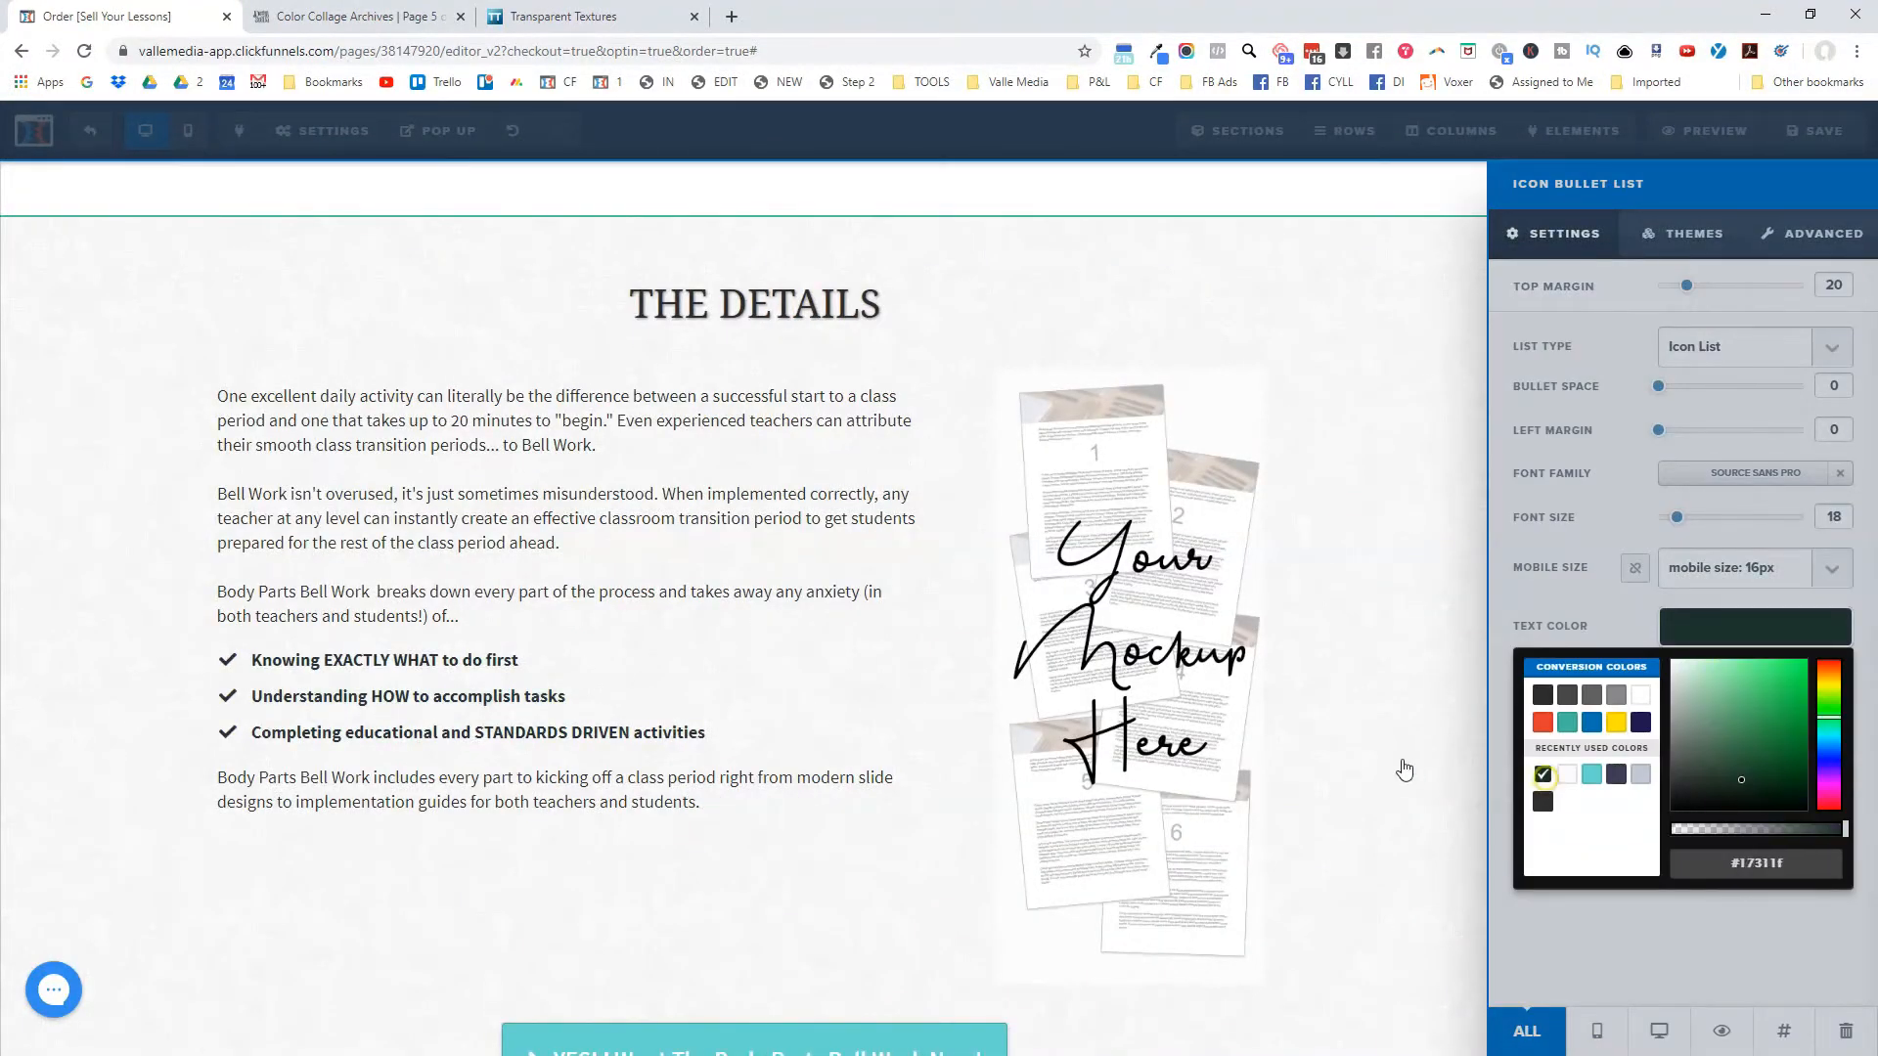
{"action": "left_click", "coordinate": [1383, 738]}
Set the background color of the first three-column row under What's Included, starting with Presentation, to #17311F.
{"action": "scroll", "coordinate": [1102, 612], "scroll_direction": "down", "scroll_amount": 6}
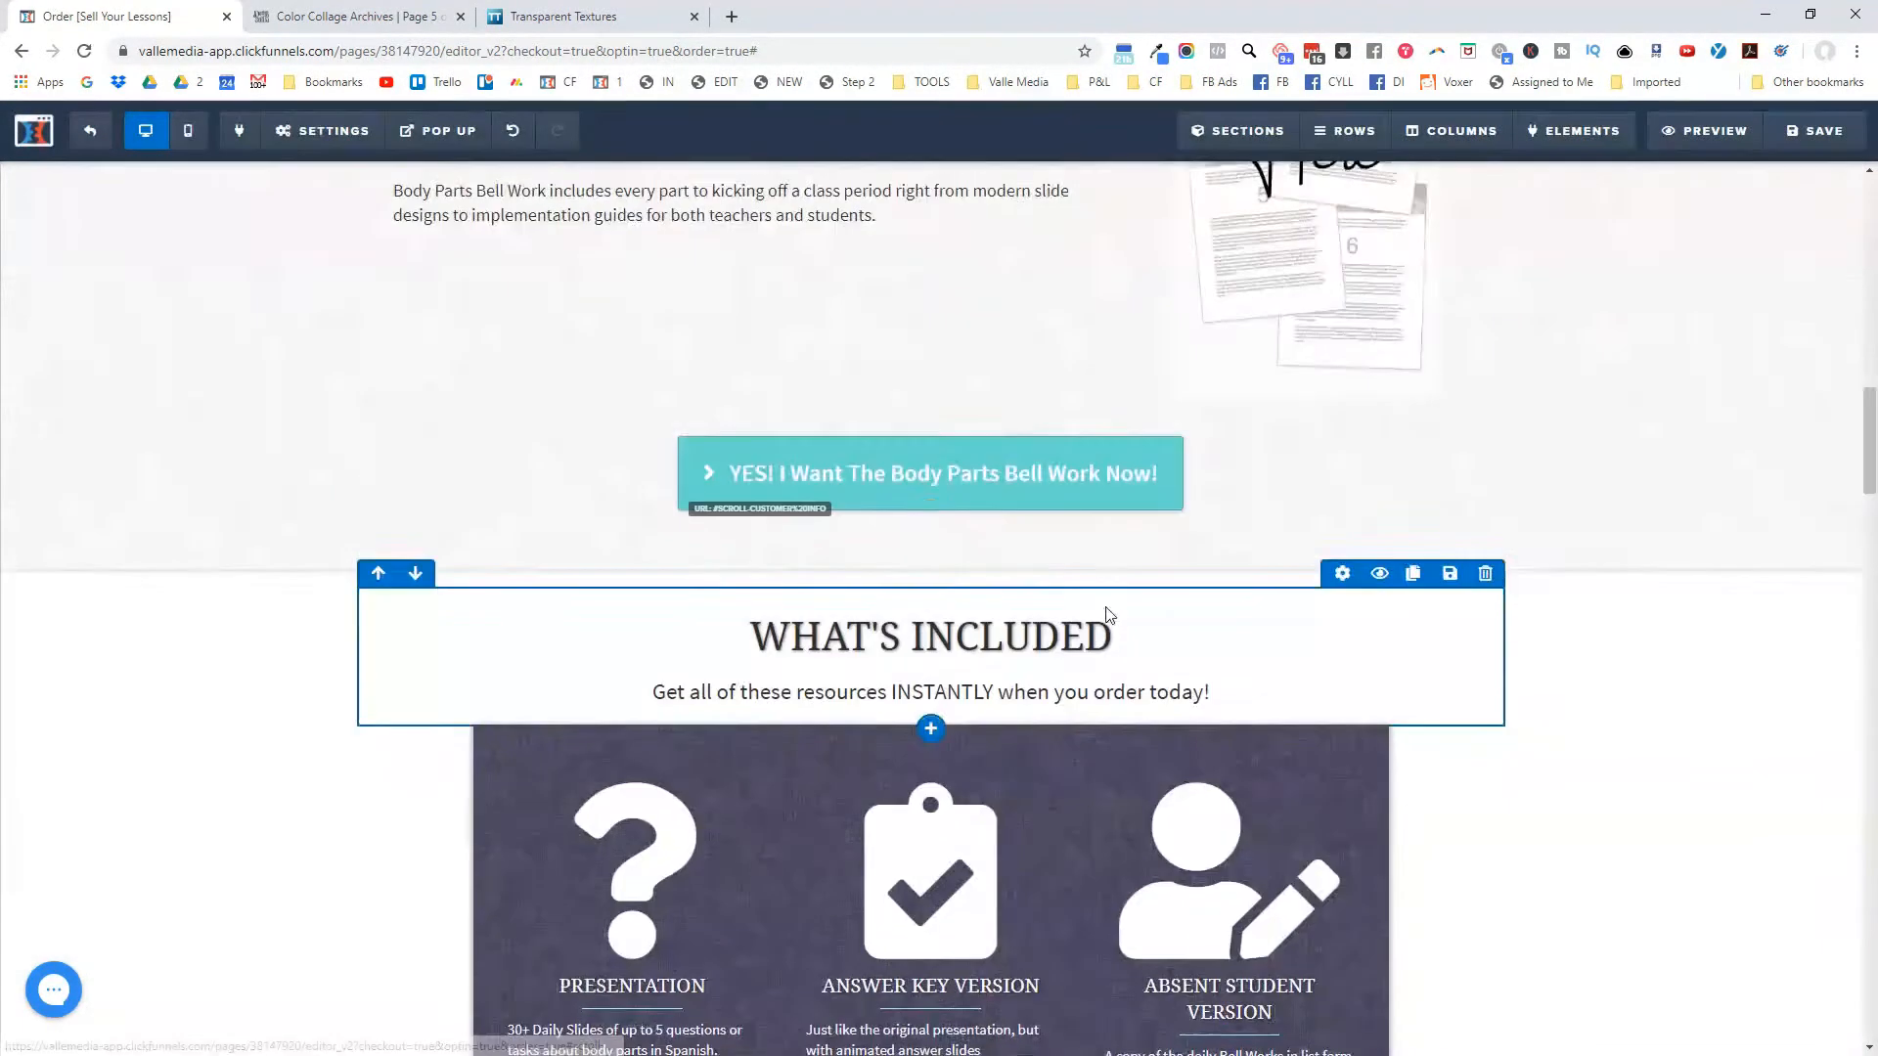
{"action": "scroll", "coordinate": [1107, 614], "scroll_direction": "down", "scroll_amount": 3}
{"action": "left_click", "coordinate": [1230, 413]}
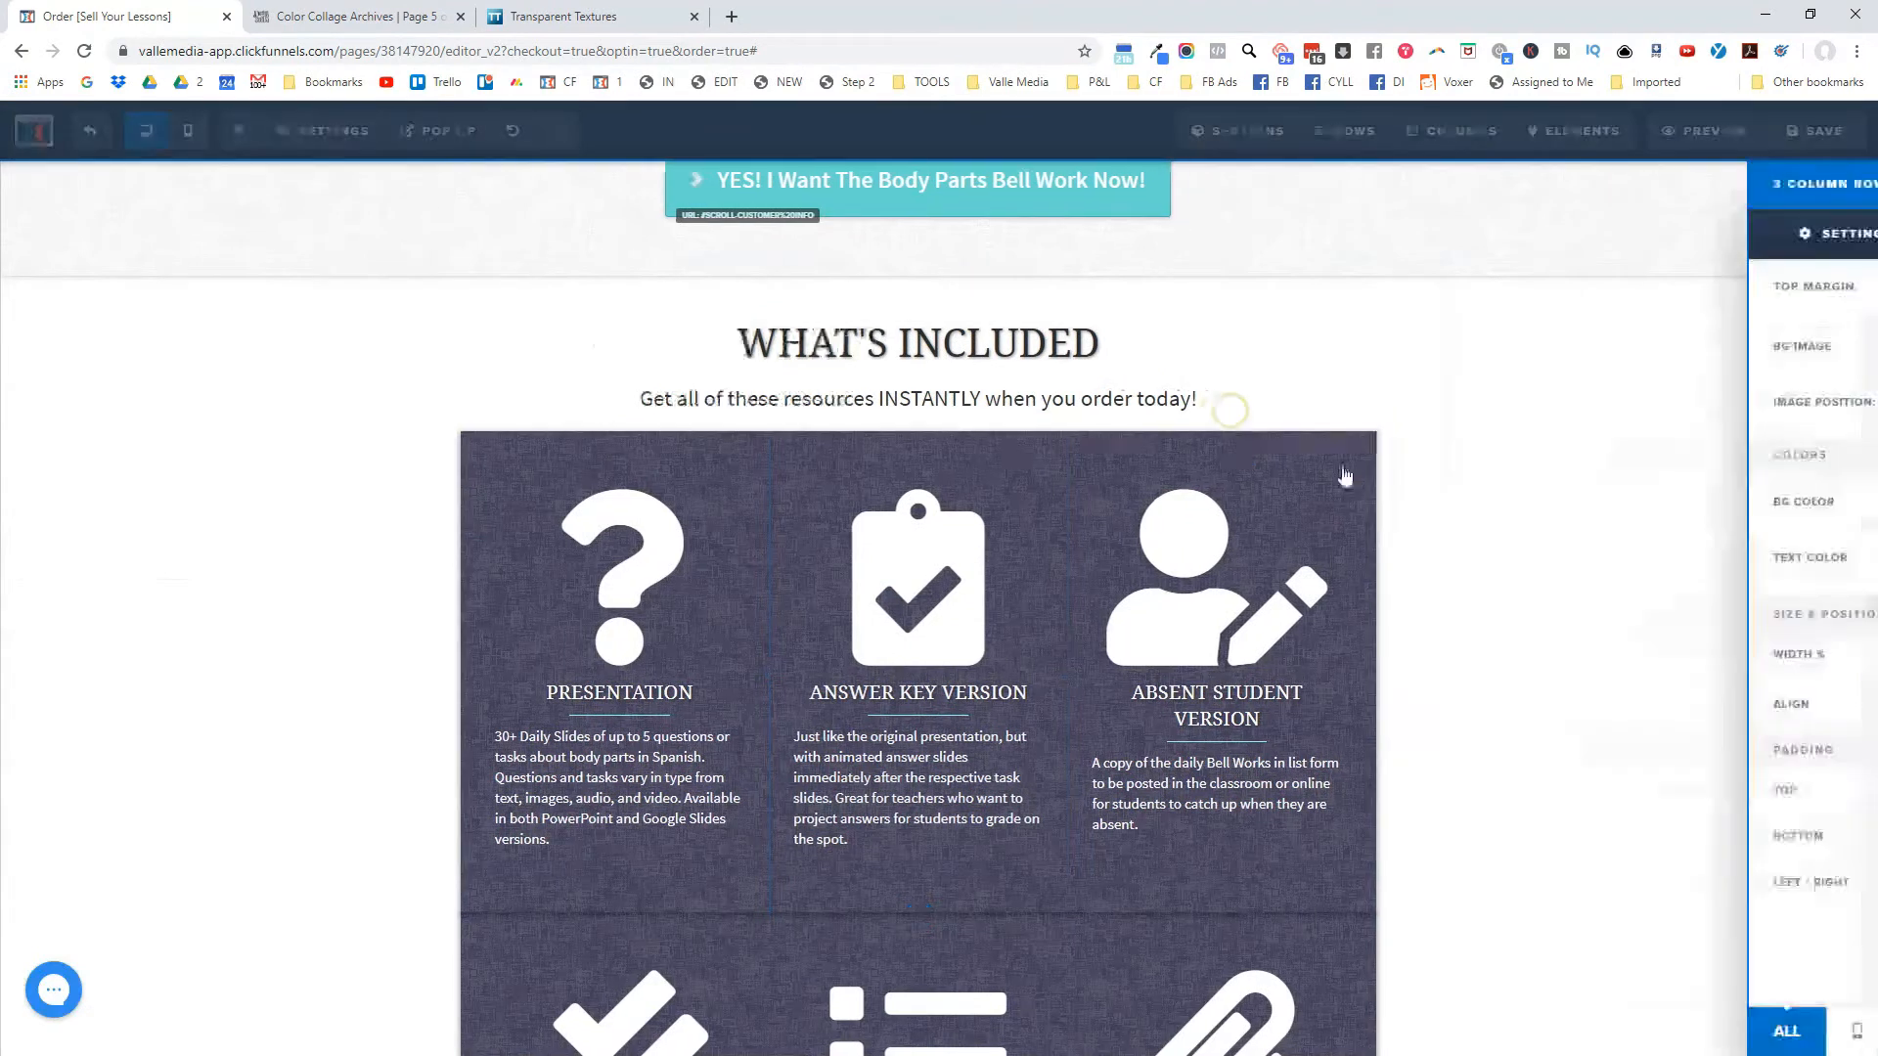
{"action": "left_click", "coordinate": [1701, 504]}
{"action": "left_click", "coordinate": [1542, 649]}
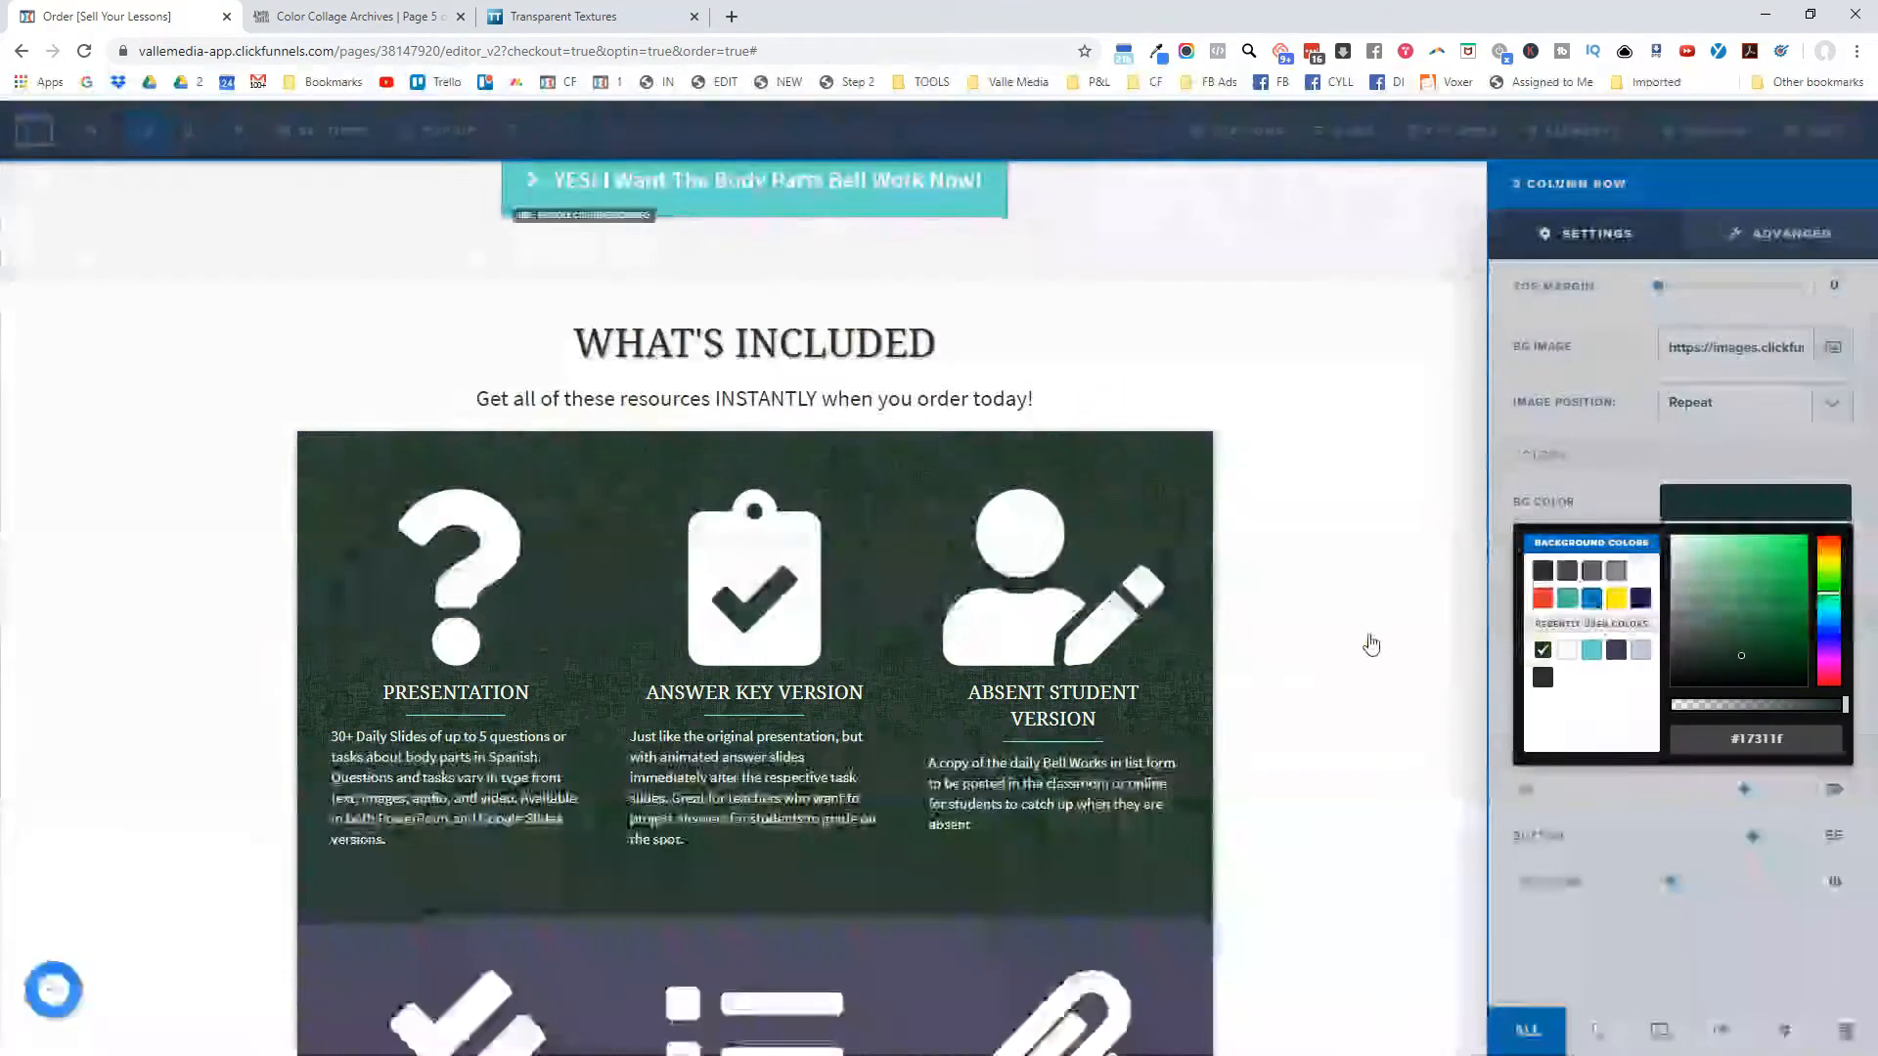
{"action": "left_click", "coordinate": [1370, 645]}
Set the background color of the second three-column row, starting with Standards Guide, to the same dark green #17311F.
{"action": "scroll", "coordinate": [1234, 548], "scroll_direction": "down", "scroll_amount": 4}
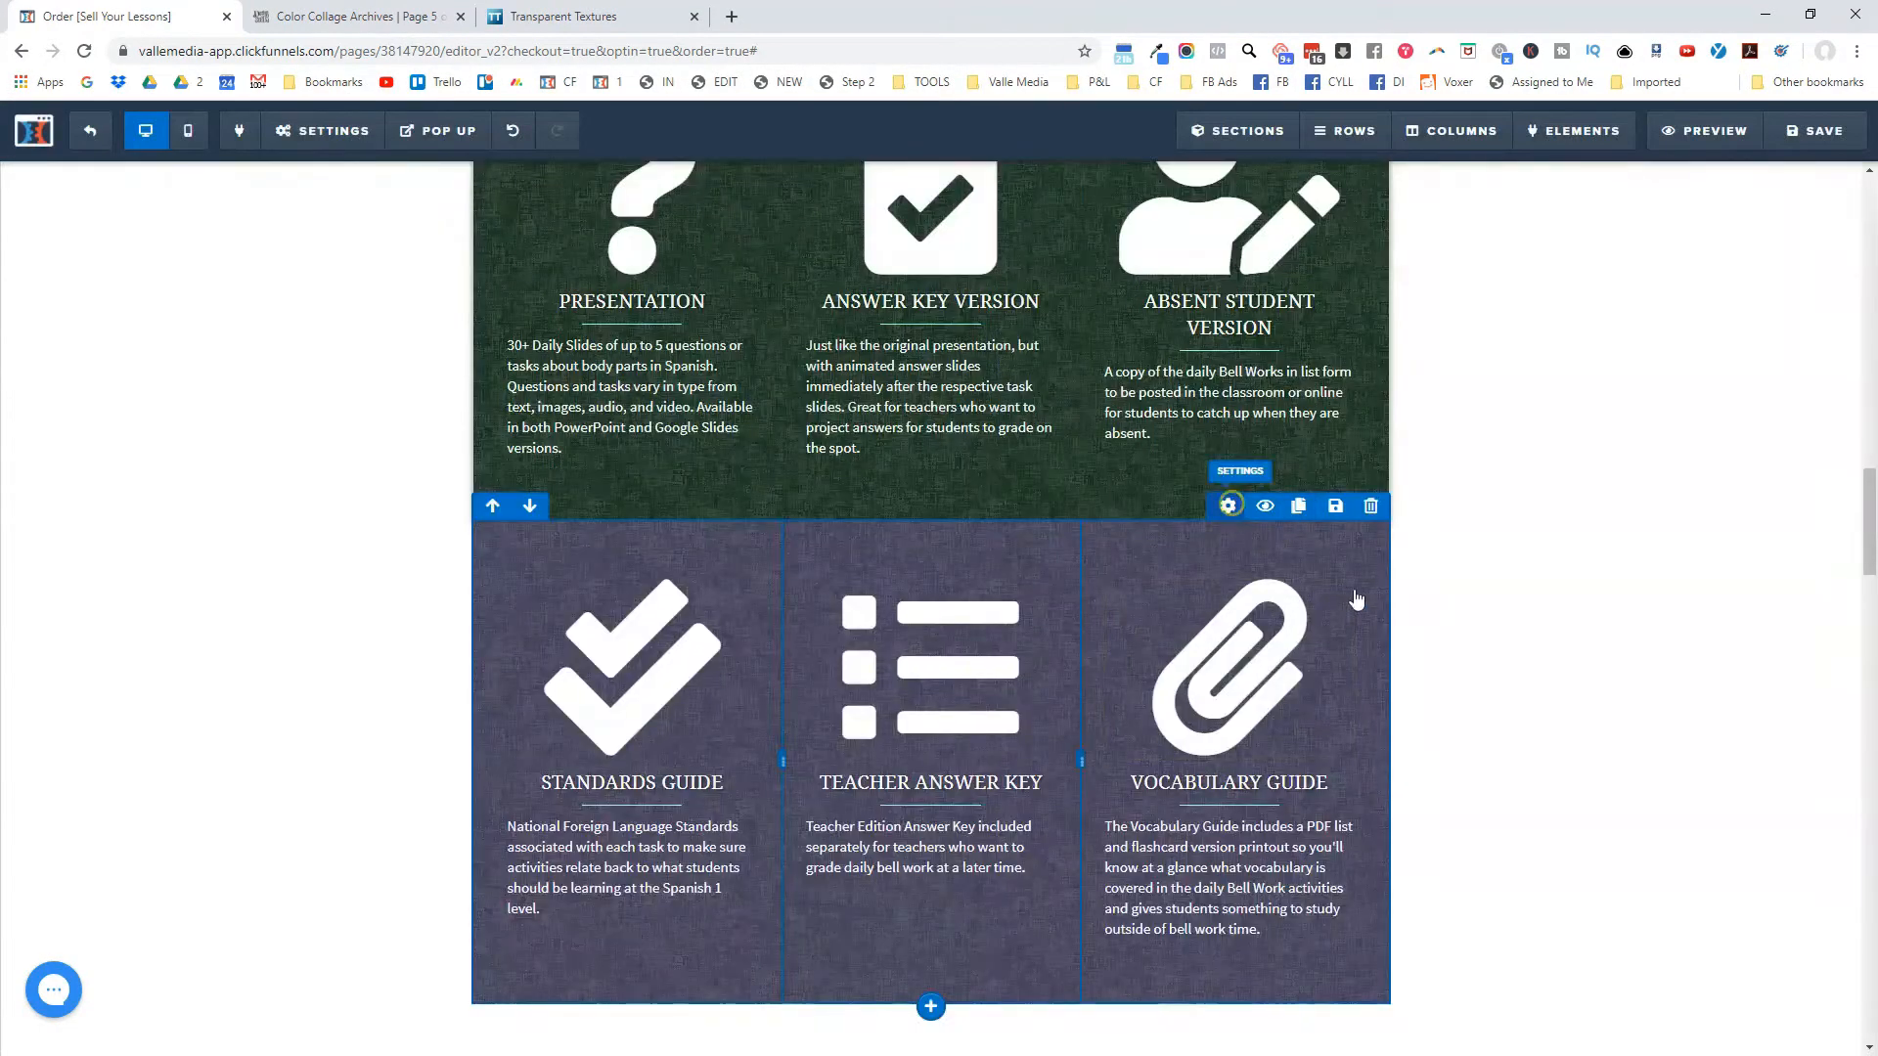
{"action": "left_click", "coordinate": [1228, 504]}
{"action": "left_click", "coordinate": [1700, 502]}
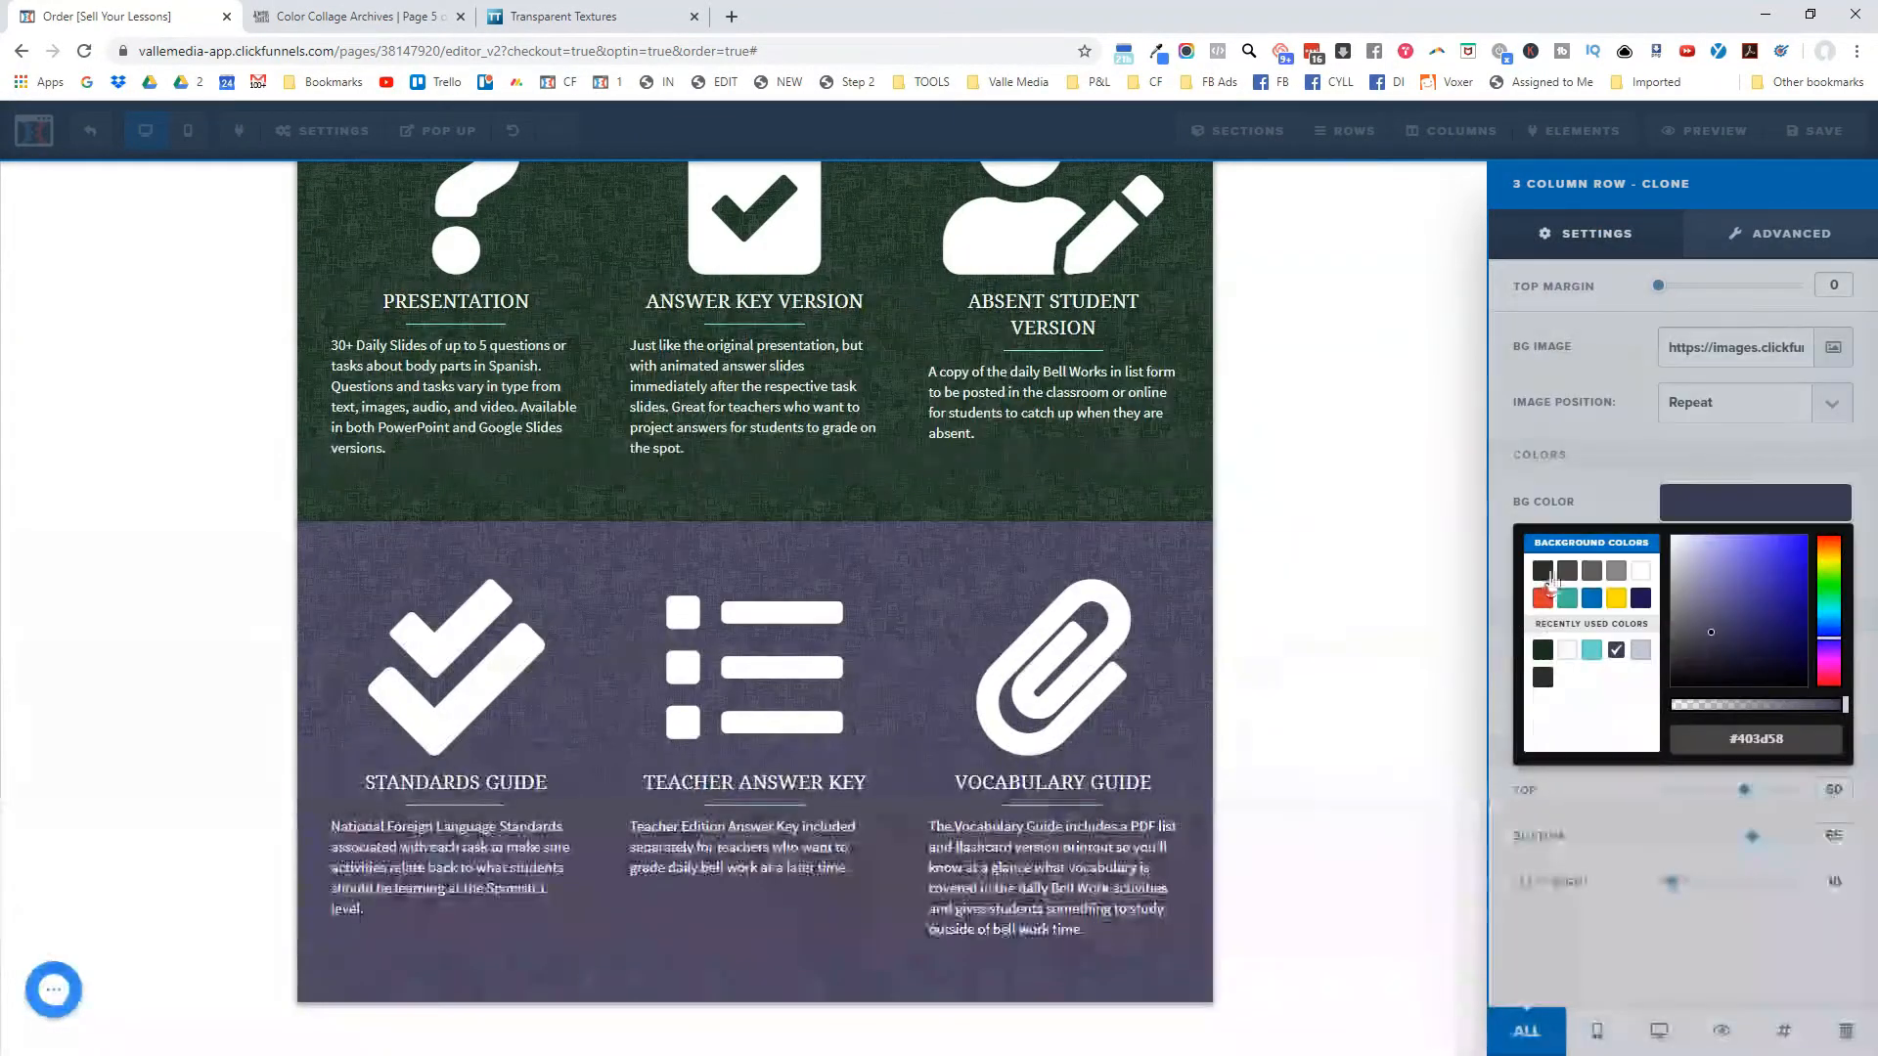
{"action": "left_click", "coordinate": [1542, 650]}
{"action": "left_click", "coordinate": [1383, 629]}
Set the background color of the What Others Are Saying section to #17311F.
{"action": "scroll", "coordinate": [1083, 481], "scroll_direction": "down", "scroll_amount": 7}
{"action": "scroll", "coordinate": [1032, 482], "scroll_direction": "down", "scroll_amount": 8}
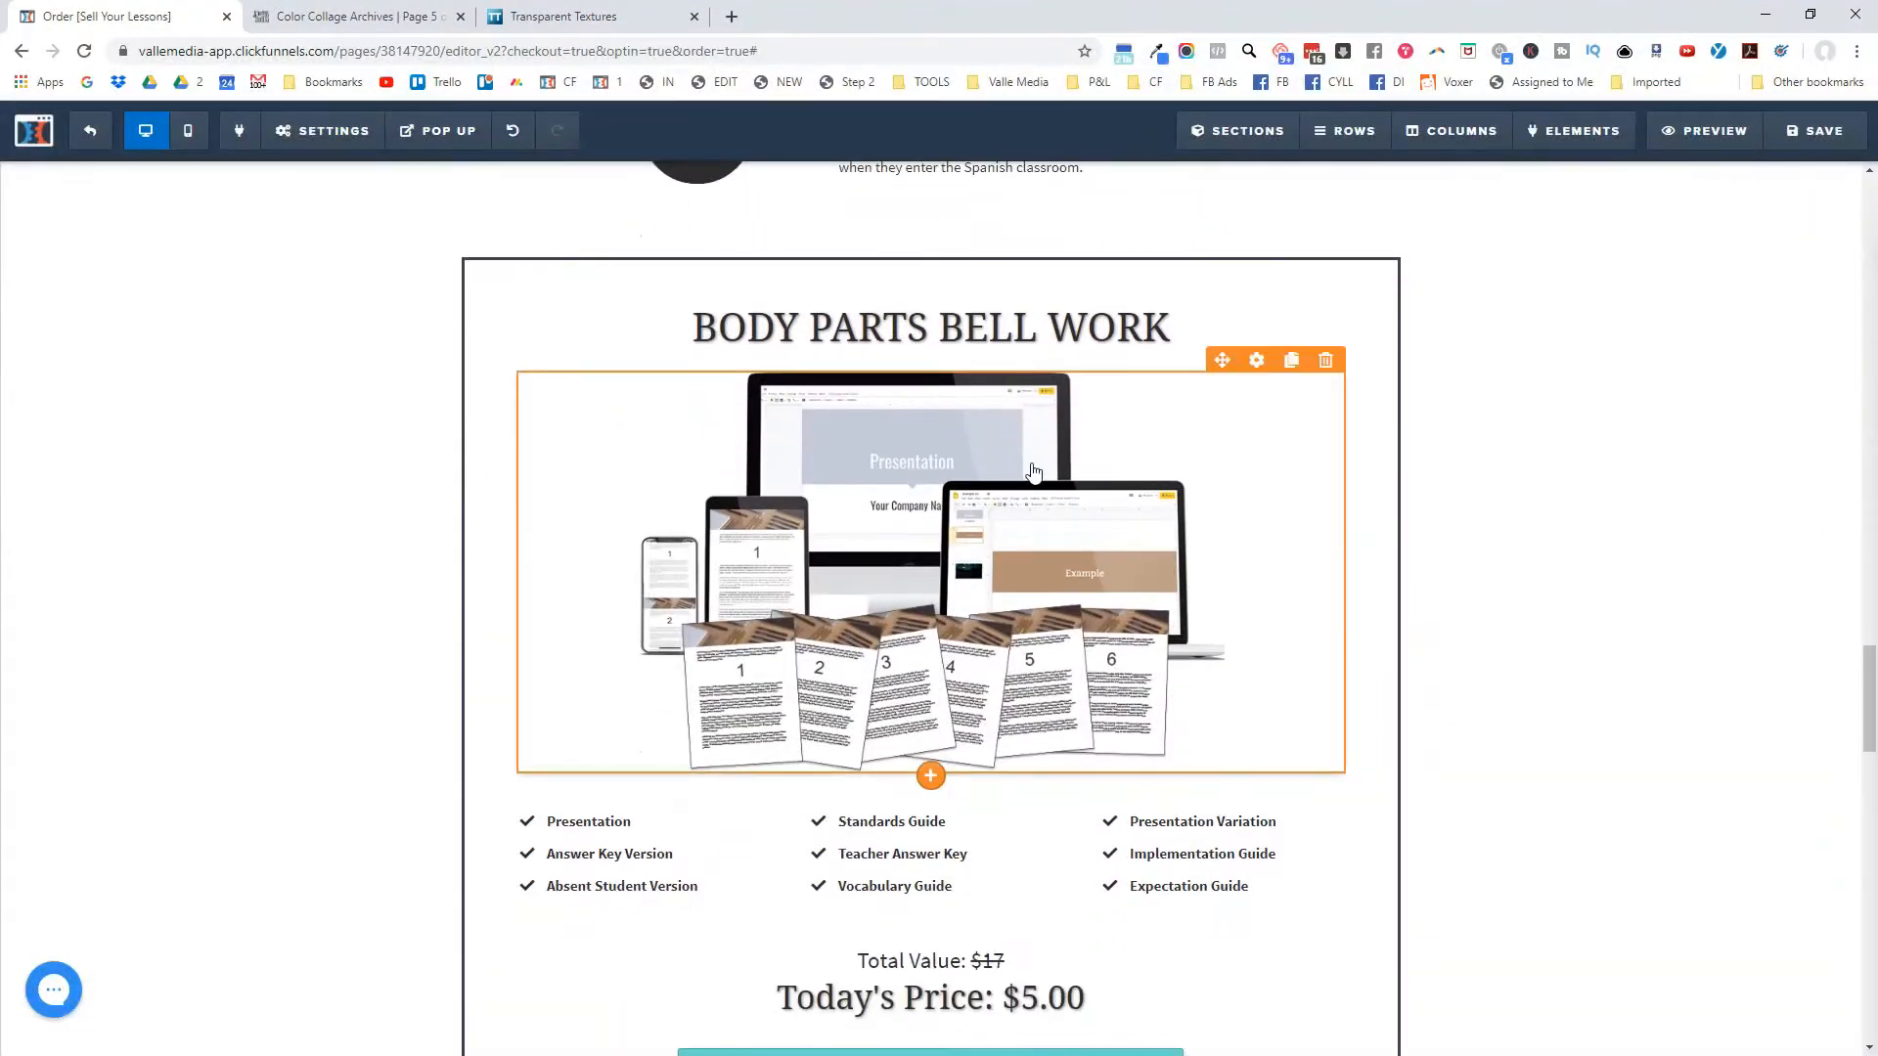
{"action": "scroll", "coordinate": [1031, 474], "scroll_direction": "down", "scroll_amount": 4}
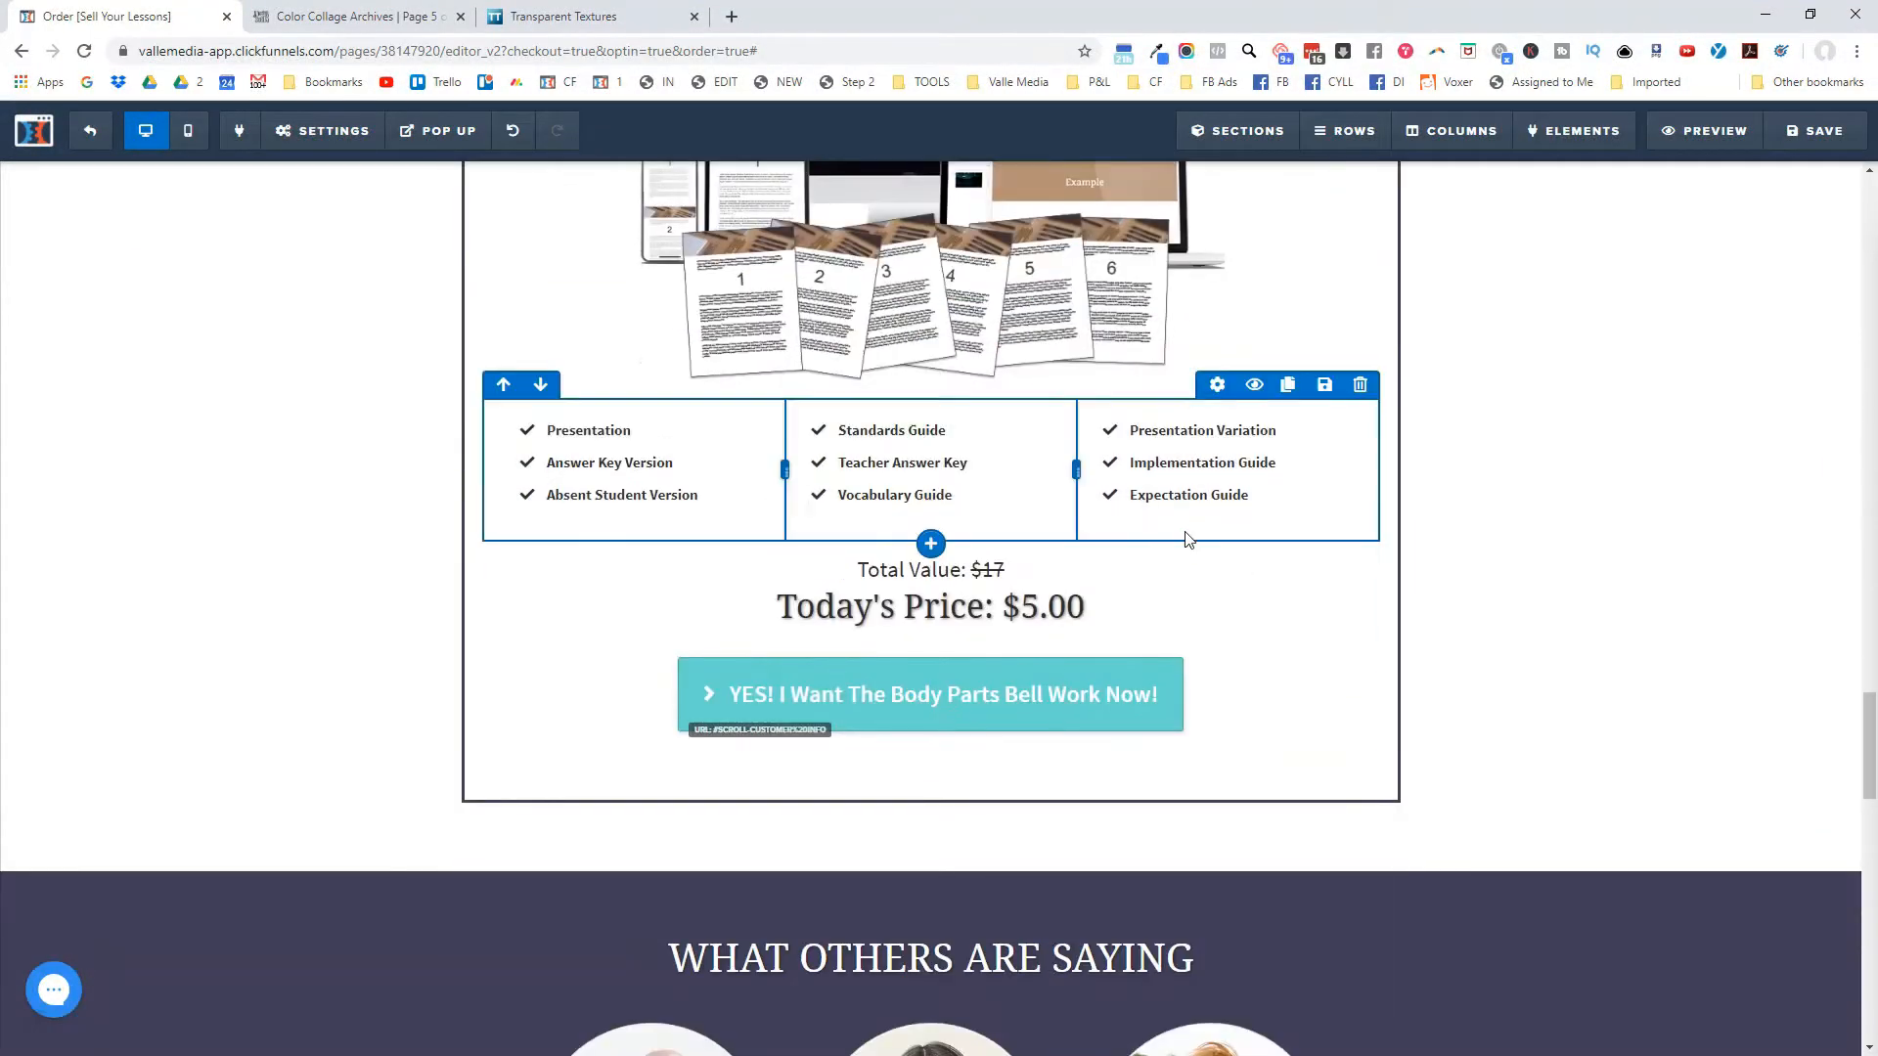
{"action": "scroll", "coordinate": [1186, 539], "scroll_direction": "down", "scroll_amount": 4}
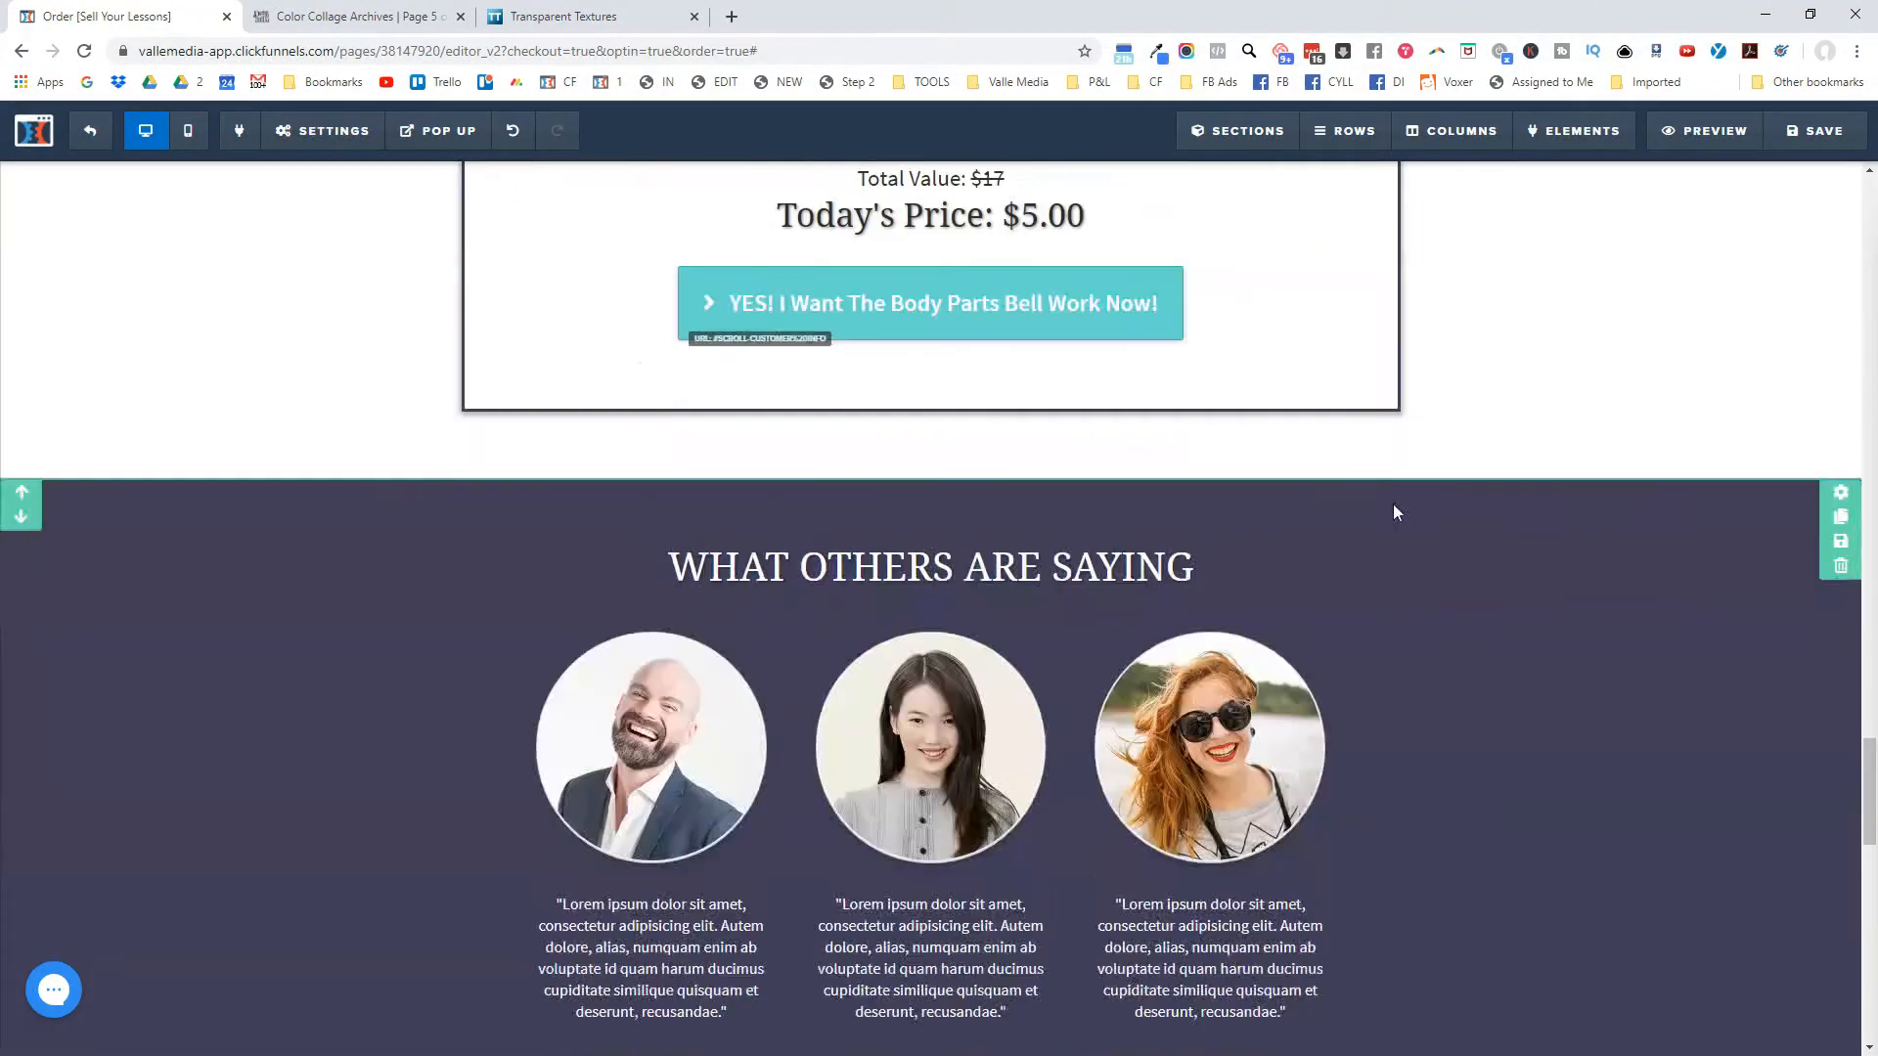
{"action": "left_click", "coordinate": [1840, 491]}
{"action": "left_click", "coordinate": [1686, 602]}
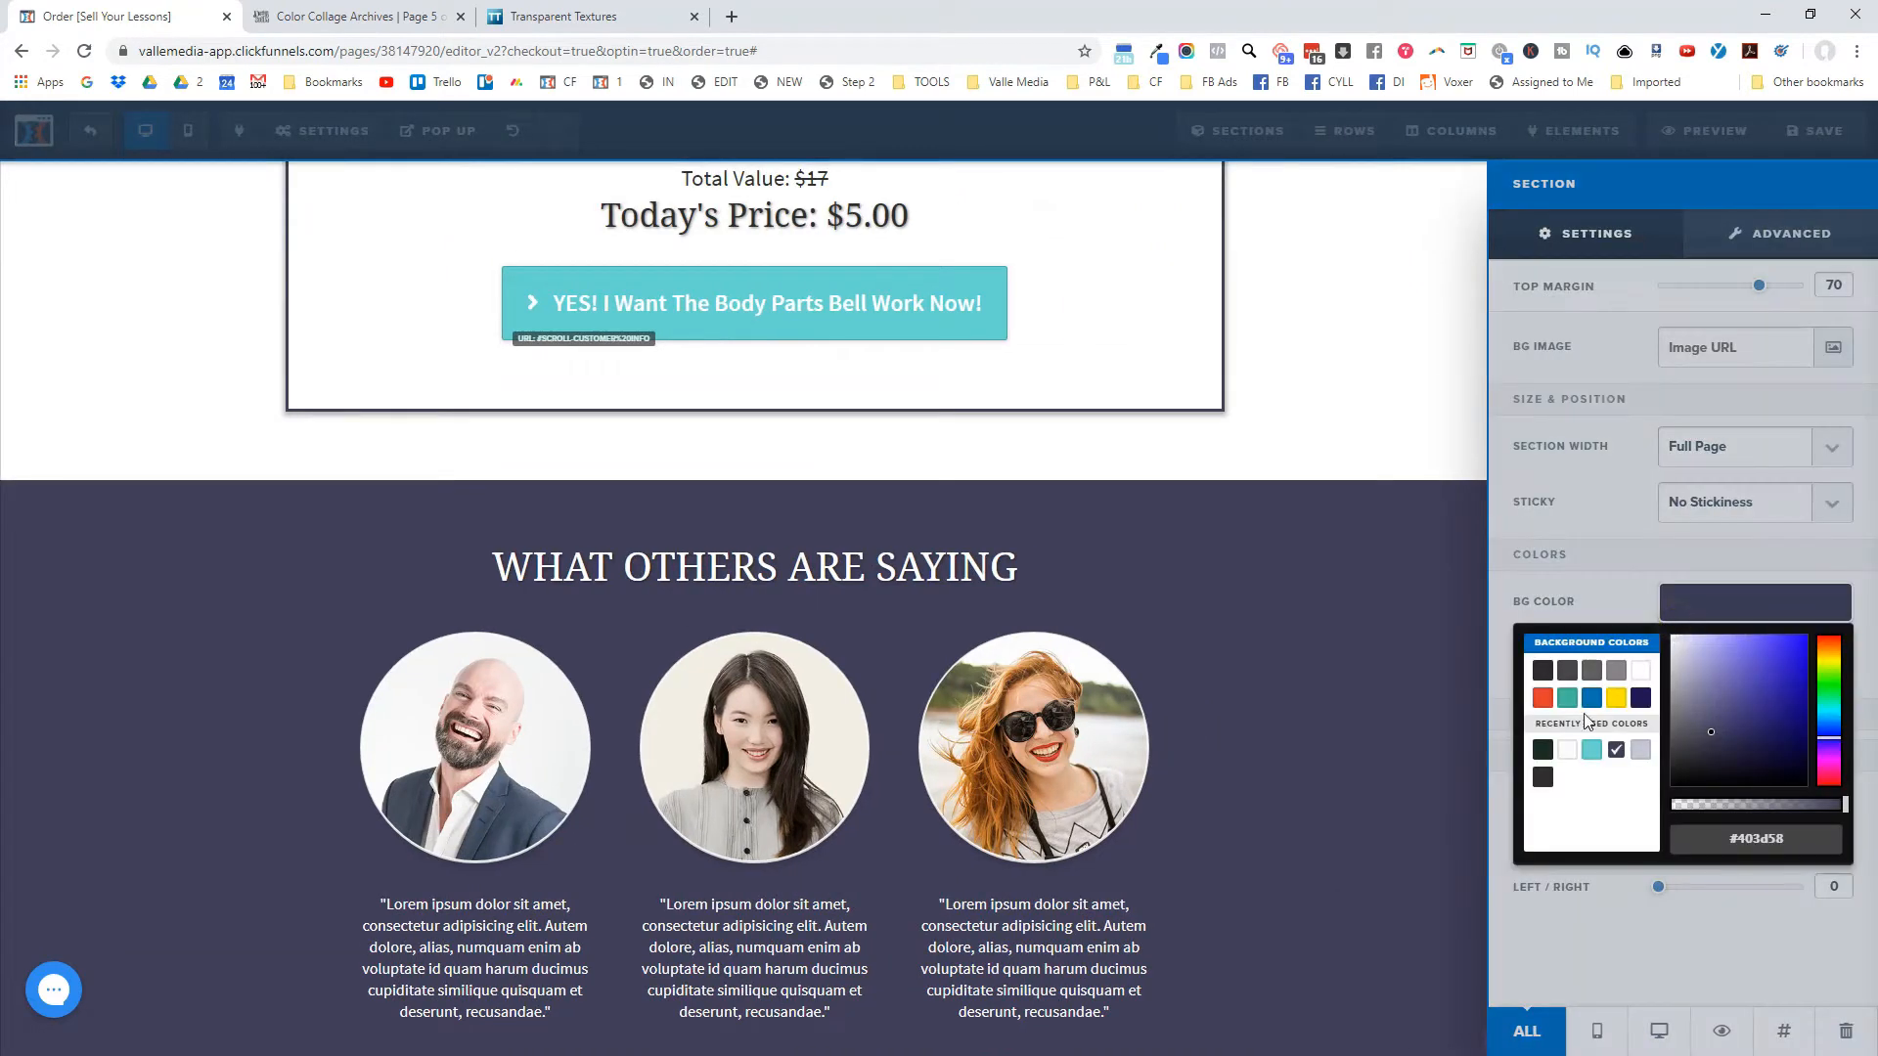
{"action": "left_click", "coordinate": [1542, 752]}
{"action": "left_click", "coordinate": [1345, 691]}
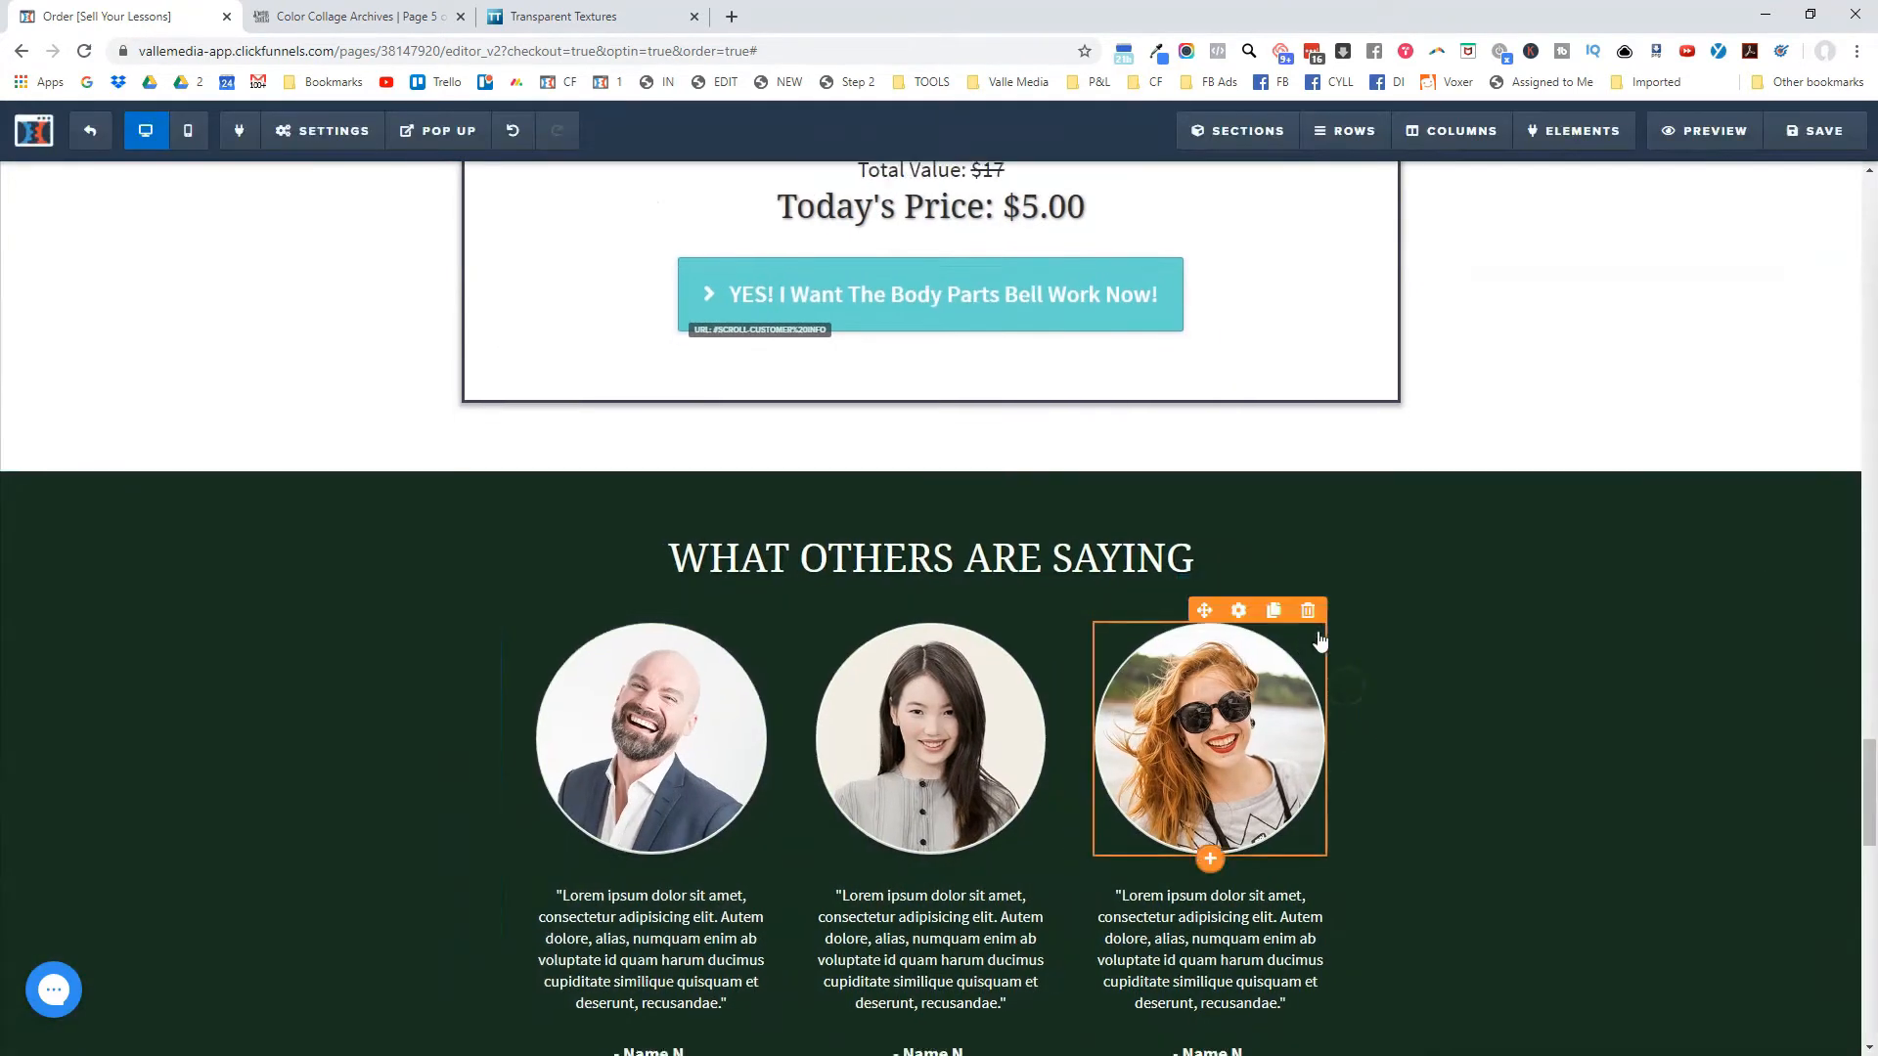
Set the background color of the "What's NOT Acceptable Use" column in The Terms section to #17311F.
{"action": "scroll", "coordinate": [1379, 630], "scroll_direction": "down", "scroll_amount": 6}
{"action": "scroll", "coordinate": [1384, 626], "scroll_direction": "down", "scroll_amount": 3}
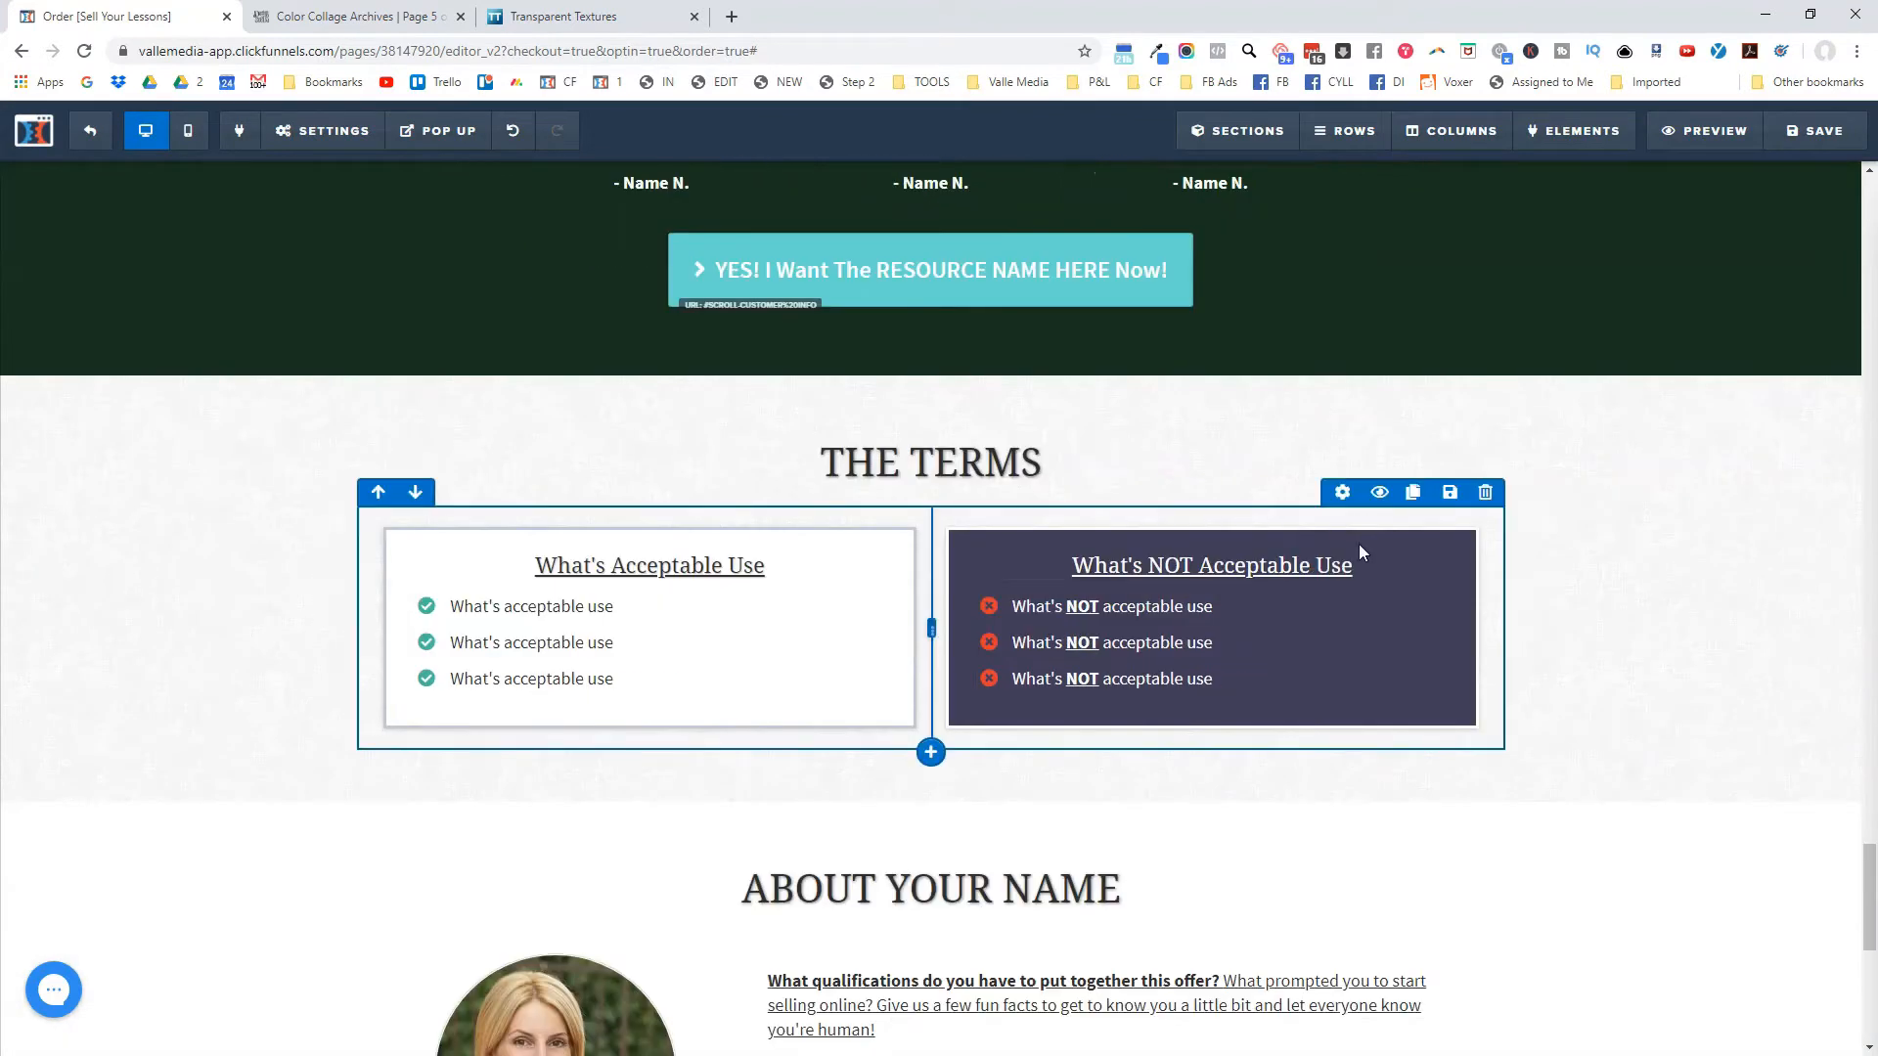
{"action": "scroll", "coordinate": [1313, 645], "scroll_direction": "down", "scroll_amount": 2}
{"action": "scroll", "coordinate": [1313, 641], "scroll_direction": "up", "scroll_amount": 1}
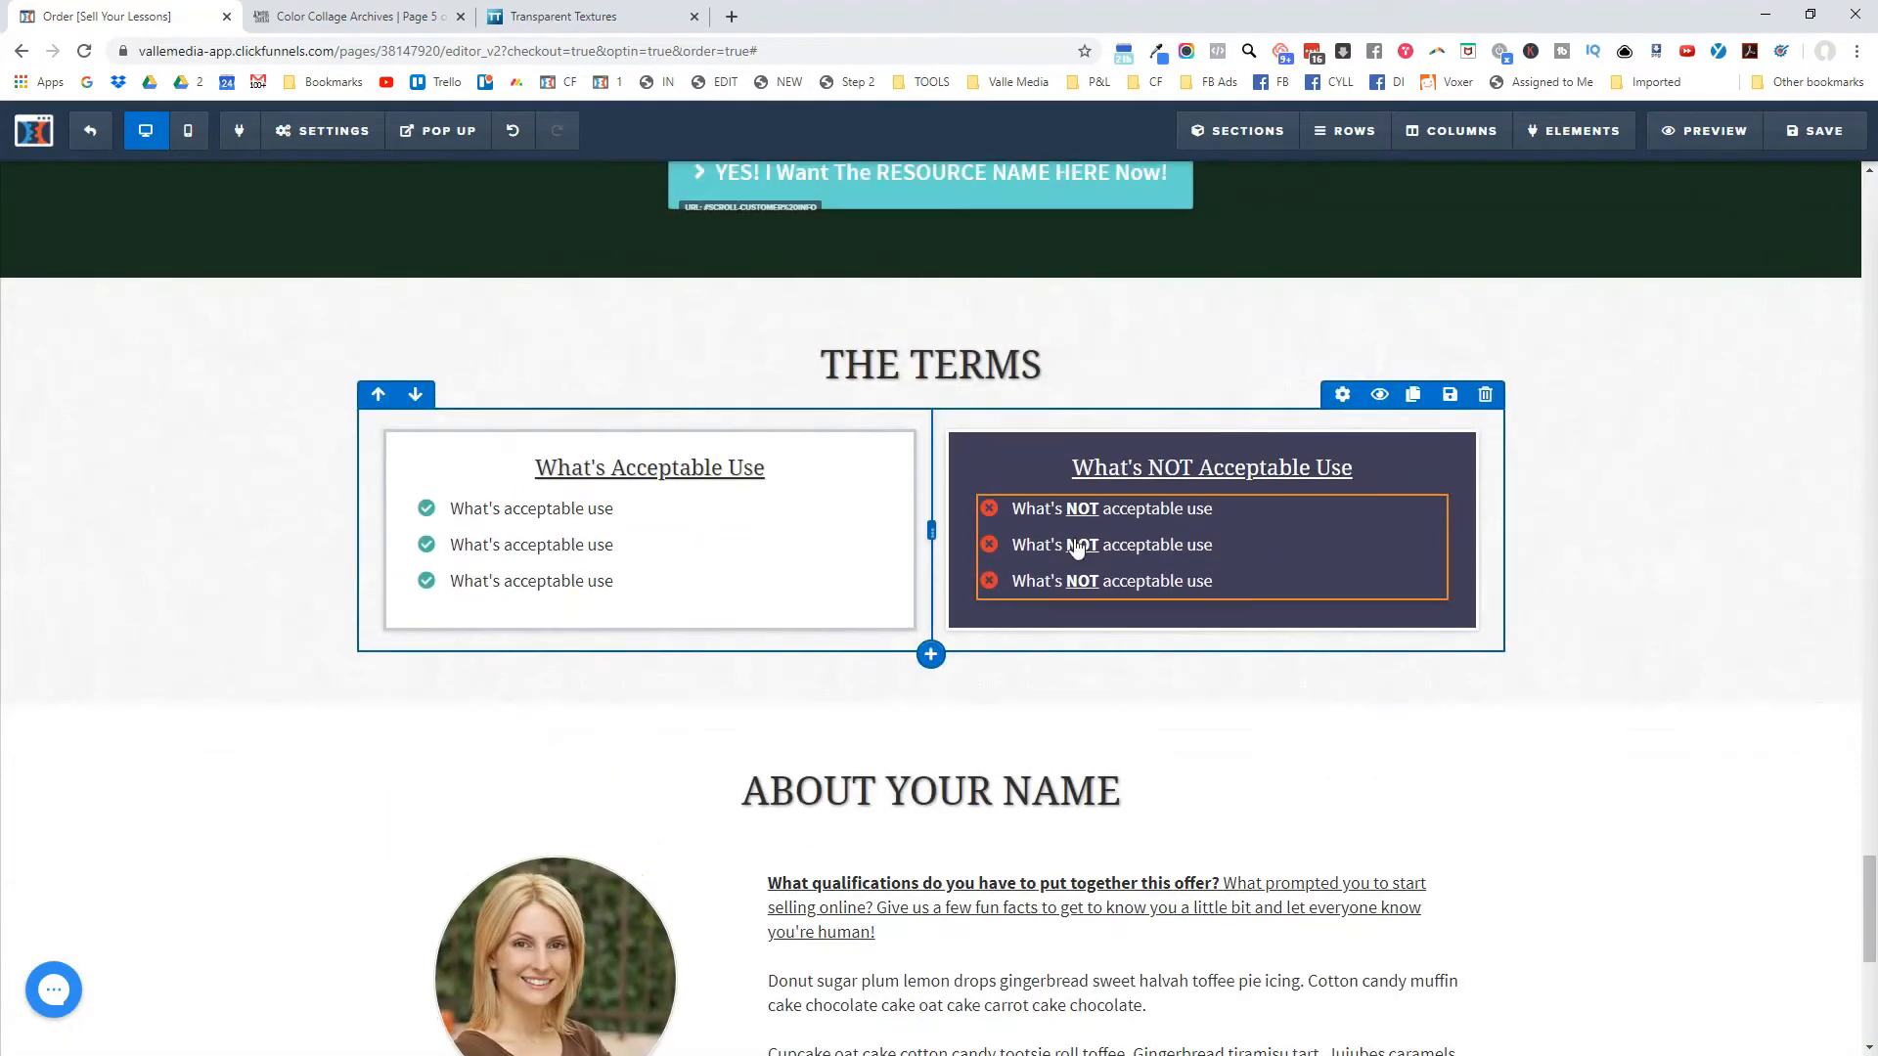
{"action": "scroll", "coordinate": [1234, 577], "scroll_direction": "up", "scroll_amount": 1}
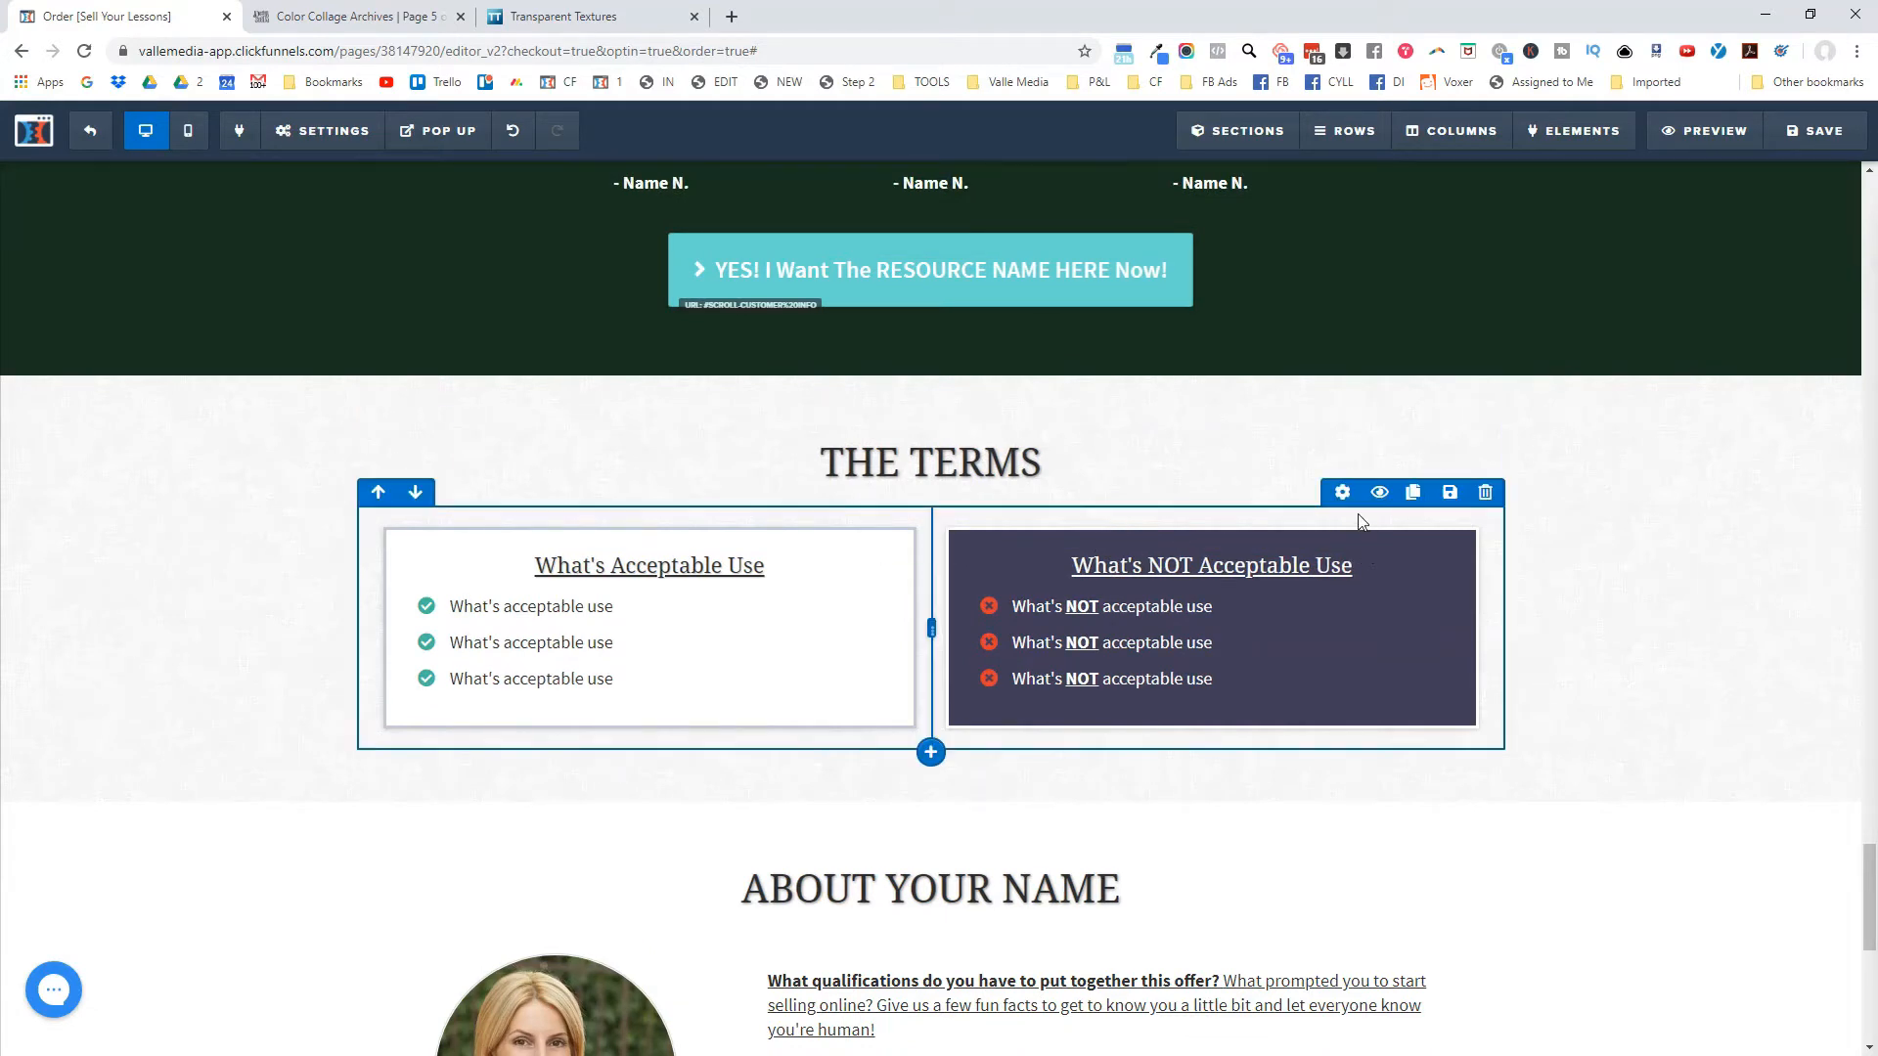
{"action": "left_click", "coordinate": [1322, 570]}
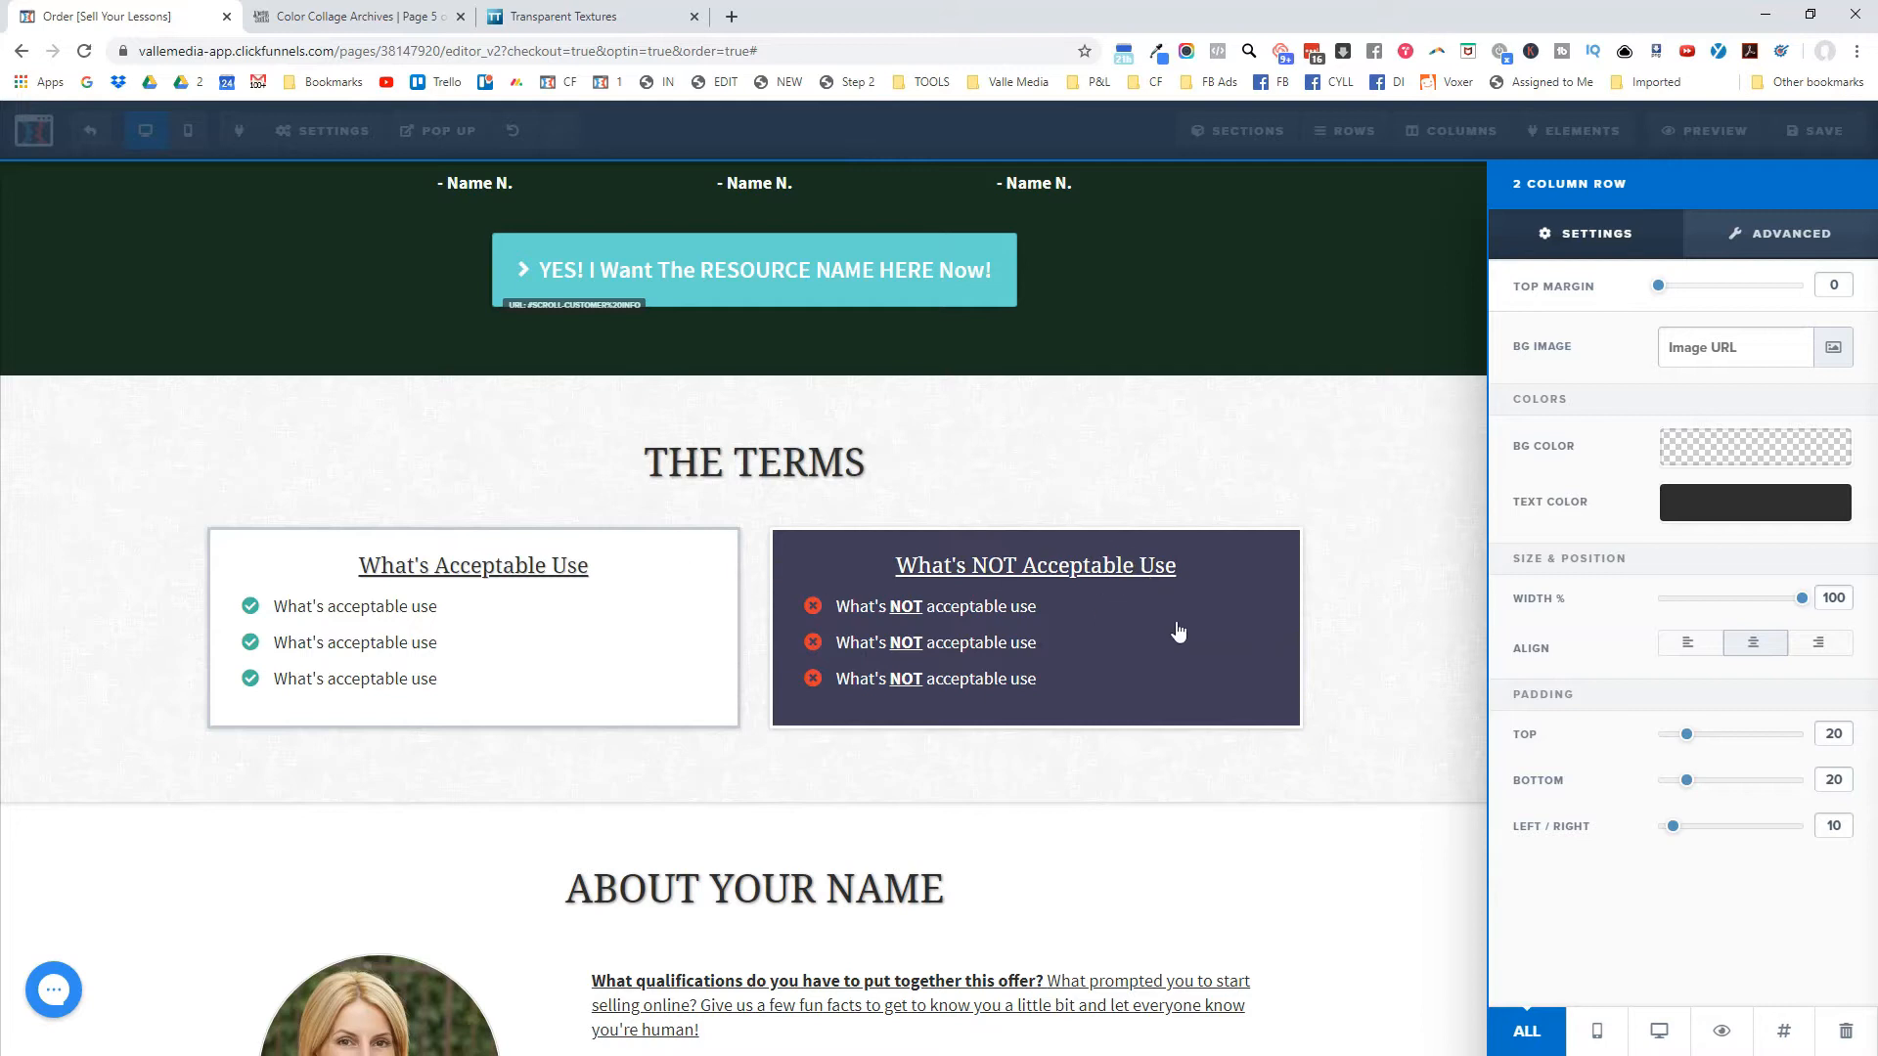
{"action": "left_click", "coordinate": [1216, 600]}
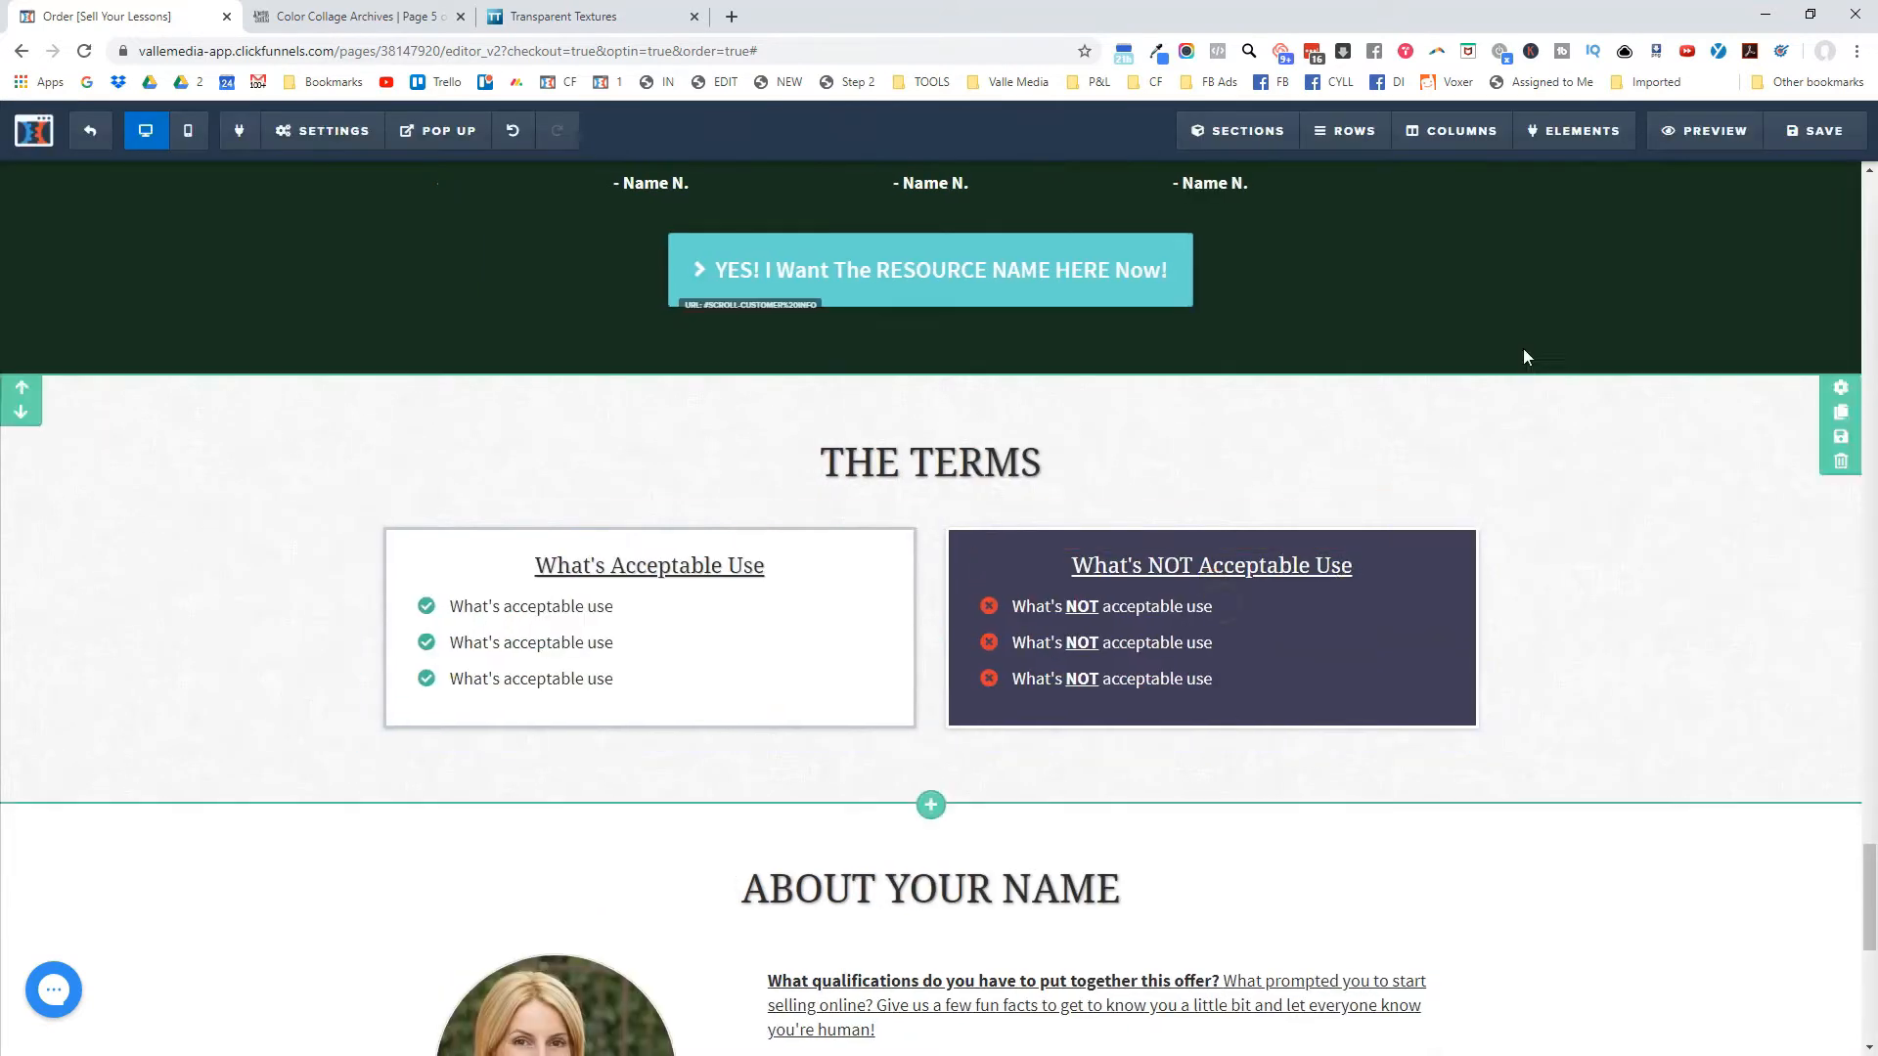
{"action": "left_click", "coordinate": [1458, 137]}
{"action": "scroll", "coordinate": [1664, 675], "scroll_direction": "down", "scroll_amount": 5}
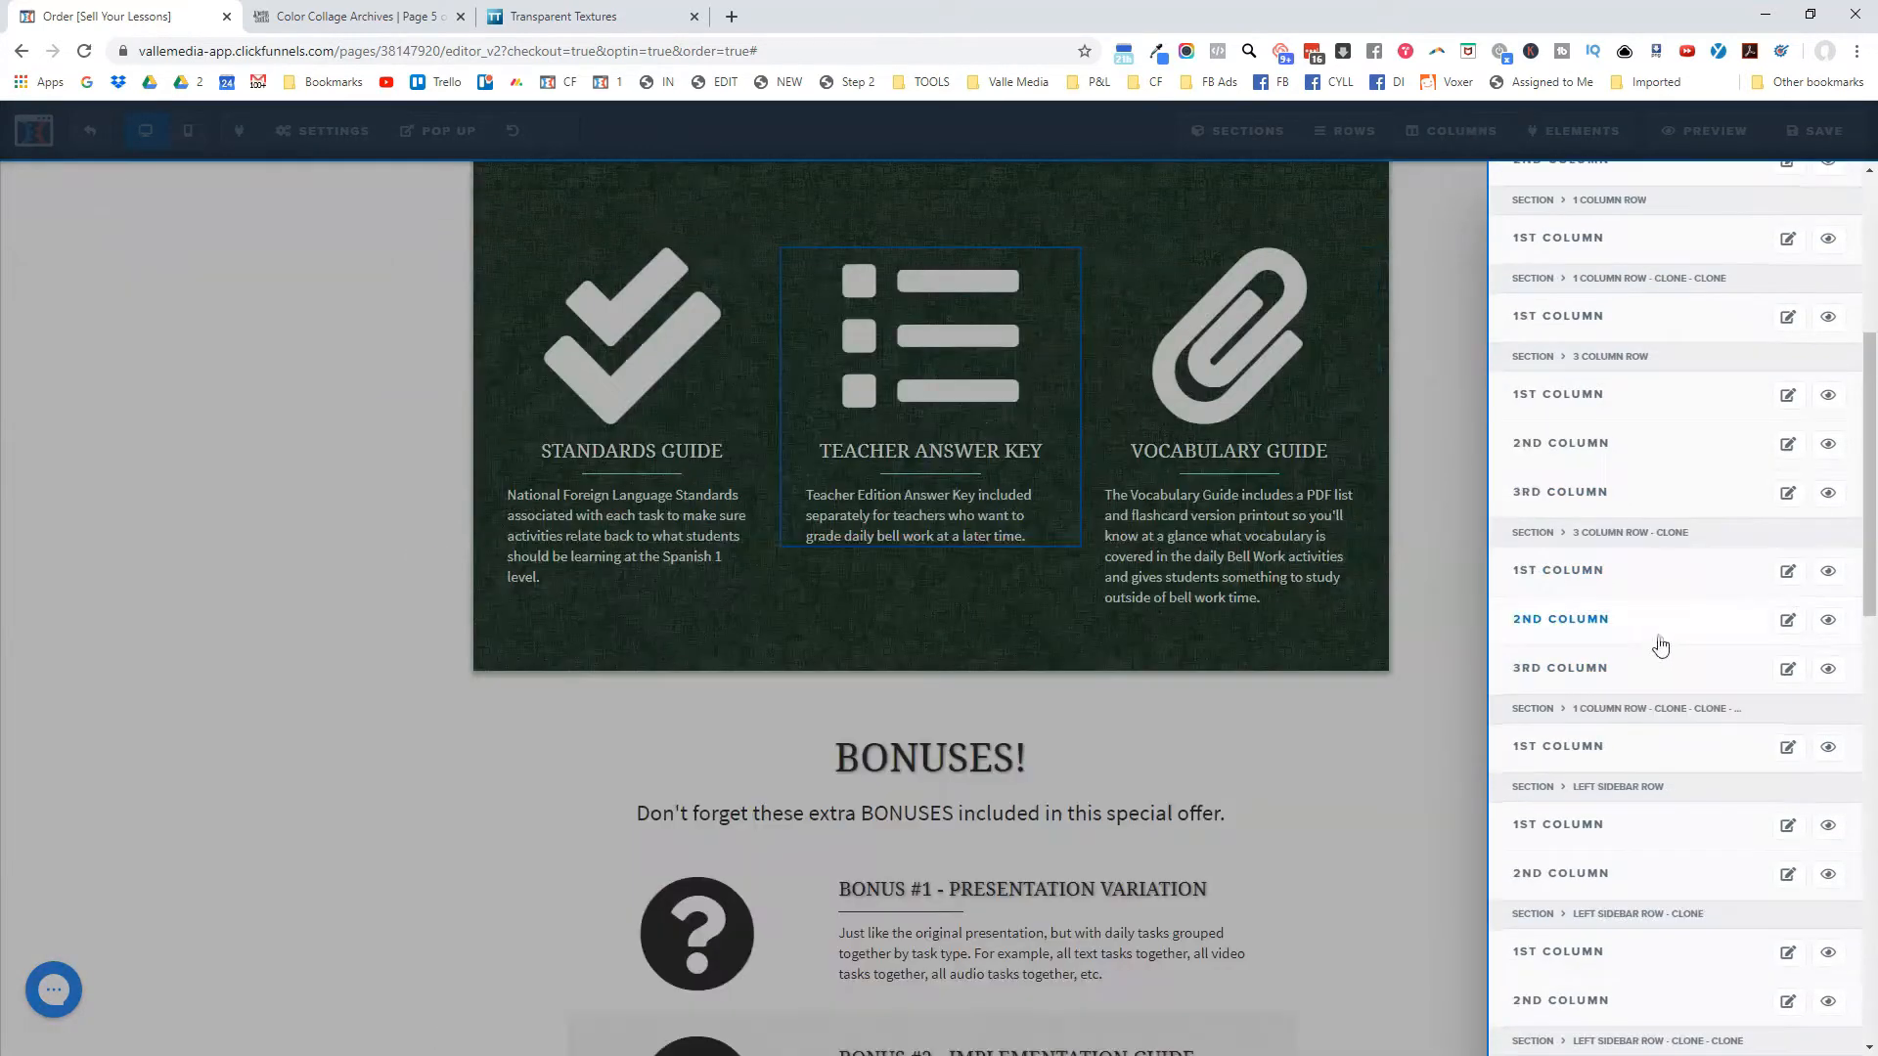
{"action": "scroll", "coordinate": [1659, 645], "scroll_direction": "down", "scroll_amount": 5}
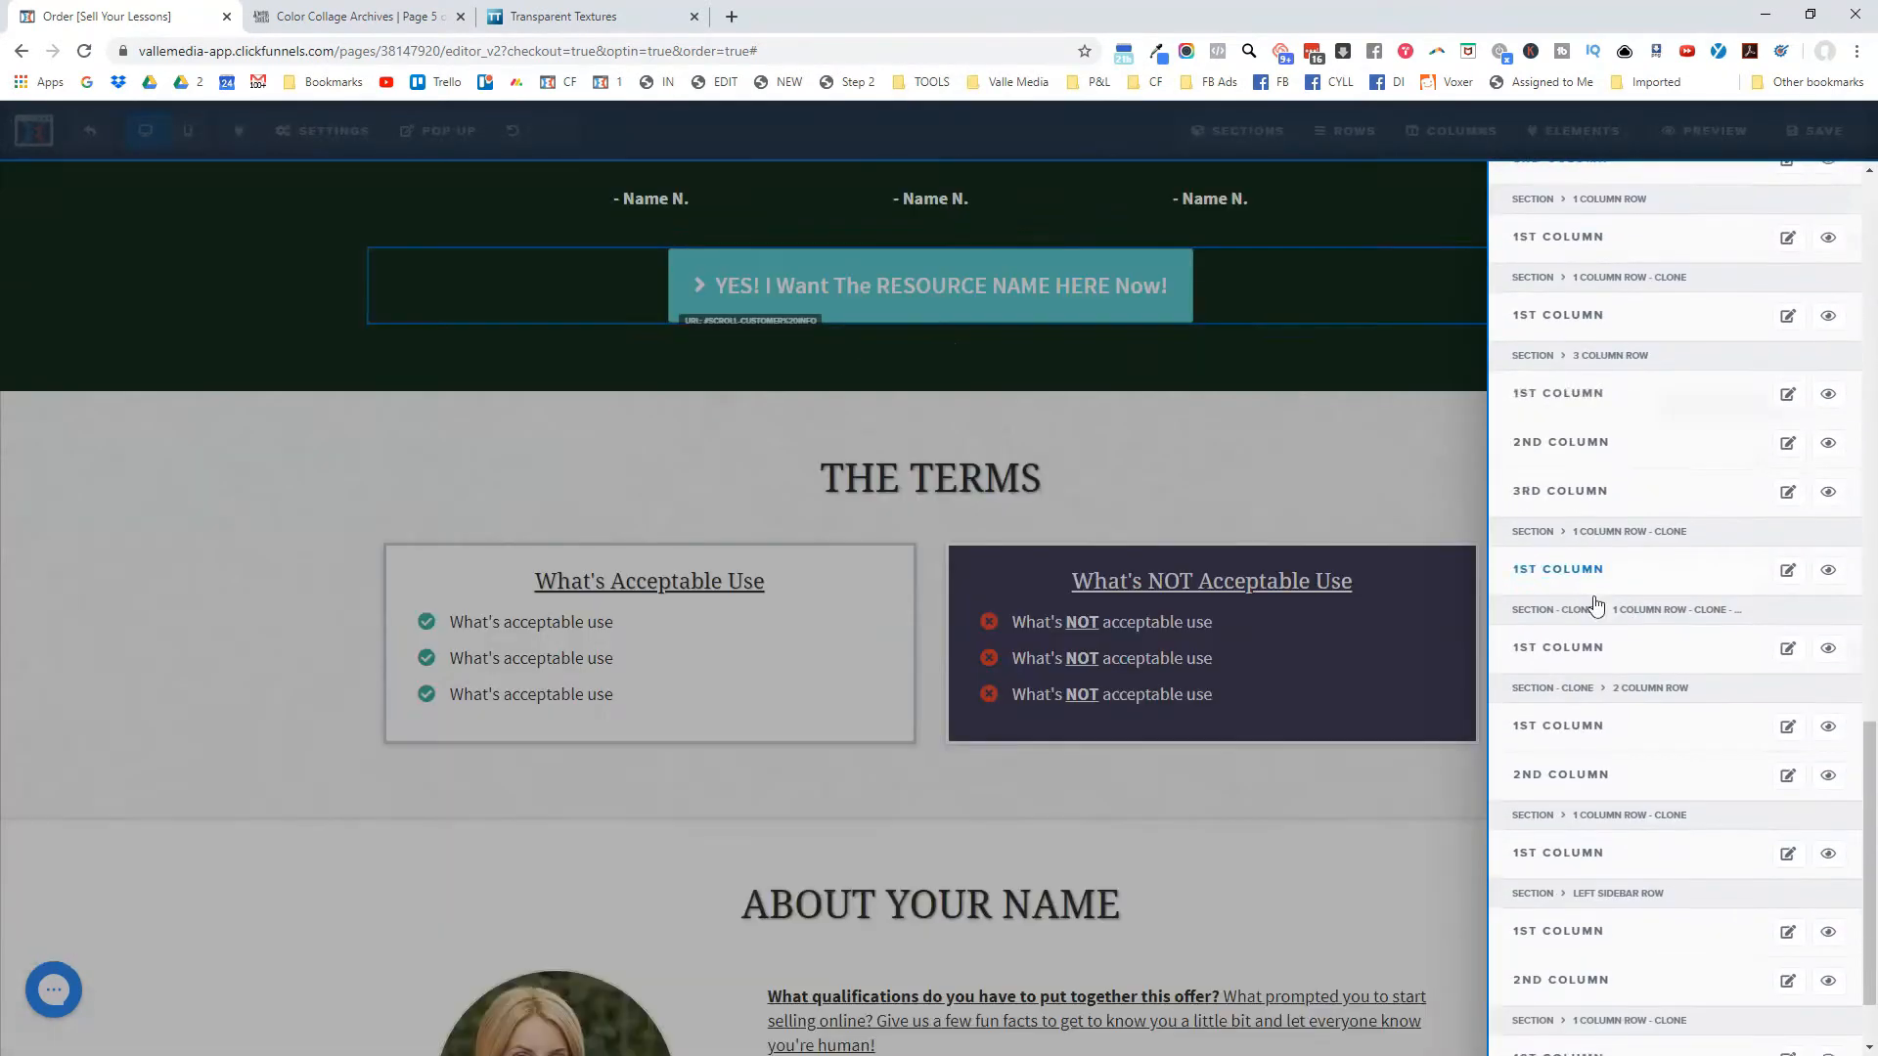
{"action": "scroll", "coordinate": [1585, 641], "scroll_direction": "down", "scroll_amount": 1}
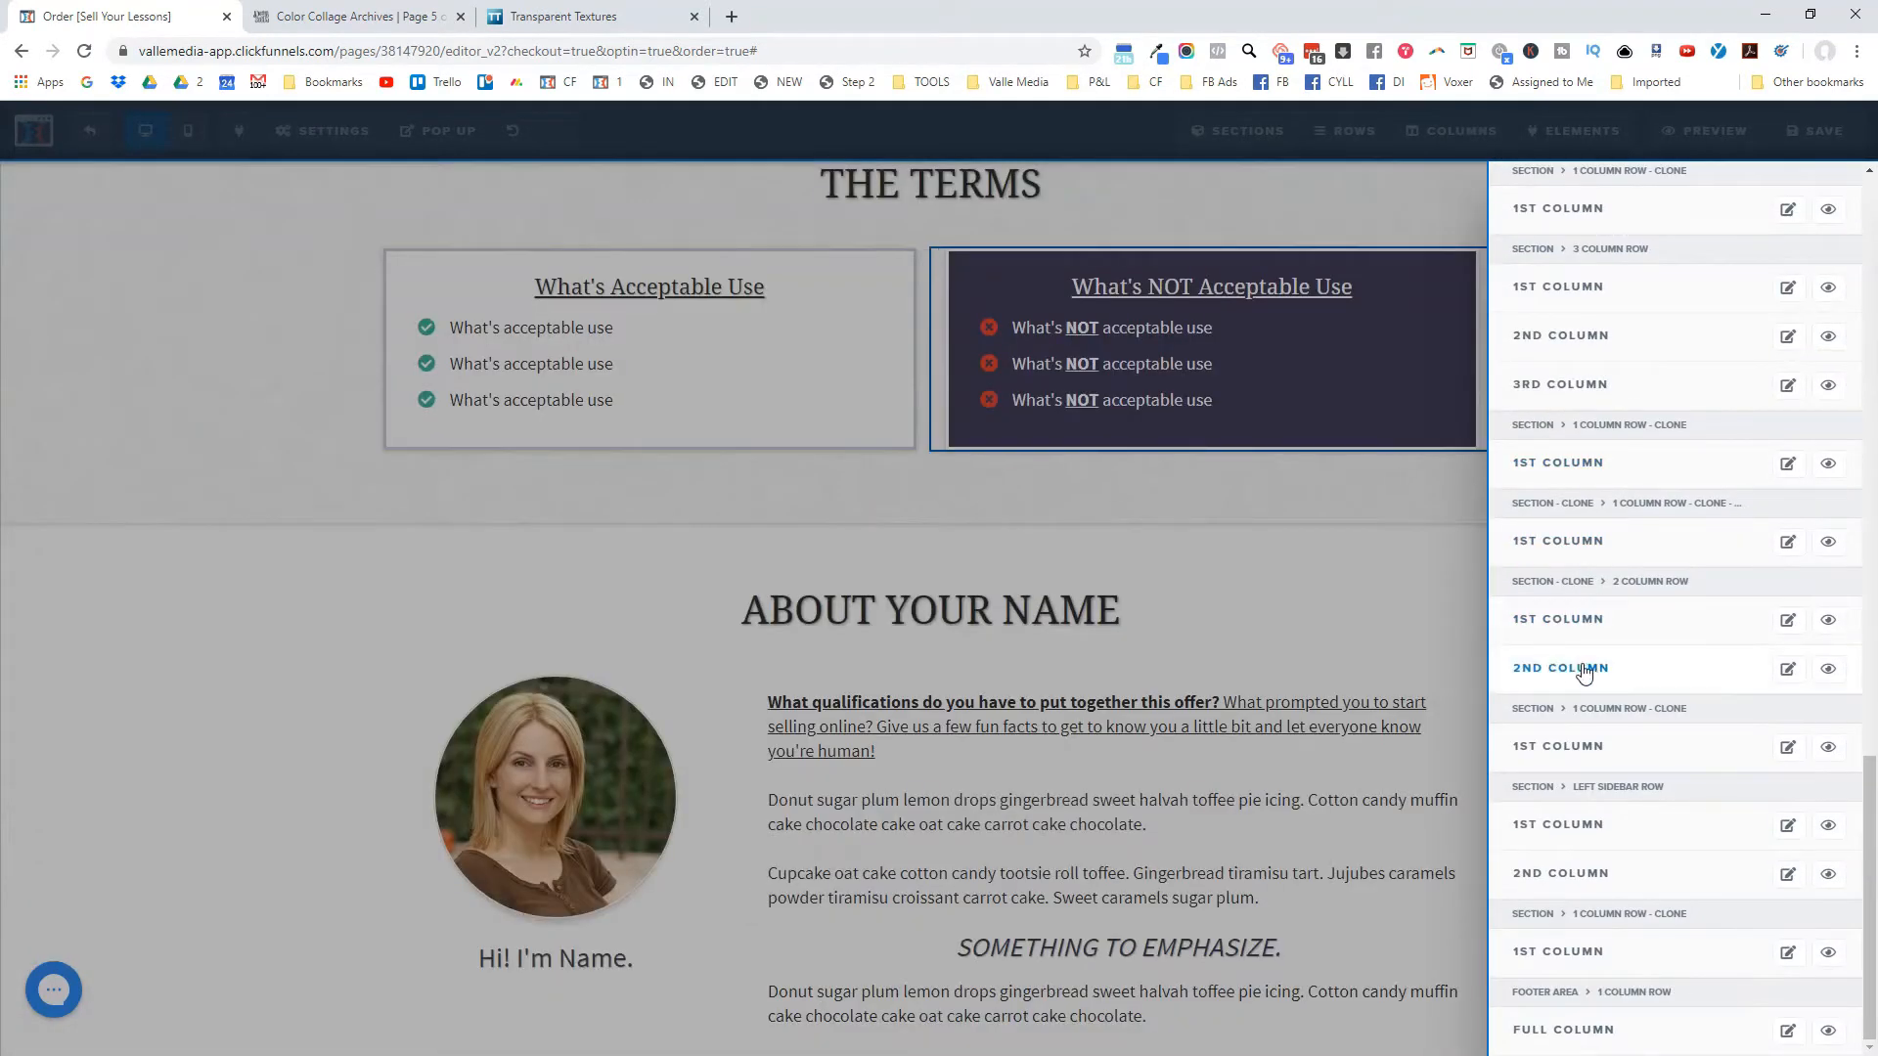
{"action": "left_click", "coordinate": [1562, 669]}
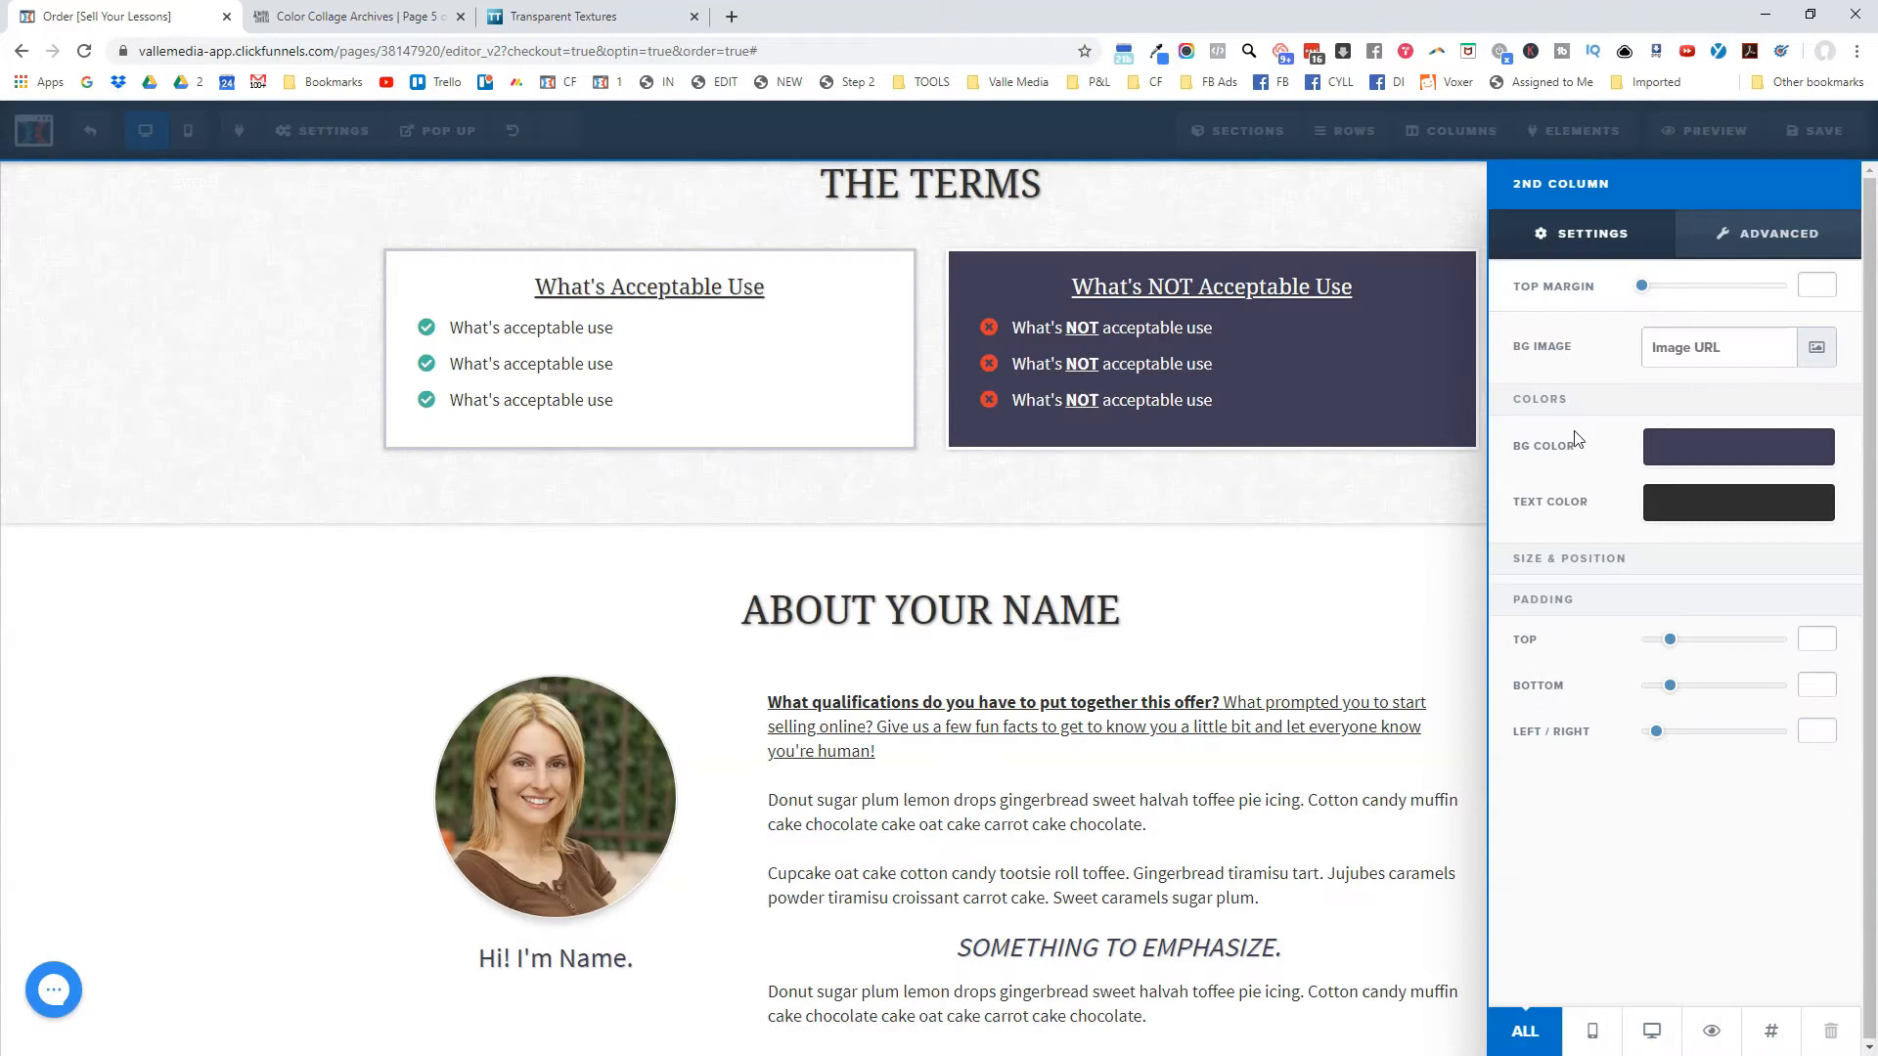
{"action": "left_click", "coordinate": [1697, 456]}
{"action": "left_click", "coordinate": [1543, 596]}
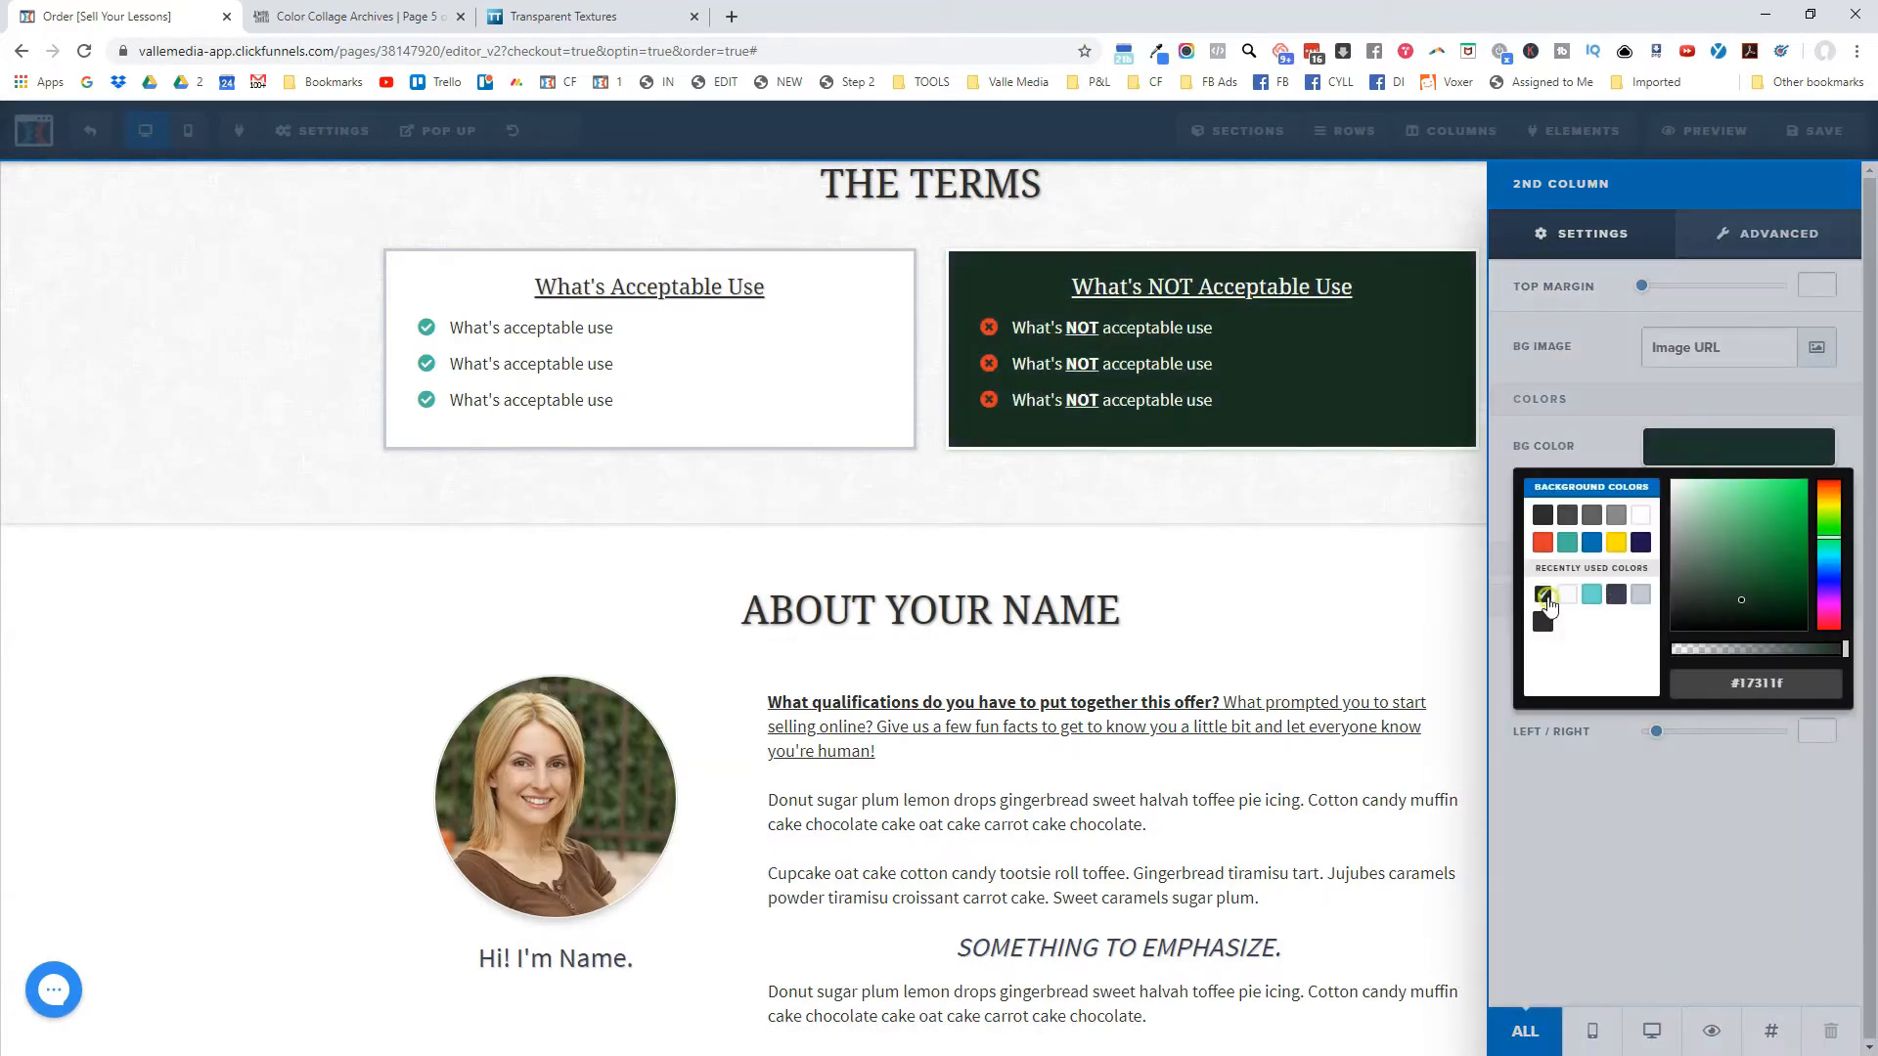
{"action": "left_click", "coordinate": [1363, 476]}
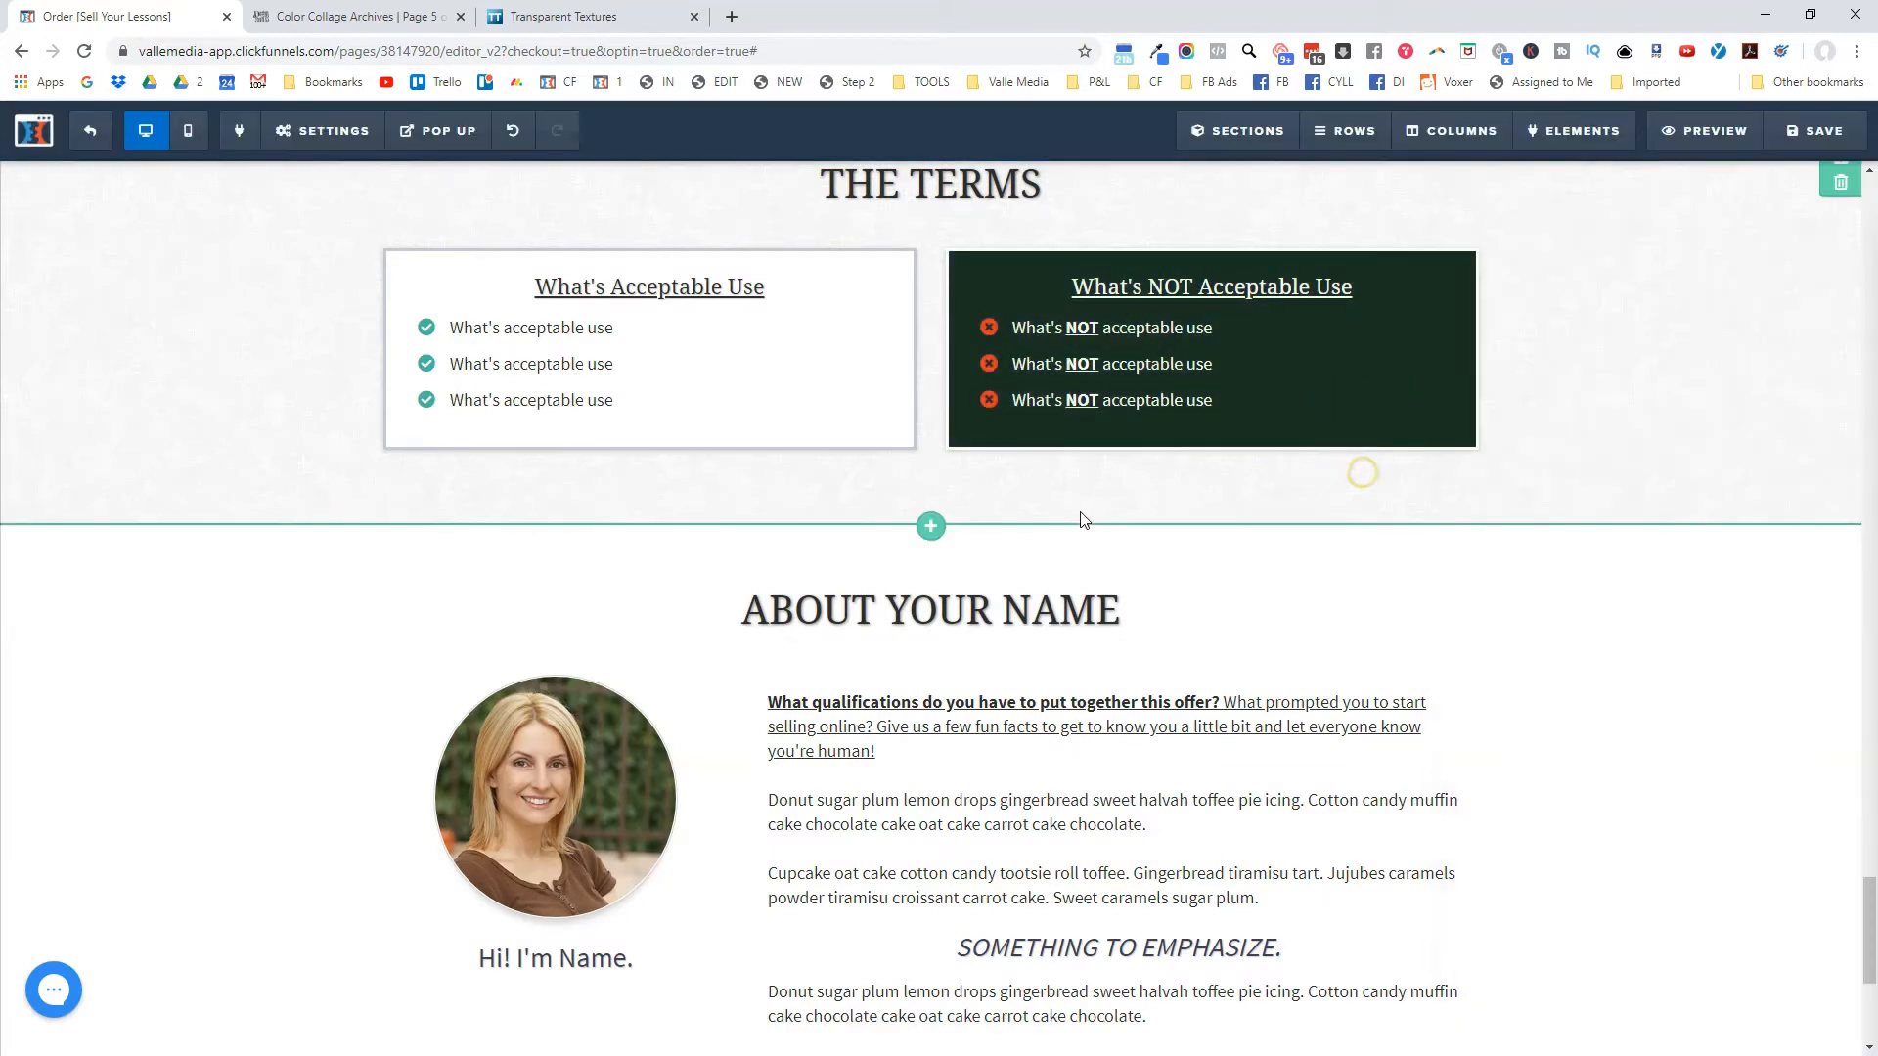
Set the text color of the "SOMETHING TO EMPHASIZE." sub-headline in the About section to #17311F.
{"action": "scroll", "coordinate": [1328, 502], "scroll_direction": "down", "scroll_amount": 5}
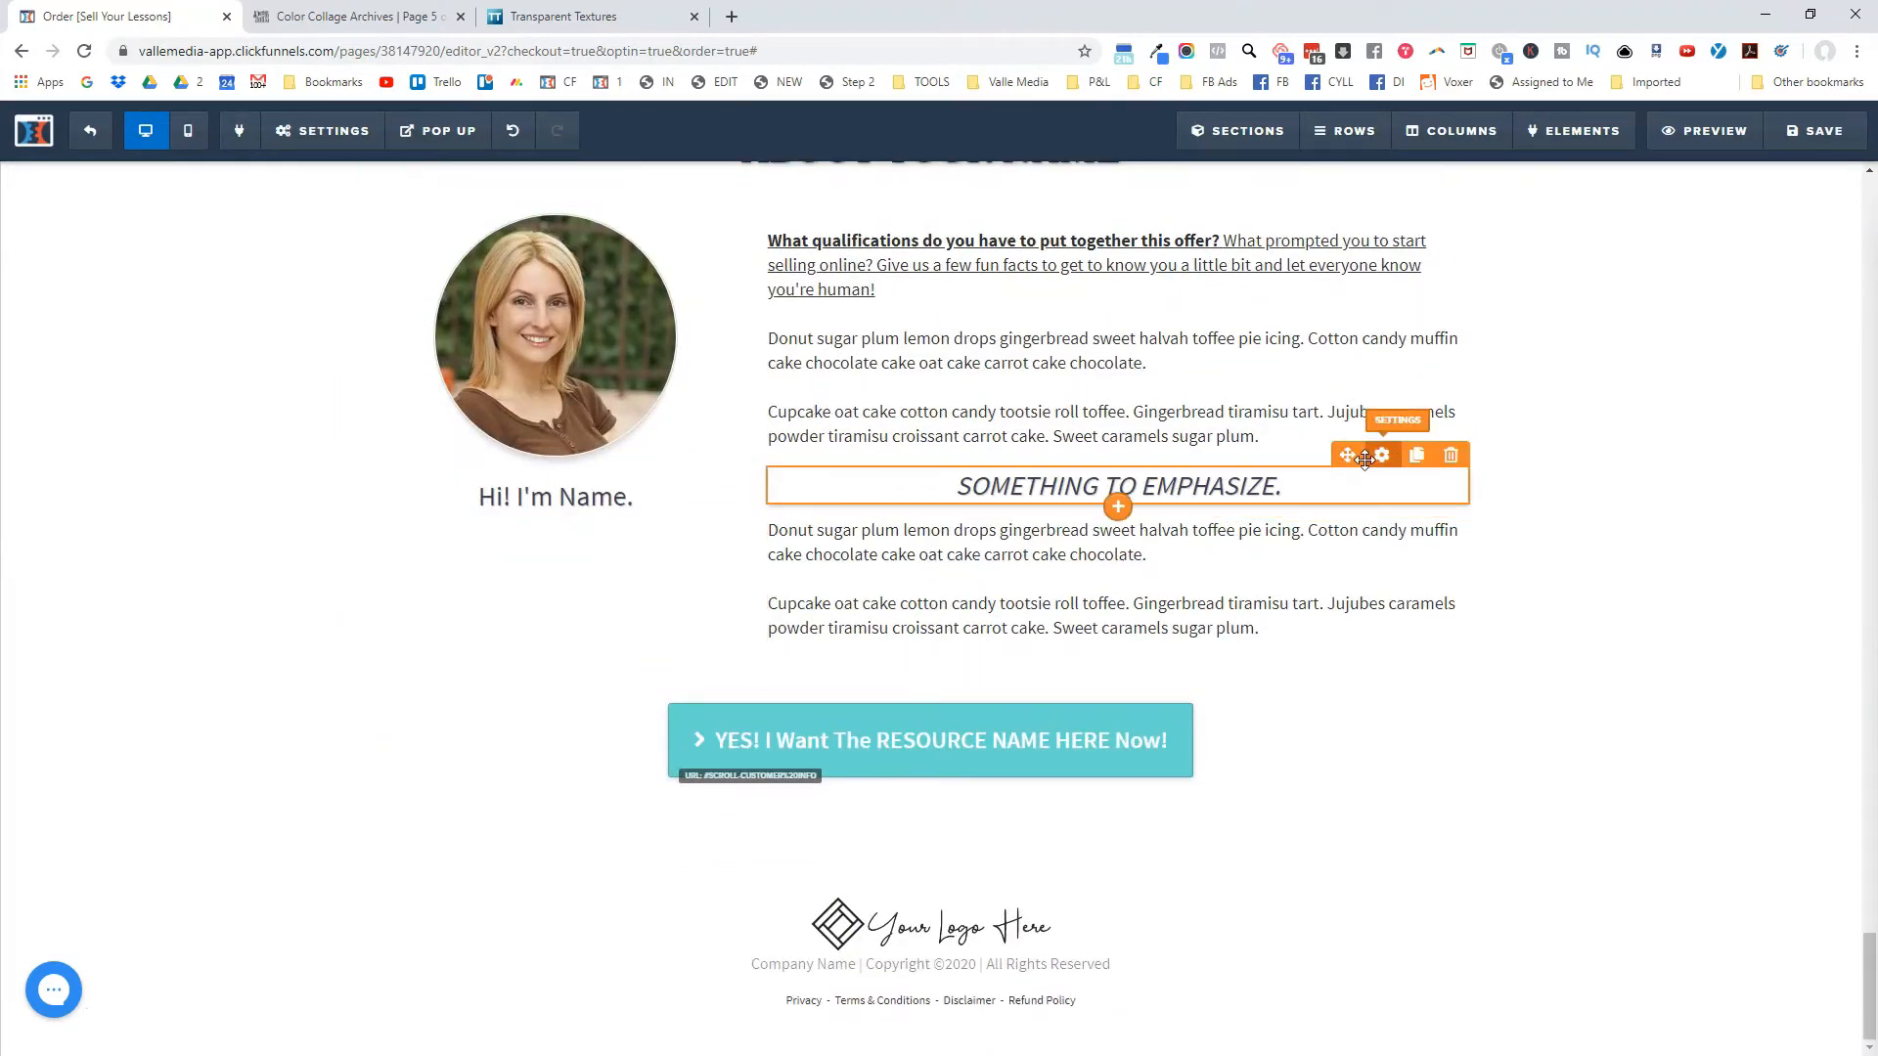
{"action": "left_click", "coordinate": [1379, 455]}
{"action": "left_click", "coordinate": [1683, 498]}
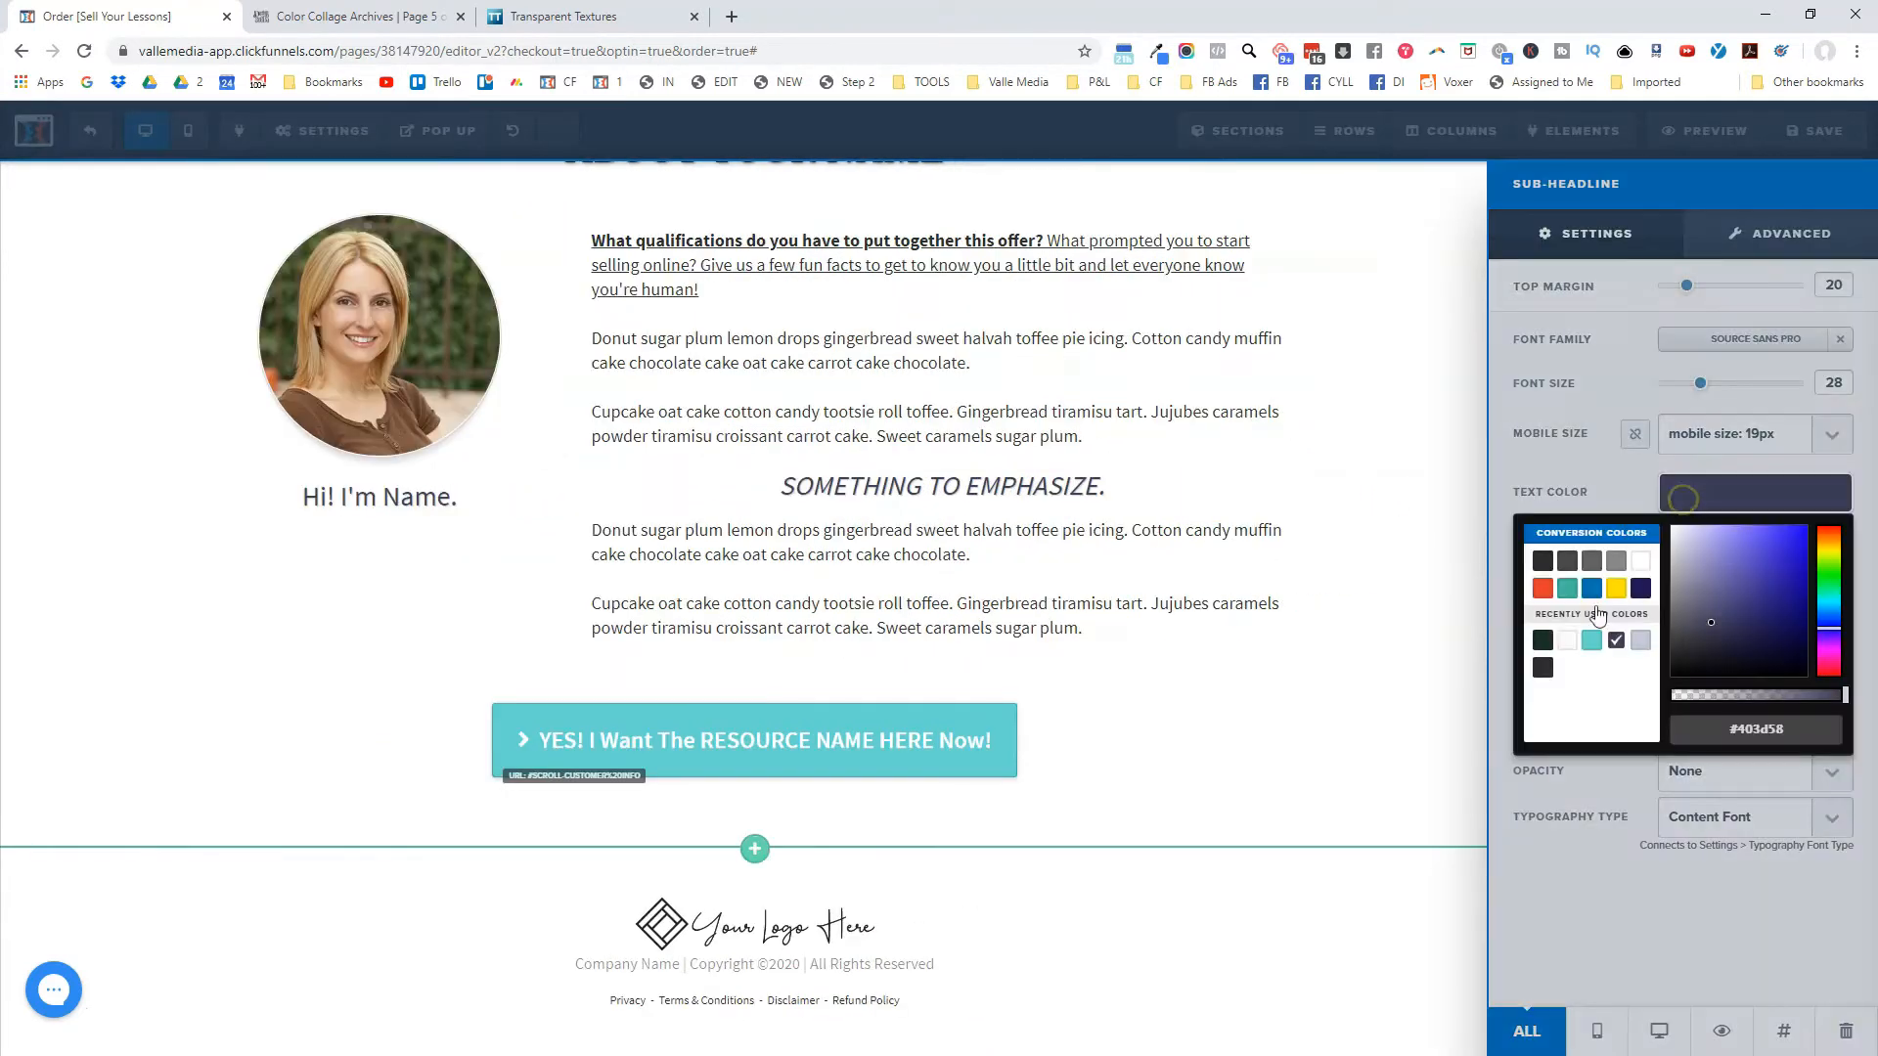
{"action": "left_click", "coordinate": [1535, 644]}
{"action": "left_click", "coordinate": [692, 511]}
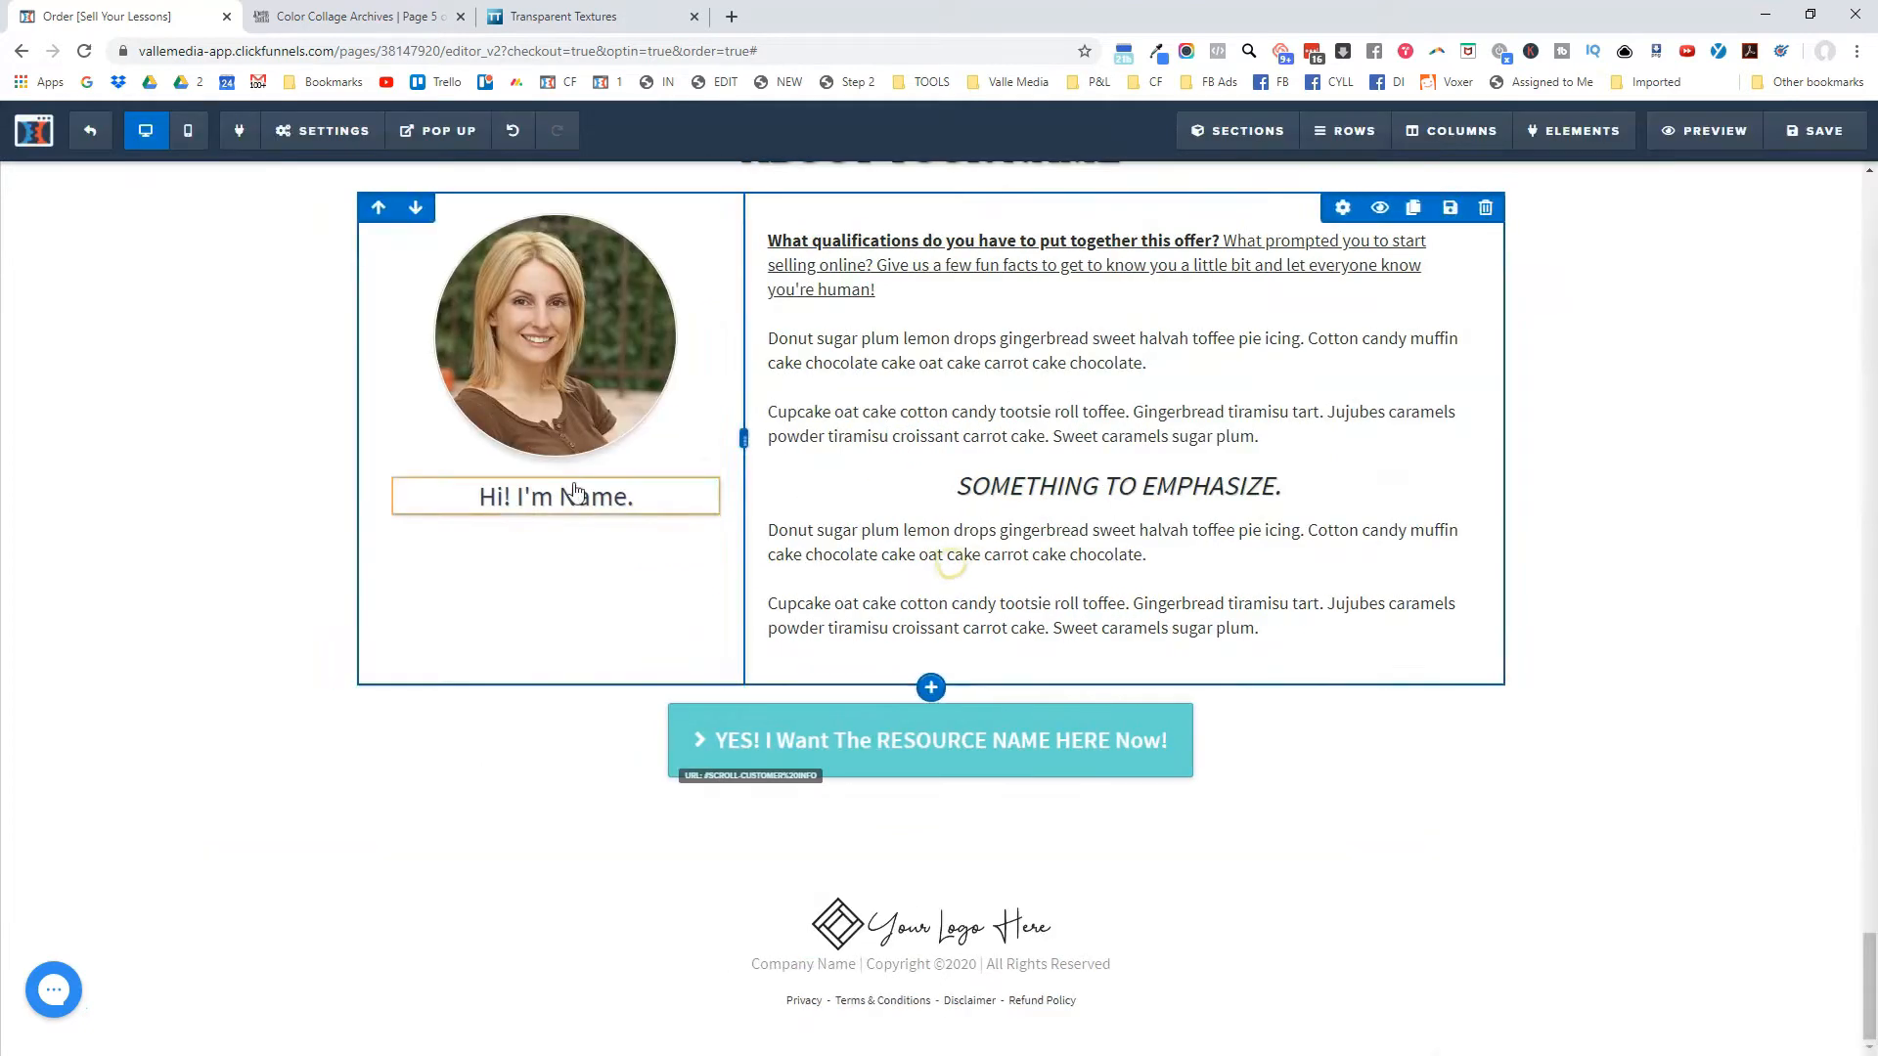
Set the text color of the "Hi! I'm Name." sub-headline under the portrait to #17311F.
{"action": "left_click", "coordinate": [633, 474]}
{"action": "left_click", "coordinate": [1740, 491]}
{"action": "left_click", "coordinate": [1546, 640]}
{"action": "left_click", "coordinate": [1316, 584]}
Copy the orange code DE8864 from the Design Seeds palette and apply it as the "Hi! I'm Name." text color on the ClickFunnels order page.
{"action": "left_click", "coordinate": [411, 16]}
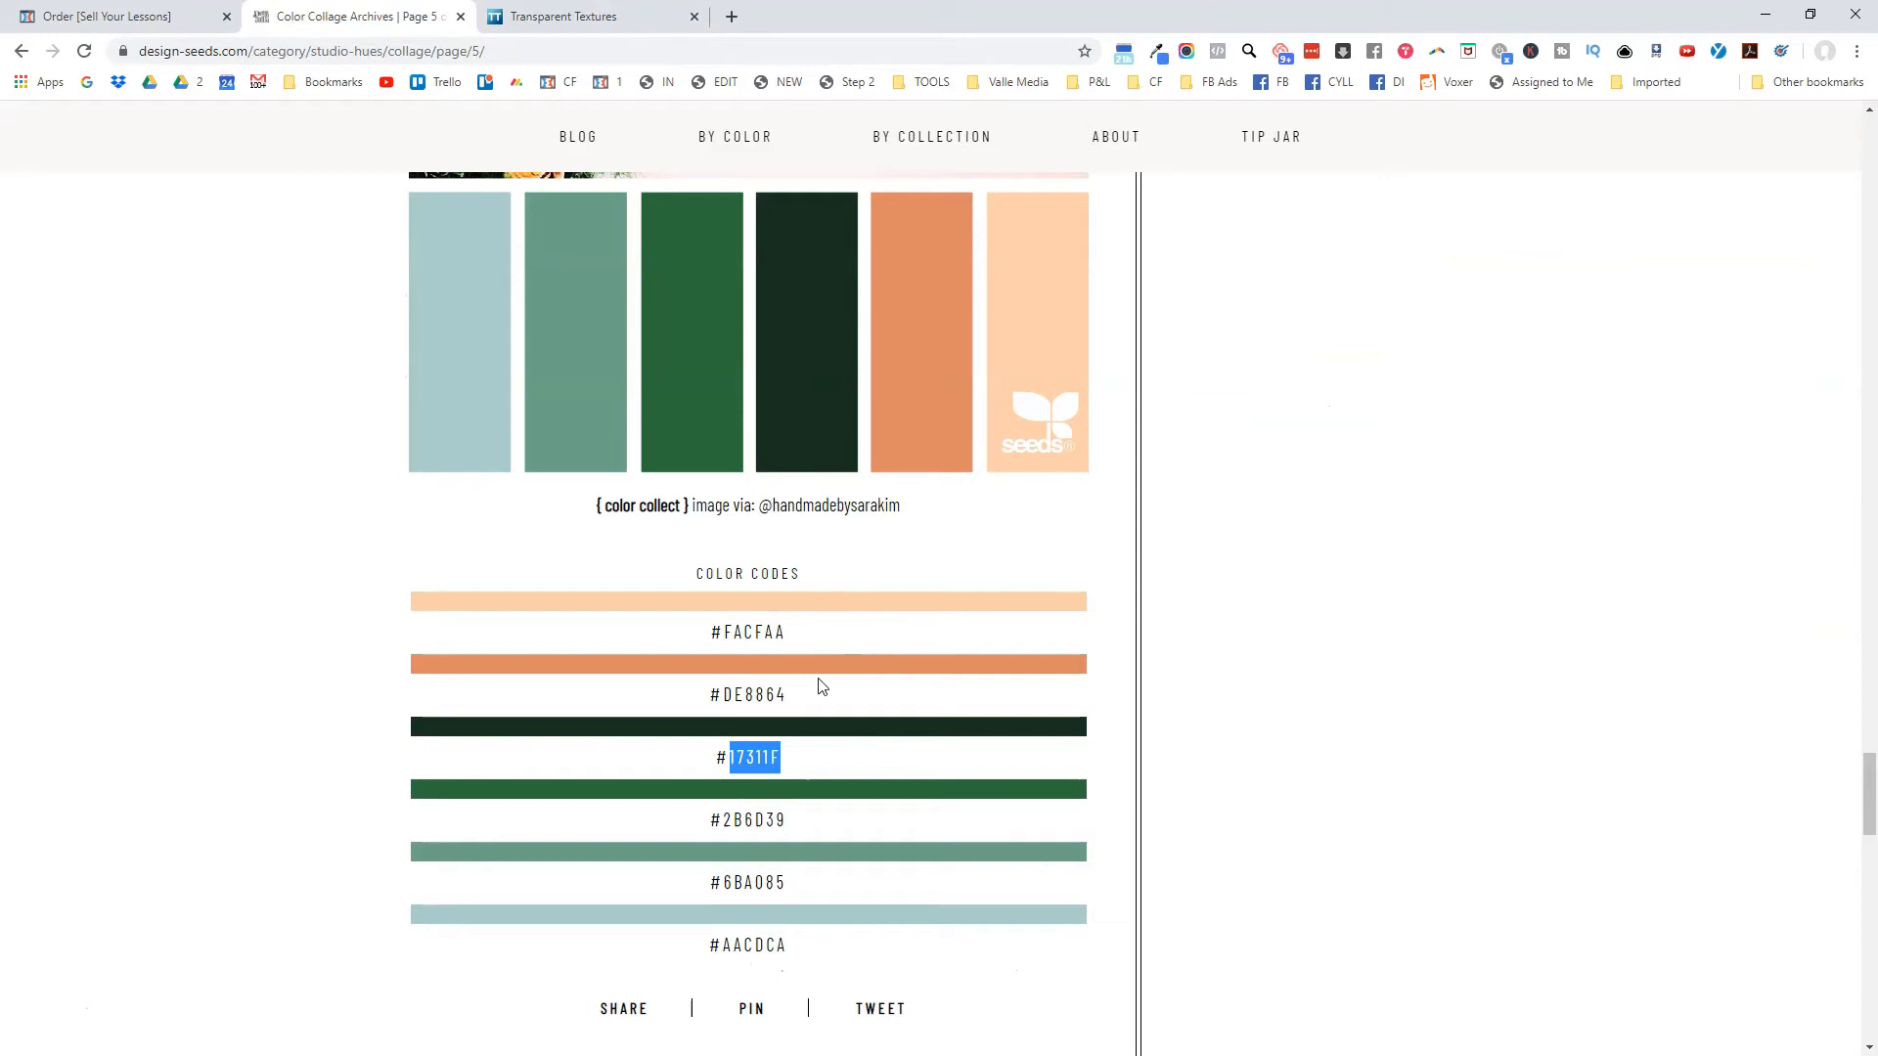
{"action": "left_click_drag", "start_coordinate": [794, 702], "coordinate": [761, 696]}
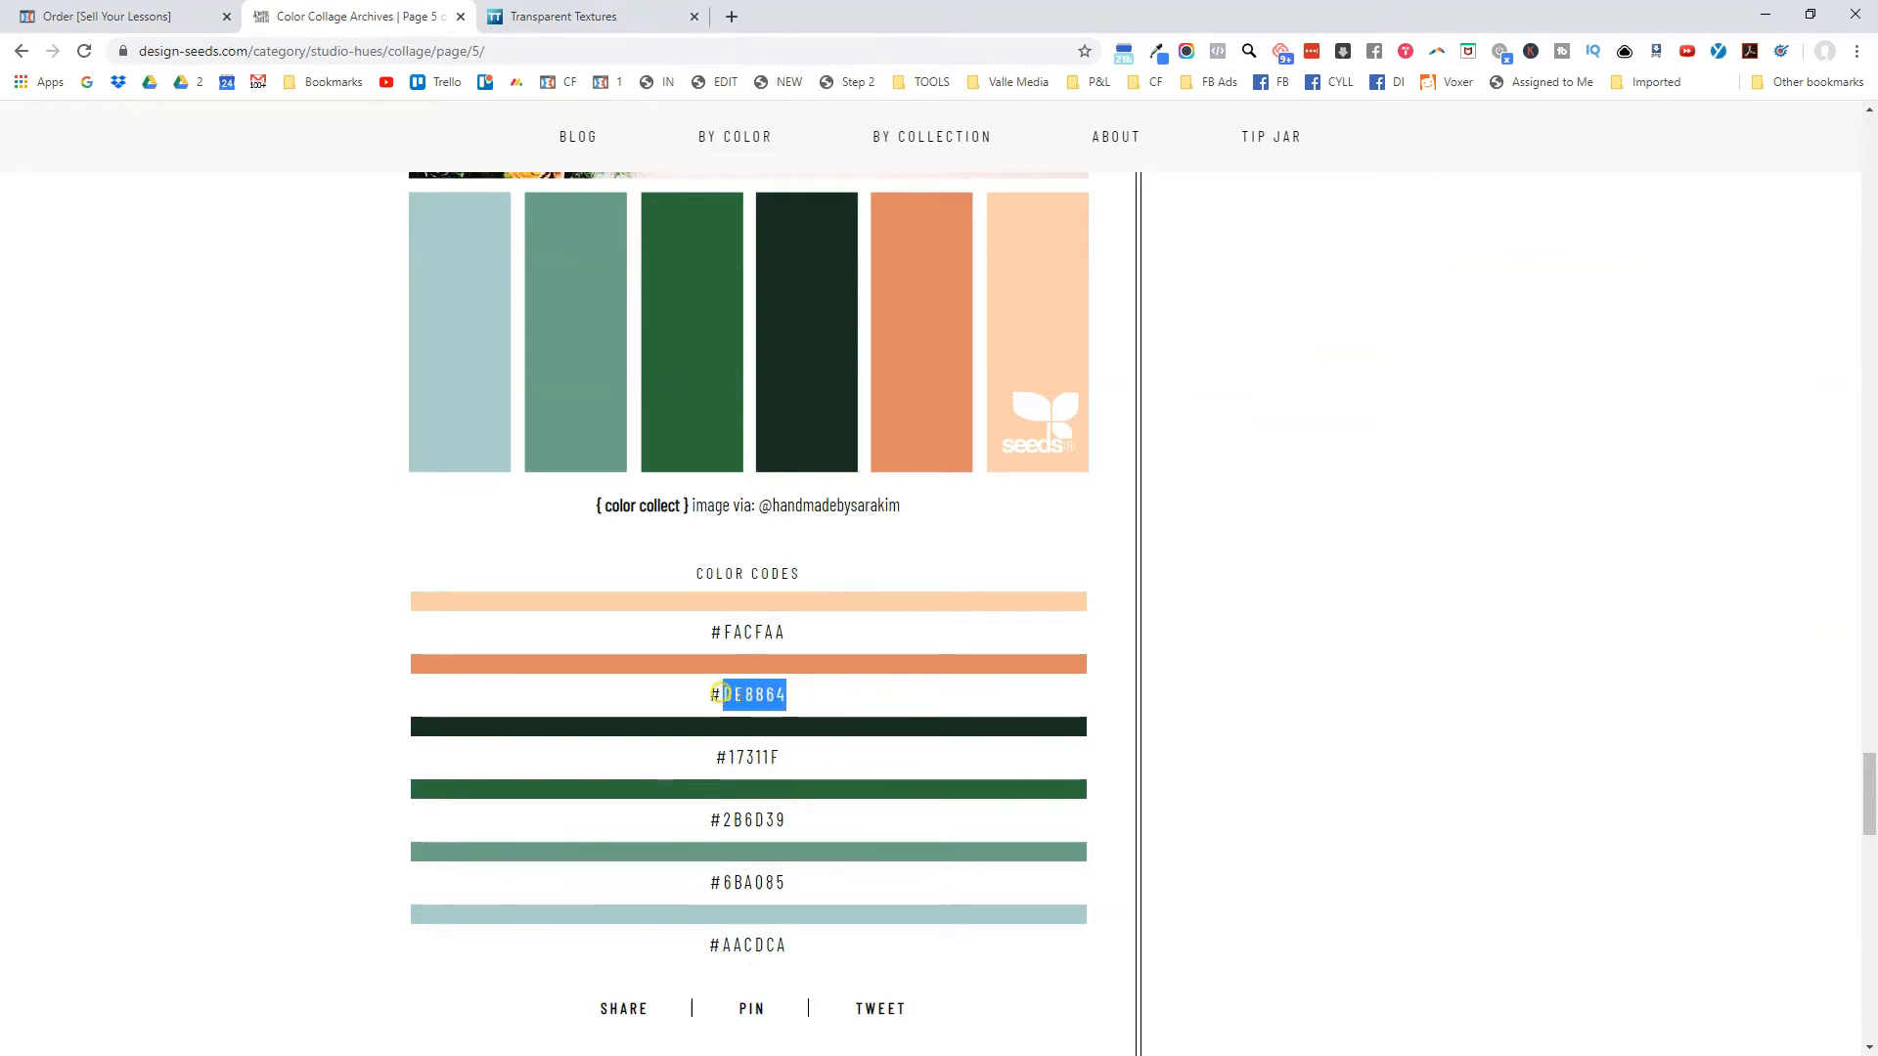
{"action": "left_click", "coordinate": [74, 14]}
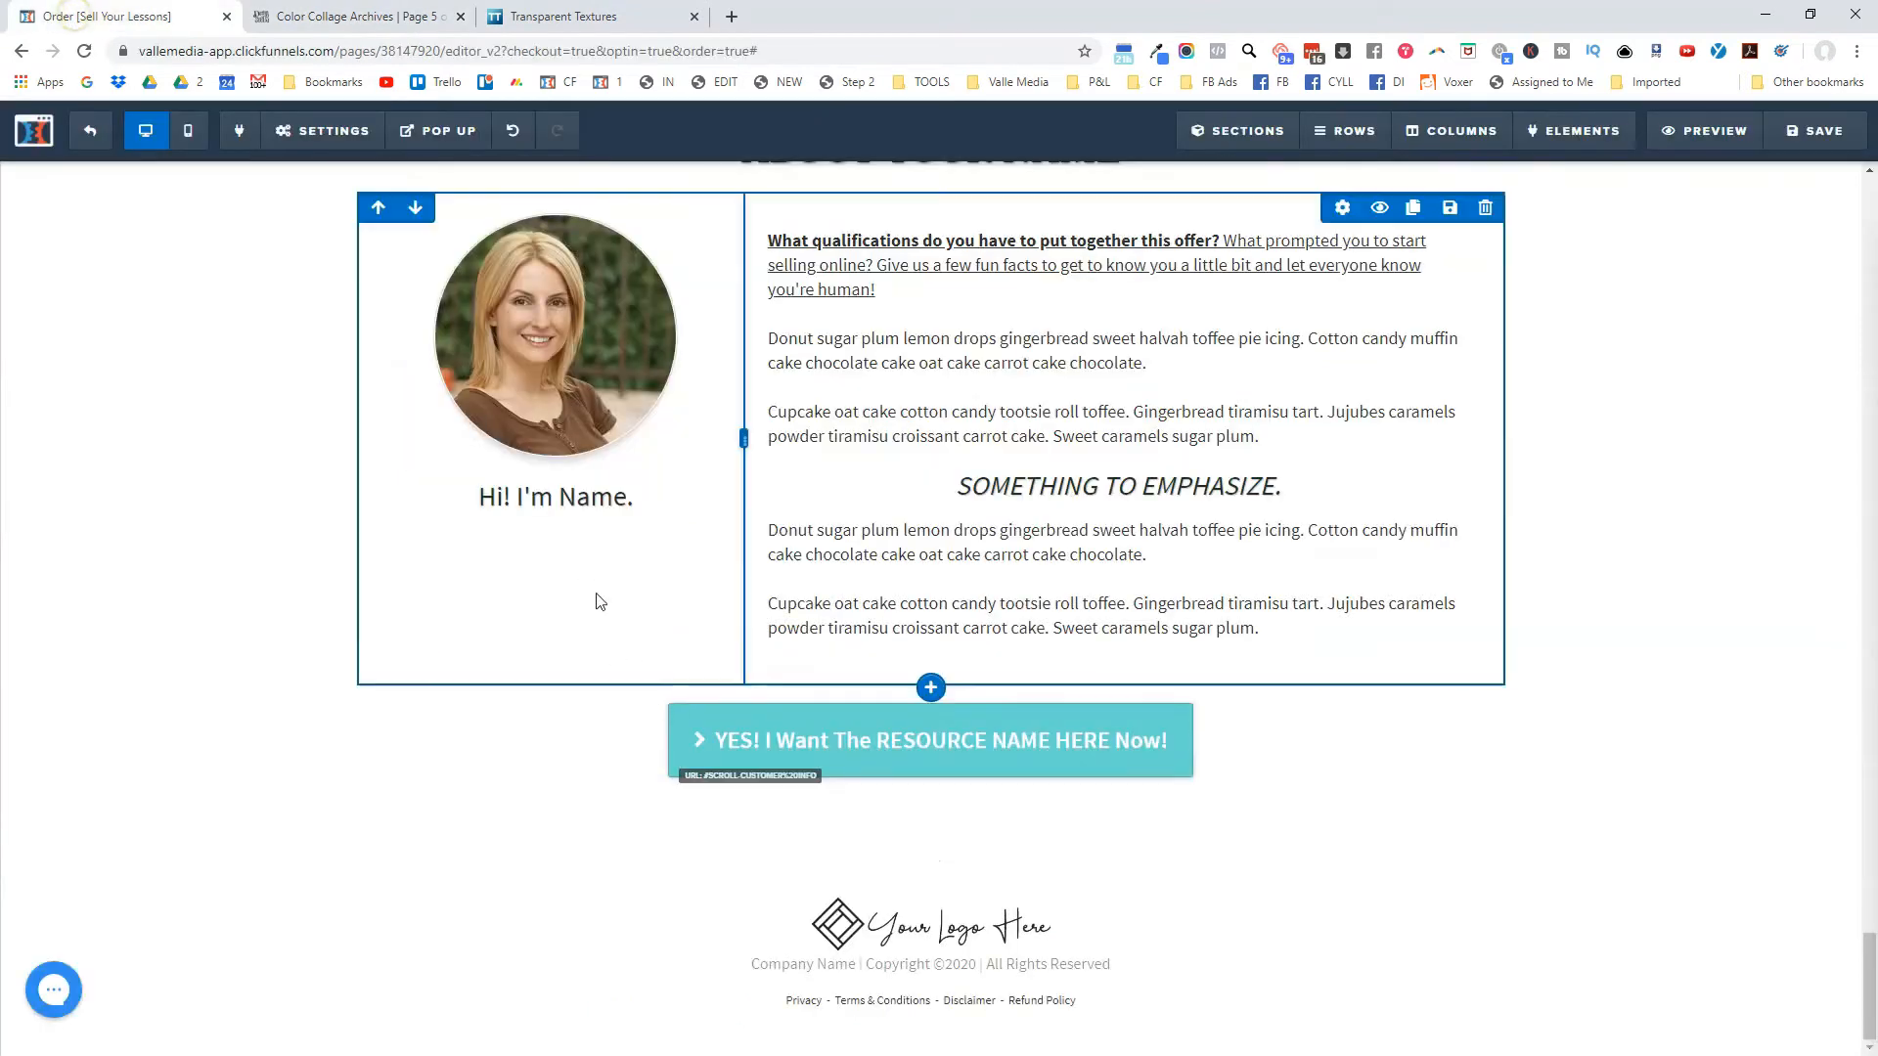
{"action": "left_click", "coordinate": [638, 474]}
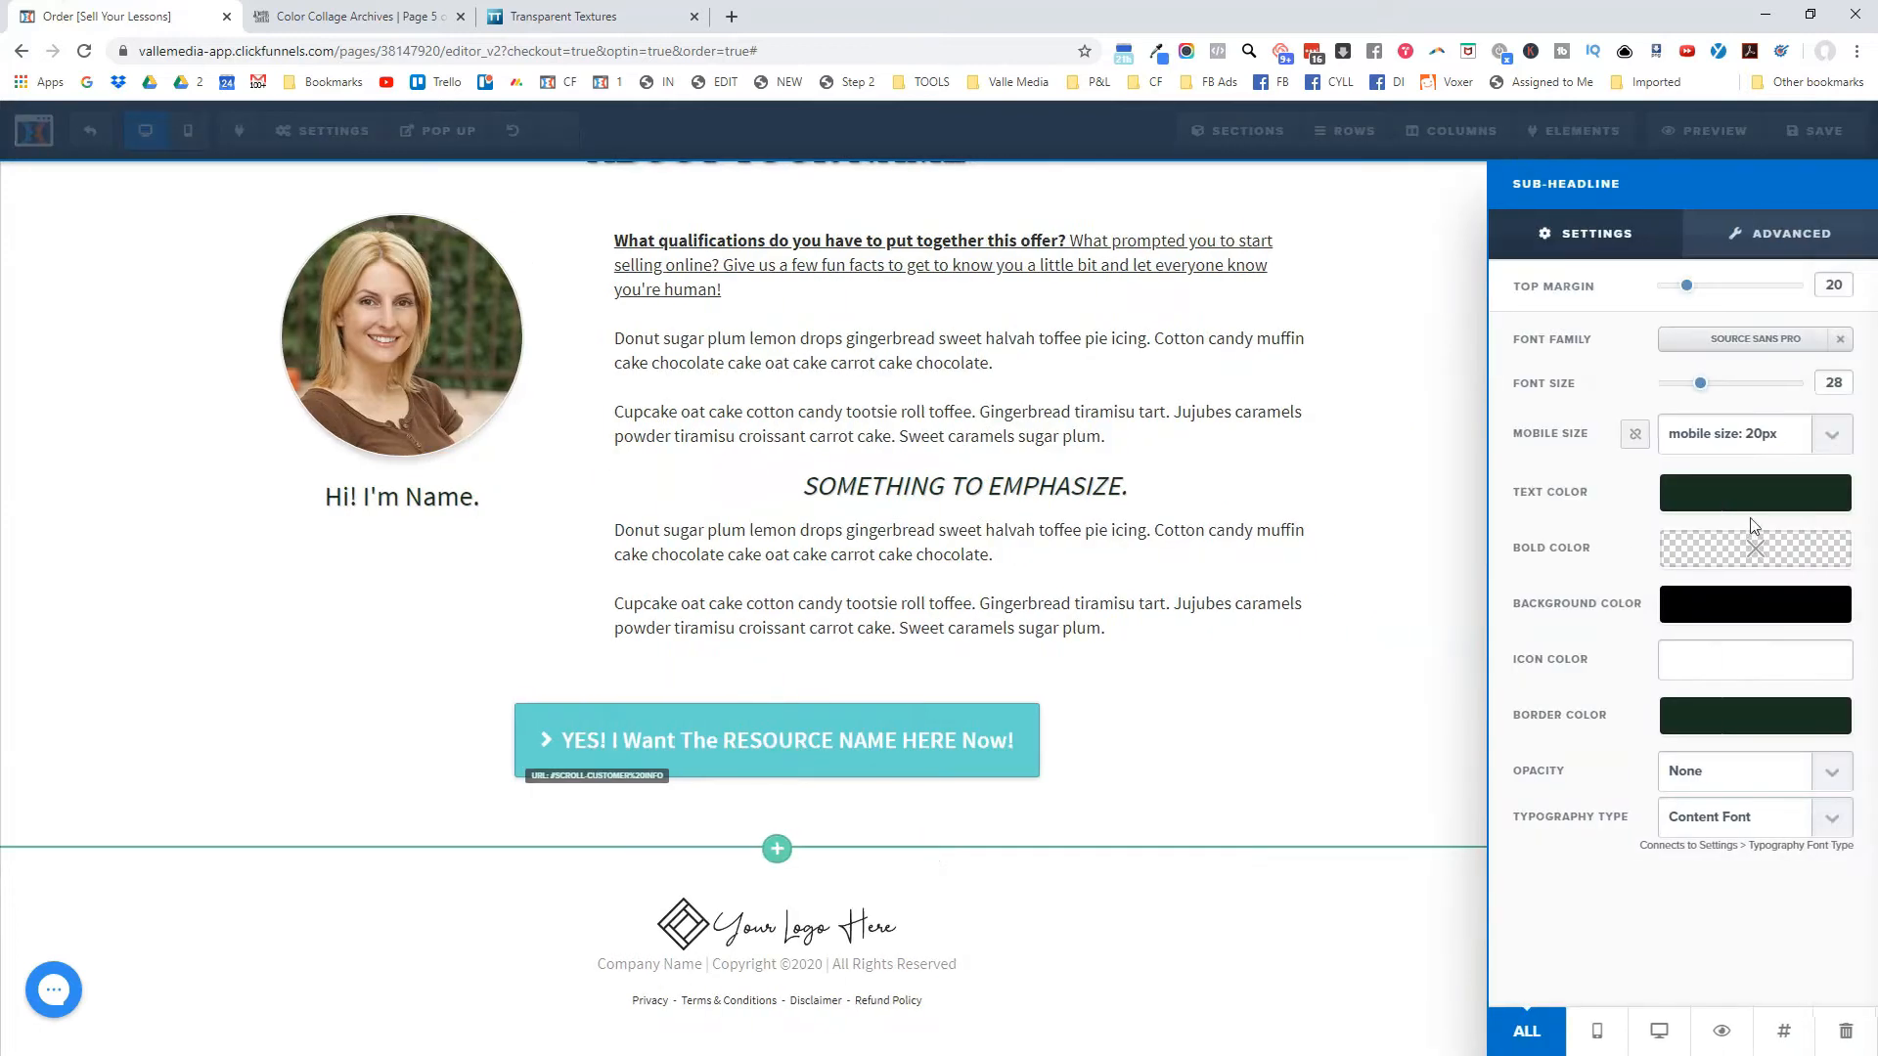
{"action": "left_click", "coordinate": [1776, 492]}
{"action": "left_click_drag", "start_coordinate": [1820, 733], "coordinate": [1649, 719]}
{"action": "type", "text": "DE8864"}
{"action": "left_click", "coordinate": [1059, 517]}
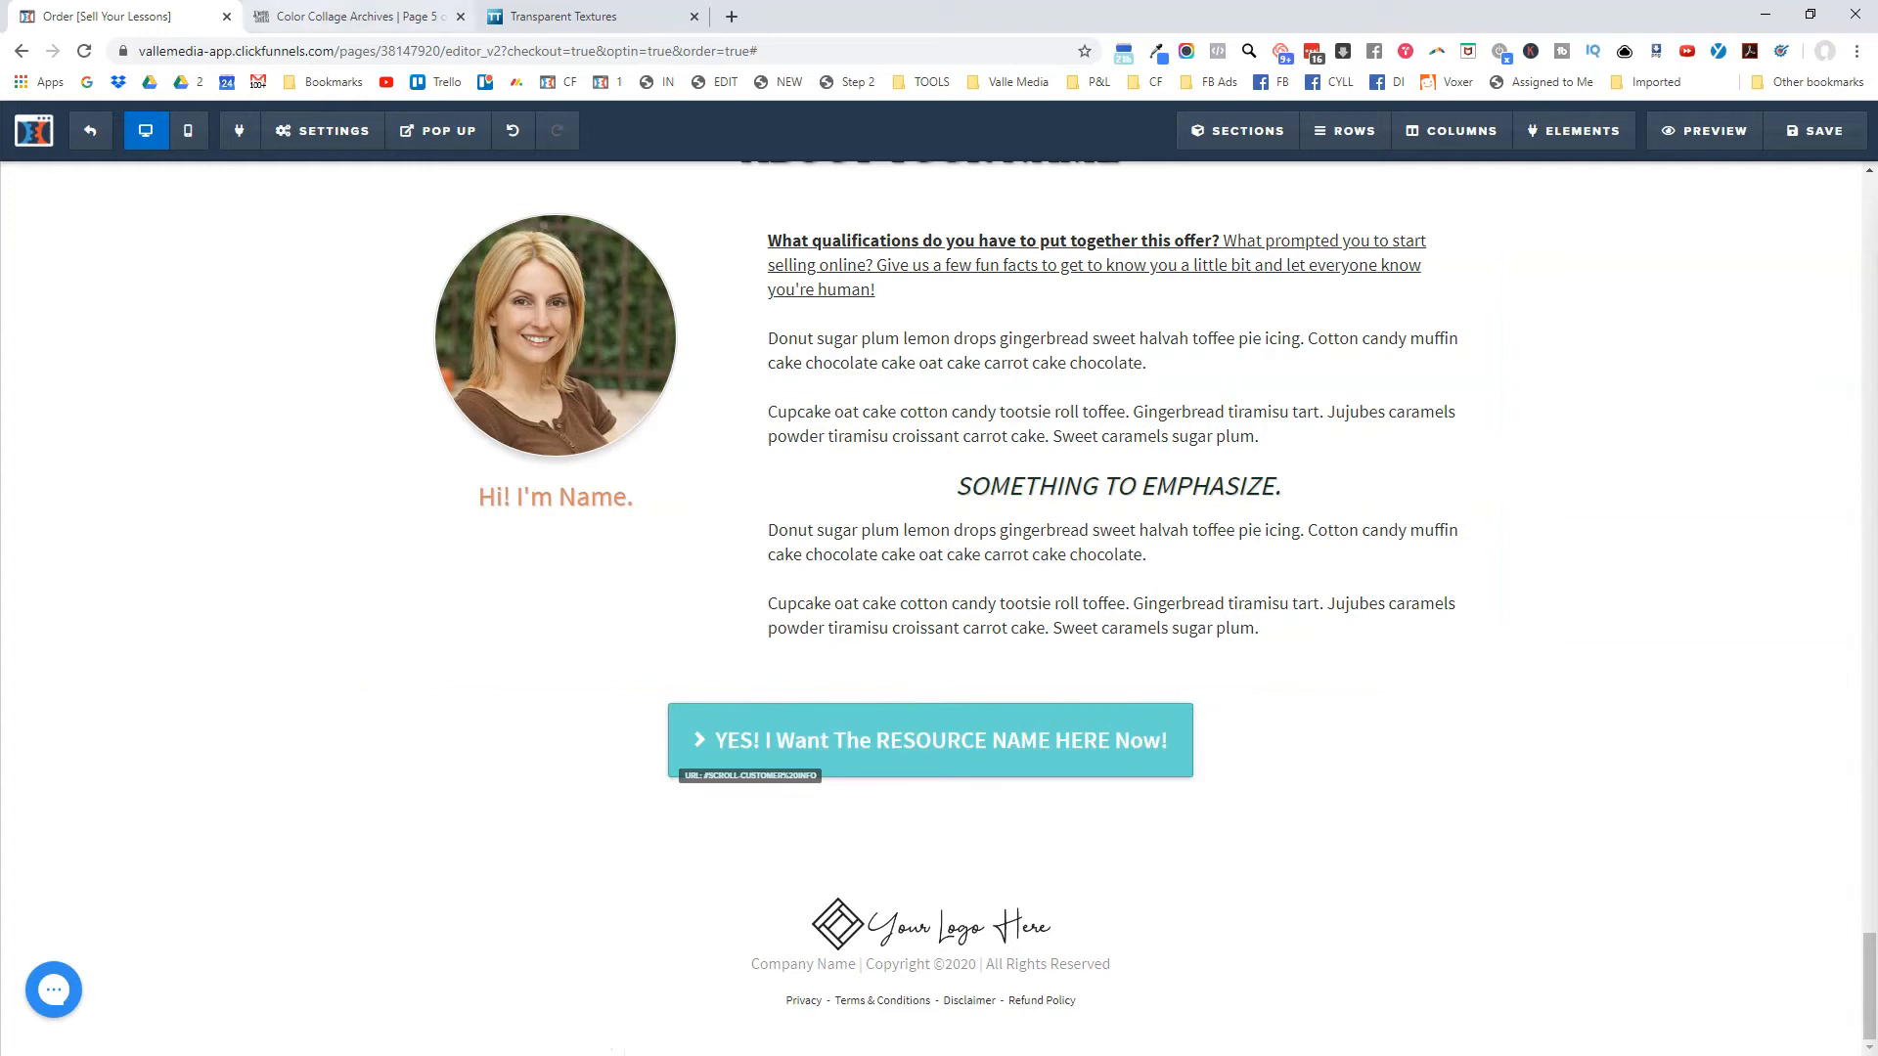
Copy the peach code #FACFAA from the Design Seeds palette and apply it as the background color of the order button below the About section.
{"action": "left_click", "coordinate": [342, 17]}
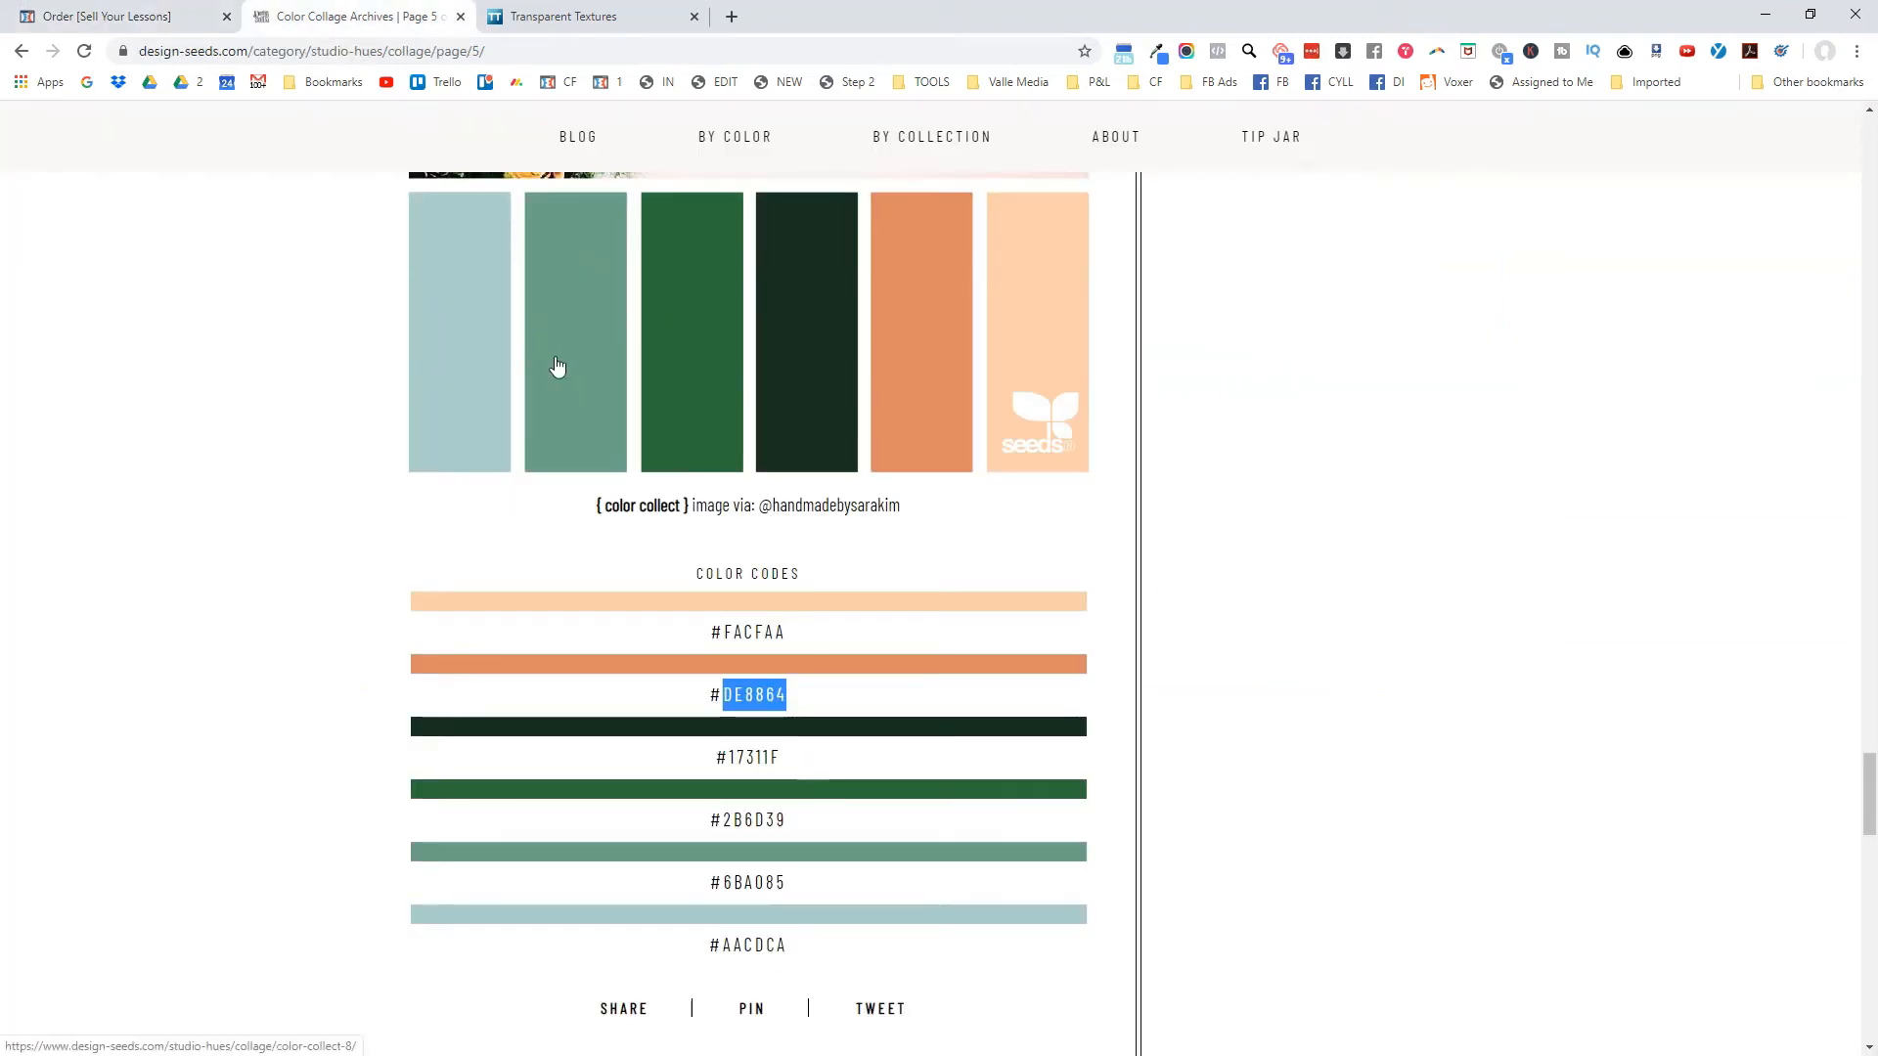
{"action": "left_click_drag", "start_coordinate": [797, 637], "coordinate": [716, 634]}
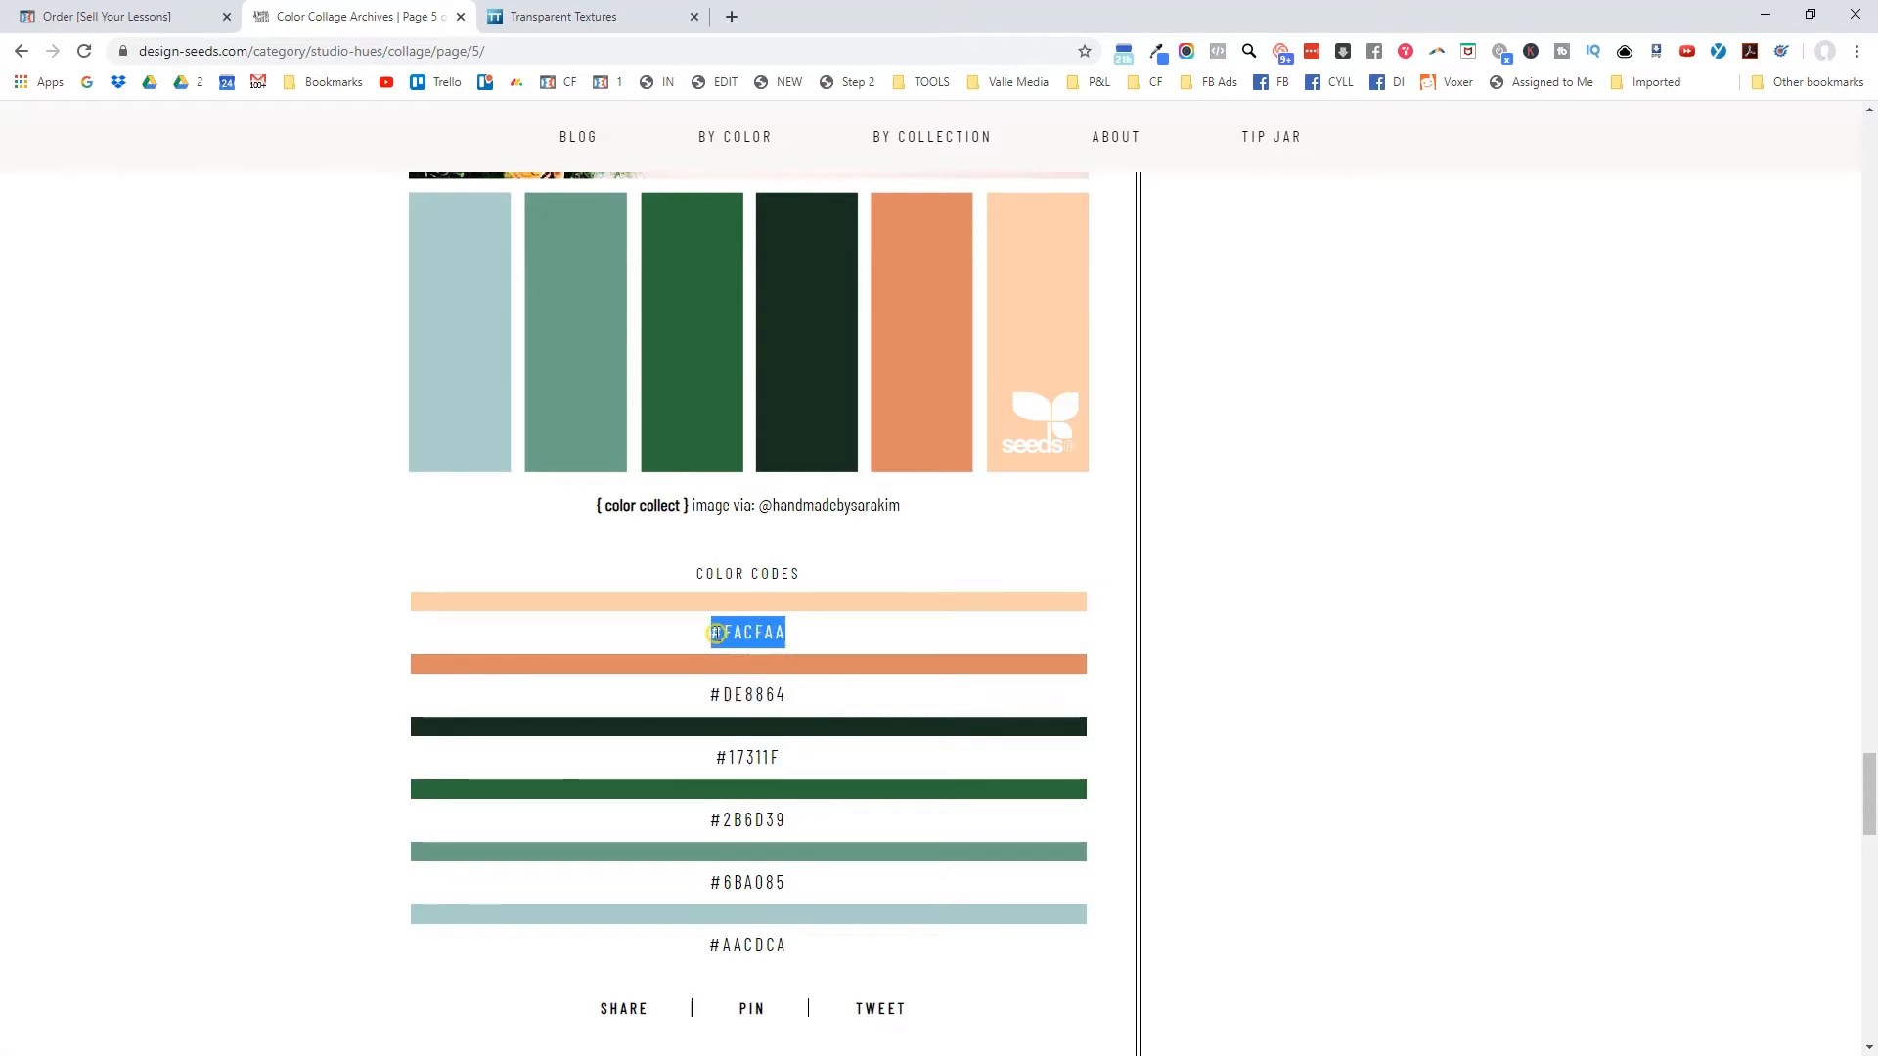
{"action": "left_click", "coordinate": [117, 17]}
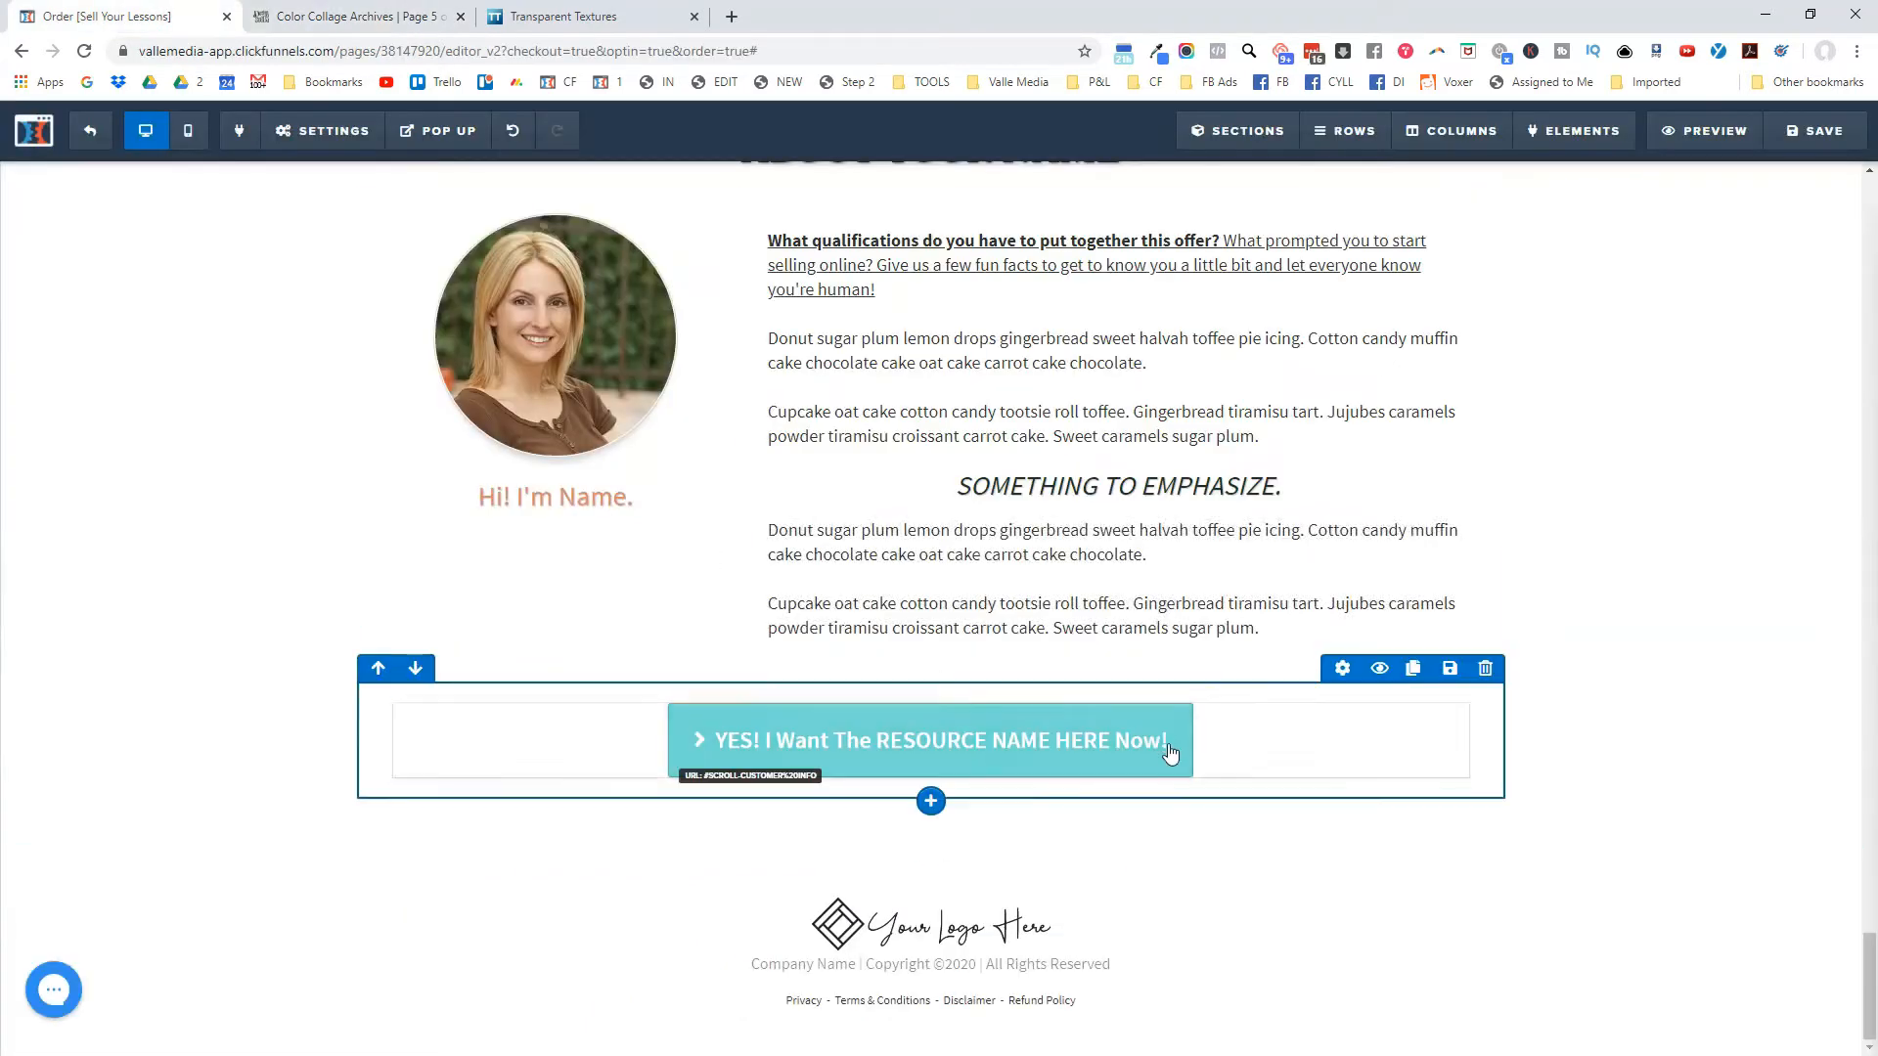
{"action": "left_click", "coordinate": [1380, 698]}
{"action": "left_click", "coordinate": [1382, 694]}
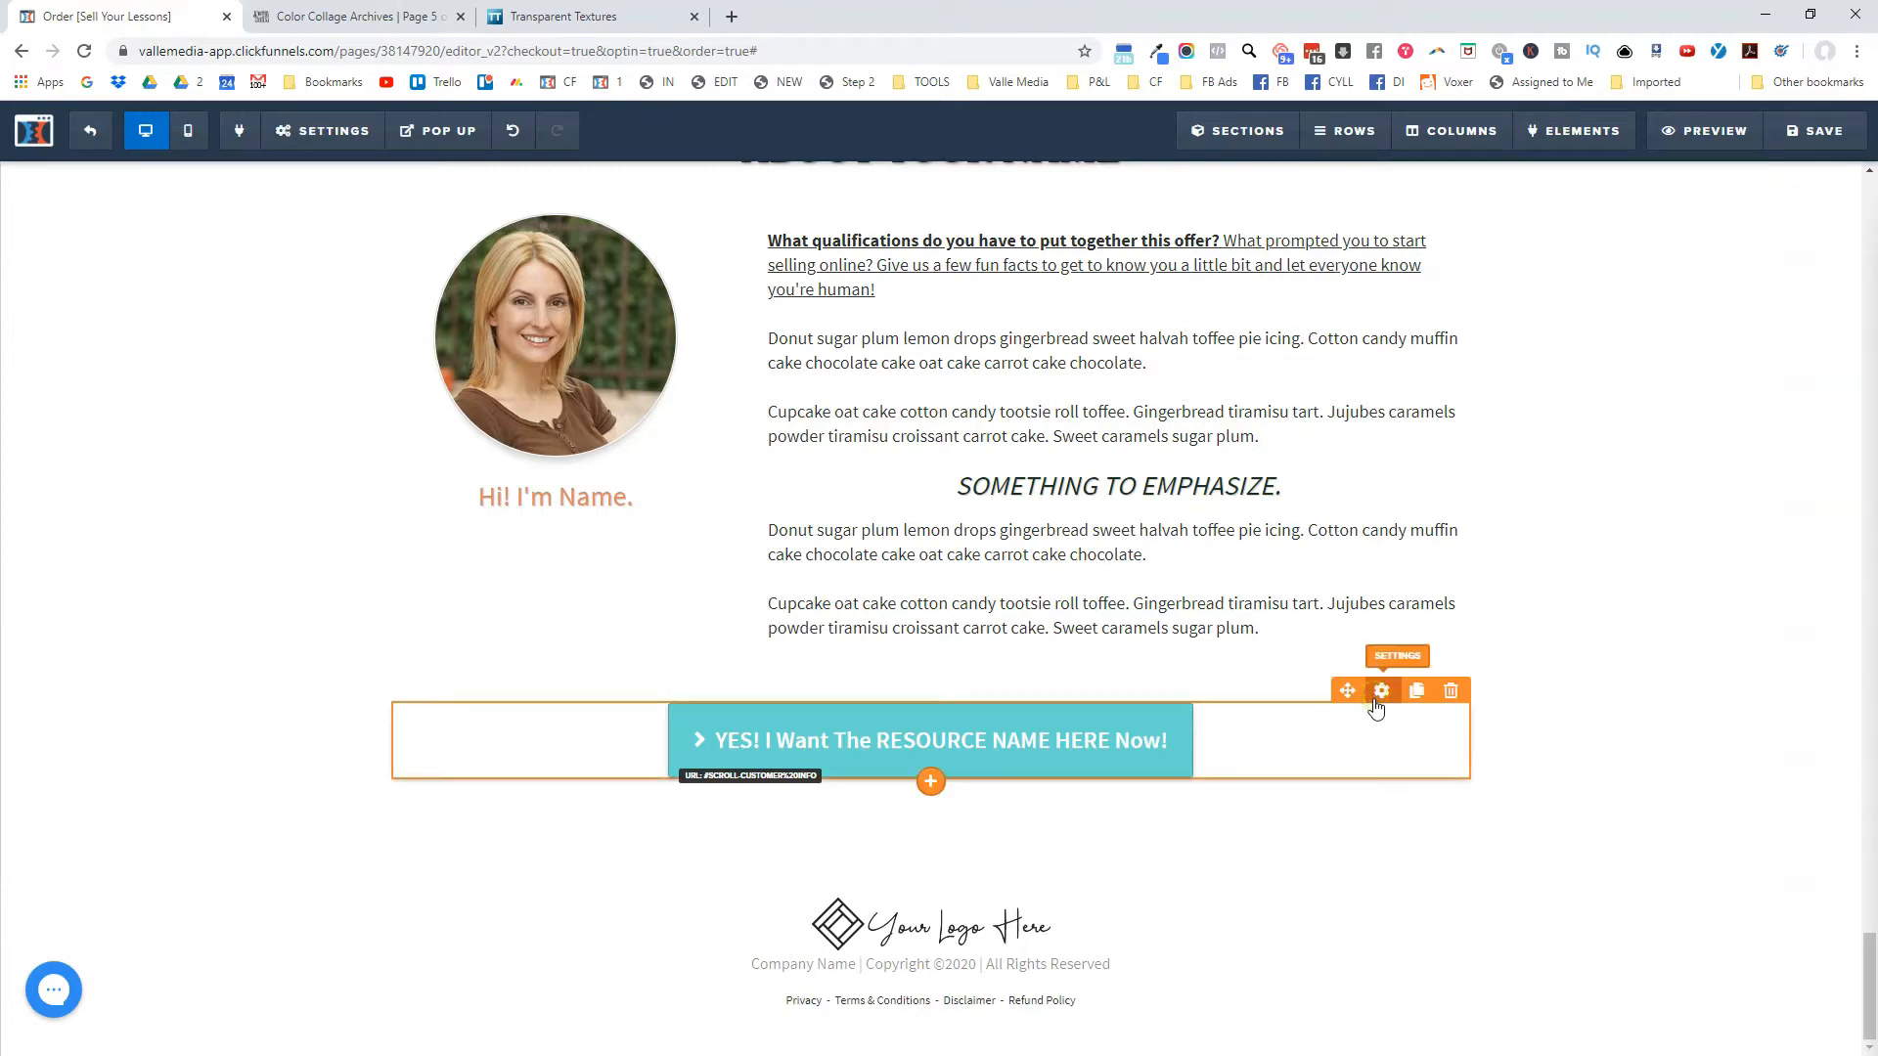
{"action": "left_click", "coordinate": [1378, 695]}
{"action": "left_click", "coordinate": [1702, 885]}
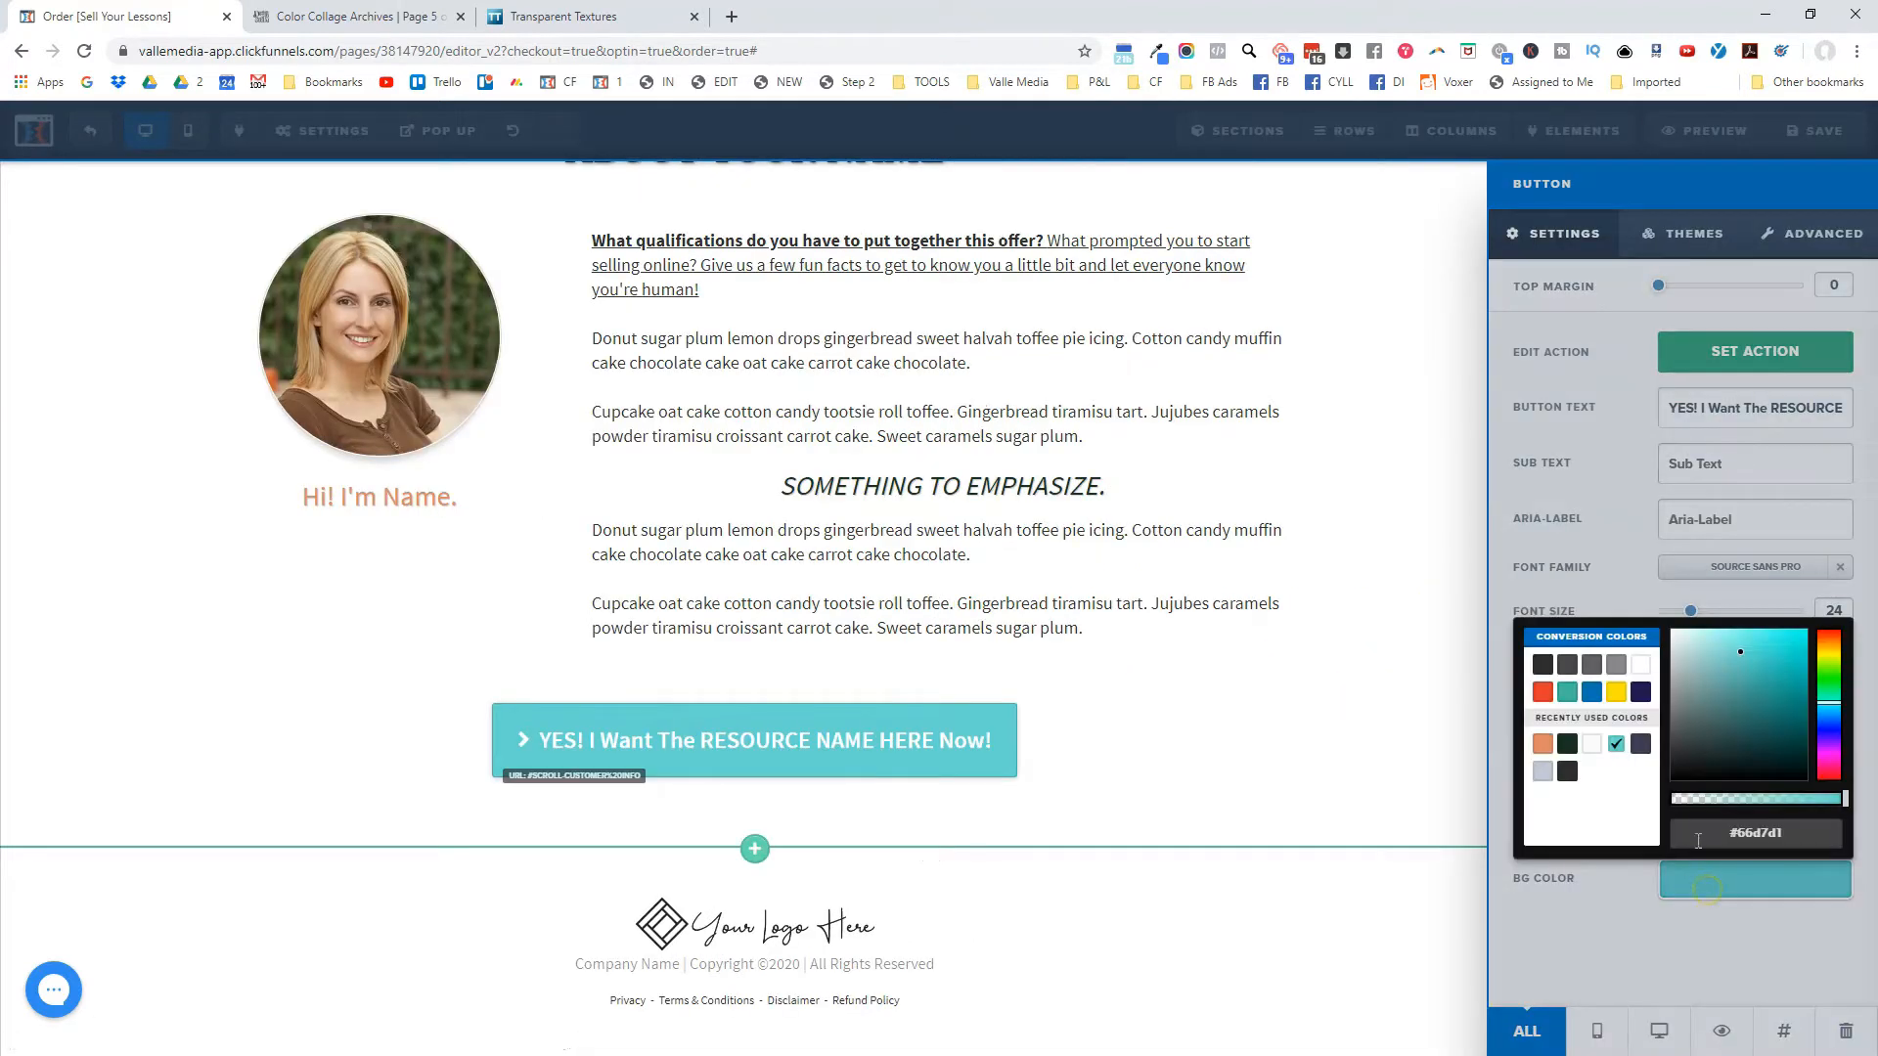
{"action": "left_click_drag", "start_coordinate": [1810, 833], "coordinate": [1722, 840]}
{"action": "type", "text": "#facfaa"}
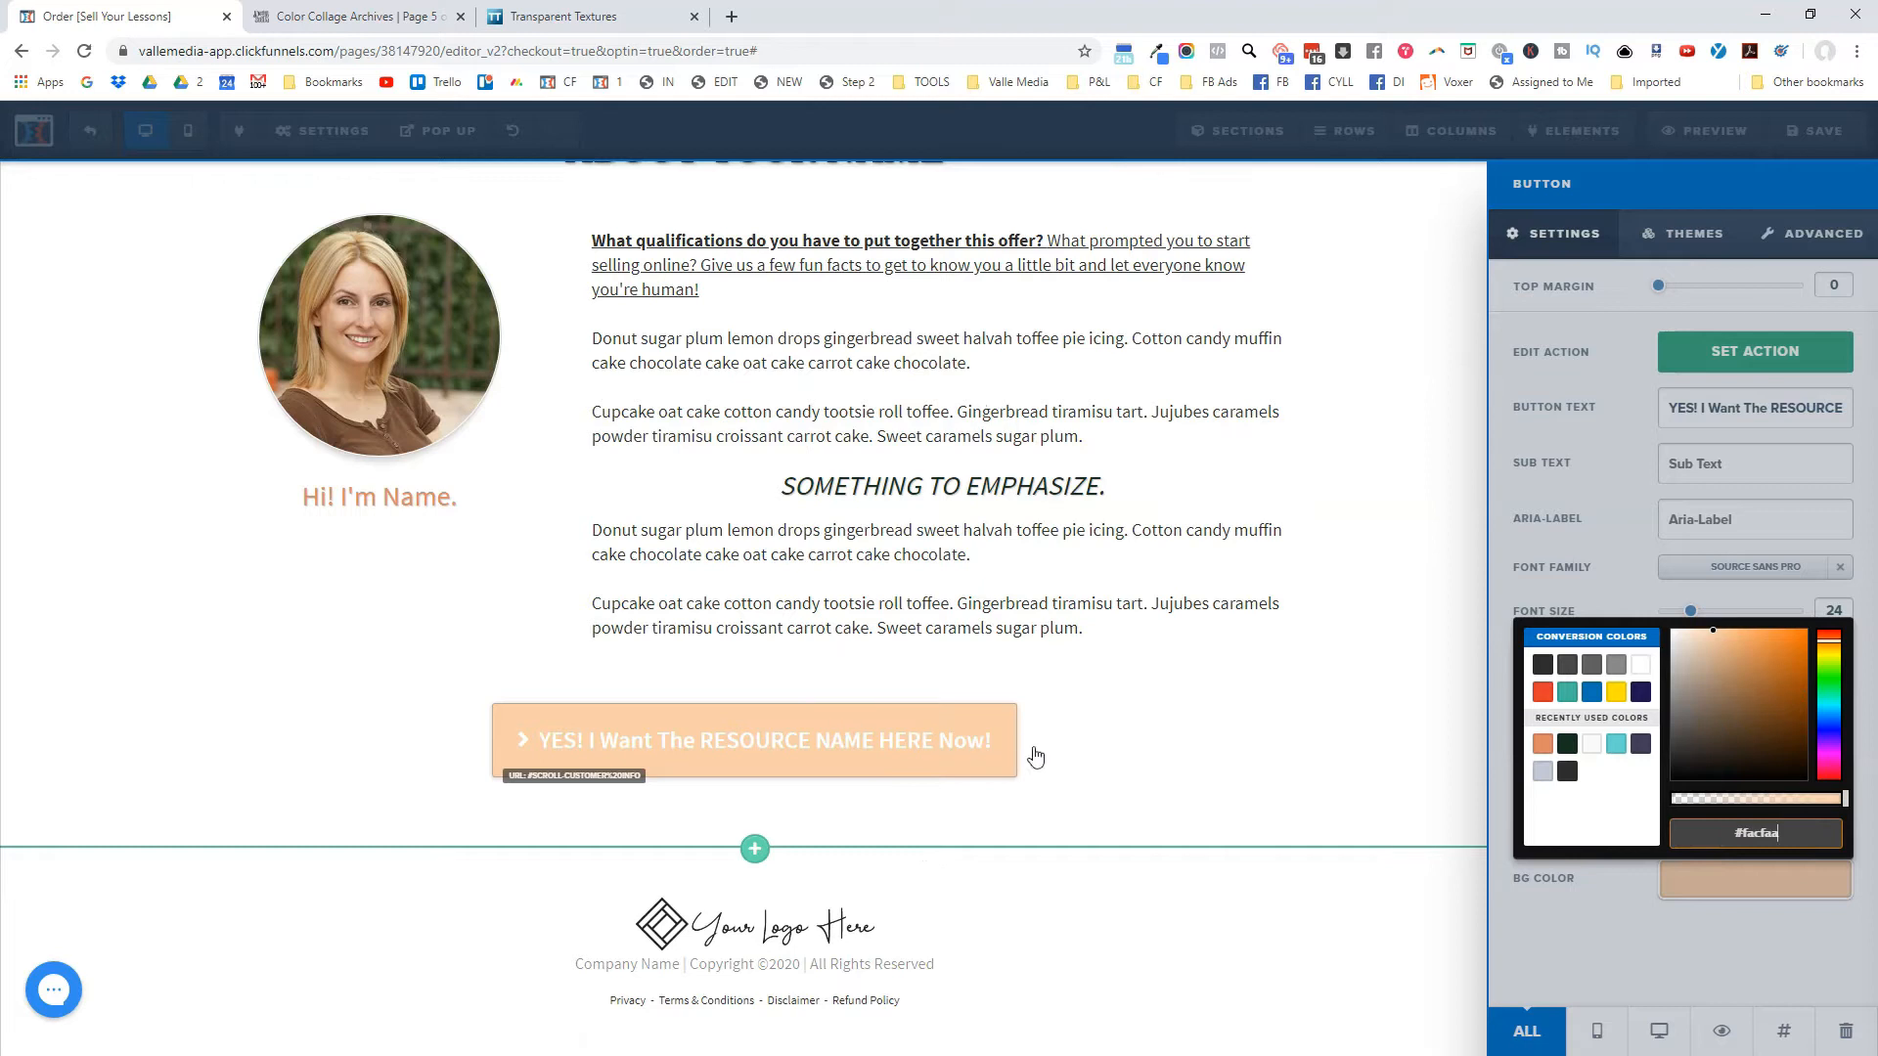
Set the text color of the order button below the About section to dark gray #2D2D2D.
{"action": "left_click", "coordinate": [1587, 567]}
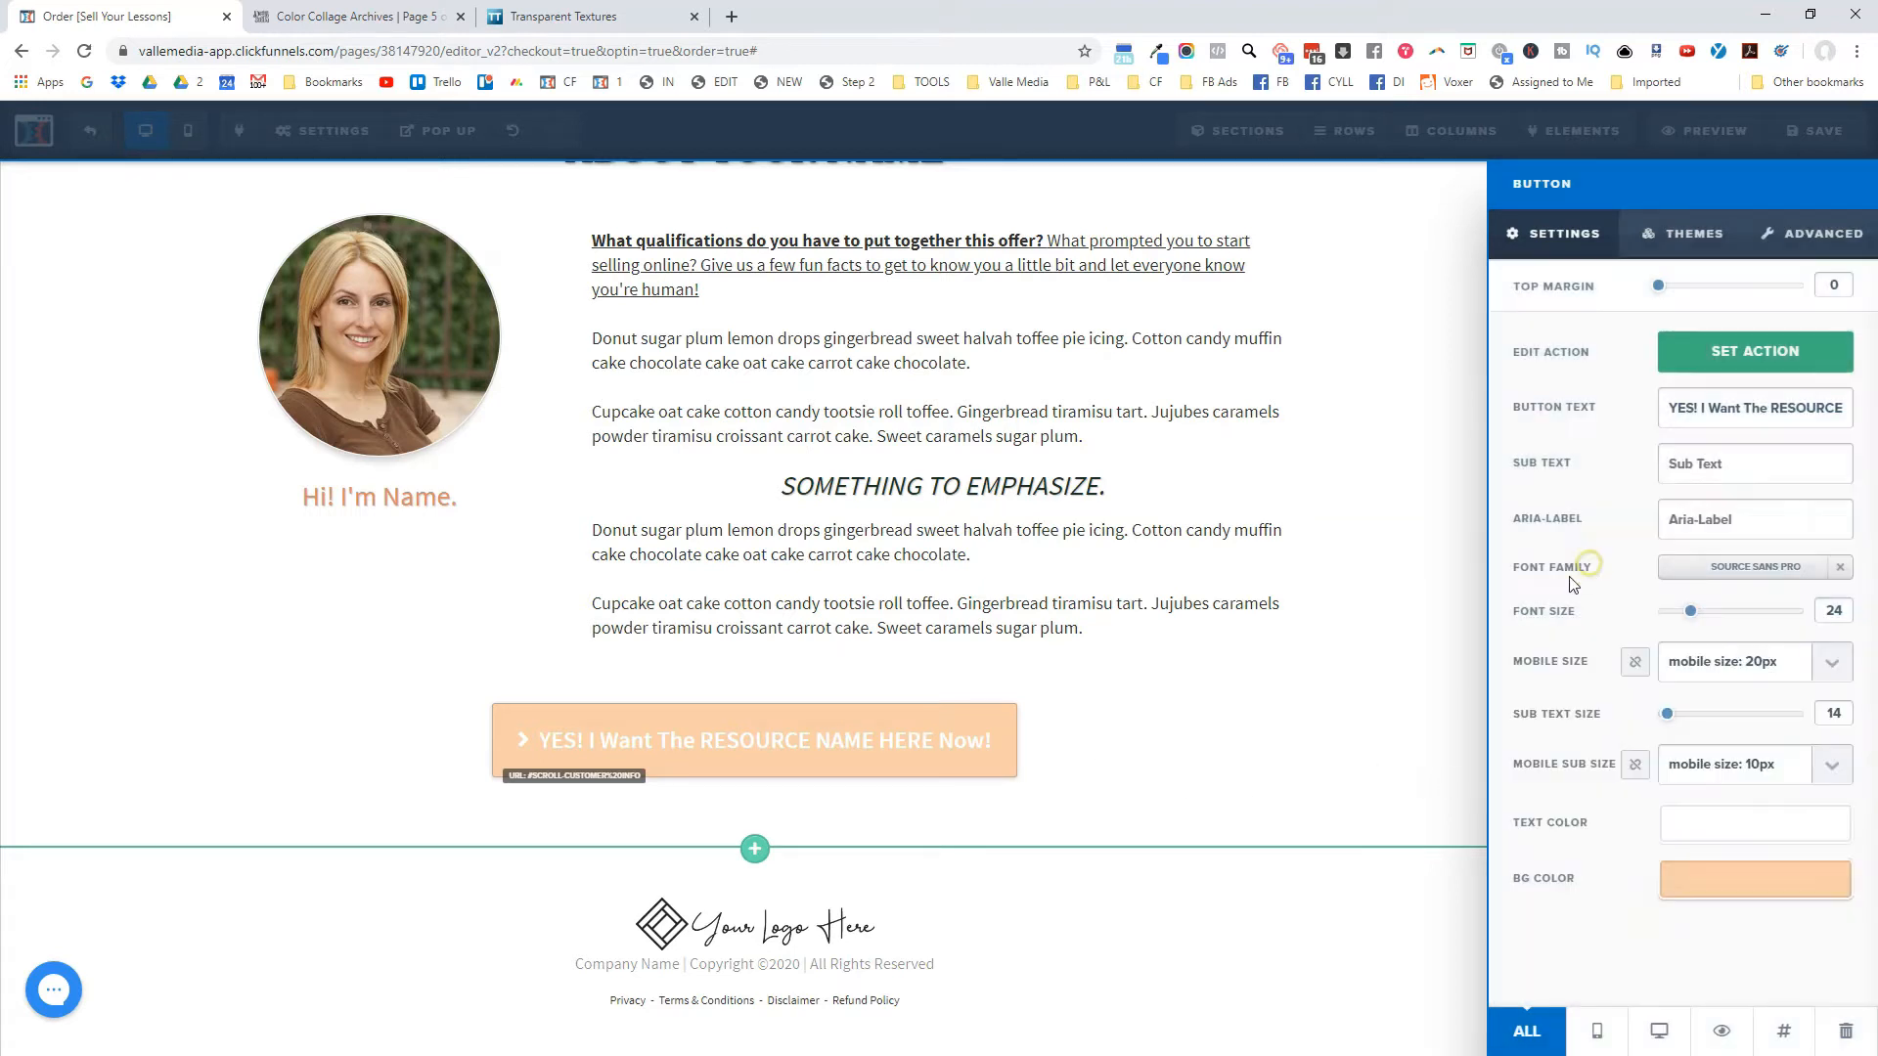
{"action": "left_click", "coordinate": [1708, 839]}
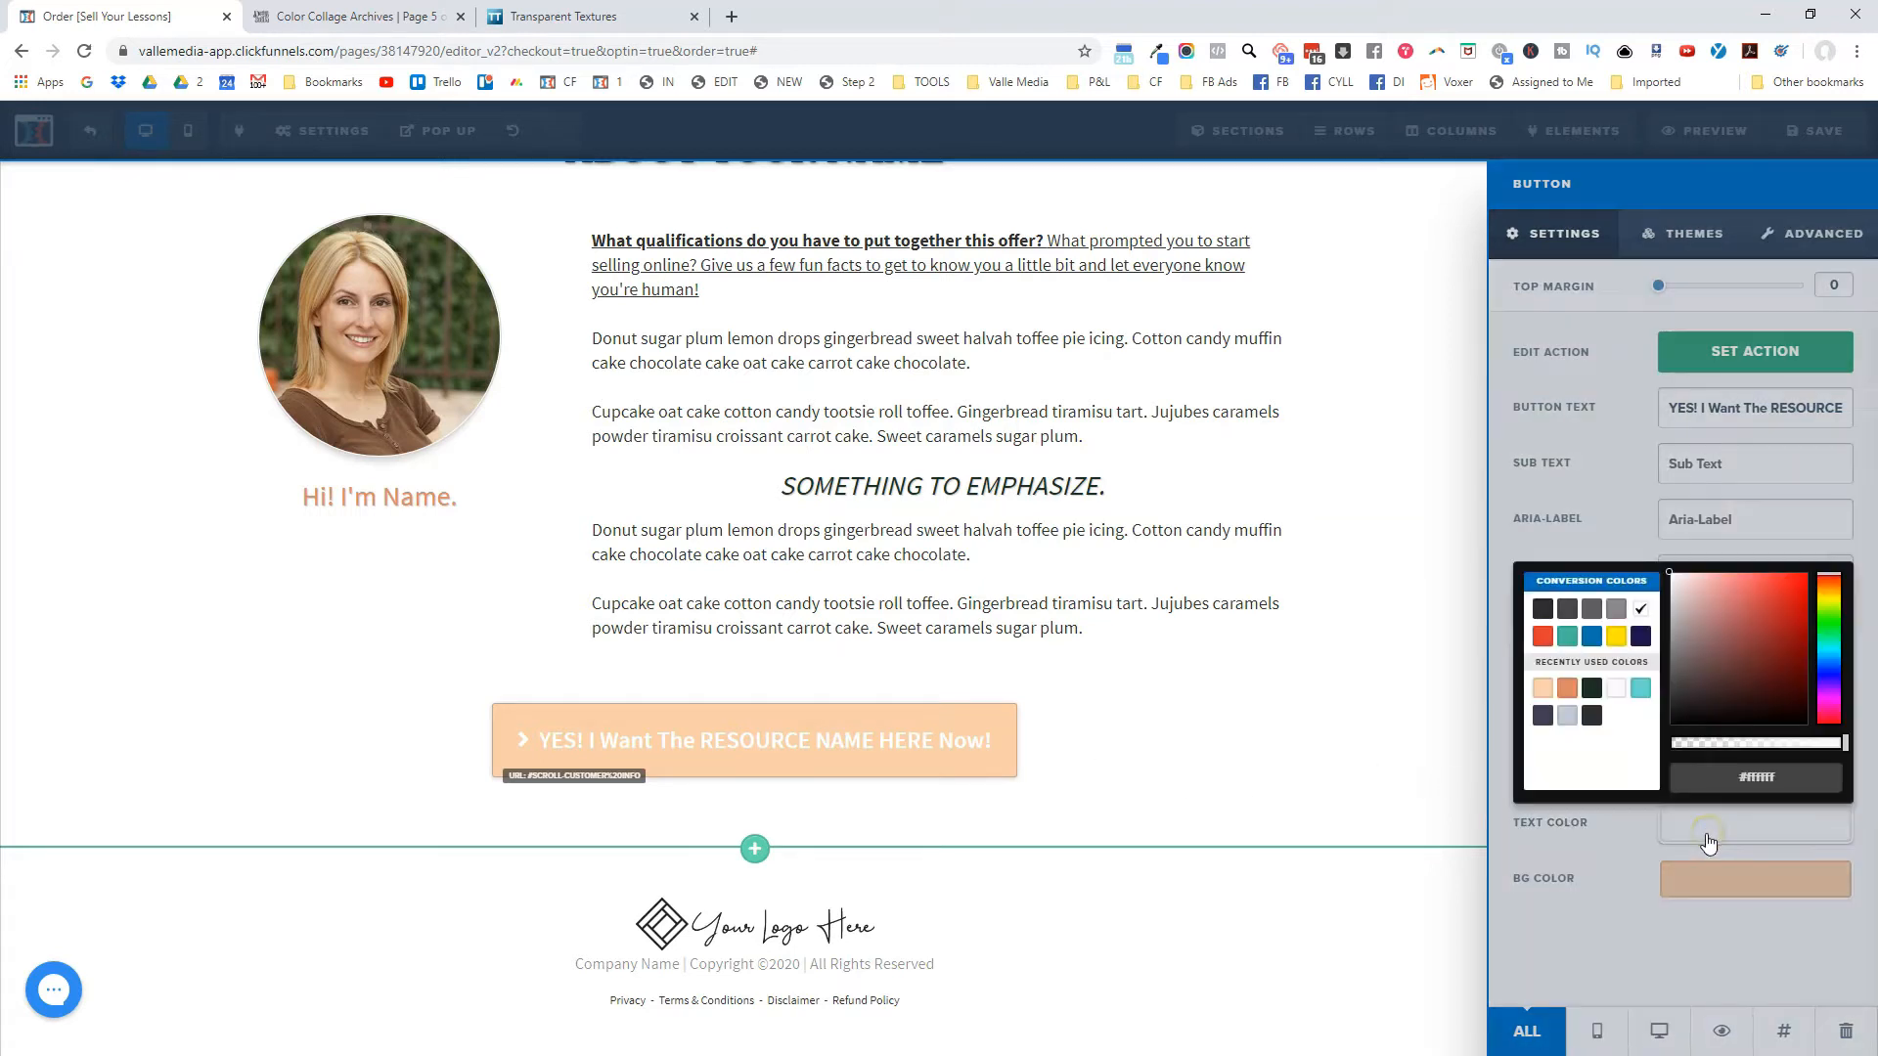
{"action": "left_click", "coordinate": [1543, 608]}
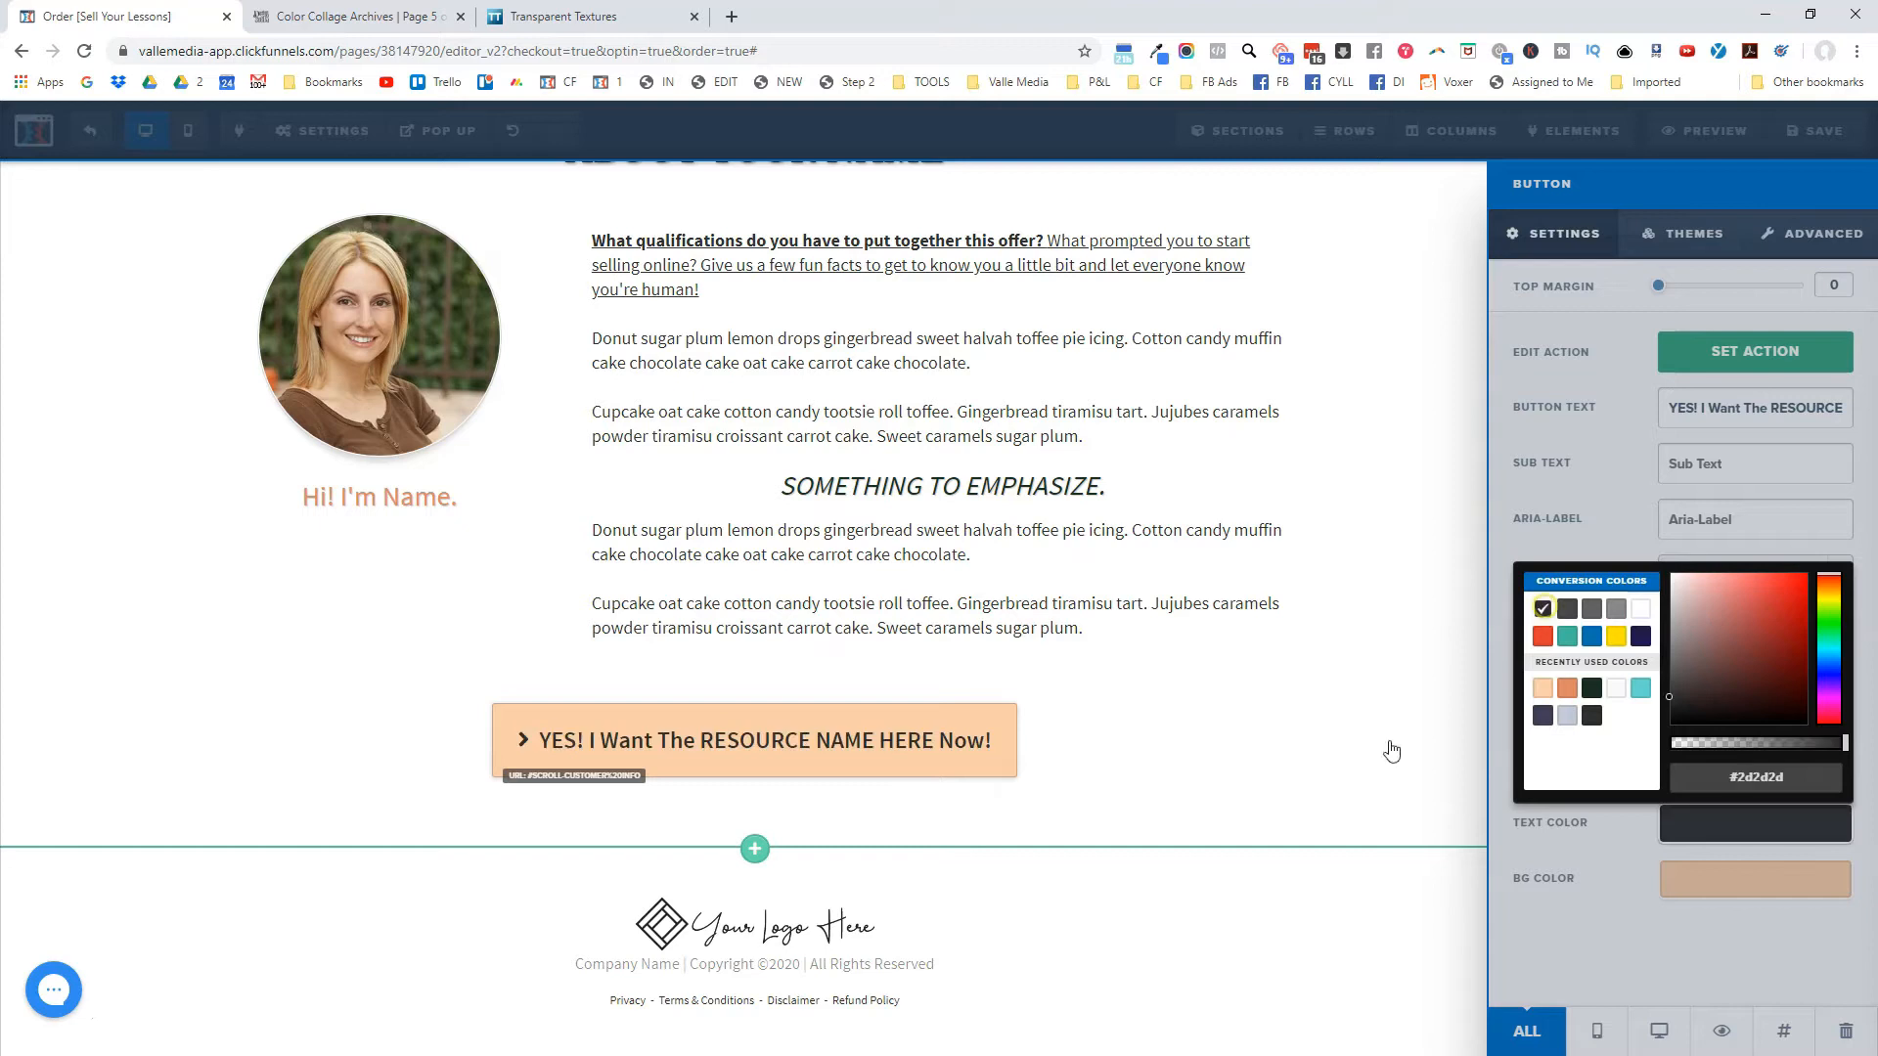
{"action": "left_click", "coordinate": [921, 765]}
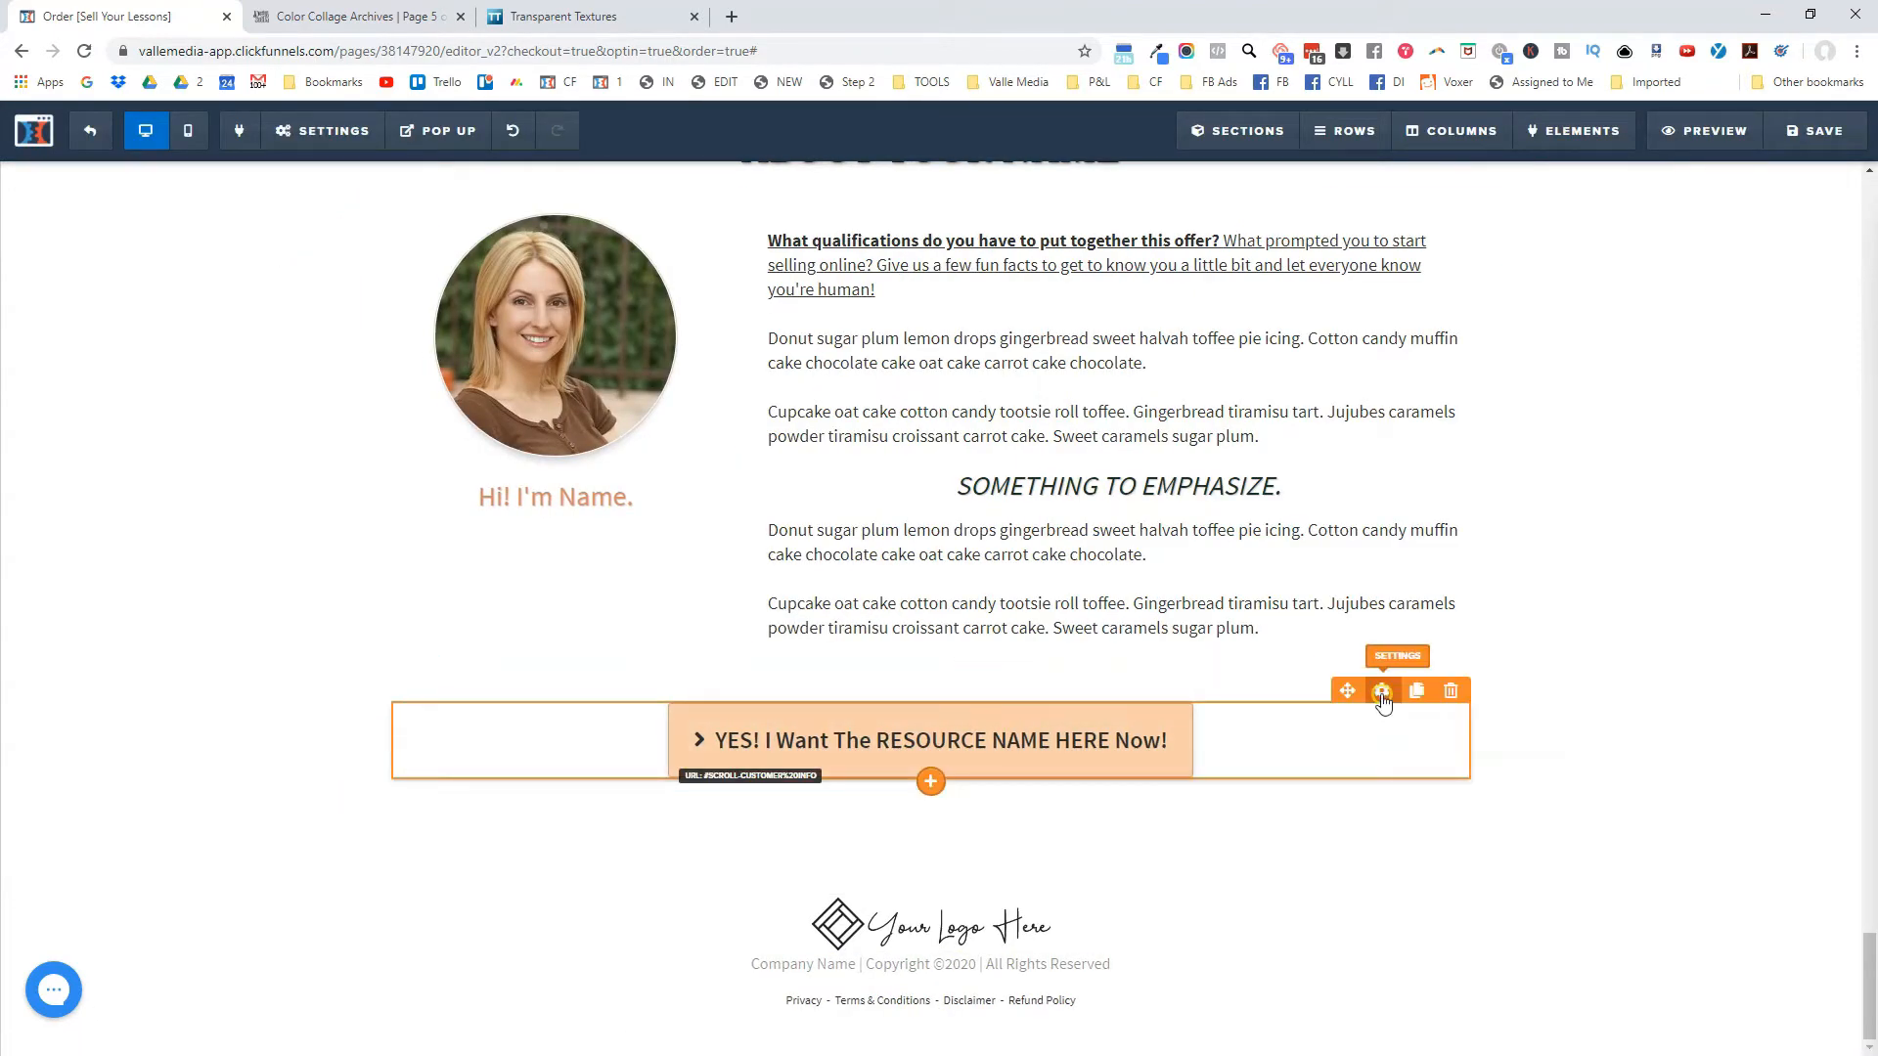
Set the background of the order button below the About section to orange #DE8864 and its text color to white.
{"action": "left_click", "coordinate": [1399, 747]}
{"action": "left_click", "coordinate": [1758, 882]}
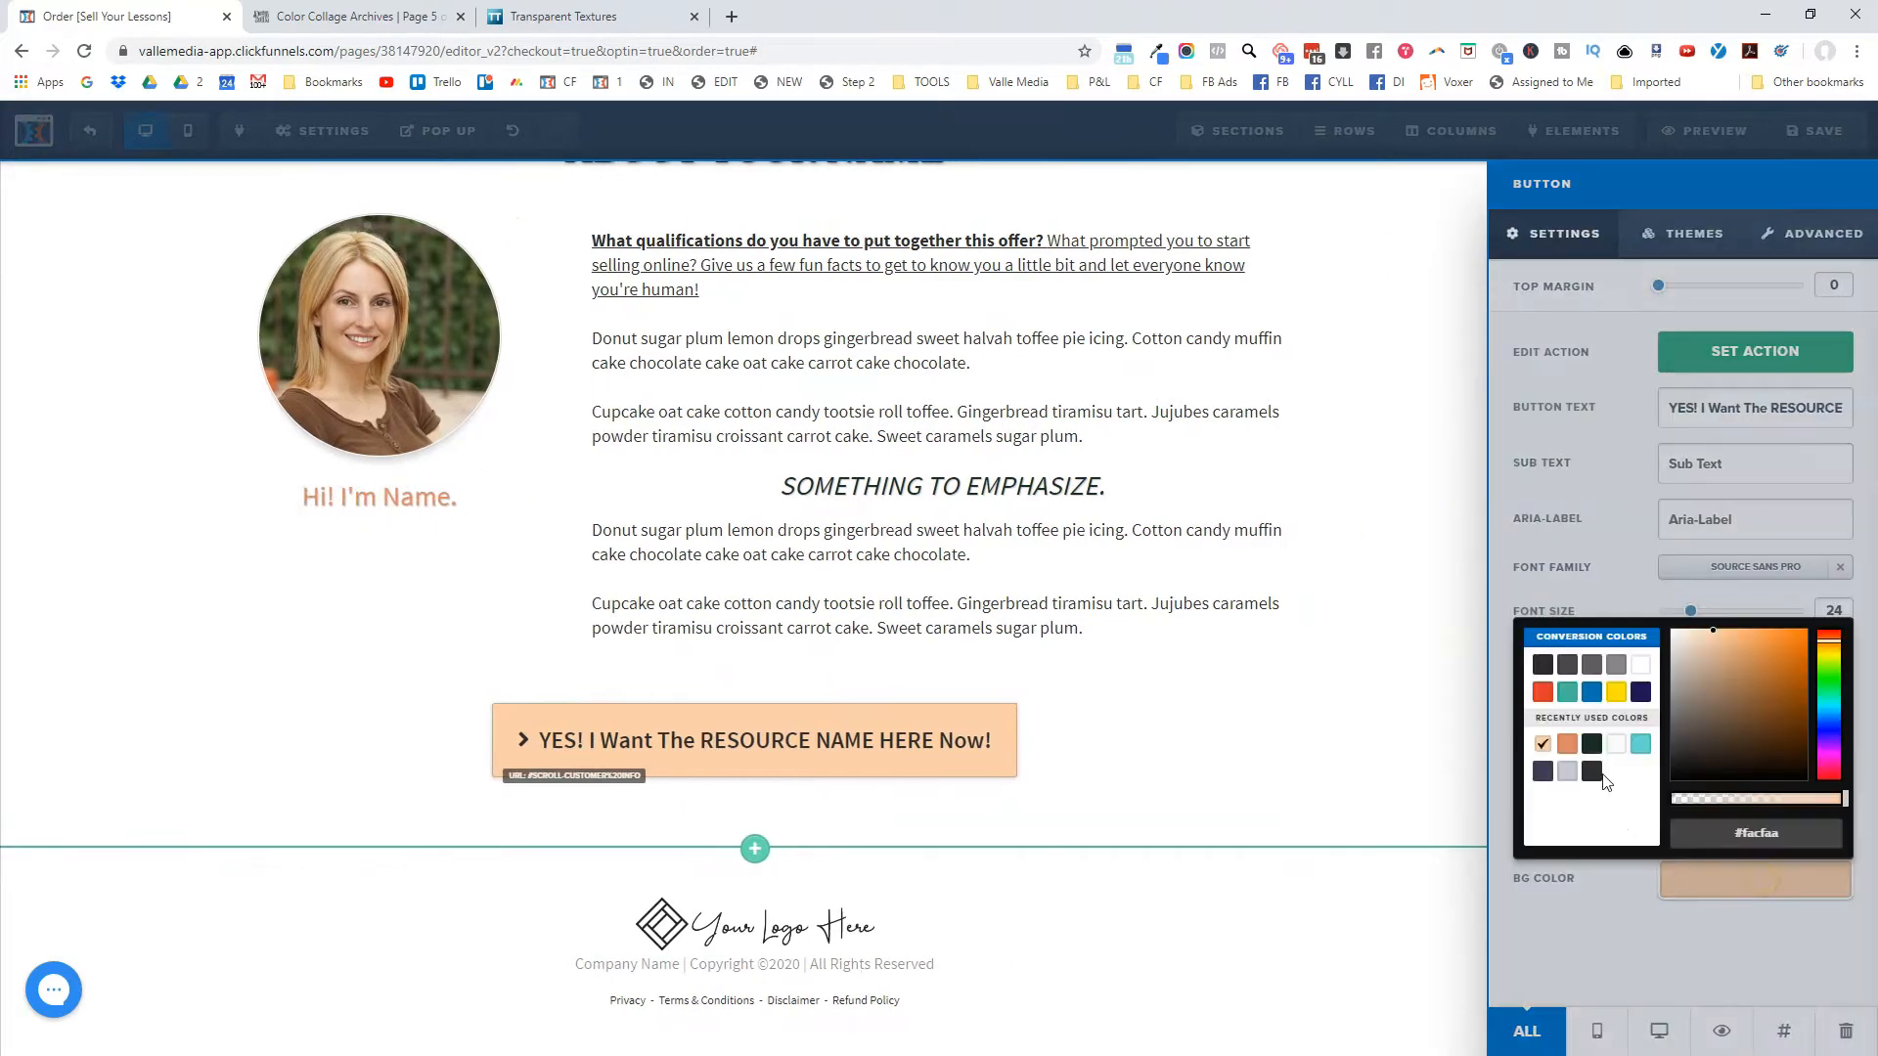
{"action": "left_click", "coordinate": [1570, 746]}
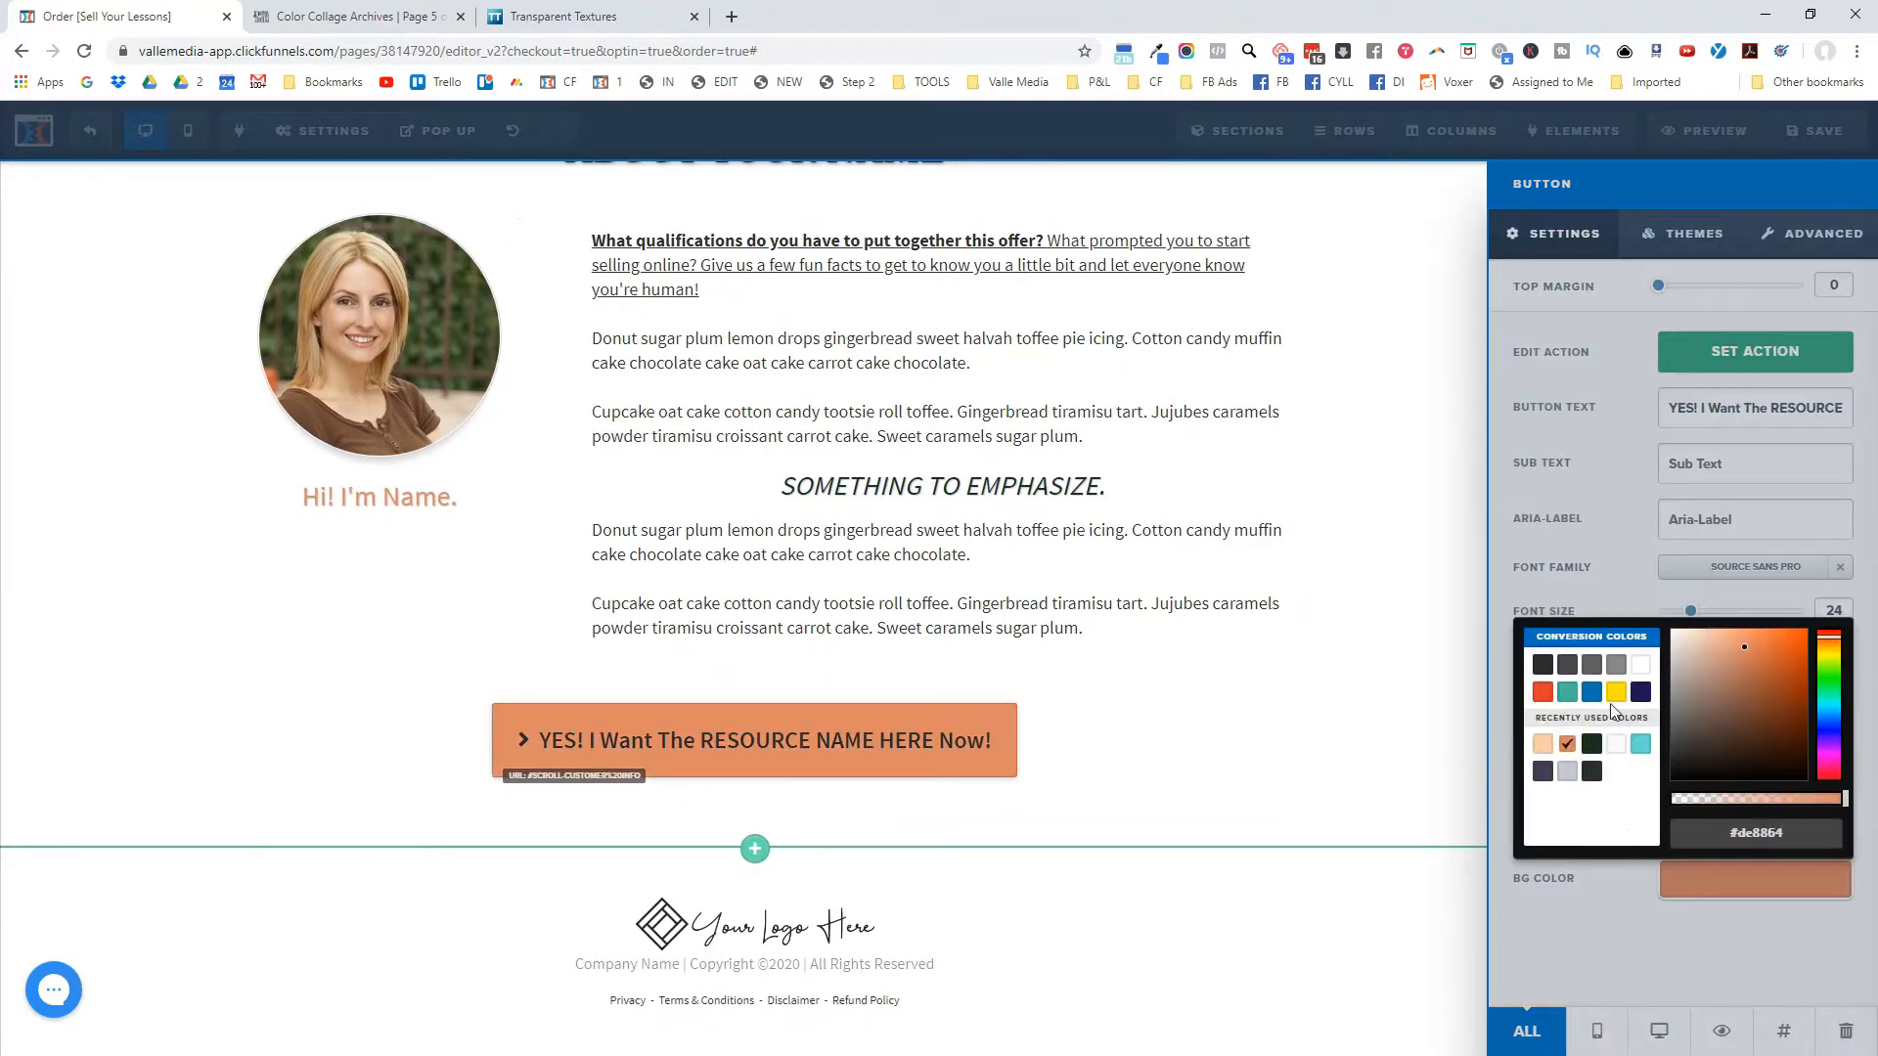
{"action": "left_click", "coordinate": [1627, 589]}
{"action": "left_click", "coordinate": [1703, 824]}
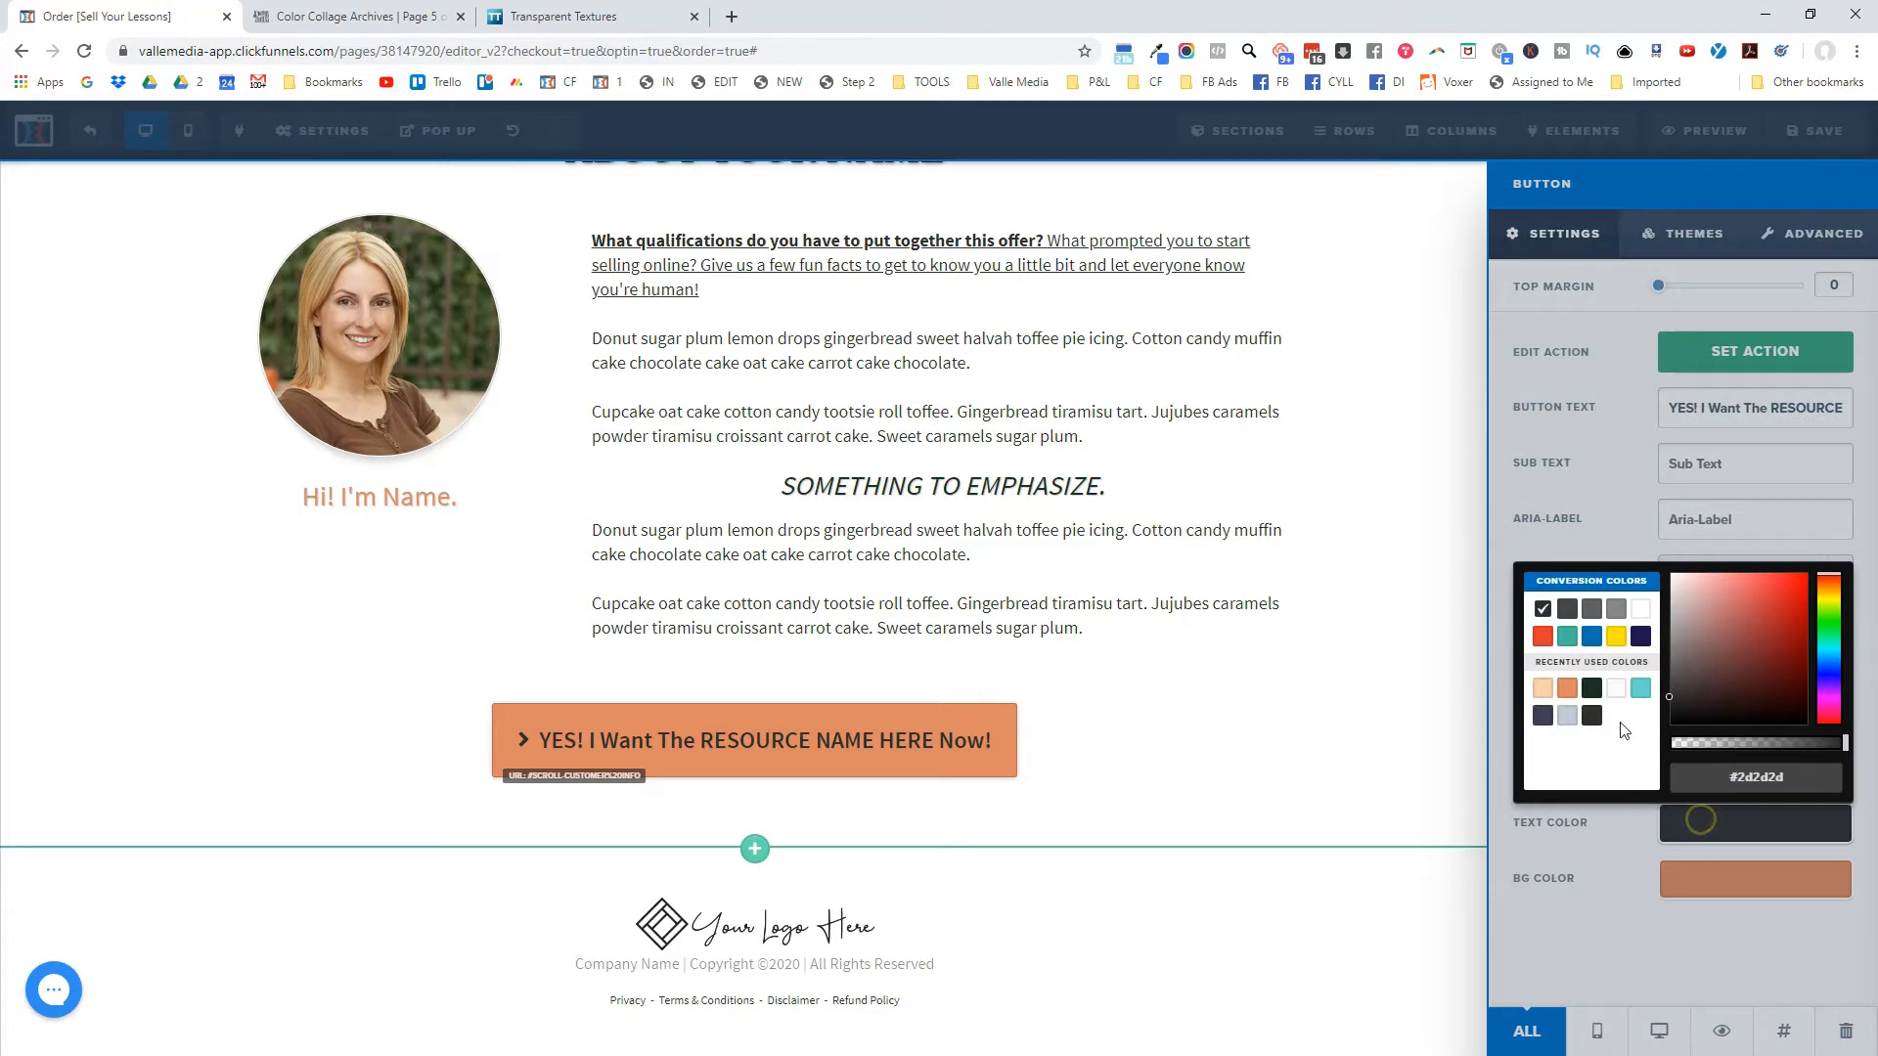
{"action": "left_click", "coordinate": [1299, 790]}
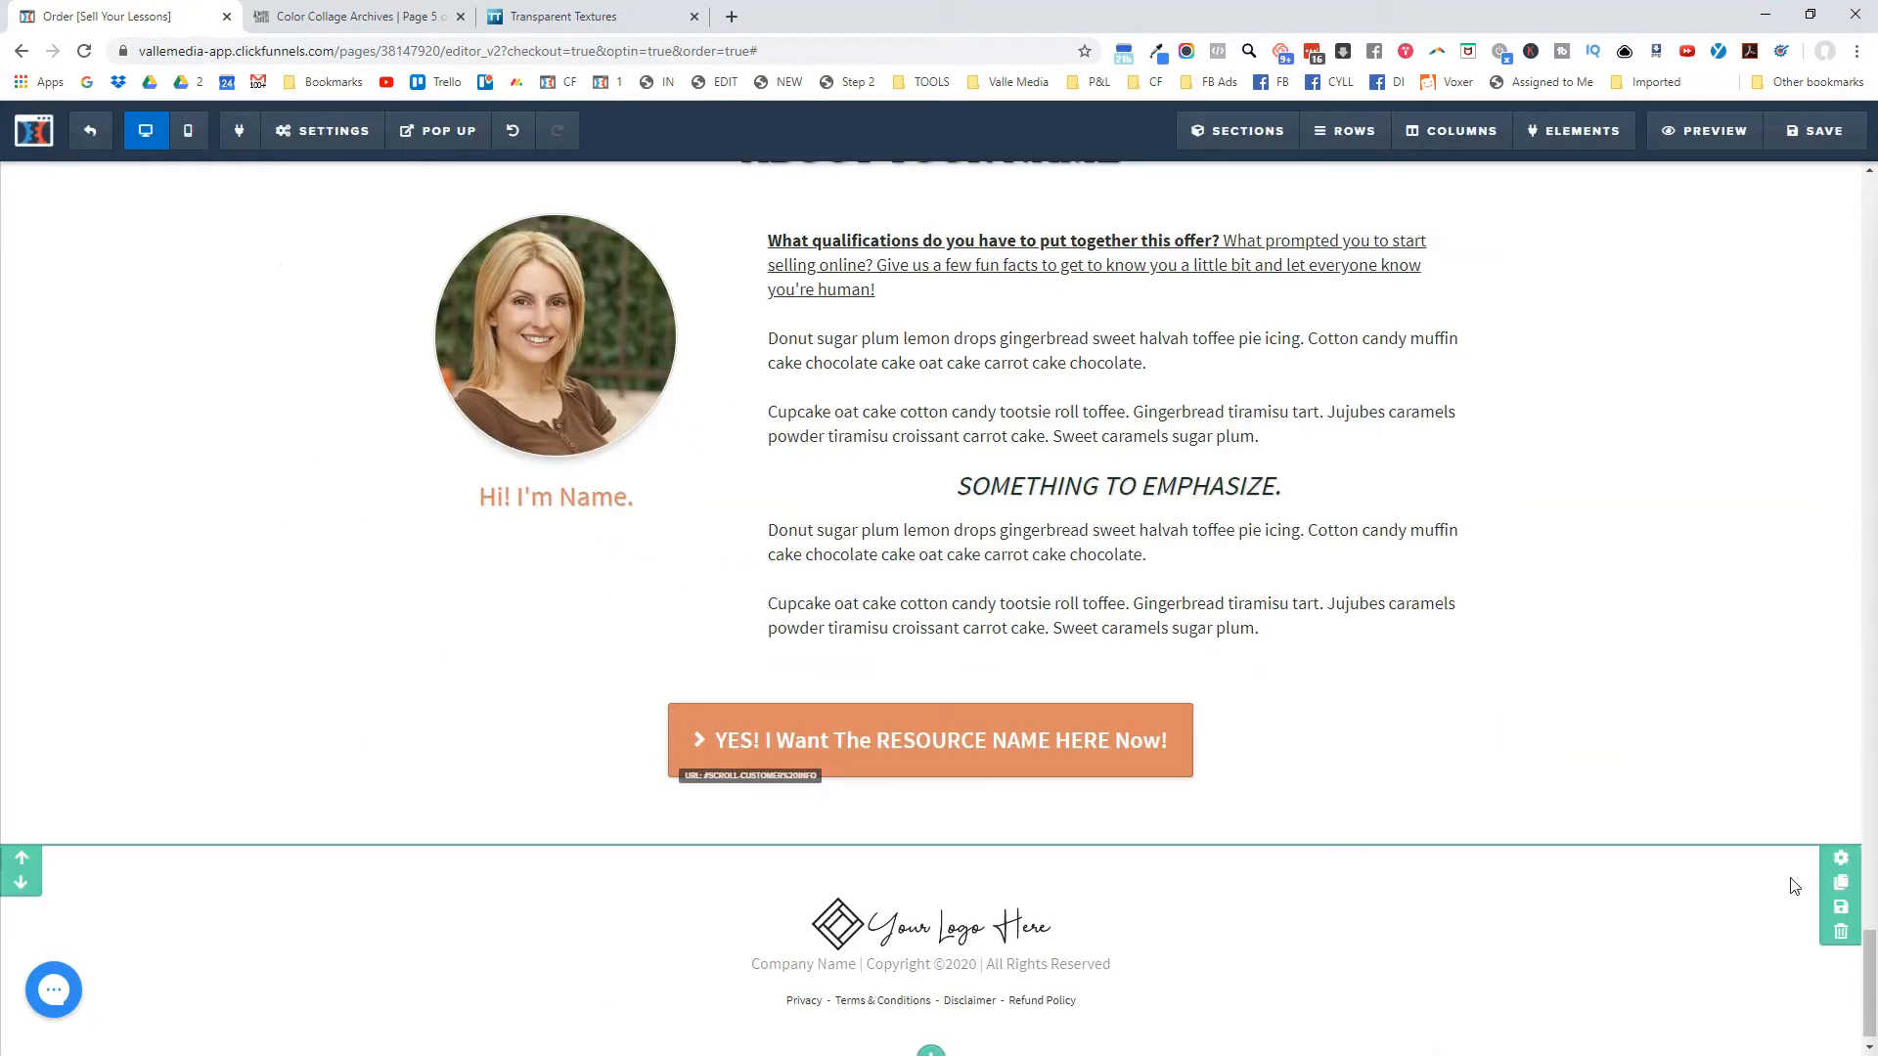
Compare peach #FACFAA with orange #DE8864 on the button below the testimonials, and apply #DE8864 as its background color.
{"action": "scroll", "coordinate": [1711, 650], "scroll_direction": "up", "scroll_amount": 8}
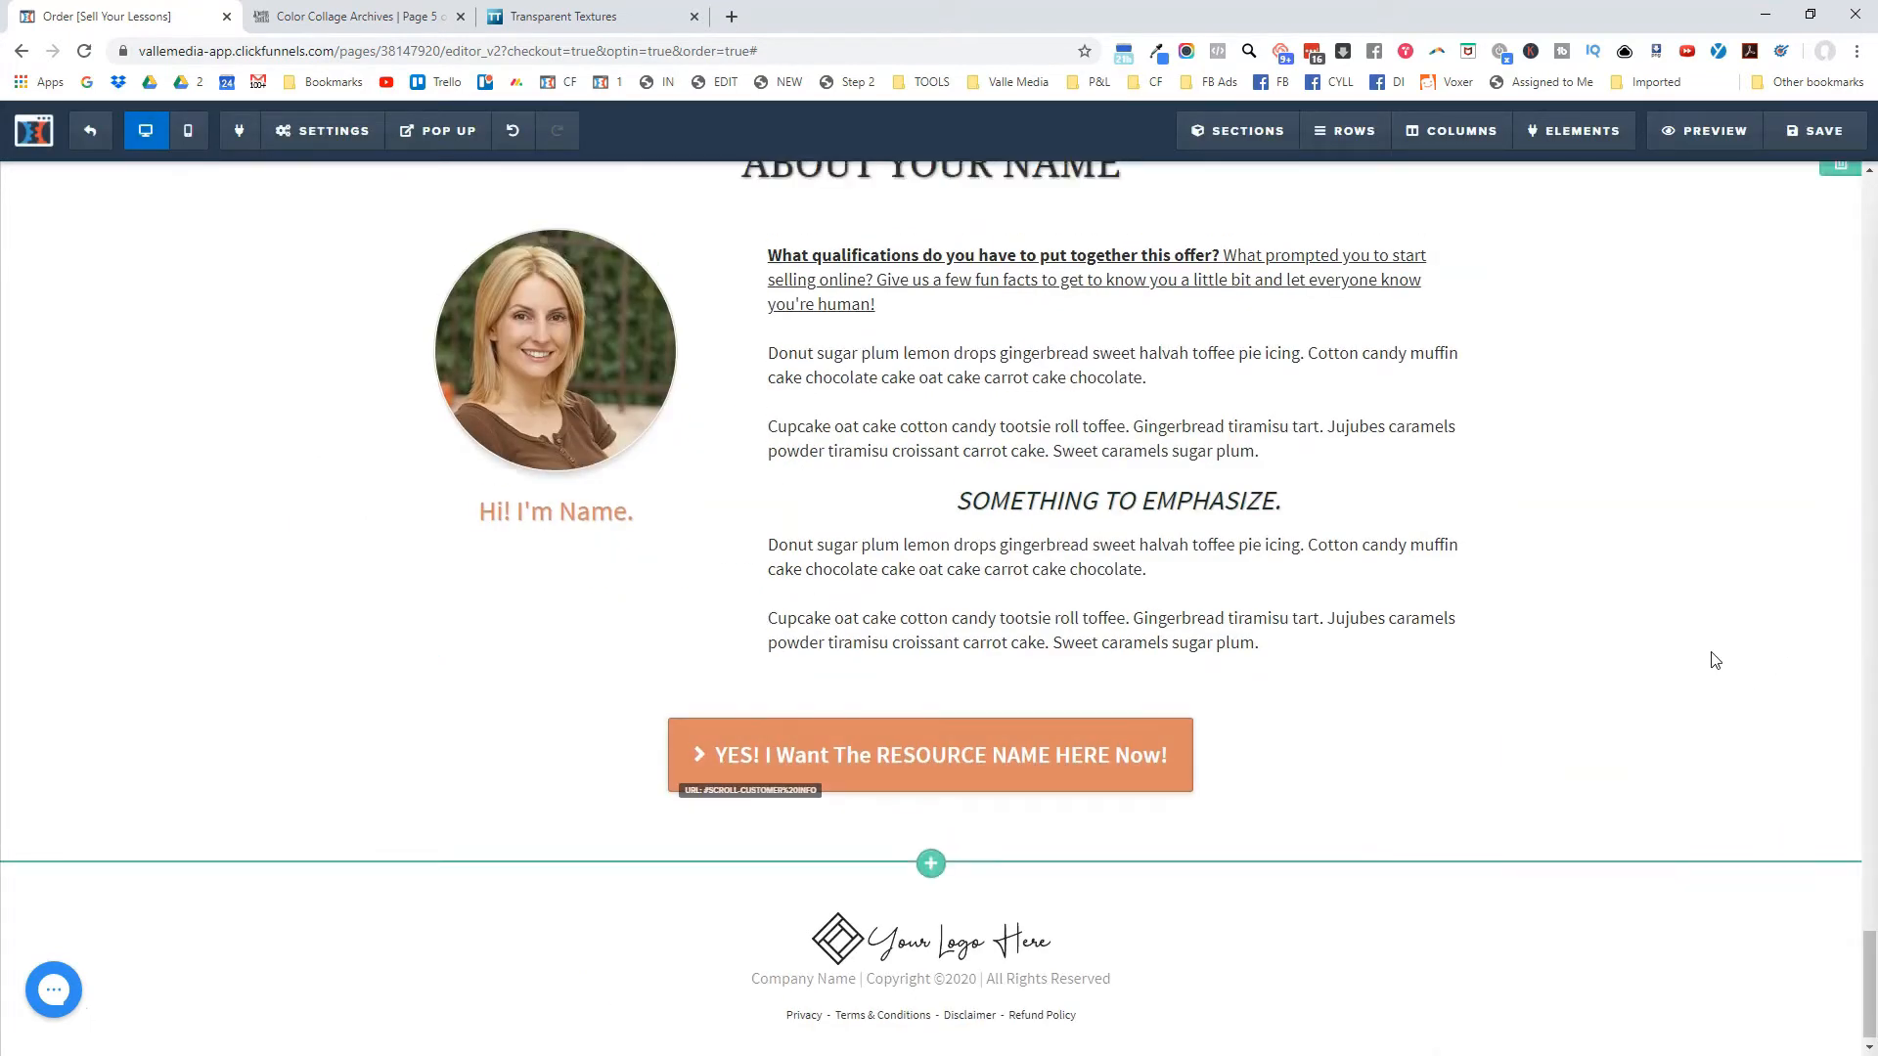
{"action": "scroll", "coordinate": [936, 750], "scroll_direction": "up", "scroll_amount": 2}
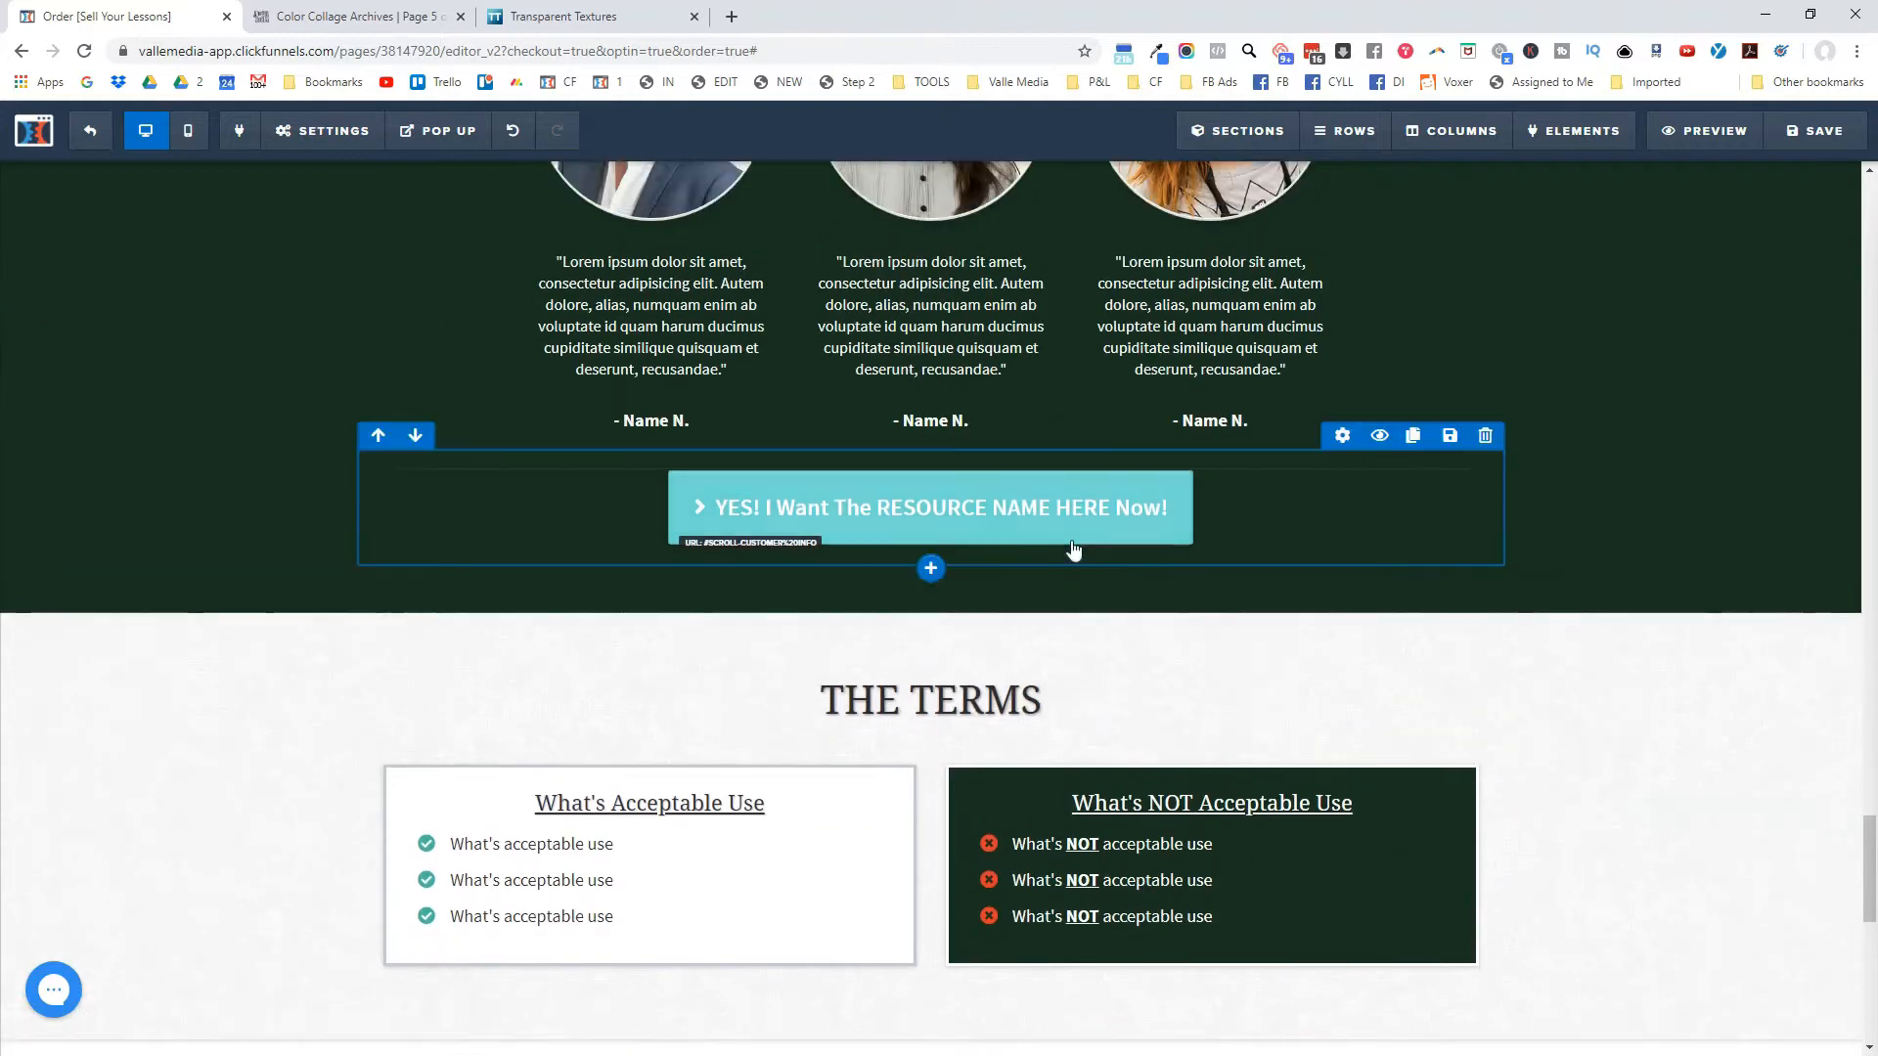
{"action": "left_click", "coordinate": [1399, 533]}
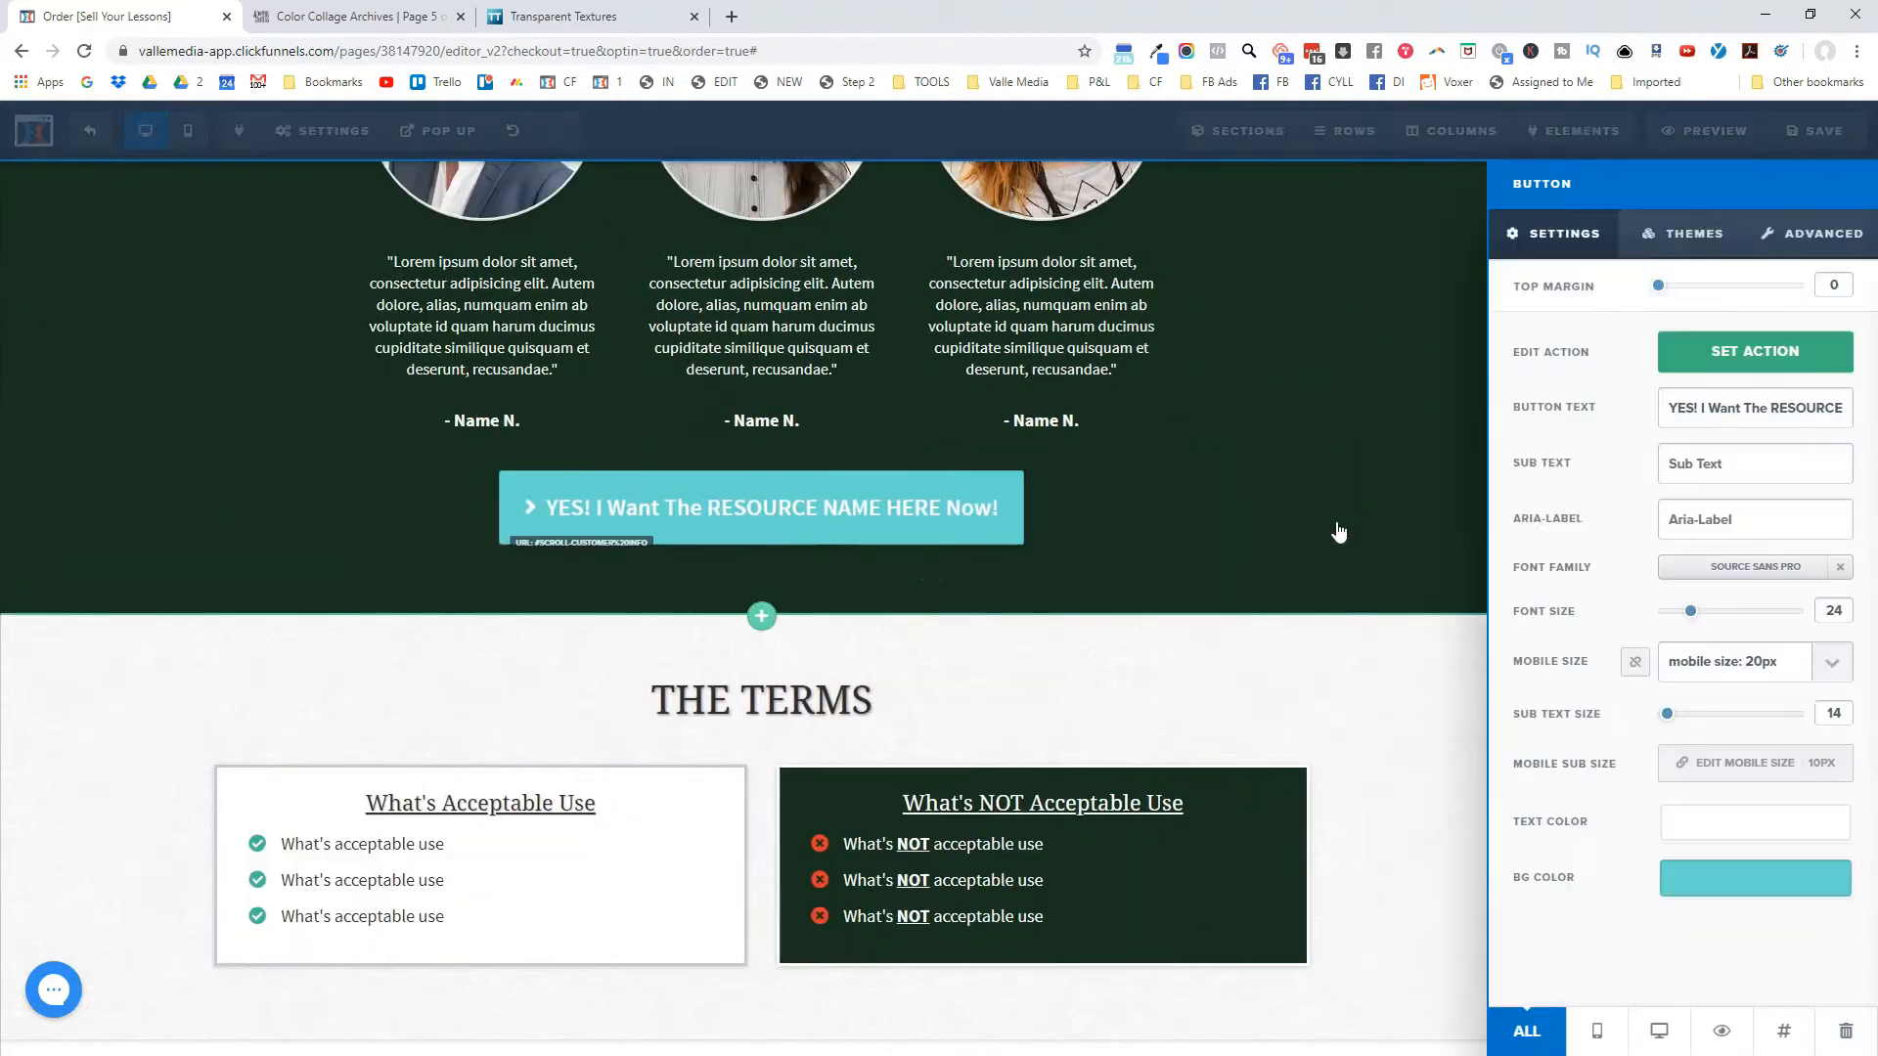
{"action": "left_click", "coordinate": [1679, 877]}
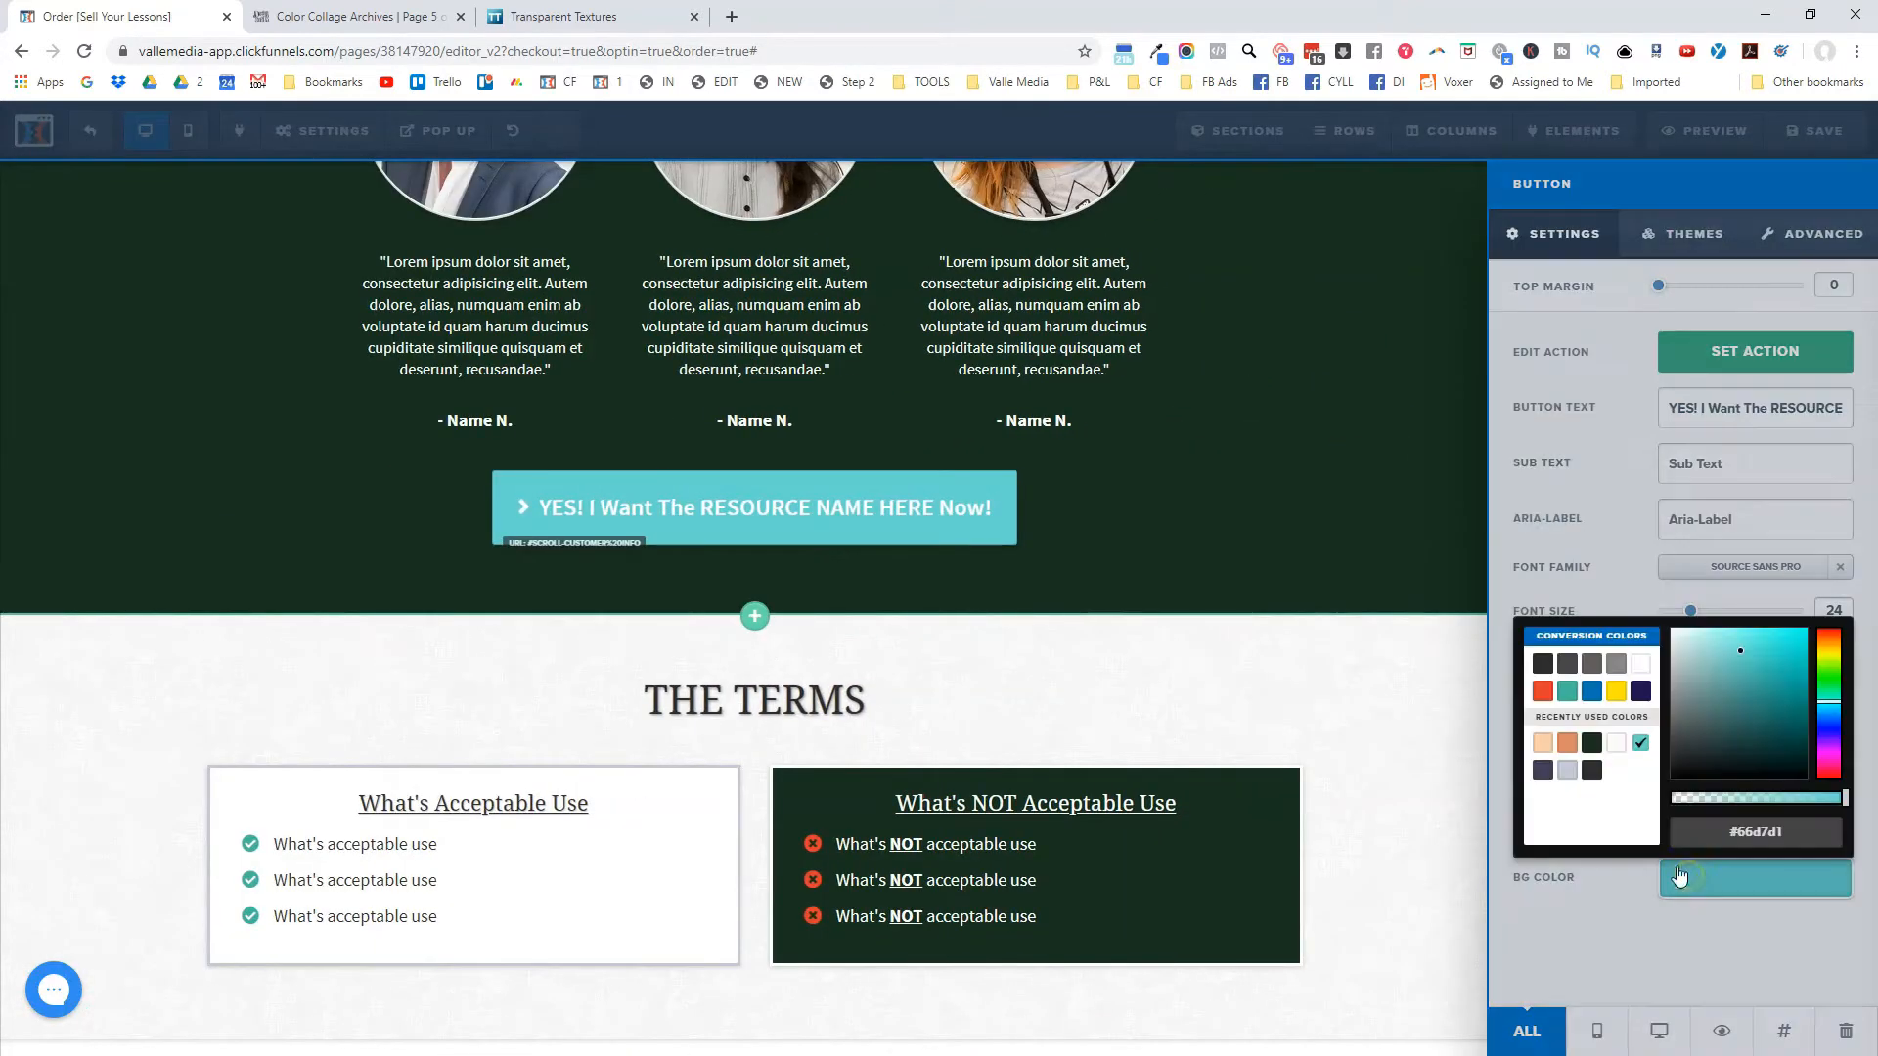
{"action": "left_click", "coordinate": [1568, 745]}
{"action": "left_click", "coordinate": [1543, 745]}
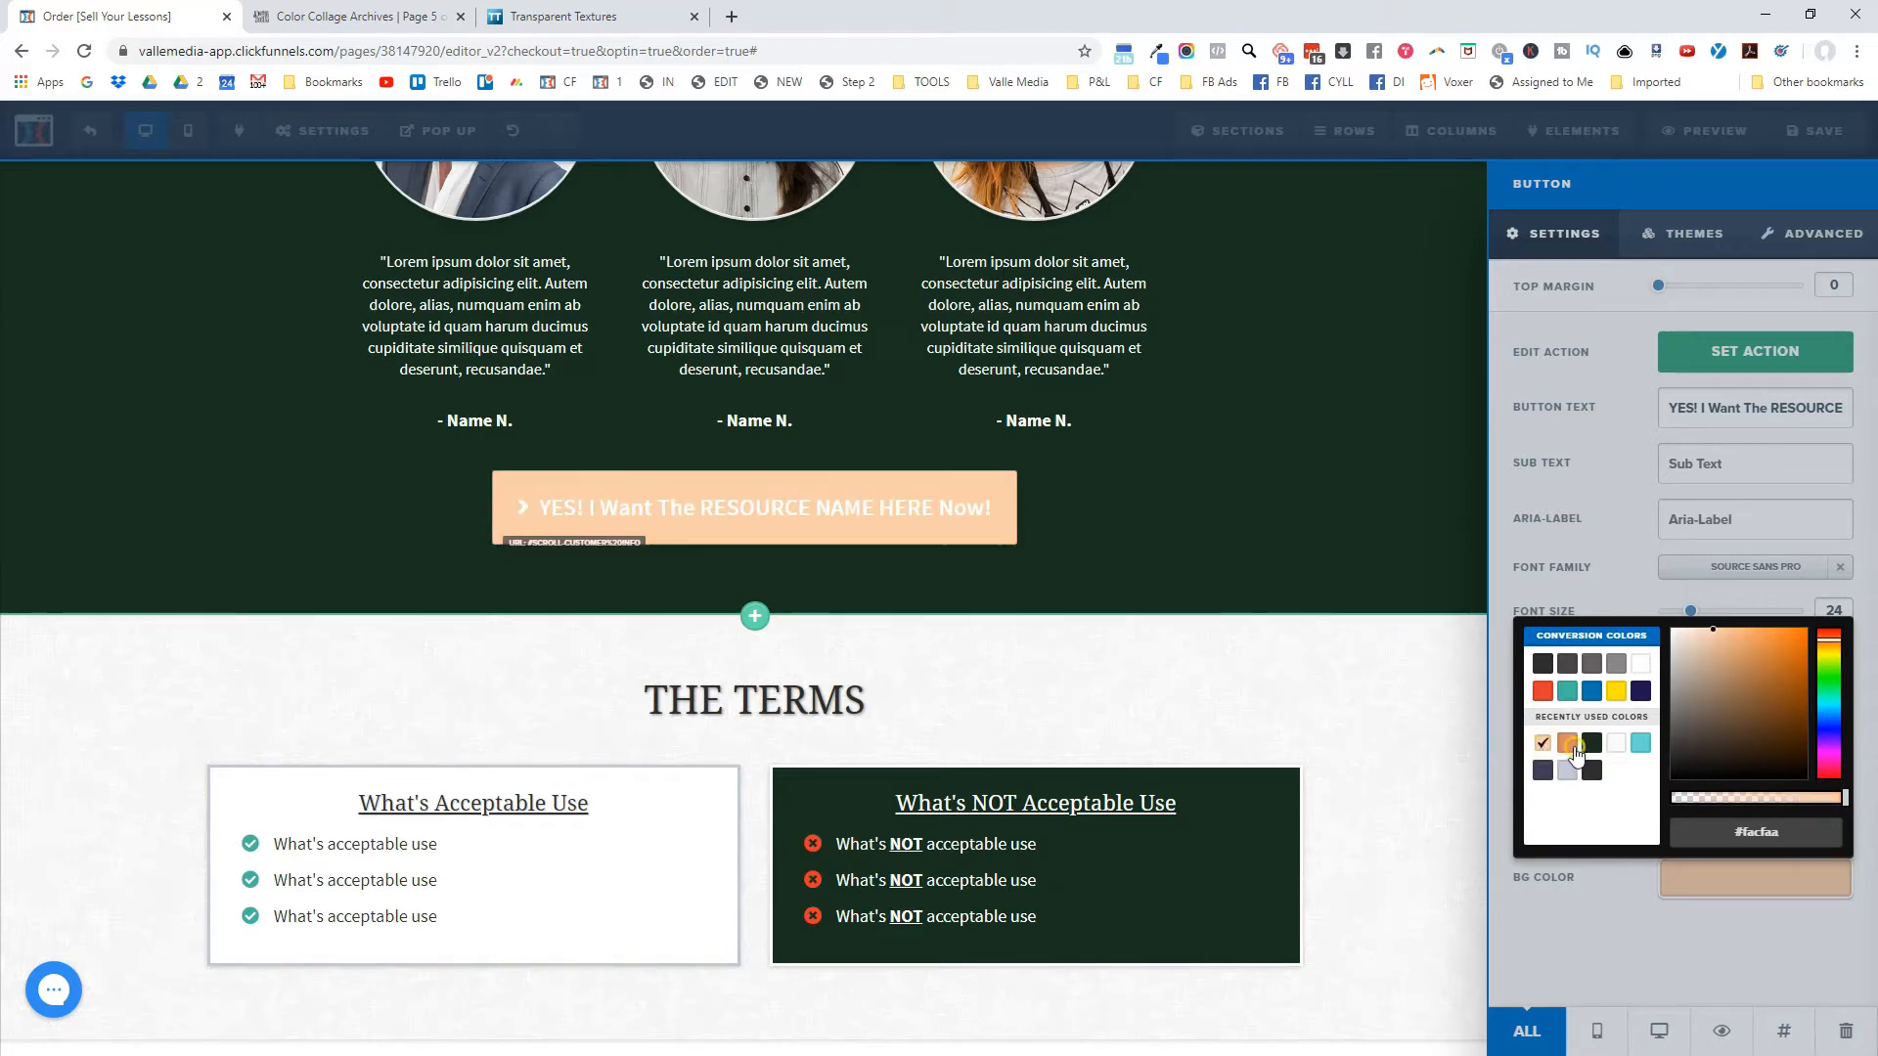
{"action": "left_click", "coordinate": [1567, 745]}
{"action": "left_click", "coordinate": [1182, 542]}
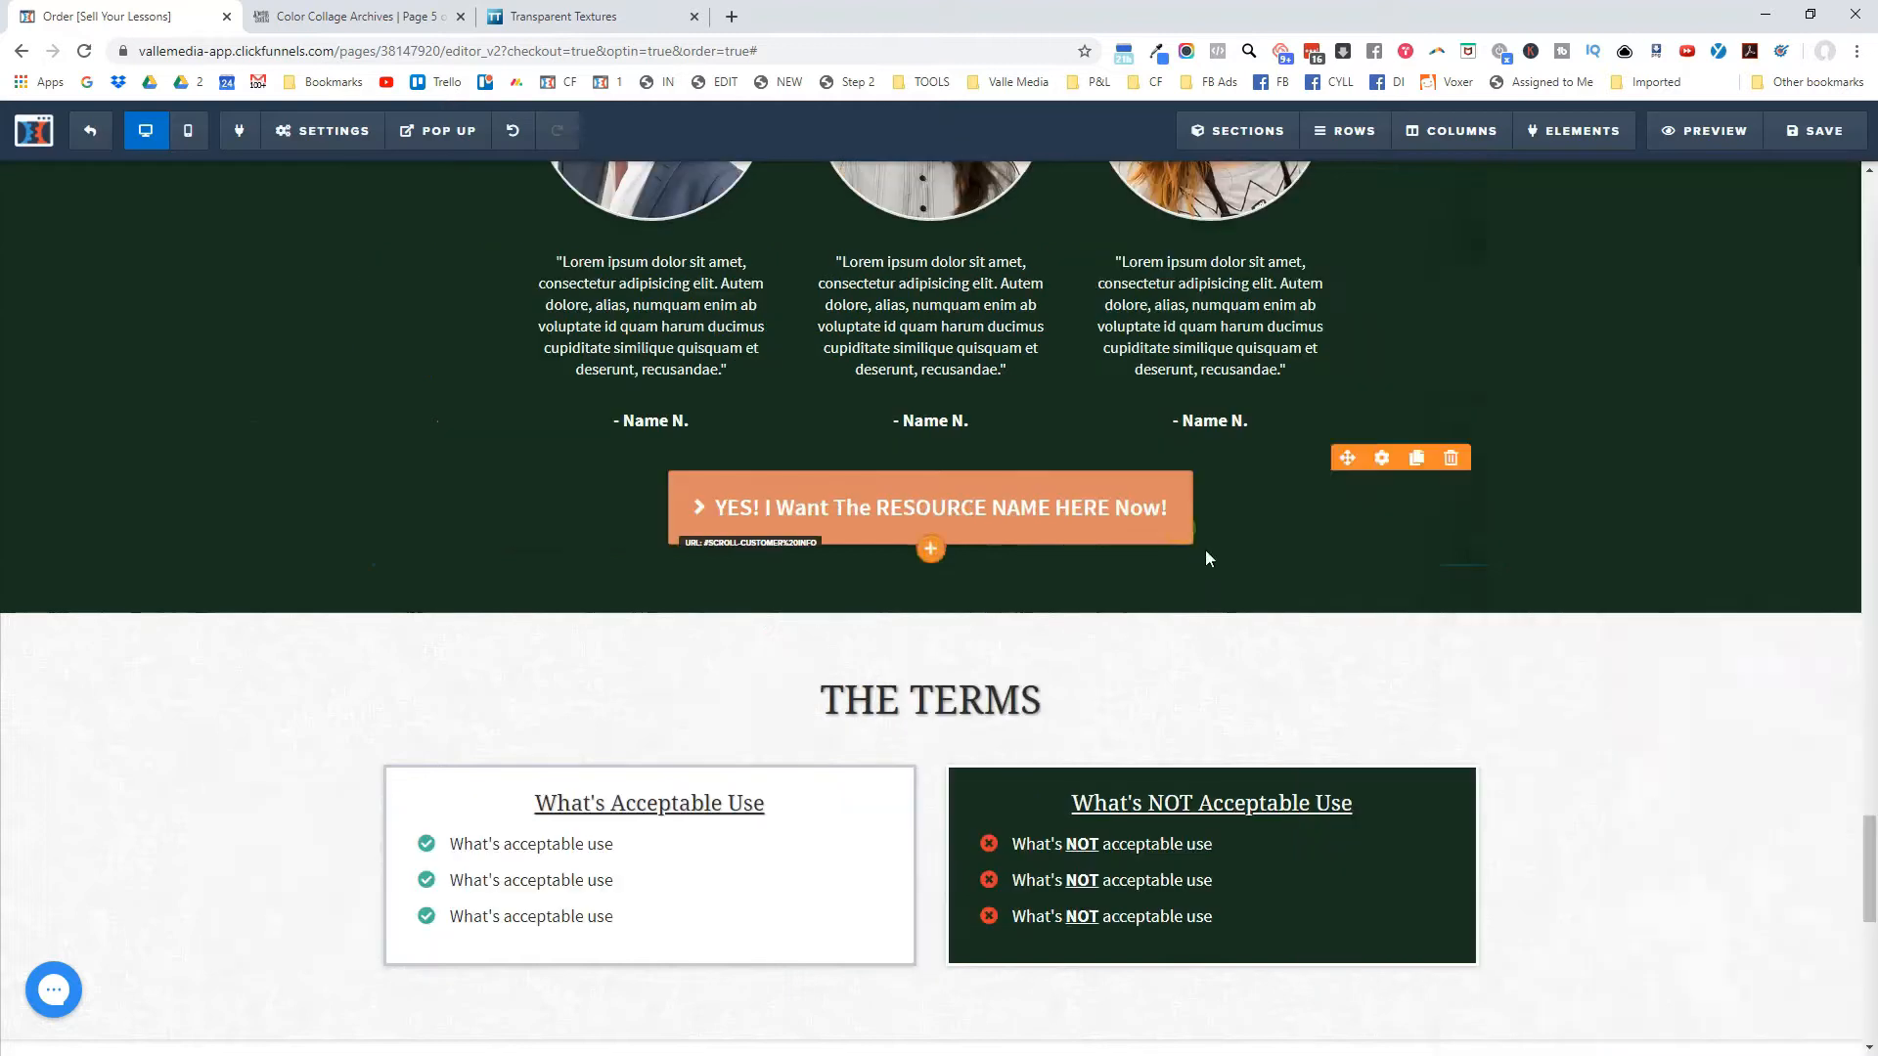
Set the background color of the order button under "Today's Price: $5.00" to #DE8864.
{"action": "scroll", "coordinate": [1506, 538], "scroll_direction": "up", "scroll_amount": 8}
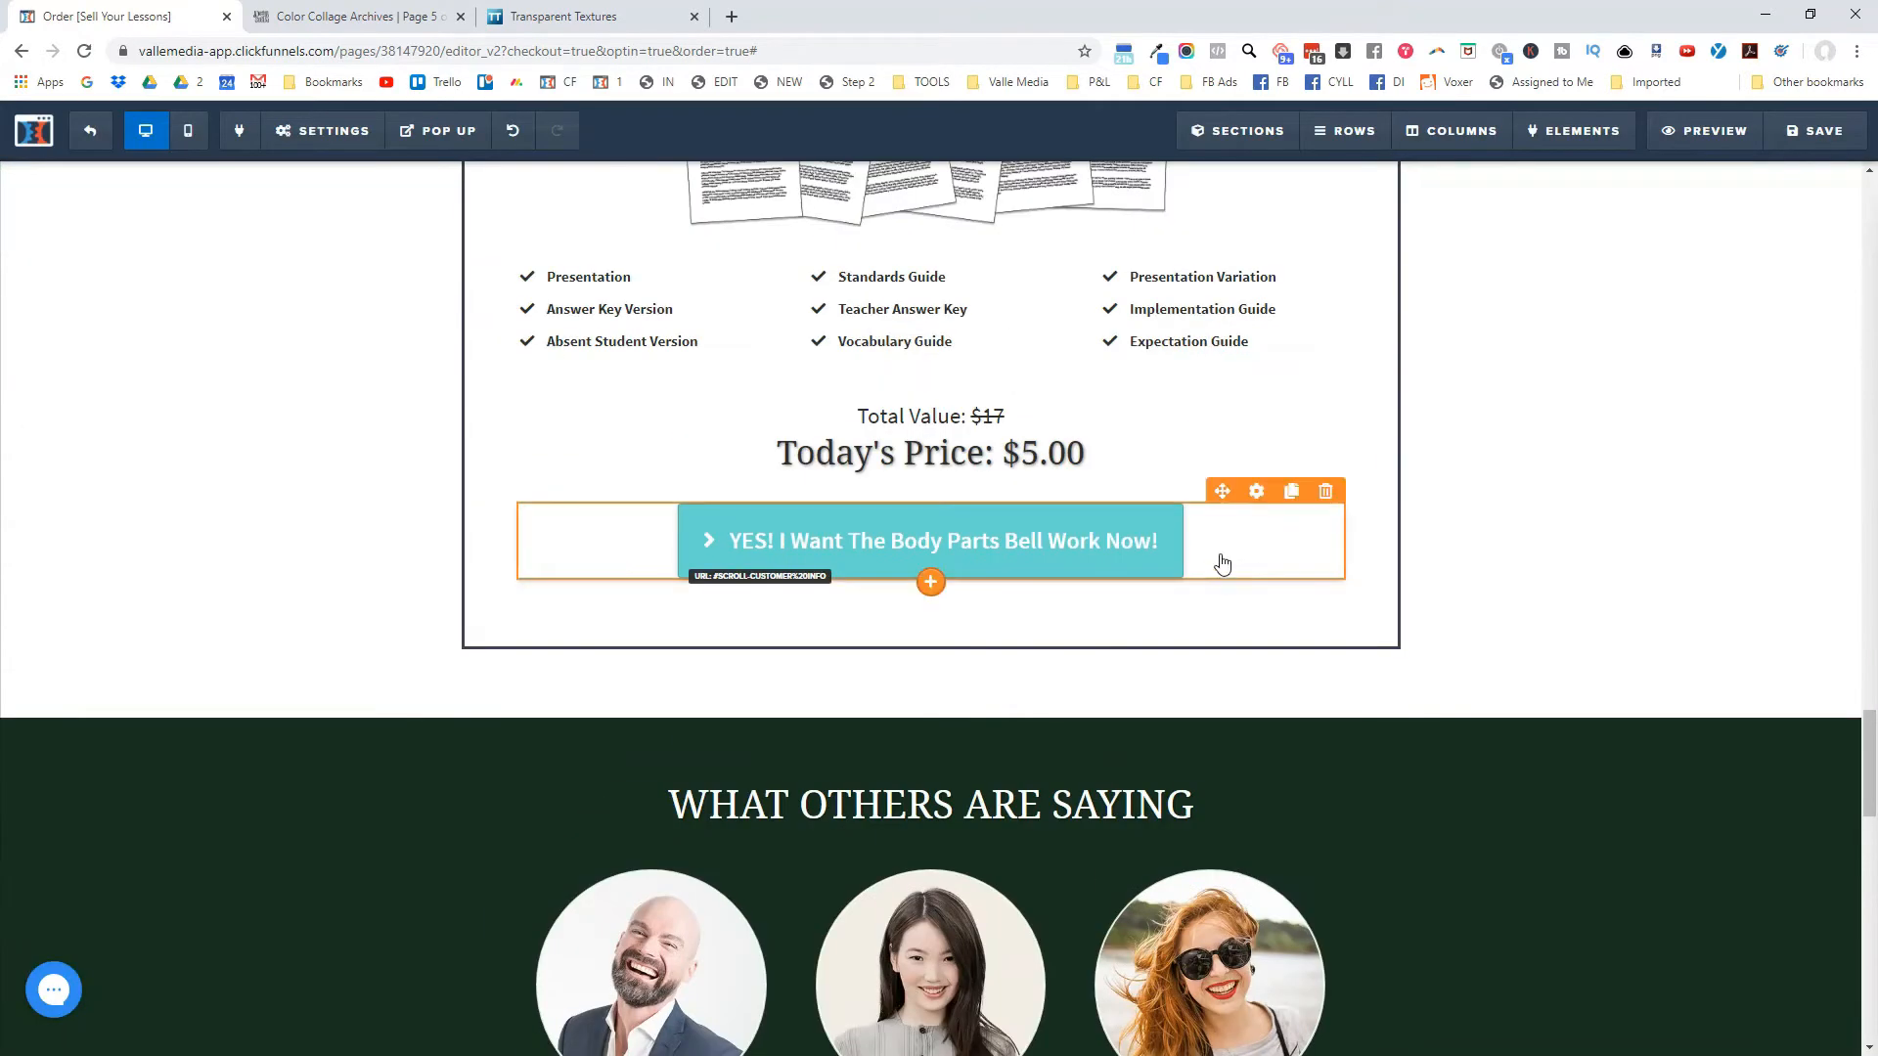
{"action": "left_click", "coordinate": [1248, 488]}
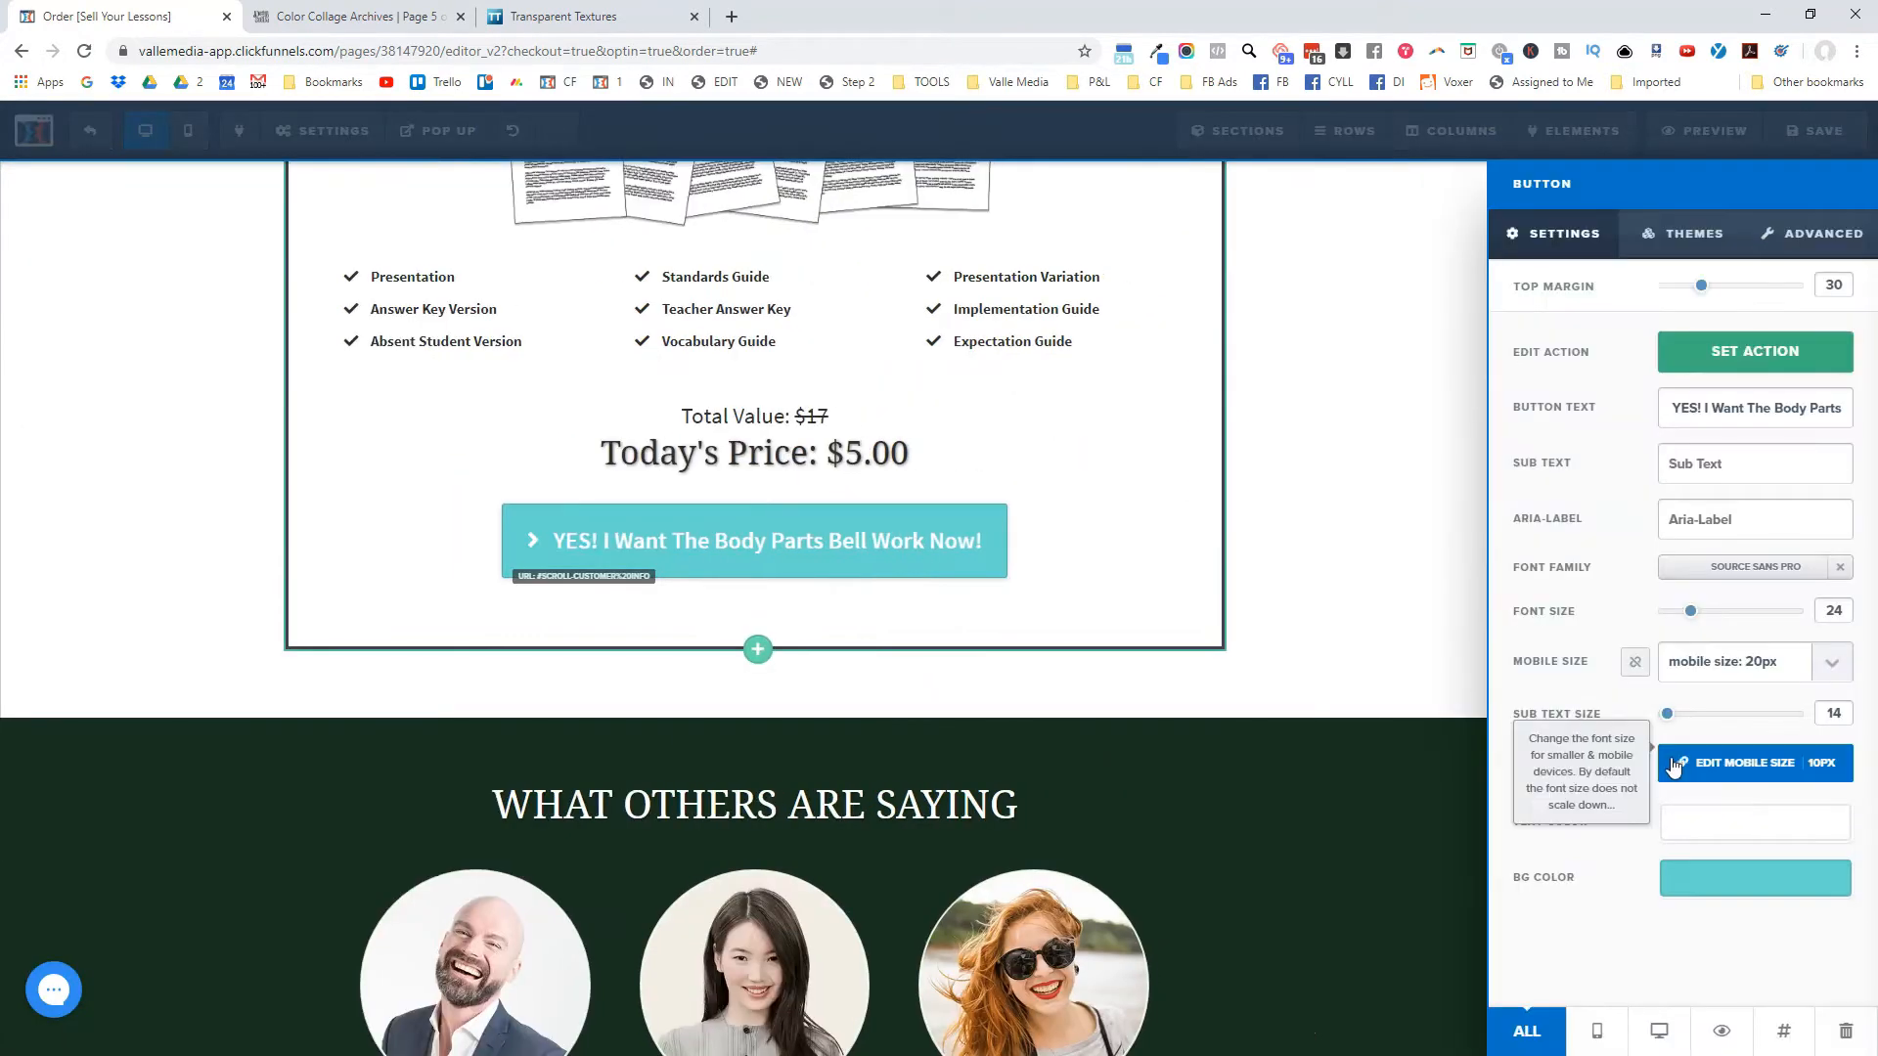
{"action": "left_click", "coordinate": [1678, 883]}
{"action": "left_click", "coordinate": [1566, 744]}
{"action": "left_click", "coordinate": [1308, 578]}
Set the background color of the order button at the end of The Details section to #DE8864.
{"action": "scroll", "coordinate": [1349, 674], "scroll_direction": "up", "scroll_amount": 7}
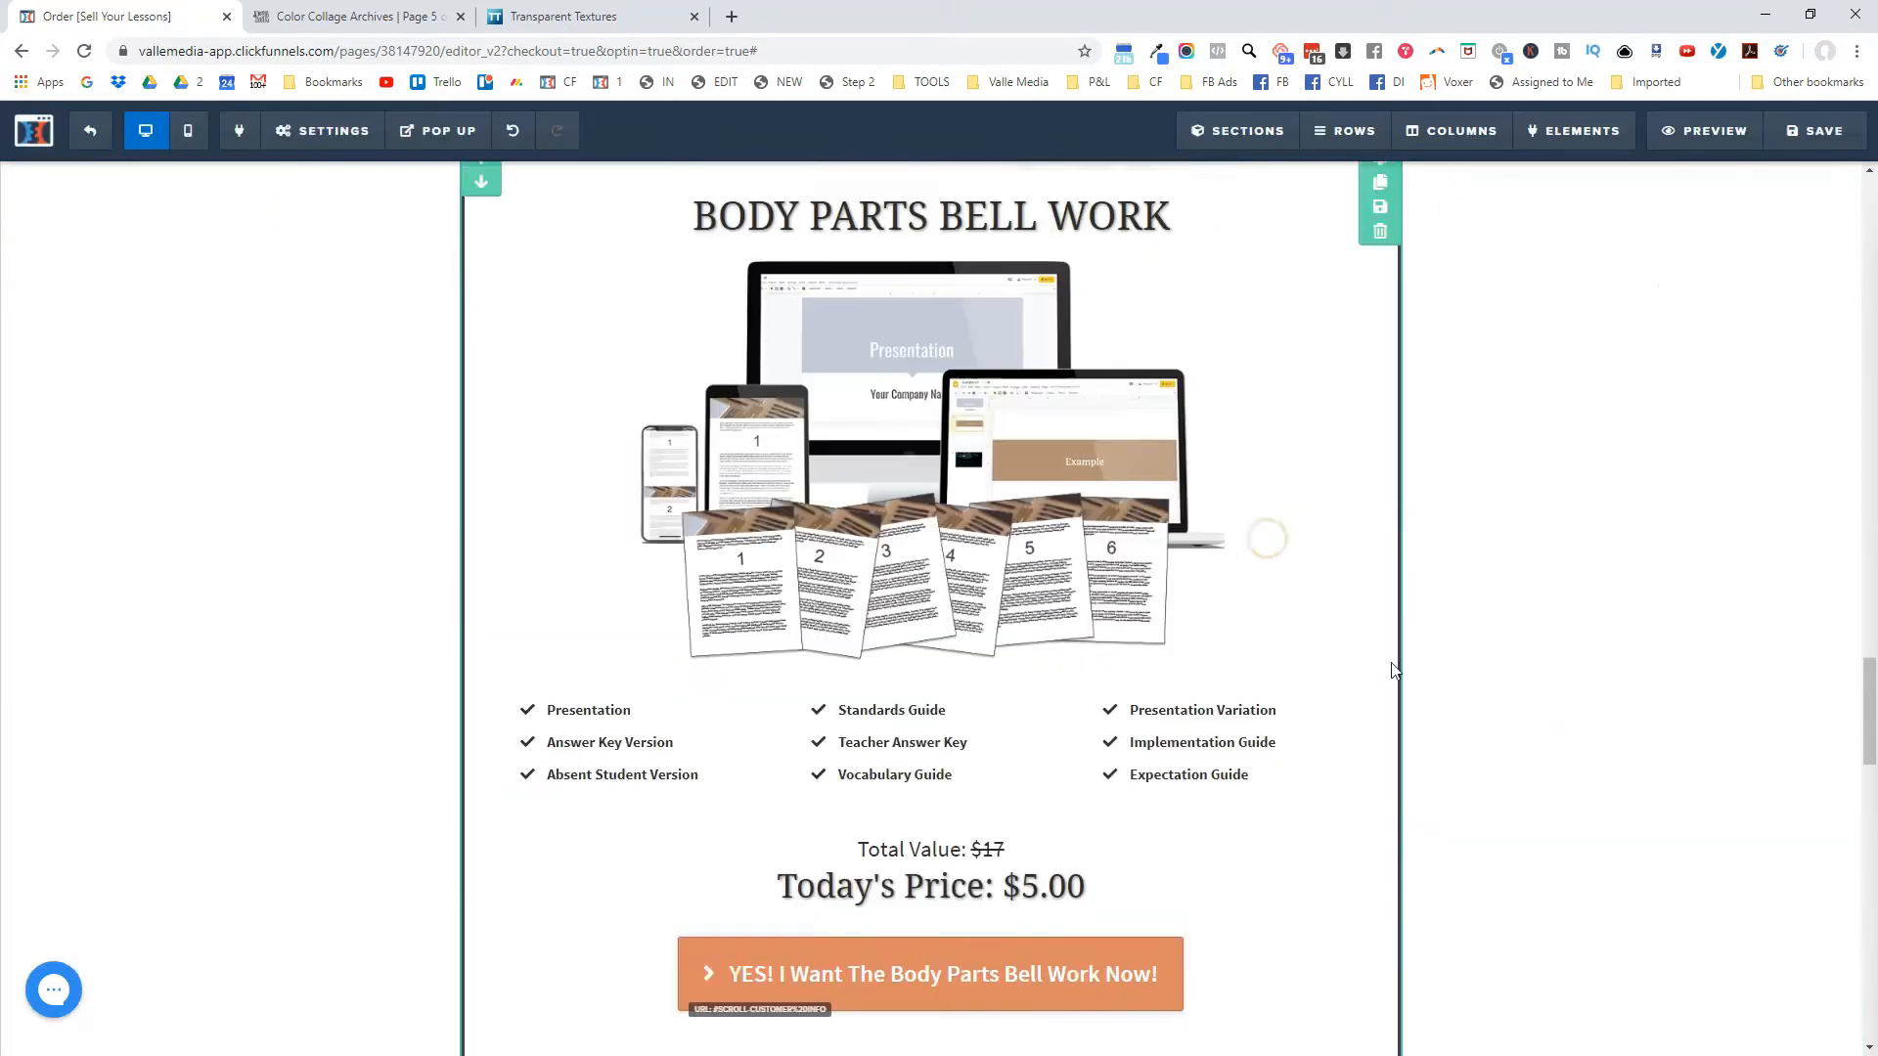
{"action": "scroll", "coordinate": [1108, 681], "scroll_direction": "up", "scroll_amount": 15}
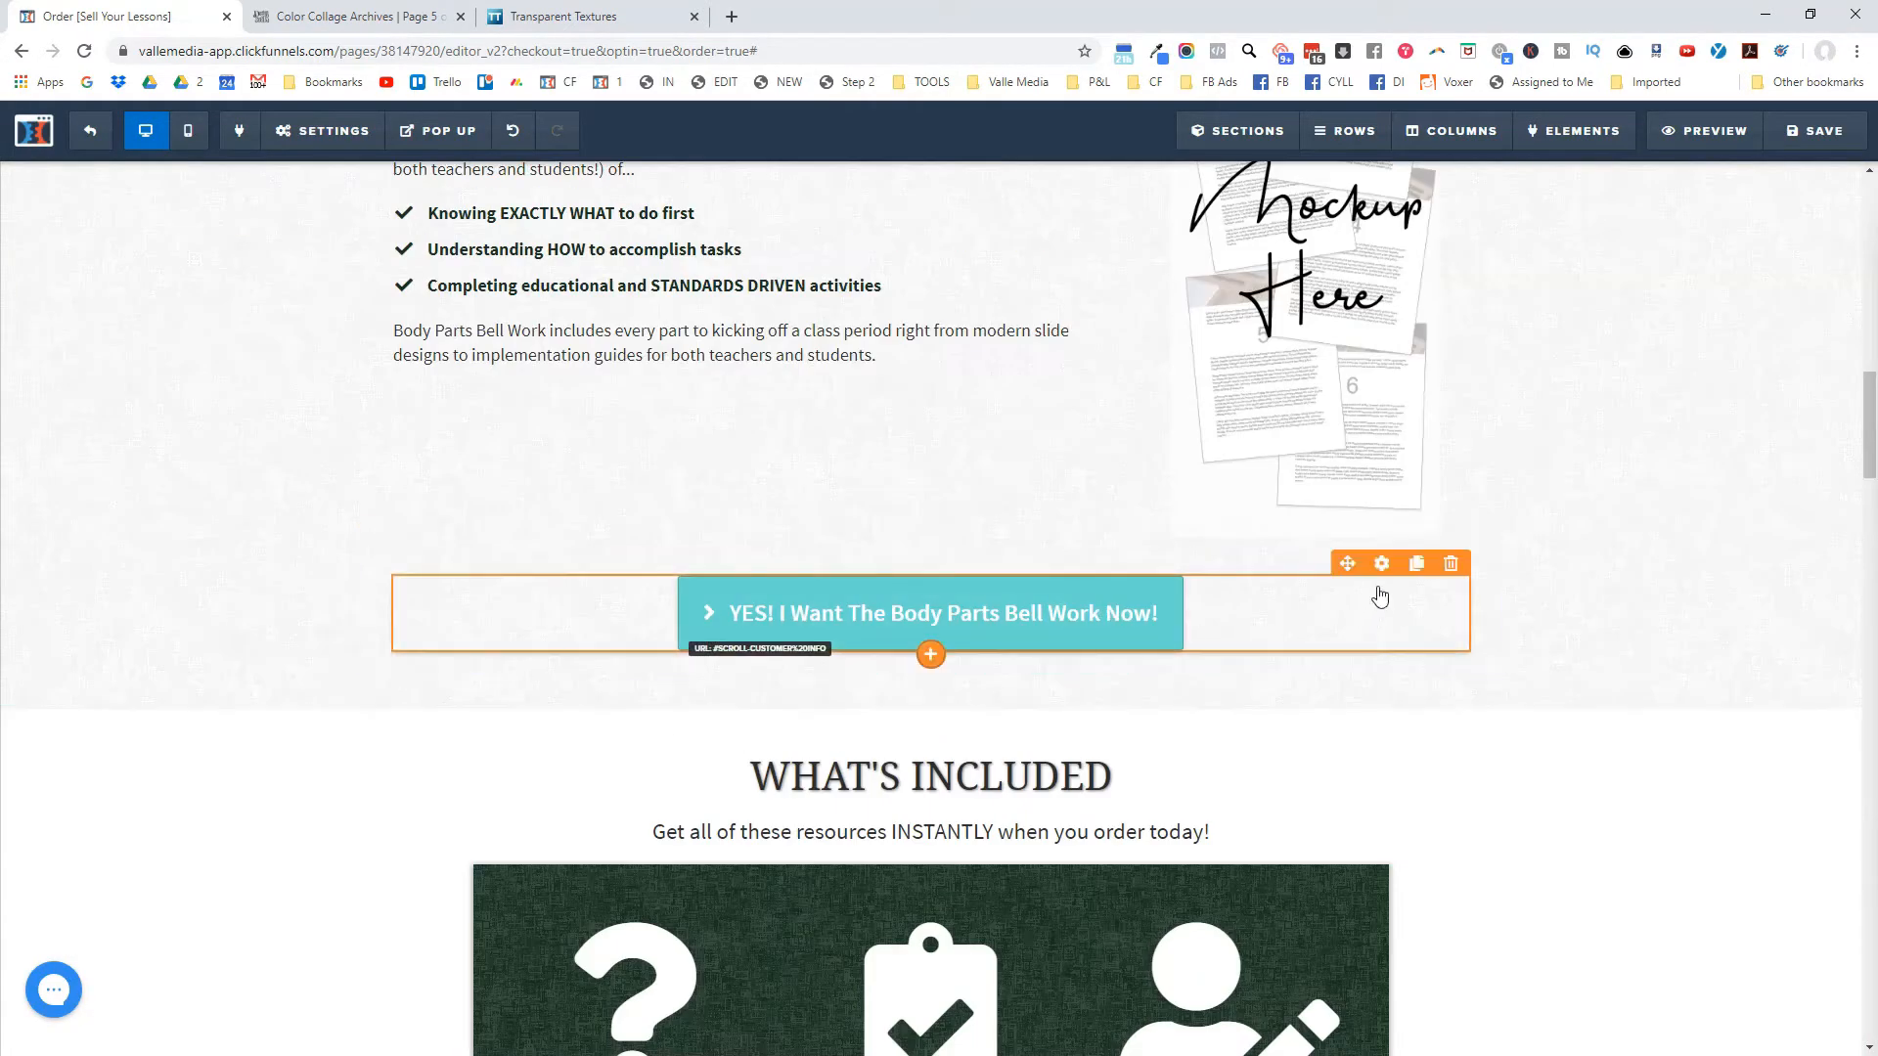
{"action": "left_click", "coordinate": [1383, 570]}
{"action": "left_click", "coordinate": [1710, 889]}
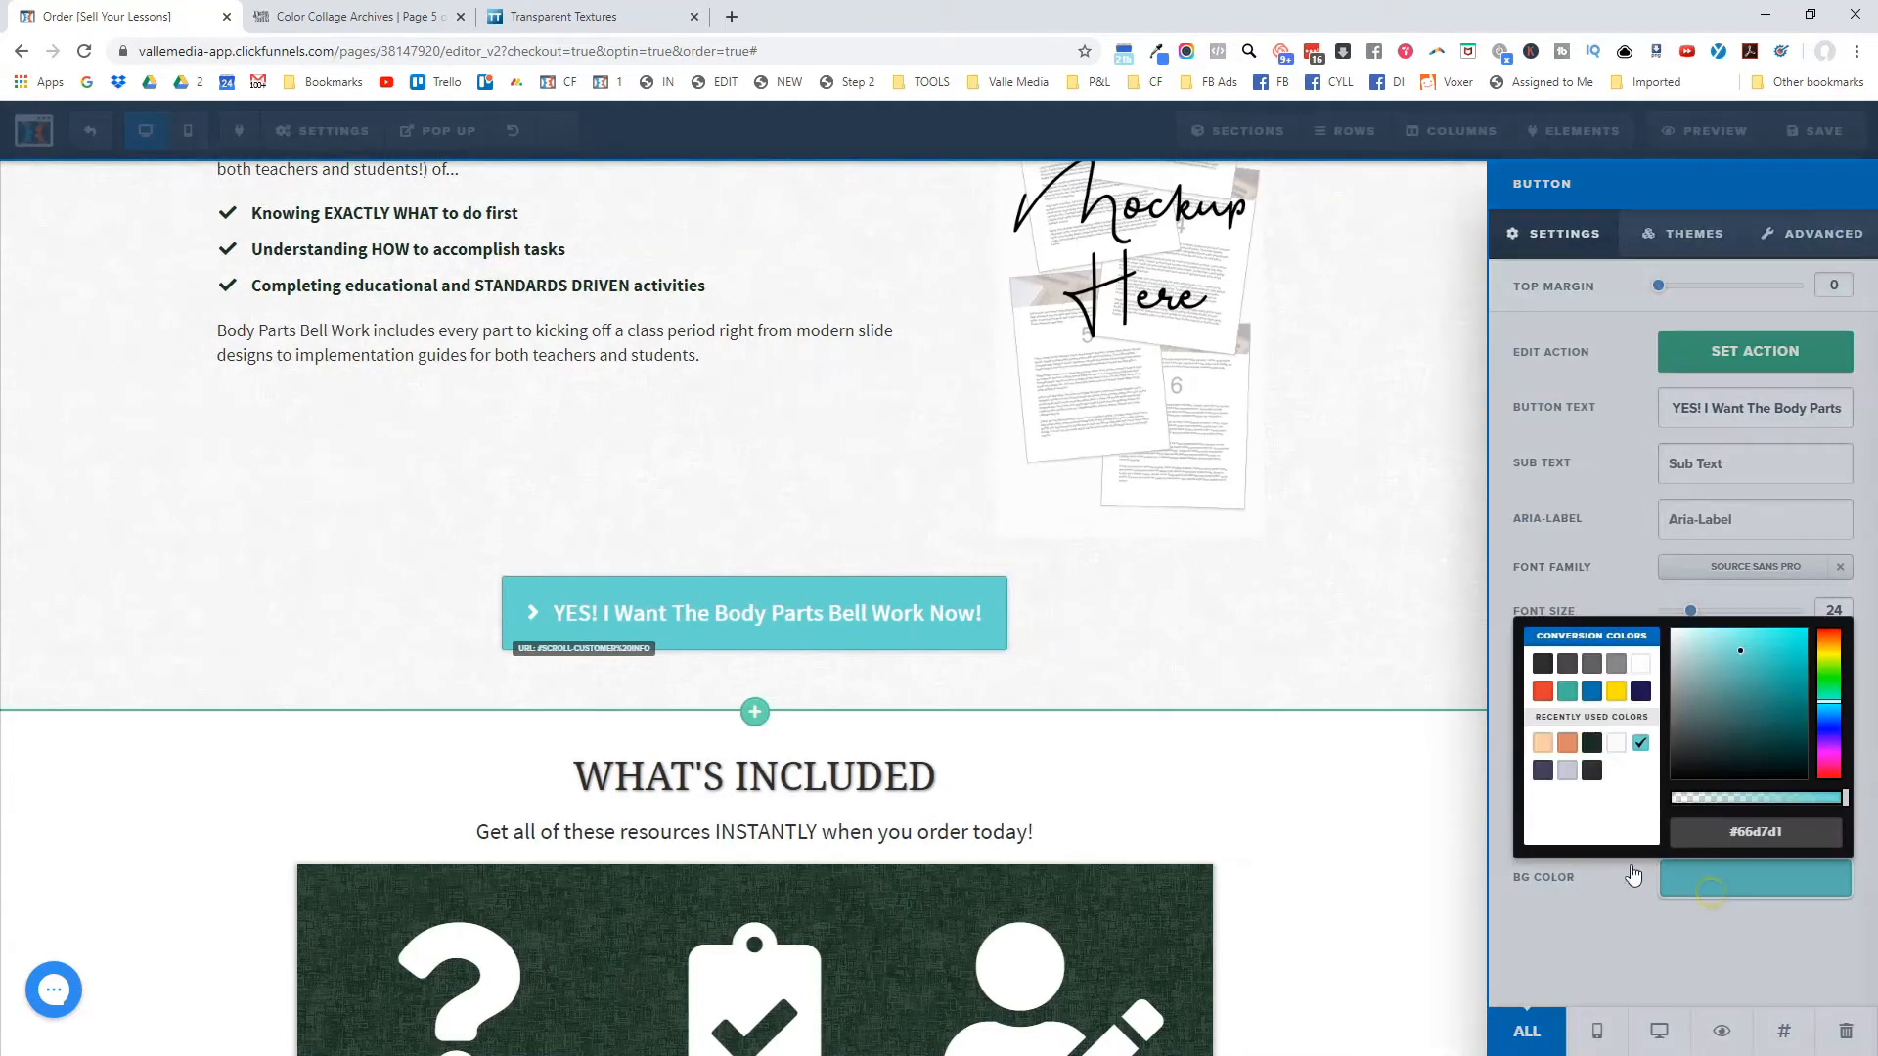
{"action": "left_click", "coordinate": [1566, 743]}
{"action": "left_click", "coordinate": [1379, 721]}
Set the button color of the two-step order form's "Go To Step #2" button to #DE8864.
{"action": "scroll", "coordinate": [1379, 721], "scroll_direction": "up", "scroll_amount": 10}
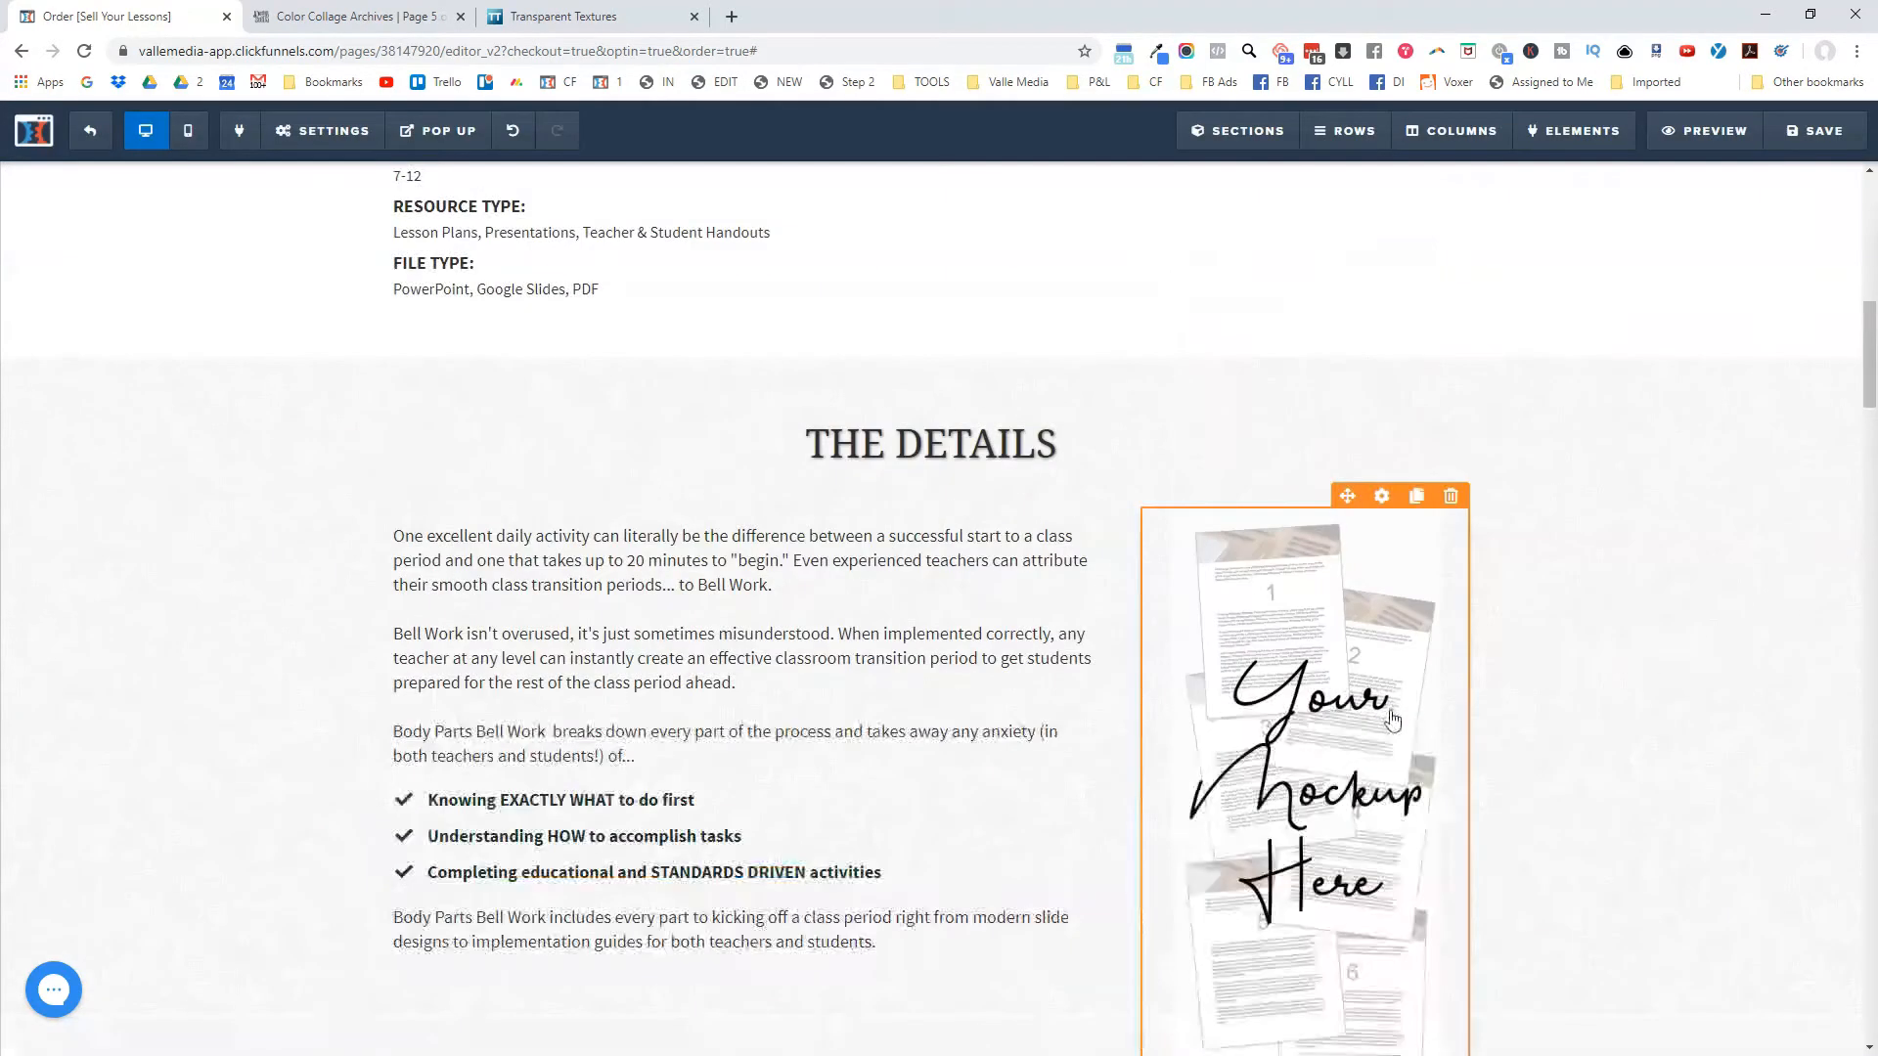
{"action": "scroll", "coordinate": [1379, 721], "scroll_direction": "up", "scroll_amount": 5}
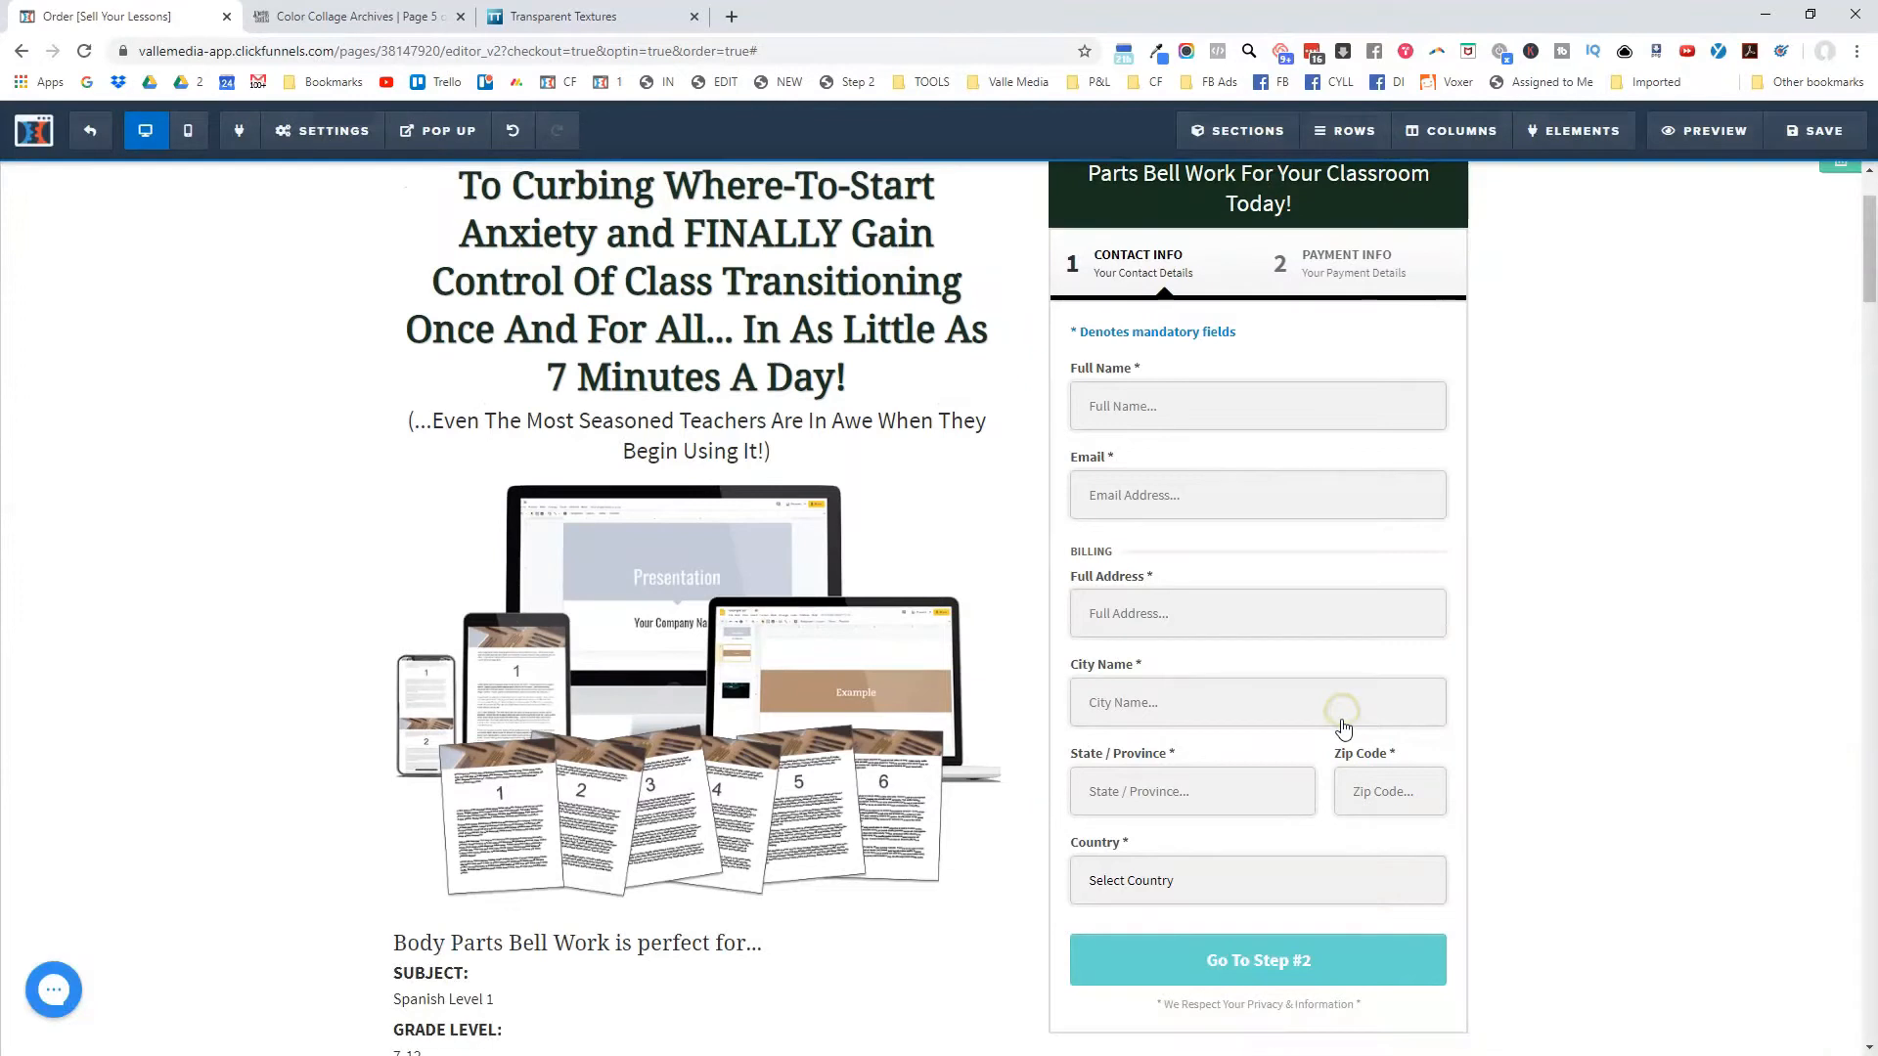
{"action": "left_click", "coordinate": [1341, 721]}
{"action": "scroll", "coordinate": [1565, 790], "scroll_direction": "down", "scroll_amount": 10}
{"action": "left_click", "coordinate": [1656, 971]}
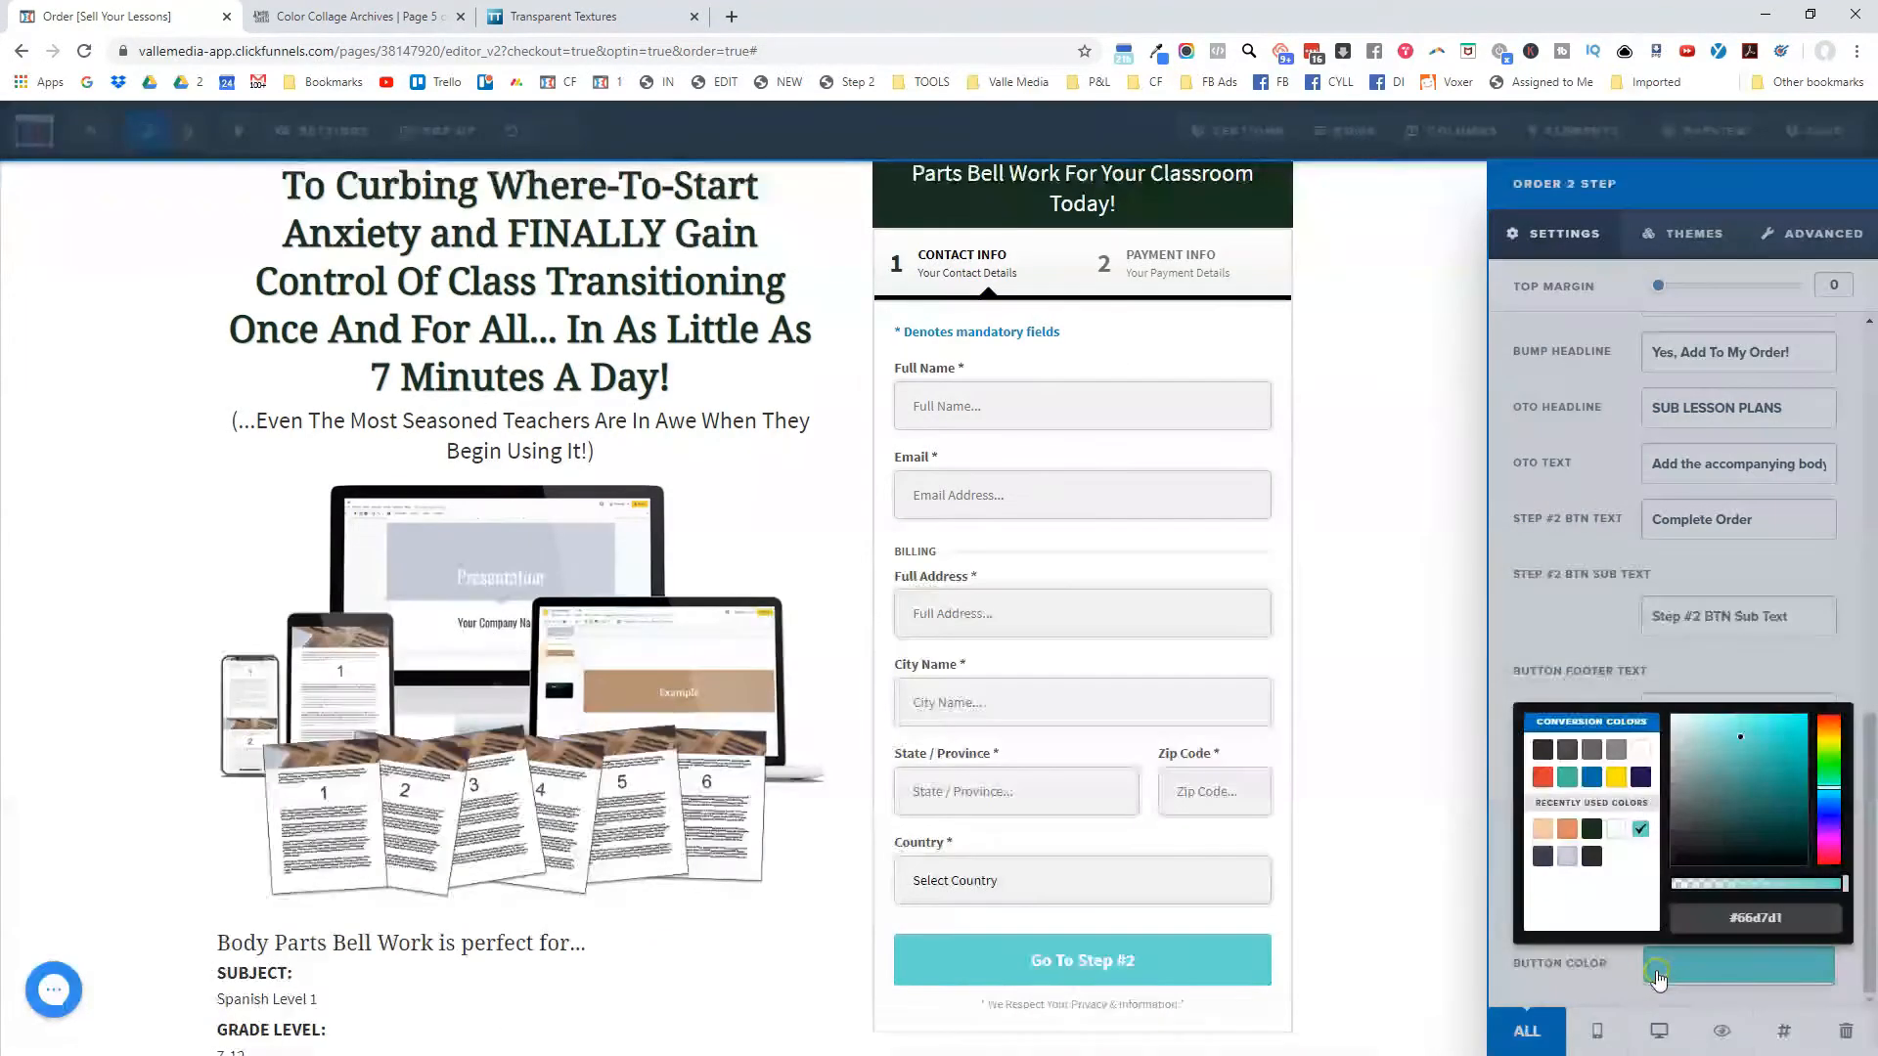
{"action": "left_click", "coordinate": [1566, 829]}
{"action": "left_click", "coordinate": [1347, 746]}
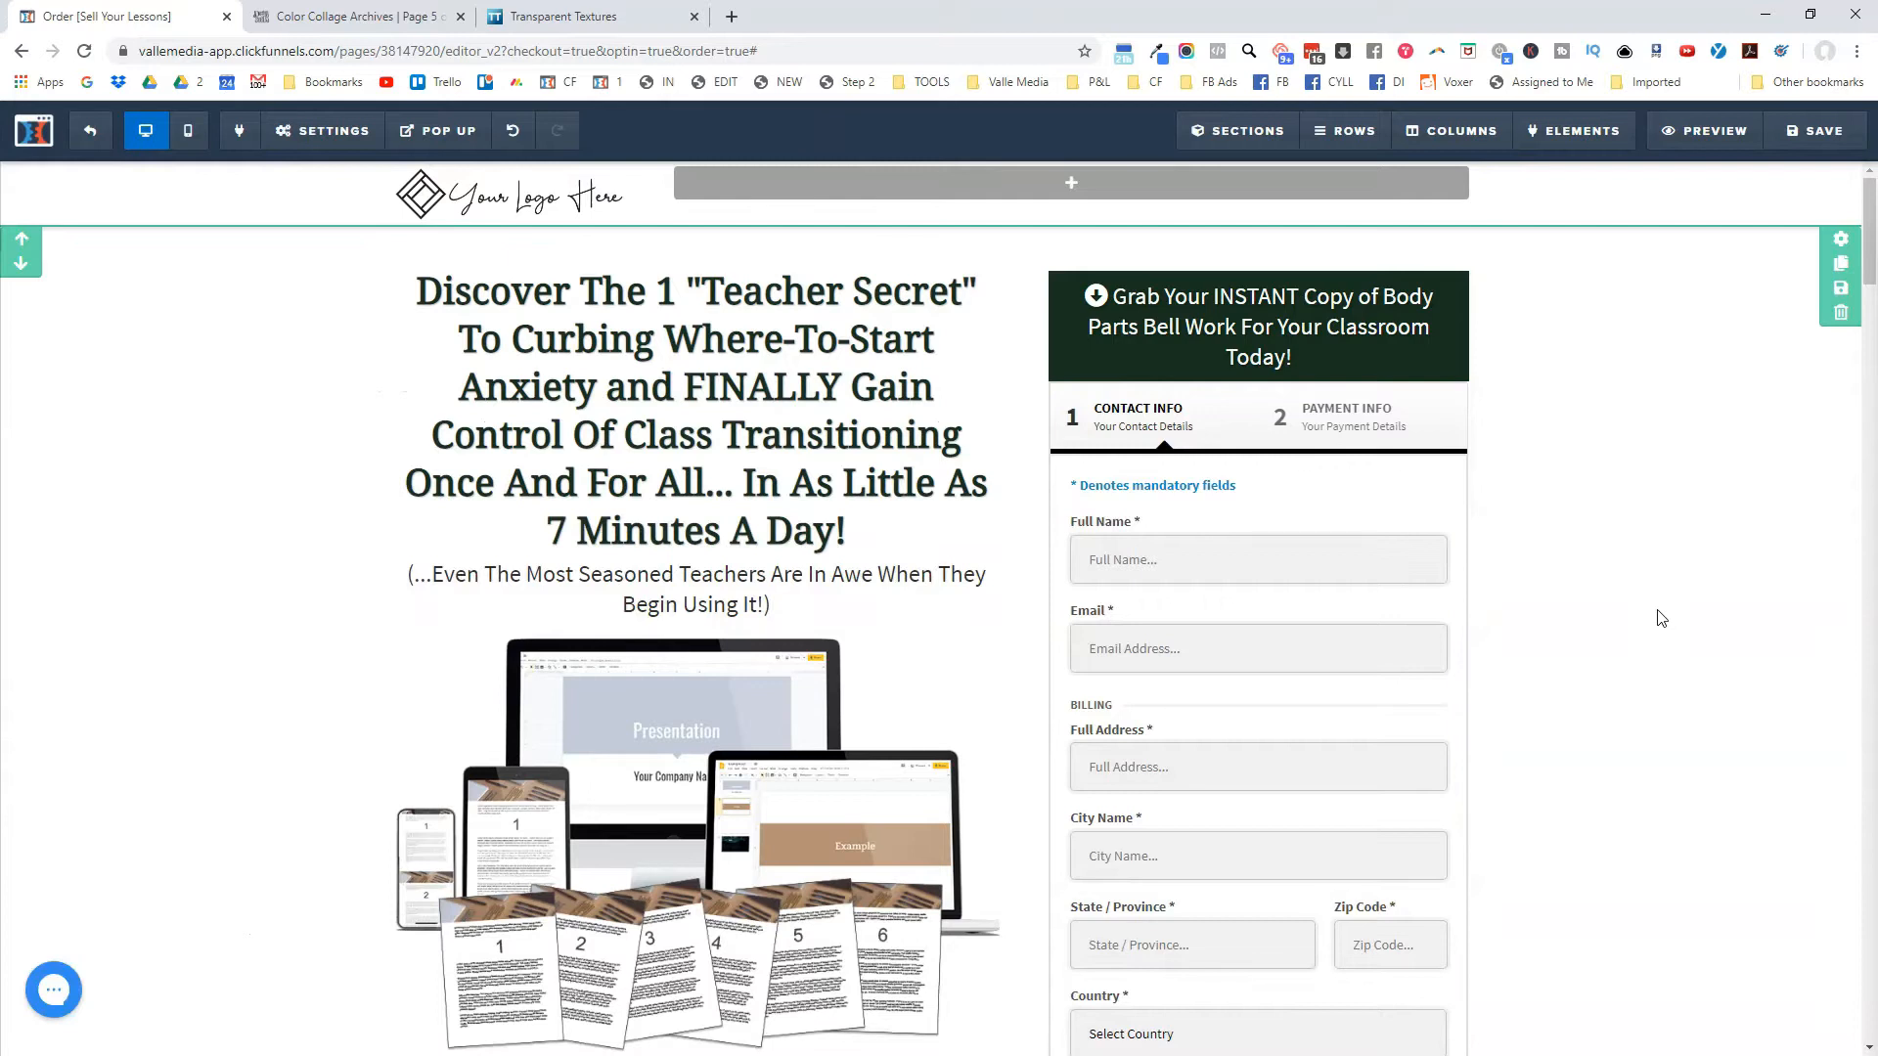
Review the recolored buttons and sections from the order form down to the testimonials.
{"action": "scroll", "coordinate": [1299, 549], "scroll_direction": "down", "scroll_amount": 1}
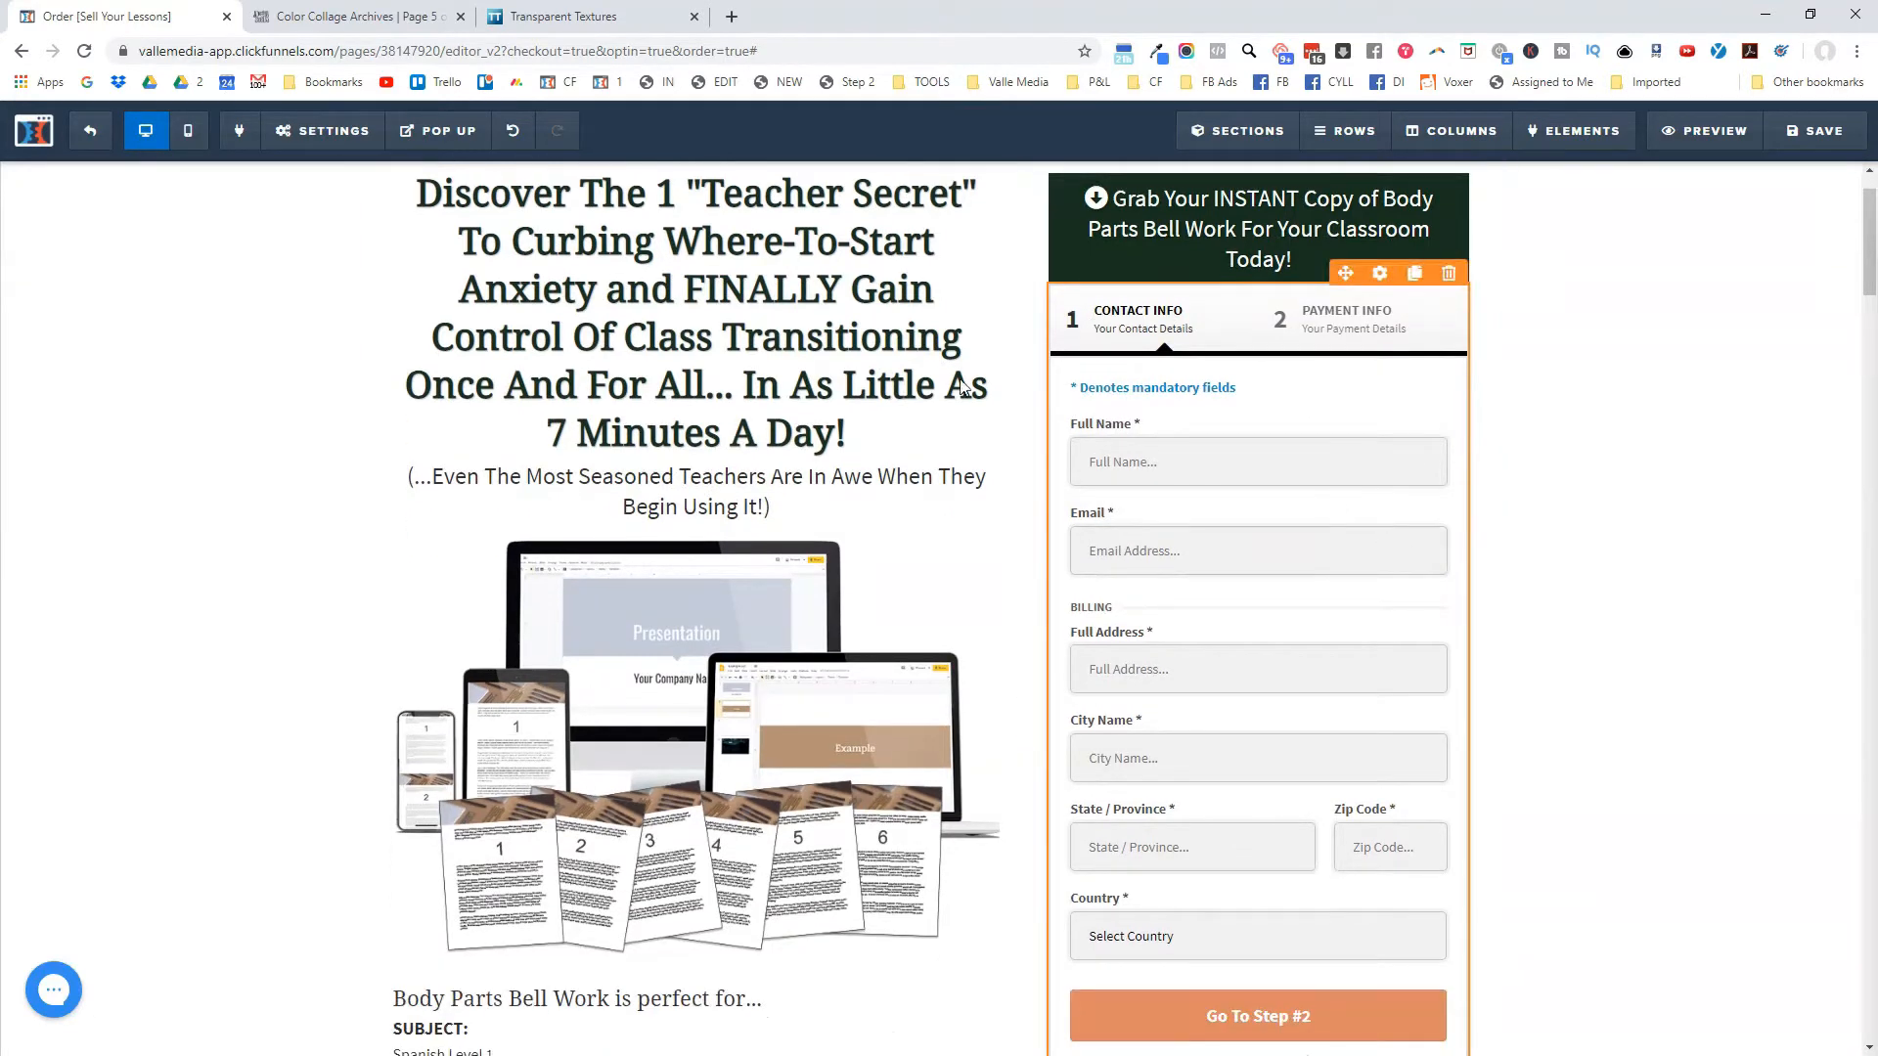
{"action": "scroll", "coordinate": [1183, 677], "scroll_direction": "down", "scroll_amount": 4}
{"action": "scroll", "coordinate": [1234, 646], "scroll_direction": "down", "scroll_amount": 1}
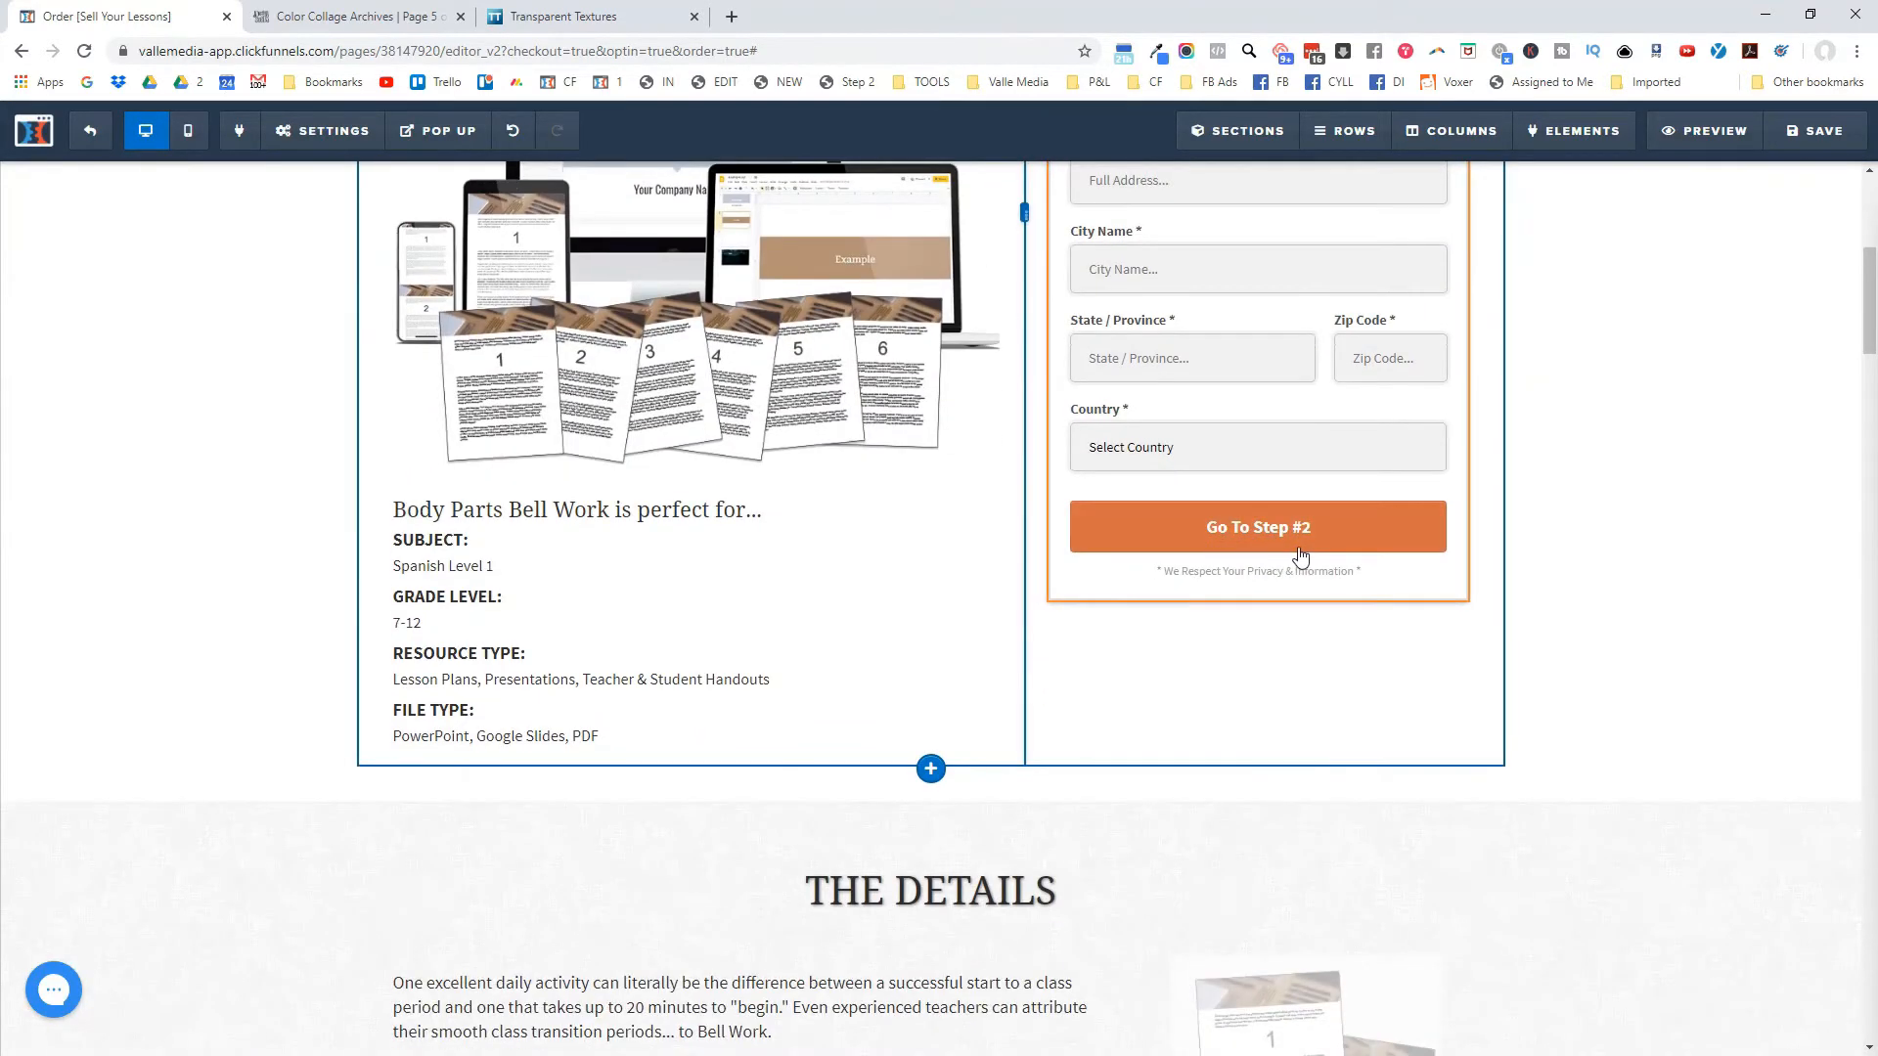
{"action": "scroll", "coordinate": [1316, 607], "scroll_direction": "down", "scroll_amount": 2}
{"action": "scroll", "coordinate": [1321, 655], "scroll_direction": "down", "scroll_amount": 8}
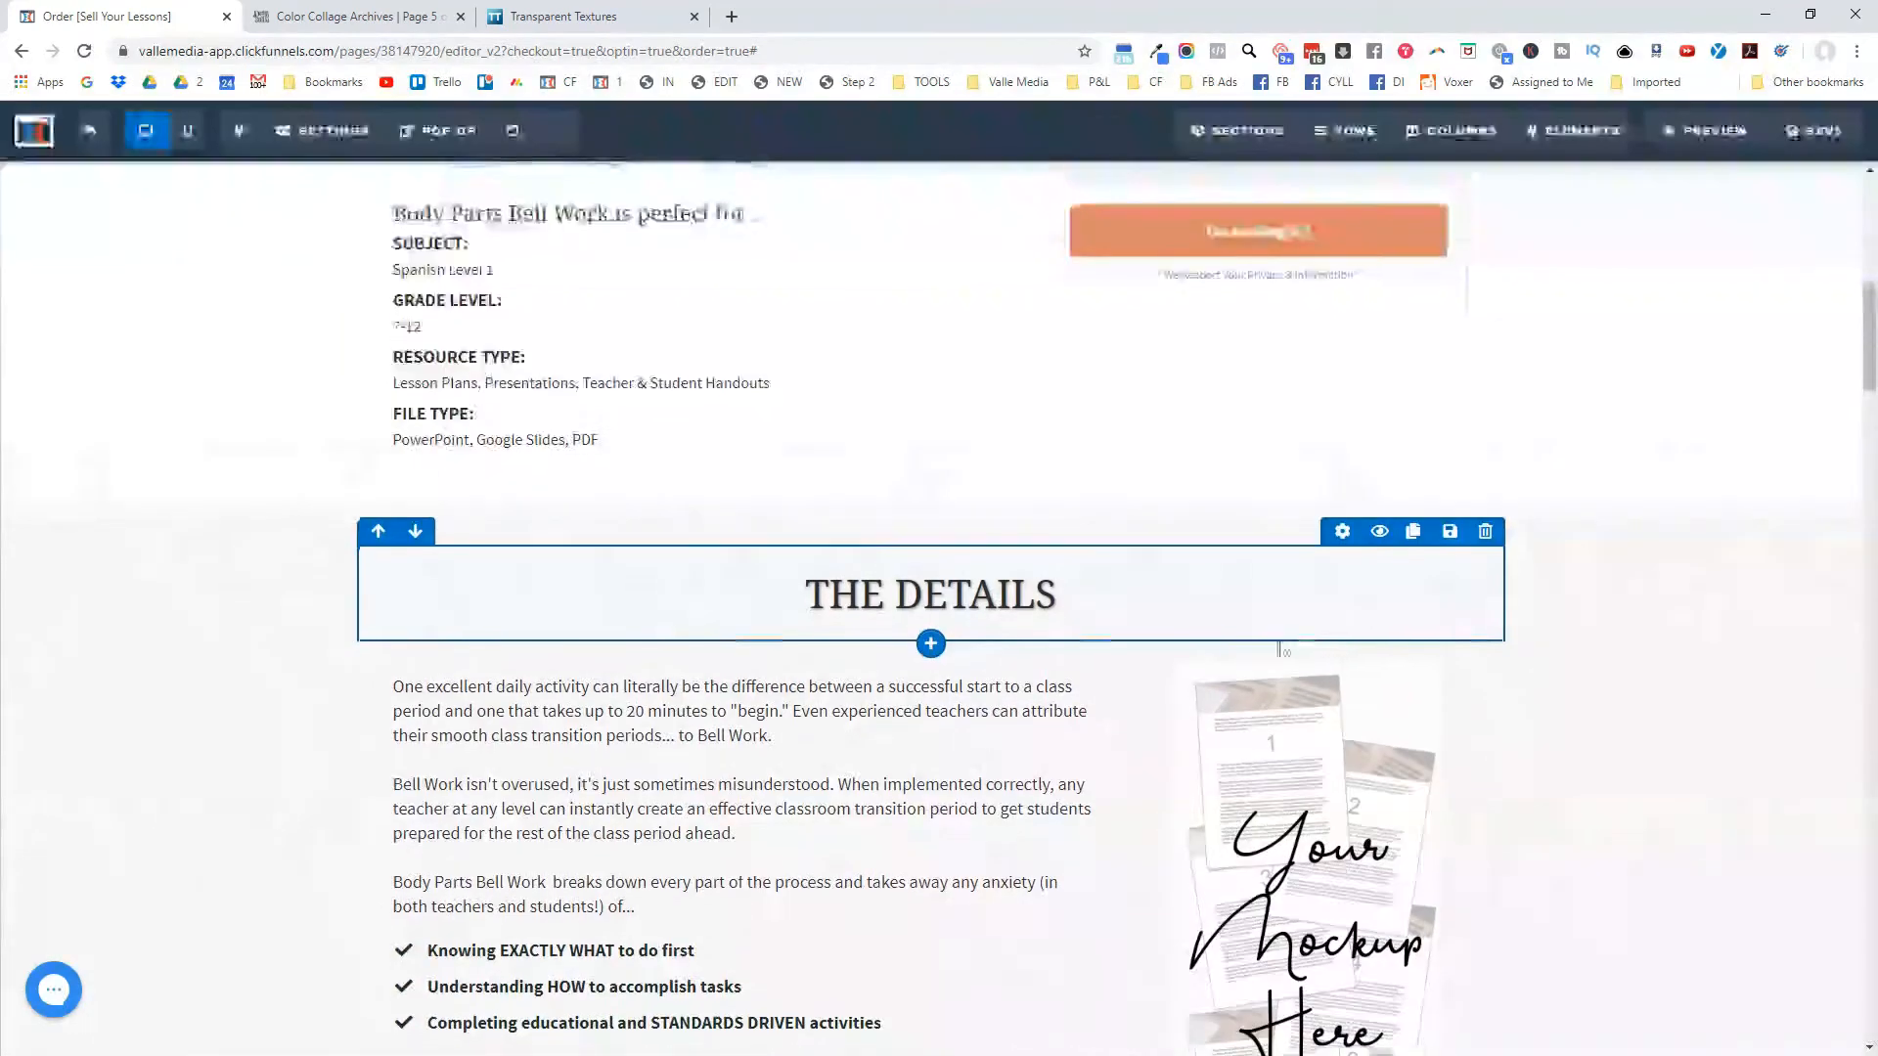
{"action": "scroll", "coordinate": [1430, 724], "scroll_direction": "down", "scroll_amount": 8}
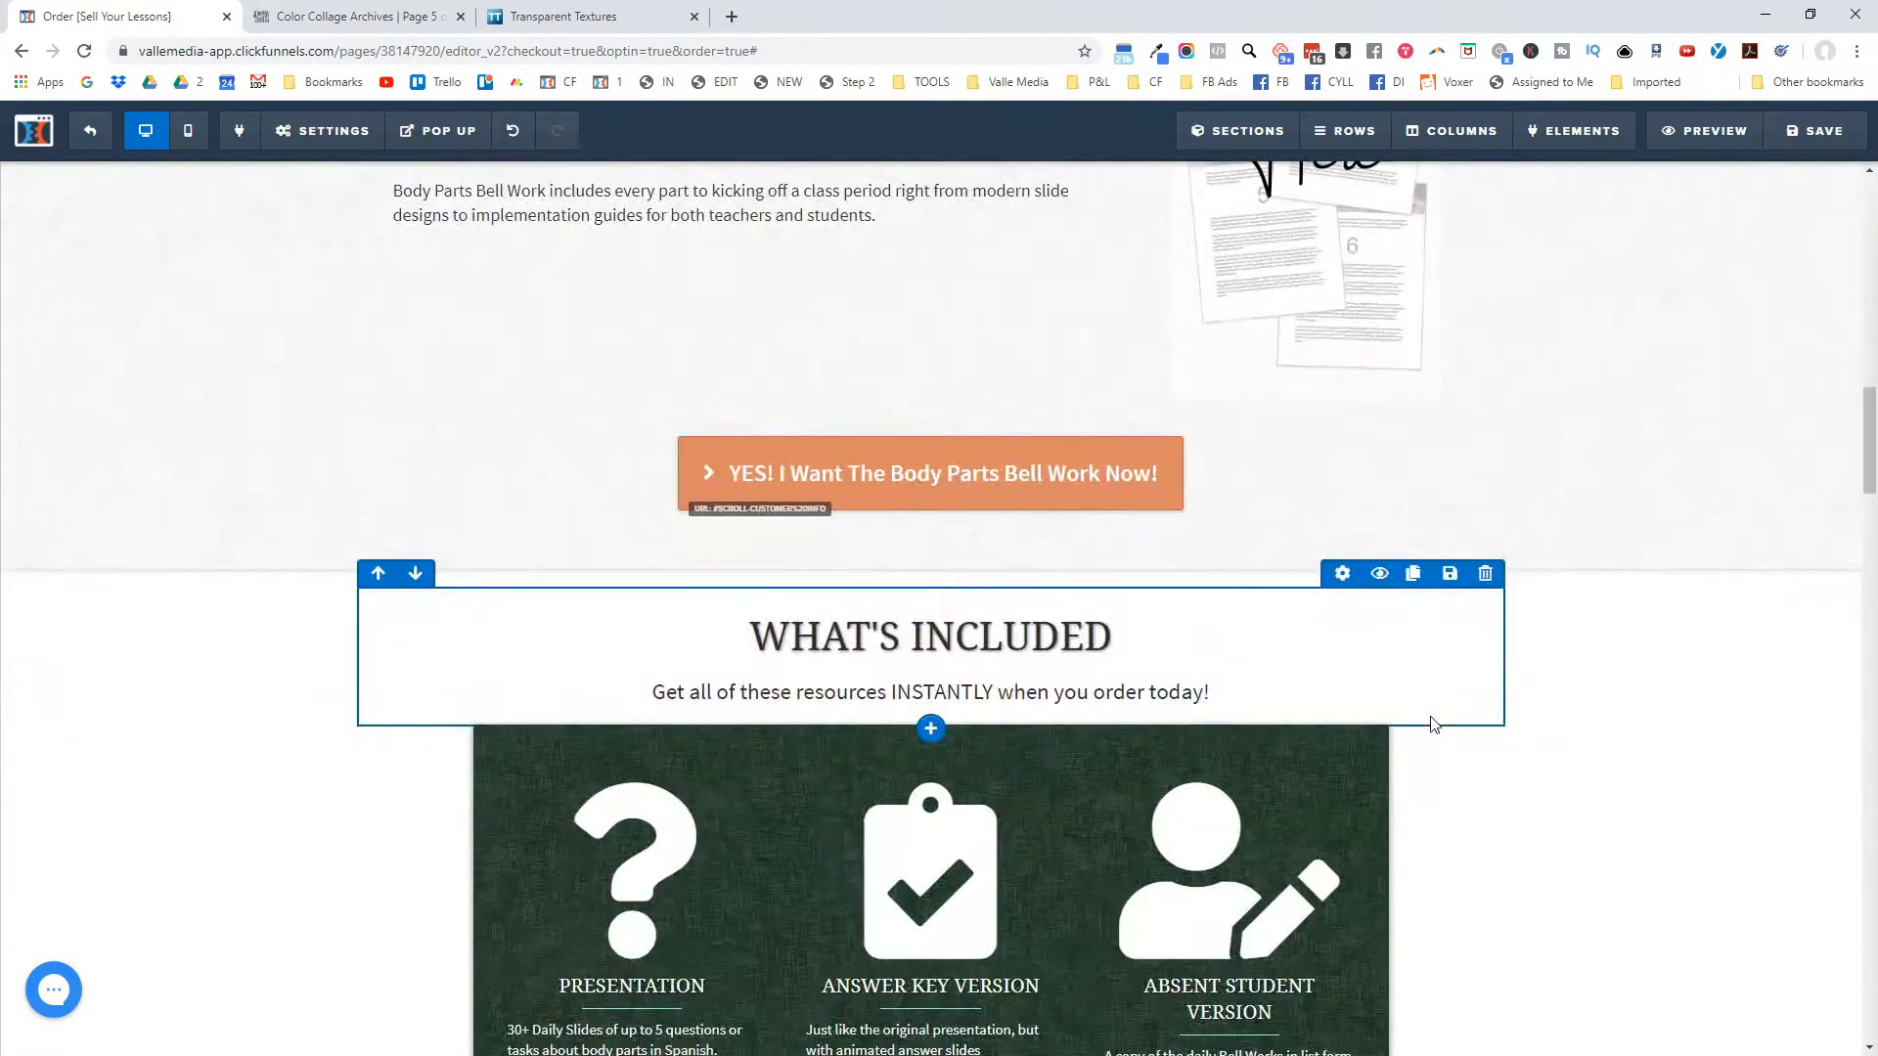
{"action": "scroll", "coordinate": [1406, 736], "scroll_direction": "down", "scroll_amount": 18}
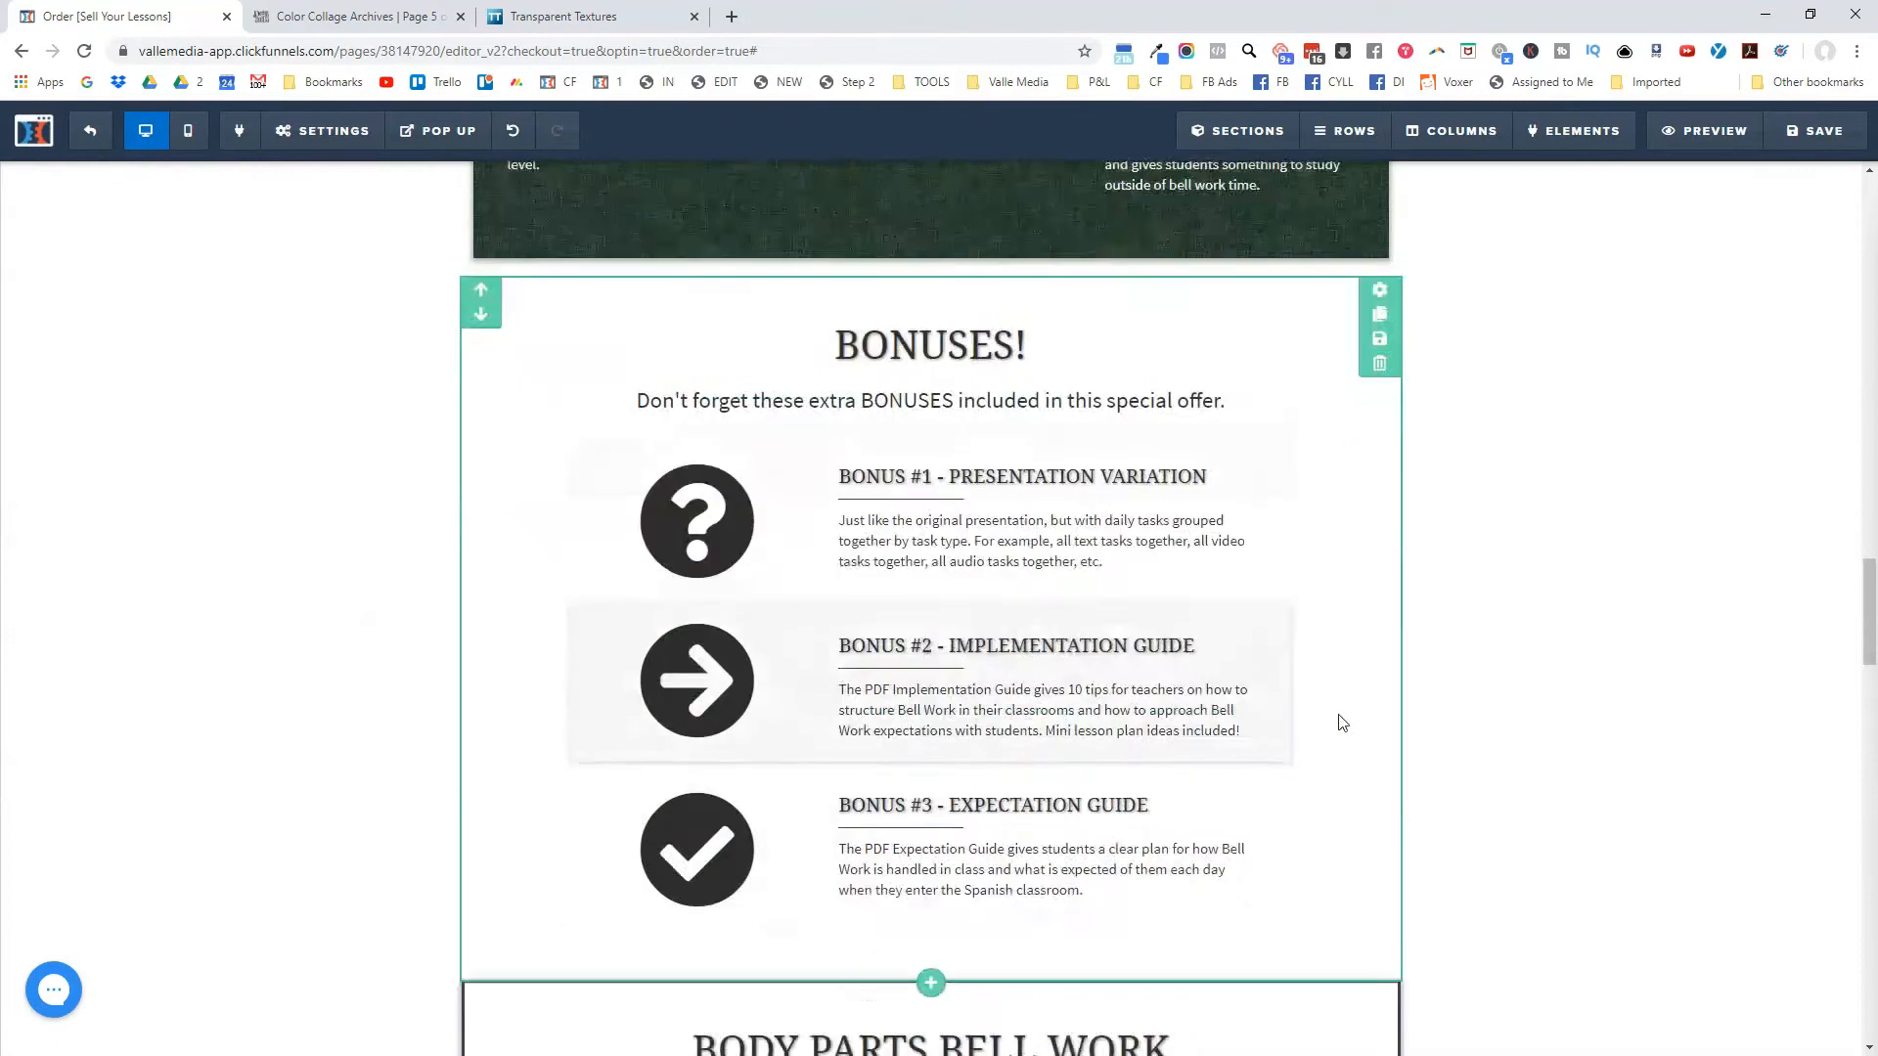
{"action": "scroll", "coordinate": [1366, 729], "scroll_direction": "down", "scroll_amount": 12}
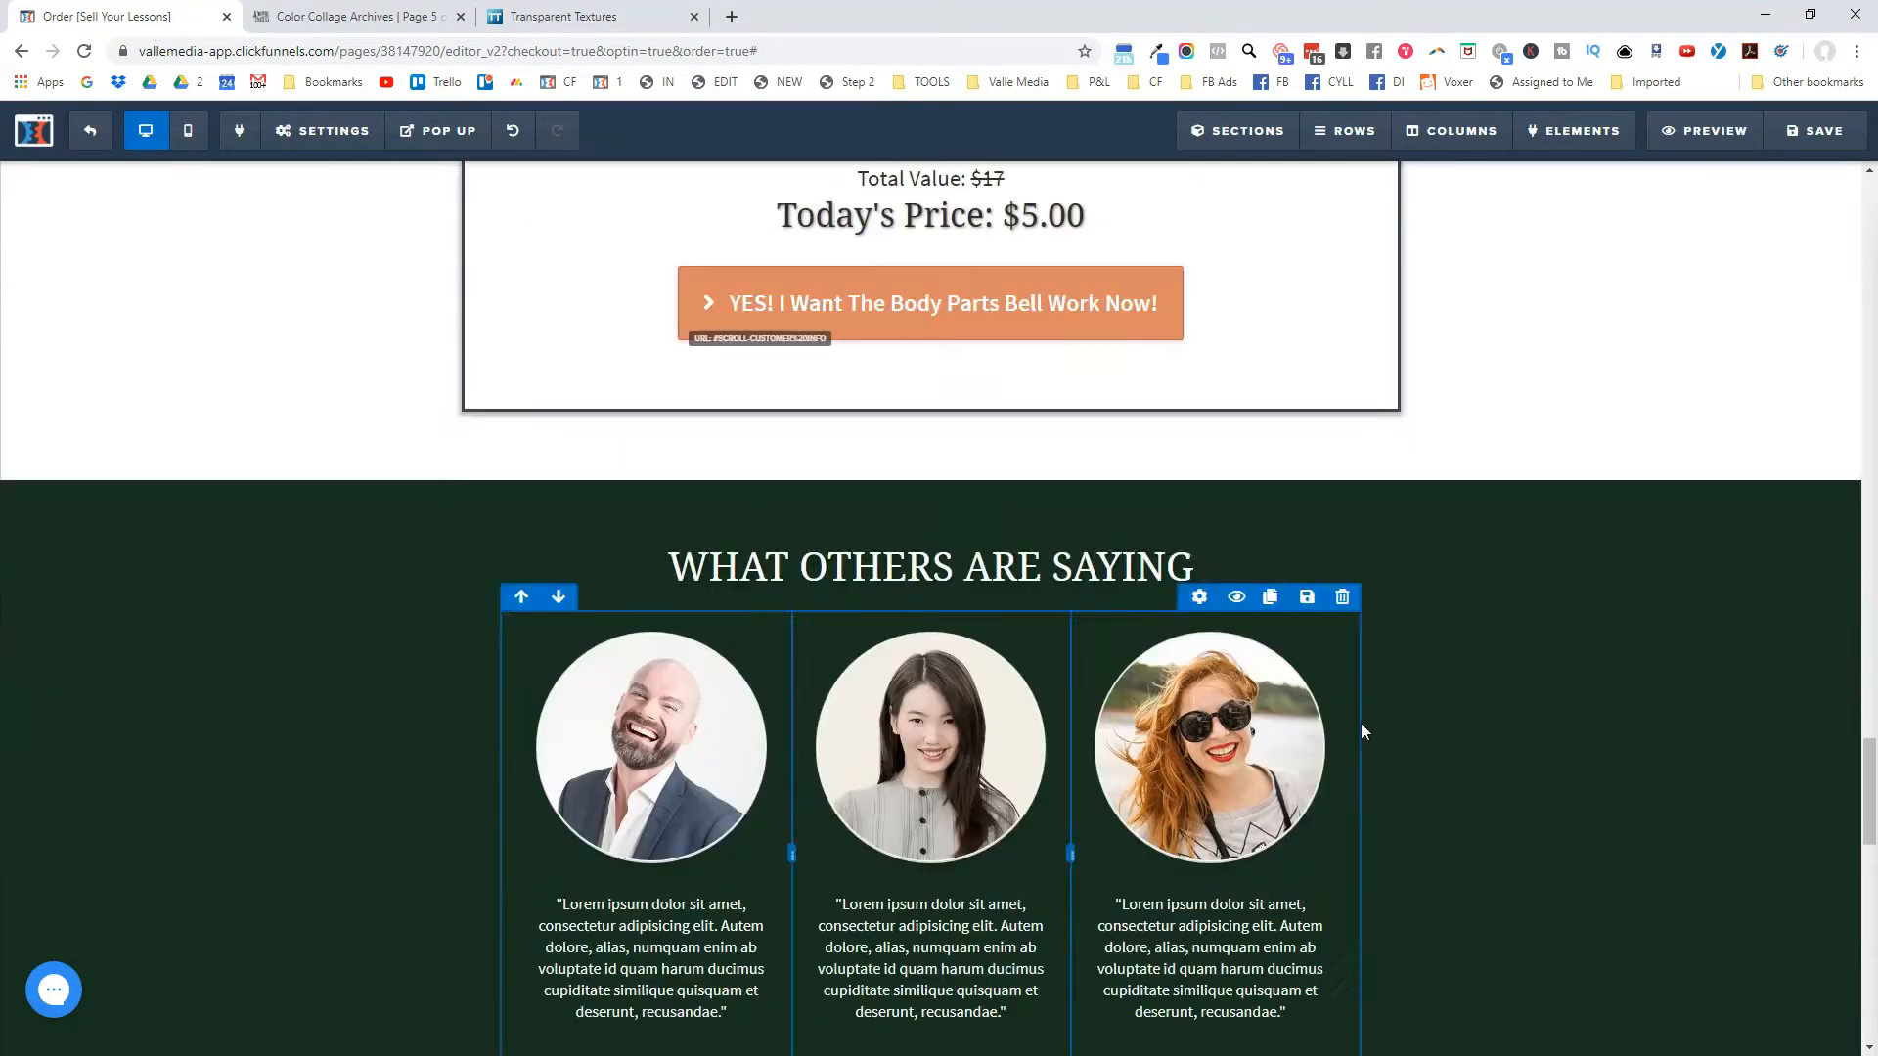
Set the text color of the "What Others Are Saying" headline to the recently used peach, #FACFAA.
{"action": "scroll", "coordinate": [1374, 724], "scroll_direction": "down", "scroll_amount": 4}
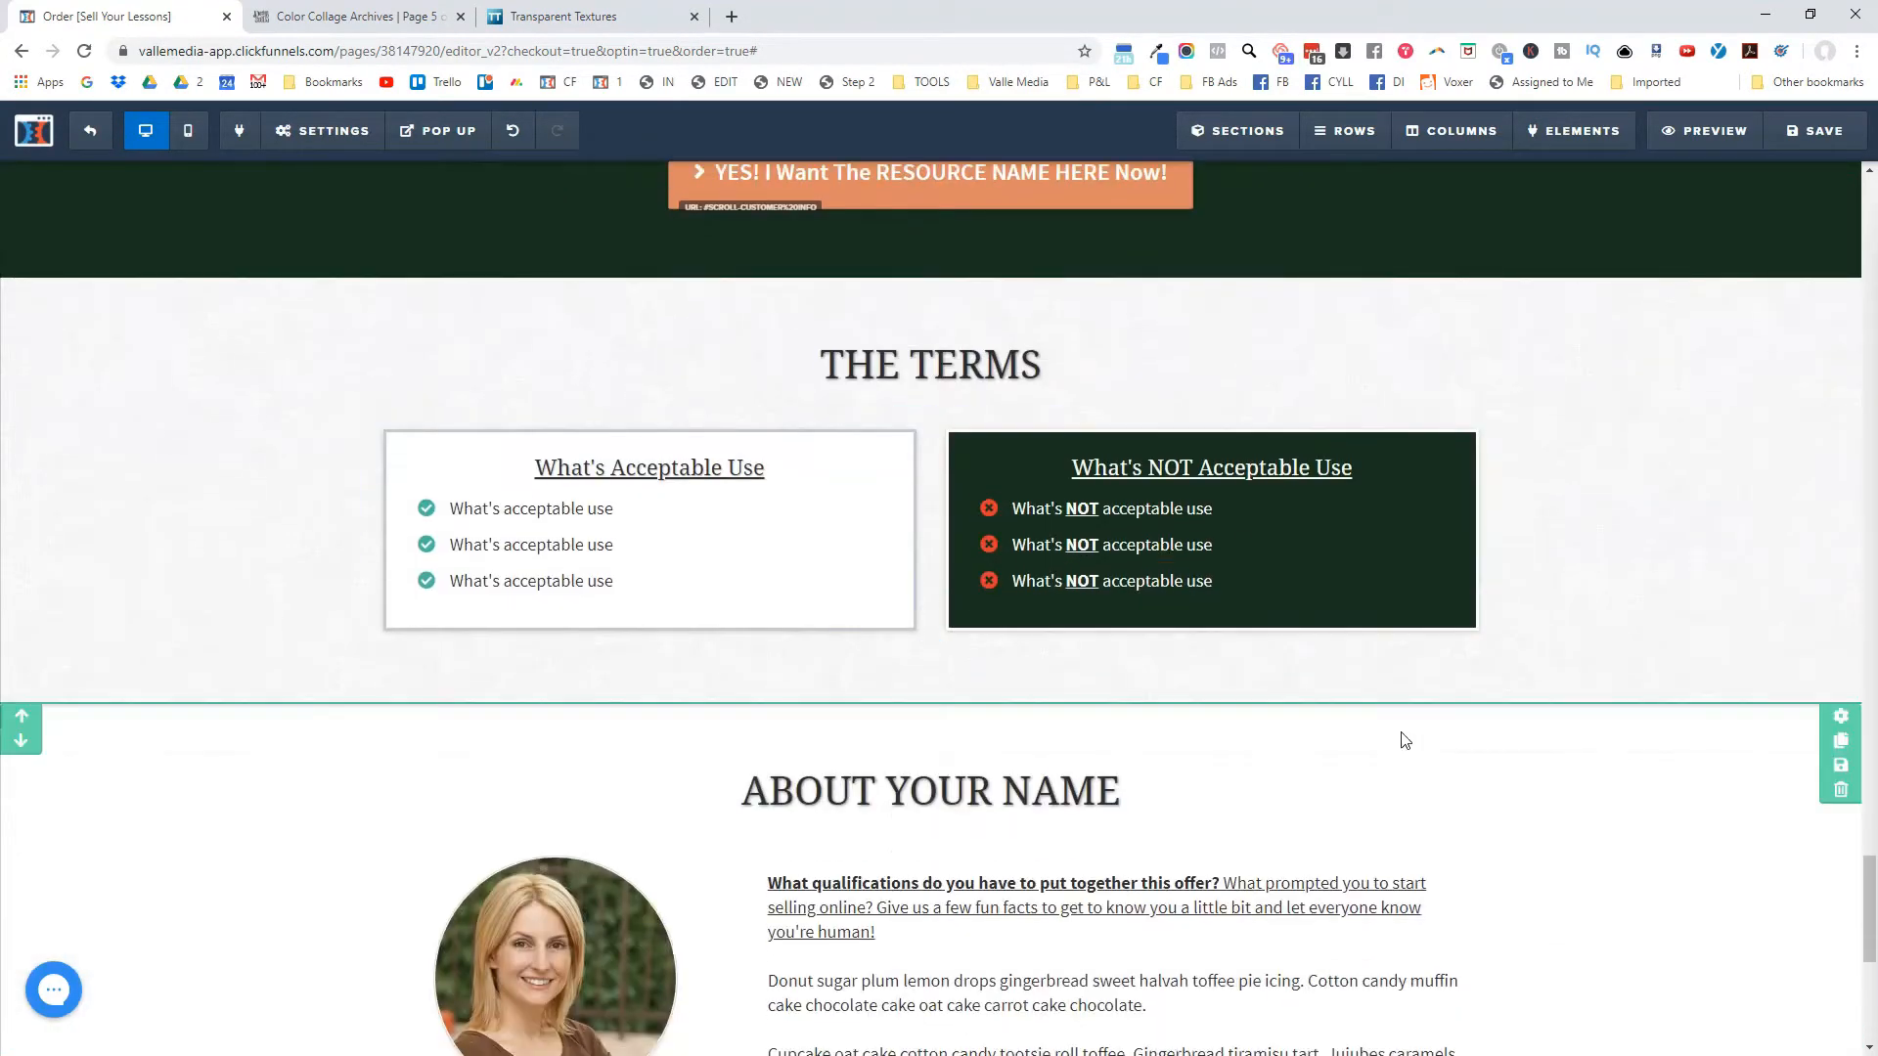
{"action": "scroll", "coordinate": [1390, 731], "scroll_direction": "down", "scroll_amount": 7}
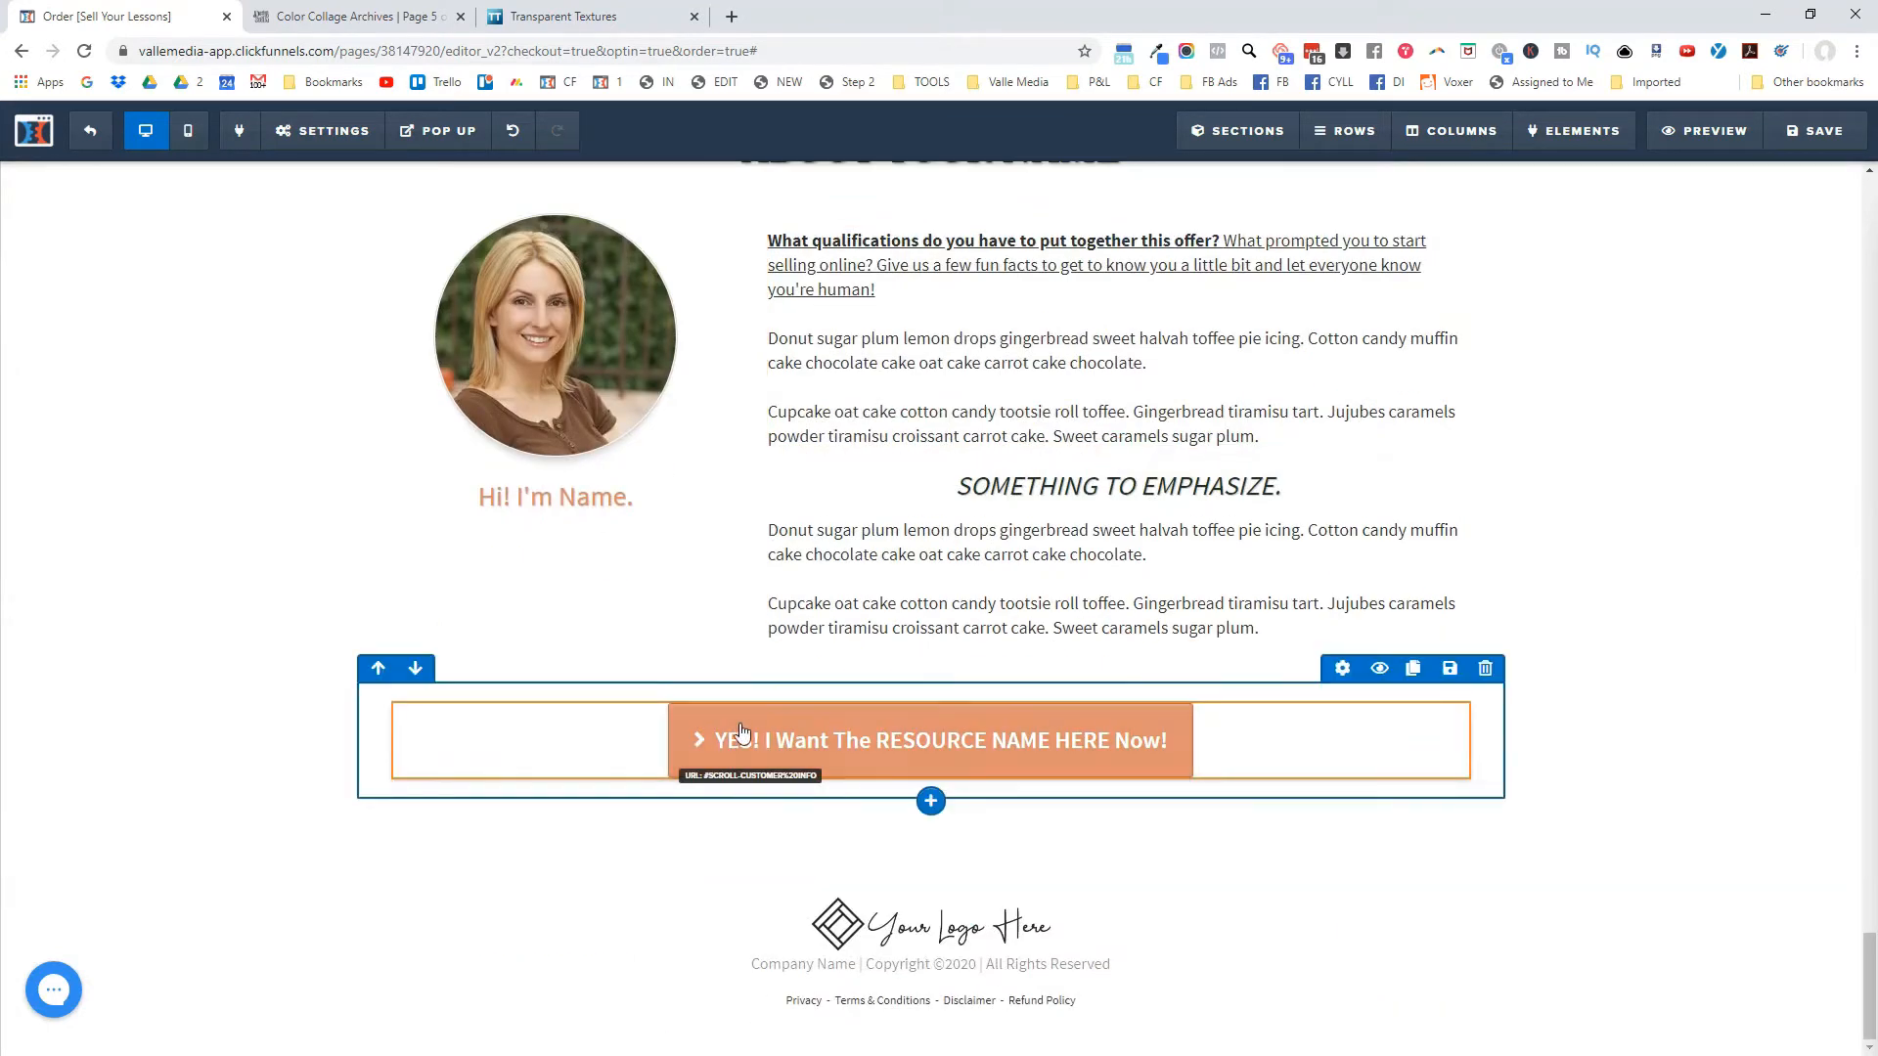
{"action": "scroll", "coordinate": [868, 679], "scroll_direction": "up", "scroll_amount": 11}
{"action": "scroll", "coordinate": [861, 706], "scroll_direction": "up", "scroll_amount": 15}
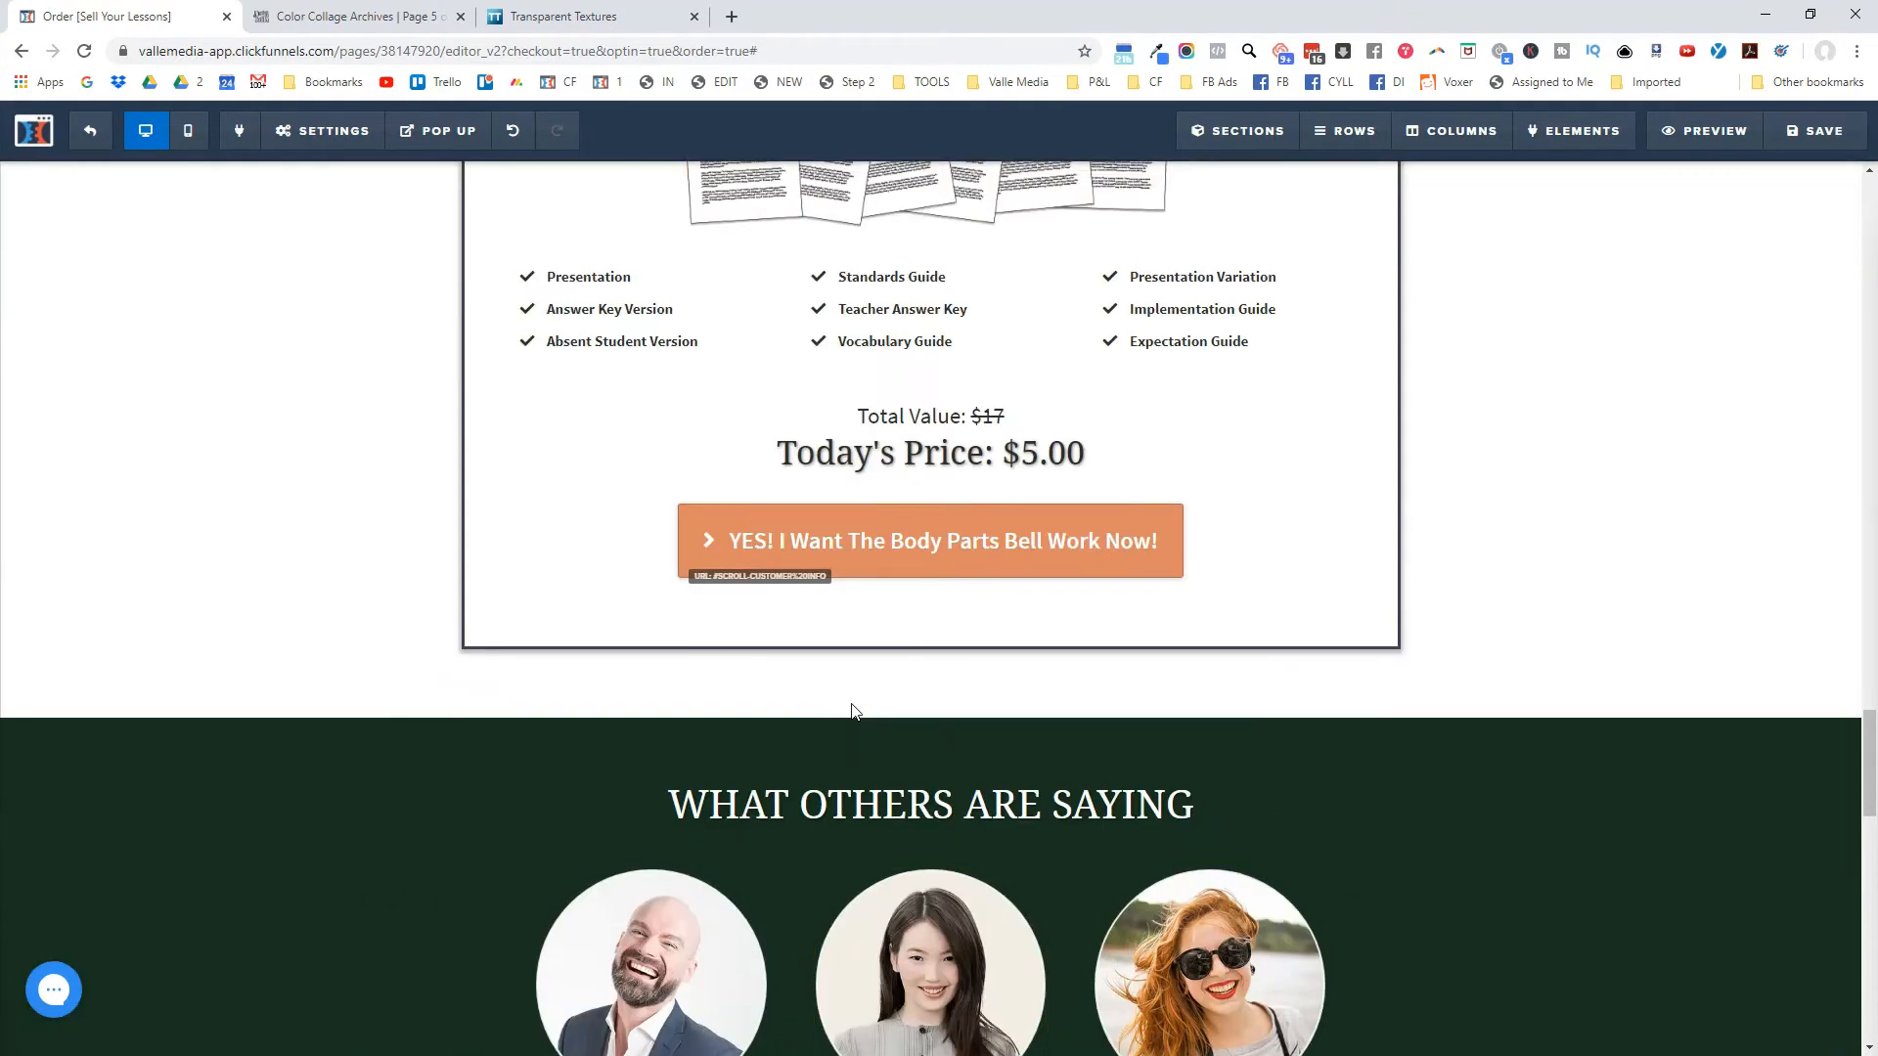
{"action": "scroll", "coordinate": [853, 714], "scroll_direction": "down", "scroll_amount": 14}
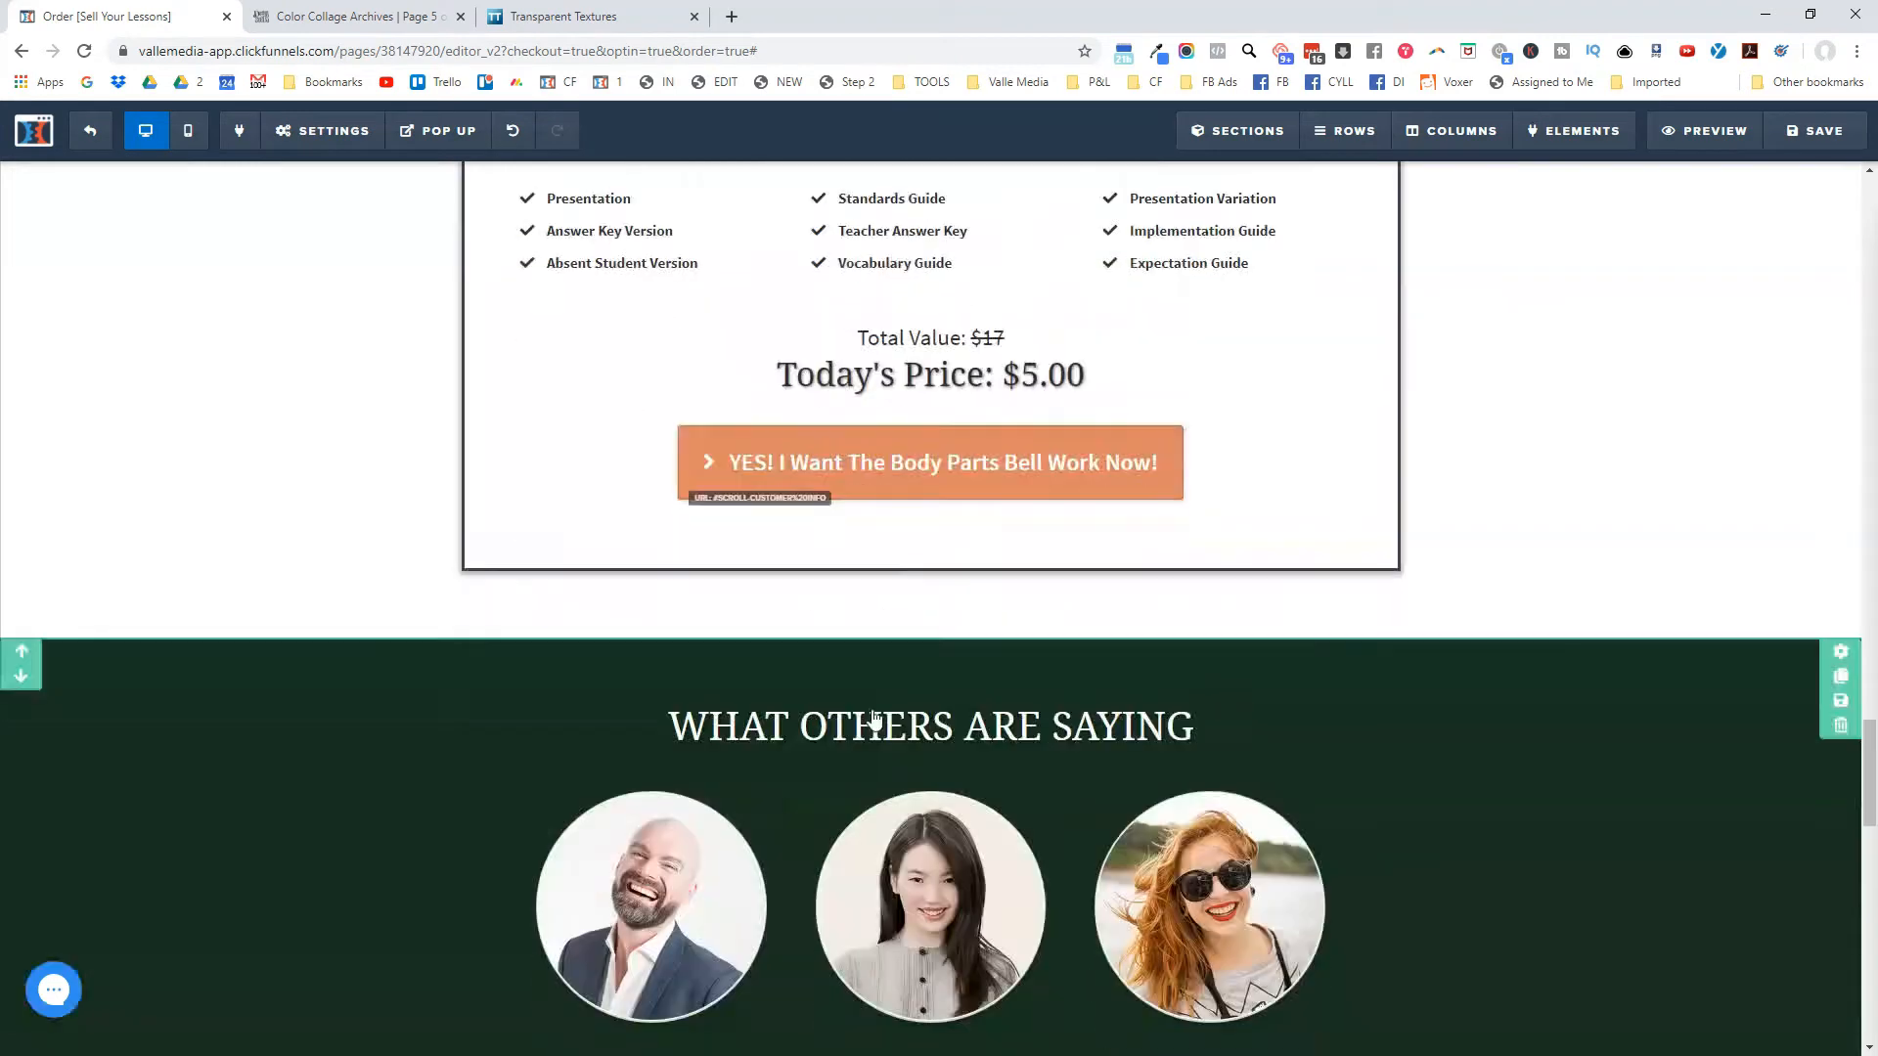
{"action": "scroll", "coordinate": [792, 245], "scroll_direction": "up", "scroll_amount": 2}
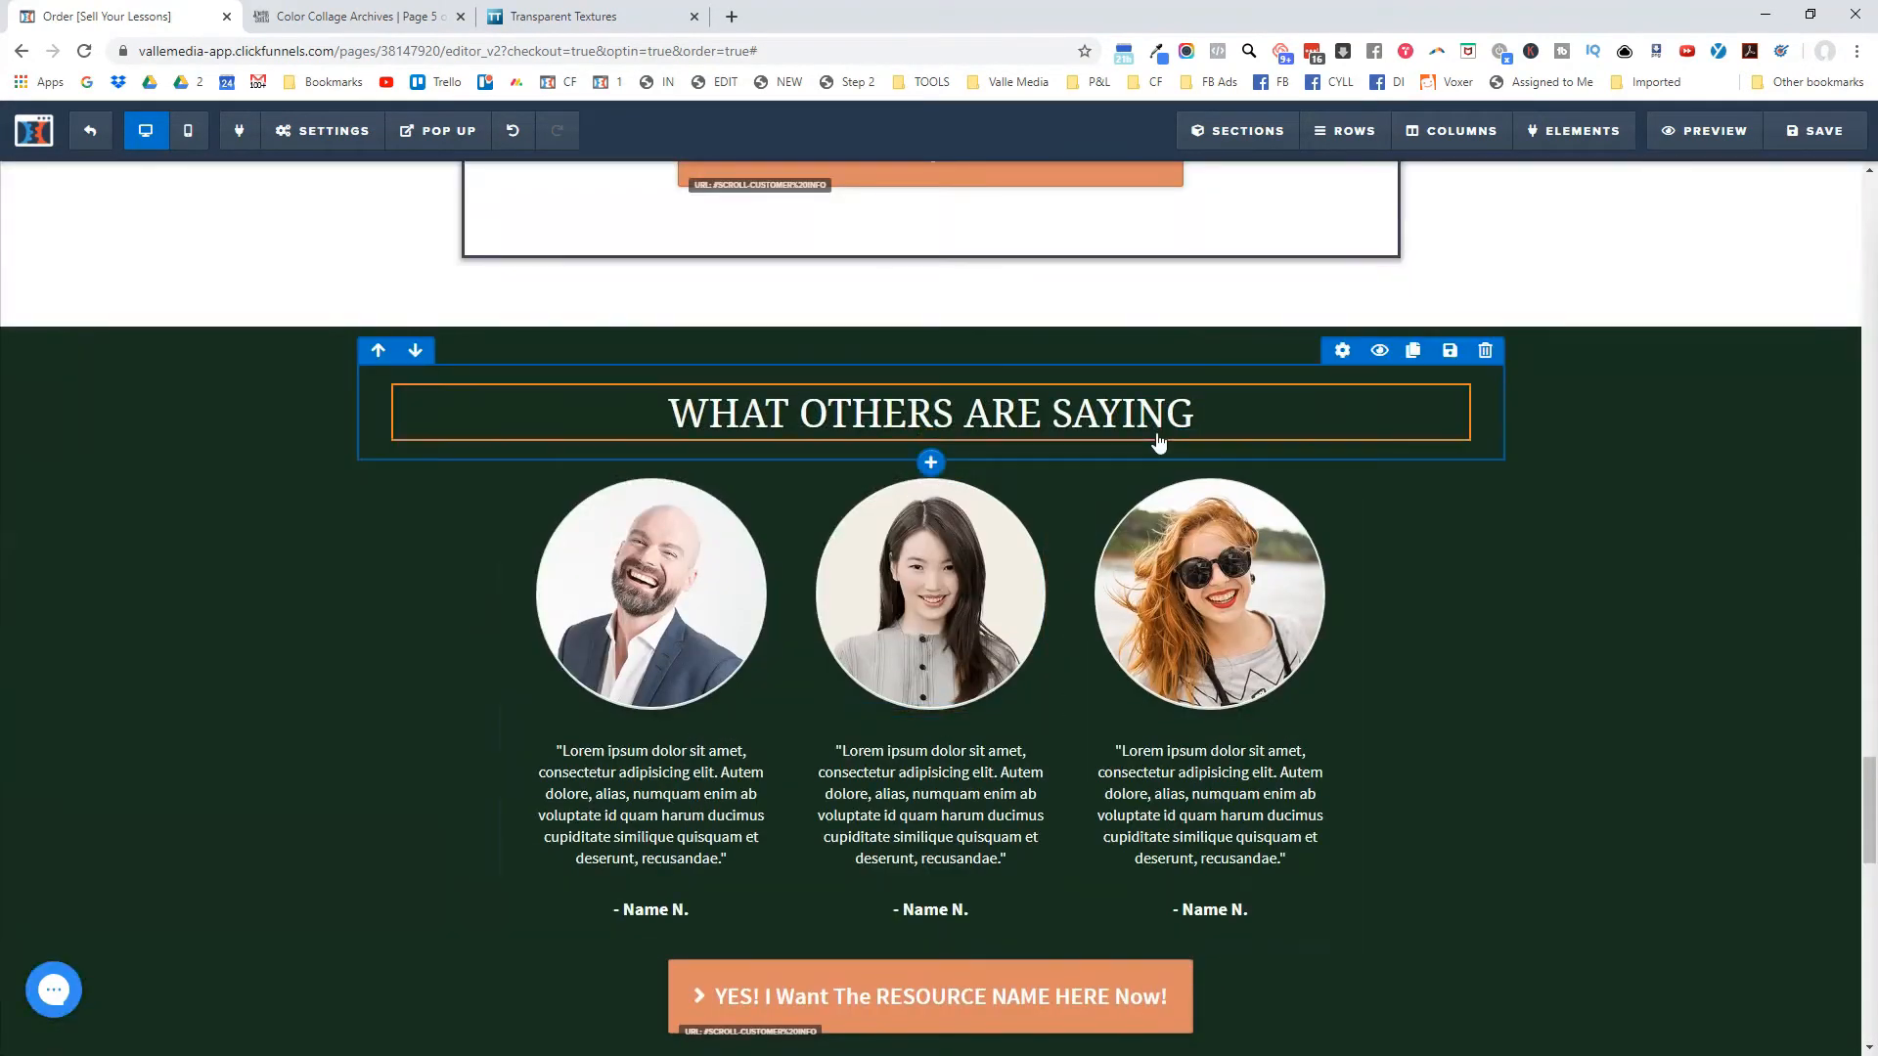
{"action": "left_click", "coordinate": [1380, 374]}
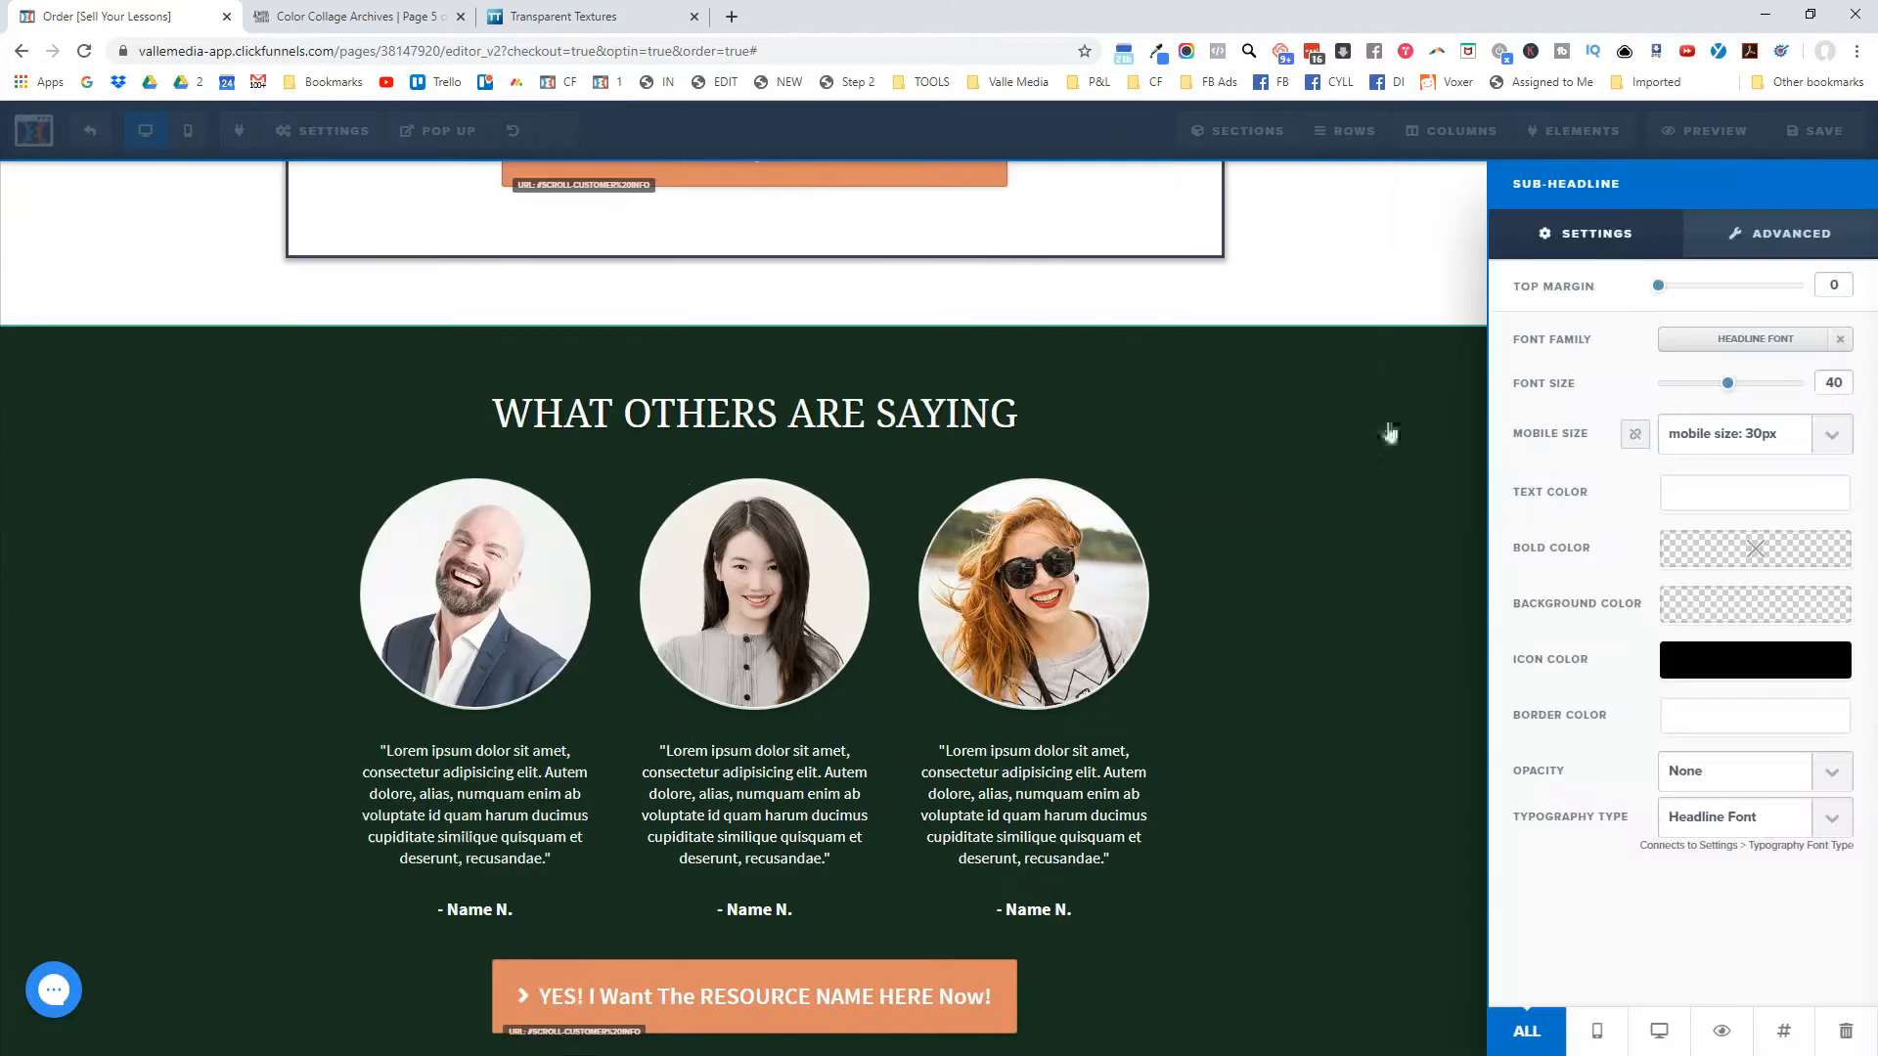
{"action": "left_click", "coordinate": [1696, 508]}
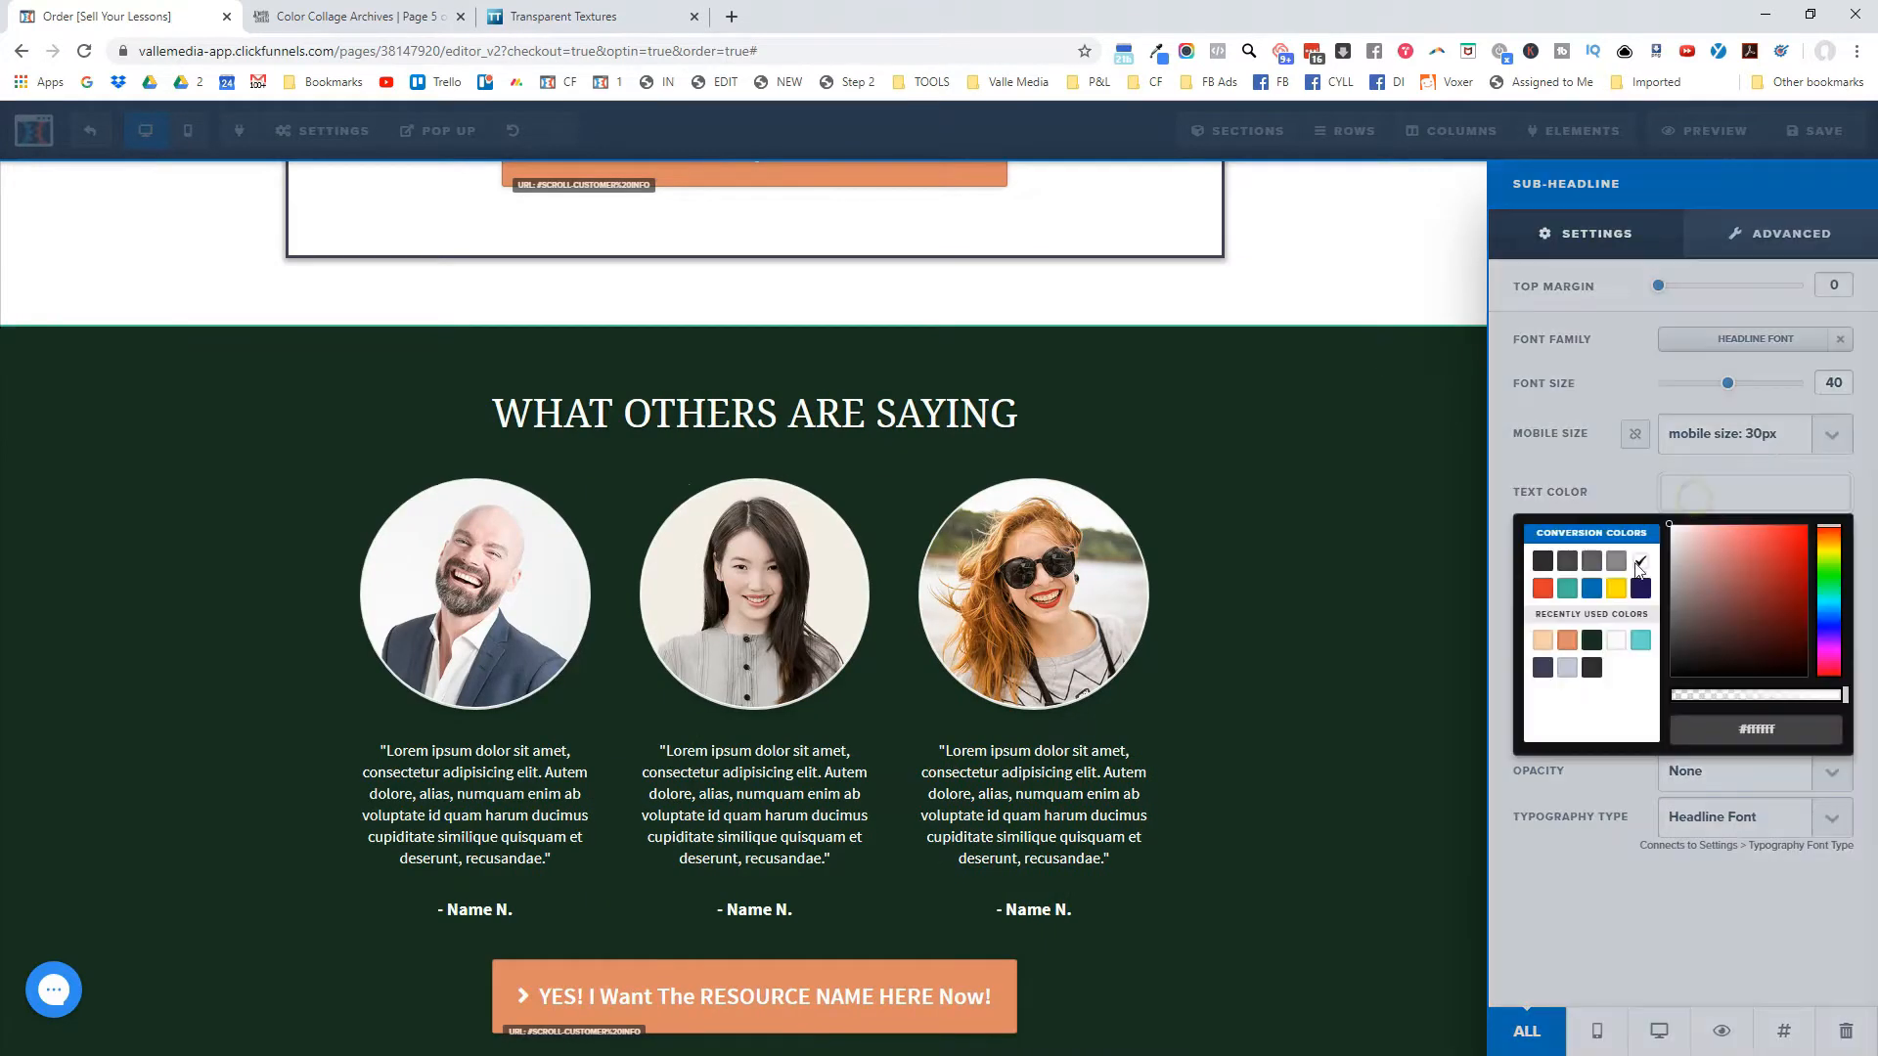
{"action": "left_click", "coordinate": [1543, 642]}
{"action": "left_click", "coordinate": [959, 474]}
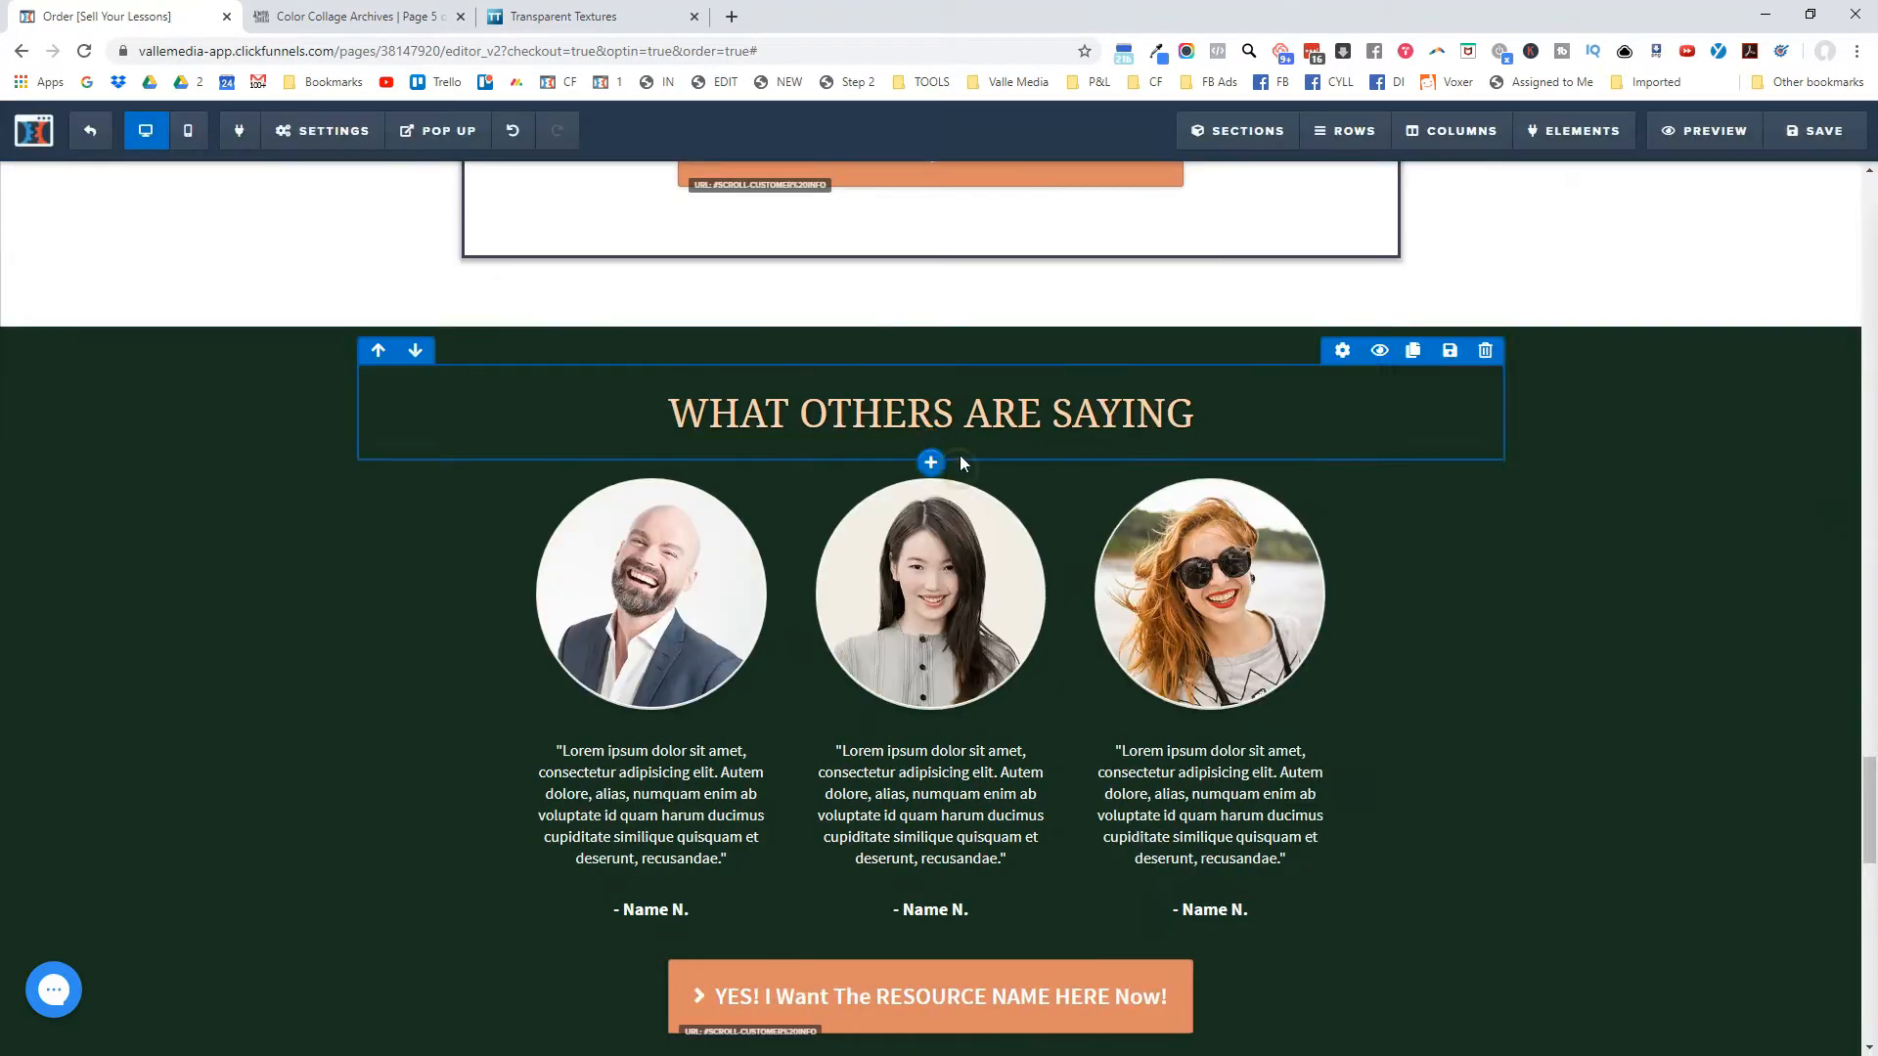
Set the text color of the reviewer name under the first testimonial to the same peach, #FACFAA.
{"action": "scroll", "coordinate": [955, 448], "scroll_direction": "down", "scroll_amount": 2}
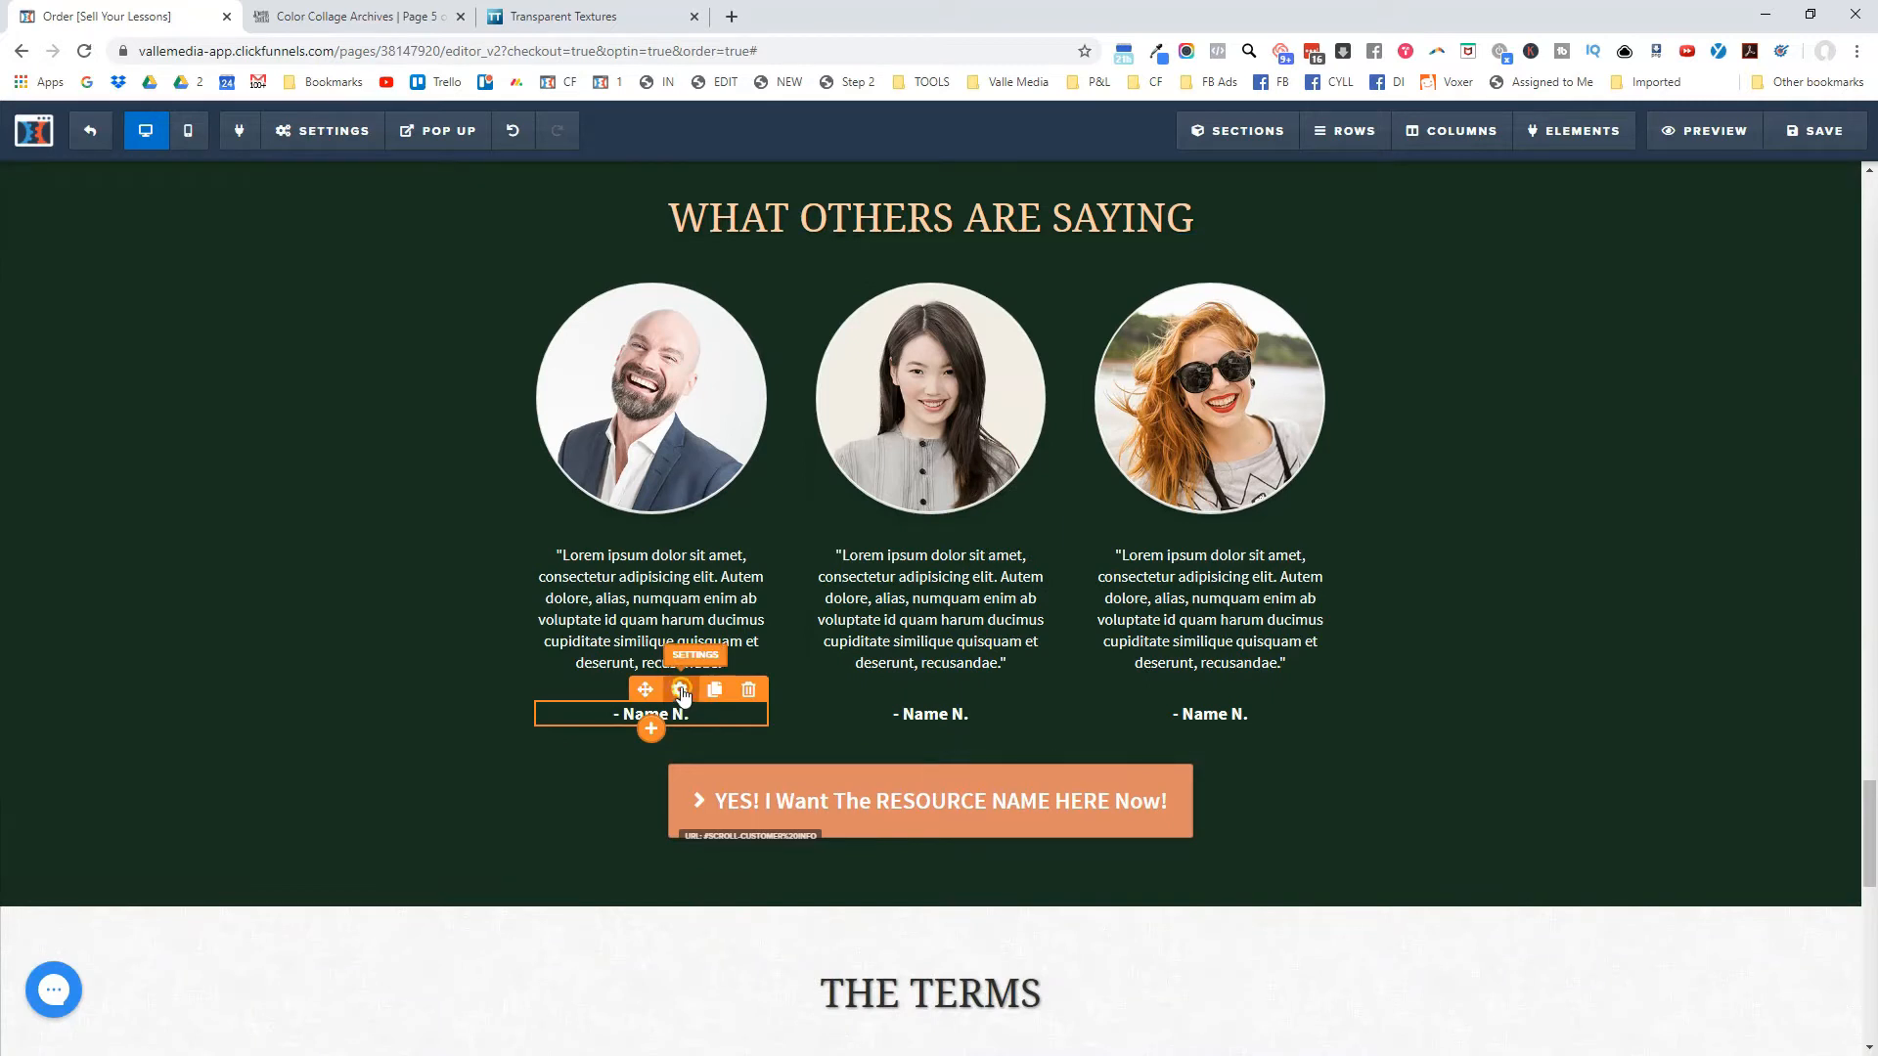
{"action": "left_click", "coordinate": [675, 684]}
{"action": "left_click", "coordinate": [1699, 500]}
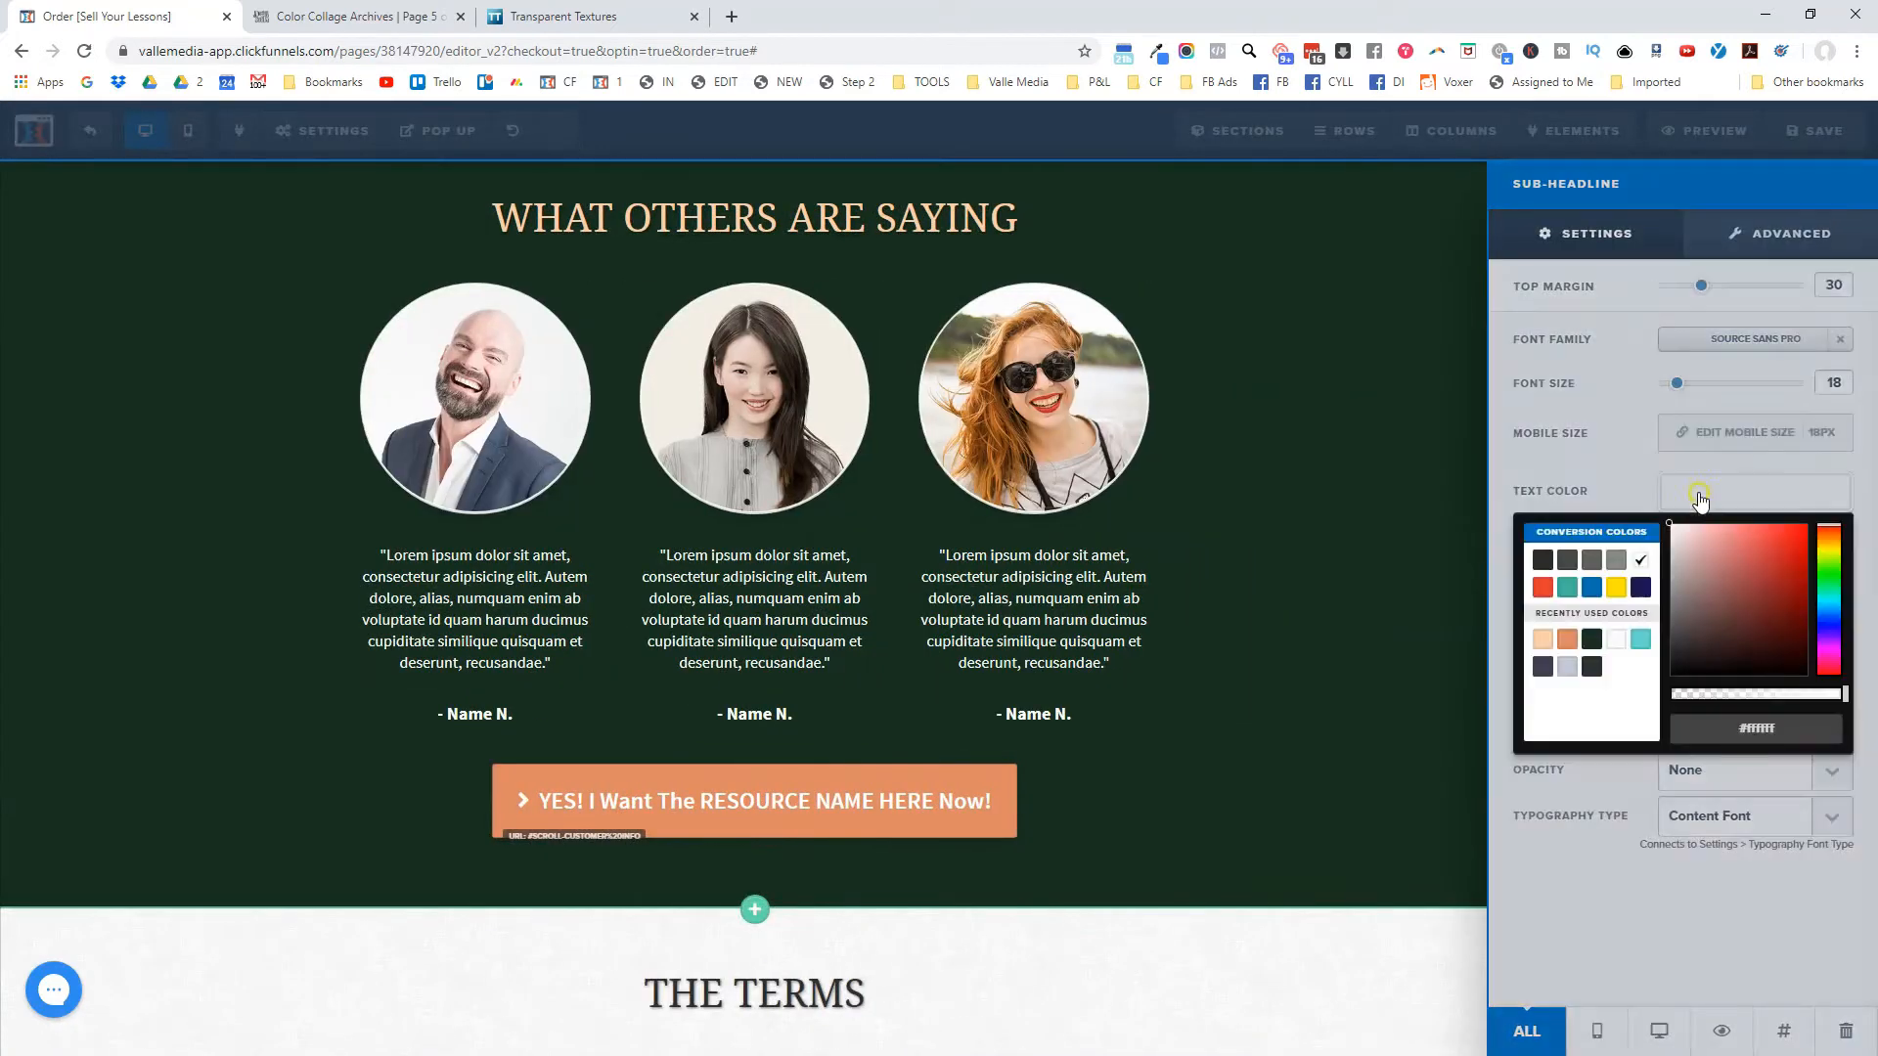
{"action": "left_click", "coordinate": [1544, 640]}
{"action": "left_click", "coordinate": [1089, 682]}
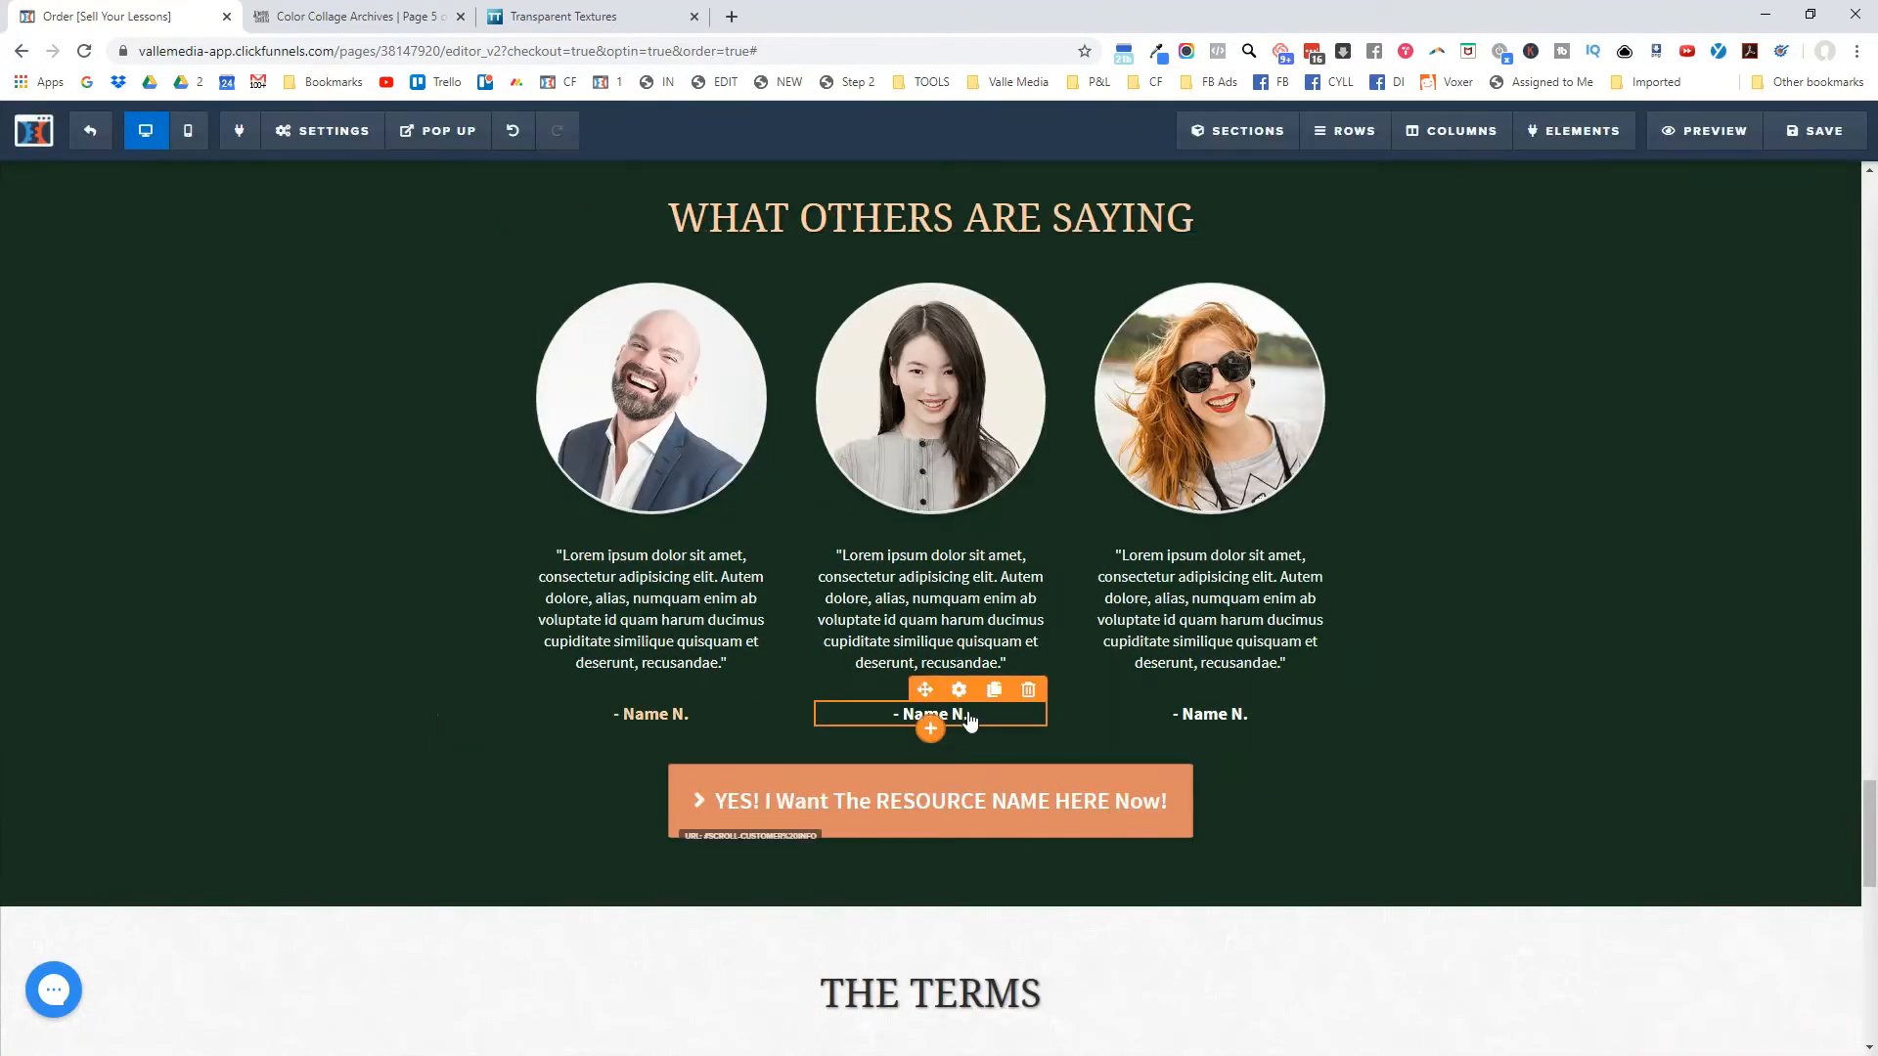
Set the text color of the reviewer names under the second and third testimonials to peach, #FACFAA.
{"action": "left_click", "coordinate": [960, 691]}
{"action": "left_click", "coordinate": [1684, 491]}
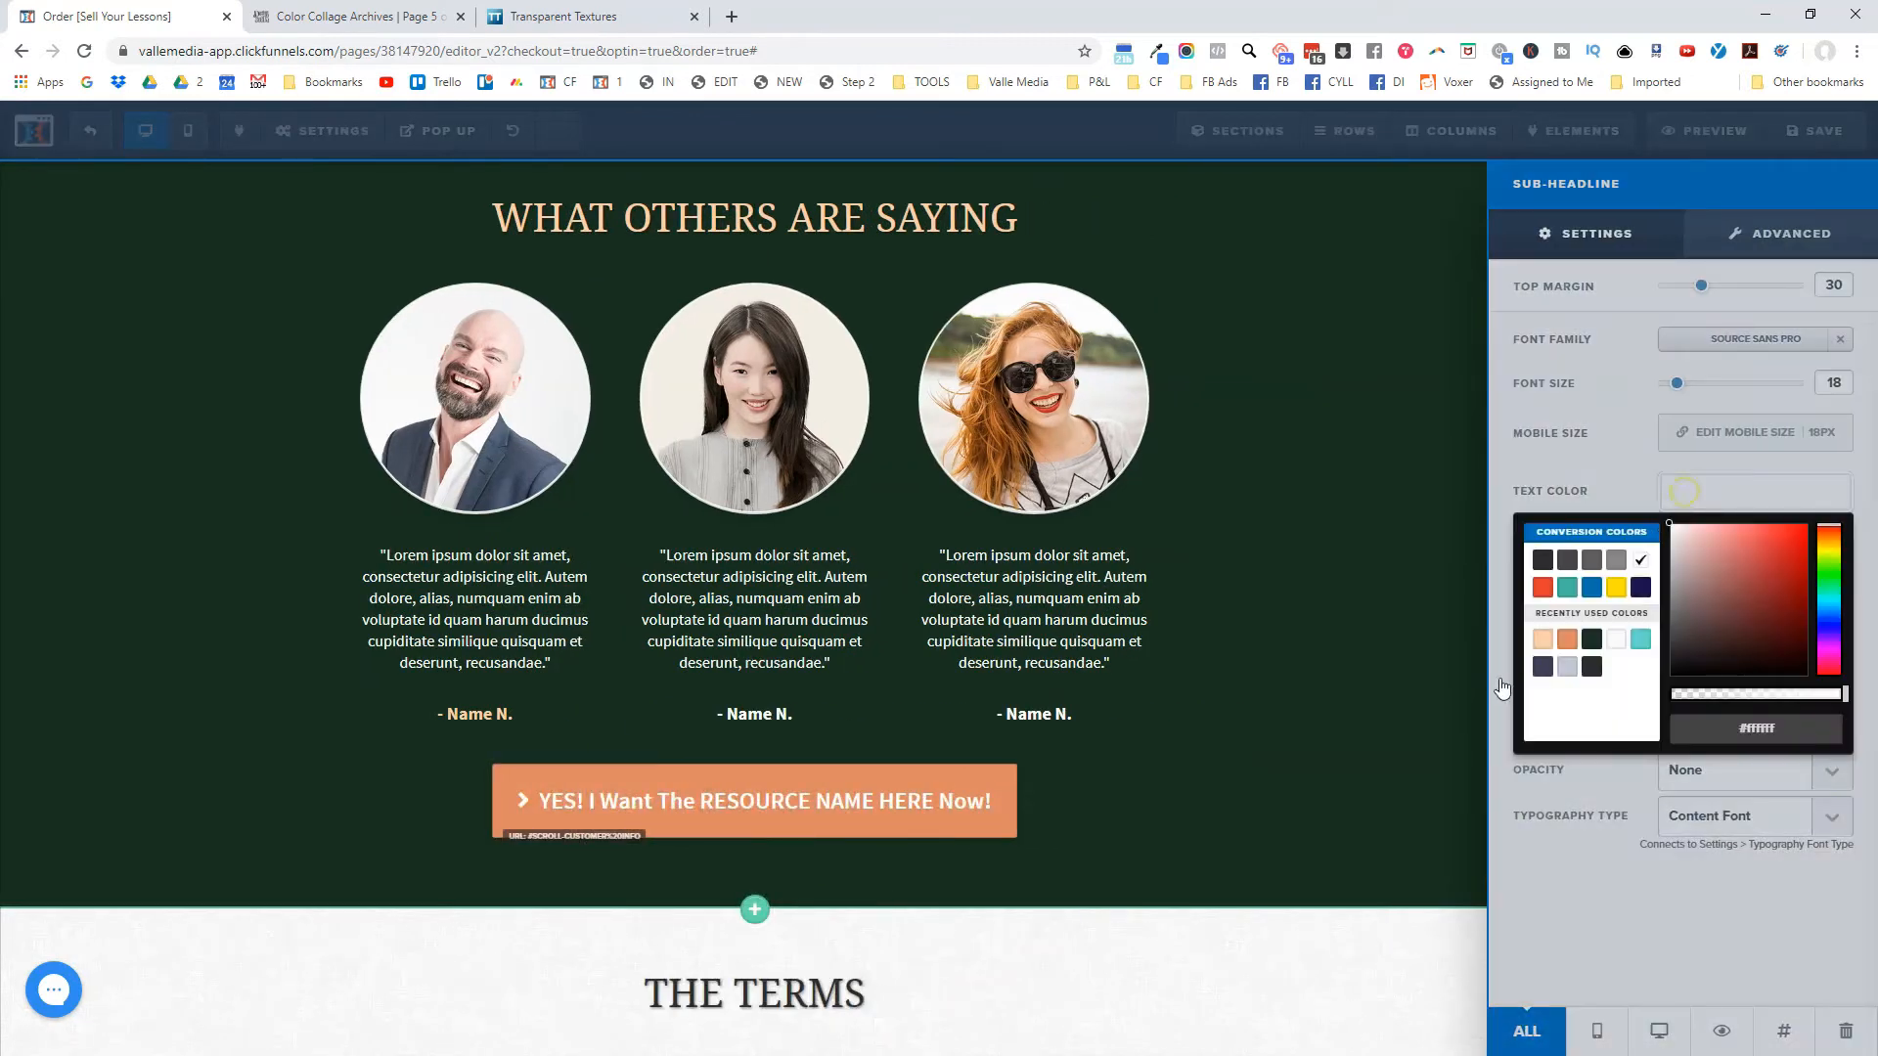
{"action": "left_click", "coordinate": [1540, 642]}
{"action": "left_click", "coordinate": [1154, 720]}
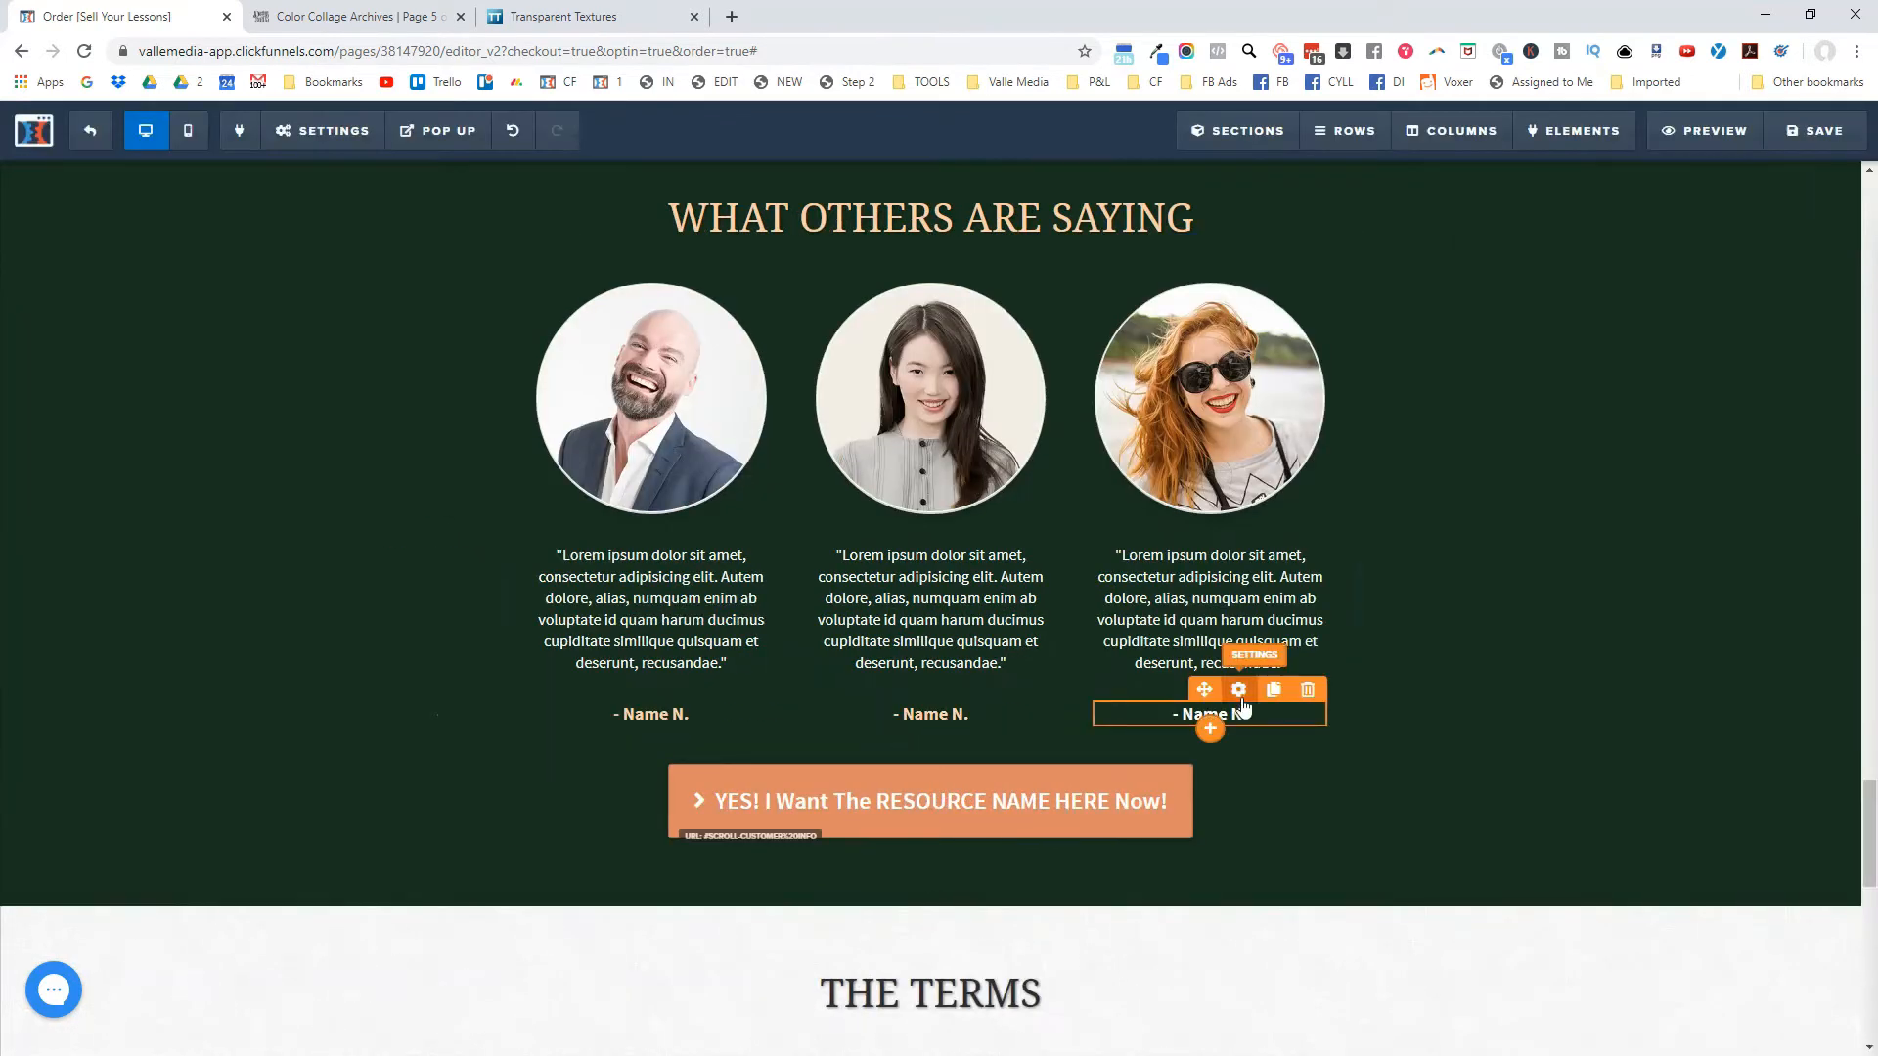
{"action": "left_click", "coordinate": [1239, 689]}
{"action": "left_click", "coordinate": [1690, 499]}
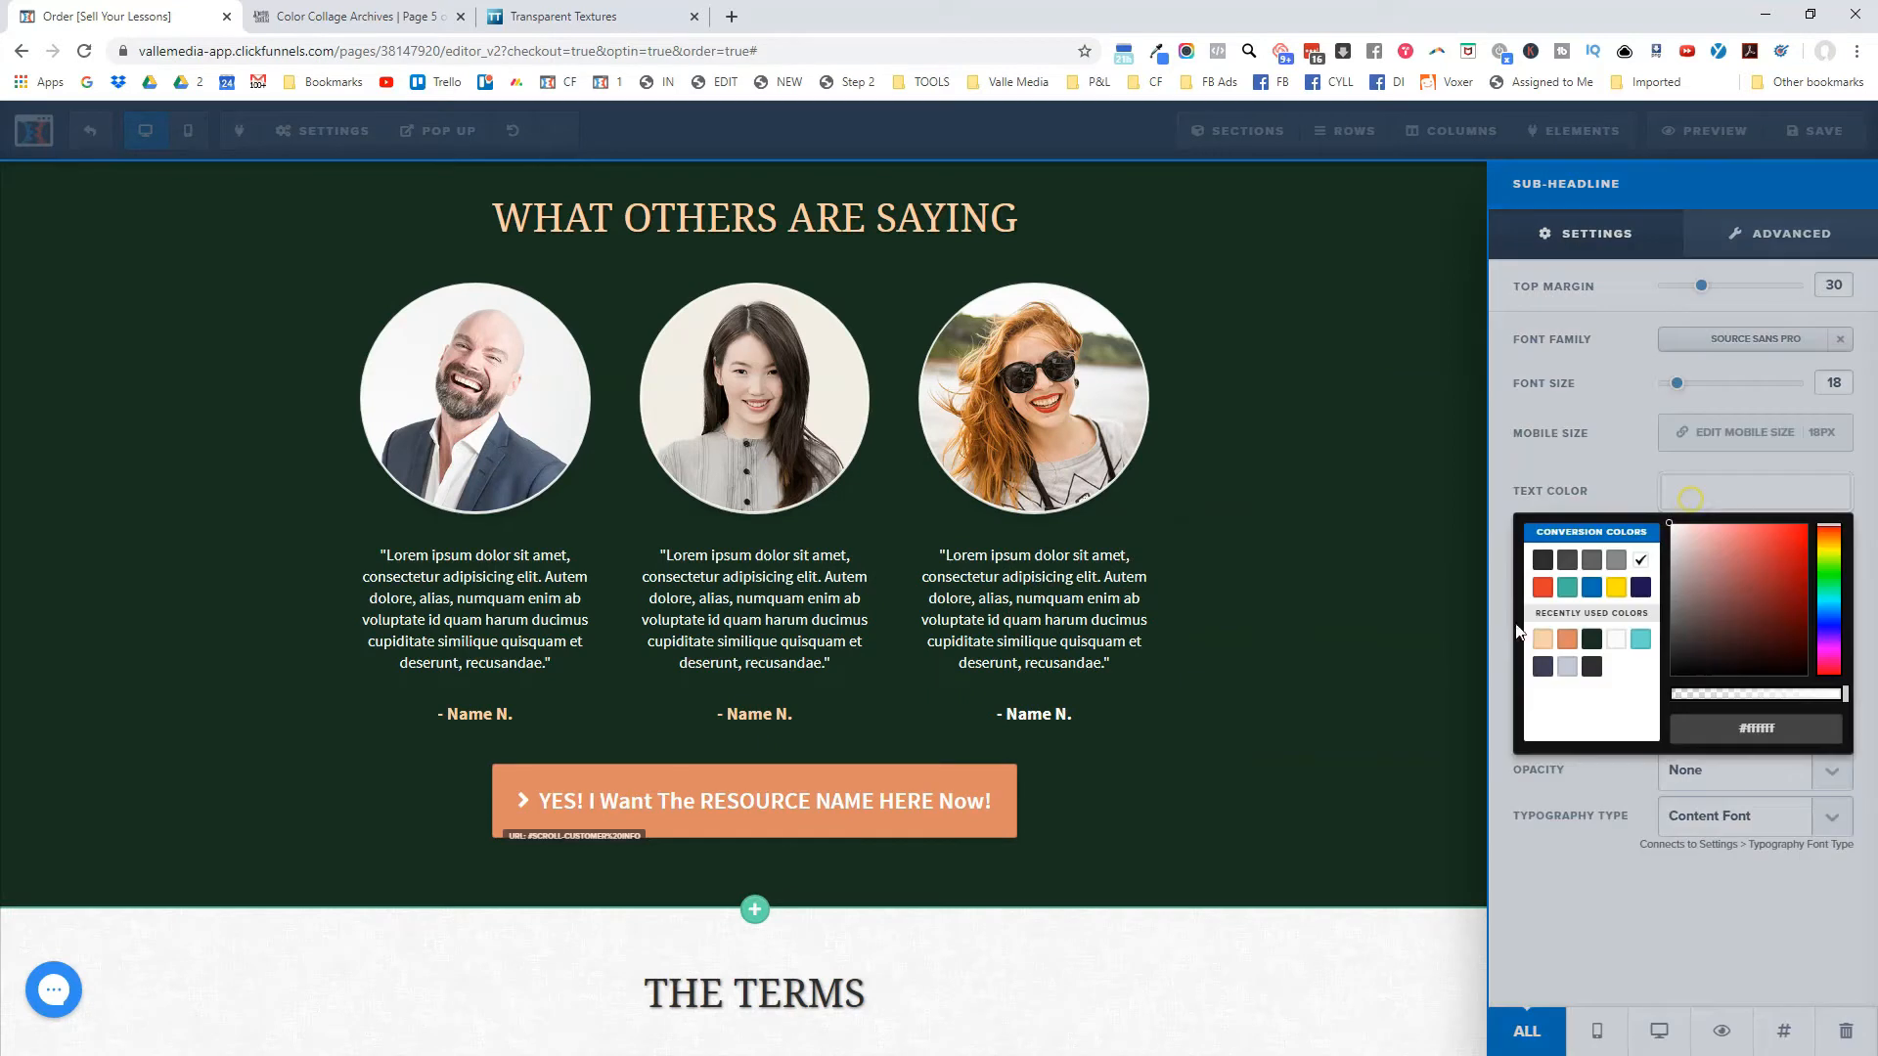
{"action": "left_click", "coordinate": [1543, 641]}
{"action": "left_click", "coordinate": [1323, 674]}
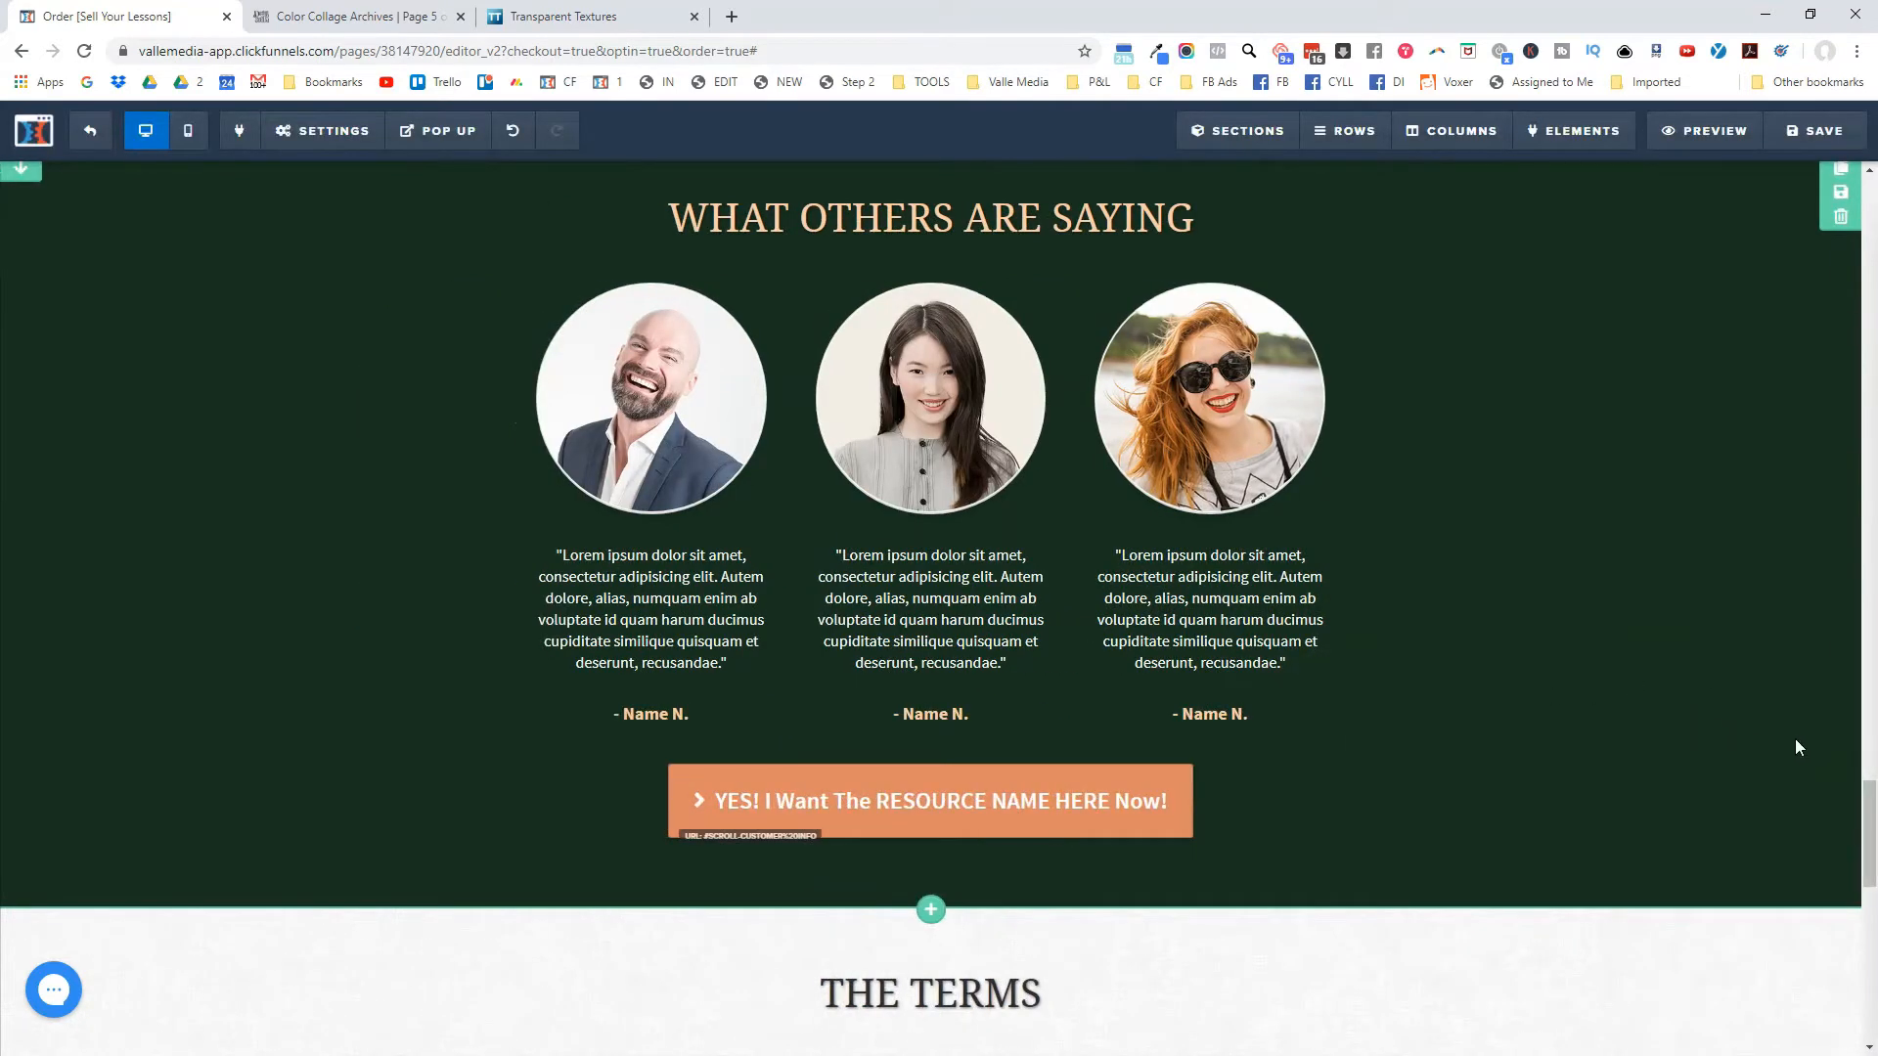
Copy the color code 2B6D39 from the Design Seeds palette and return to the order page editor.
{"action": "scroll", "coordinate": [1538, 763], "scroll_direction": "up", "scroll_amount": 3}
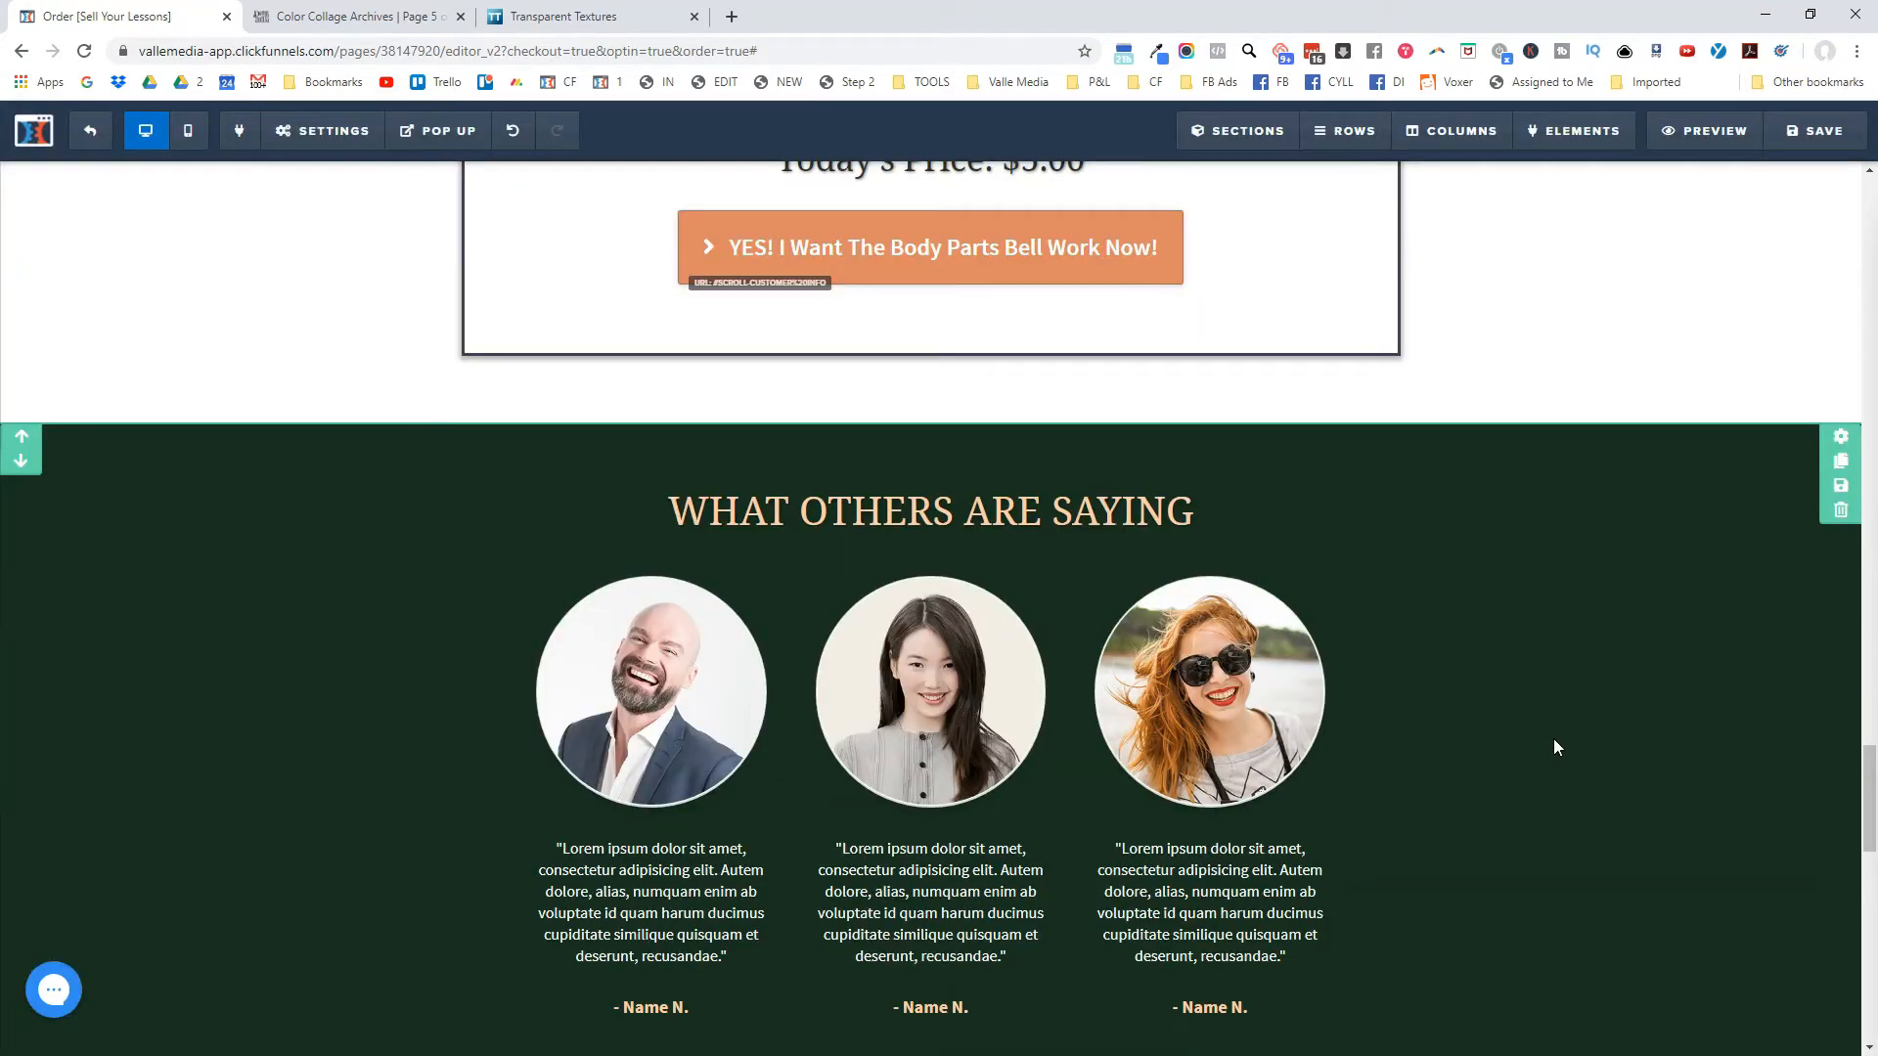
{"action": "scroll", "coordinate": [1554, 749], "scroll_direction": "up", "scroll_amount": 15}
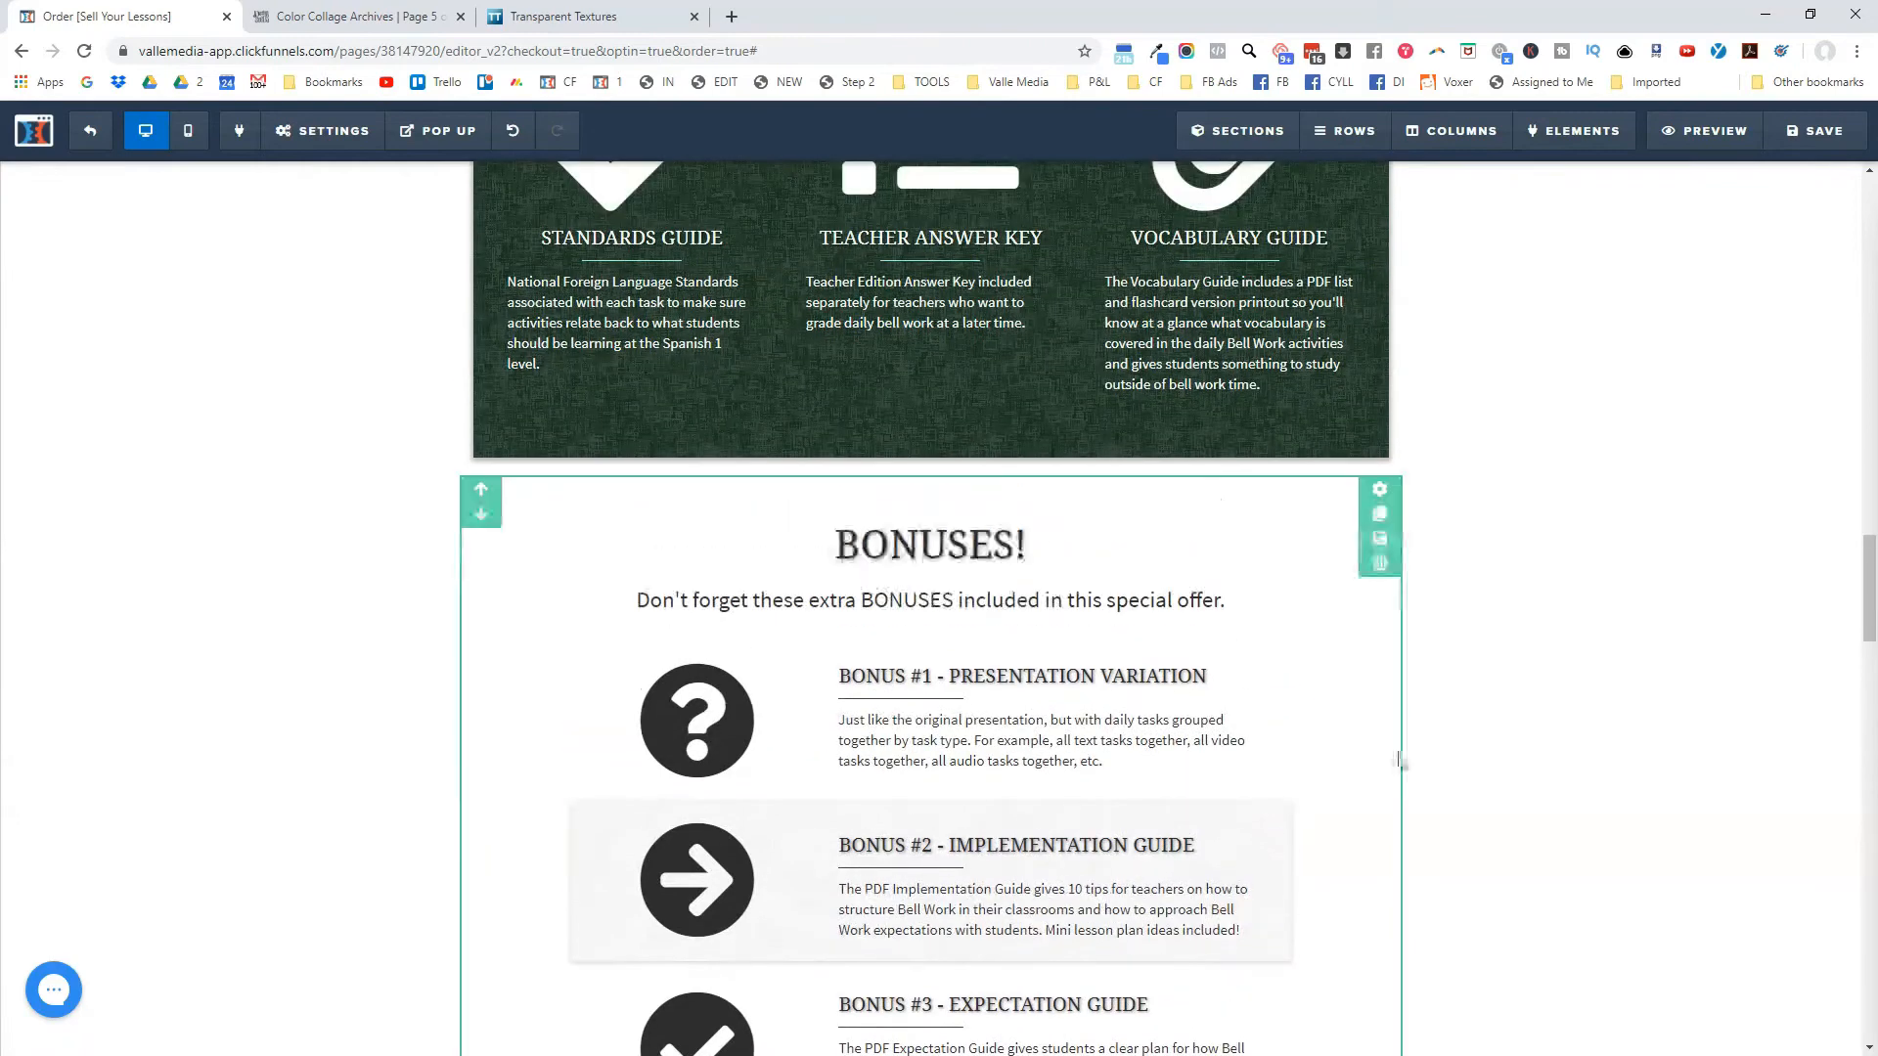
{"action": "scroll", "coordinate": [1530, 738], "scroll_direction": "up", "scroll_amount": 7}
{"action": "scroll", "coordinate": [1530, 737], "scroll_direction": "up", "scroll_amount": 10}
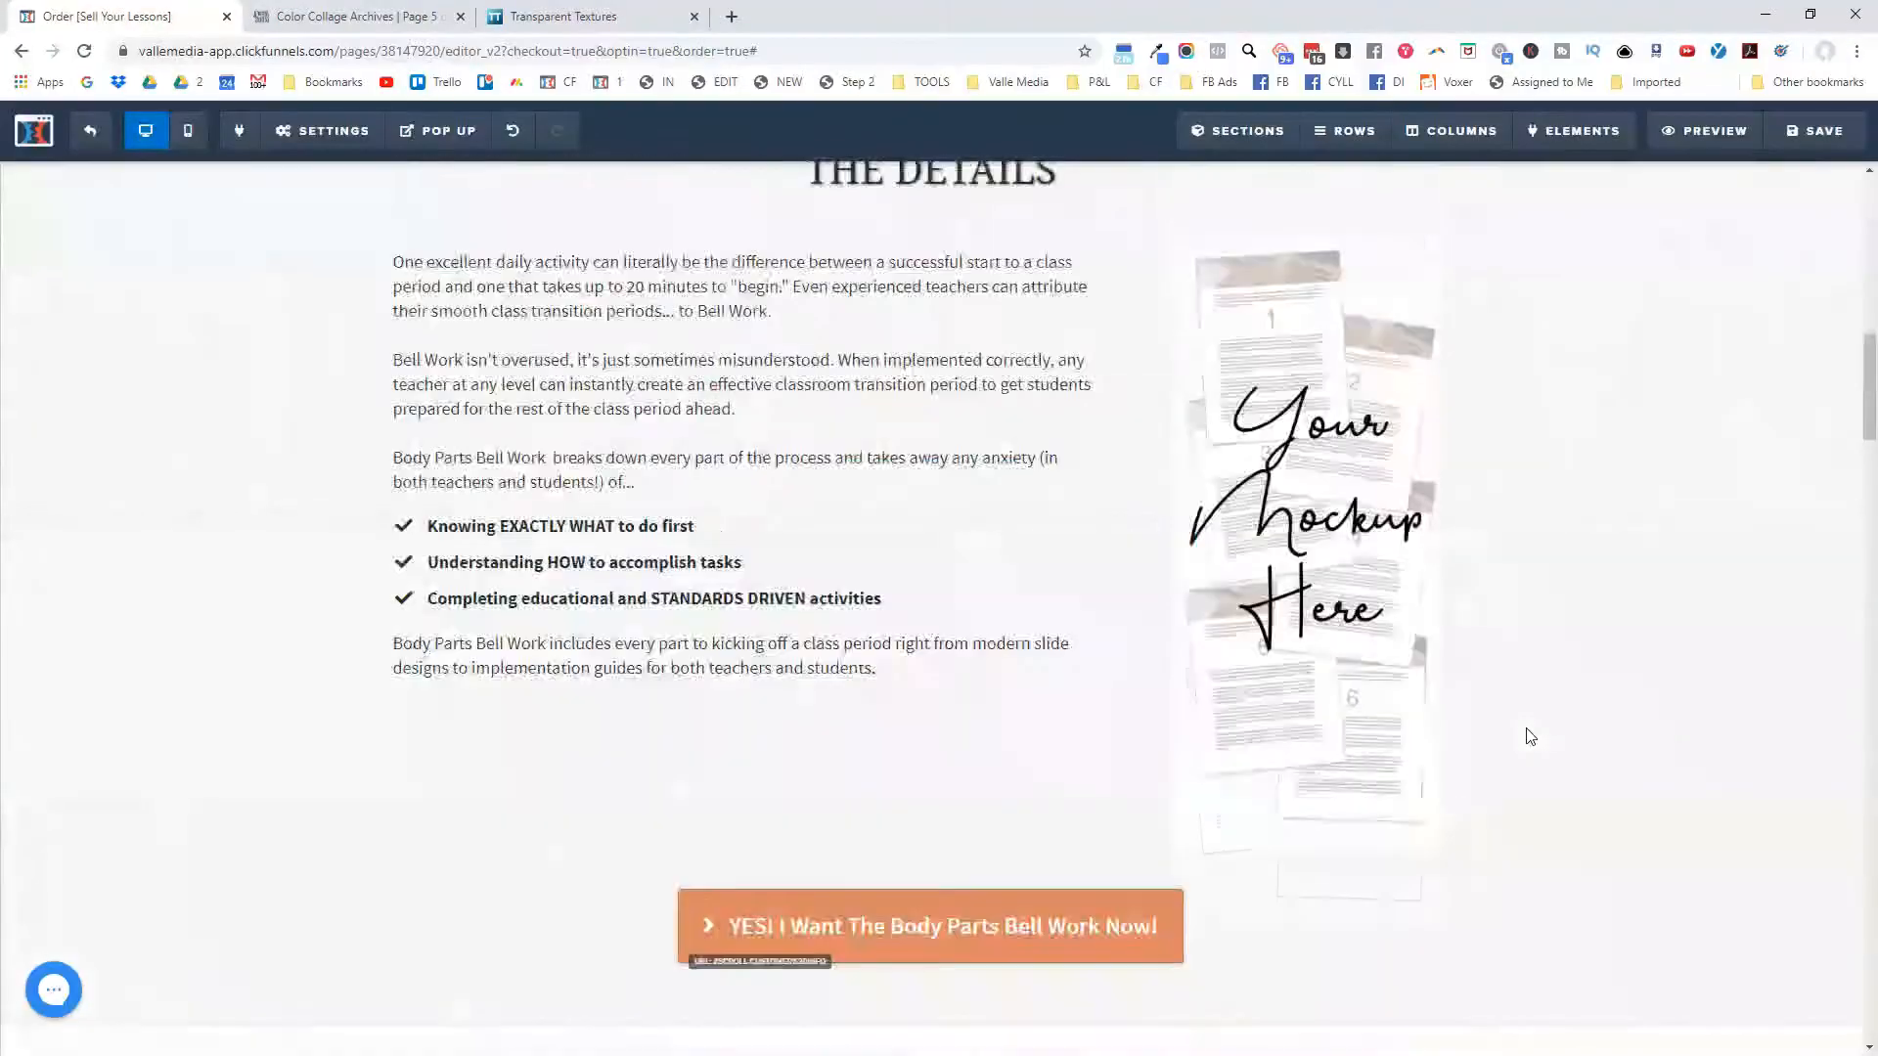
{"action": "scroll", "coordinate": [1453, 650], "scroll_direction": "up", "scroll_amount": 6}
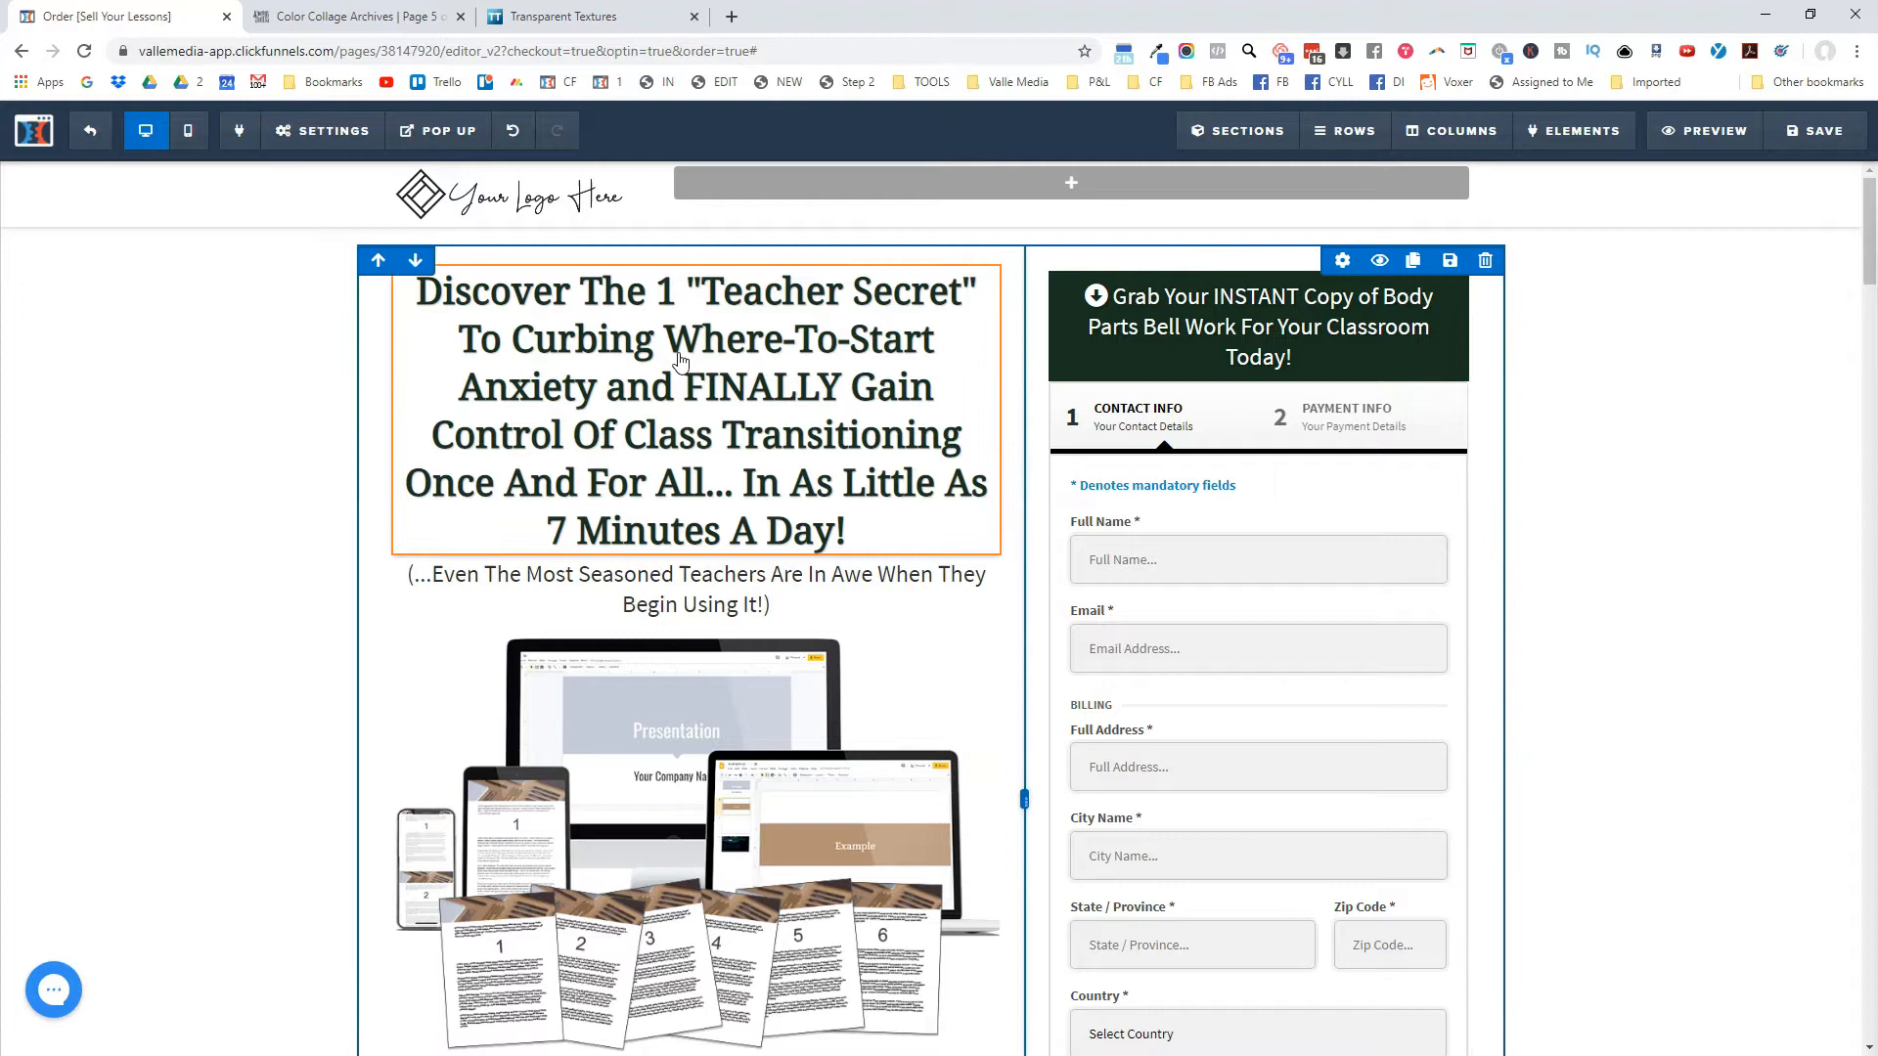
{"action": "left_click", "coordinate": [352, 16]}
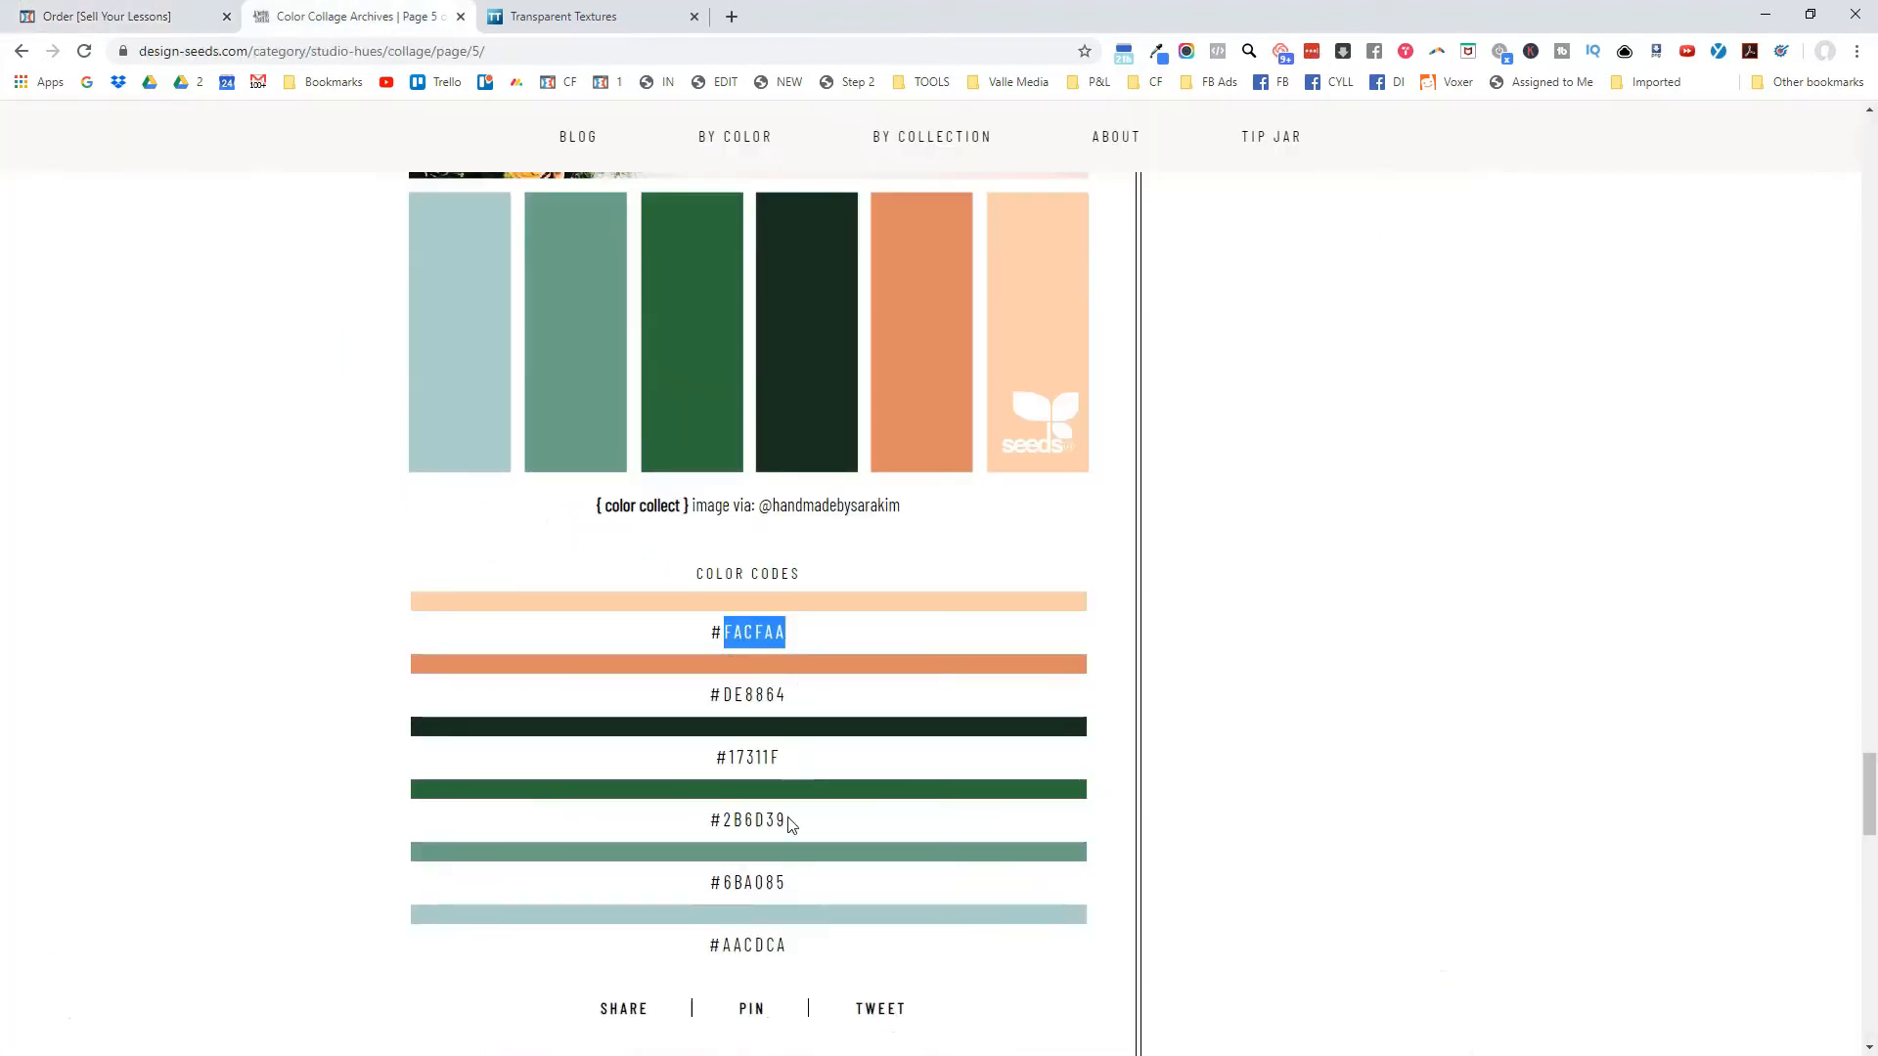
{"action": "left_click_drag", "start_coordinate": [793, 826], "coordinate": [746, 828]}
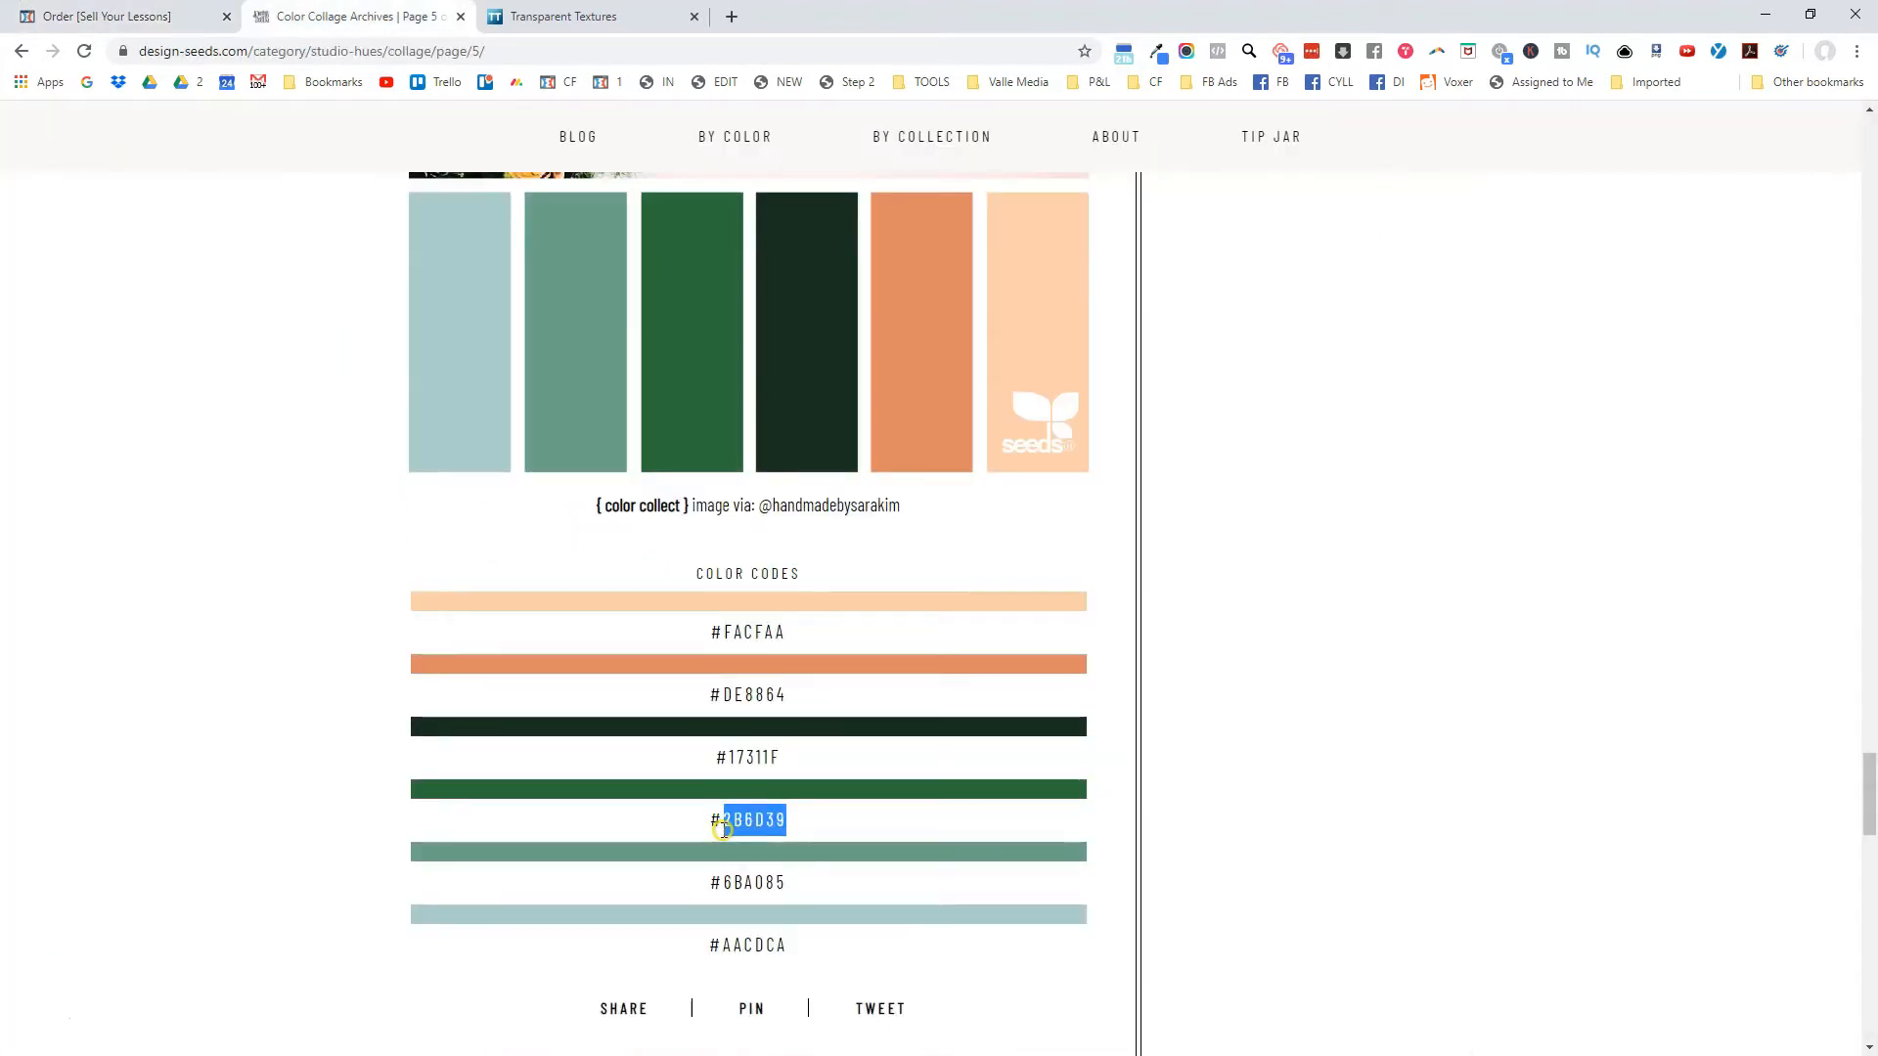
{"action": "left_click", "coordinate": [113, 17]}
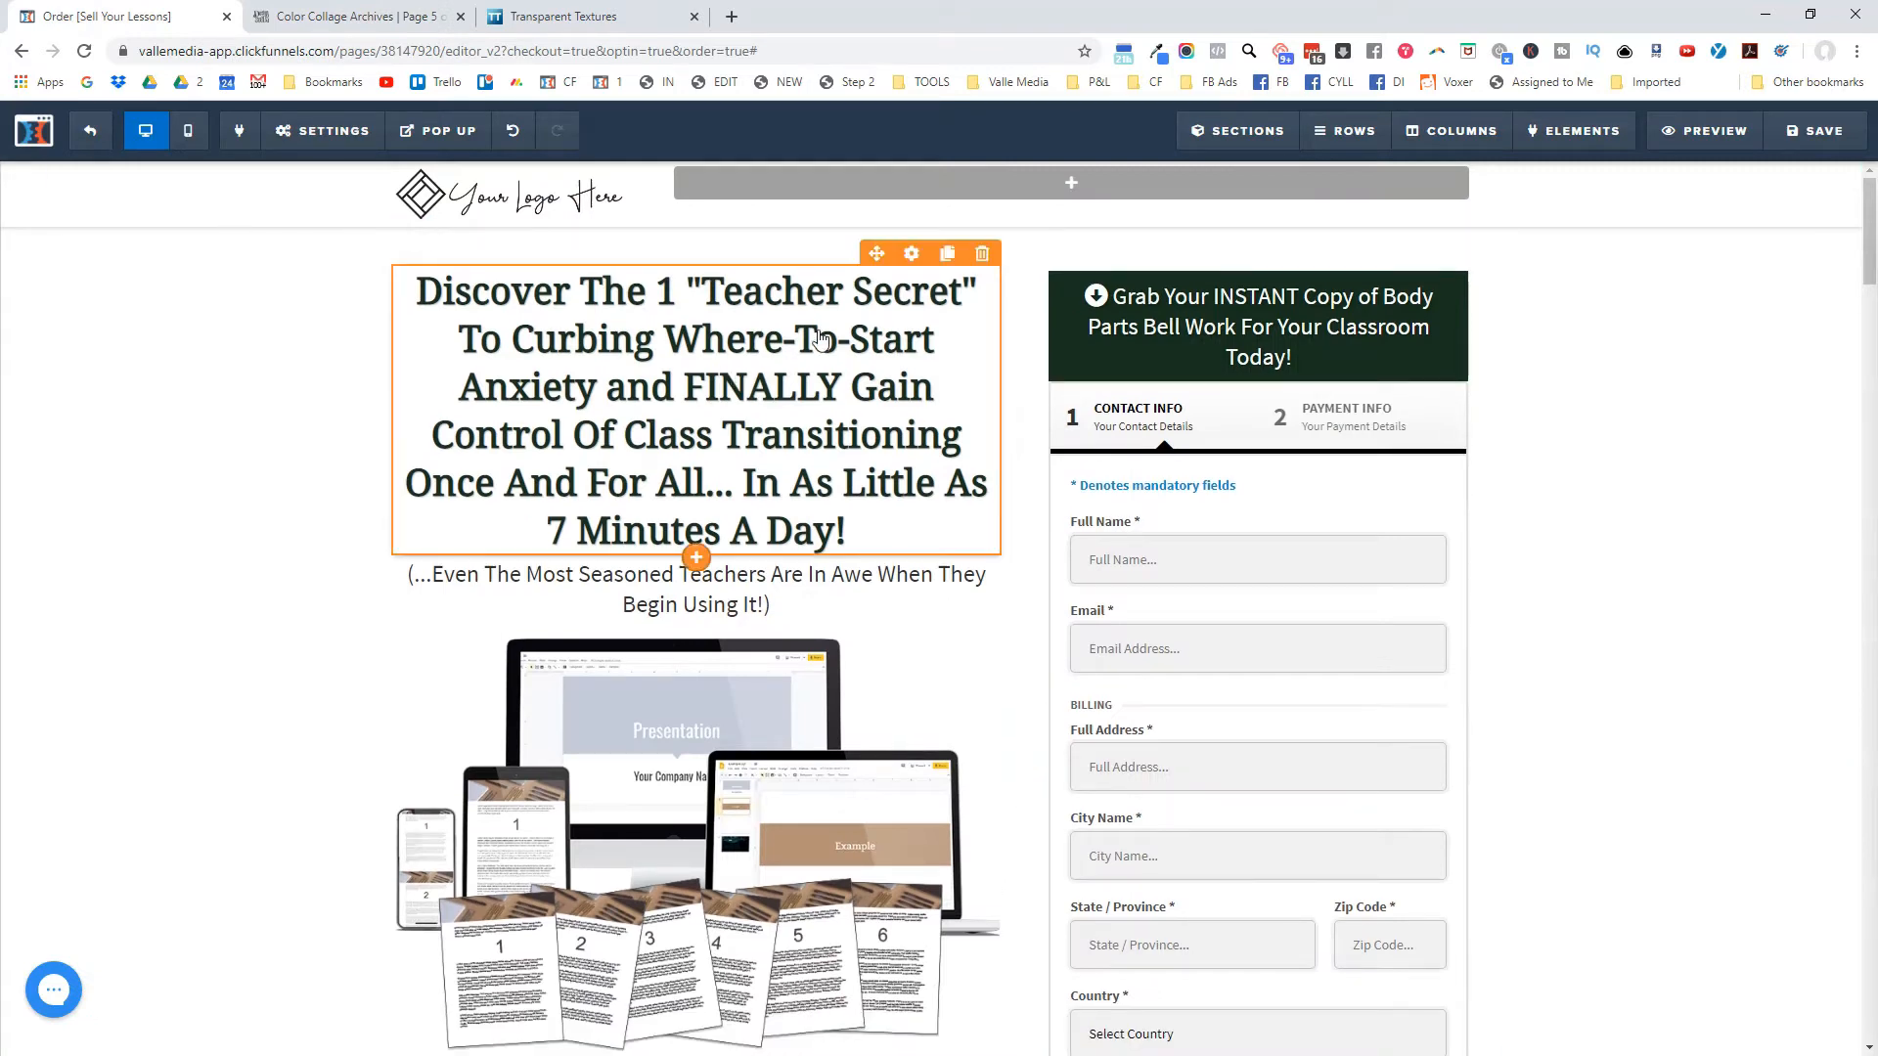
Try #2B6D39 as the text color of the main "Discover The 1 Teacher Secret" headline.
{"action": "left_click", "coordinate": [911, 255]}
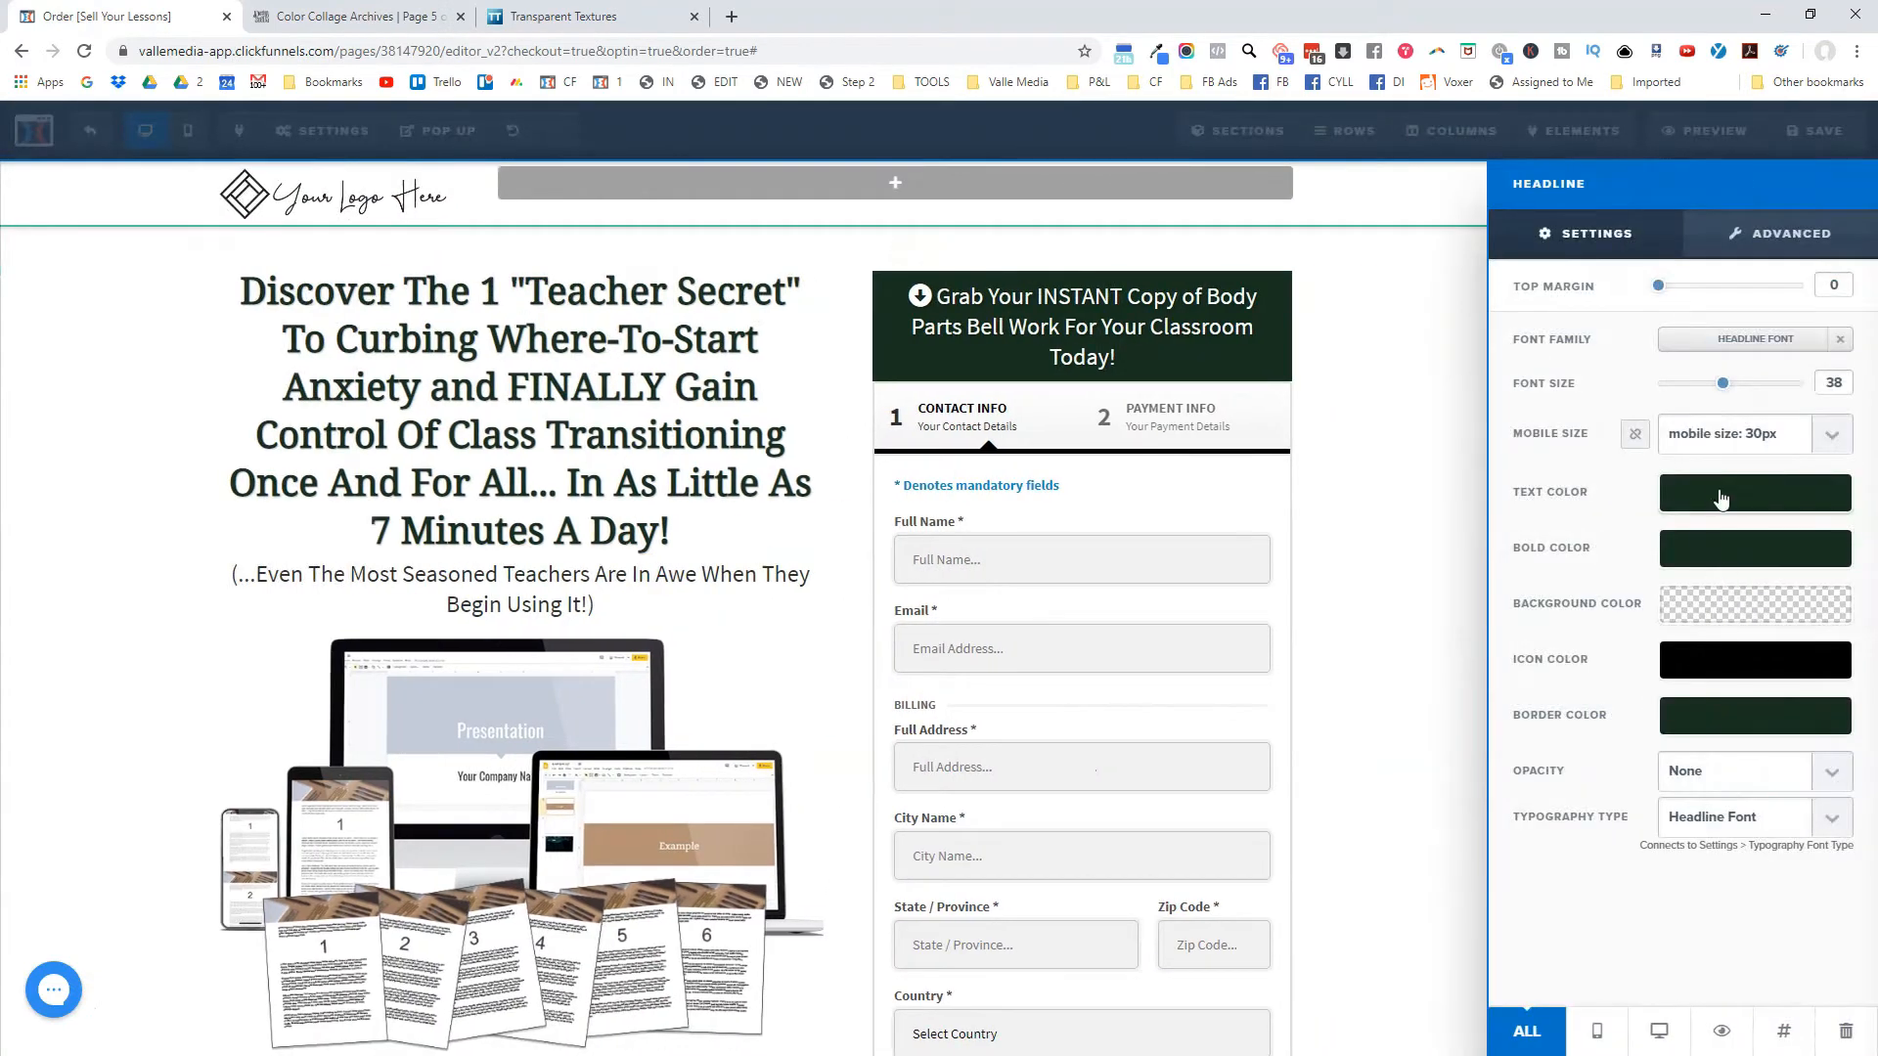
{"action": "left_click", "coordinate": [1722, 497]}
{"action": "double_click", "coordinate": [1754, 729]}
{"action": "type", "text": "#2b6d39"}
{"action": "left_click", "coordinate": [742, 342]}
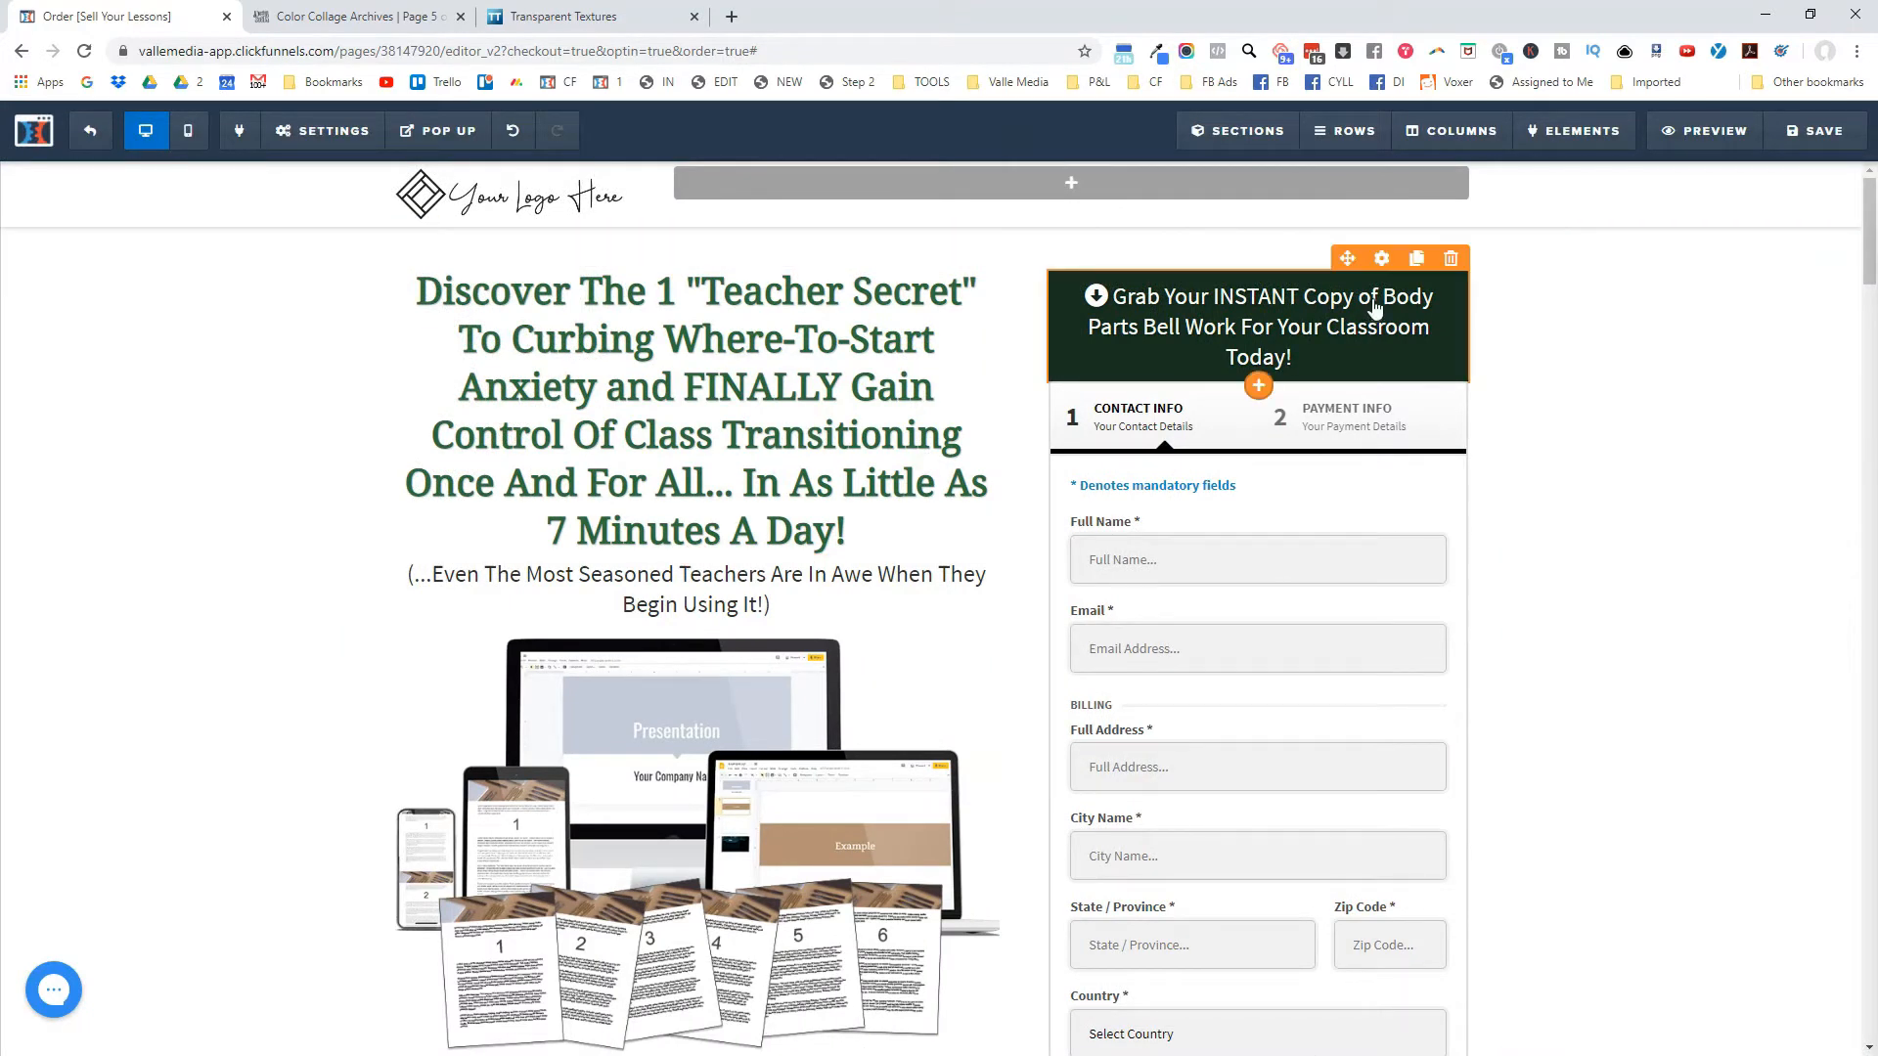
Try #2B6D39 as the background color of the "Grab Your INSTANT Copy" banner above the order form.
{"action": "left_click", "coordinate": [1398, 254]}
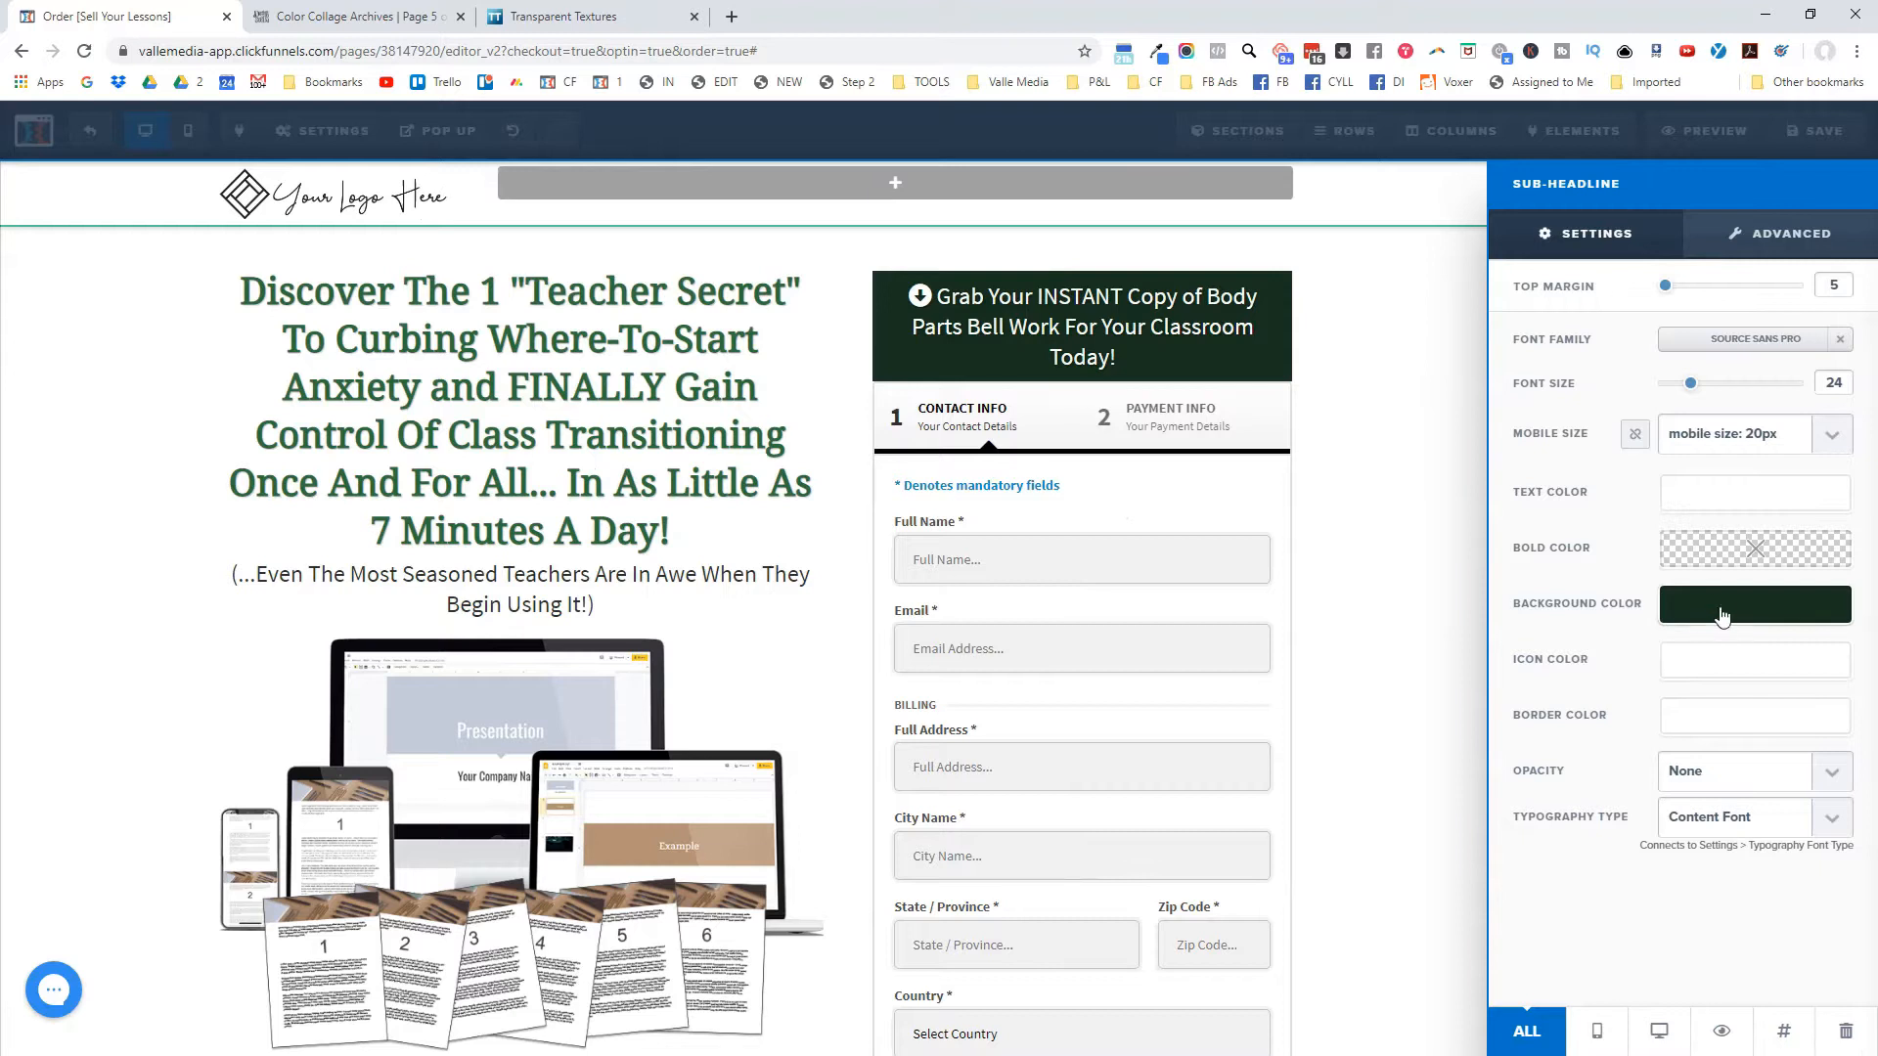
{"action": "left_click", "coordinate": [1722, 616]}
{"action": "double_click", "coordinate": [1762, 842]}
{"action": "type", "text": "#2b6d39"}
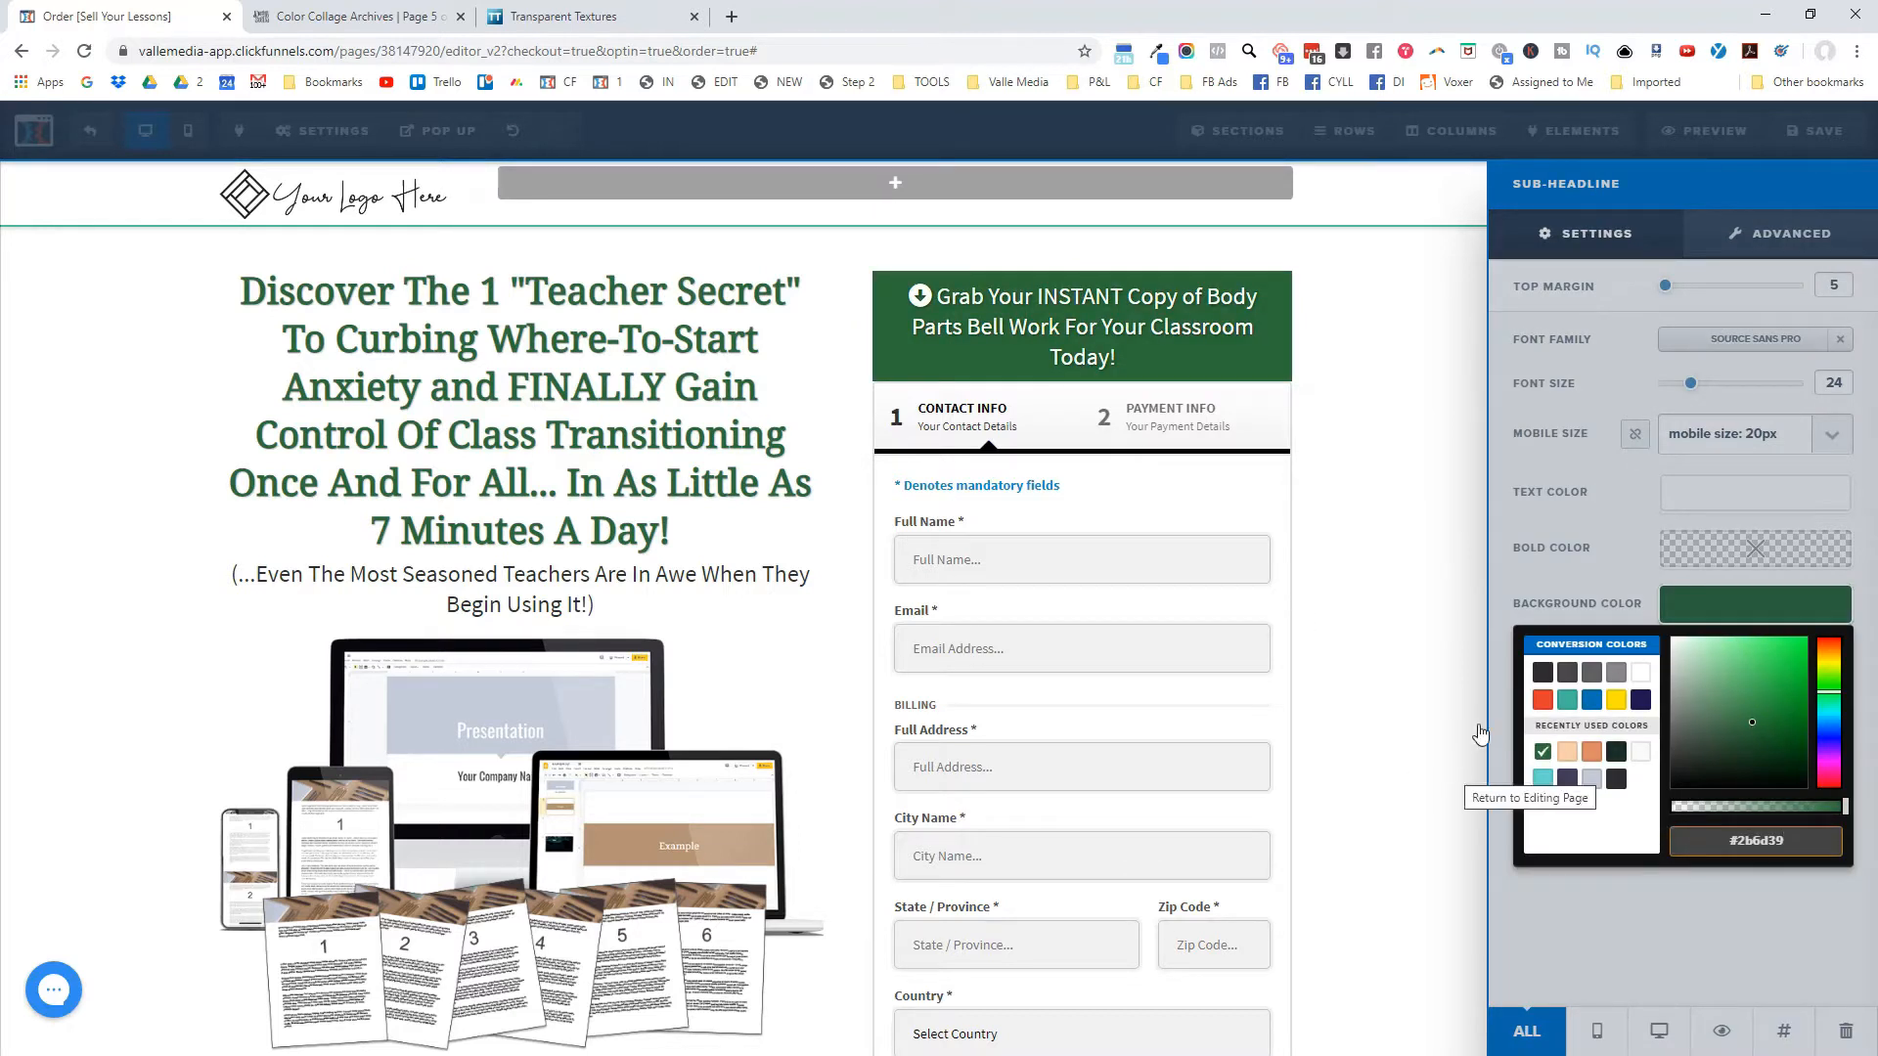
{"action": "left_click", "coordinate": [1350, 550]}
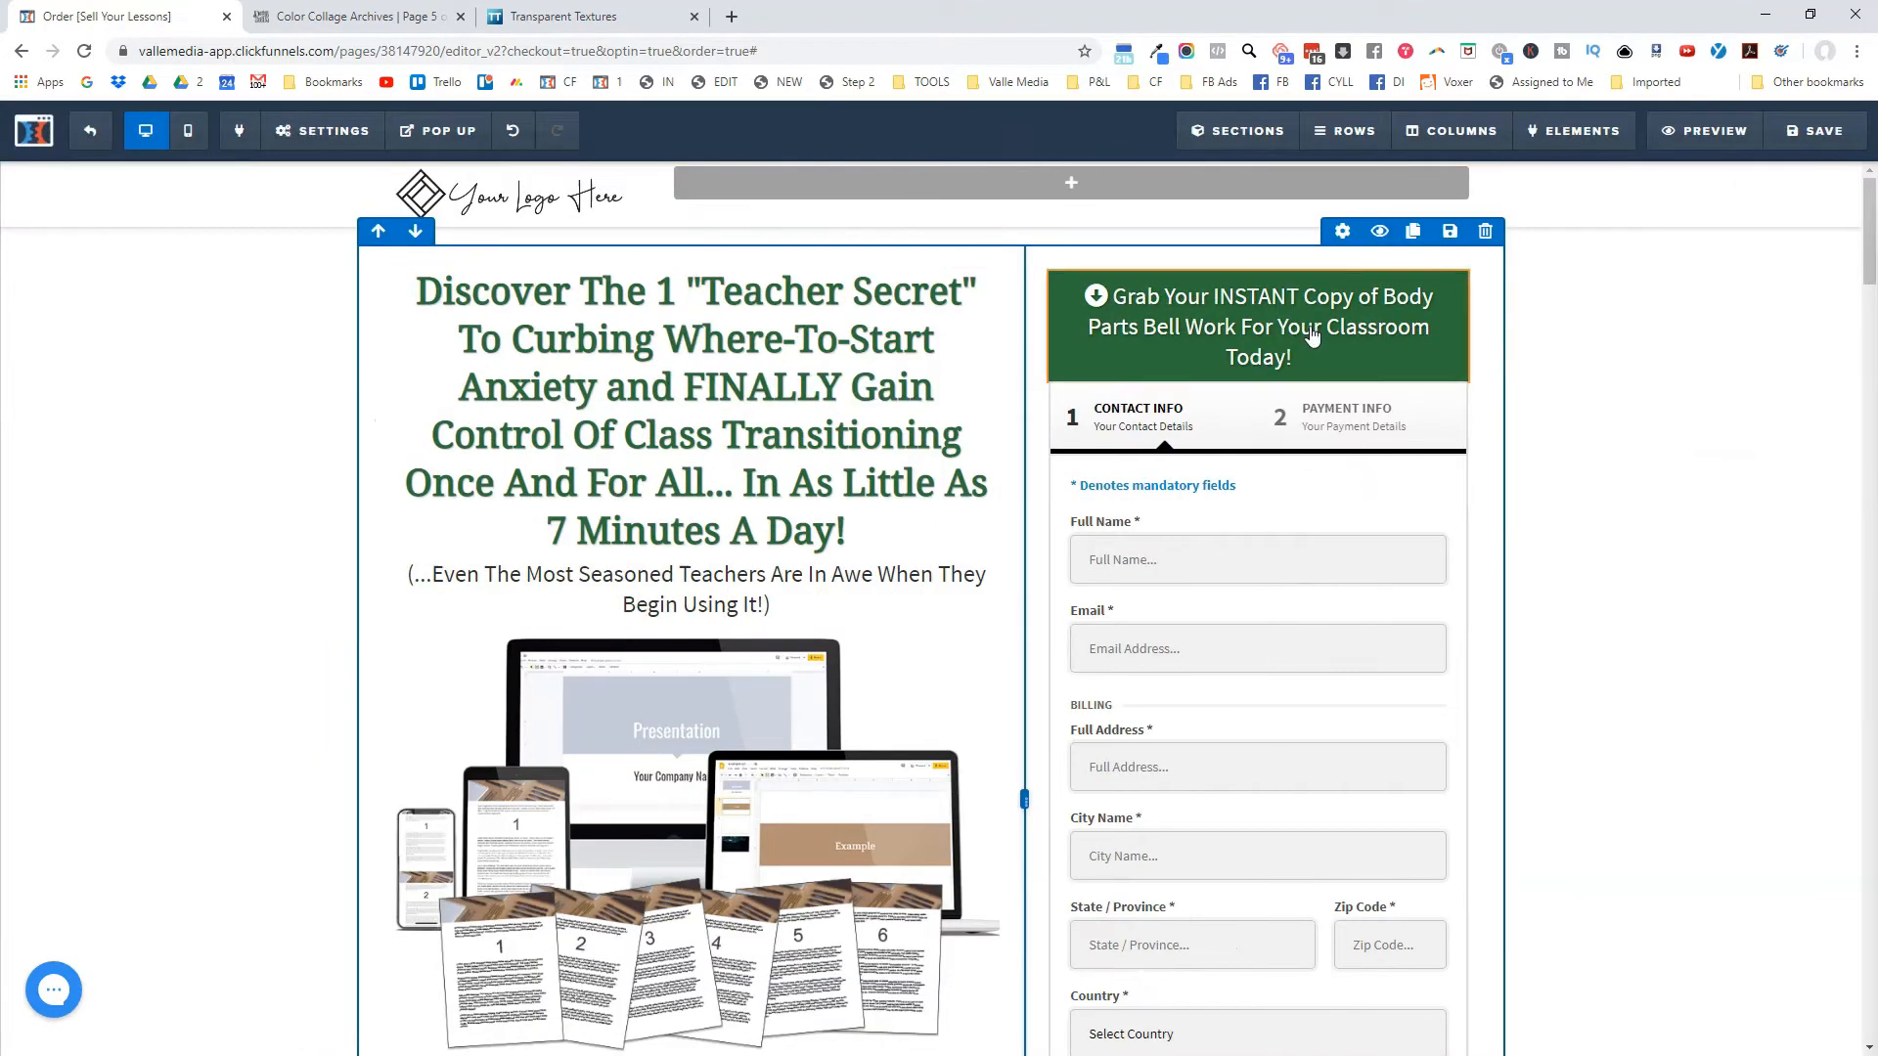
Return the background color of the banner above the order form to the recently used dark green, #17311F.
{"action": "left_click", "coordinate": [1389, 237]}
{"action": "left_click", "coordinate": [1723, 610]}
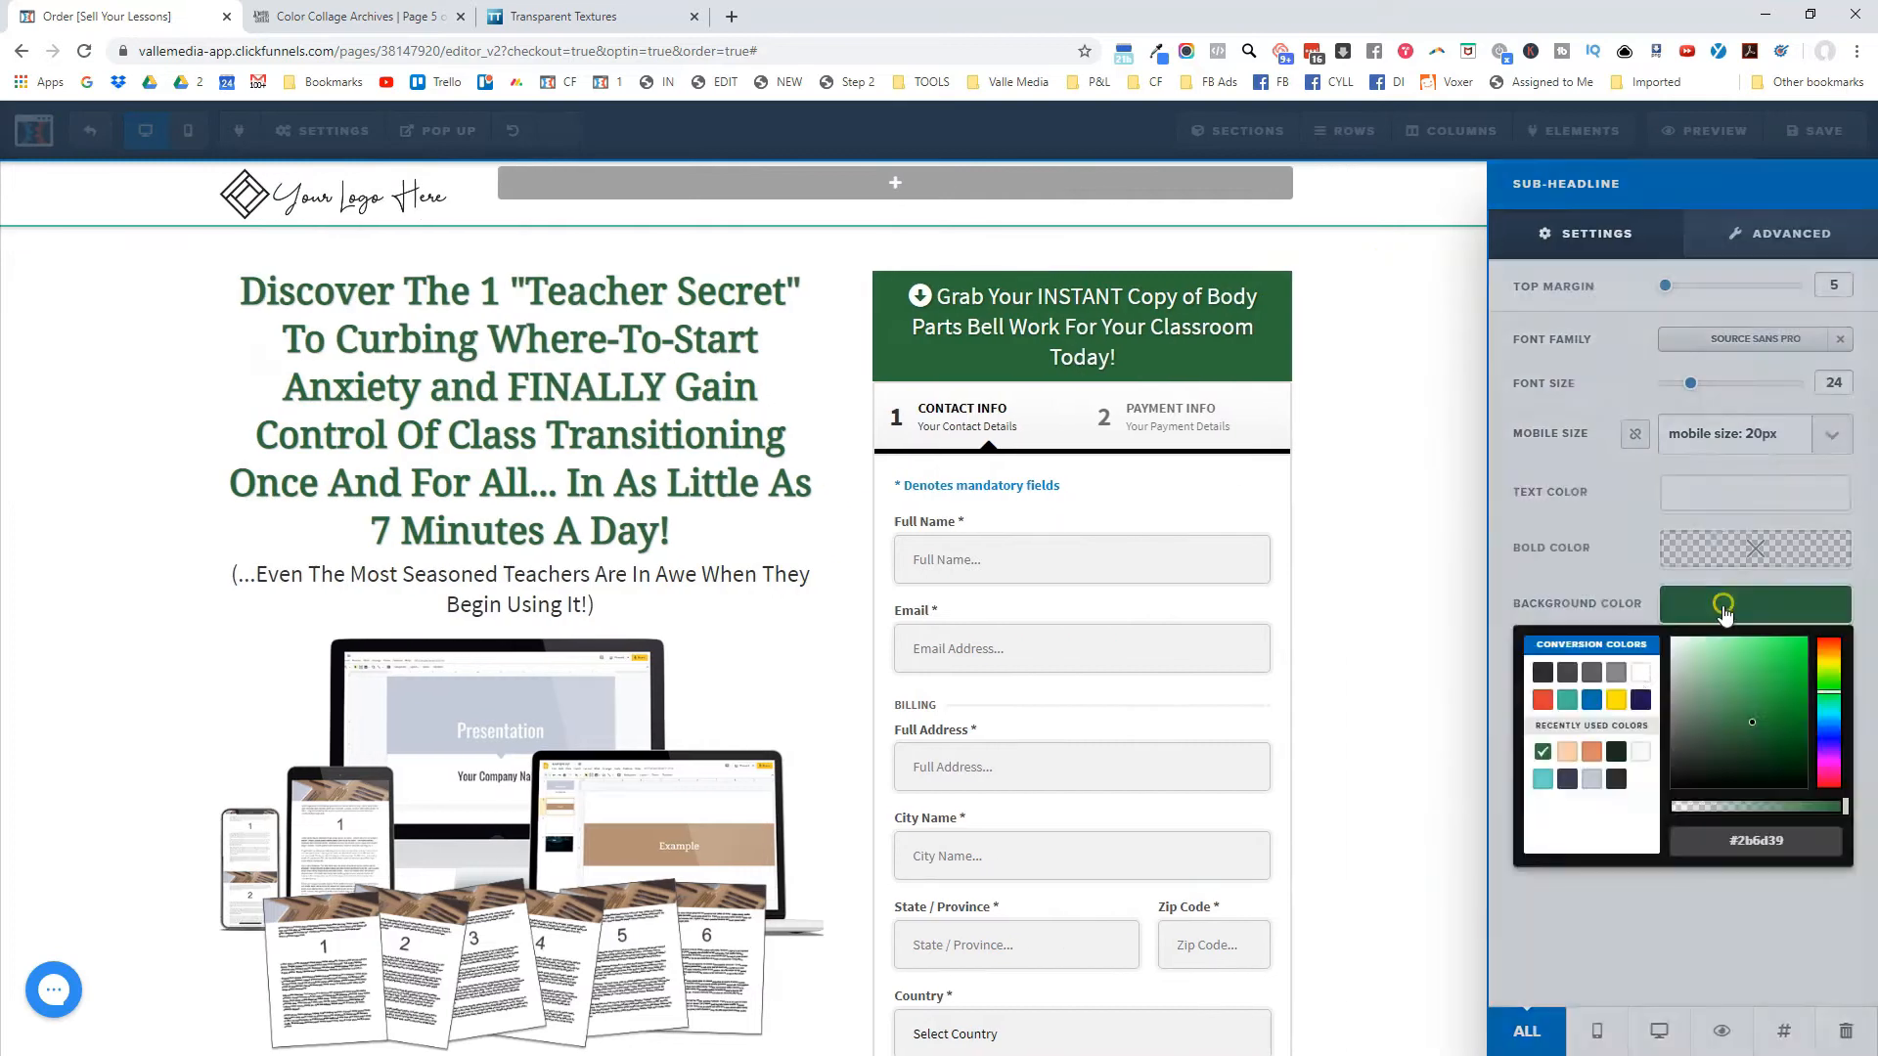
{"action": "left_click", "coordinate": [1615, 752]}
{"action": "left_click", "coordinate": [892, 446]}
Return the main headline's text color to the dark green #17311F.
{"action": "left_click", "coordinate": [911, 255]}
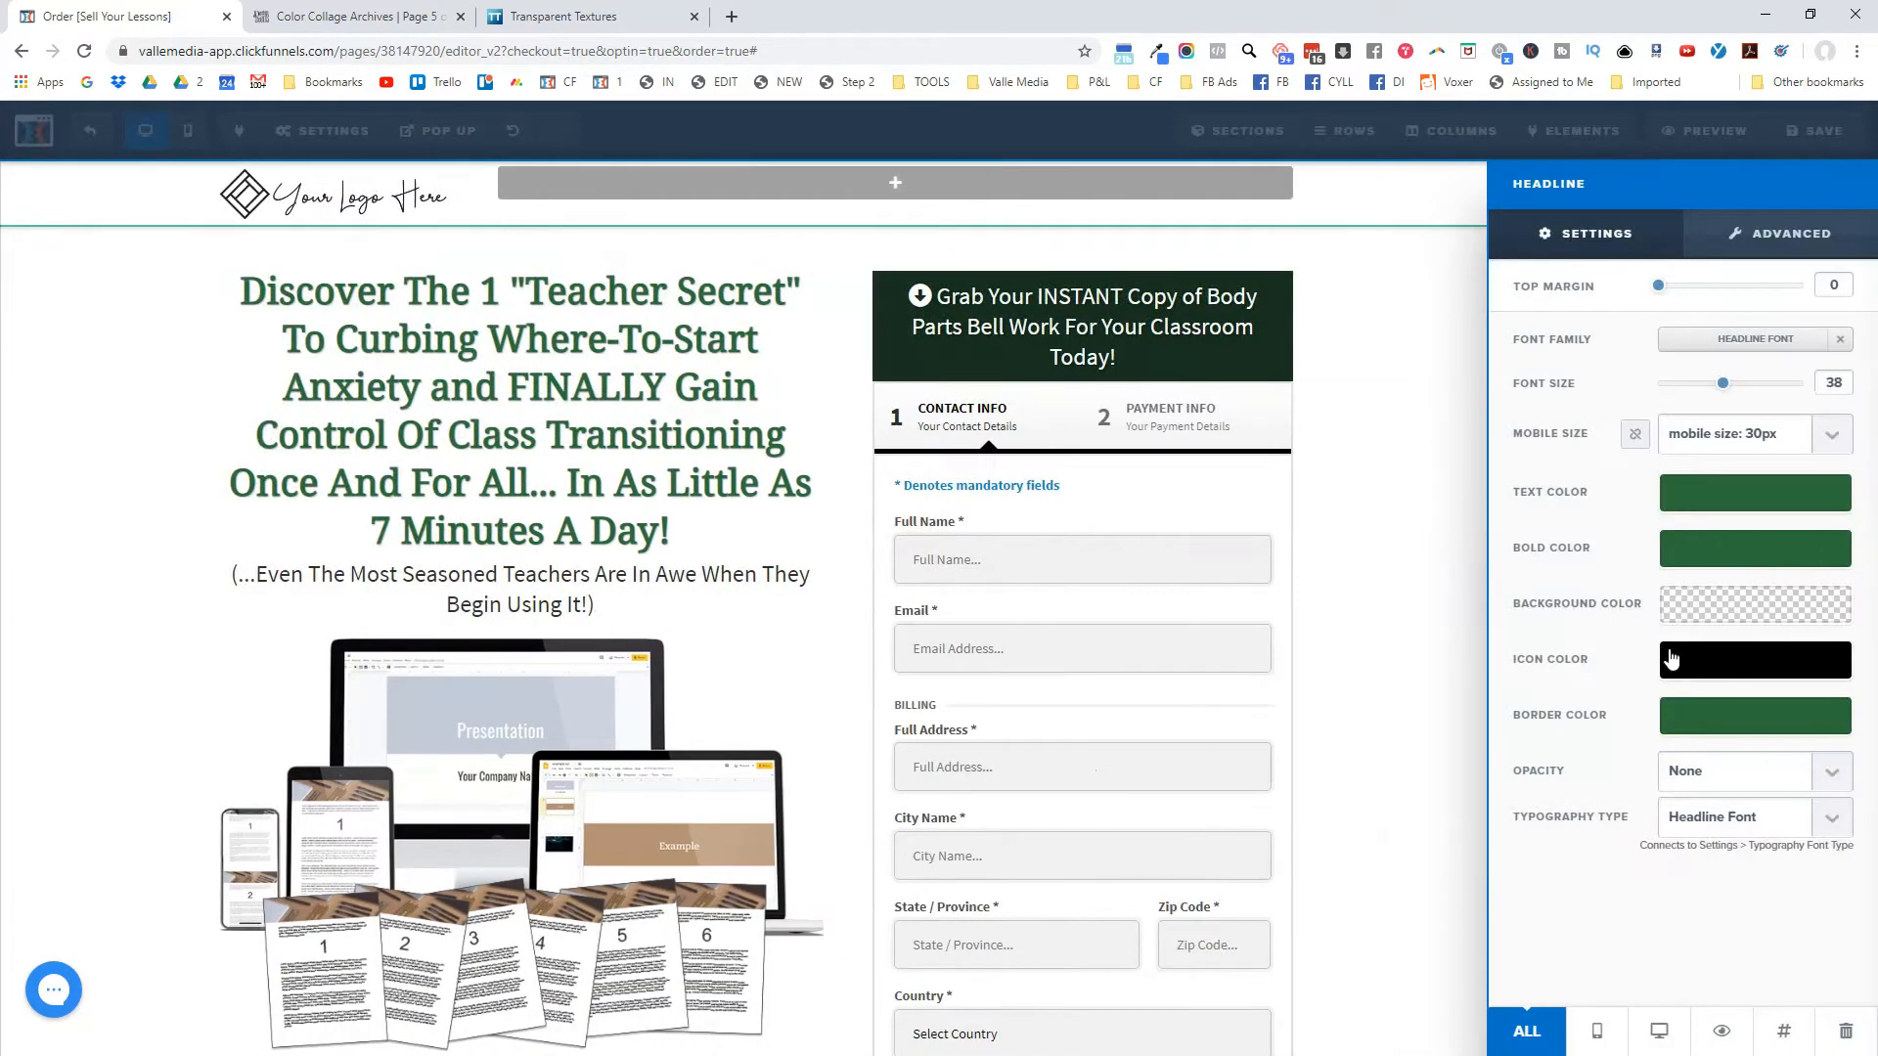
{"action": "left_click", "coordinate": [1697, 501]}
{"action": "left_click", "coordinate": [1617, 640]}
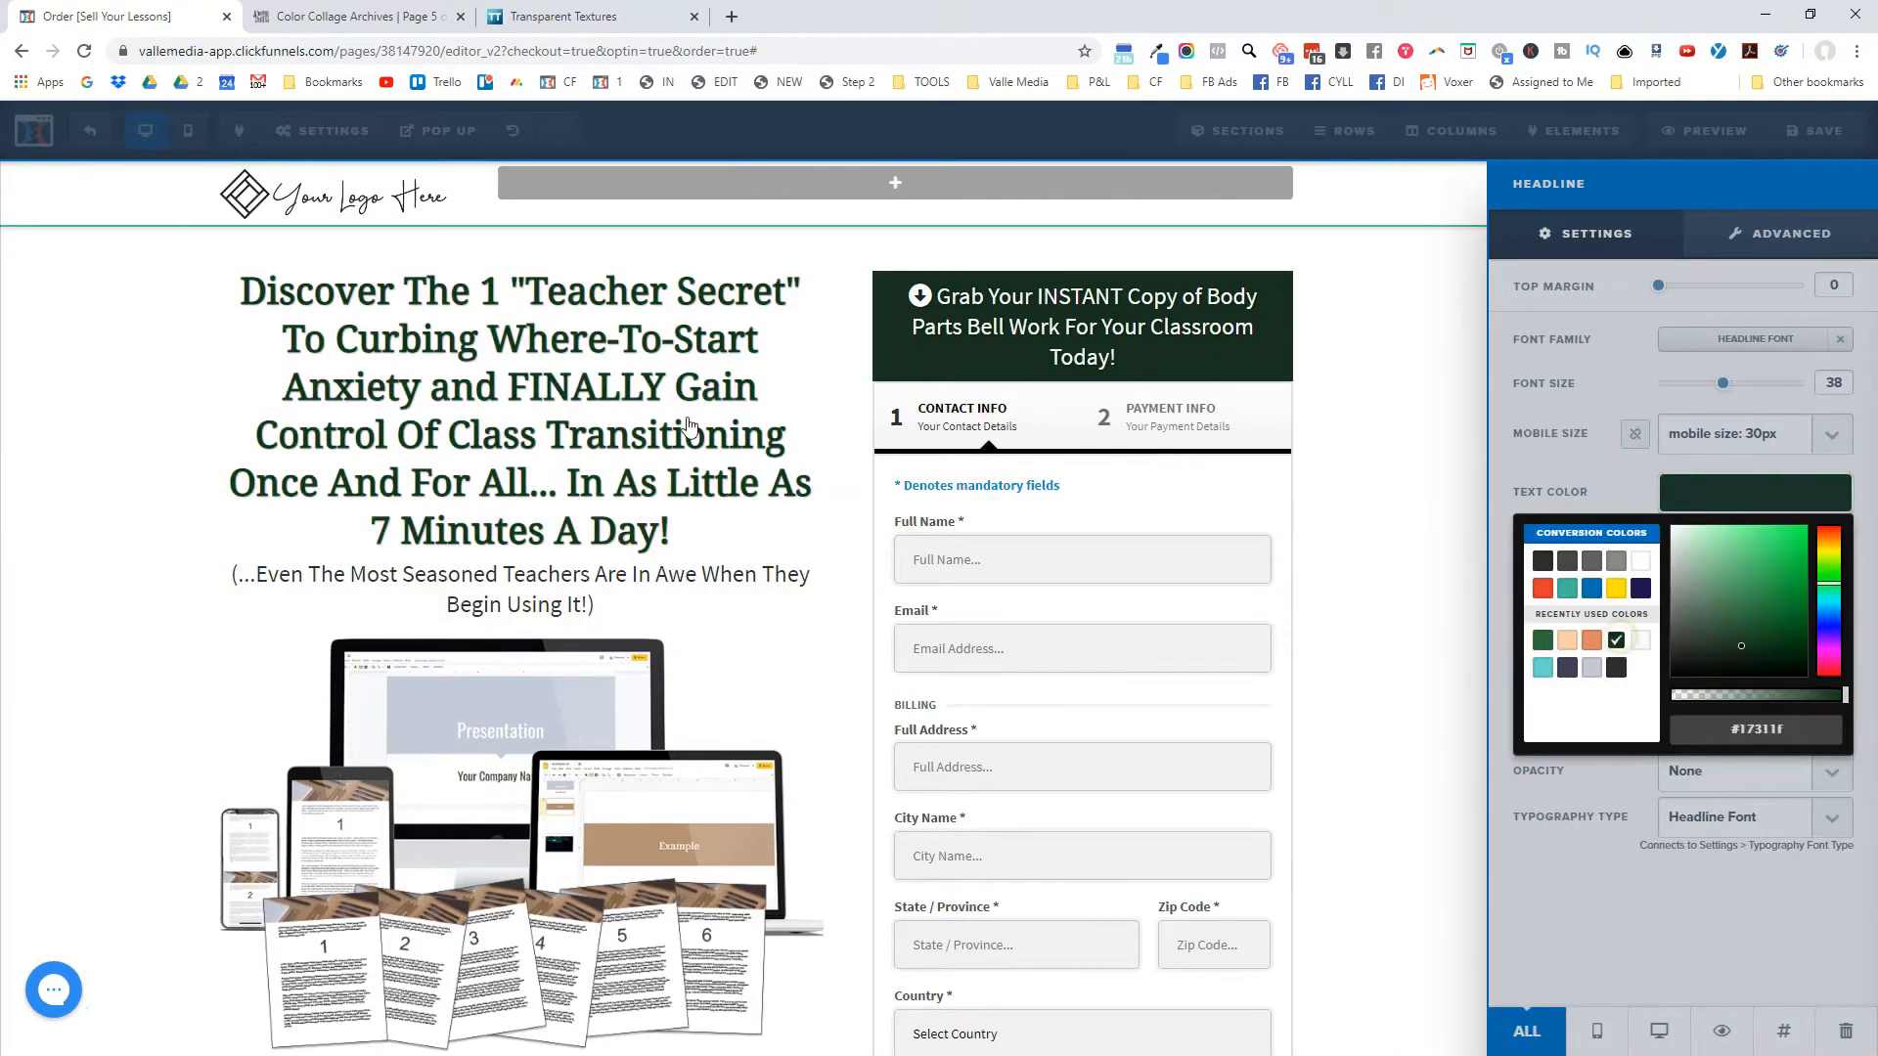
{"action": "left_click", "coordinate": [691, 422]}
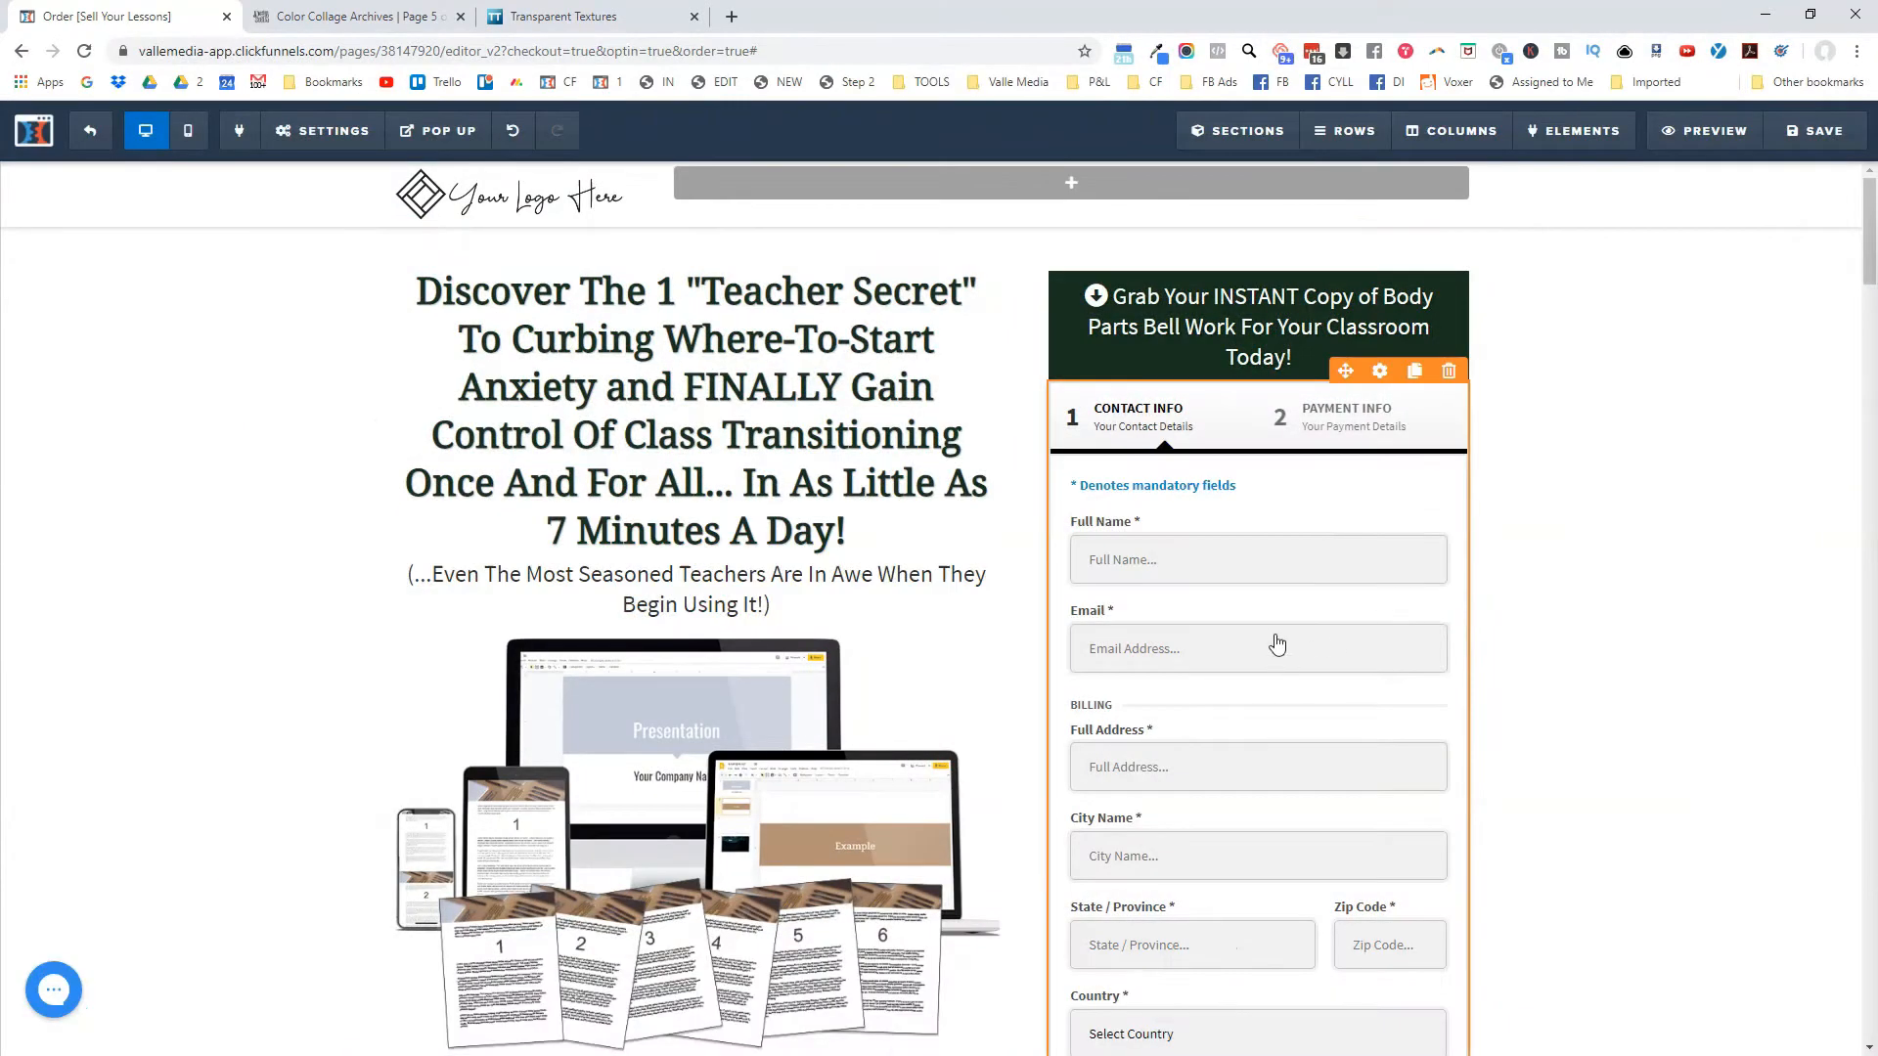
Switch to the Transparent Textures site and choose the Brick Wall pattern.
{"action": "scroll", "coordinate": [780, 492], "scroll_direction": "down", "scroll_amount": 15}
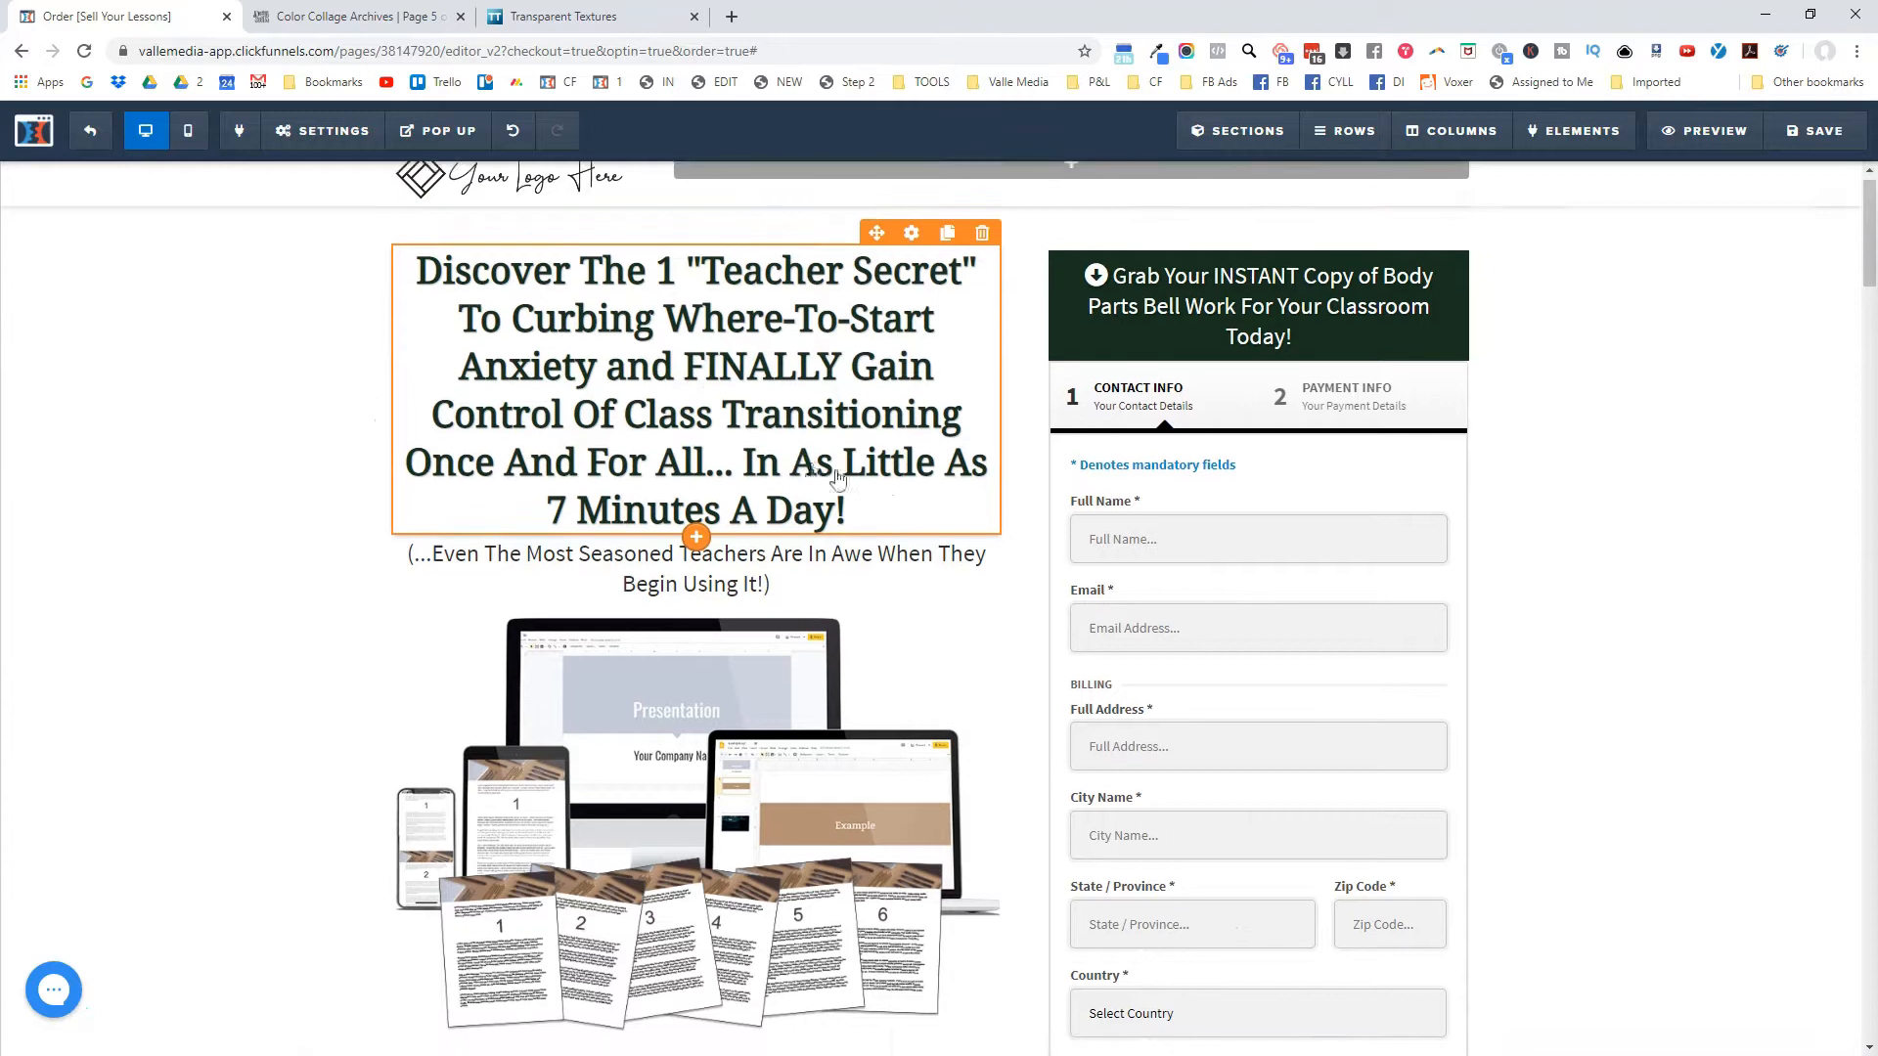
{"action": "scroll", "coordinate": [746, 474], "scroll_direction": "up", "scroll_amount": 1}
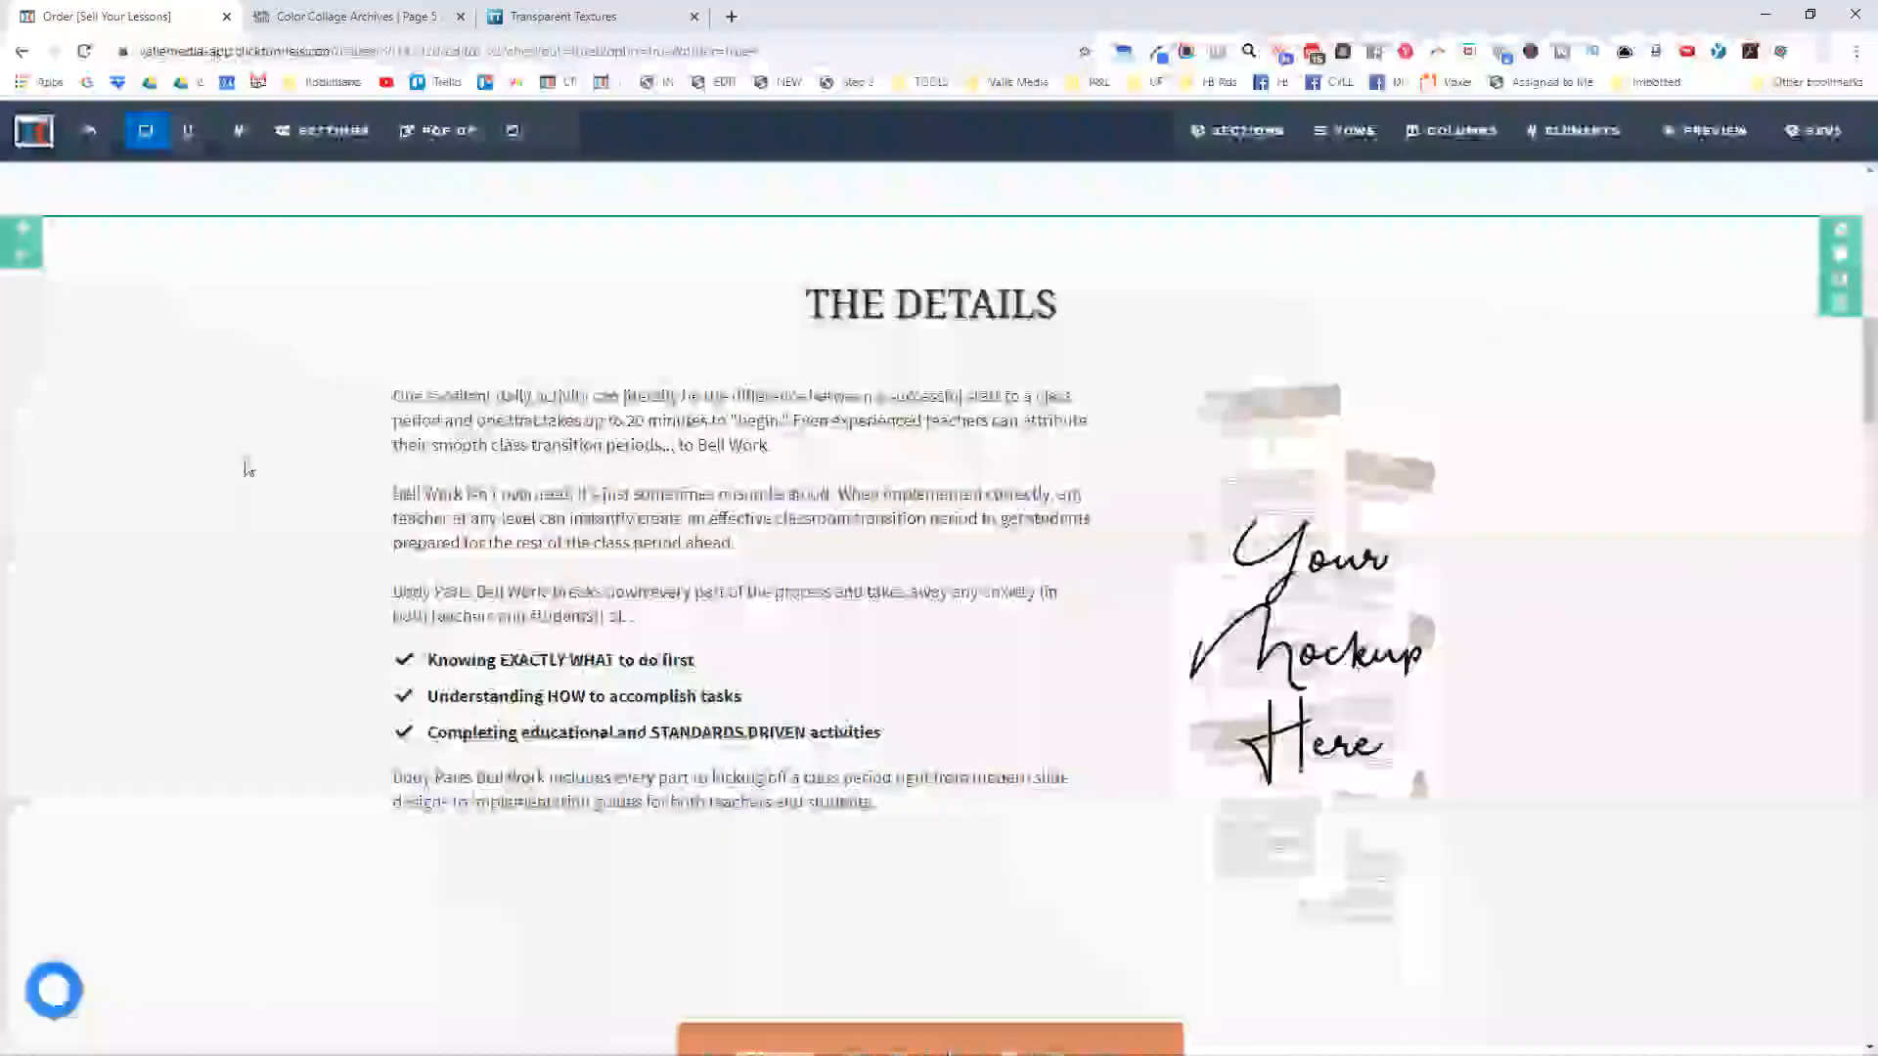
{"action": "left_click", "coordinate": [540, 11]}
{"action": "scroll", "coordinate": [847, 407], "scroll_direction": "down", "scroll_amount": 2}
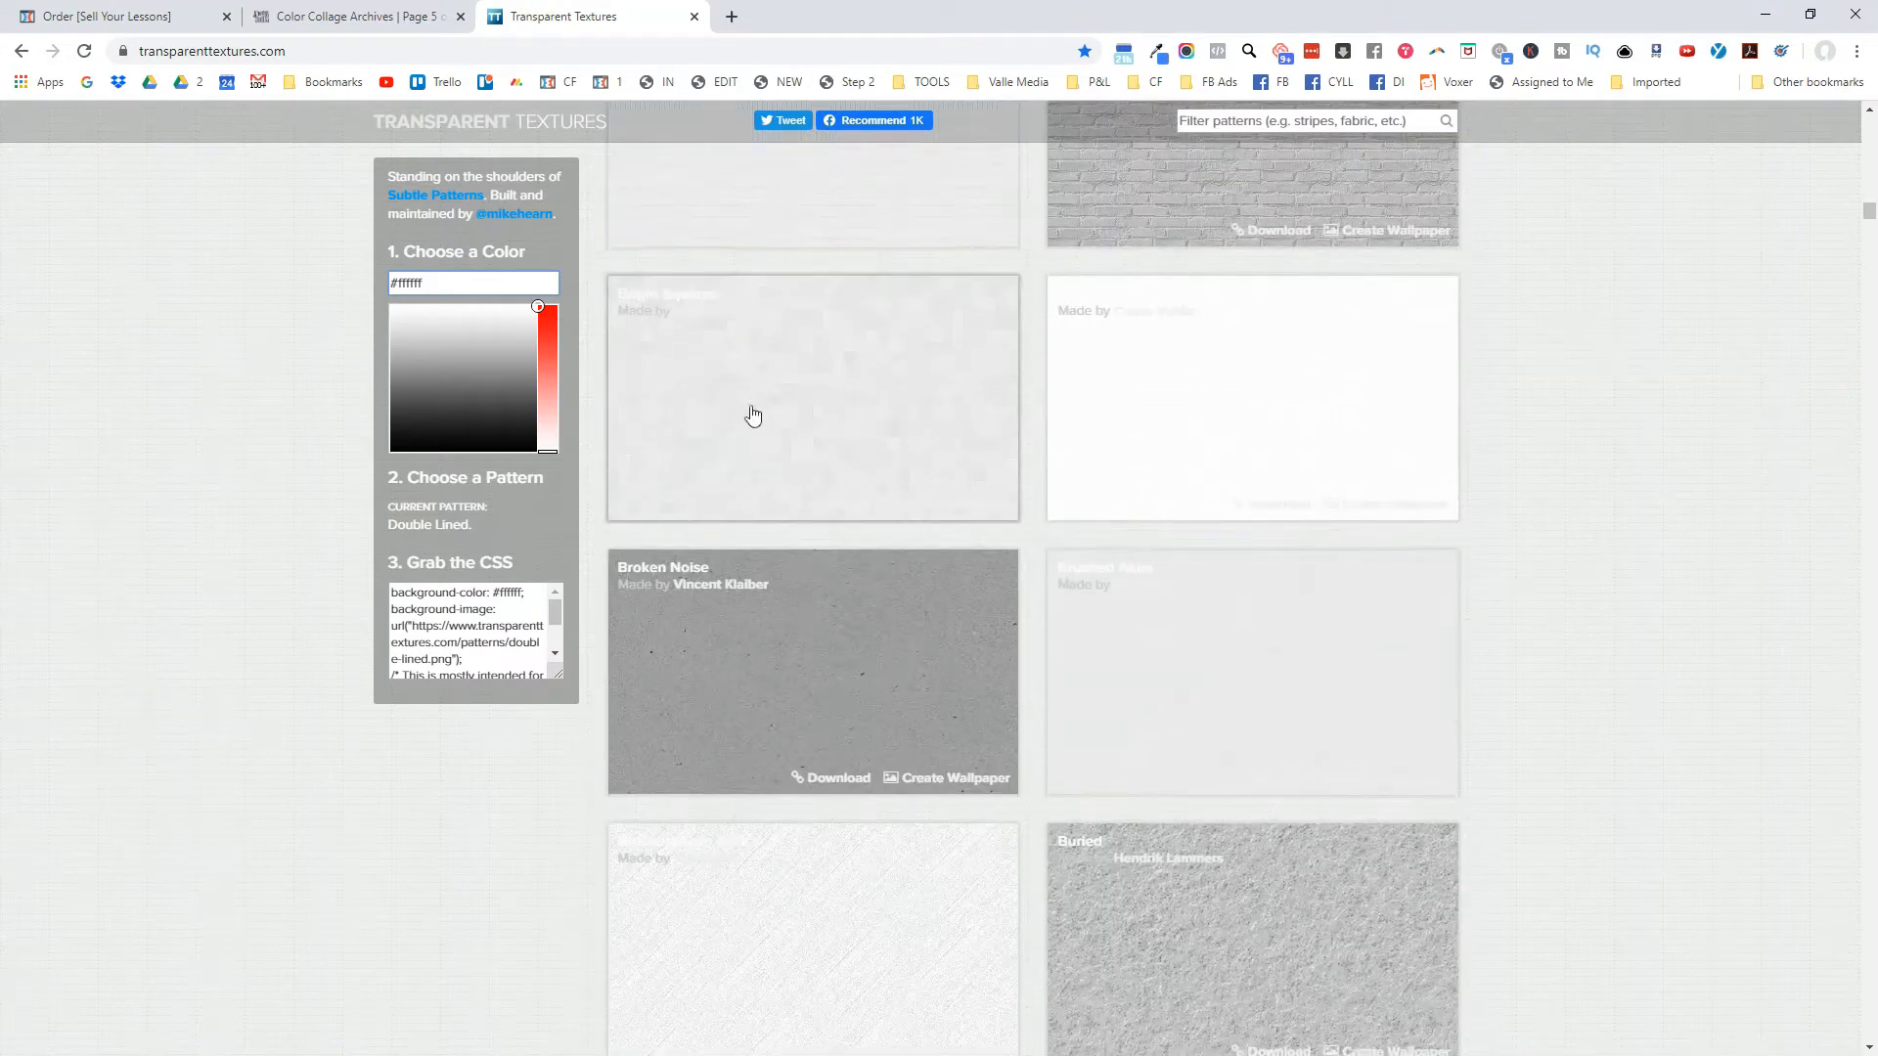
{"action": "left_click", "coordinate": [774, 189]}
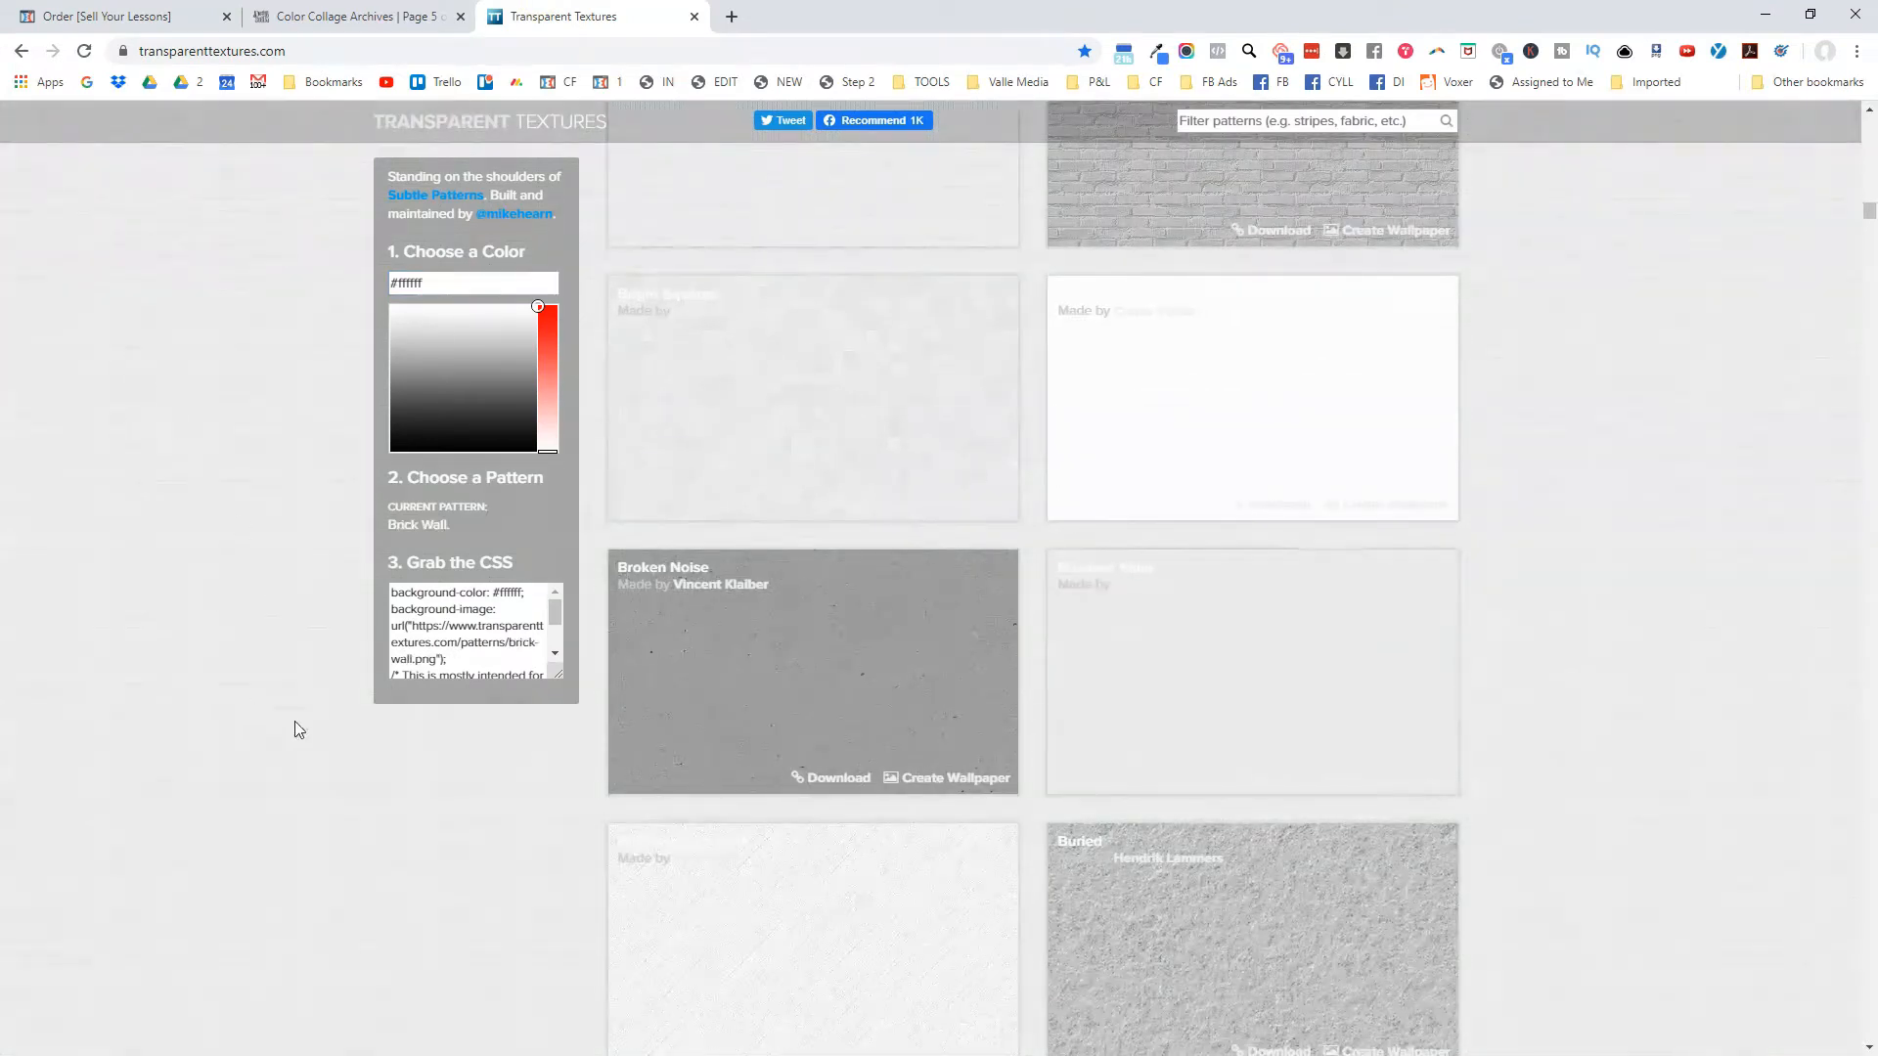
Preview the Brick Wall (Dark) pattern and return to the Brick Wall pattern.
{"action": "scroll", "coordinate": [779, 614], "scroll_direction": "up", "scroll_amount": 2}
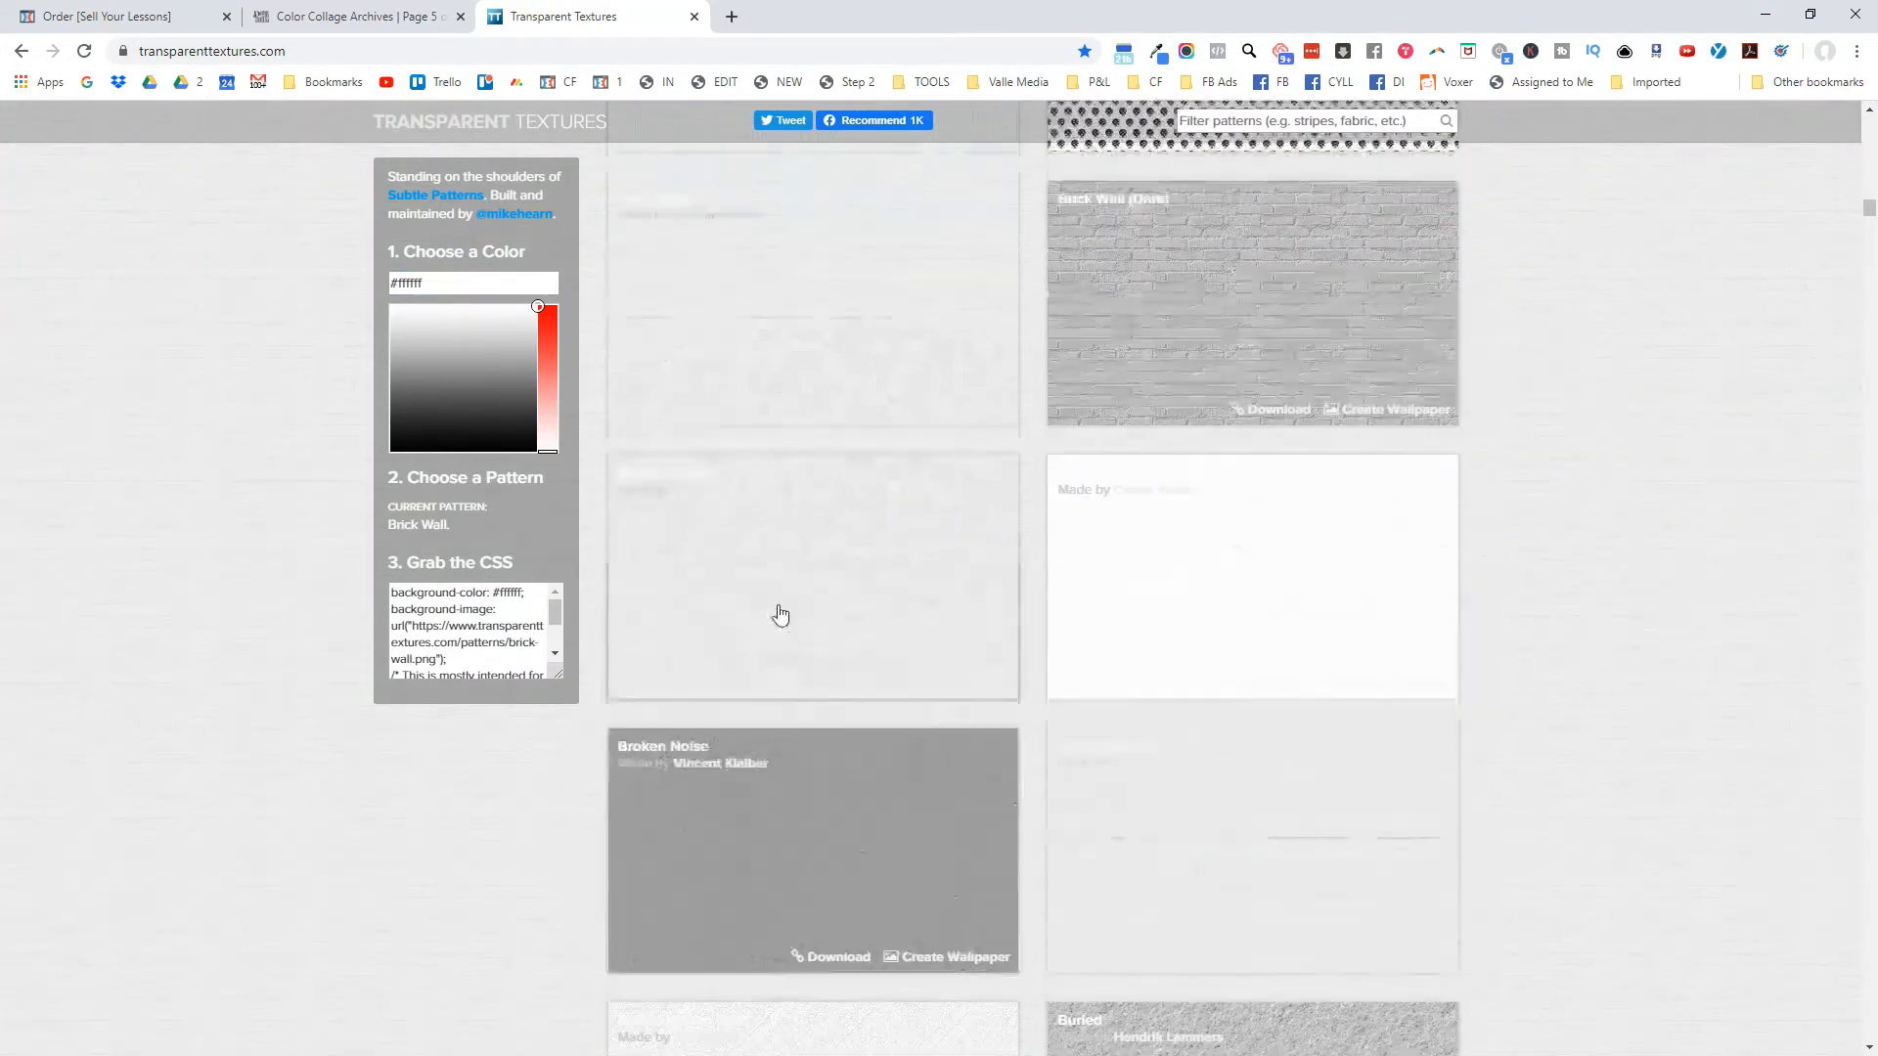
{"action": "scroll", "coordinate": [780, 614], "scroll_direction": "up", "scroll_amount": 1}
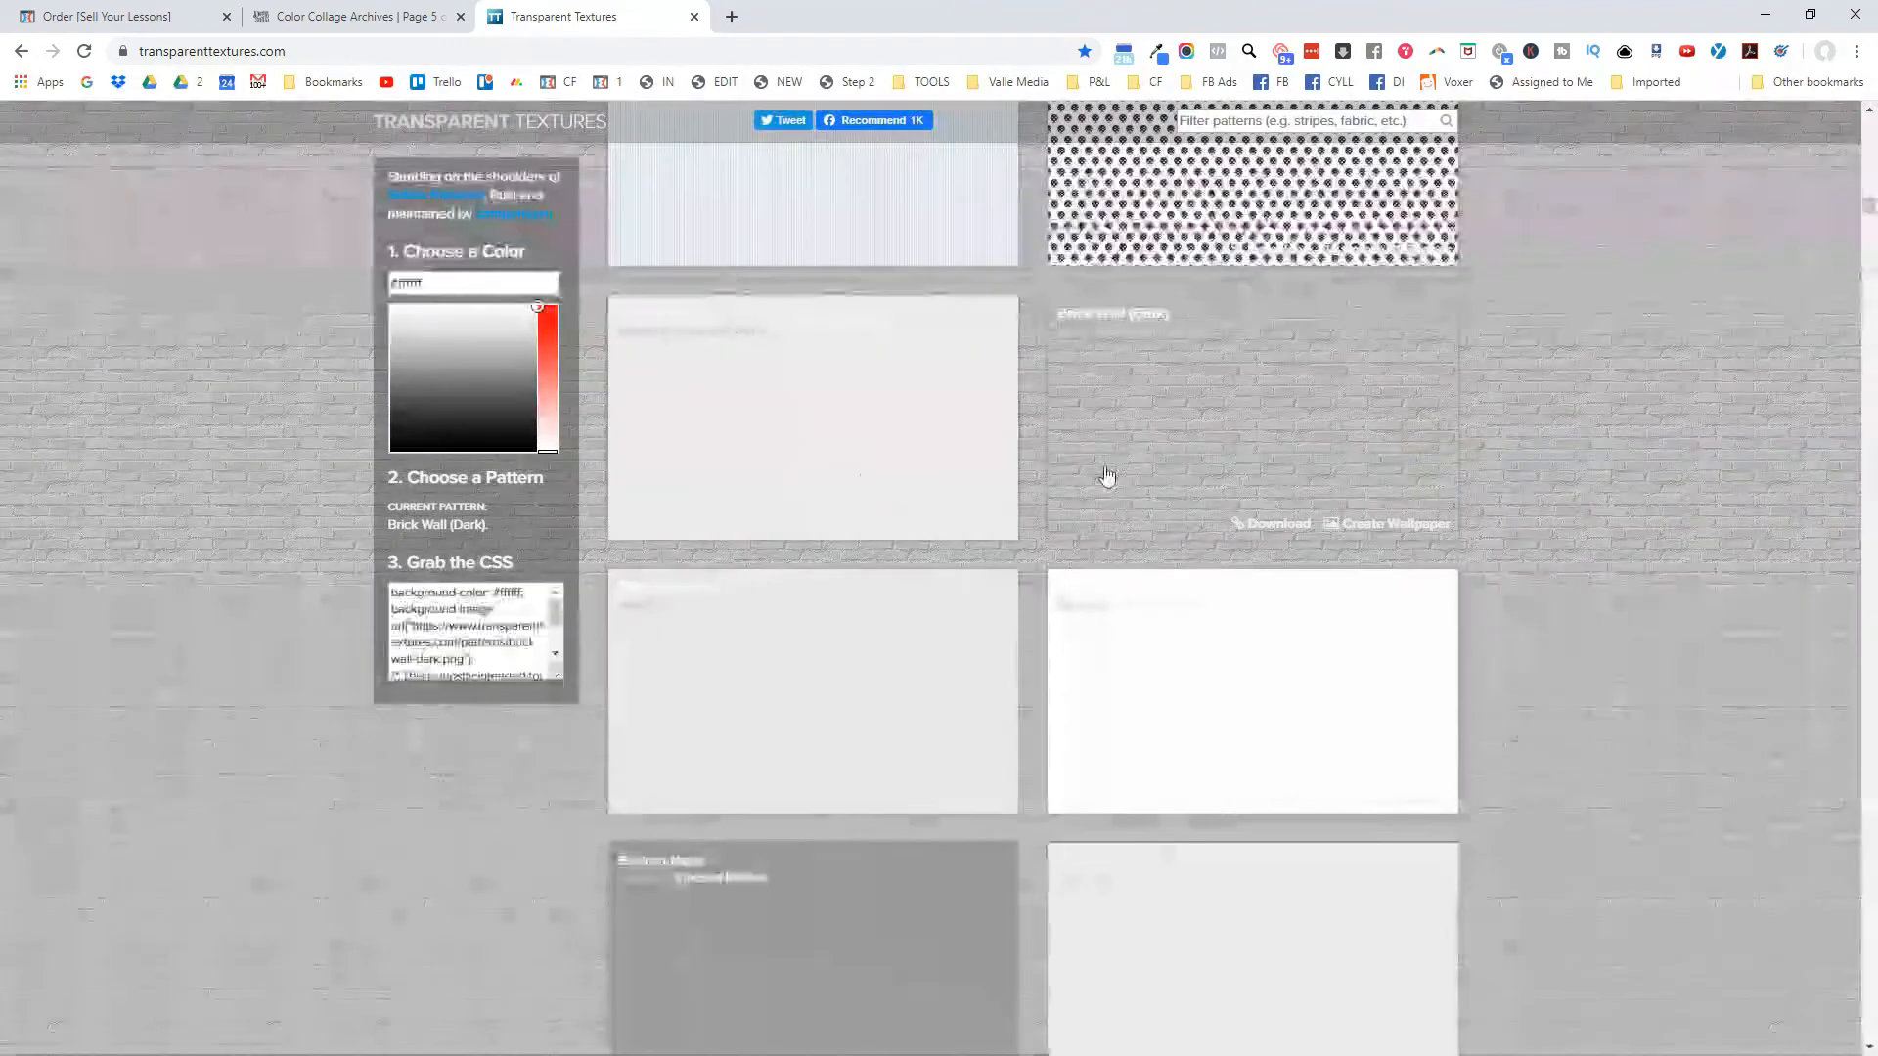
{"action": "left_click", "coordinate": [844, 437]}
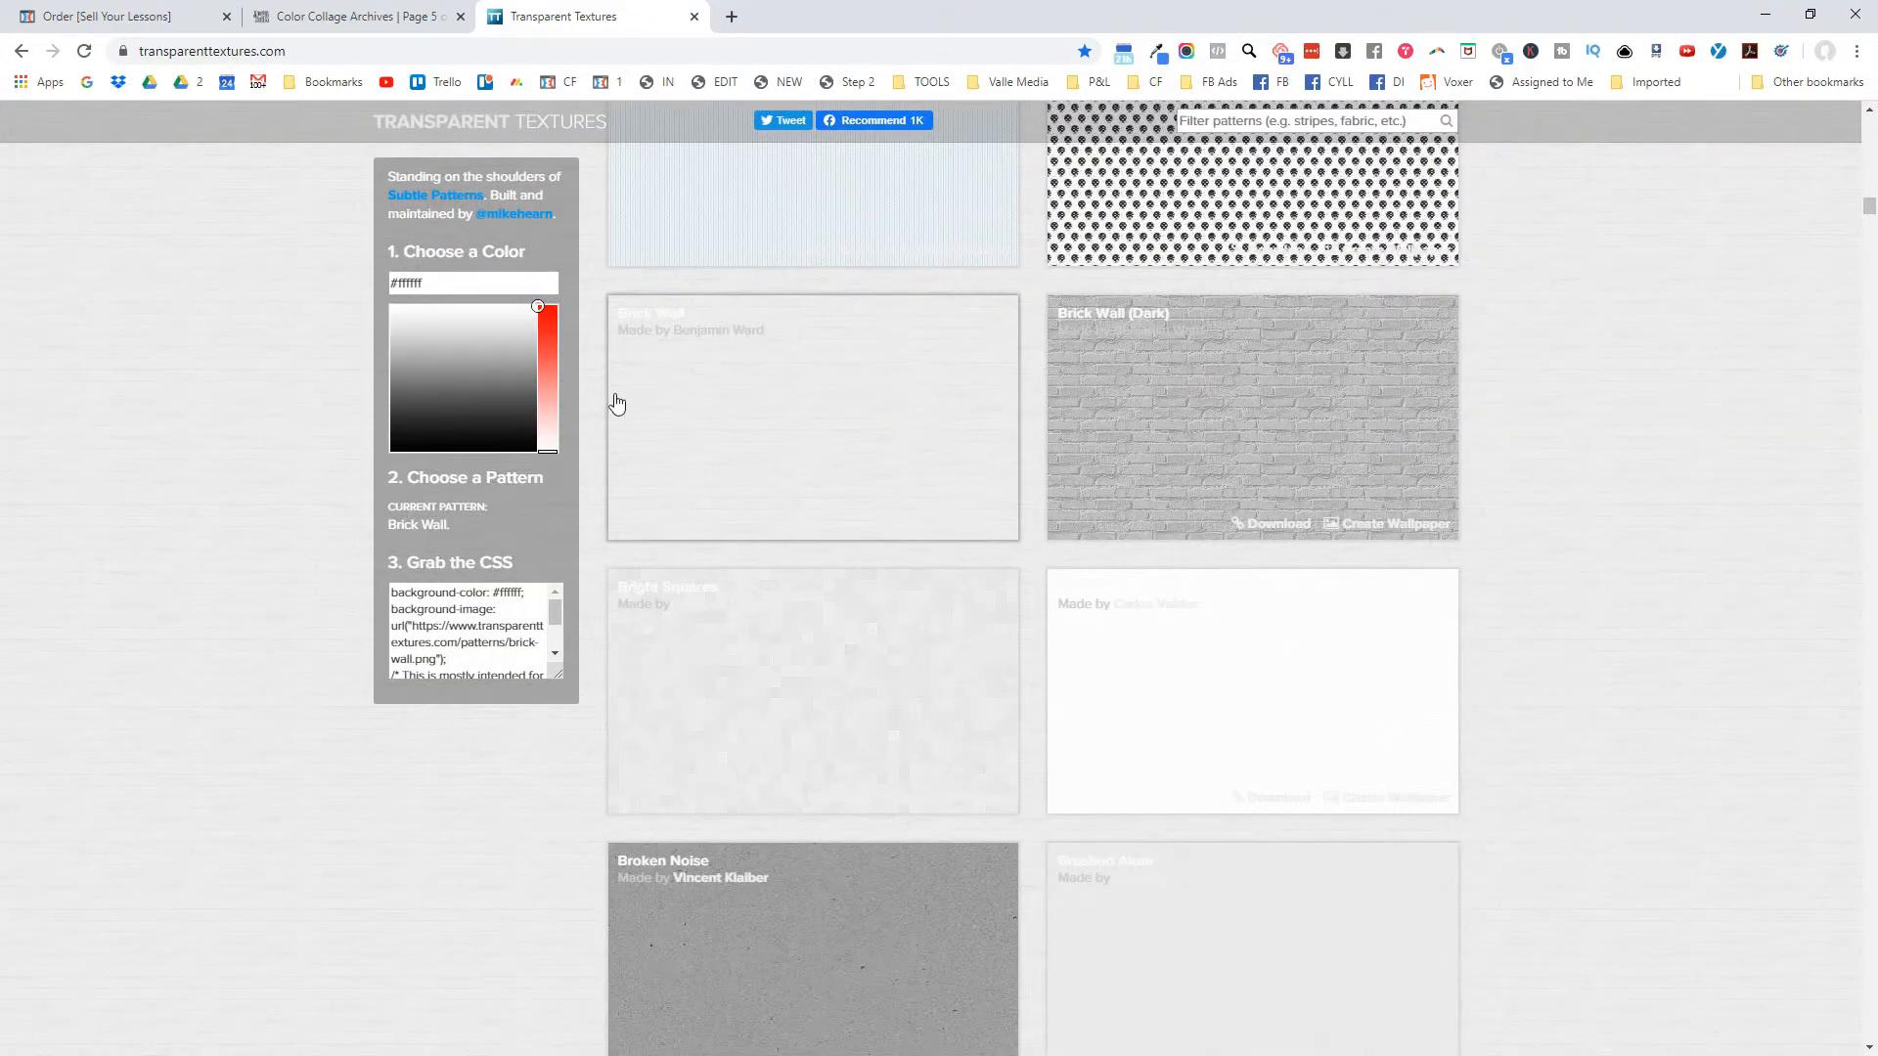
Copy the peach color code from the Design Seeds palette and set the Transparent Textures preview color to #FACFAA.
{"action": "left_click", "coordinate": [352, 16]}
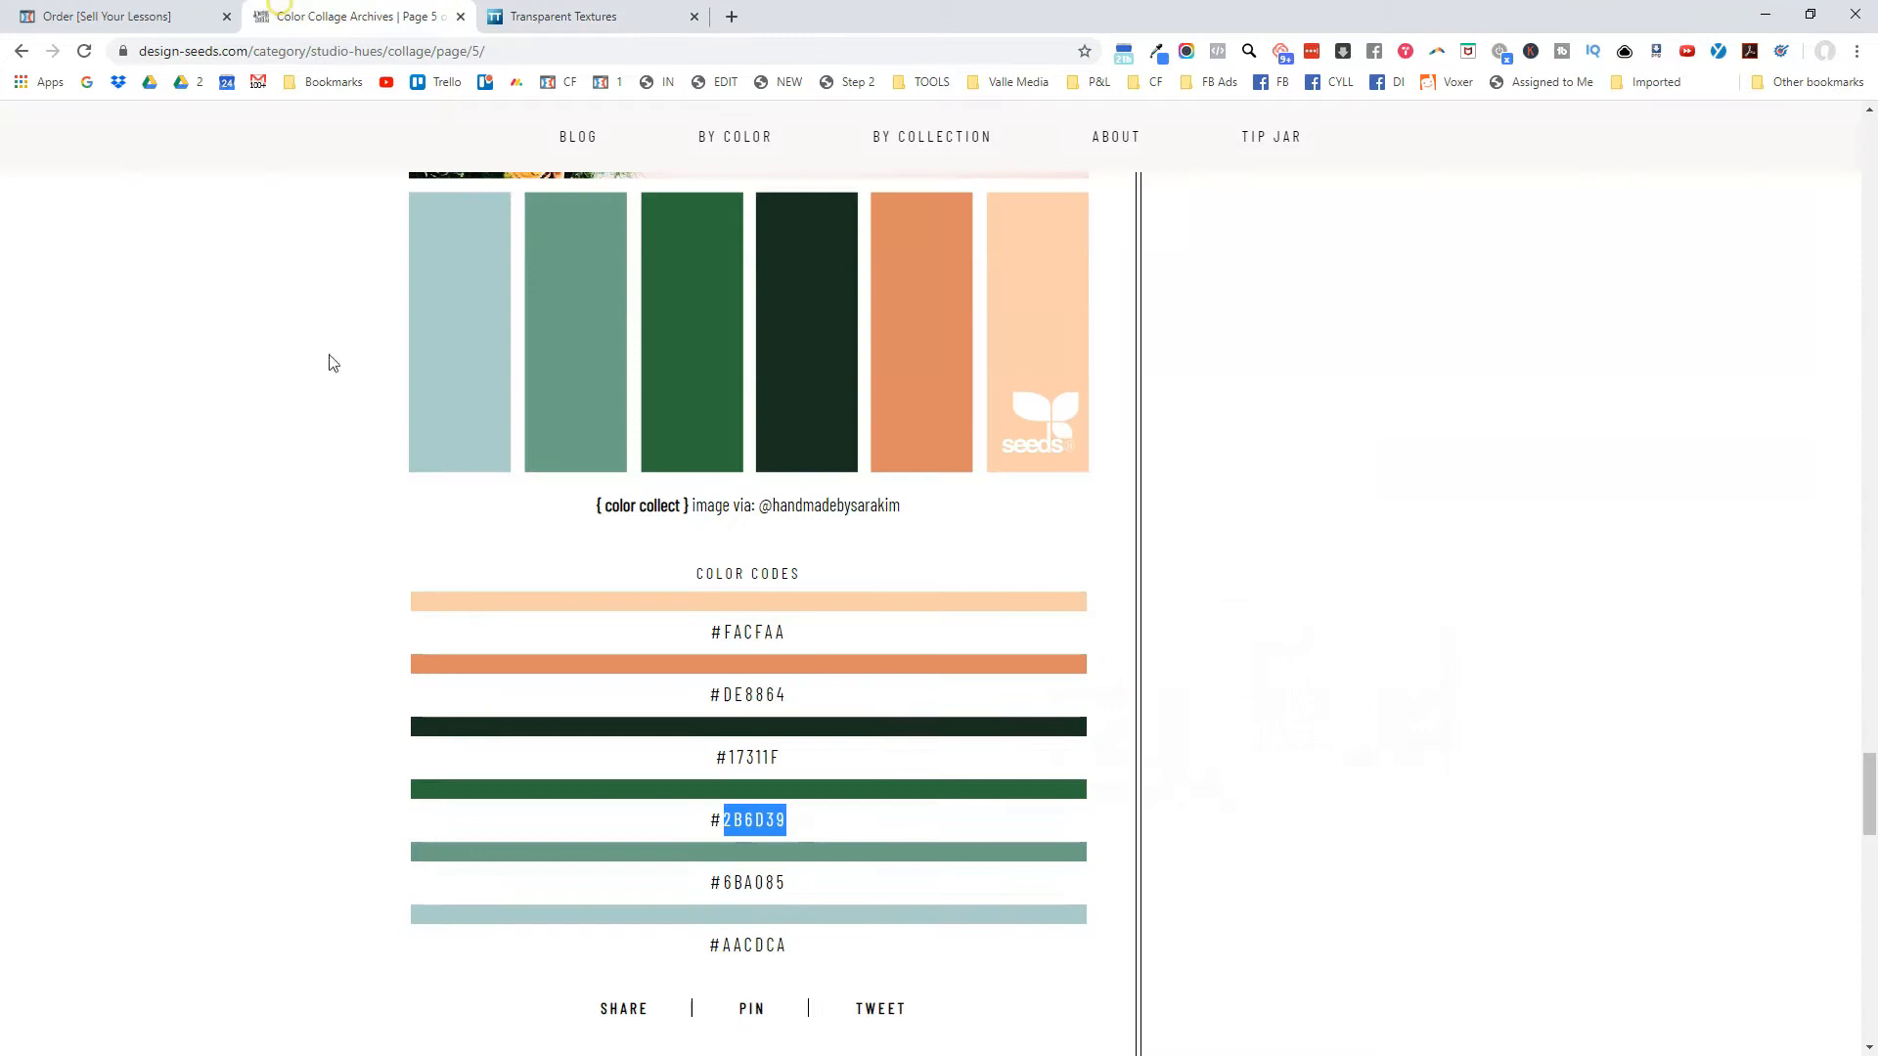
{"action": "double_click", "coordinate": [728, 629]}
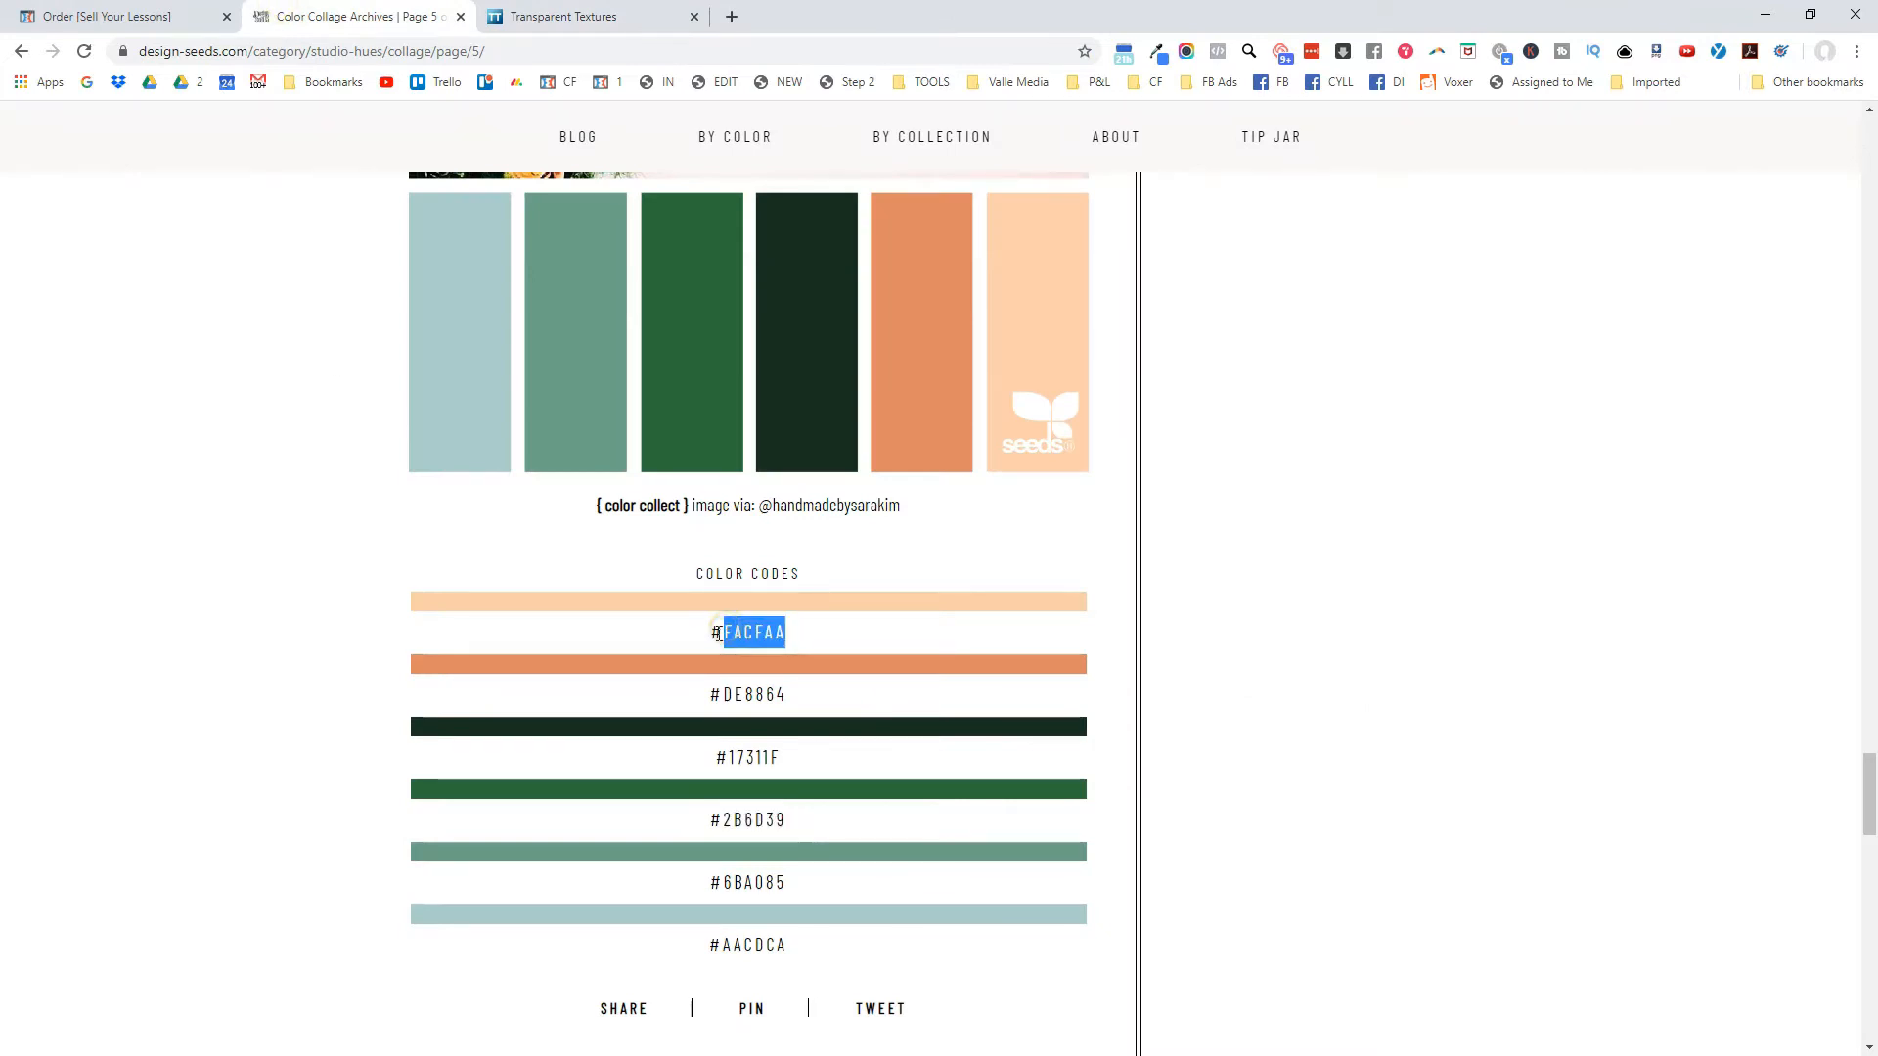
{"action": "left_click", "coordinate": [578, 14]}
{"action": "left_click", "coordinate": [415, 287]}
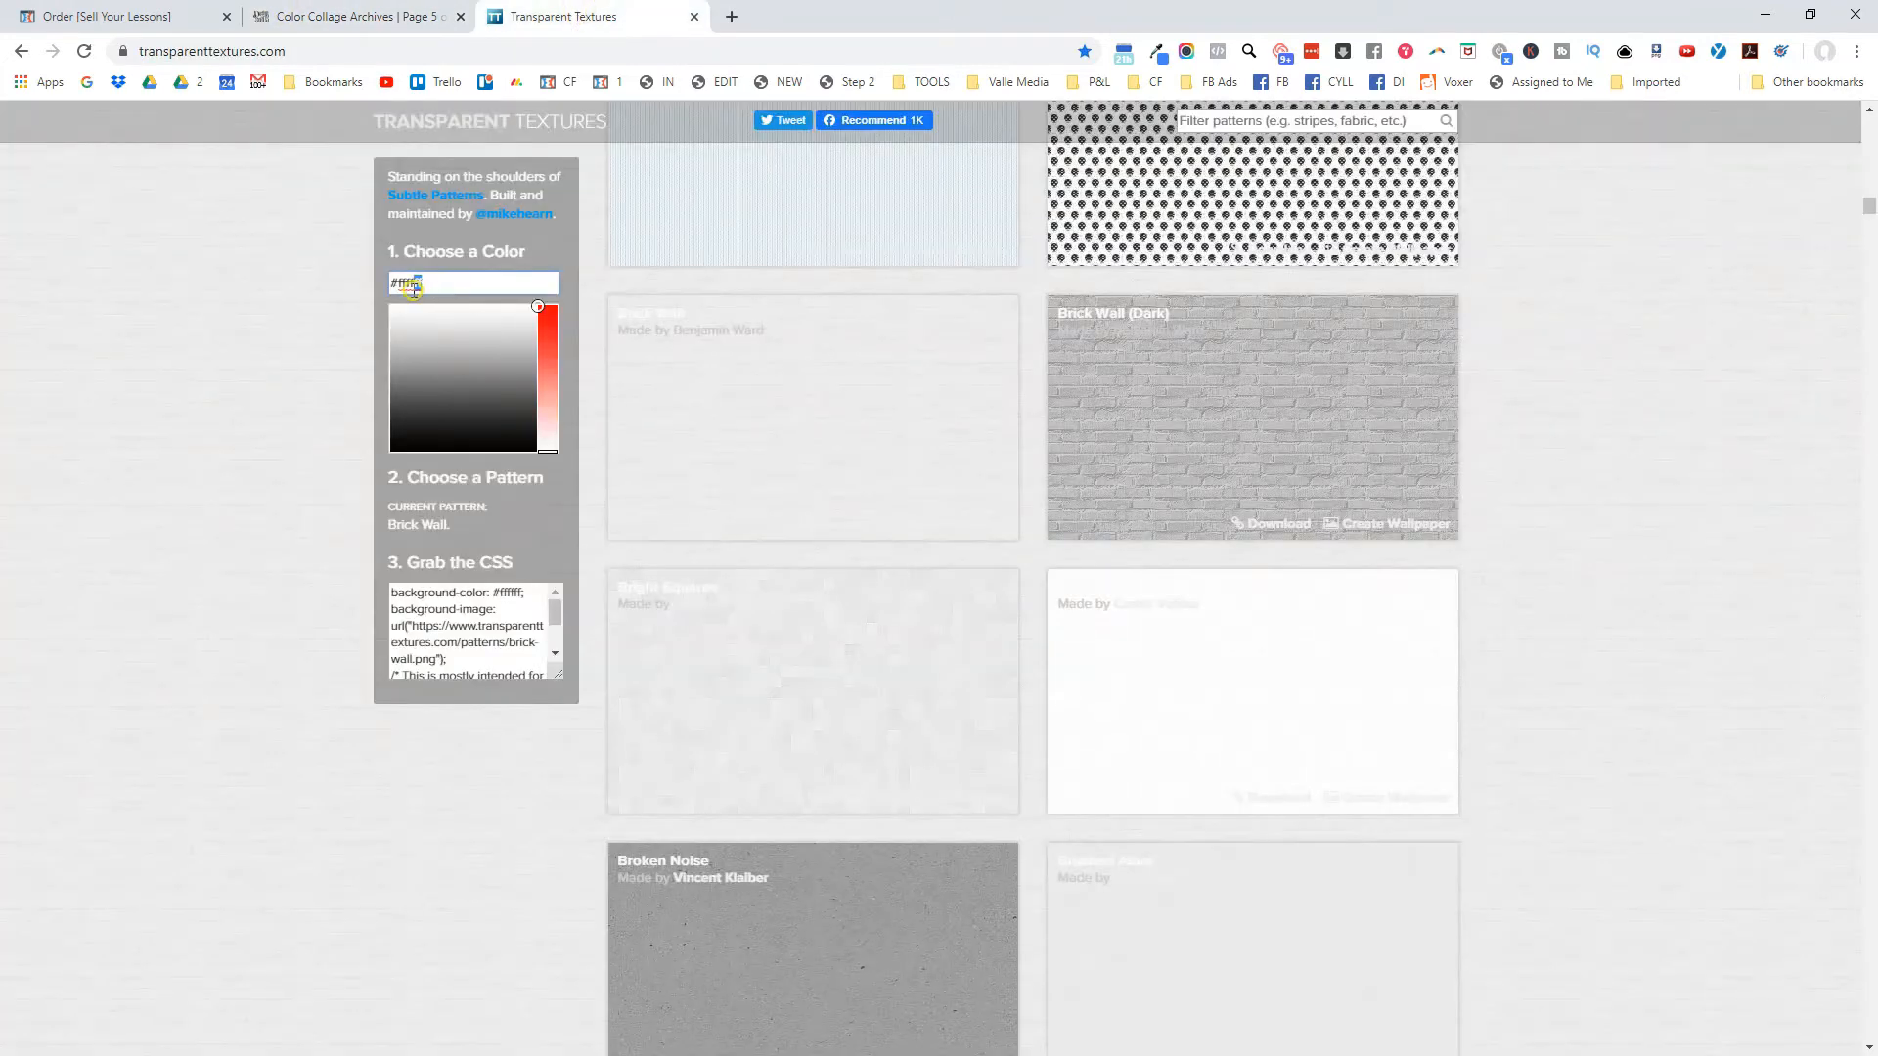
{"action": "type", "text": "#FACFAA"}
{"action": "key", "text": "Return"}
Preview the Brushed Alum Dark pattern on the peach color.
{"action": "scroll", "coordinate": [1177, 546], "scroll_direction": "down", "scroll_amount": 3}
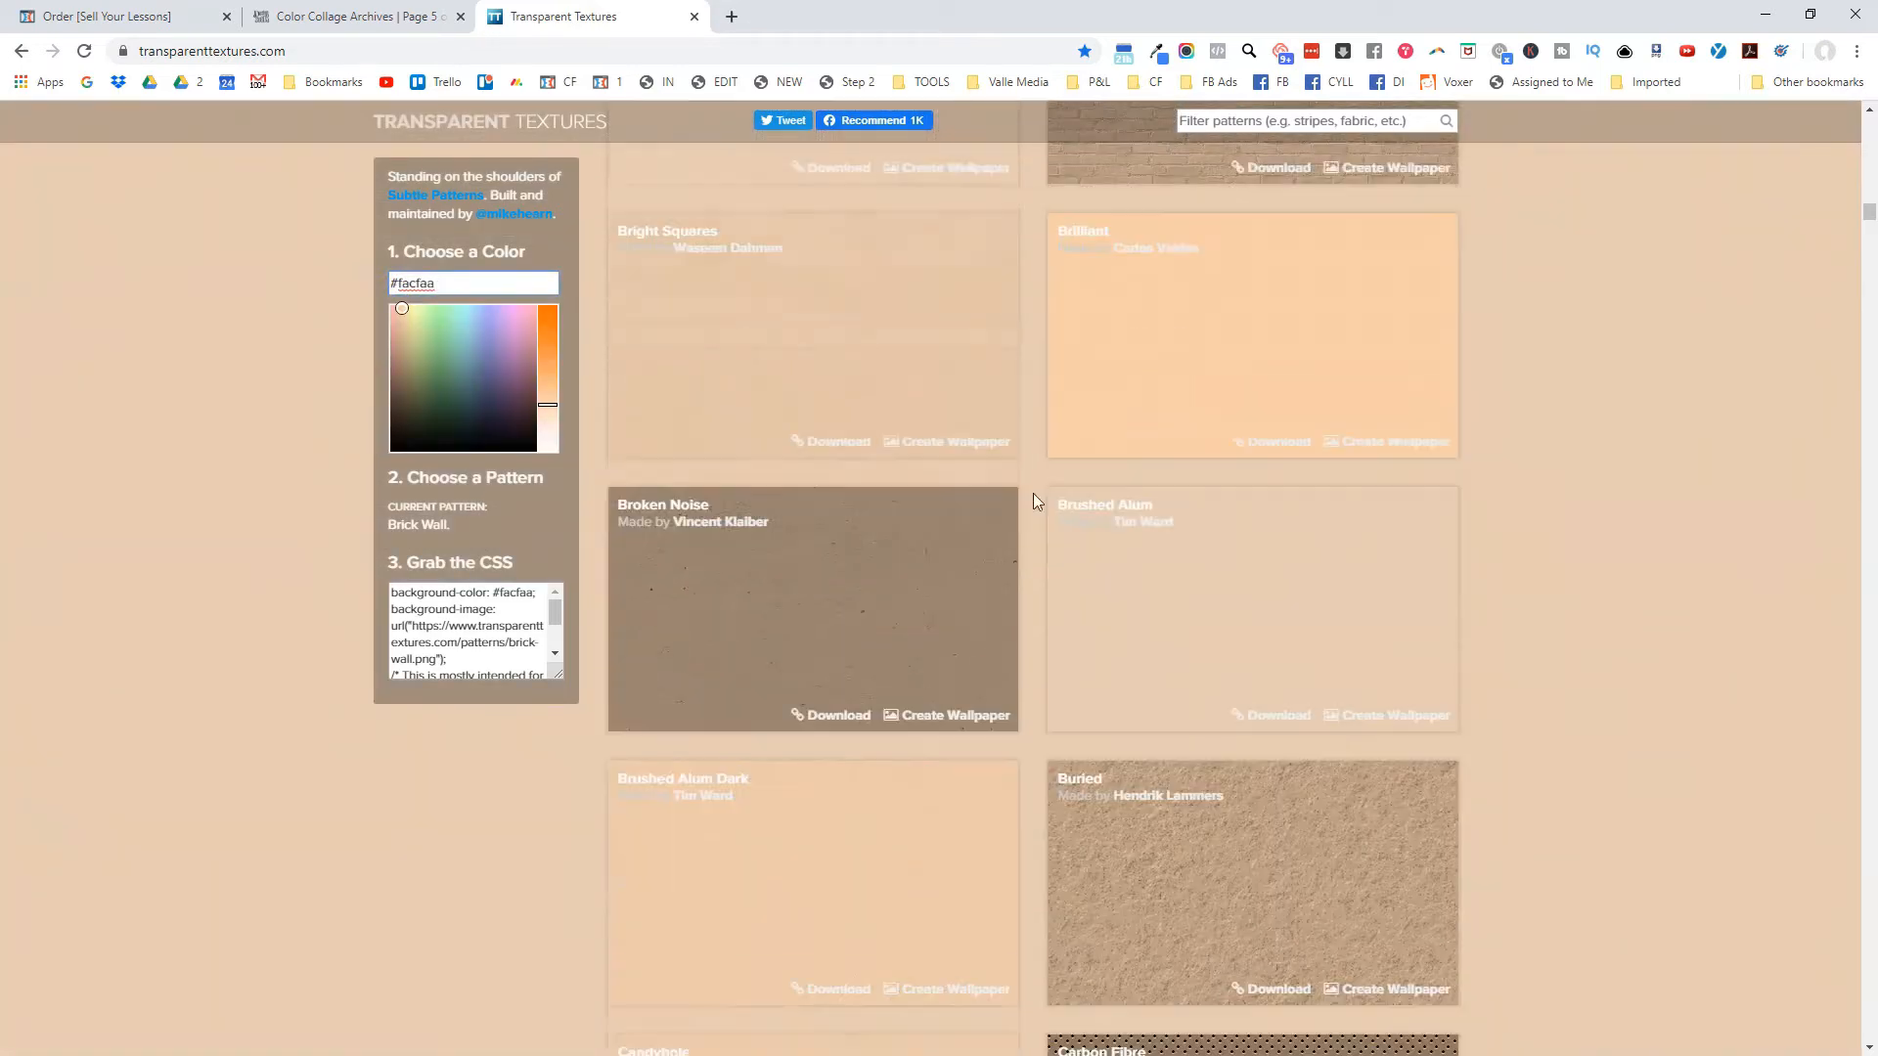
{"action": "left_click", "coordinate": [913, 498]}
{"action": "scroll", "coordinate": [998, 548], "scroll_direction": "down", "scroll_amount": 2}
{"action": "left_click", "coordinate": [893, 633]}
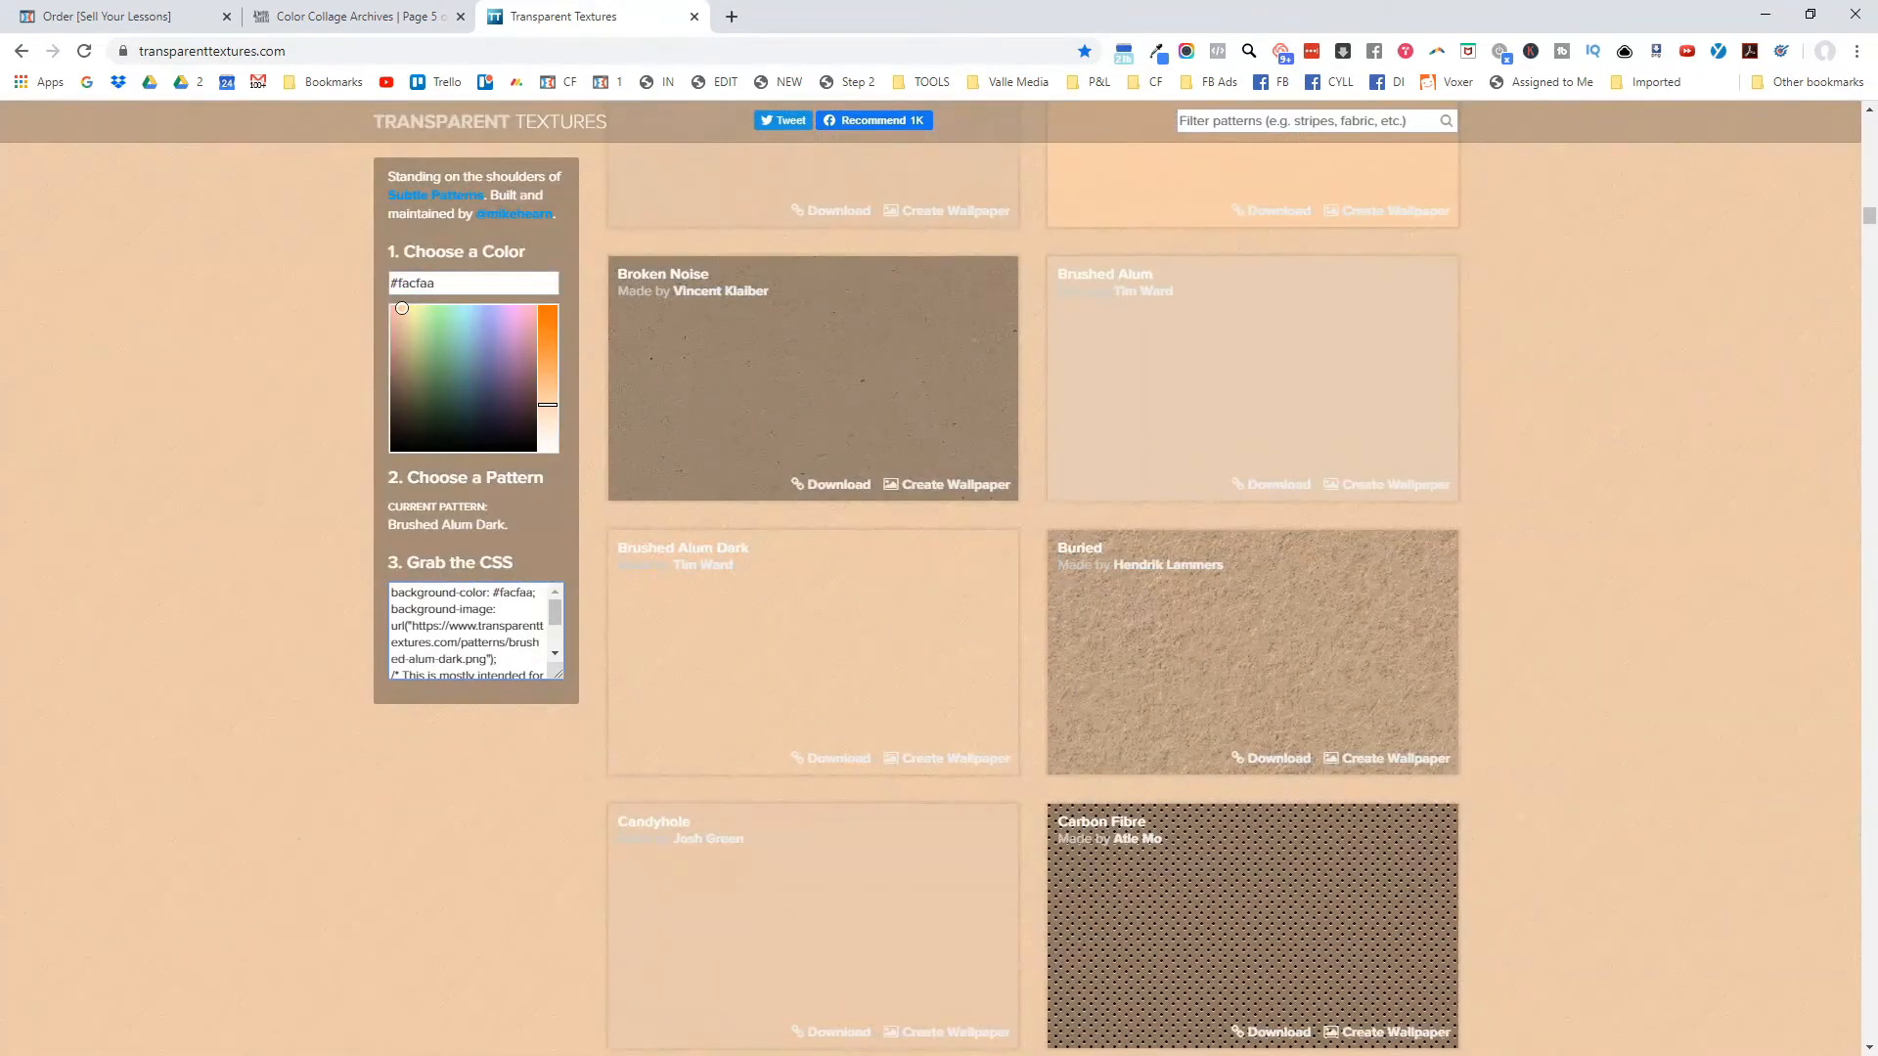
{"action": "scroll", "coordinate": [851, 574], "scroll_direction": "down", "scroll_amount": 2}
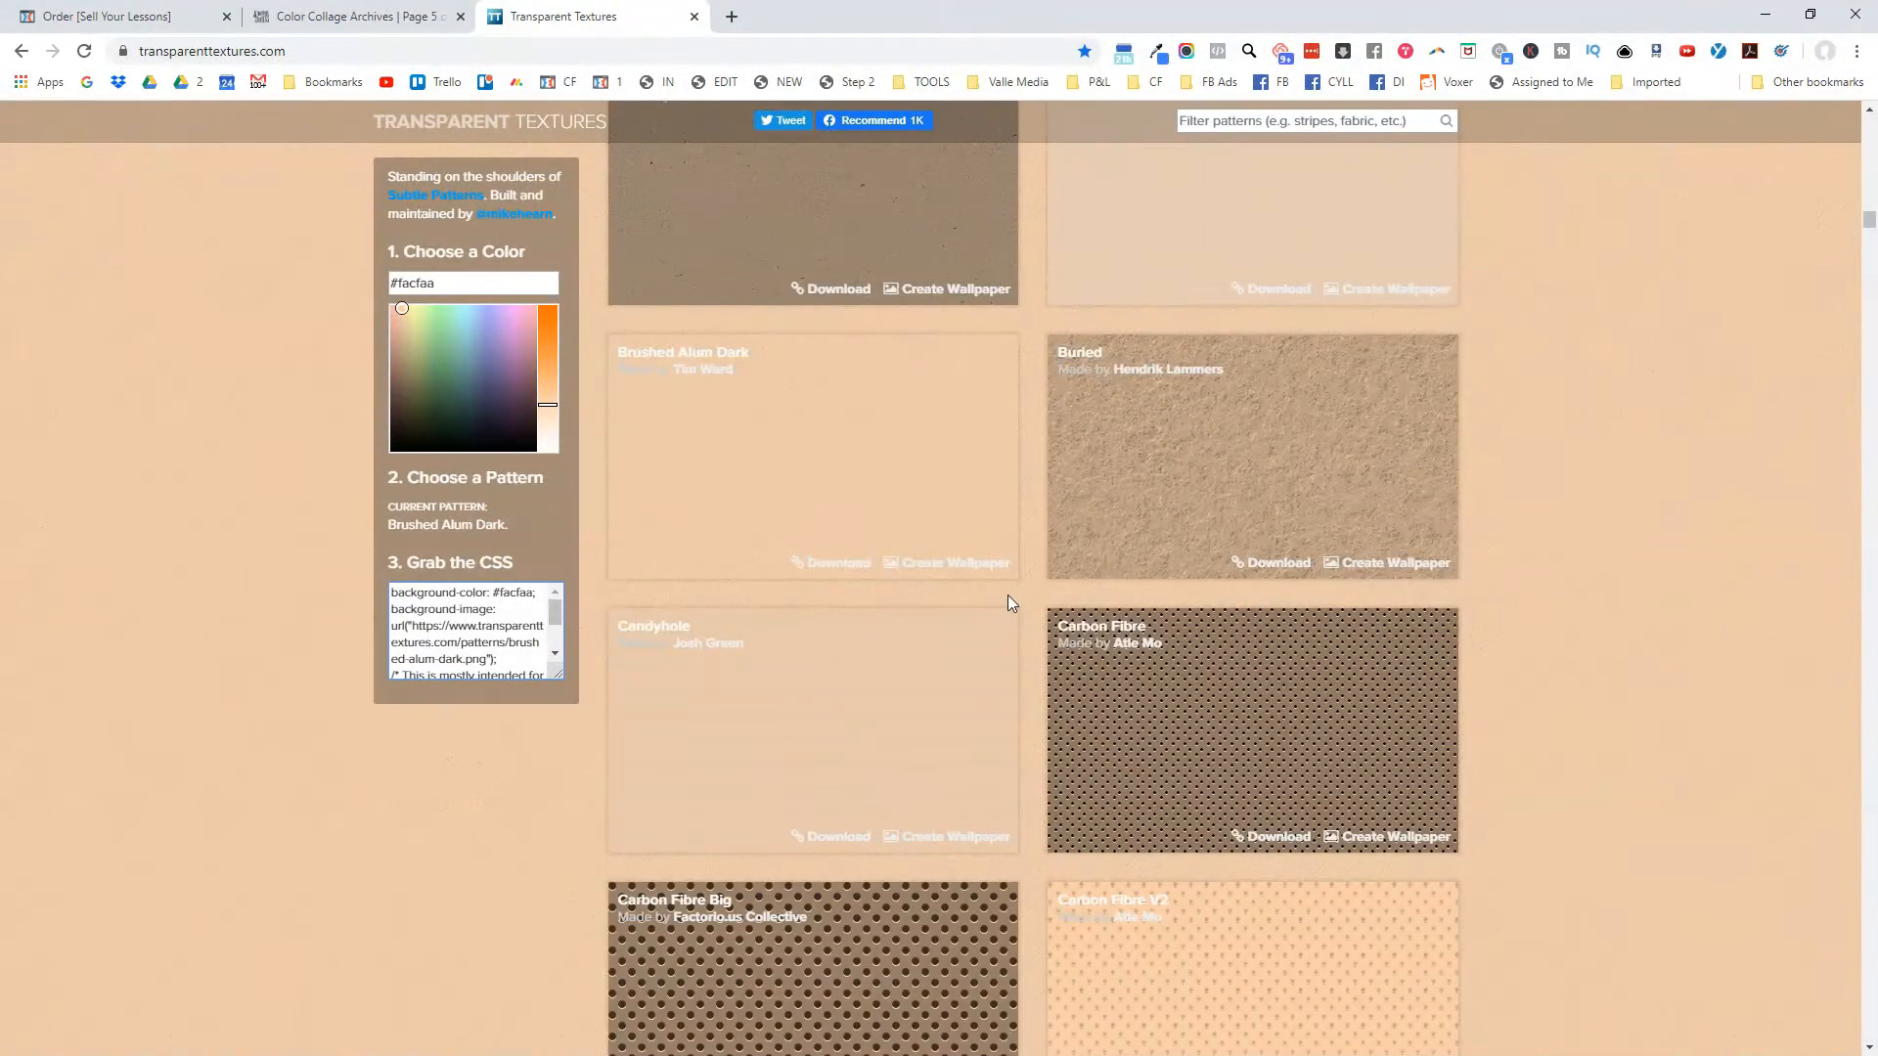
Switch back to the order page and examine the background of The Details section and its section settings.
{"action": "key", "text": "ctrl+shift+Tab"}
{"action": "key", "text": "ctrl+shift+Tab"}
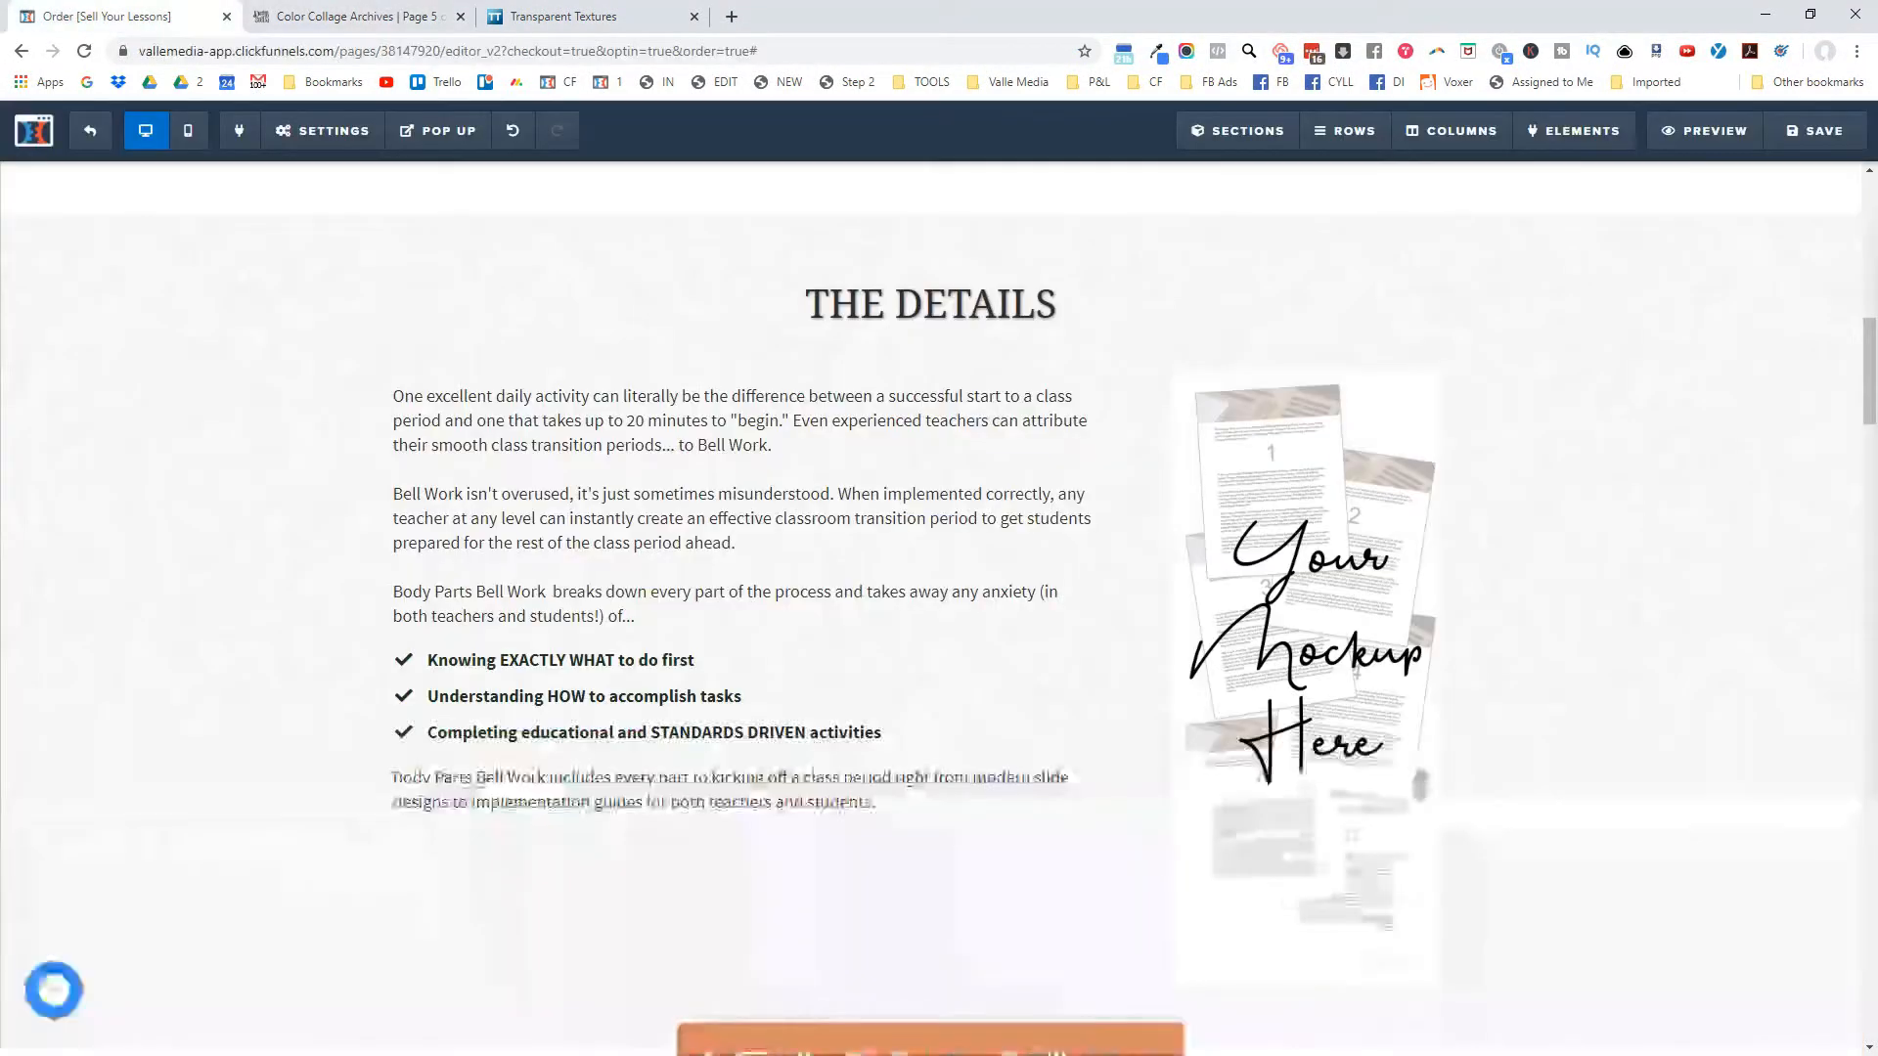
{"action": "scroll", "coordinate": [1040, 599], "scroll_direction": "down", "scroll_amount": 1}
{"action": "scroll", "coordinate": [1757, 475], "scroll_direction": "up", "scroll_amount": 2}
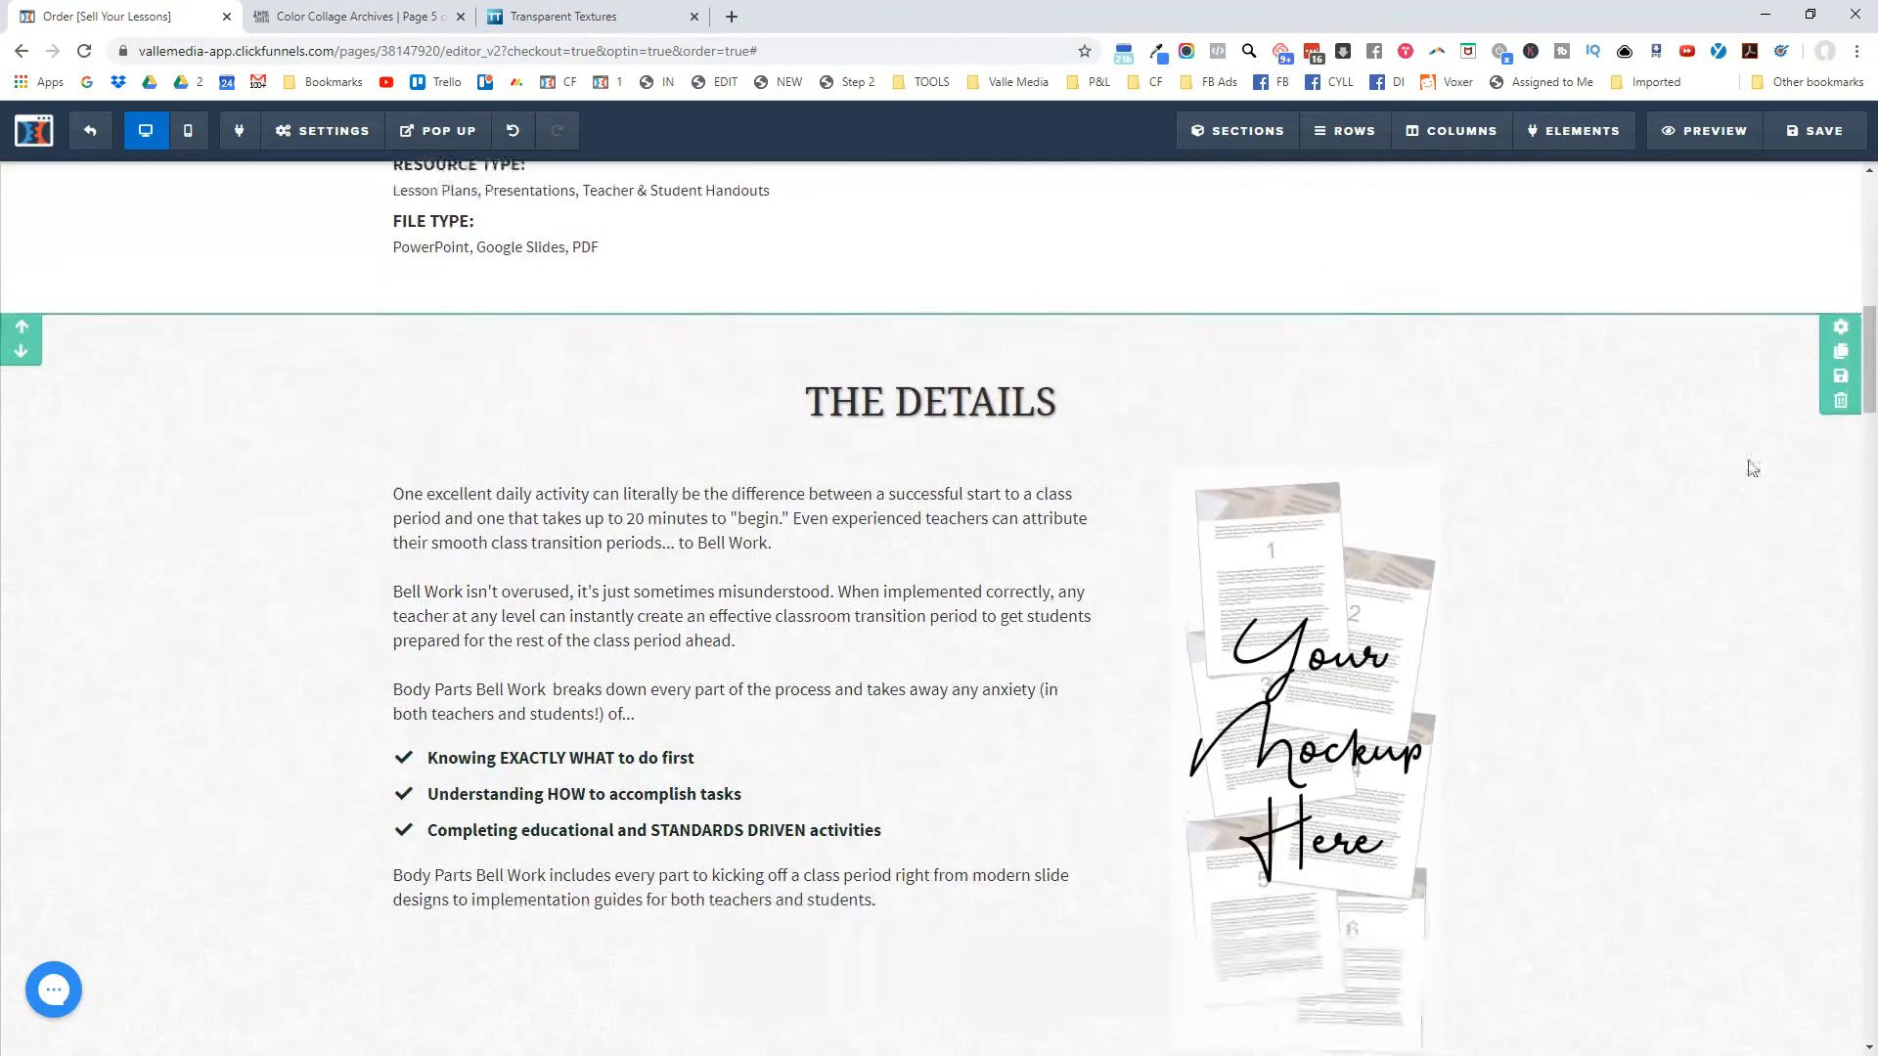
{"action": "scroll", "coordinate": [260, 423], "scroll_direction": "down", "scroll_amount": 6}
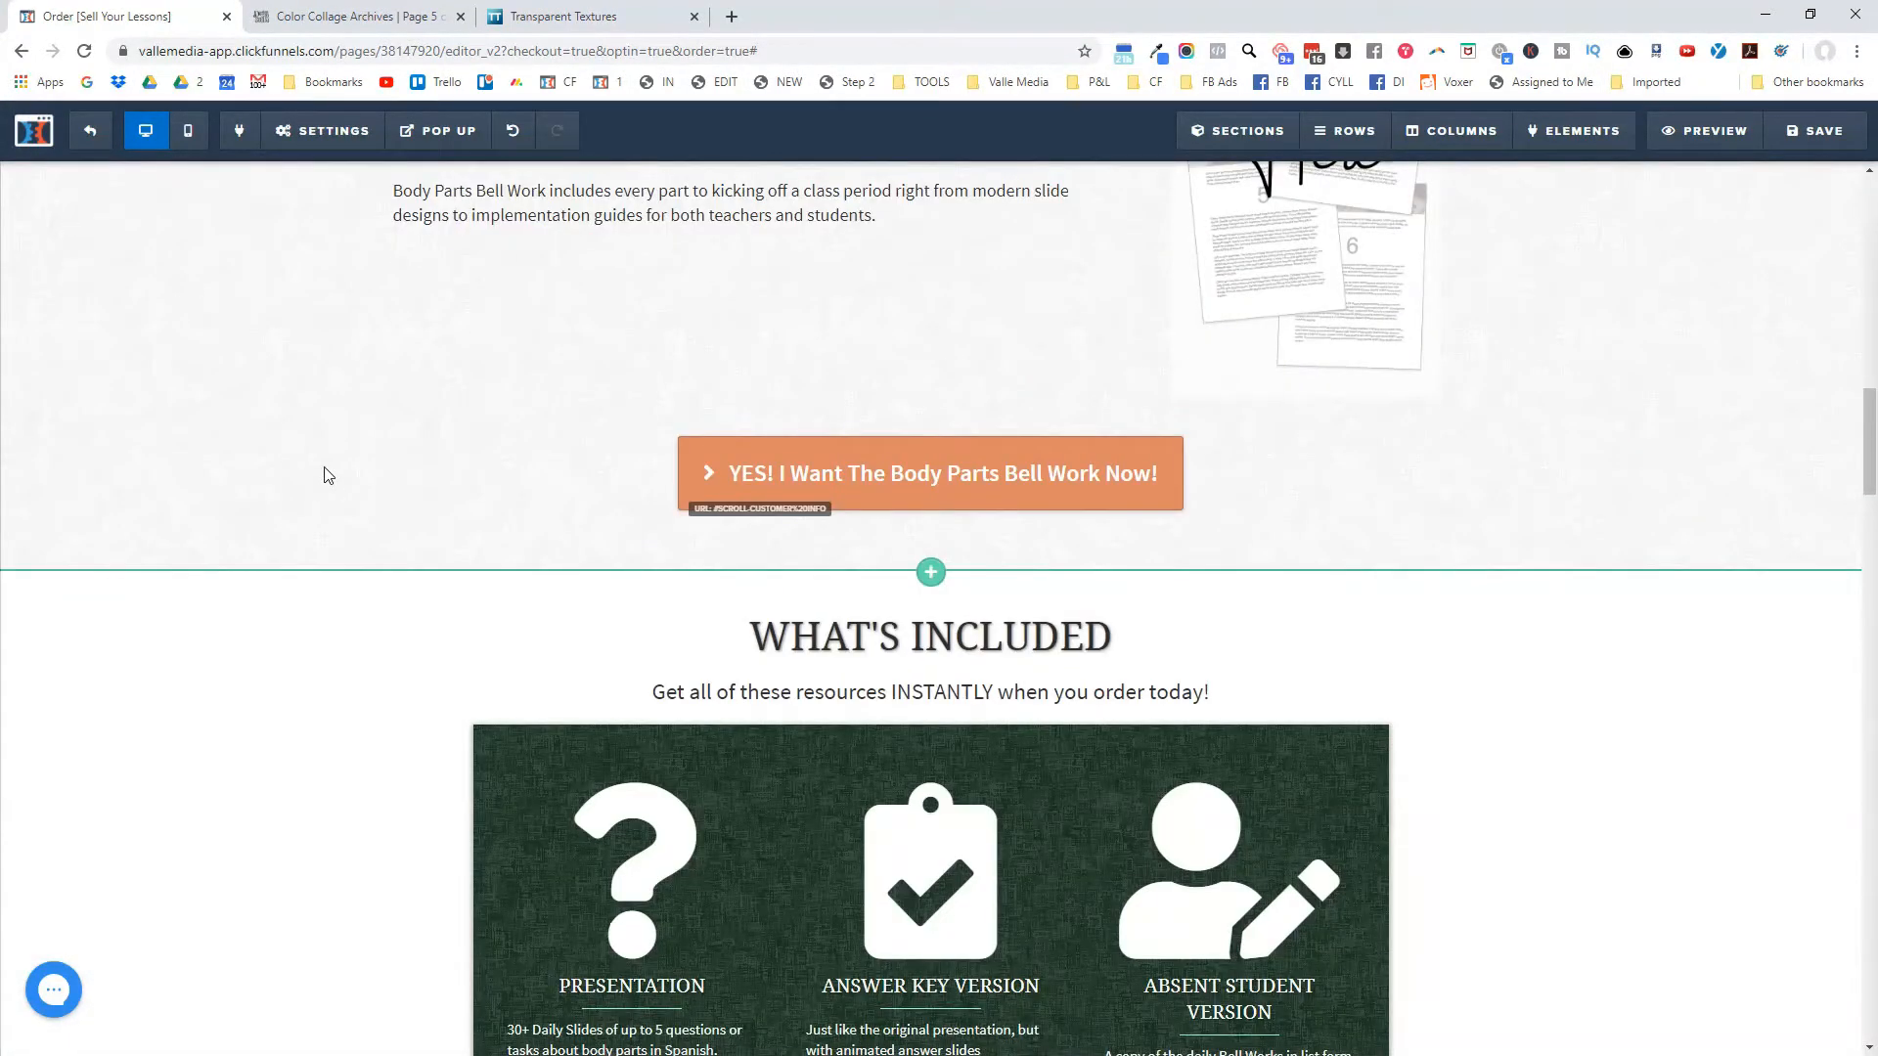
{"action": "scroll", "coordinate": [329, 476], "scroll_direction": "up", "scroll_amount": 5}
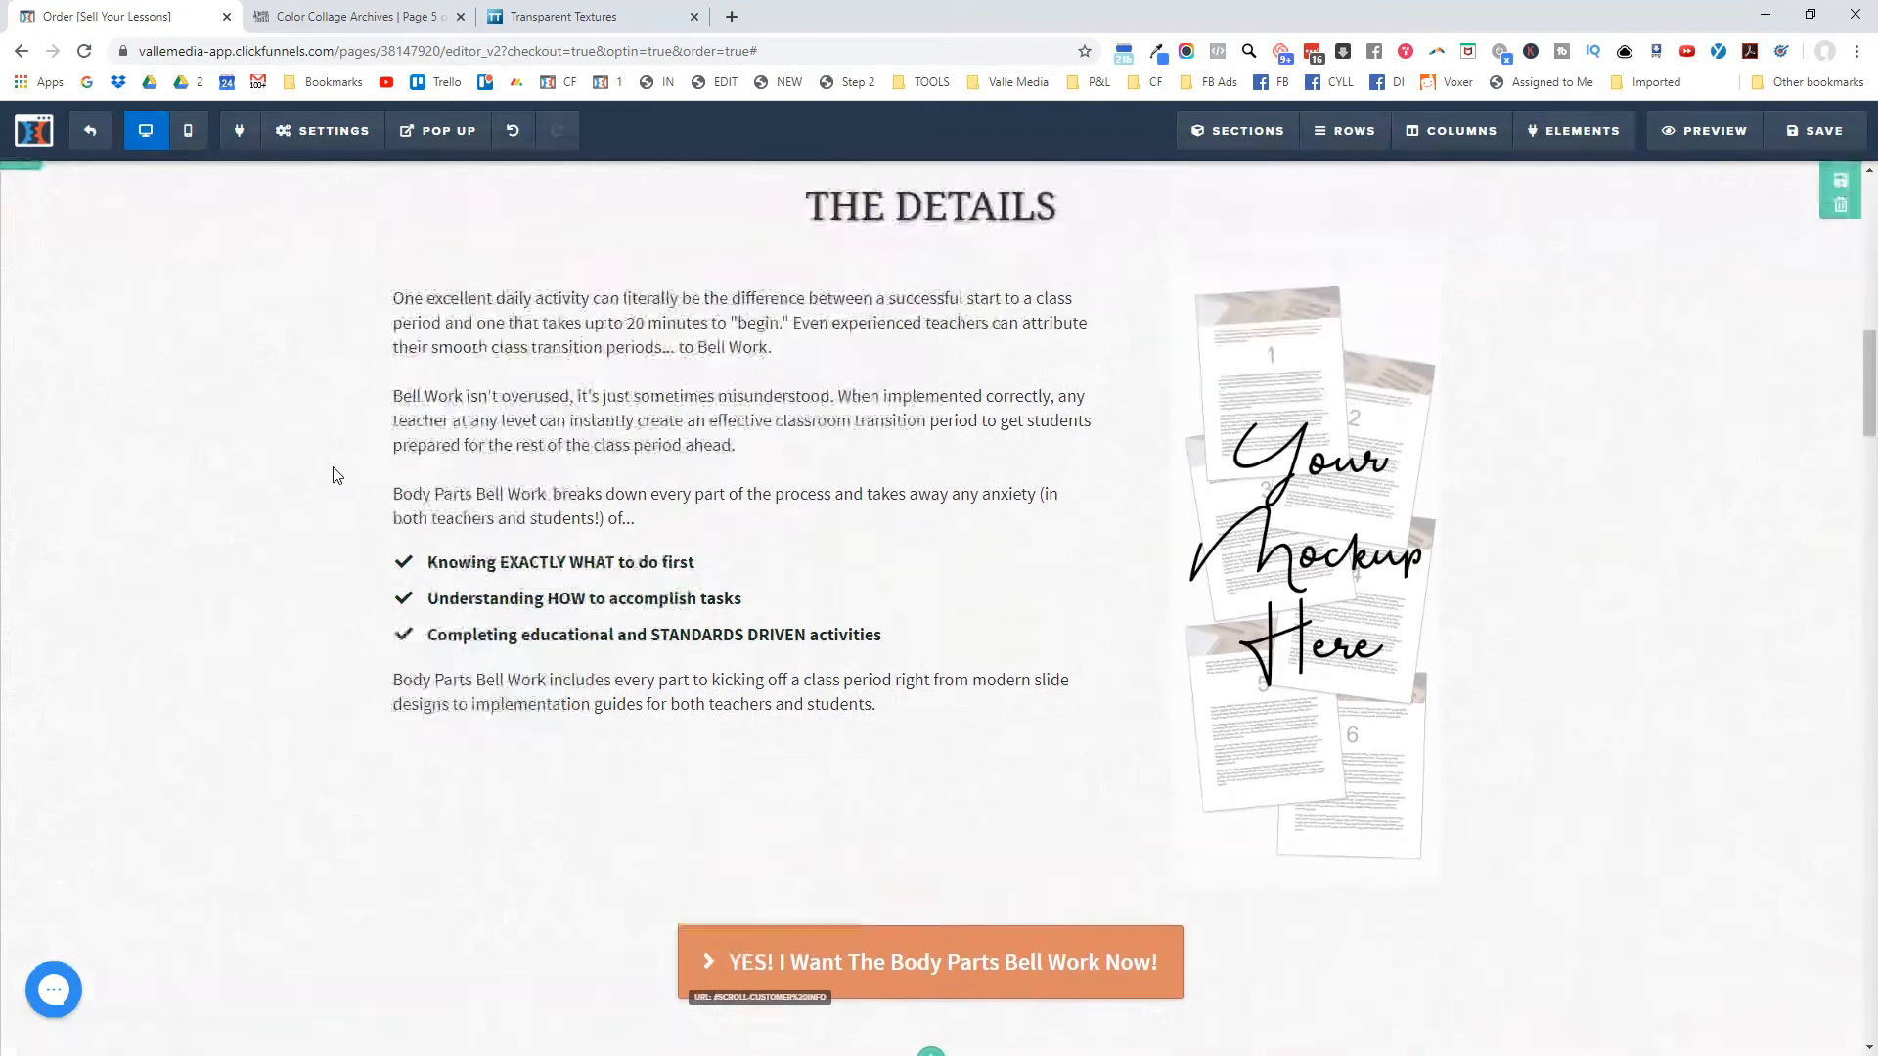
{"action": "scroll", "coordinate": [335, 475], "scroll_direction": "up", "scroll_amount": 1}
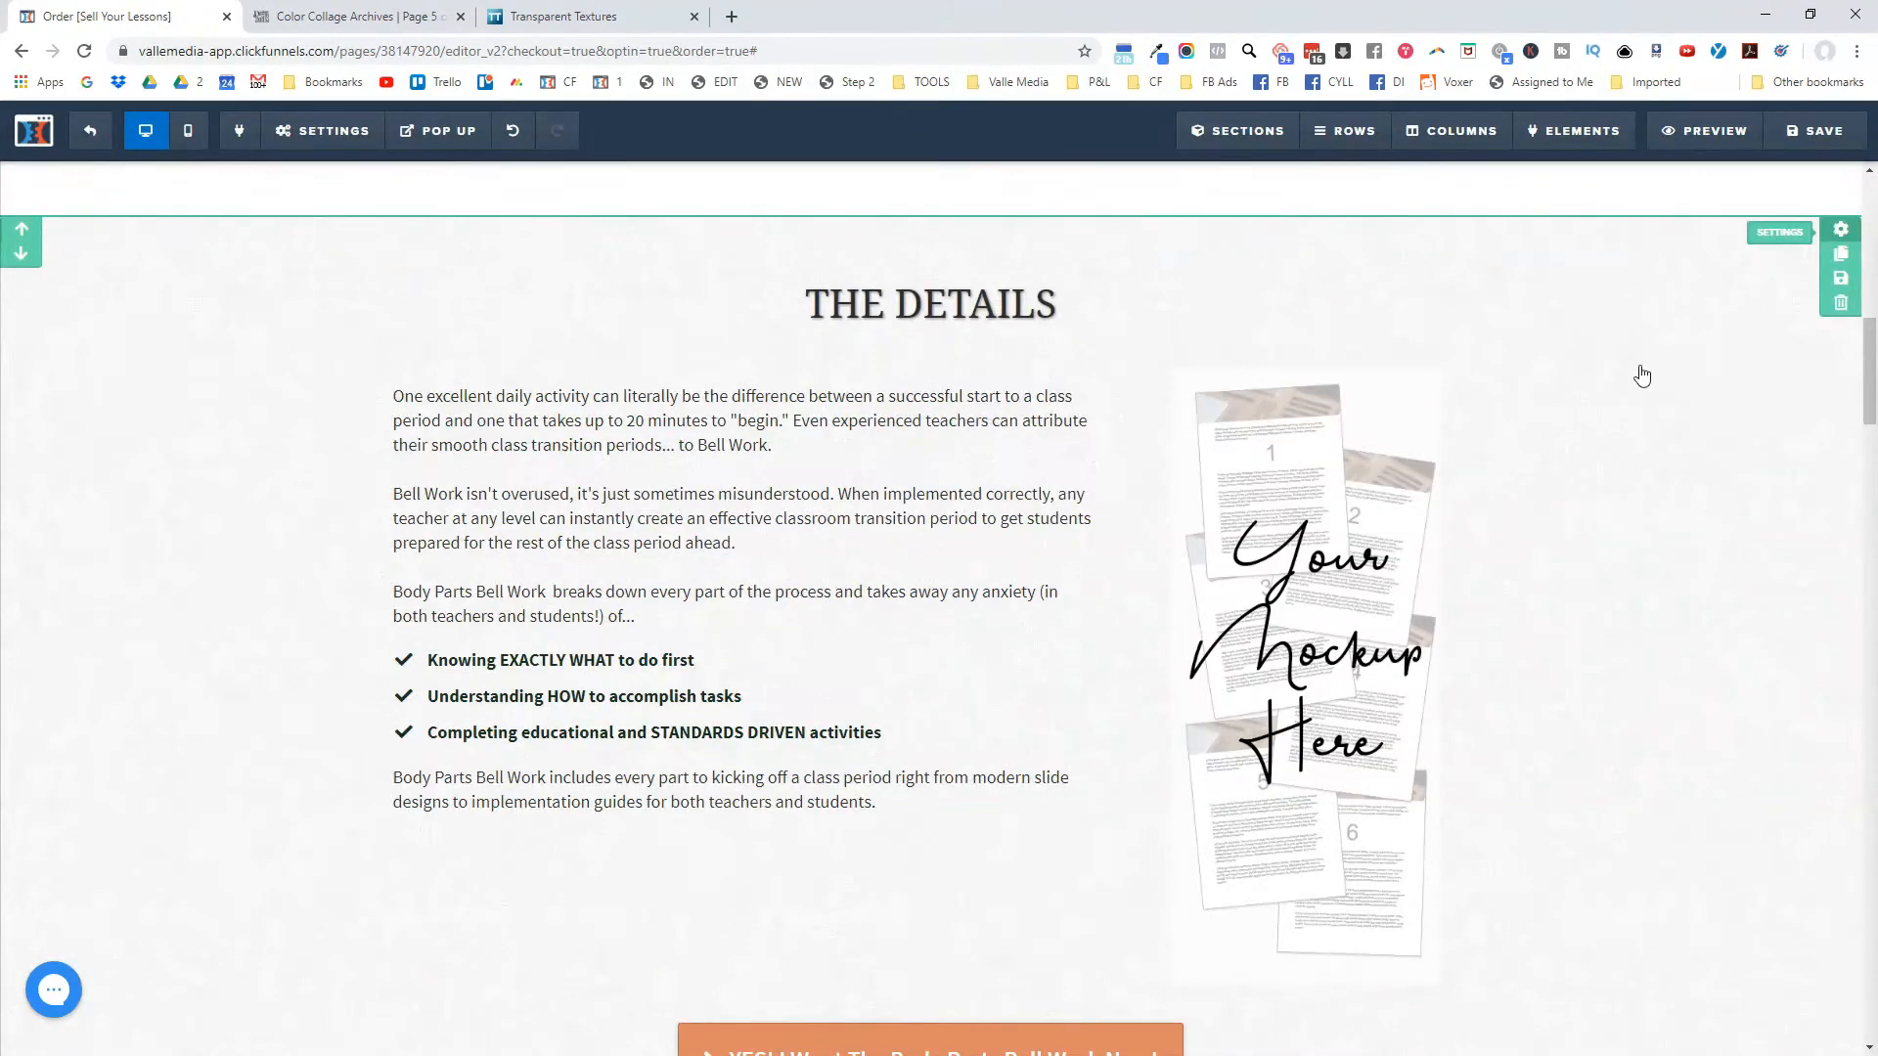
{"action": "left_click", "coordinate": [1642, 376]}
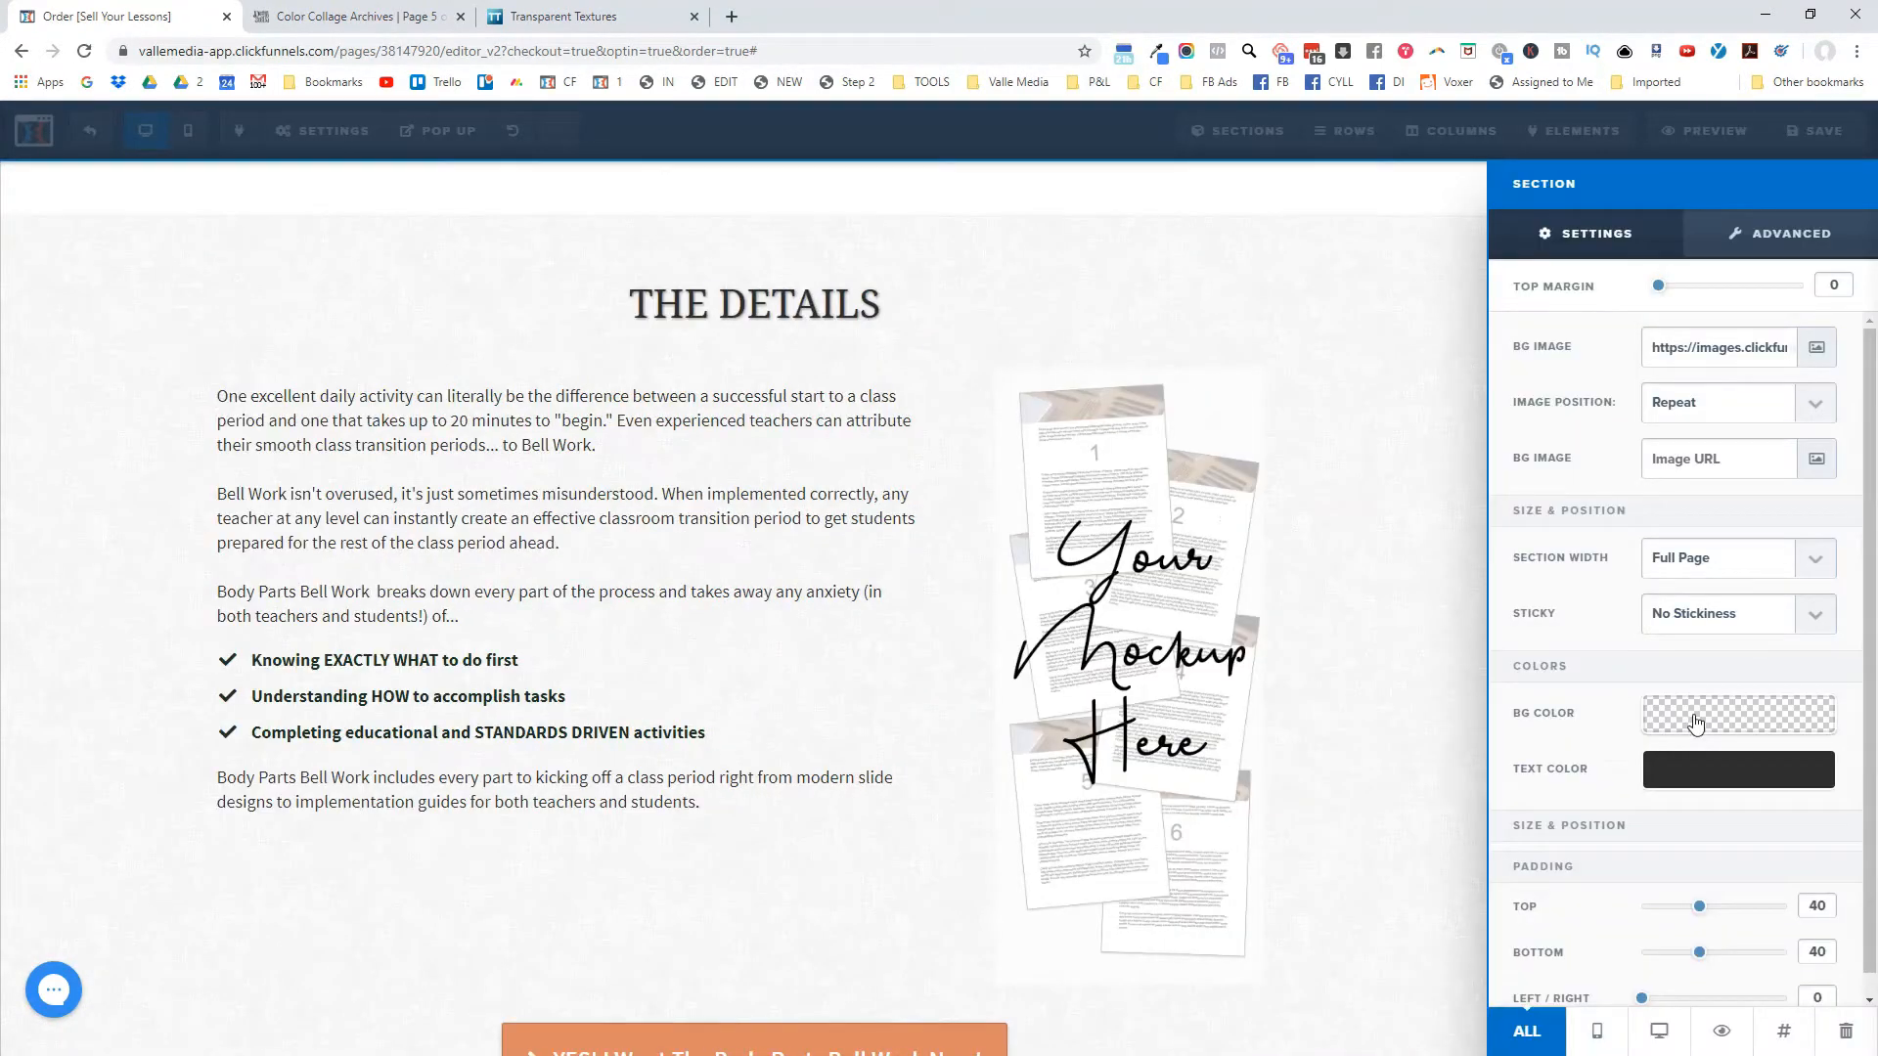
{"action": "left_click", "coordinate": [1421, 625]}
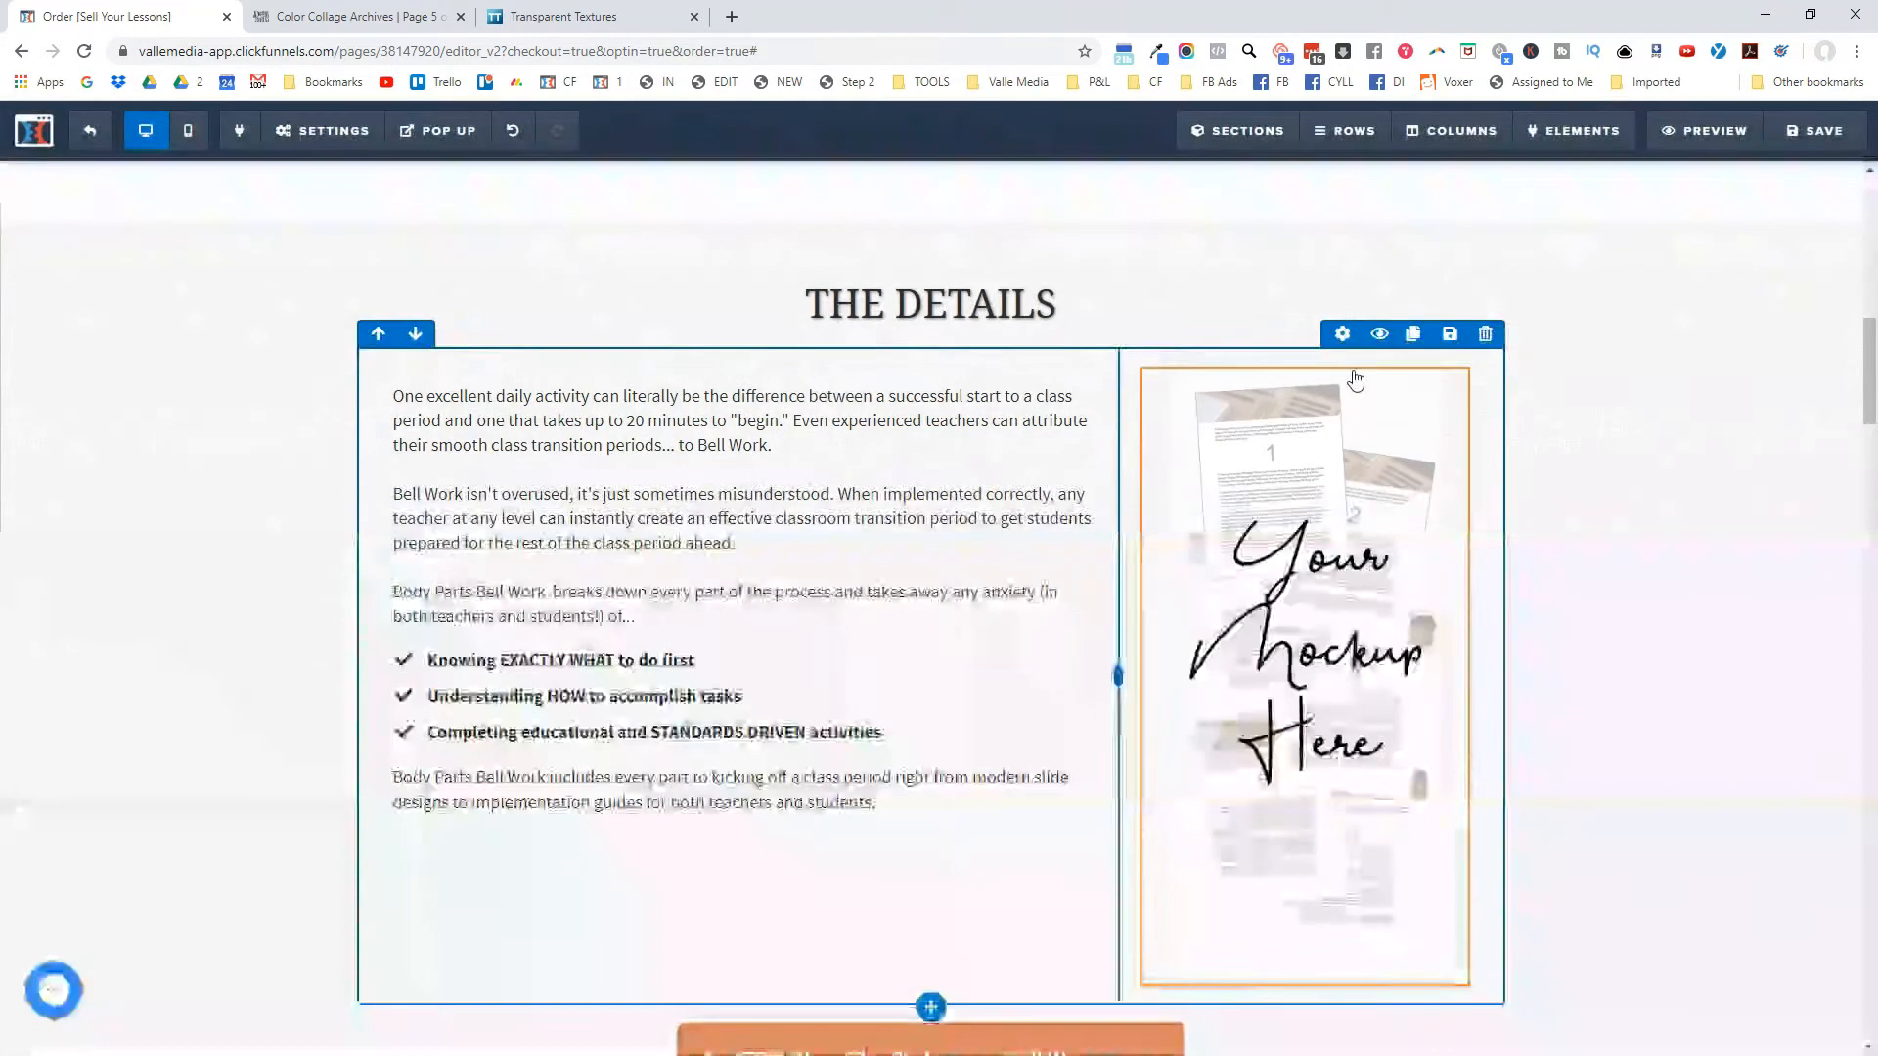
{"action": "scroll", "coordinate": [219, 413], "scroll_direction": "down", "scroll_amount": 1}
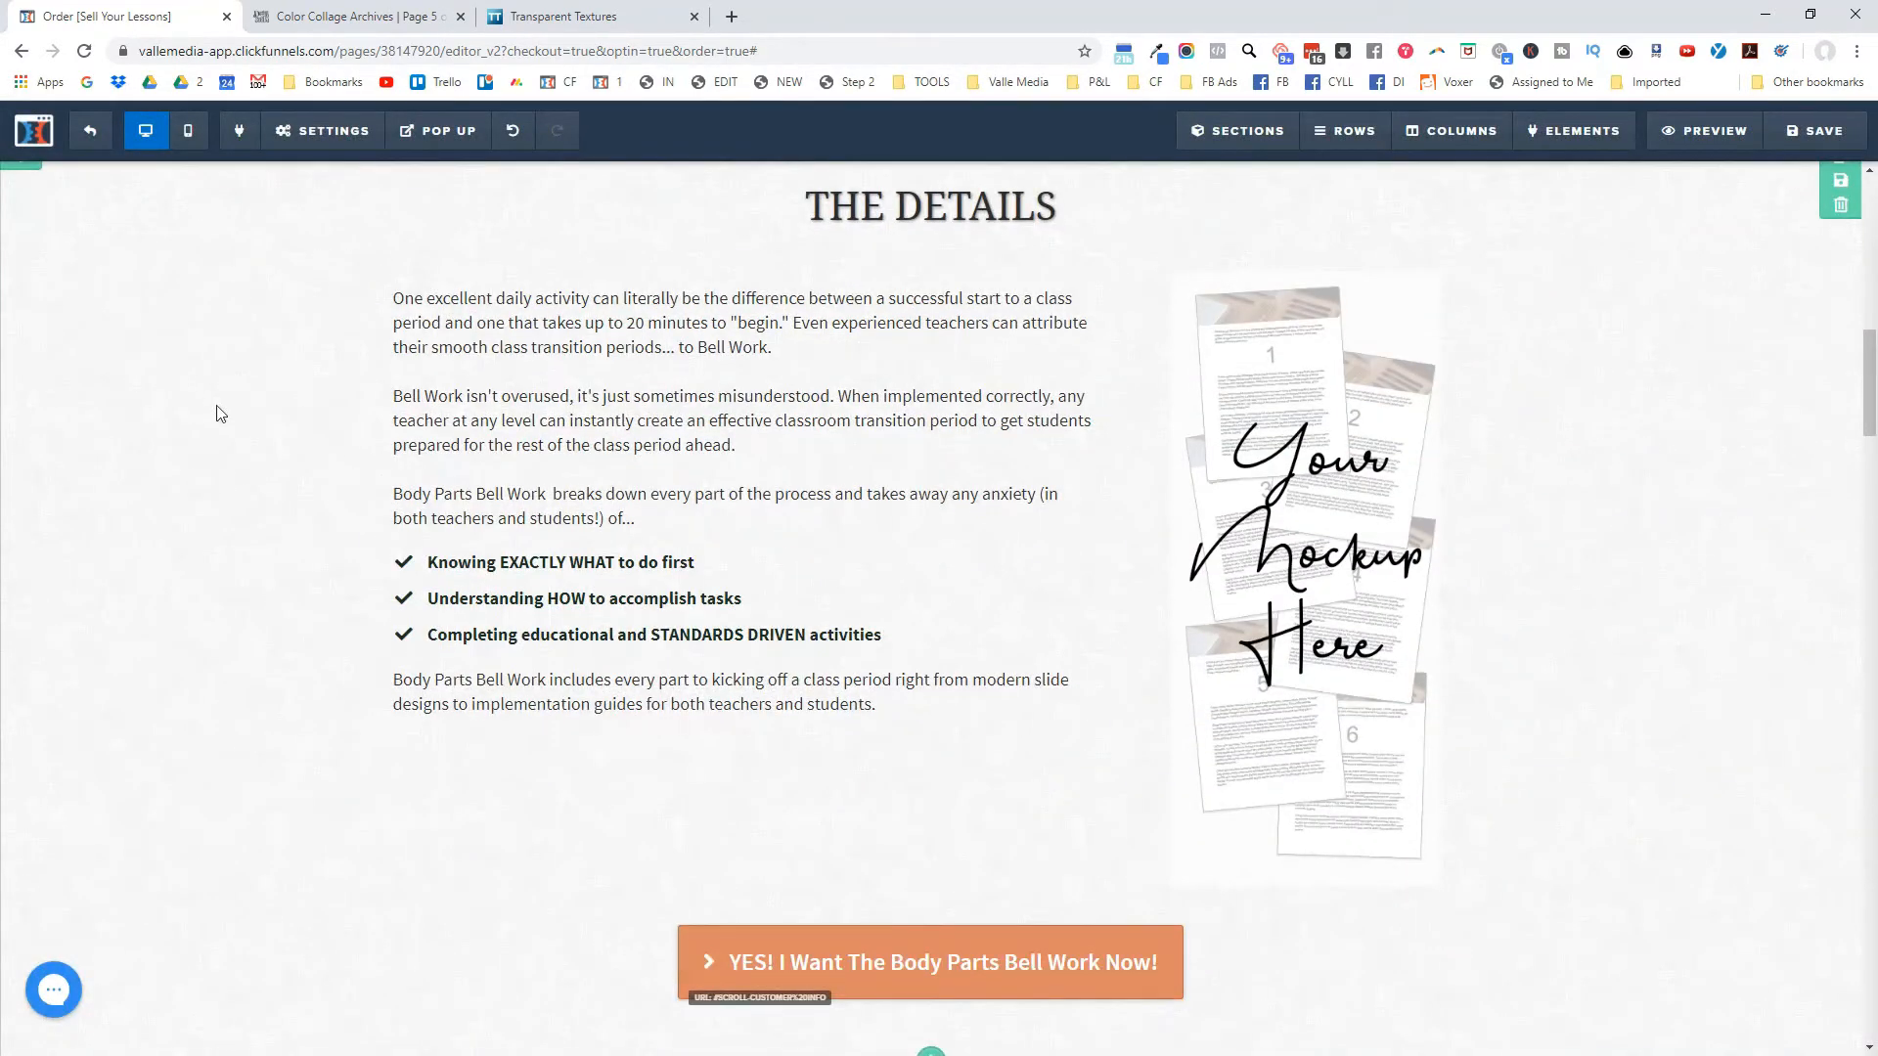
Copy the What's Included row's background color #17311F and set it as the preview color on Transparent Textures.
{"action": "scroll", "coordinate": [256, 419], "scroll_direction": "down", "scroll_amount": 9}
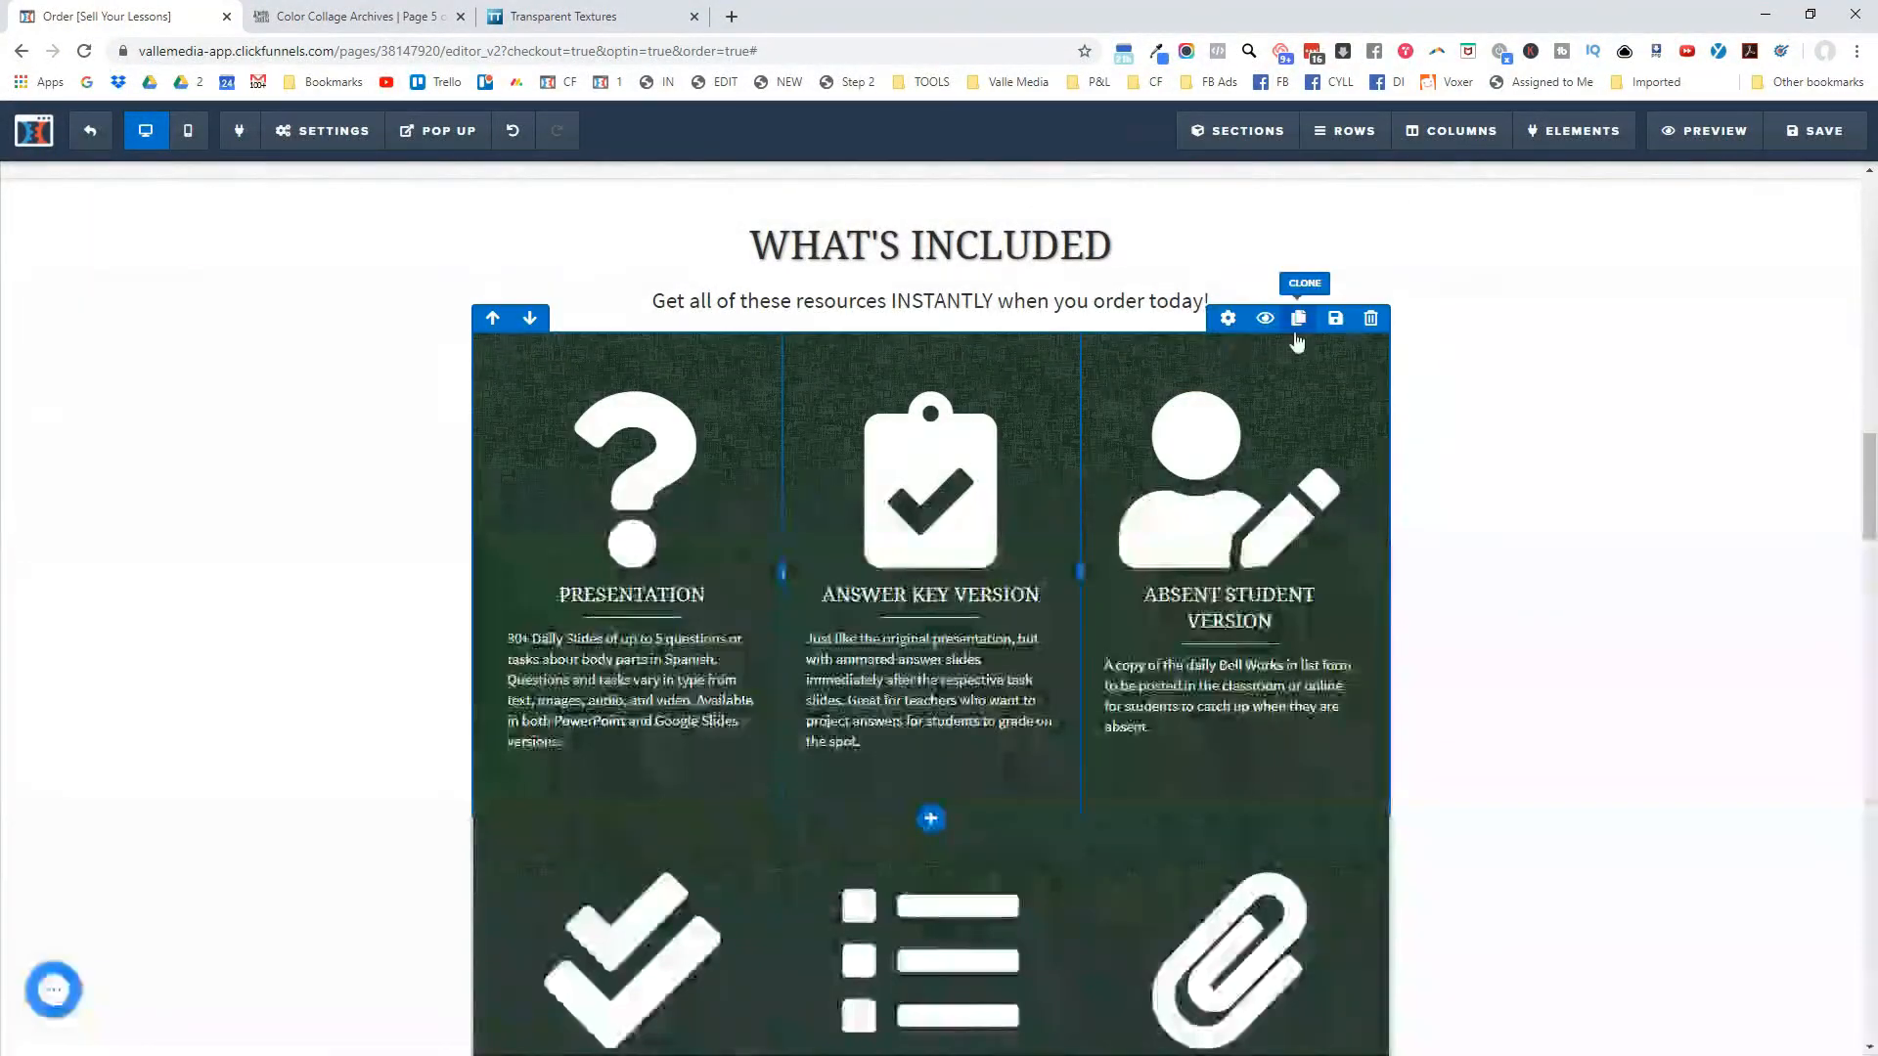
{"action": "left_click", "coordinate": [1228, 319]}
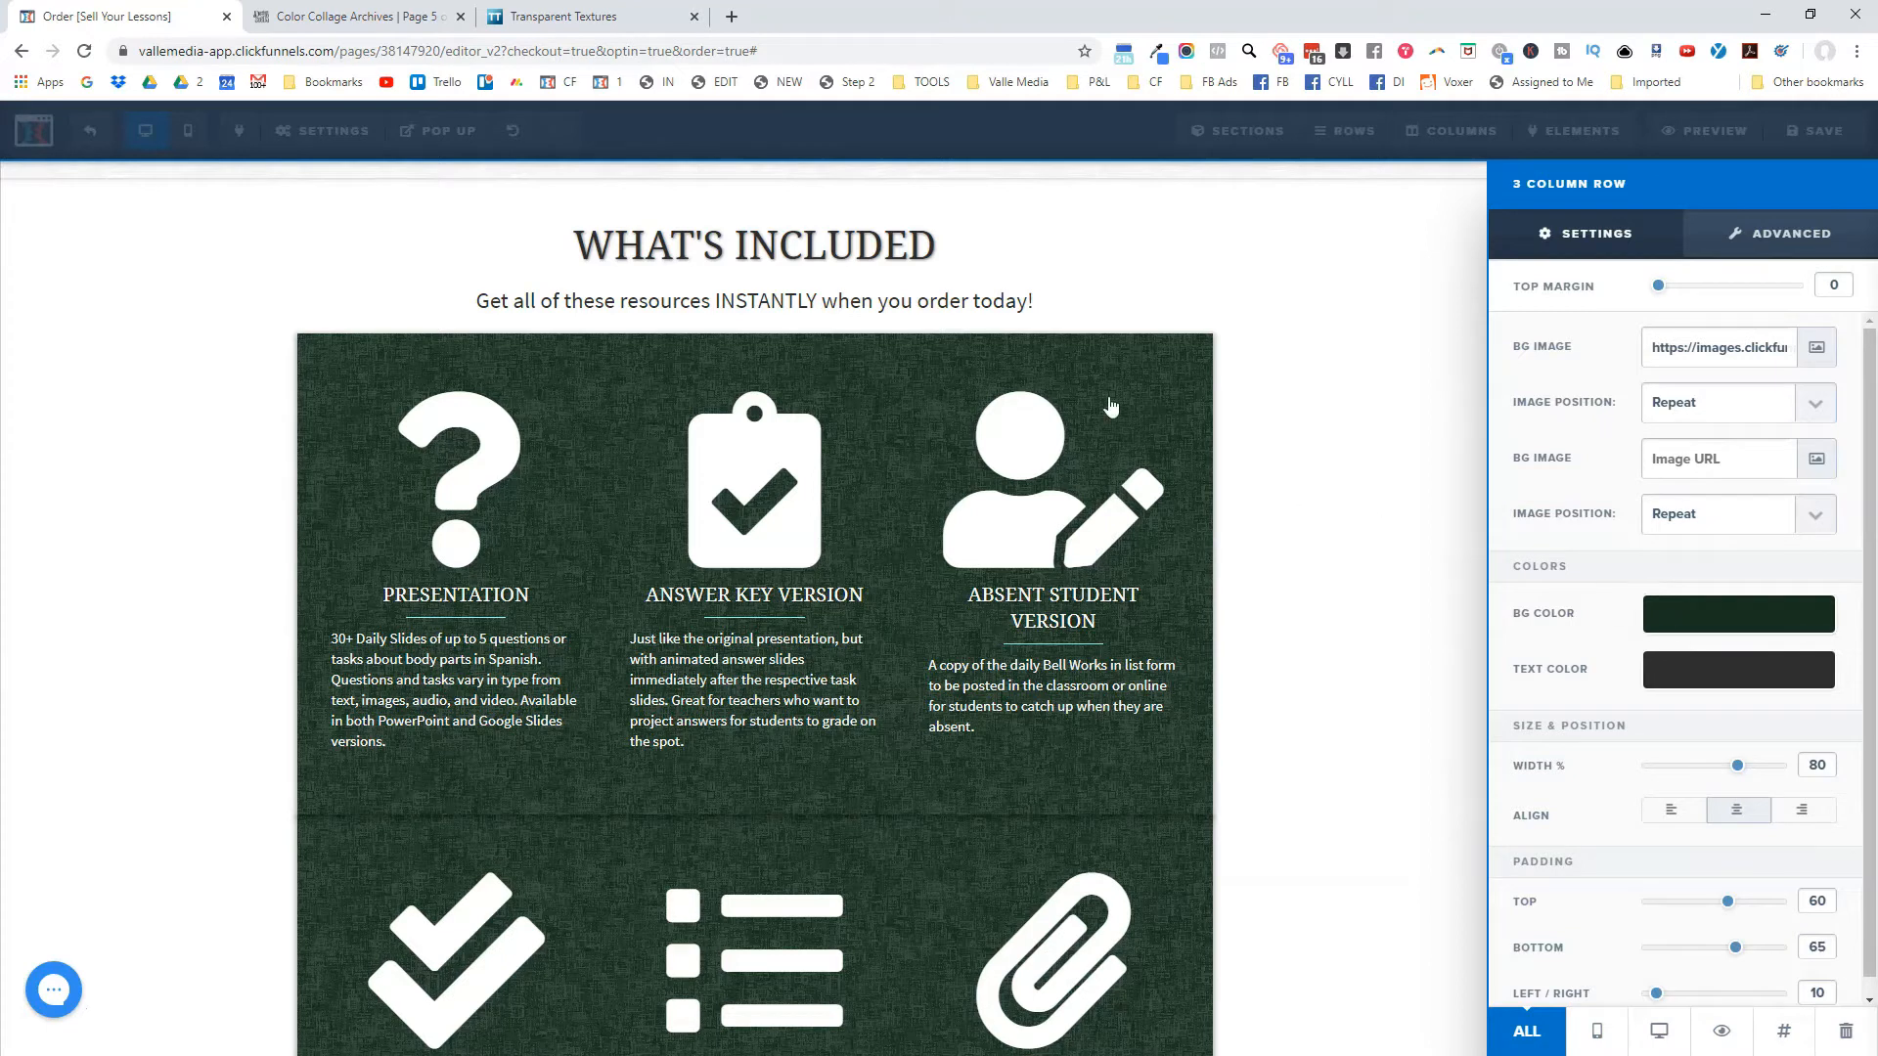
{"action": "left_click", "coordinate": [1674, 622]}
{"action": "left_click", "coordinate": [1708, 849]}
{"action": "key", "text": "ctrl+c"}
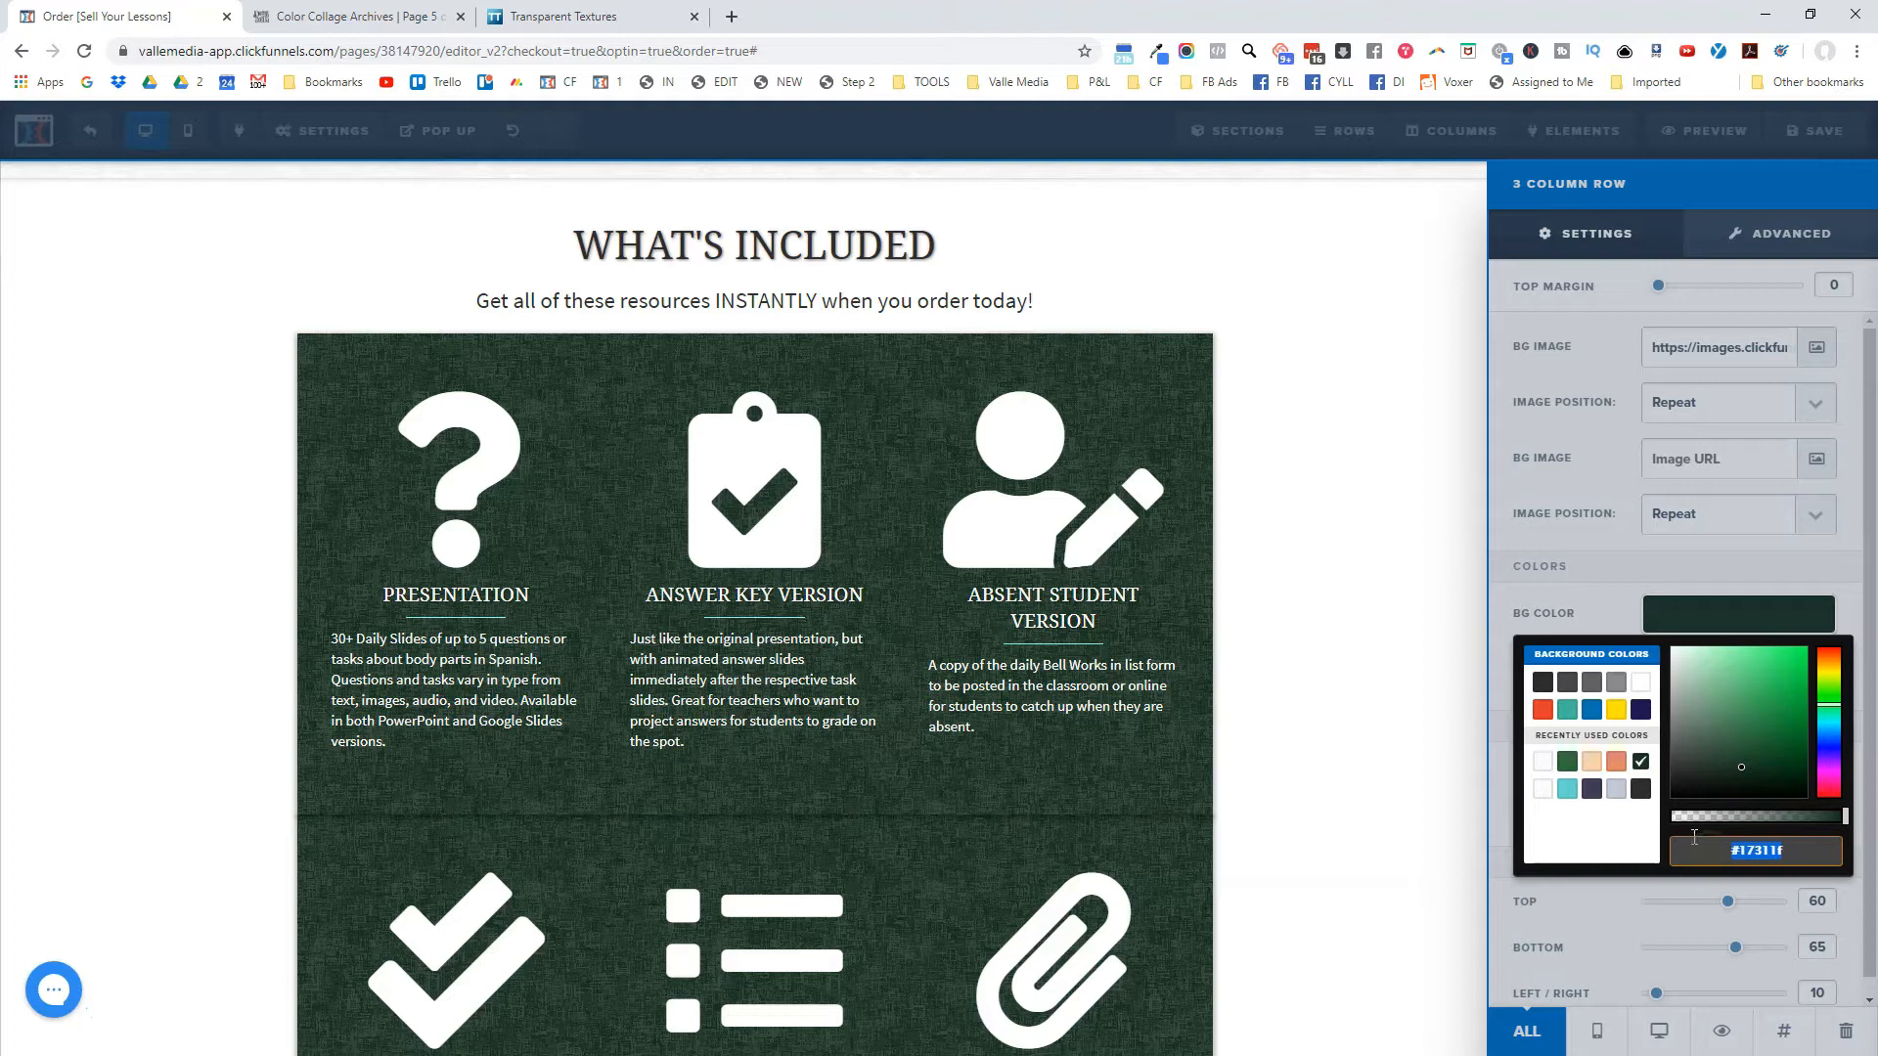
{"action": "left_click", "coordinate": [548, 16]}
{"action": "double_click", "coordinate": [412, 281]}
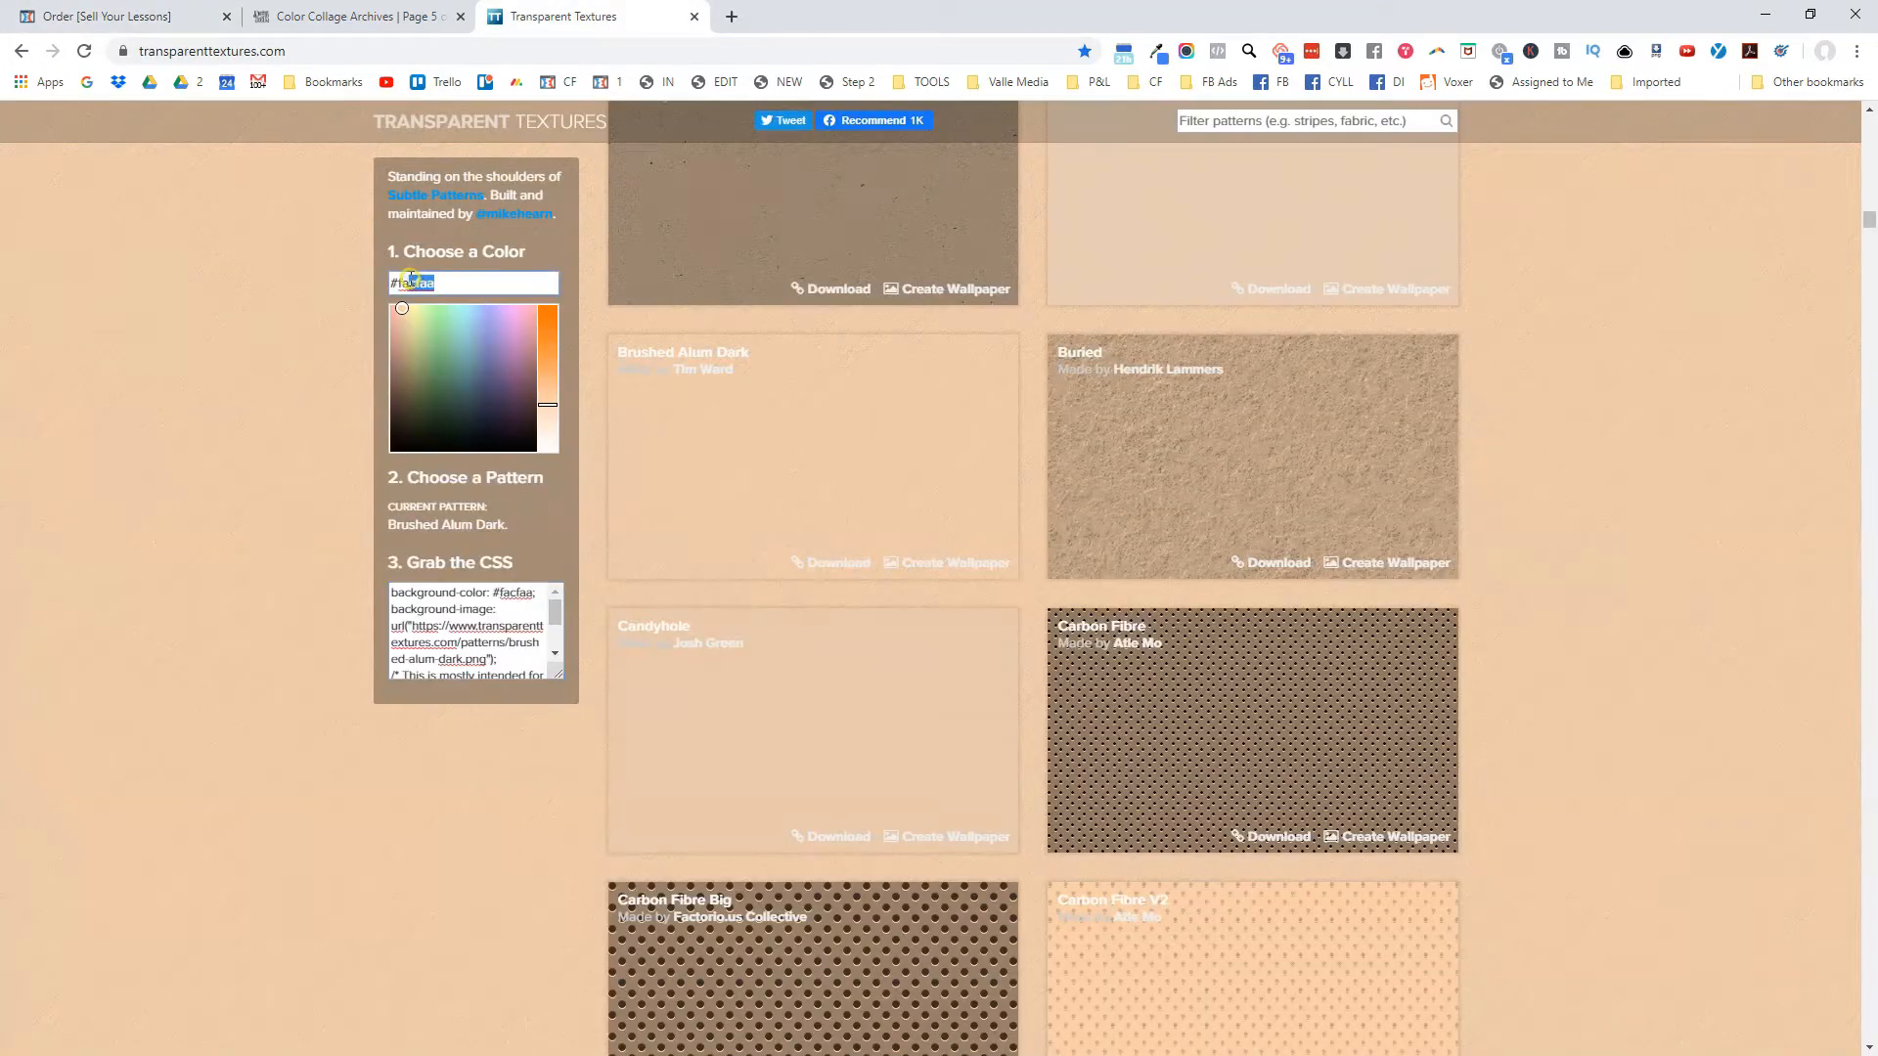
{"action": "key", "text": "ctrl+v"}
{"action": "key", "text": "Return"}
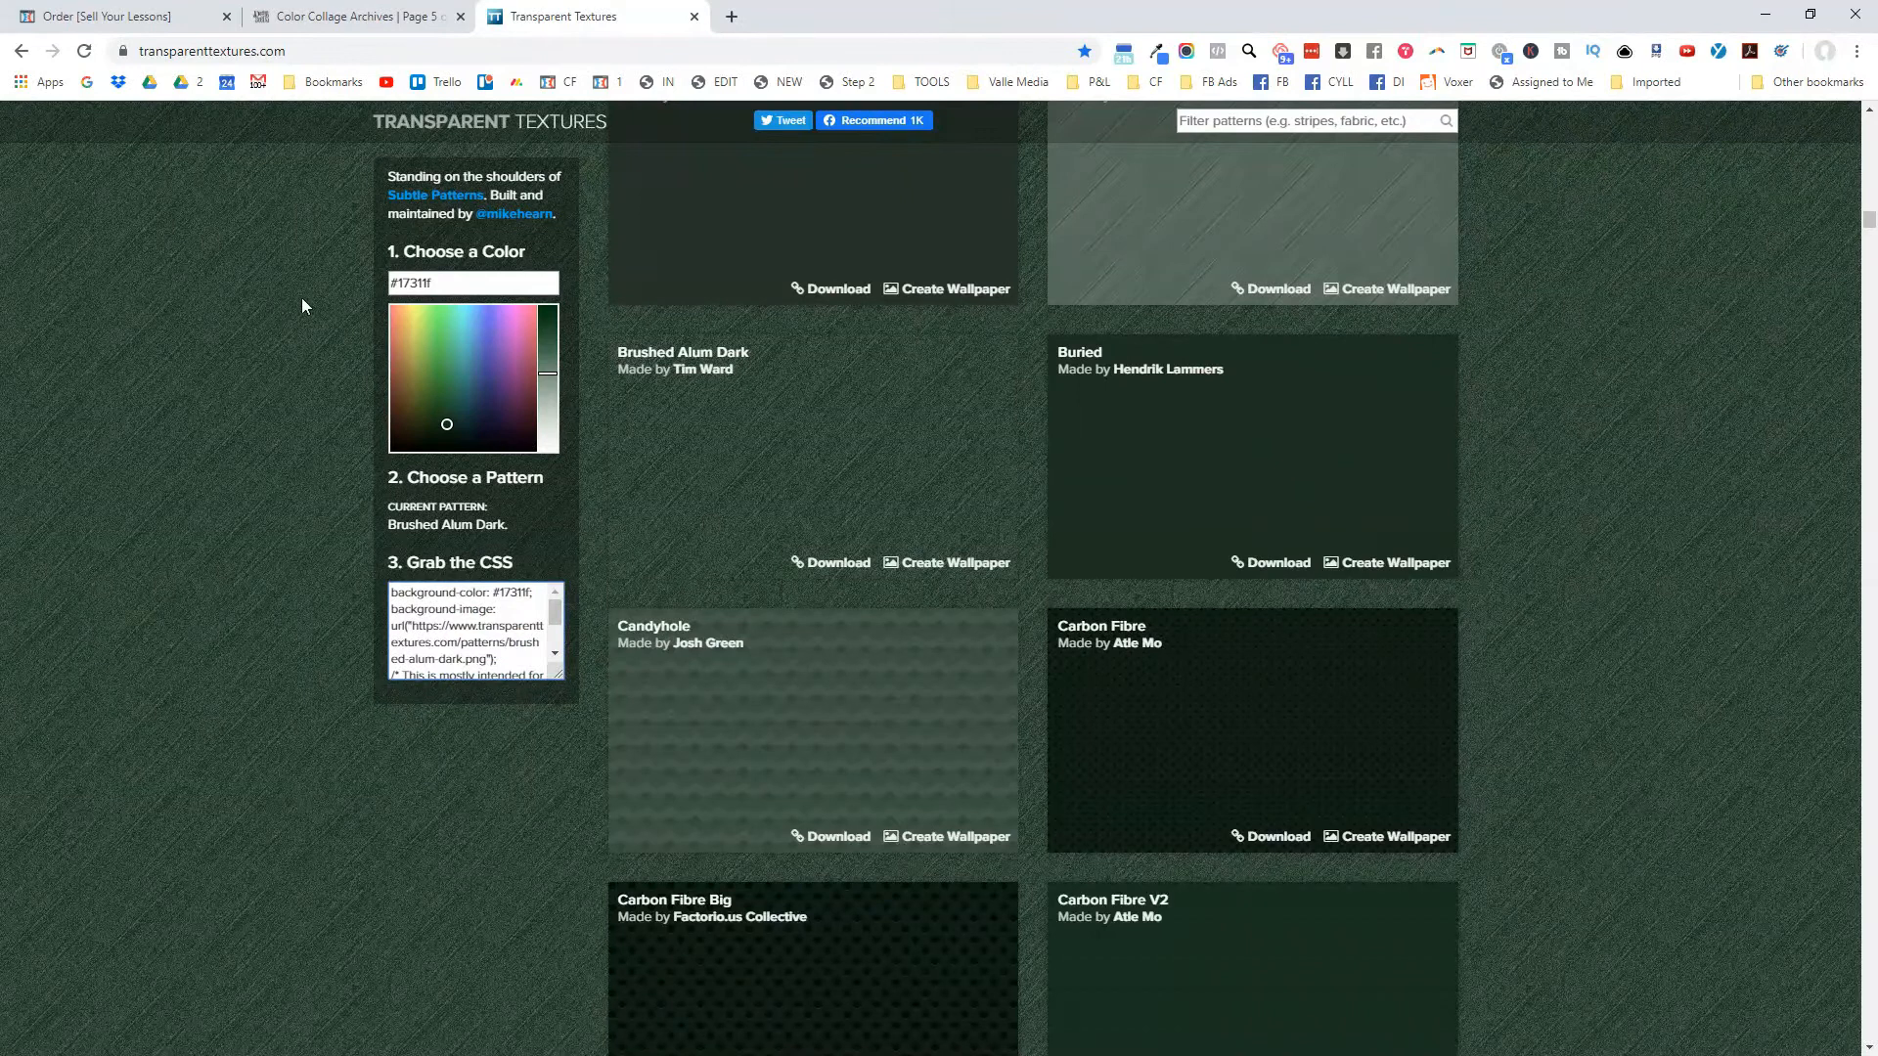
Preview the Carbon Fibre V2, Cardboard Flat and Cartographer patterns on the dark green color.
{"action": "scroll", "coordinate": [1061, 543], "scroll_direction": "down", "scroll_amount": 5}
{"action": "left_click", "coordinate": [1072, 532]}
{"action": "scroll", "coordinate": [1134, 509], "scroll_direction": "down", "scroll_amount": 2}
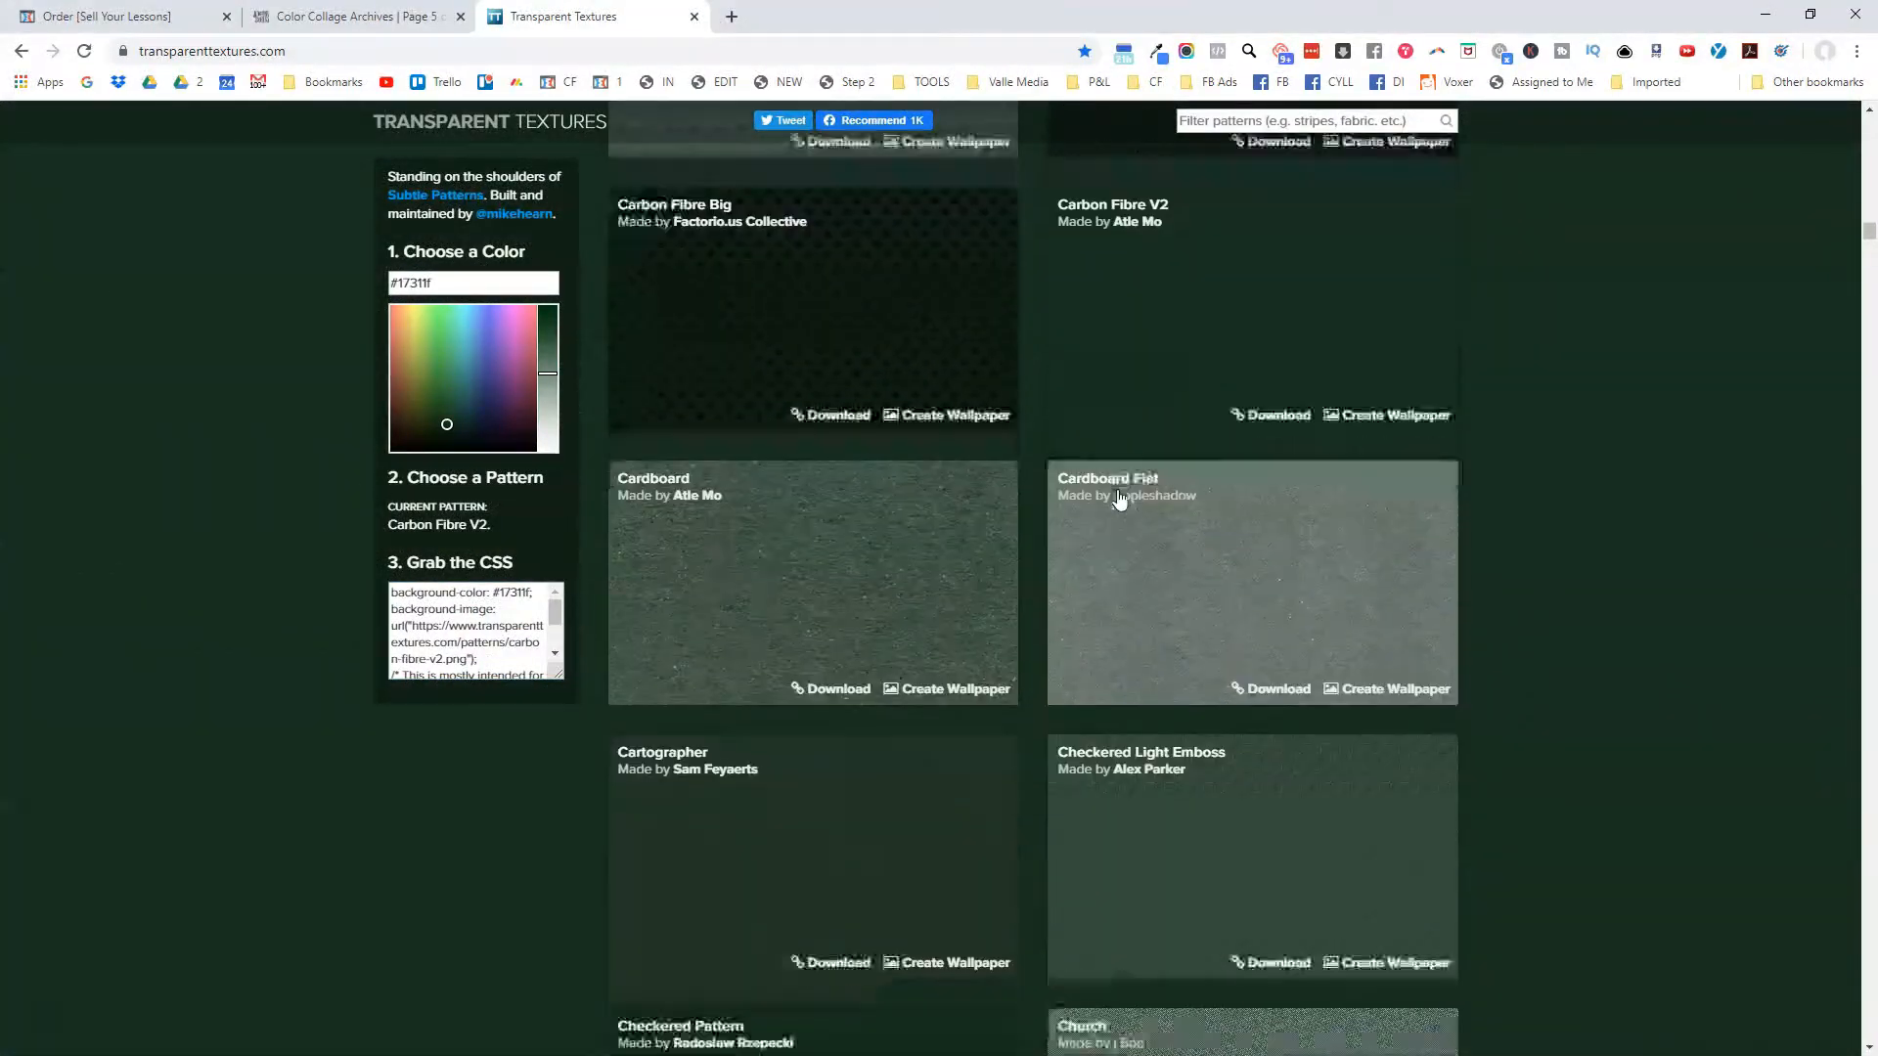
{"action": "left_click", "coordinate": [1123, 494]}
{"action": "scroll", "coordinate": [606, 437], "scroll_direction": "down", "scroll_amount": 4}
{"action": "left_click", "coordinate": [619, 427]}
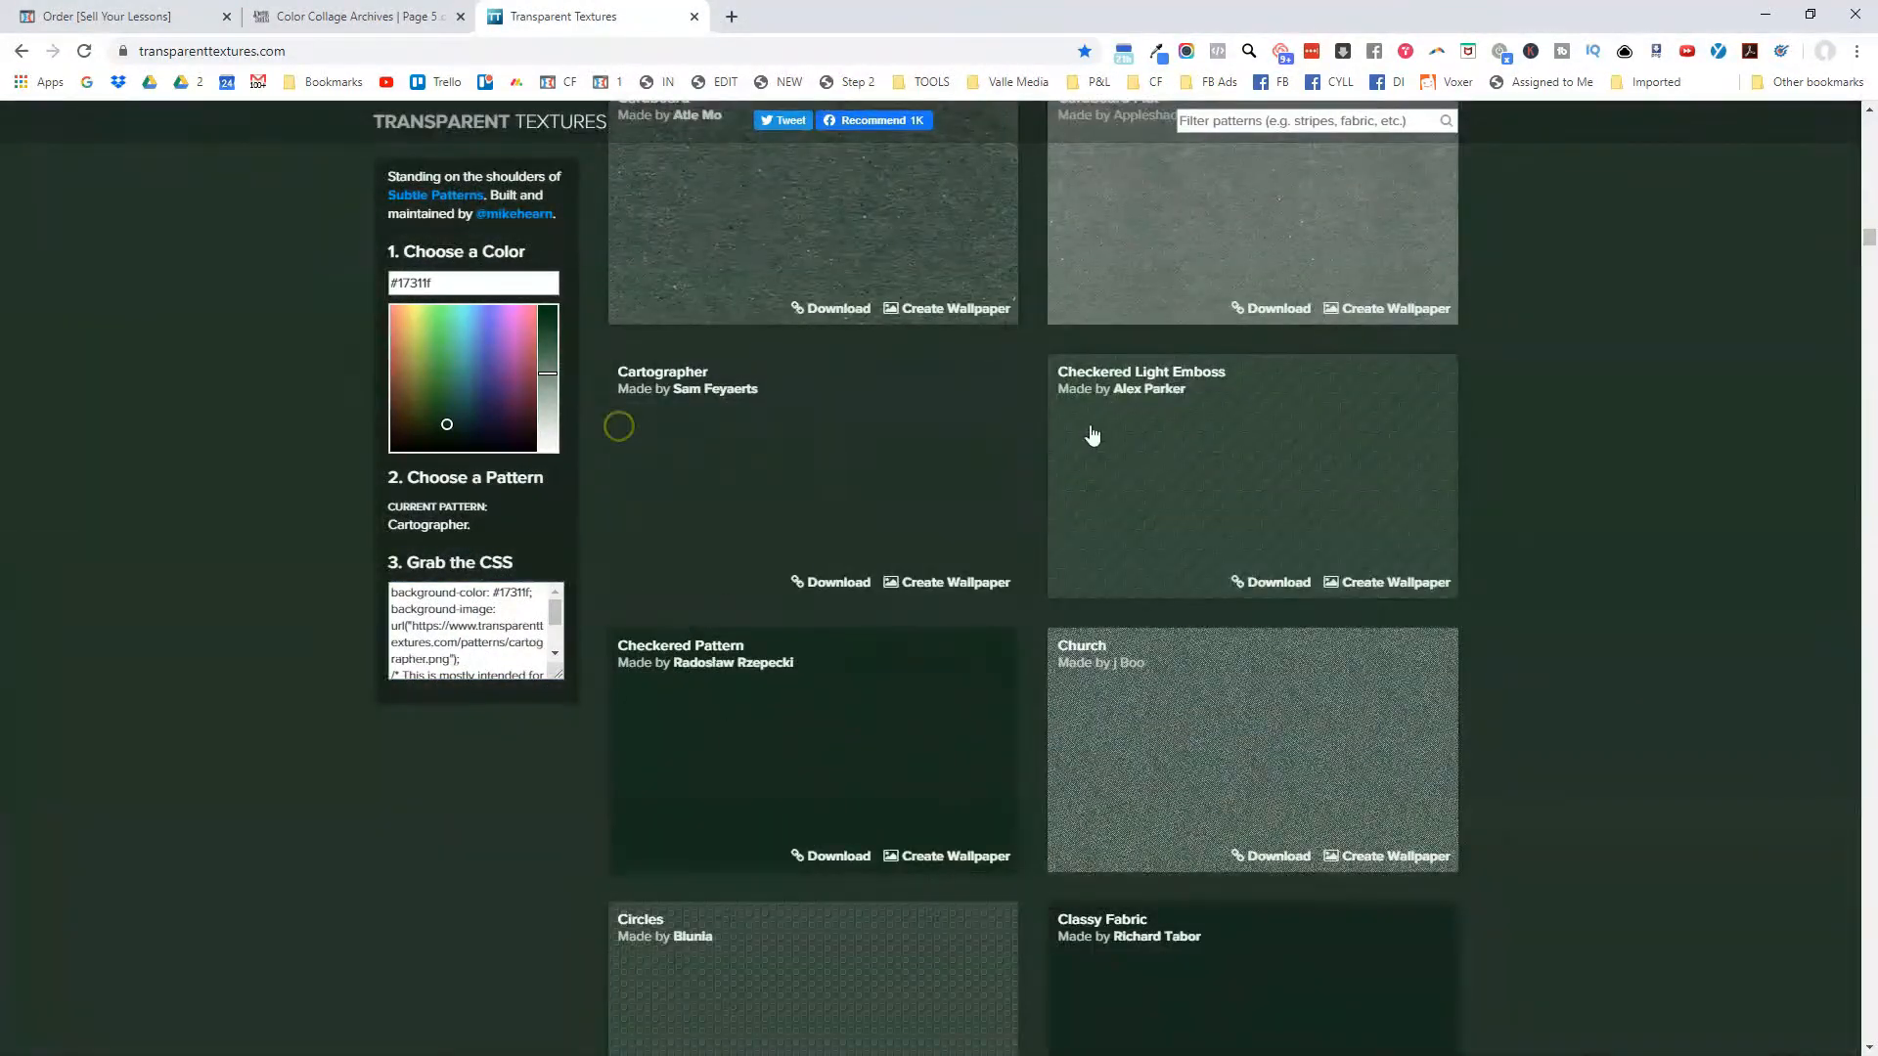
Preview the Checkered Pattern, Cloth Alike and Cross Scratches textures, and compare them with the What's Included row on the order page.
{"action": "scroll", "coordinate": [994, 469], "scroll_direction": "down", "scroll_amount": 3}
{"action": "left_click", "coordinate": [825, 420]}
{"action": "scroll", "coordinate": [1040, 474], "scroll_direction": "down", "scroll_amount": 4}
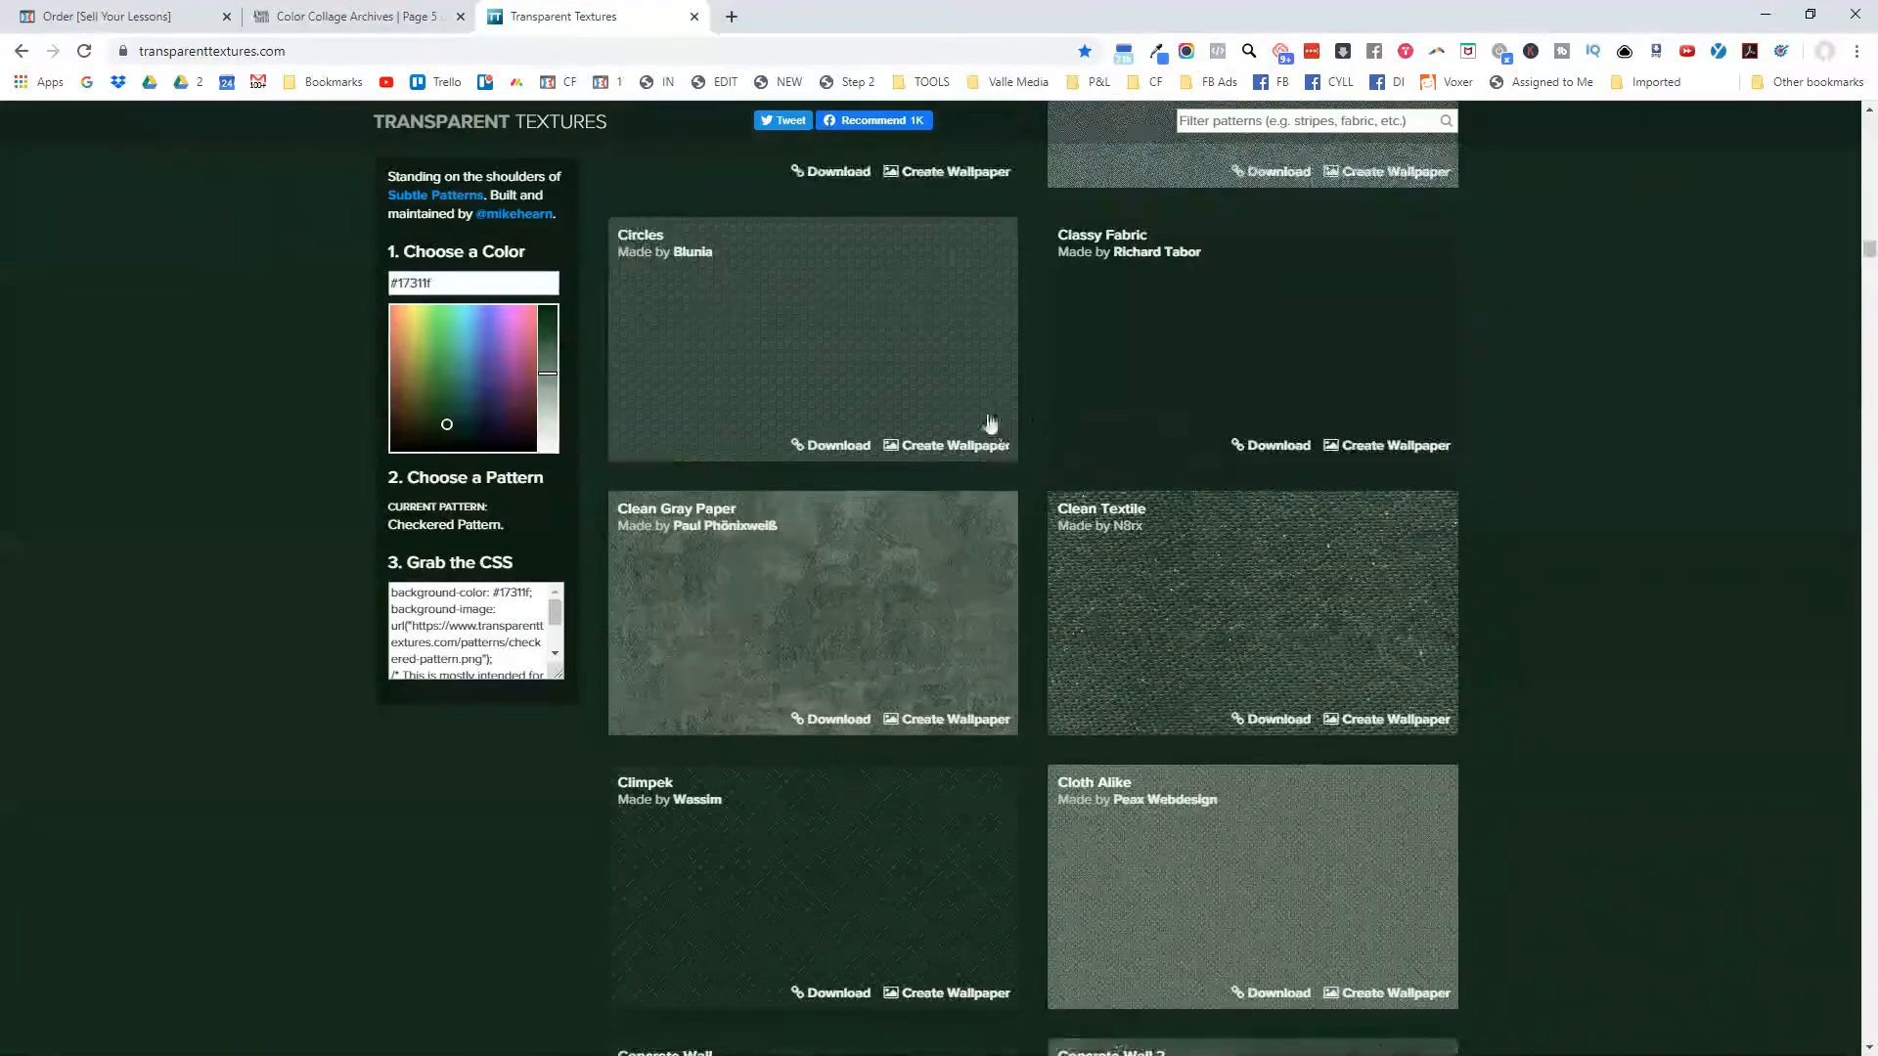
{"action": "scroll", "coordinate": [939, 519], "scroll_direction": "down", "scroll_amount": 4}
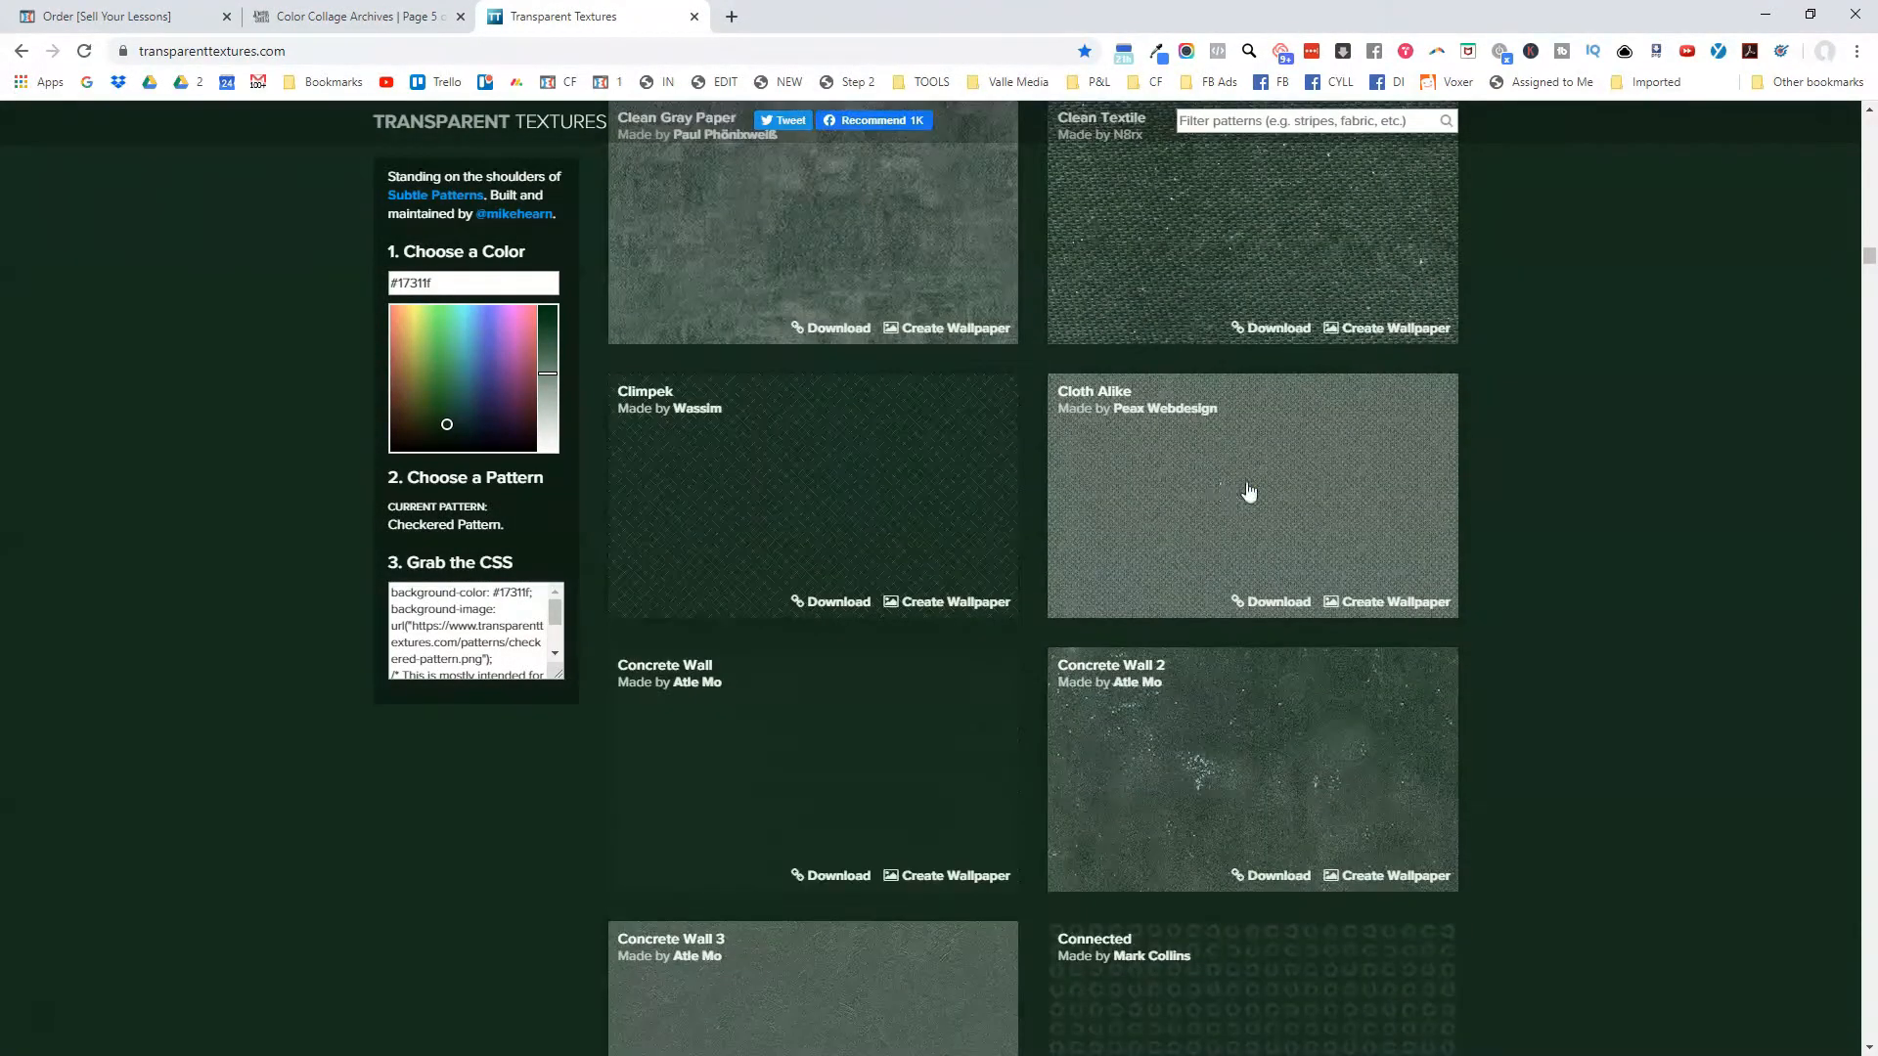
{"action": "left_click", "coordinate": [1248, 492]}
{"action": "scroll", "coordinate": [856, 499], "scroll_direction": "down", "scroll_amount": 8}
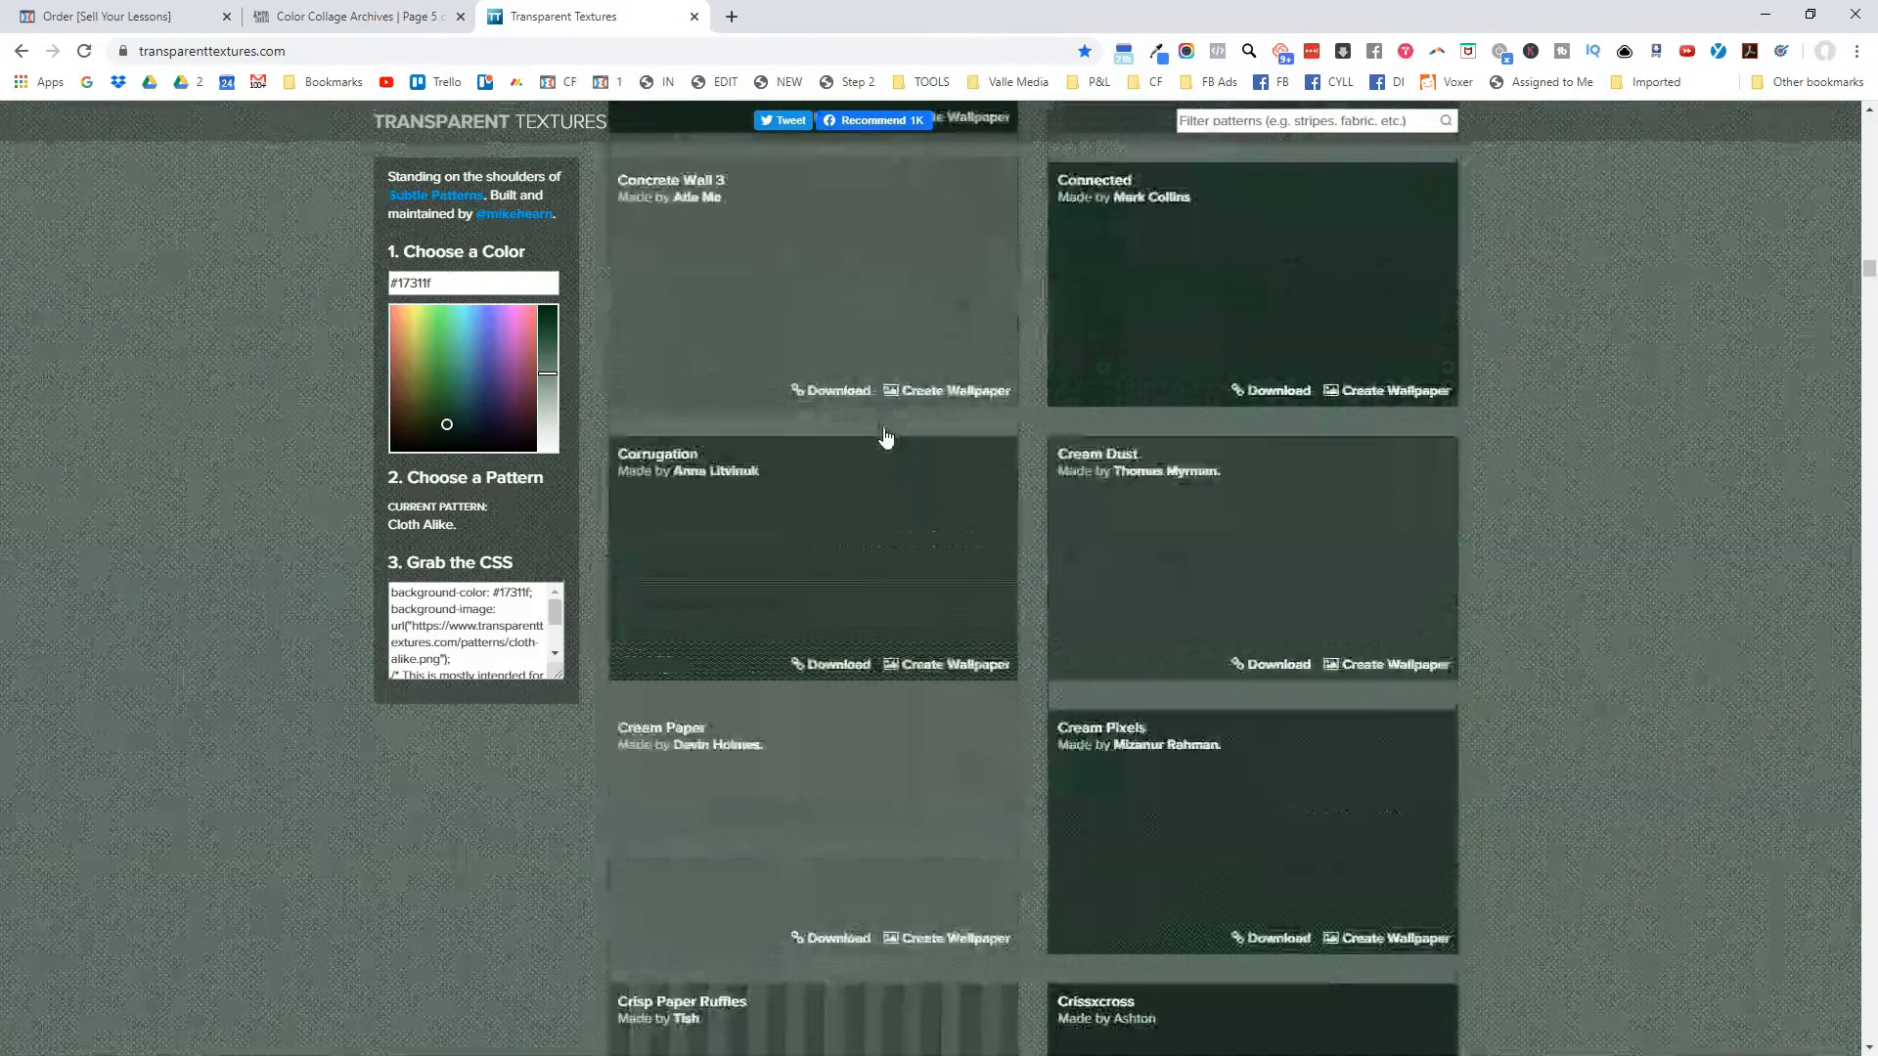
{"action": "scroll", "coordinate": [885, 438], "scroll_direction": "down", "scroll_amount": 8}
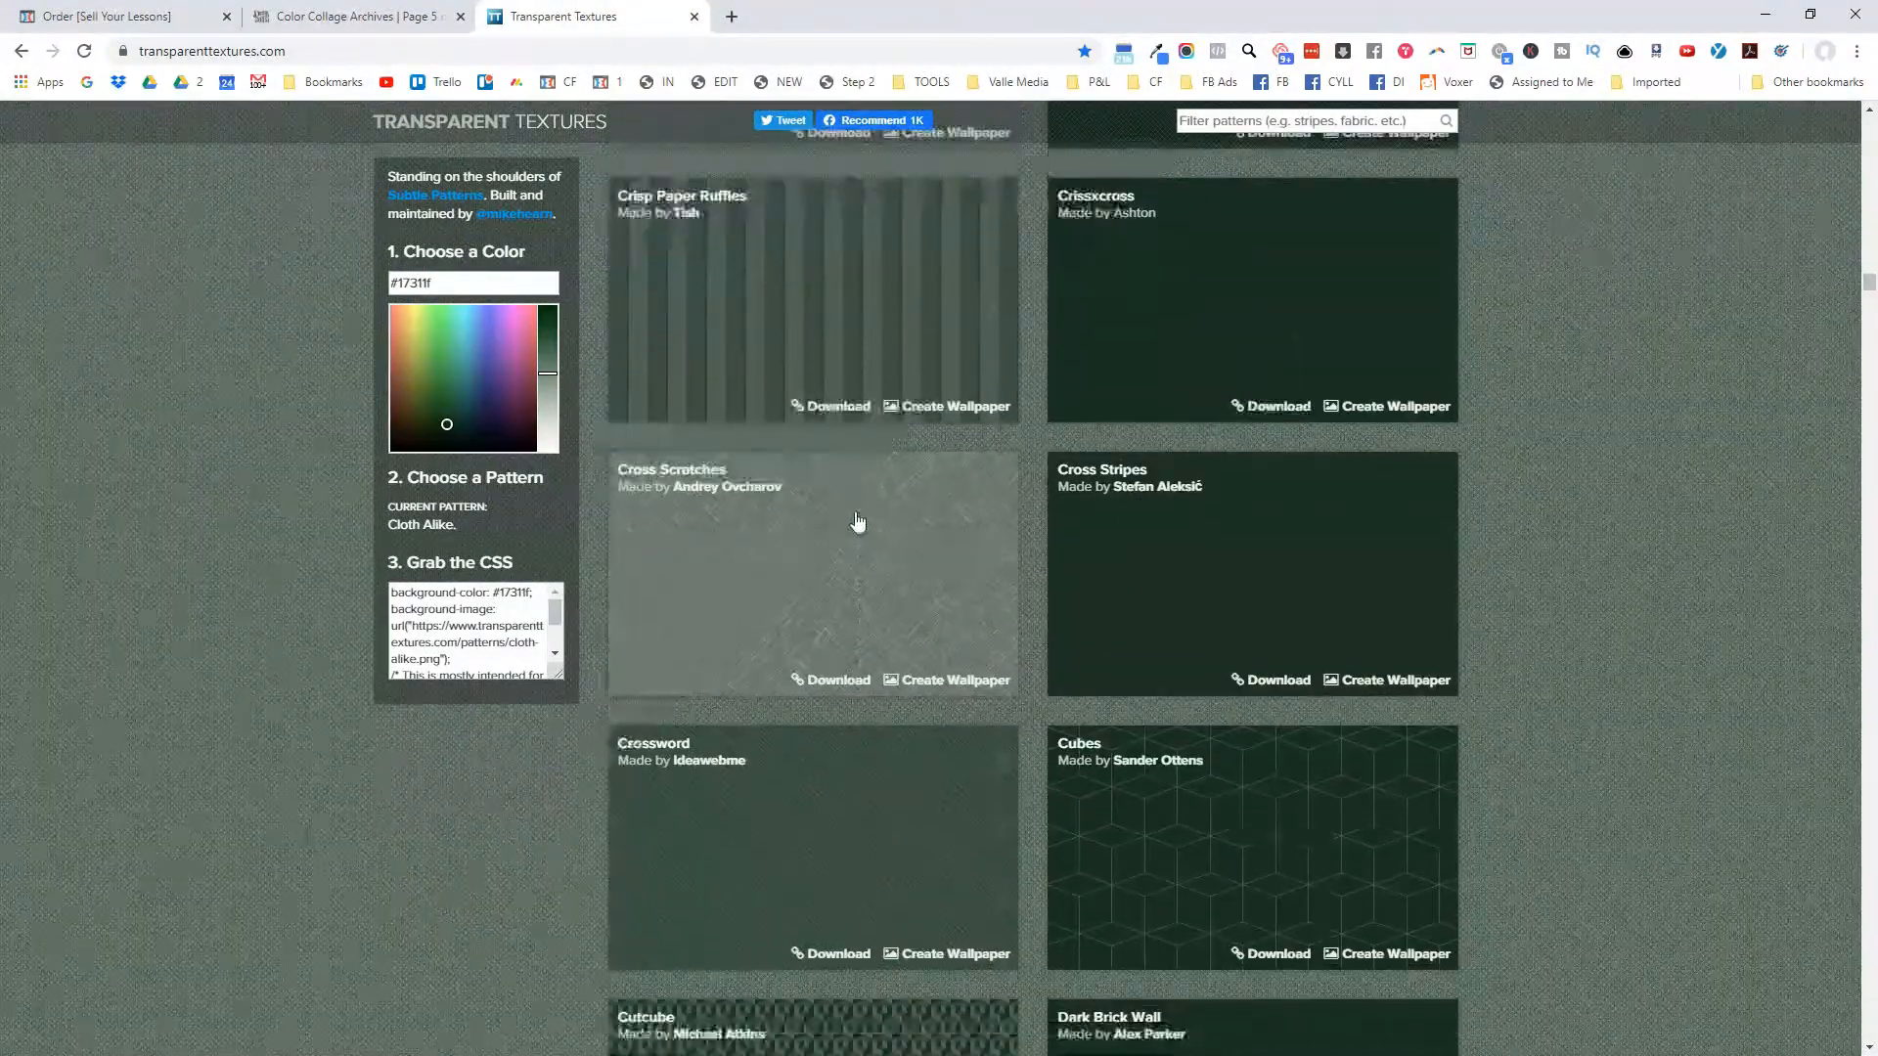
{"action": "left_click", "coordinate": [858, 521]}
{"action": "key", "text": "ctrl+1"}
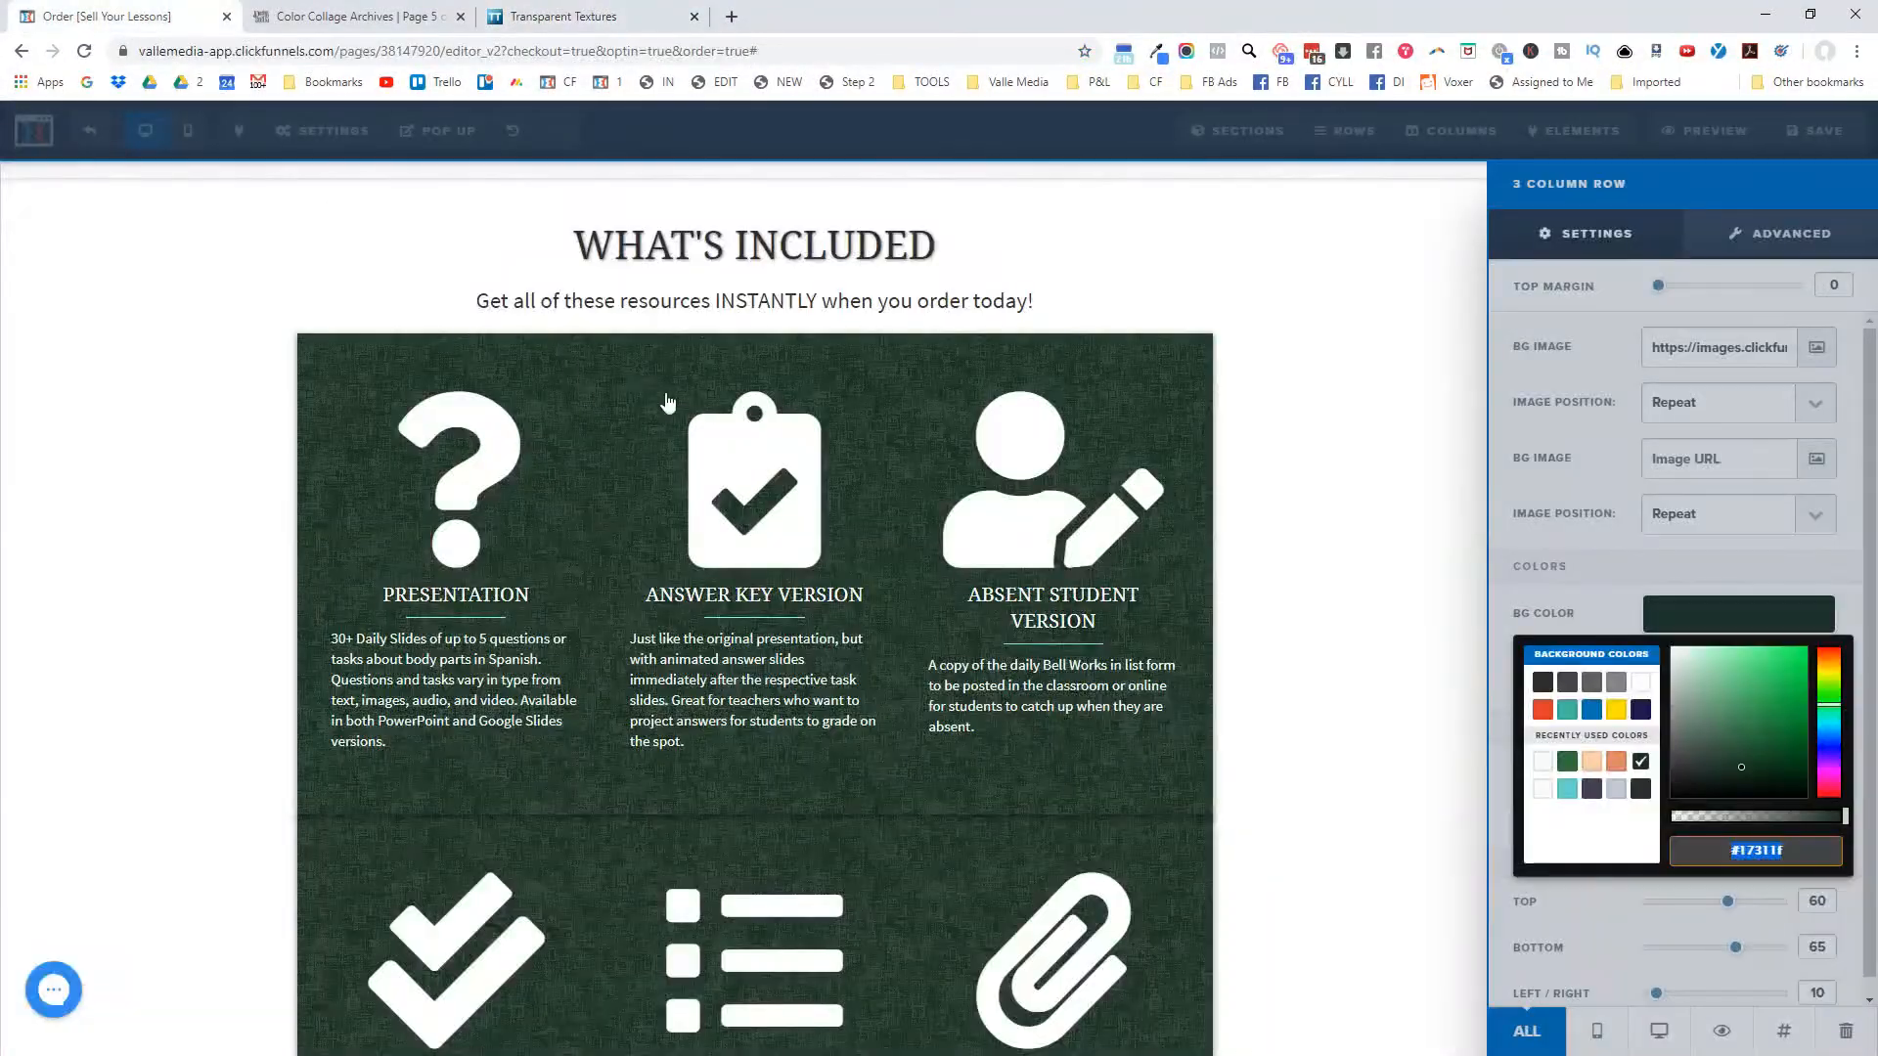
{"action": "key", "text": "ctrl+3"}
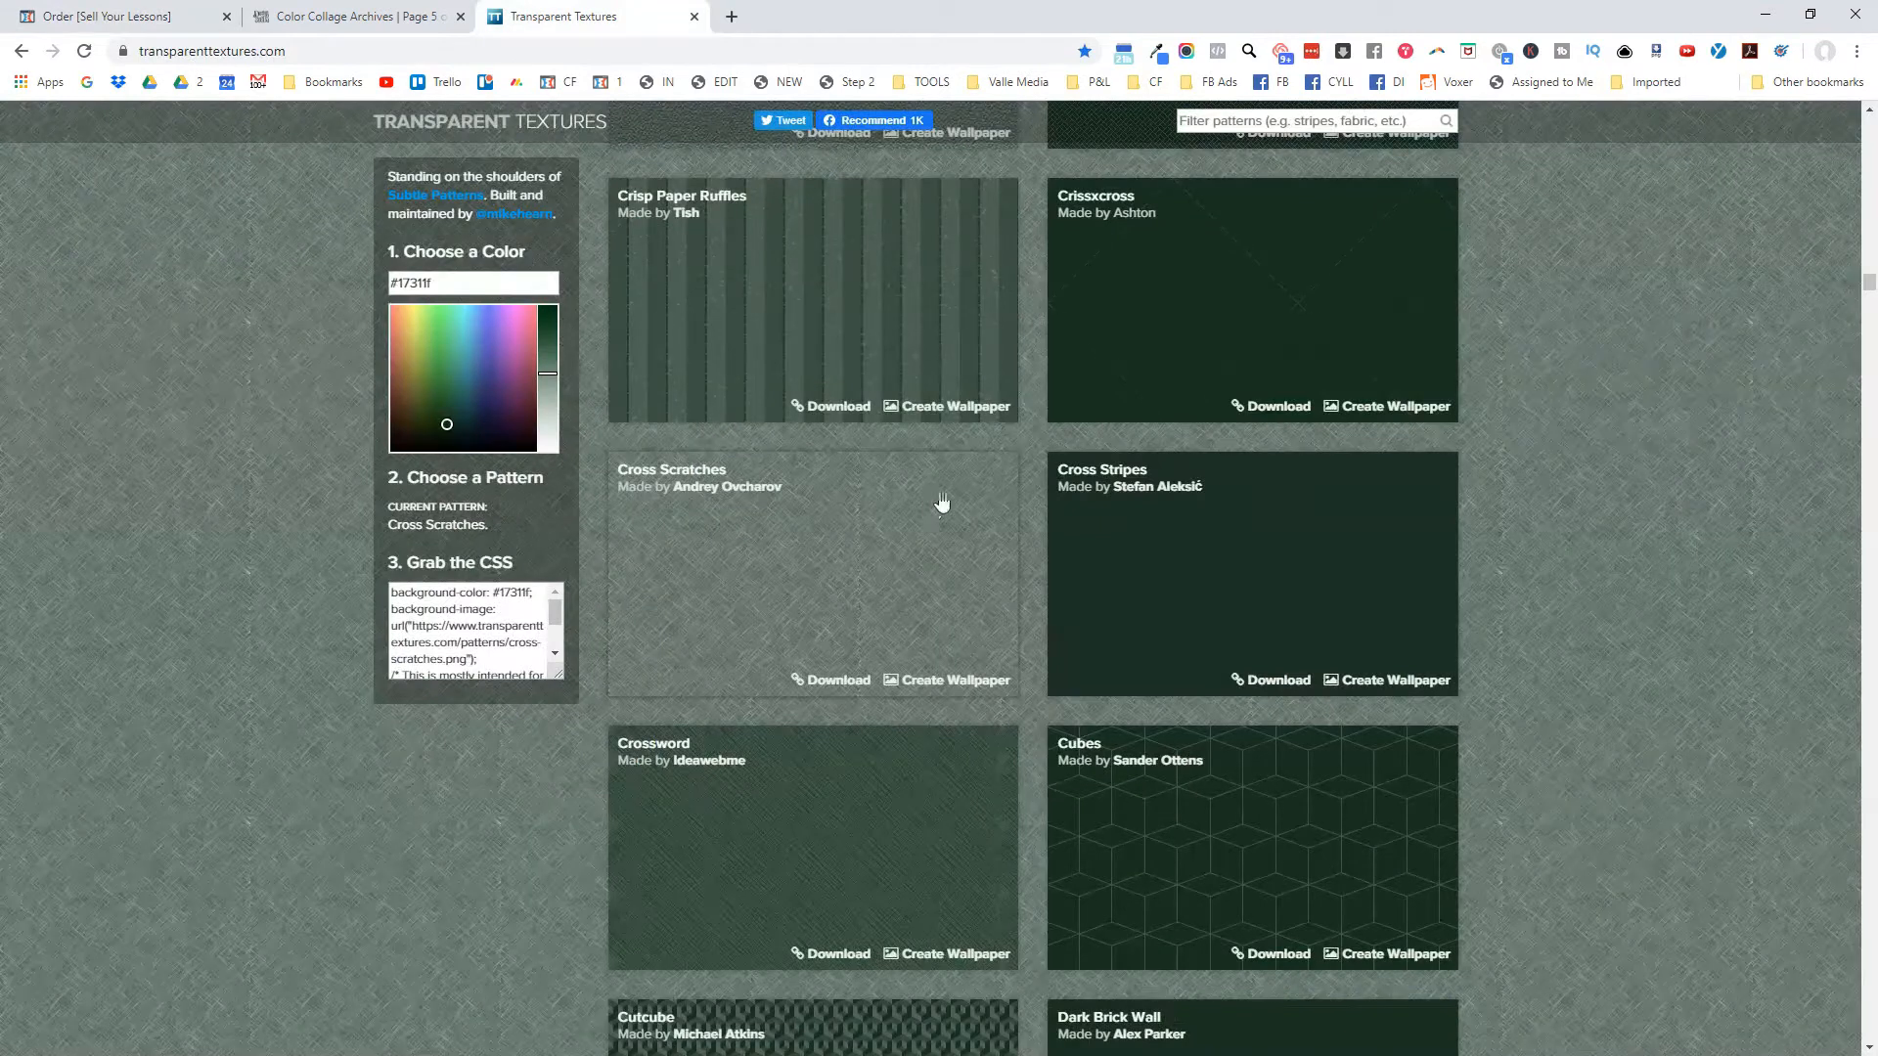
Choose the Dark Brick Wall pattern and download it.
{"action": "scroll", "coordinate": [885, 499], "scroll_direction": "down", "scroll_amount": 5}
{"action": "left_click", "coordinate": [1297, 660]}
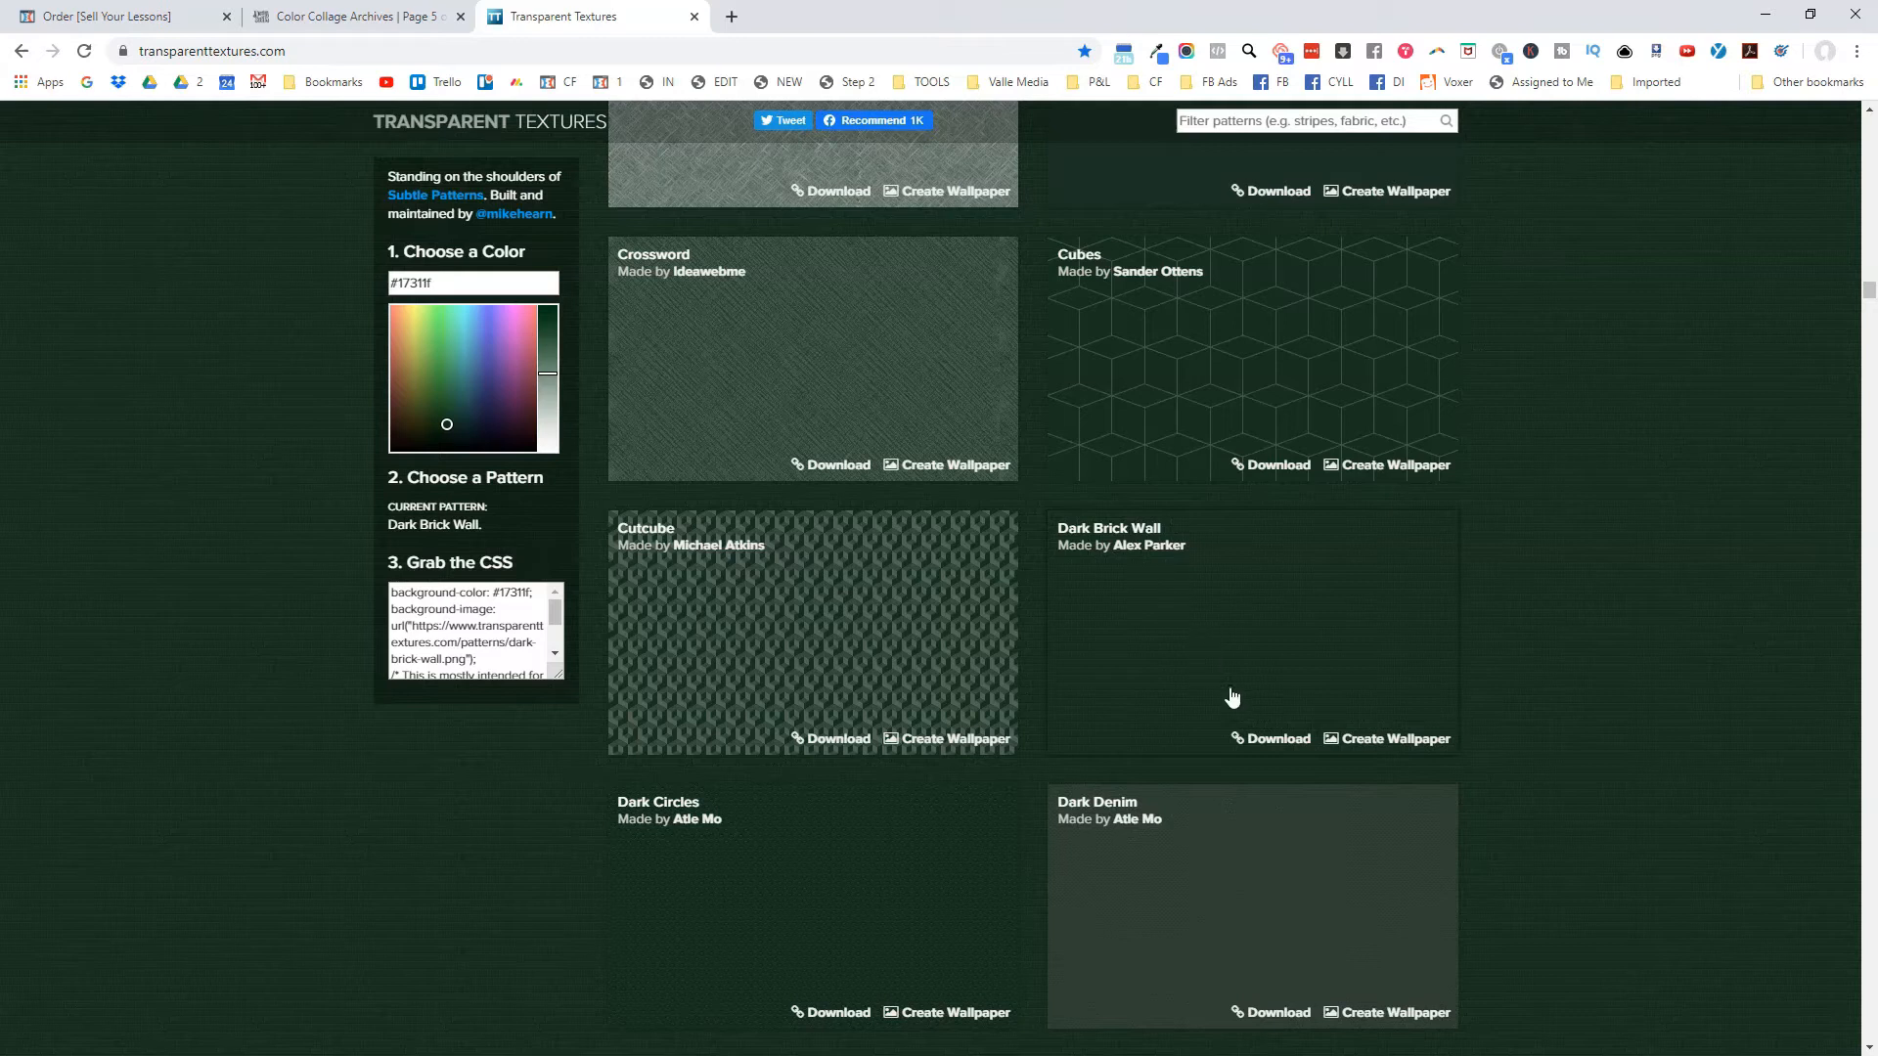
{"action": "left_click", "coordinate": [1256, 740]}
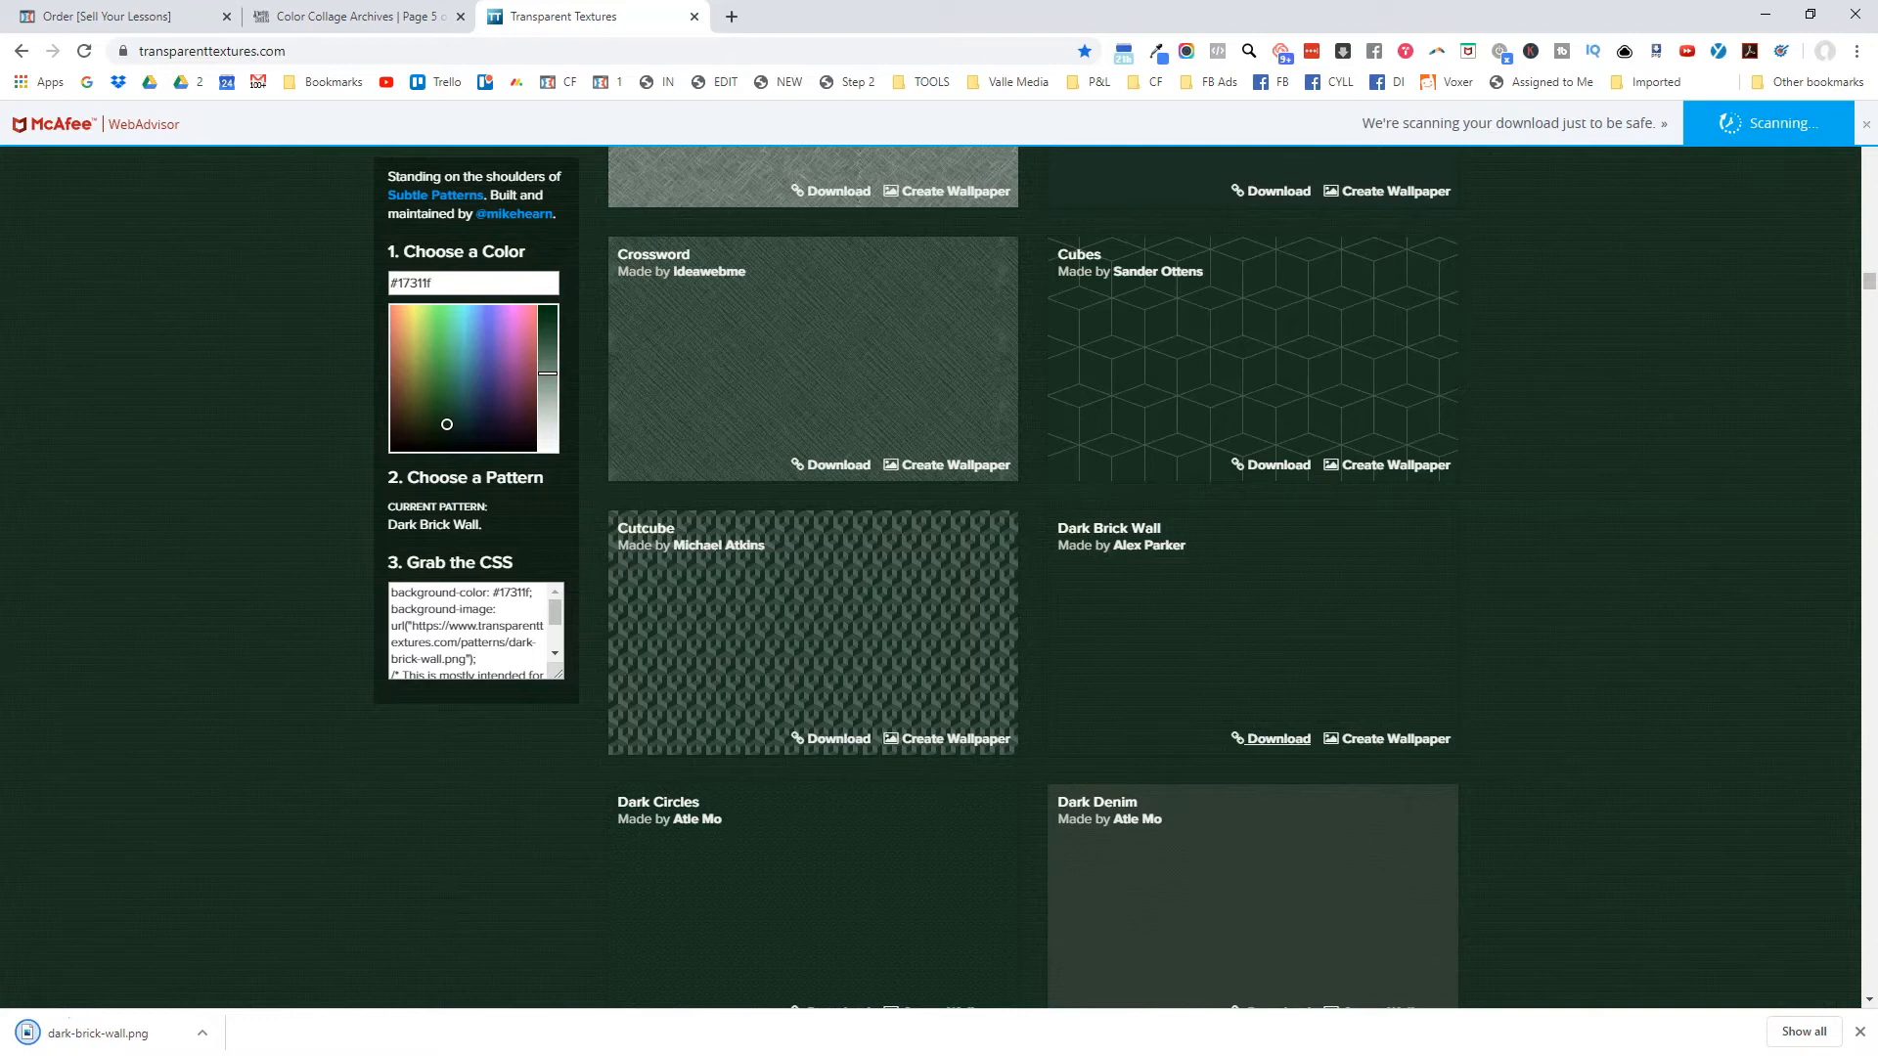
Upload dark-brick-wall from Downloads and set it as the background image of the first What's Included row.
{"action": "left_click", "coordinate": [118, 16]}
{"action": "left_click", "coordinate": [1588, 347]}
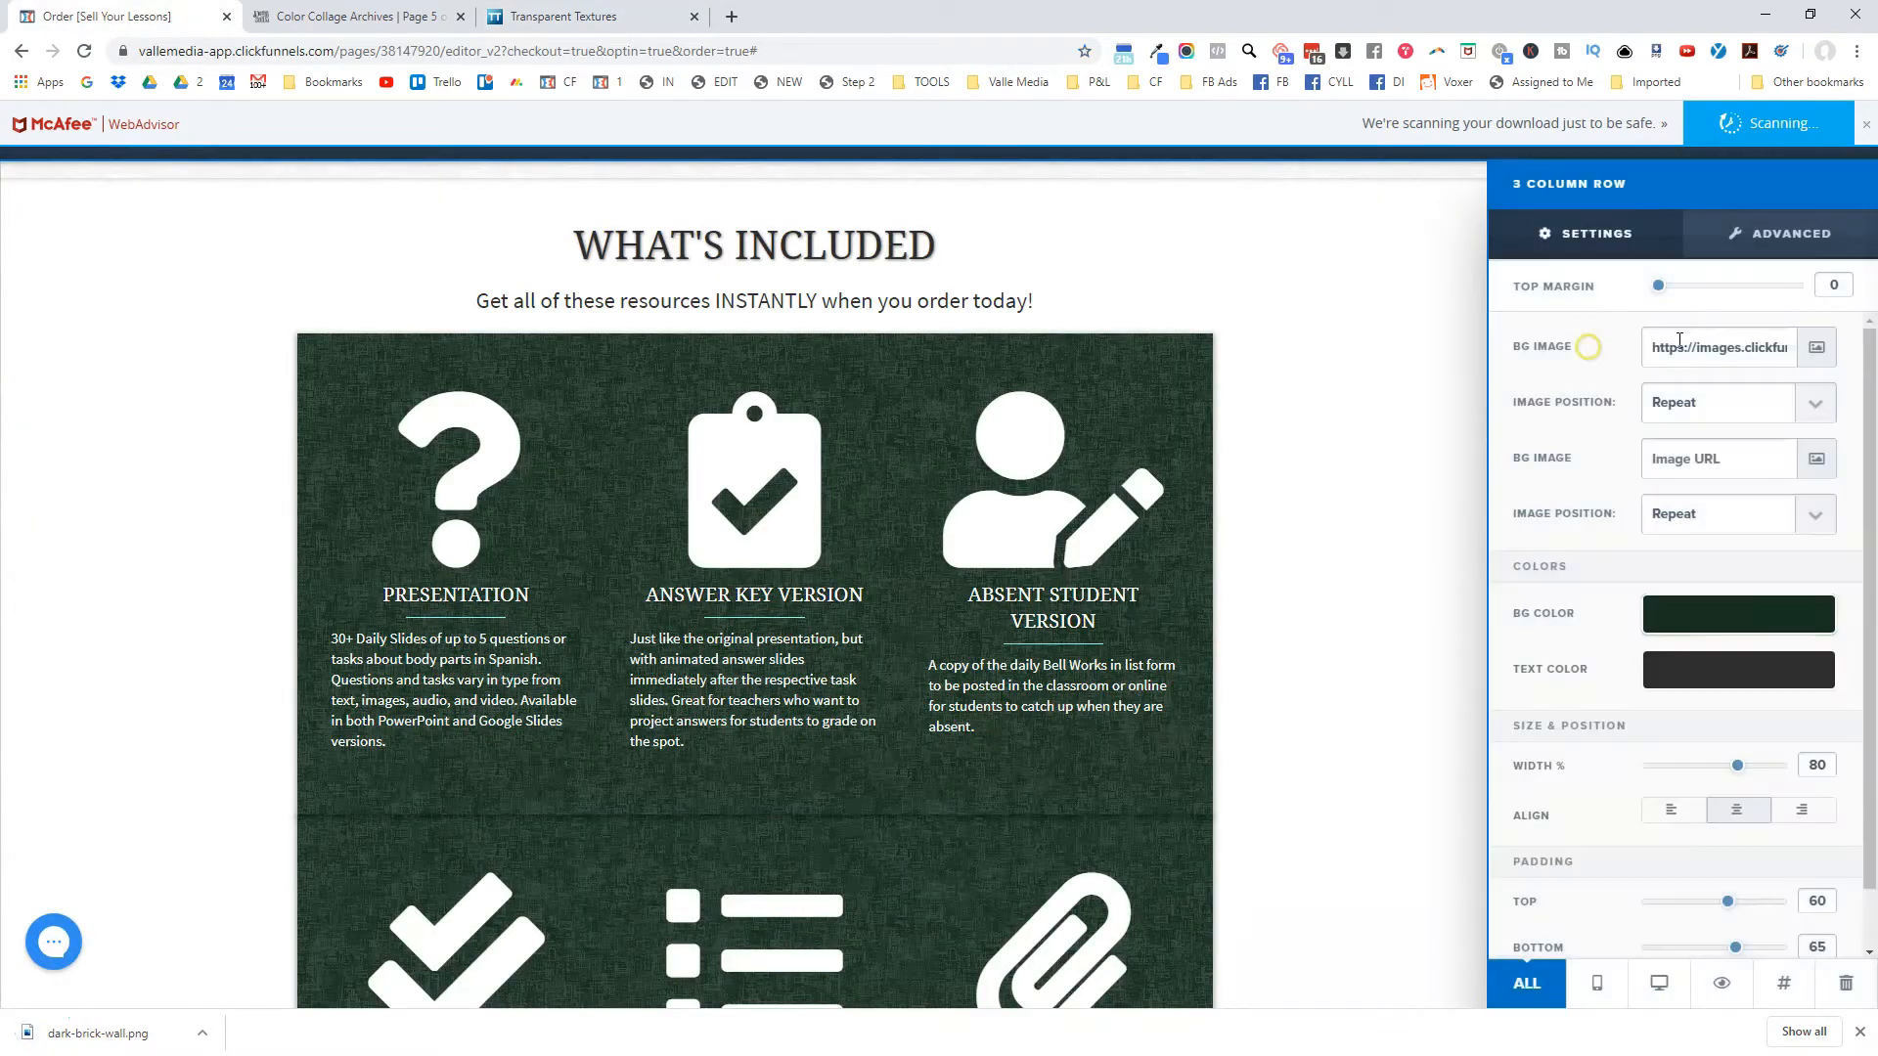
{"action": "left_click", "coordinate": [1184, 354]}
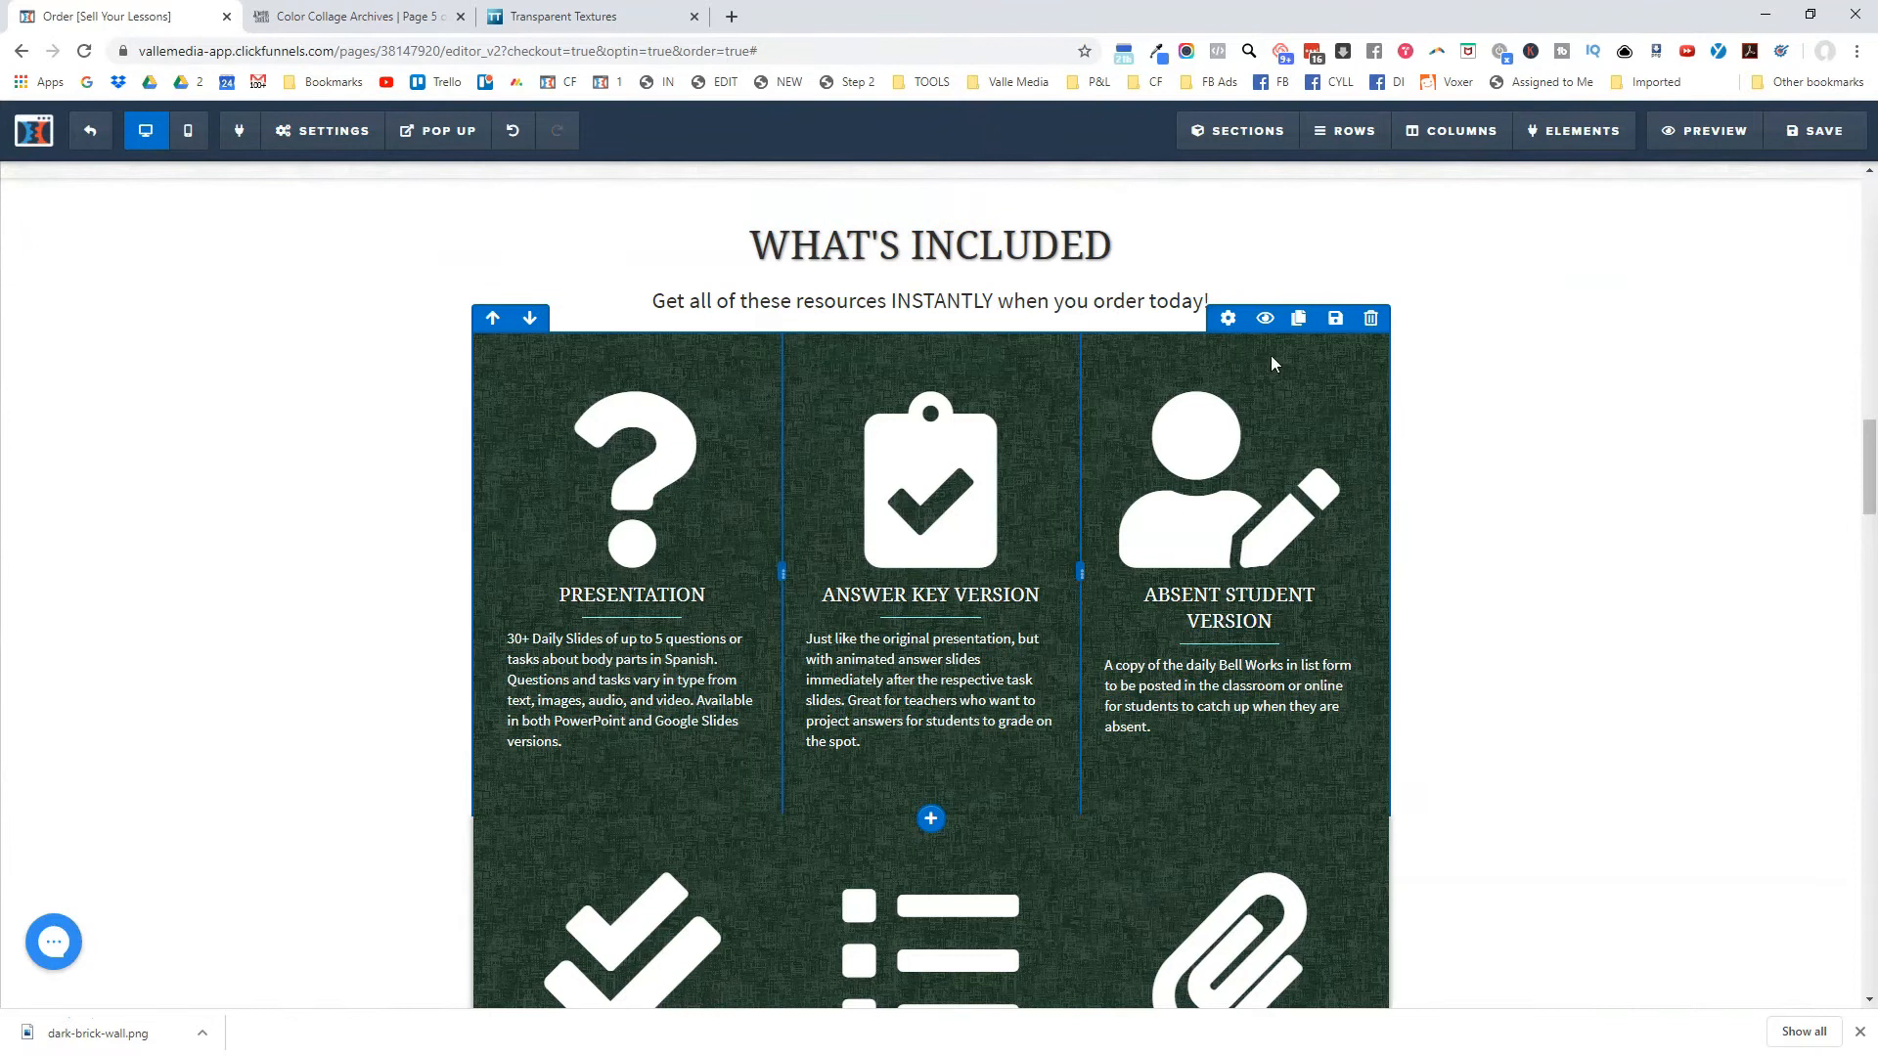
{"action": "left_click", "coordinate": [1227, 318]}
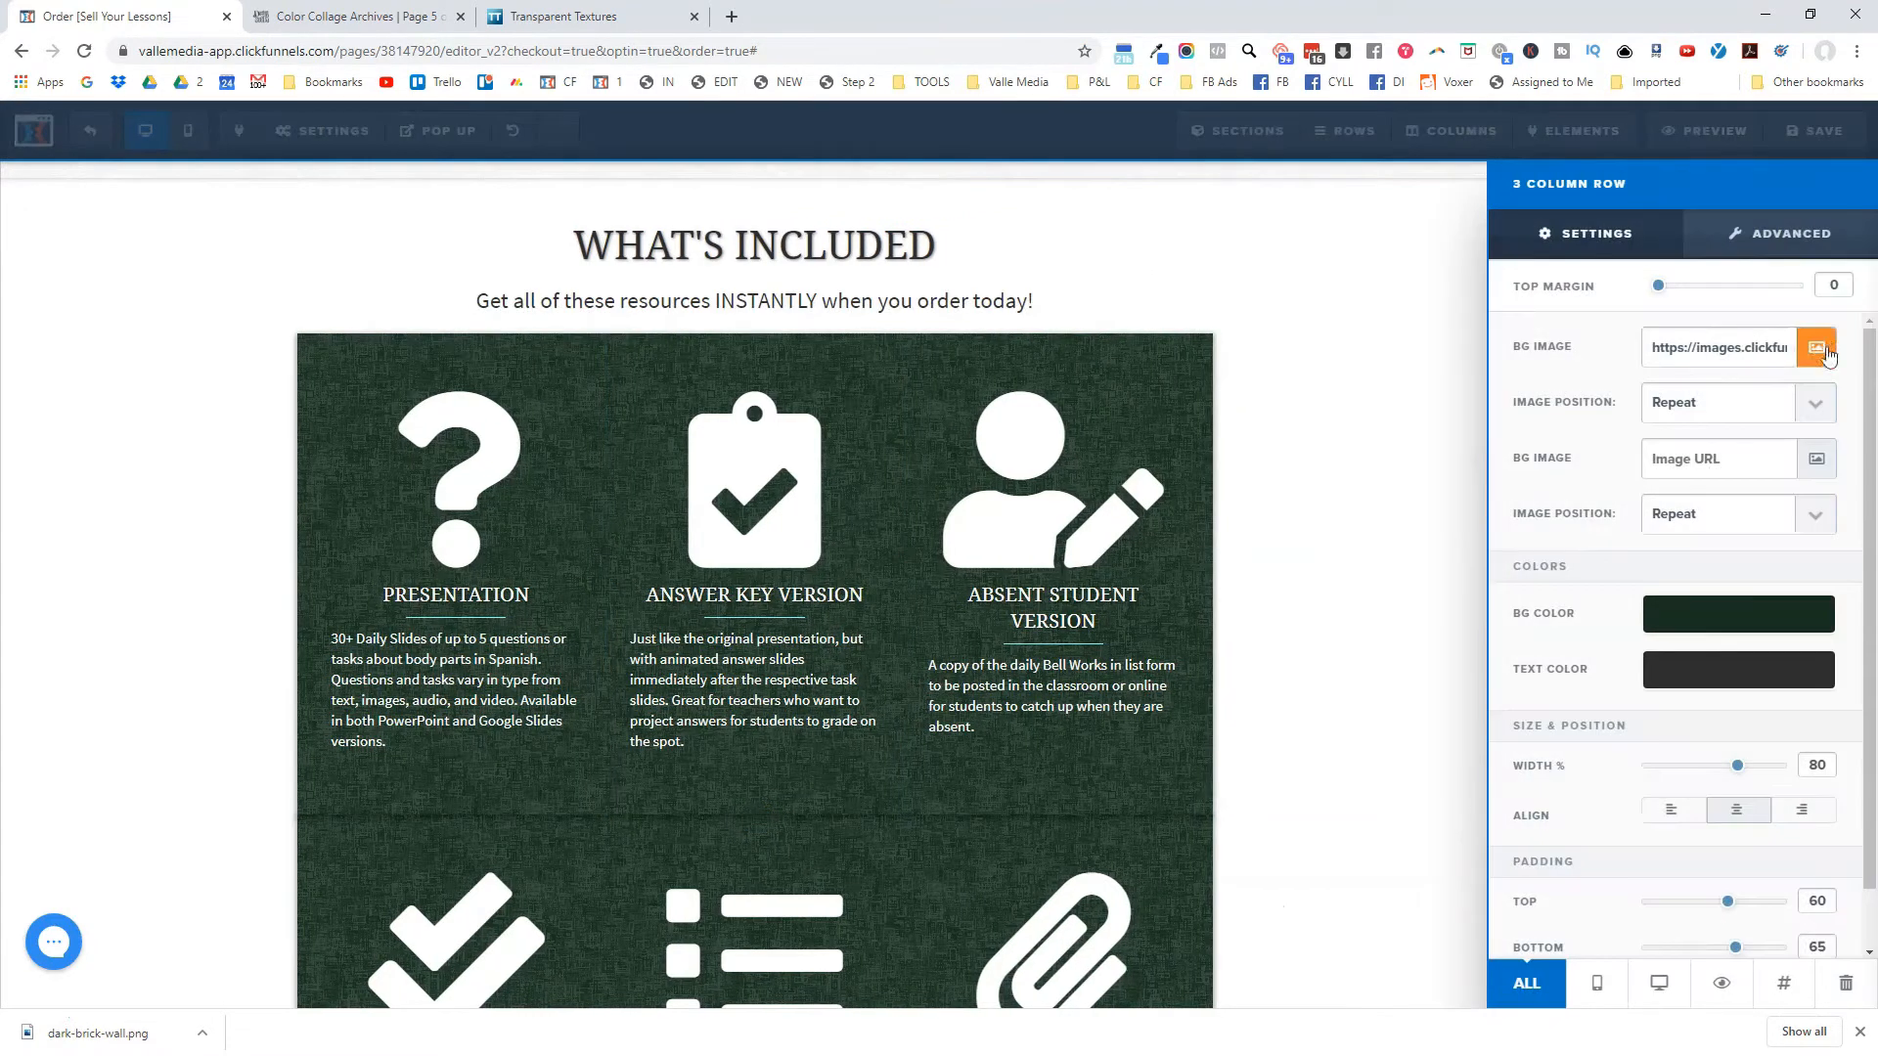
{"action": "left_click", "coordinate": [1817, 350]}
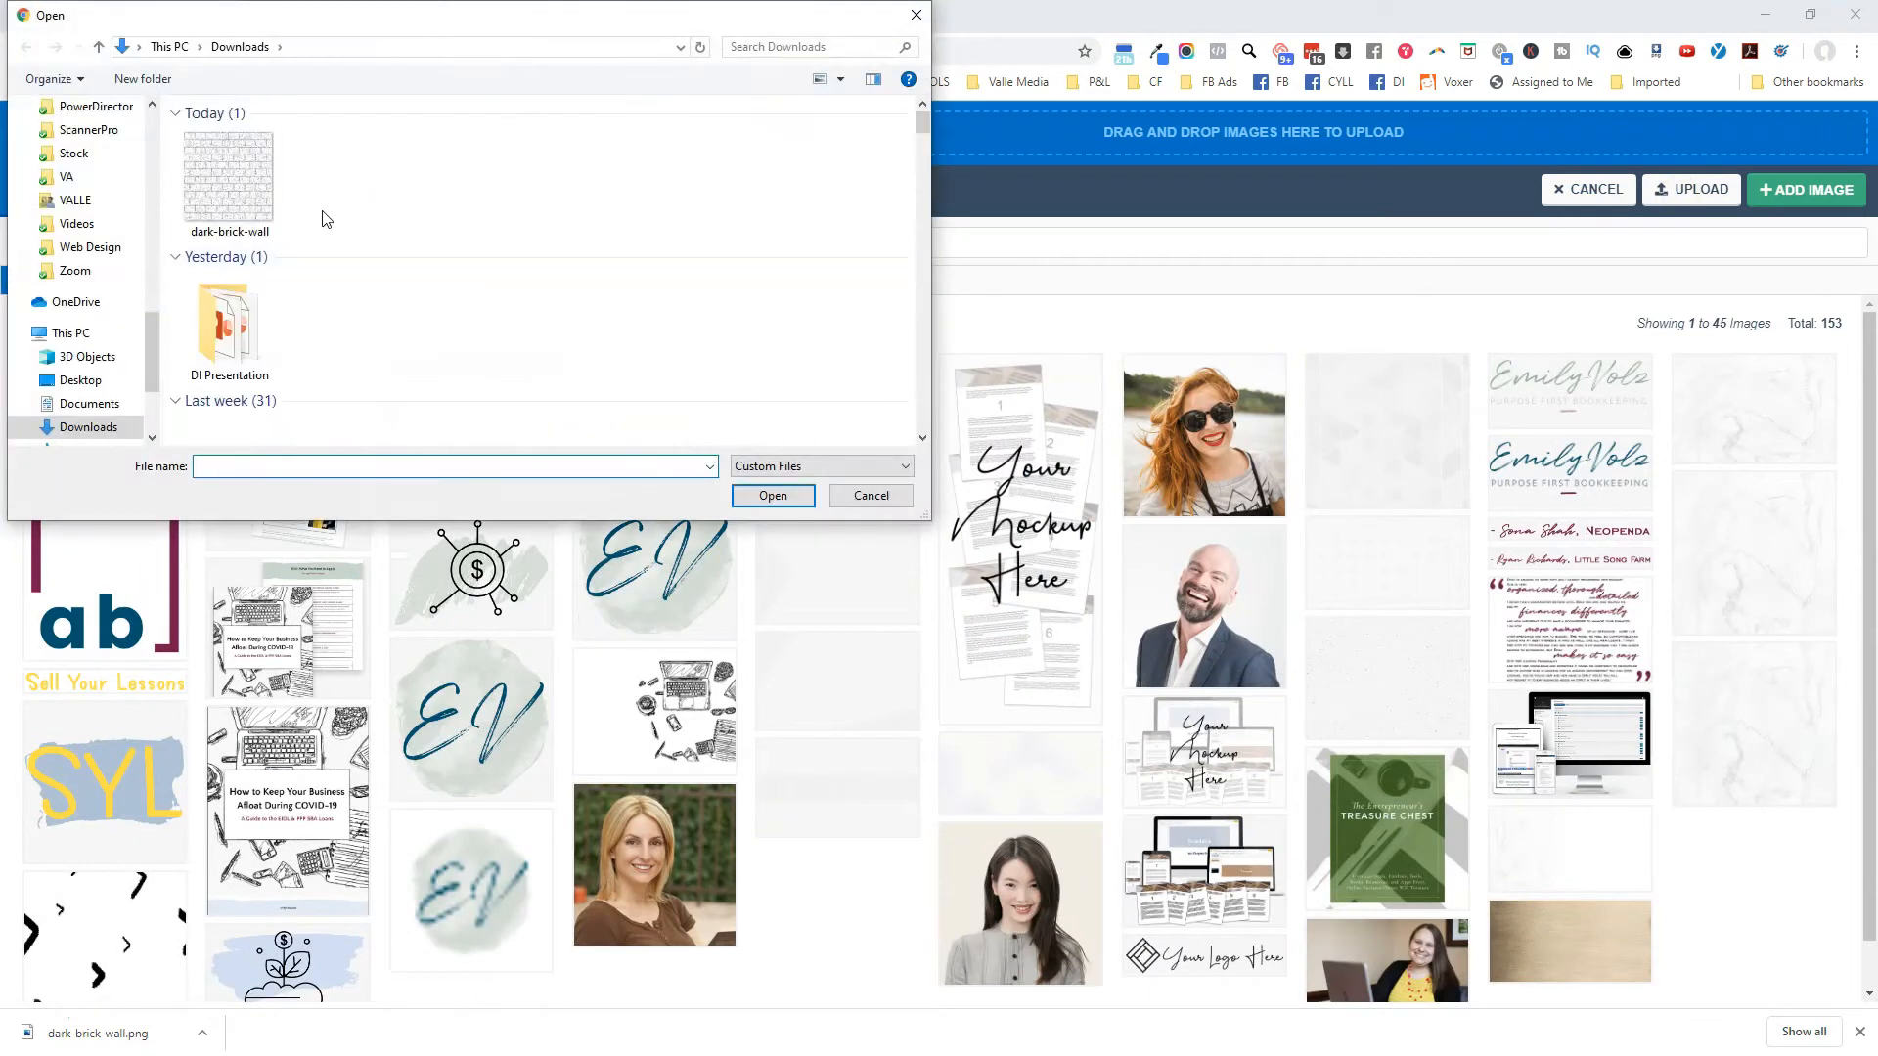
{"action": "double_click", "coordinate": [223, 217]}
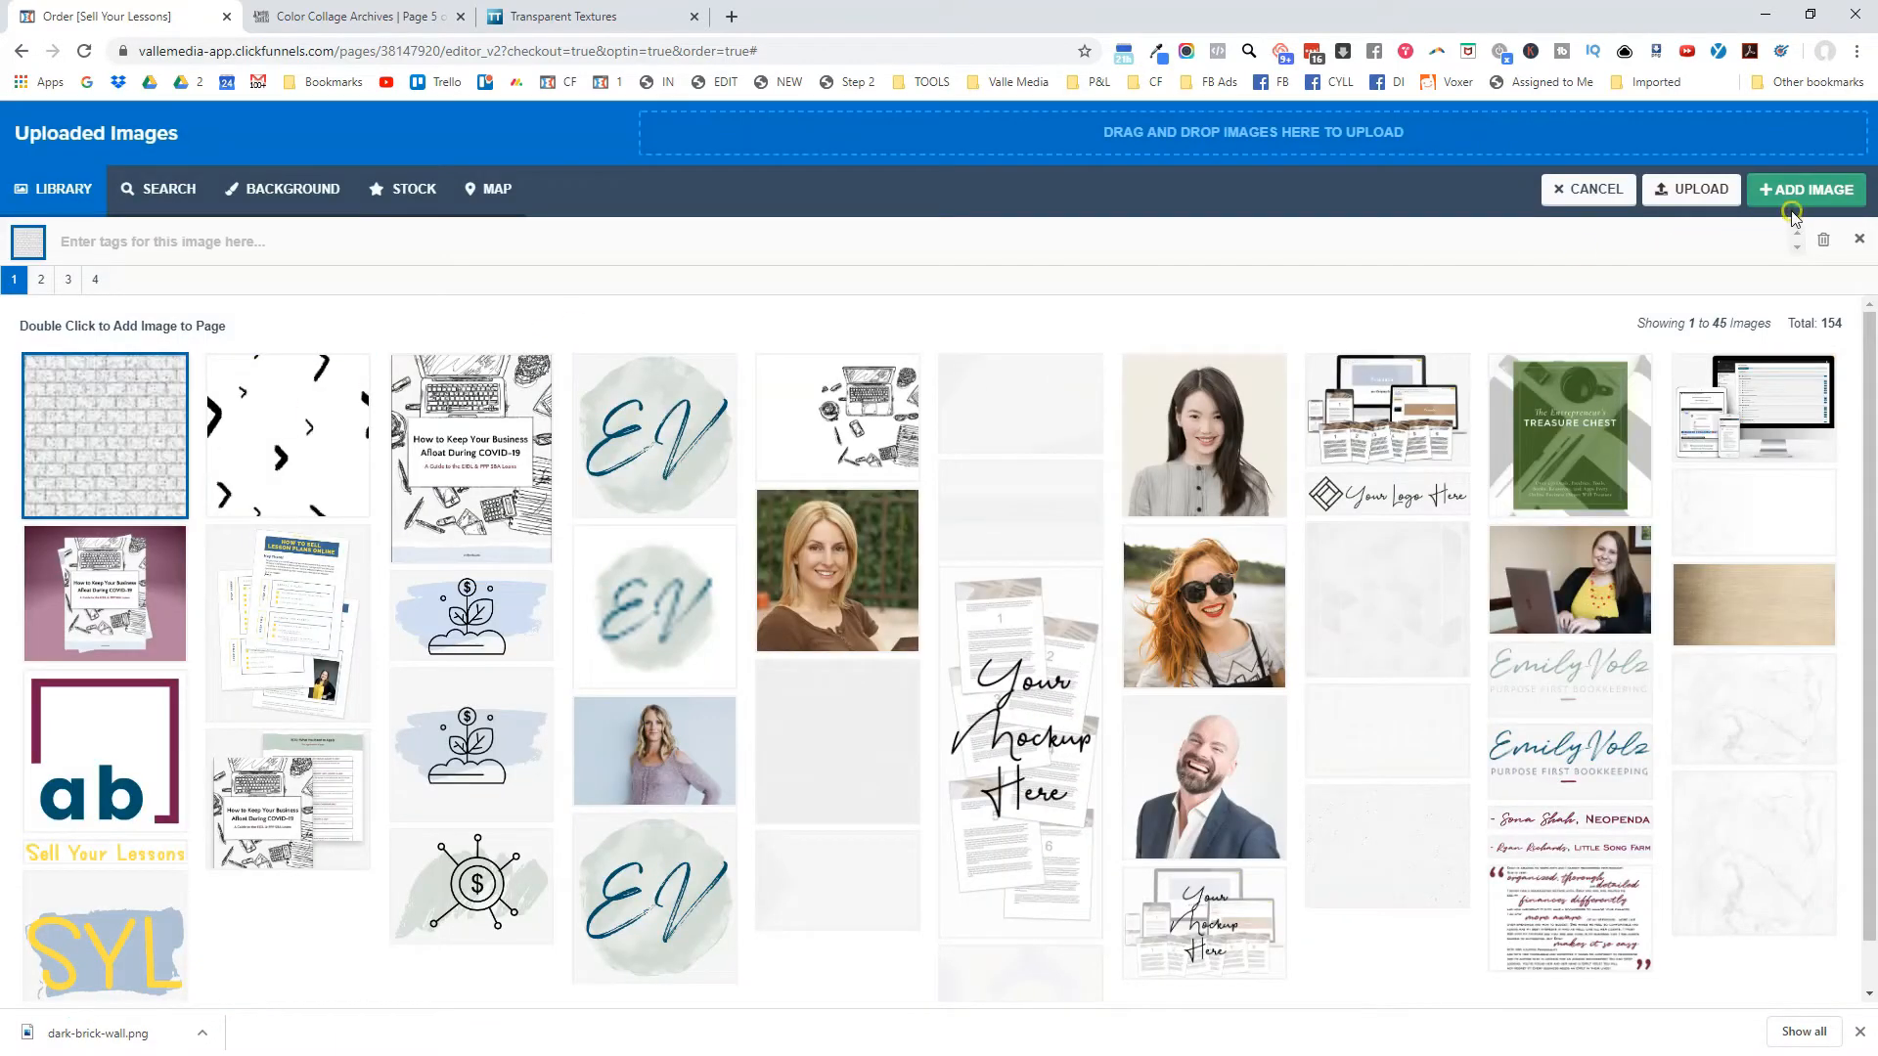
{"action": "left_click", "coordinate": [1791, 208]}
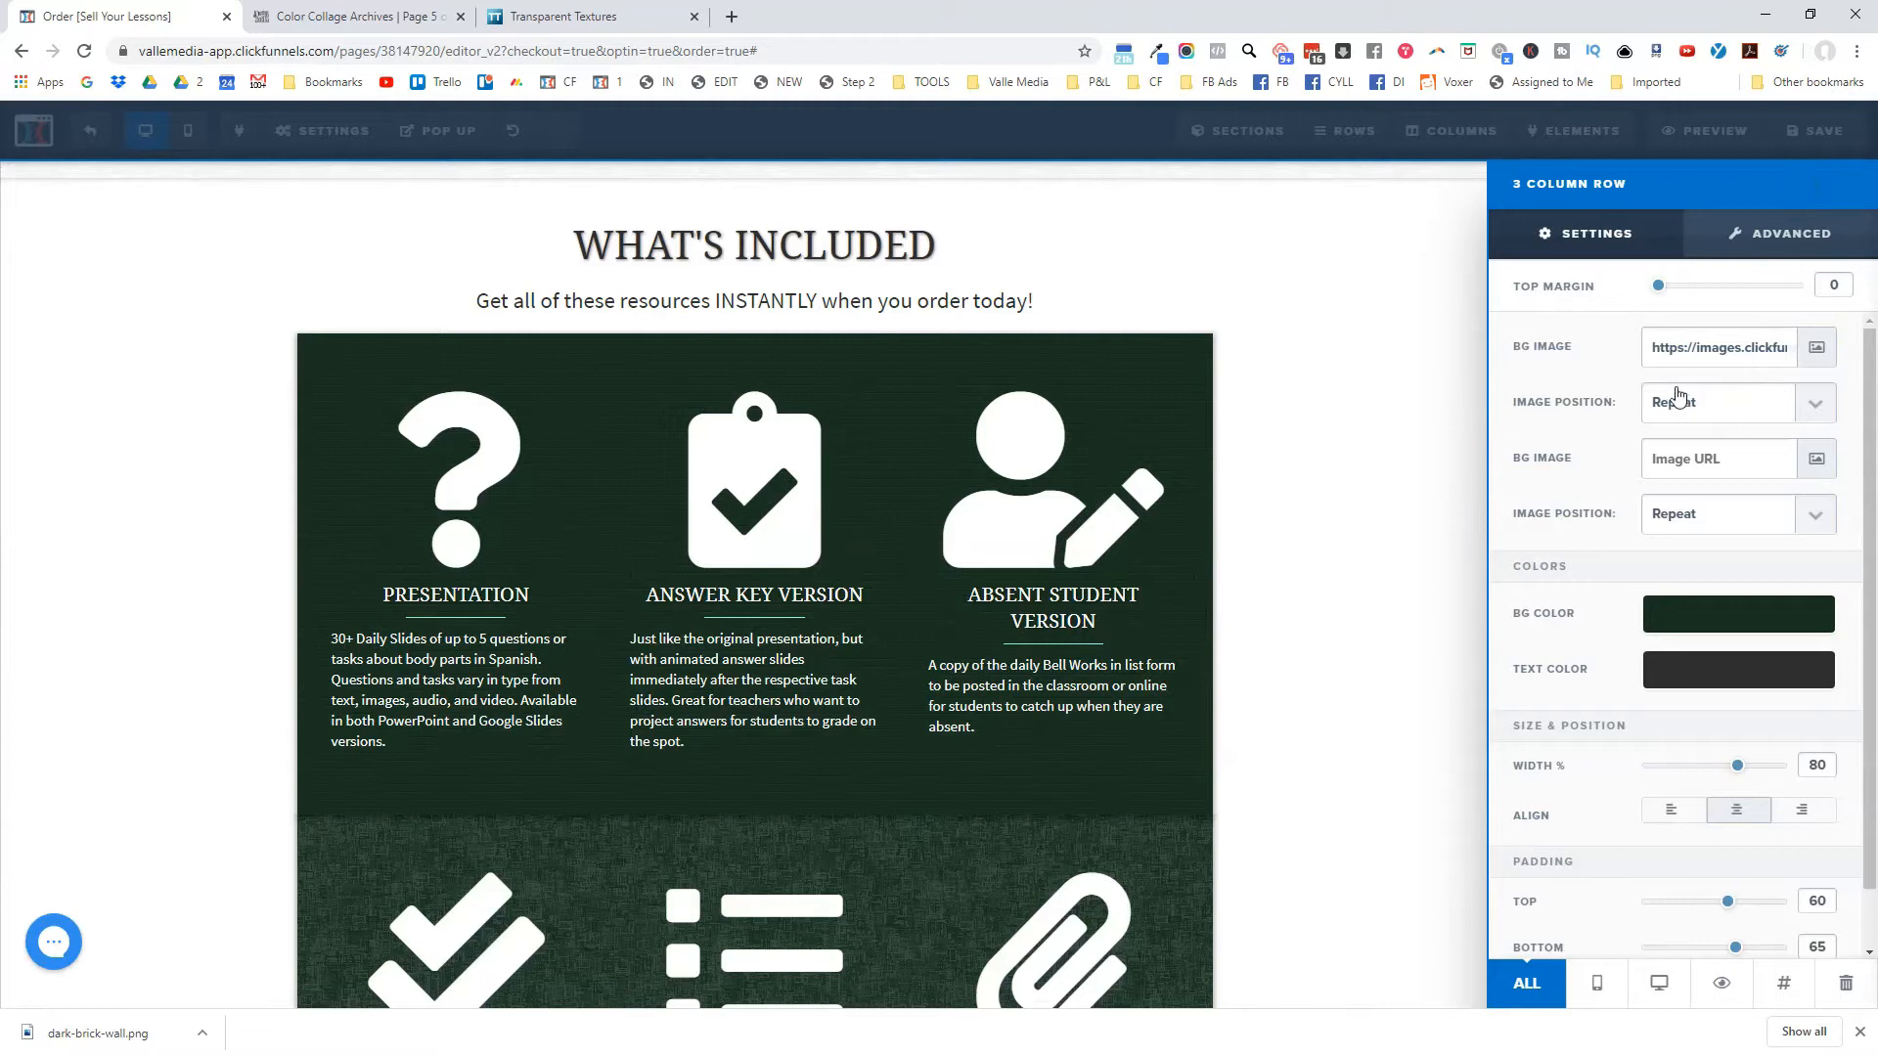
Try the Full Center (Parallax) and No Repeat positions for the row's background image, and return it to Repeat.
{"action": "left_click", "coordinate": [1680, 420]}
{"action": "left_click", "coordinate": [1692, 433]}
{"action": "left_click", "coordinate": [1677, 412]}
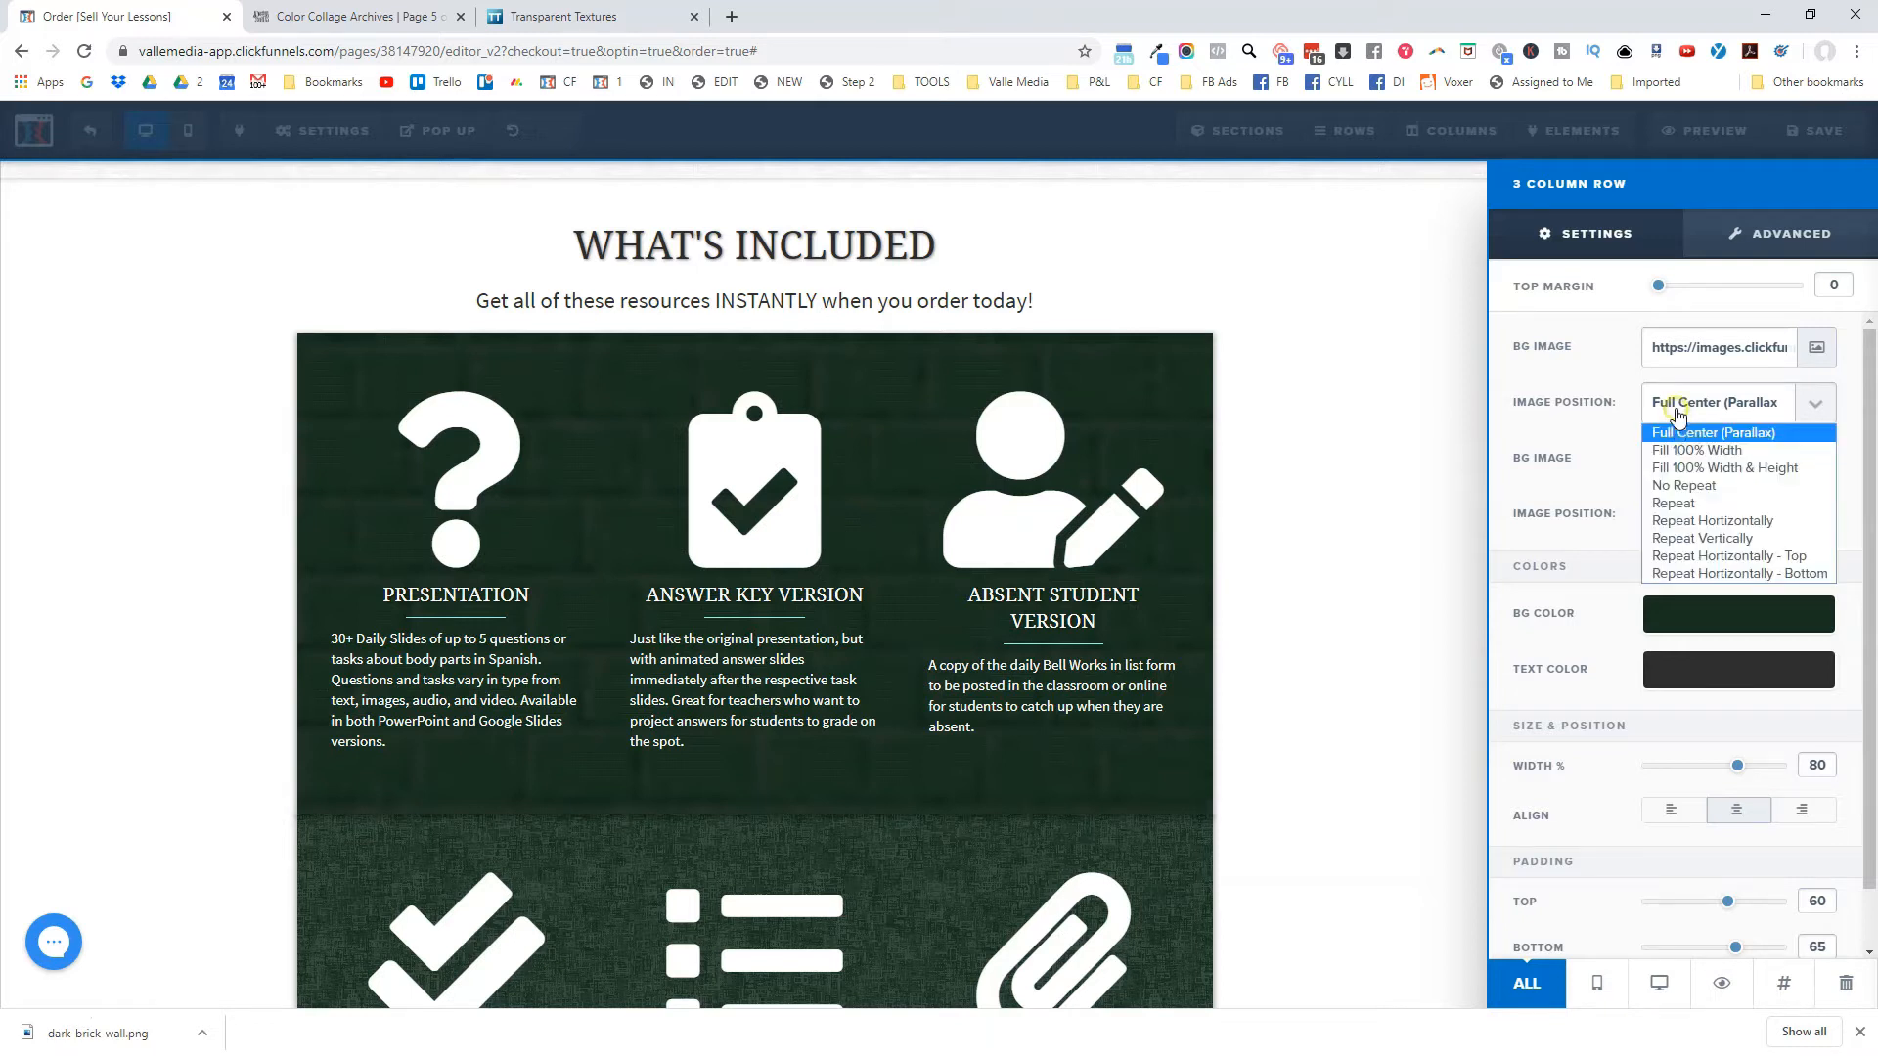
{"action": "left_click", "coordinate": [1696, 489]}
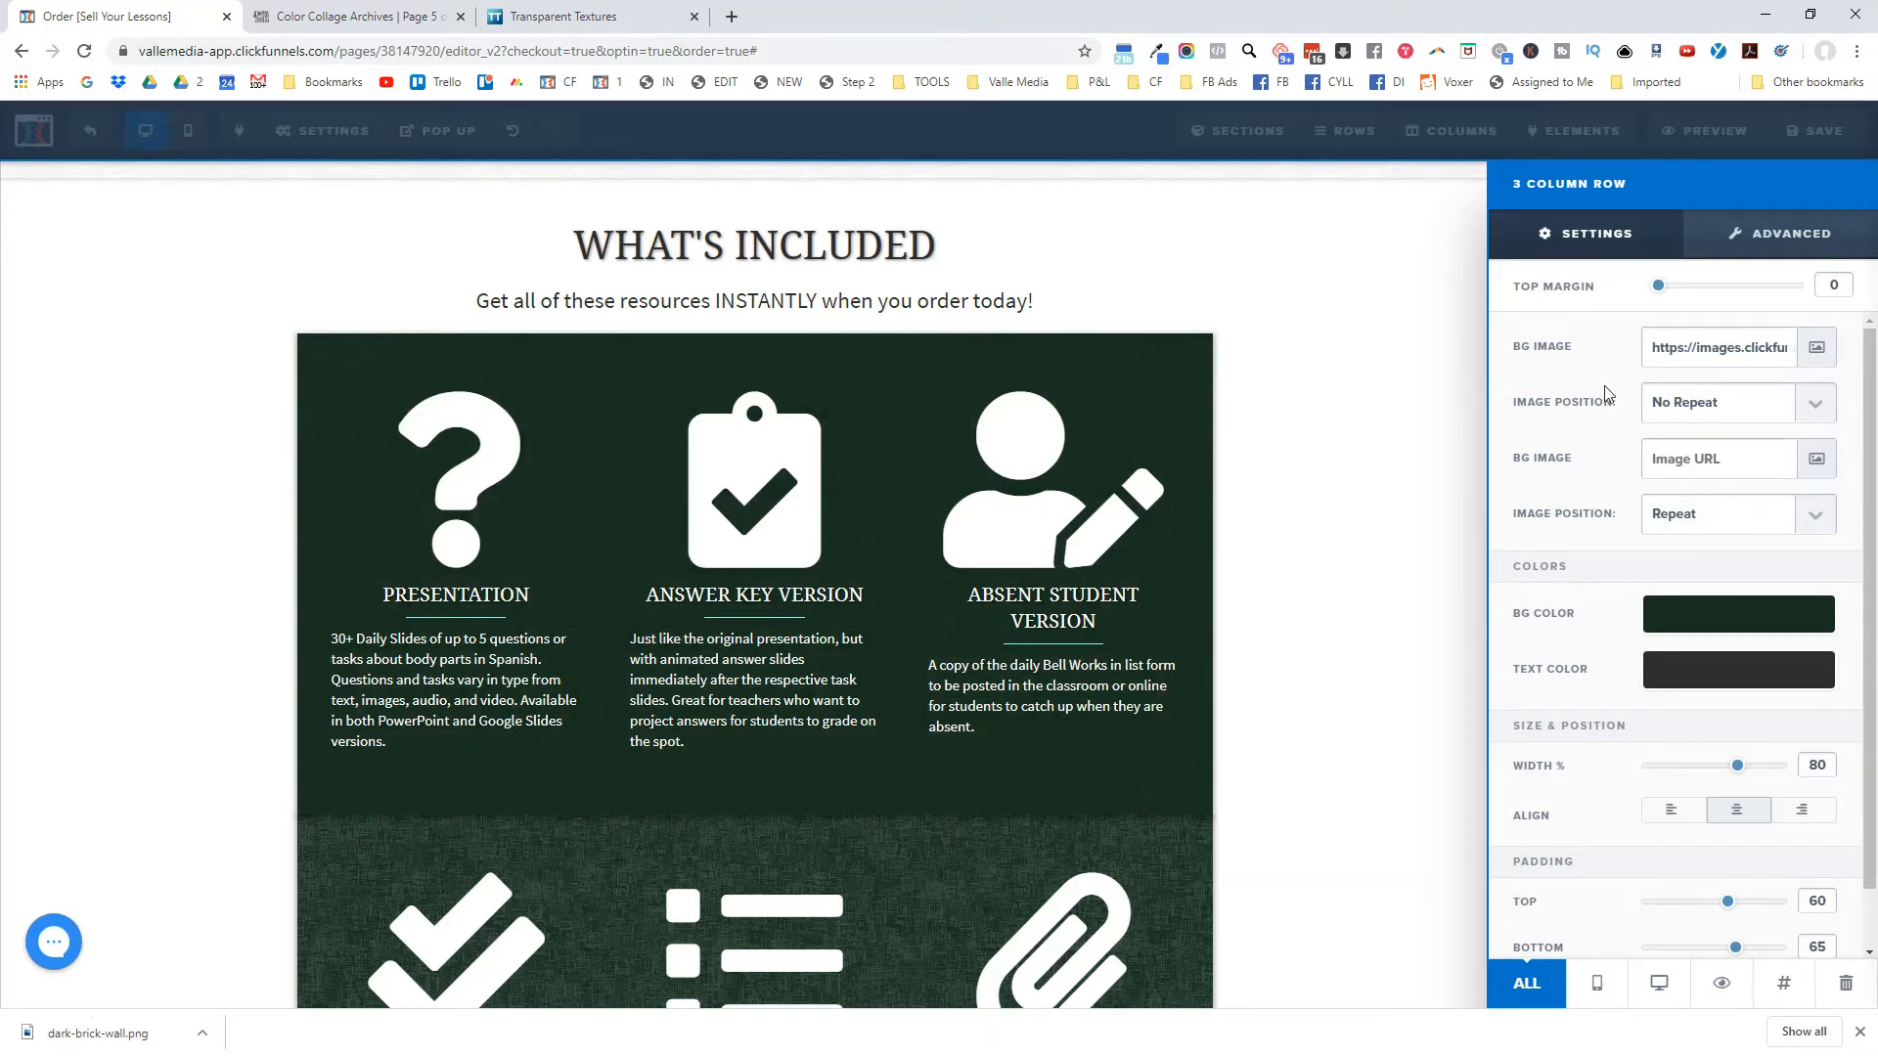
{"action": "left_click", "coordinate": [1702, 402]}
{"action": "left_click", "coordinate": [1707, 509]}
{"action": "left_click", "coordinate": [1313, 460]}
Set the dark brick wall image as the background of the second What's Included row, with the Standards Guide.
{"action": "scroll", "coordinate": [1313, 460], "scroll_direction": "down", "scroll_amount": 3}
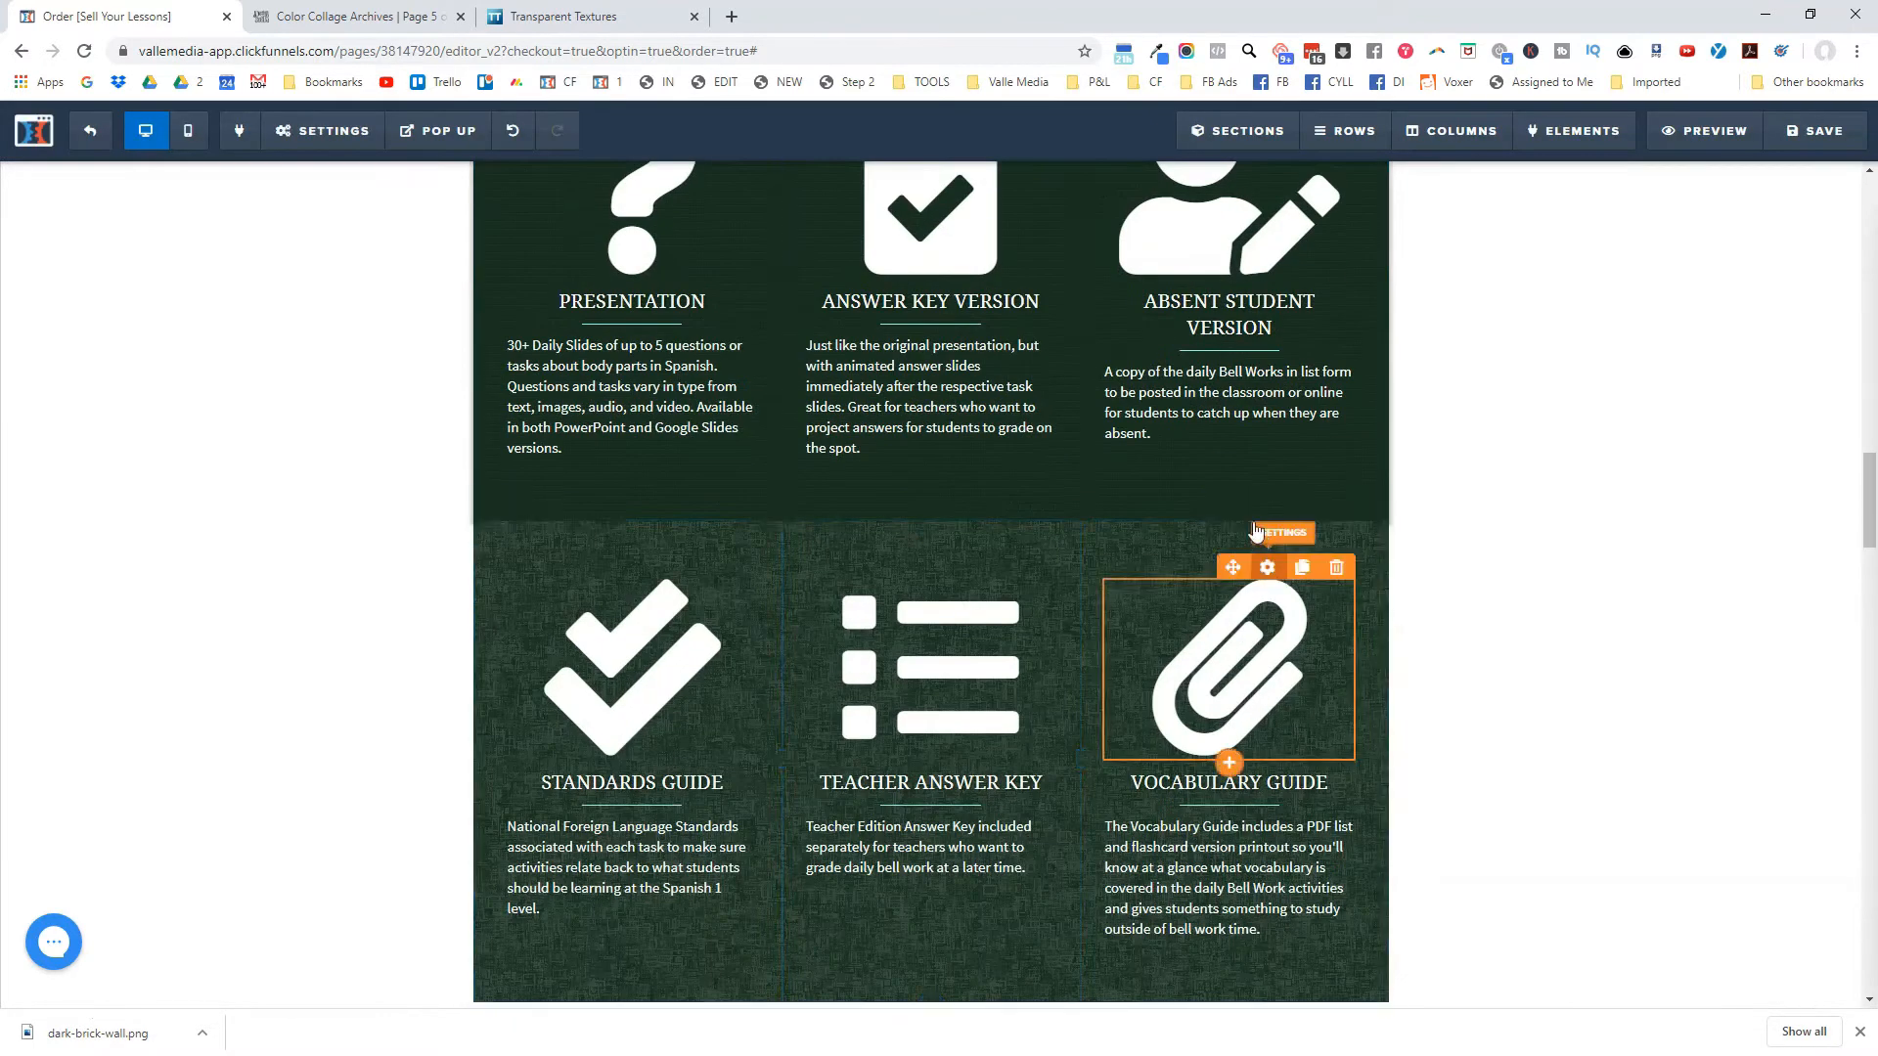
{"action": "left_click", "coordinate": [1231, 506]}
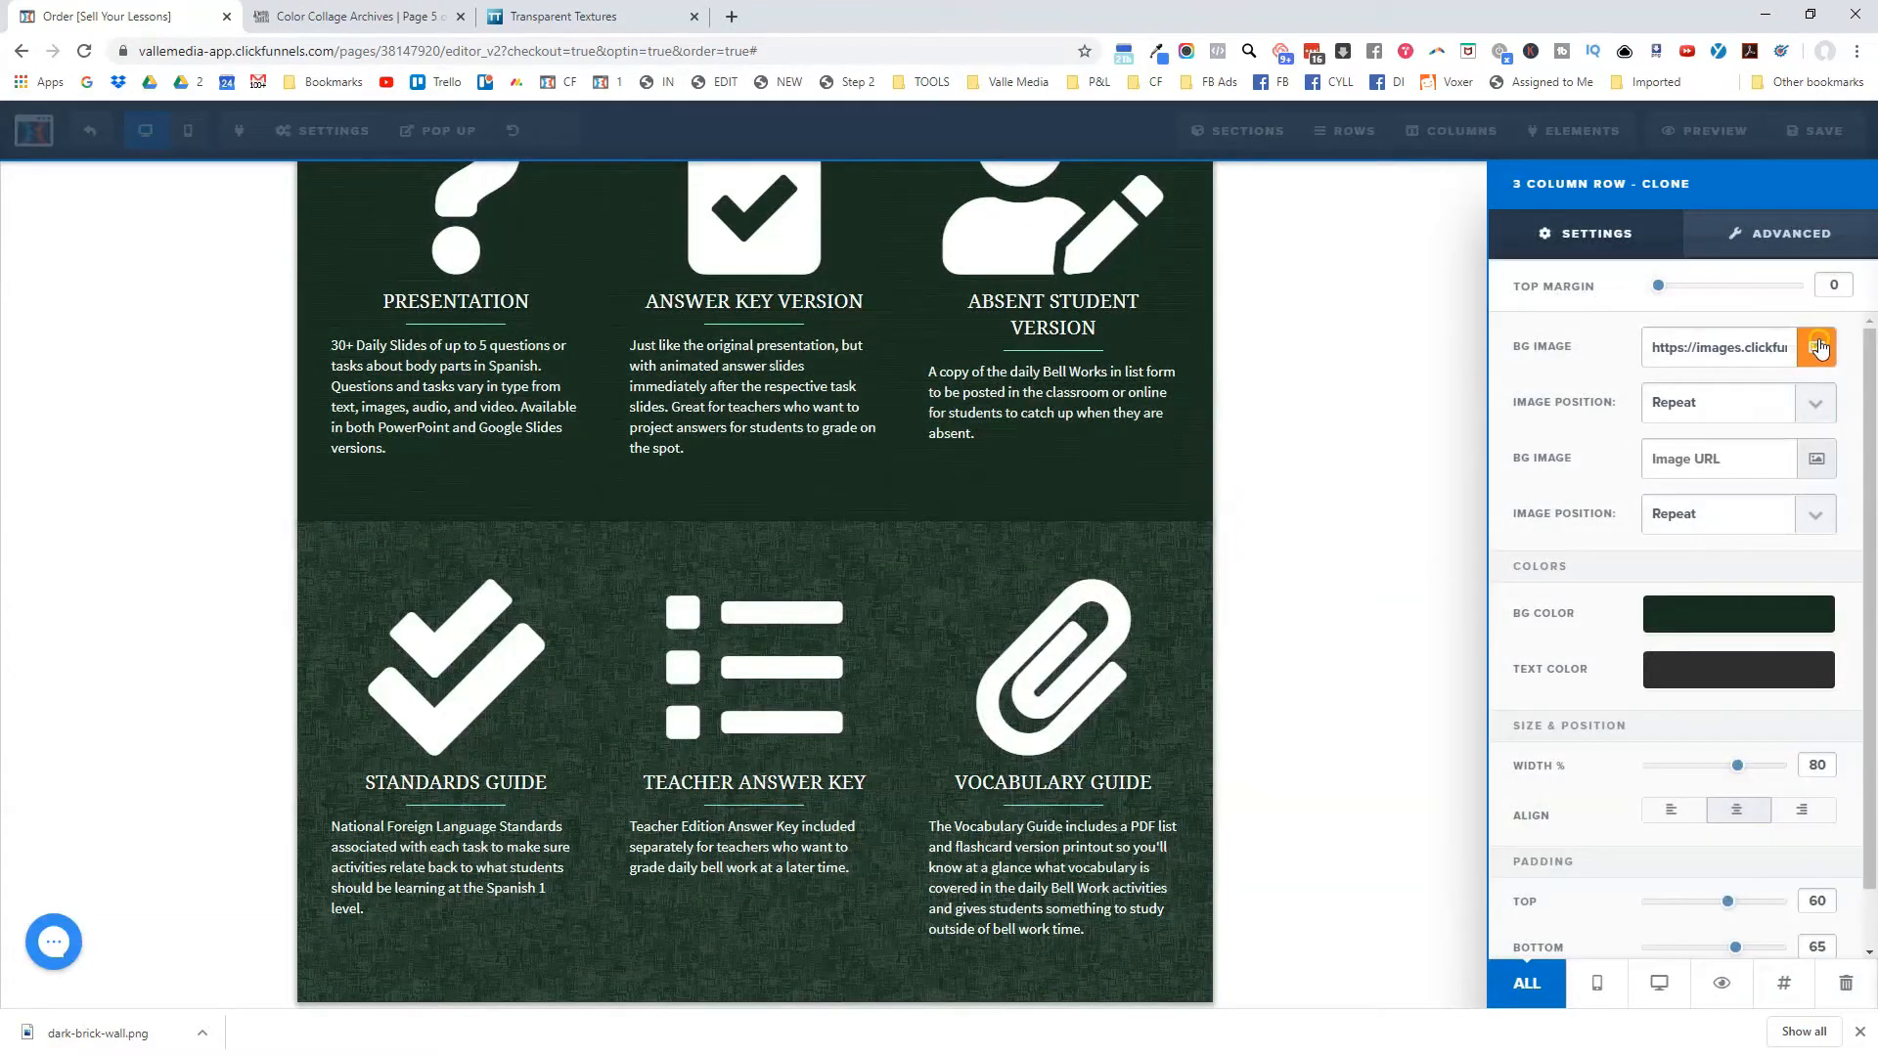
{"action": "left_click", "coordinate": [1819, 231]}
{"action": "left_click", "coordinate": [142, 394]}
{"action": "left_click", "coordinate": [1793, 196]}
{"action": "left_click", "coordinate": [1300, 431]}
{"action": "scroll", "coordinate": [1238, 511], "scroll_direction": "up", "scroll_amount": 2}
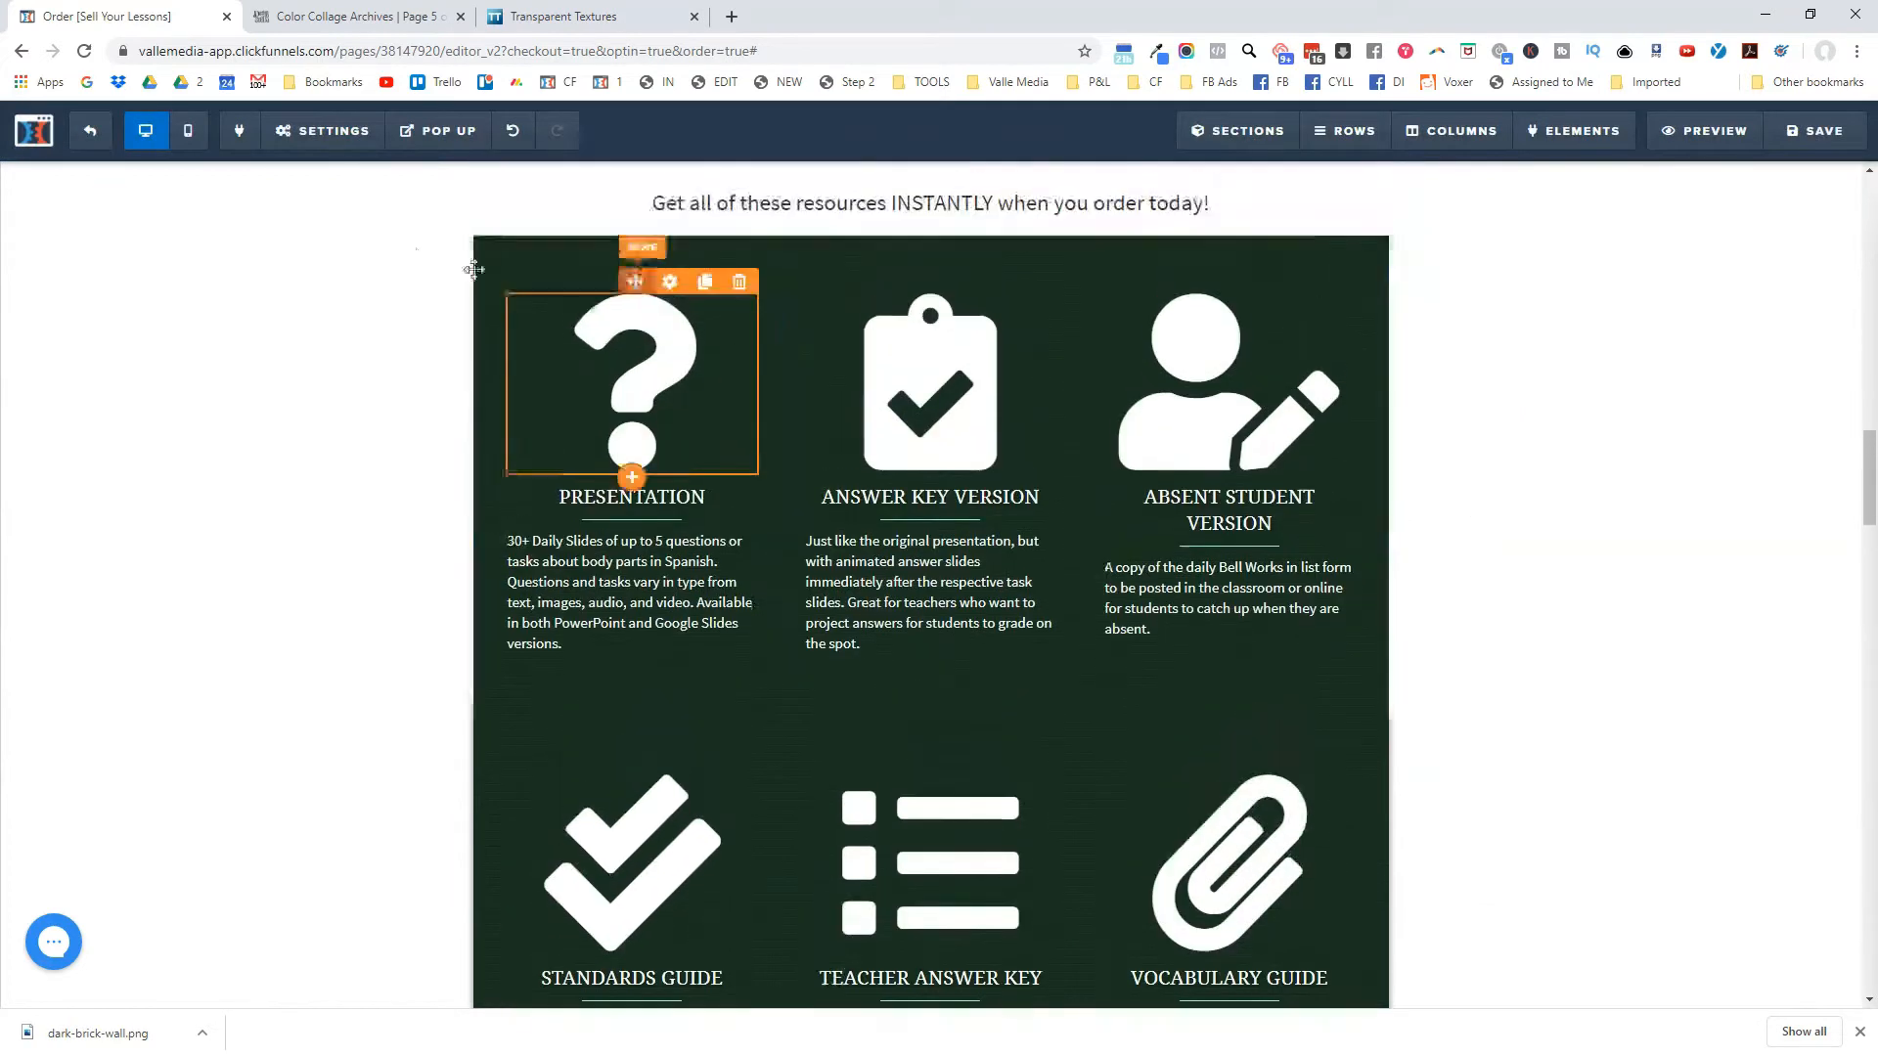
Apply the dark brick wall image as the background of the Bonus #2 - Implementation Guide row.
{"action": "scroll", "coordinate": [1417, 368], "scroll_direction": "down", "scroll_amount": 10}
{"action": "mouse_move", "coordinate": [1204, 647]}
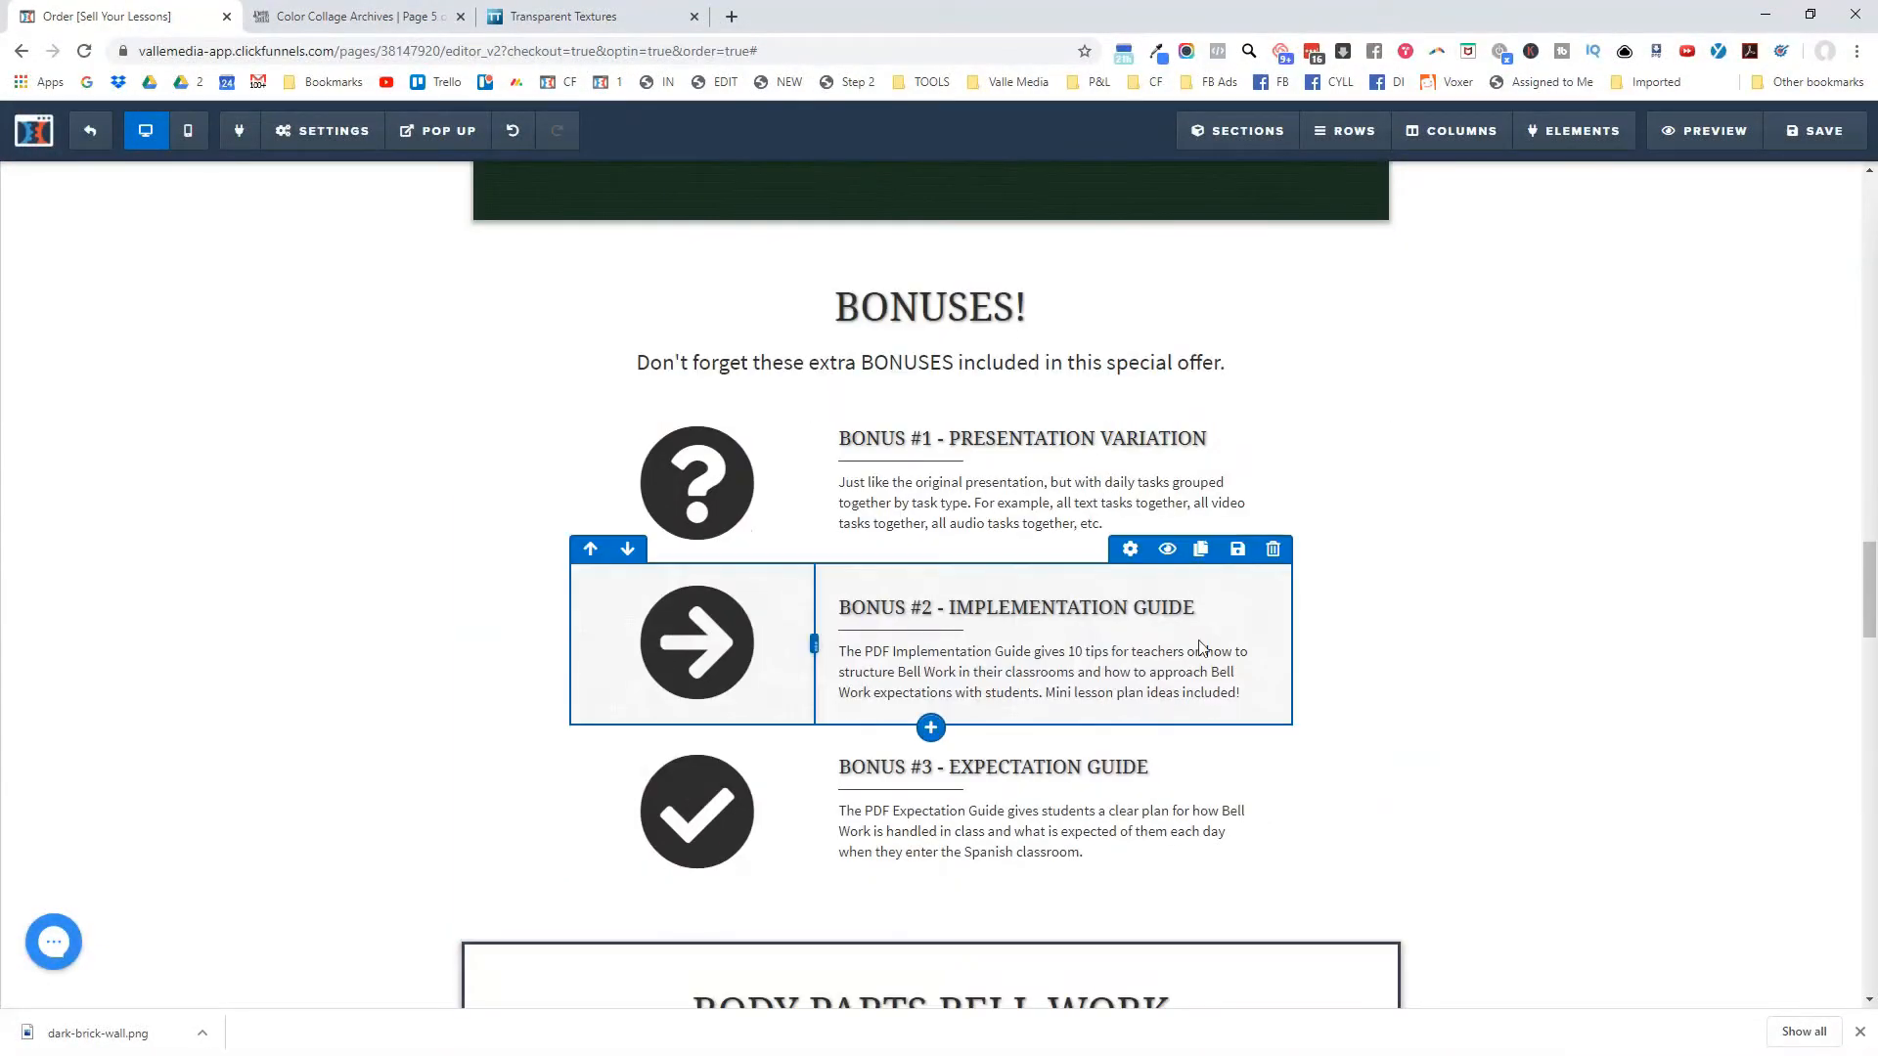
{"action": "left_click", "coordinate": [1129, 551]}
{"action": "left_click", "coordinate": [1815, 346]}
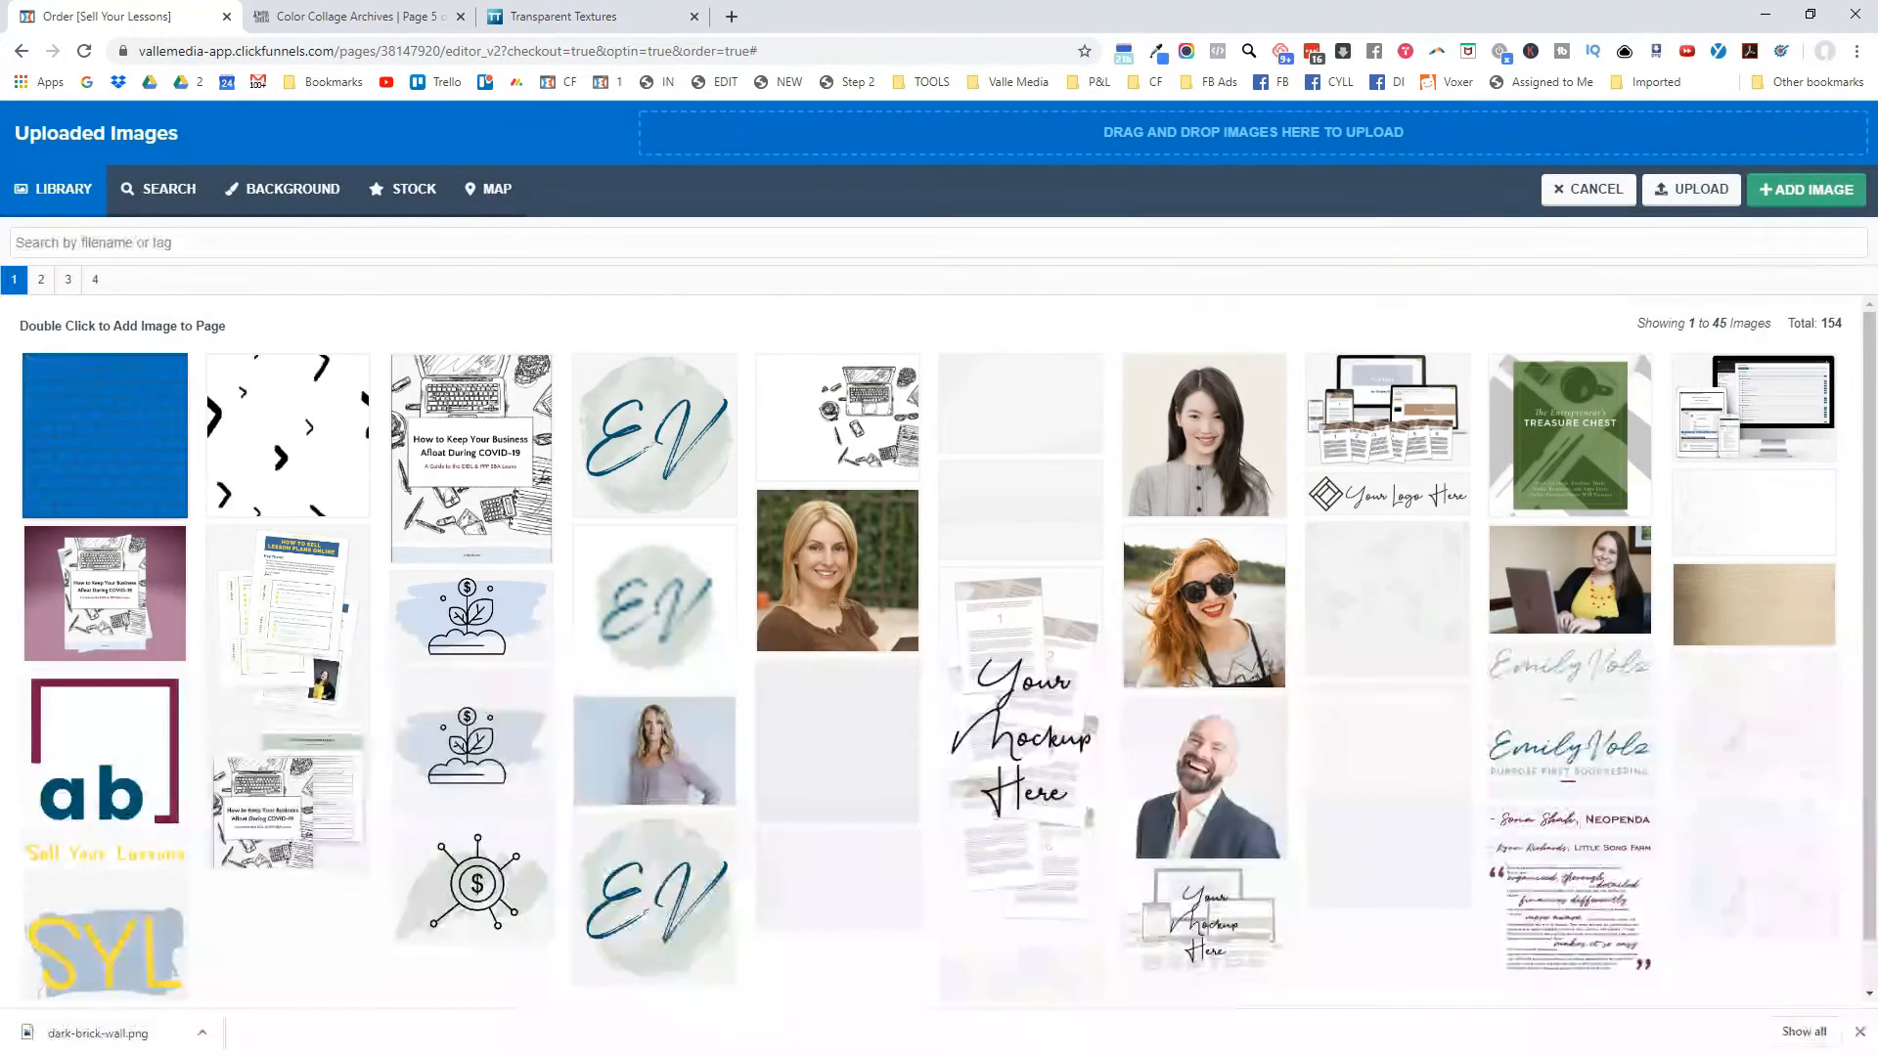
{"action": "left_click", "coordinate": [1805, 189]}
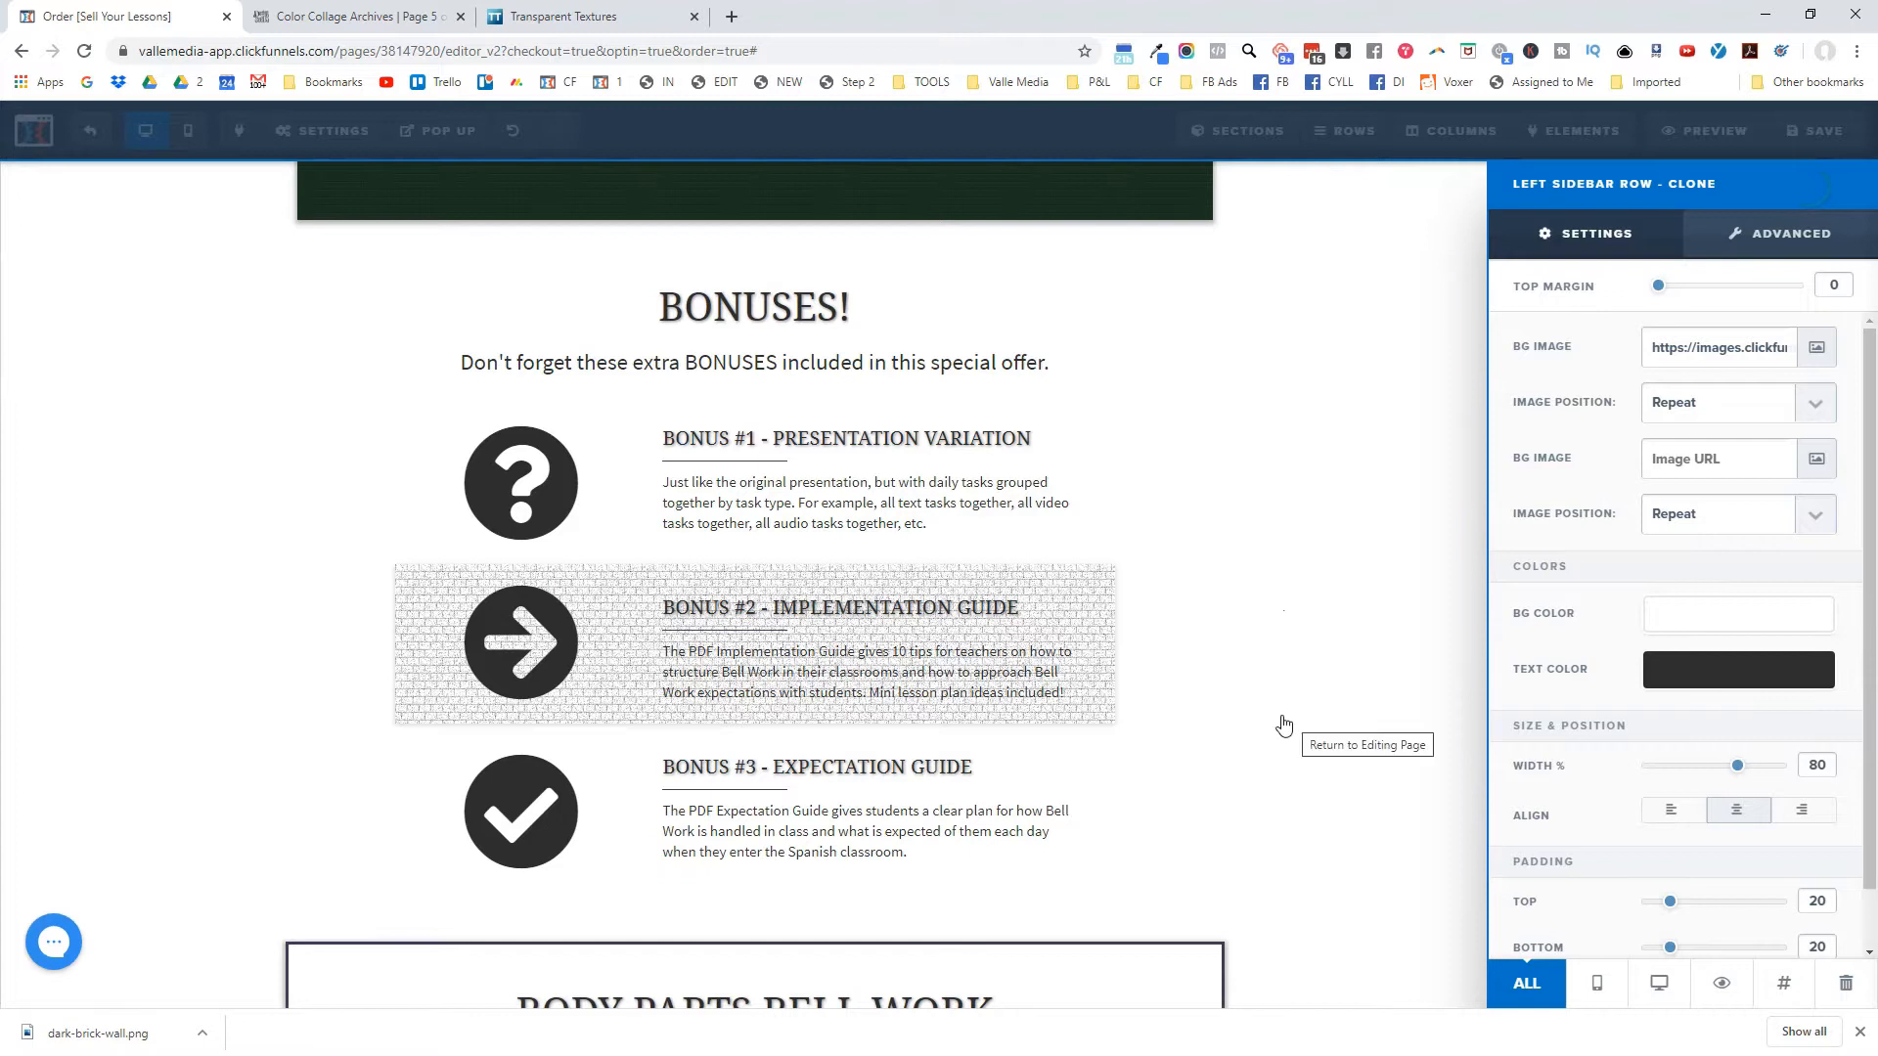
{"action": "left_click", "coordinate": [1189, 611]}
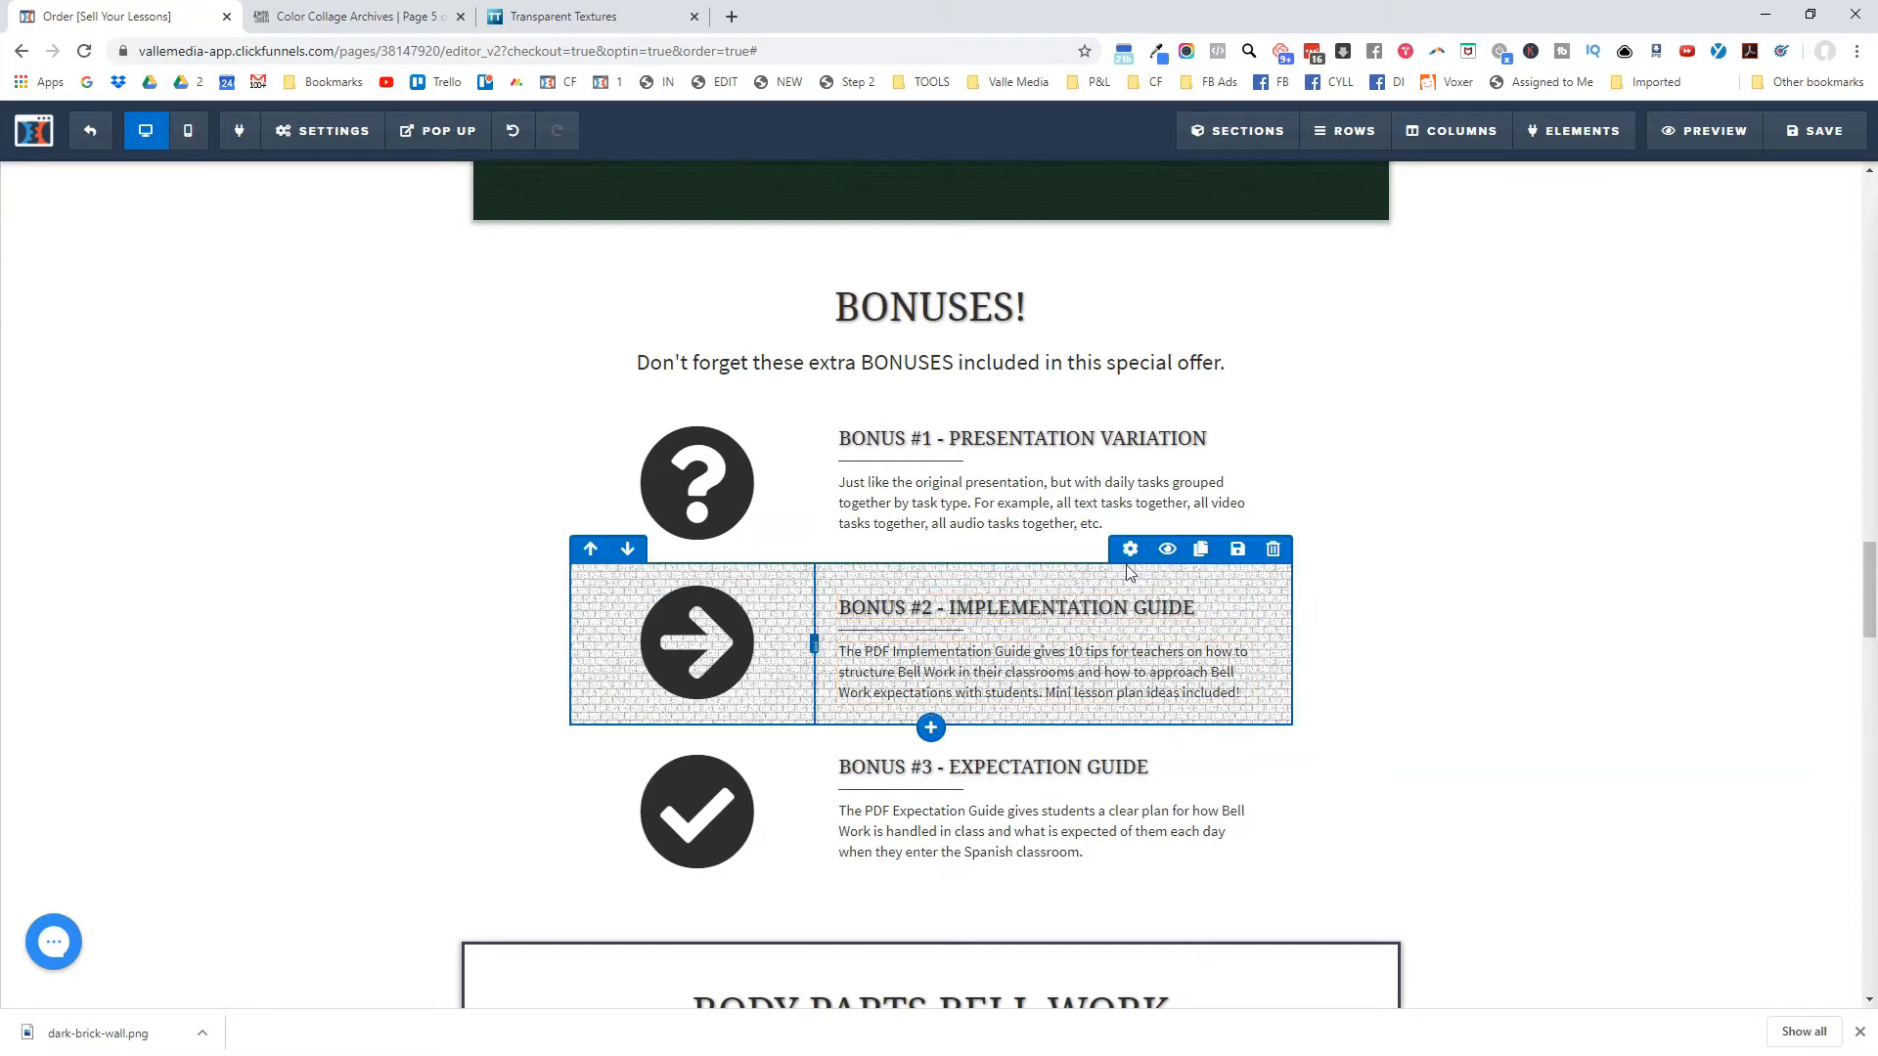
Compare the recently used palette colors on the Bonus #2 row's background and set it to orange #de8864.
{"action": "left_click", "coordinate": [1130, 549]}
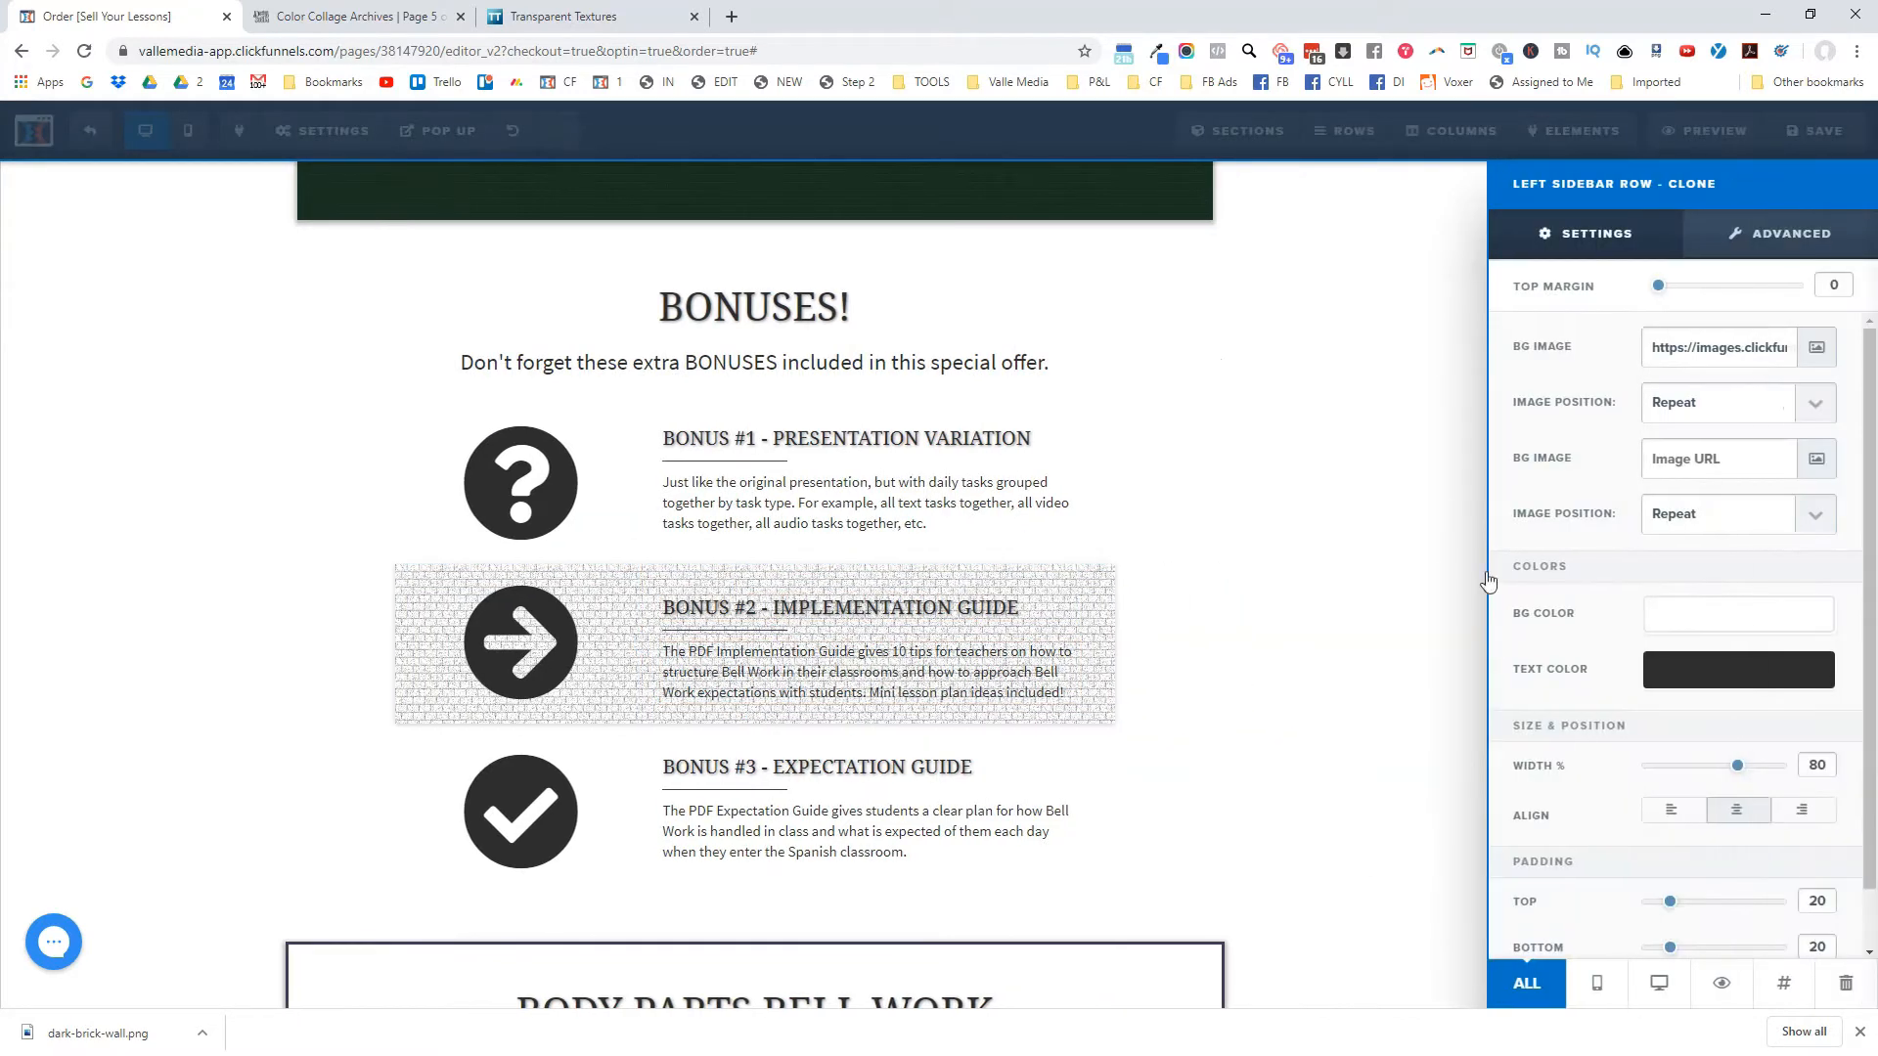
{"action": "left_click", "coordinate": [1652, 618]}
{"action": "left_click", "coordinate": [1595, 765]}
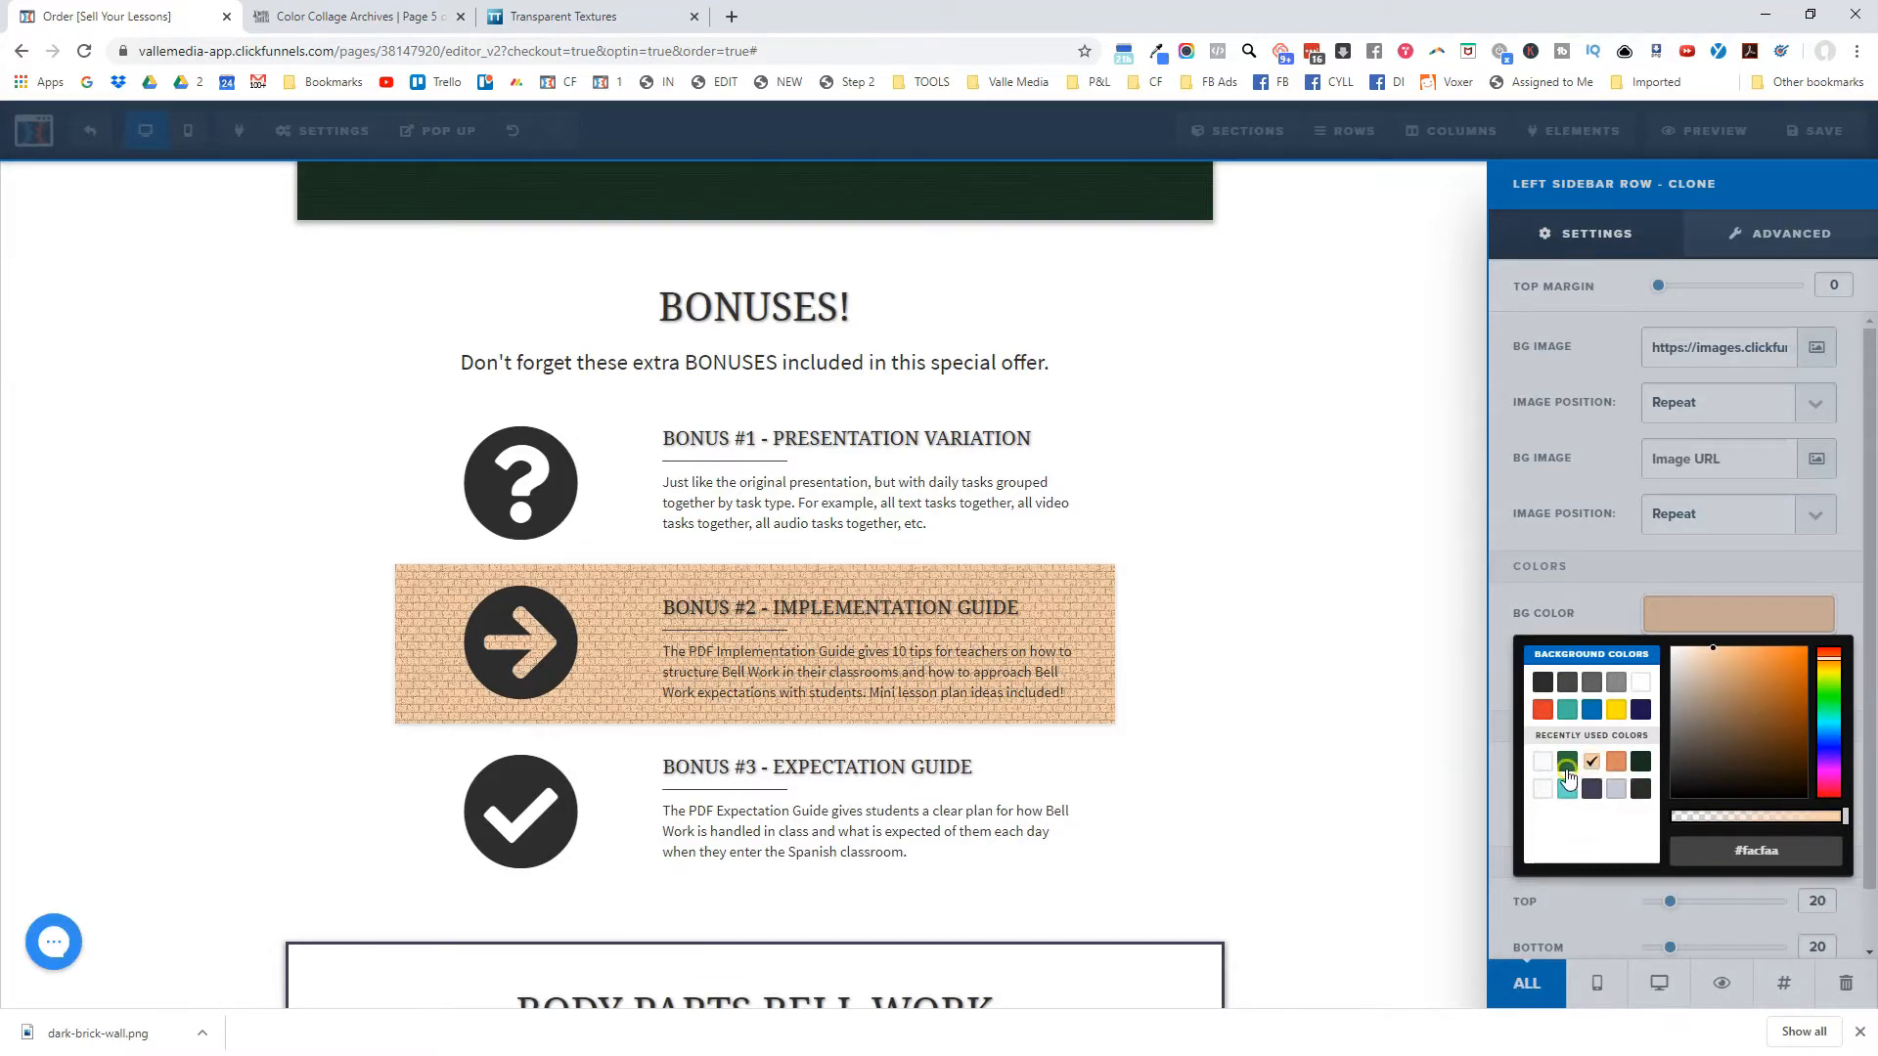
{"action": "left_click", "coordinate": [1566, 764]}
{"action": "left_click", "coordinate": [1618, 764]}
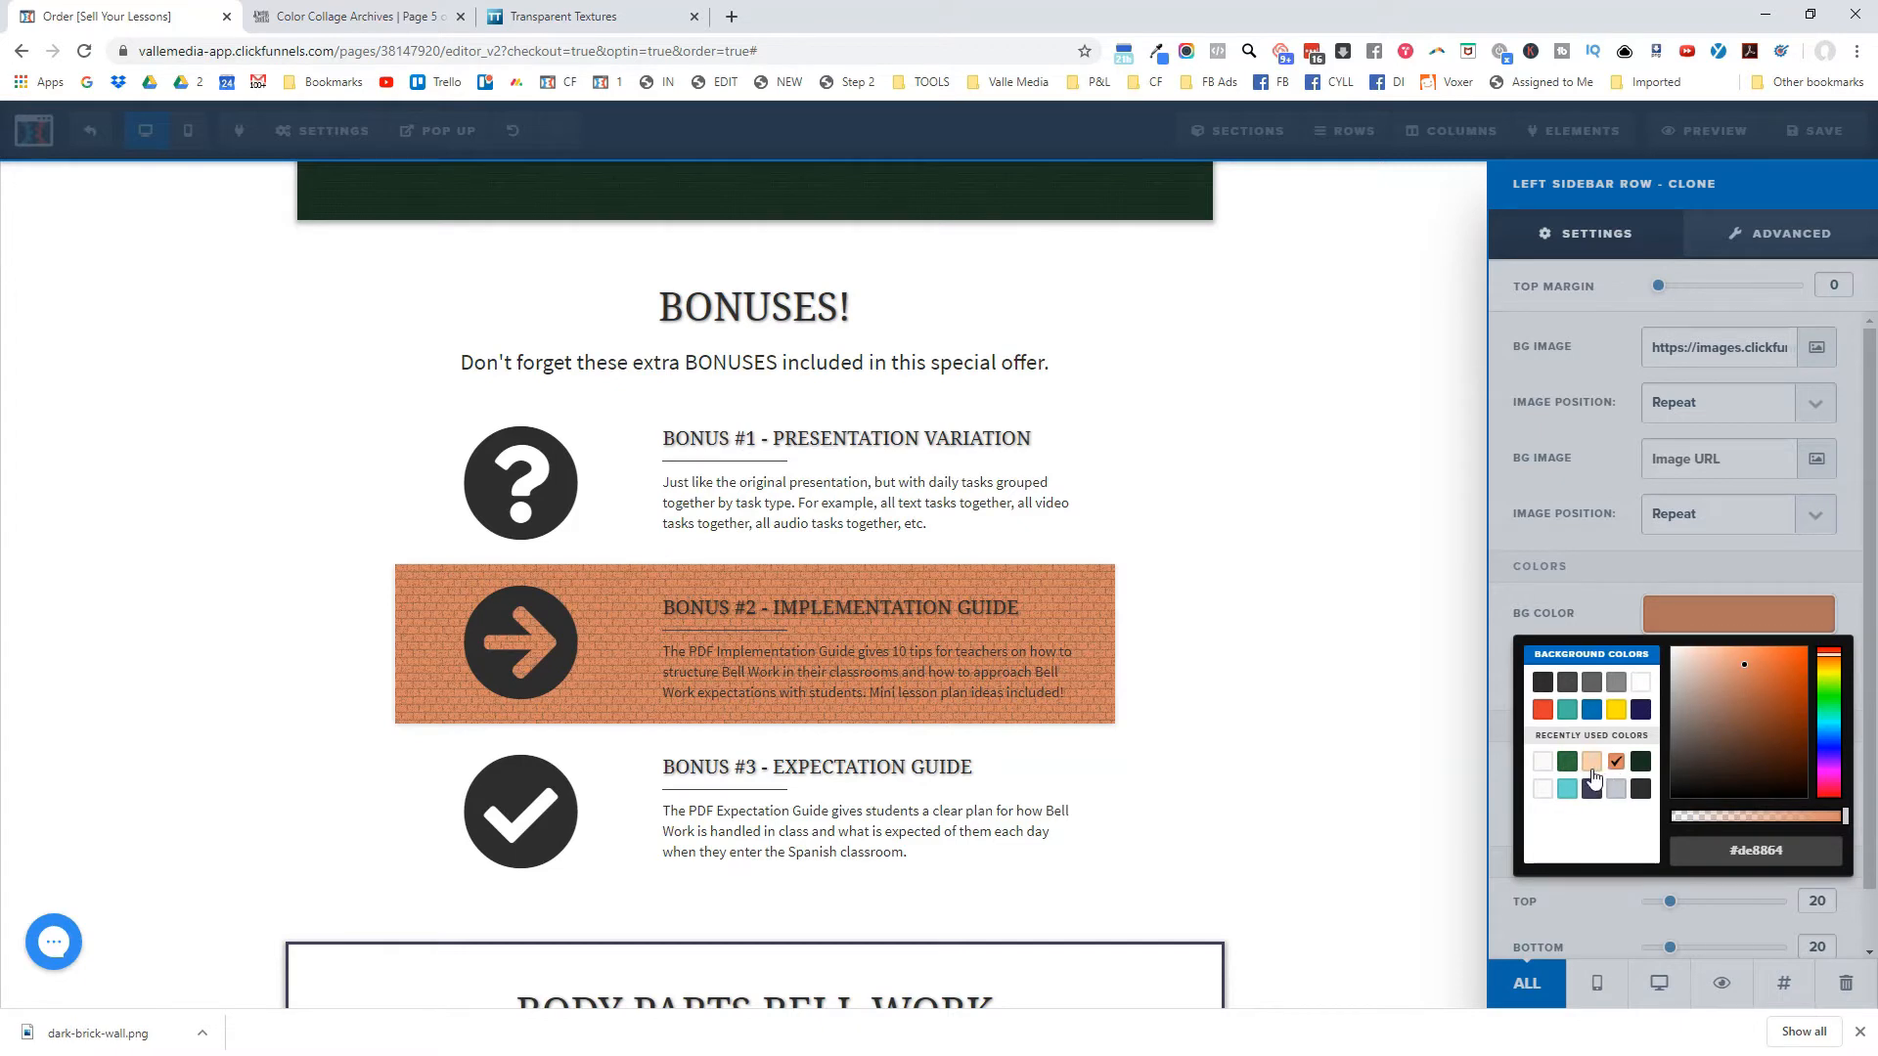
{"action": "left_click", "coordinate": [1592, 767]}
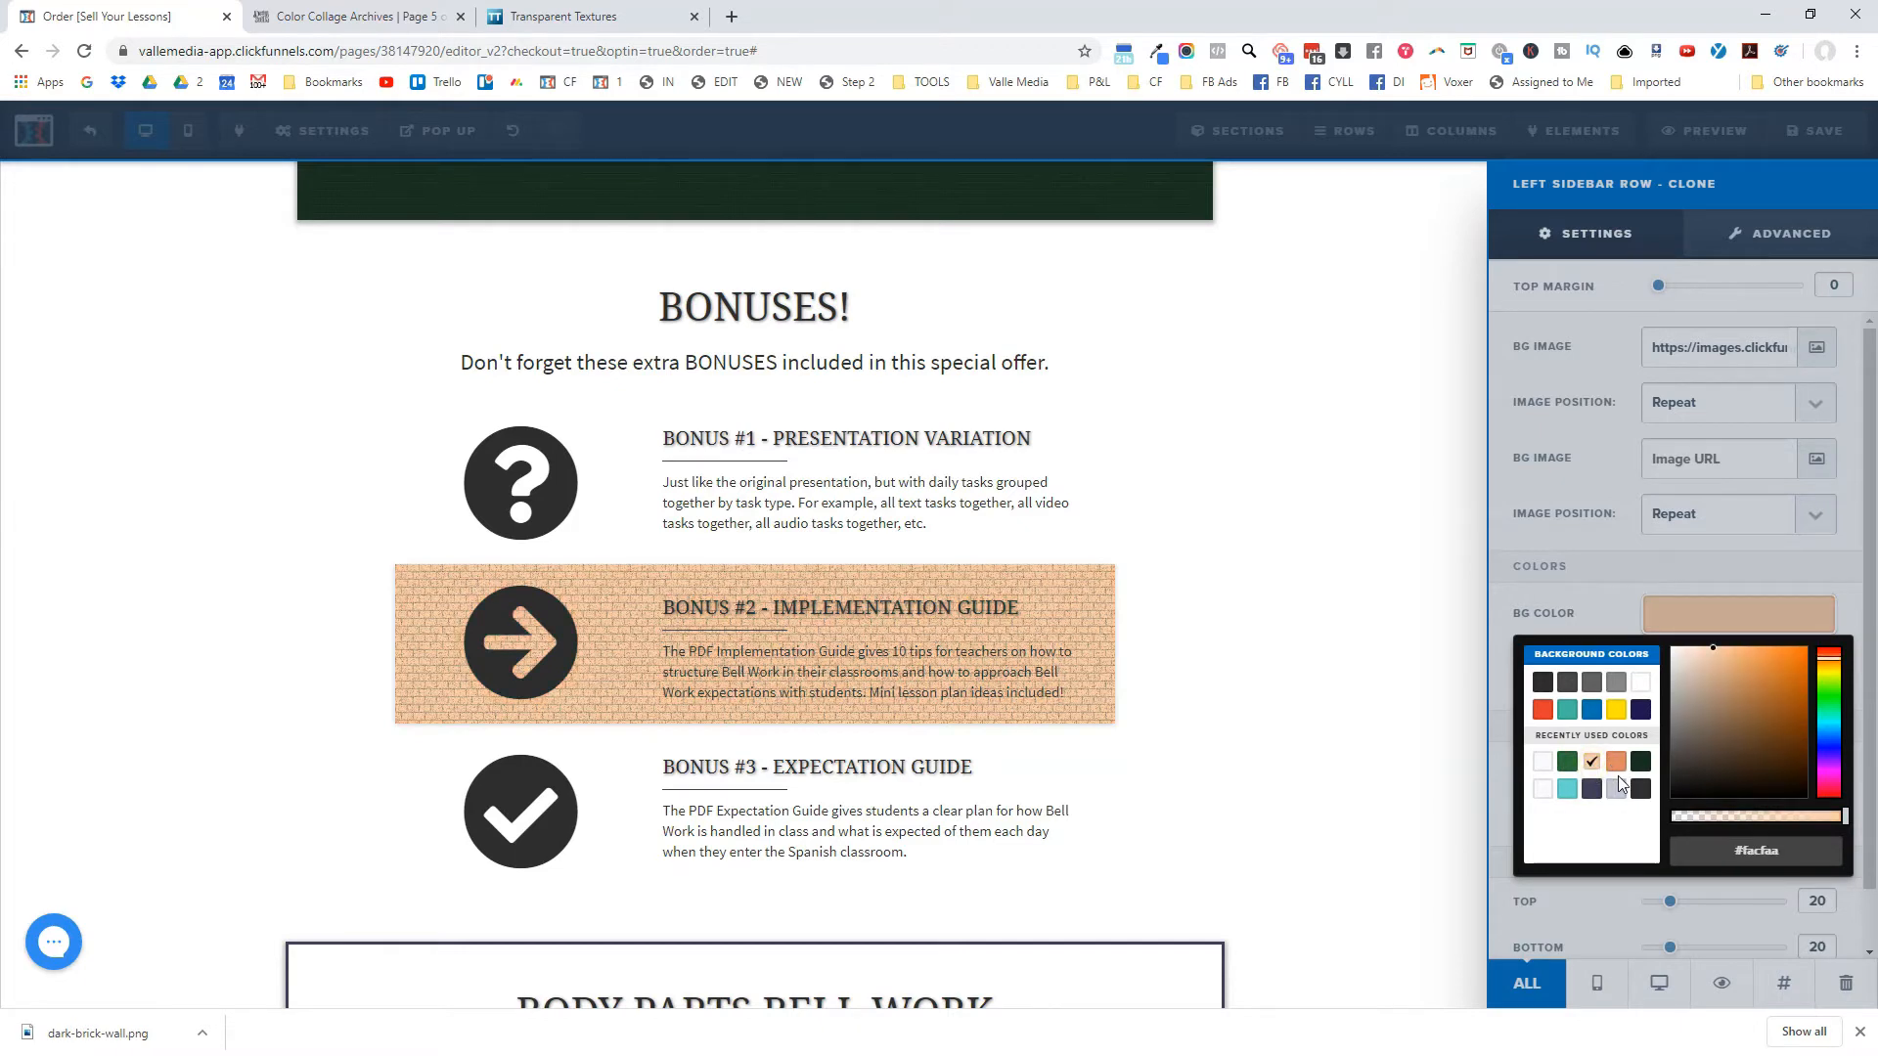
{"action": "left_click", "coordinate": [1641, 764]}
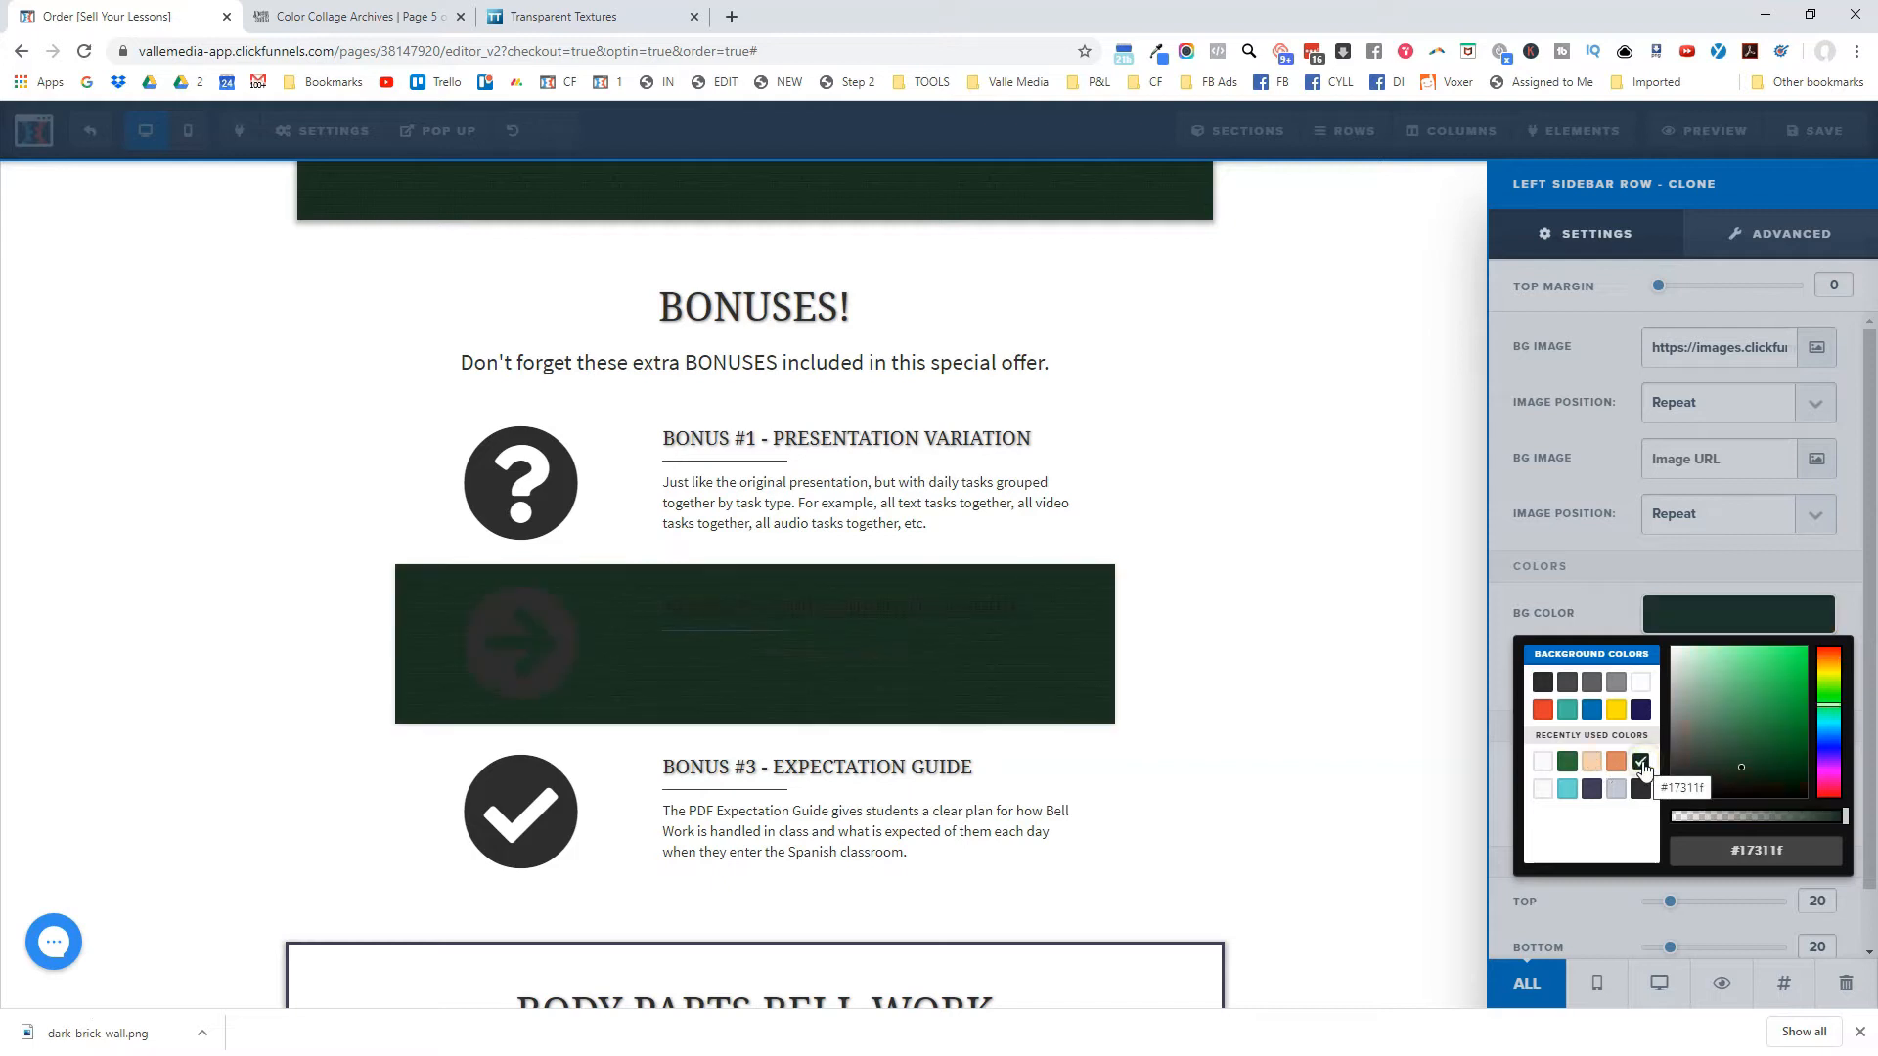
{"action": "left_click", "coordinate": [1616, 770]}
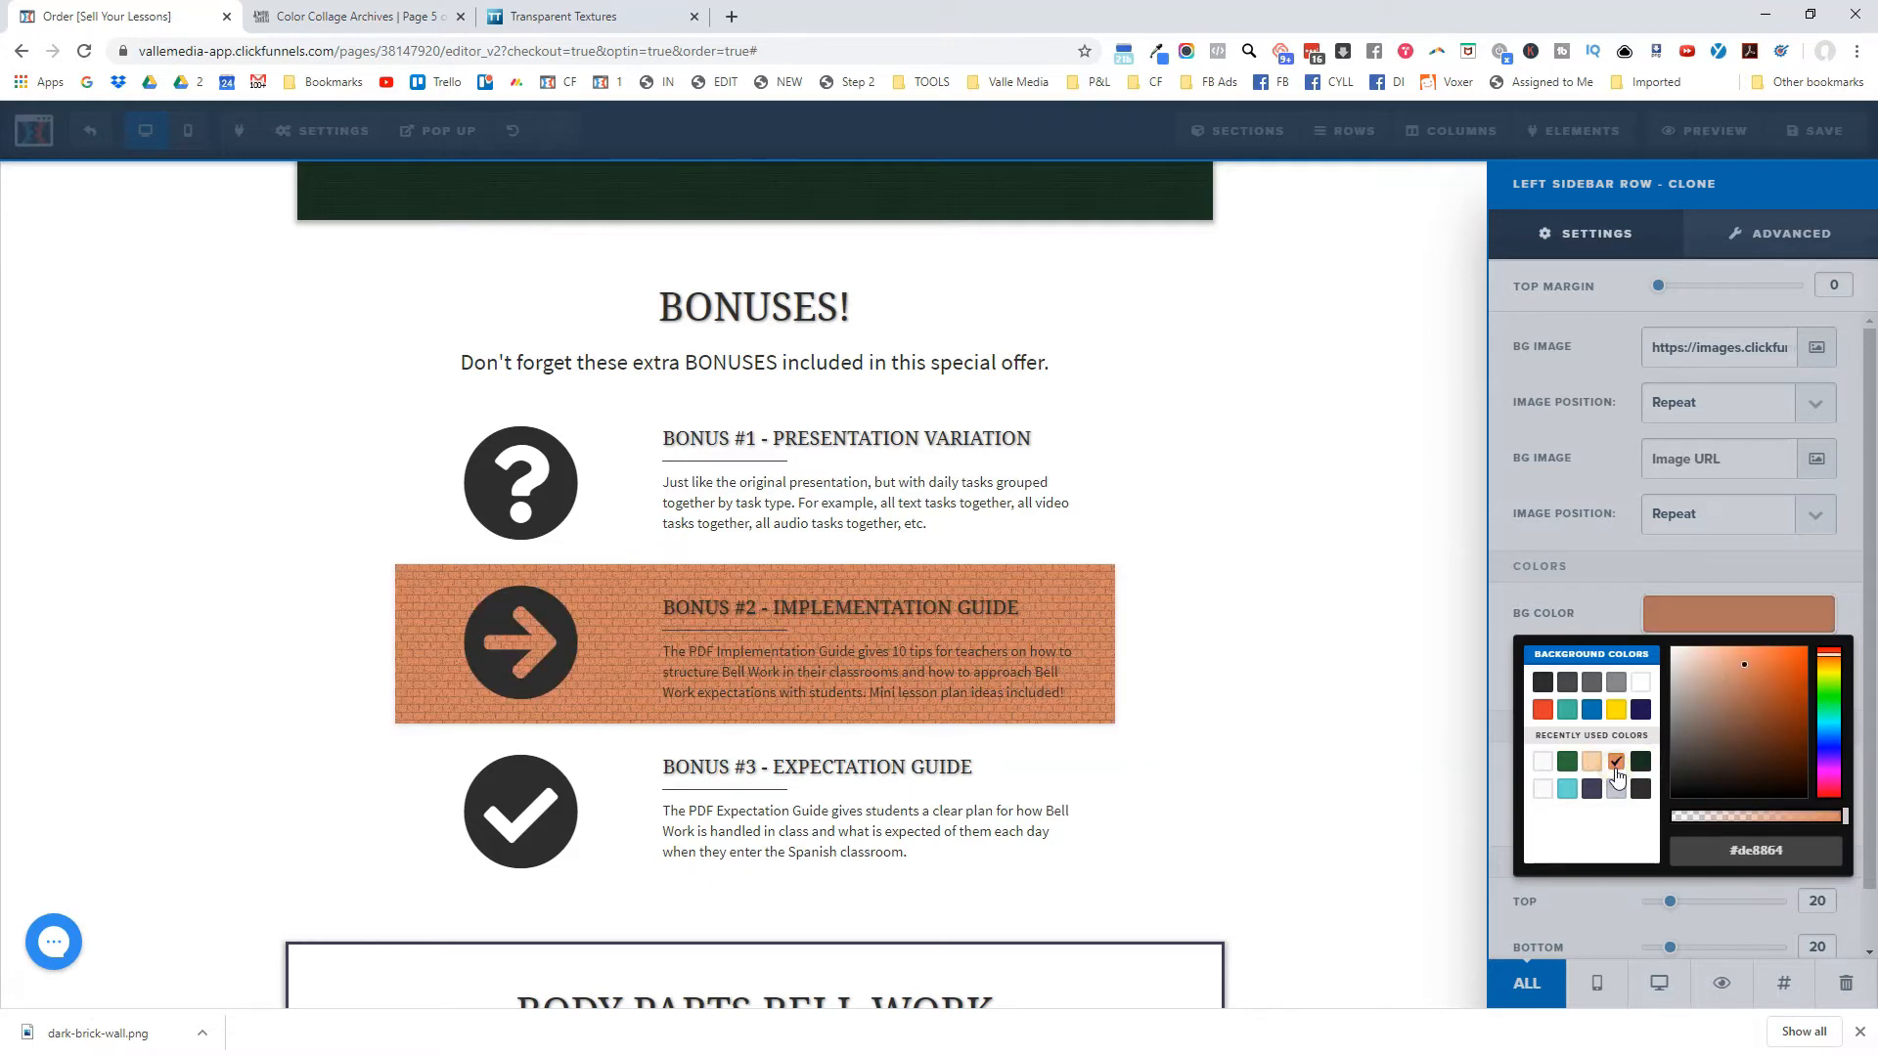
{"action": "left_click", "coordinate": [1133, 636]}
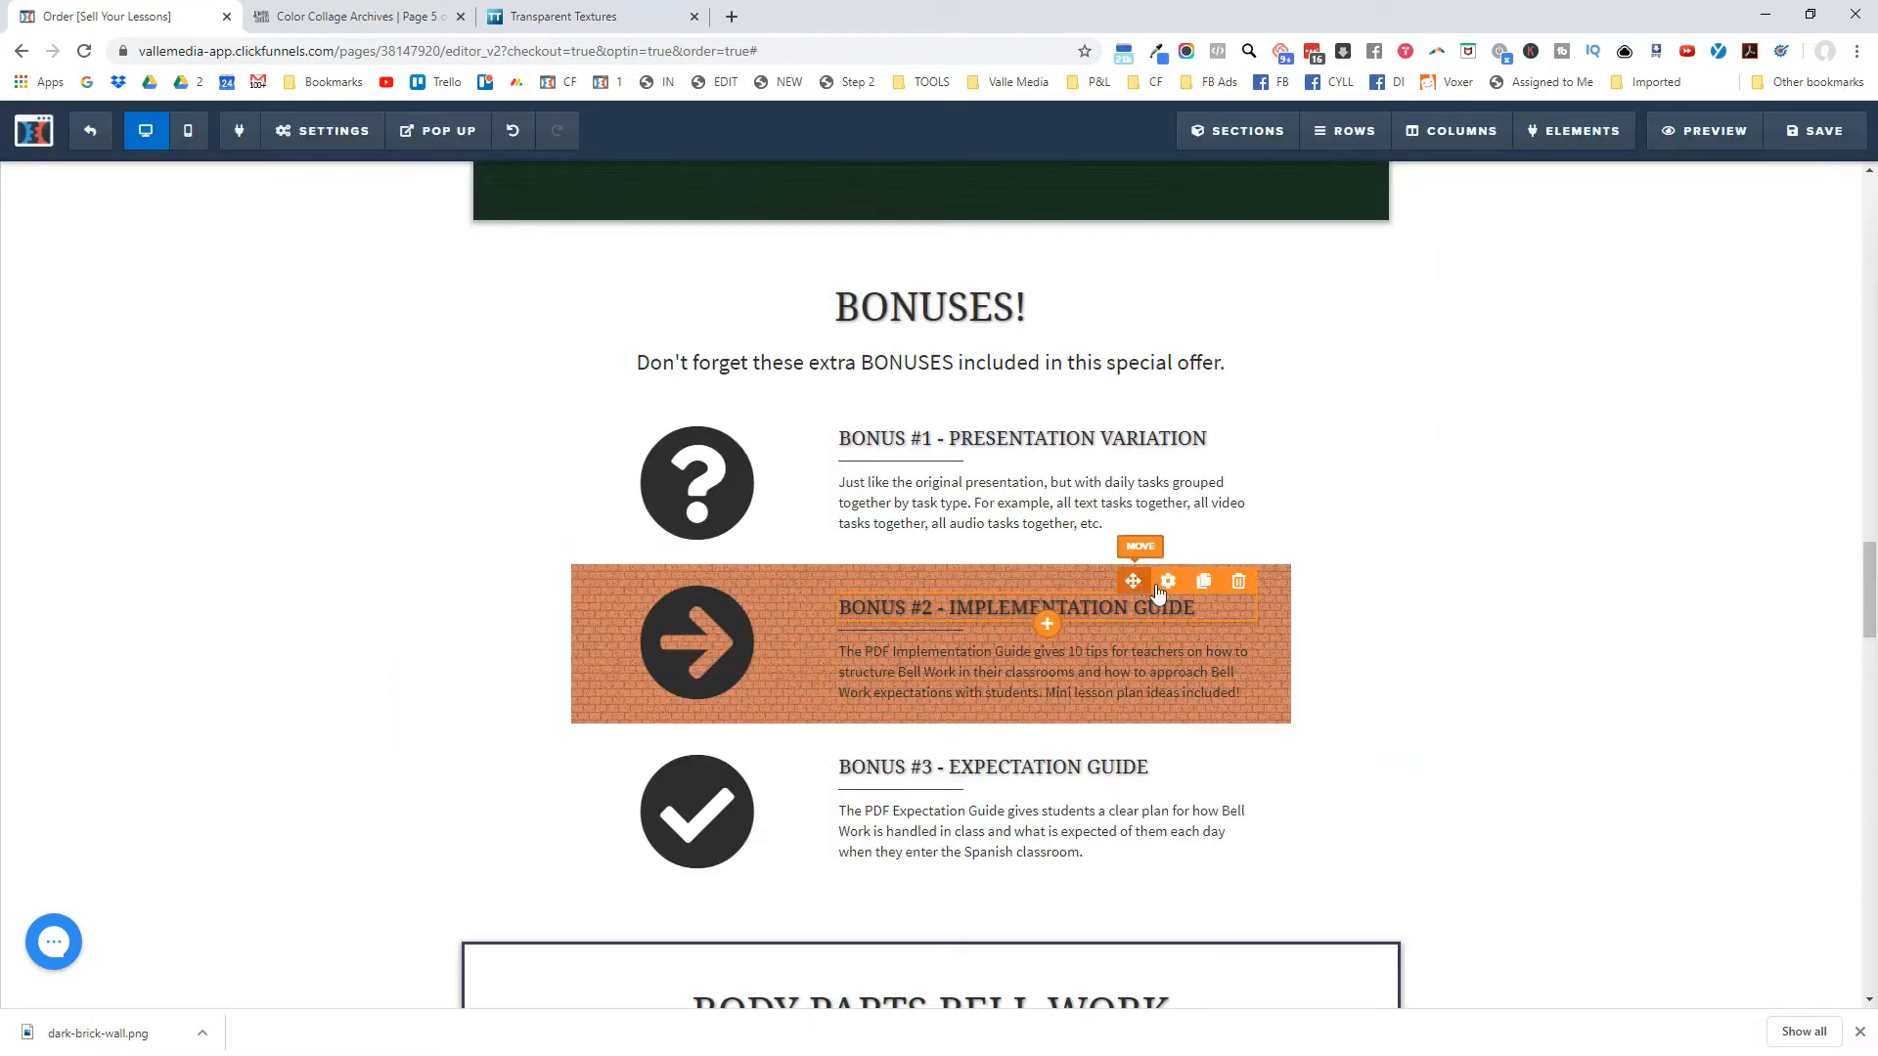
Set the text color of the Bonus #2 headline and its description paragraph to white.
{"action": "left_click", "coordinate": [1331, 655]}
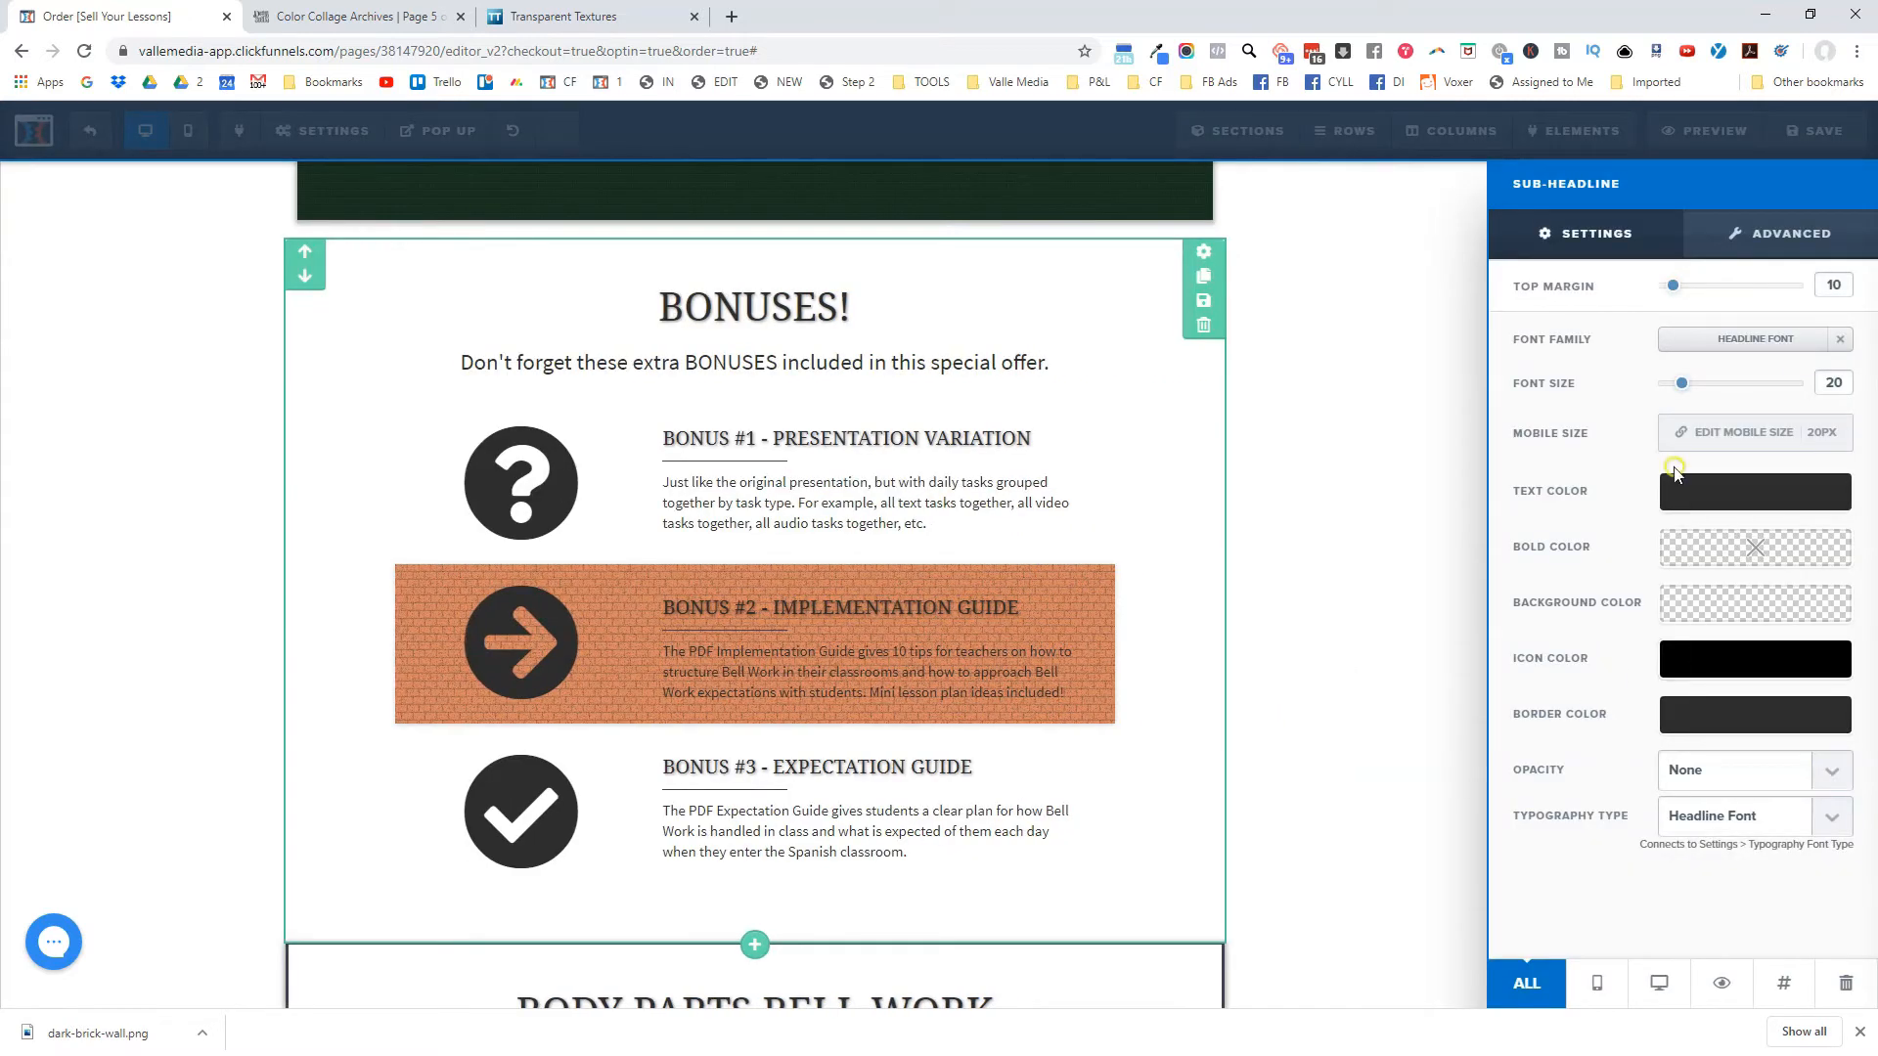
{"action": "left_click", "coordinate": [1684, 493]}
{"action": "left_click", "coordinate": [1647, 563]}
{"action": "left_click", "coordinate": [1164, 671]}
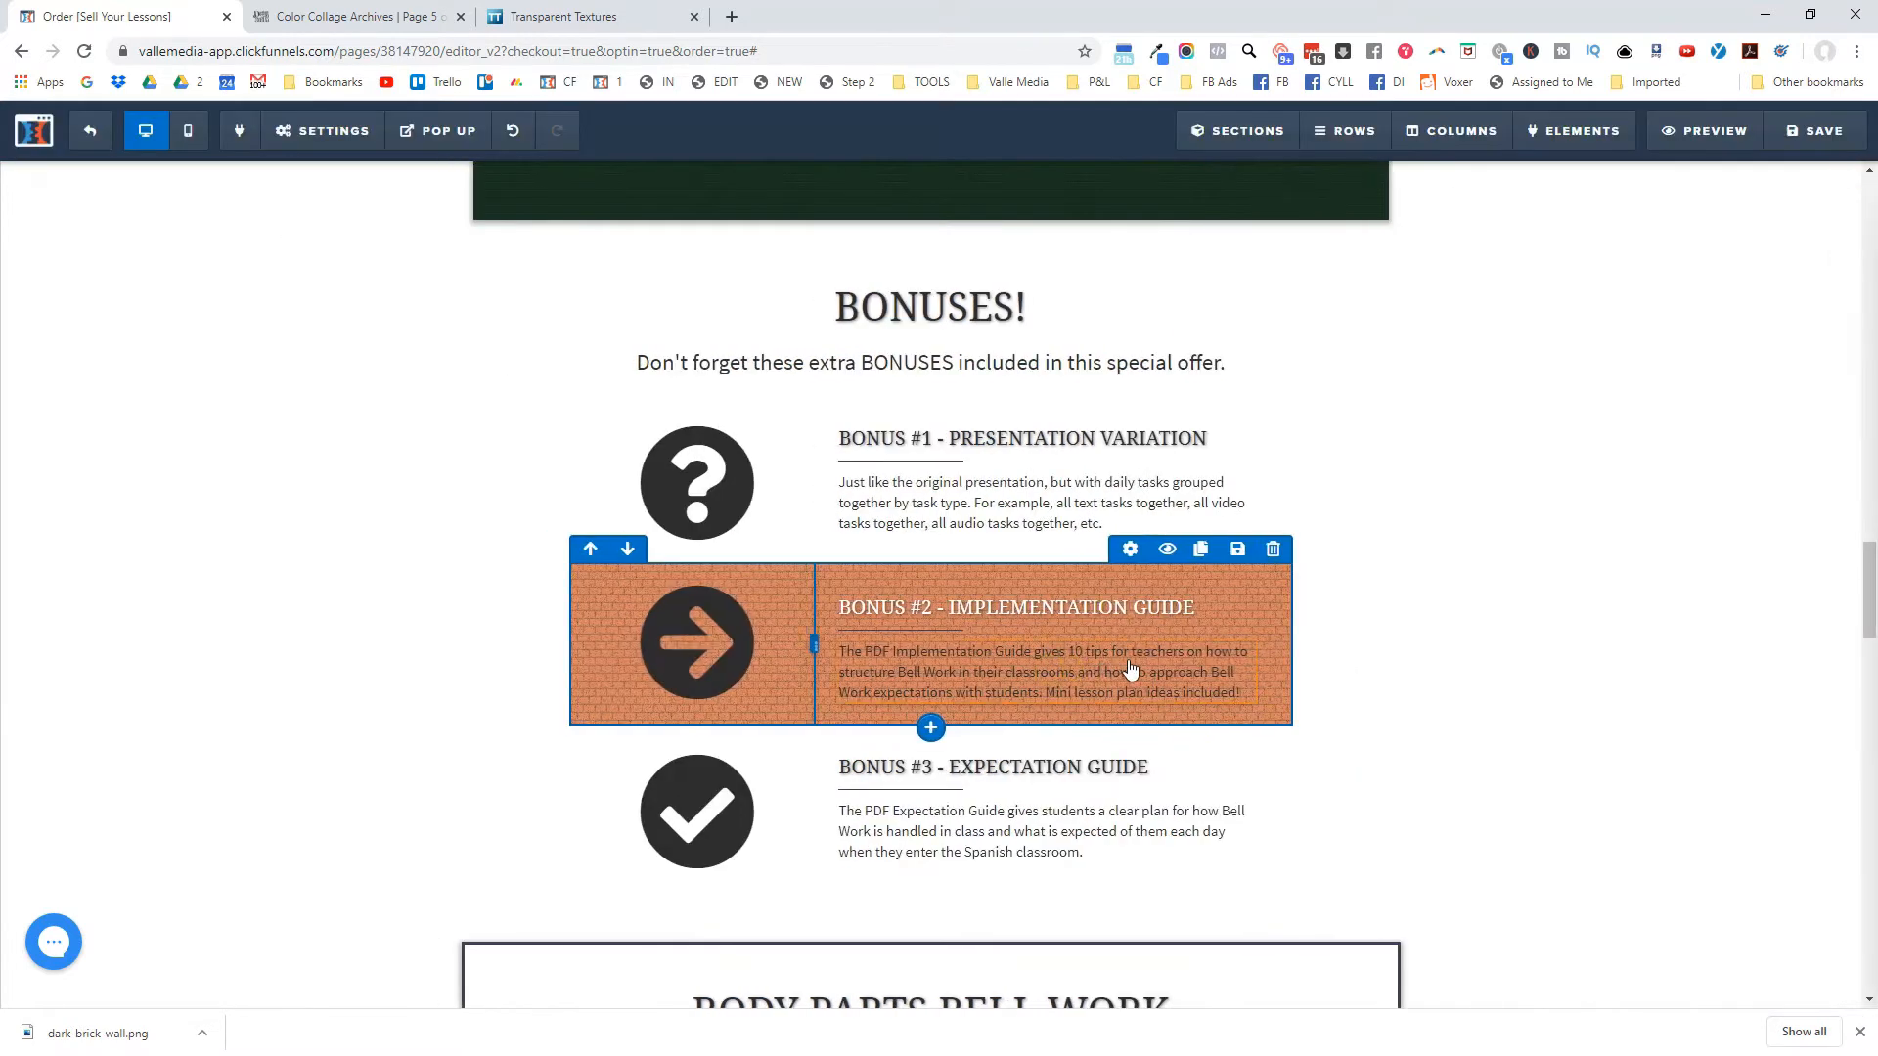
{"action": "left_click", "coordinate": [1207, 647]}
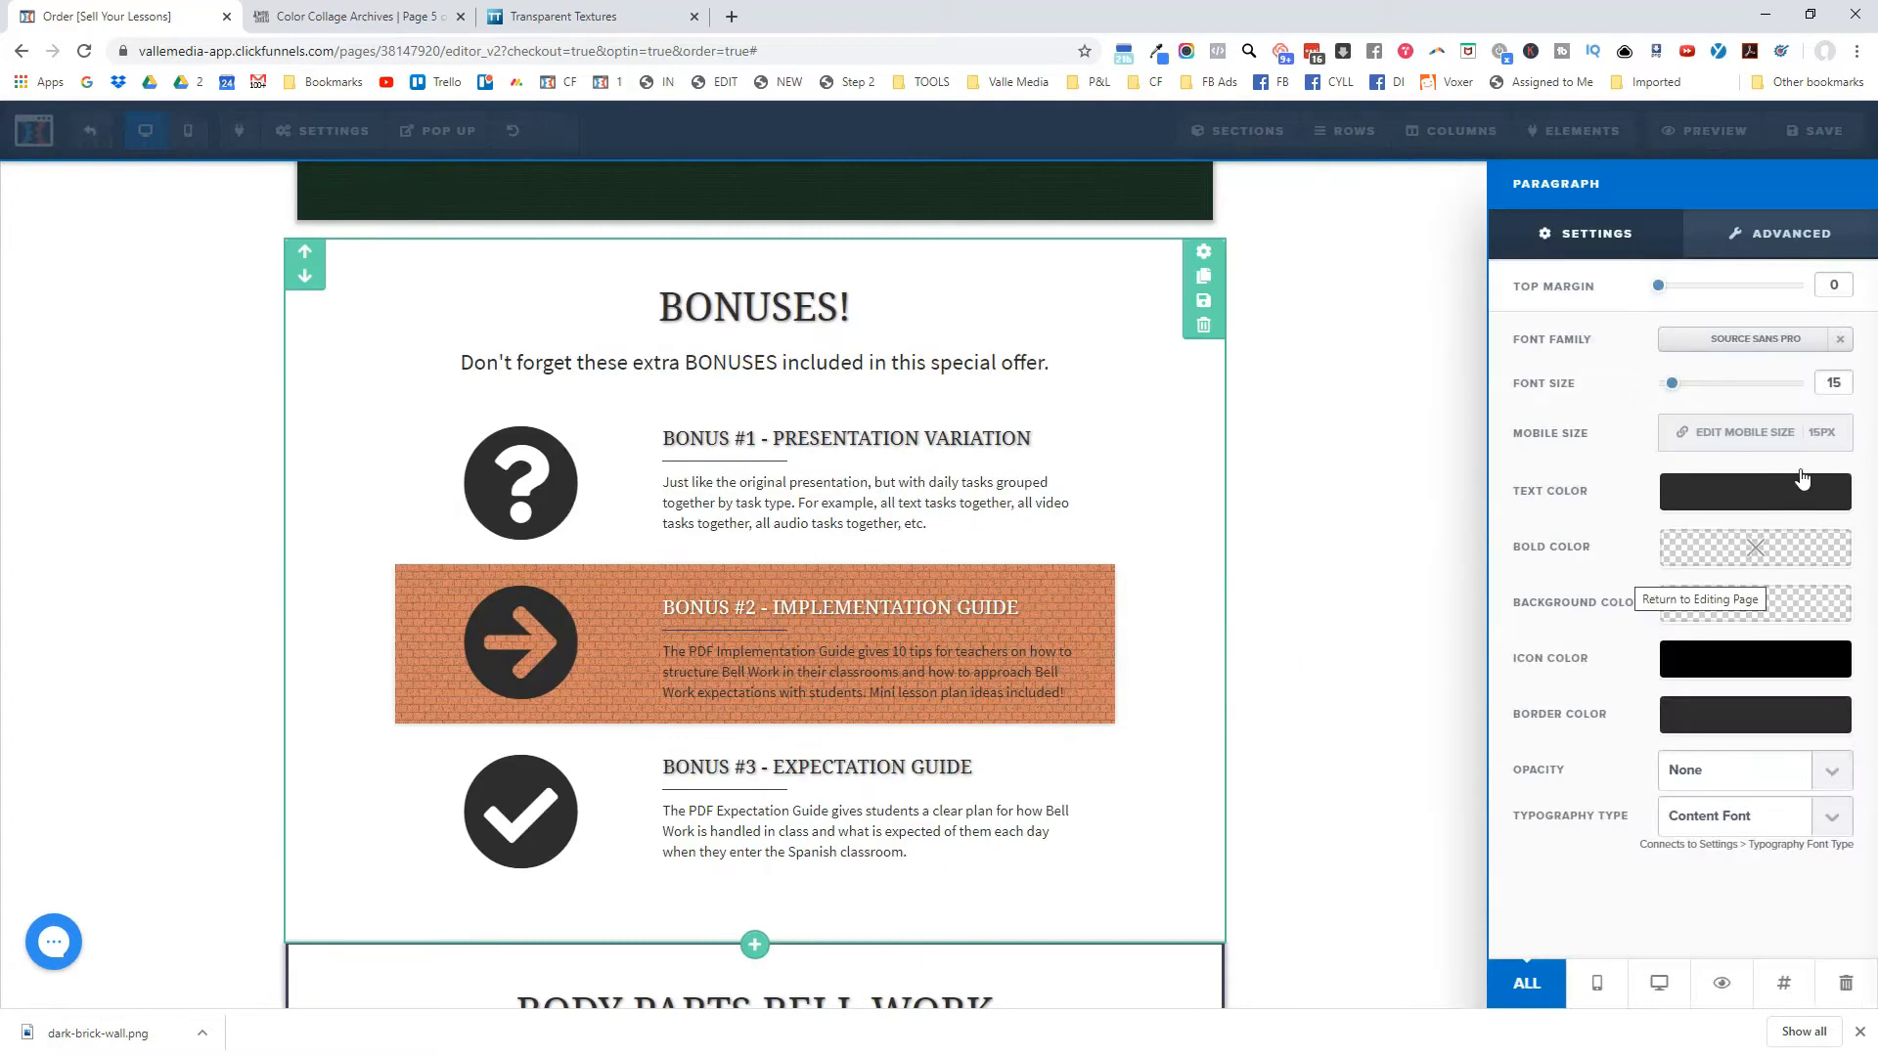
{"action": "left_click", "coordinate": [1733, 499]}
{"action": "left_click", "coordinate": [1647, 566]}
{"action": "left_click", "coordinate": [1278, 620]}
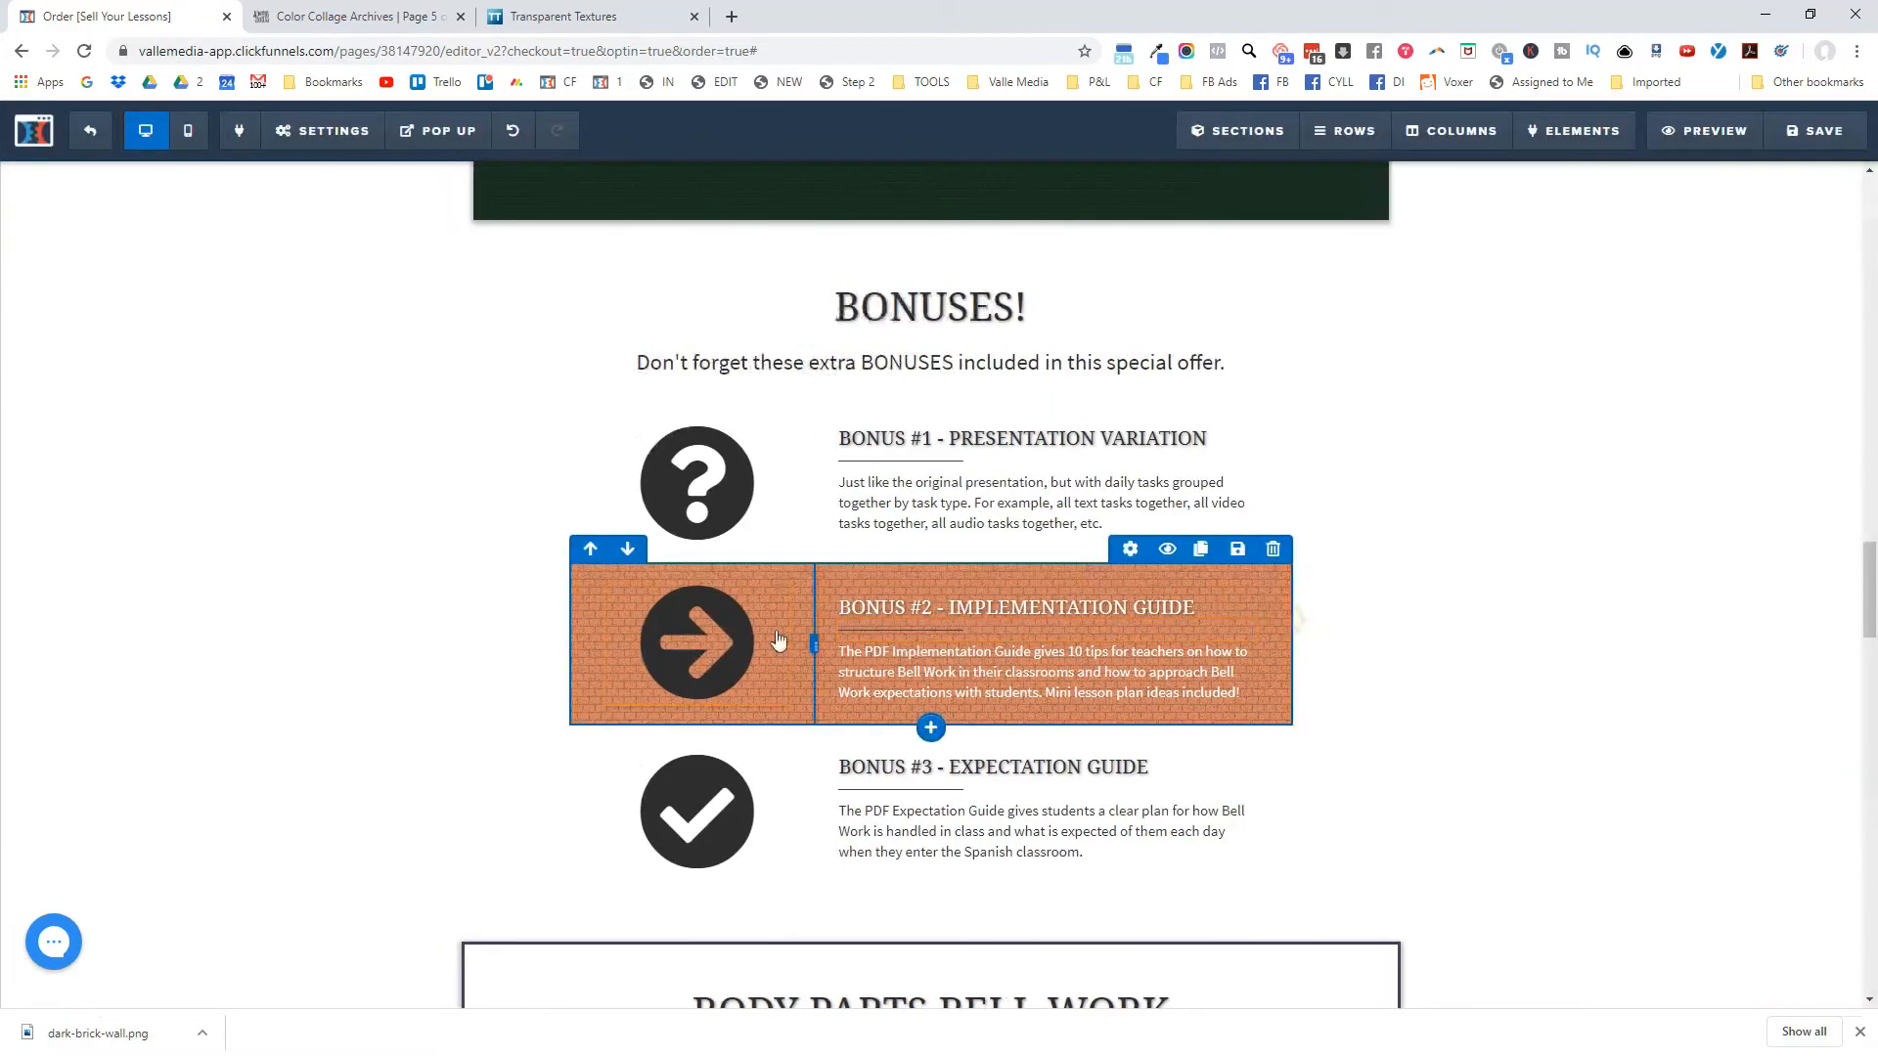
Recolor the Bonus #2 arrow icon and the divider under its headline to white.
{"action": "left_click", "coordinate": [704, 572]}
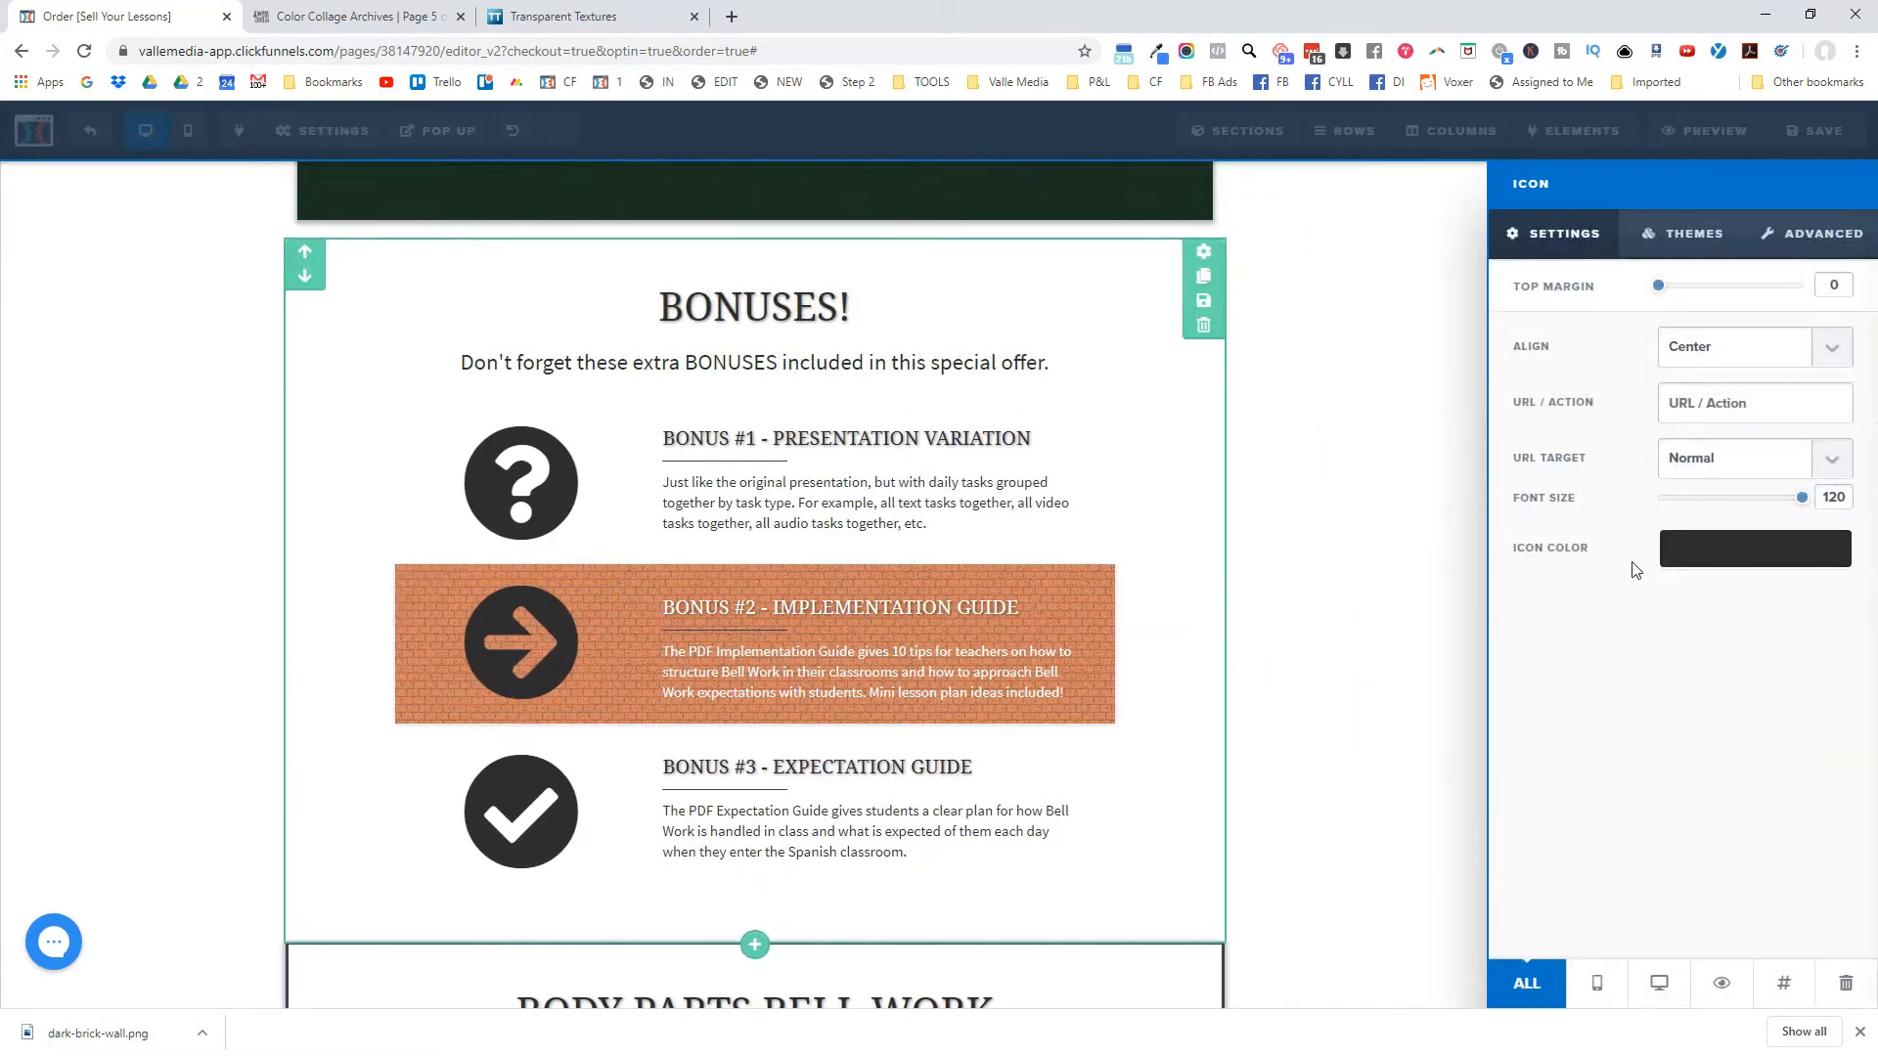
{"action": "left_click", "coordinate": [1707, 547]}
{"action": "left_click", "coordinate": [1645, 618]}
{"action": "left_click", "coordinate": [1181, 541]}
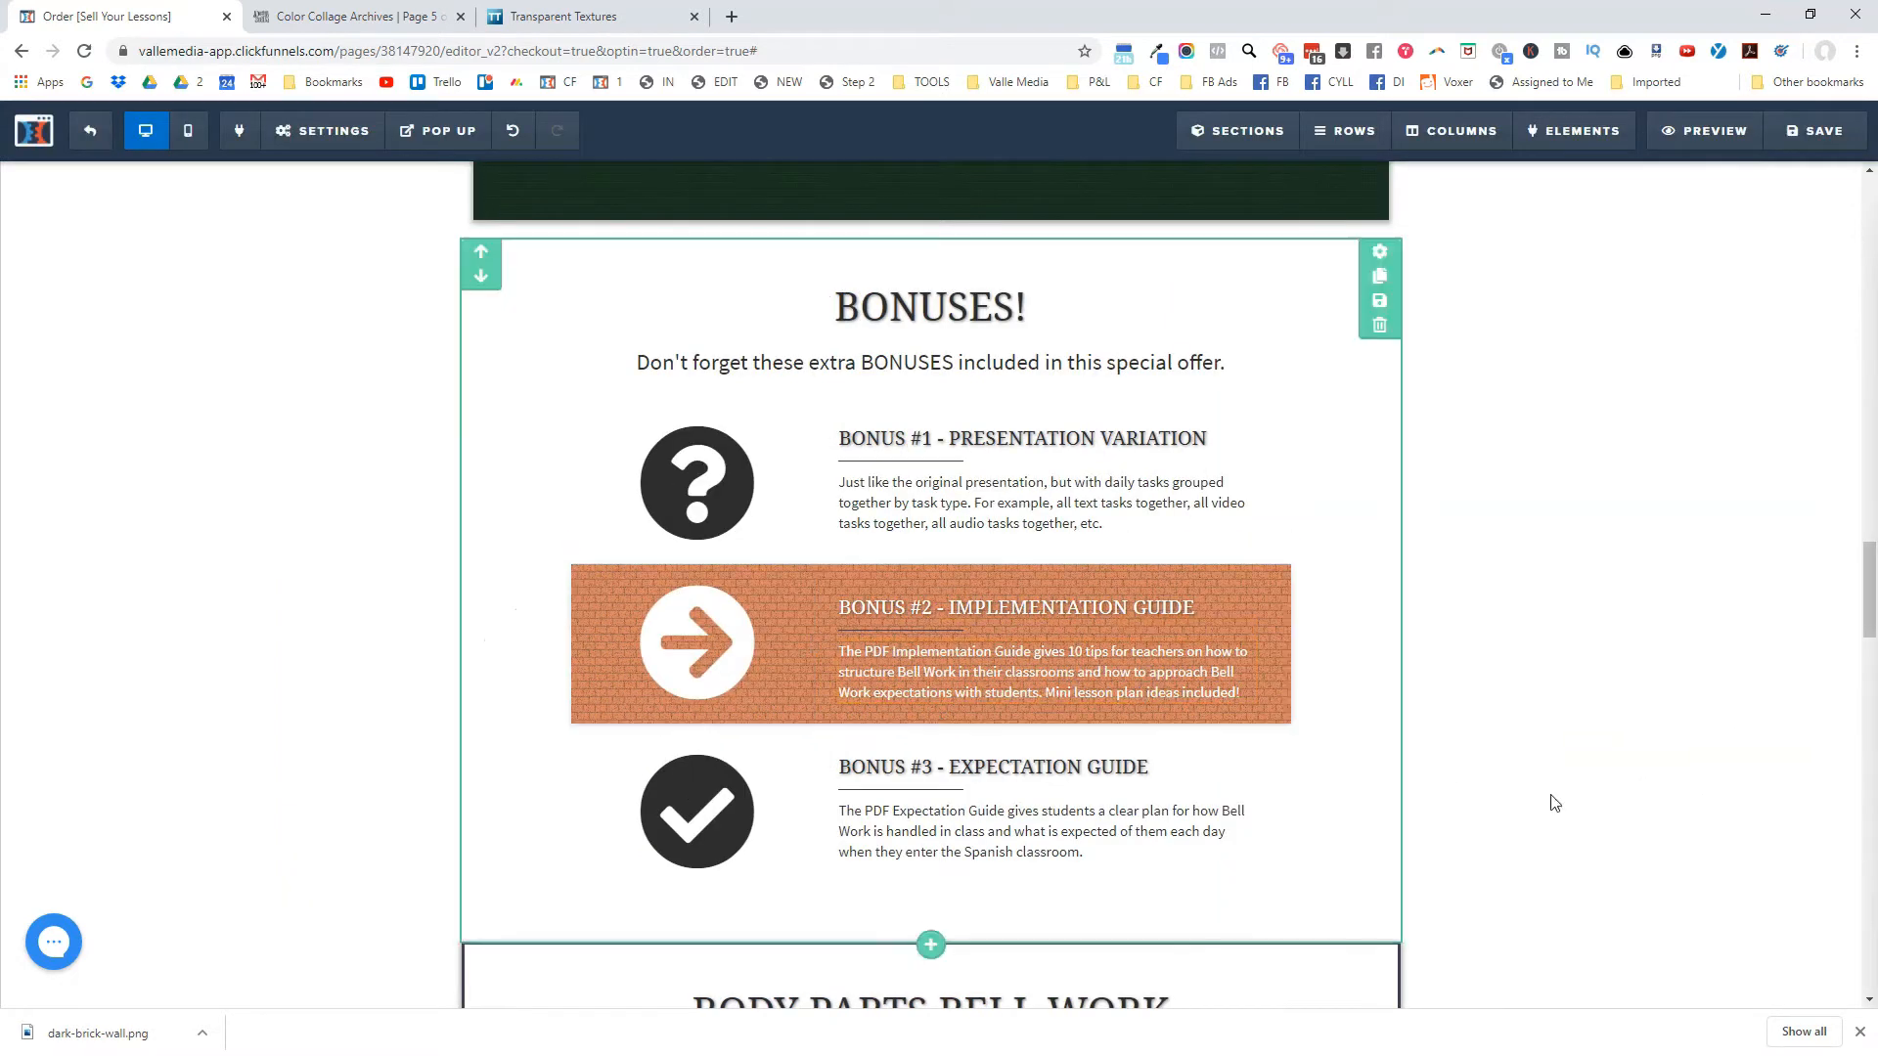
{"action": "left_click", "coordinate": [1051, 631]}
{"action": "left_click", "coordinate": [1698, 547]}
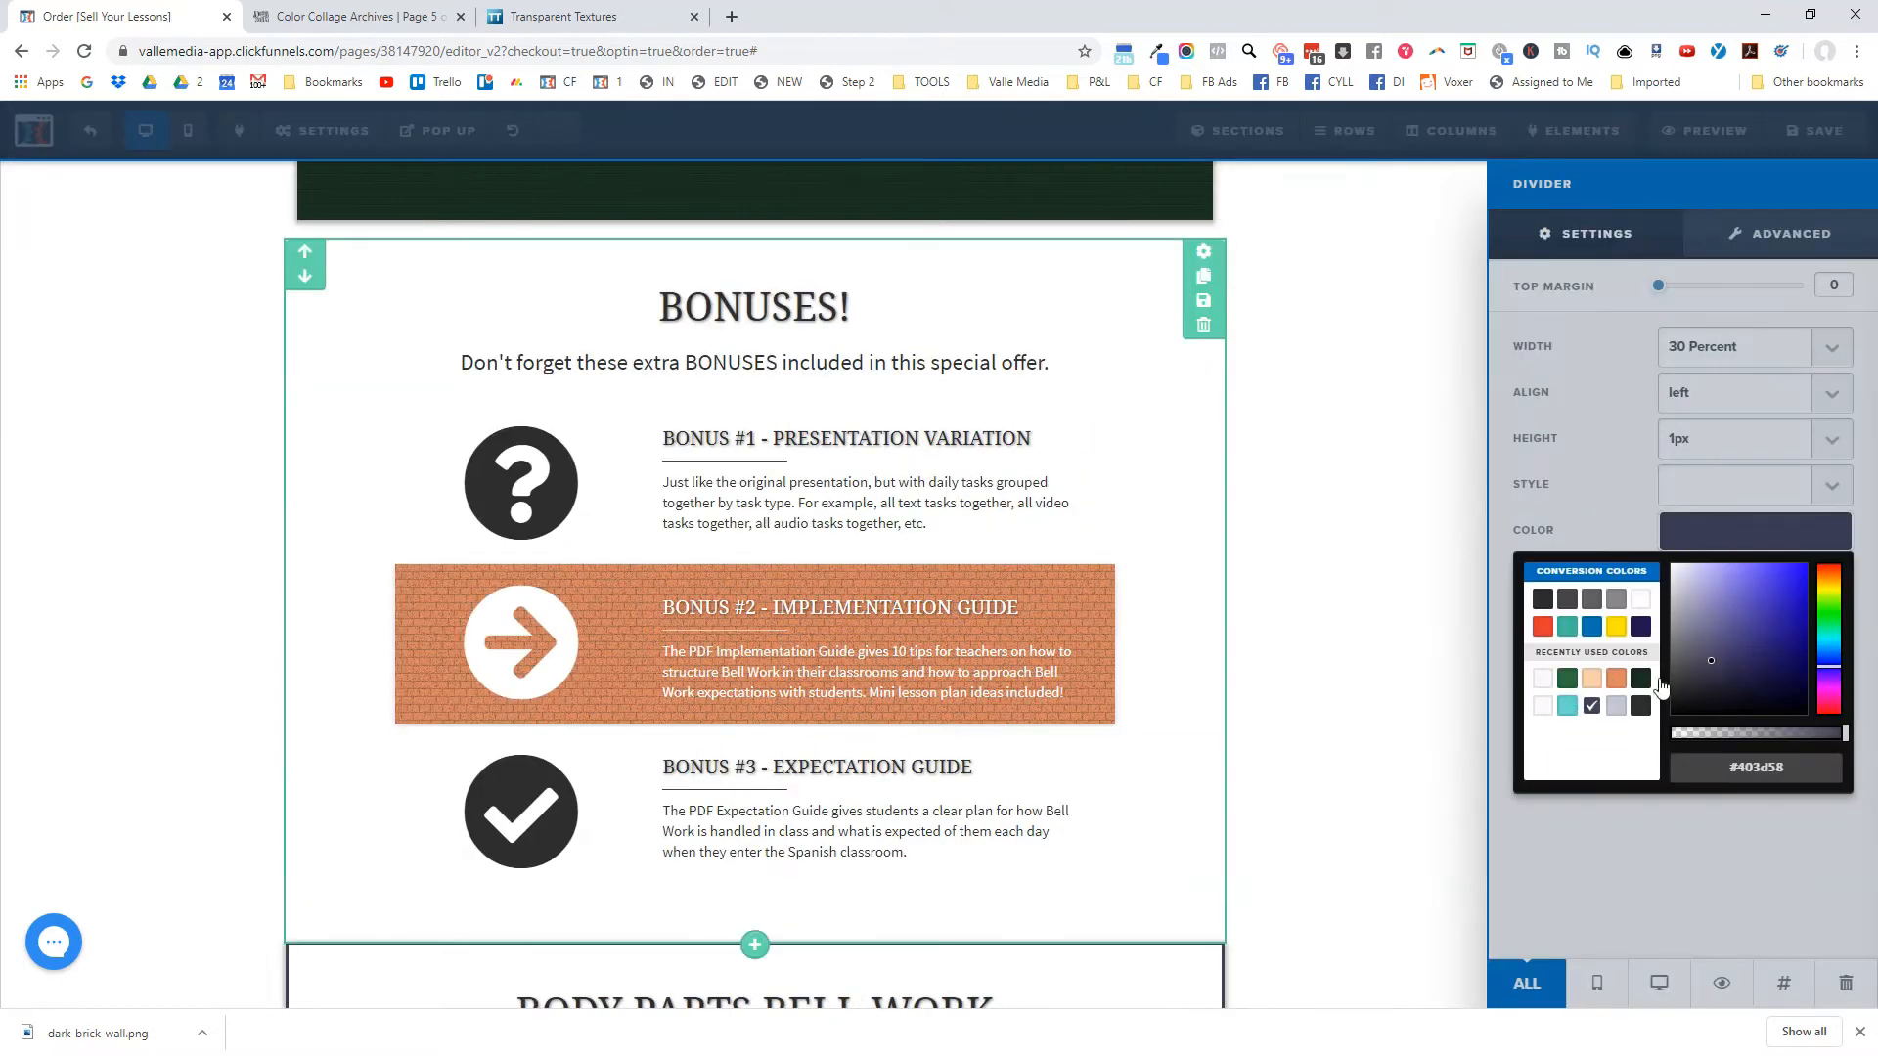
{"action": "left_click", "coordinate": [1640, 678]}
{"action": "left_click", "coordinate": [951, 764]}
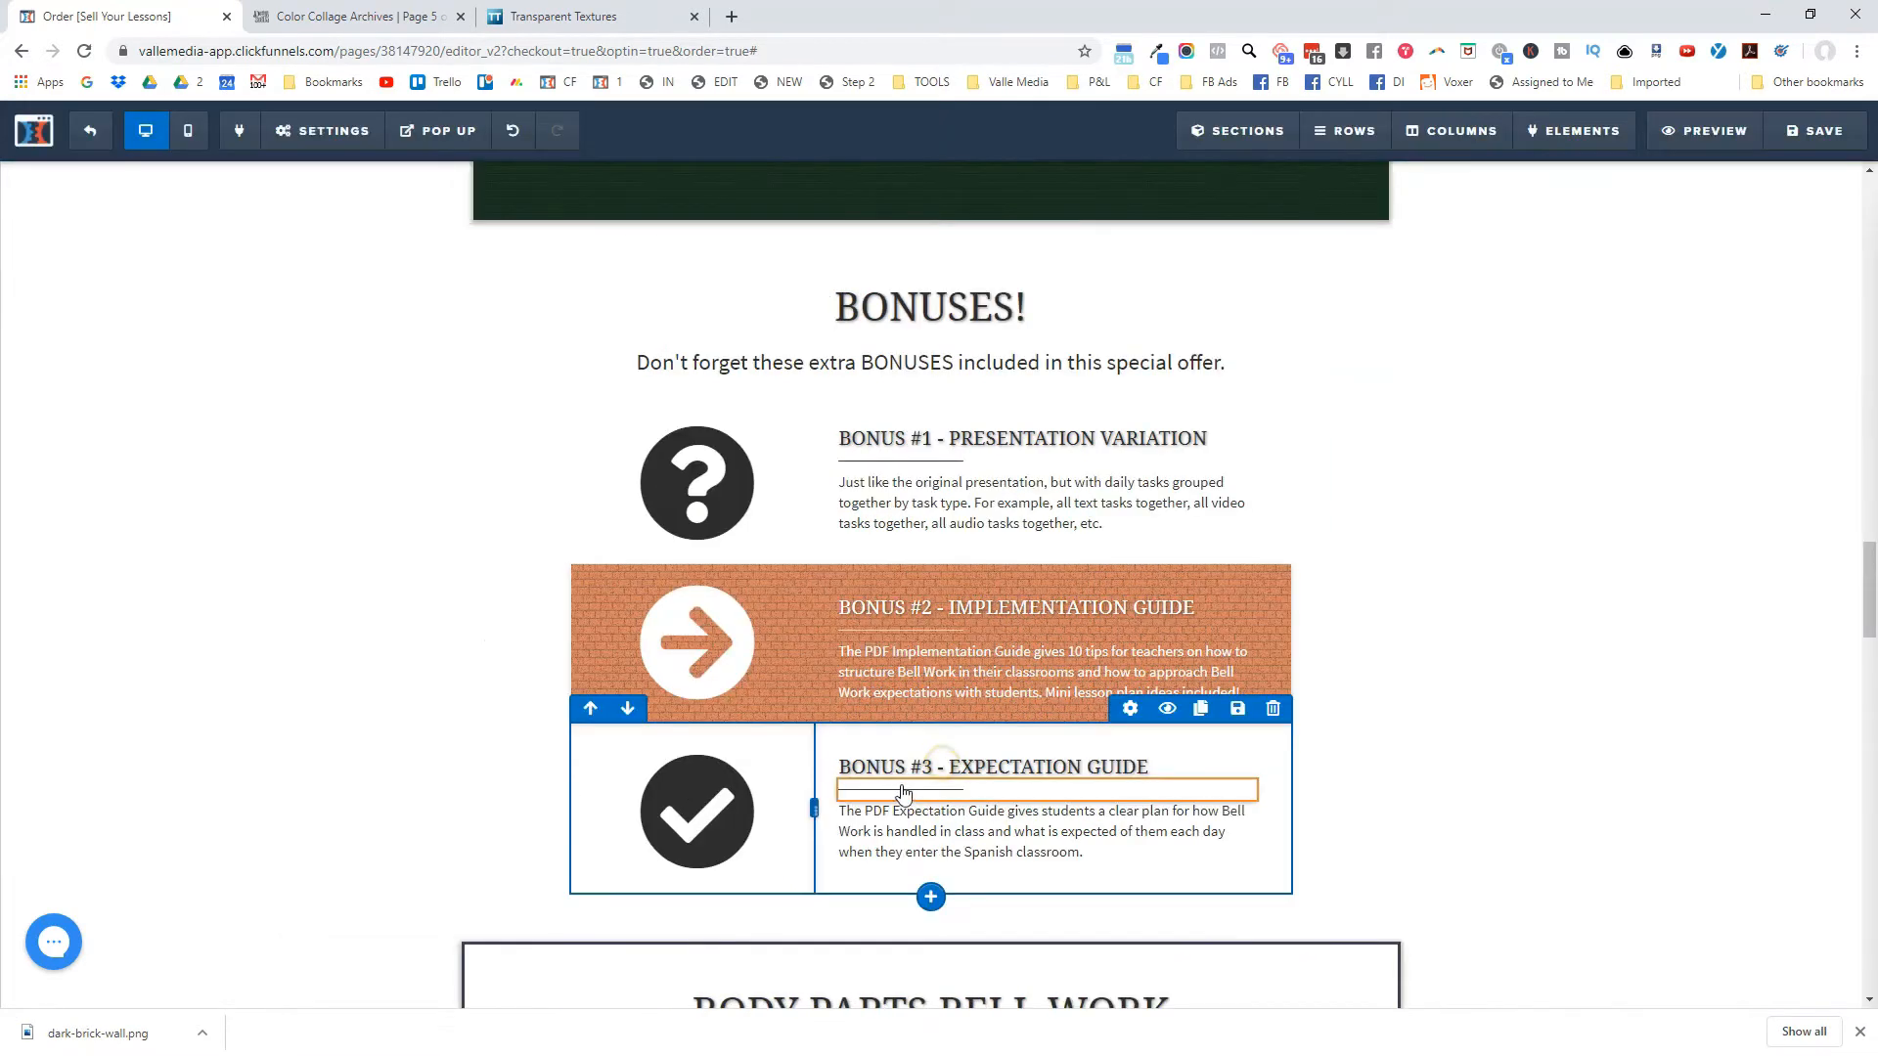
Set the Bonus #3 divider's color to dark green #17311f and save the page.
{"action": "left_click", "coordinate": [1190, 768]}
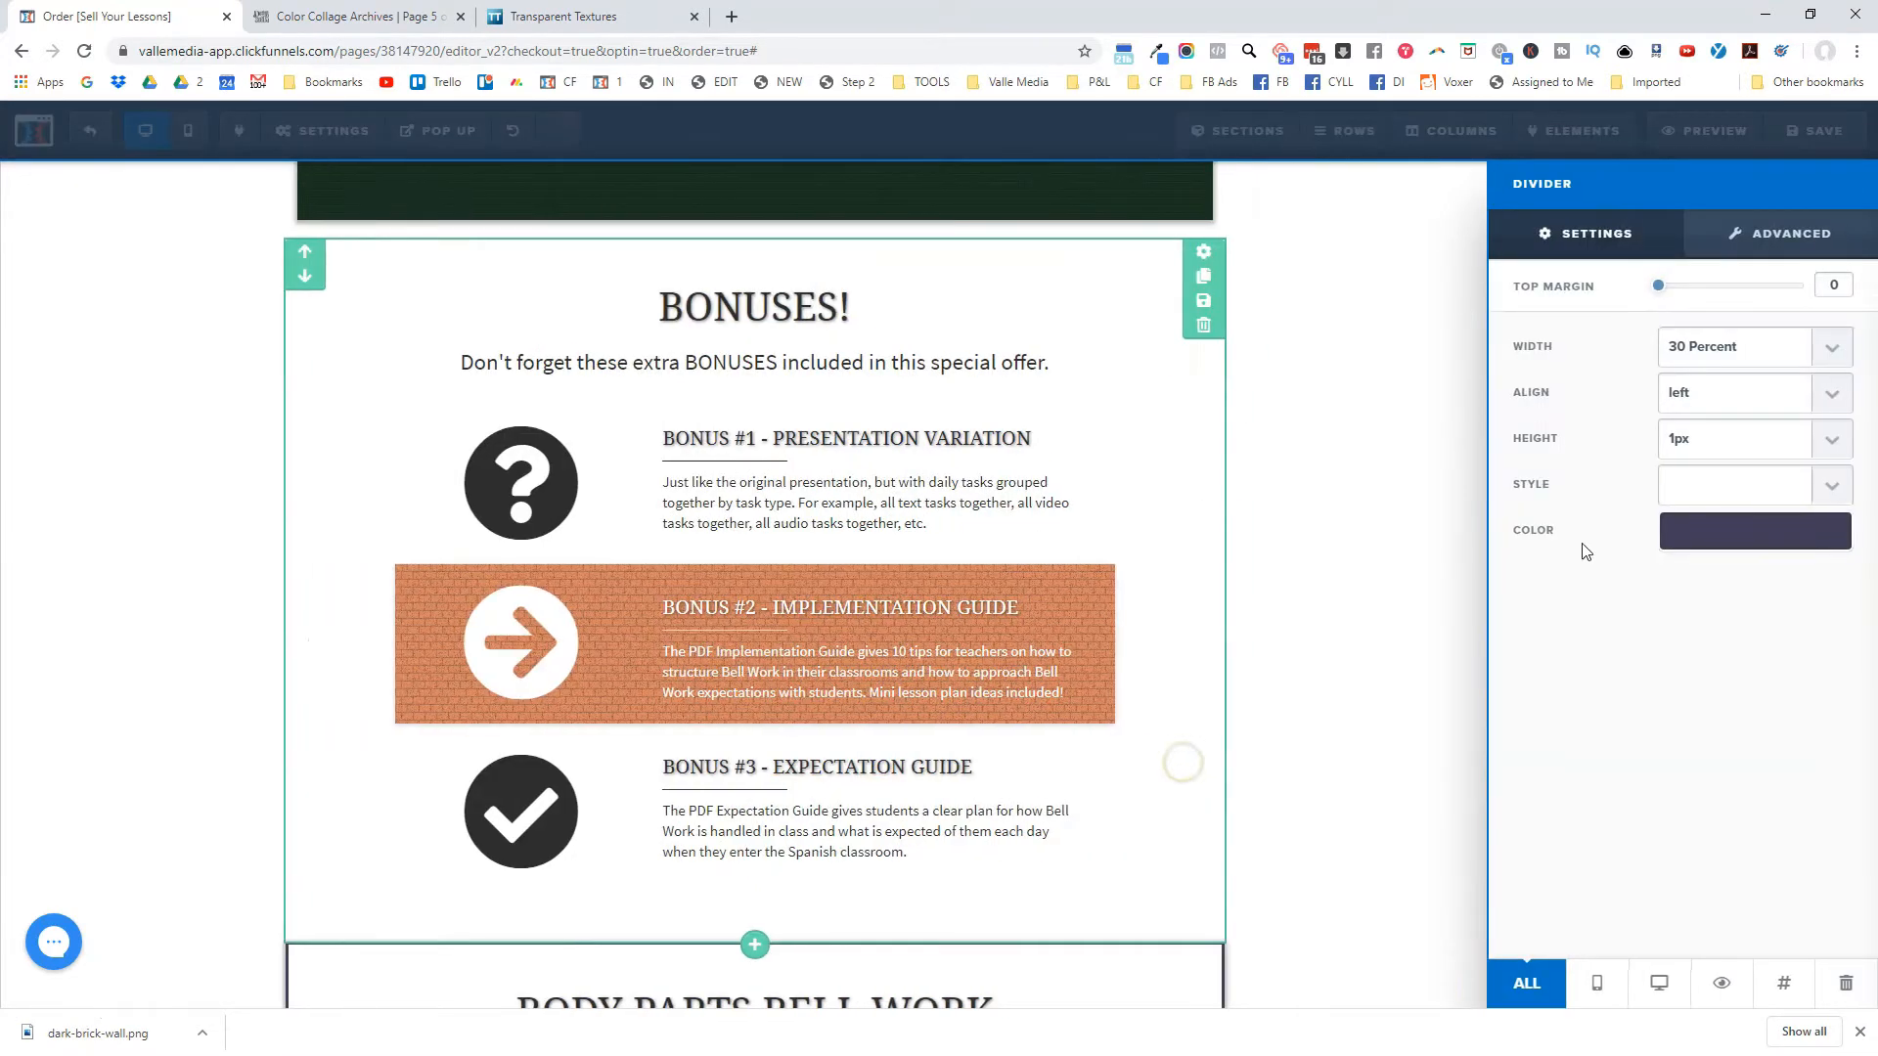
{"action": "left_click", "coordinate": [1707, 531]}
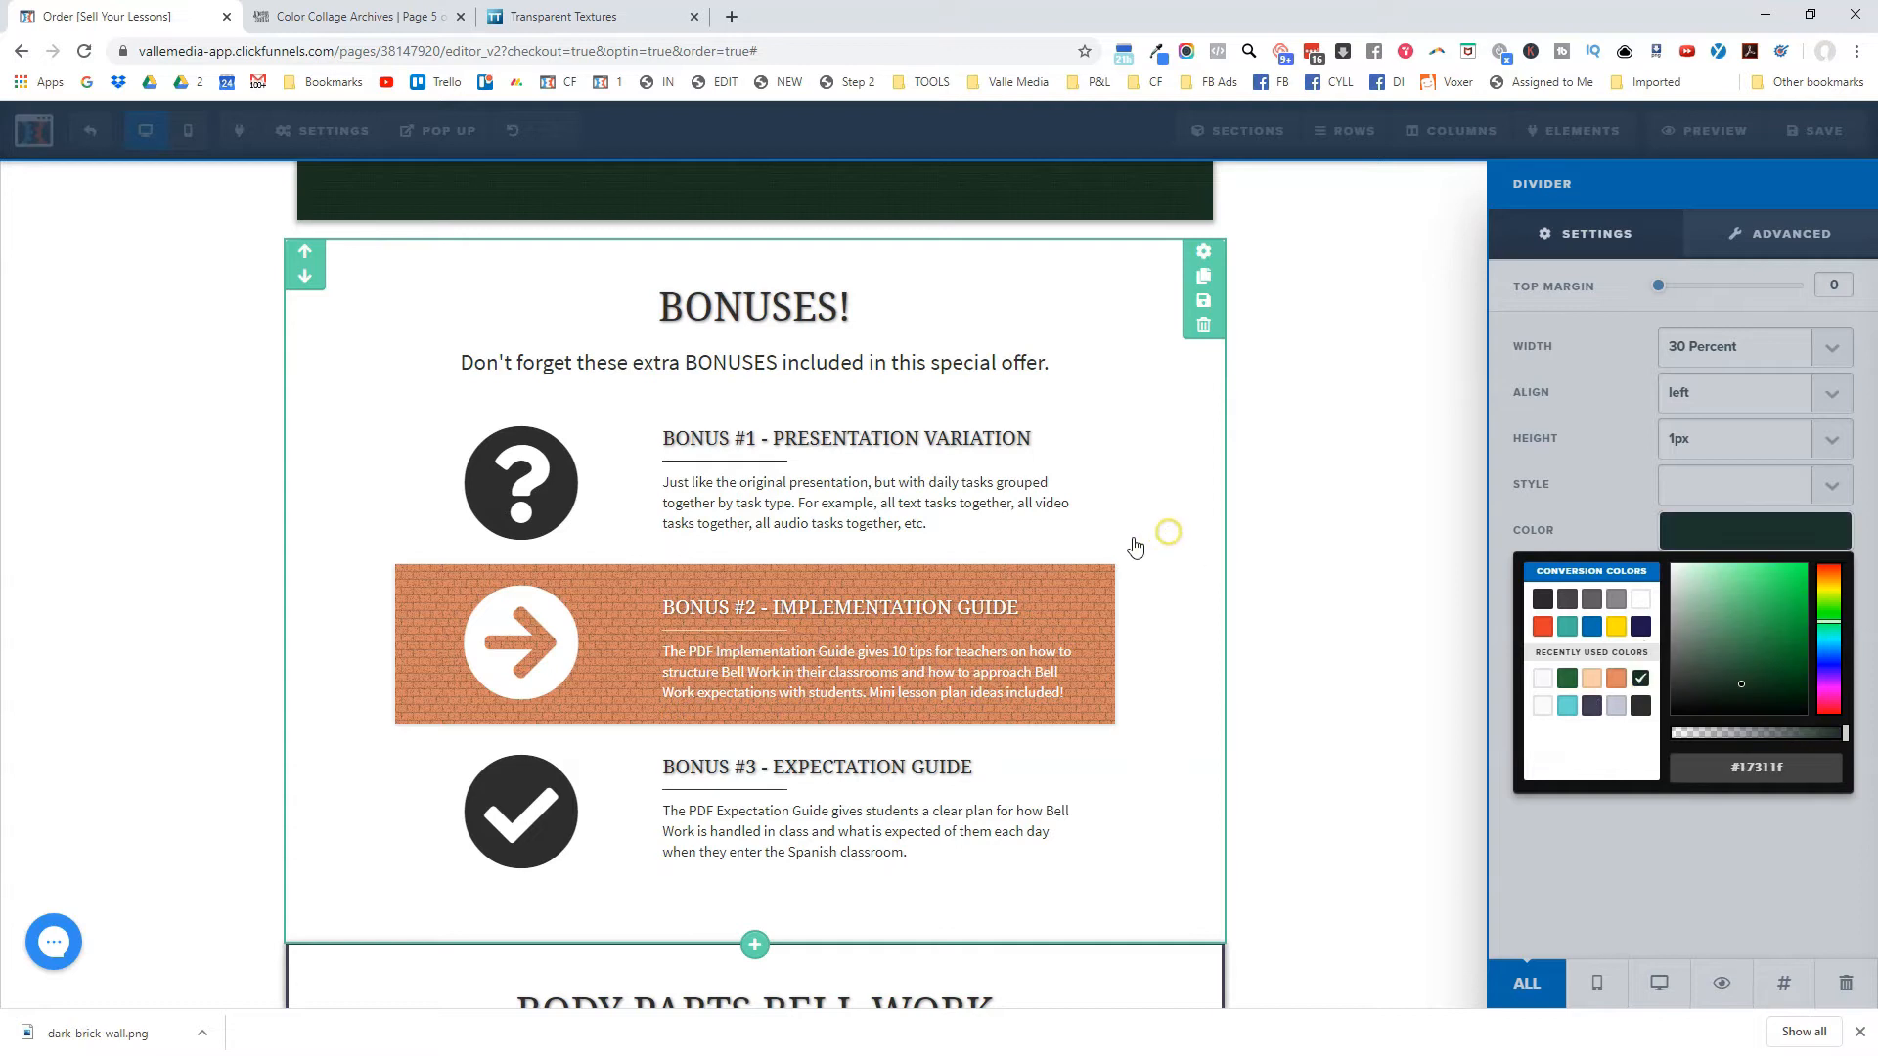
{"action": "left_click", "coordinate": [1165, 537]}
{"action": "left_click", "coordinate": [1826, 133]}
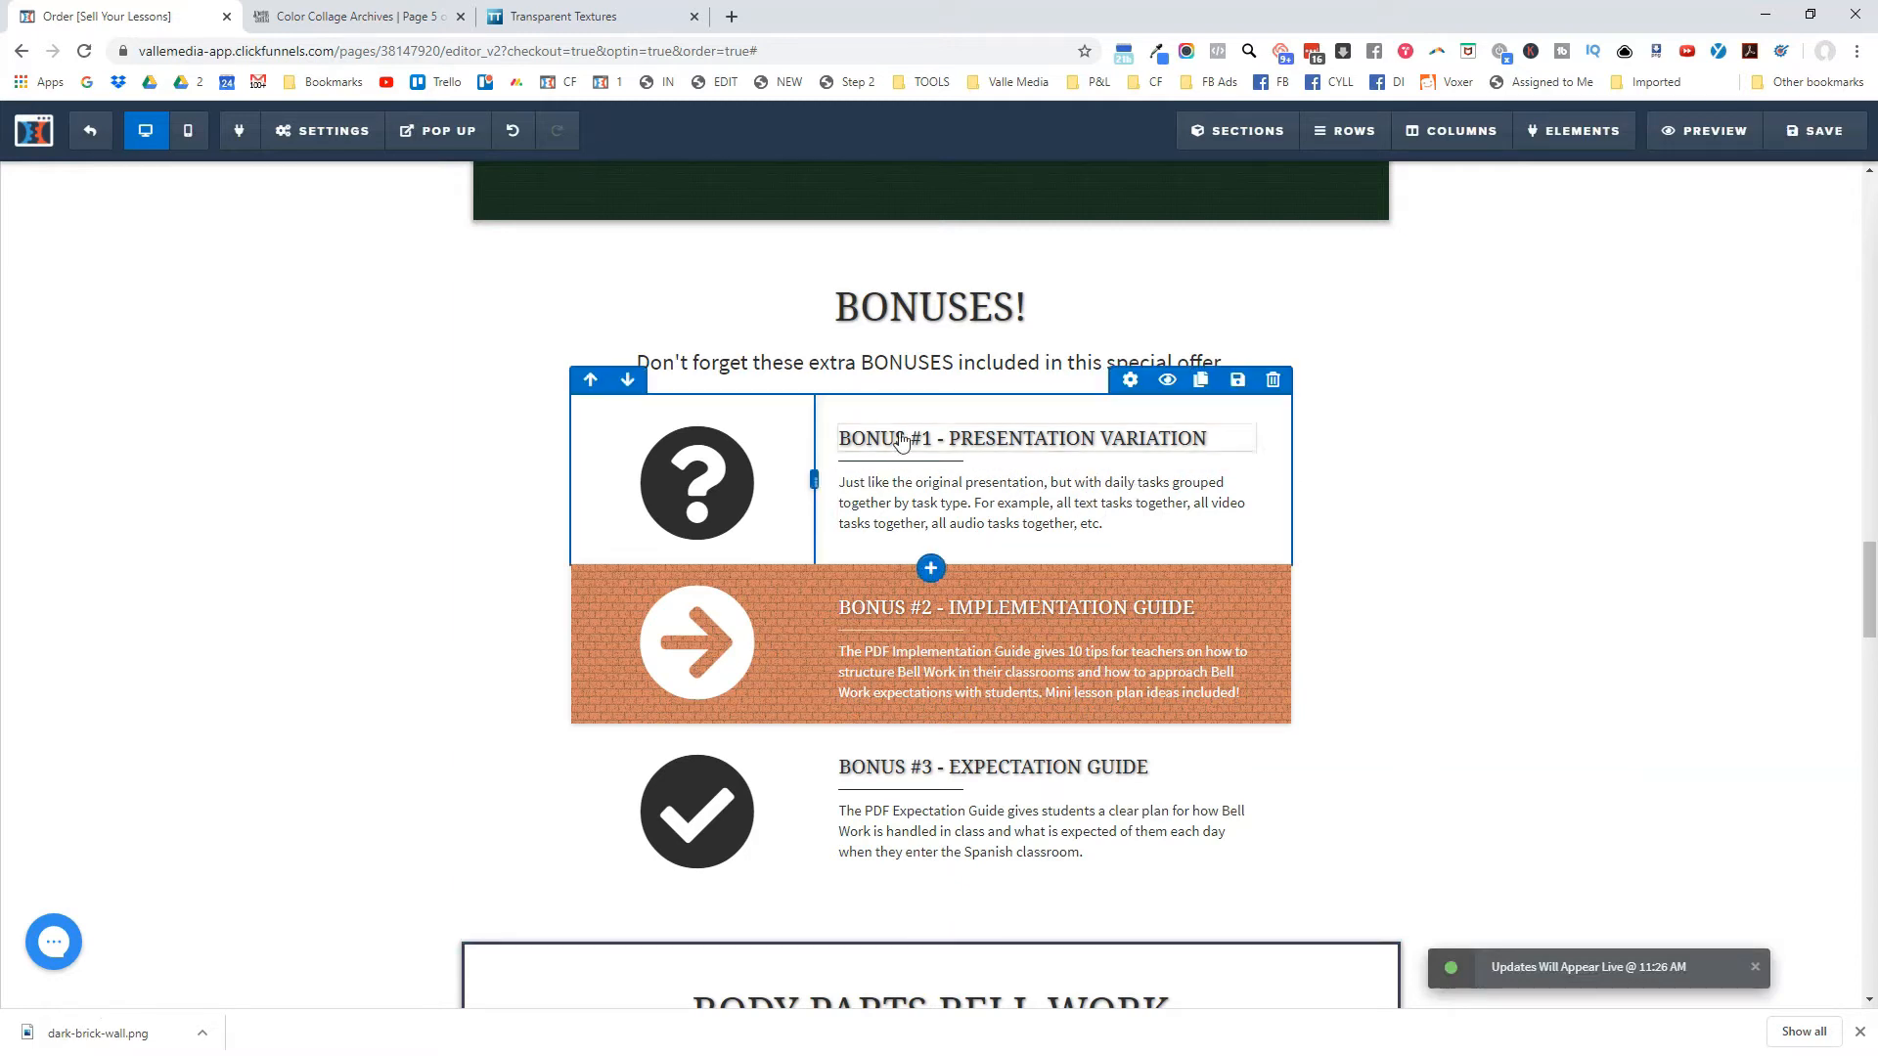
Add an icon element below the Bonus #1 question mark icon and set its font size to 120.
{"action": "mouse_move", "coordinate": [729, 485]}
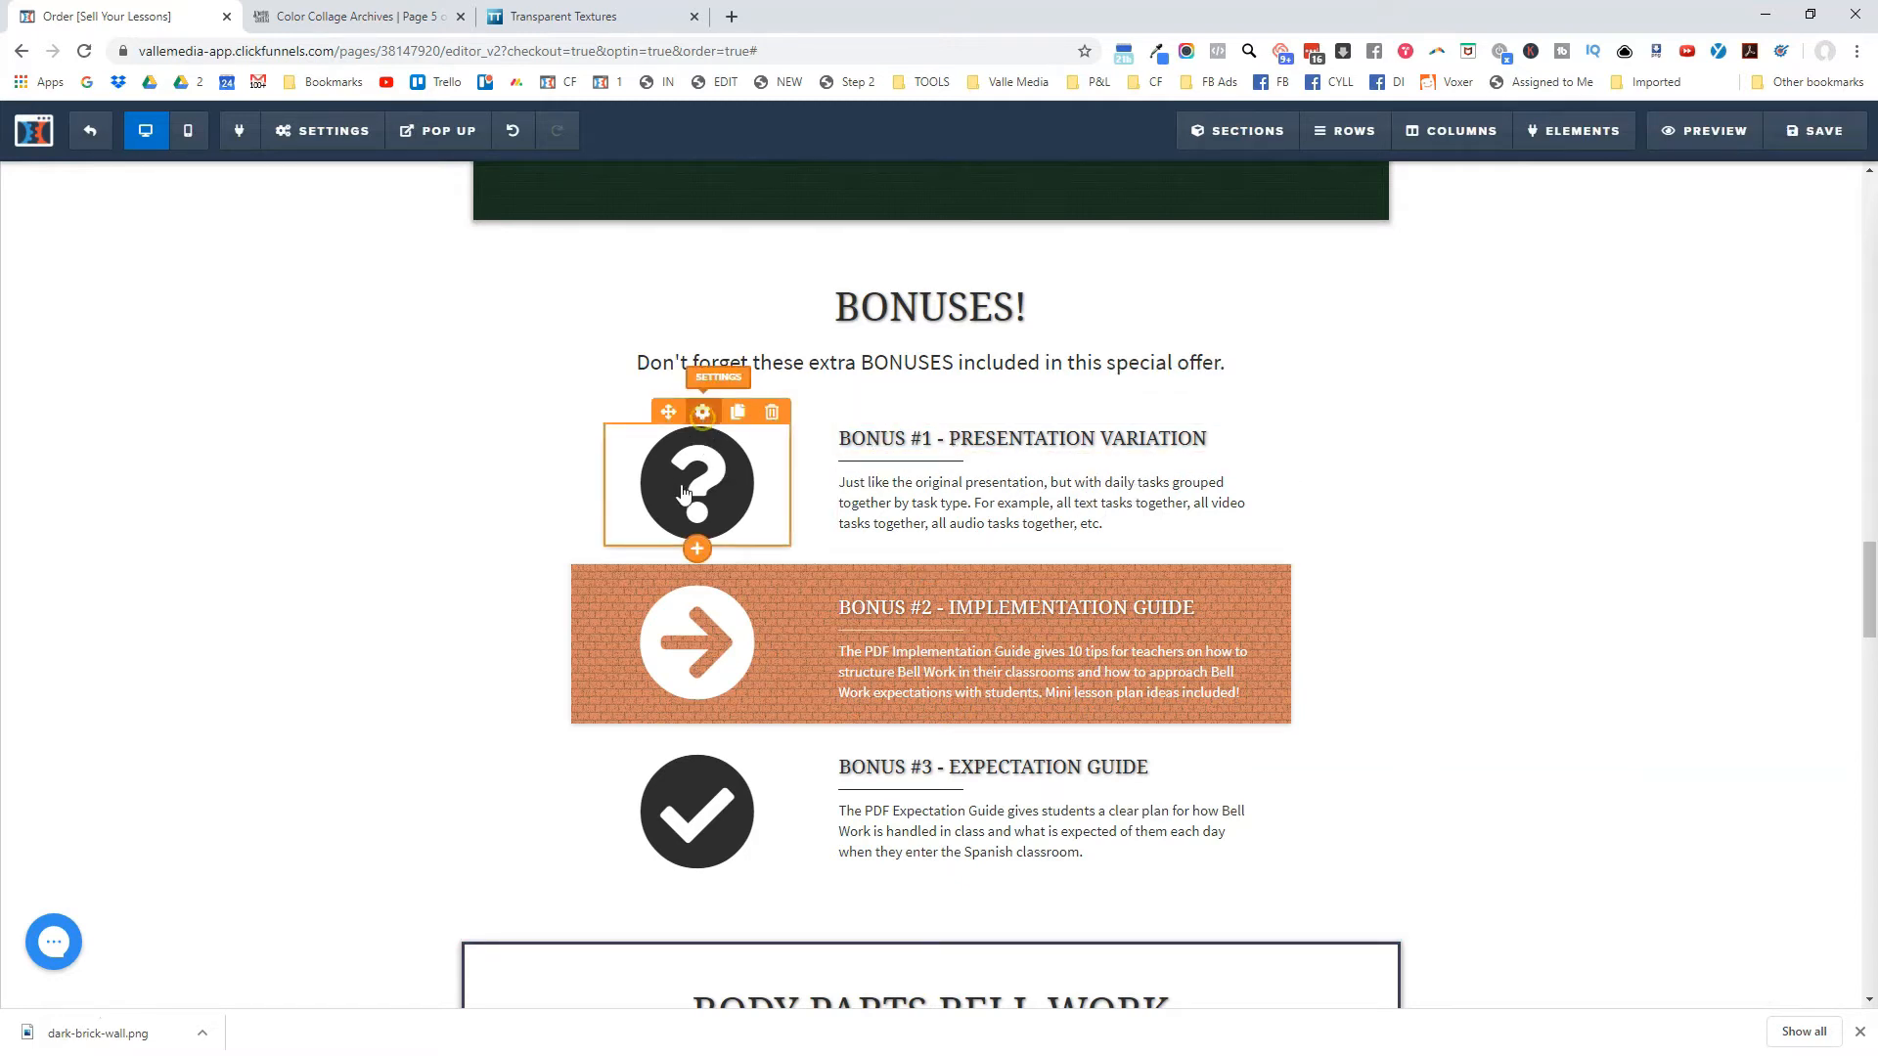
{"action": "left_click", "coordinate": [684, 492]}
{"action": "left_click", "coordinate": [685, 469]}
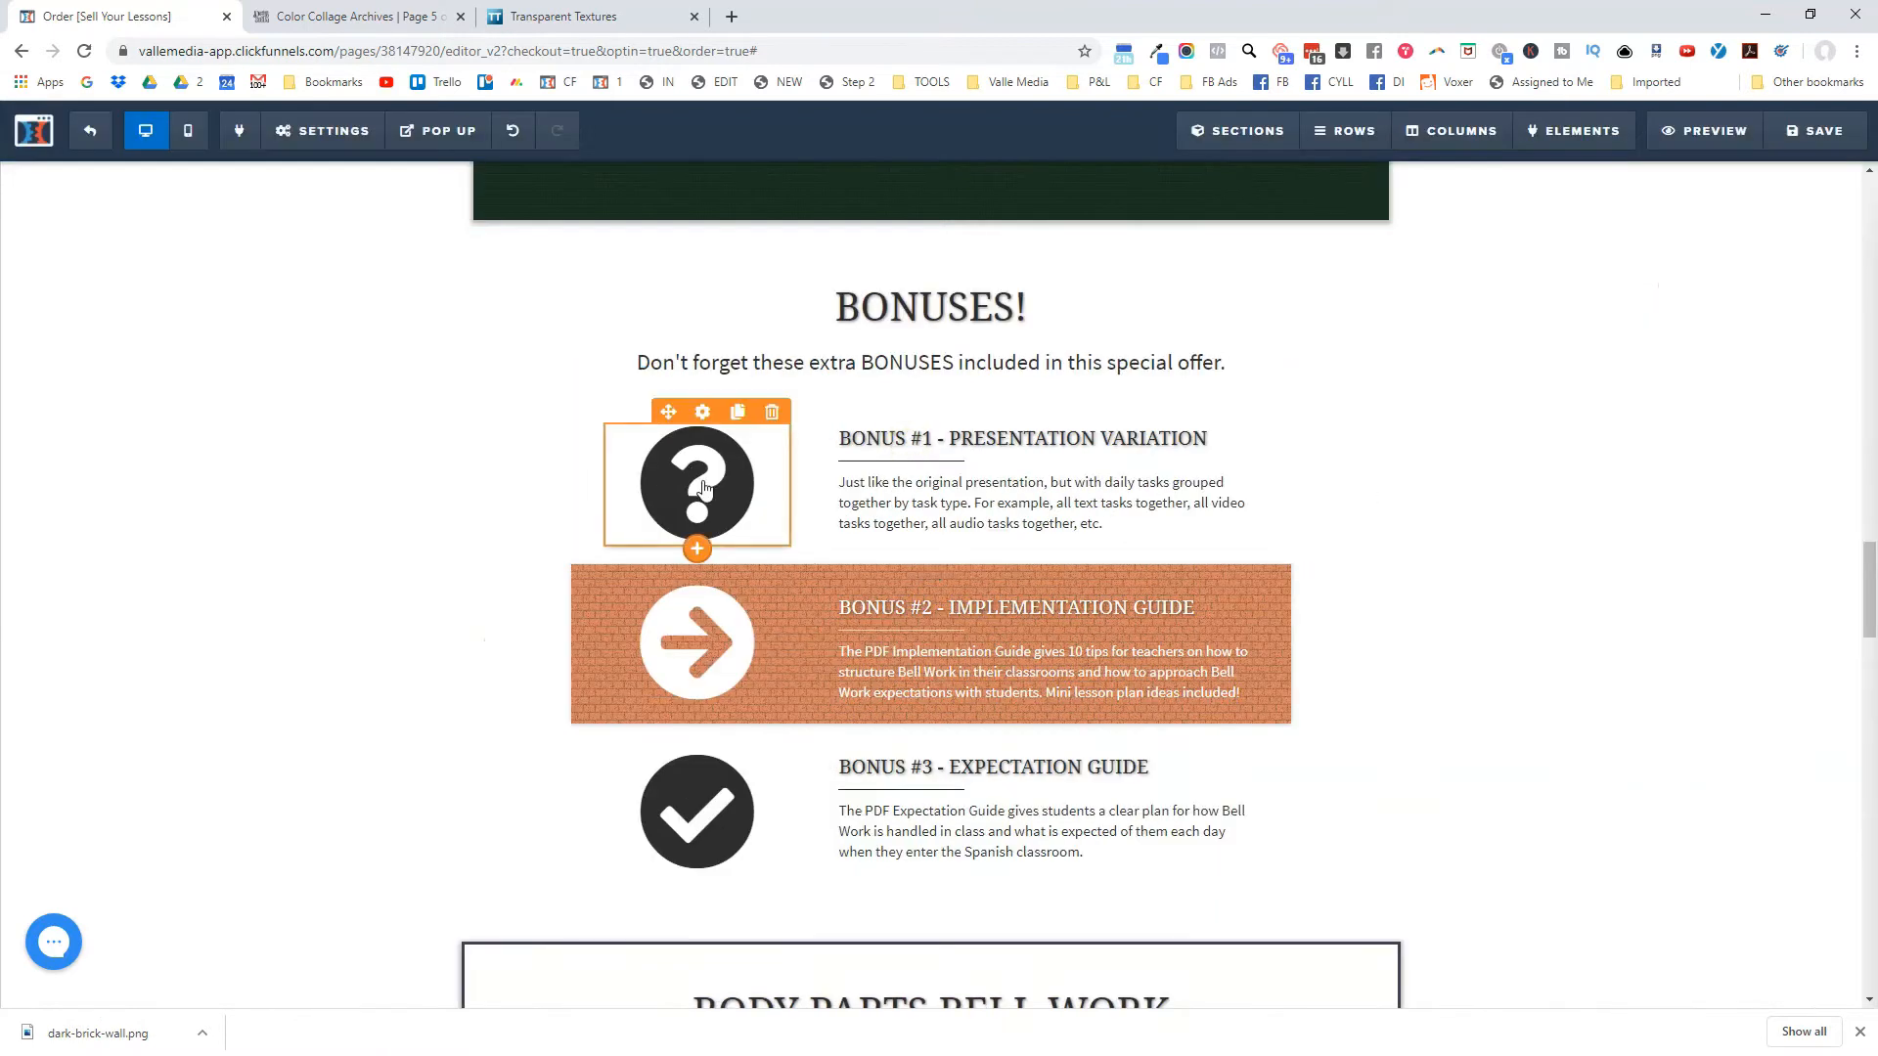
{"action": "left_click", "coordinate": [699, 552]}
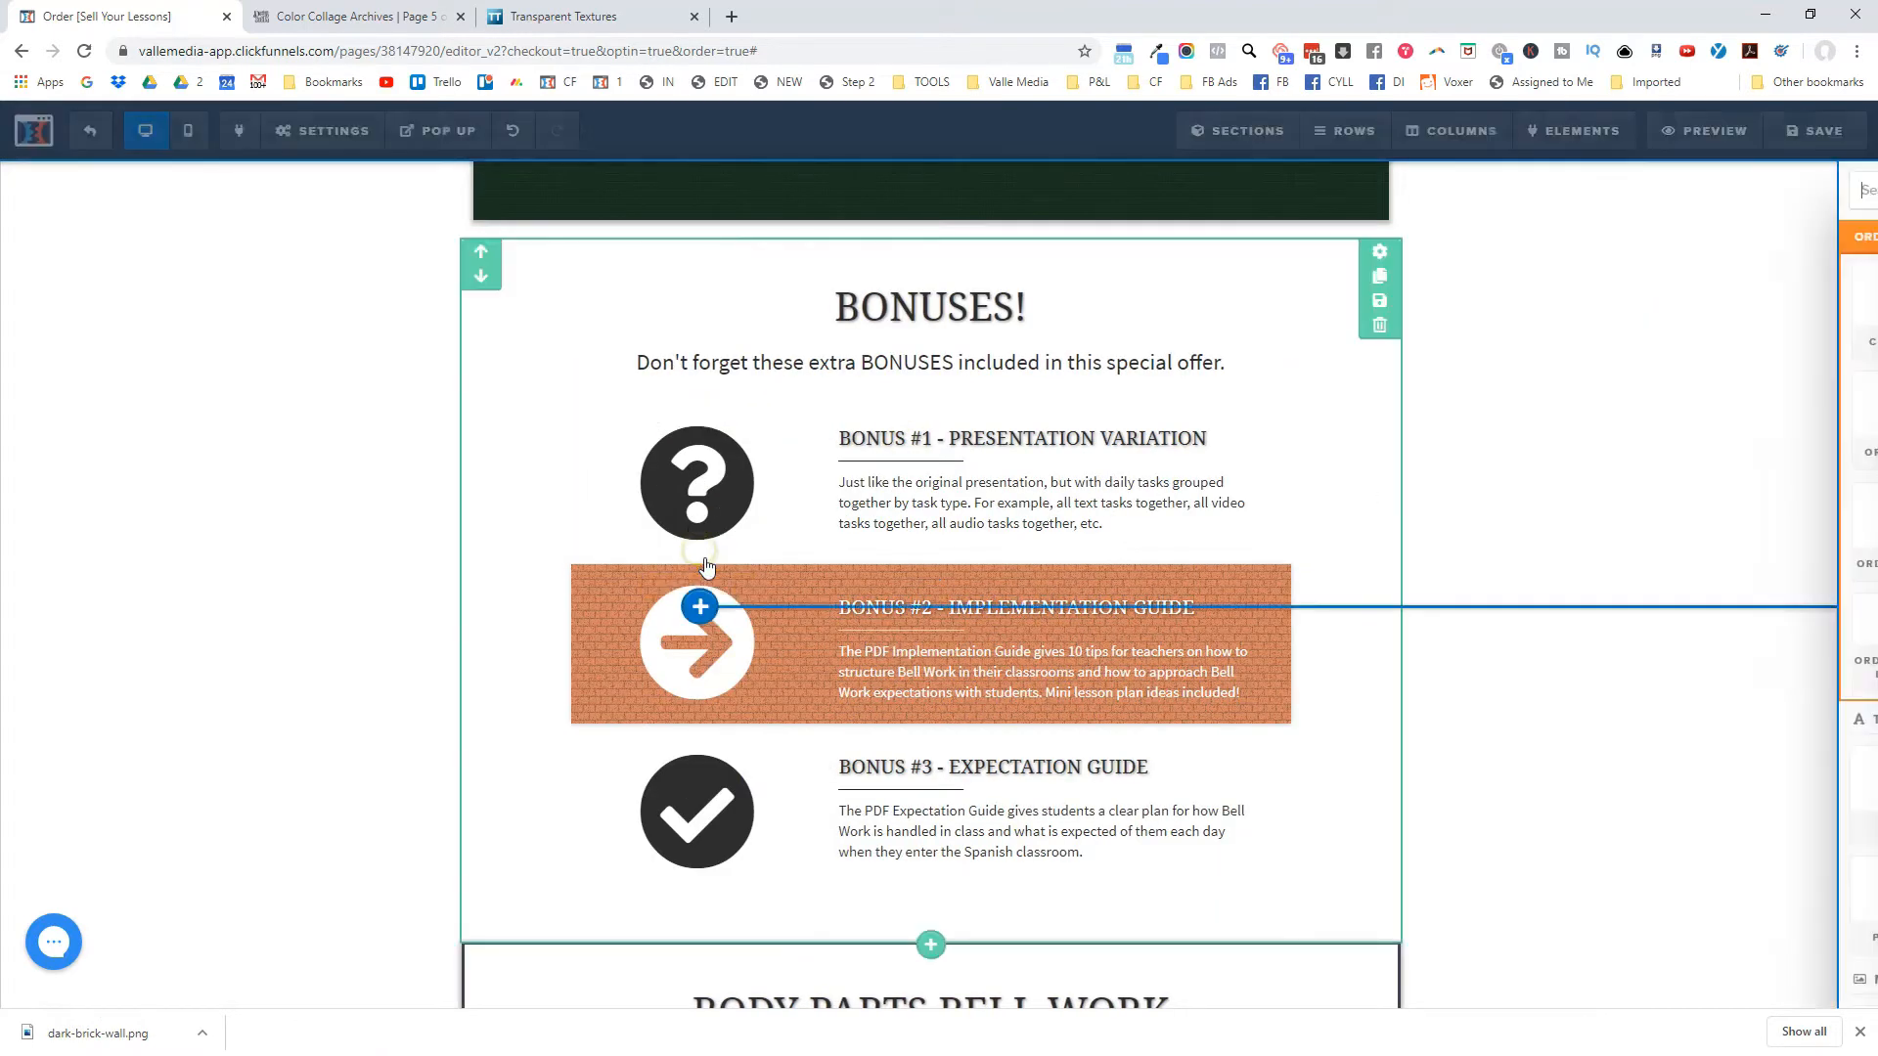
{"action": "scroll", "coordinate": [1537, 547], "scroll_direction": "down", "scroll_amount": 15}
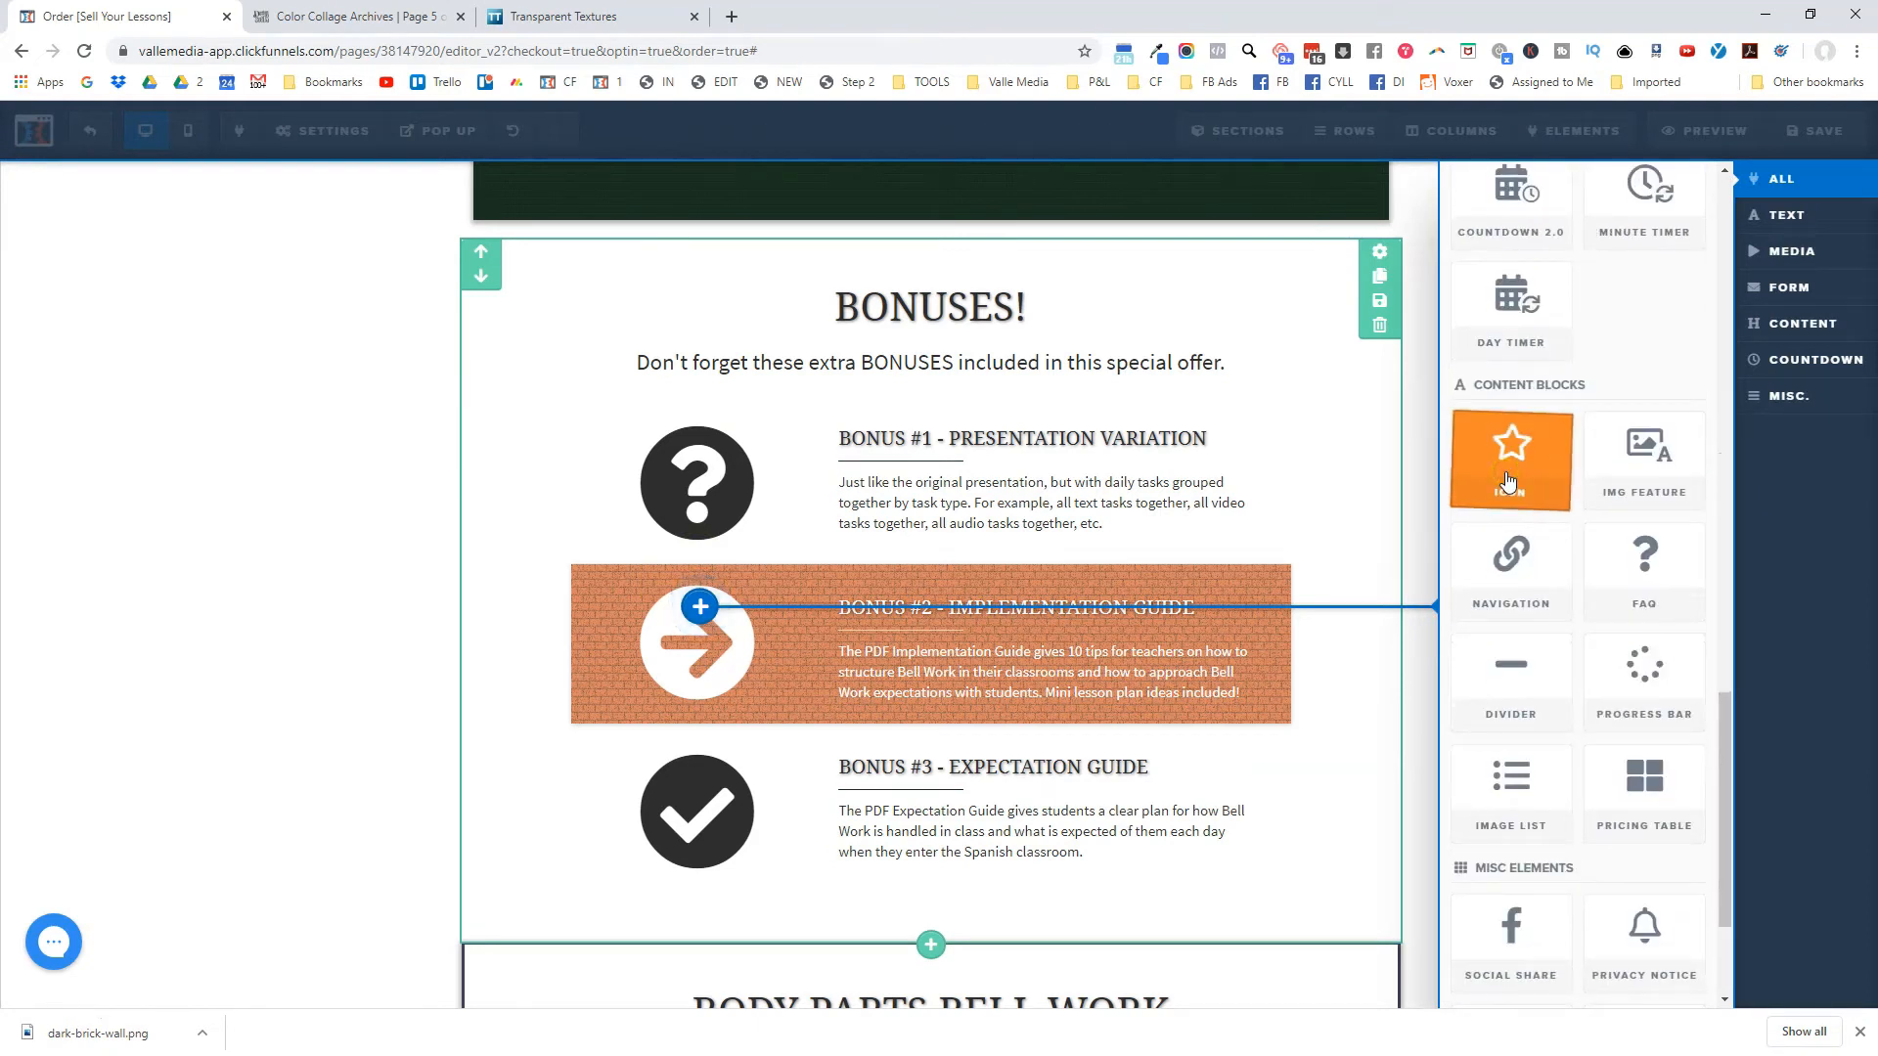
{"action": "left_click", "coordinate": [1507, 482]}
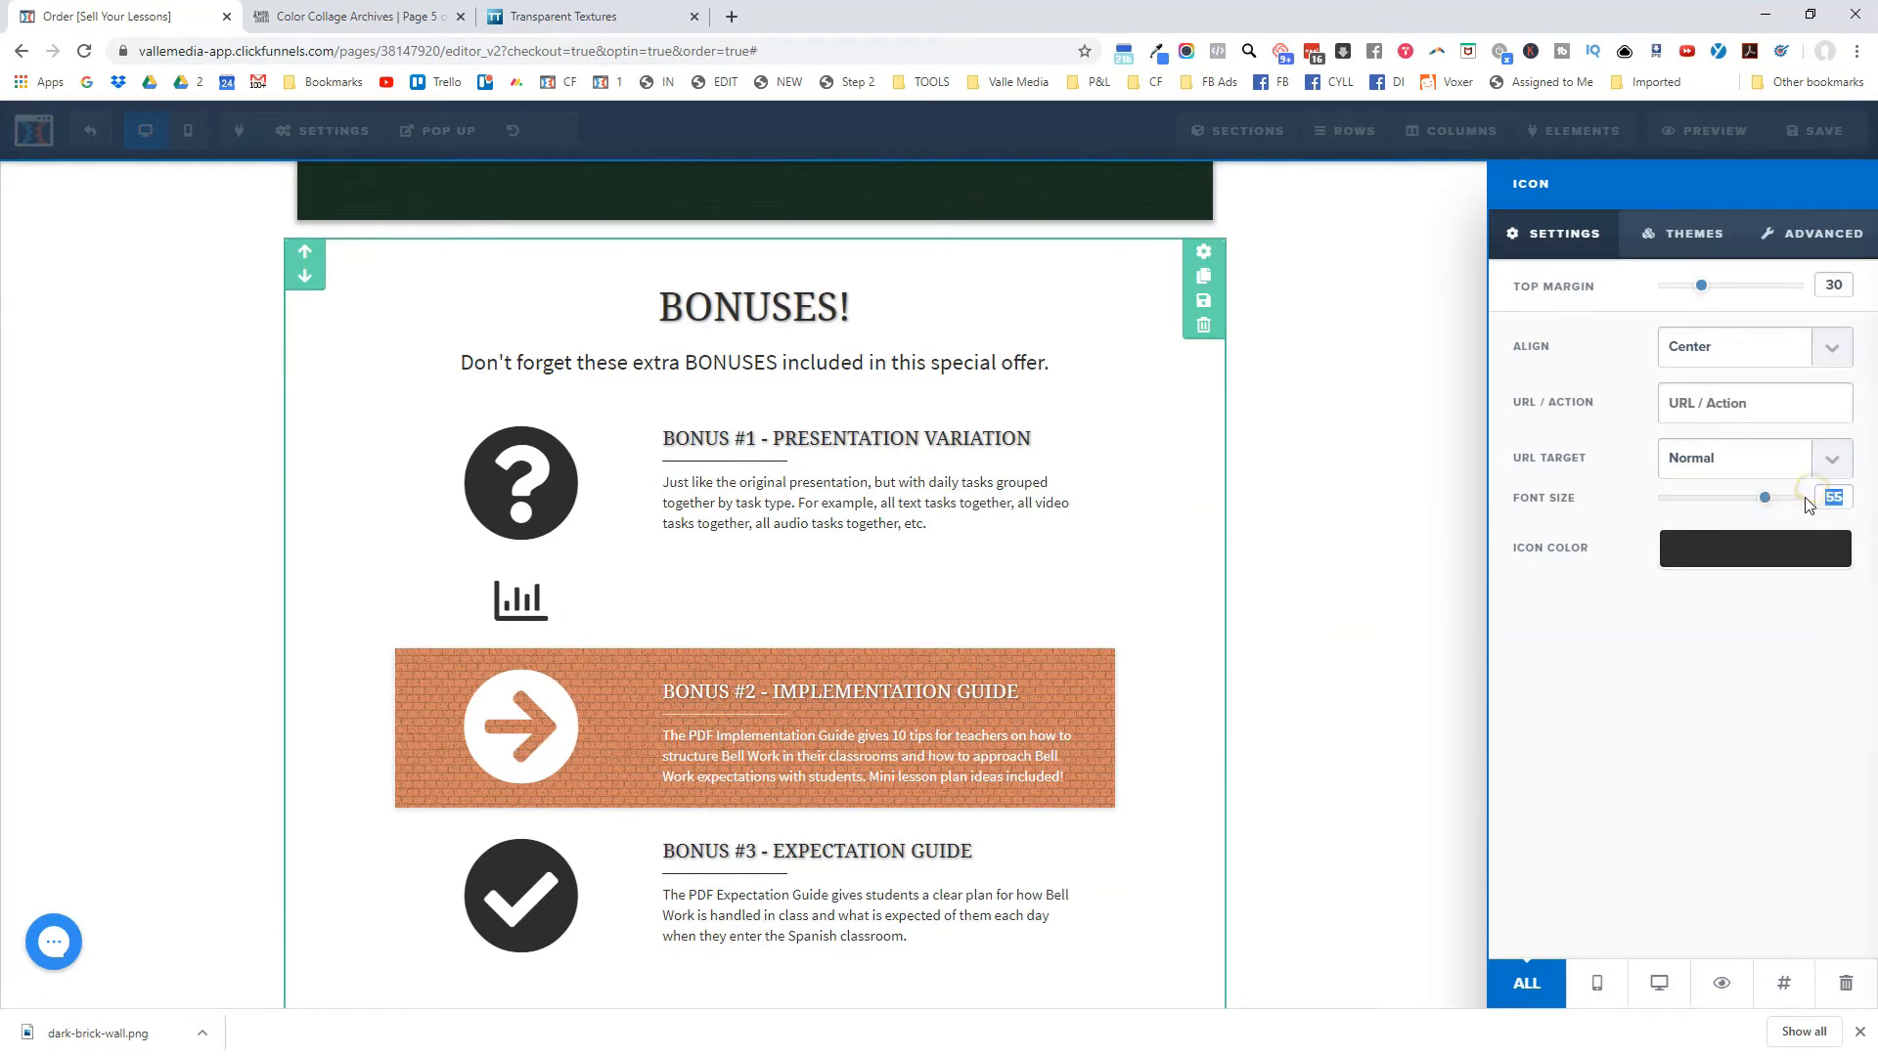
{"action": "type", "text": "120"}
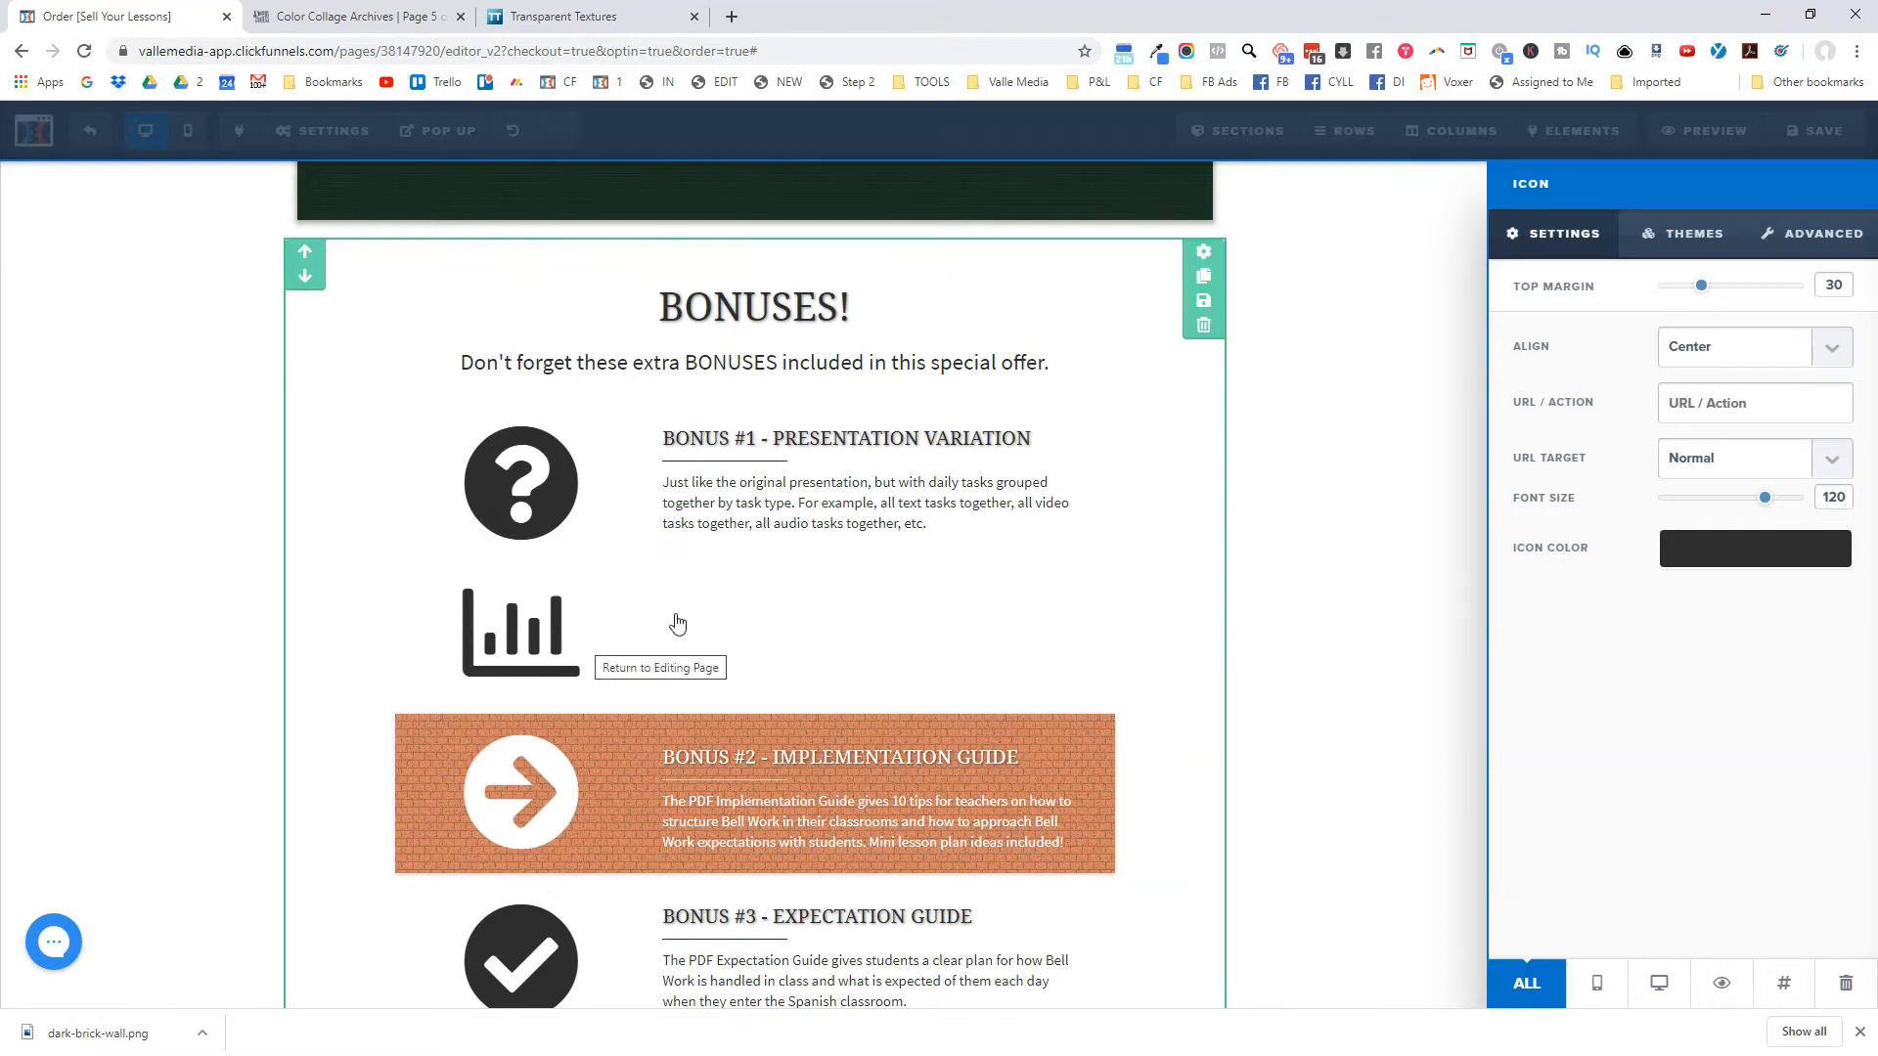
Change the new icon's symbol from the bar chart to the solid question circle.
{"action": "left_click", "coordinate": [1801, 233]}
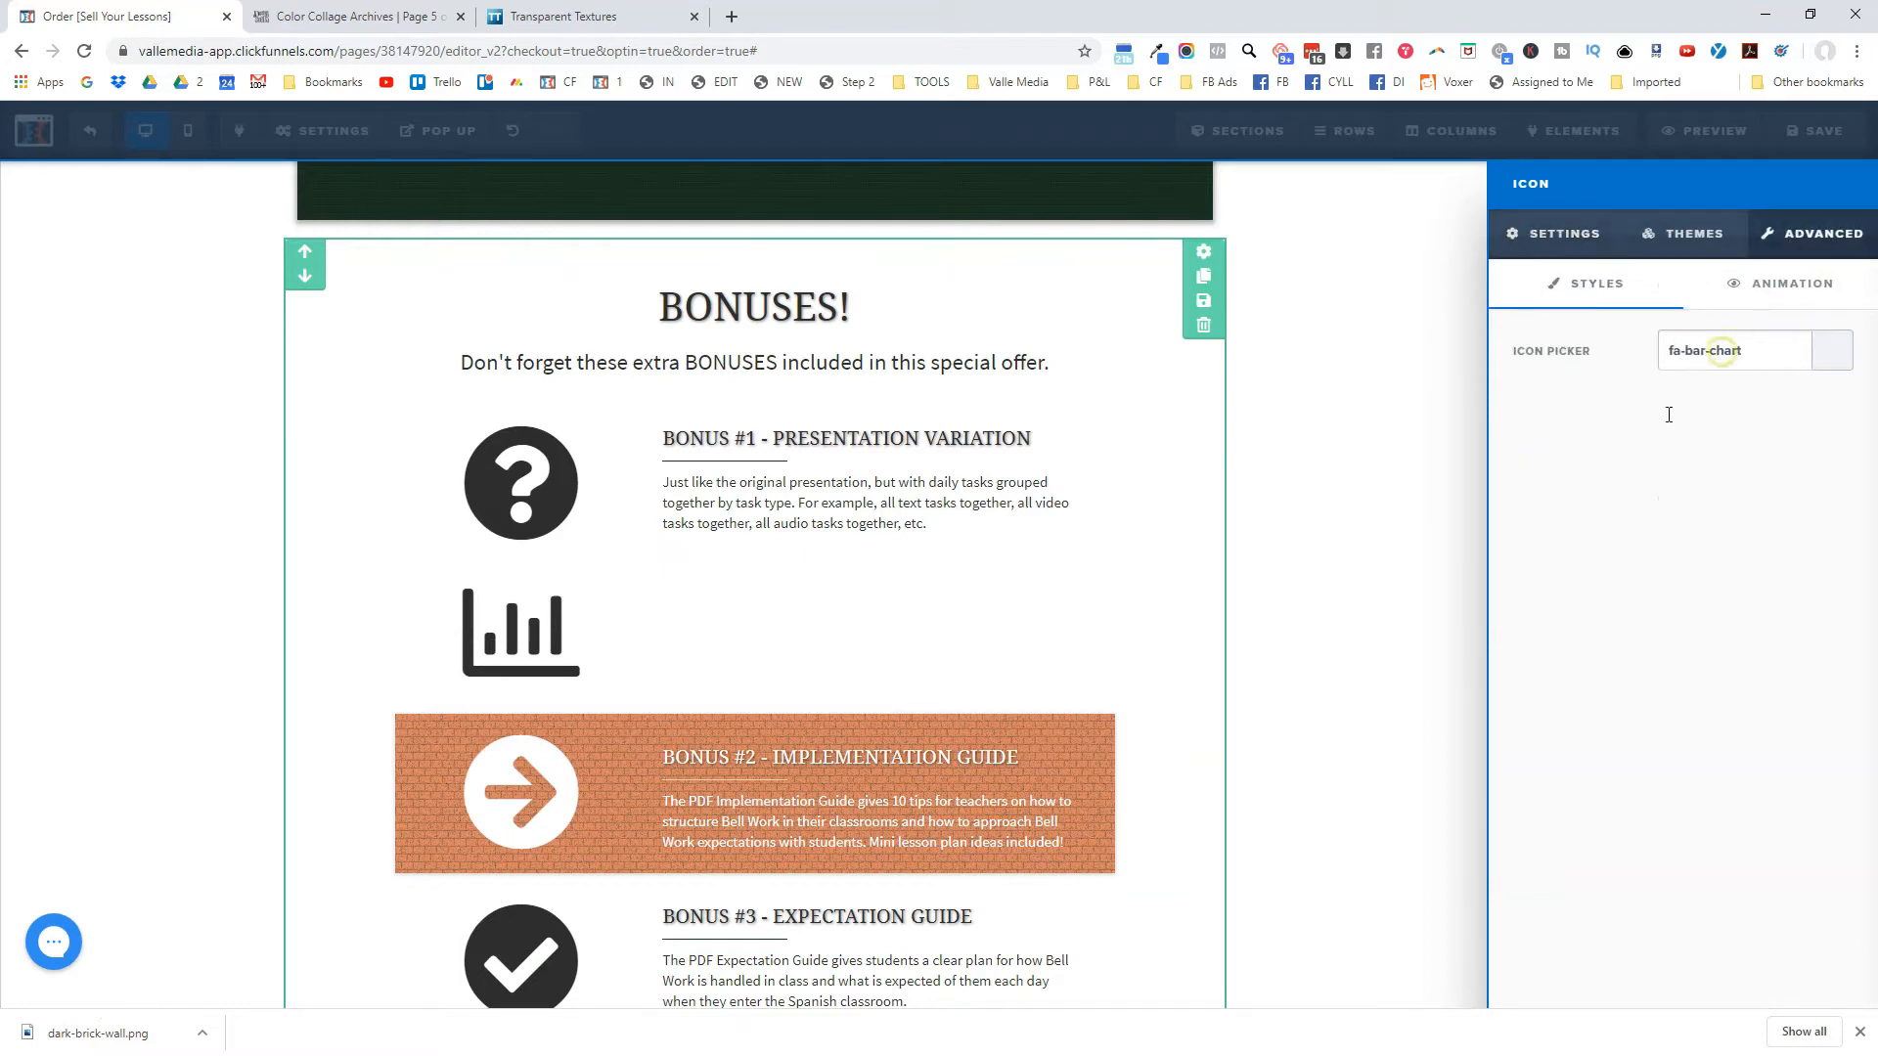
{"action": "type", "text": "ques"}
{"action": "left_click", "coordinate": [1592, 467]}
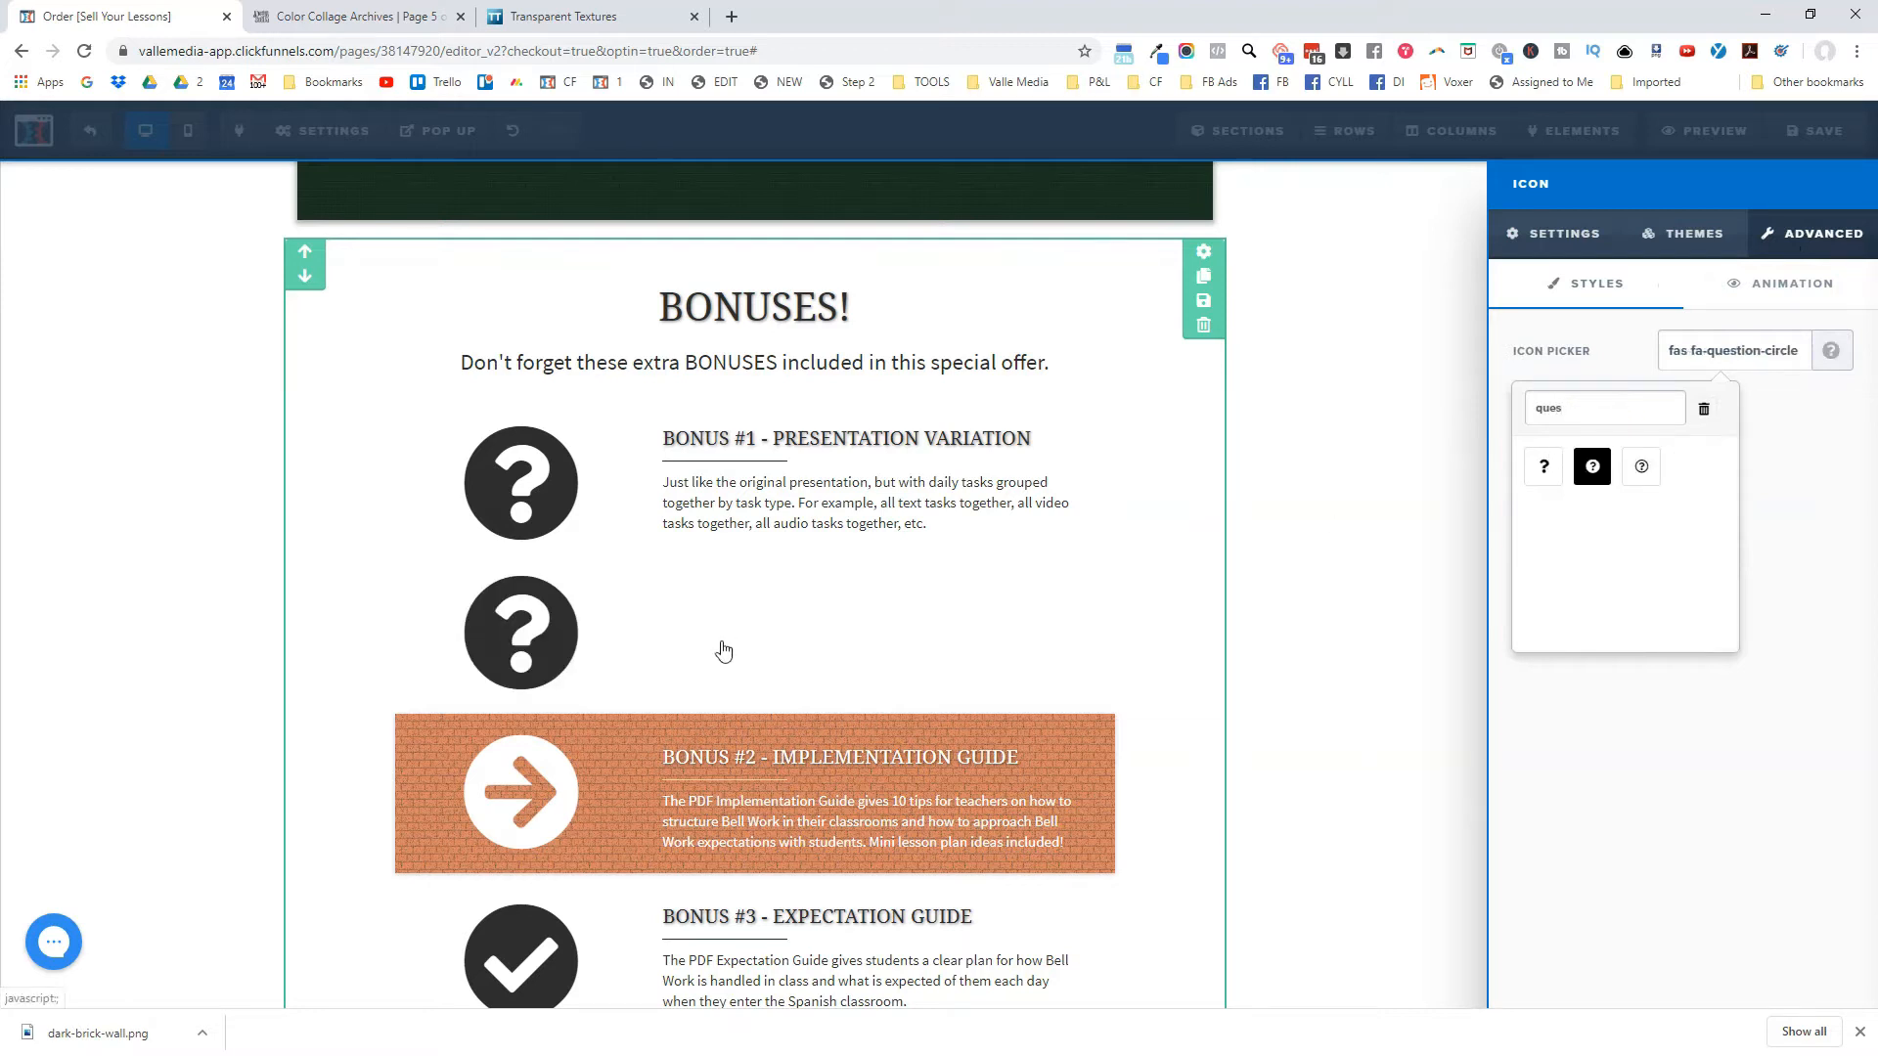
Color the new question circle icon dark green #17311f and delete the original Bonus #1 icon above it.
{"action": "left_click", "coordinate": [1557, 240]}
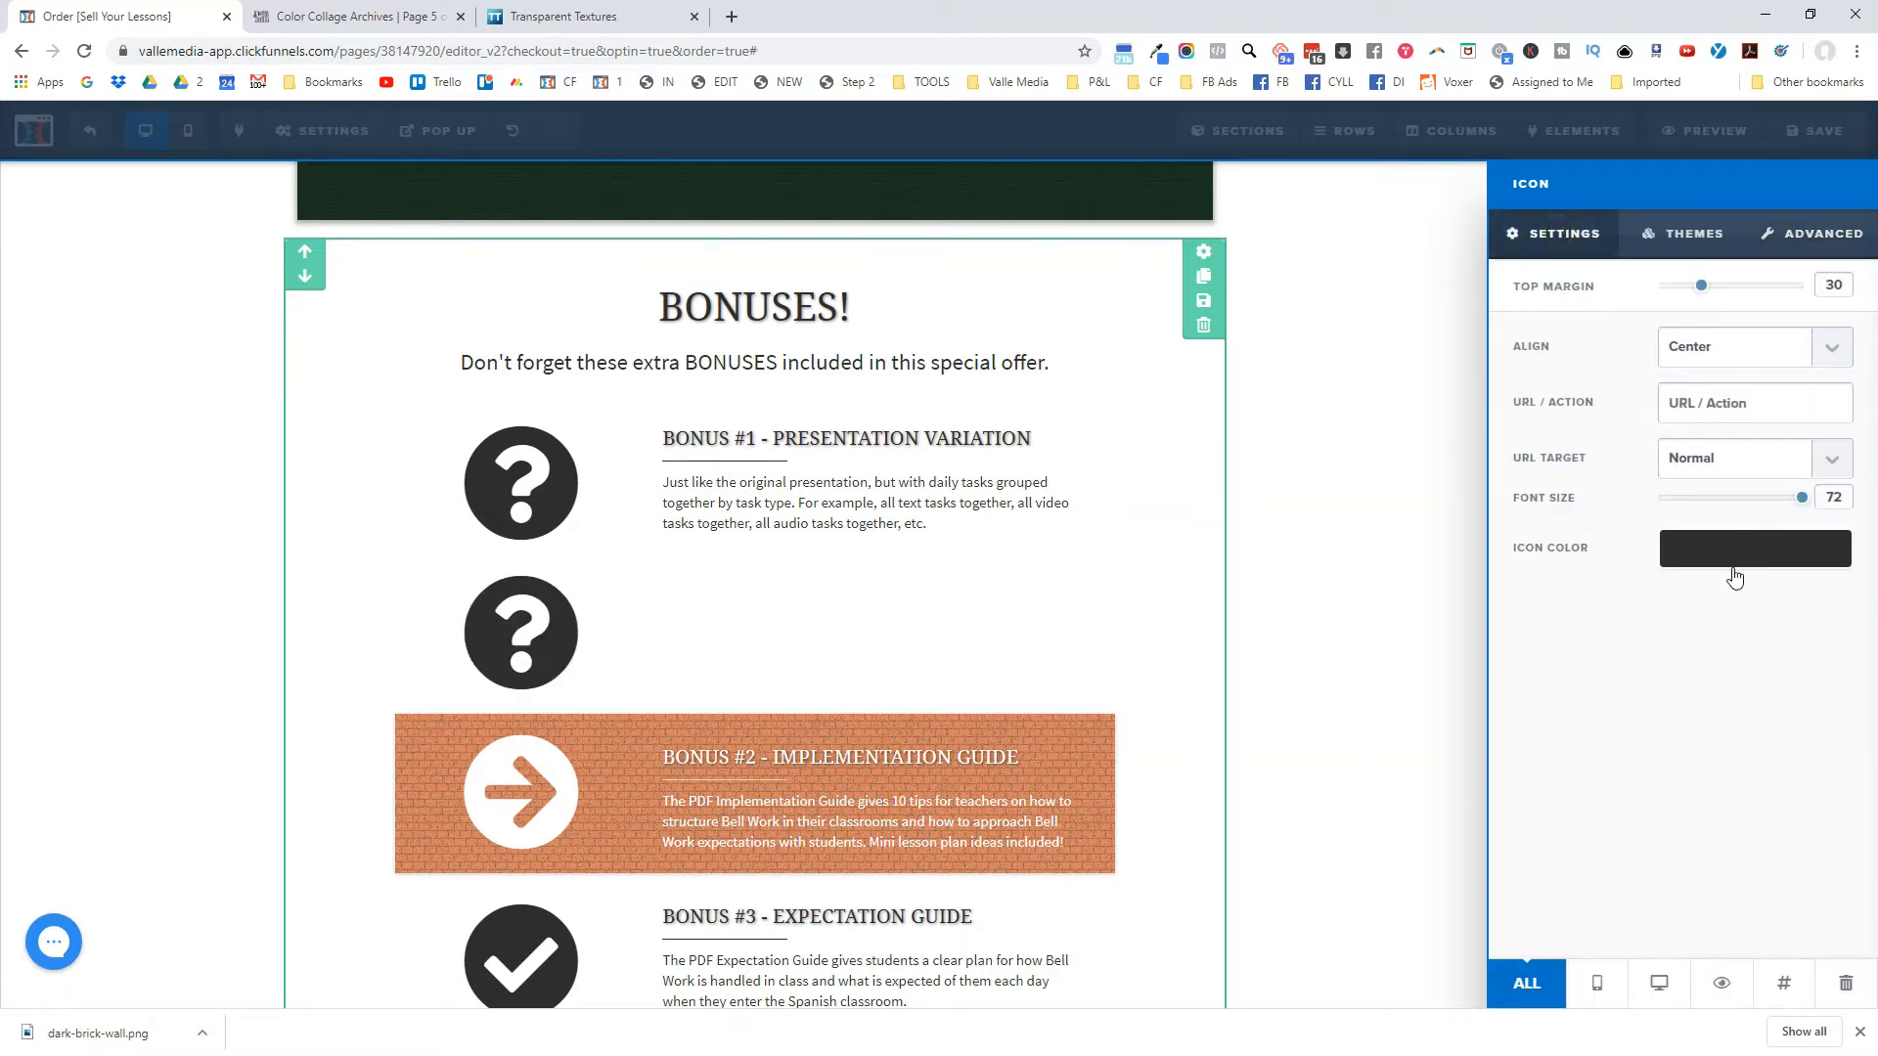
{"action": "left_click", "coordinate": [1736, 577]}
{"action": "left_click", "coordinate": [1635, 695]}
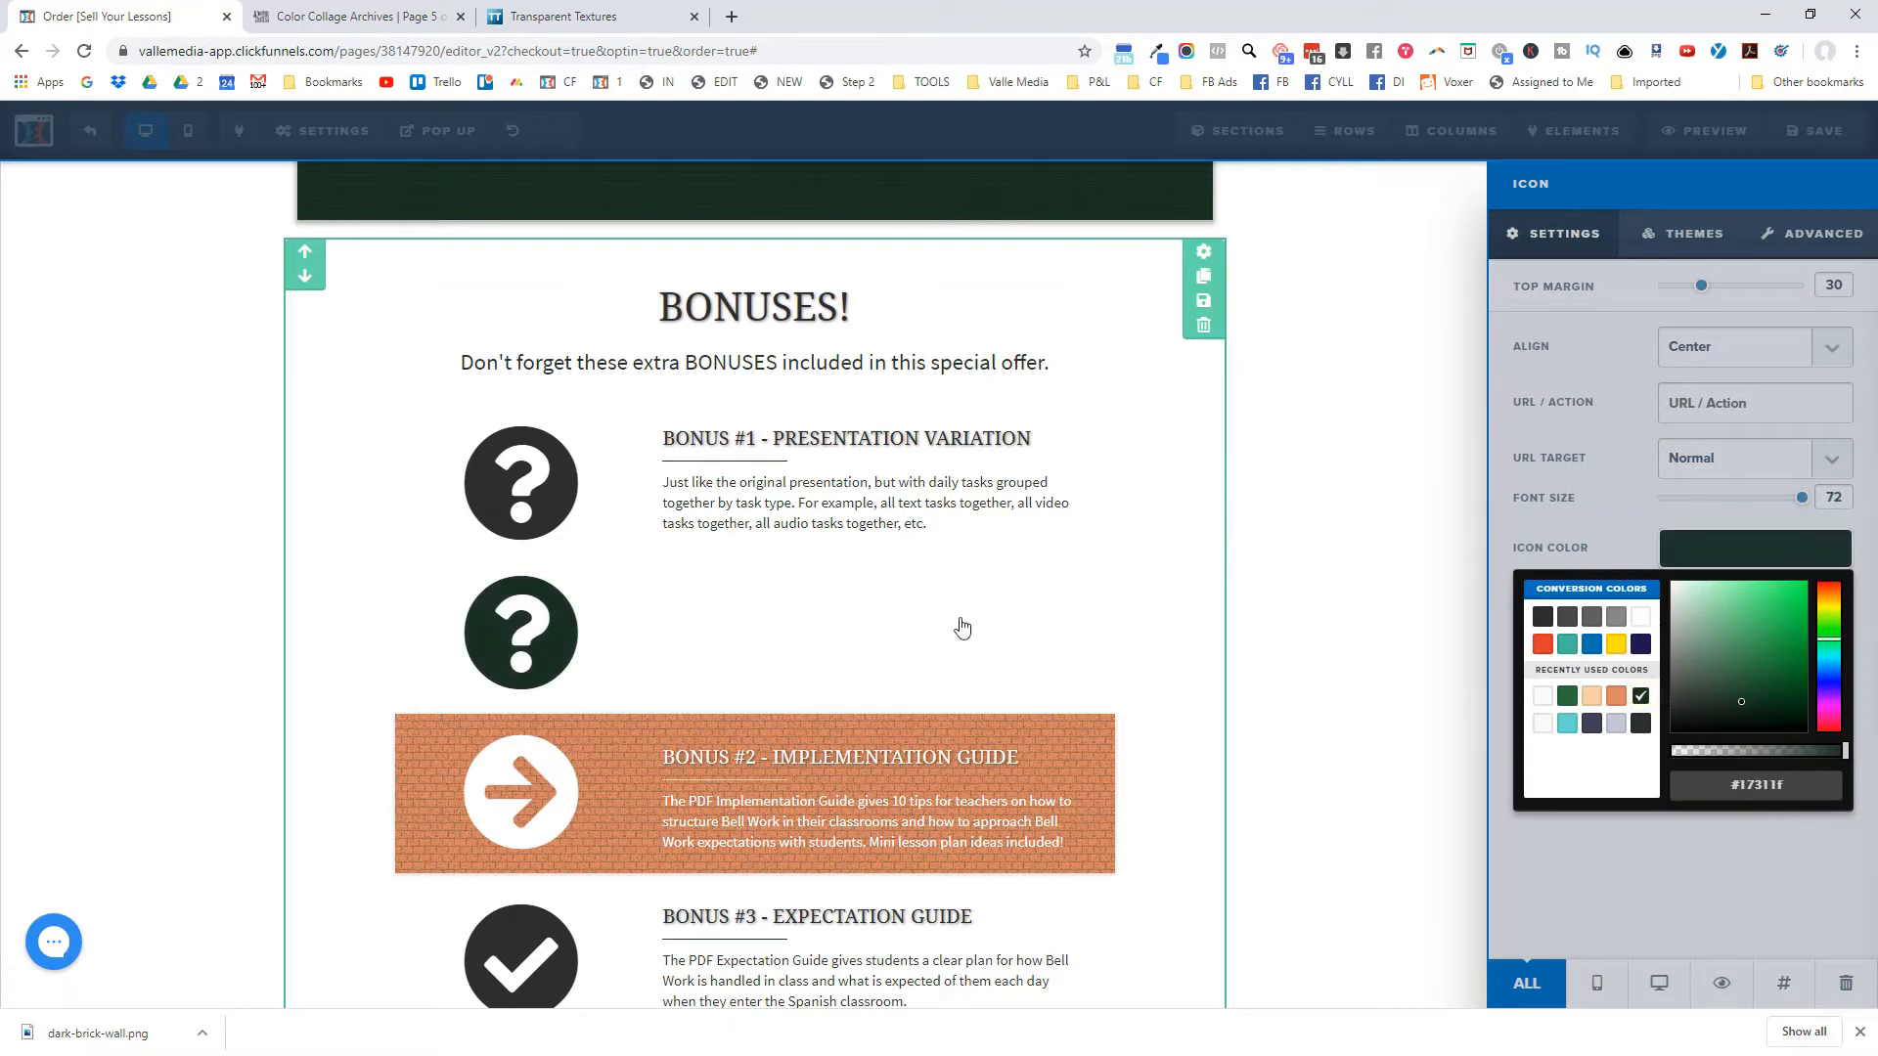
{"action": "left_click", "coordinate": [883, 636]}
{"action": "left_click", "coordinate": [776, 412]}
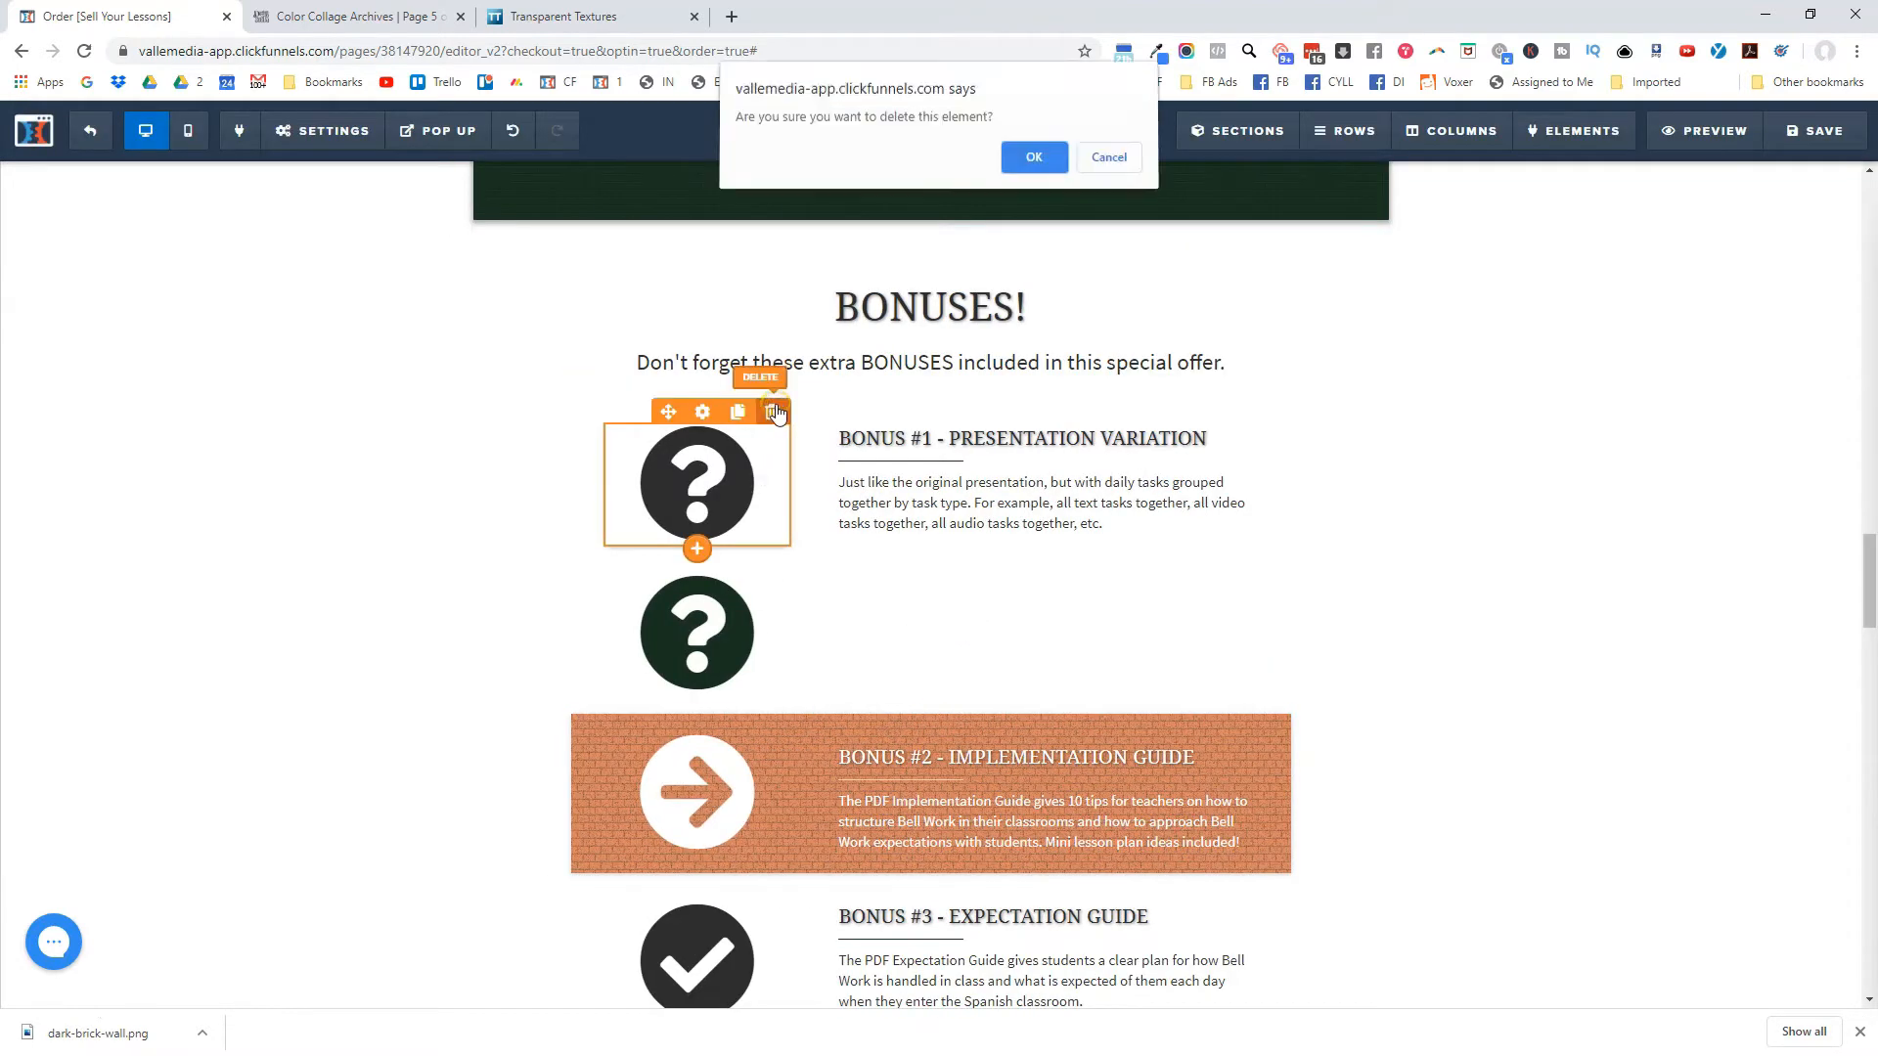
{"action": "key", "text": "Return"}
Try orange #de8864 as the color of the Bonus #1 question mark and Bonus #3 checkmark icons.
{"action": "left_click", "coordinate": [719, 500]}
{"action": "left_click", "coordinate": [1668, 561]}
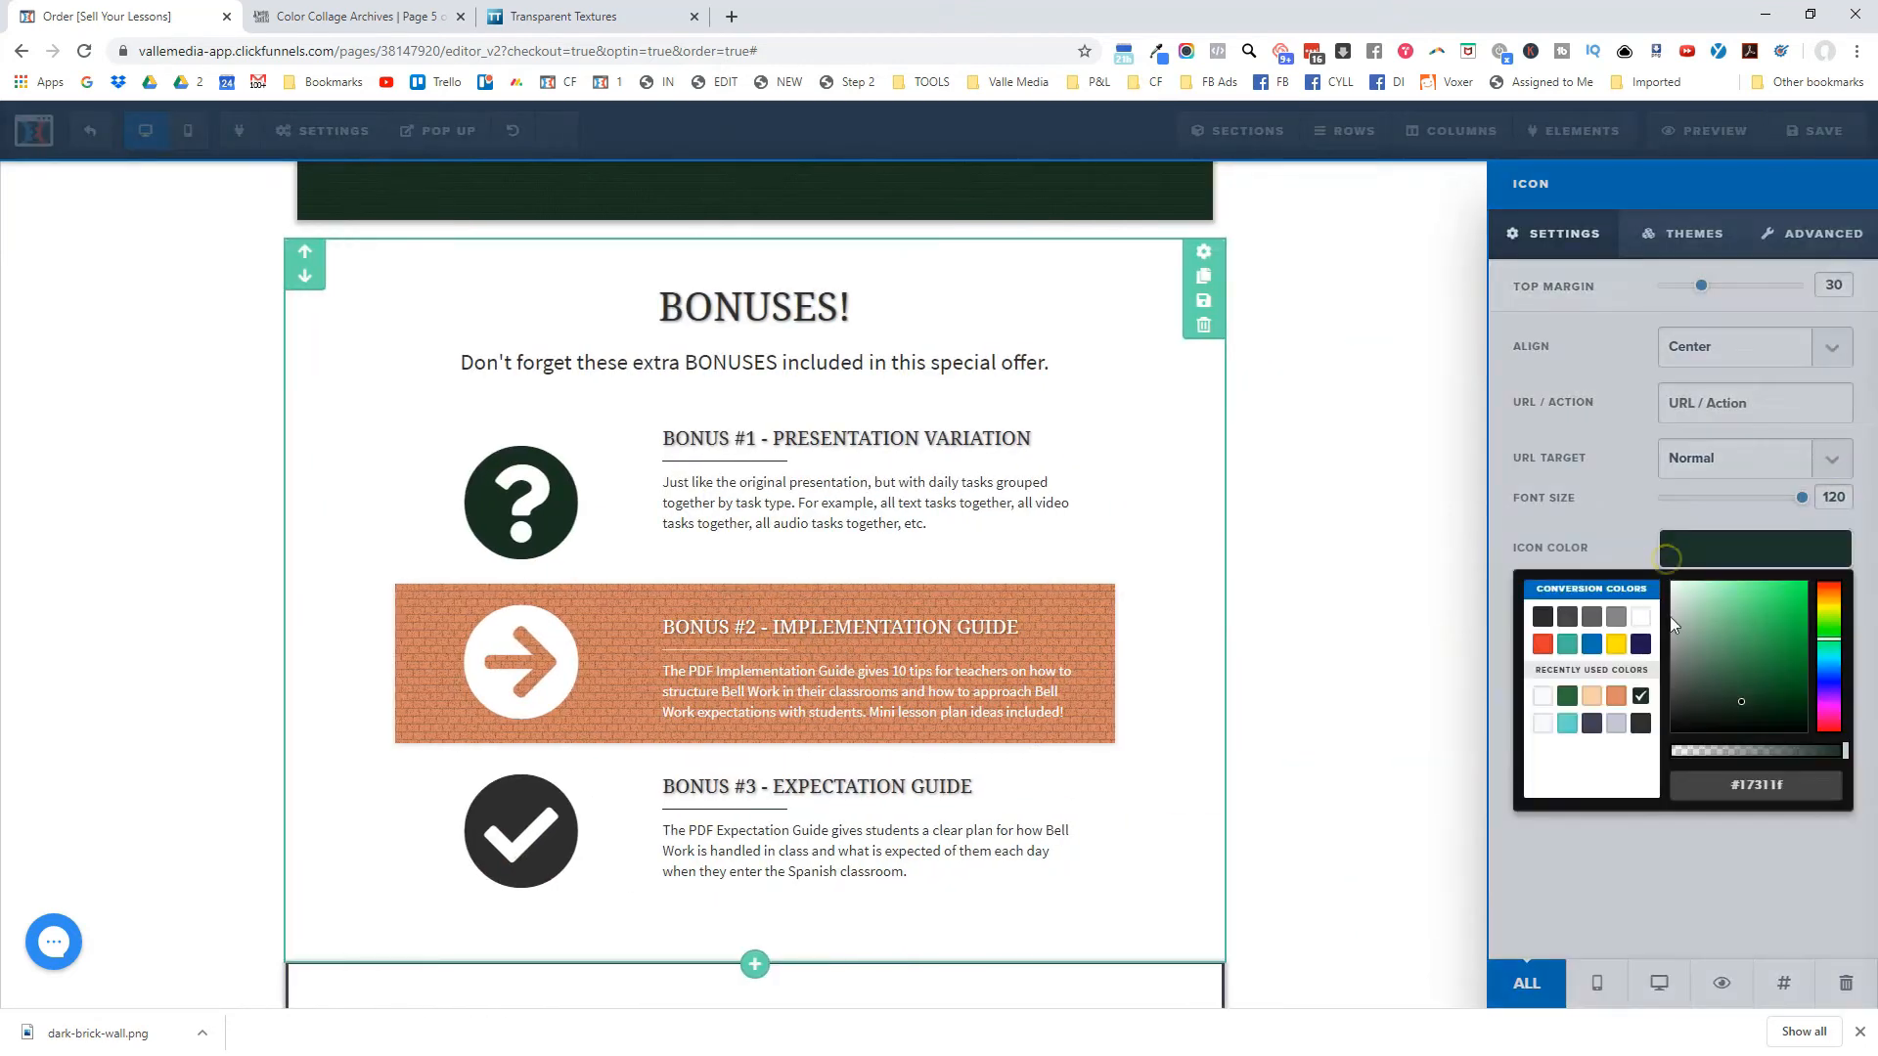
{"action": "left_click", "coordinate": [1615, 695]}
{"action": "left_click", "coordinate": [1350, 724]}
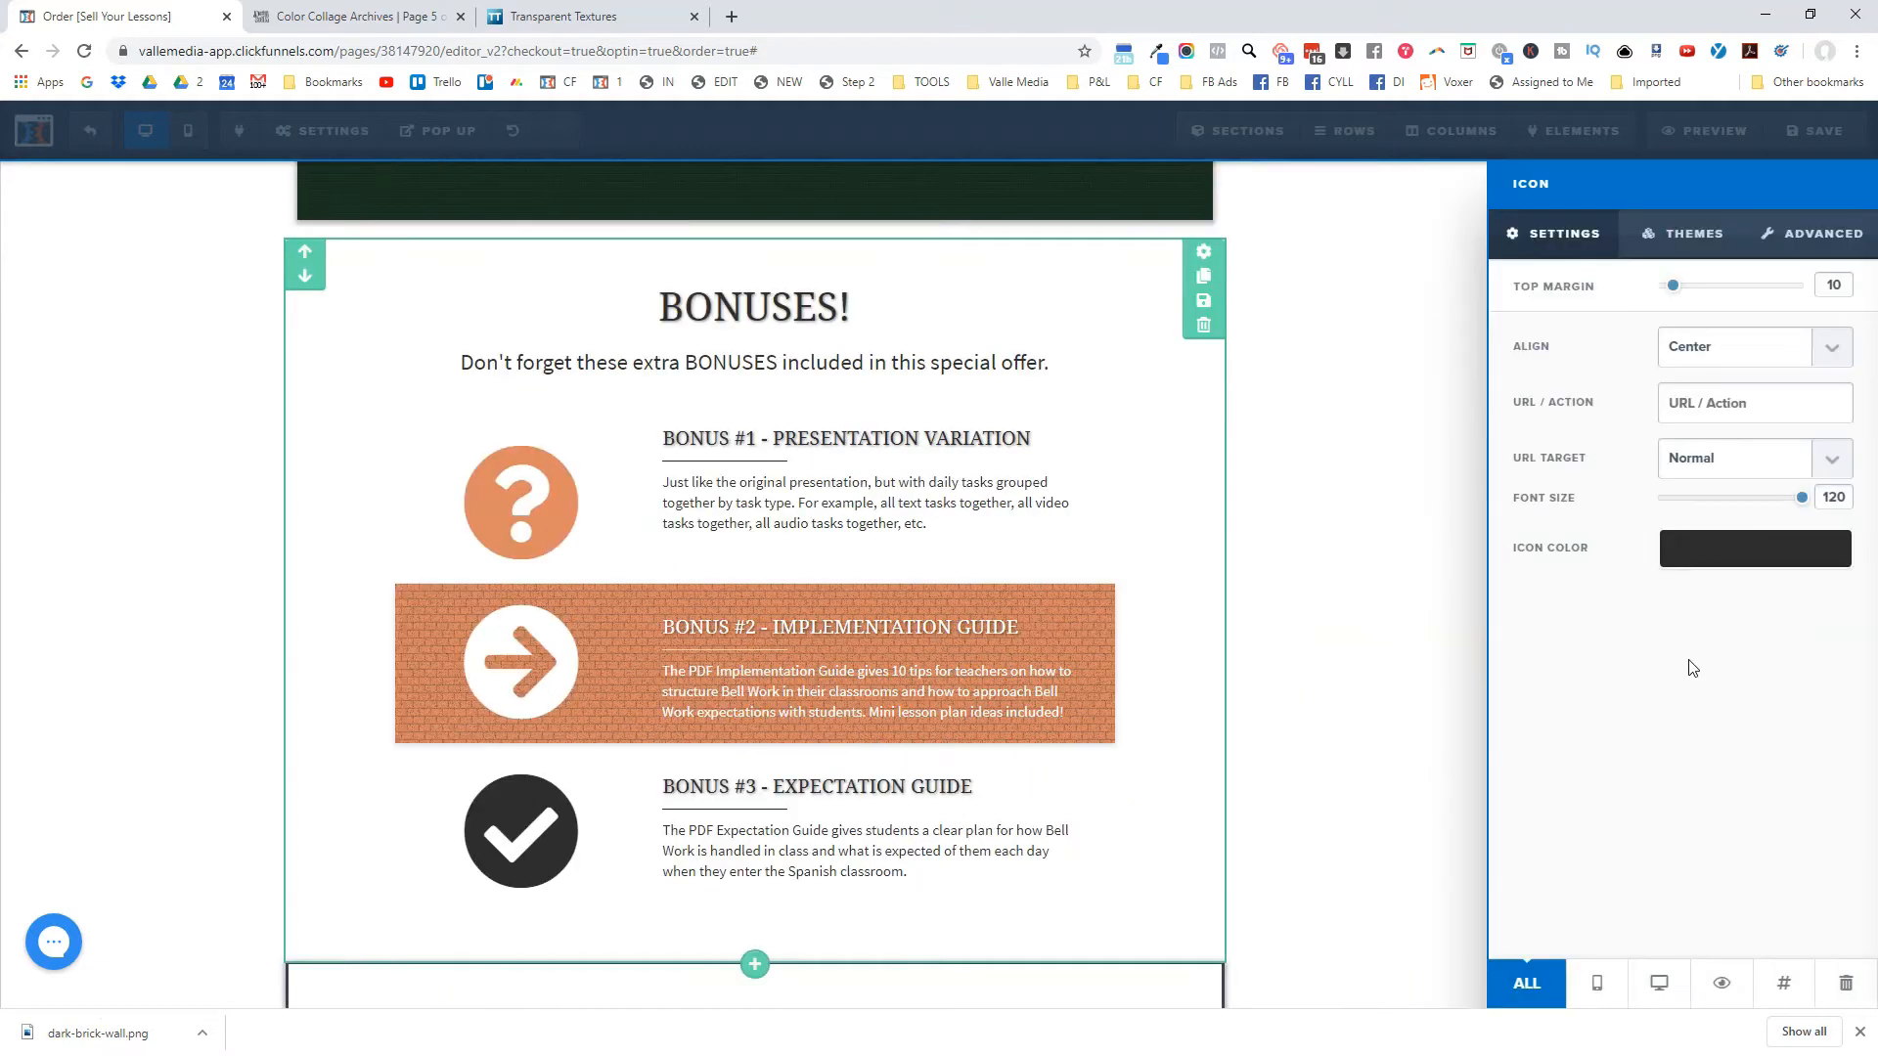
{"action": "left_click", "coordinate": [1723, 546]}
{"action": "left_click", "coordinate": [1617, 695]}
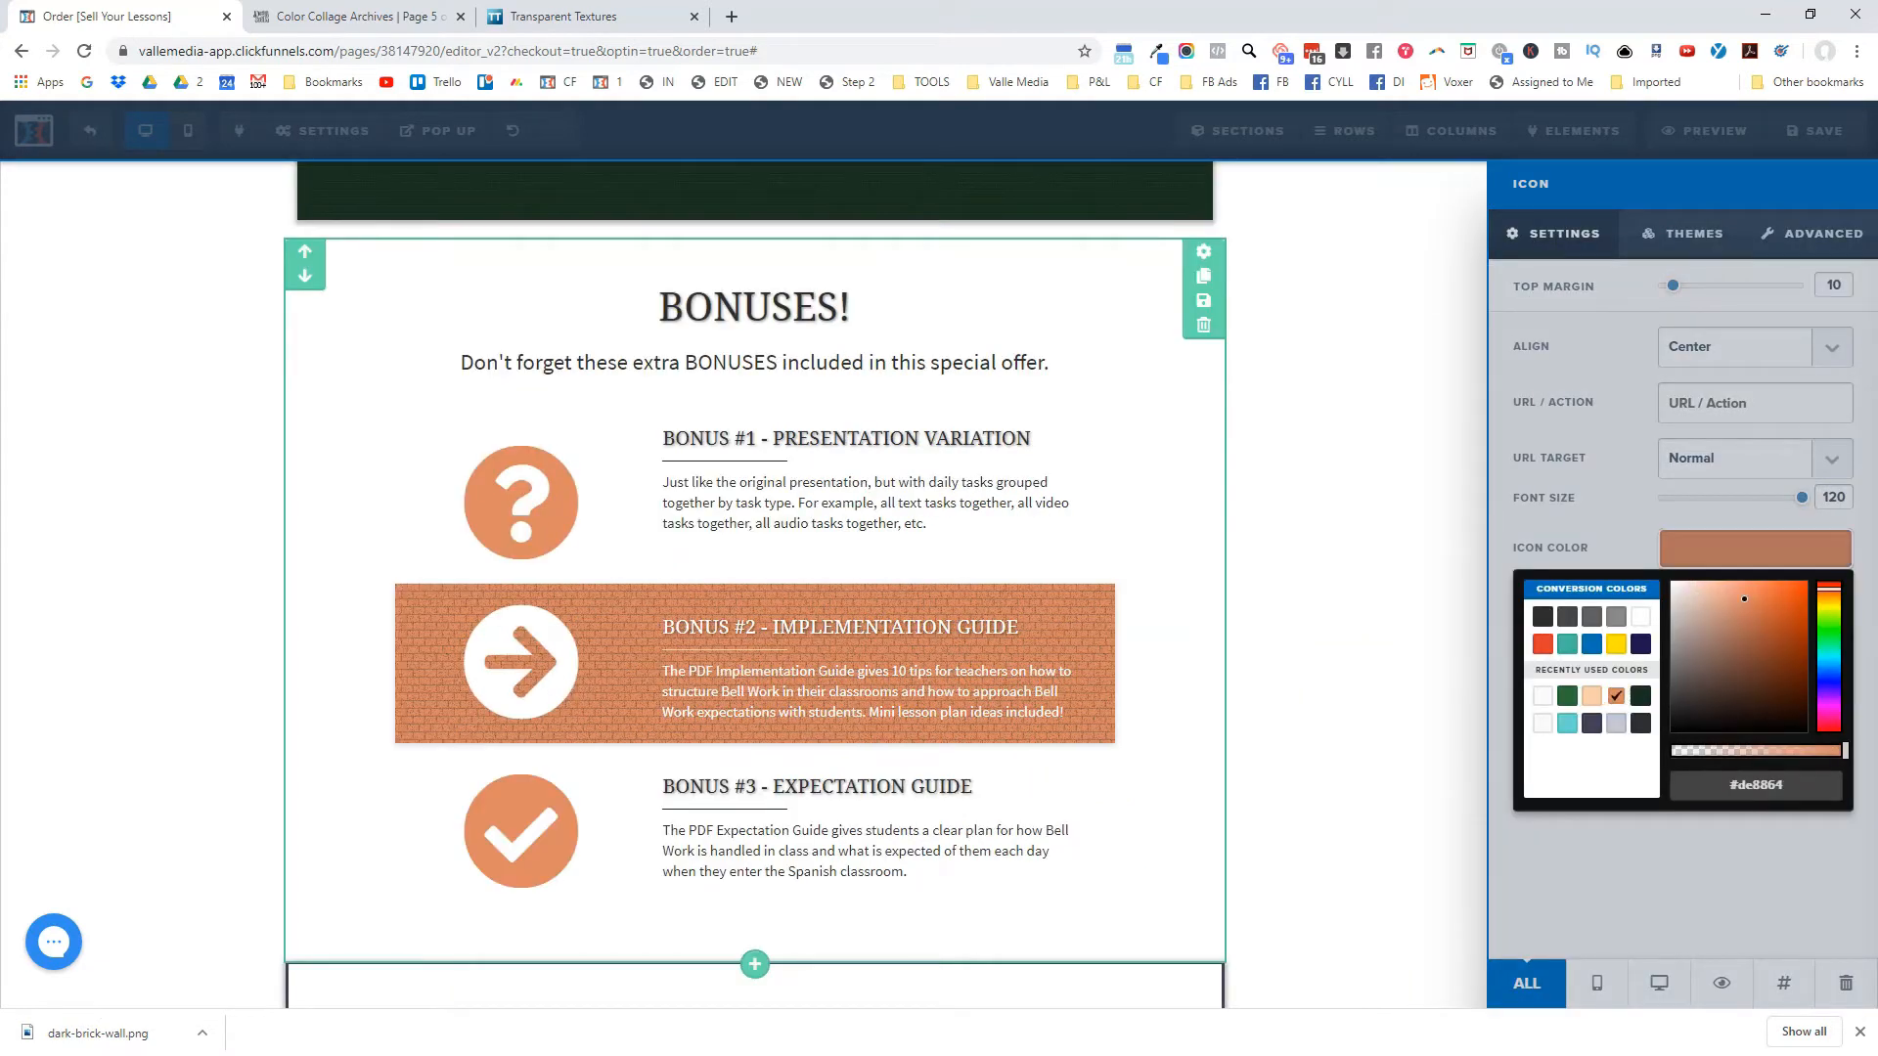
{"action": "left_click", "coordinate": [1259, 596]}
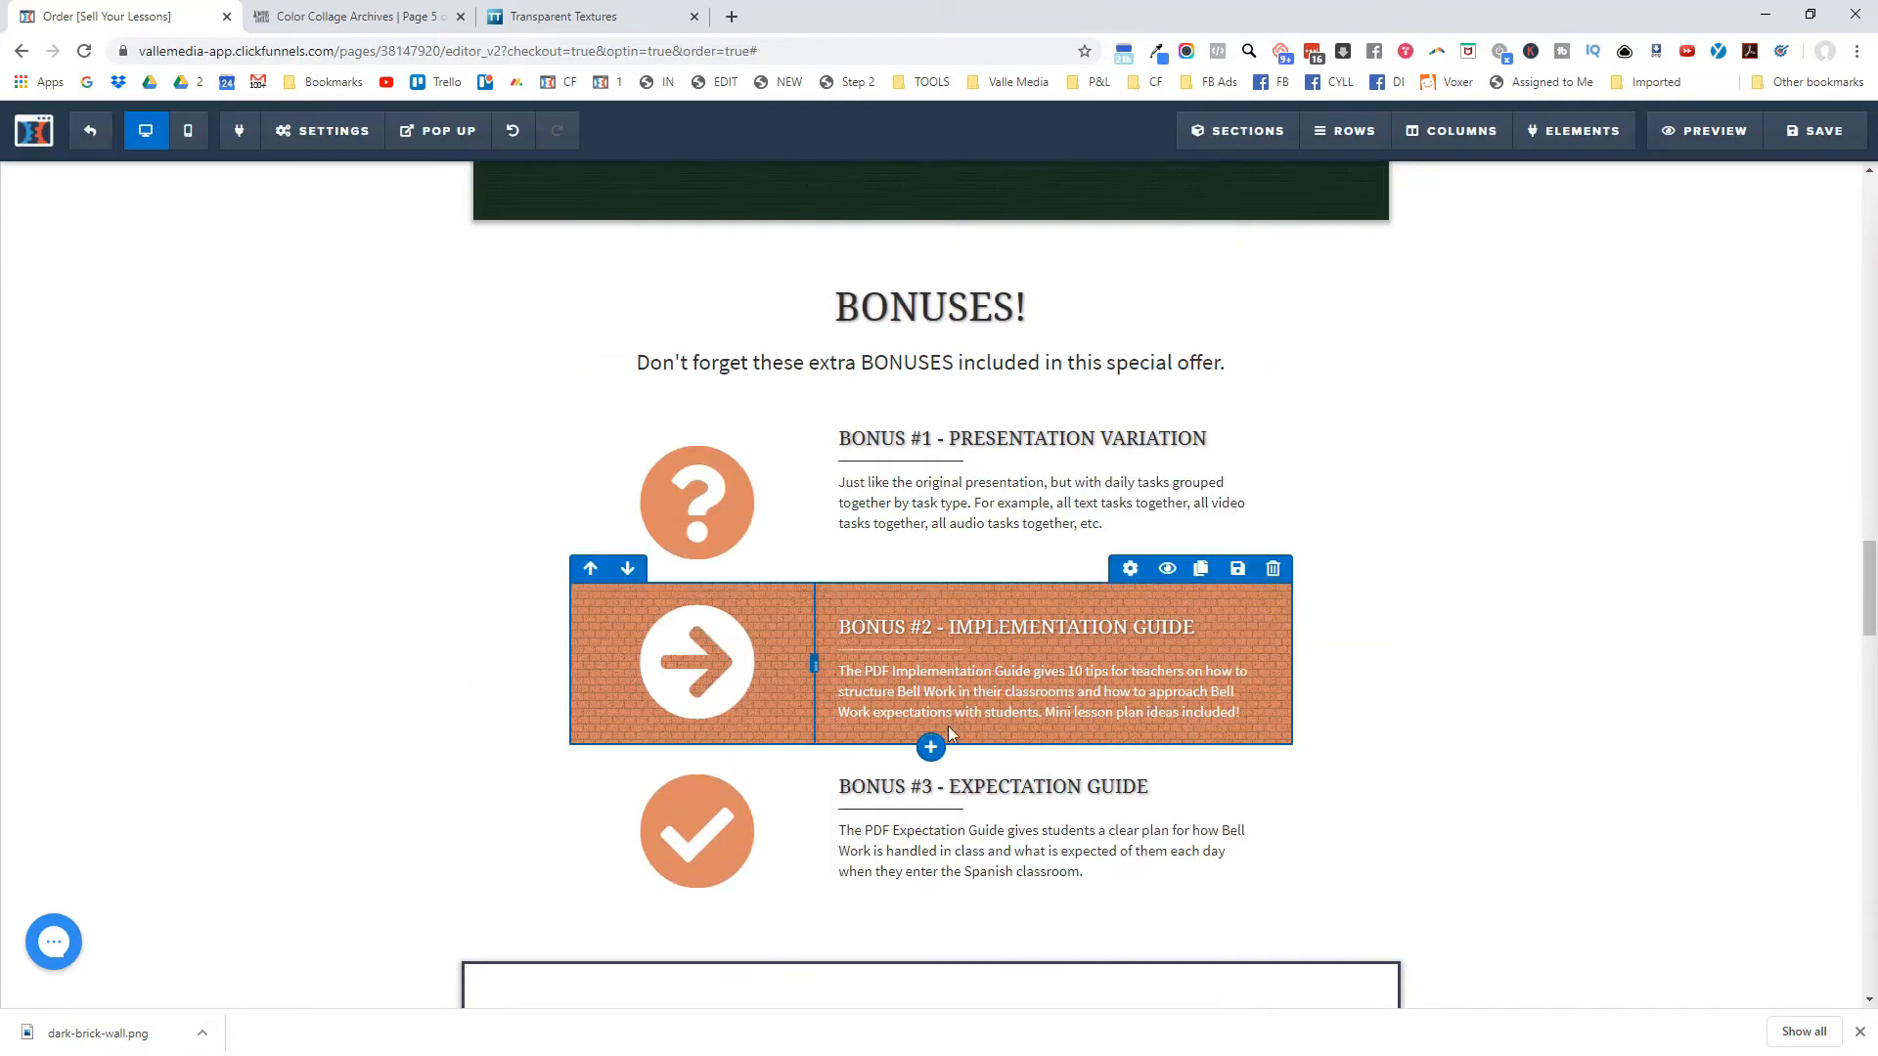
Set the Bonus #1 question mark and Bonus #3 checkmark icons to dark green #17311f.
{"action": "left_click", "coordinate": [703, 431]}
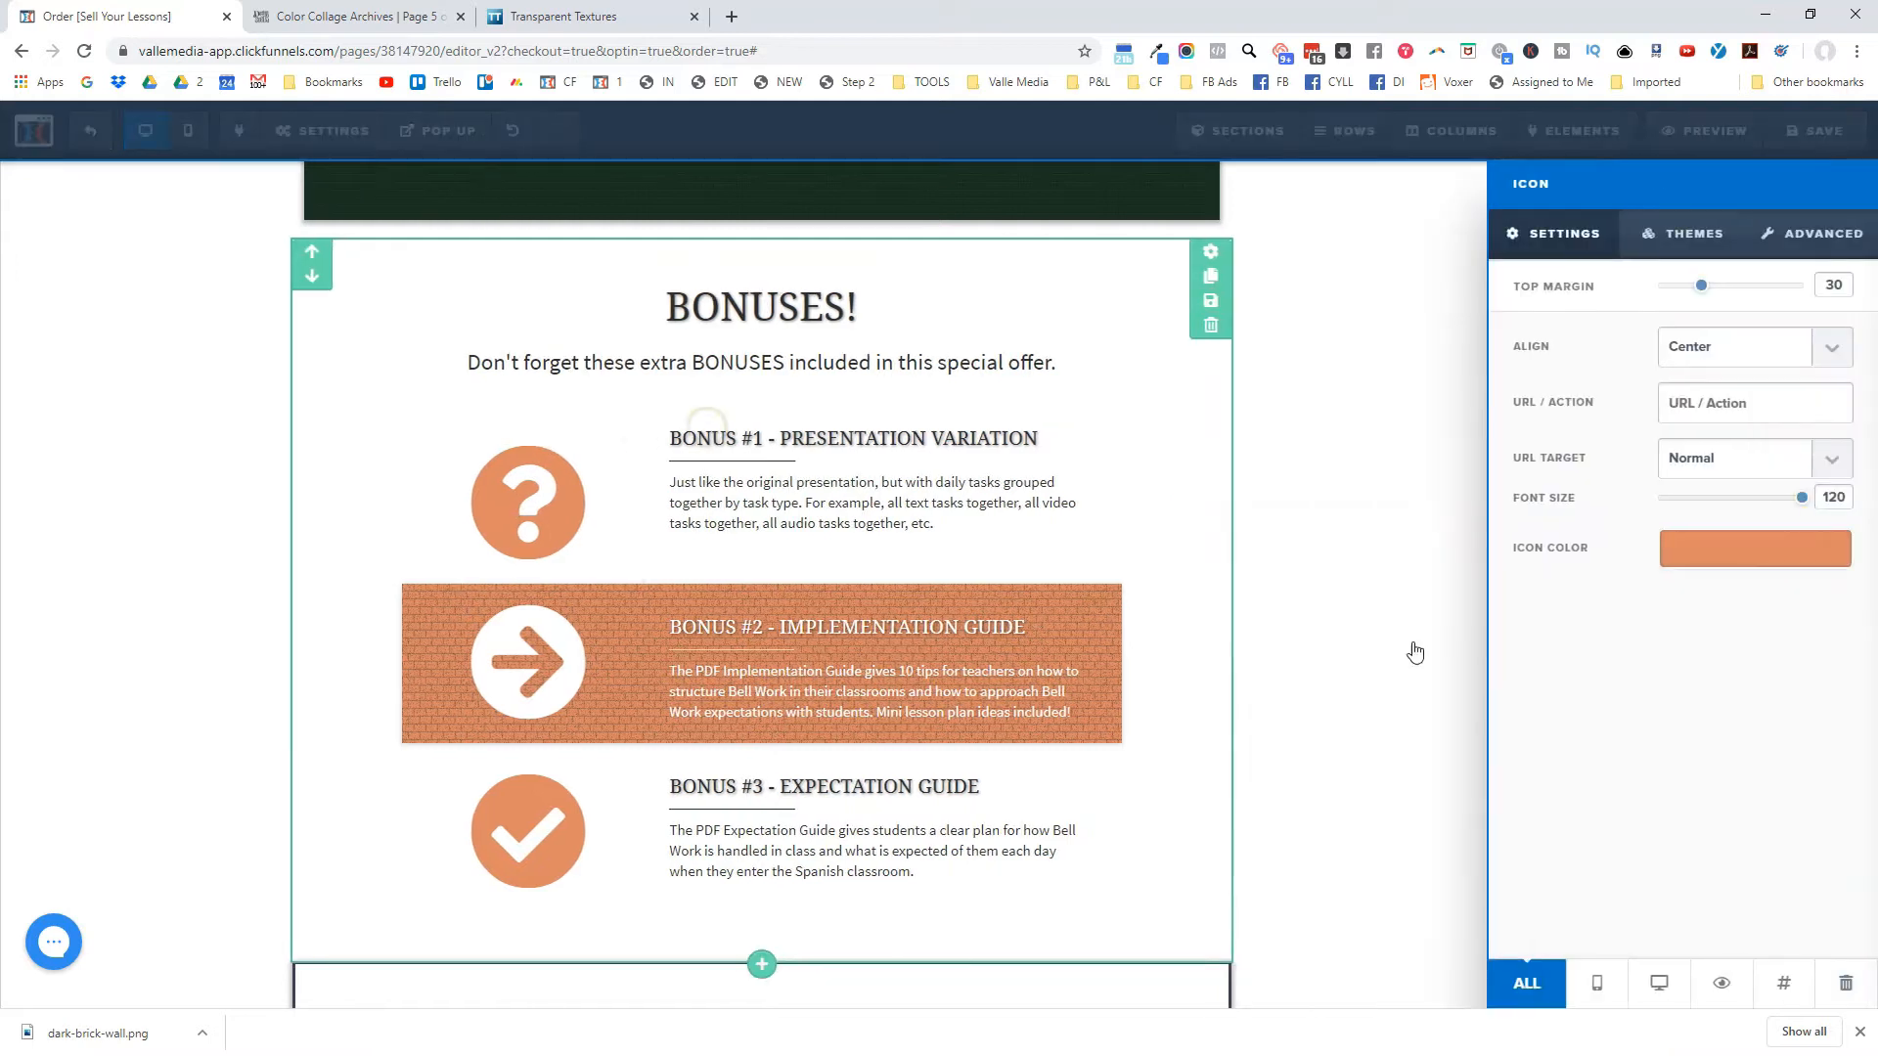
{"action": "left_click", "coordinate": [1693, 549]}
{"action": "left_click", "coordinate": [1644, 696]}
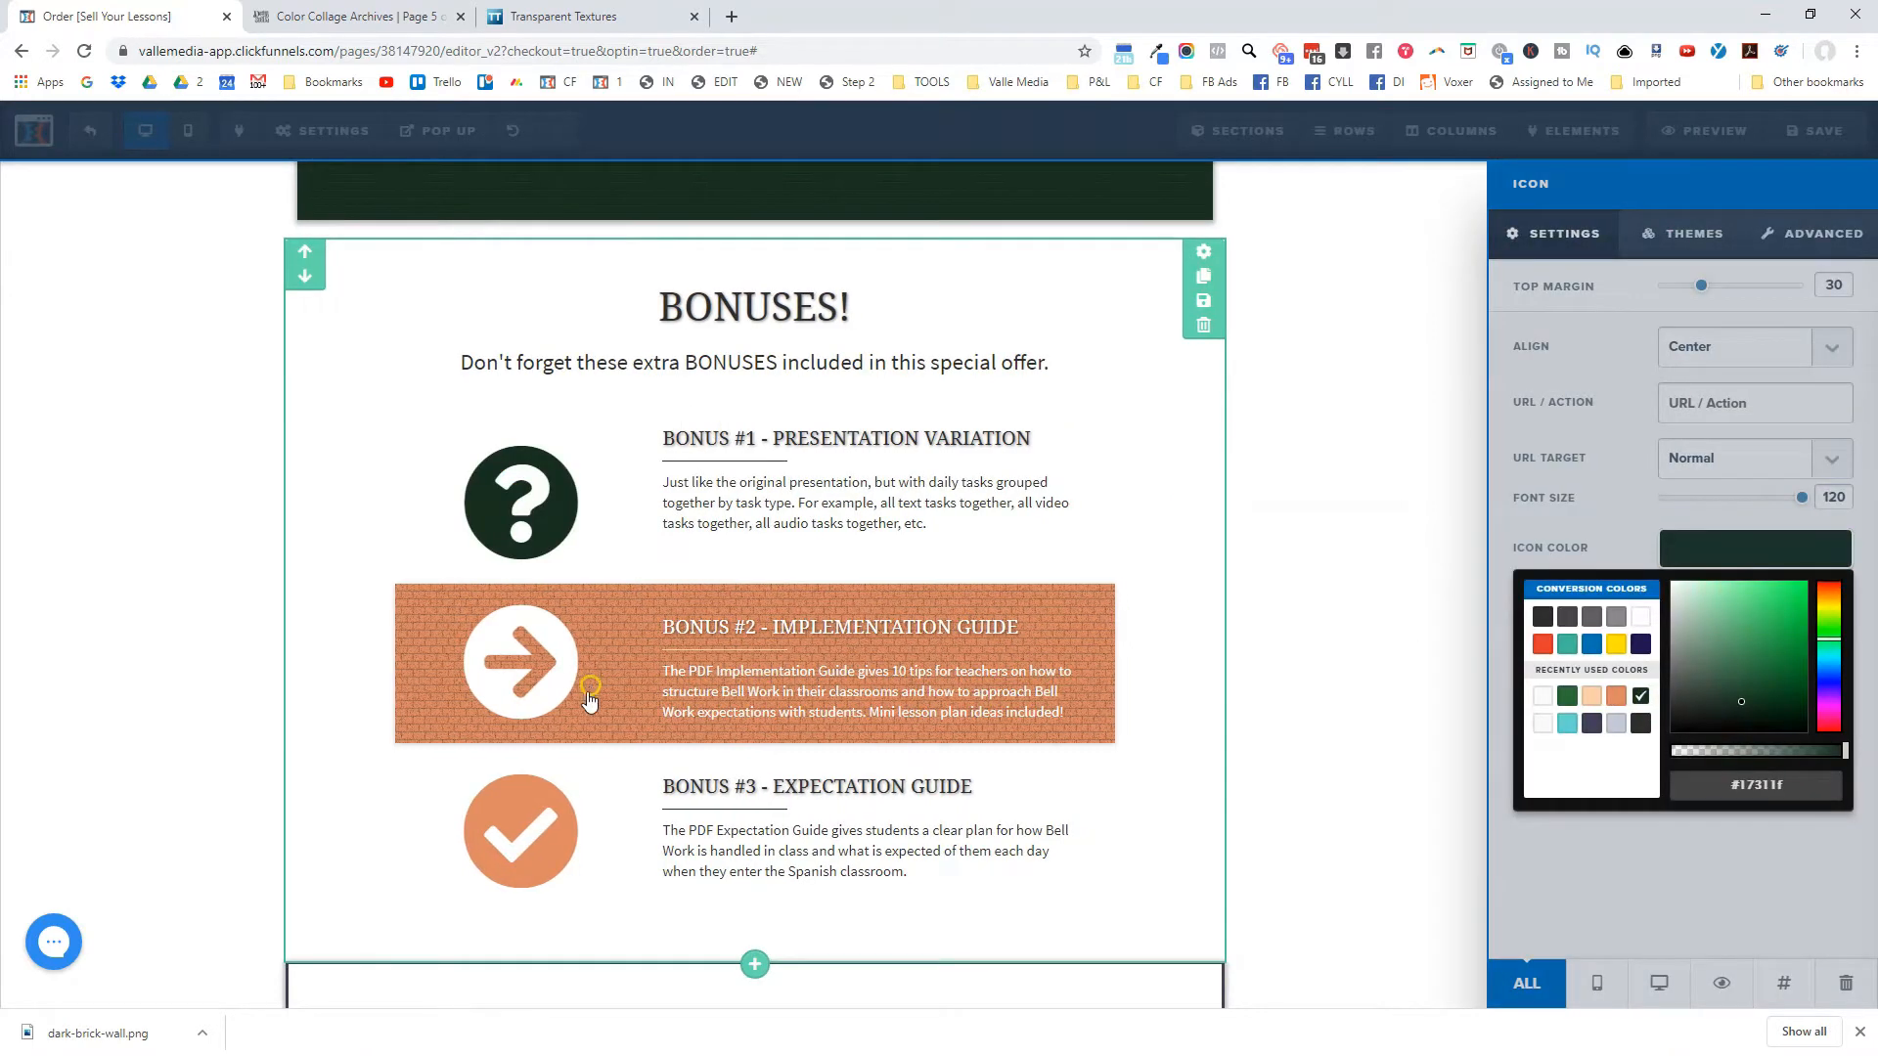
{"action": "left_click", "coordinate": [586, 695]}
{"action": "left_click", "coordinate": [1822, 549]}
{"action": "left_click", "coordinate": [1640, 704]}
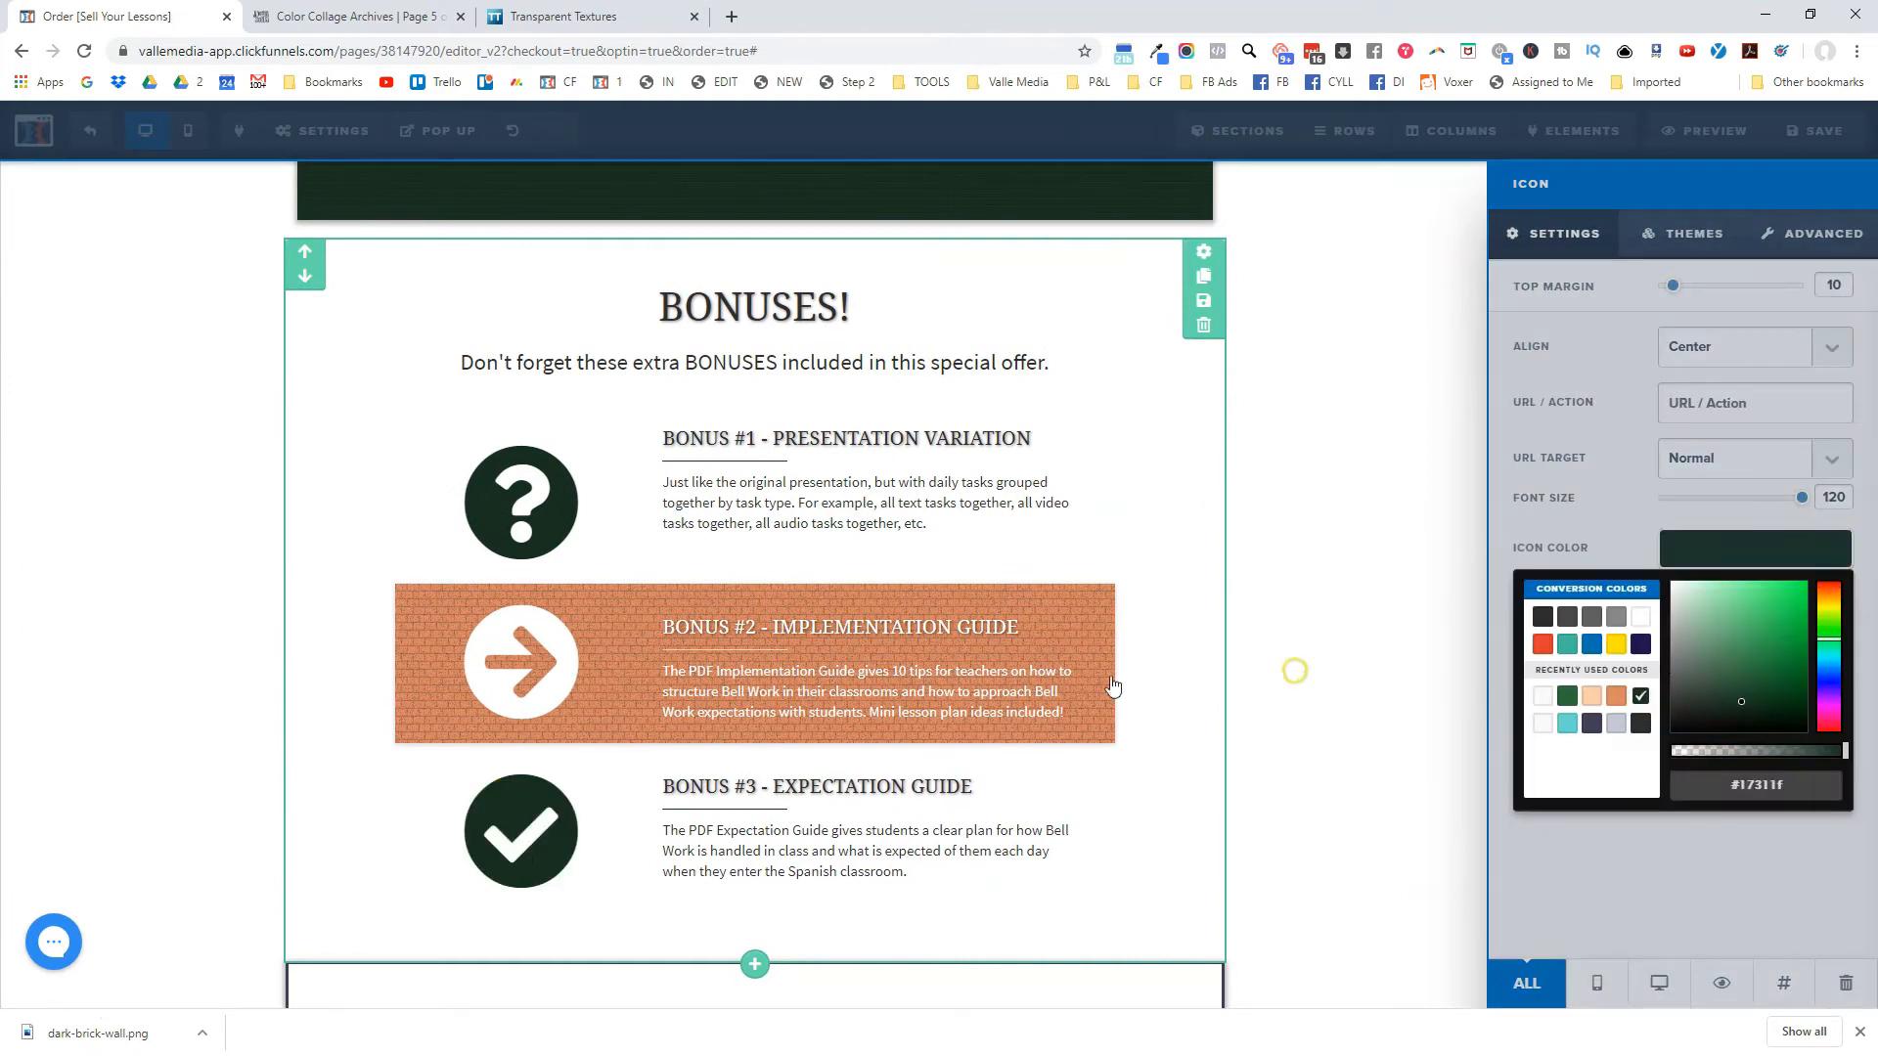
{"action": "left_click", "coordinate": [1295, 672]}
Set the border color of the Body Parts Bell Work offer section to the recently used dark green.
{"action": "scroll", "coordinate": [1682, 577], "scroll_direction": "down", "scroll_amount": 3}
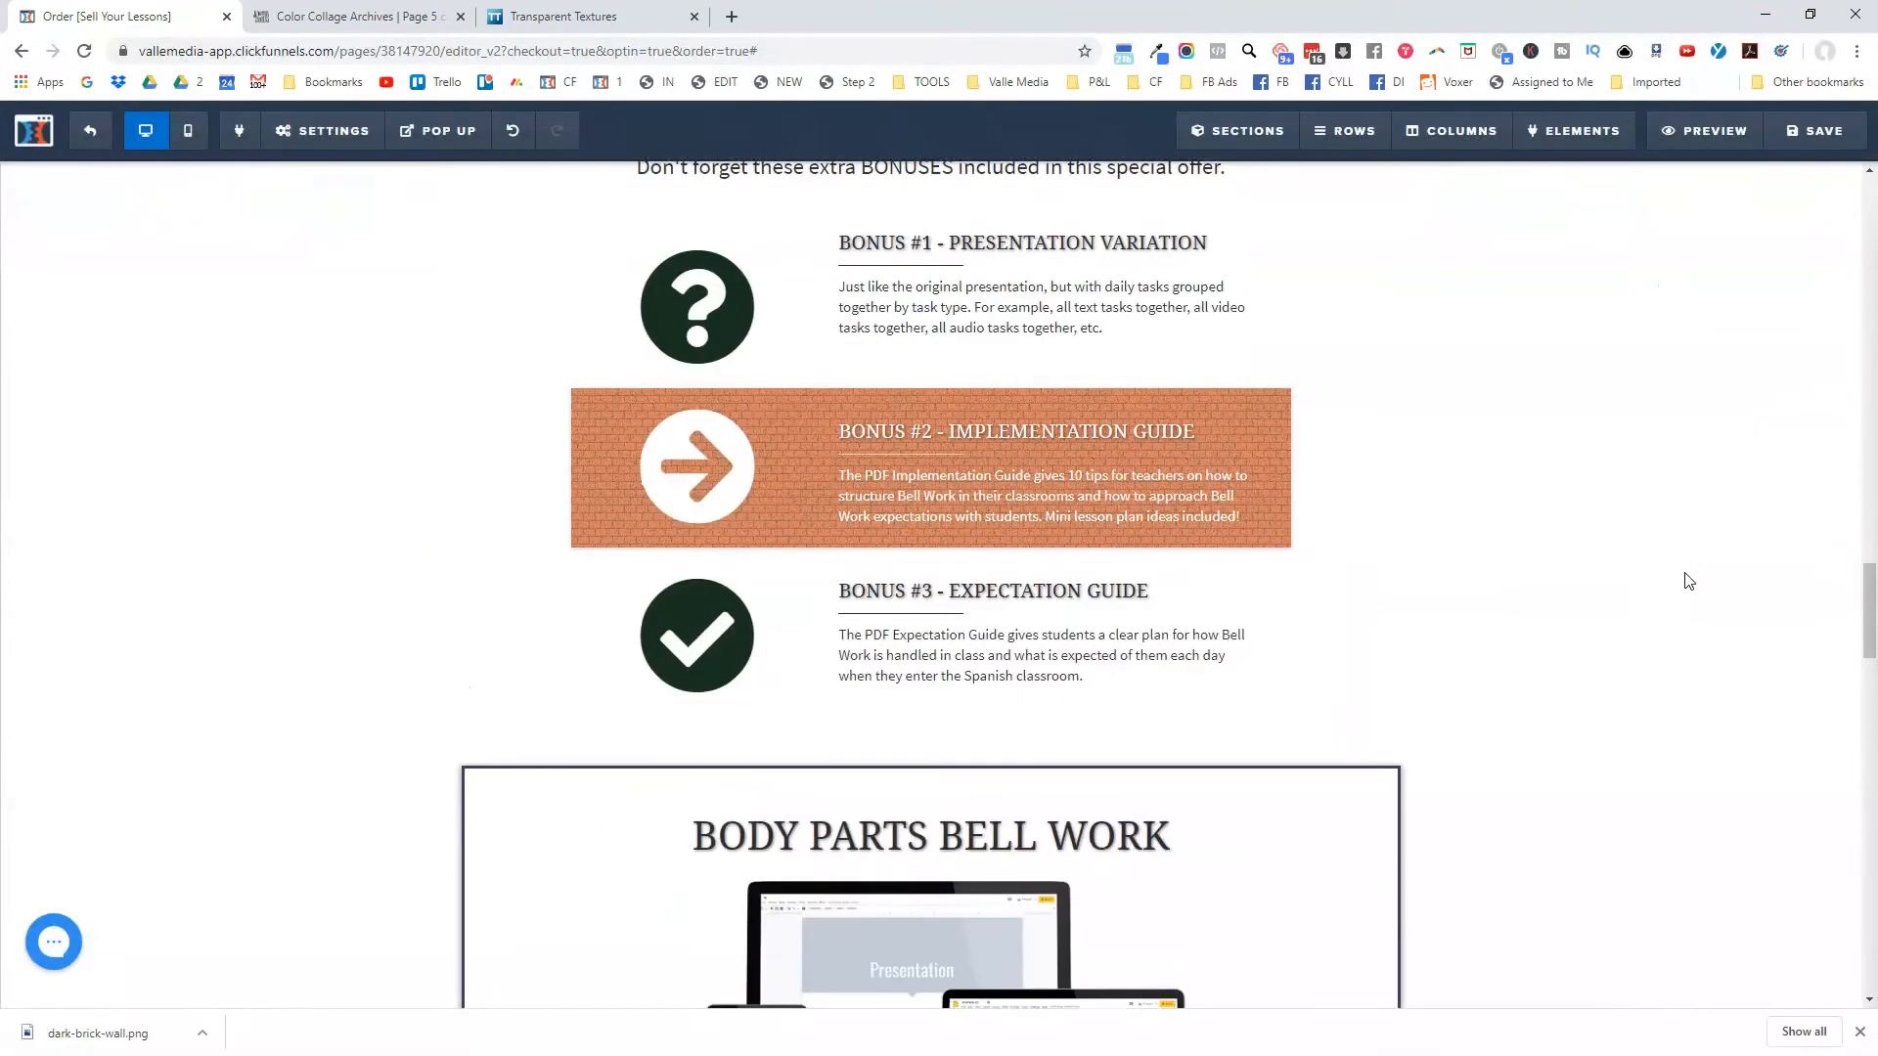
{"action": "scroll", "coordinate": [1649, 558], "scroll_direction": "down", "scroll_amount": 8}
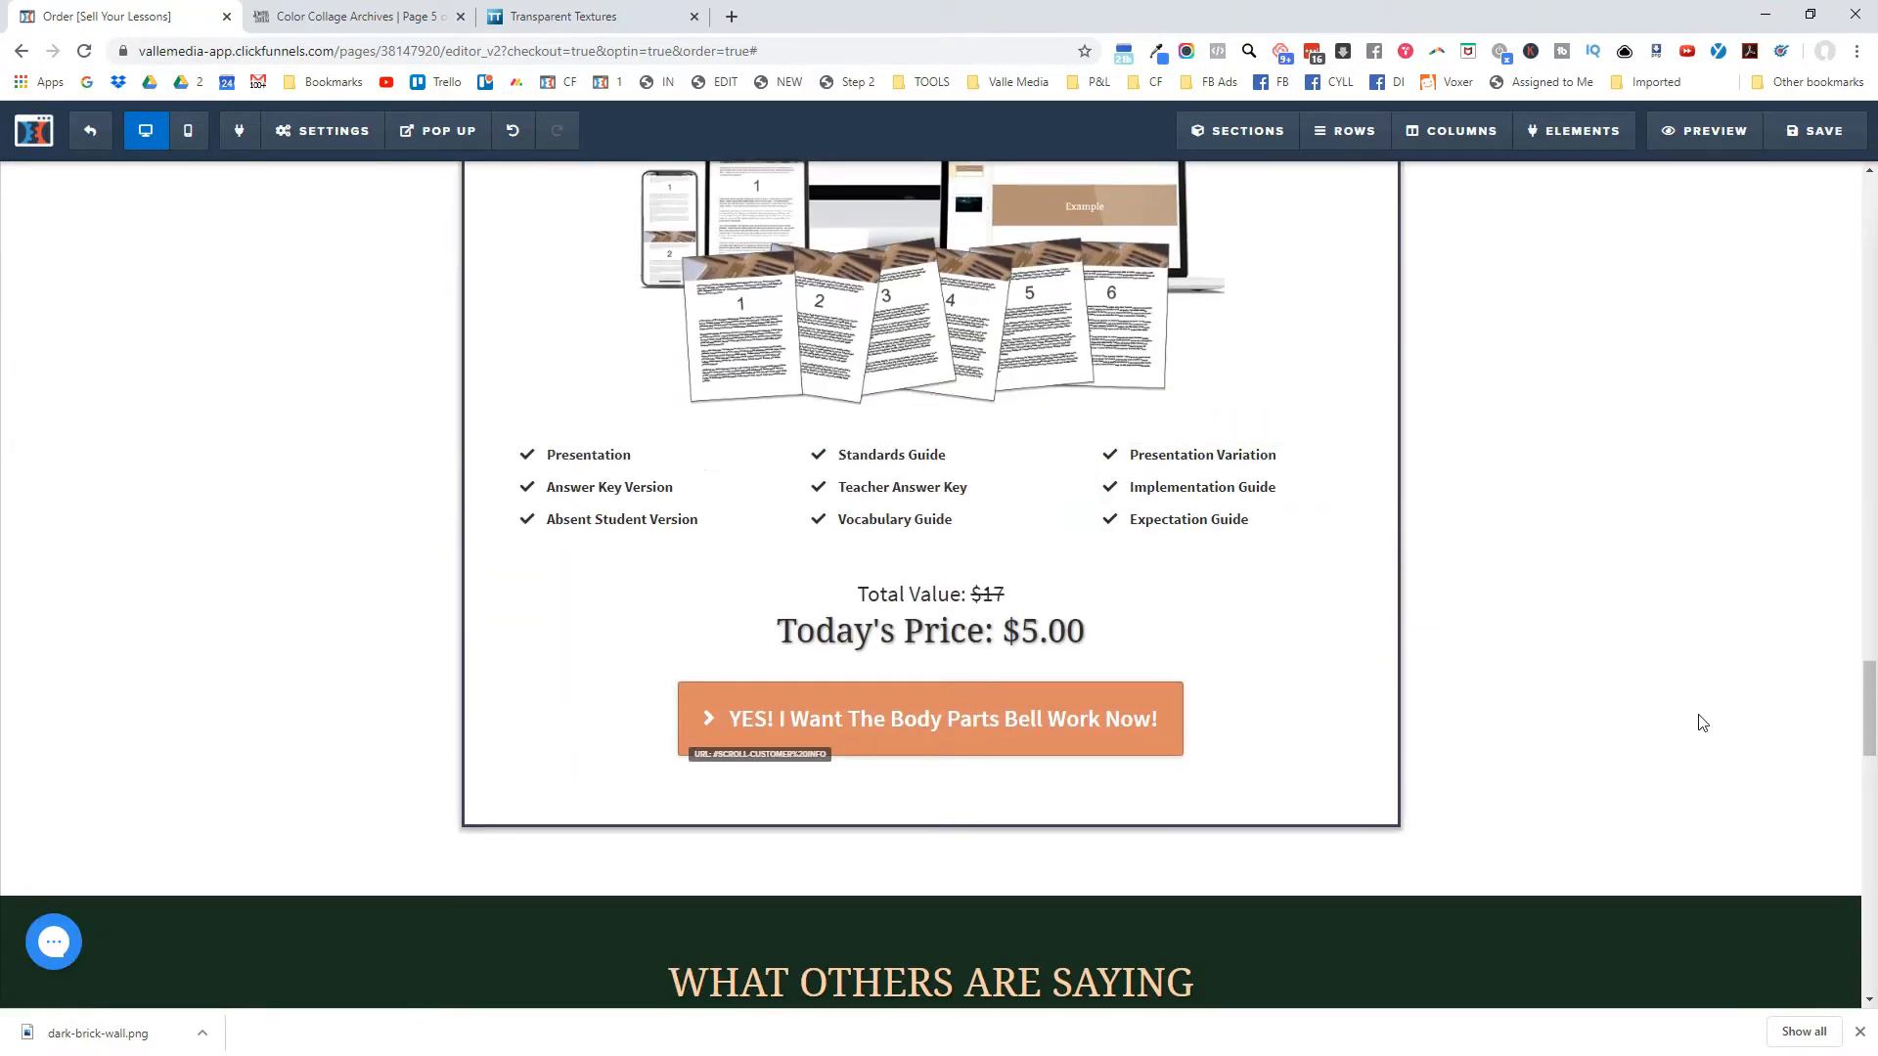
{"action": "scroll", "coordinate": [1698, 721], "scroll_direction": "up", "scroll_amount": 4}
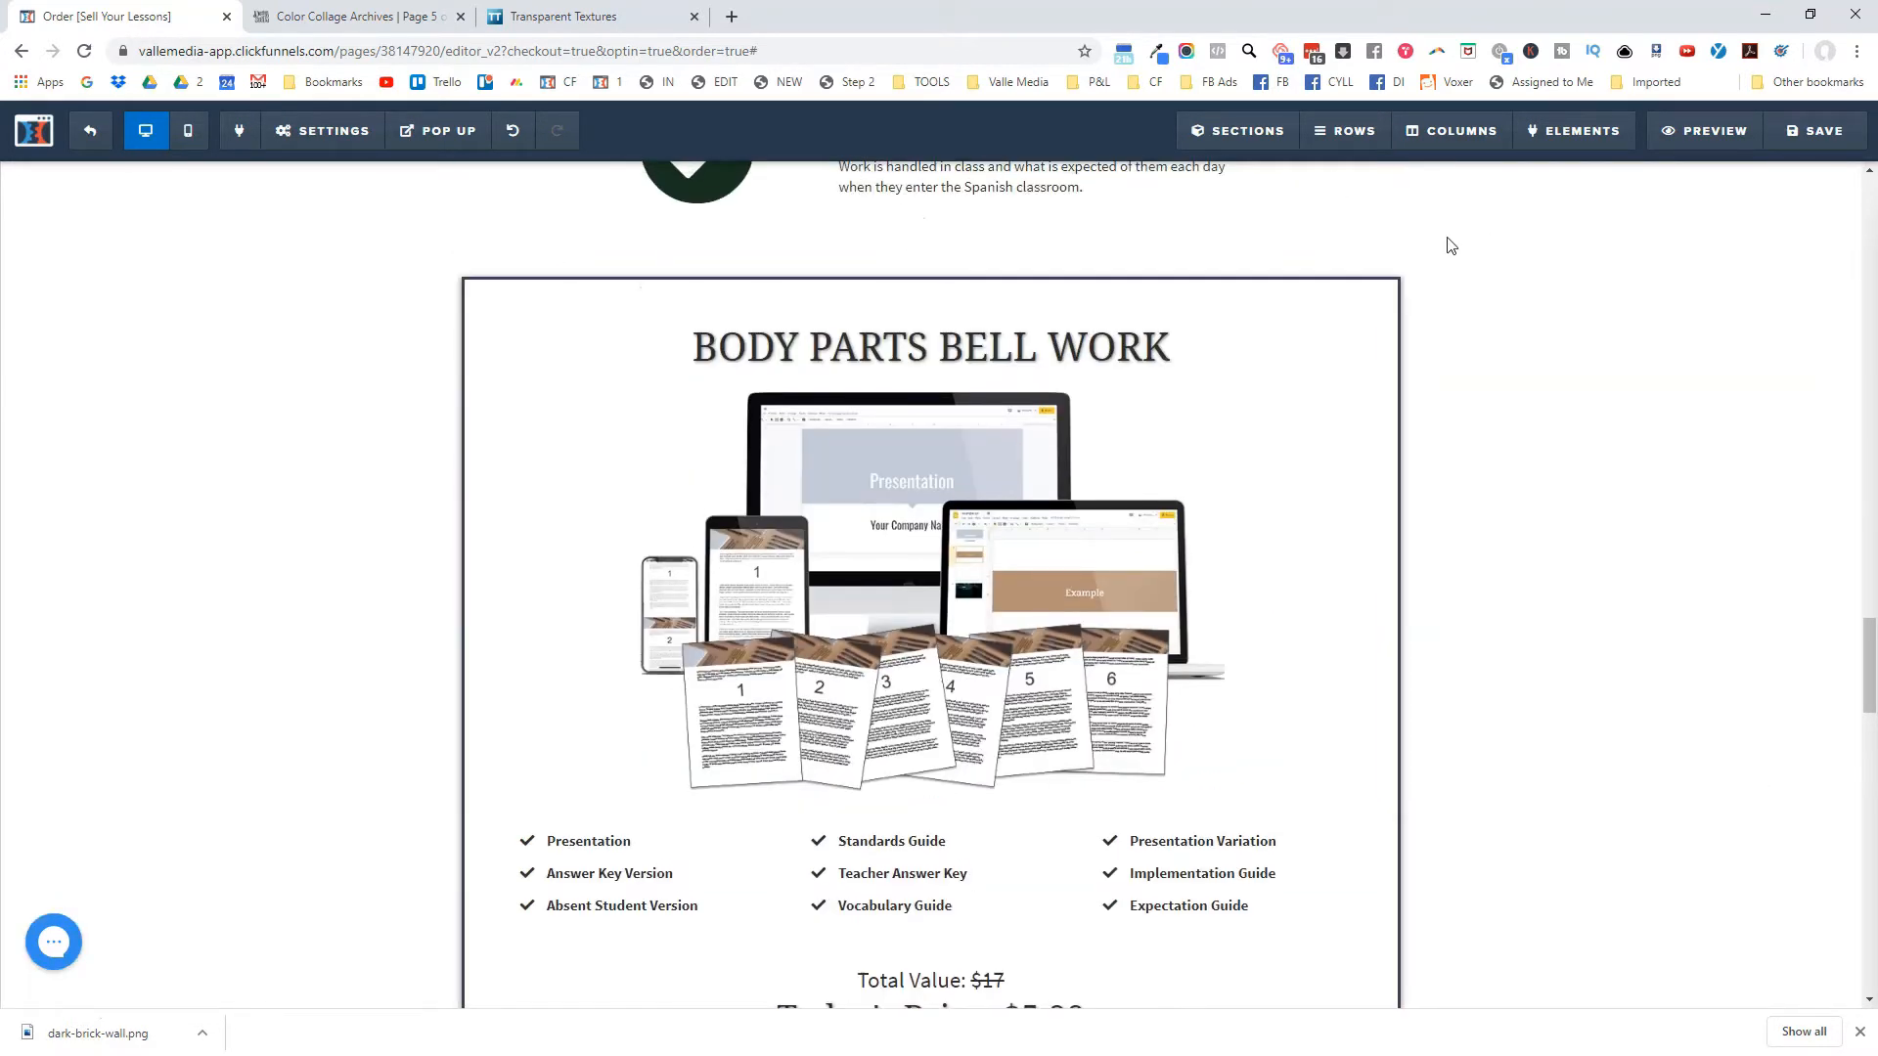
{"action": "mouse_move", "coordinate": [1381, 295]}
{"action": "left_click", "coordinate": [1526, 330]}
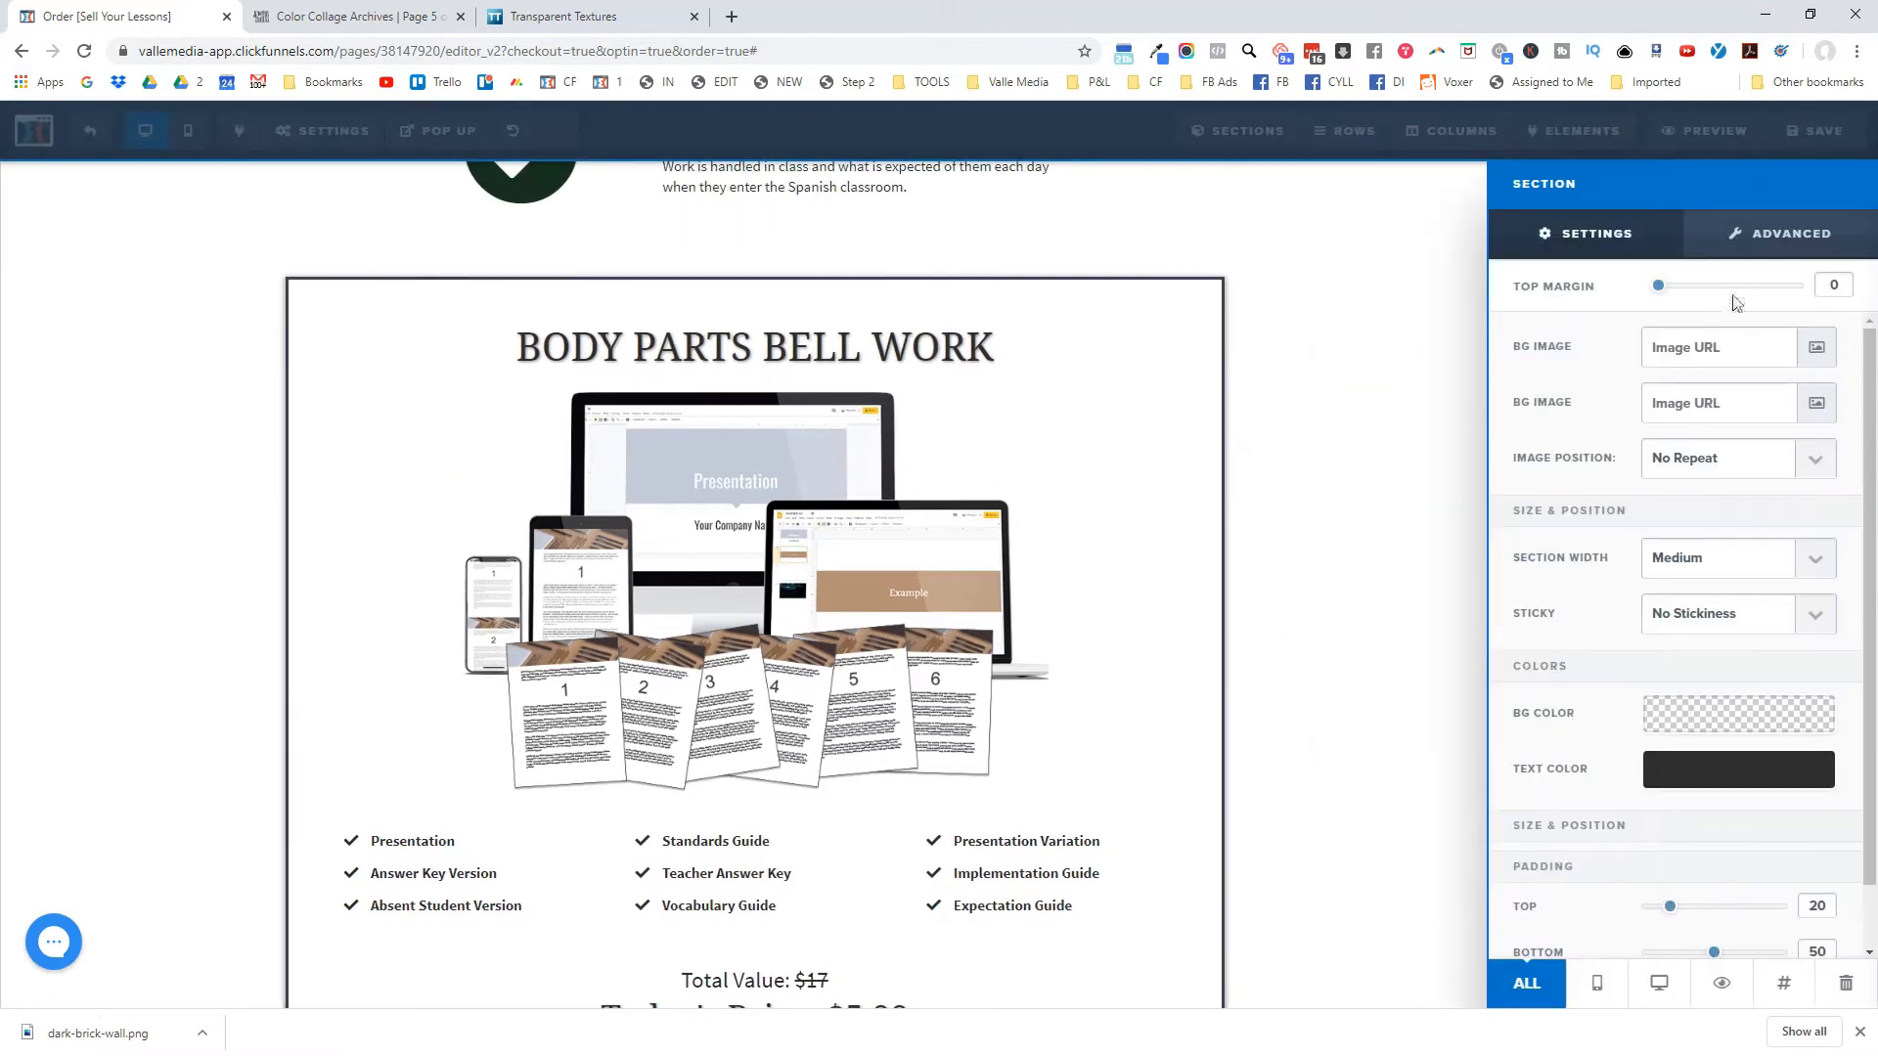
{"action": "left_click", "coordinate": [1781, 232]}
{"action": "left_click", "coordinate": [1698, 593]}
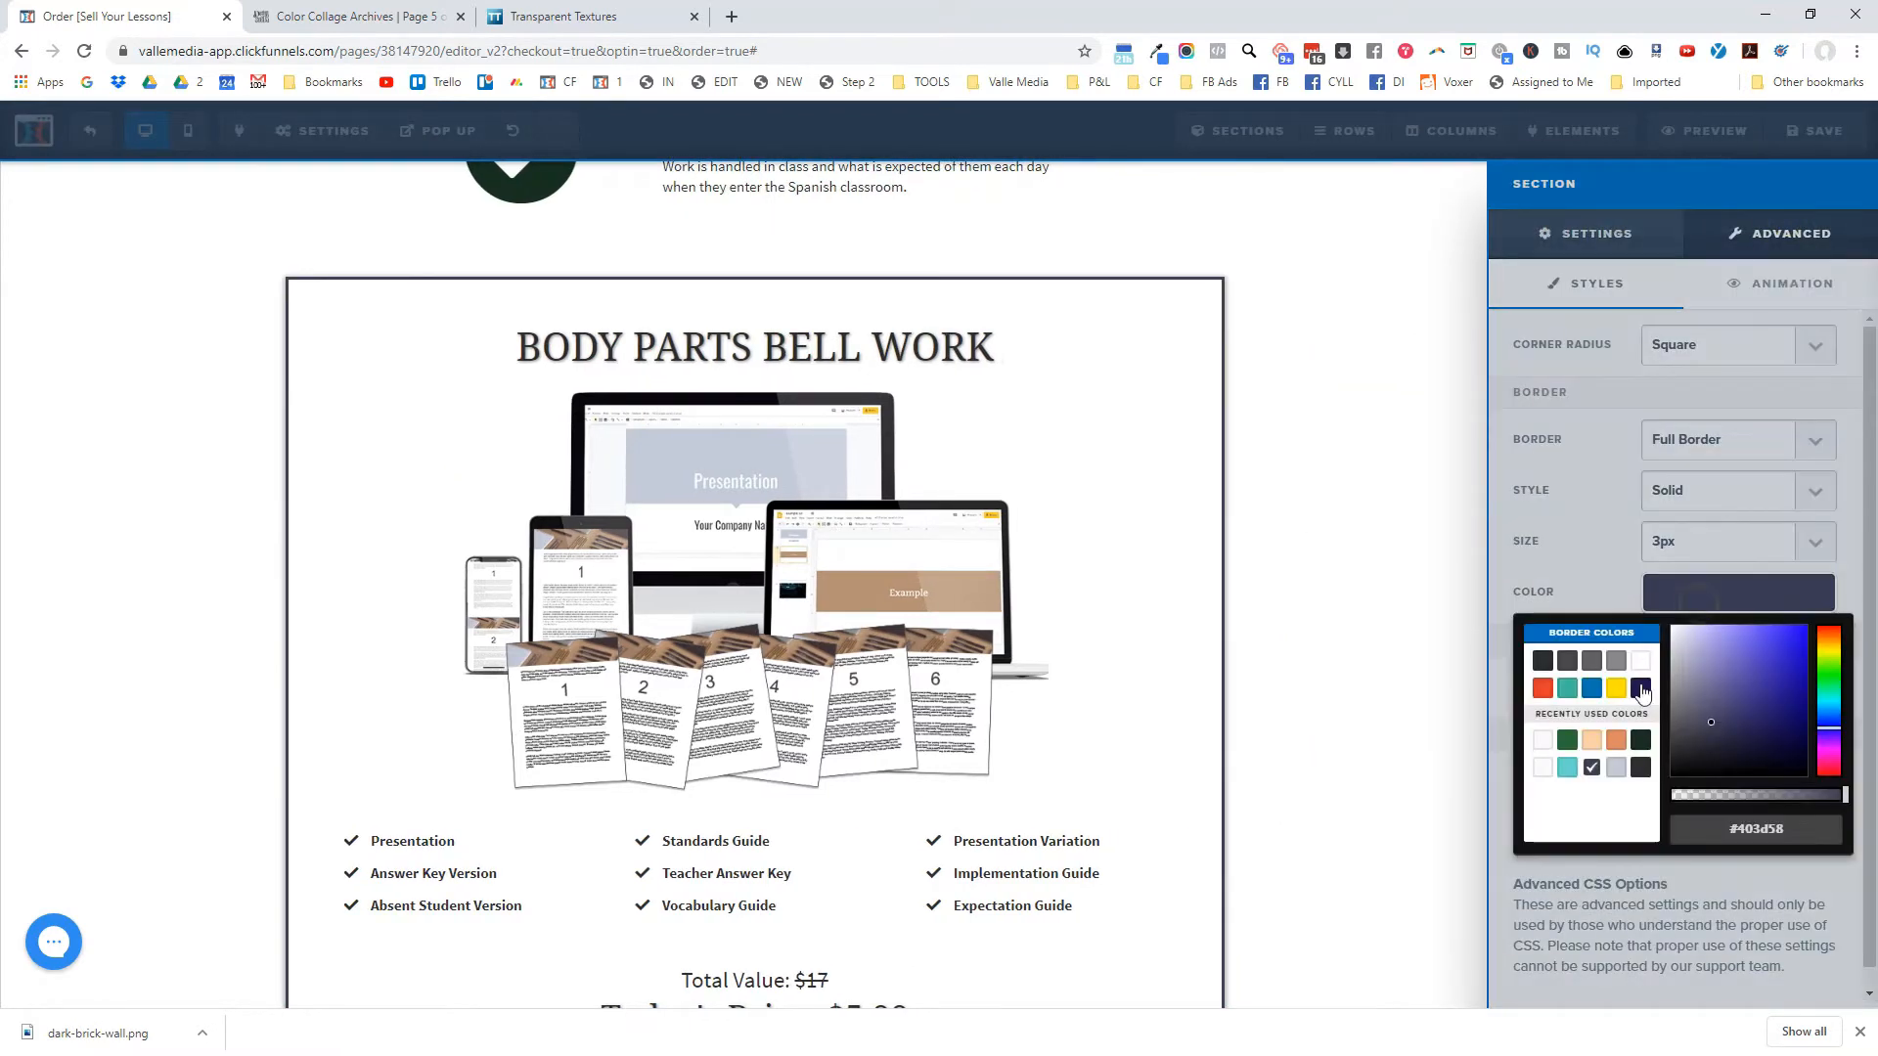
{"action": "left_click", "coordinate": [1641, 740]}
{"action": "left_click", "coordinate": [1394, 521]}
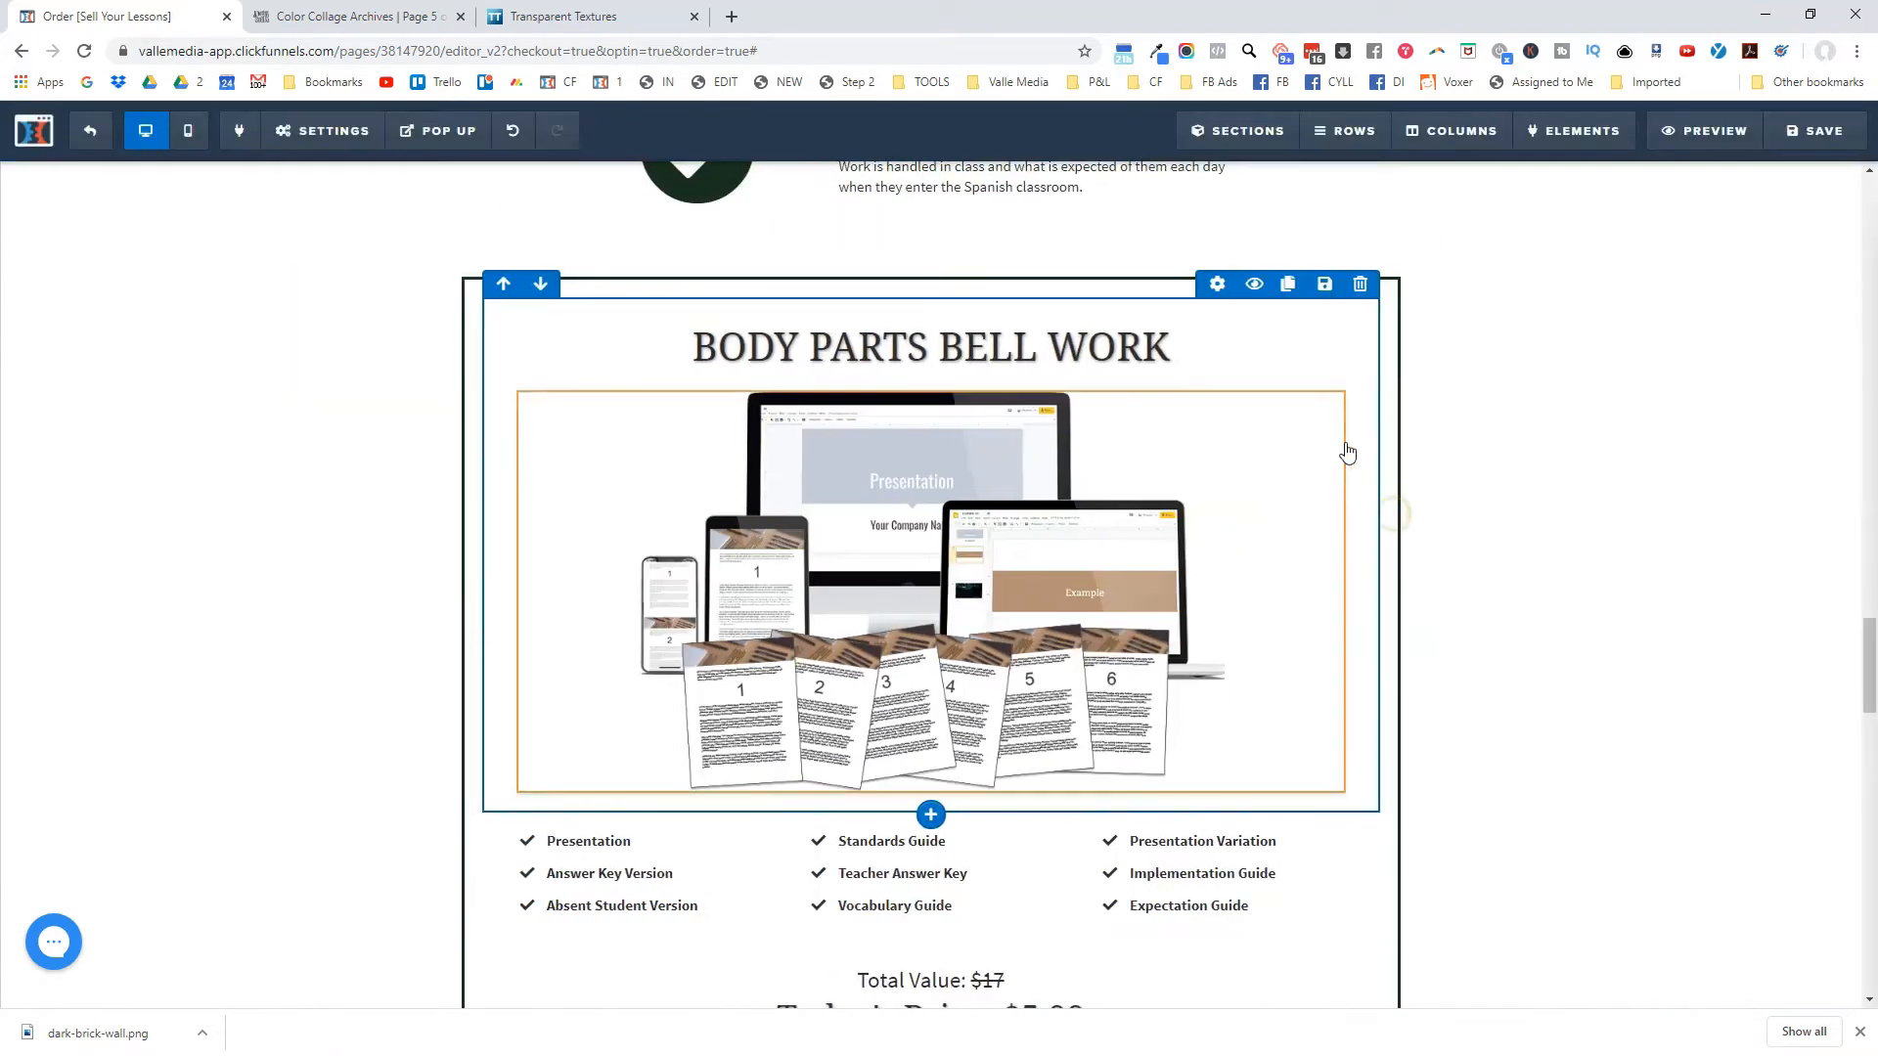
{"action": "left_click", "coordinate": [1523, 311]}
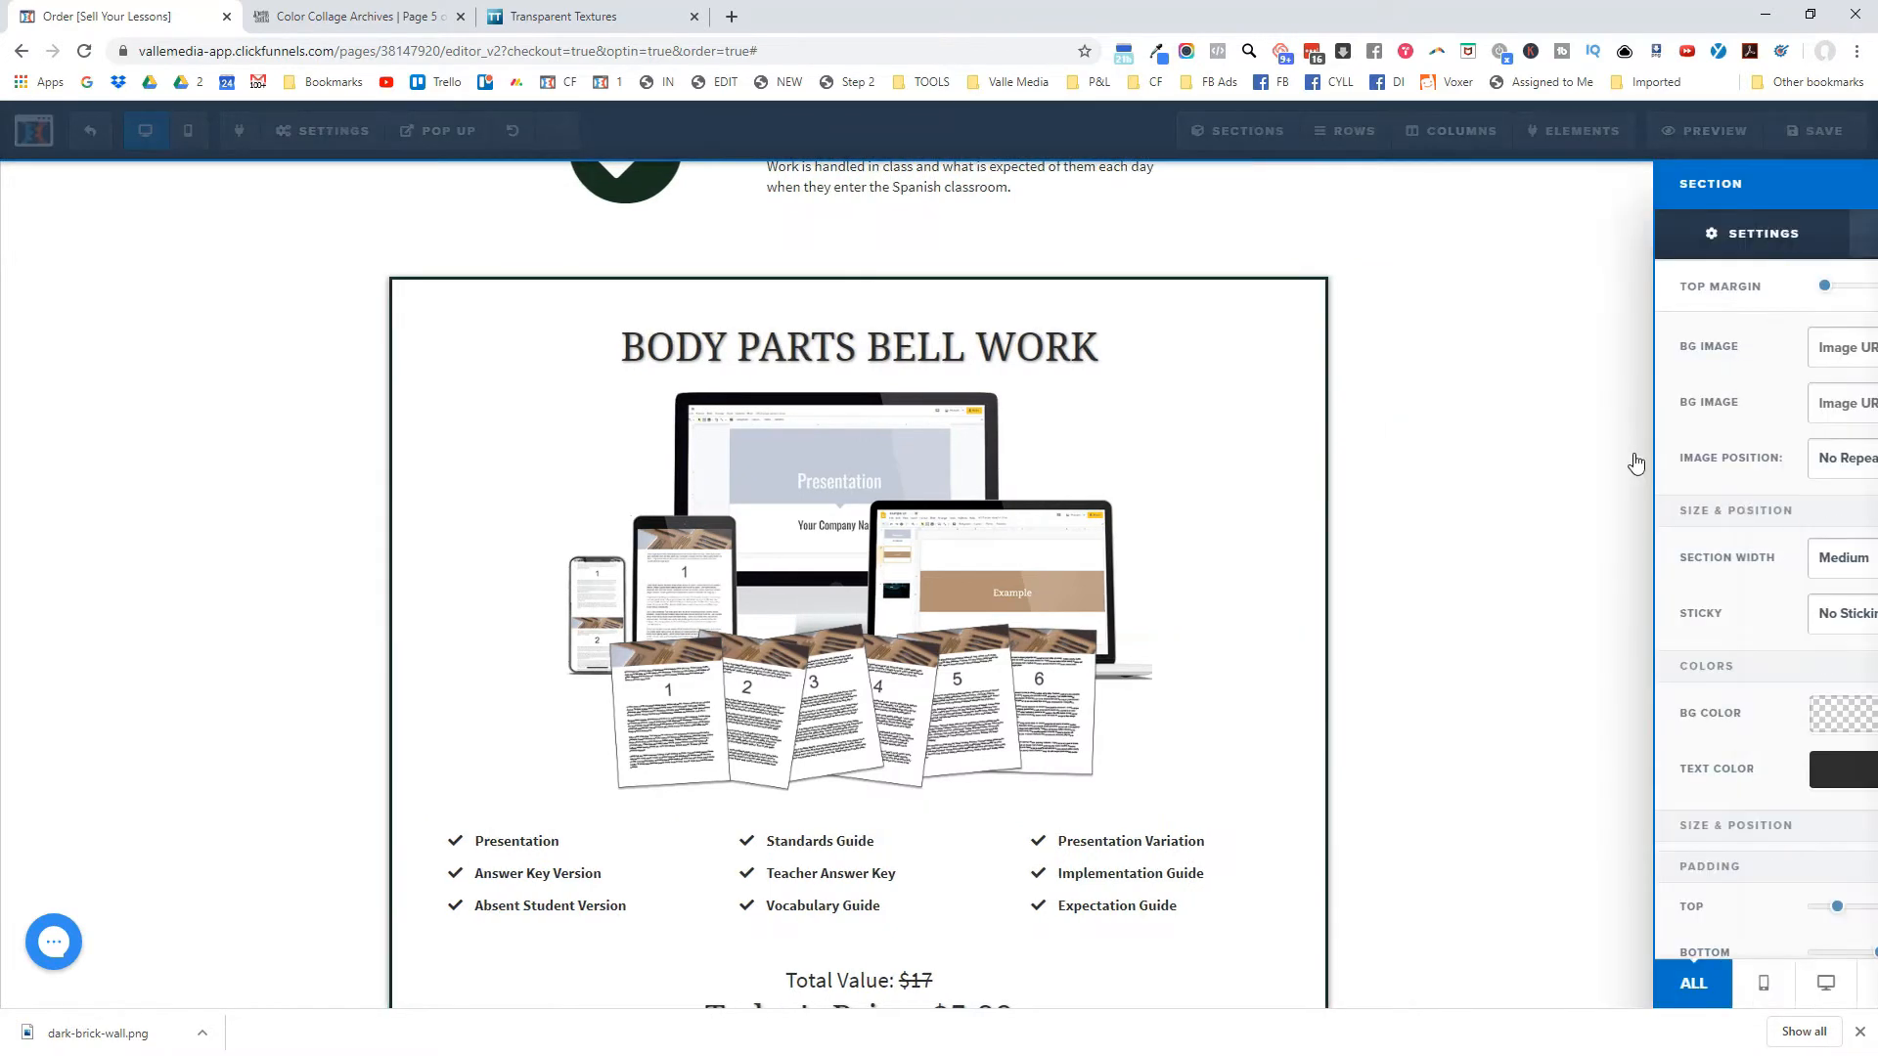
{"action": "left_click", "coordinate": [1298, 405]}
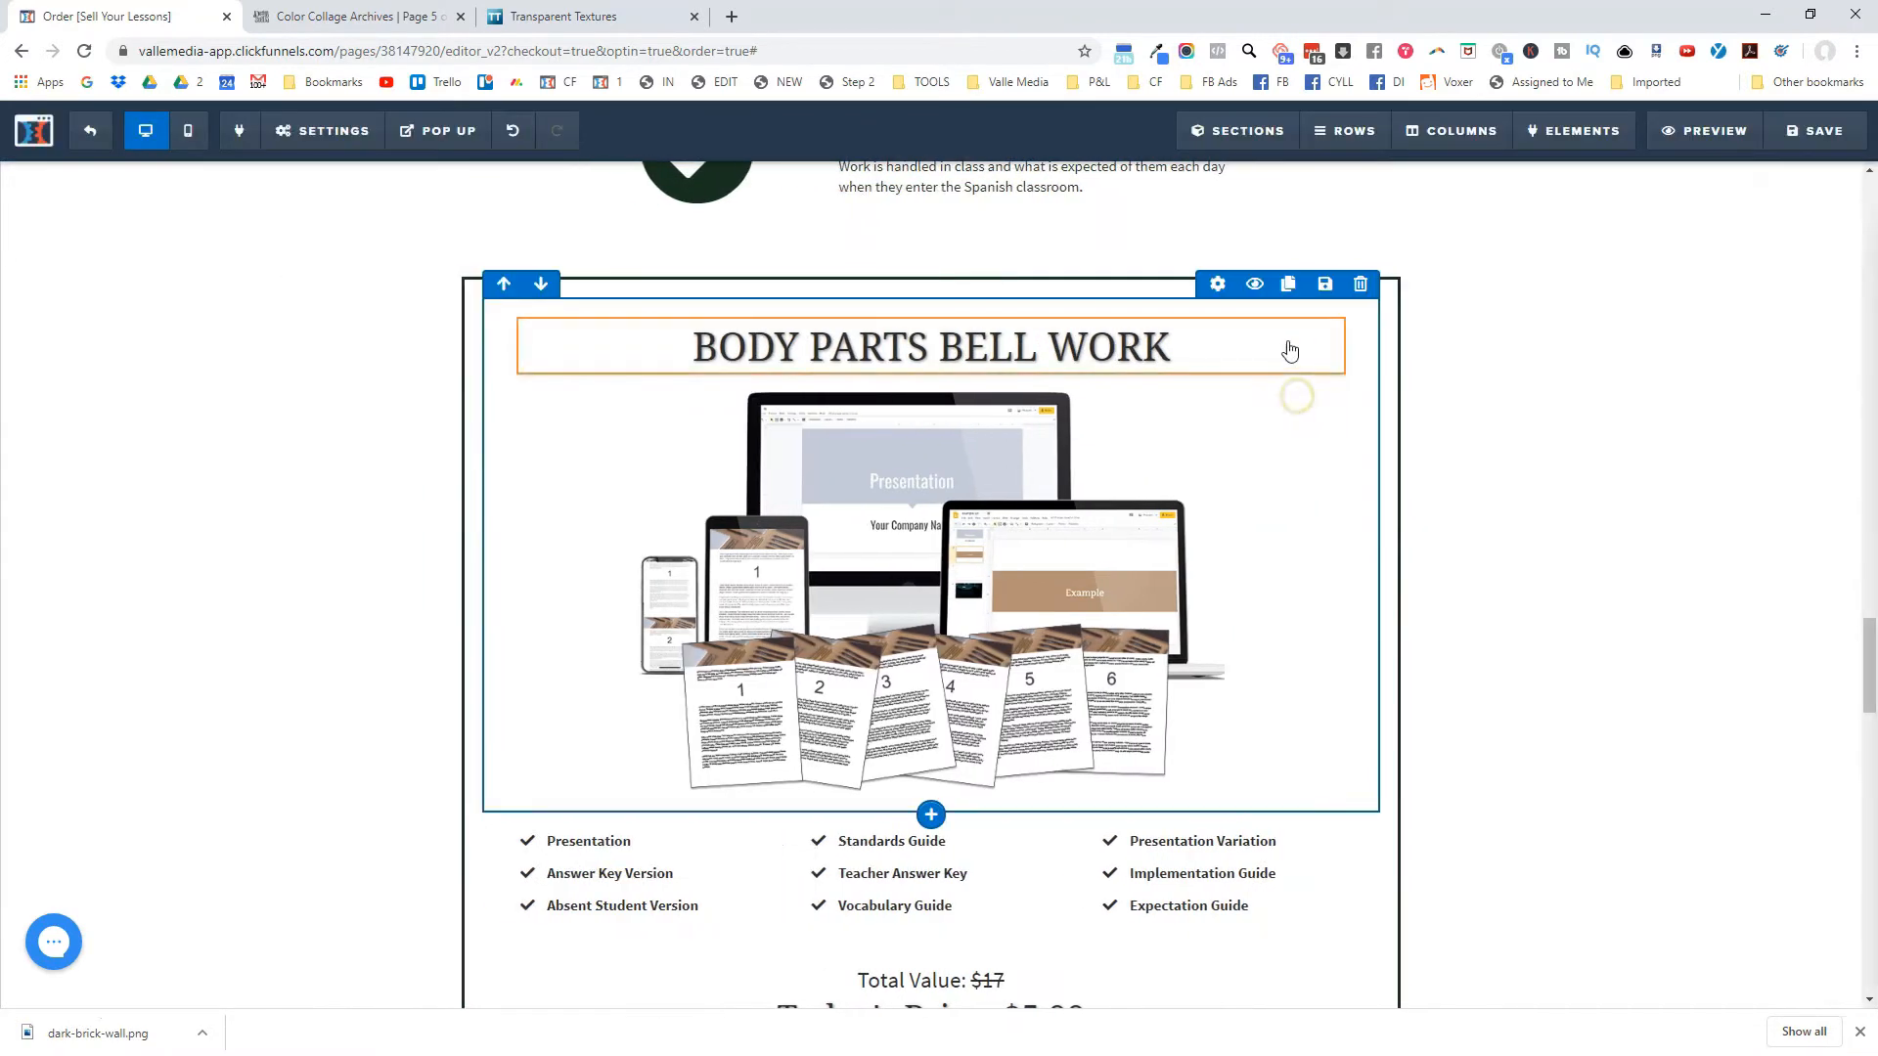
{"action": "left_click", "coordinate": [1252, 347]}
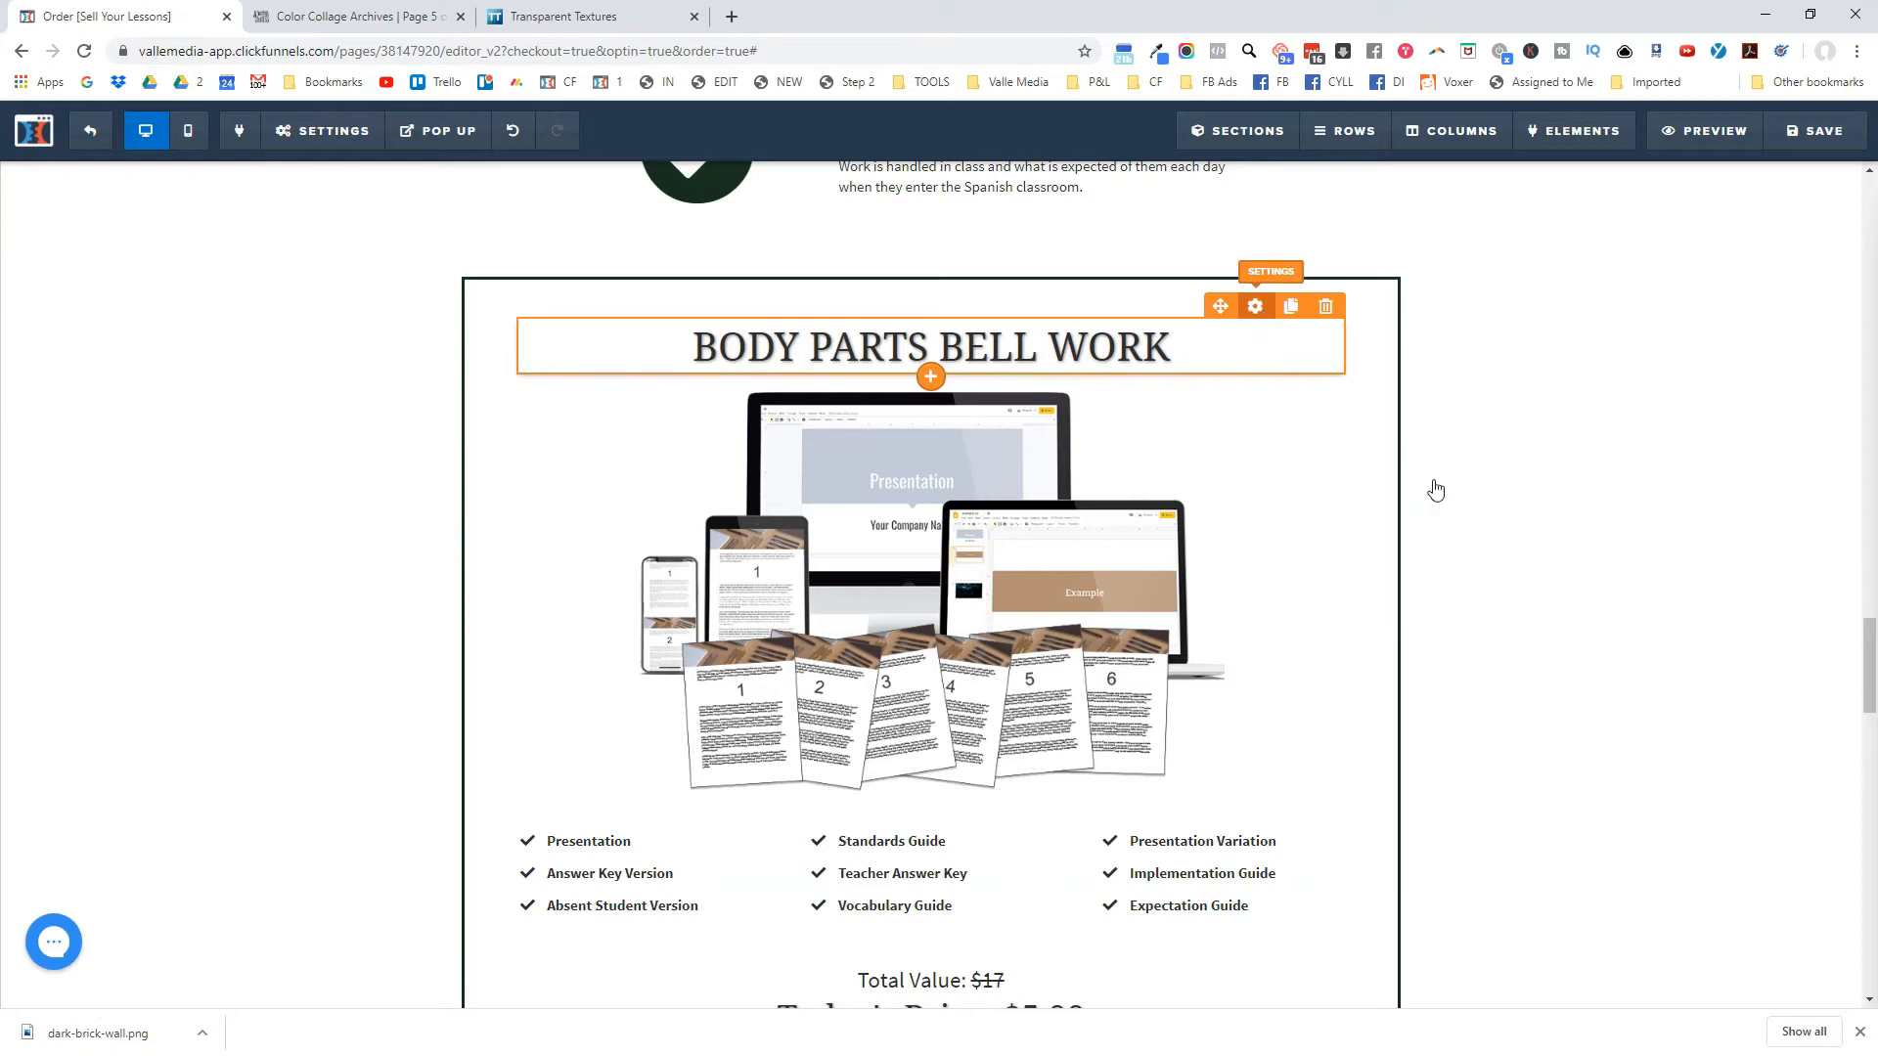
{"action": "left_click", "coordinate": [1269, 496]}
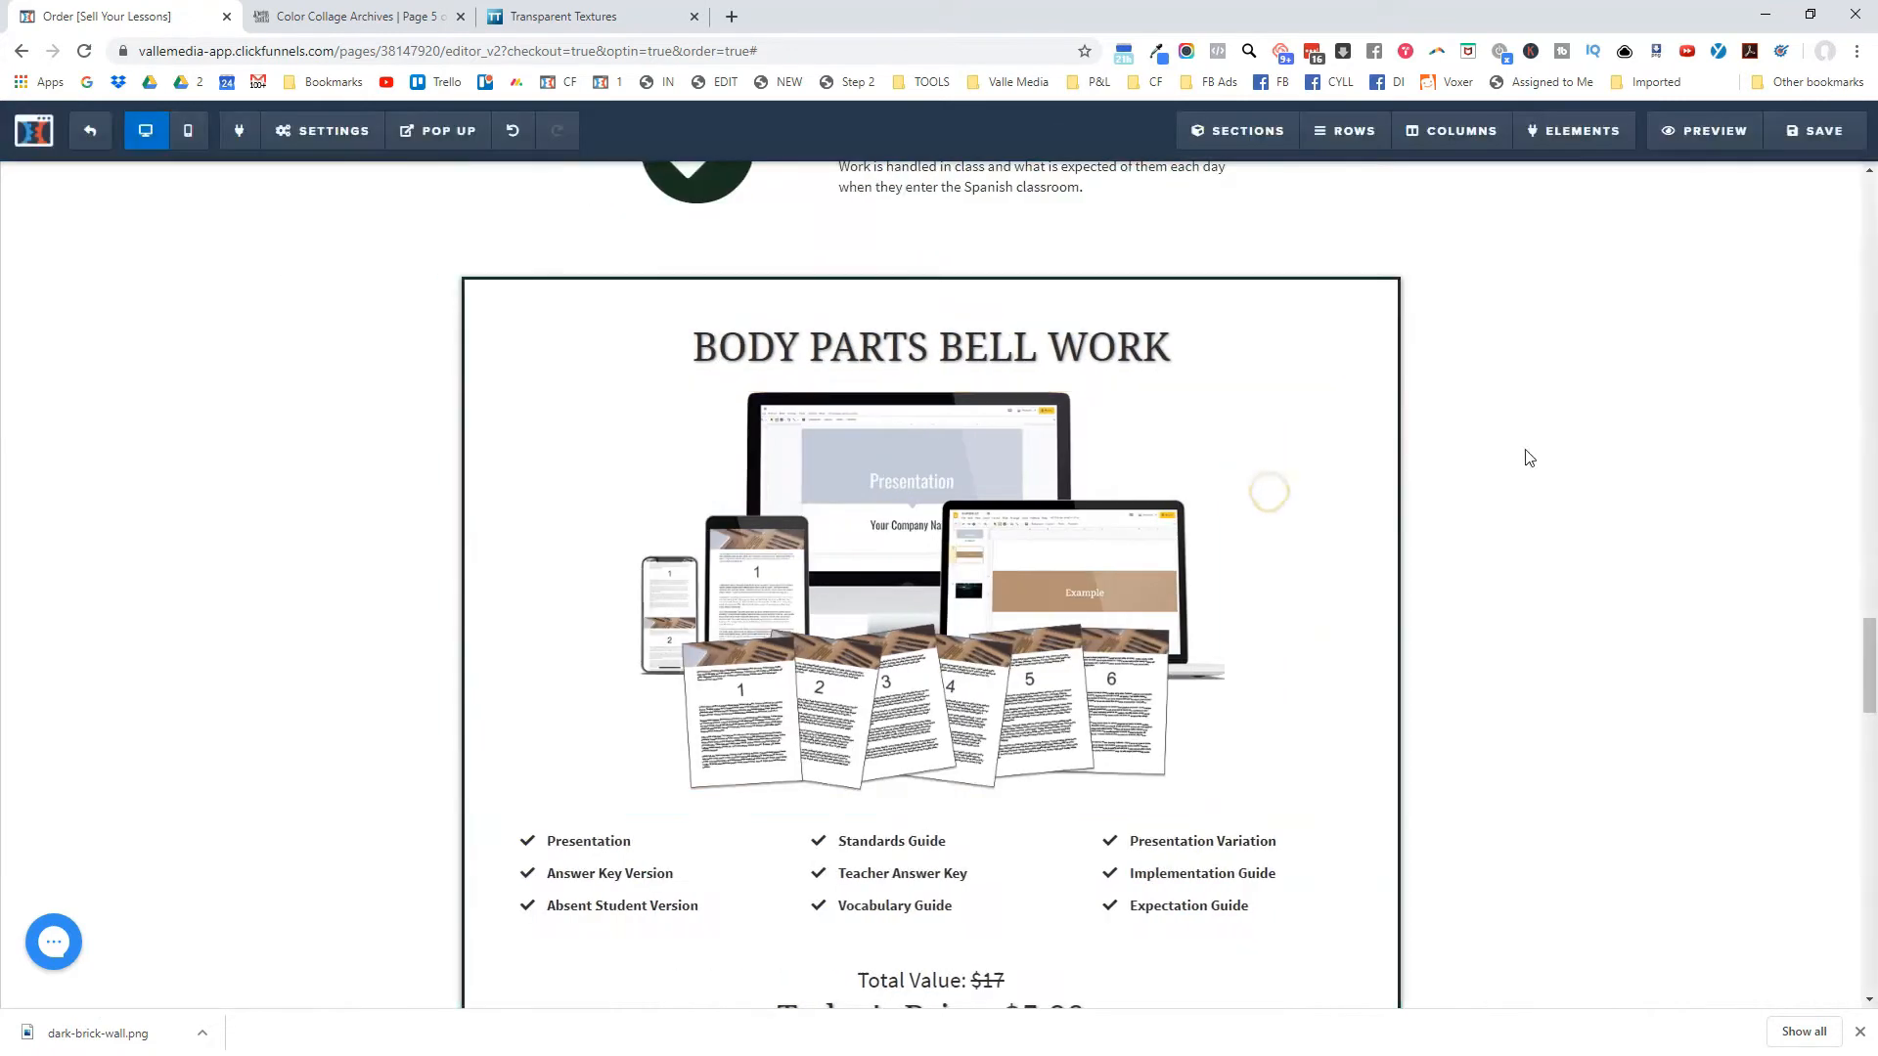
Try the white brick image from the library as the background of The Terms section.
{"action": "scroll", "coordinate": [1643, 444], "scroll_direction": "down", "scroll_amount": 5}
{"action": "scroll", "coordinate": [1616, 577], "scroll_direction": "down", "scroll_amount": 3}
{"action": "scroll", "coordinate": [1615, 579], "scroll_direction": "down", "scroll_amount": 4}
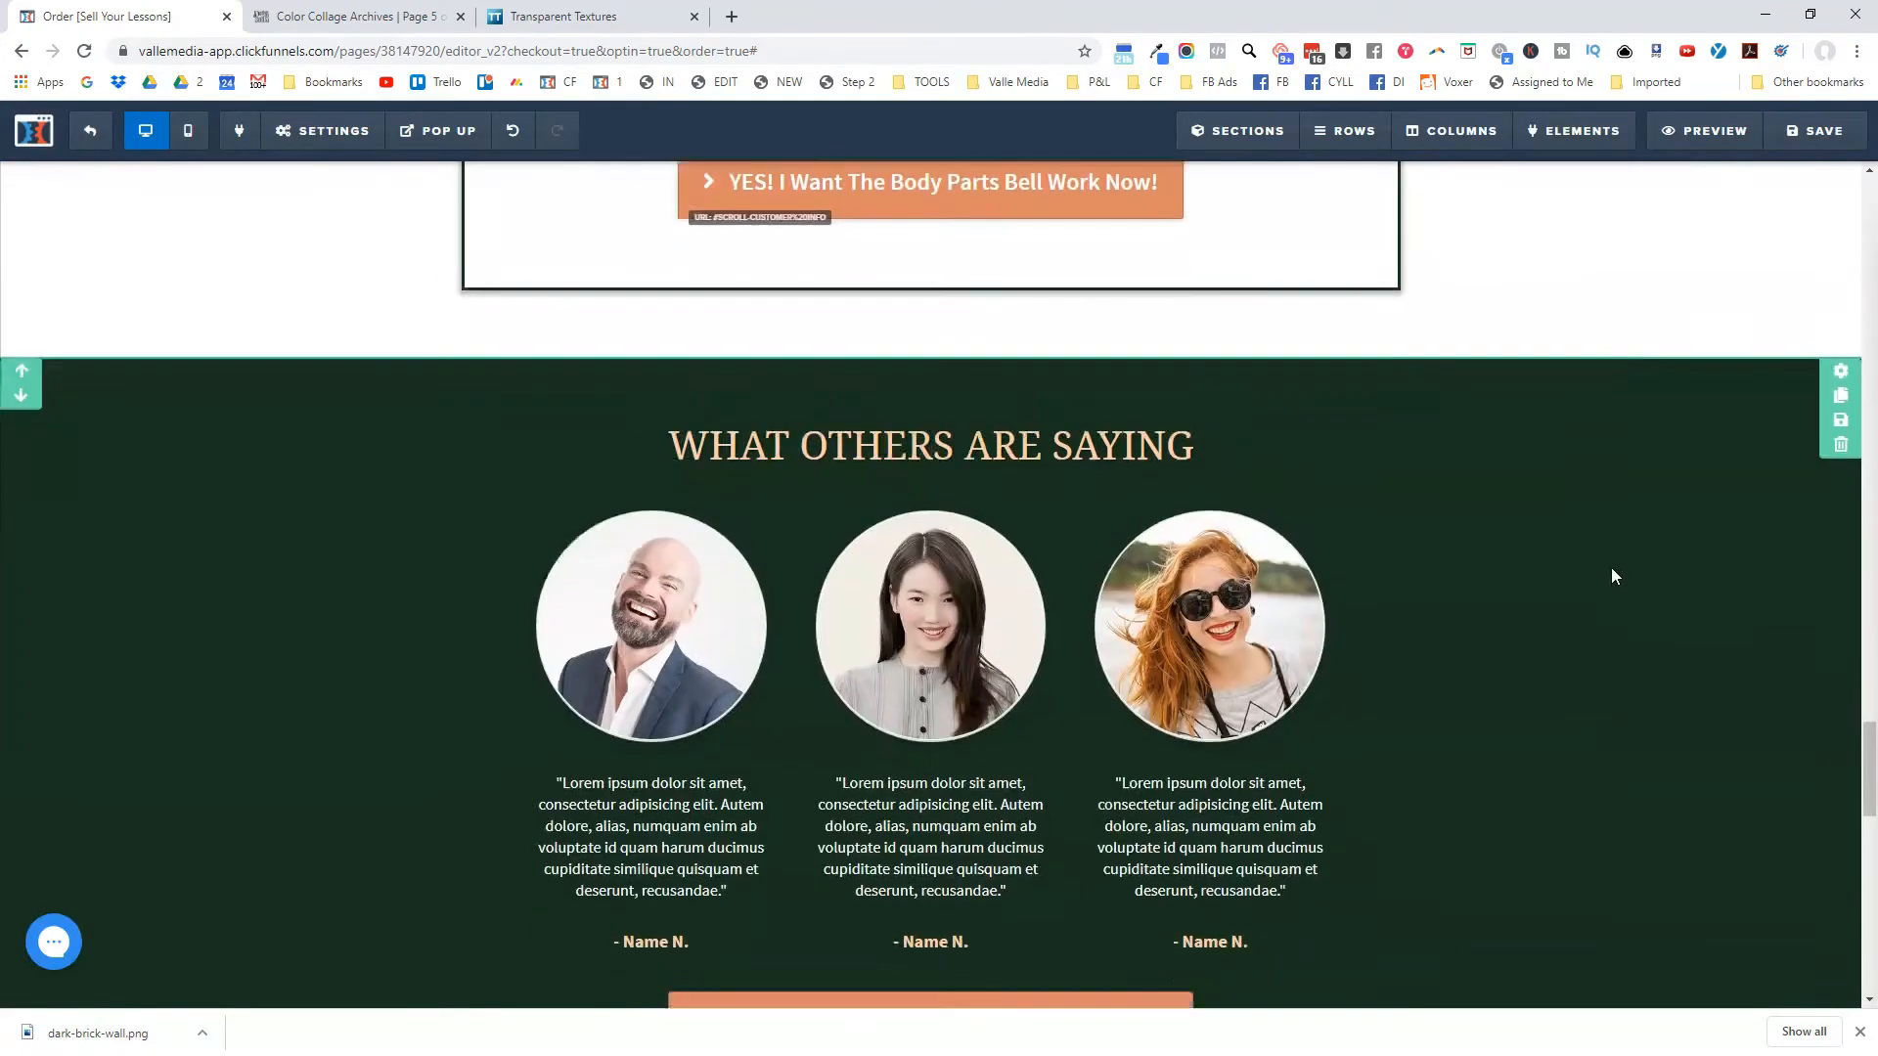
{"action": "scroll", "coordinate": [1630, 546], "scroll_direction": "down", "scroll_amount": 2}
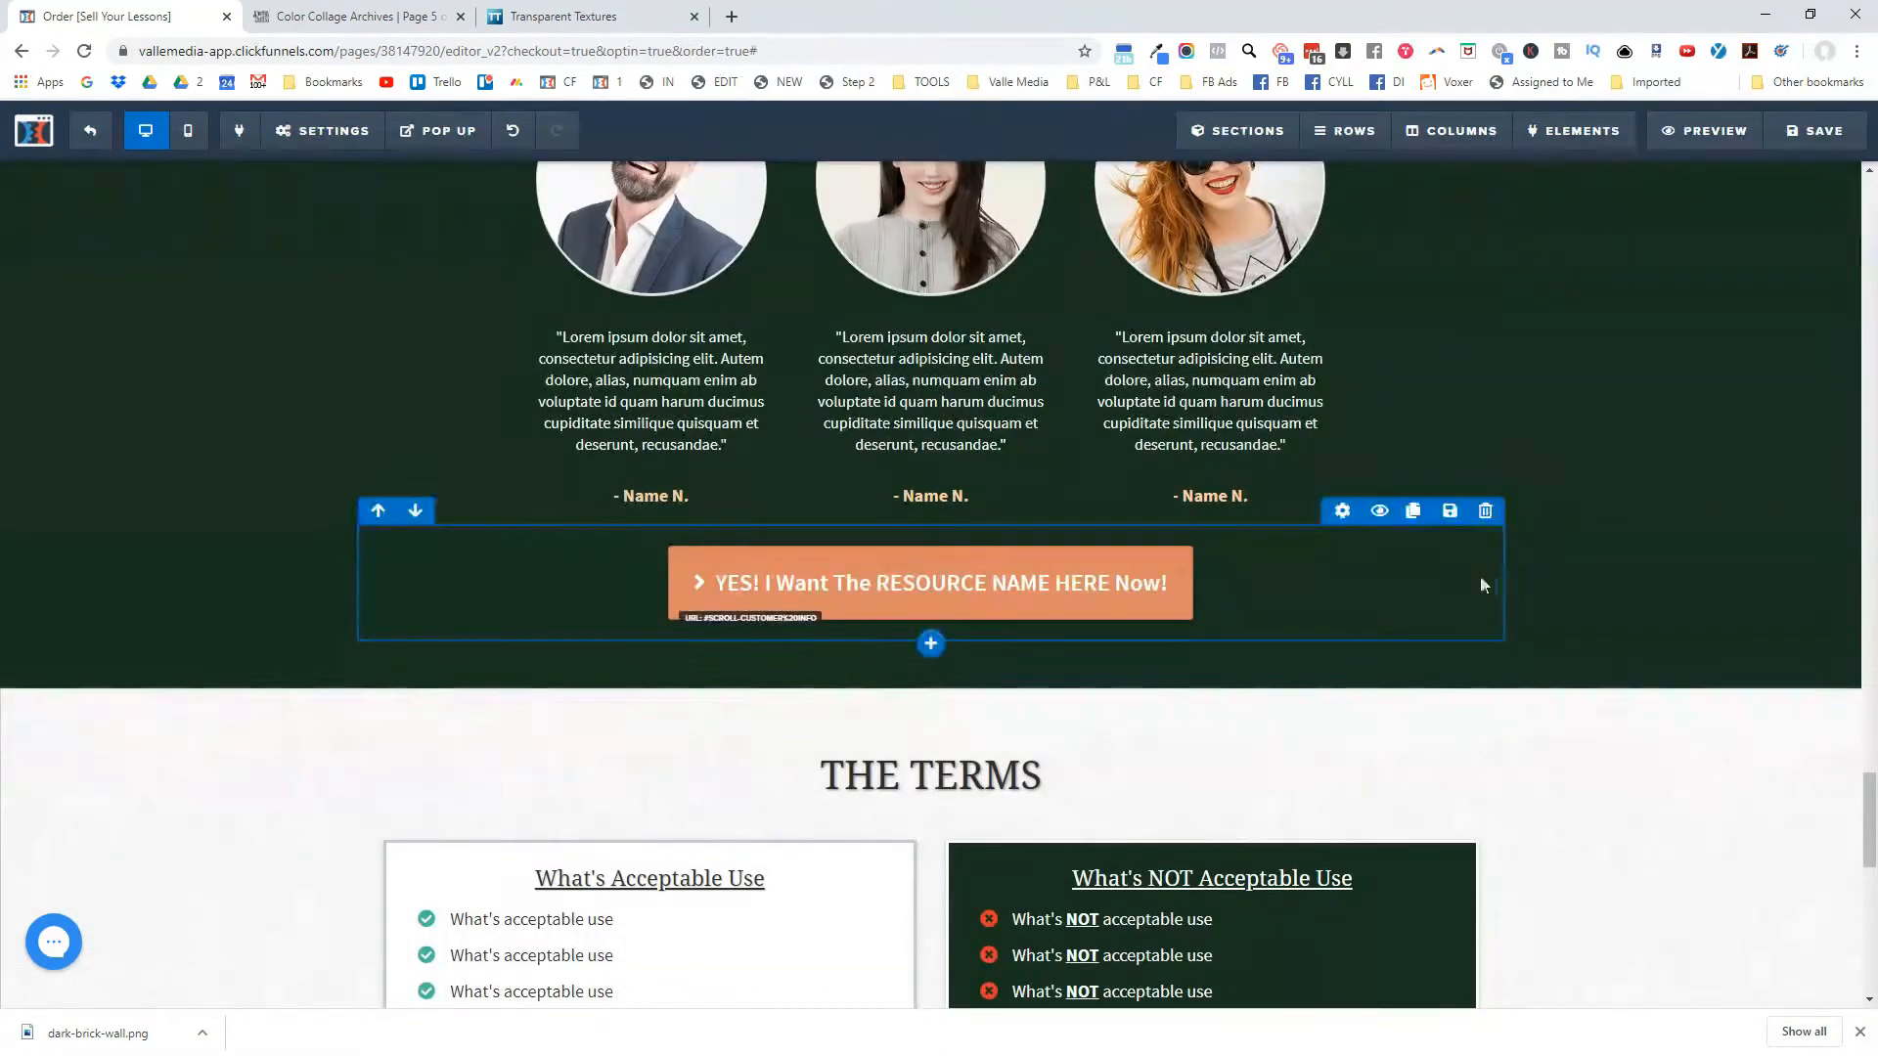
{"action": "scroll", "coordinate": [1617, 661], "scroll_direction": "down", "scroll_amount": 7}
{"action": "scroll", "coordinate": [1613, 650], "scroll_direction": "up", "scroll_amount": 3}
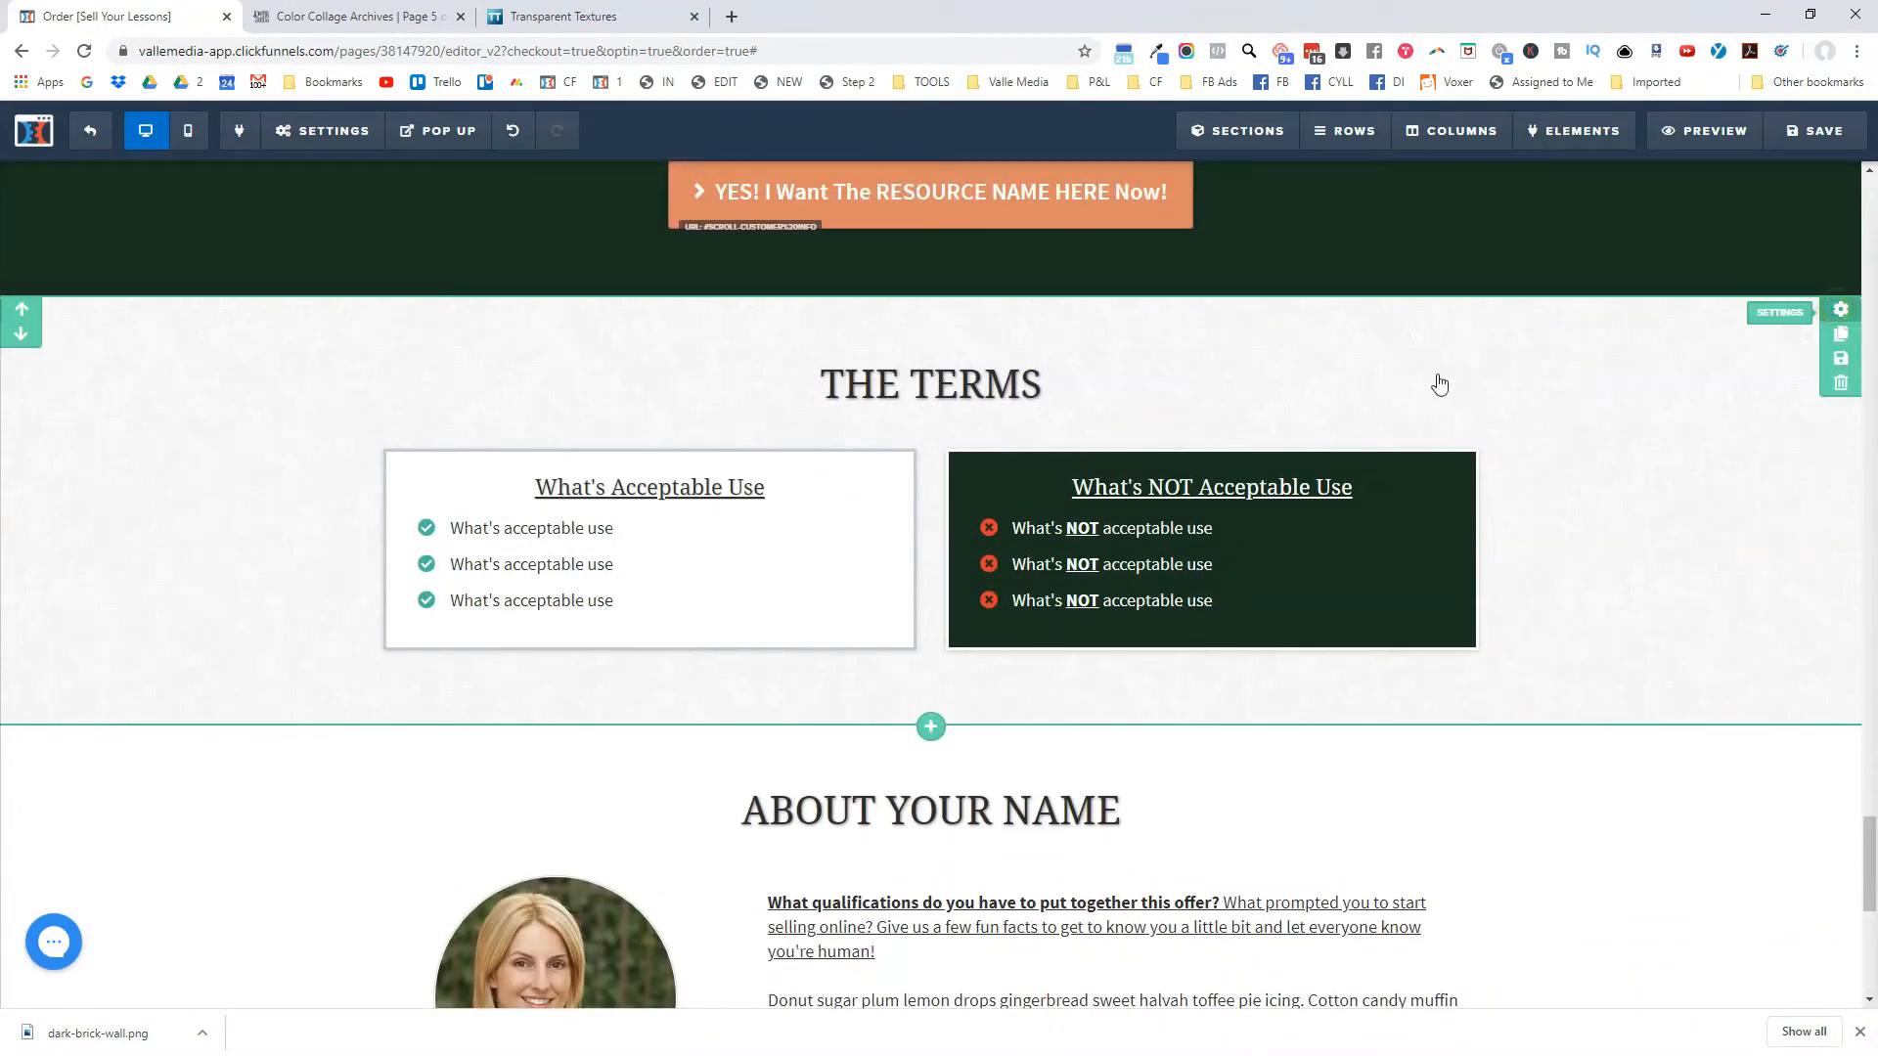
{"action": "left_click", "coordinate": [1792, 325]}
{"action": "left_click", "coordinate": [1808, 346]}
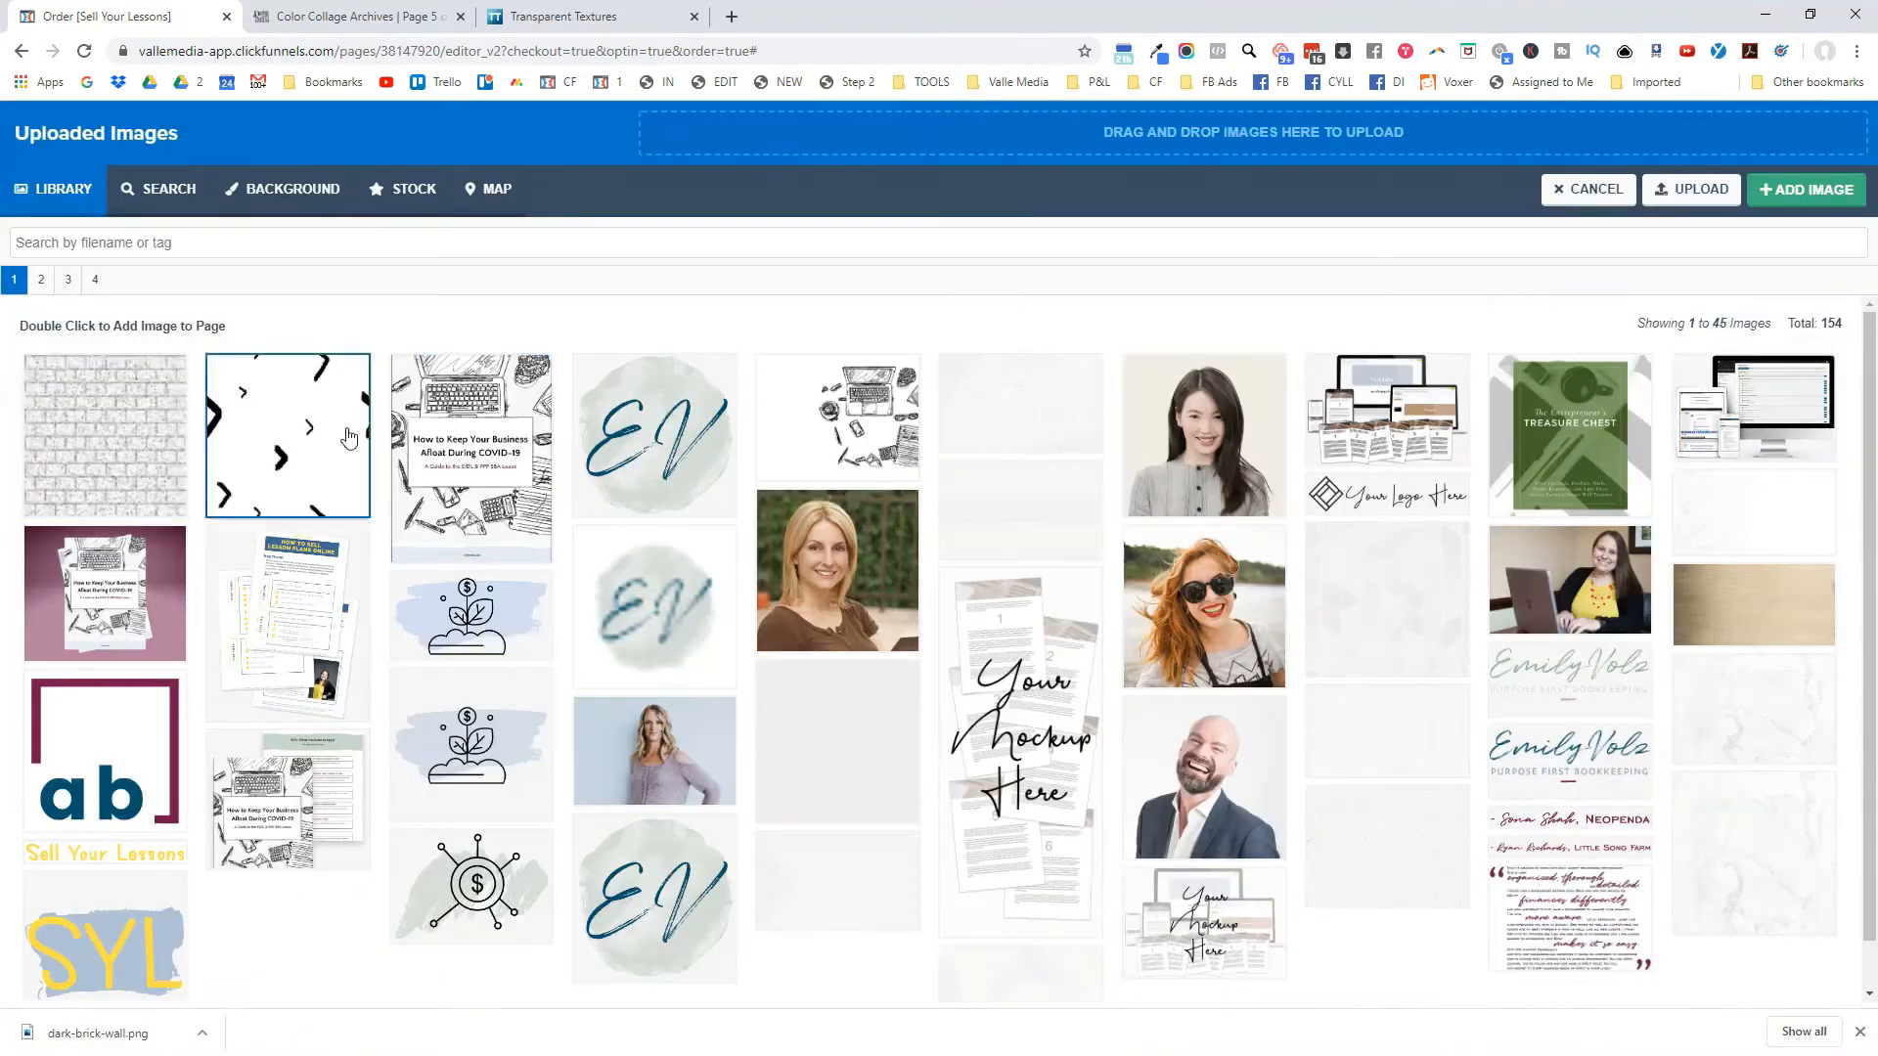
{"action": "left_click", "coordinate": [1807, 190]}
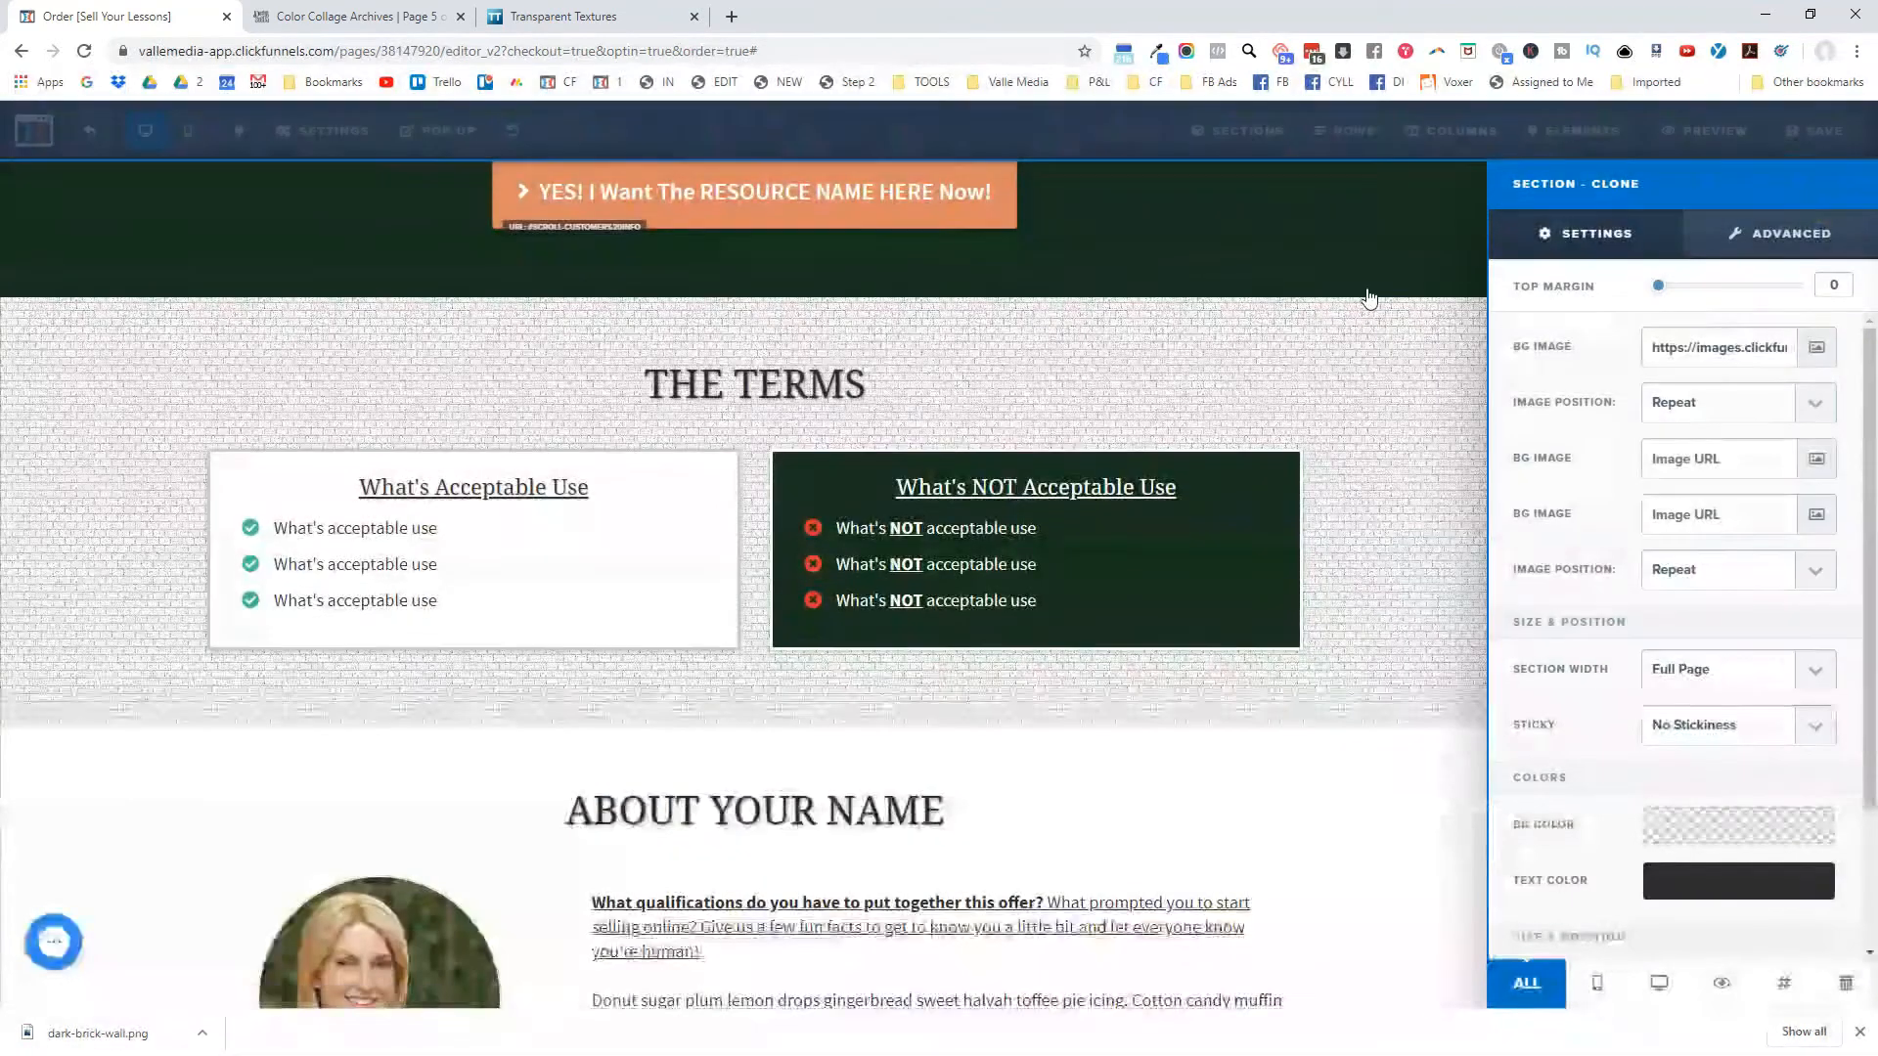
{"action": "left_click", "coordinate": [1272, 422]}
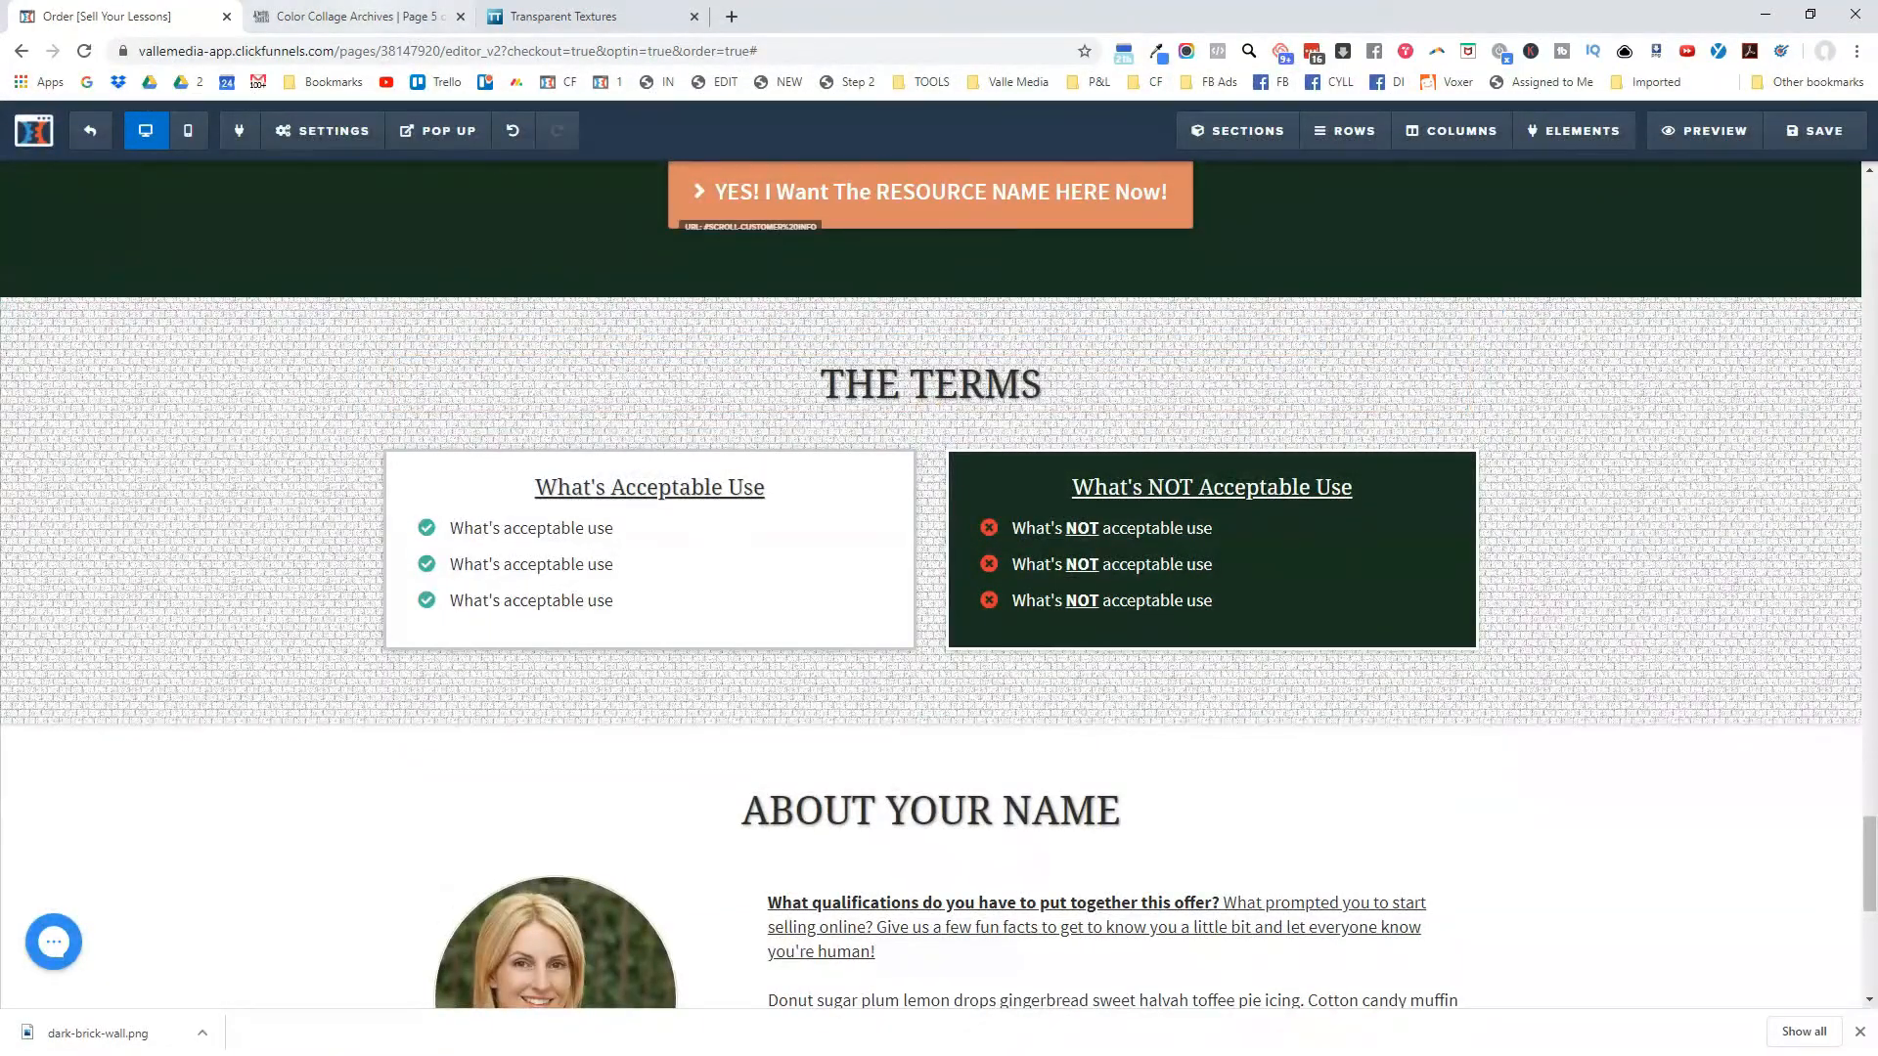
Undo the white brick background on The Terms section.
{"action": "left_click", "coordinate": [563, 17]}
{"action": "left_click", "coordinate": [127, 17]}
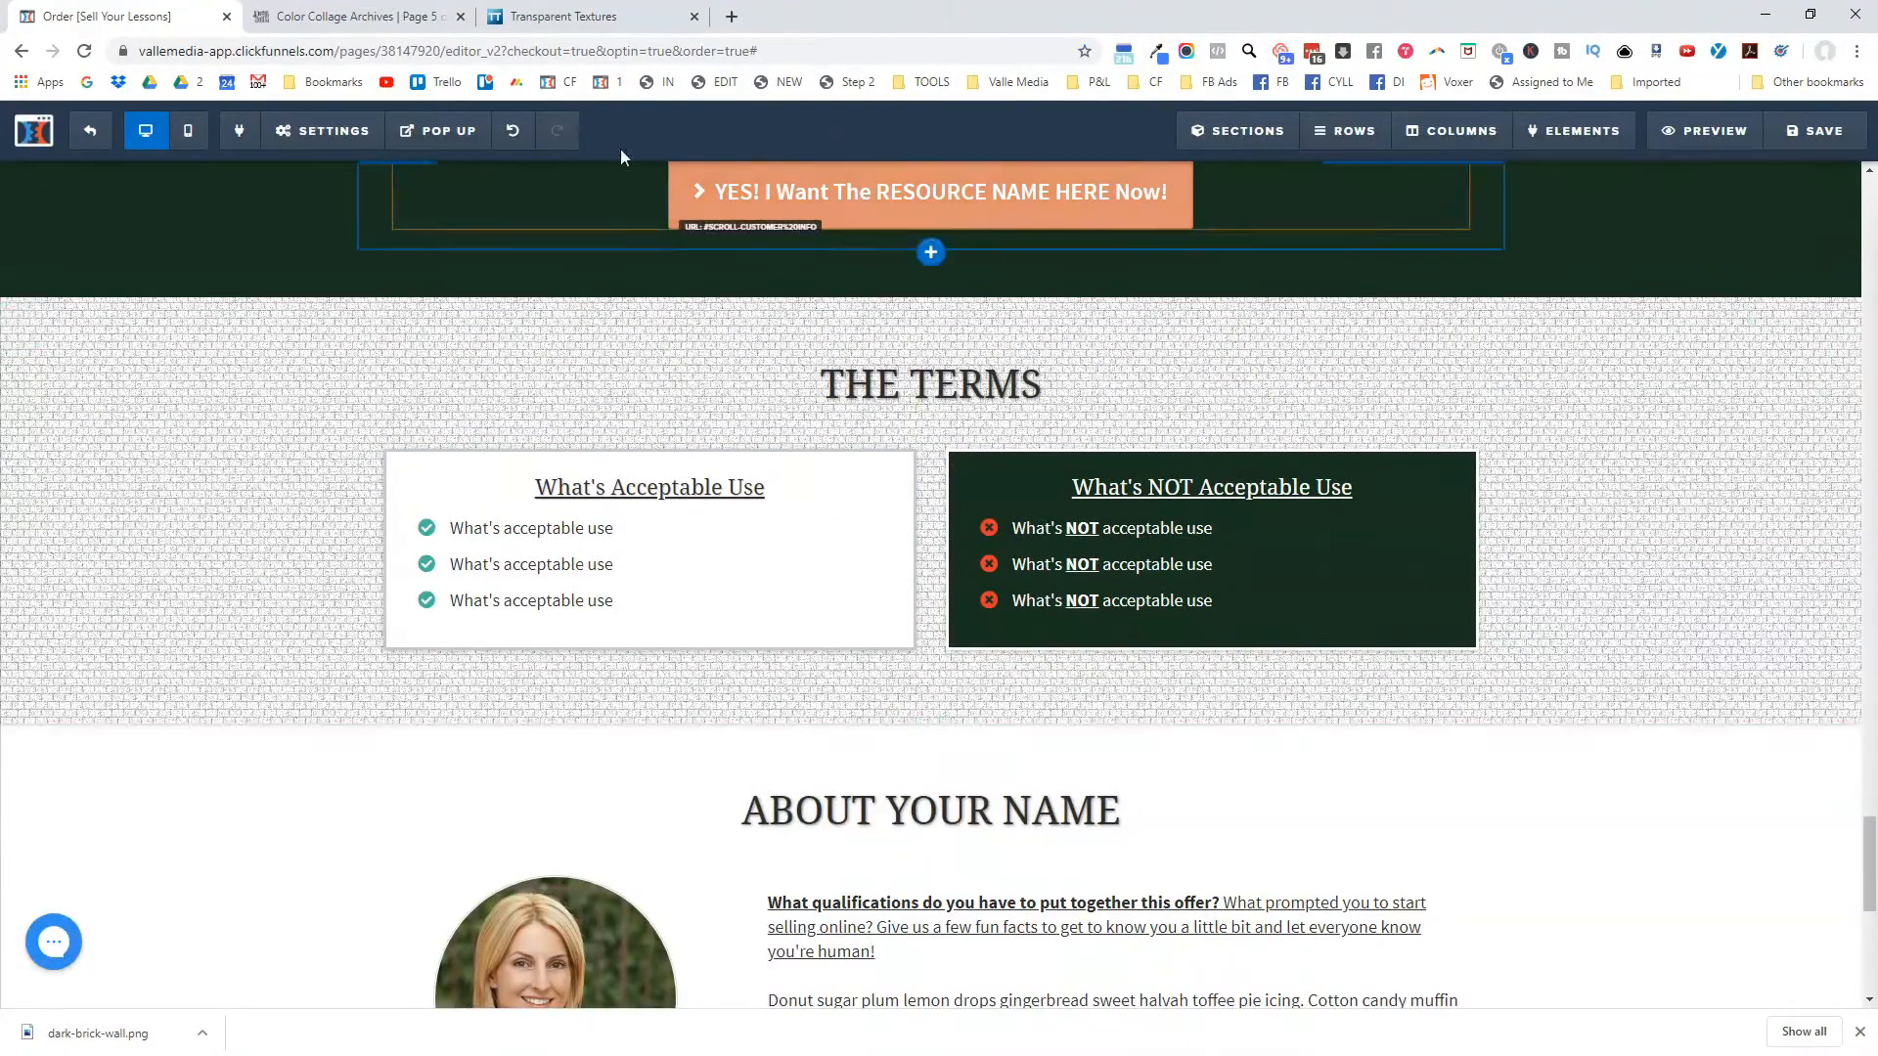
{"action": "left_click", "coordinate": [513, 132]}
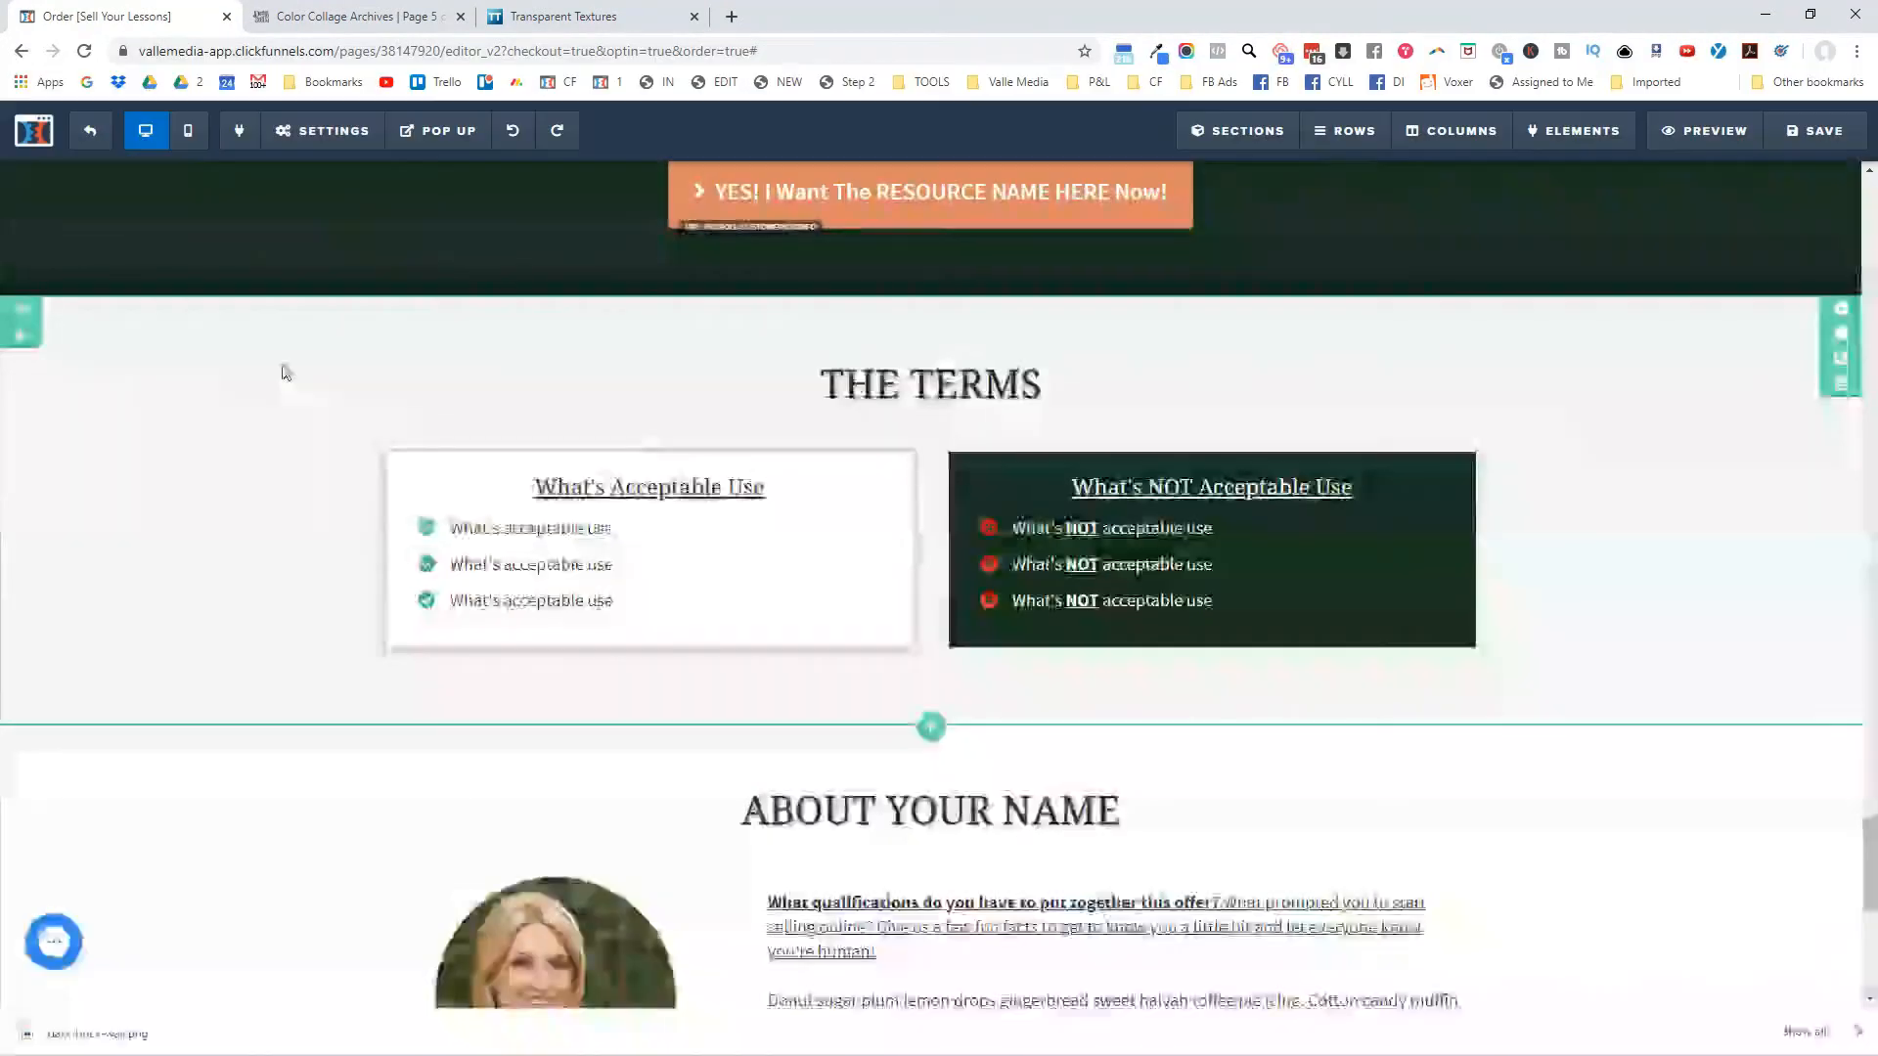
Set the font size of the "Grab Your INSTANT Copy" sub-headline above the order form to 22.
{"action": "scroll", "coordinate": [1613, 557], "scroll_direction": "down", "scroll_amount": 2}
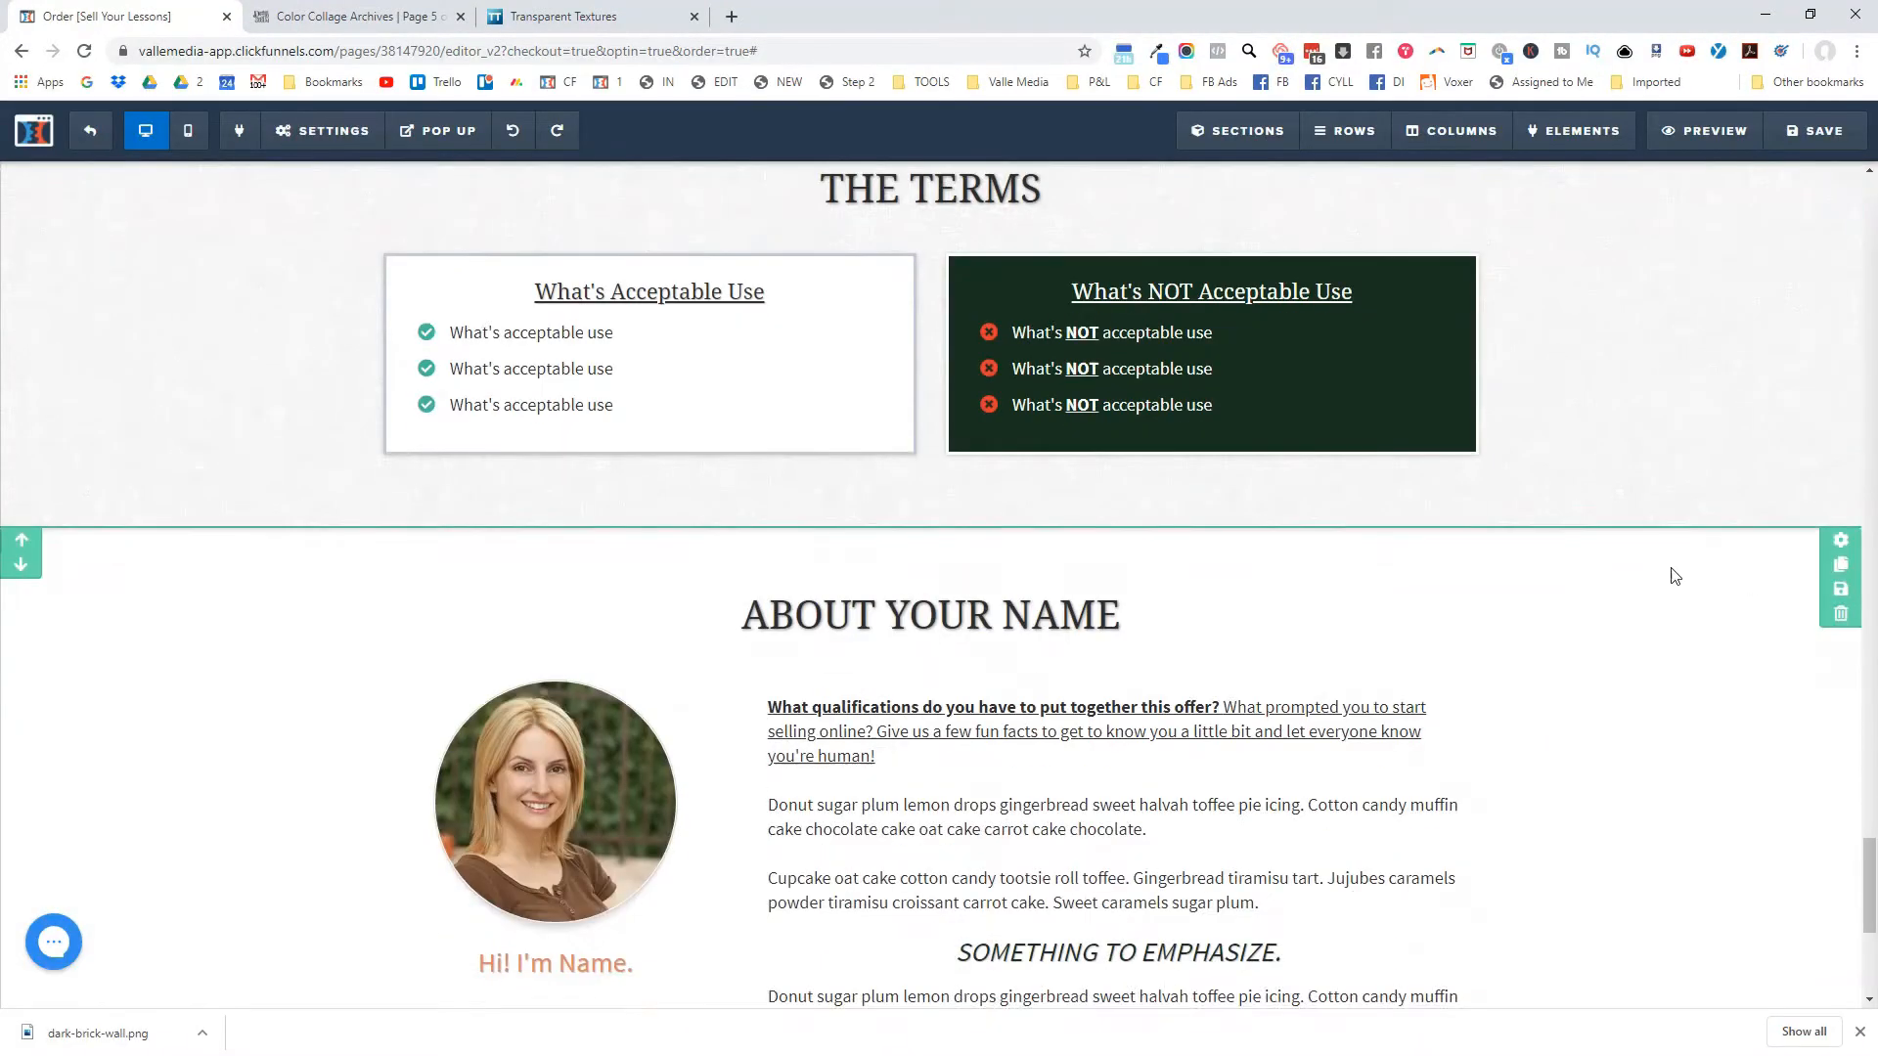
{"action": "scroll", "coordinate": [1652, 557], "scroll_direction": "up", "scroll_amount": 12}
{"action": "scroll", "coordinate": [1426, 660], "scroll_direction": "up", "scroll_amount": 10}
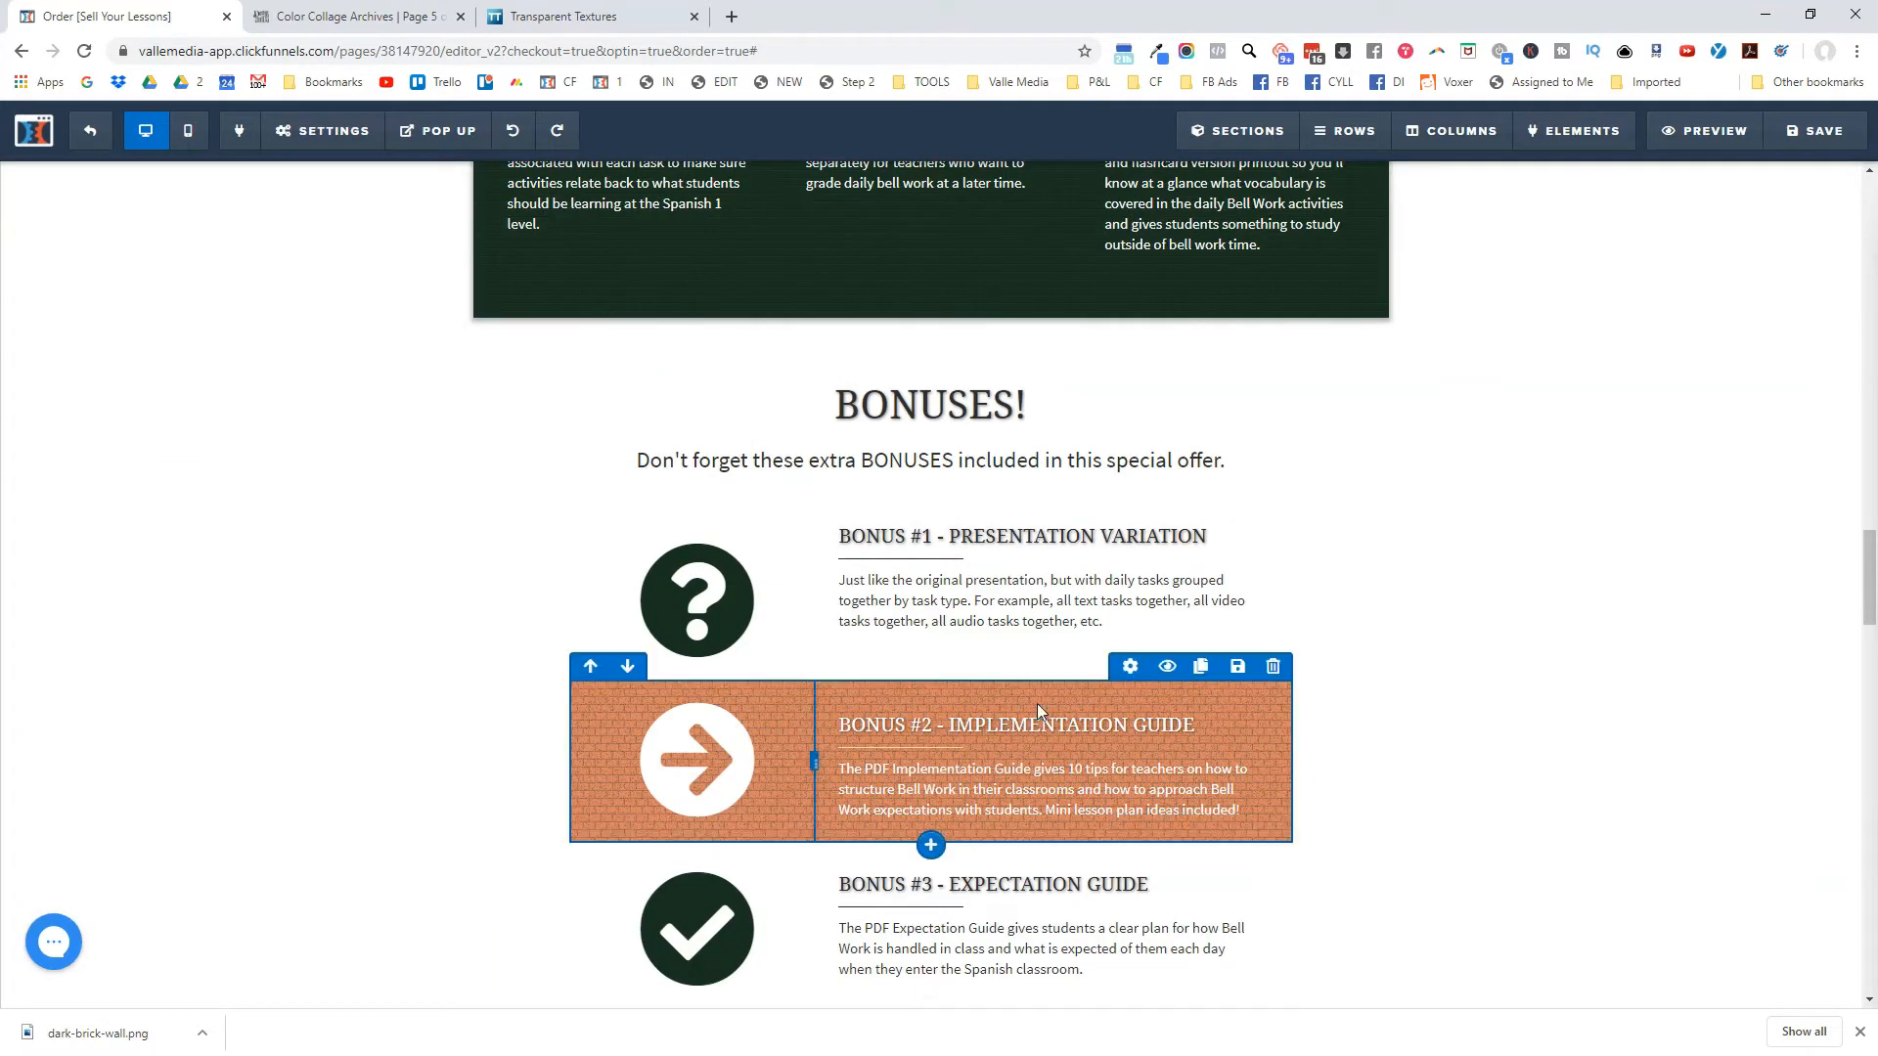
{"action": "scroll", "coordinate": [1268, 825], "scroll_direction": "up", "scroll_amount": 8}
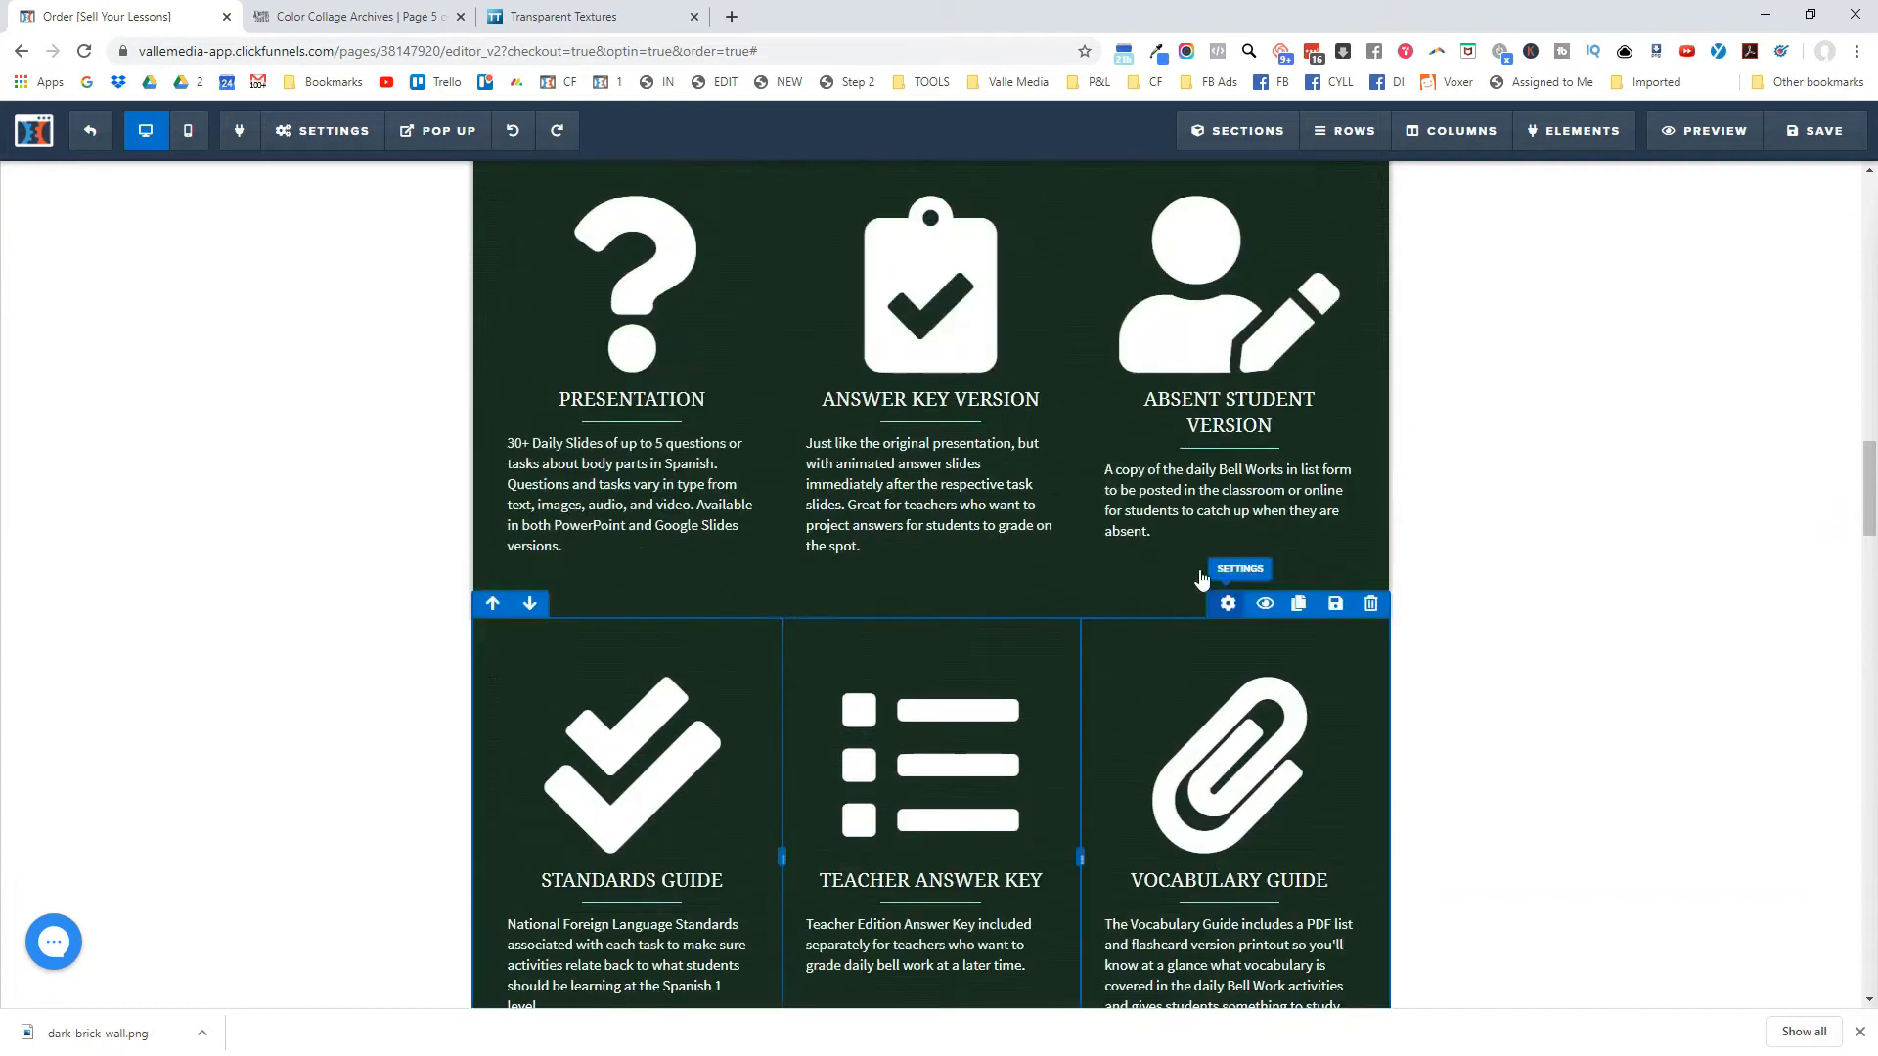
{"action": "scroll", "coordinate": [1491, 567], "scroll_direction": "up", "scroll_amount": 14}
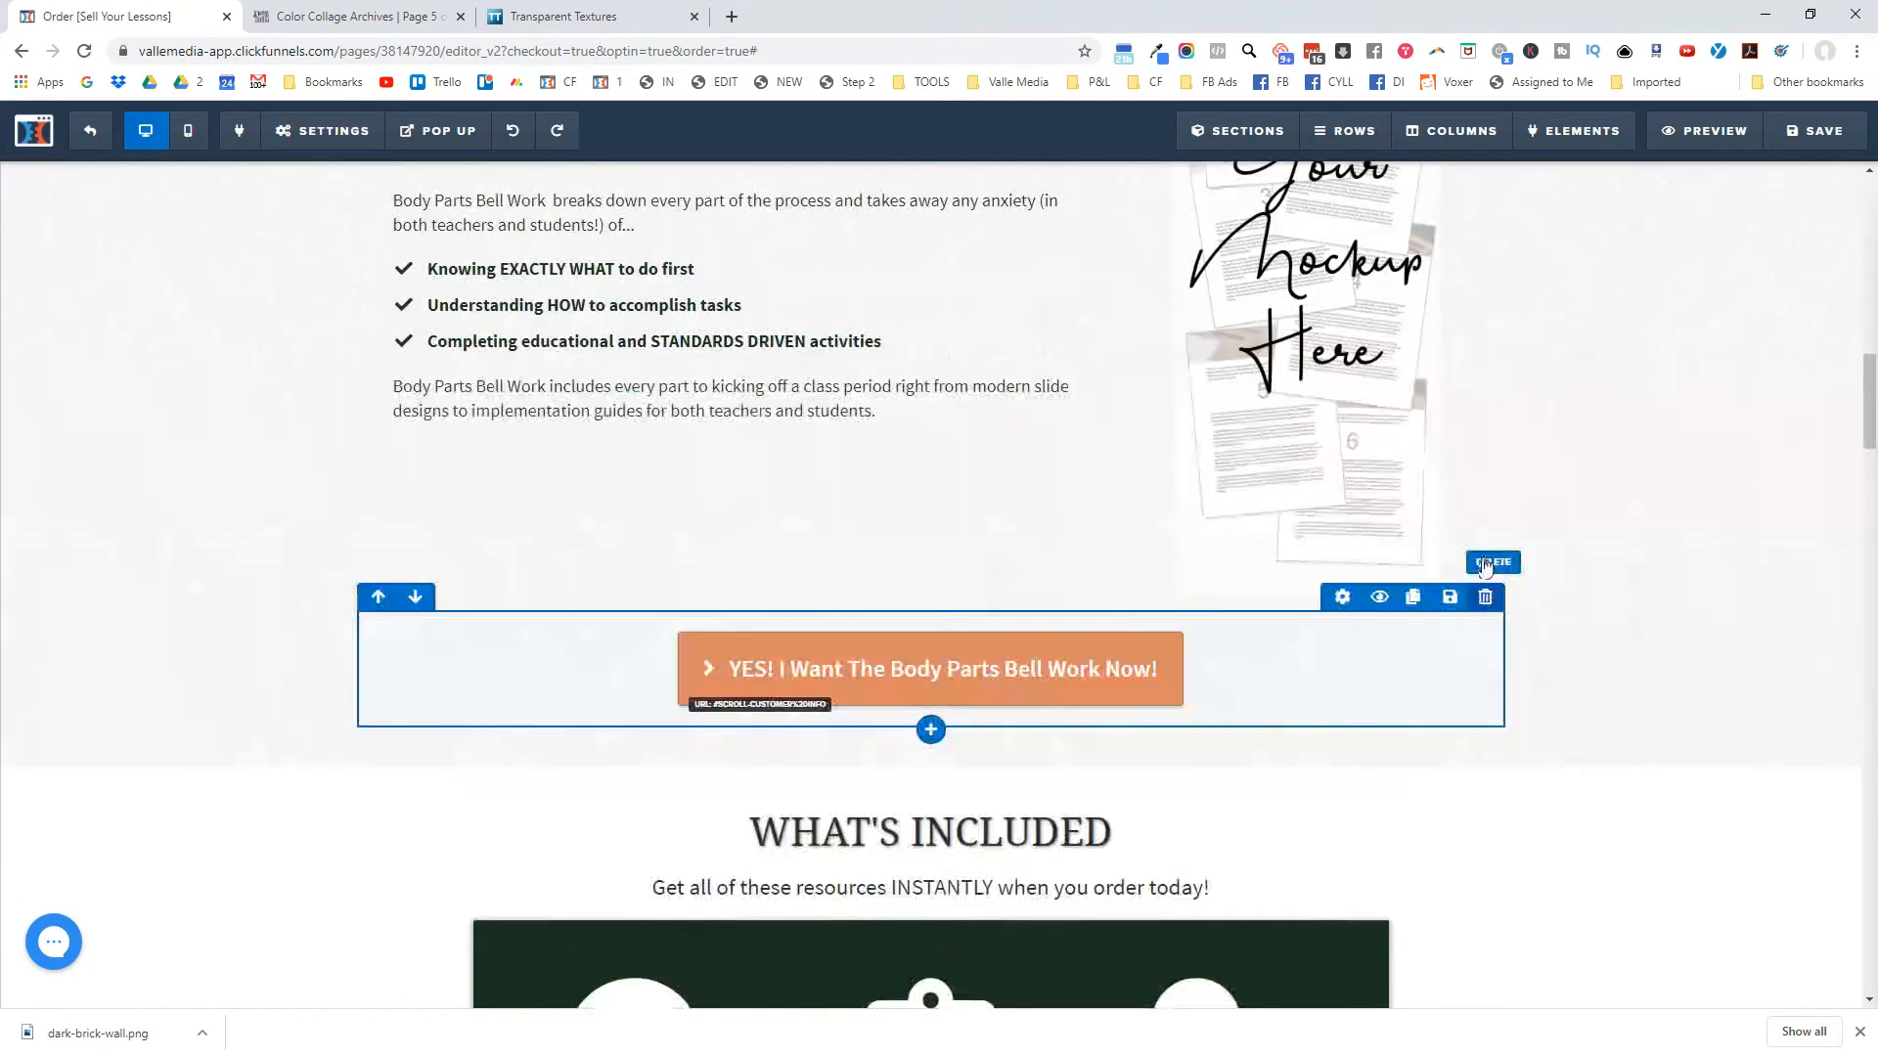
{"action": "scroll", "coordinate": [1491, 570], "scroll_direction": "up", "scroll_amount": 8}
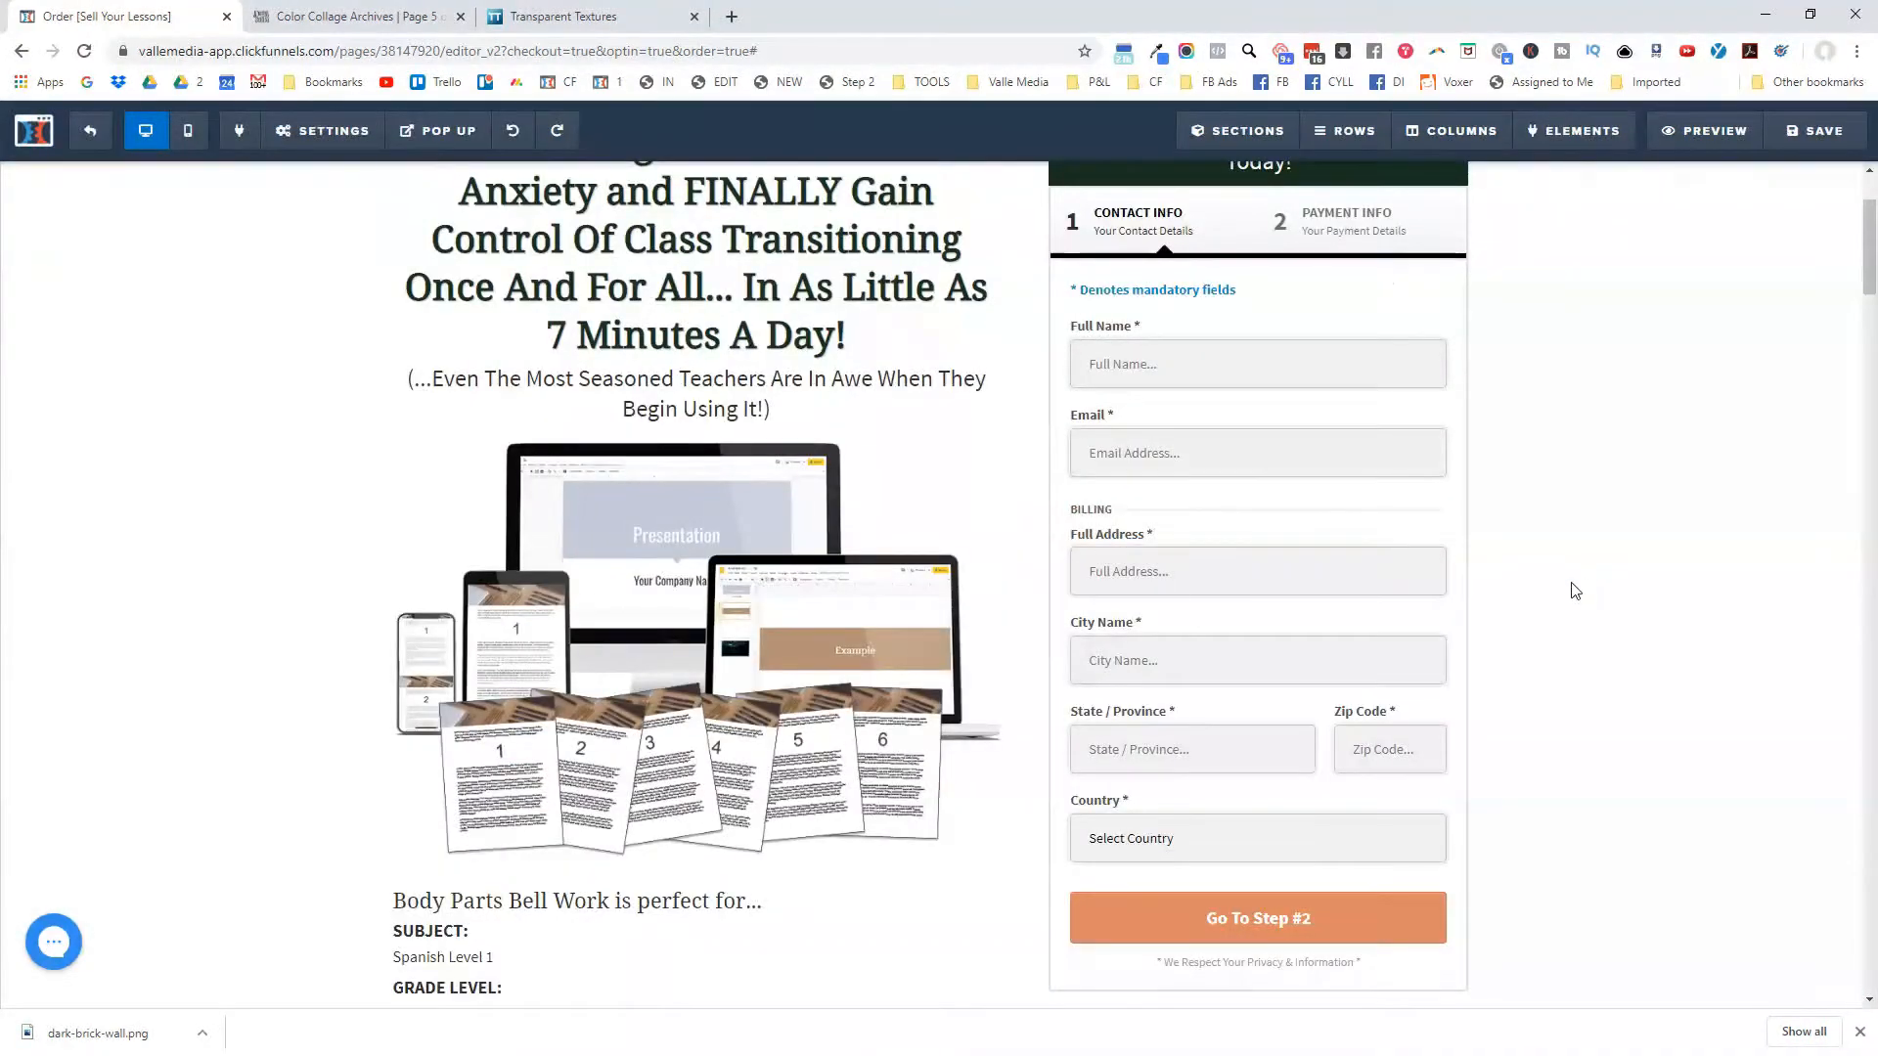
{"action": "scroll", "coordinate": [1525, 597], "scroll_direction": "up", "scroll_amount": 2}
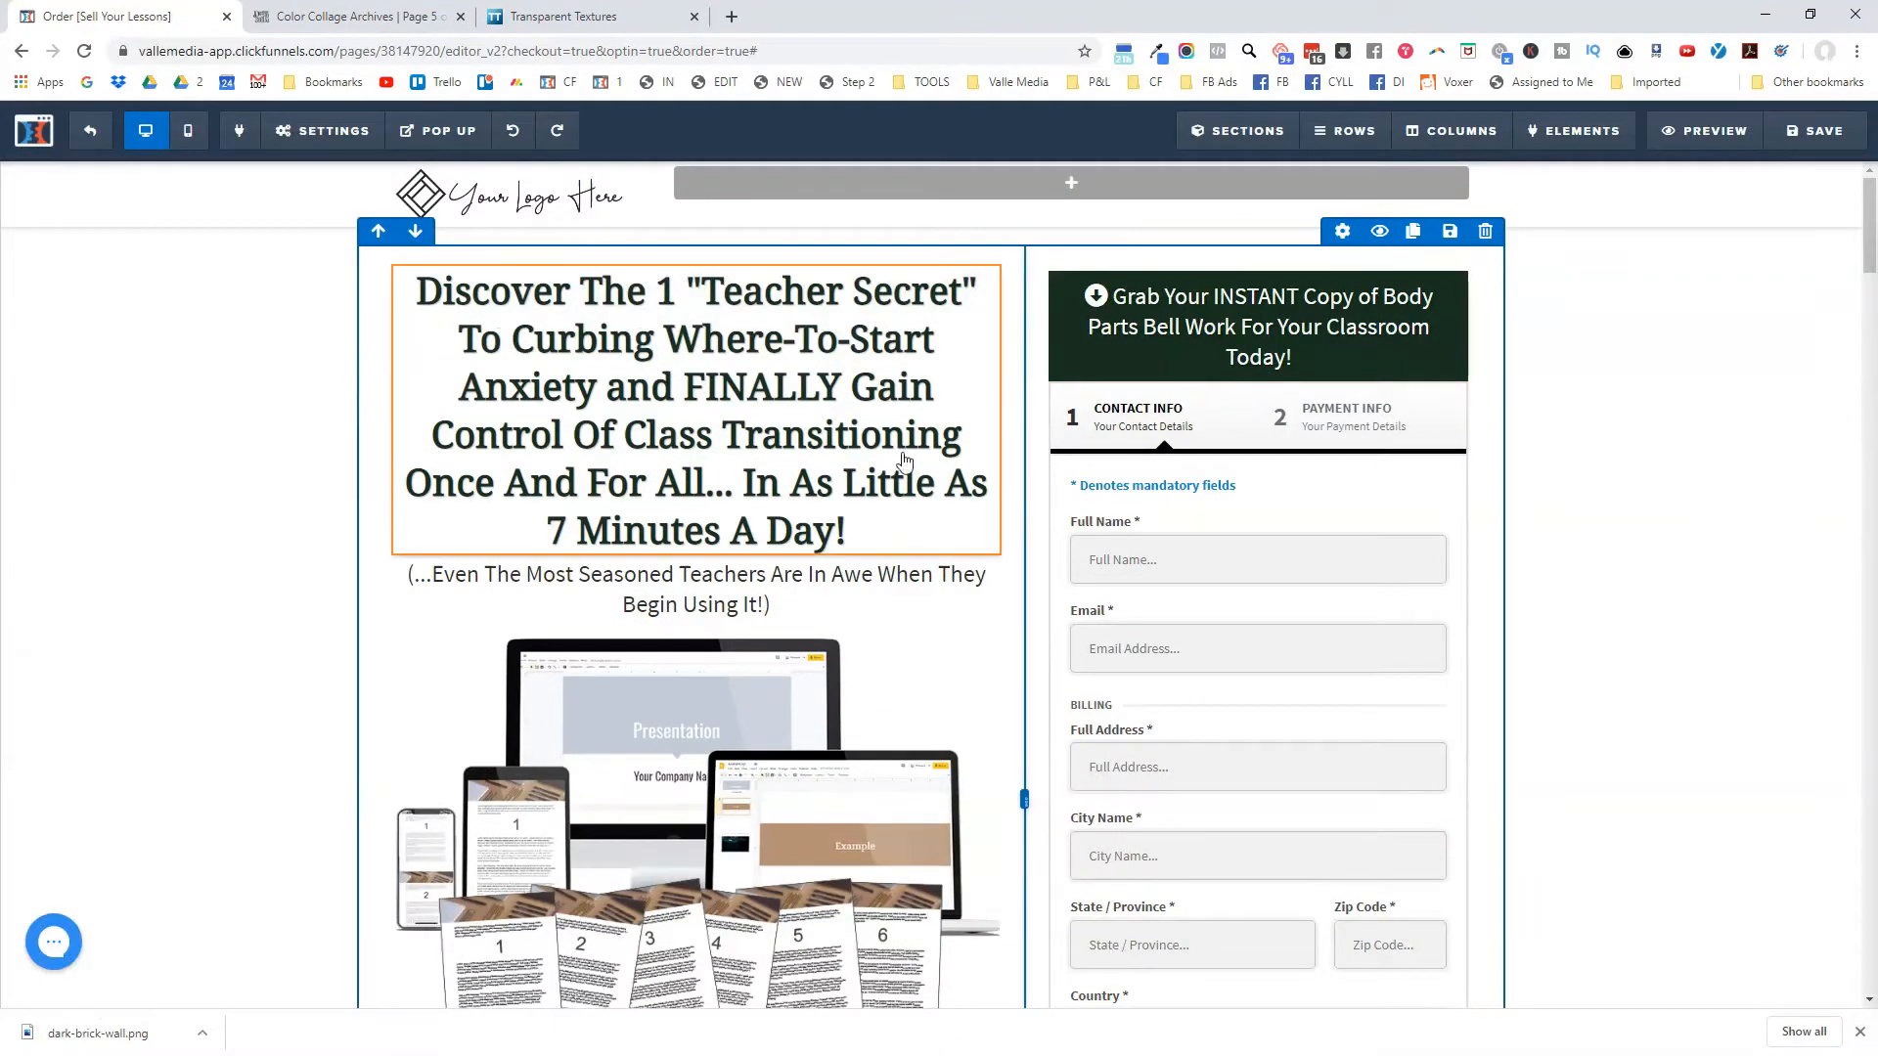
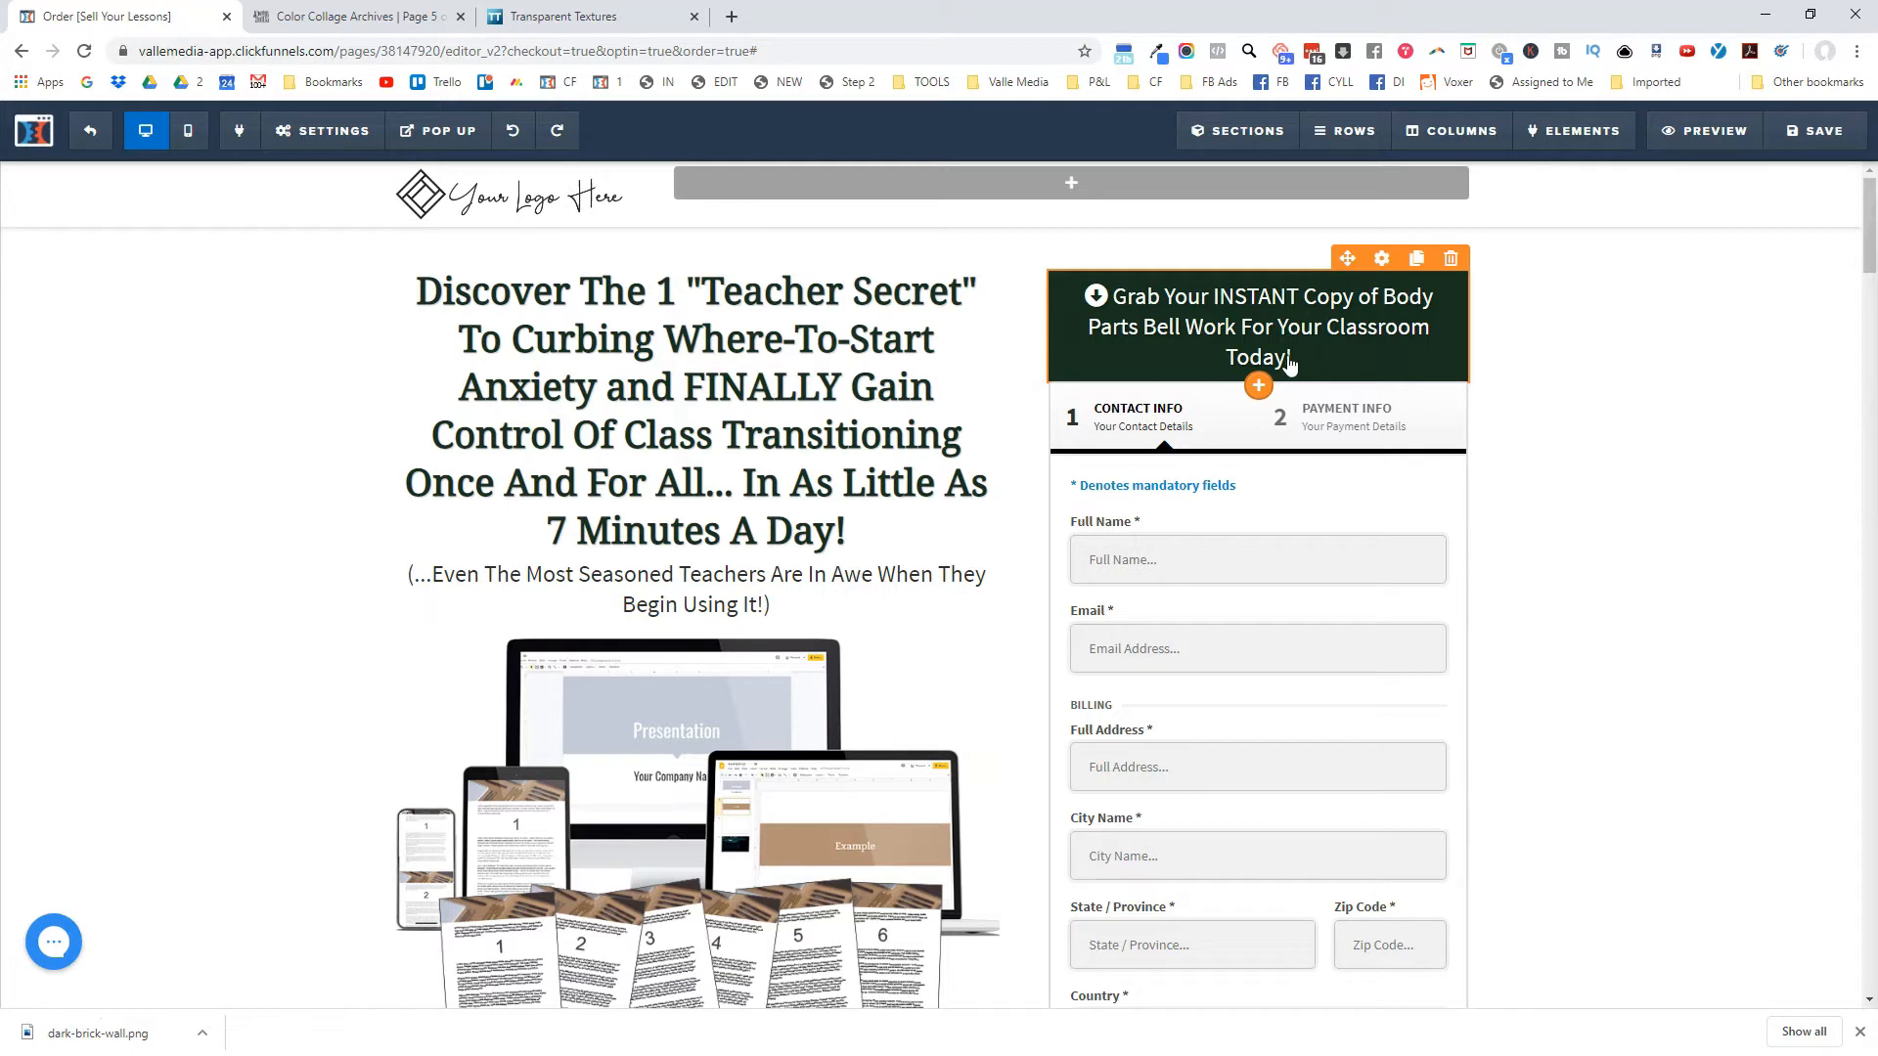
{"action": "left_click", "coordinate": [1260, 358]}
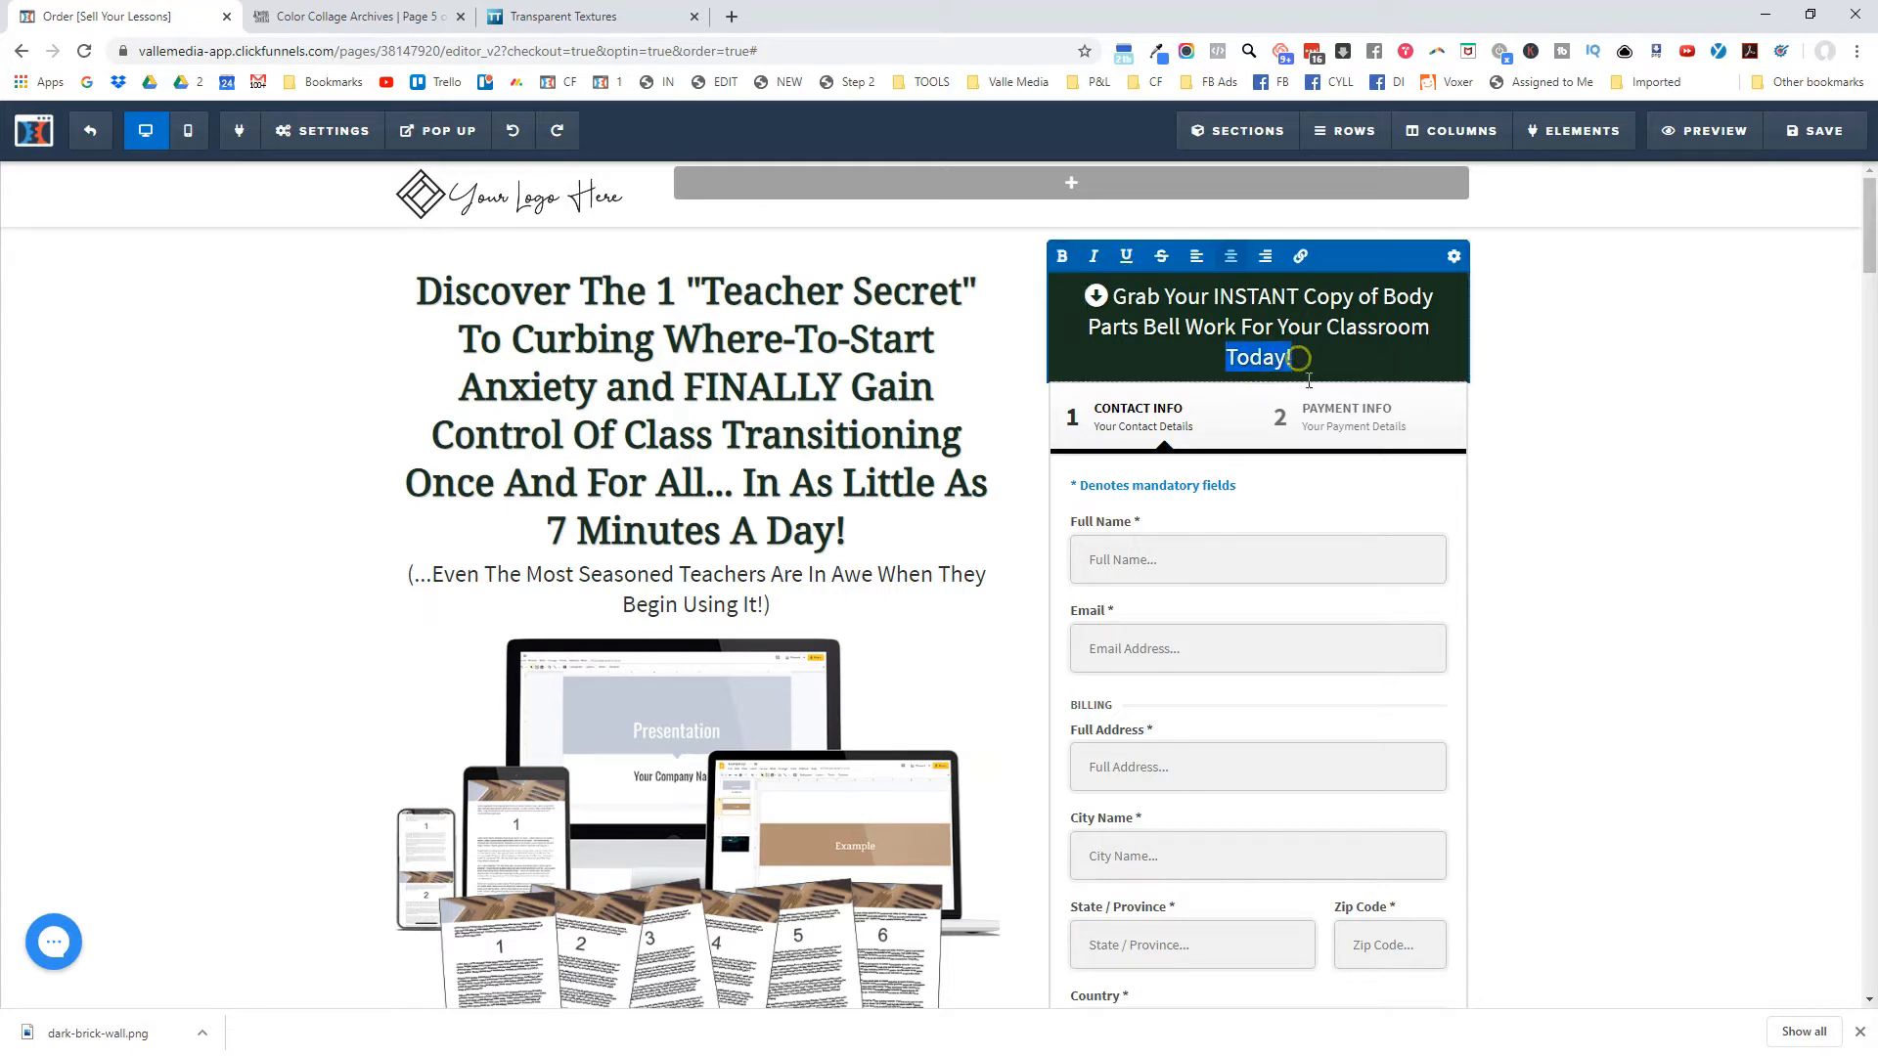
{"action": "left_click", "coordinate": [1453, 255]}
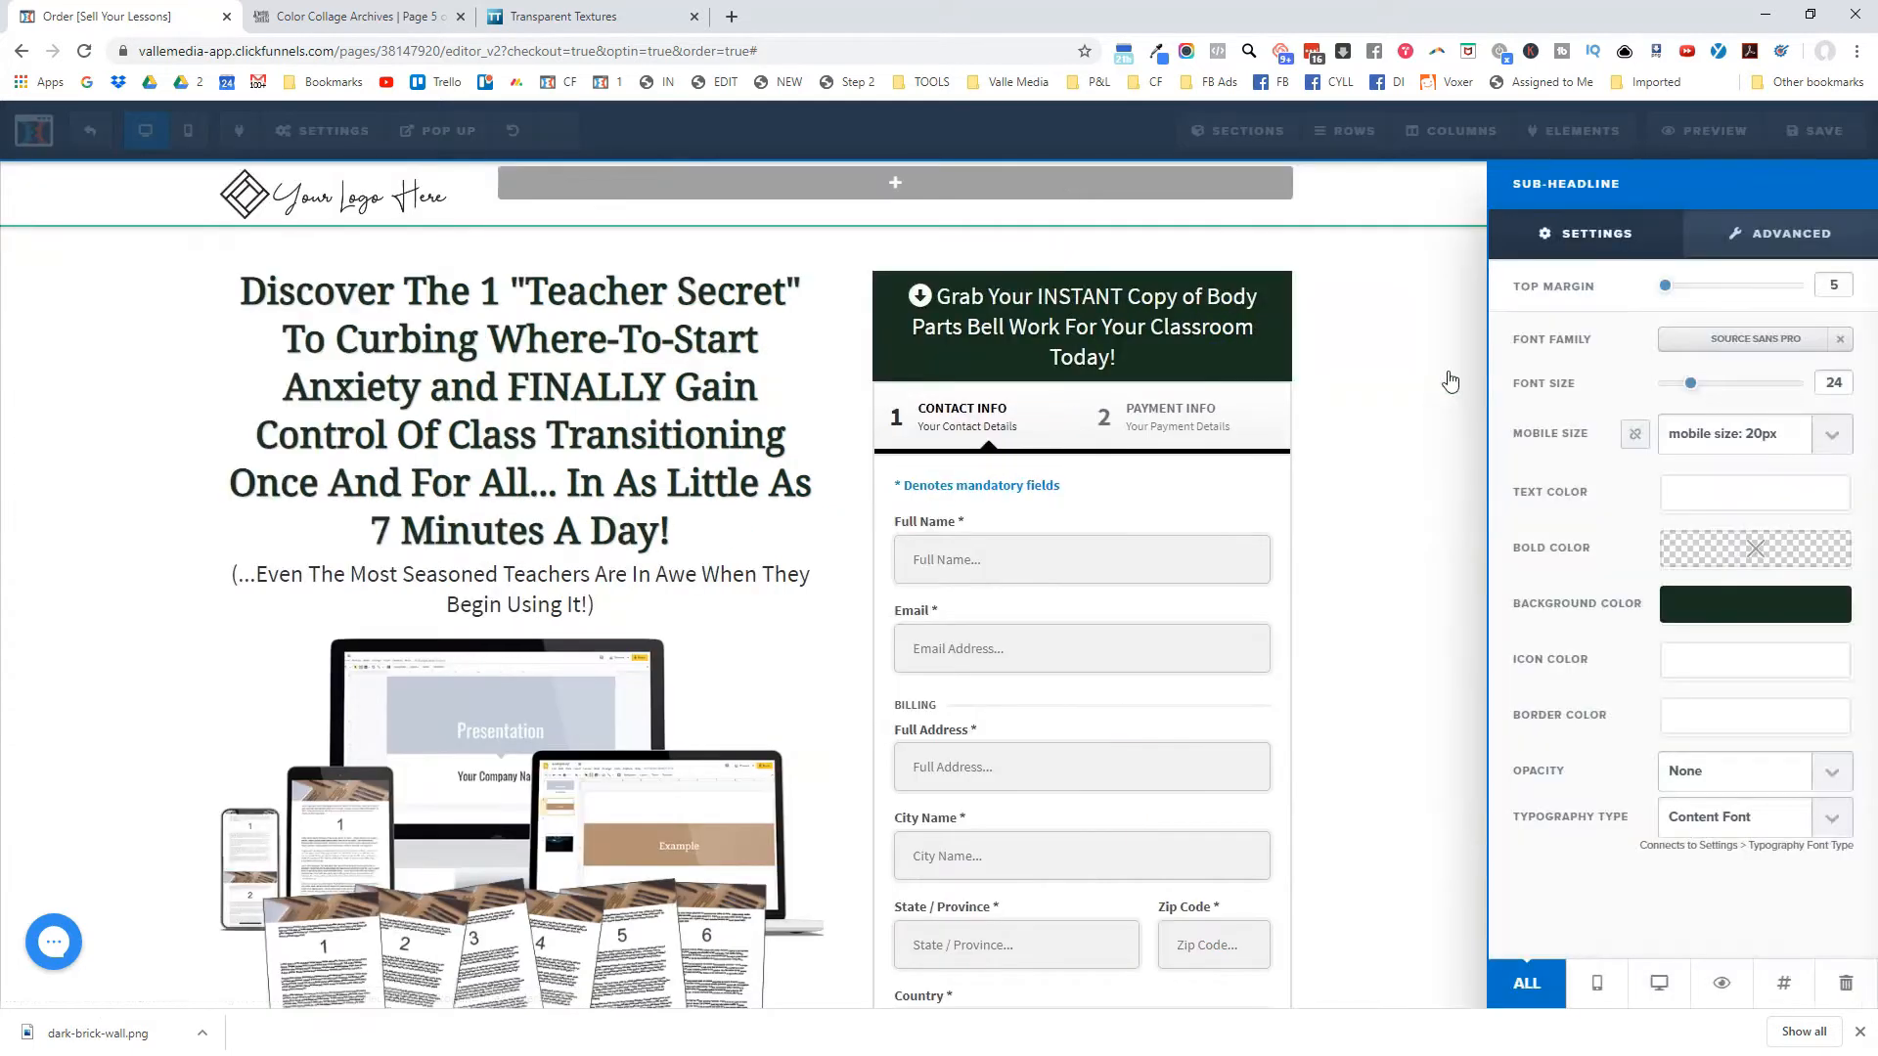
{"action": "mouse_move", "coordinate": [1693, 391]}
{"action": "left_mouse_down"}
{"action": "mouse_move", "coordinate": [1733, 391]}
{"action": "mouse_move", "coordinate": [1690, 388]}
{"action": "left_mouse_up"}
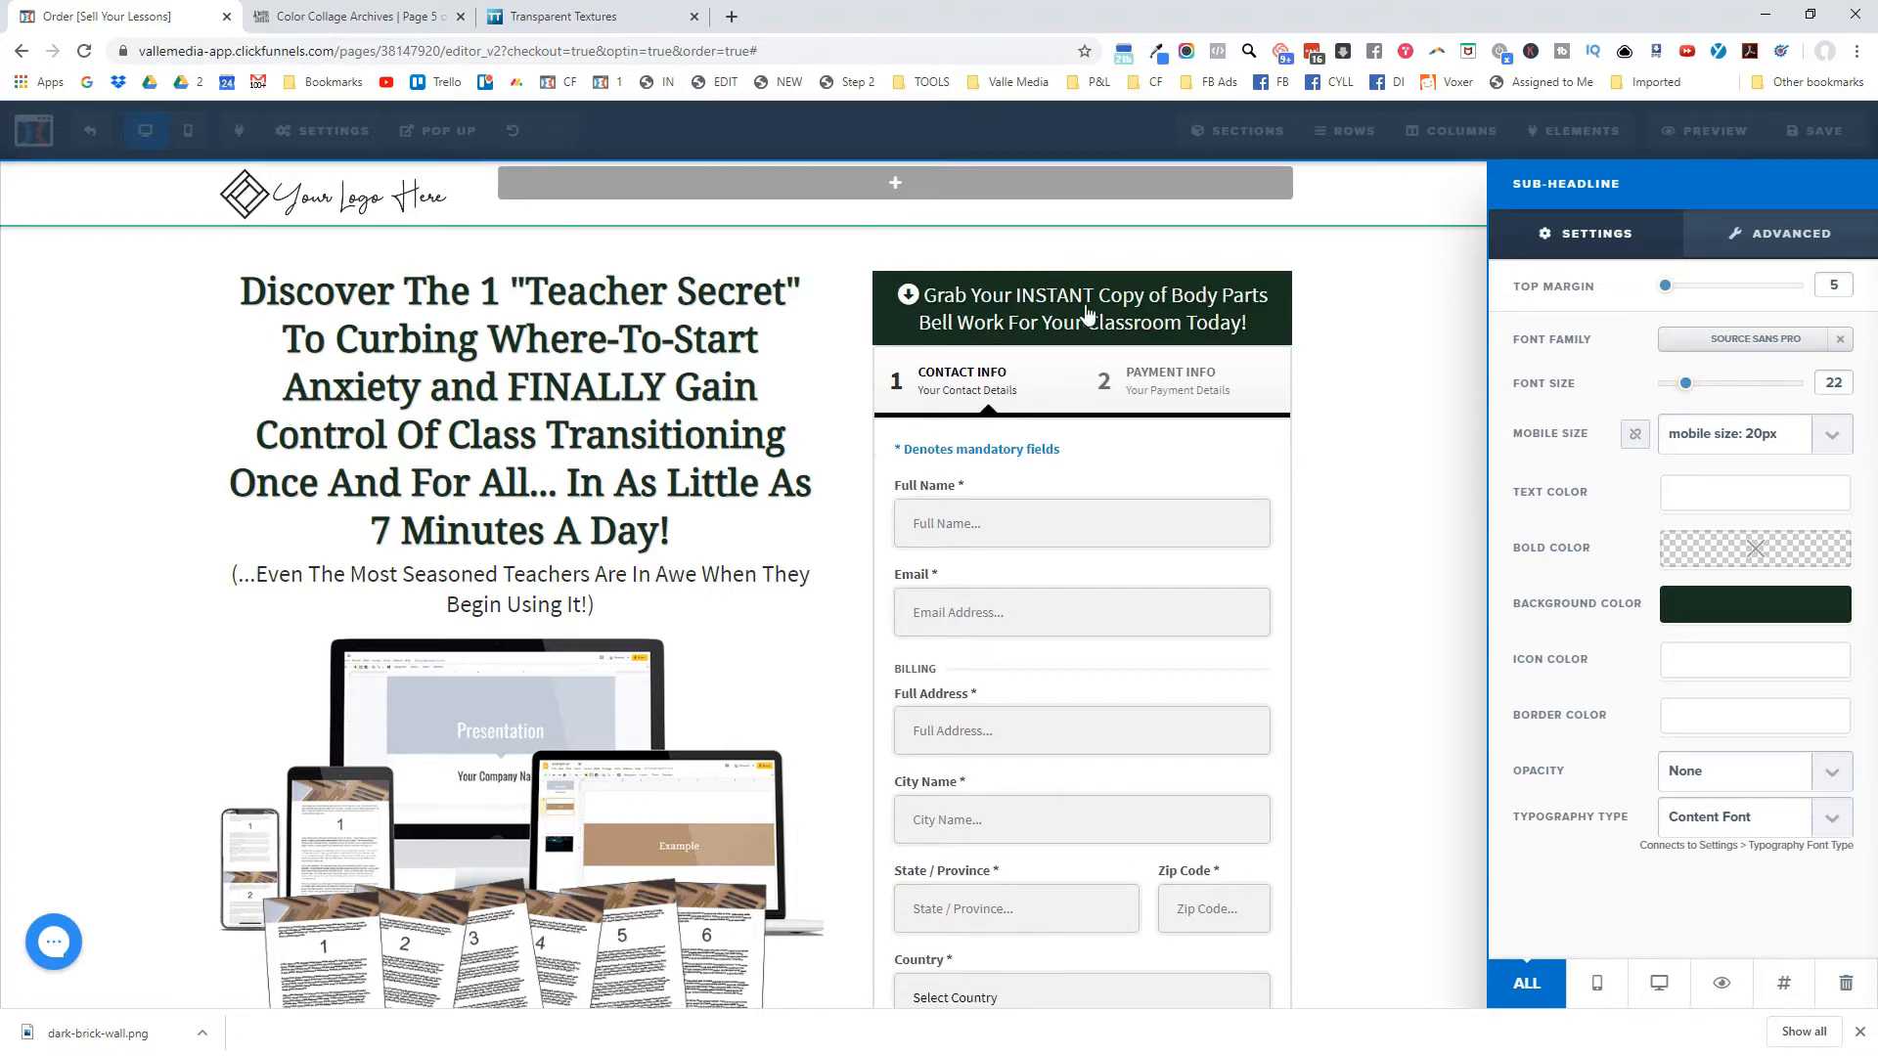
{"action": "left_click", "coordinate": [1379, 333]}
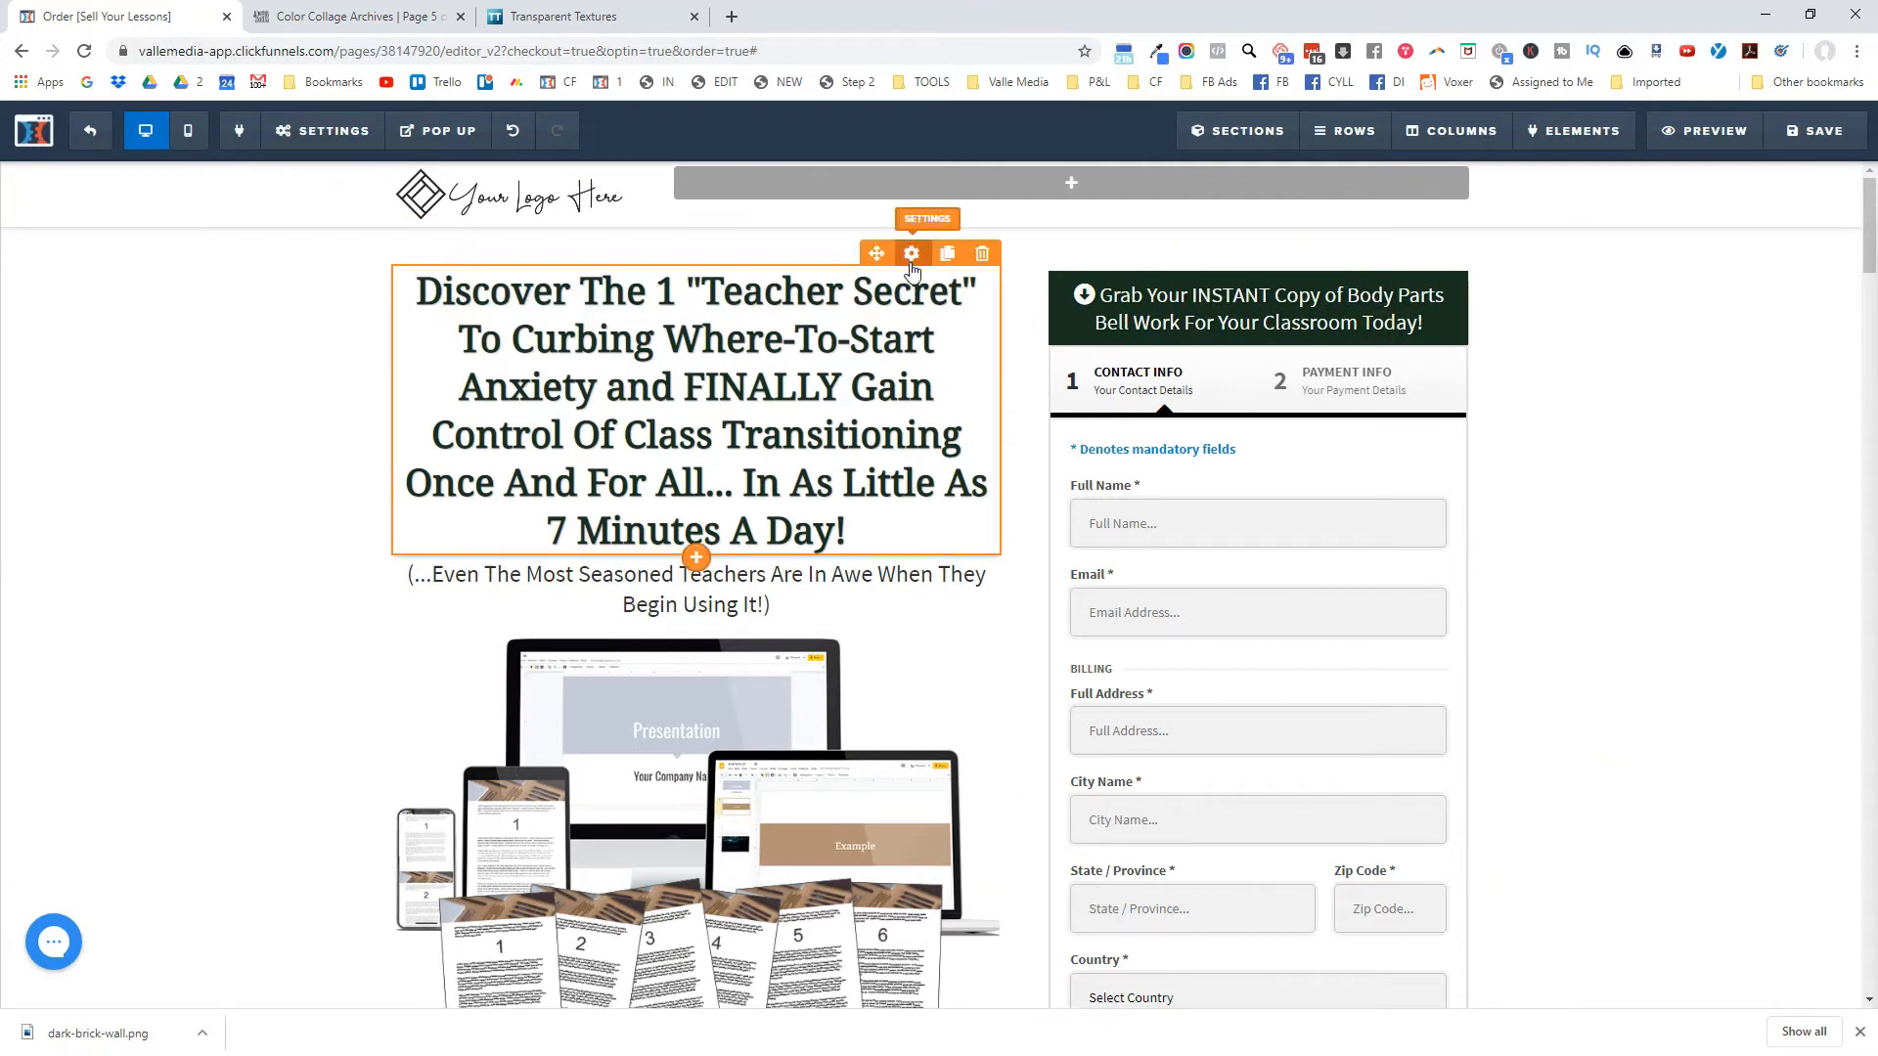
Set the font size of the main "Discover The 1 'Teacher Secret'" headline to 30.
{"action": "left_click", "coordinate": [909, 264]}
{"action": "left_click_drag", "start_coordinate": [1724, 391], "coordinate": [1722, 392]}
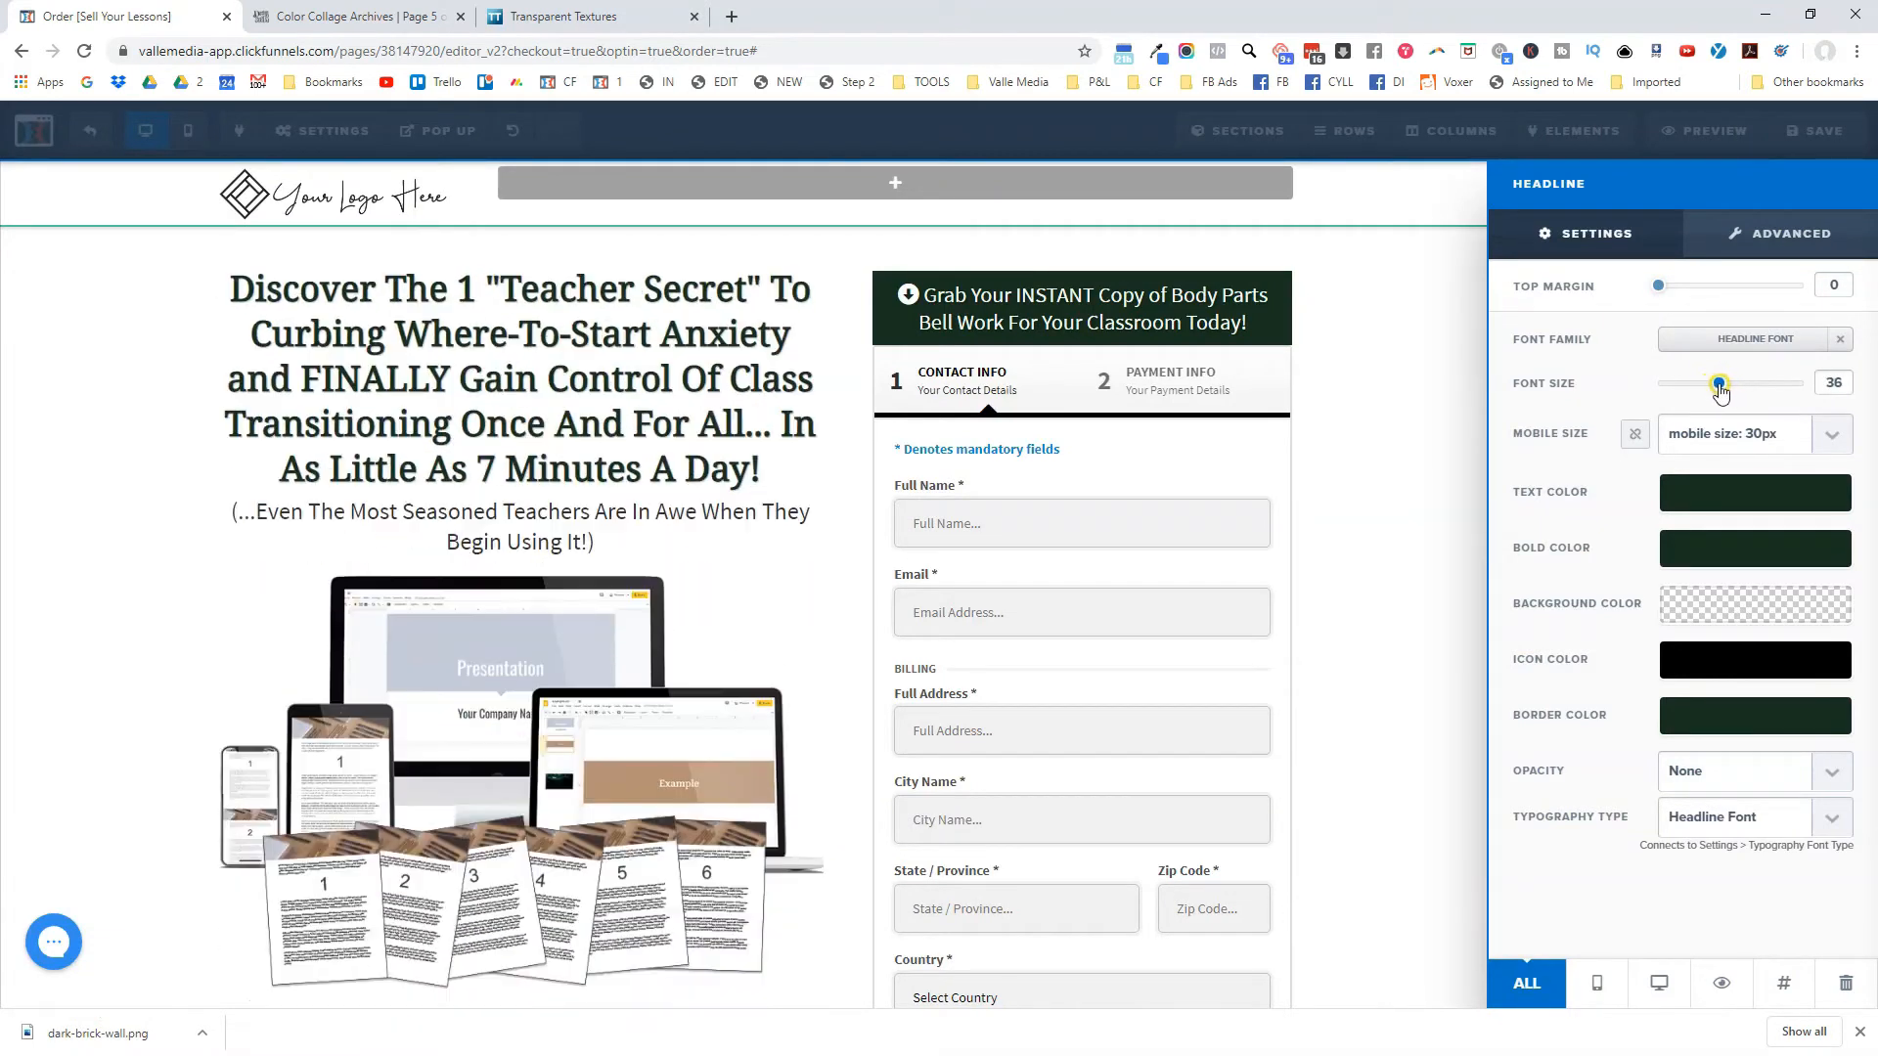
{"action": "left_click_drag", "start_coordinate": [1715, 389], "coordinate": [1706, 391]}
{"action": "left_click", "coordinate": [645, 329]}
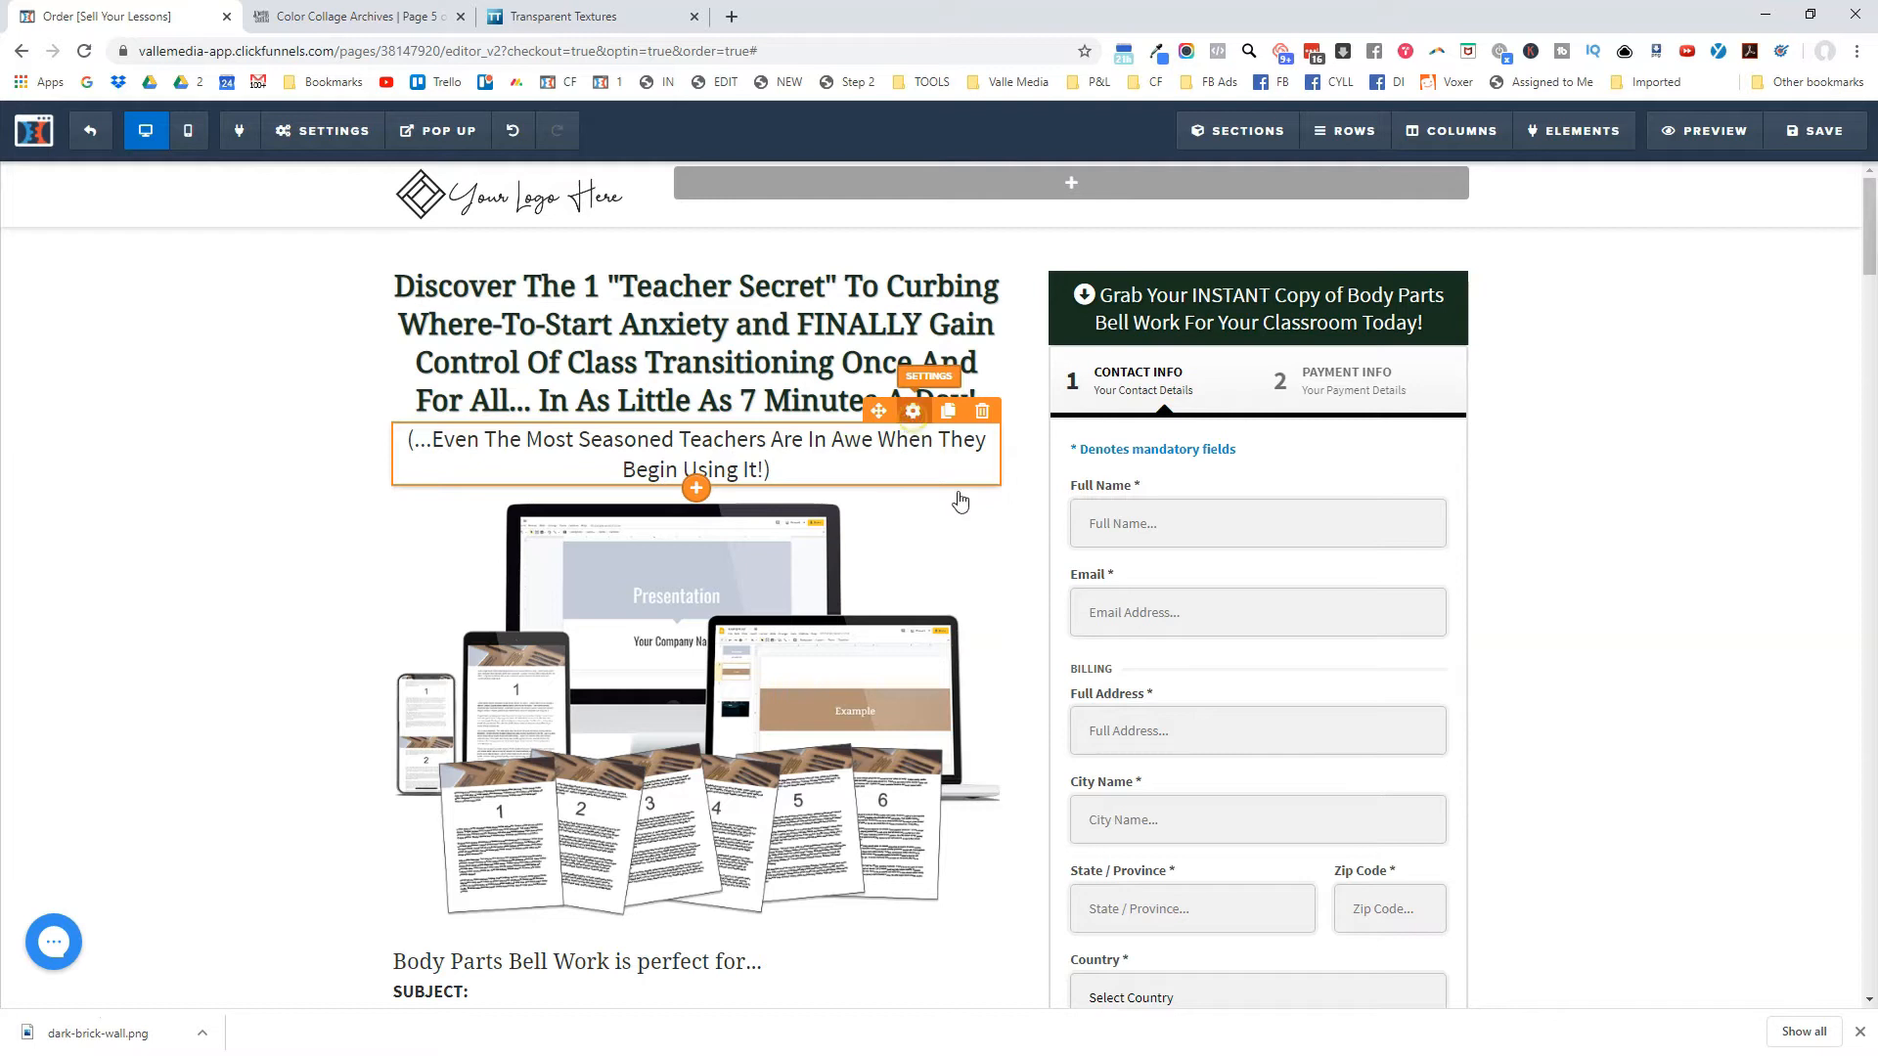
Try line breaks in the sub-headline below the main headline, first after "Teachers" and then after "Are In".
{"action": "left_click", "coordinate": [911, 468]}
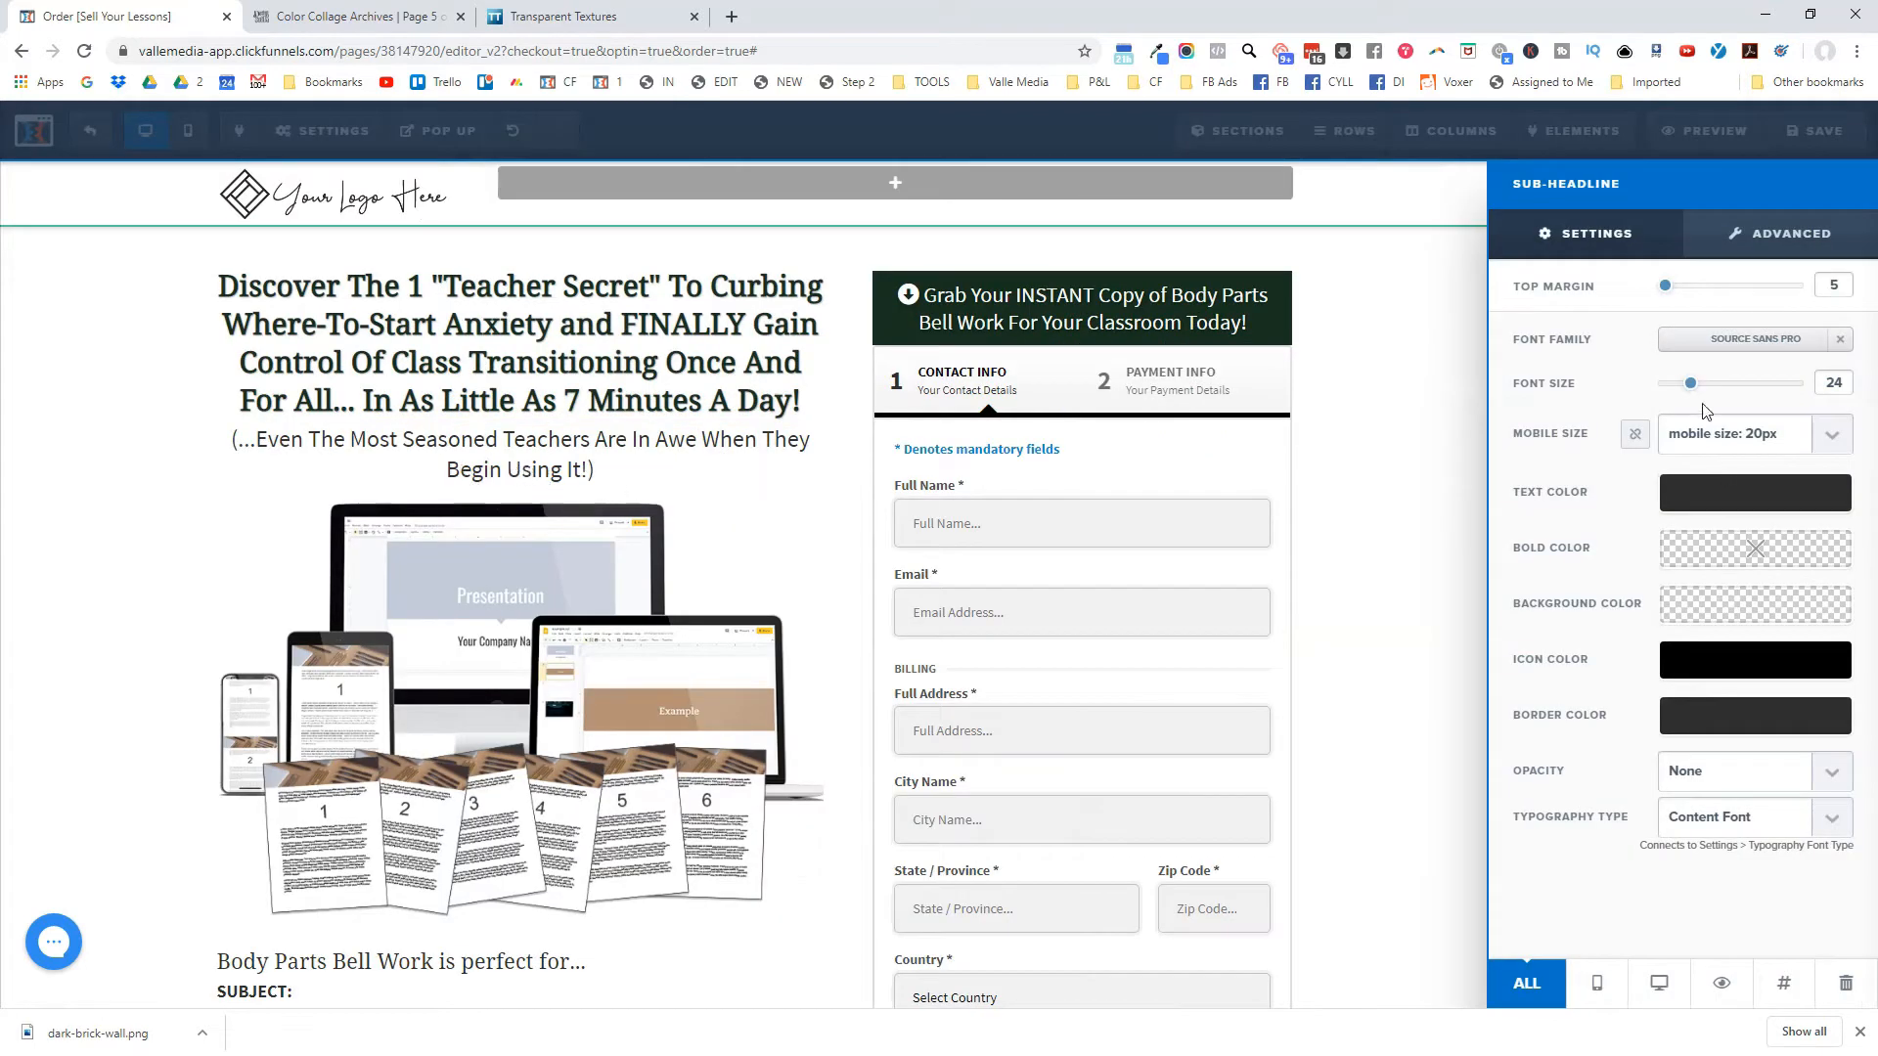
{"action": "left_click", "coordinate": [658, 413]}
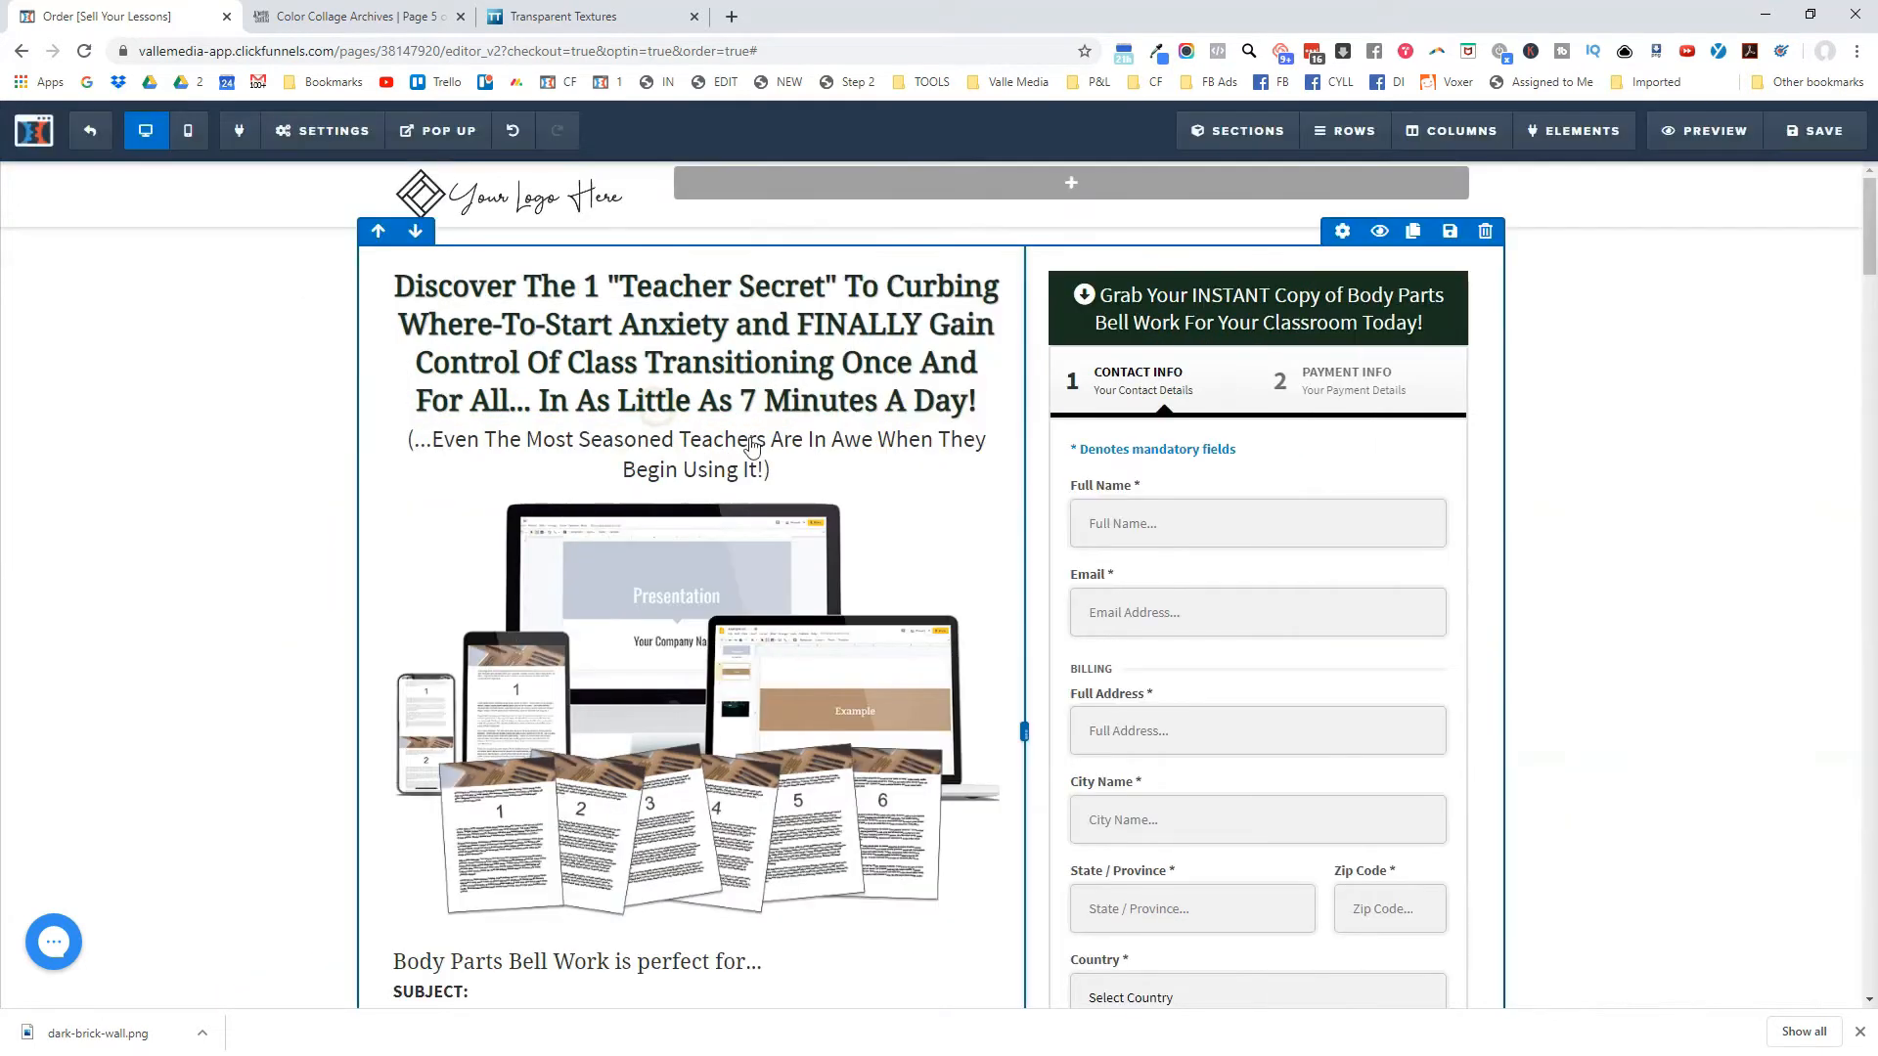
{"action": "left_click", "coordinate": [773, 441]}
{"action": "key", "text": "BackSpace"}
{"action": "key", "text": "Return"}
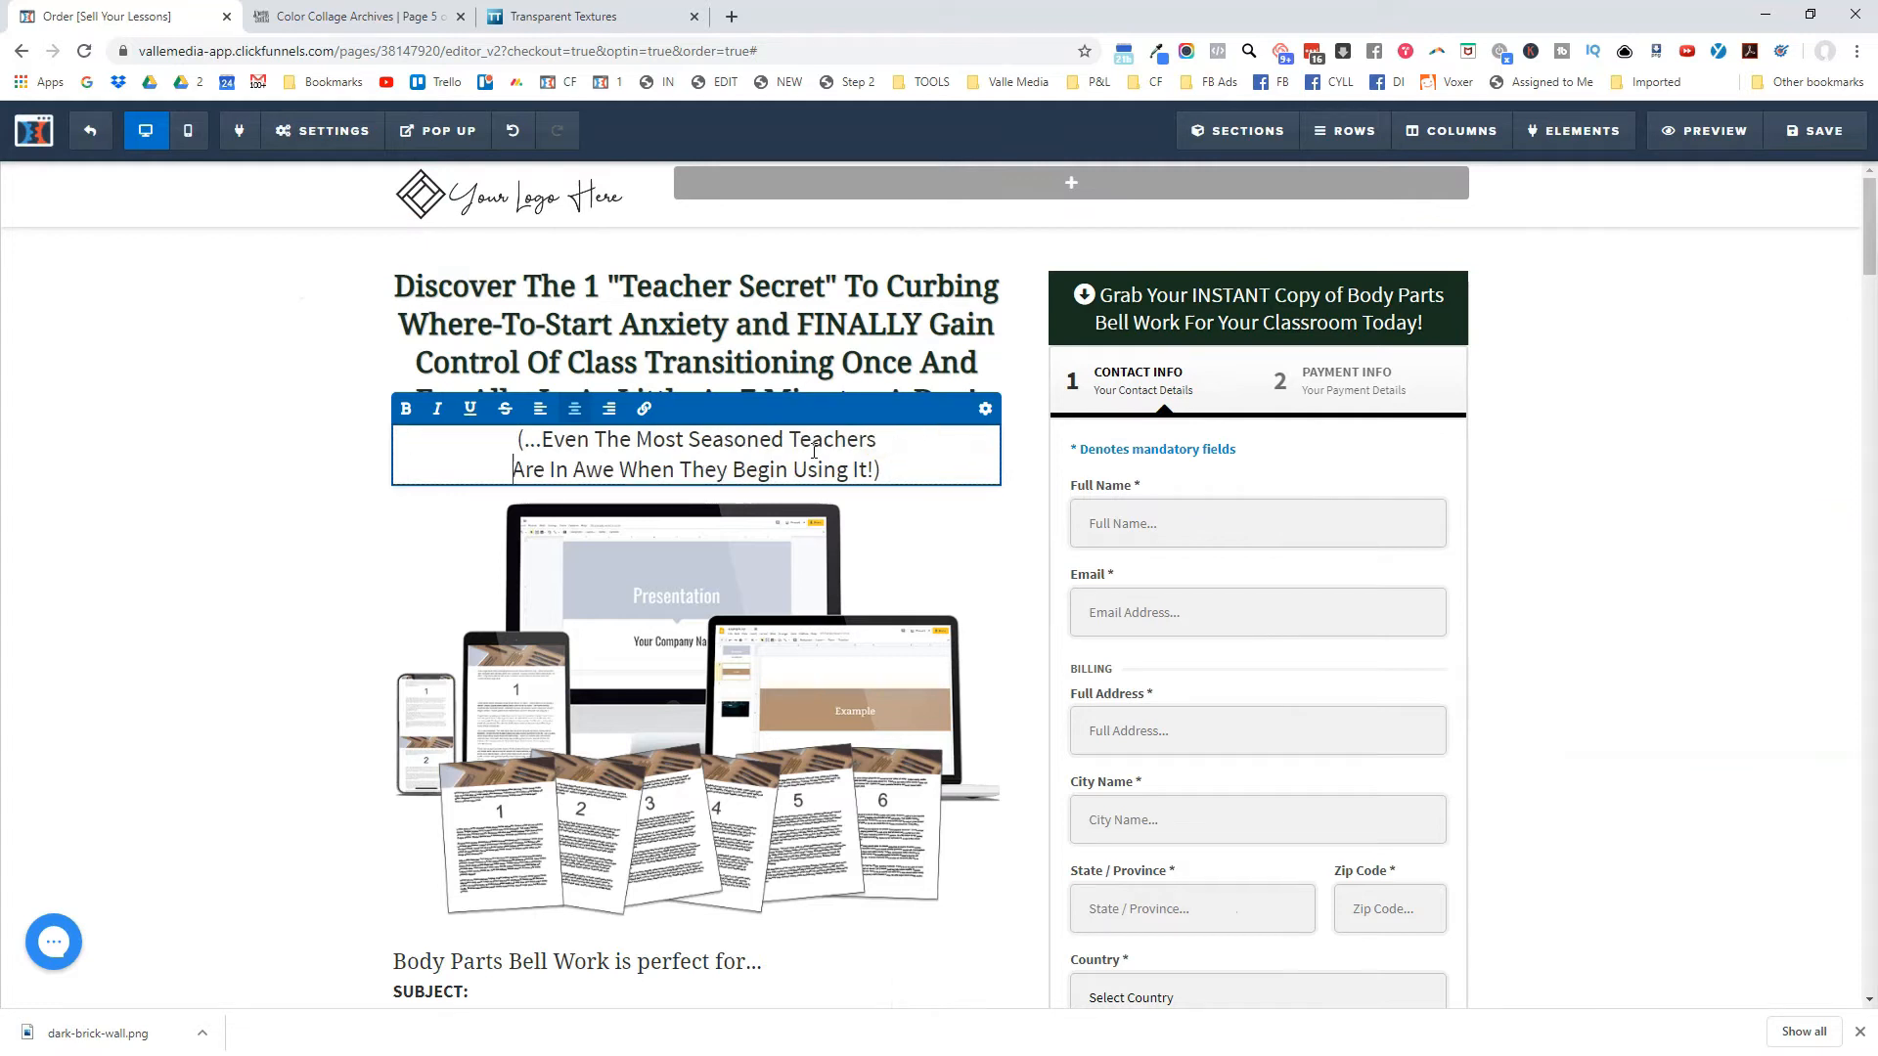
{"action": "key", "text": "BackSpace"}
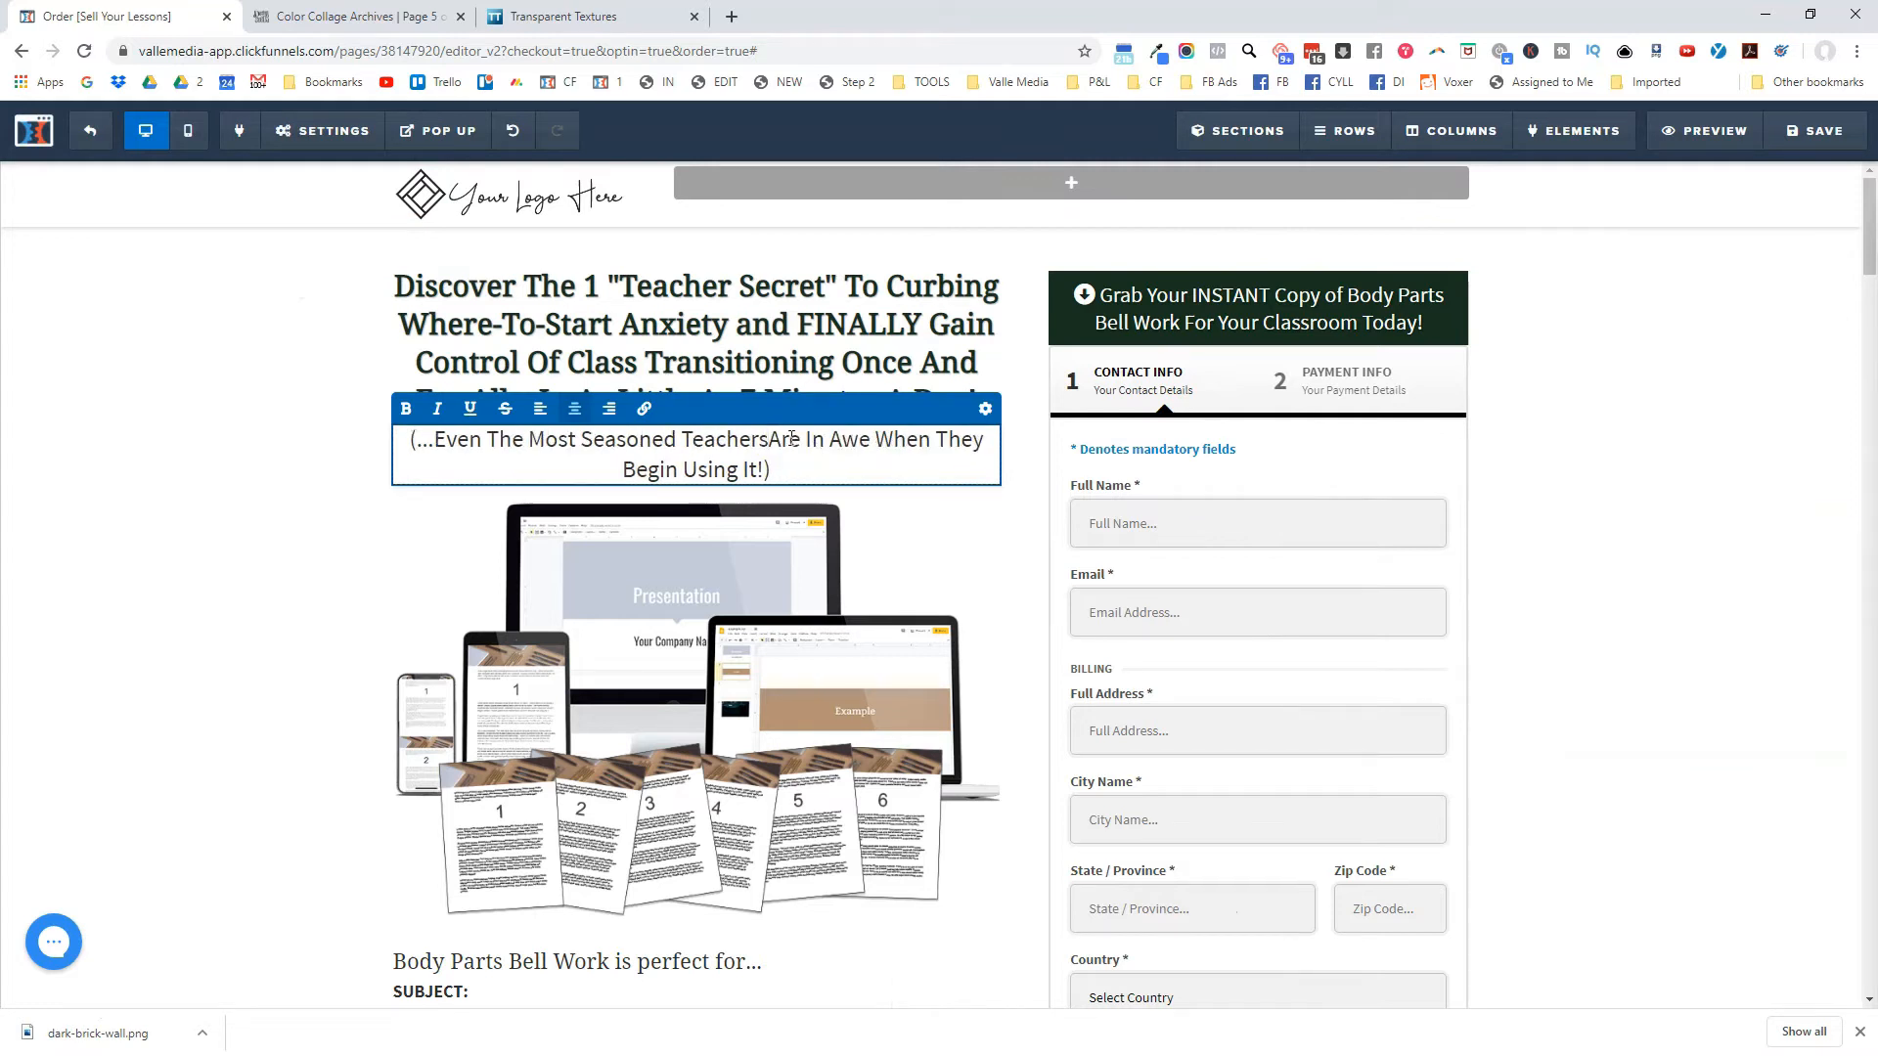
{"action": "left_click", "coordinate": [832, 438]}
{"action": "key", "text": "Return"}
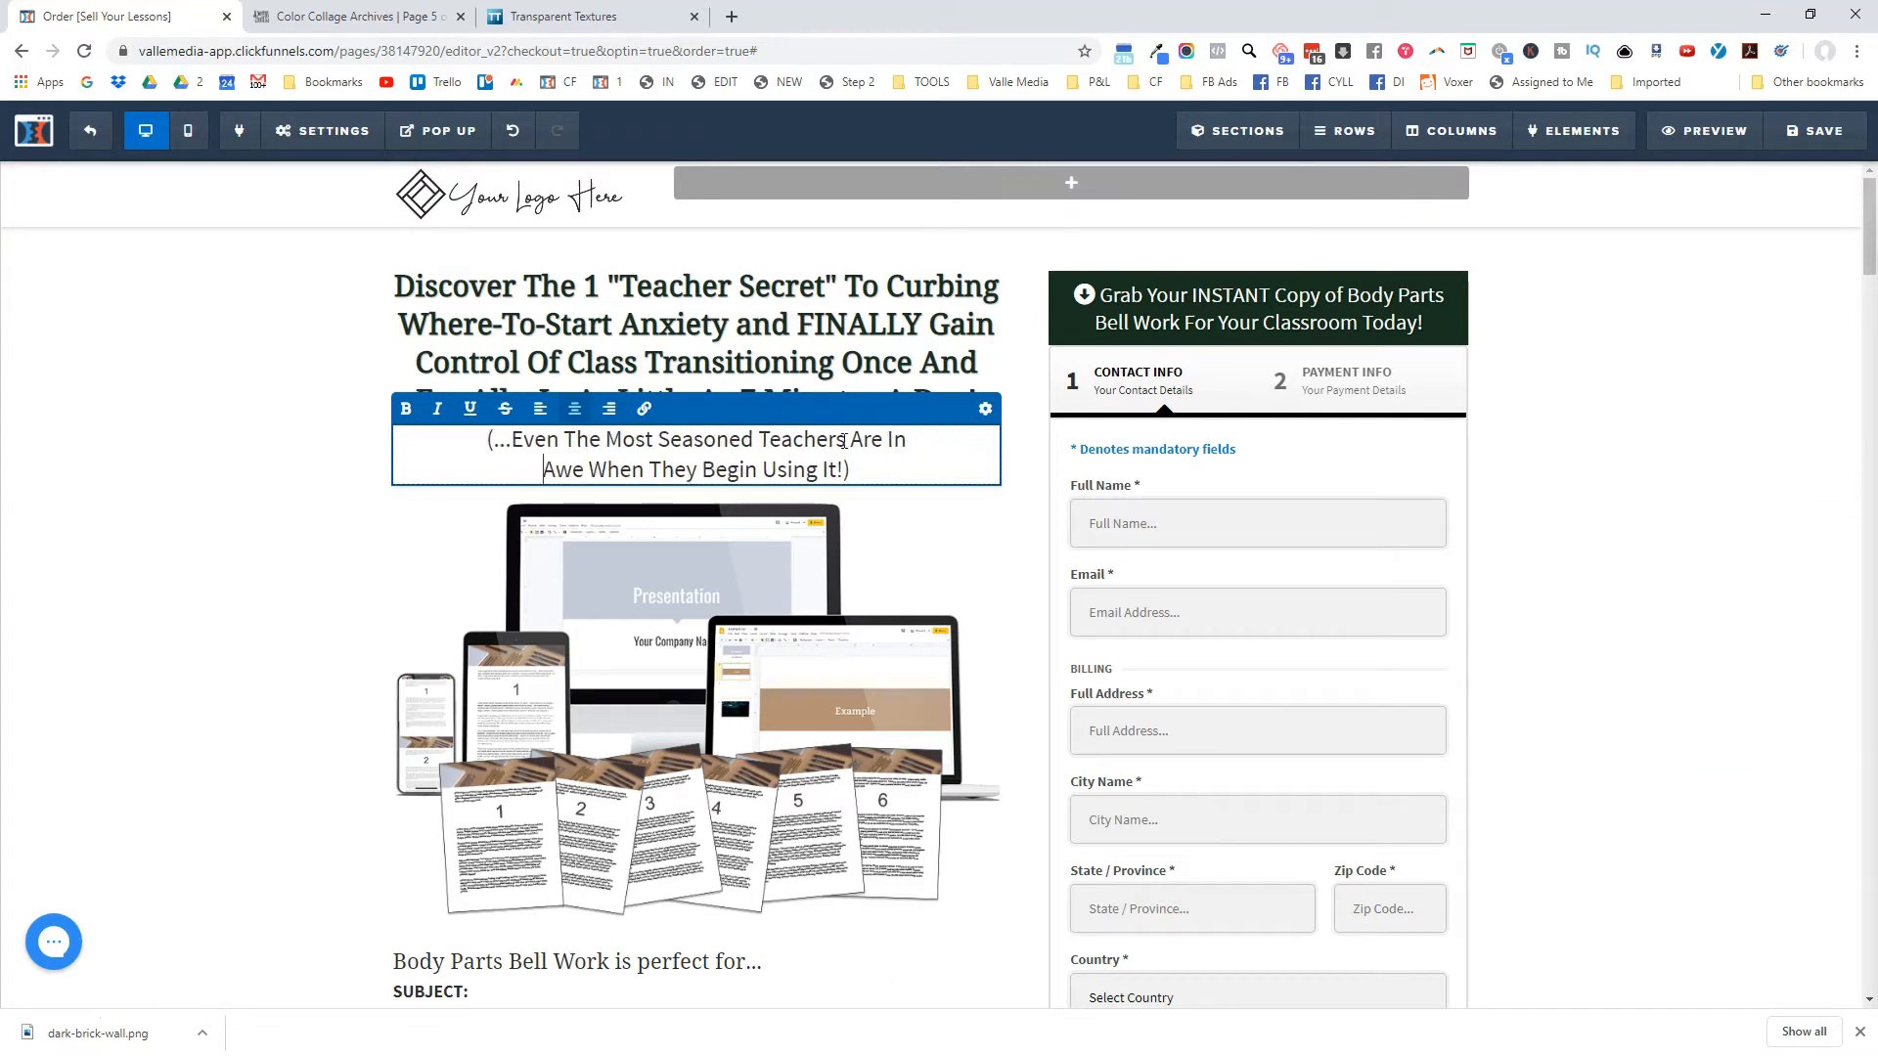
{"action": "key", "text": "BackSpace"}
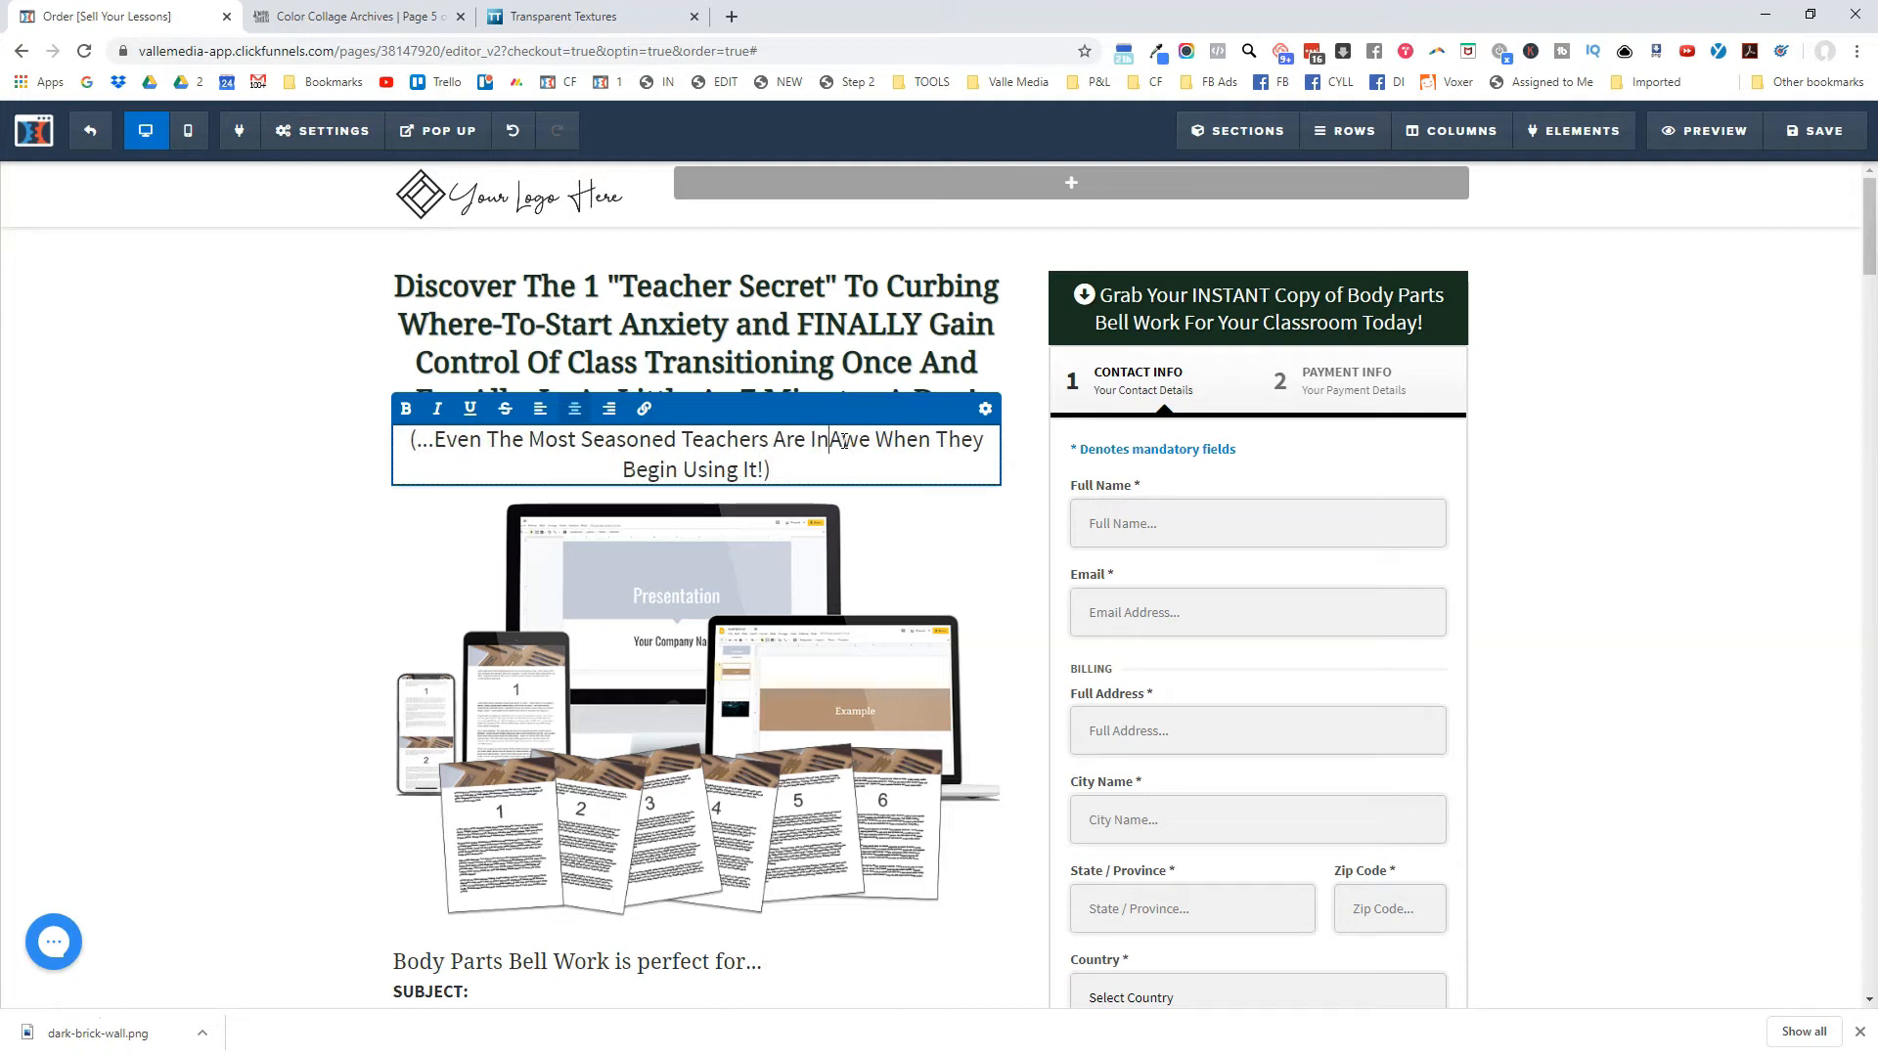
Increase the font size of the "Even The Most Seasoned Teachers" sub-headline so that "Awe" wraps onto its second line.
{"action": "left_click", "coordinate": [983, 415]}
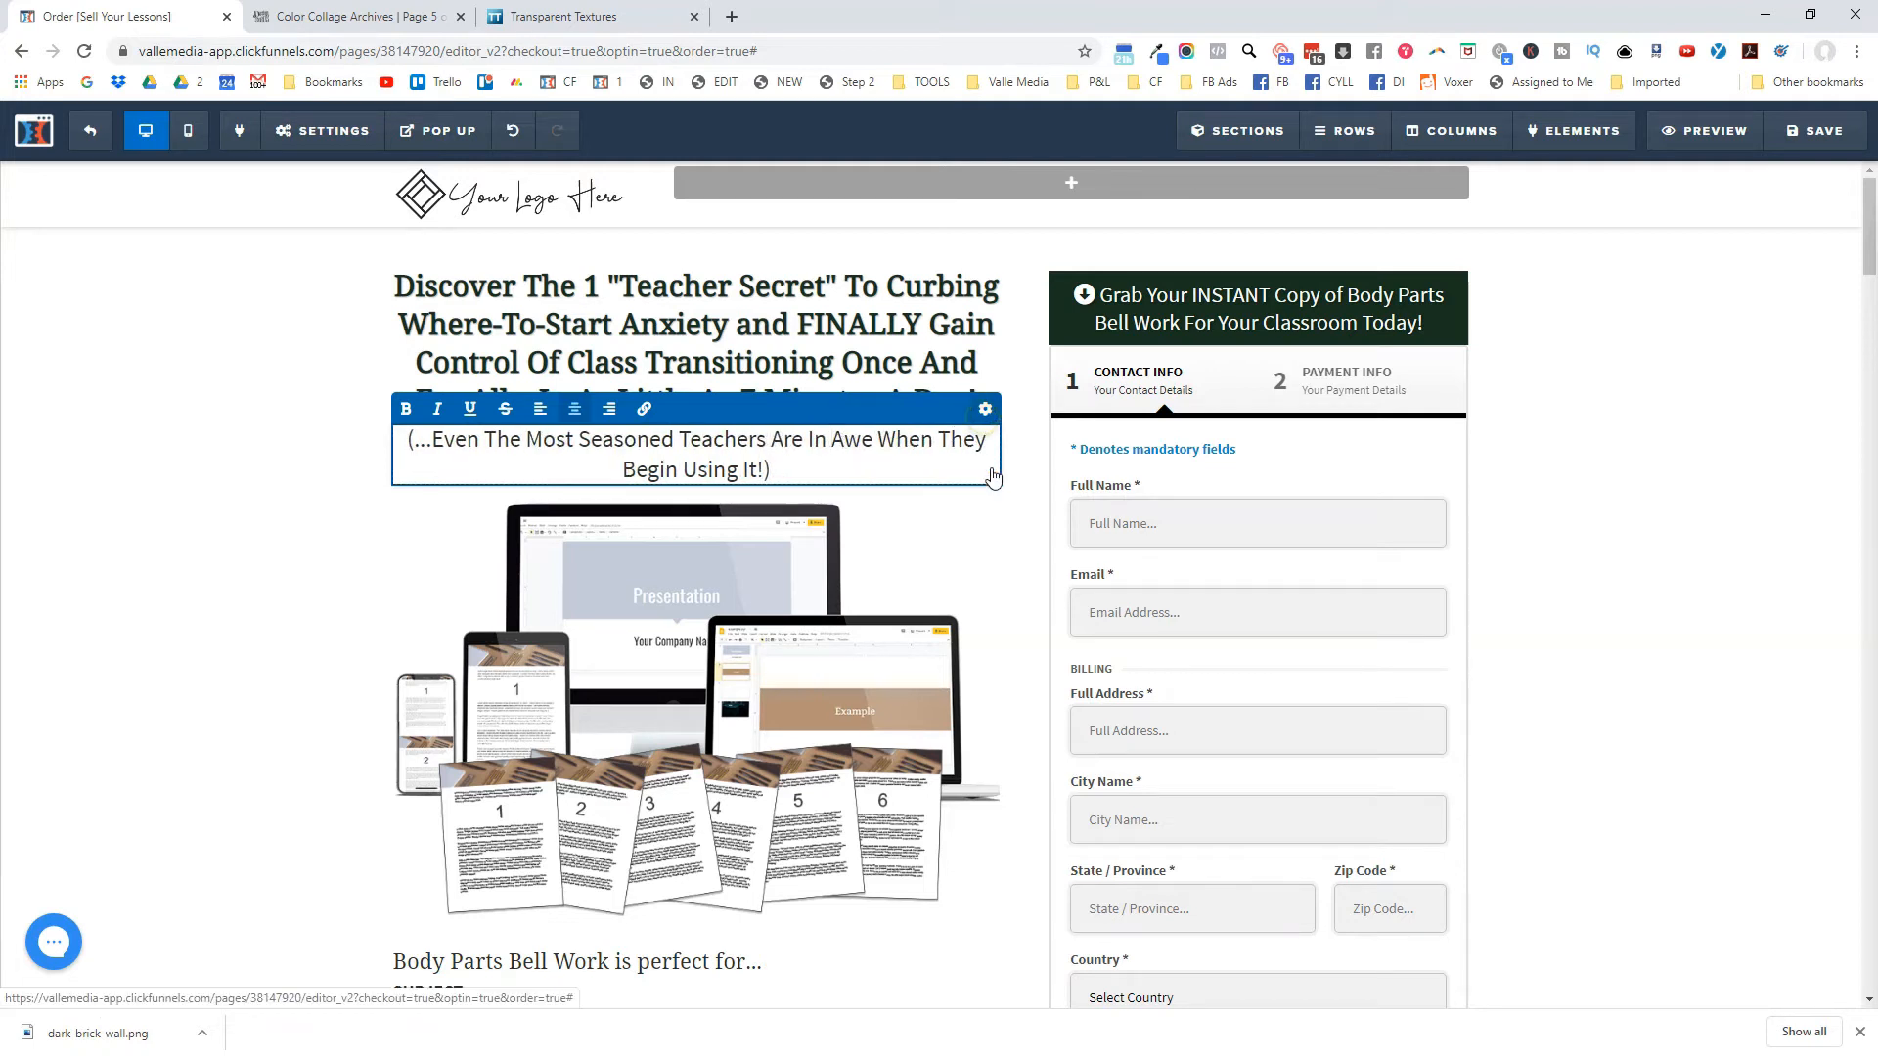
{"action": "left_click_drag", "start_coordinate": [1693, 391], "coordinate": [1709, 385]}
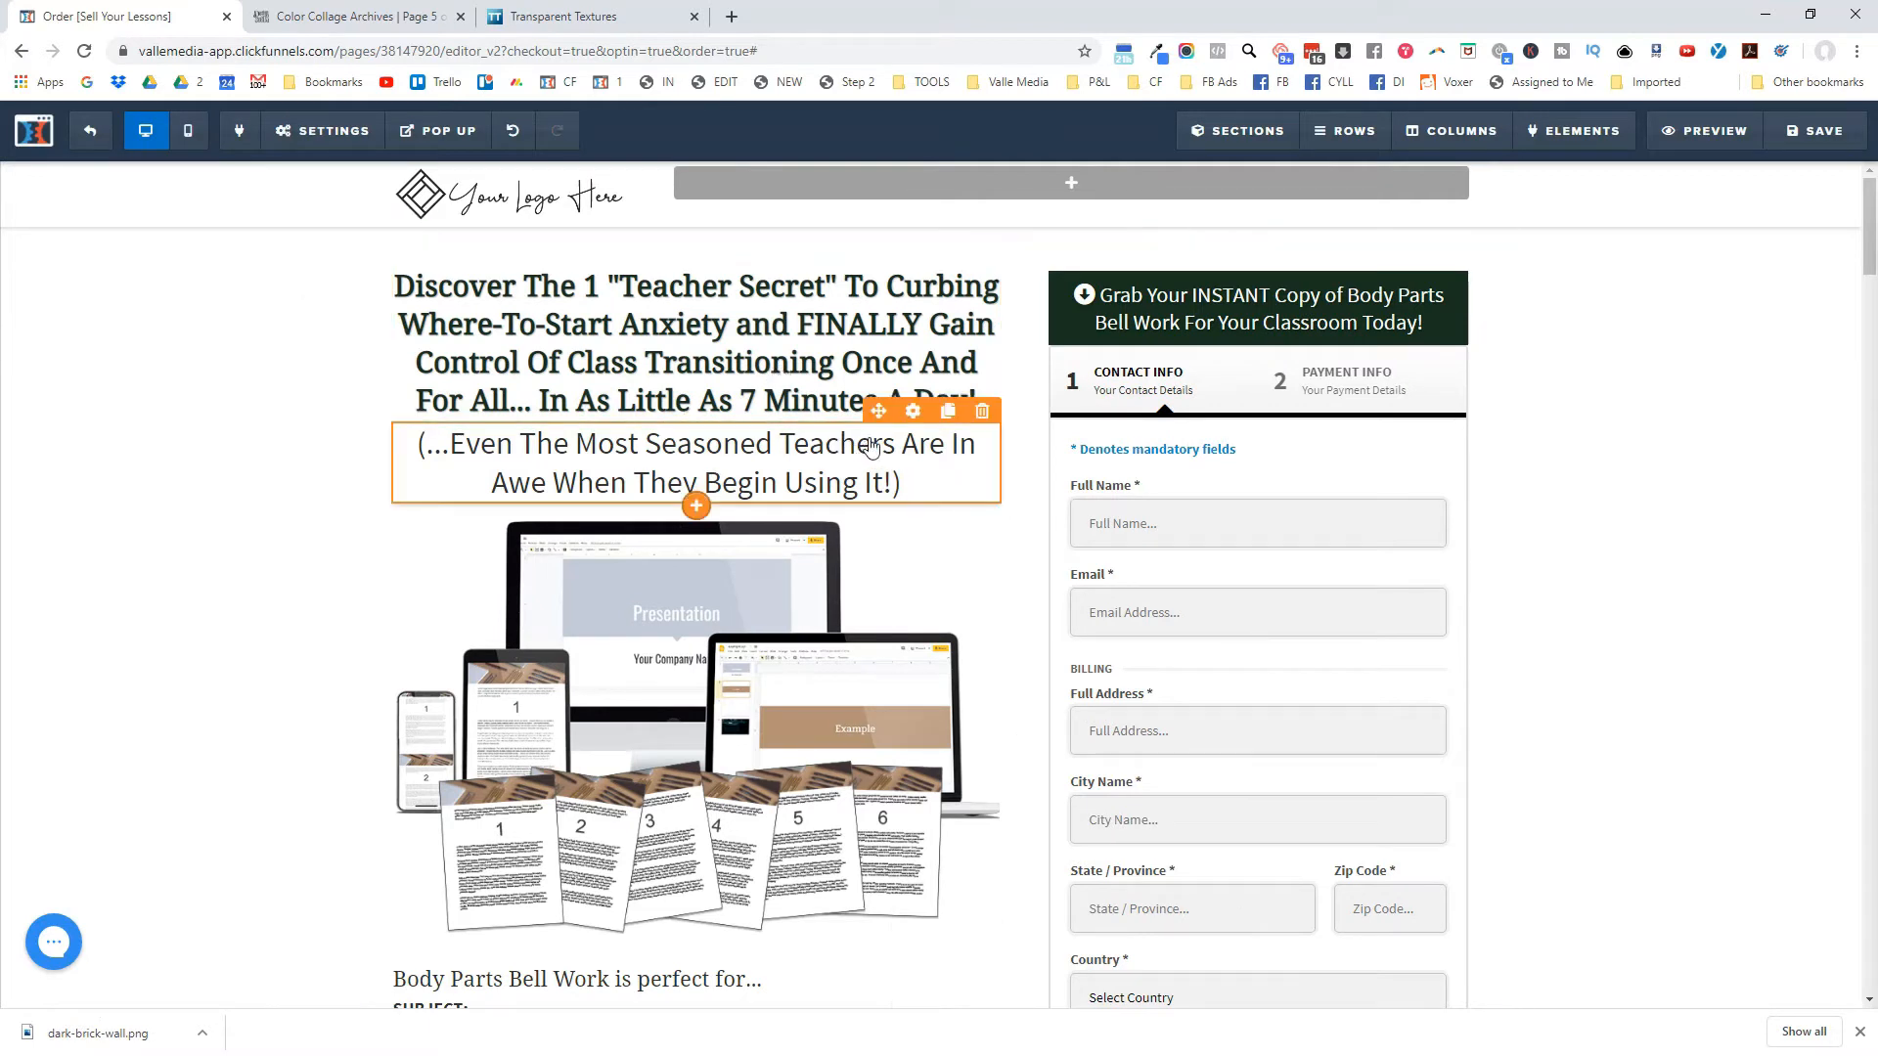
{"action": "left_click", "coordinate": [911, 416]}
{"action": "left_click_drag", "start_coordinate": [1712, 387], "coordinate": [1708, 388]}
{"action": "left_click", "coordinate": [623, 426]}
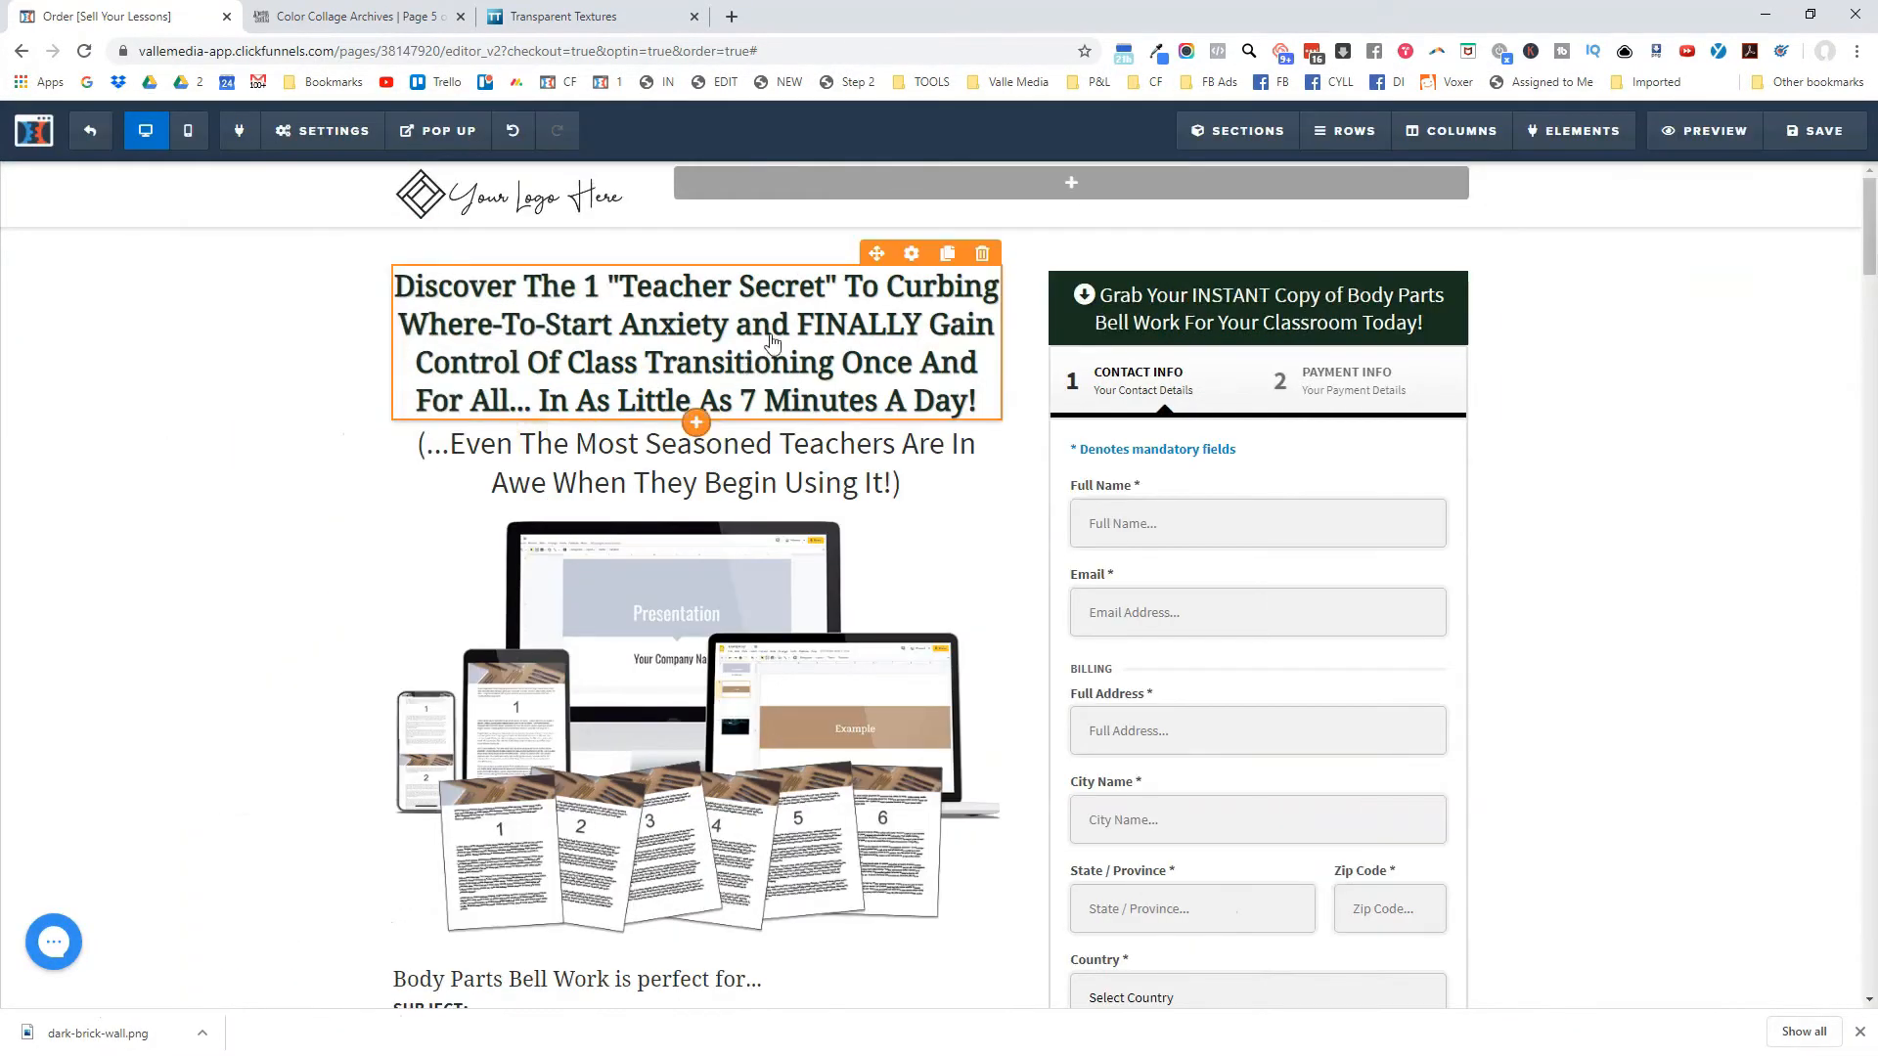
Set the main headline's font size to 36.
{"action": "left_click", "coordinate": [911, 253]}
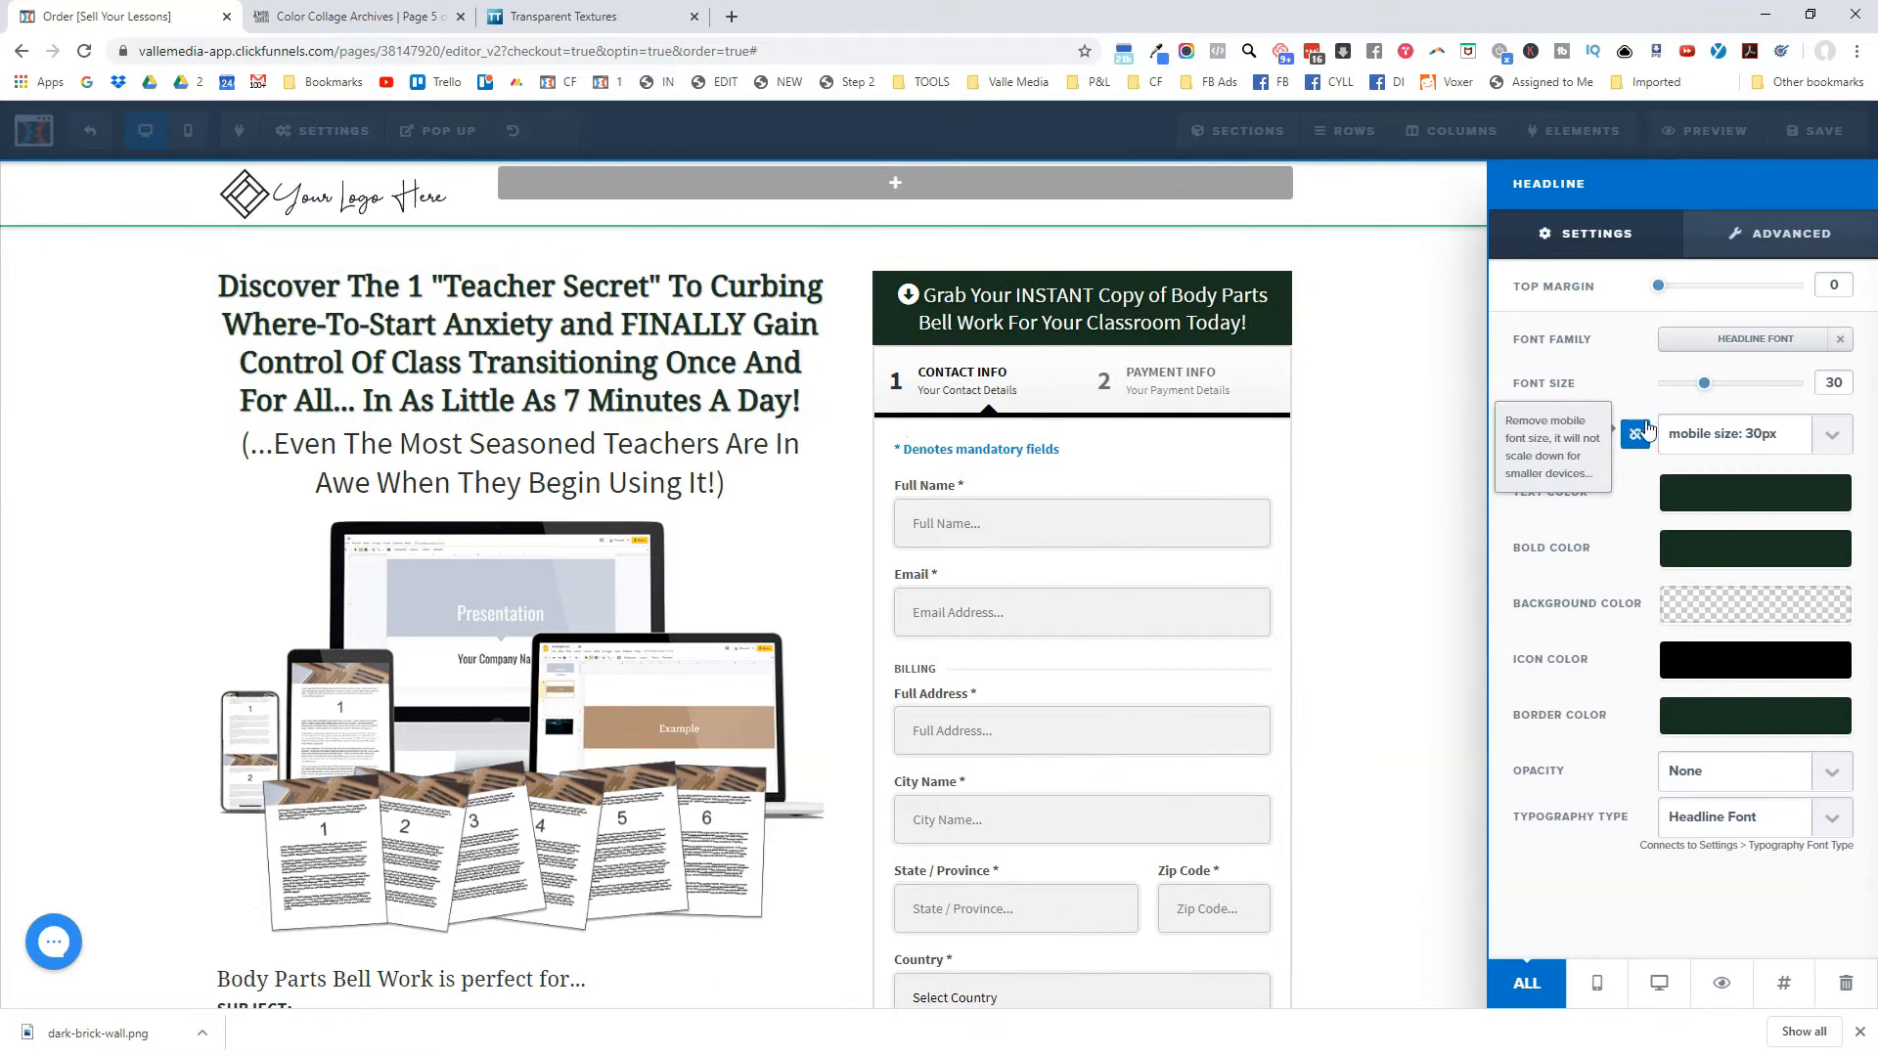
{"action": "left_click_drag", "start_coordinate": [1706, 384], "coordinate": [1719, 379]}
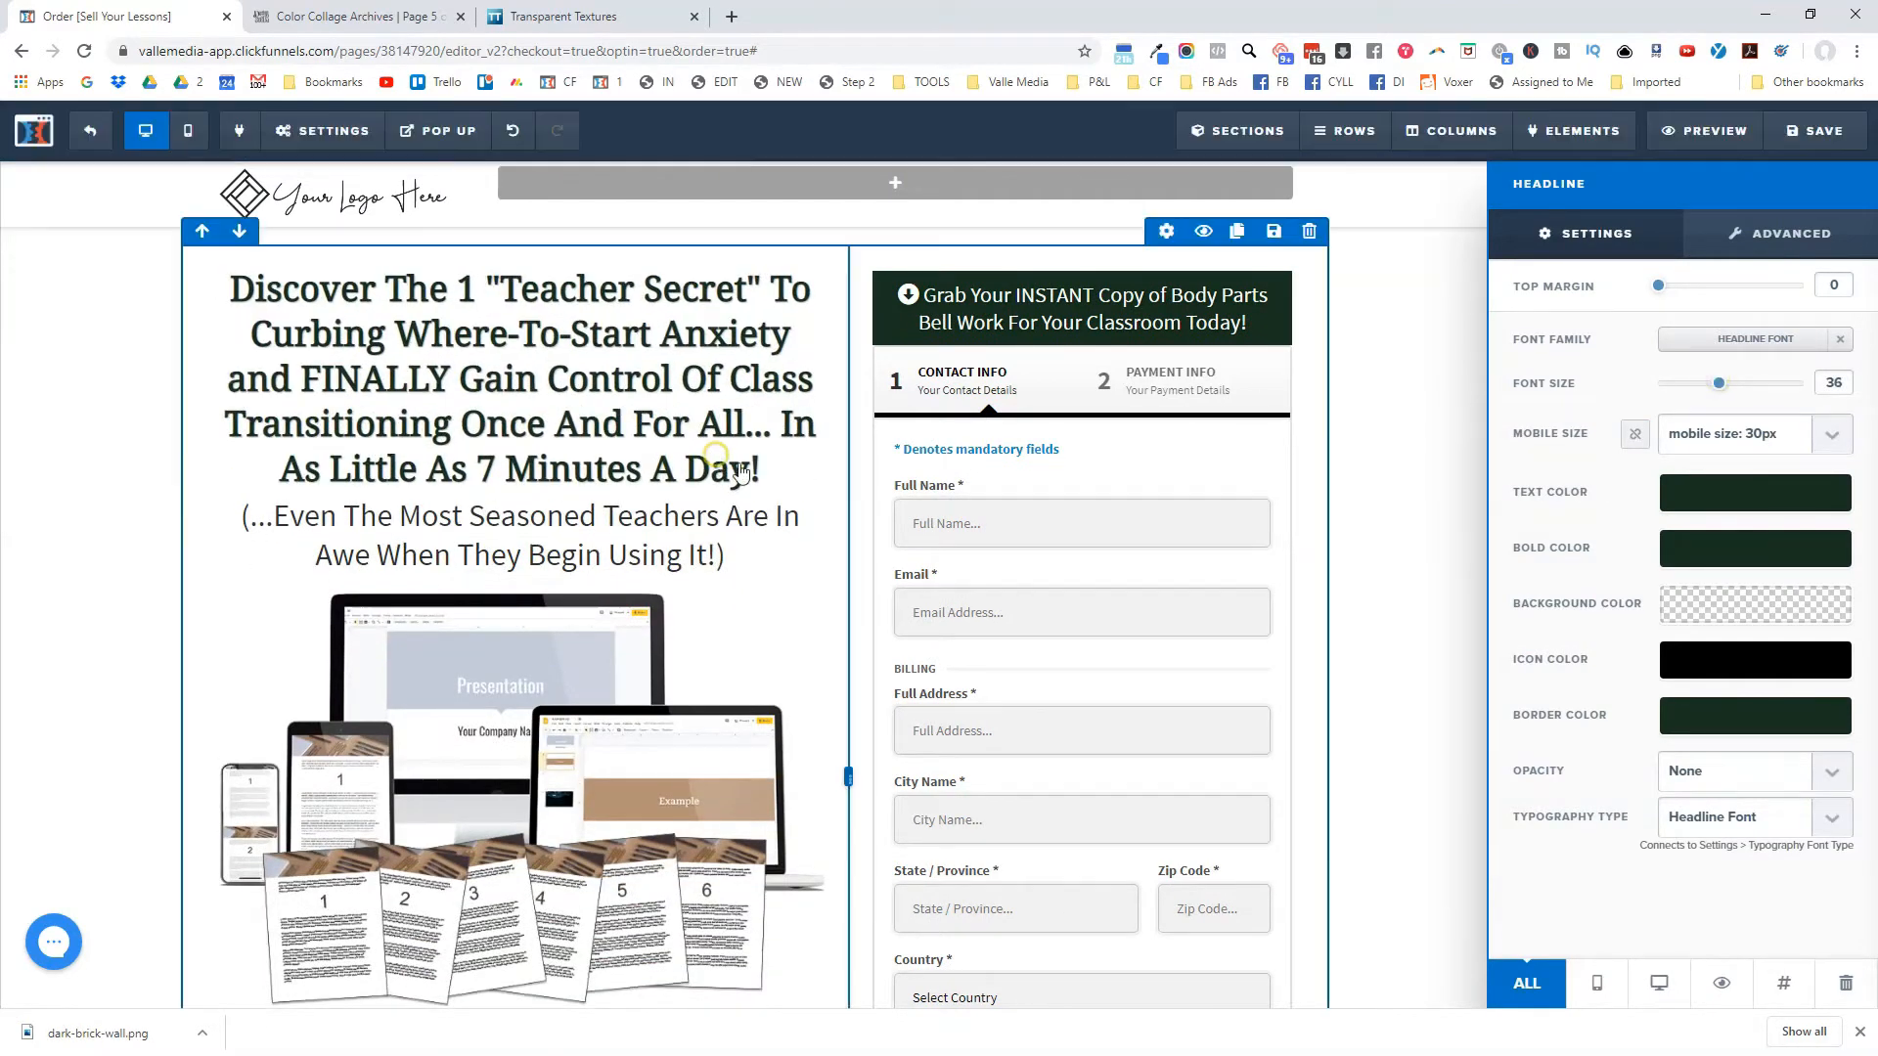
{"action": "left_click", "coordinate": [720, 461]}
Italicize the entire "Even The Most Seasoned Teachers" sub-headline.
{"action": "left_click", "coordinate": [773, 544]}
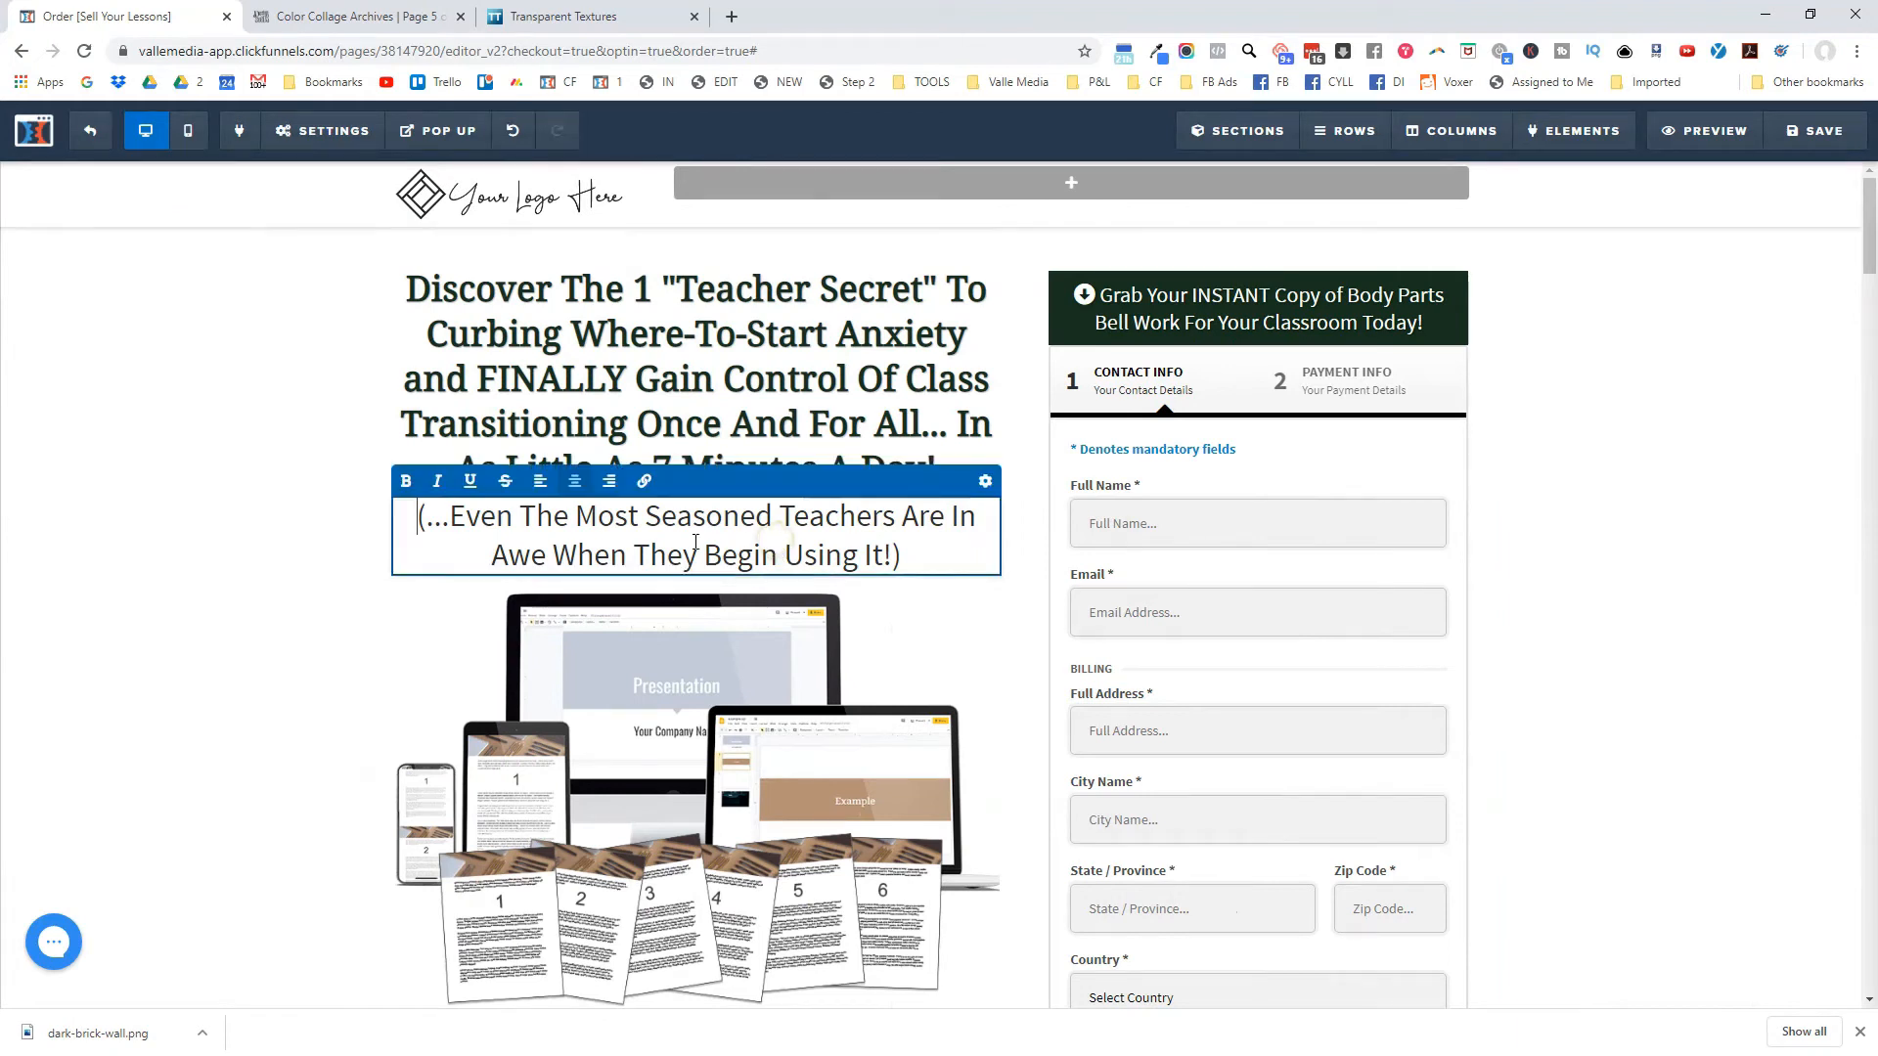
{"action": "triple_click", "coordinate": [696, 541]}
{"action": "left_click", "coordinate": [437, 480]}
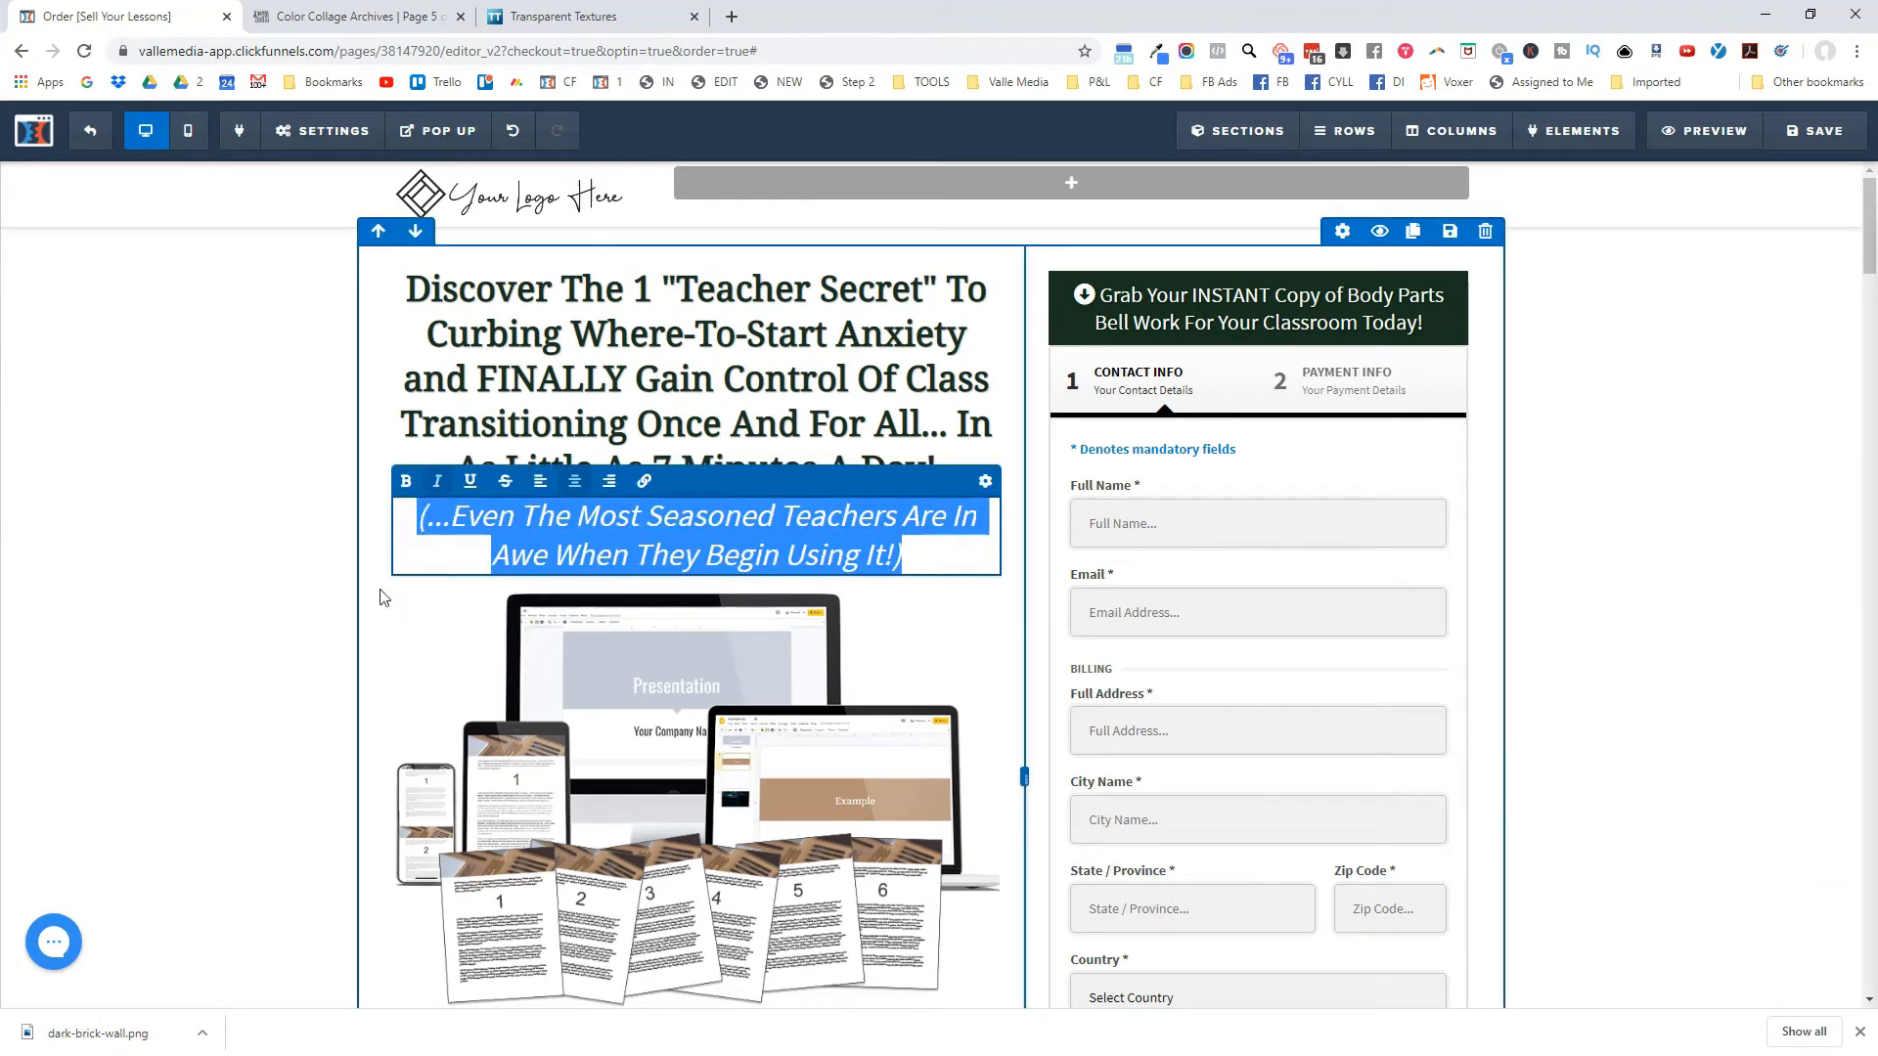
{"action": "left_click", "coordinate": [328, 538]}
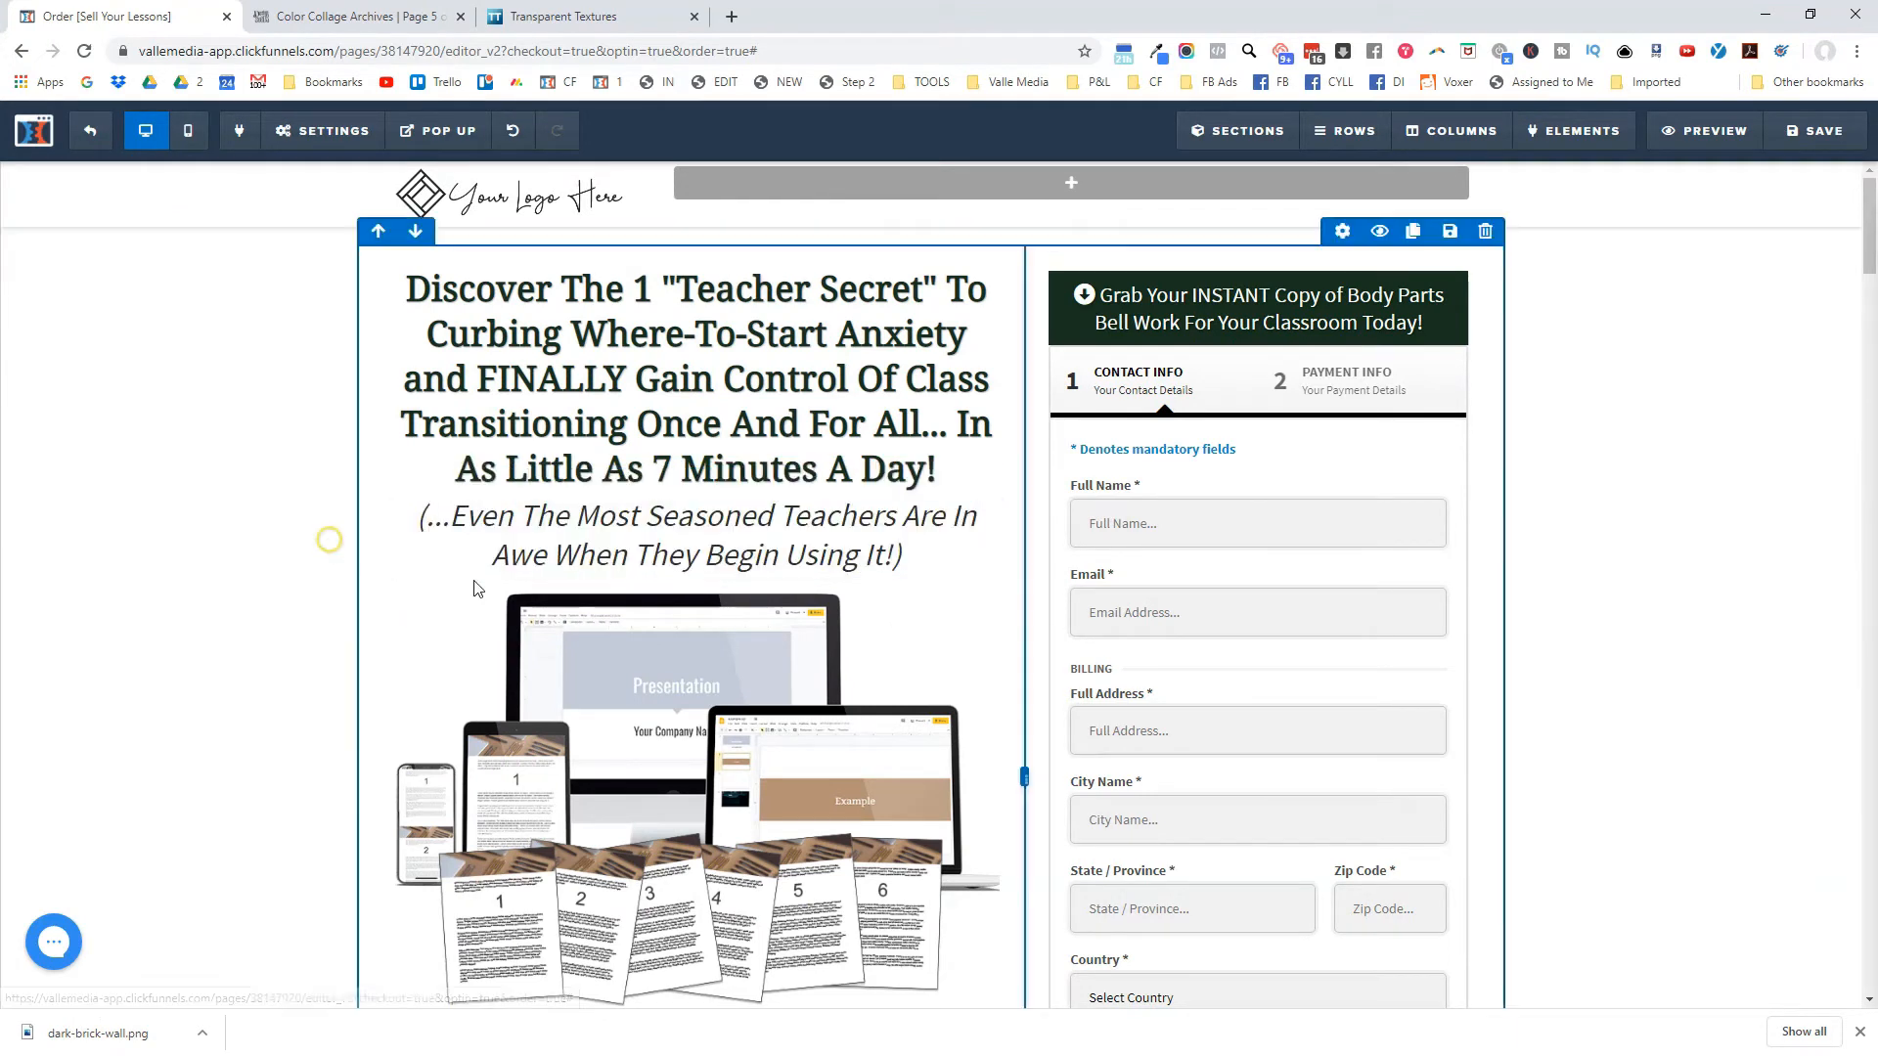
Remove the bold formatting from the entire main headline.
{"action": "left_click", "coordinate": [595, 350]}
{"action": "key", "text": "ctrl+a"}
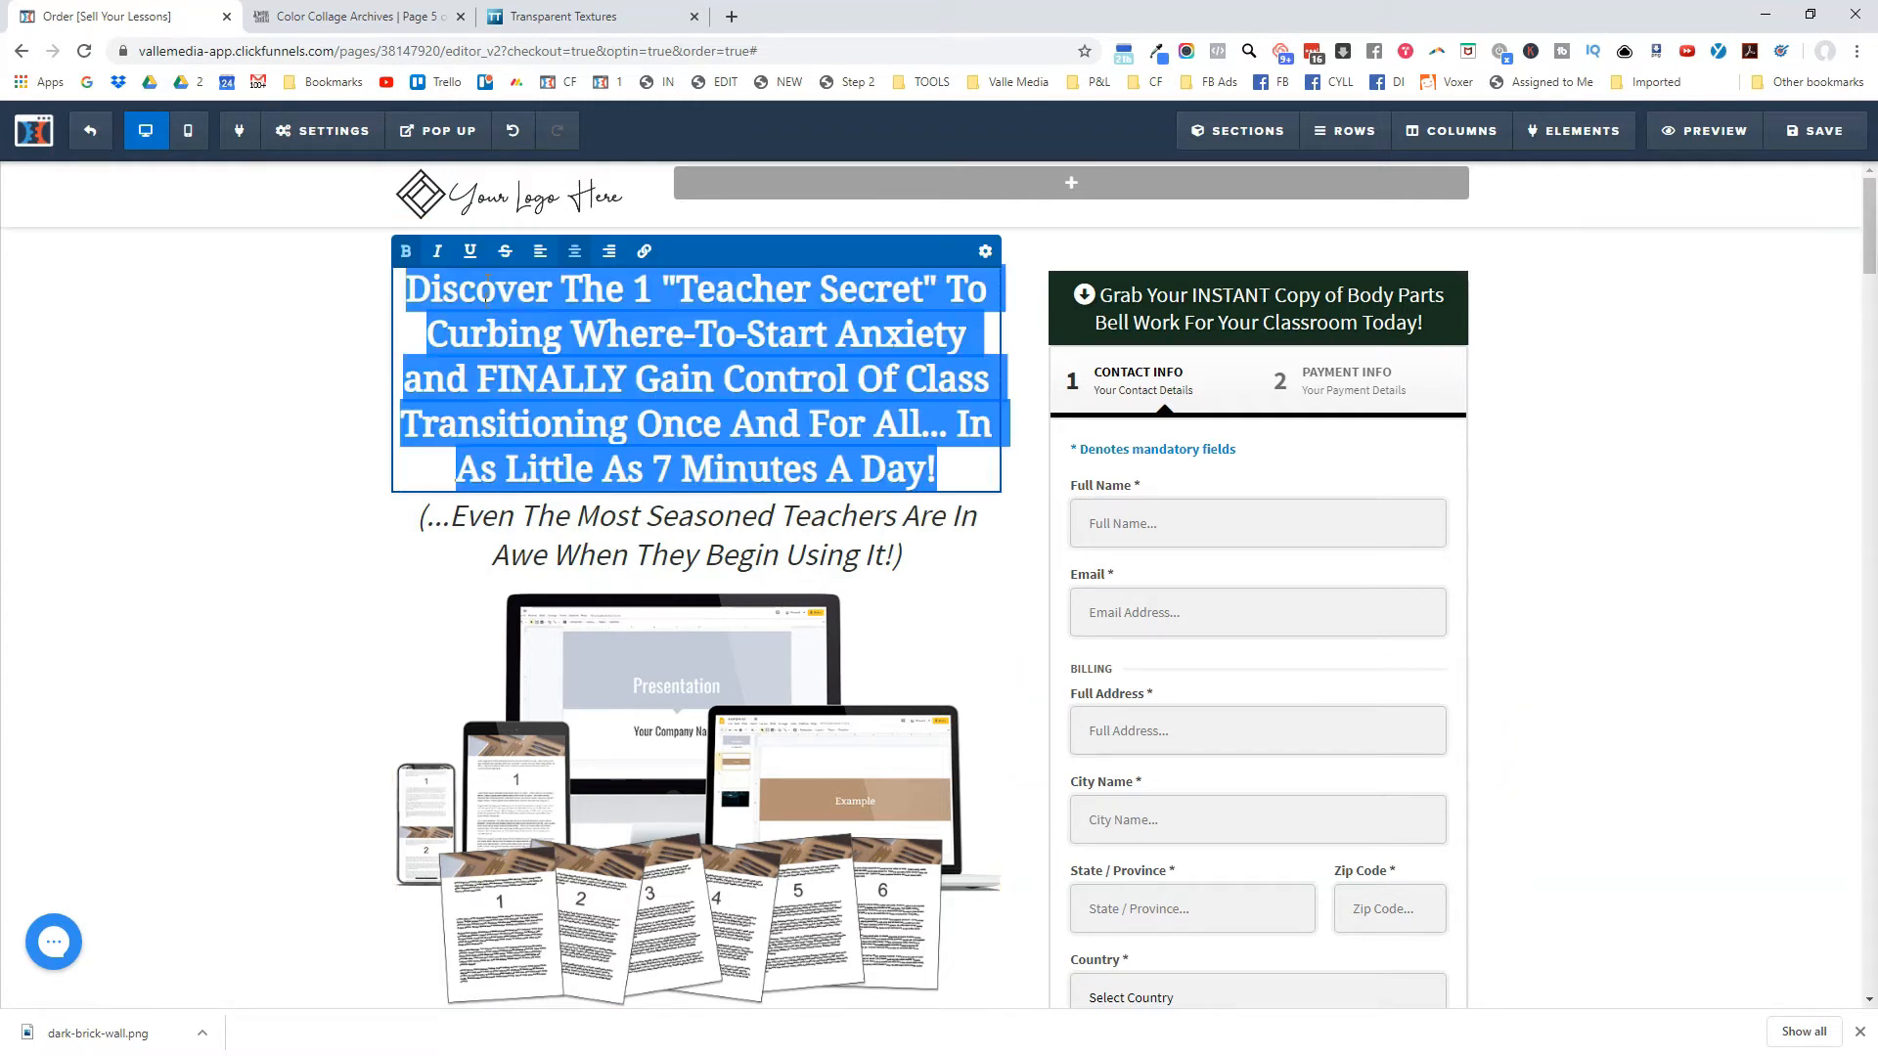
{"action": "left_click", "coordinate": [327, 399]}
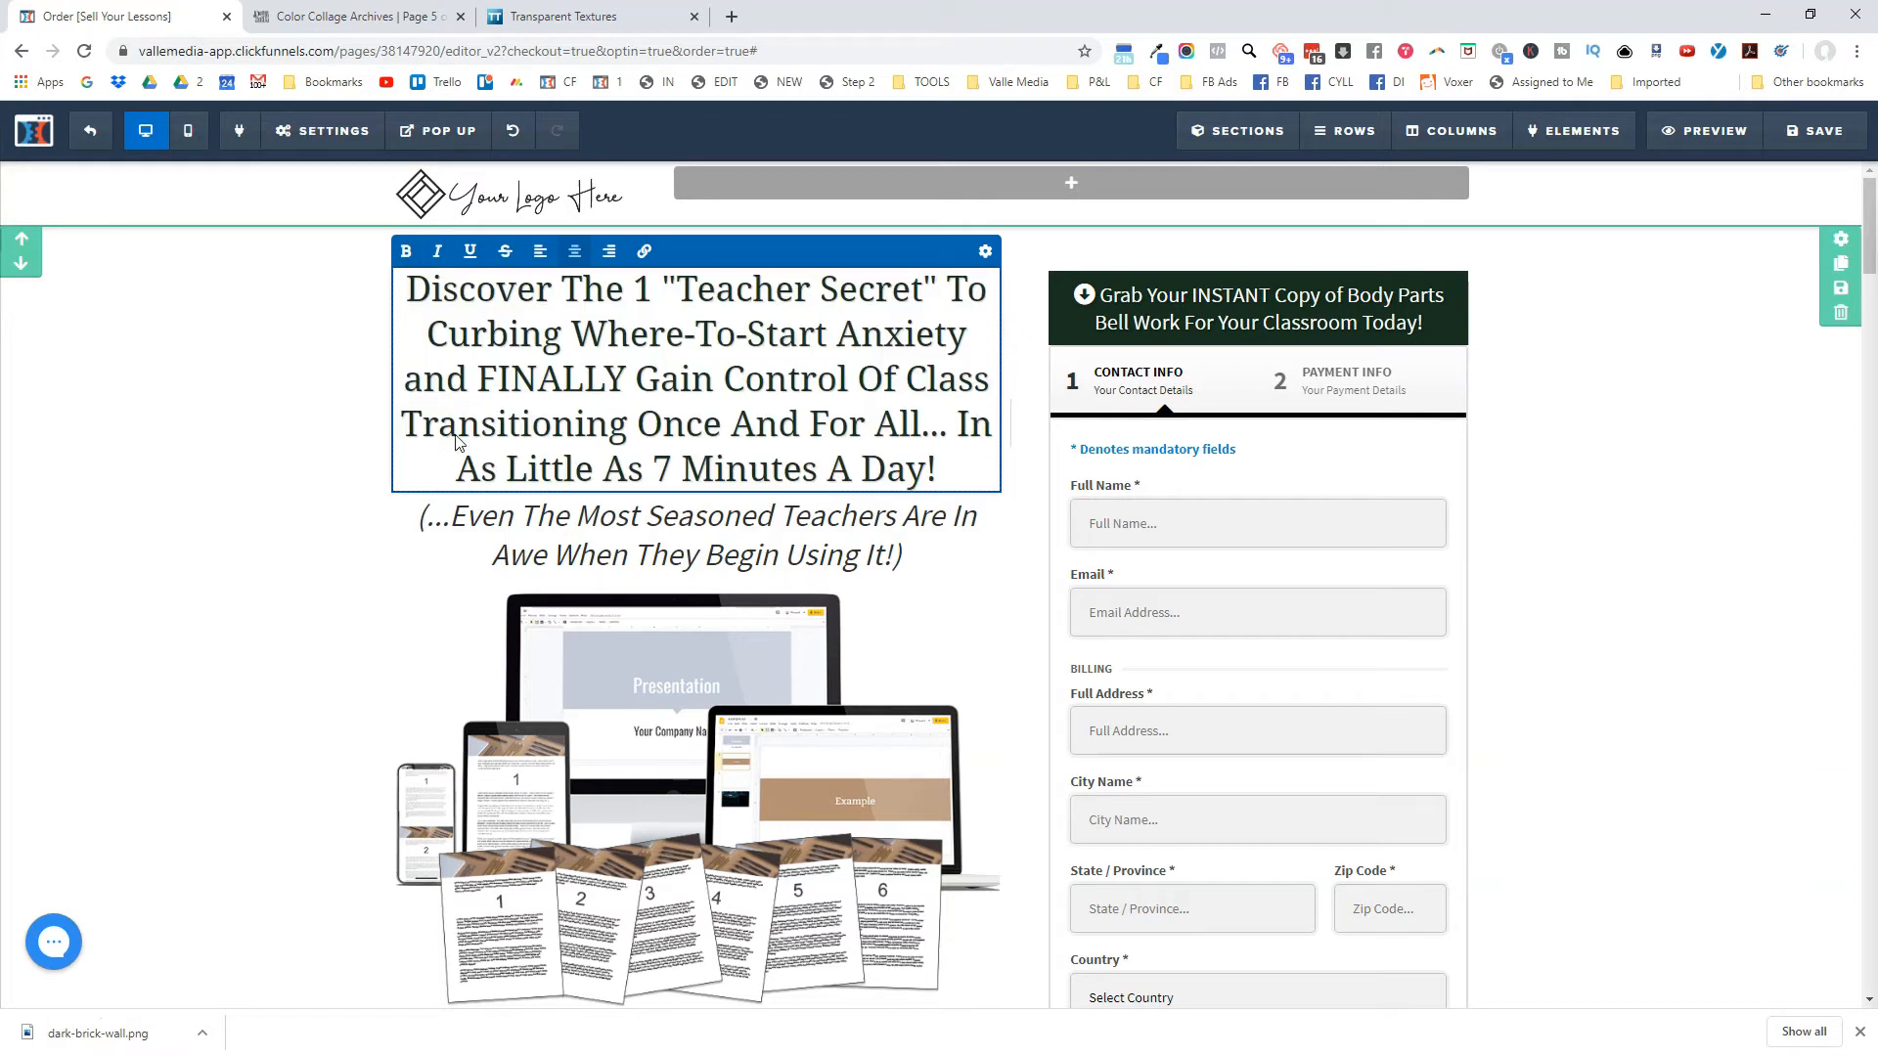
Bold the phrases "Teacher Secret", including its quotation marks, and "FINALLY Gain Control" in the main headline.
{"action": "left_click", "coordinate": [748, 309]}
{"action": "left_click_drag", "start_coordinate": [665, 290], "coordinate": [939, 291]}
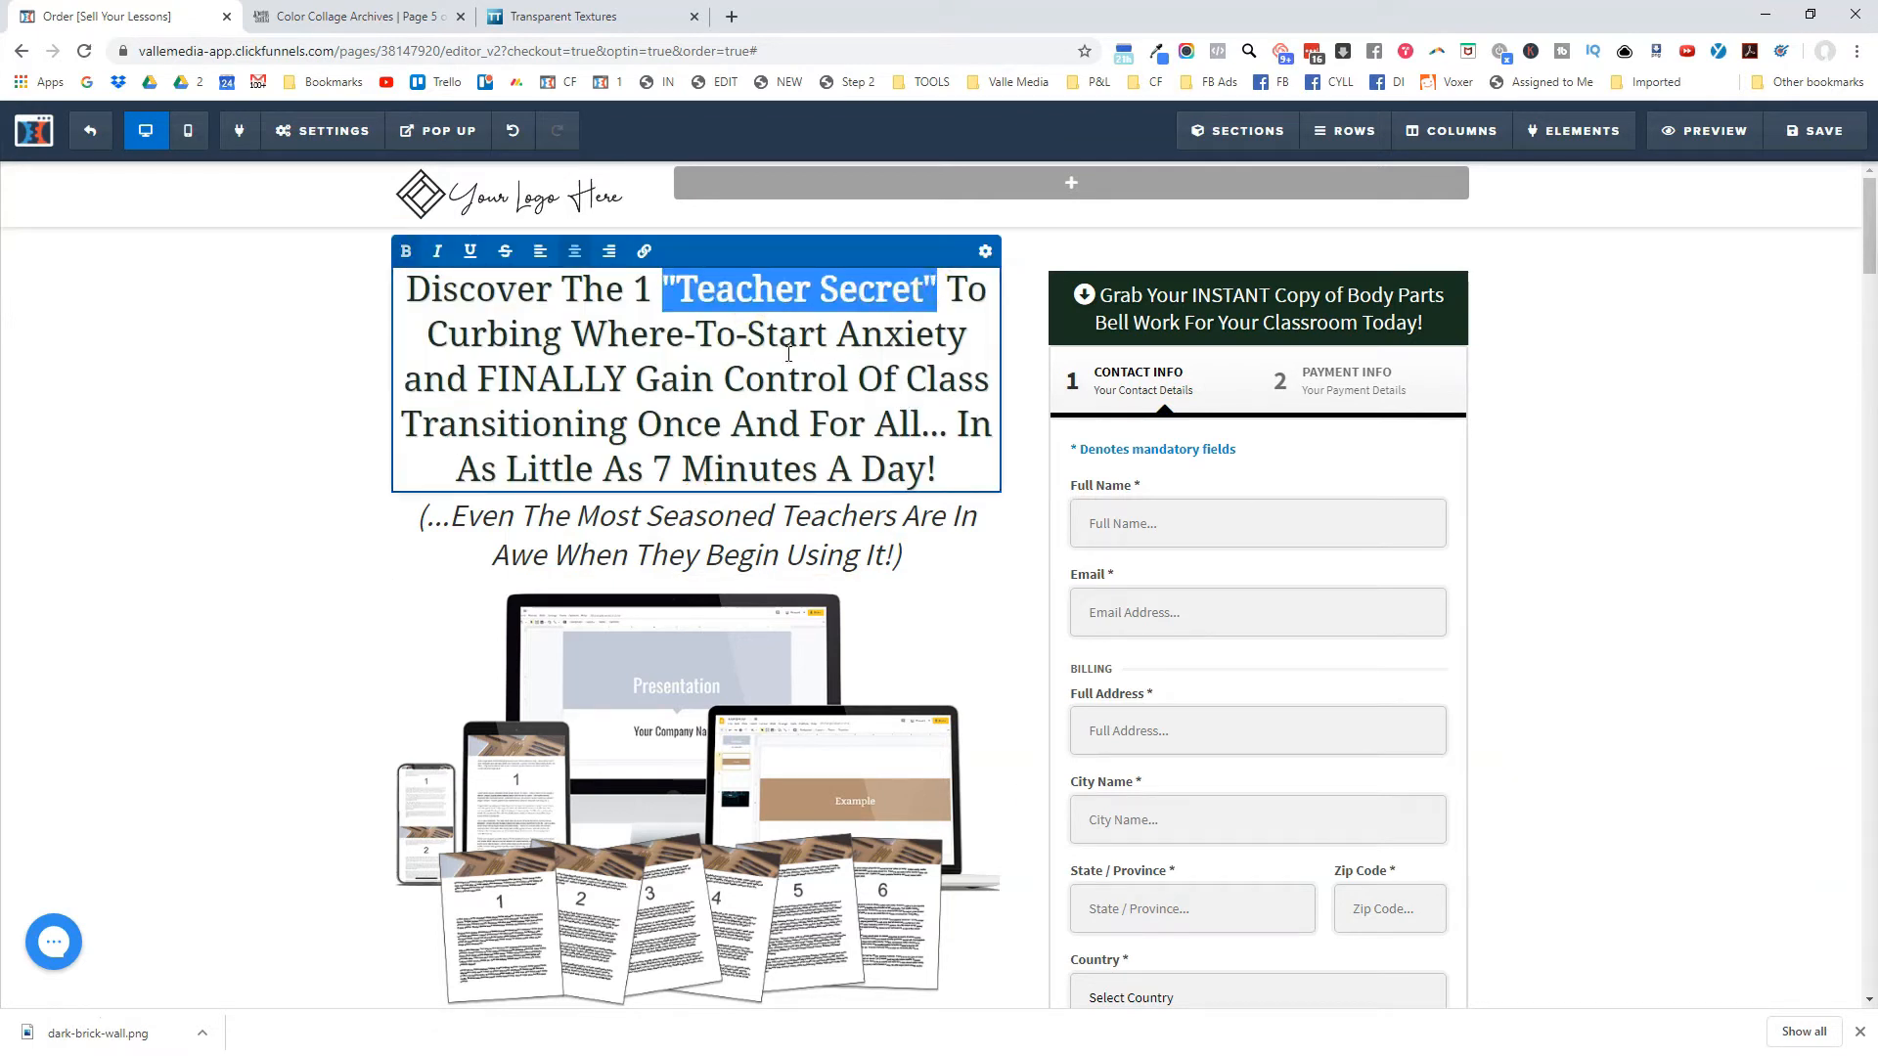
{"action": "key", "text": "ctrl+b"}
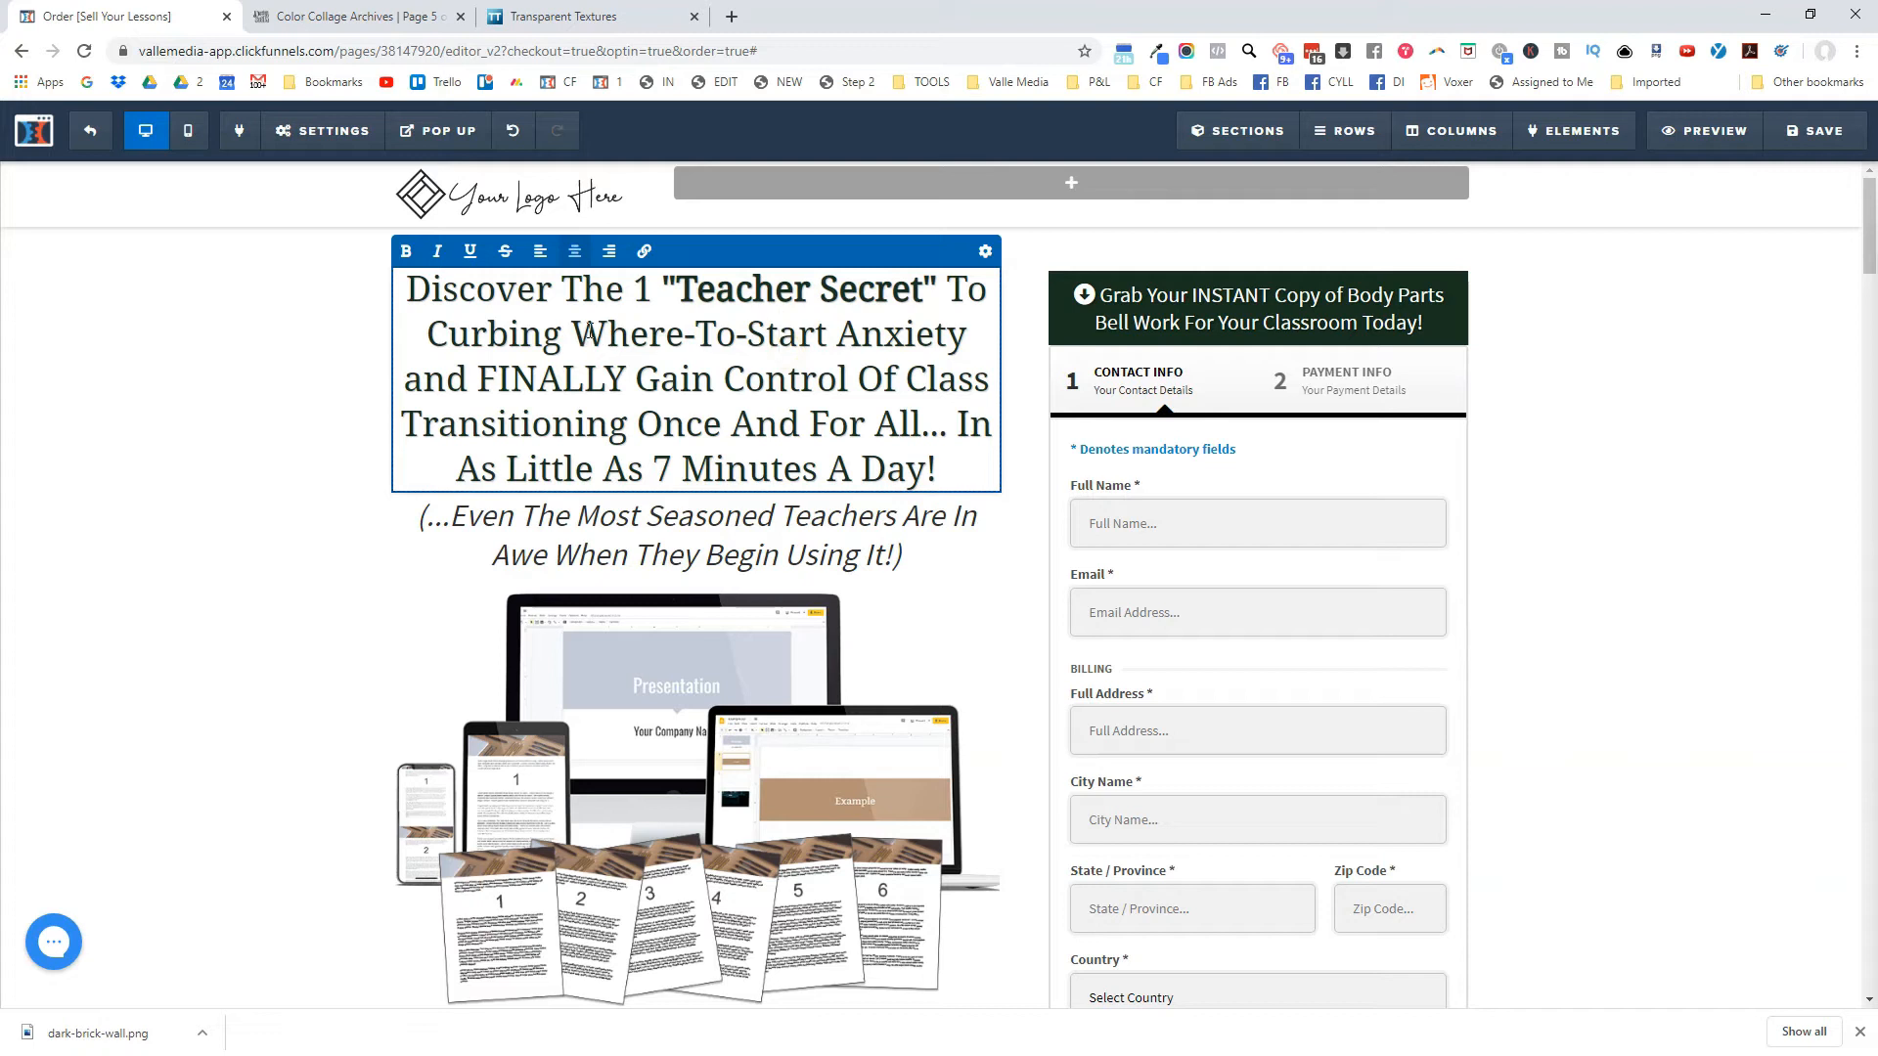
{"action": "left_click_drag", "start_coordinate": [480, 377], "coordinate": [849, 397]}
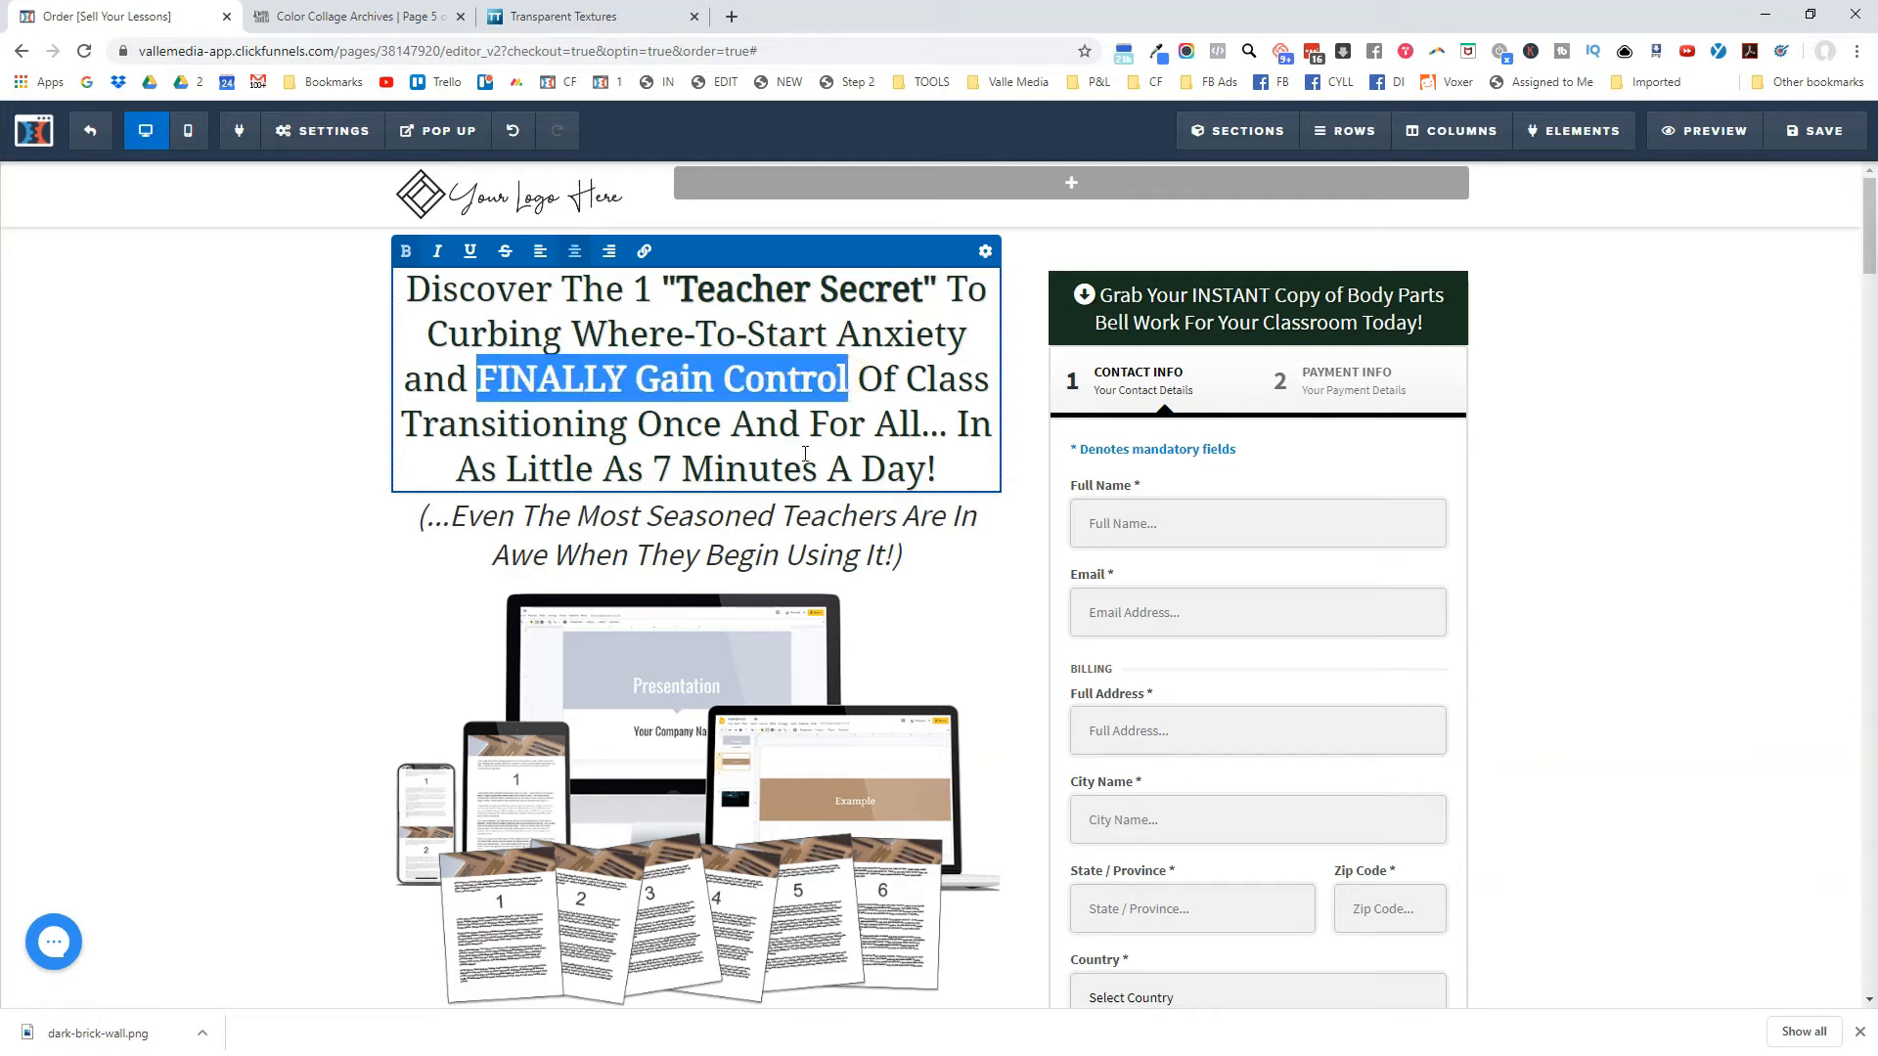
{"action": "left_click_drag", "start_coordinate": [645, 423], "coordinate": [922, 425]}
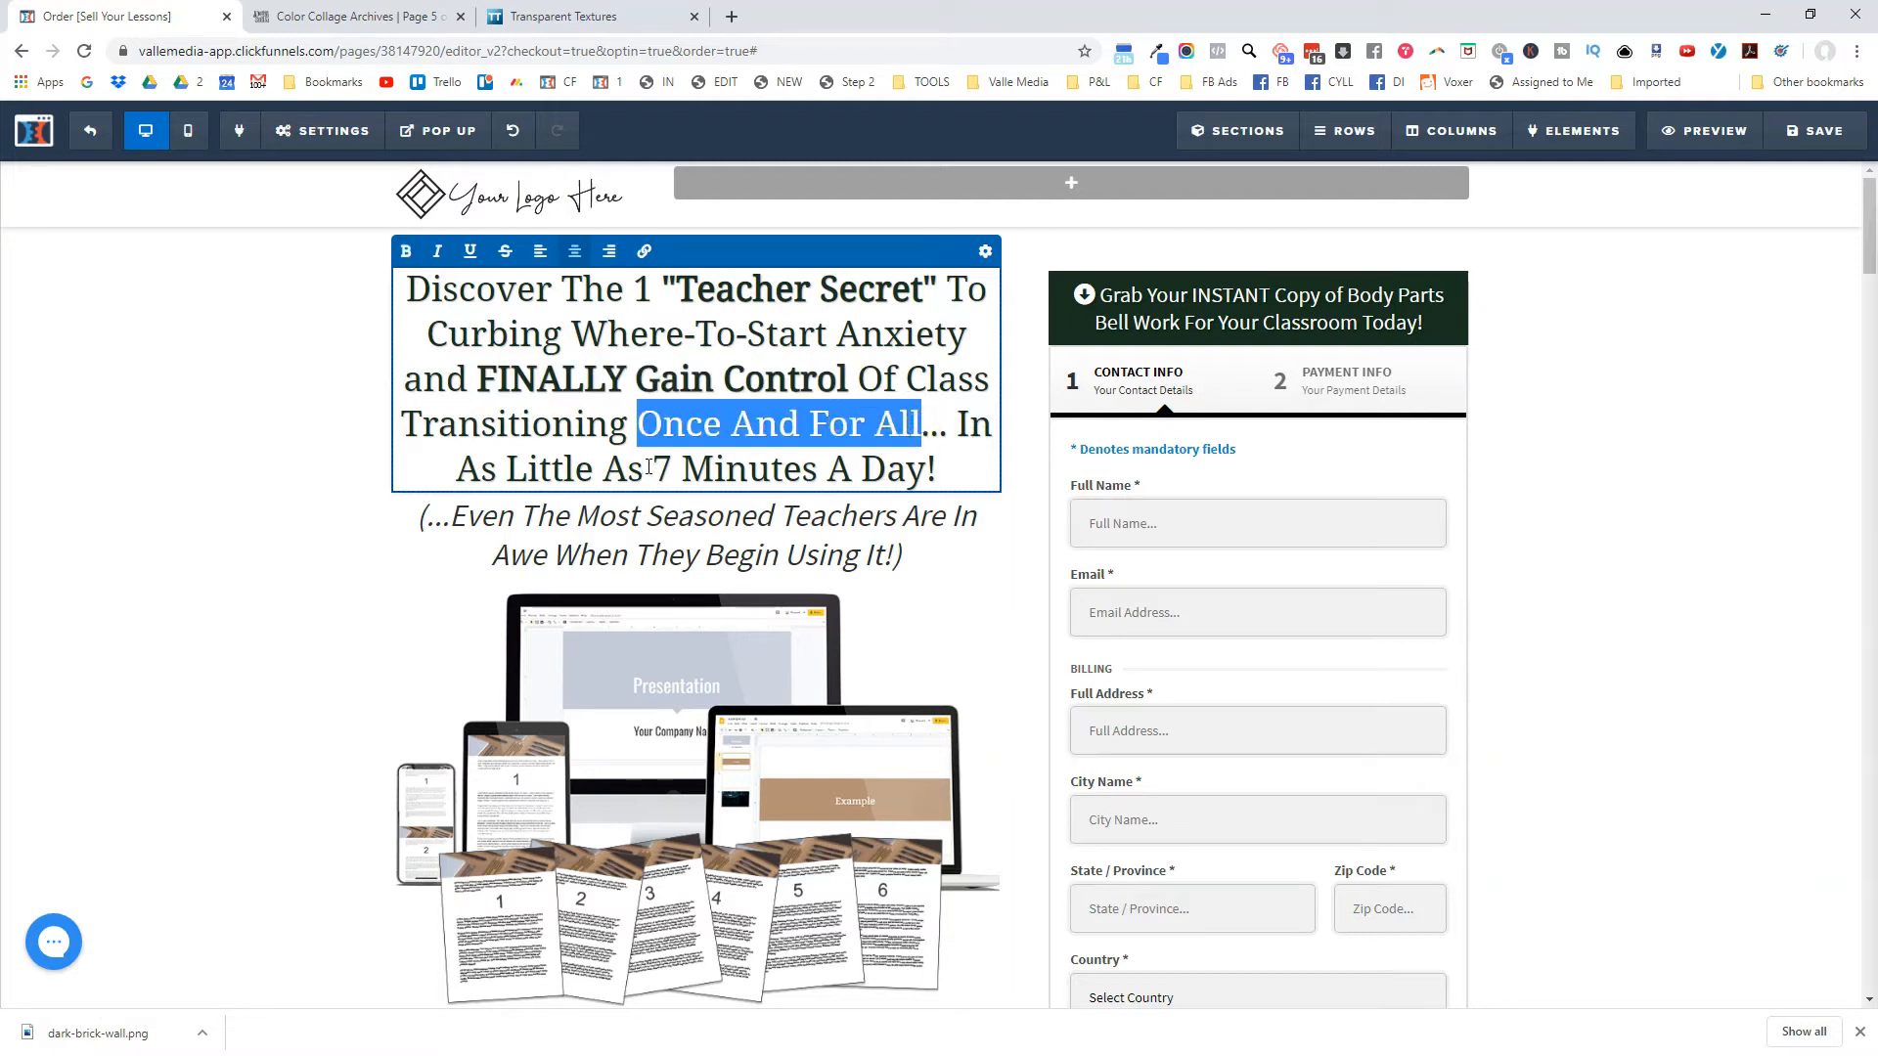
{"action": "left_click", "coordinate": [683, 465]}
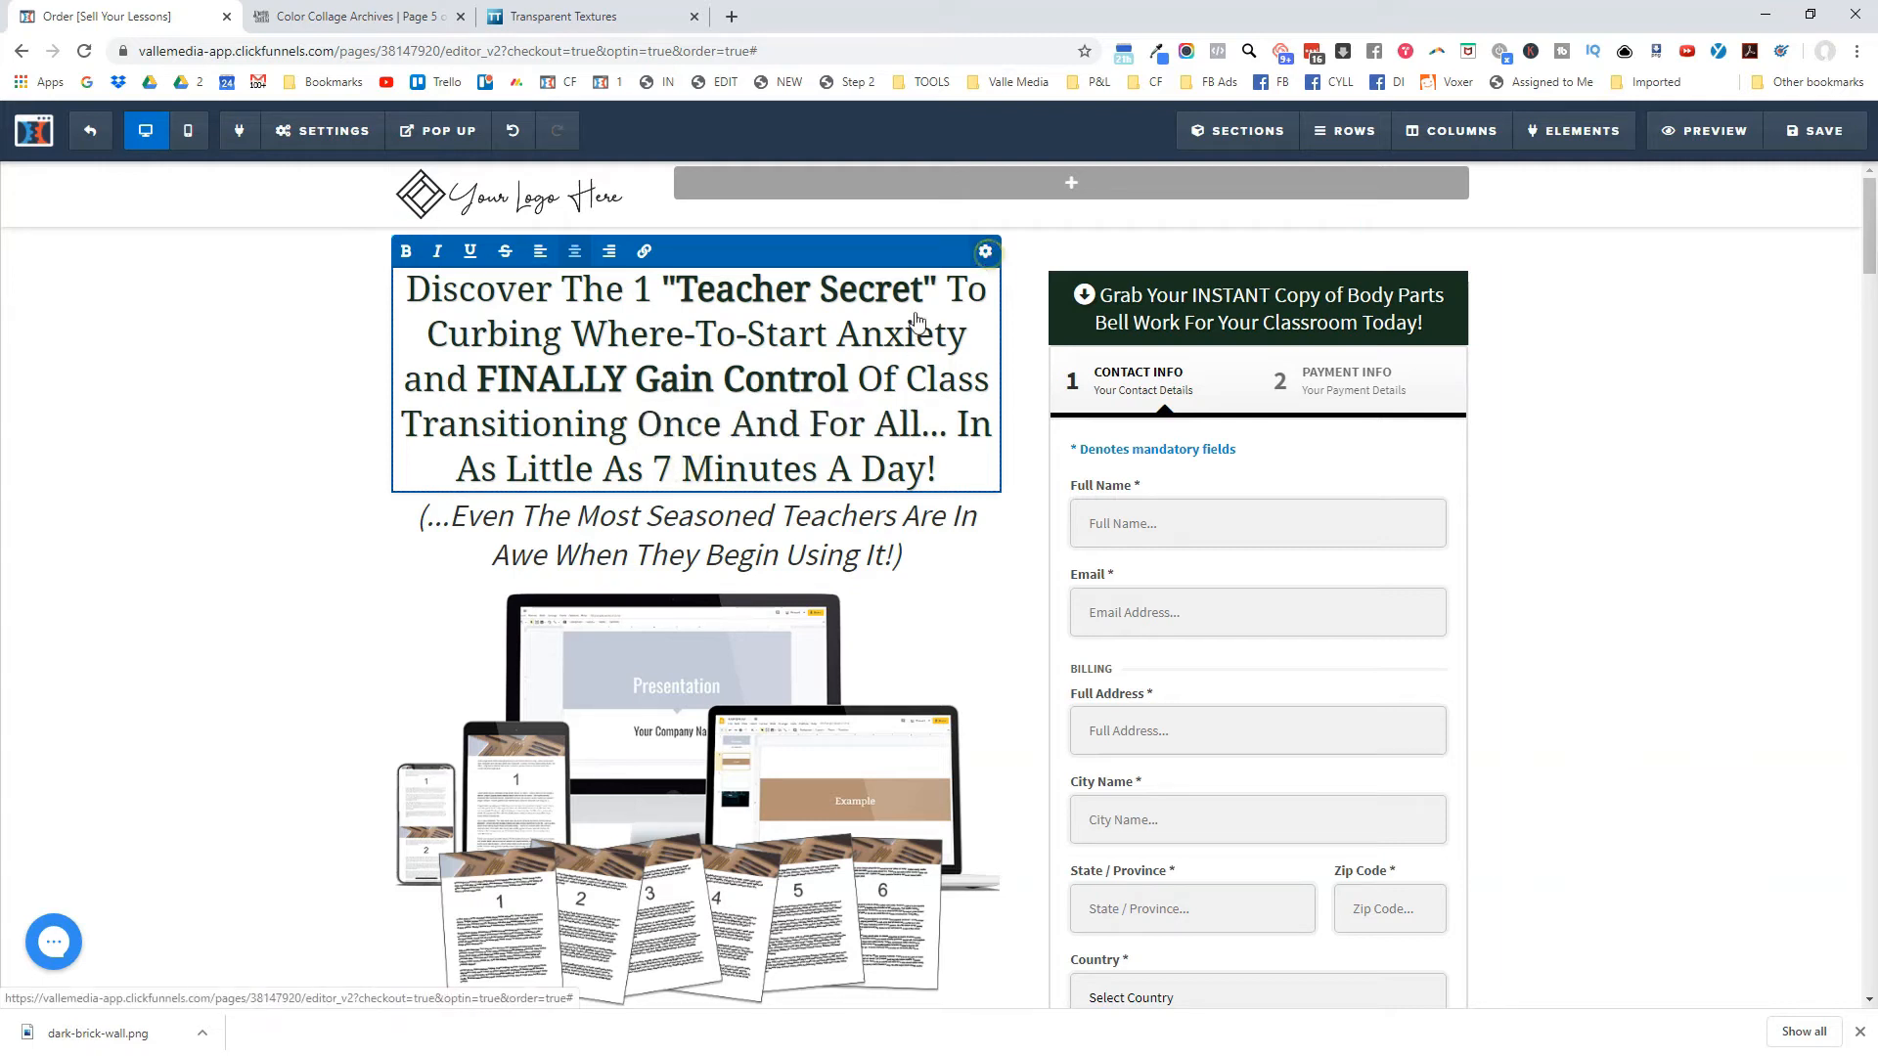
Set the main headline's bold color to the darker orange #ad684b.
{"action": "left_click", "coordinate": [985, 252]}
{"action": "left_click", "coordinate": [1660, 565]}
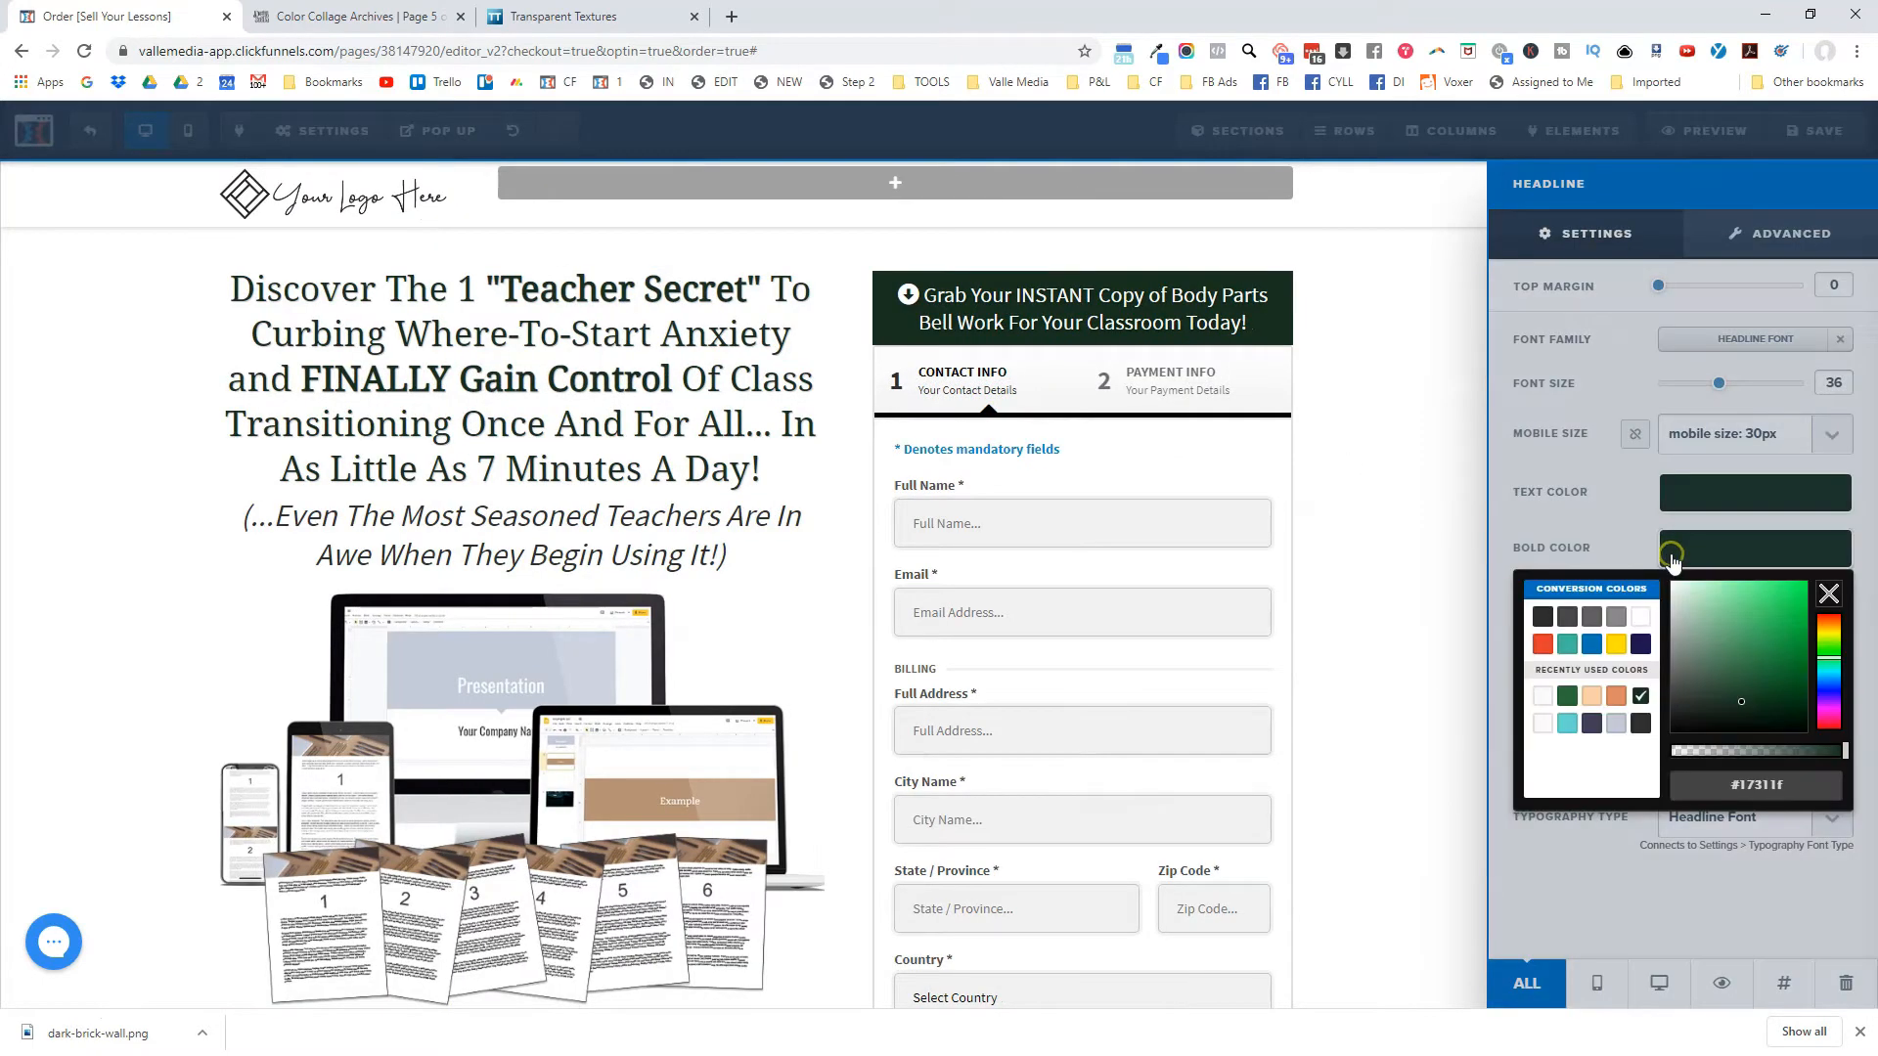
{"action": "left_click", "coordinate": [1567, 697]}
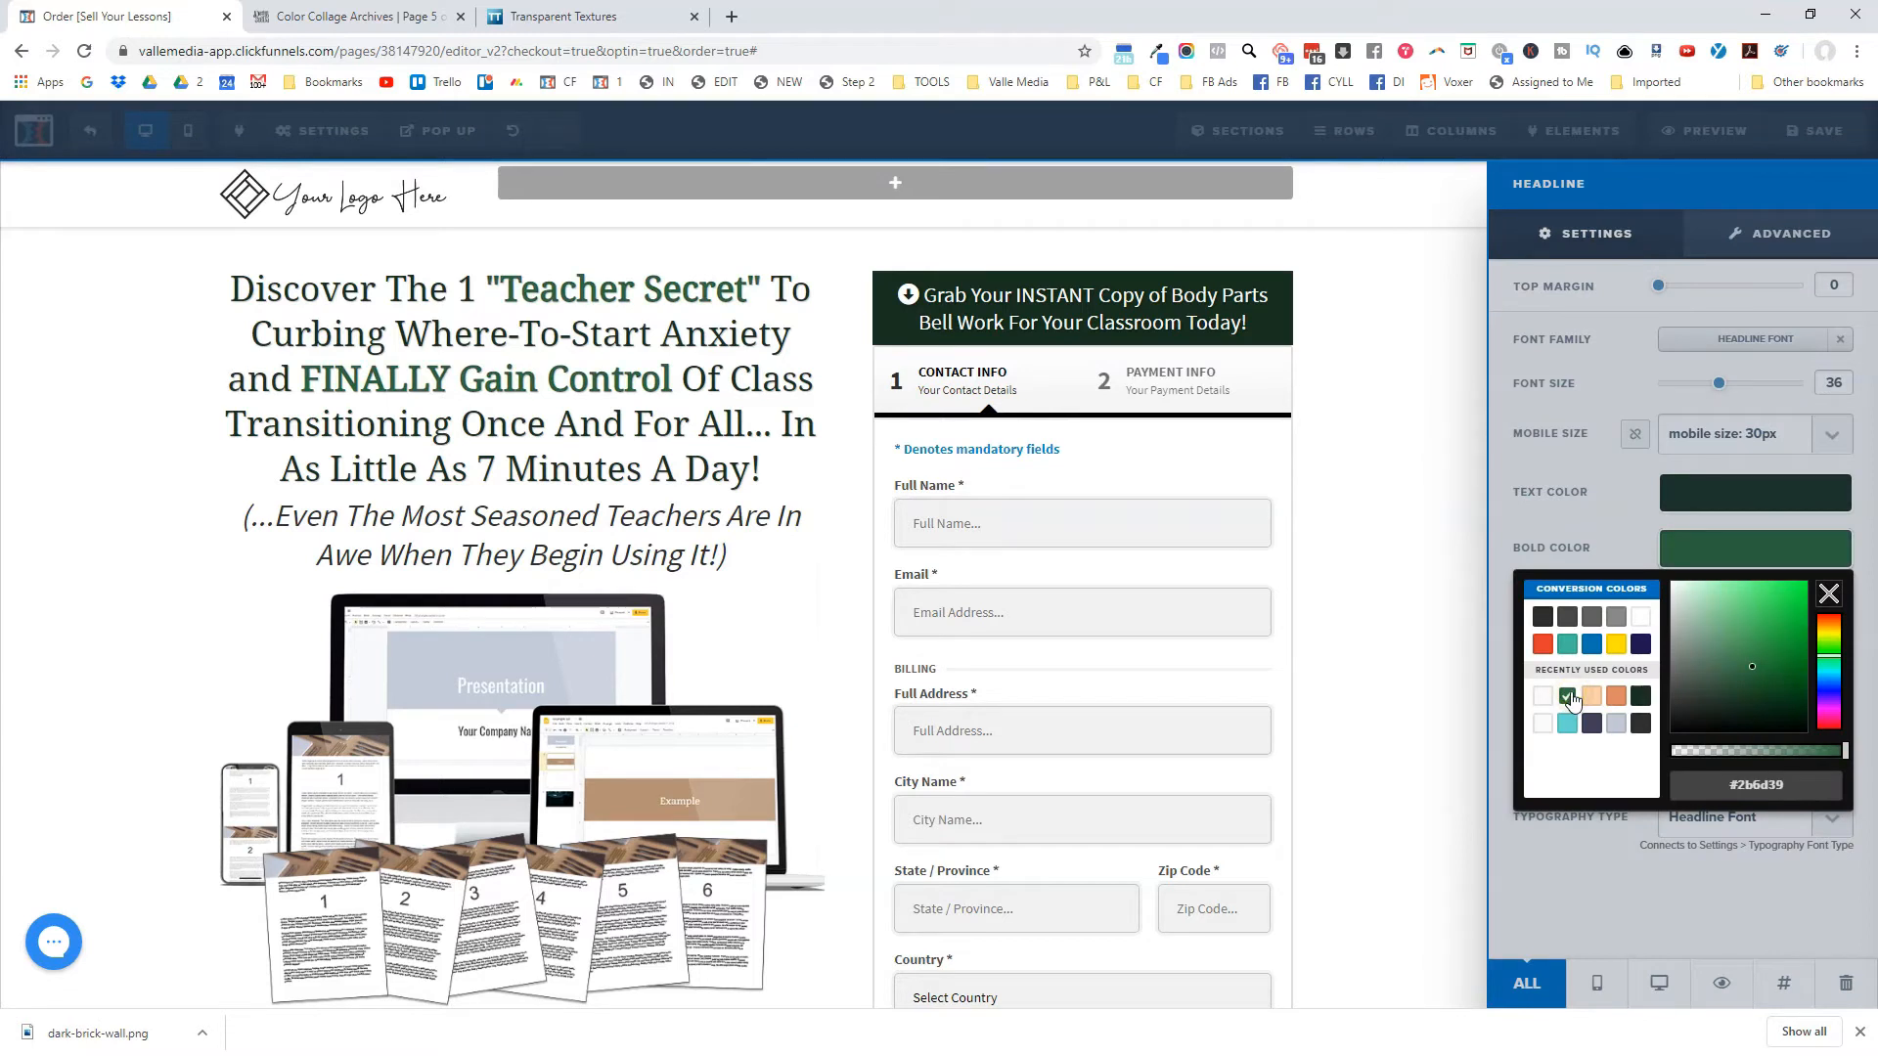
{"action": "left_click", "coordinate": [1615, 698]}
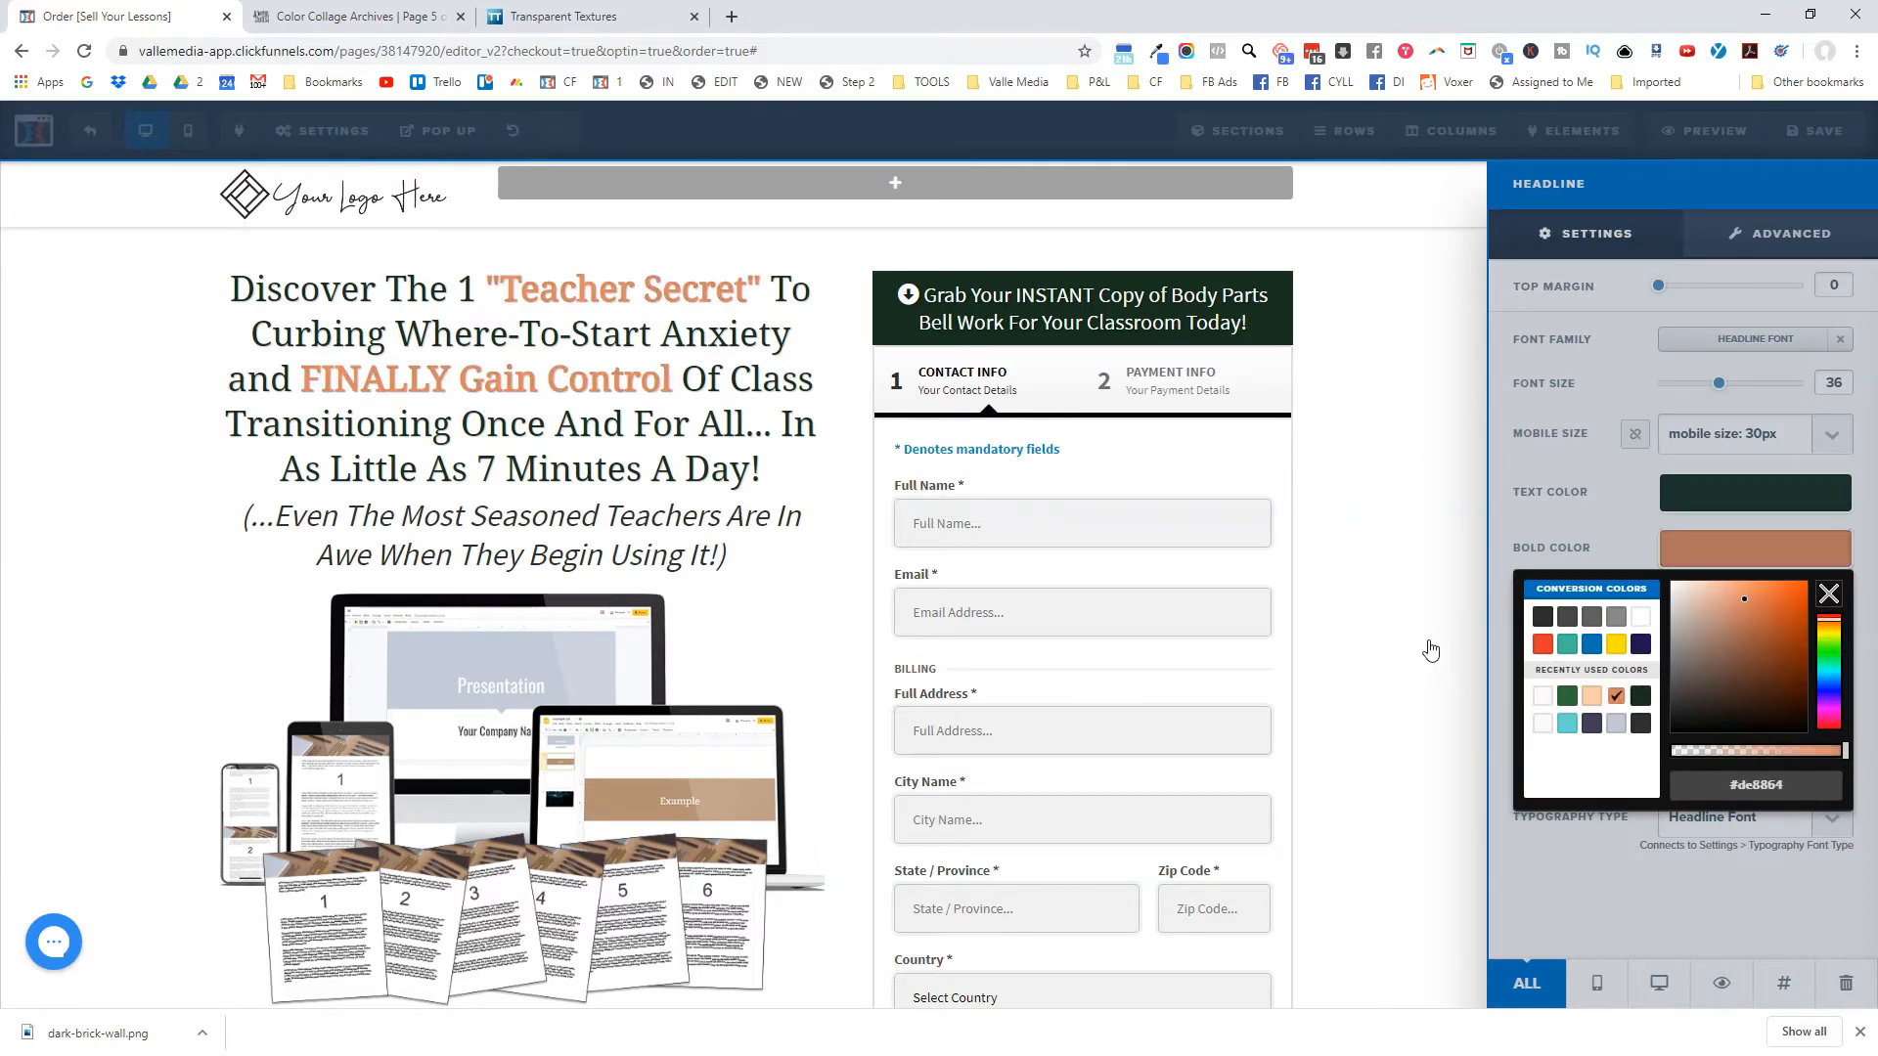
{"action": "left_click", "coordinate": [1744, 628]}
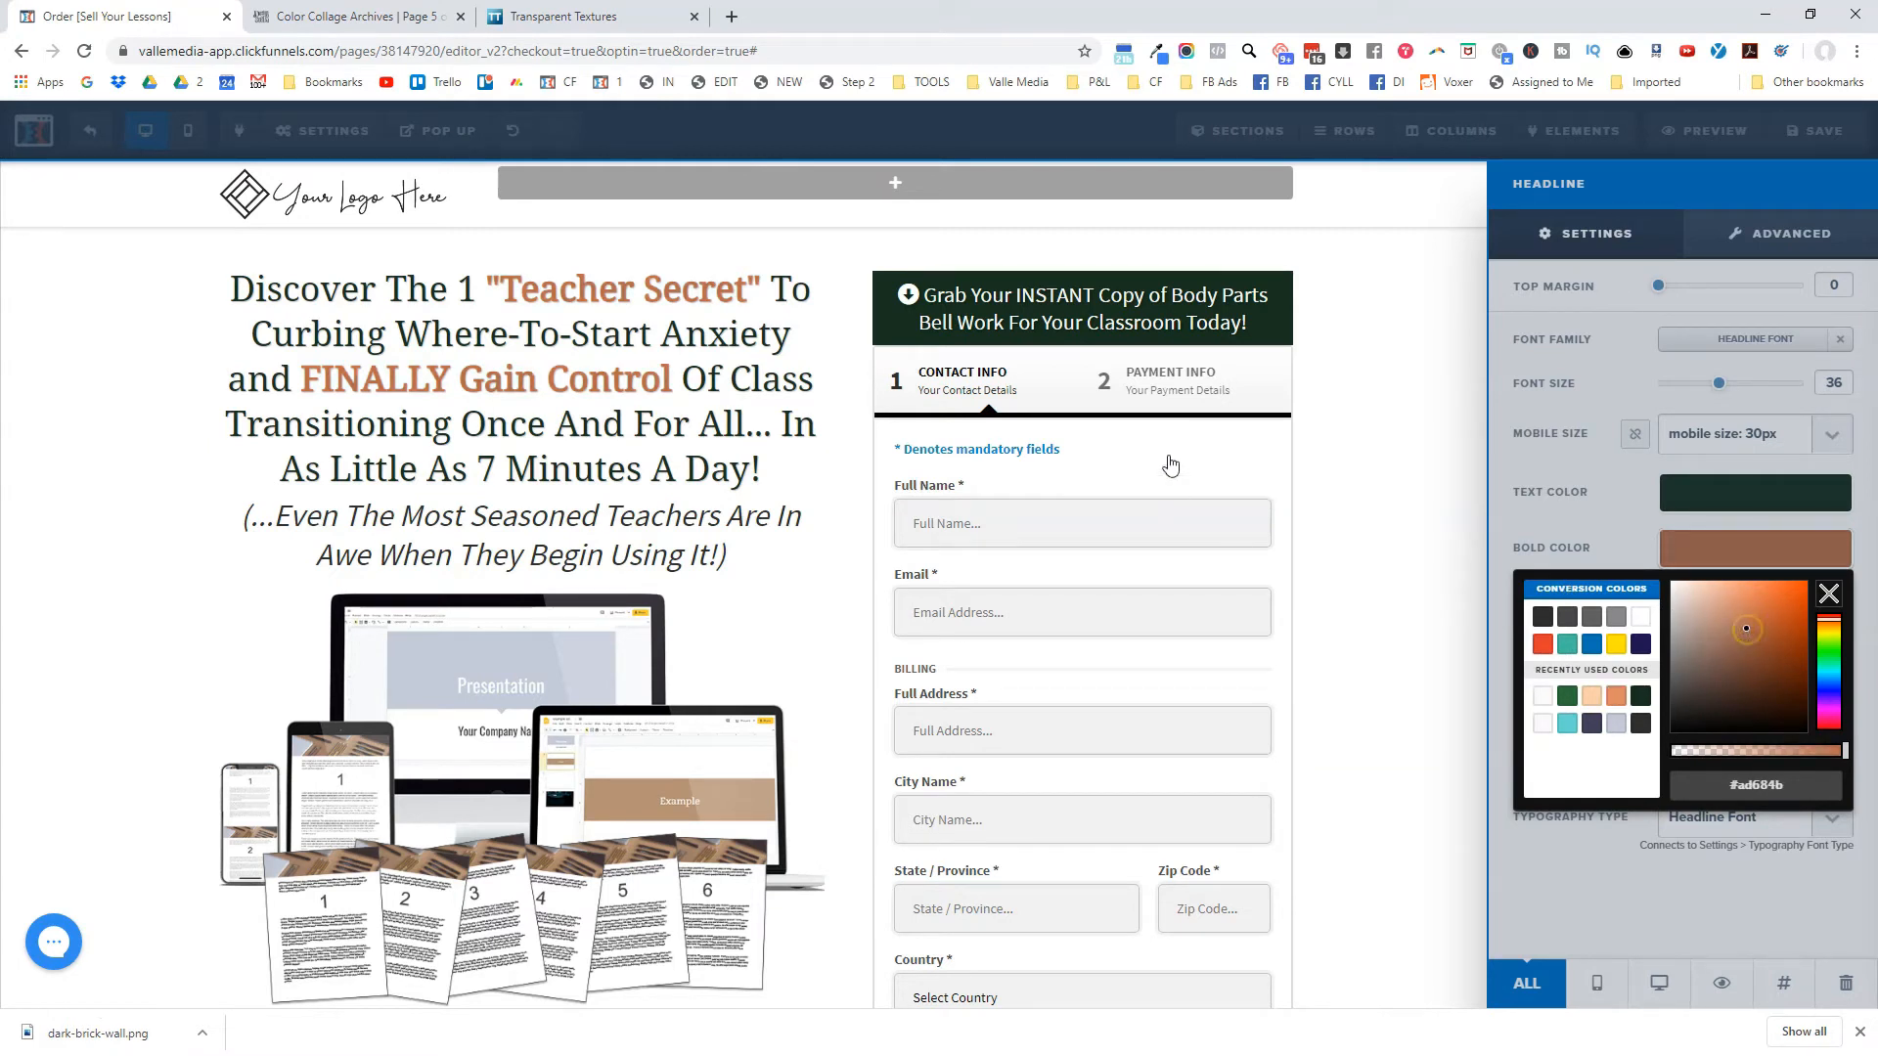
{"action": "left_click", "coordinate": [642, 362]}
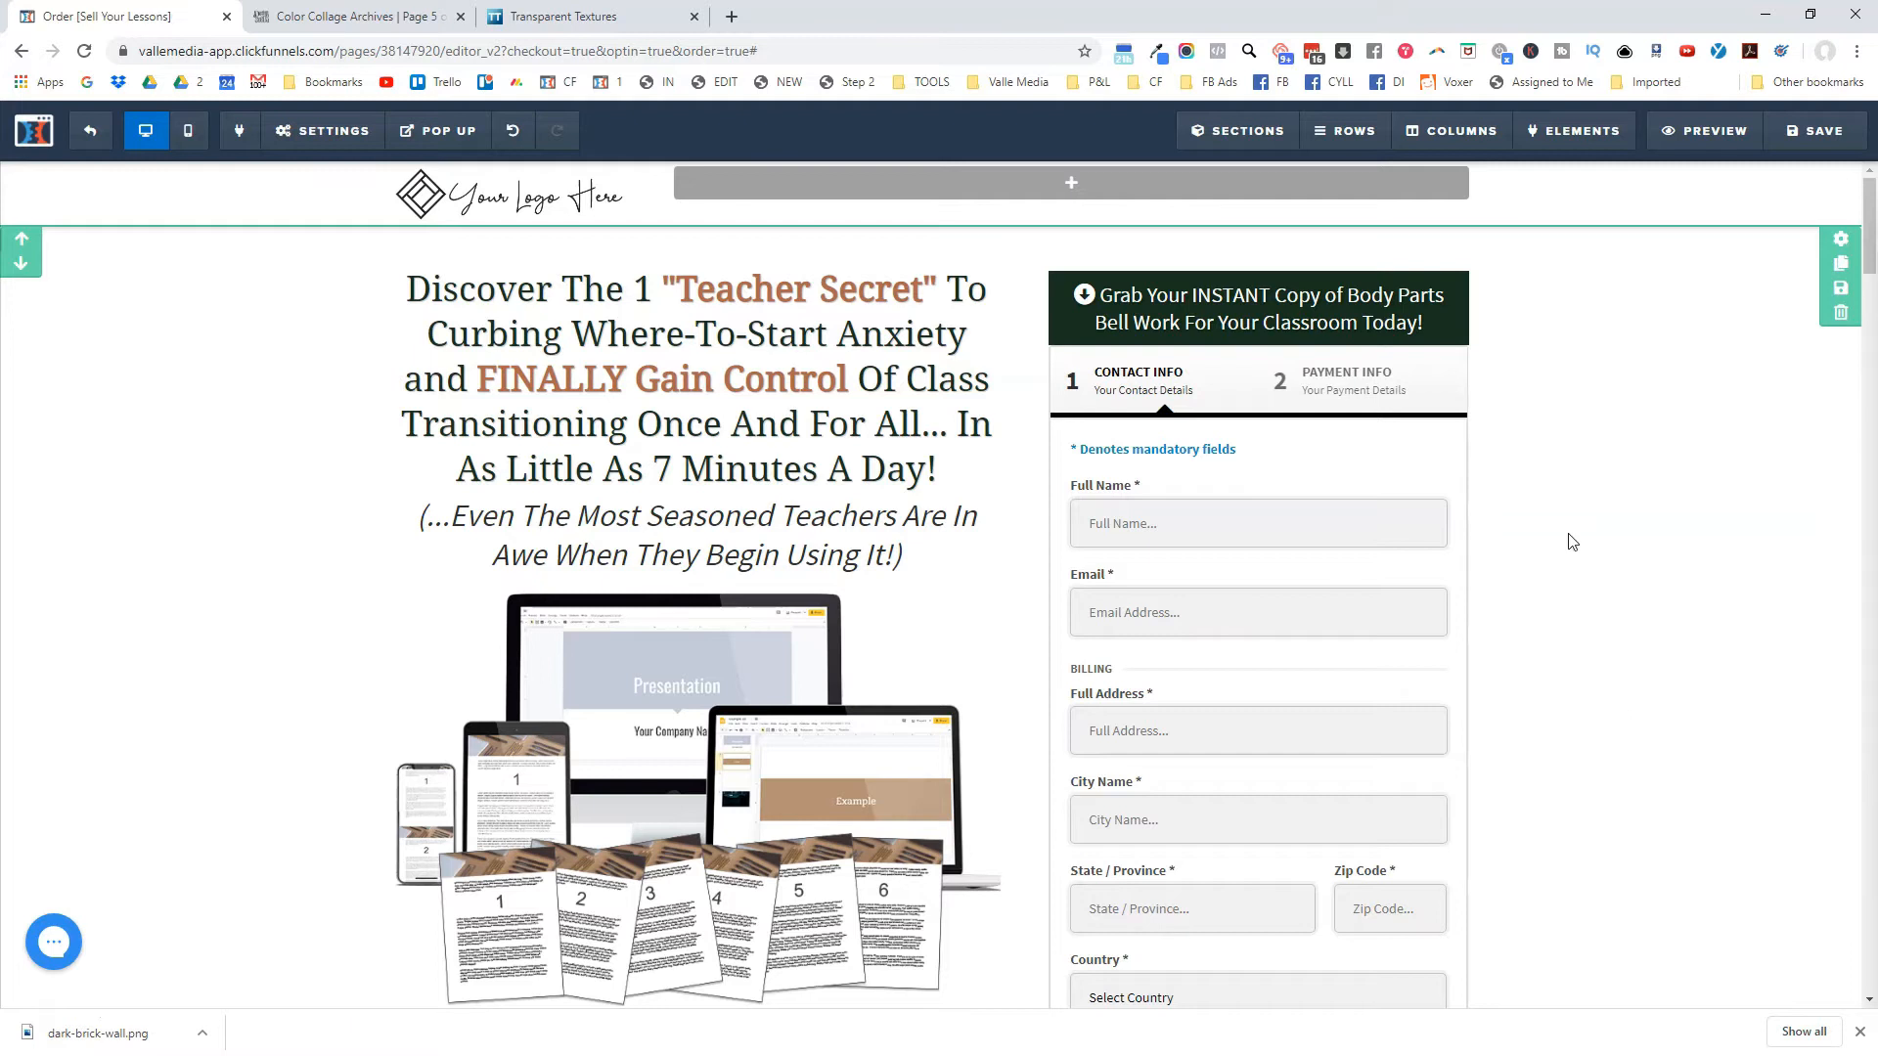
Underline the phrase "Once And For All" in the main headline.
{"action": "scroll", "coordinate": [1275, 536], "scroll_direction": "down", "scroll_amount": 2}
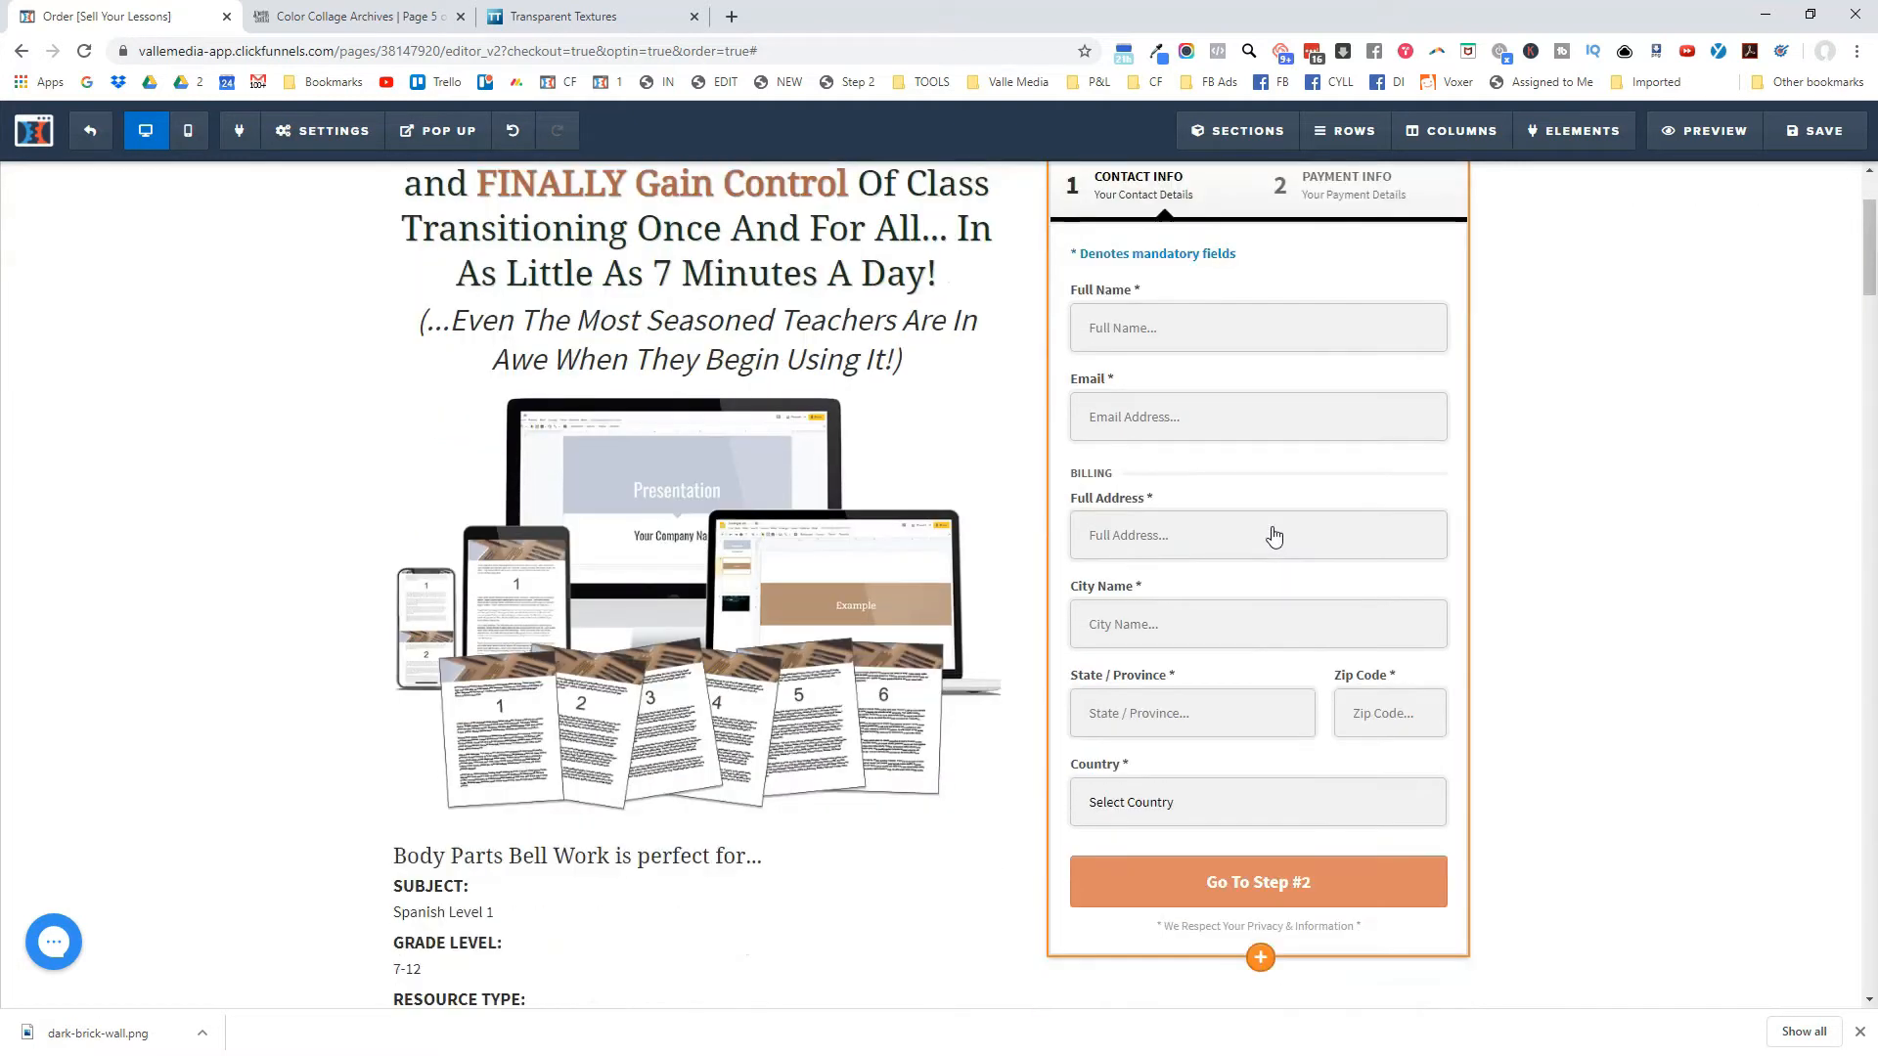
{"action": "scroll", "coordinate": [1274, 535], "scroll_direction": "up", "scroll_amount": 2}
{"action": "left_click", "coordinate": [713, 412]}
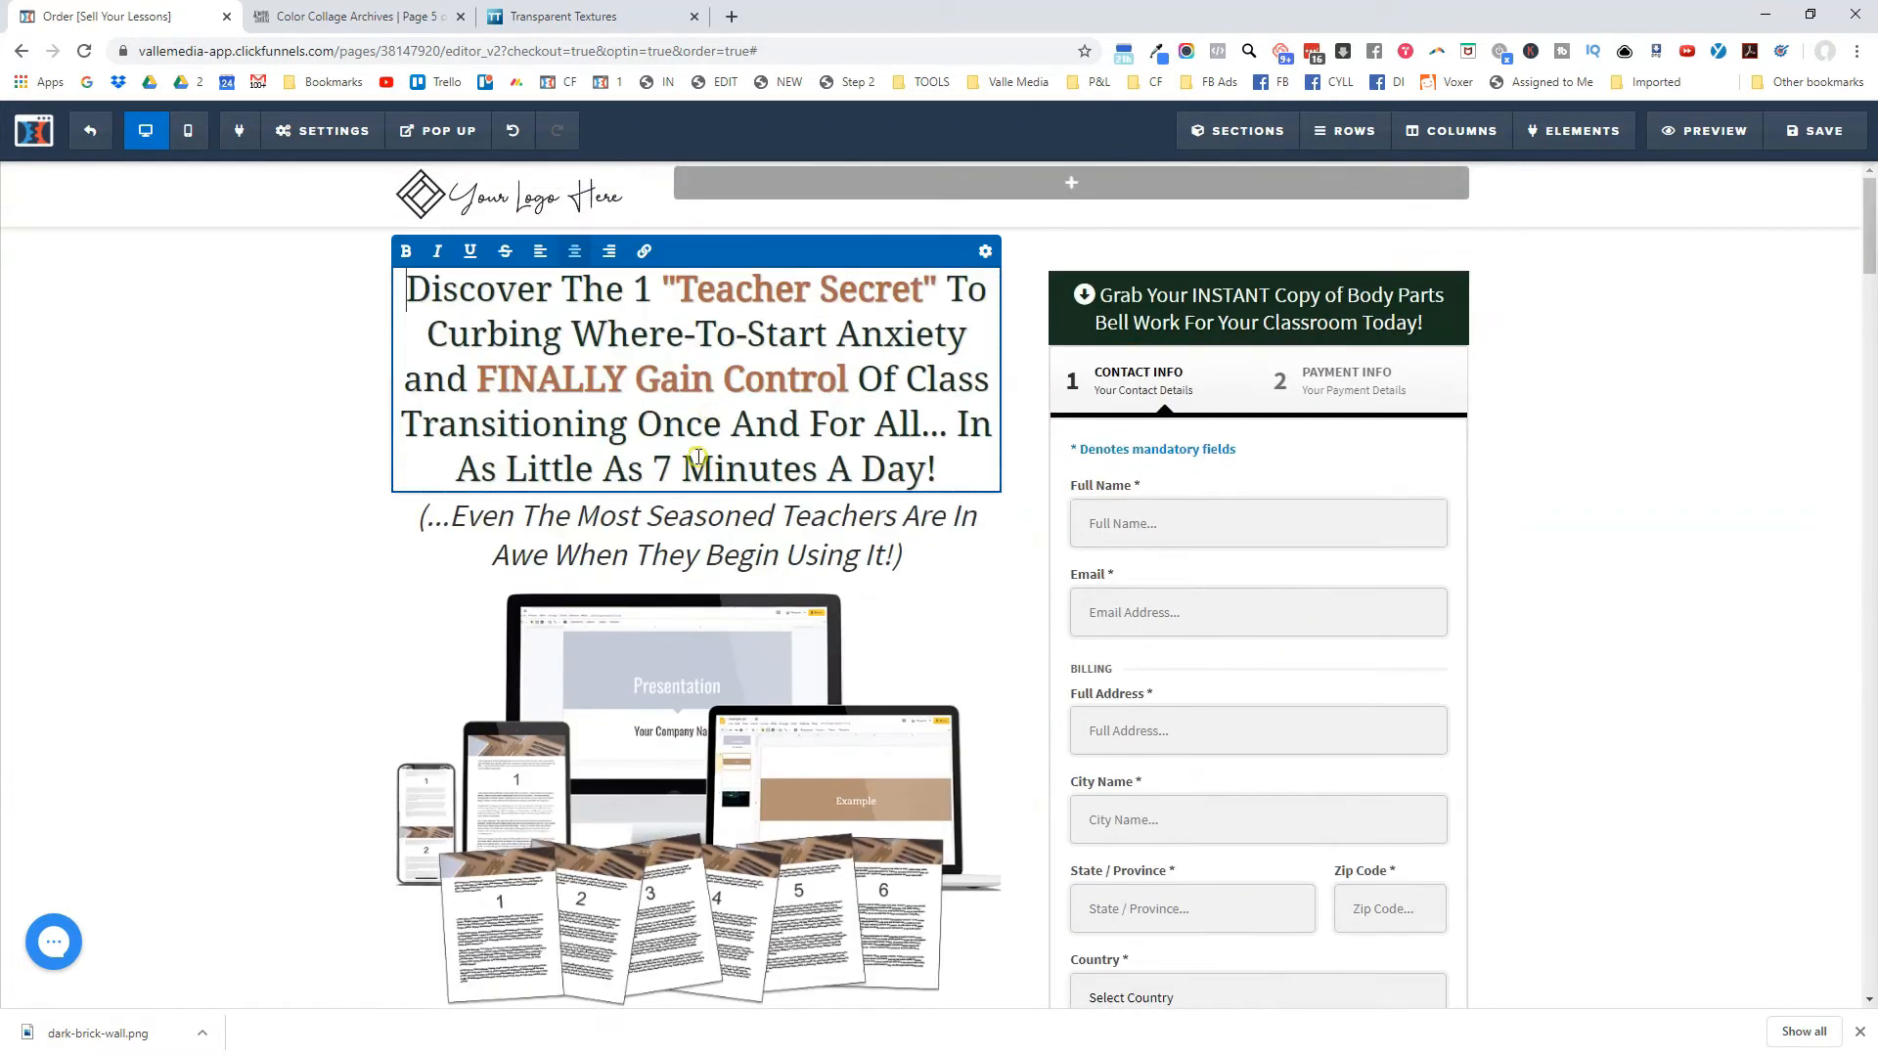
{"action": "mouse_move", "coordinate": [638, 430]}
{"action": "left_mouse_down"}
{"action": "mouse_move", "coordinate": [922, 427]}
{"action": "mouse_move", "coordinate": [645, 421]}
{"action": "left_mouse_up"}
{"action": "left_click", "coordinate": [920, 427]}
{"action": "key", "text": "ctrl+u"}
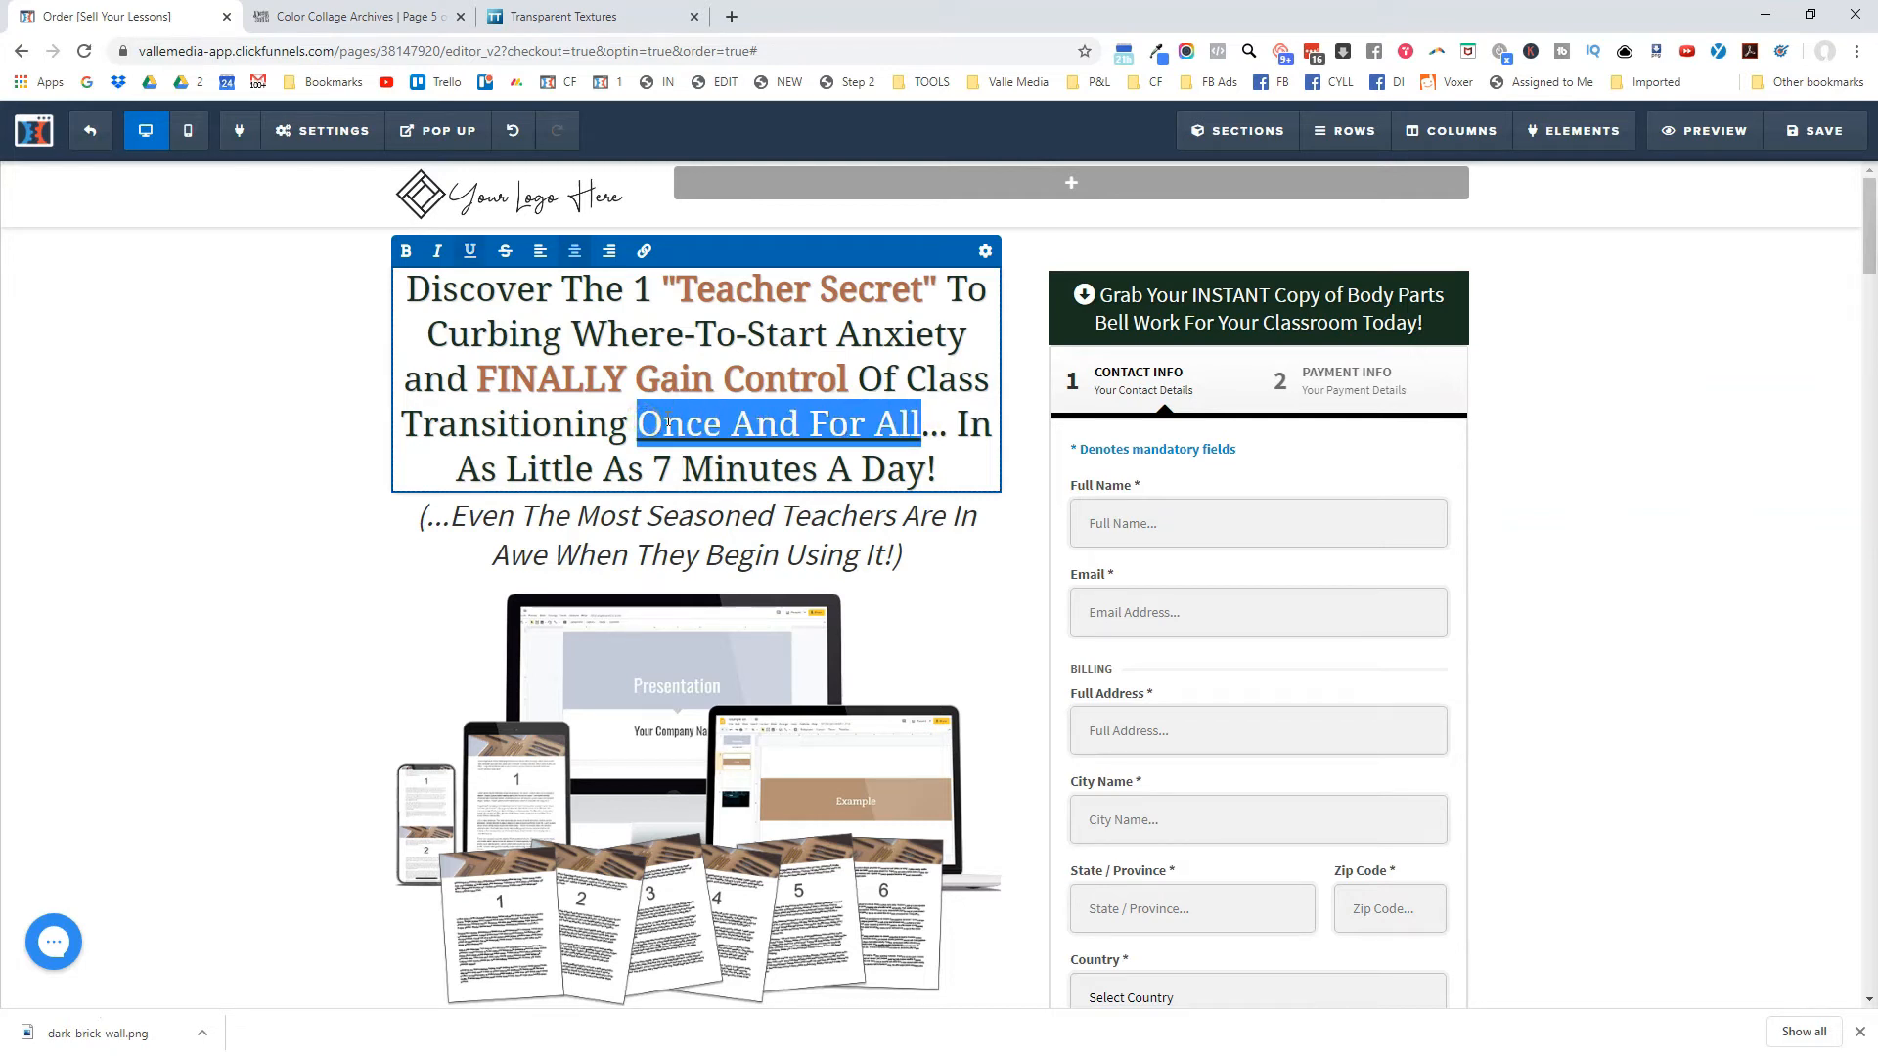
{"action": "left_click", "coordinate": [670, 427]}
Bold "Body Parts Bell Work" in the "is perfect for..." sub-headline below the product mockup.
{"action": "scroll", "coordinate": [1119, 509], "scroll_direction": "down", "scroll_amount": 7}
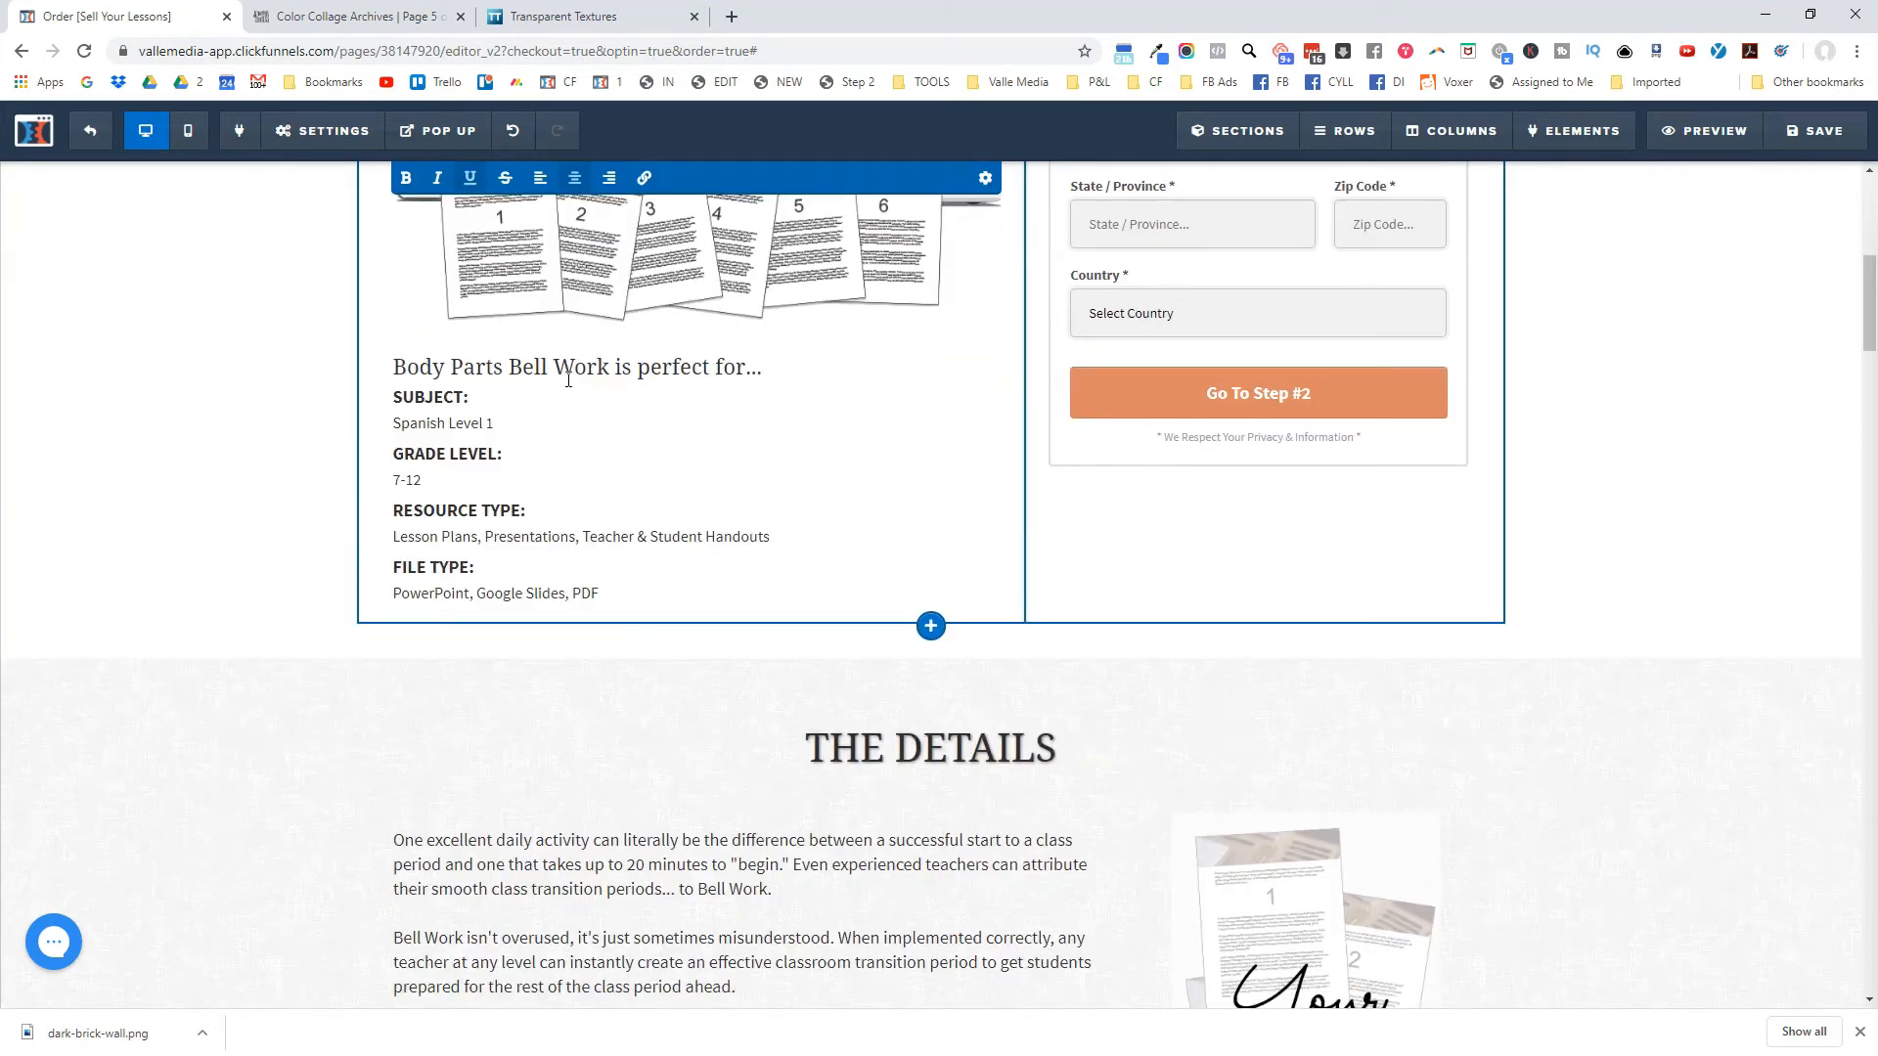
{"action": "left_click", "coordinate": [615, 366]}
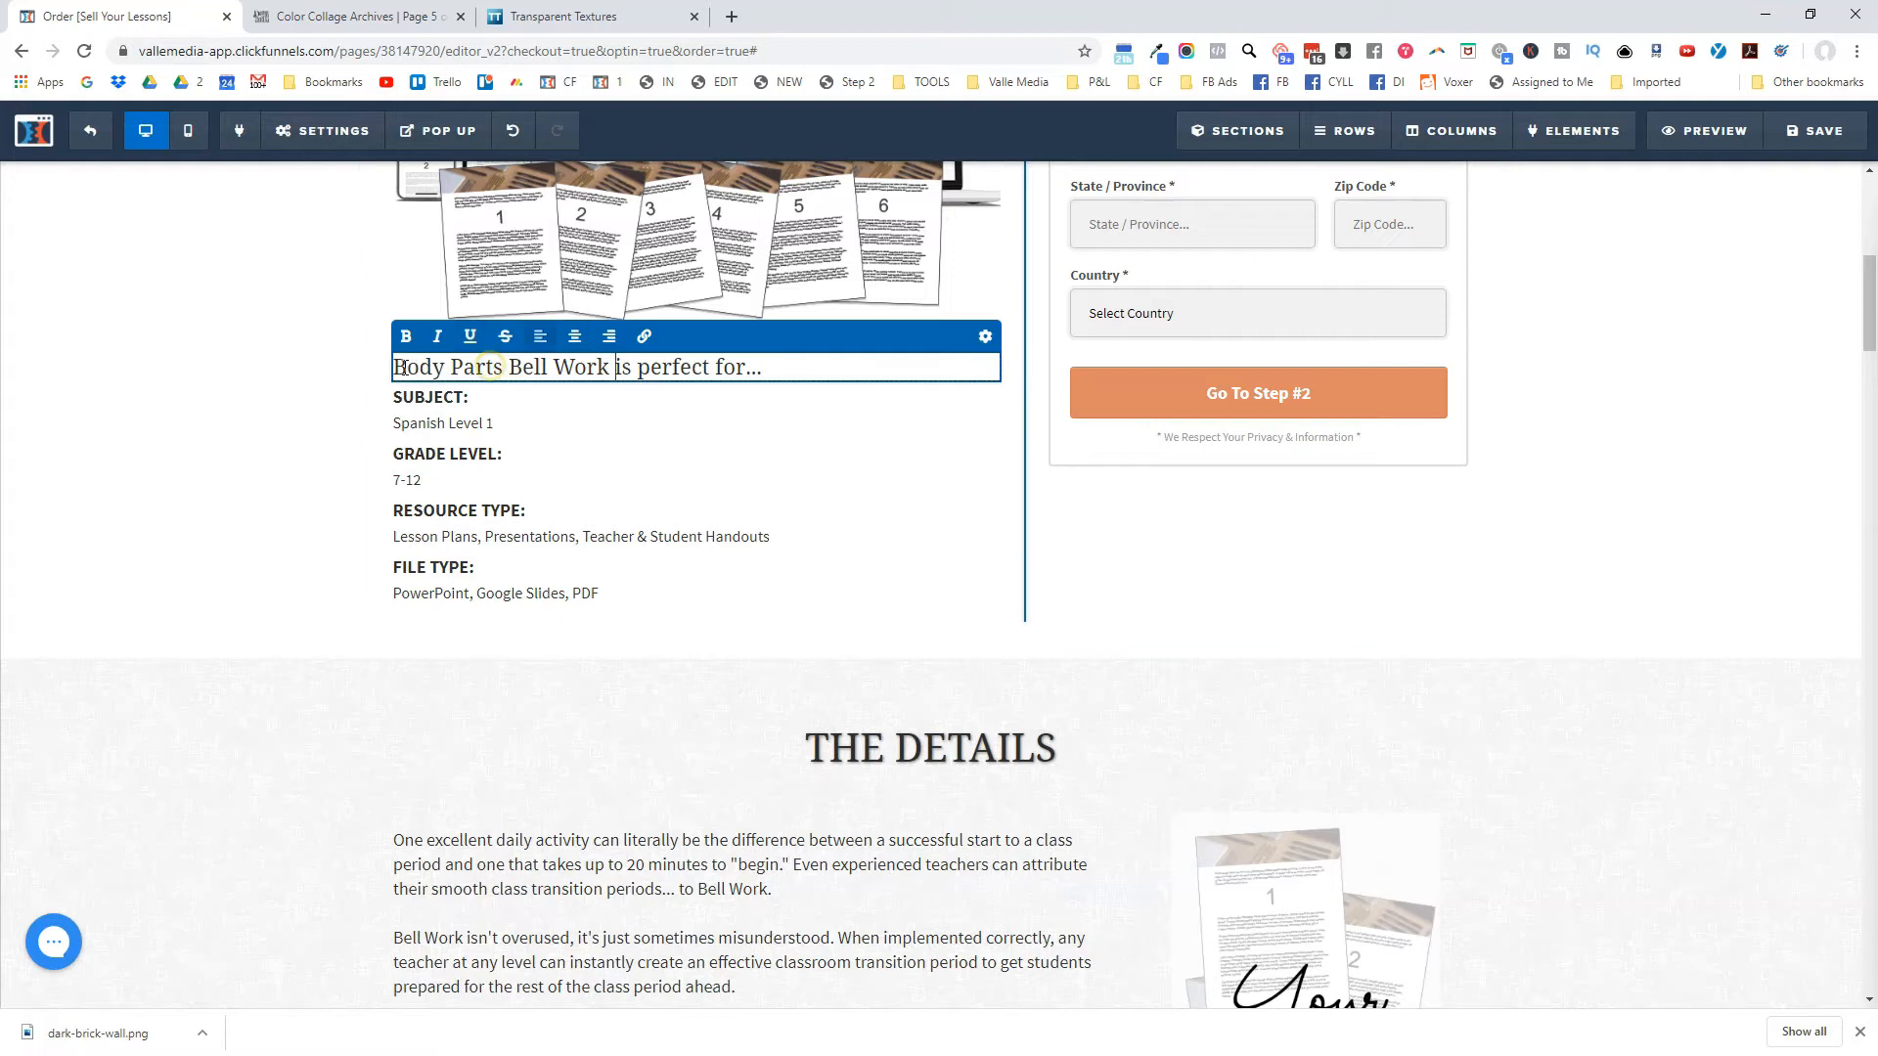
{"action": "left_click_drag", "start_coordinate": [397, 368], "coordinate": [610, 368]}
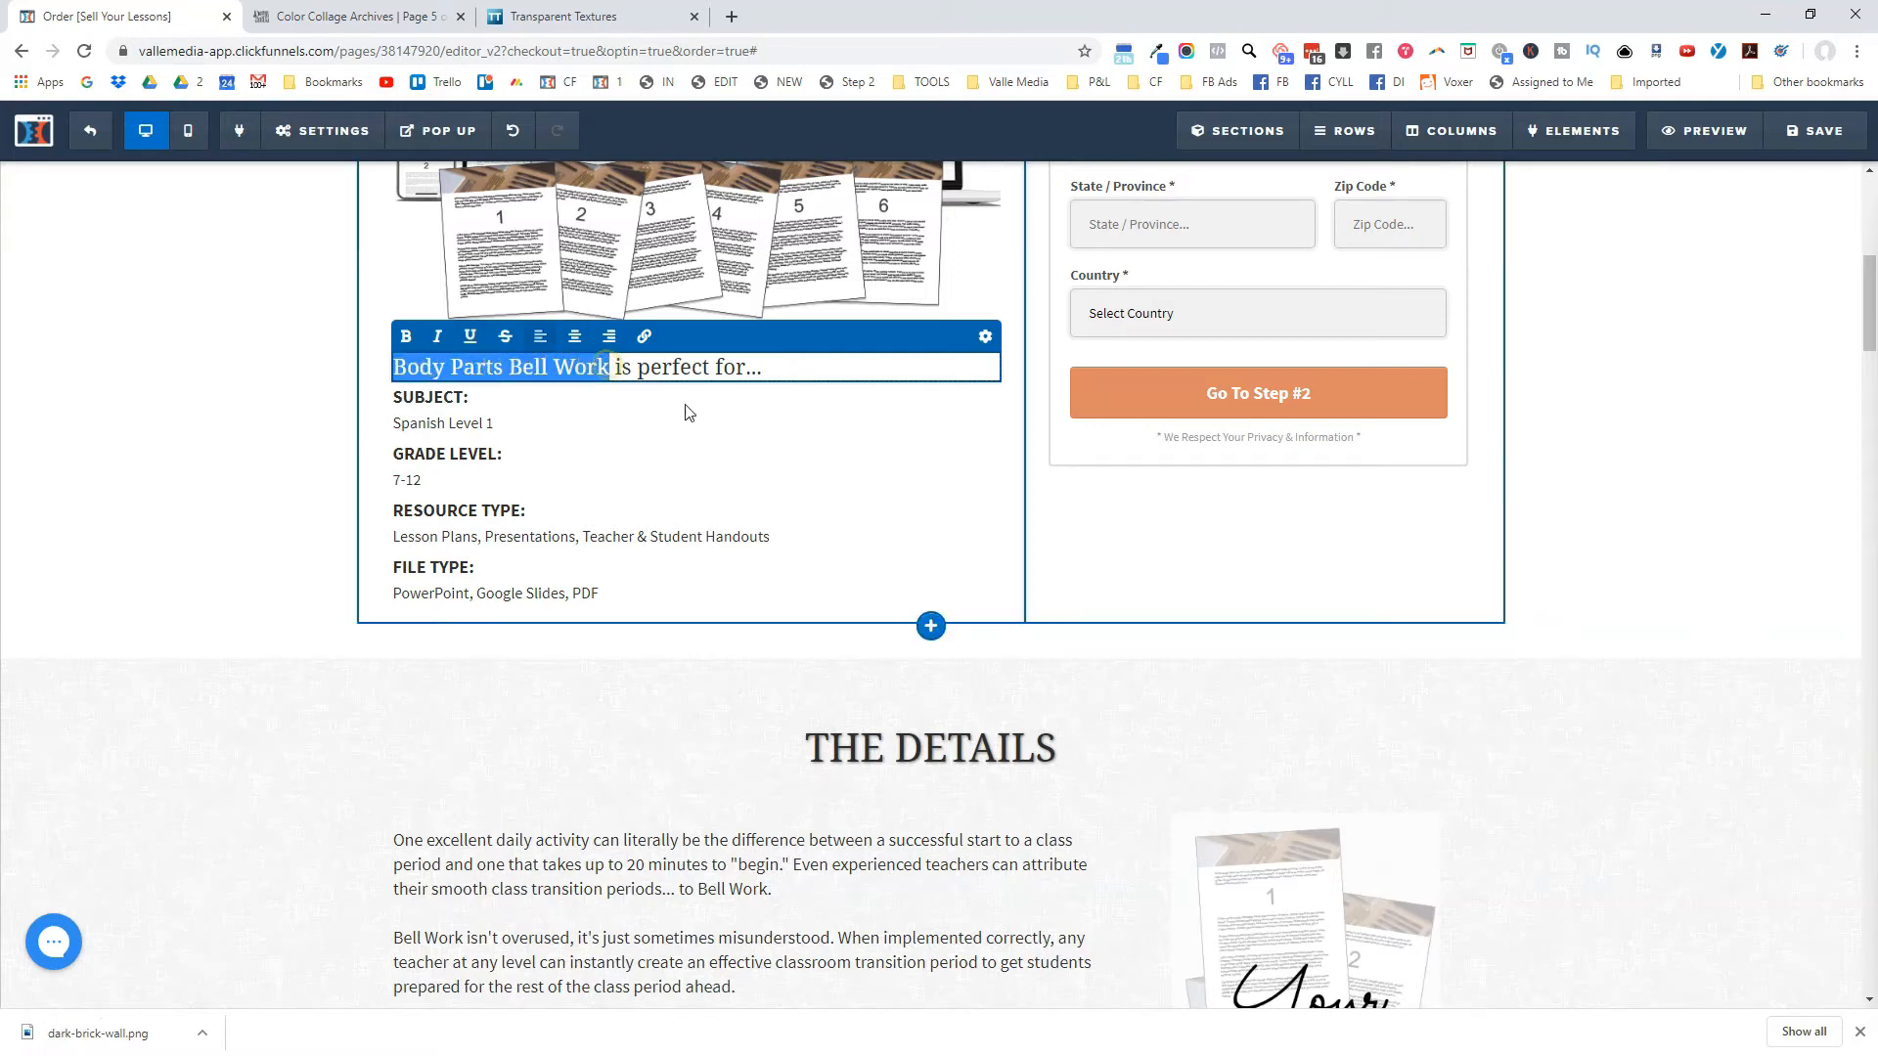
{"action": "left_click", "coordinate": [631, 460]}
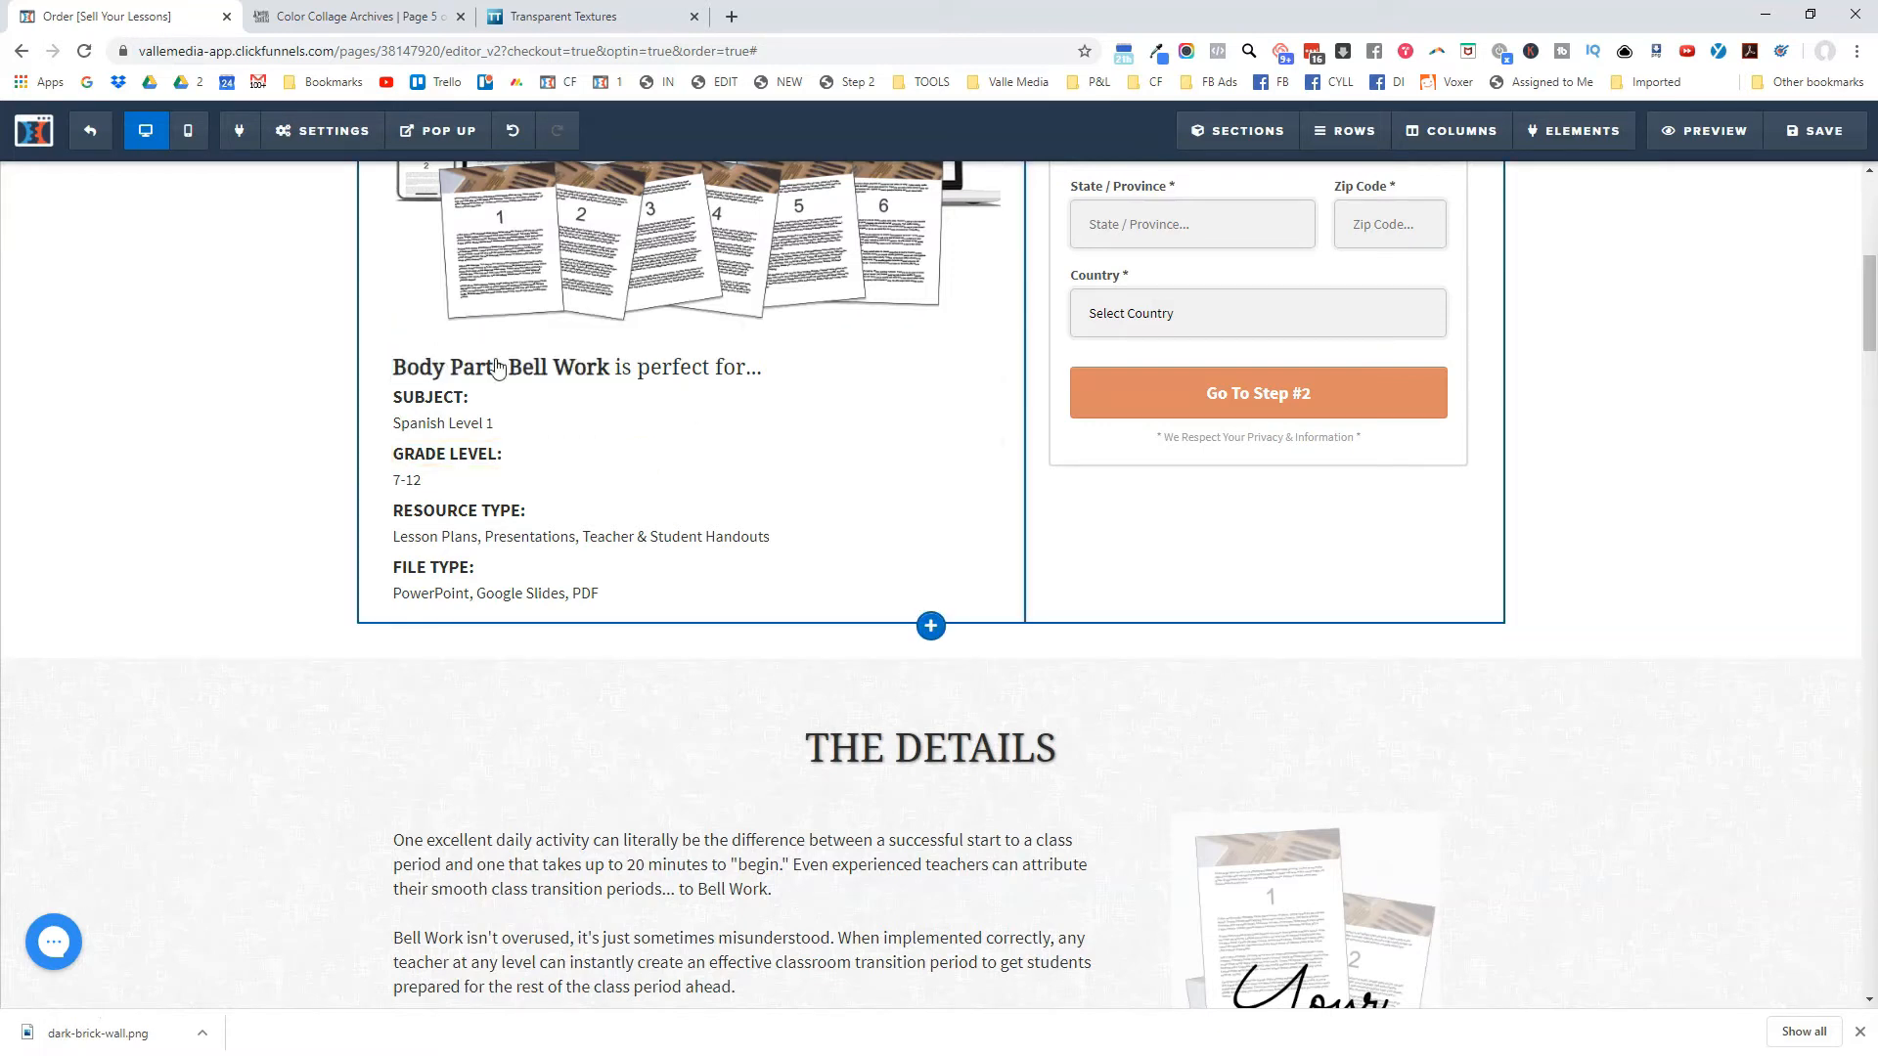
Set the bold color of the "is perfect for..." sub-headline to the recently used orange.
{"action": "left_click", "coordinate": [911, 338]}
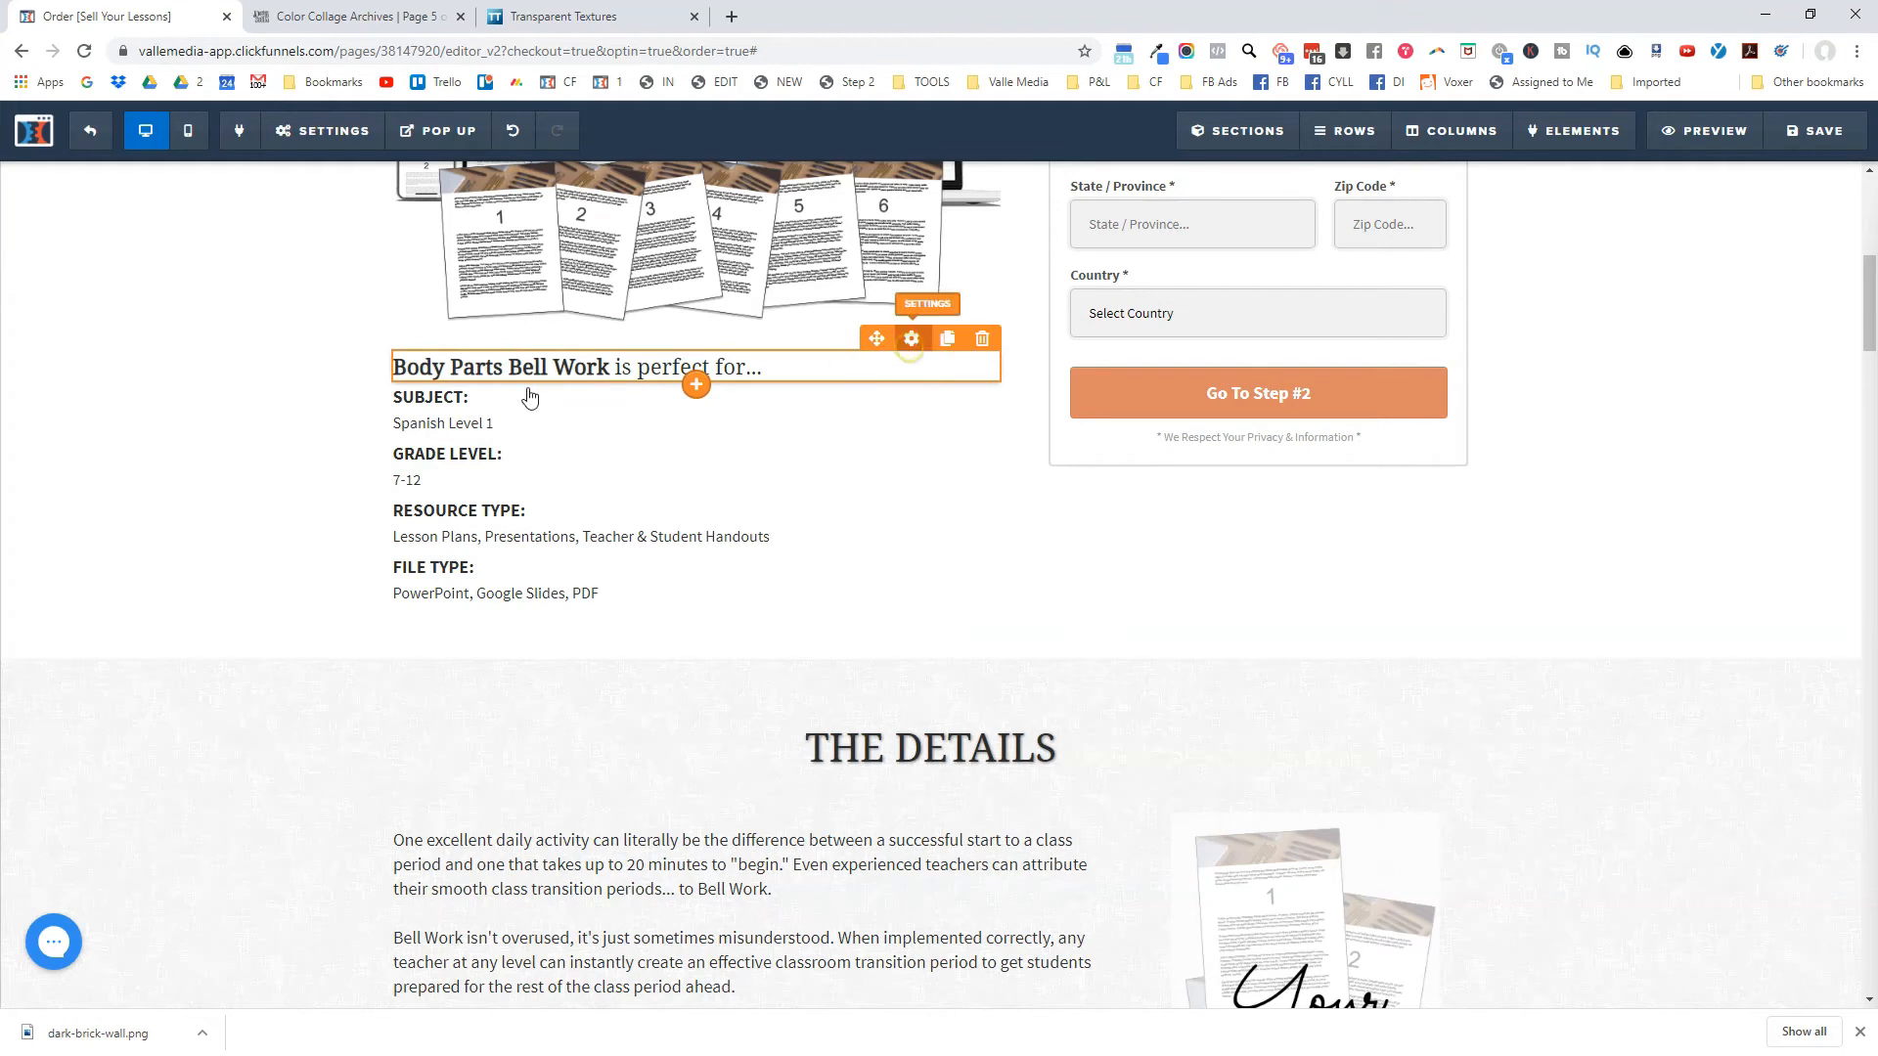
{"action": "left_click", "coordinate": [1672, 549]}
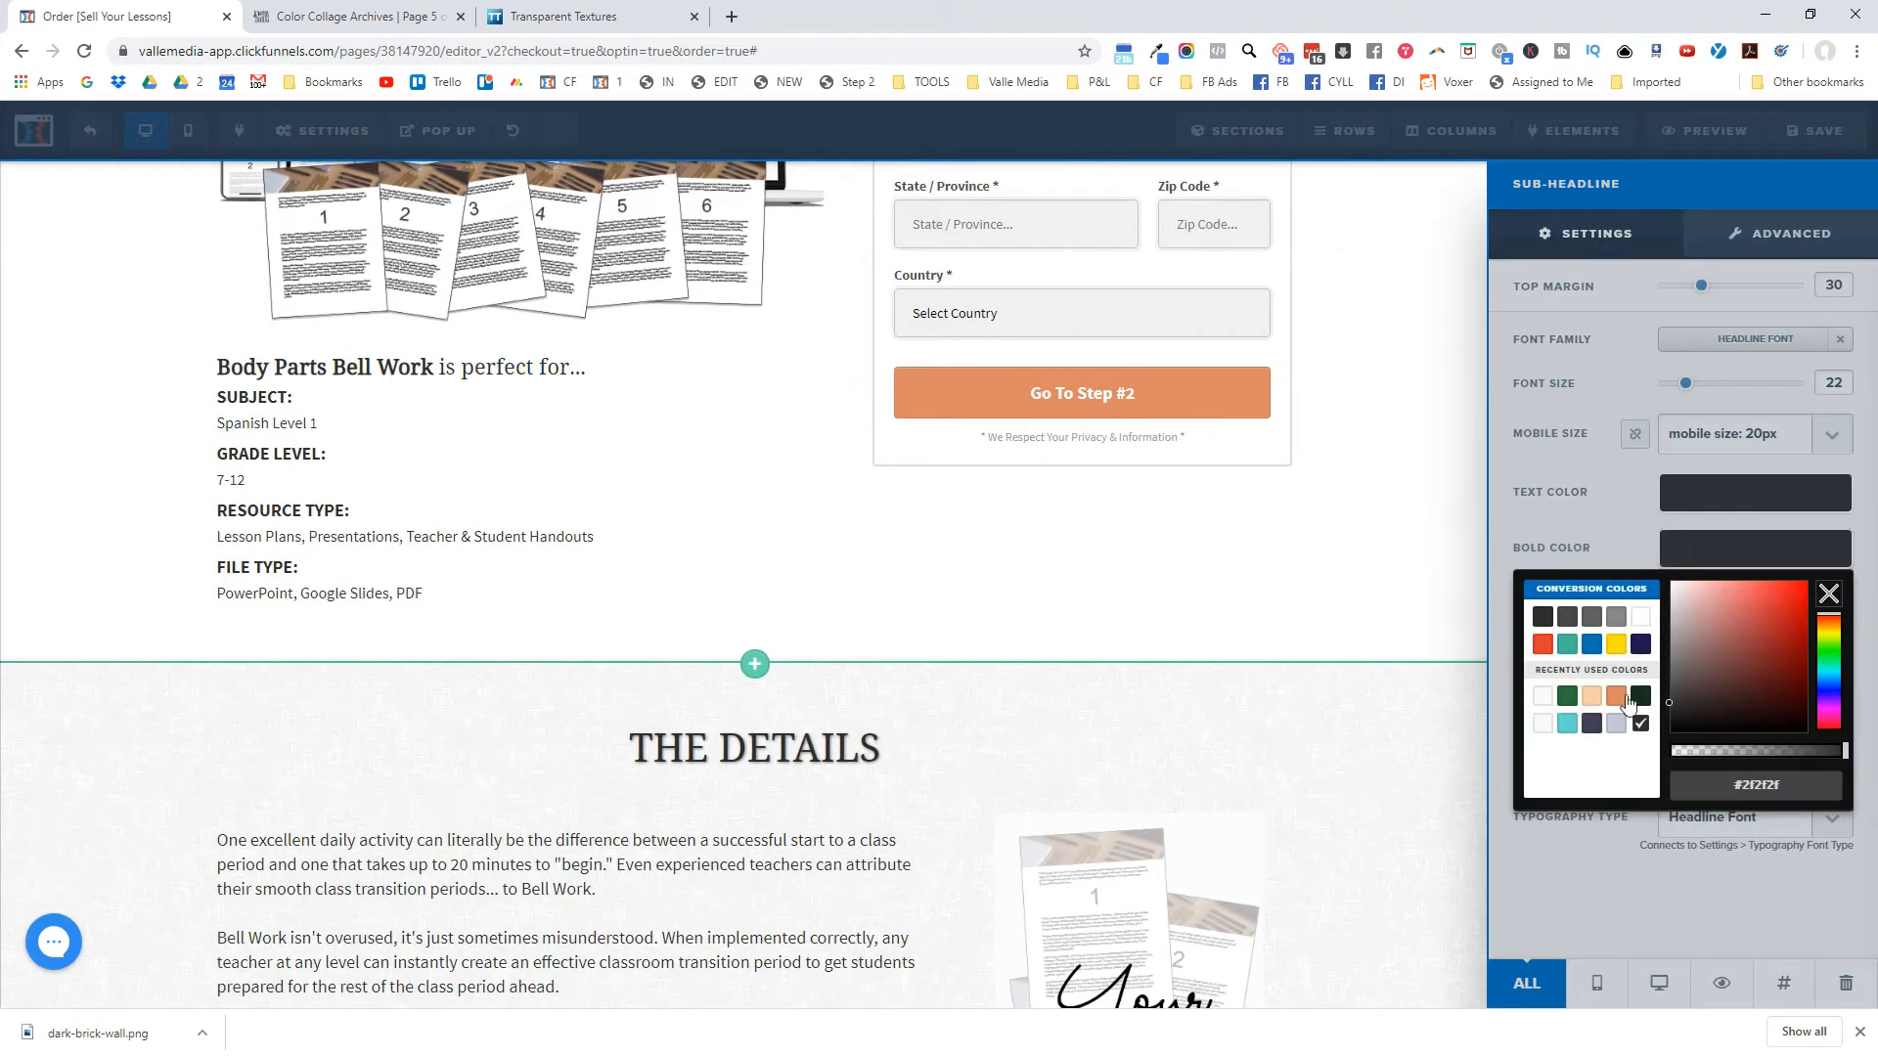
{"action": "left_click", "coordinate": [1626, 700]}
{"action": "left_click", "coordinate": [915, 581]}
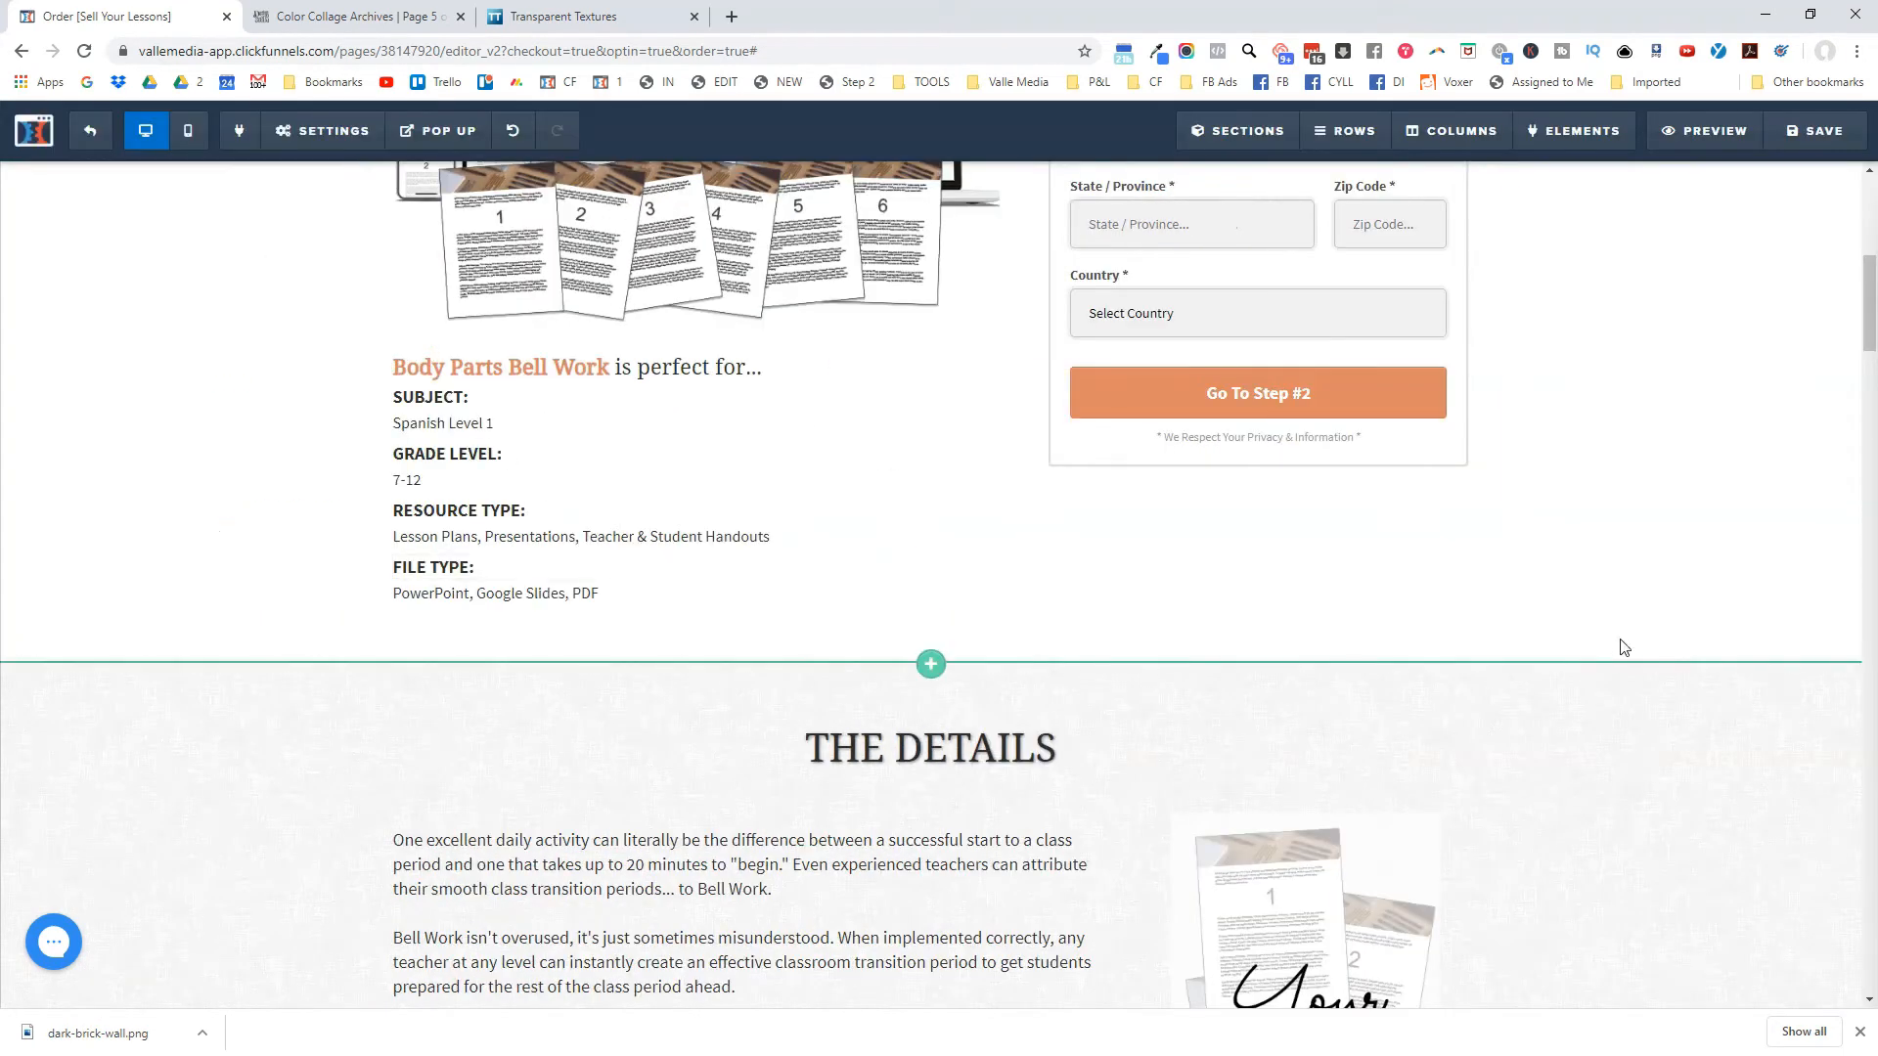
Inspect the text color setting of the checkmark bullet list in the THE DETAILS section.
{"action": "scroll", "coordinate": [839, 641], "scroll_direction": "up", "scroll_amount": 3}
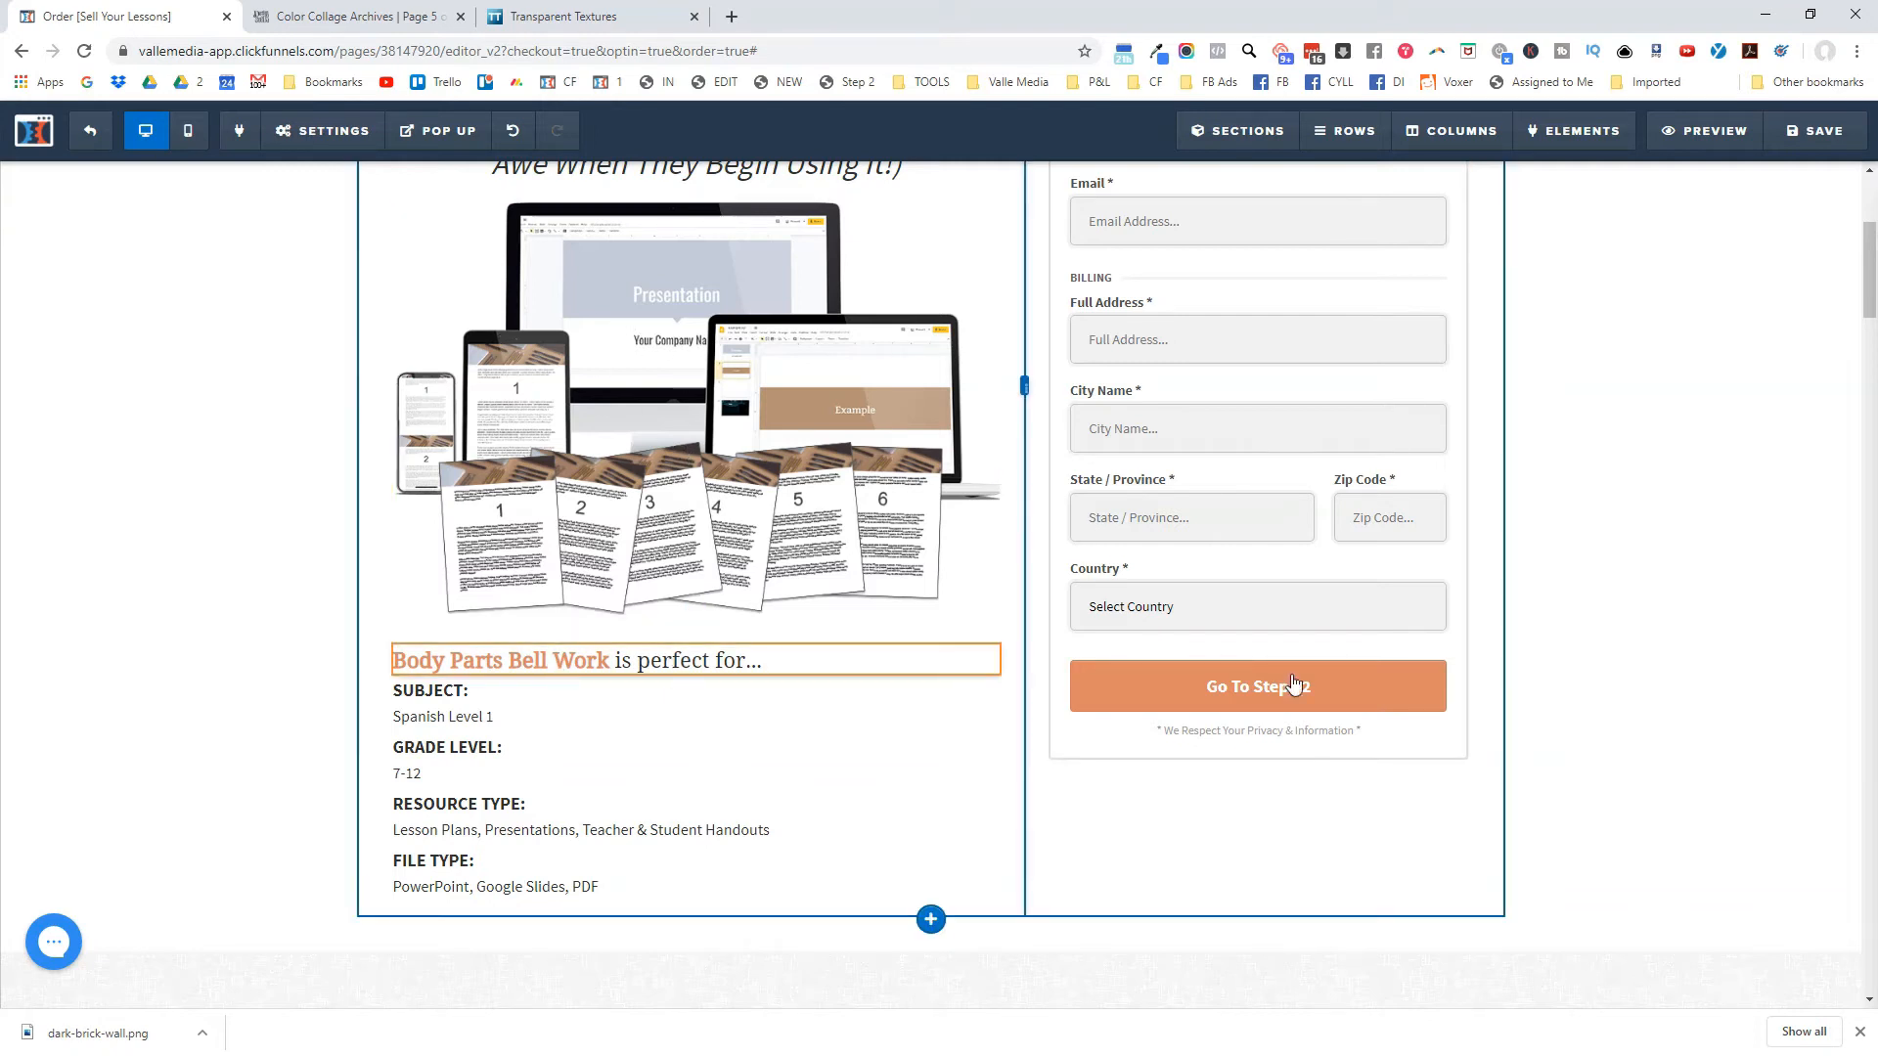
{"action": "scroll", "coordinate": [1137, 627], "scroll_direction": "down", "scroll_amount": 1}
{"action": "scroll", "coordinate": [1138, 627], "scroll_direction": "down", "scroll_amount": 9}
{"action": "scroll", "coordinate": [1203, 544], "scroll_direction": "up", "scroll_amount": 1}
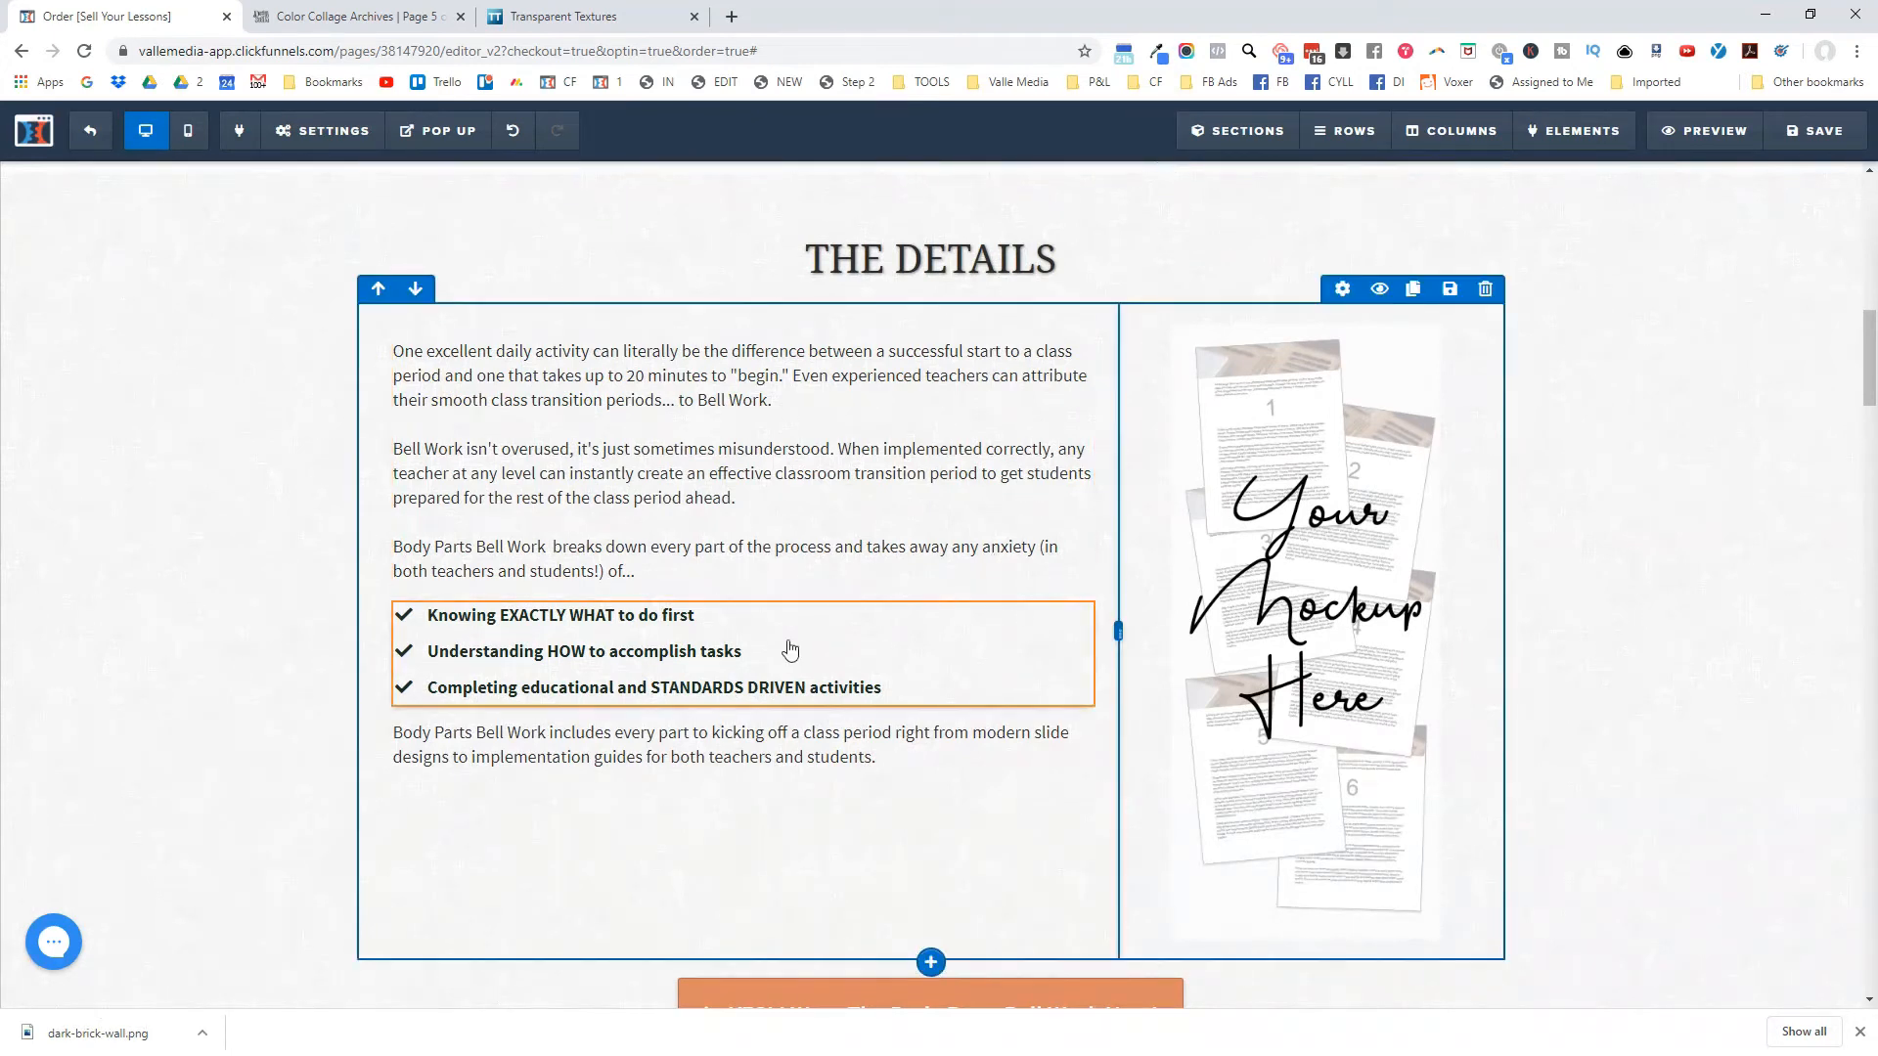
{"action": "left_click", "coordinate": [1007, 590]}
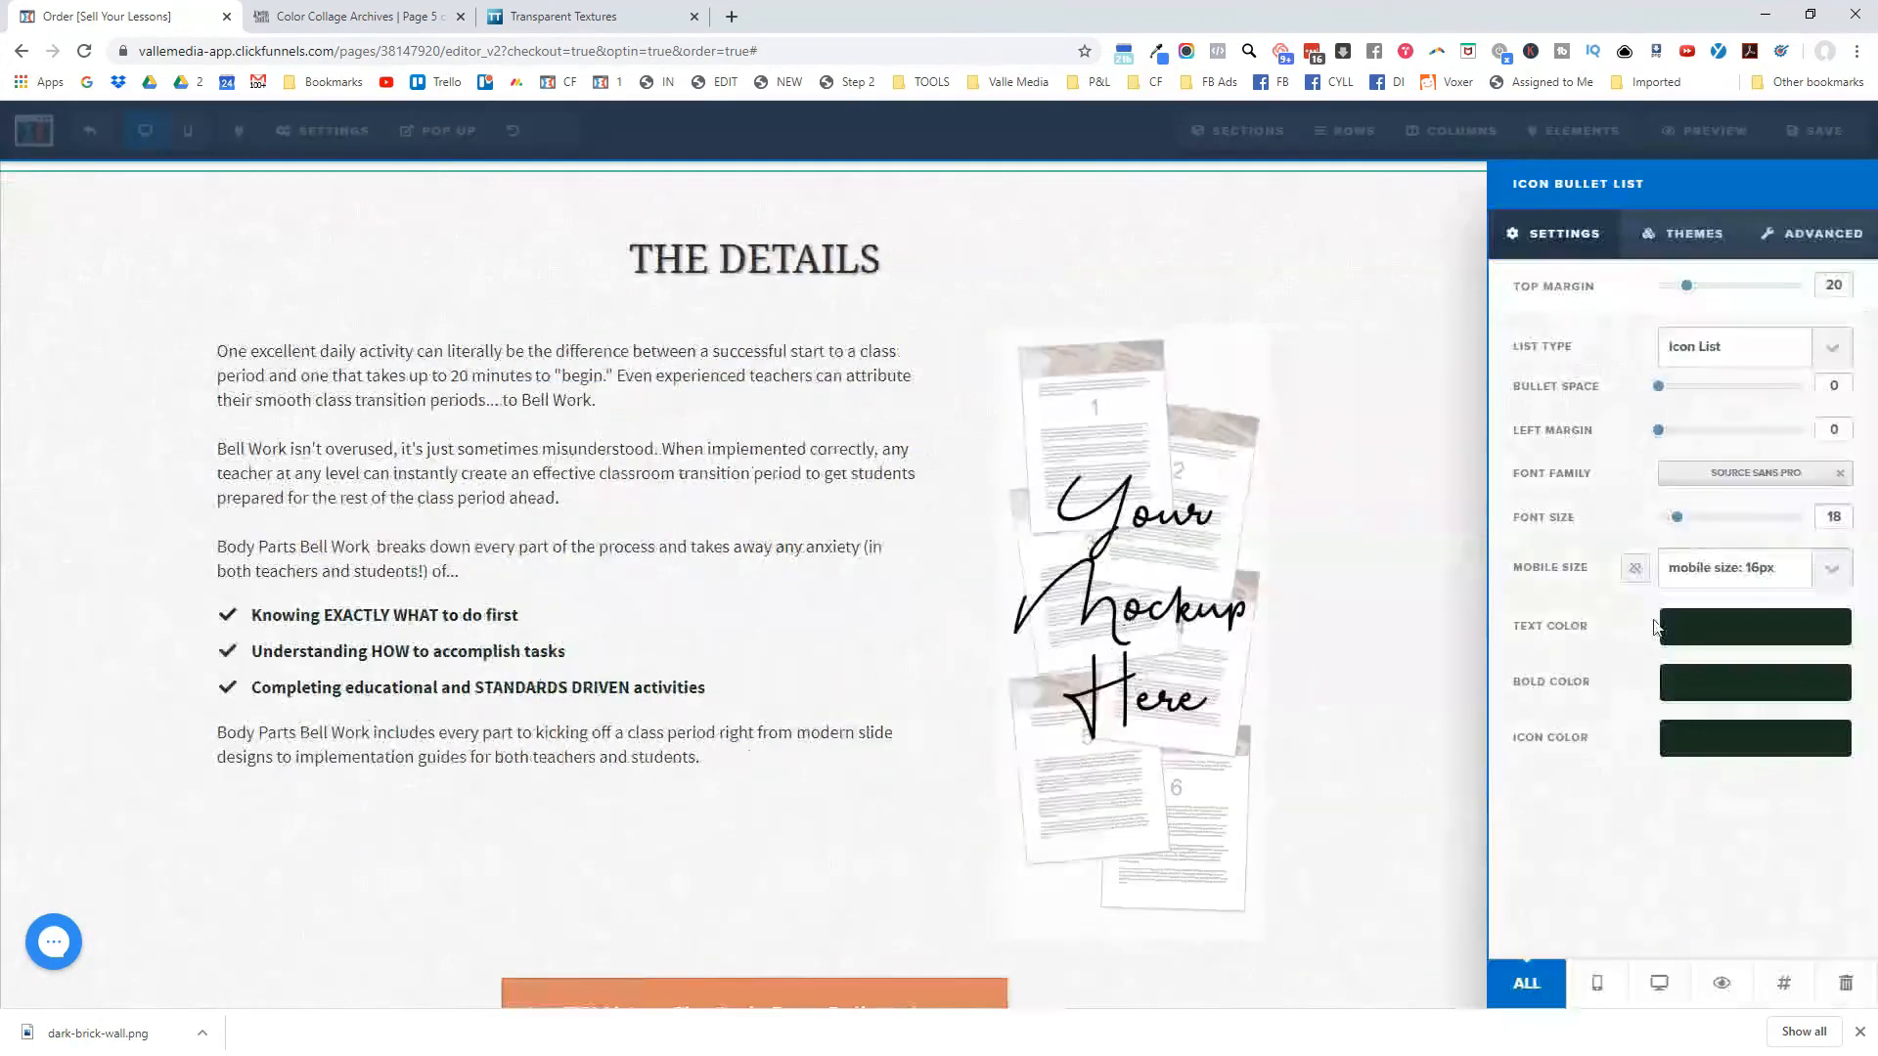
{"action": "left_click", "coordinate": [1726, 631]}
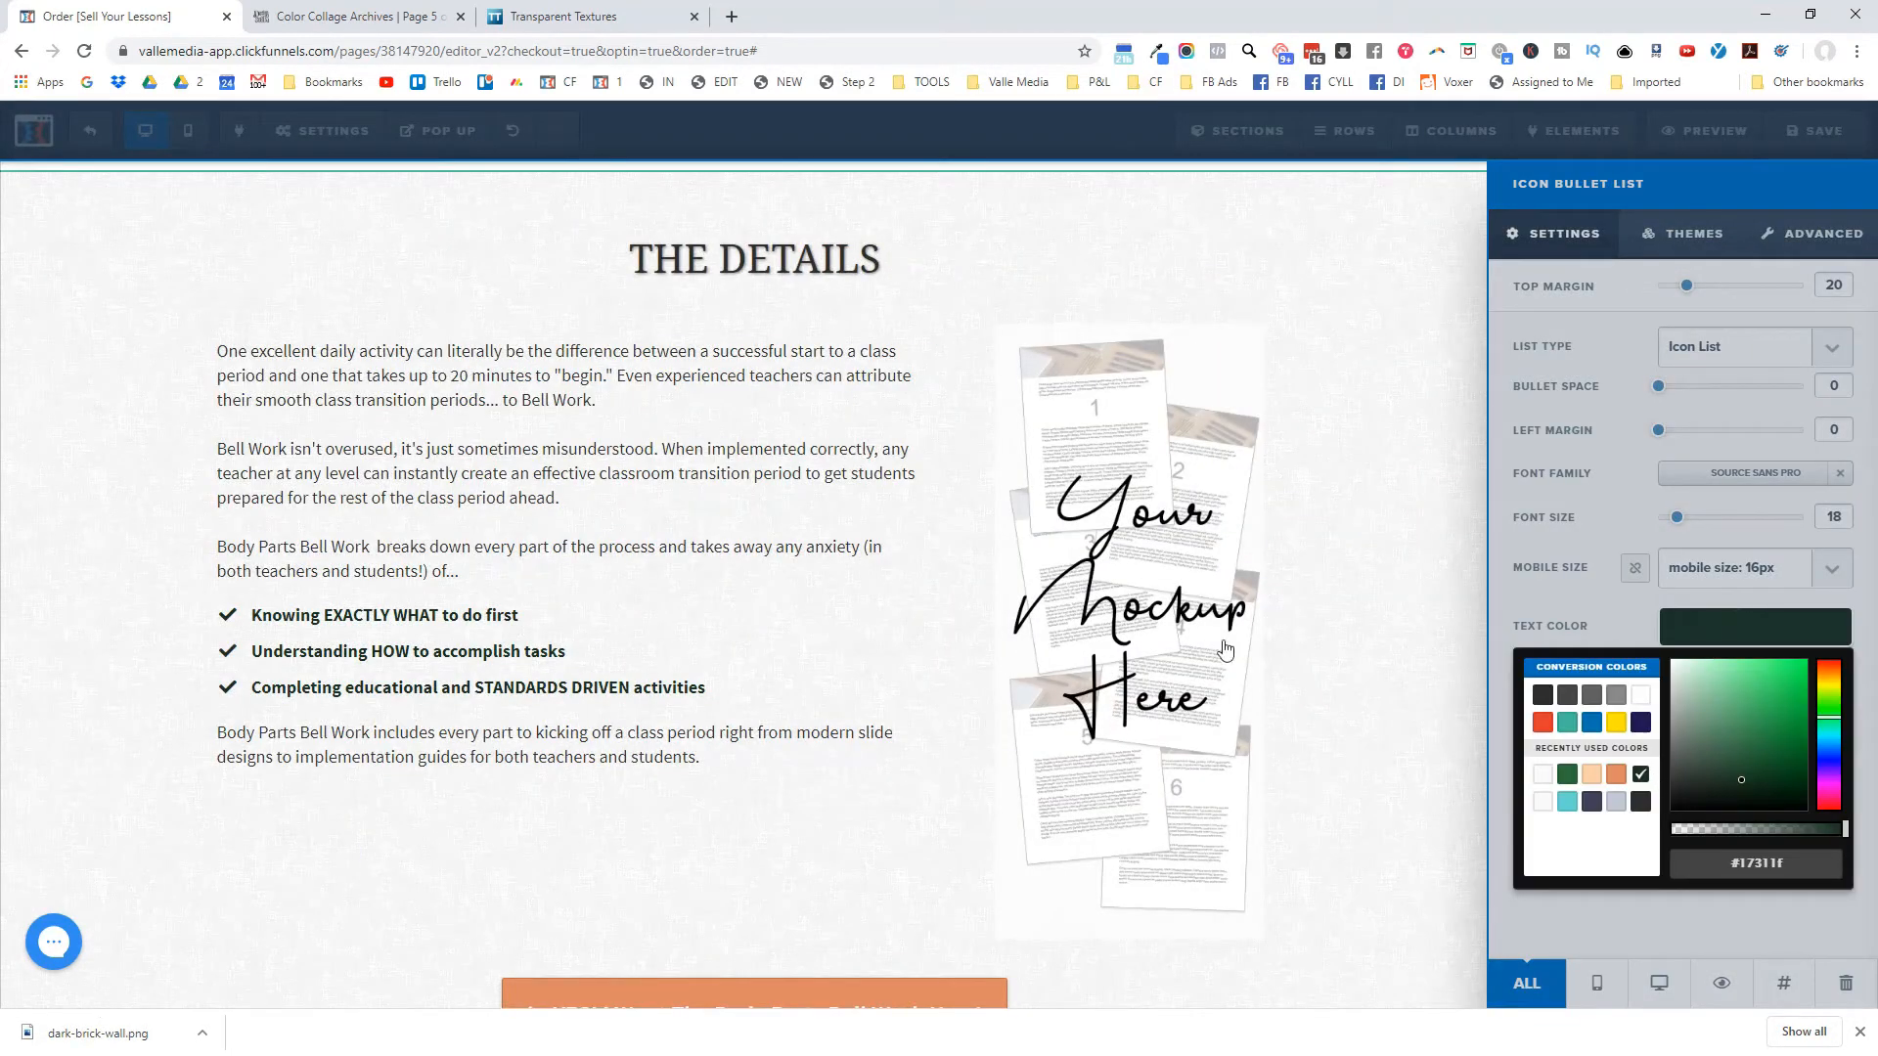
{"action": "left_click", "coordinate": [901, 591]}
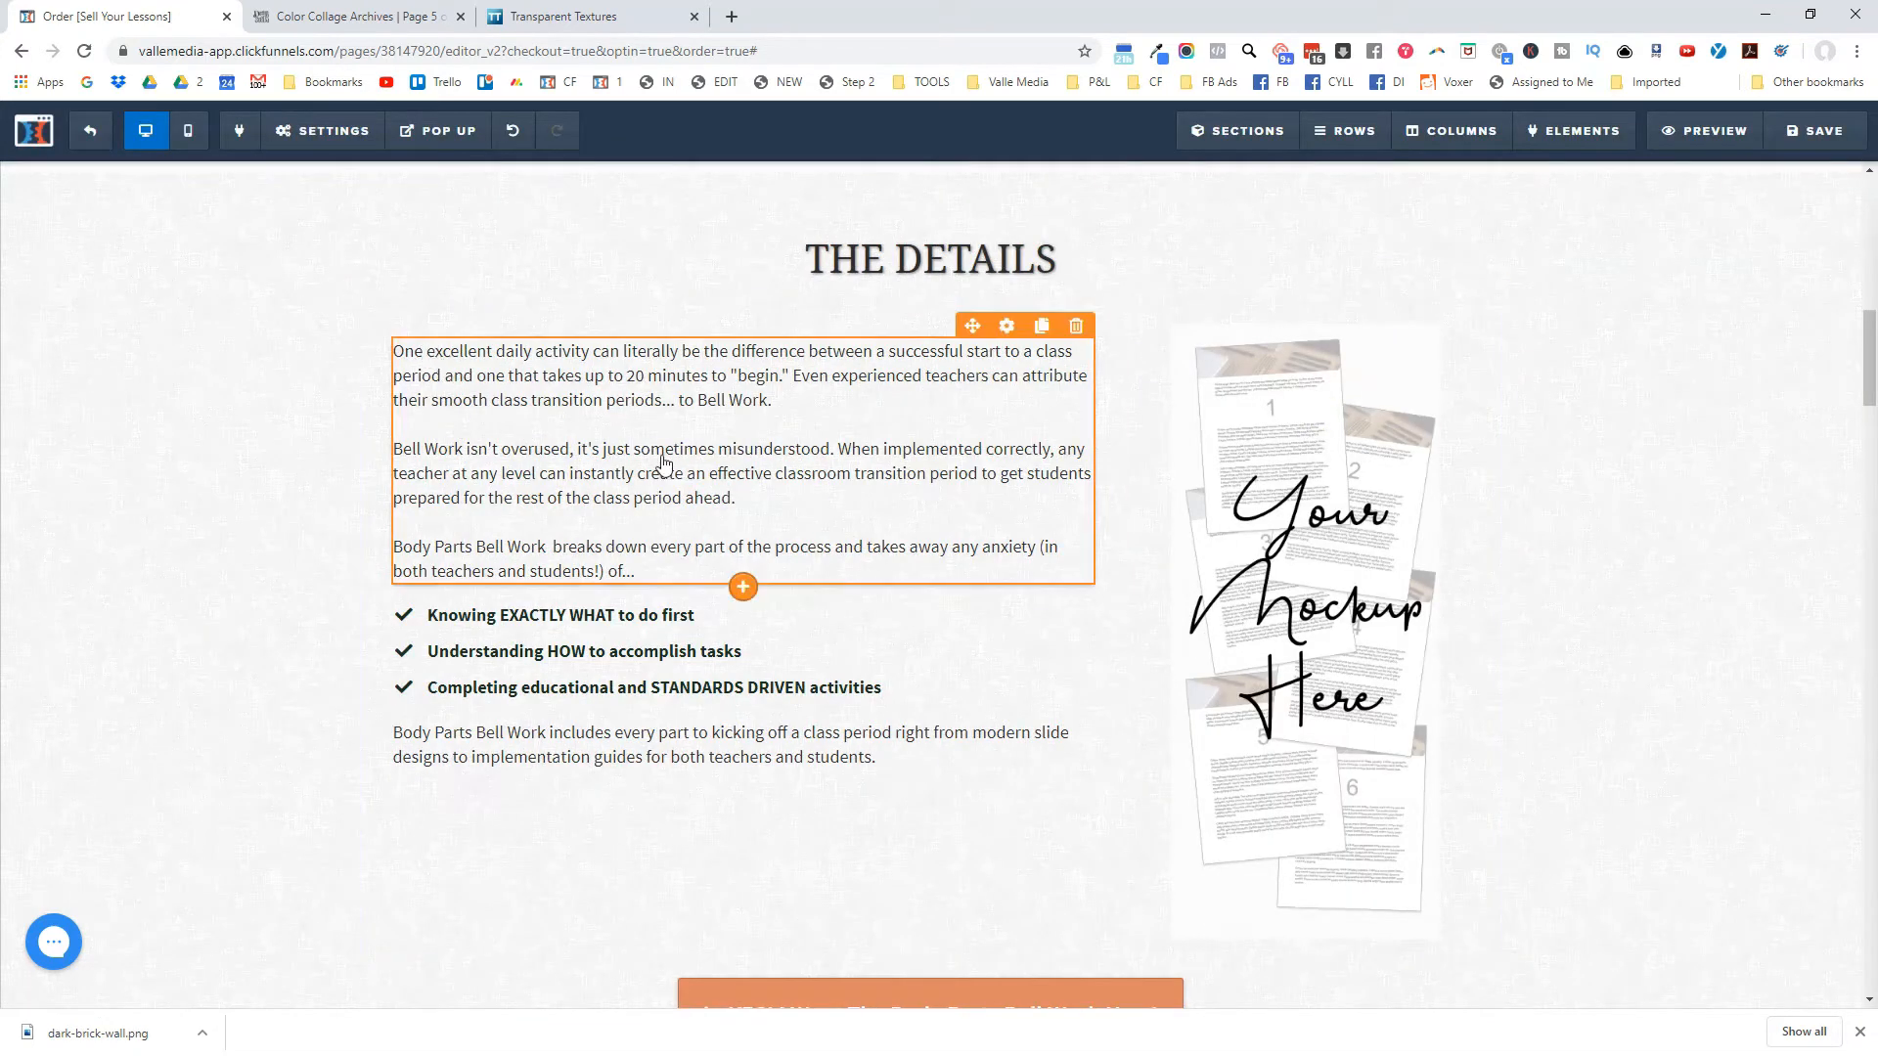
In the first THE DETAILS paragraph, bold "Even experienced teachers" and underline "Bell Work" at its end.
{"action": "left_click", "coordinate": [559, 428]}
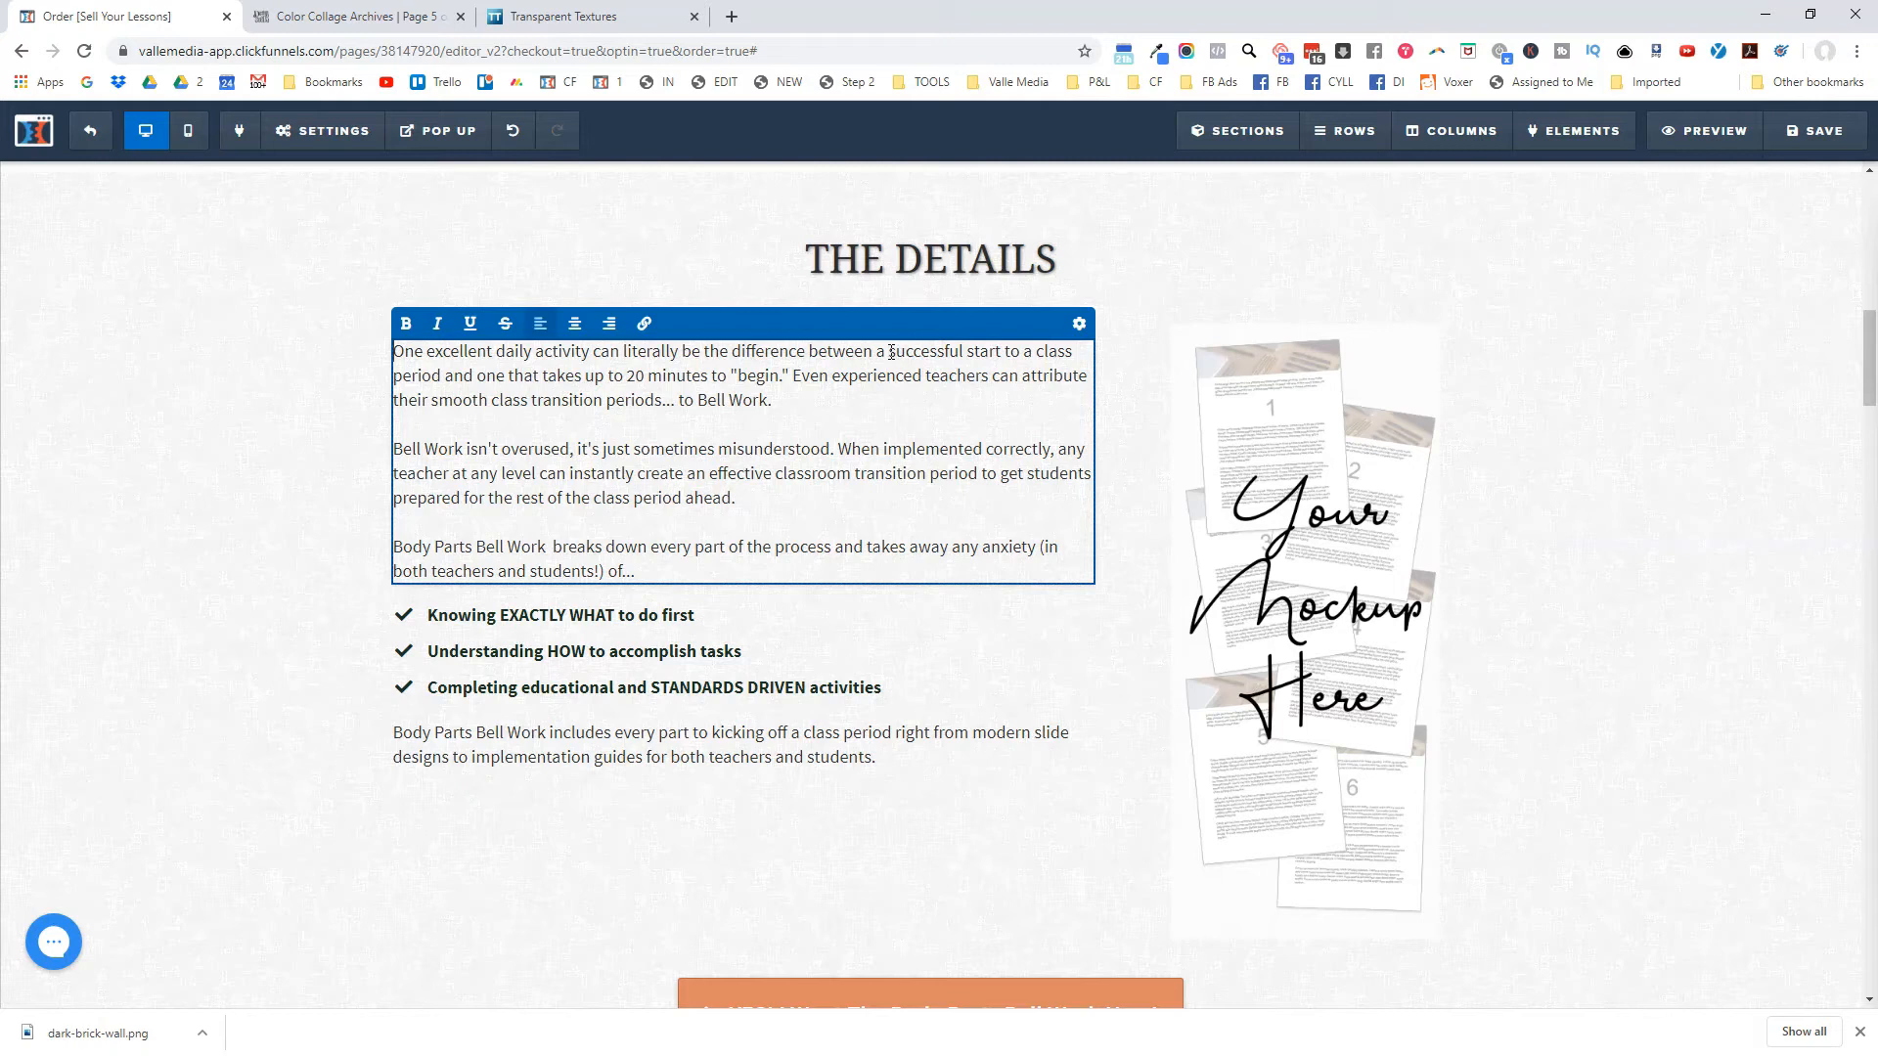
{"action": "left_click_drag", "start_coordinate": [797, 375], "coordinate": [861, 376]}
{"action": "left_click", "coordinate": [858, 401]}
{"action": "left_click_drag", "start_coordinate": [796, 375], "coordinate": [989, 372]}
{"action": "key", "text": "ctrl+b"}
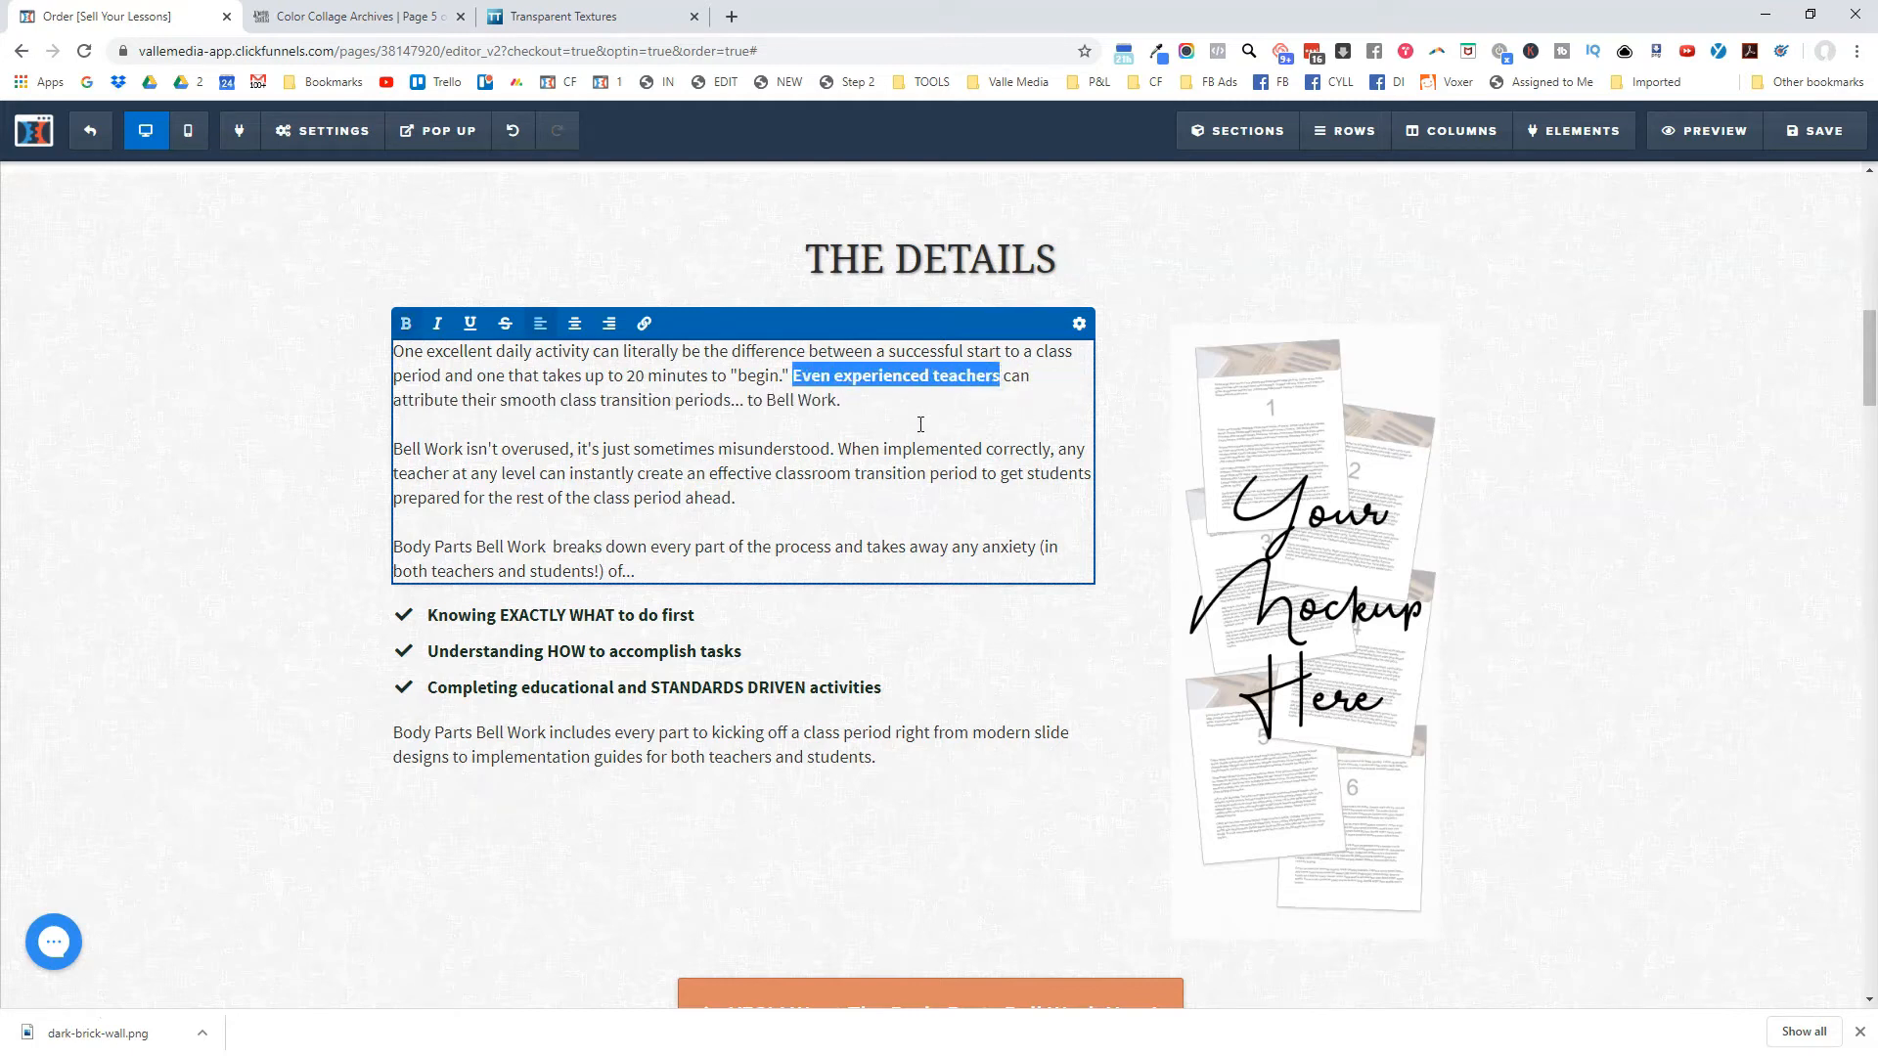
{"action": "left_click", "coordinate": [919, 428]}
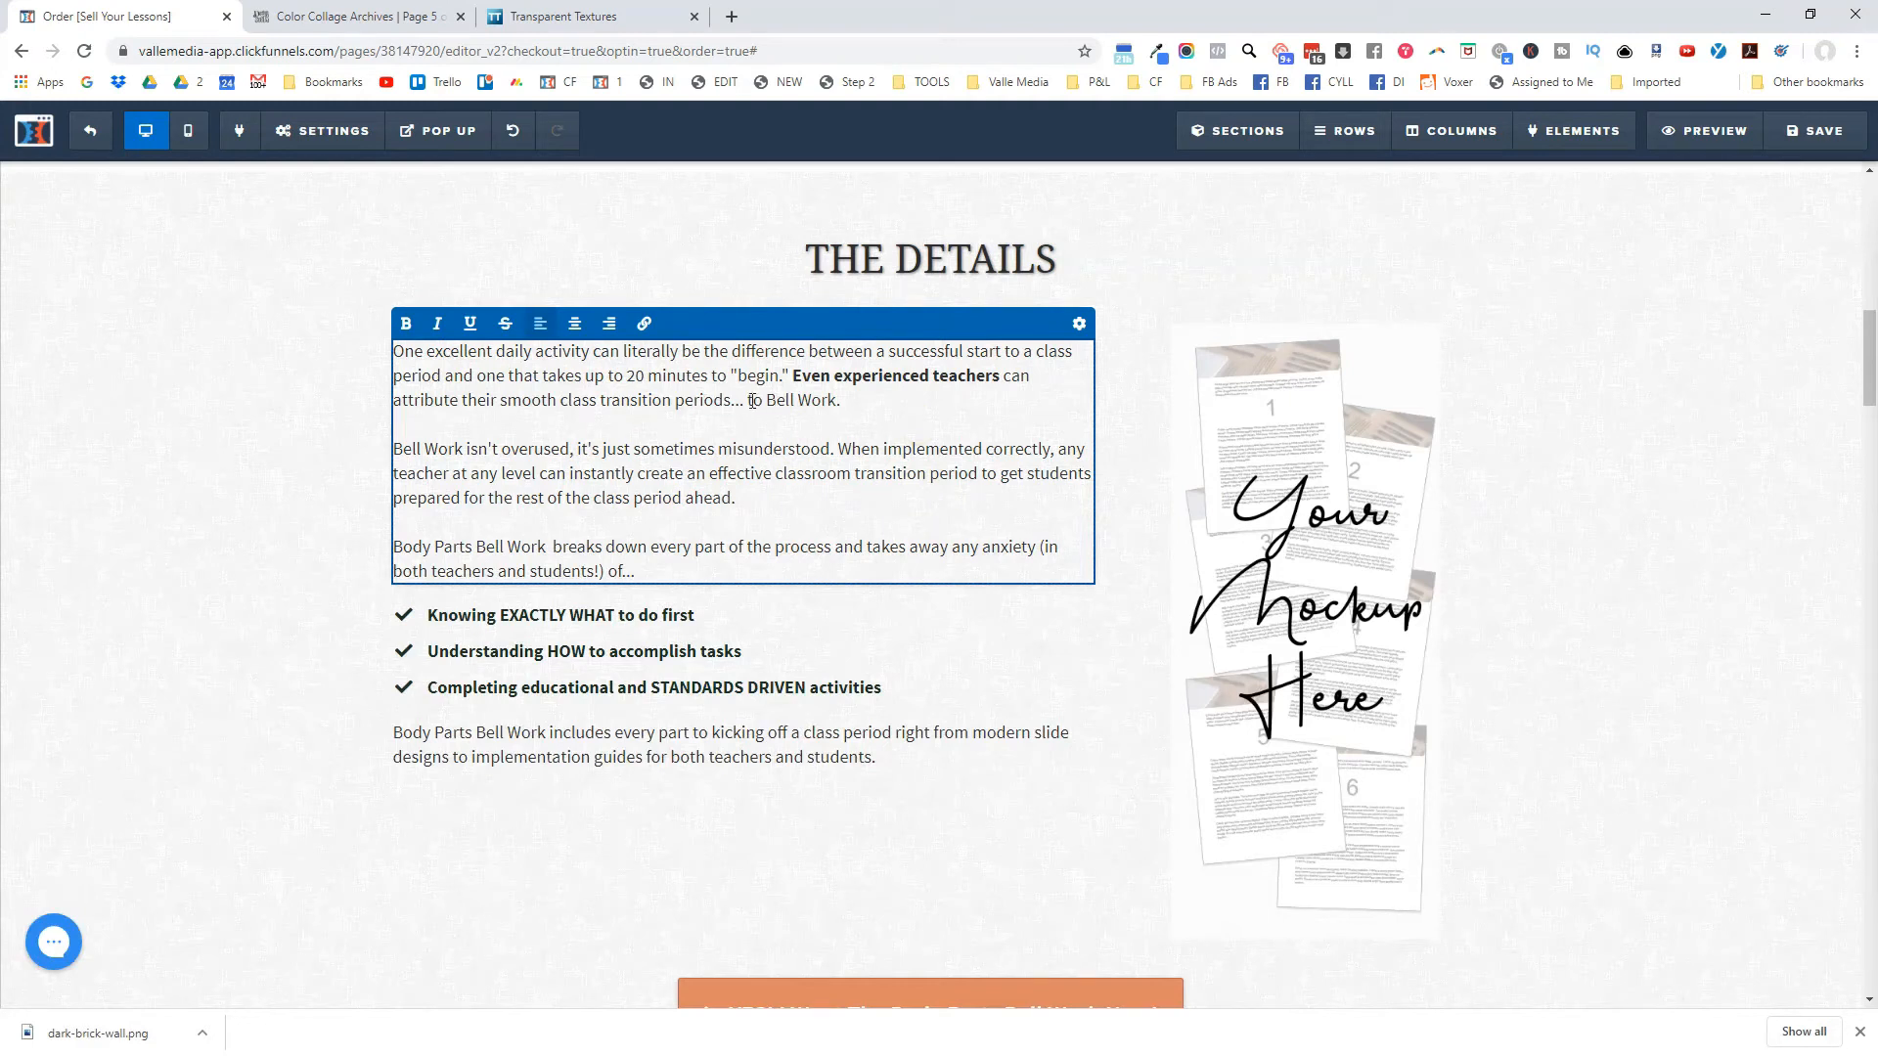
{"action": "left_click_drag", "start_coordinate": [767, 399], "coordinate": [836, 411]}
{"action": "left_click", "coordinate": [696, 542]}
Bold the phrase "any teacher at any level" in the second THE DETAILS paragraph.
{"action": "double_click", "coordinate": [753, 450]}
{"action": "left_click", "coordinate": [890, 449]}
{"action": "left_click_drag", "start_coordinate": [988, 451], "coordinate": [535, 475]}
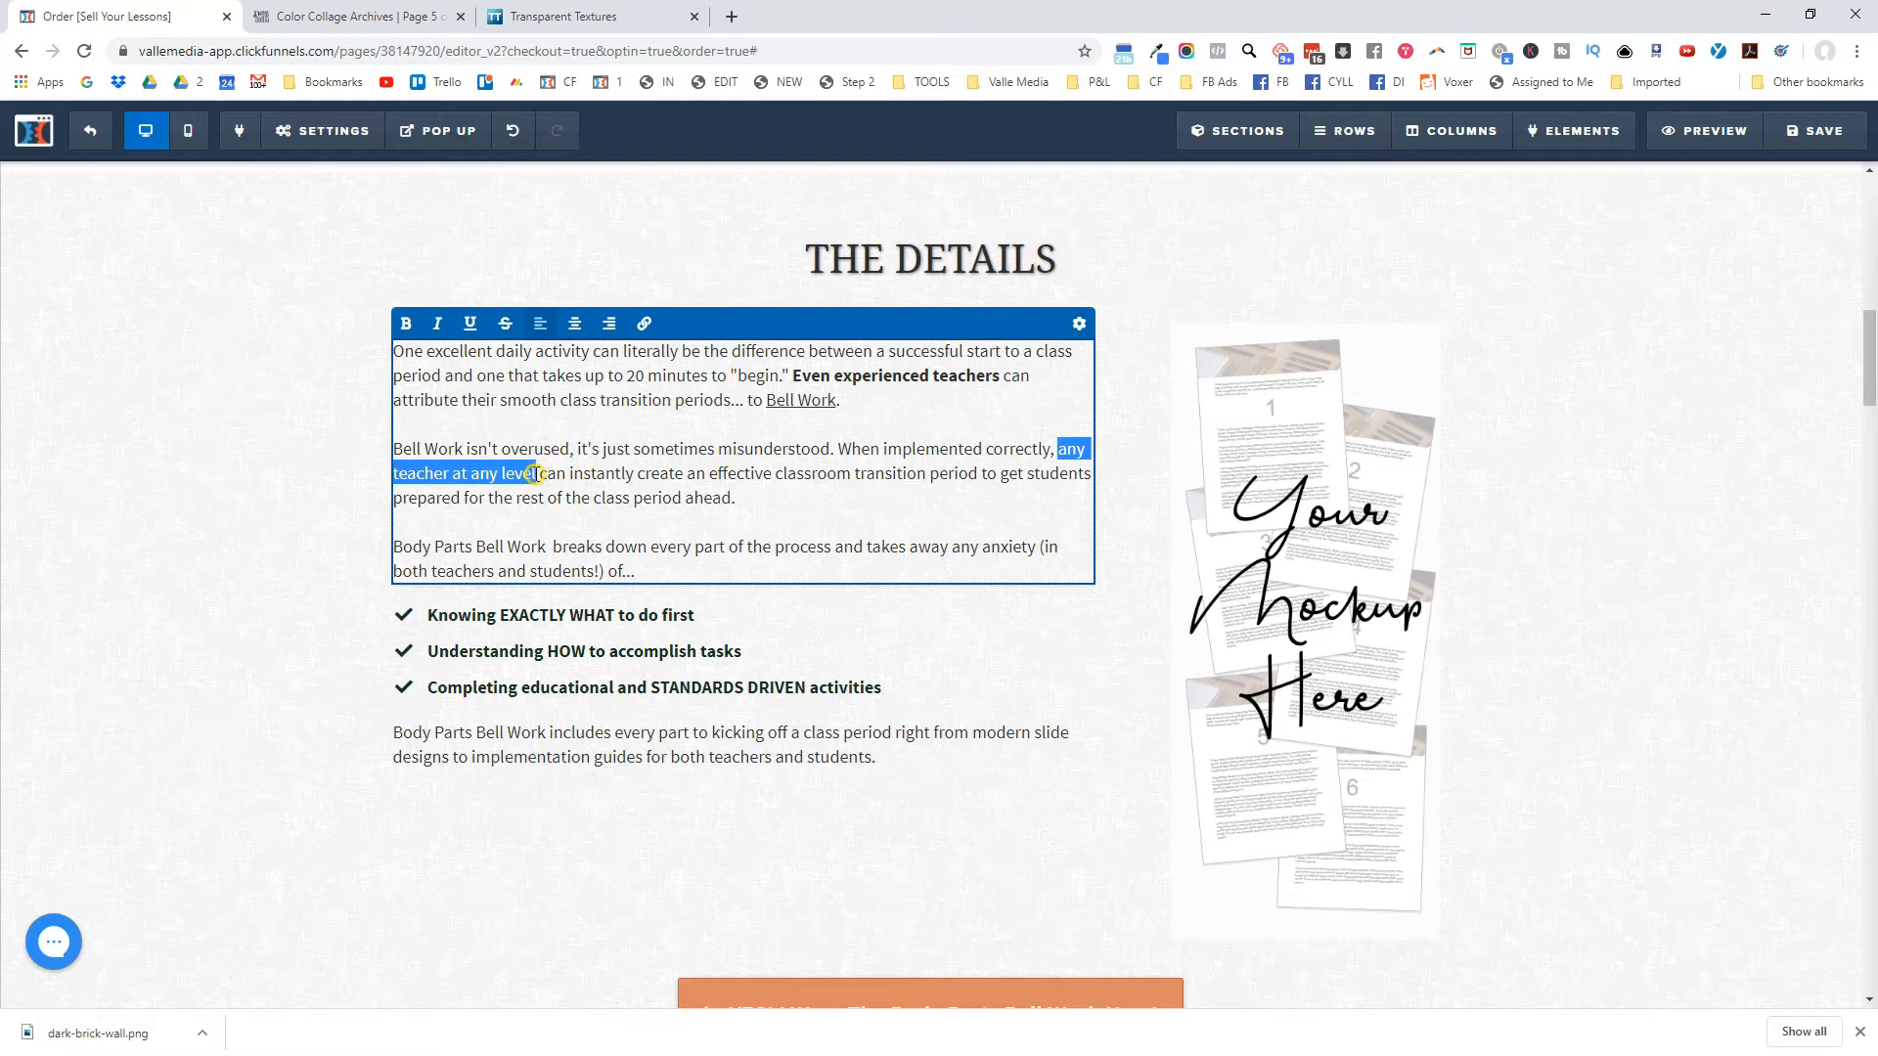
{"action": "key", "text": "ctrl+b"}
{"action": "left_click", "coordinate": [594, 529]}
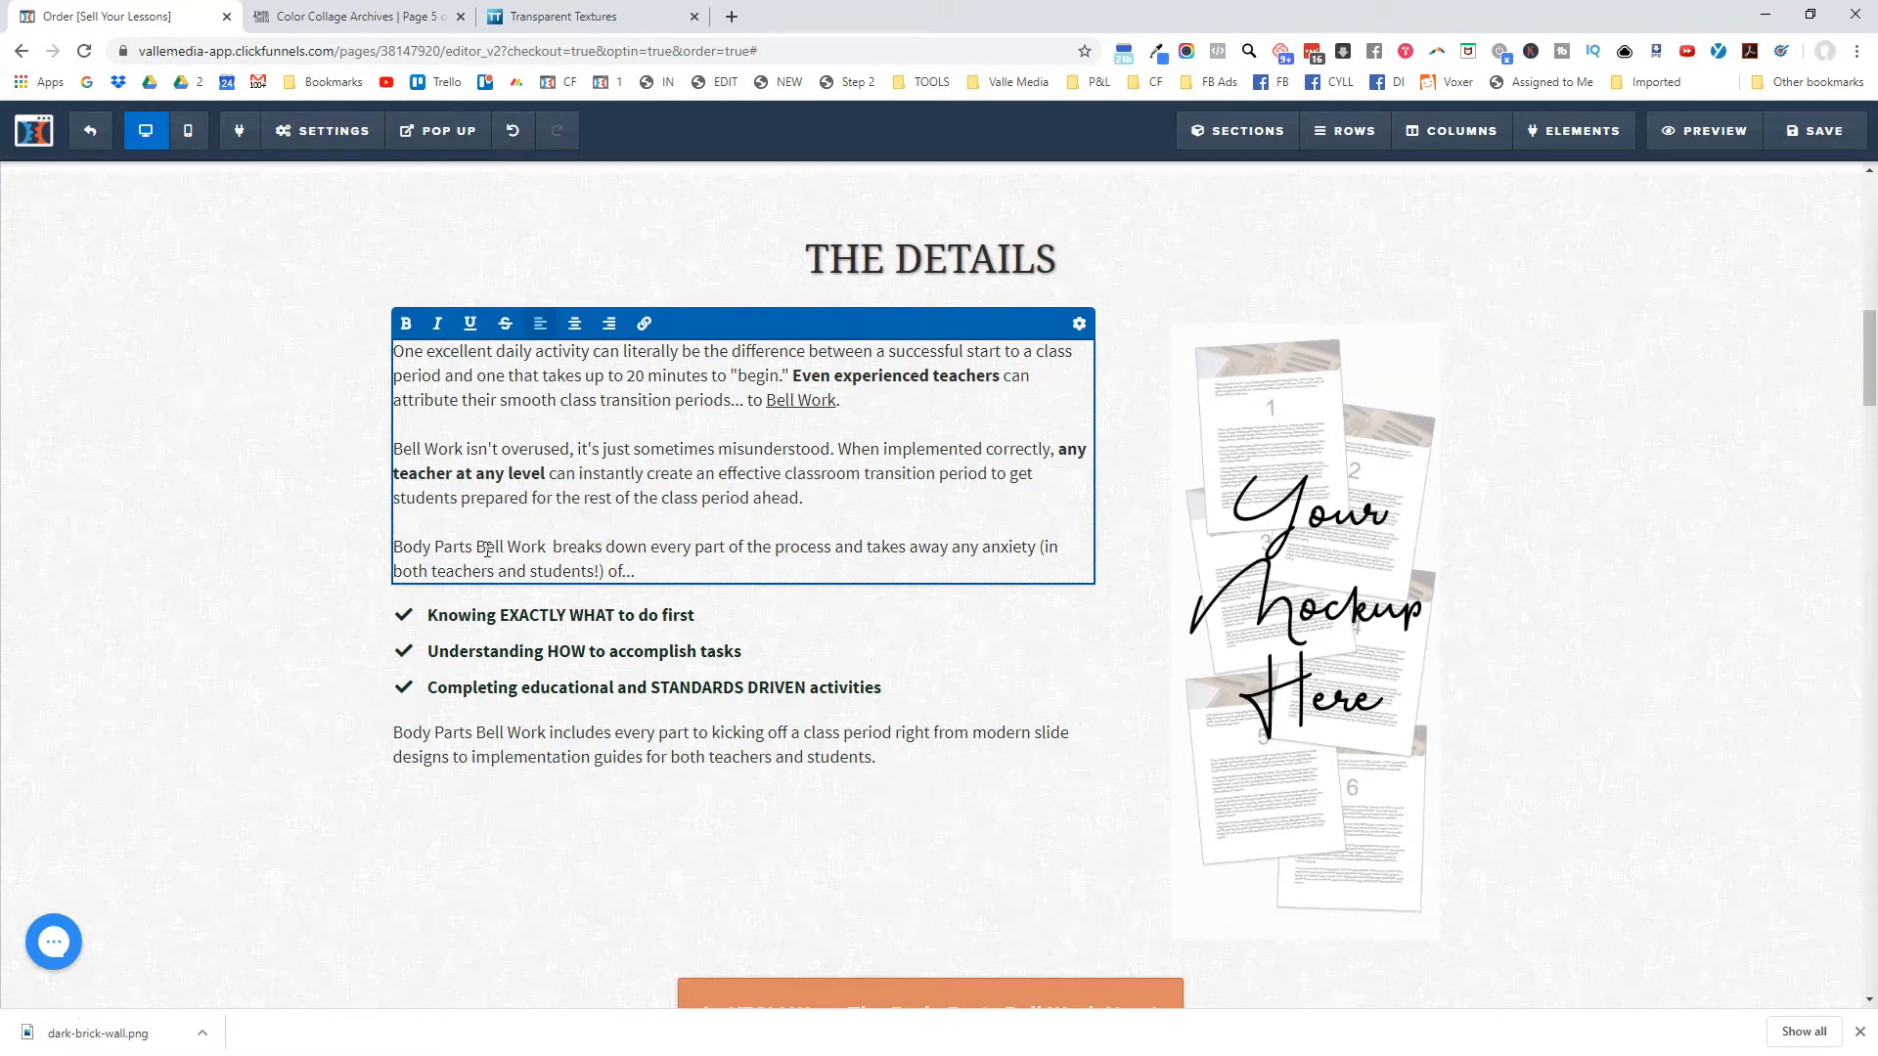
In the third THE DETAILS paragraph, bold "Body Parts Bell Work" and italicize "(in both teachers and students!)".
{"action": "left_click_drag", "start_coordinate": [395, 547], "coordinate": [549, 548]}
{"action": "key", "text": "ctrl+b"}
{"action": "left_click", "coordinate": [678, 568]}
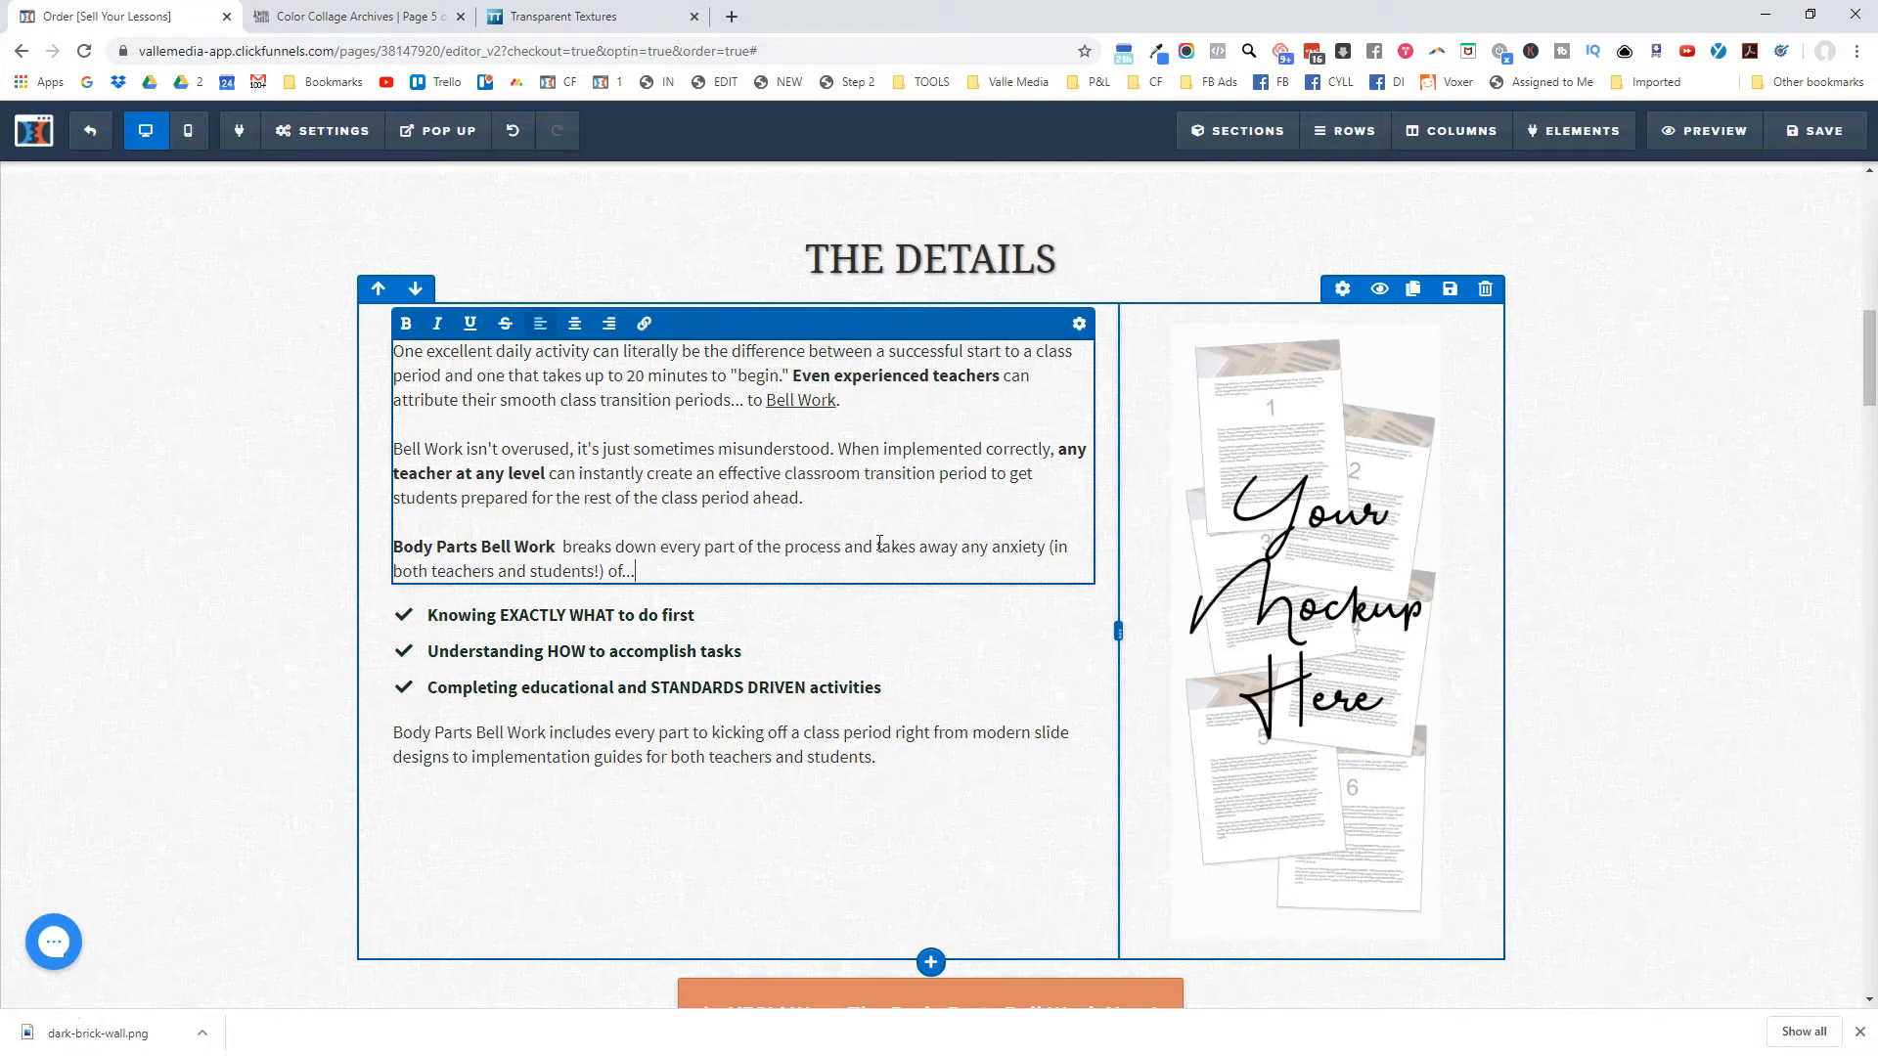
{"action": "mouse_move", "coordinate": [599, 571]}
{"action": "left_mouse_down"}
{"action": "mouse_move", "coordinate": [1032, 562]}
{"action": "mouse_move", "coordinate": [1059, 544]}
{"action": "mouse_move", "coordinate": [608, 572]}
{"action": "left_mouse_up"}
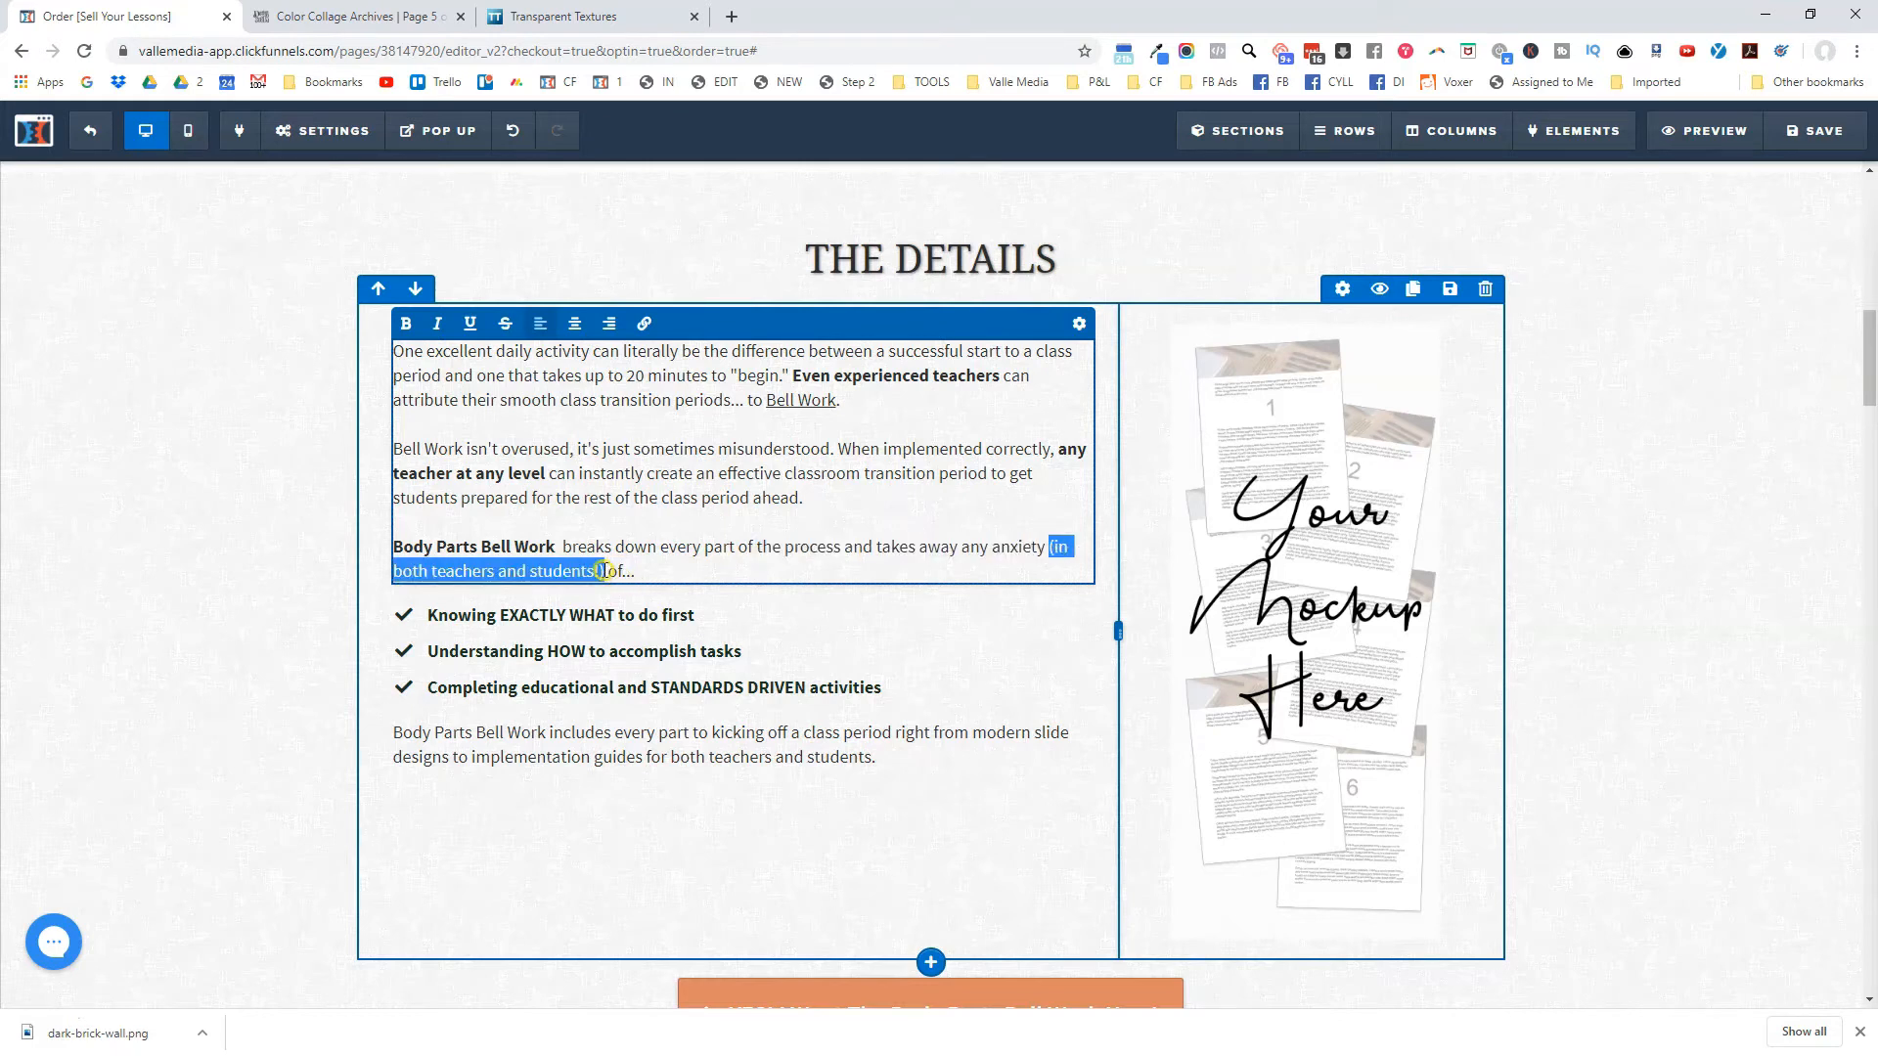
{"action": "key", "text": "ctrl+i"}
{"action": "left_click", "coordinate": [448, 618]}
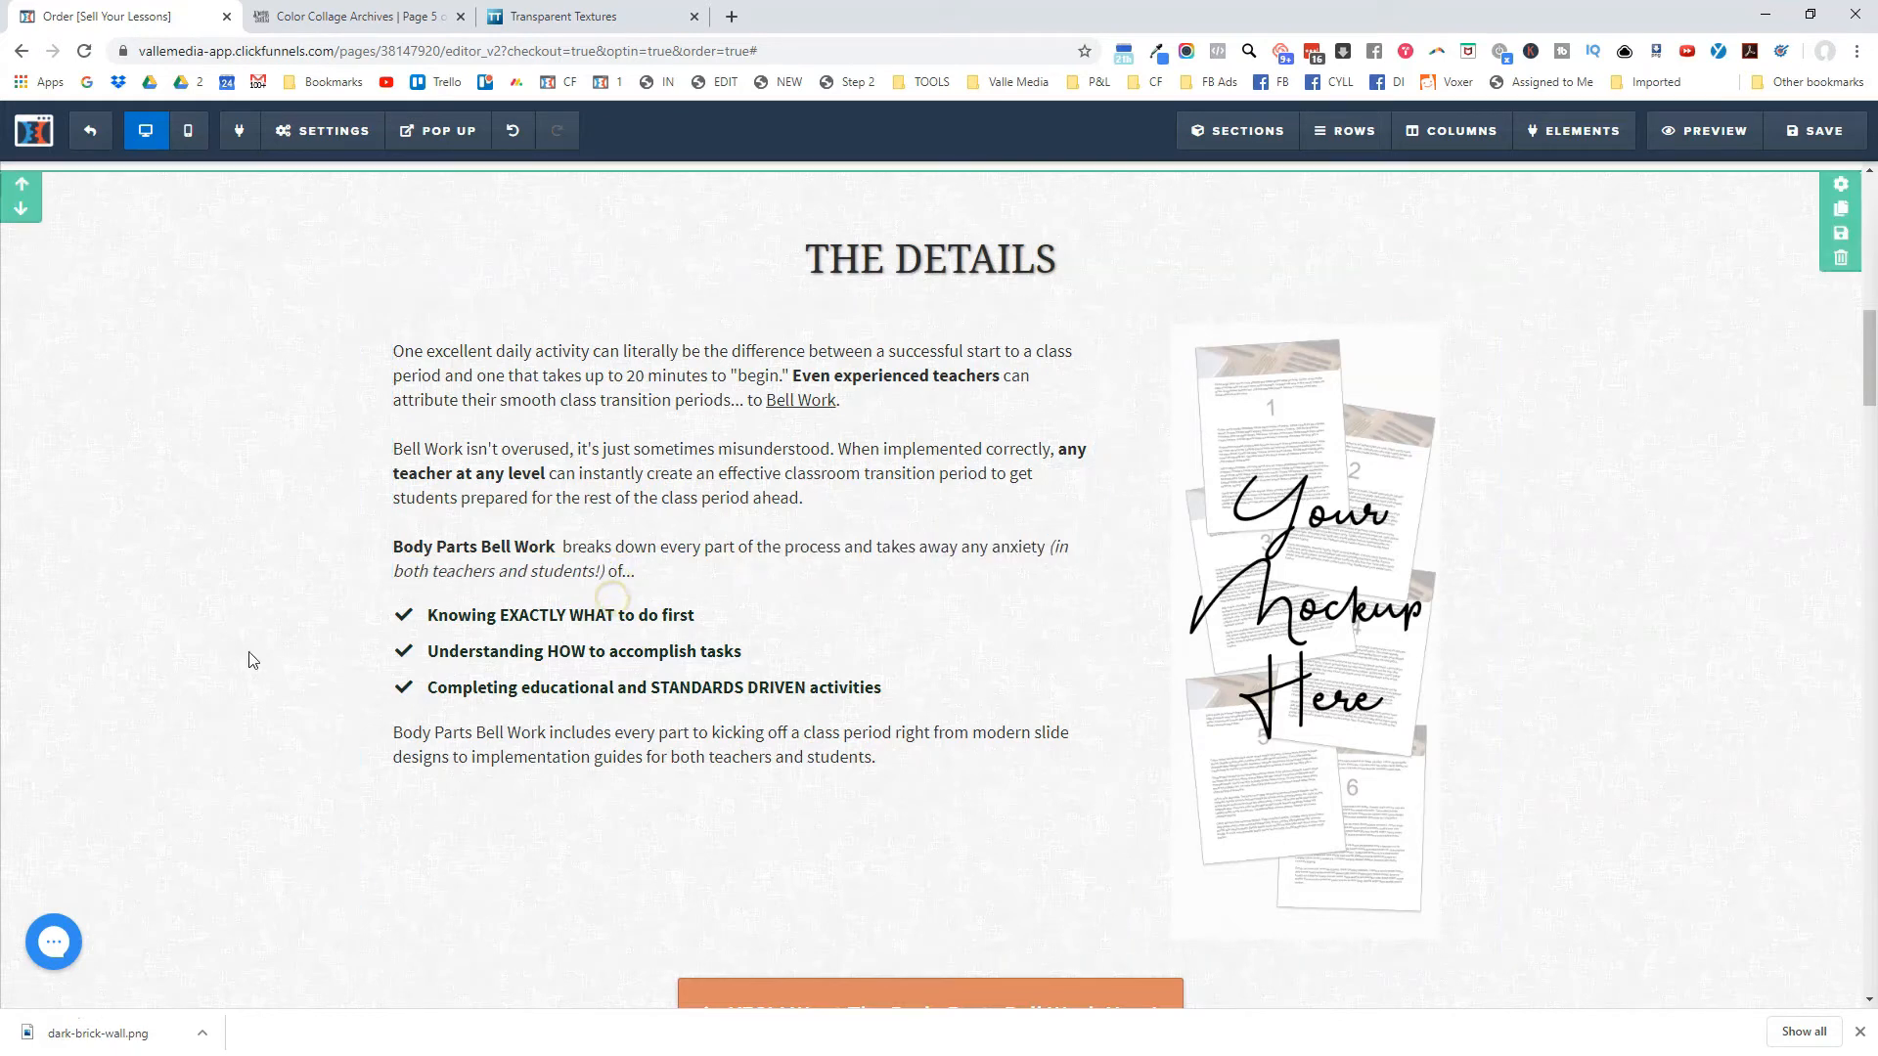
Underline "teachers and students" within the italic parenthetical of the third THE DETAILS paragraph.
{"action": "left_click", "coordinate": [440, 575]}
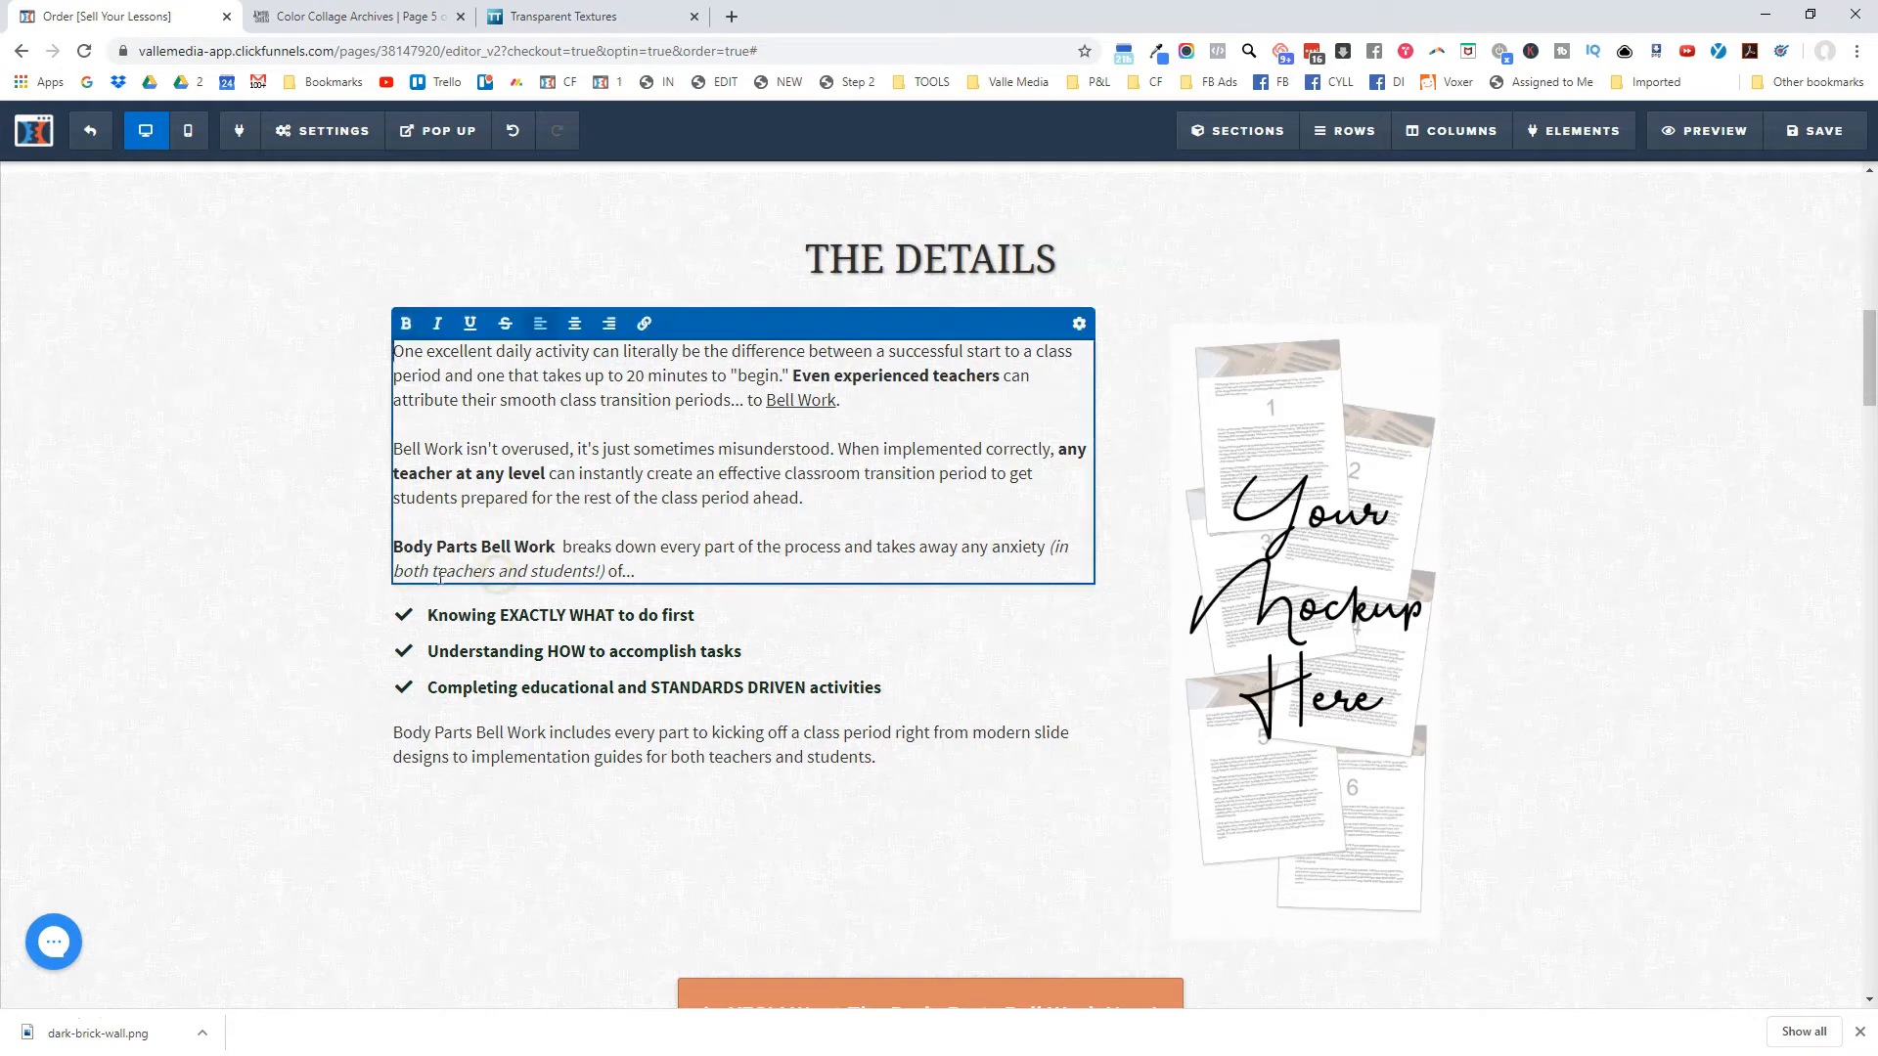
{"action": "left_click_drag", "start_coordinate": [434, 574], "coordinate": [595, 570]}
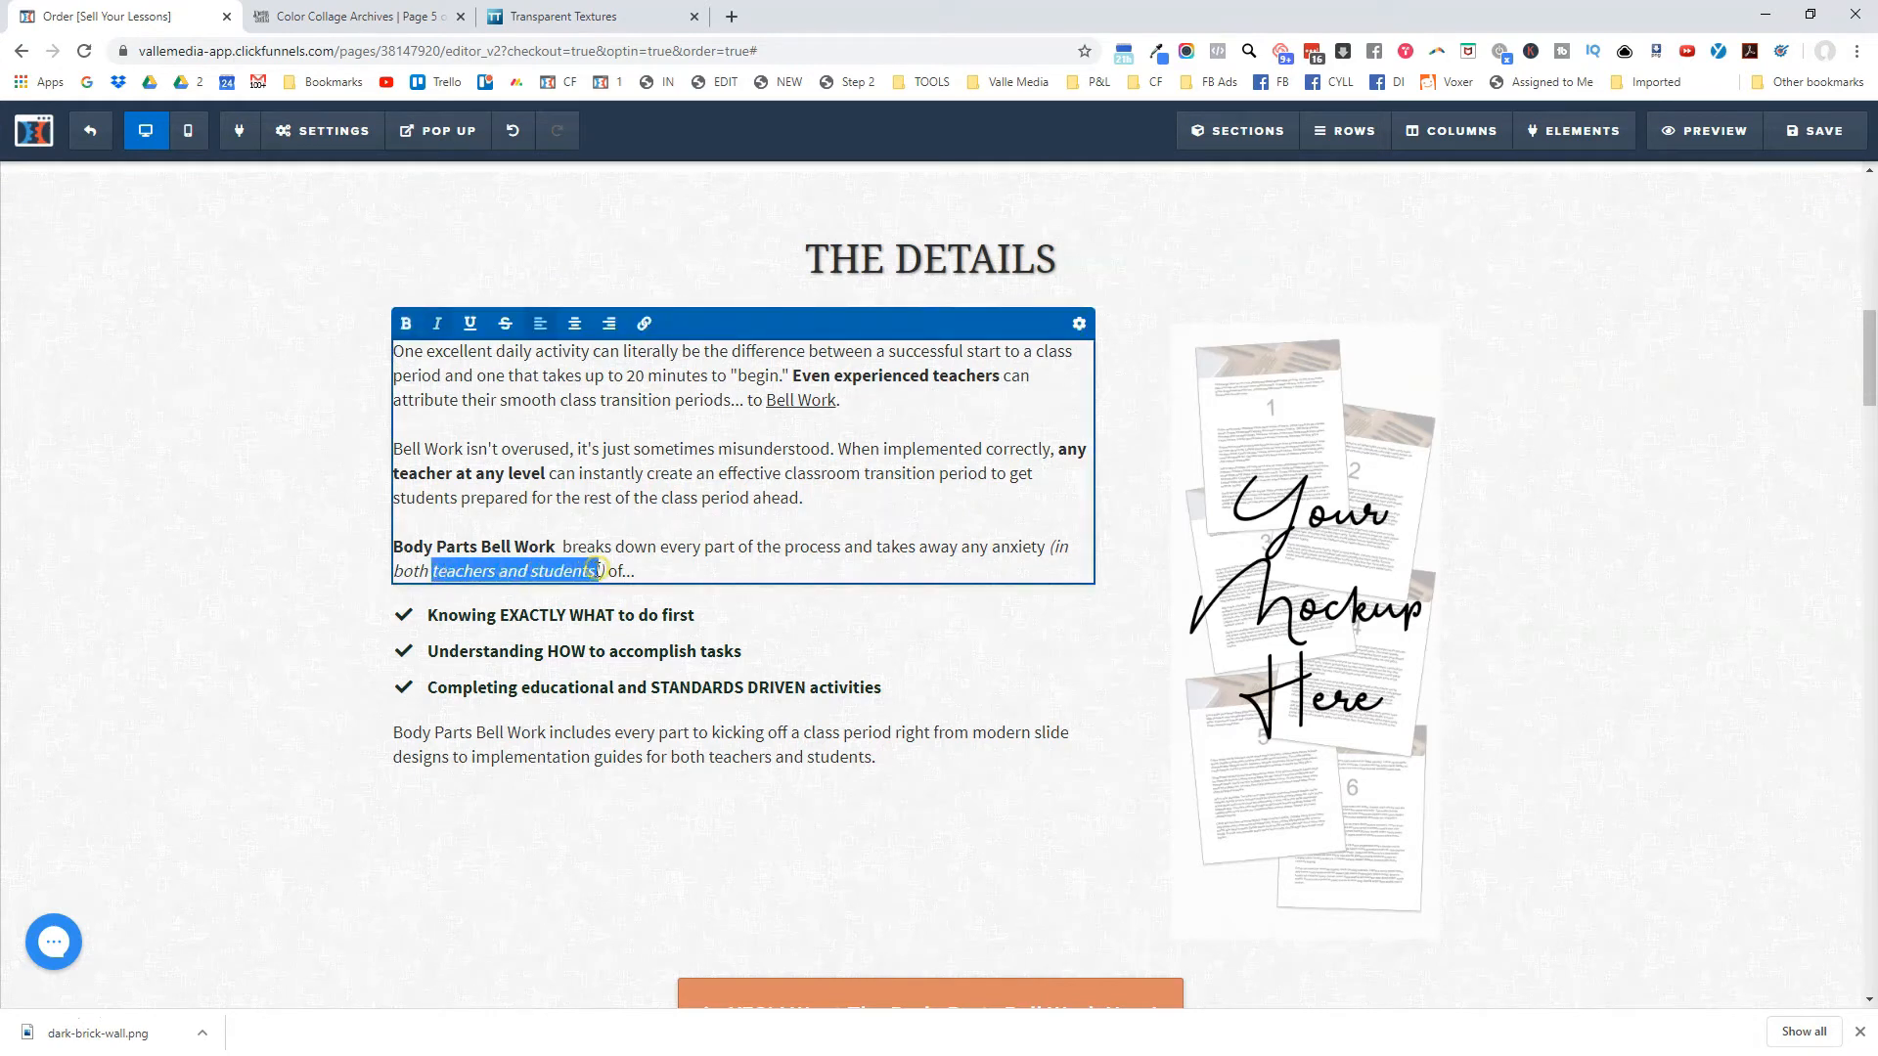
{"action": "left_click", "coordinate": [587, 569]}
{"action": "left_click_drag", "start_coordinate": [442, 575], "coordinate": [587, 571]}
{"action": "key", "text": "ctrl+u"}
{"action": "left_click", "coordinate": [666, 713]}
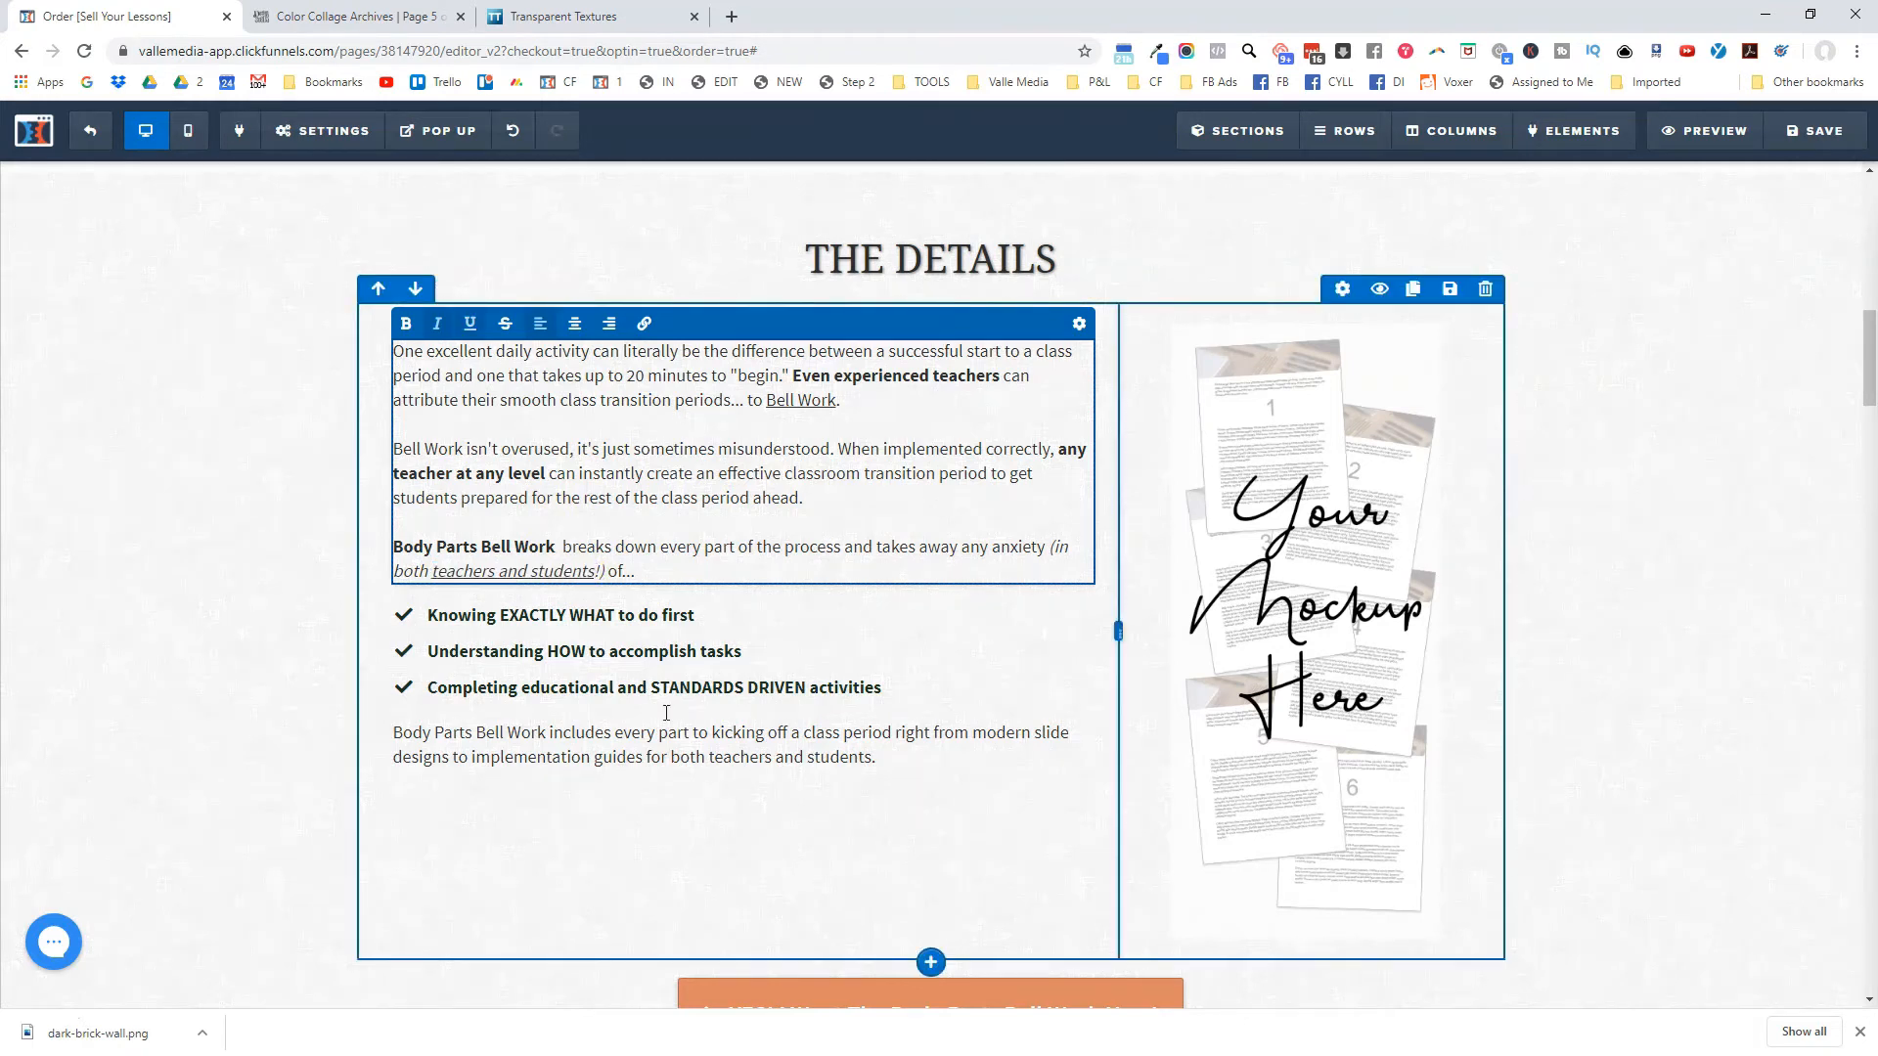
Underline the capitalized phrases "EXACTLY WHAT", "HOW" and "STANDARDS DRIVEN" in the checkmark bullet list.
{"action": "scroll", "coordinate": [893, 706], "scroll_direction": "down", "scroll_amount": 2}
{"action": "scroll", "coordinate": [892, 704], "scroll_direction": "down", "scroll_amount": 1}
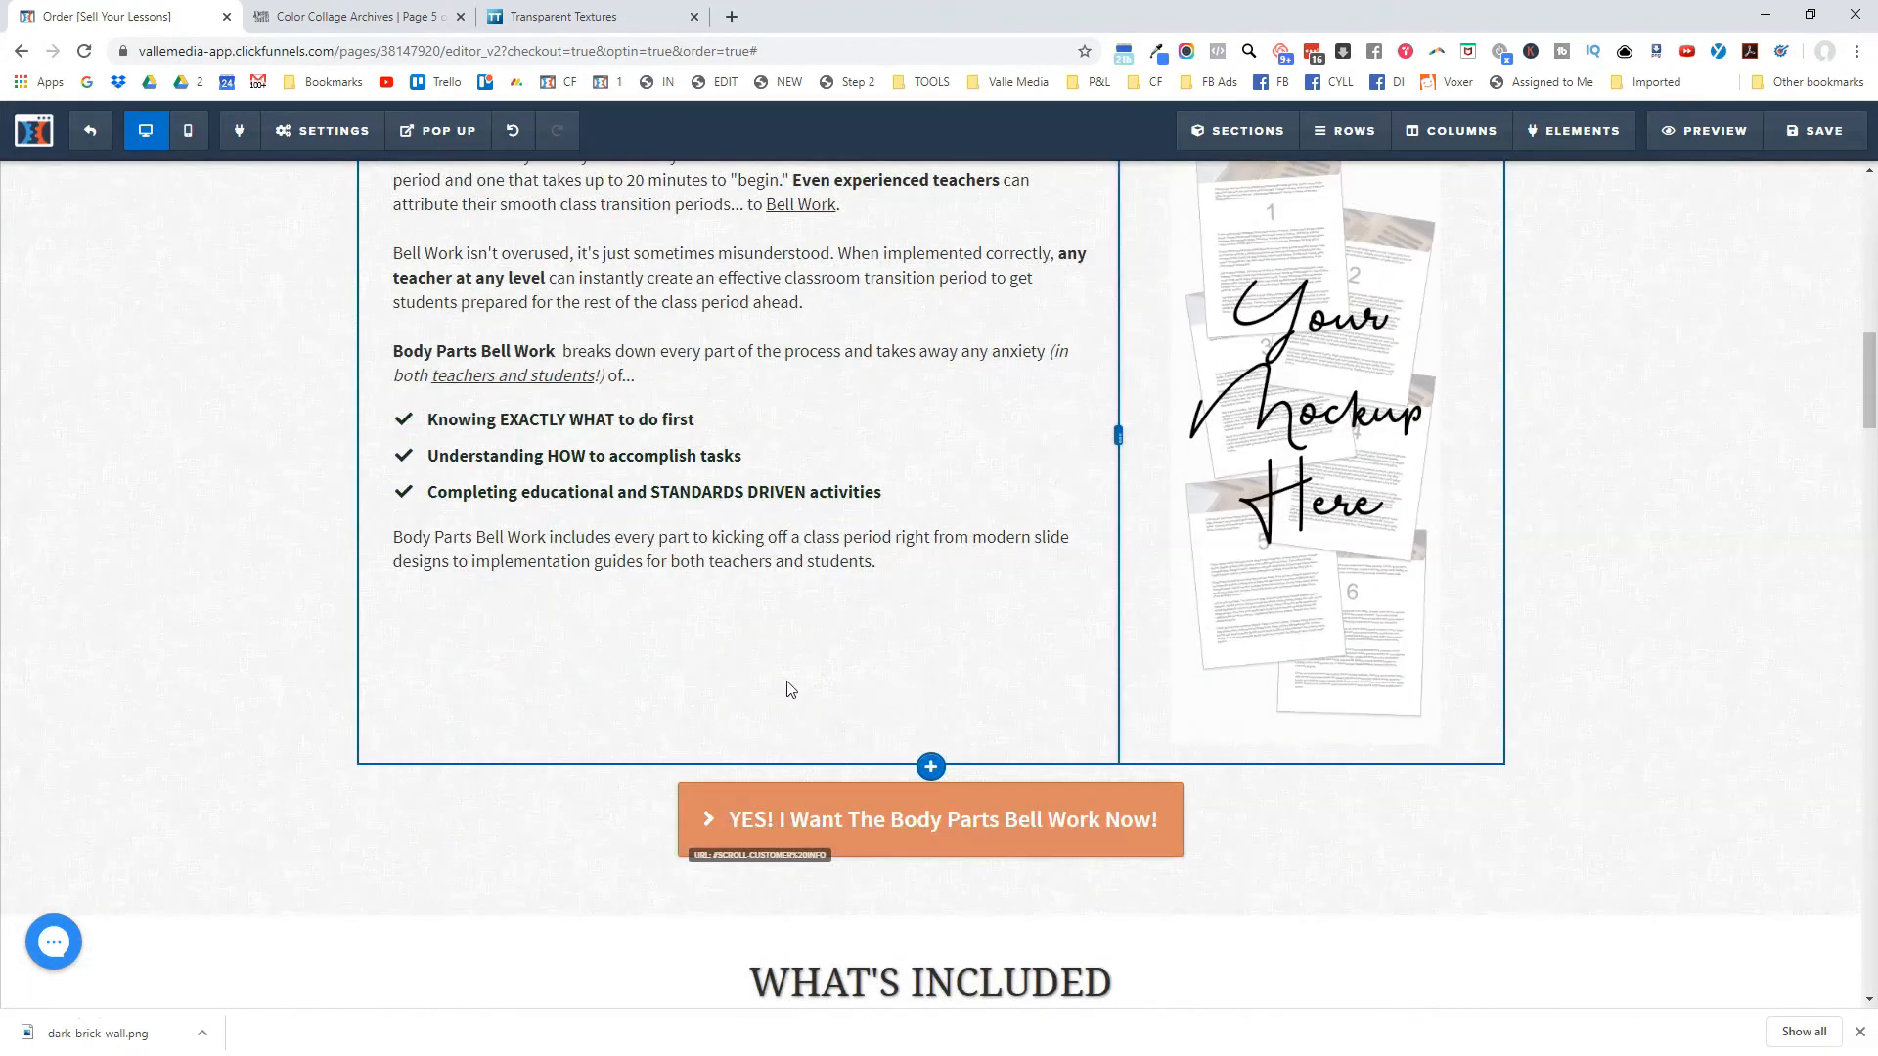
{"action": "left_click", "coordinate": [528, 420]}
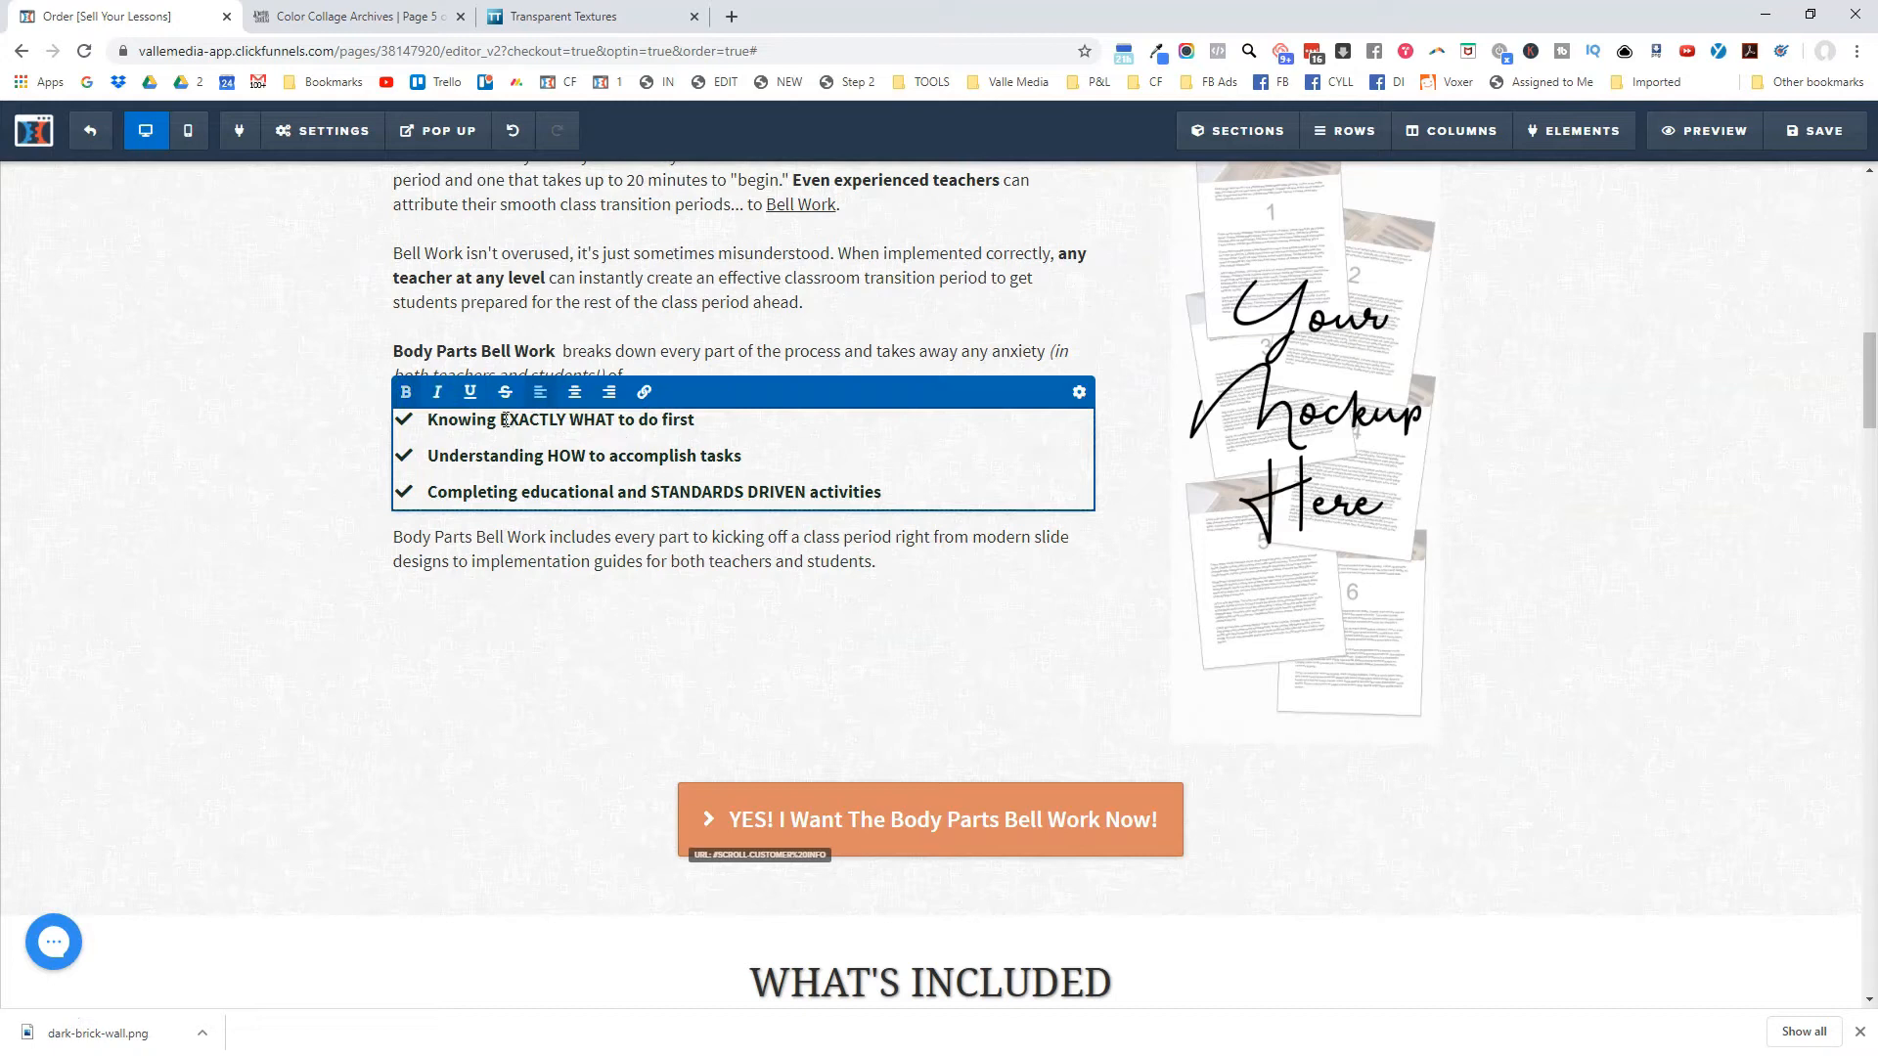
{"action": "left_click_drag", "start_coordinate": [502, 420], "coordinate": [612, 421]}
{"action": "key", "text": "ctrl+u"}
{"action": "left_click", "coordinate": [565, 457]}
{"action": "left_click_drag", "start_coordinate": [551, 462], "coordinate": [807, 494]}
{"action": "key", "text": "ctrl+u"}
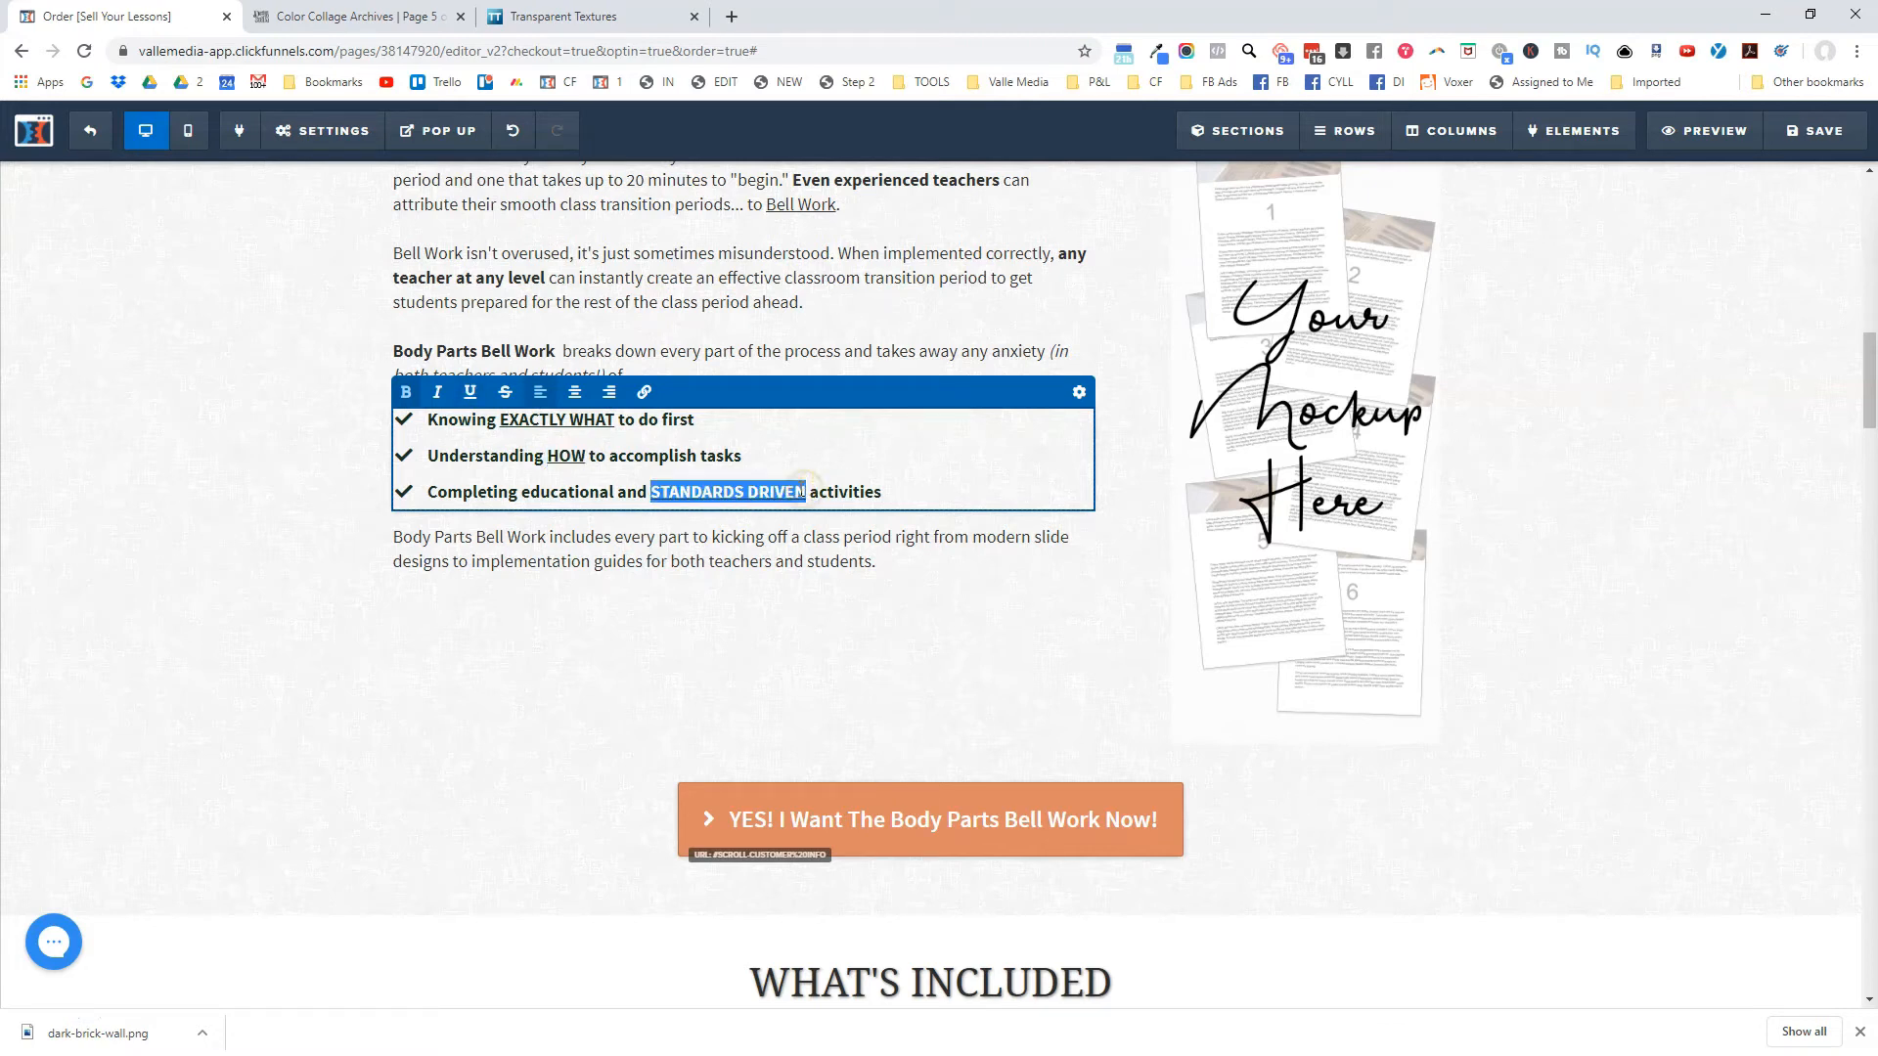
{"action": "left_click", "coordinate": [750, 538]}
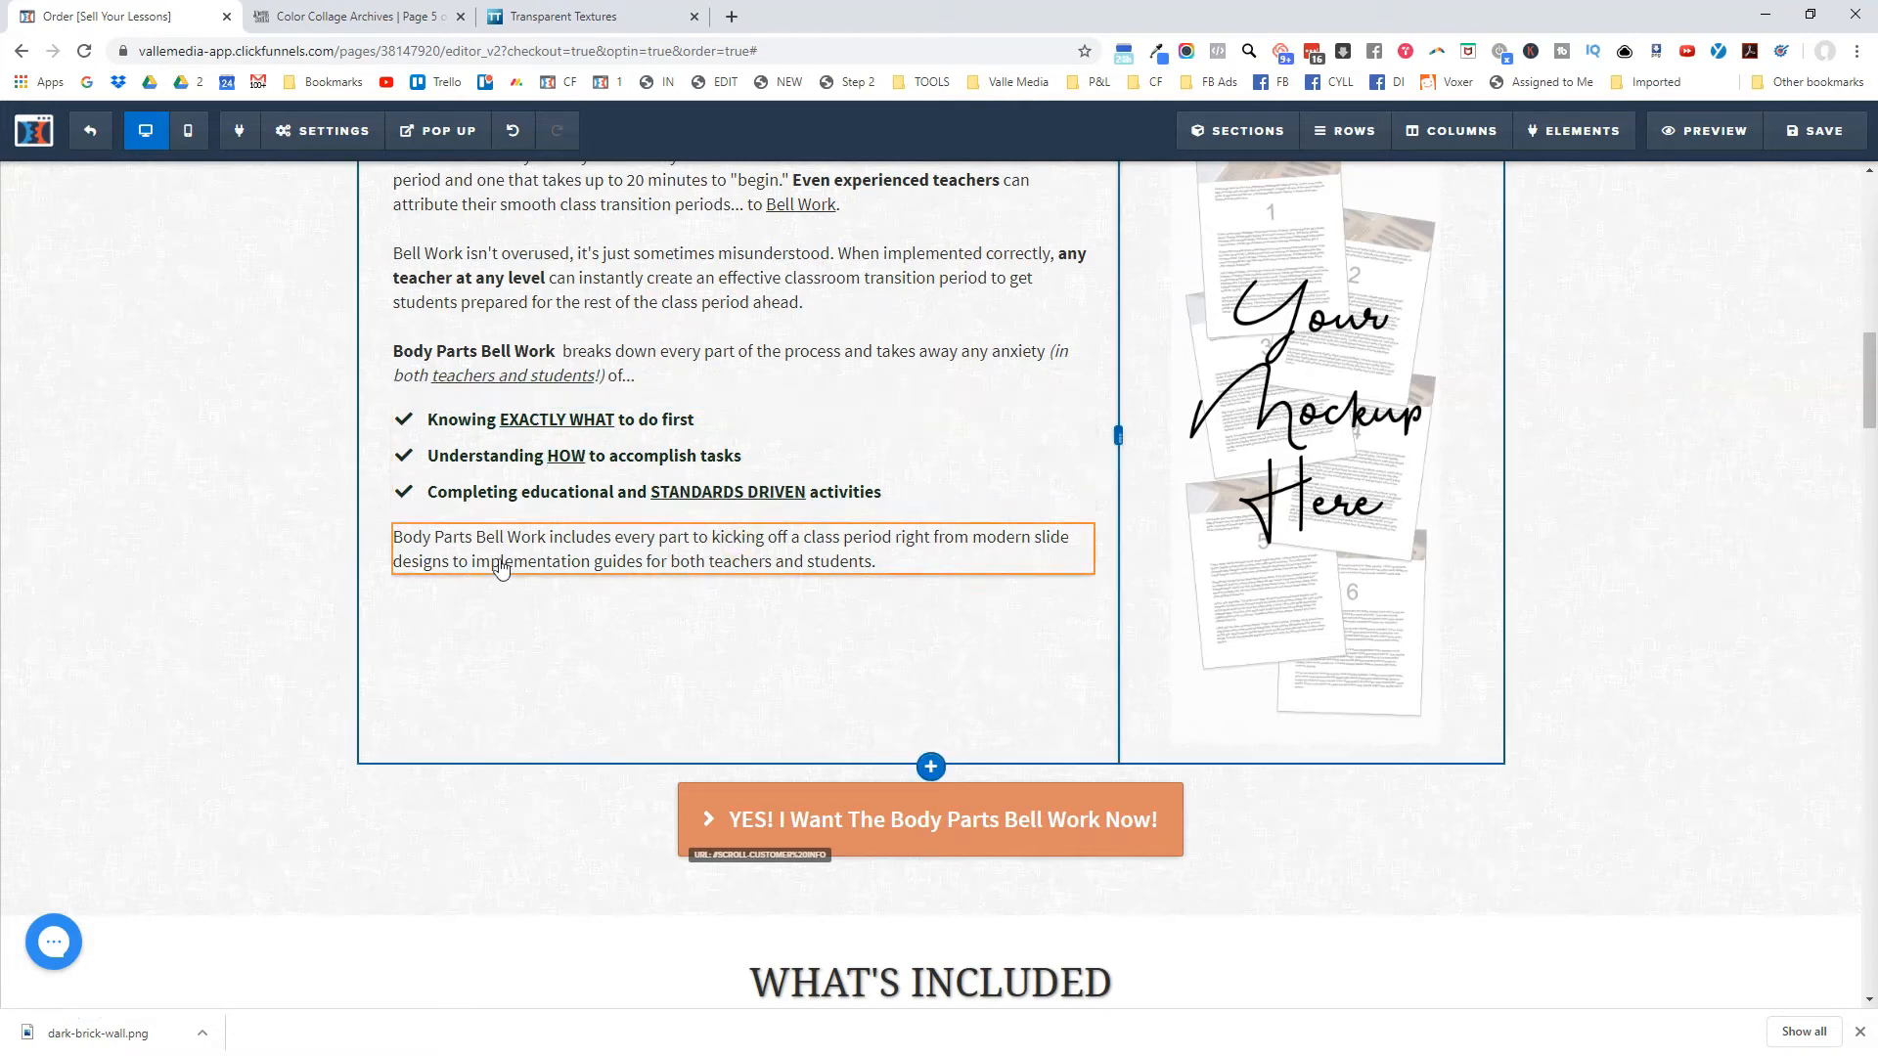
Bold the phrase "Body Parts Bell Work" in the closing paragraph below the checkmark list of THE DETAILS.
{"action": "scroll", "coordinate": [501, 568], "scroll_direction": "up", "scroll_amount": 3}
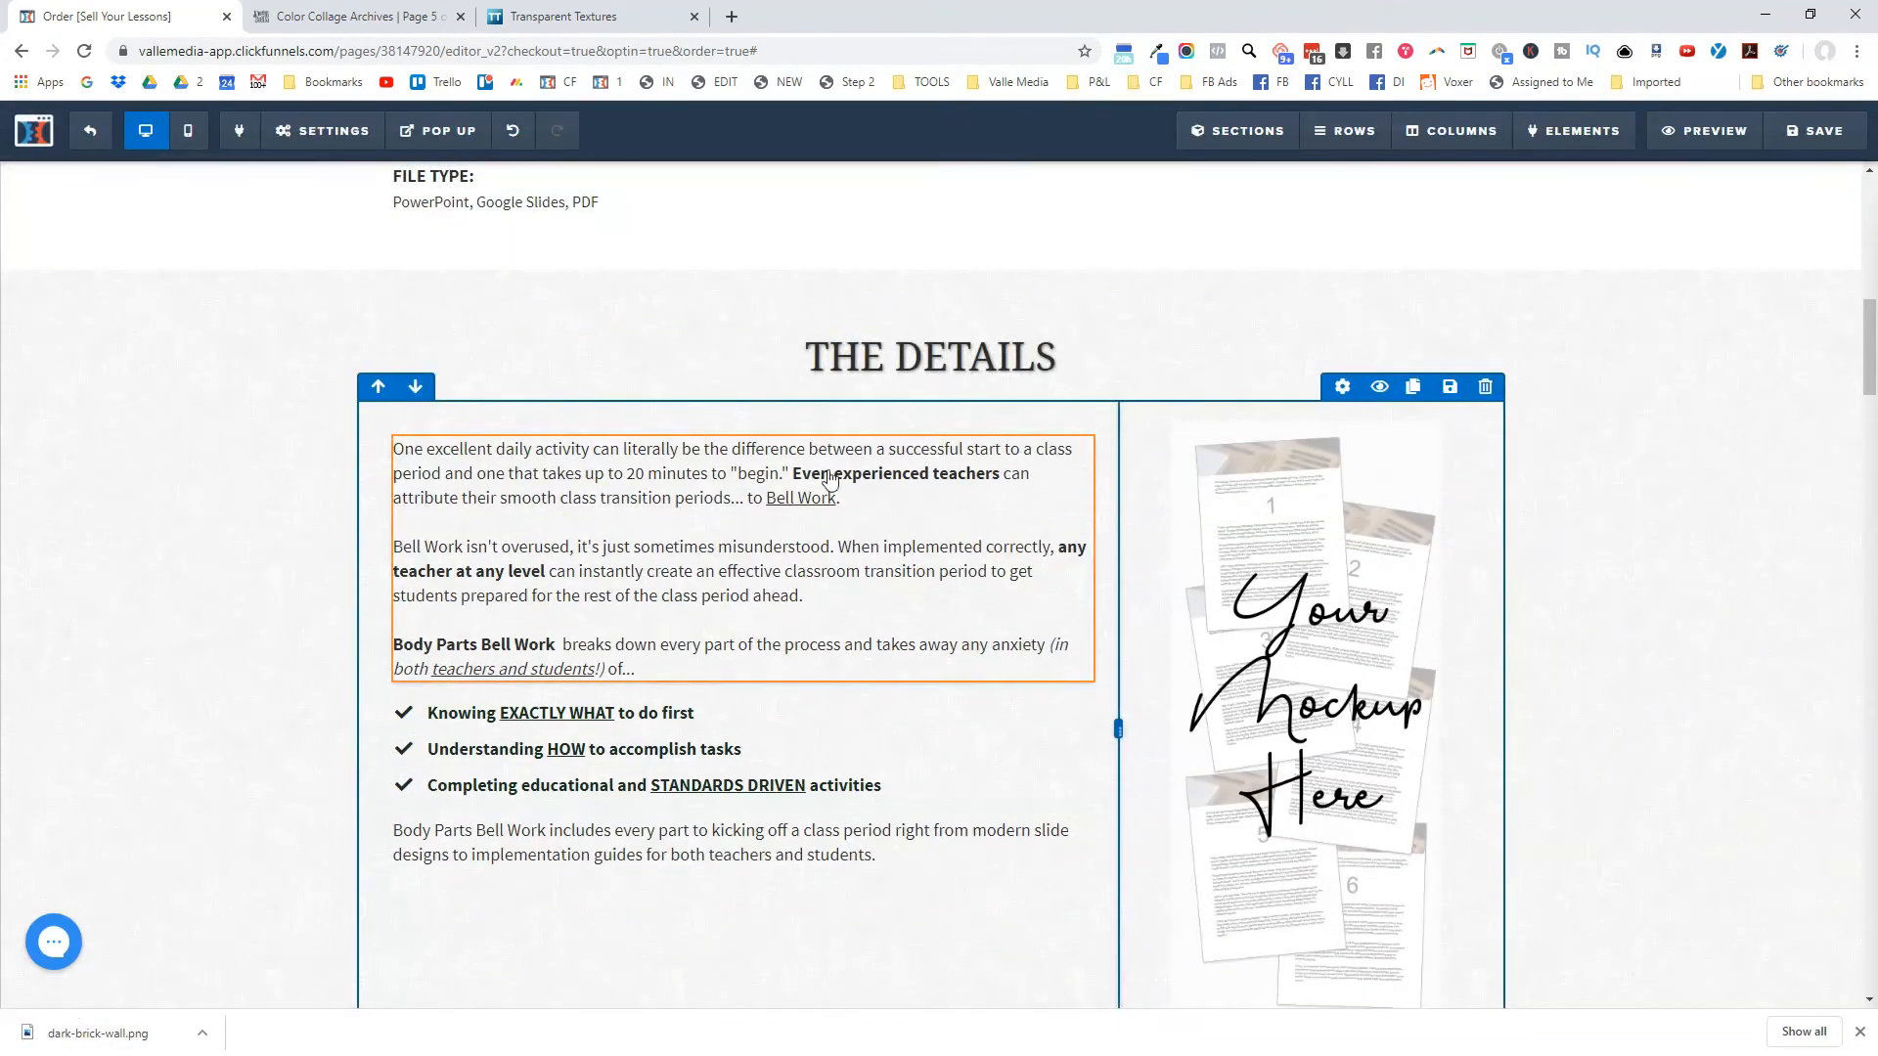
{"action": "scroll", "coordinate": [808, 269], "scroll_direction": "down", "scroll_amount": 1}
{"action": "scroll", "coordinate": [808, 269], "scroll_direction": "up", "scroll_amount": 1}
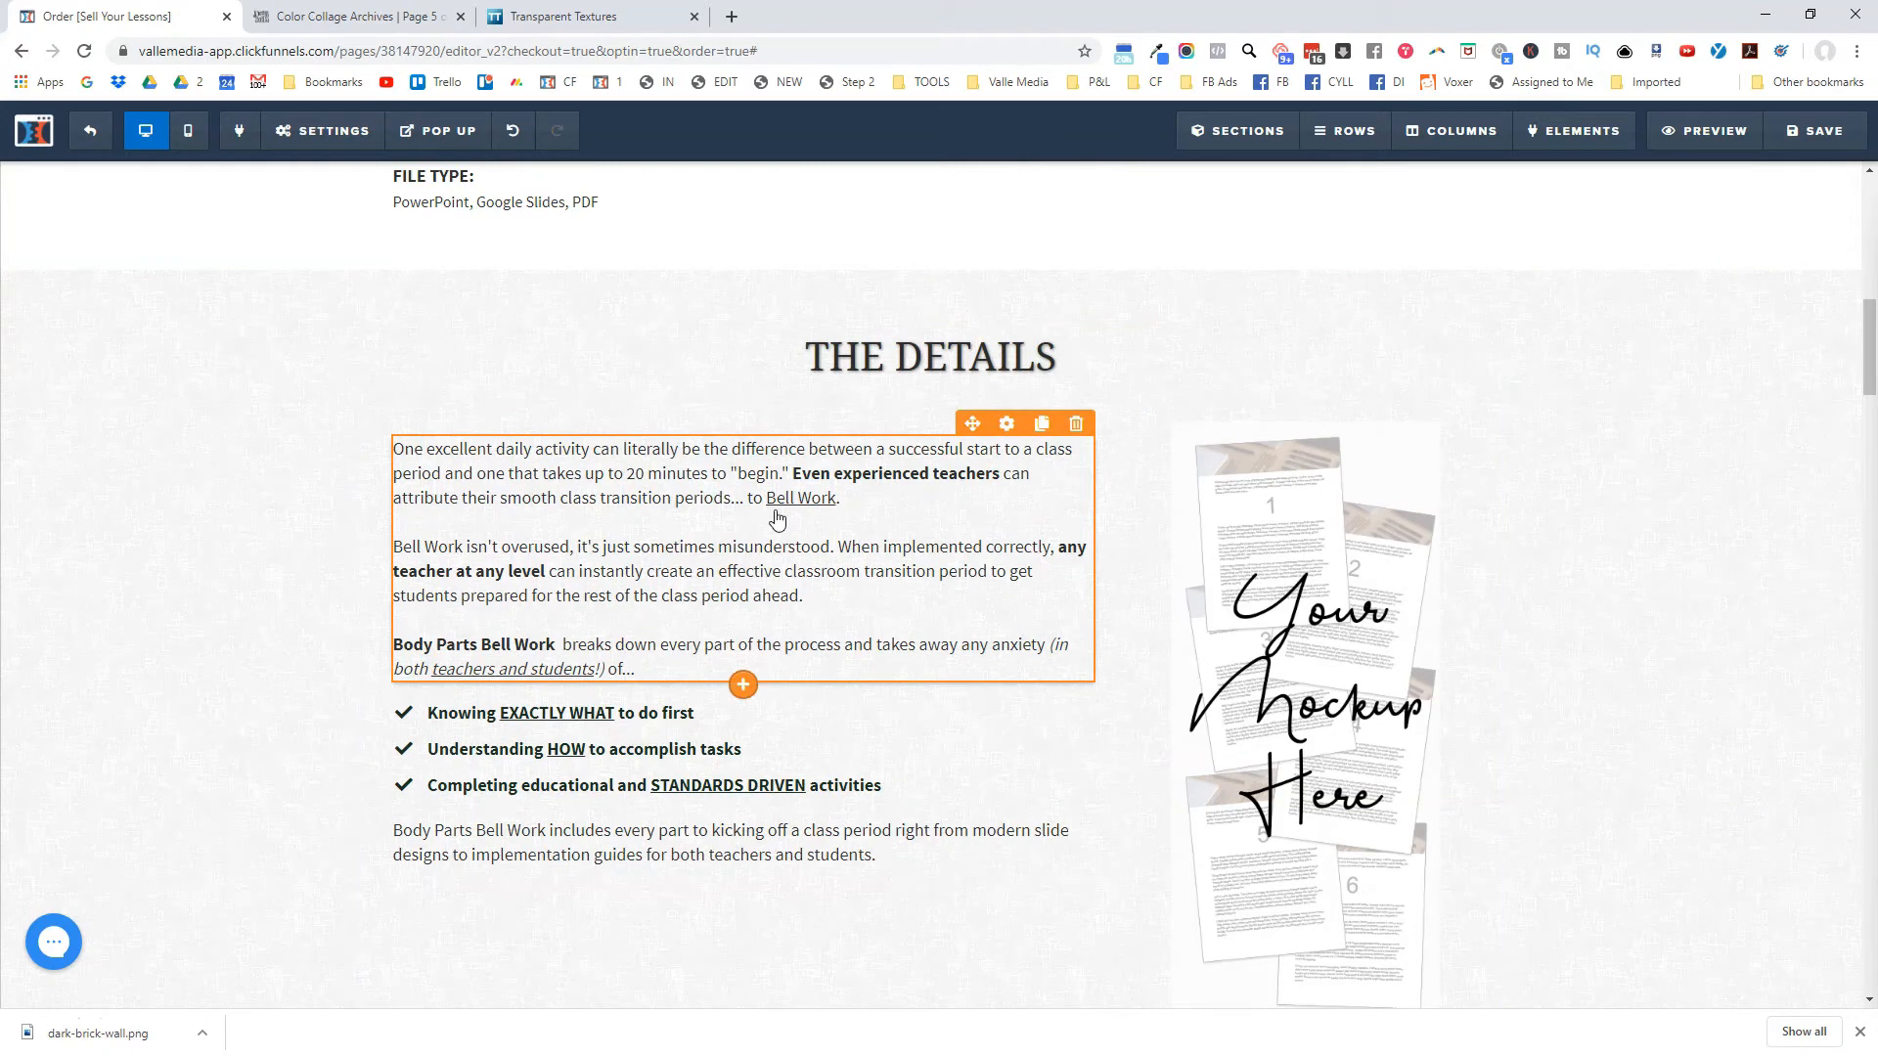
{"action": "scroll", "coordinate": [522, 611], "scroll_direction": "down", "scroll_amount": 1}
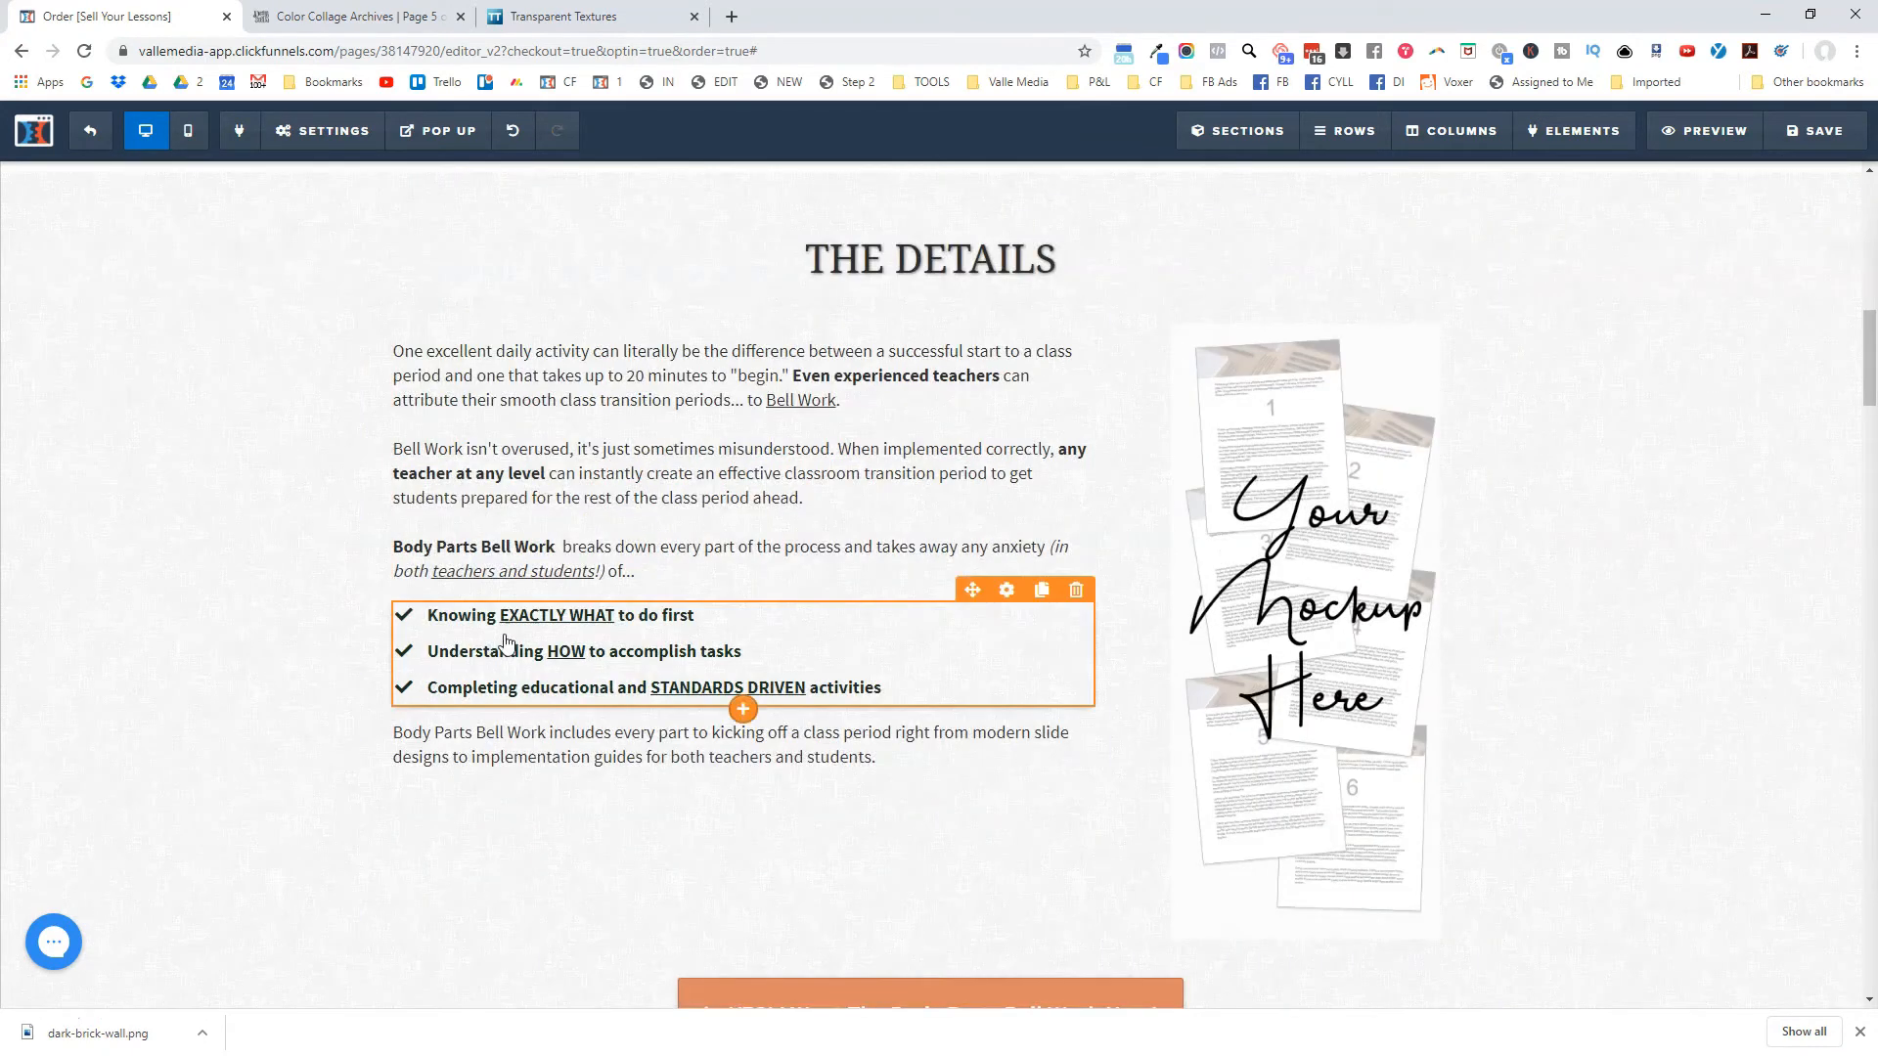
{"action": "scroll", "coordinate": [553, 641], "scroll_direction": "down", "scroll_amount": 2}
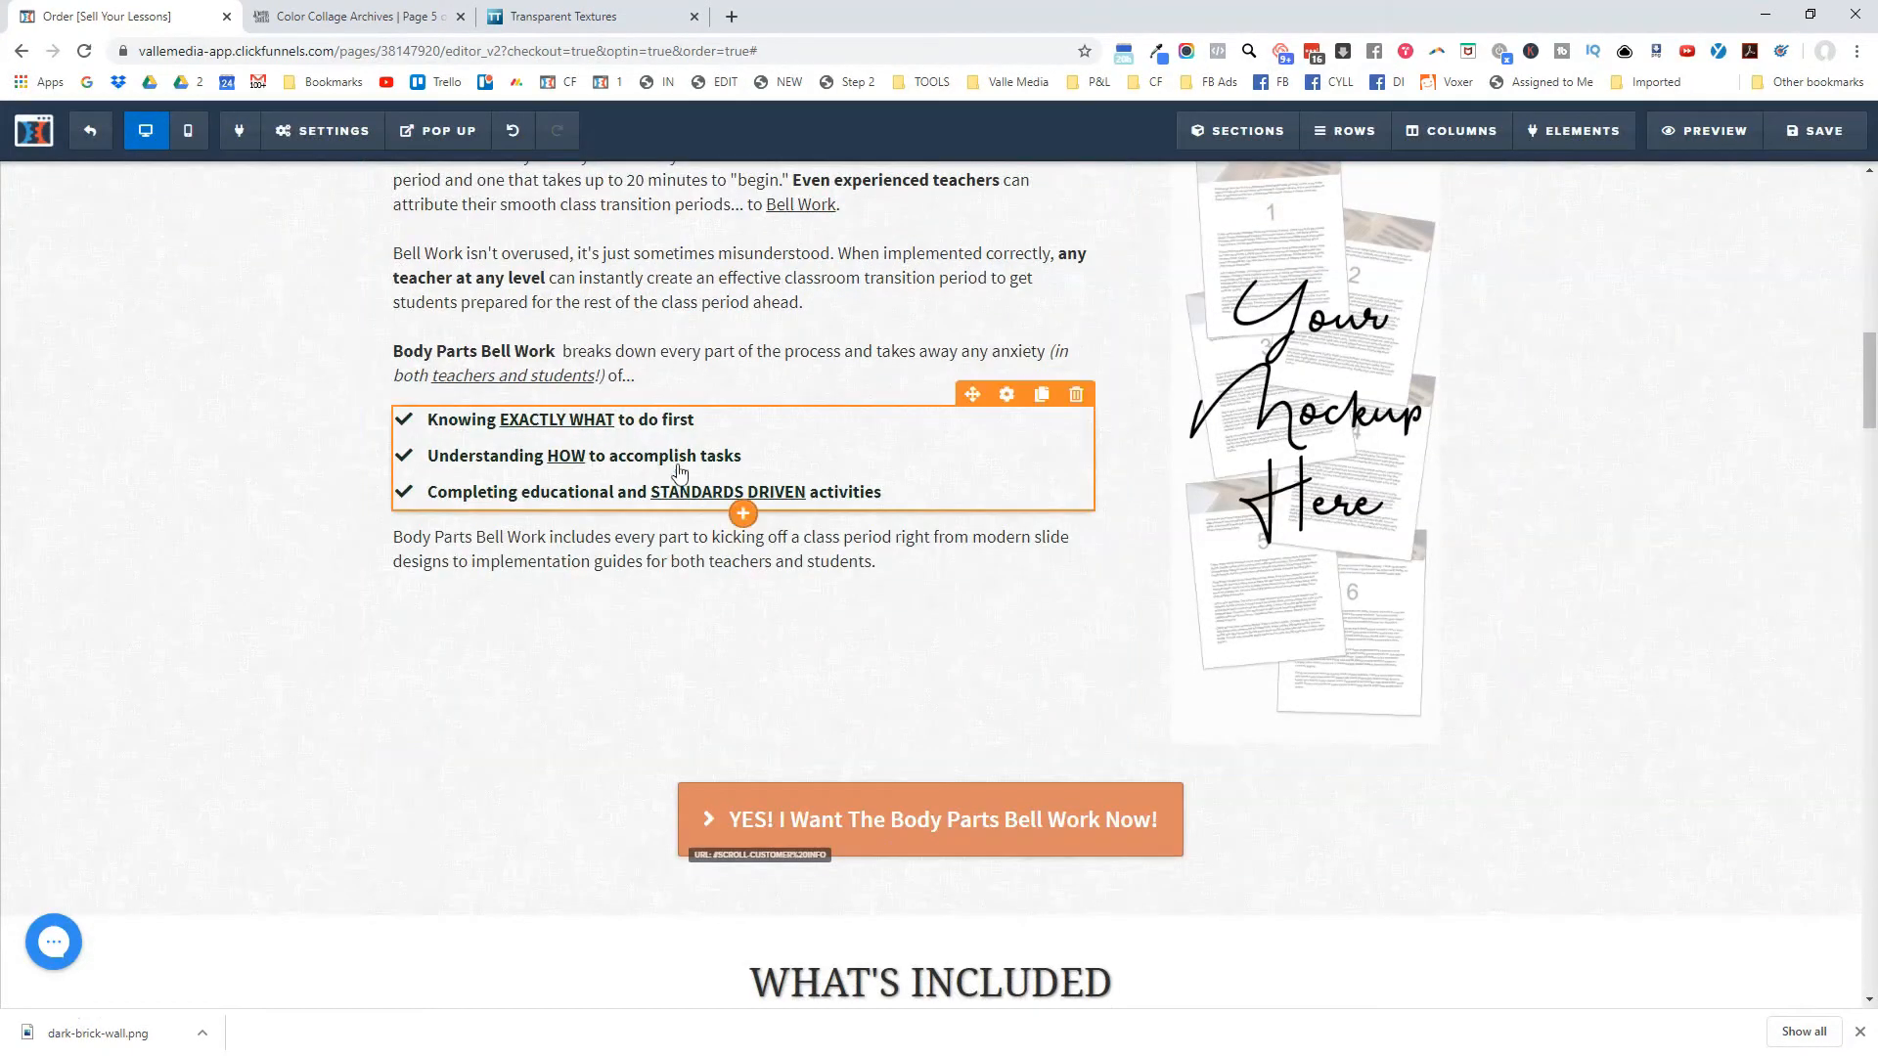
{"action": "scroll", "coordinate": [788, 518], "scroll_direction": "down", "scroll_amount": 1}
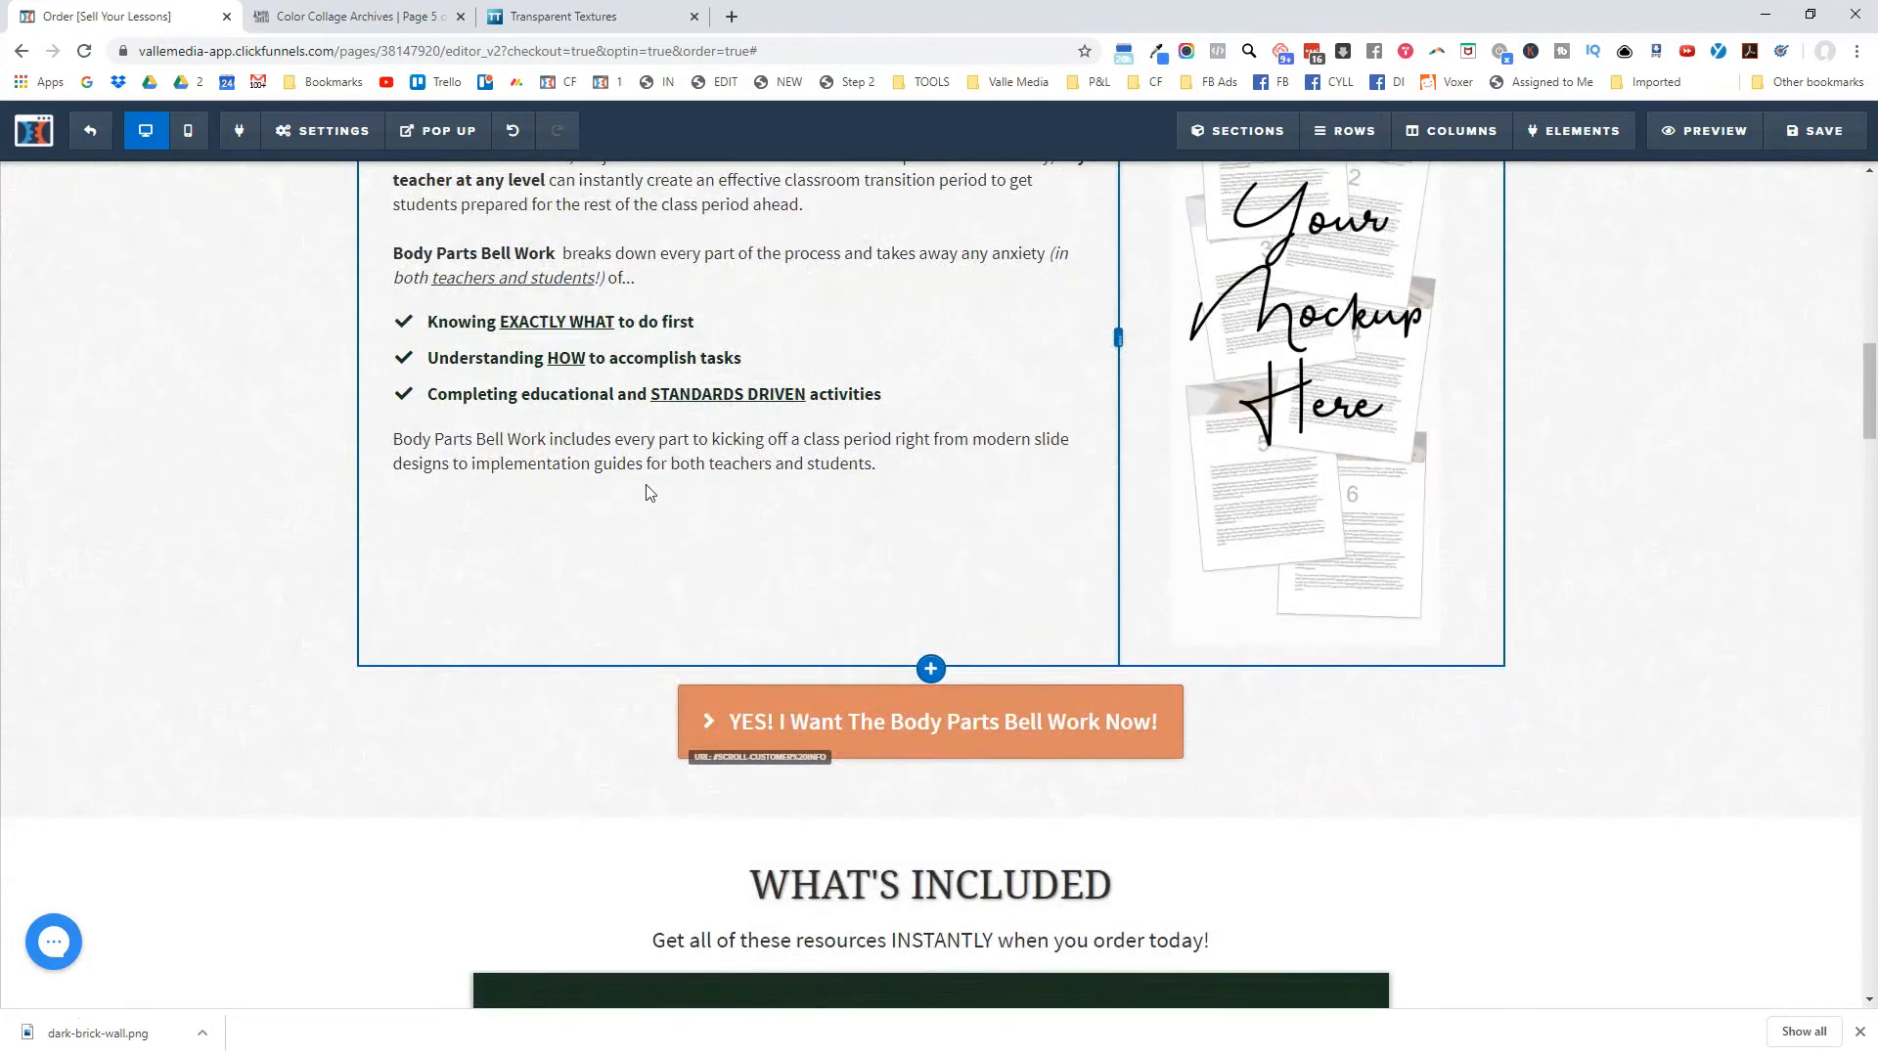
{"action": "left_click", "coordinate": [560, 455]}
{"action": "left_click_drag", "start_coordinate": [546, 439], "coordinate": [399, 436]}
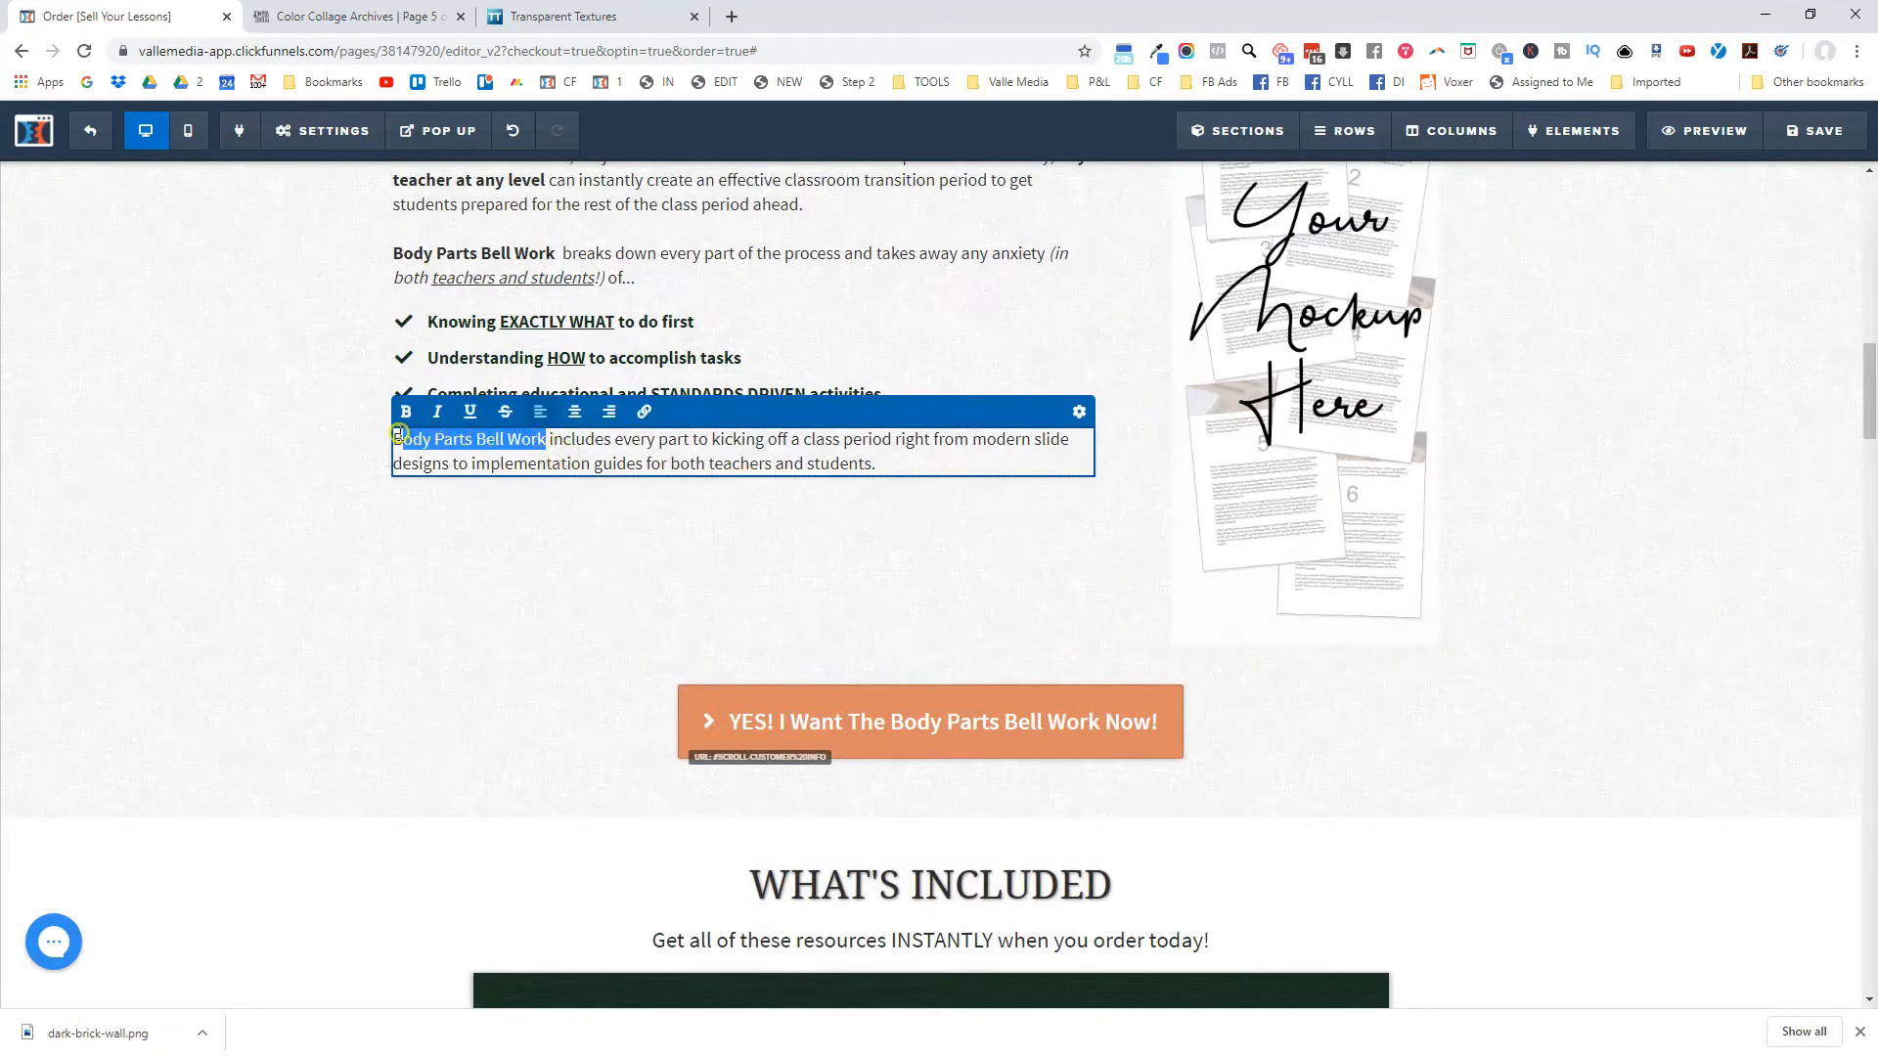
{"action": "key", "text": "ctrl+b"}
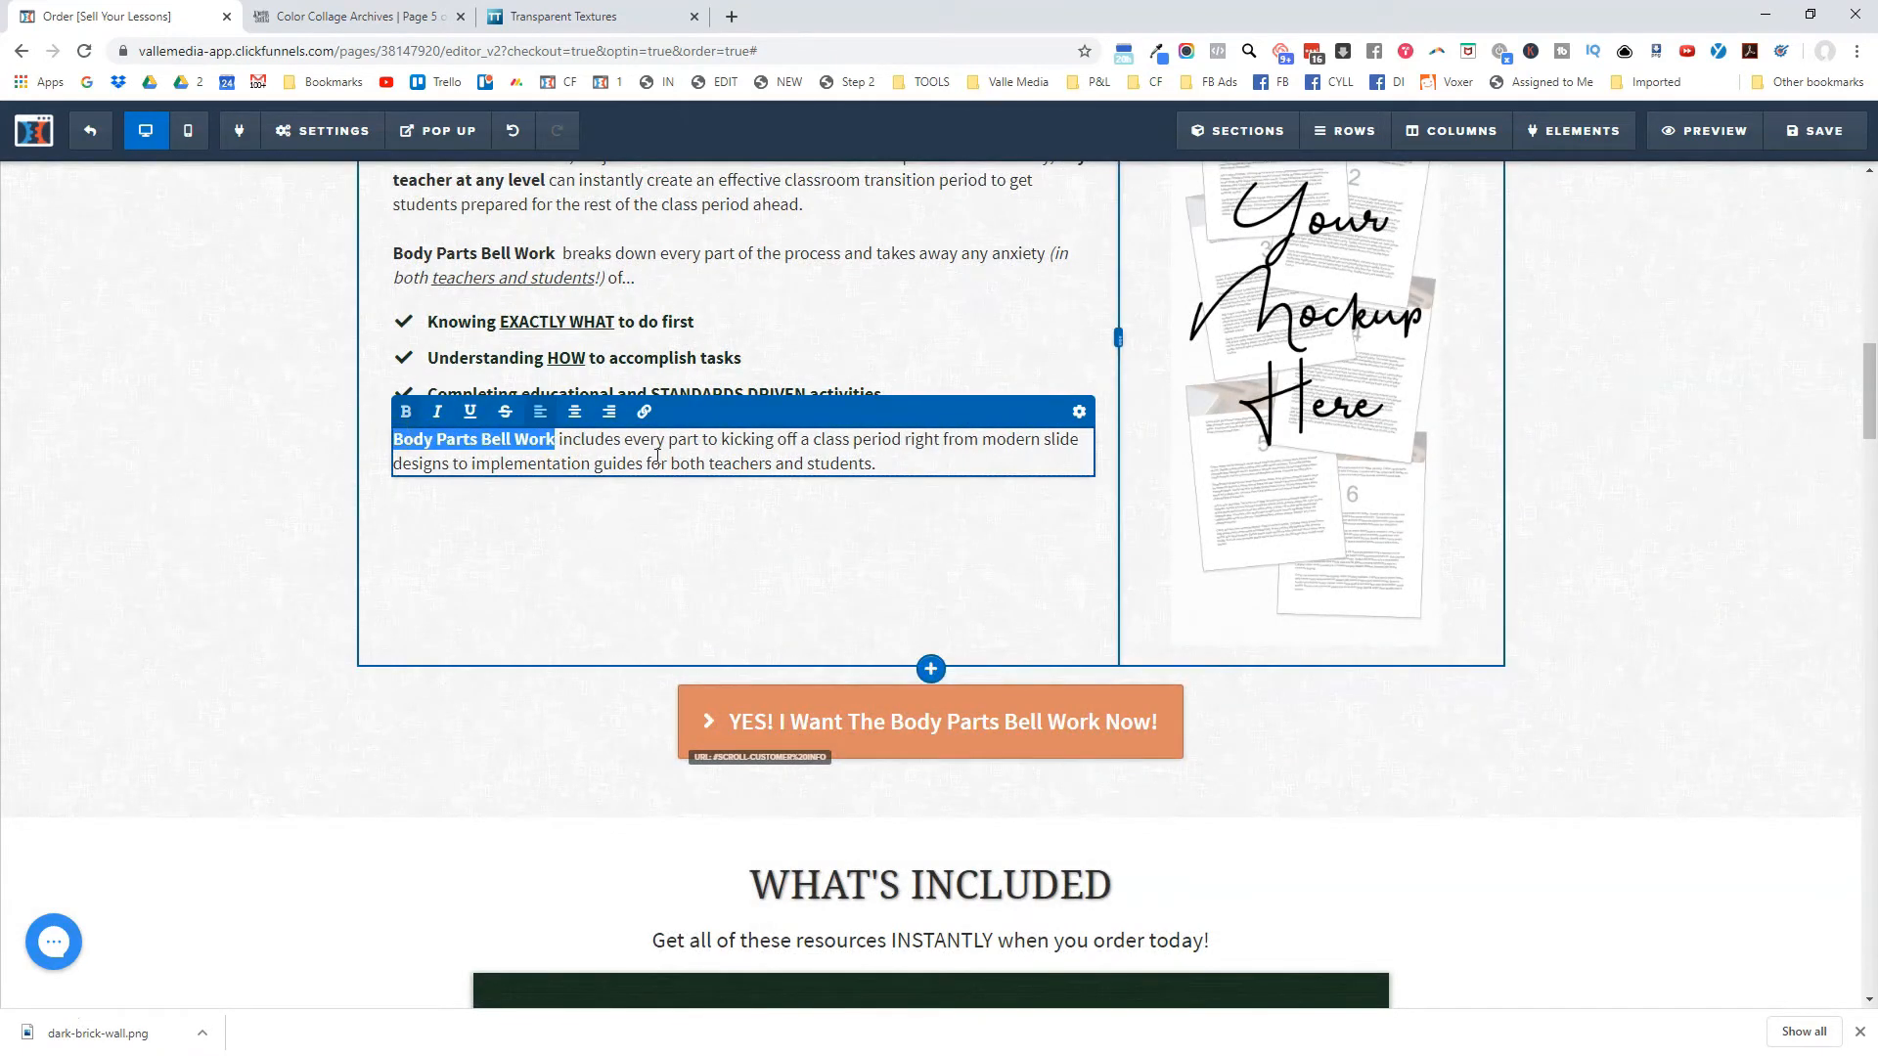
{"action": "left_click", "coordinate": [930, 453]}
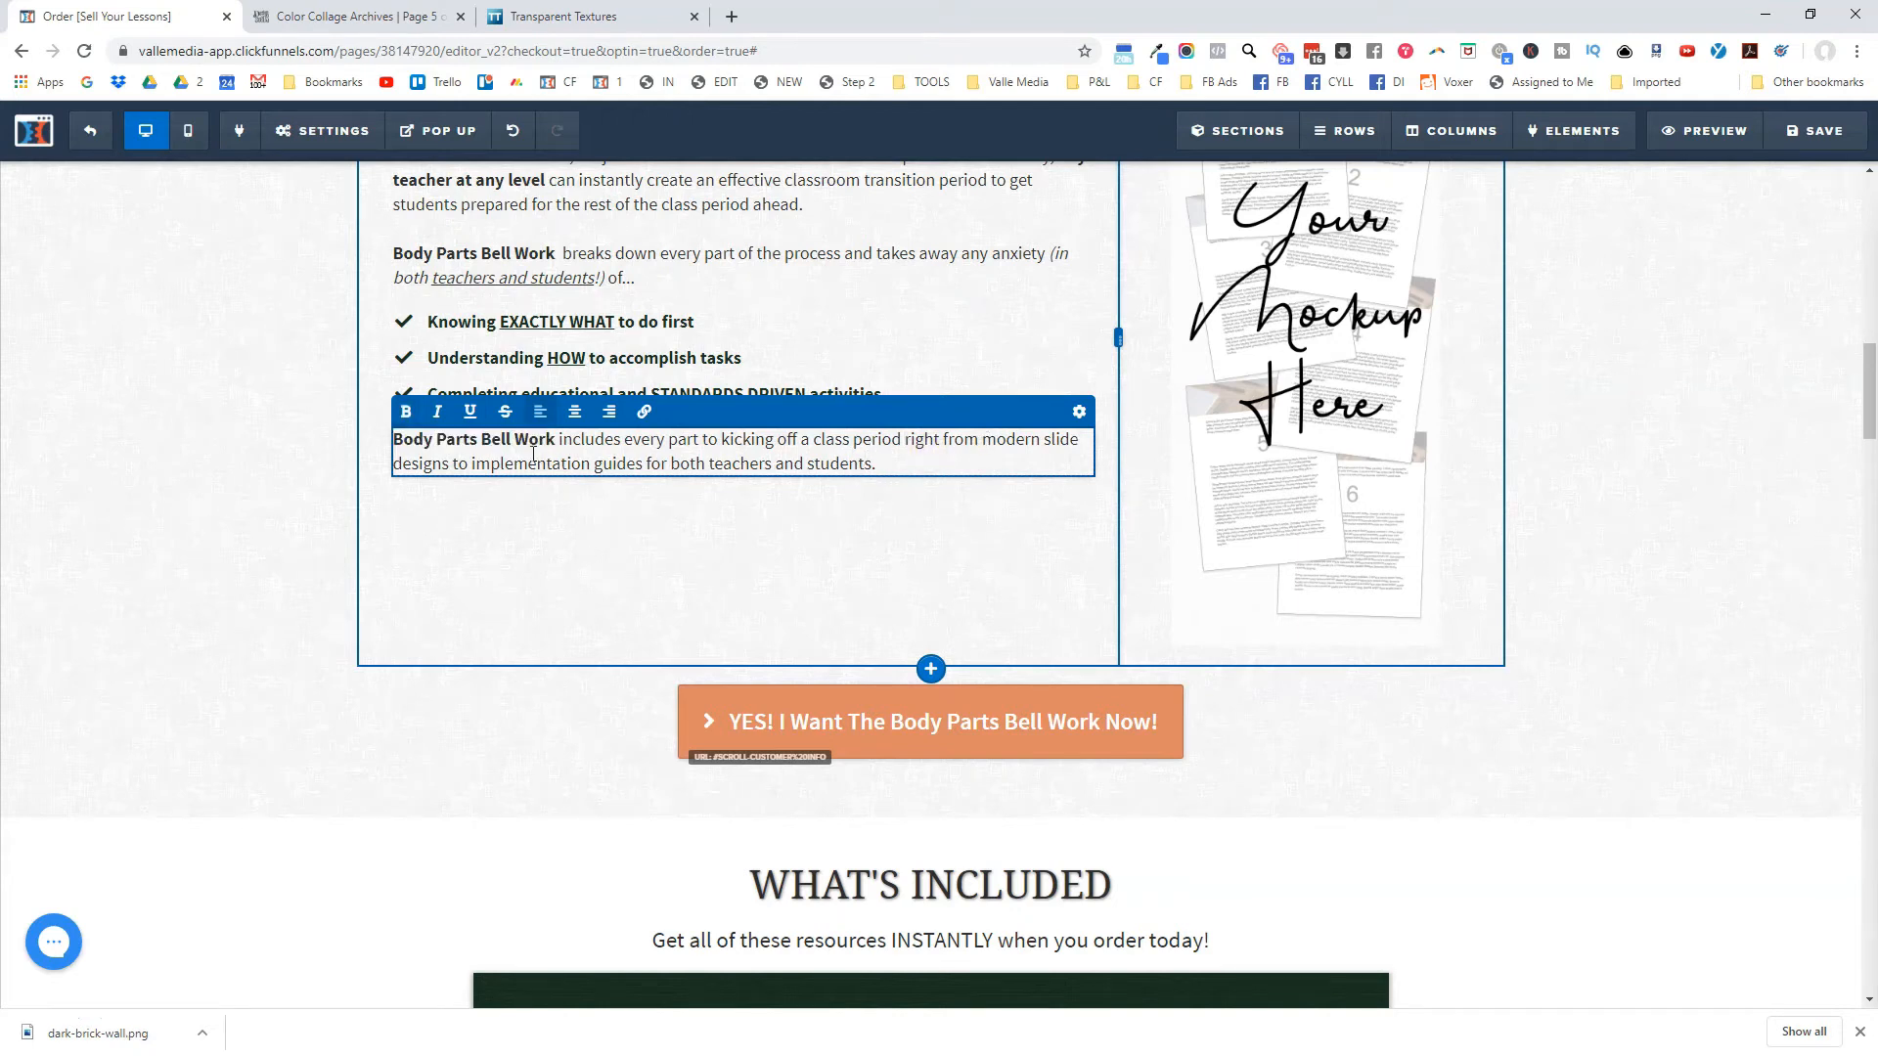
{"action": "left_click", "coordinate": [611, 533]}
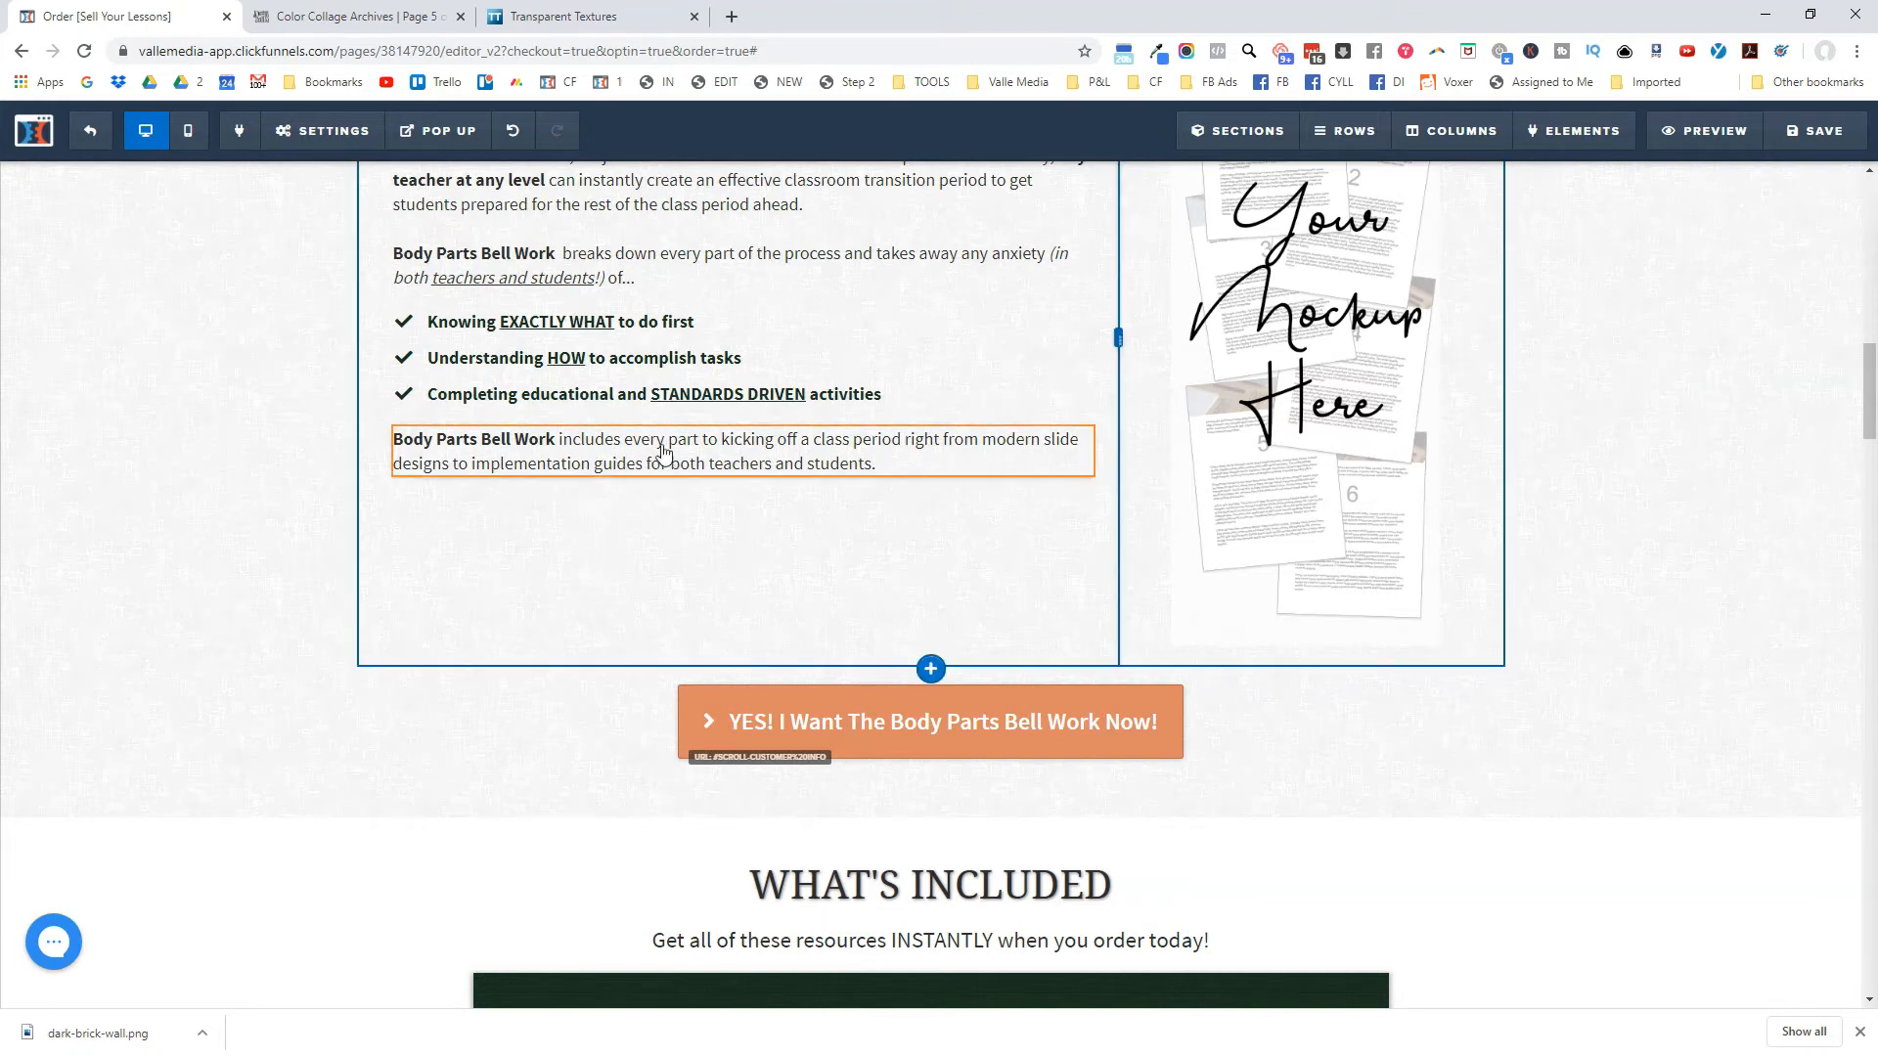
Save the page, leave the editor and reopen the Order Page for editing.
{"action": "scroll", "coordinate": [687, 517], "scroll_direction": "up", "scroll_amount": 3}
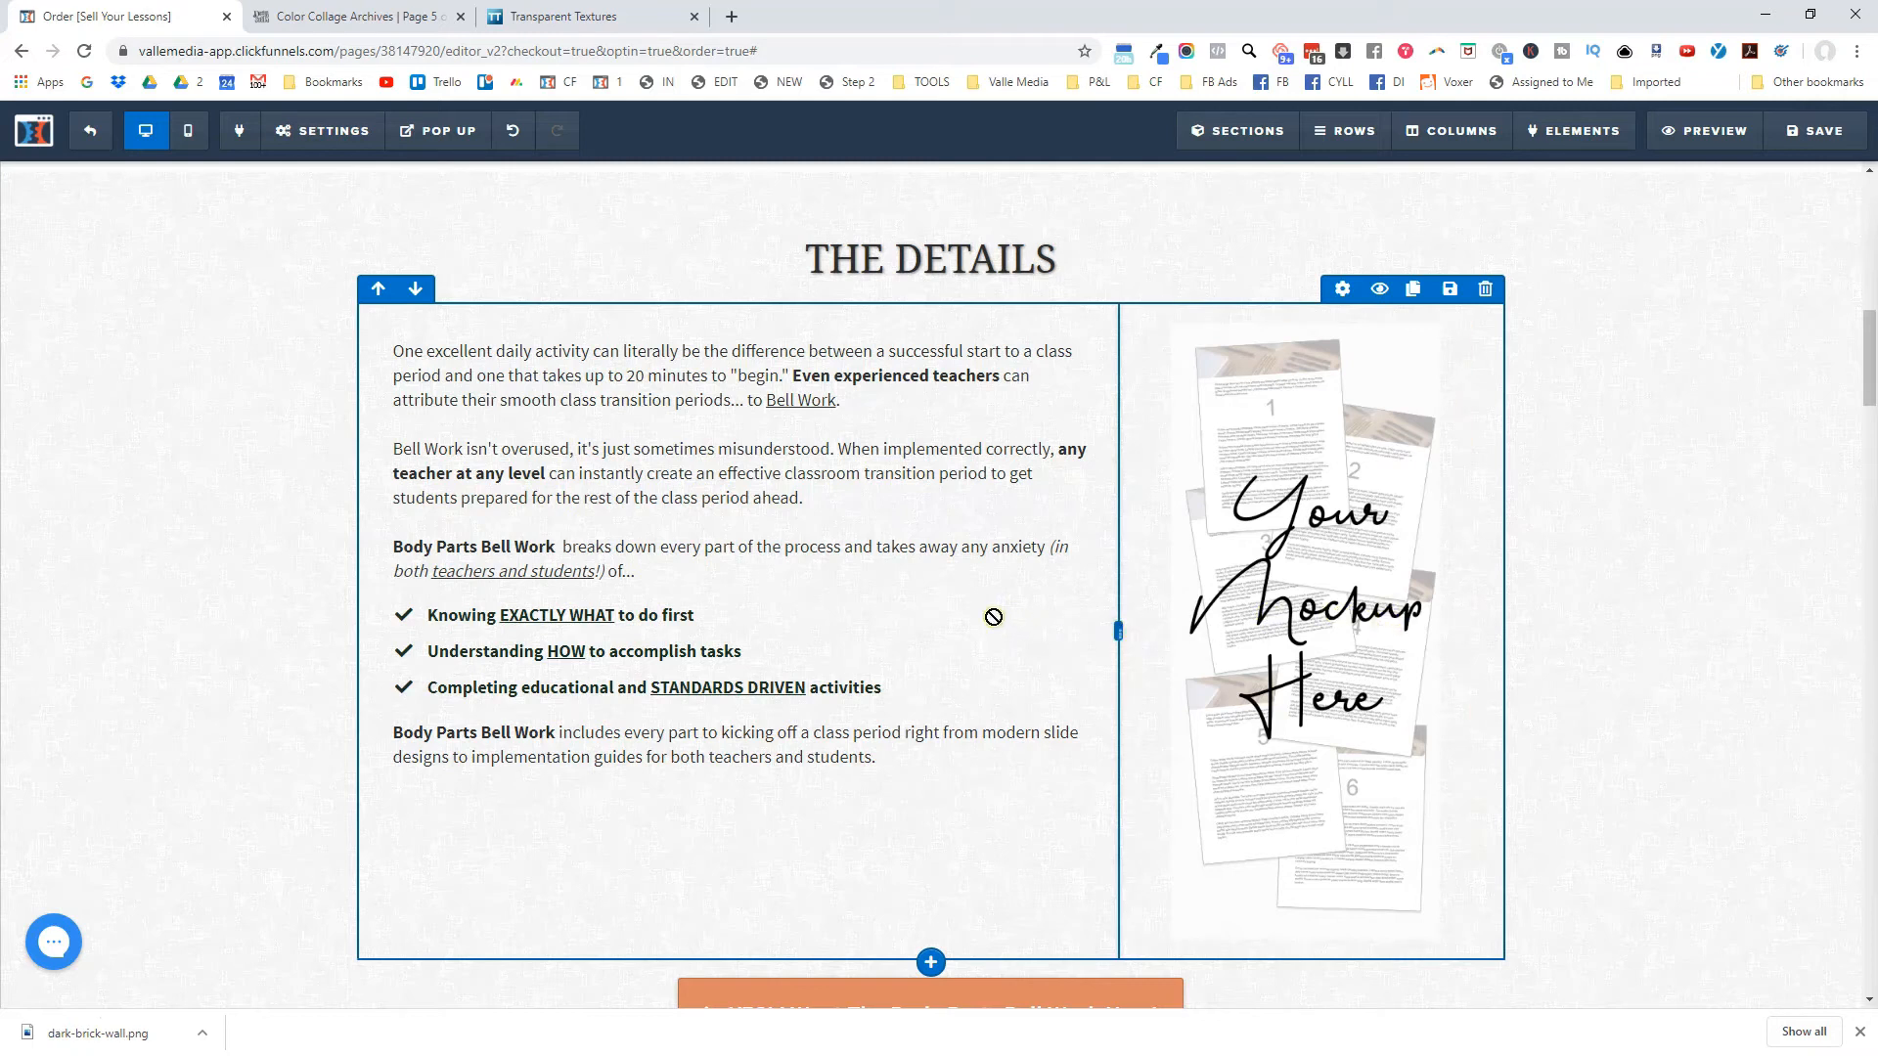
{"action": "left_click", "coordinate": [1796, 139]}
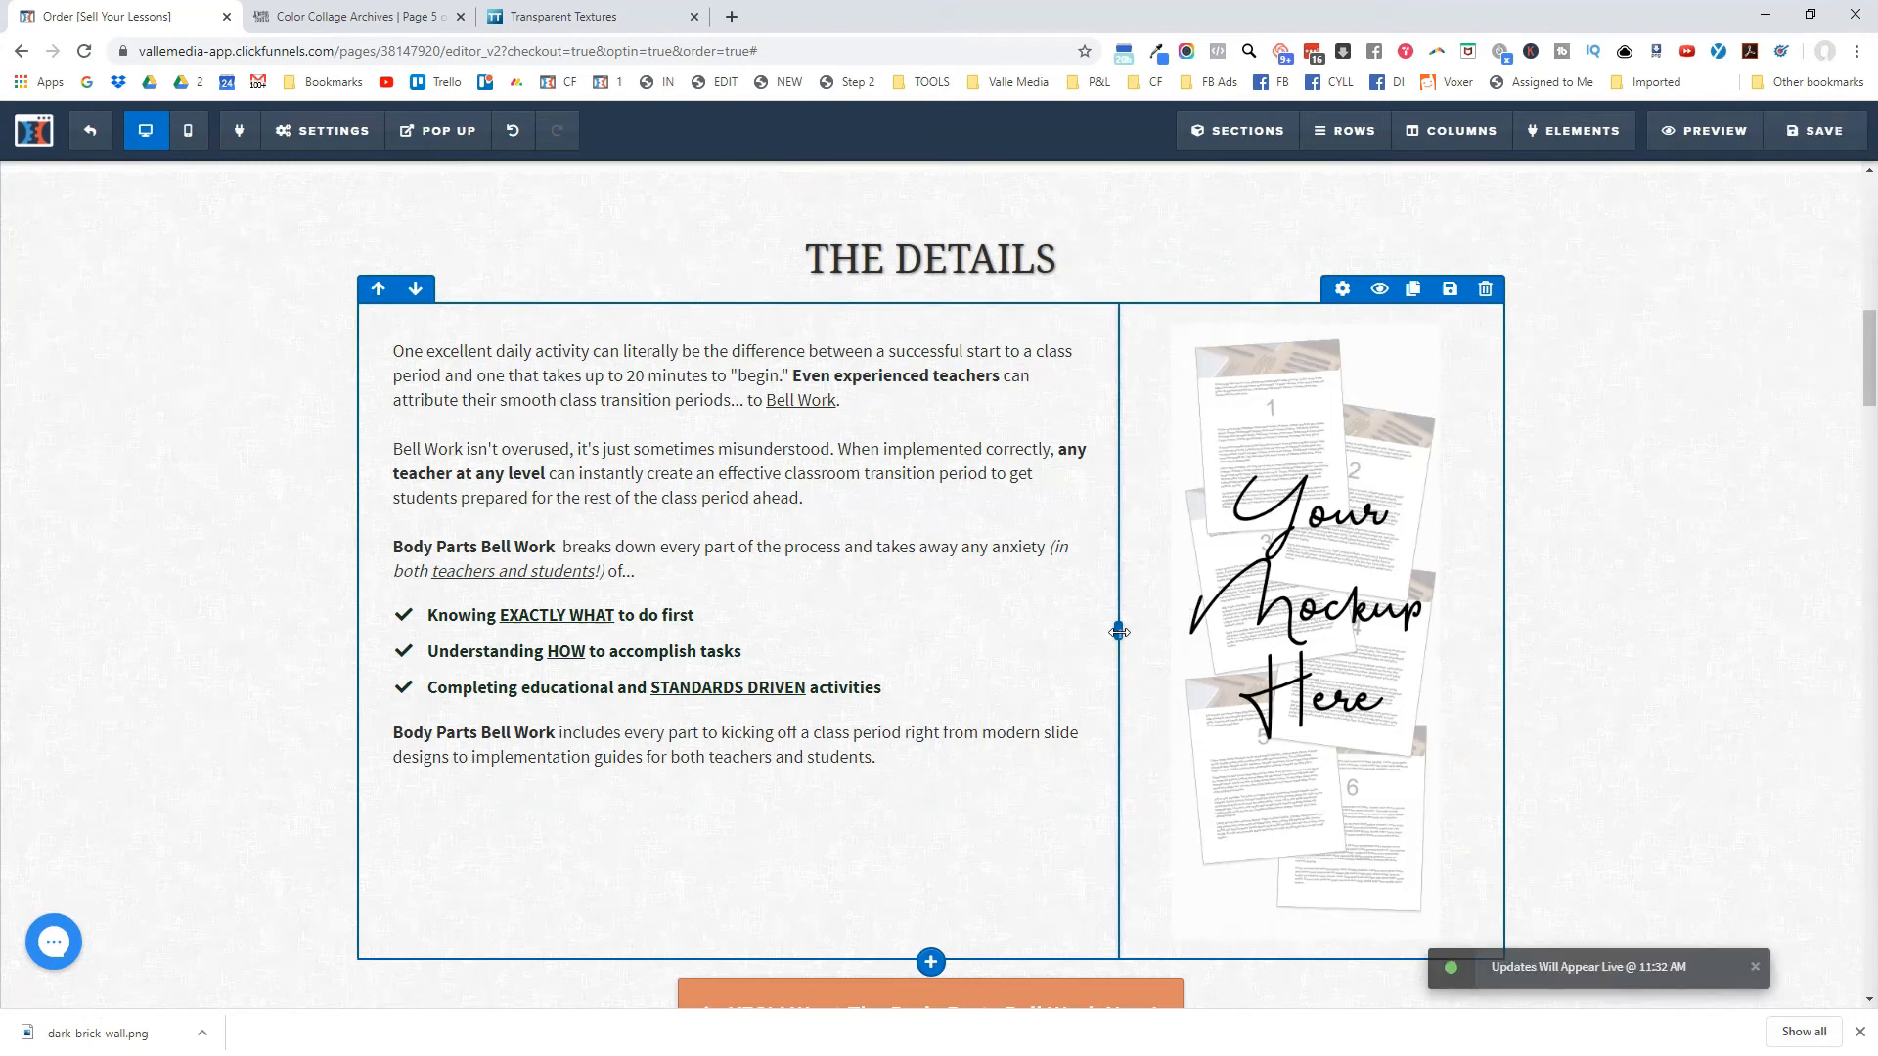
{"action": "mouse_move", "coordinate": [1119, 632]}
{"action": "left_mouse_down"}
{"action": "mouse_move", "coordinate": [1065, 637]}
{"action": "mouse_move", "coordinate": [1324, 633]}
{"action": "mouse_move", "coordinate": [1118, 629]}
{"action": "left_mouse_up"}
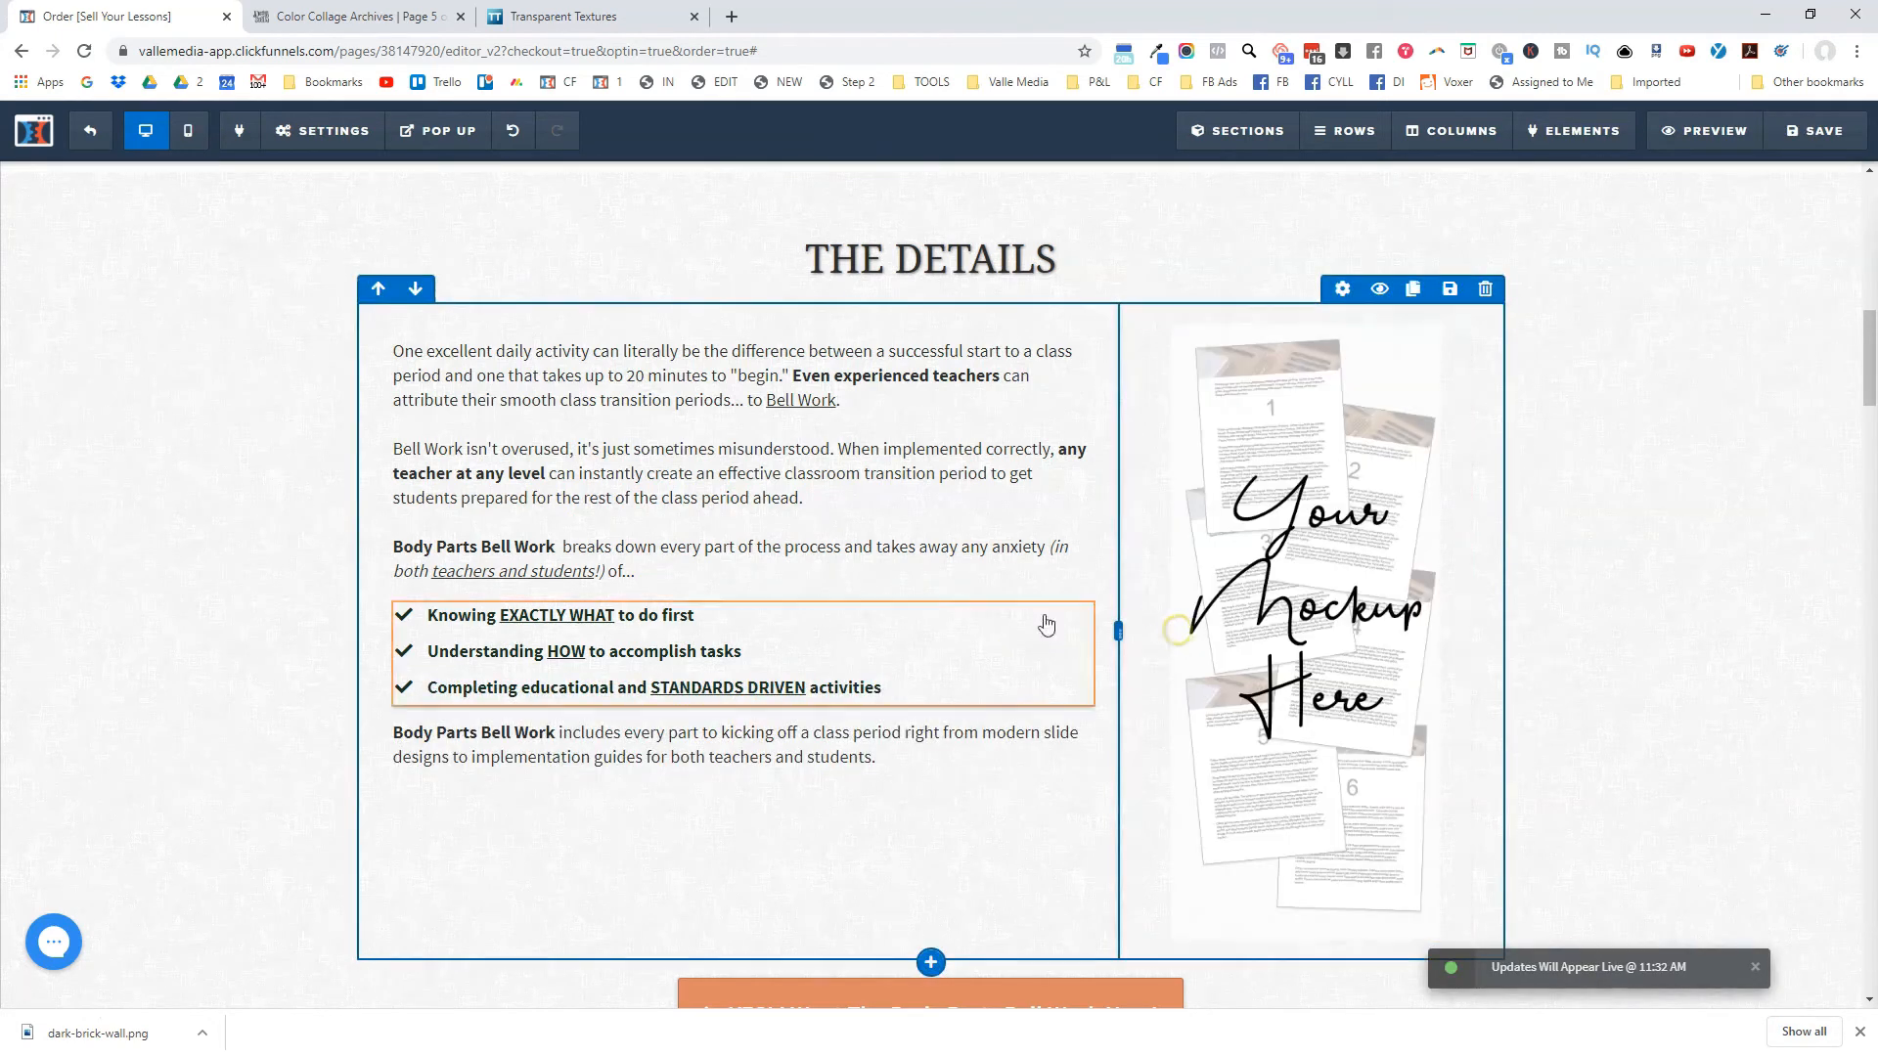
{"action": "left_click", "coordinate": [1043, 625]}
{"action": "left_click", "coordinate": [138, 374]}
{"action": "left_click", "coordinate": [95, 125]}
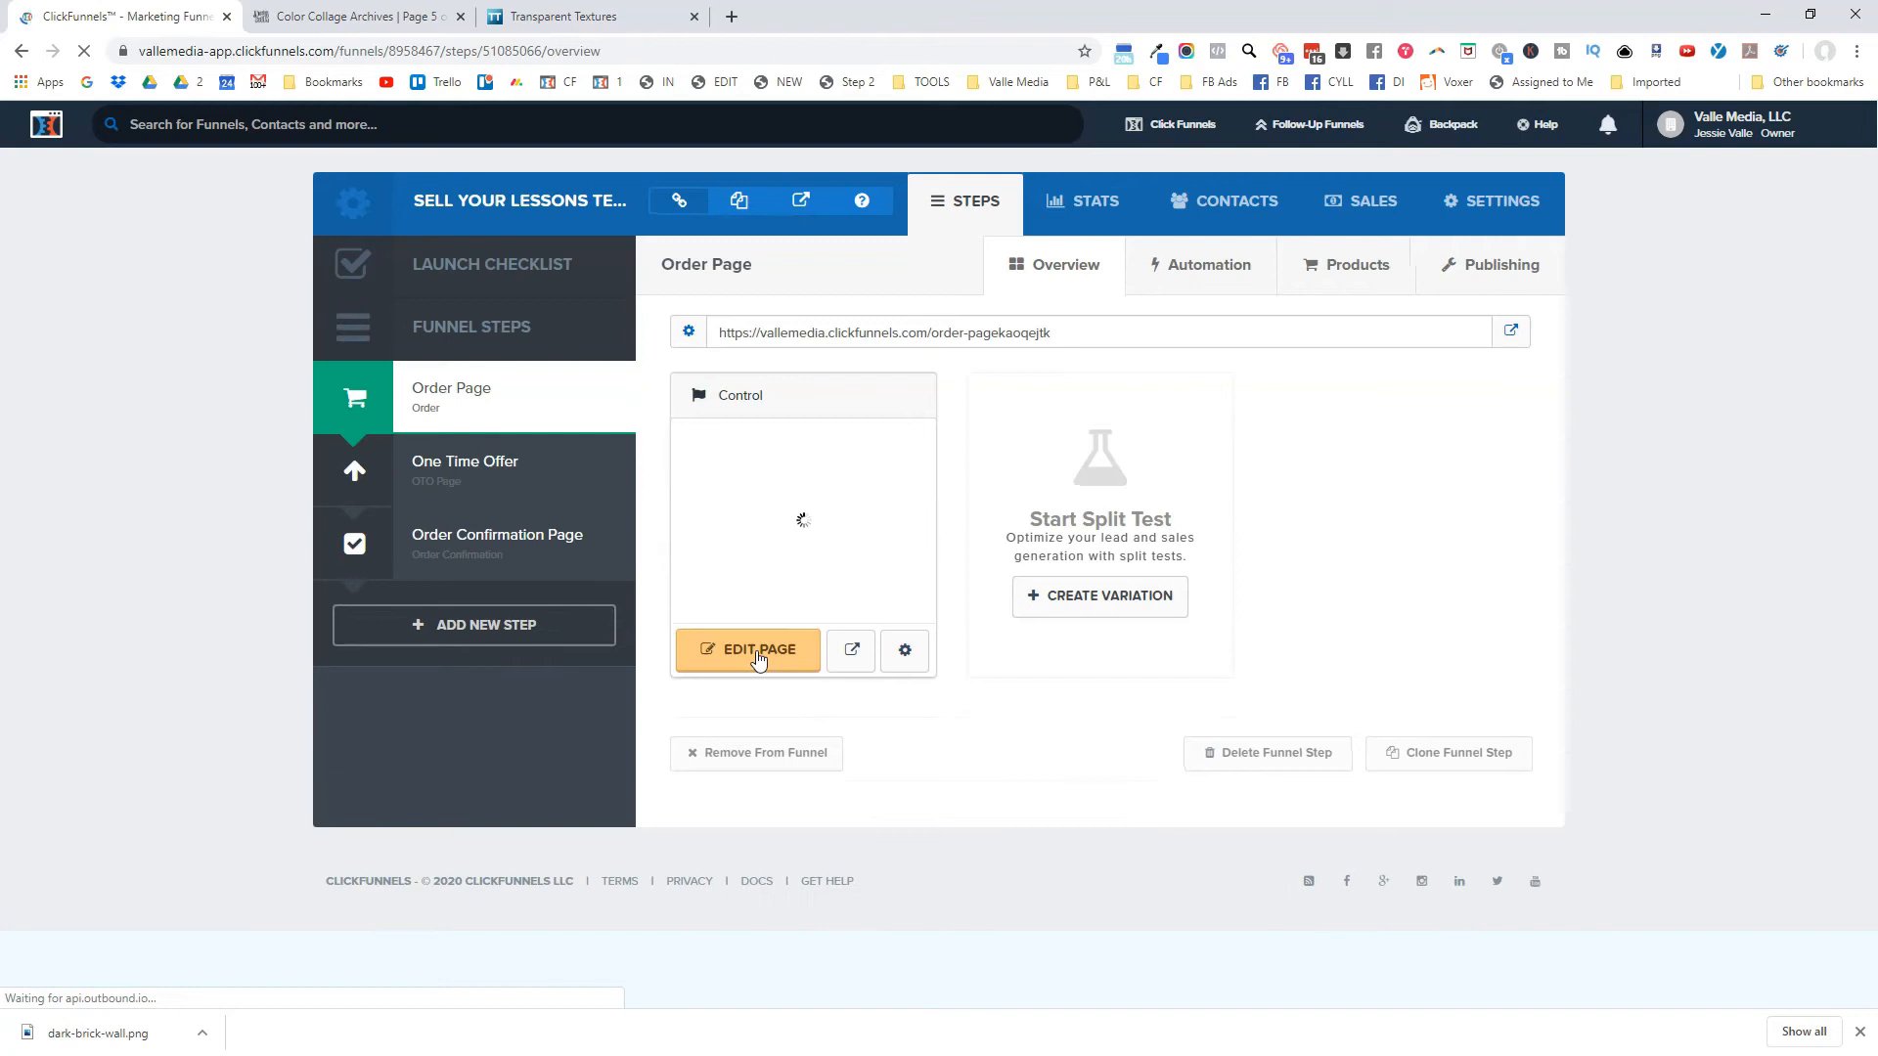
{"action": "left_click", "coordinate": [759, 652]}
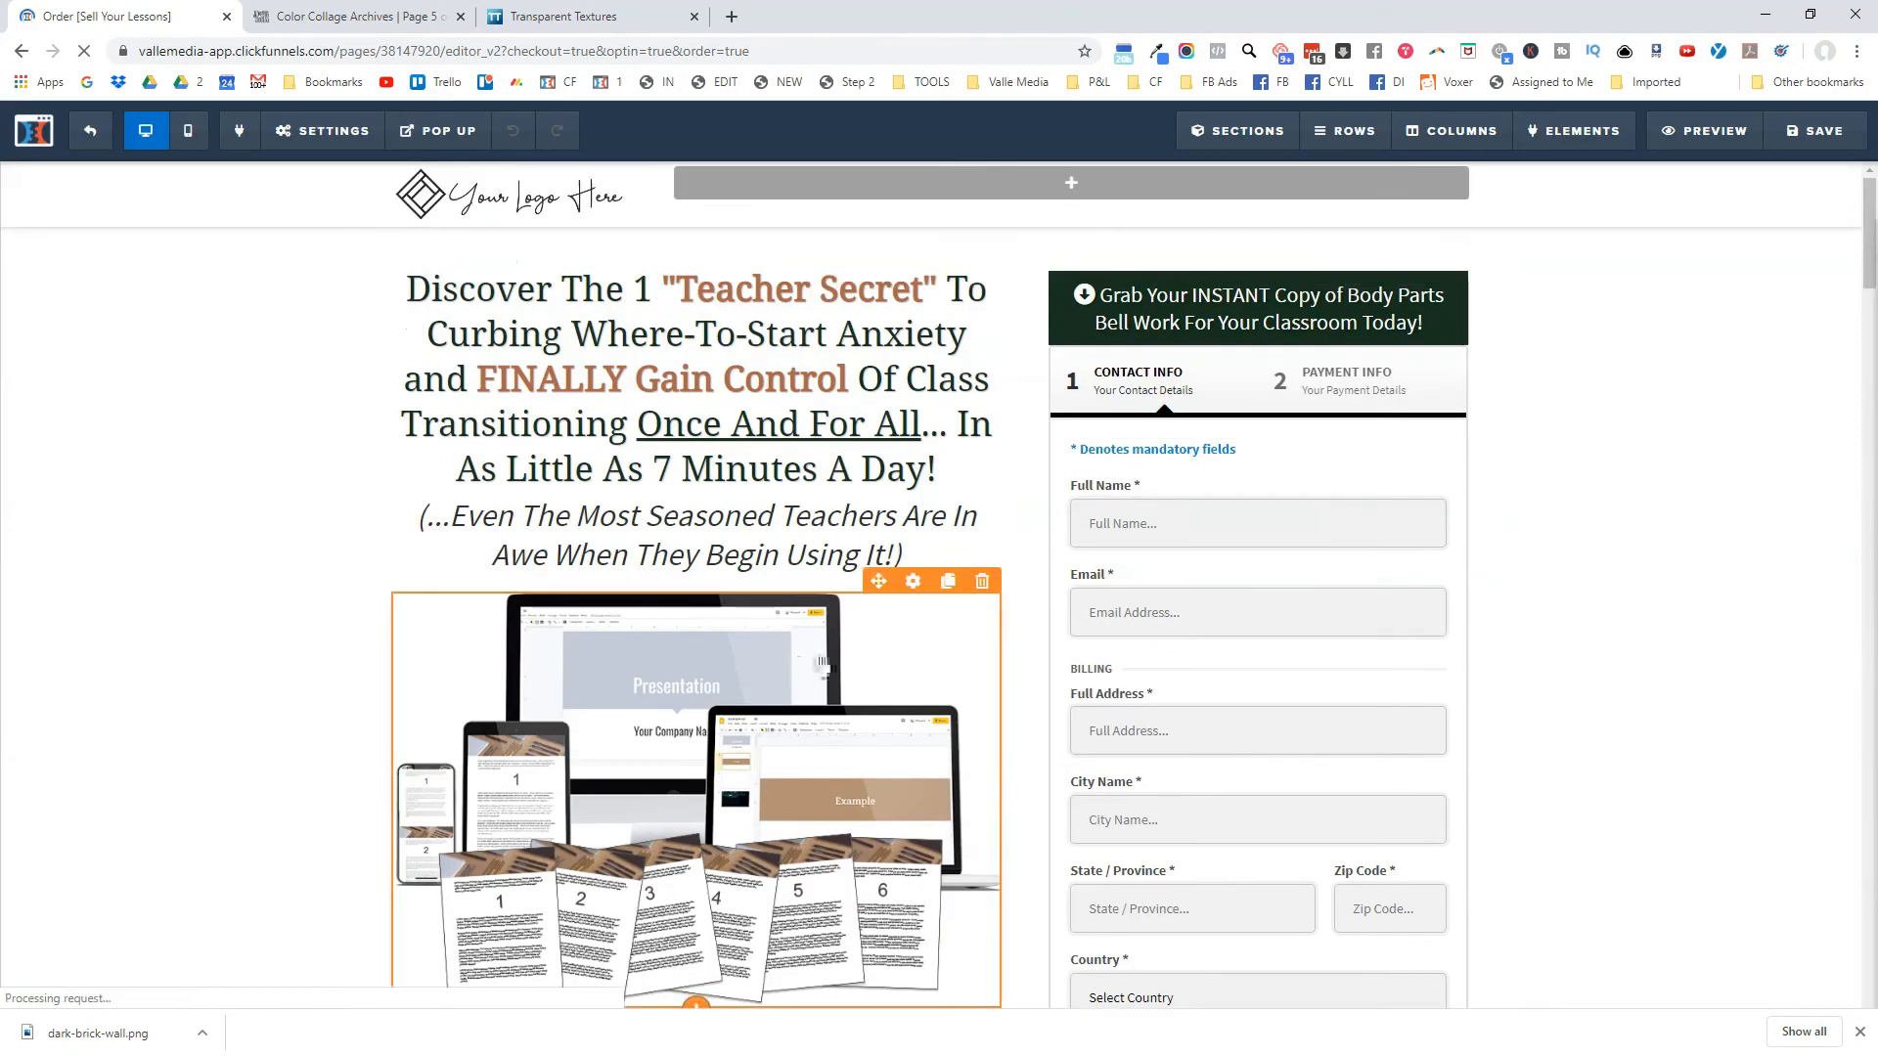
Try to widen the text column of THE DETAILS row by moving the divider between the text and the mockup image.
{"action": "scroll", "coordinate": [1077, 574], "scroll_direction": "down", "scroll_amount": 5}
{"action": "scroll", "coordinate": [1077, 574], "scroll_direction": "down", "scroll_amount": 6}
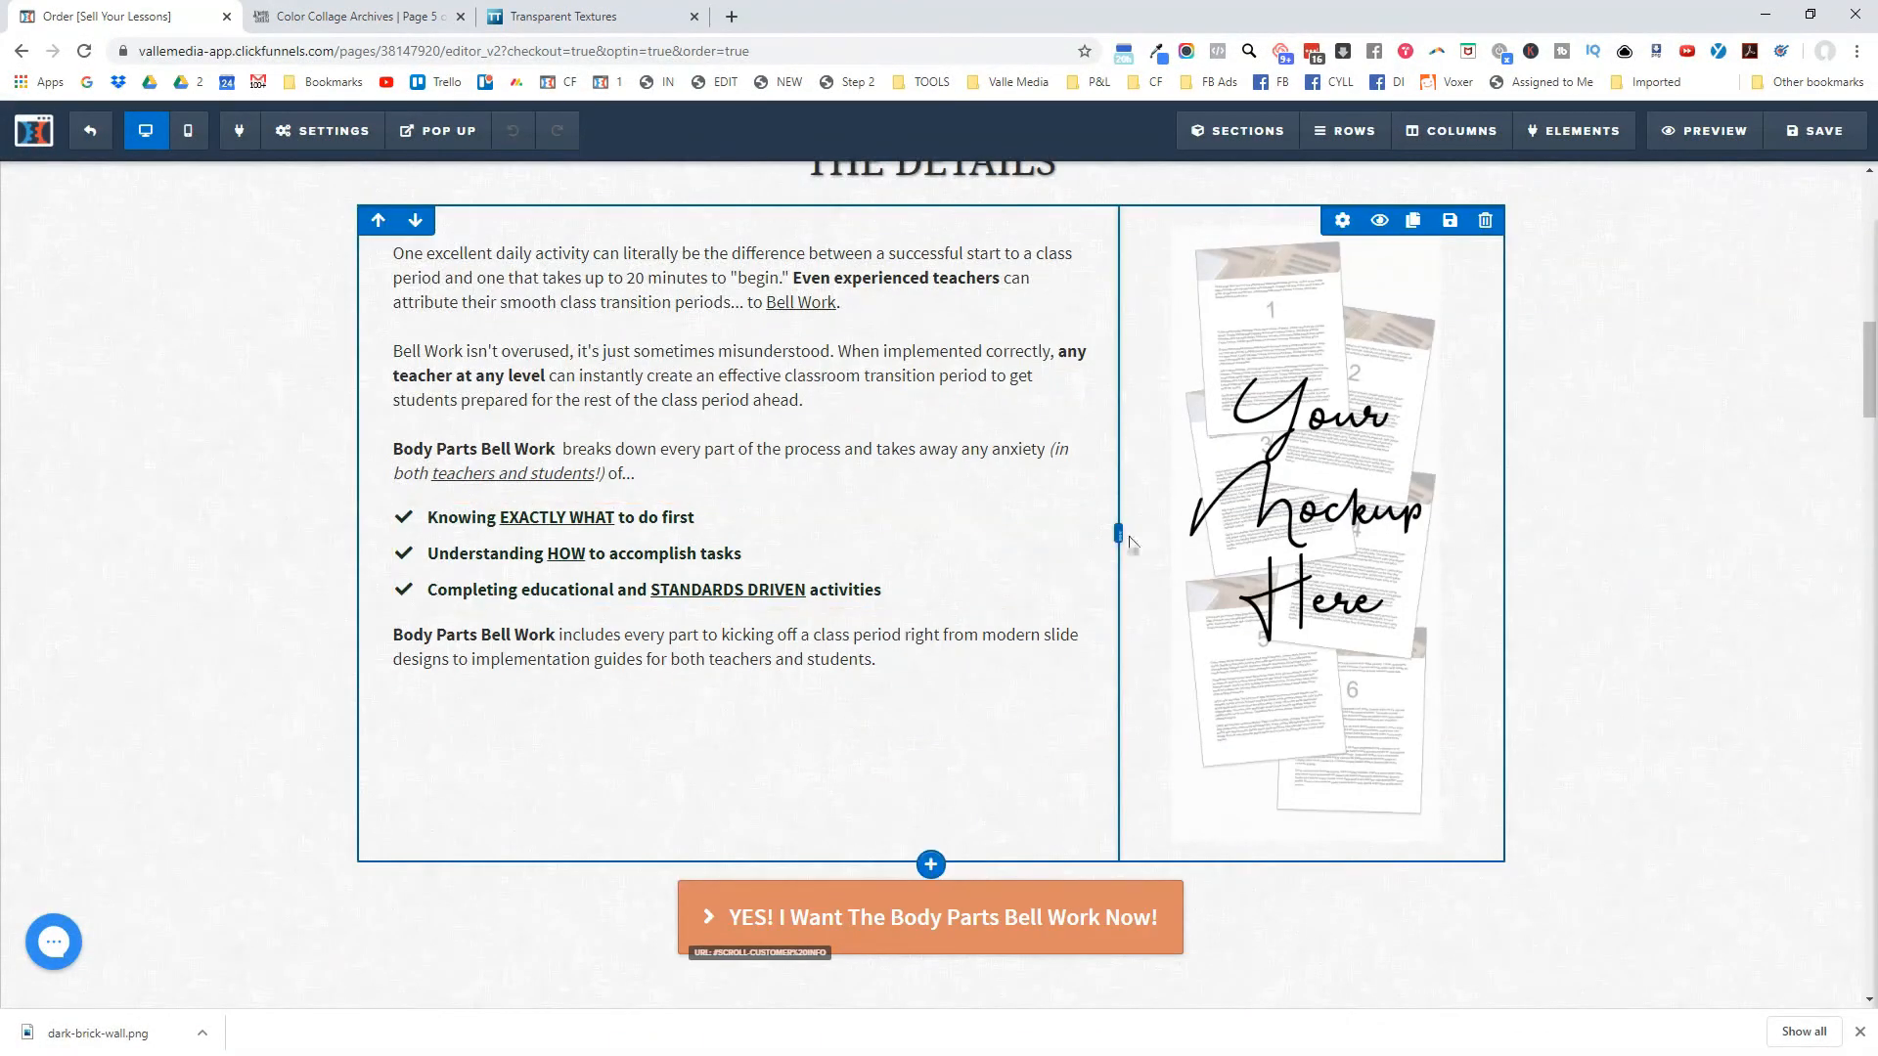
{"action": "left_click_drag", "start_coordinate": [1118, 534], "coordinate": [1212, 495]}
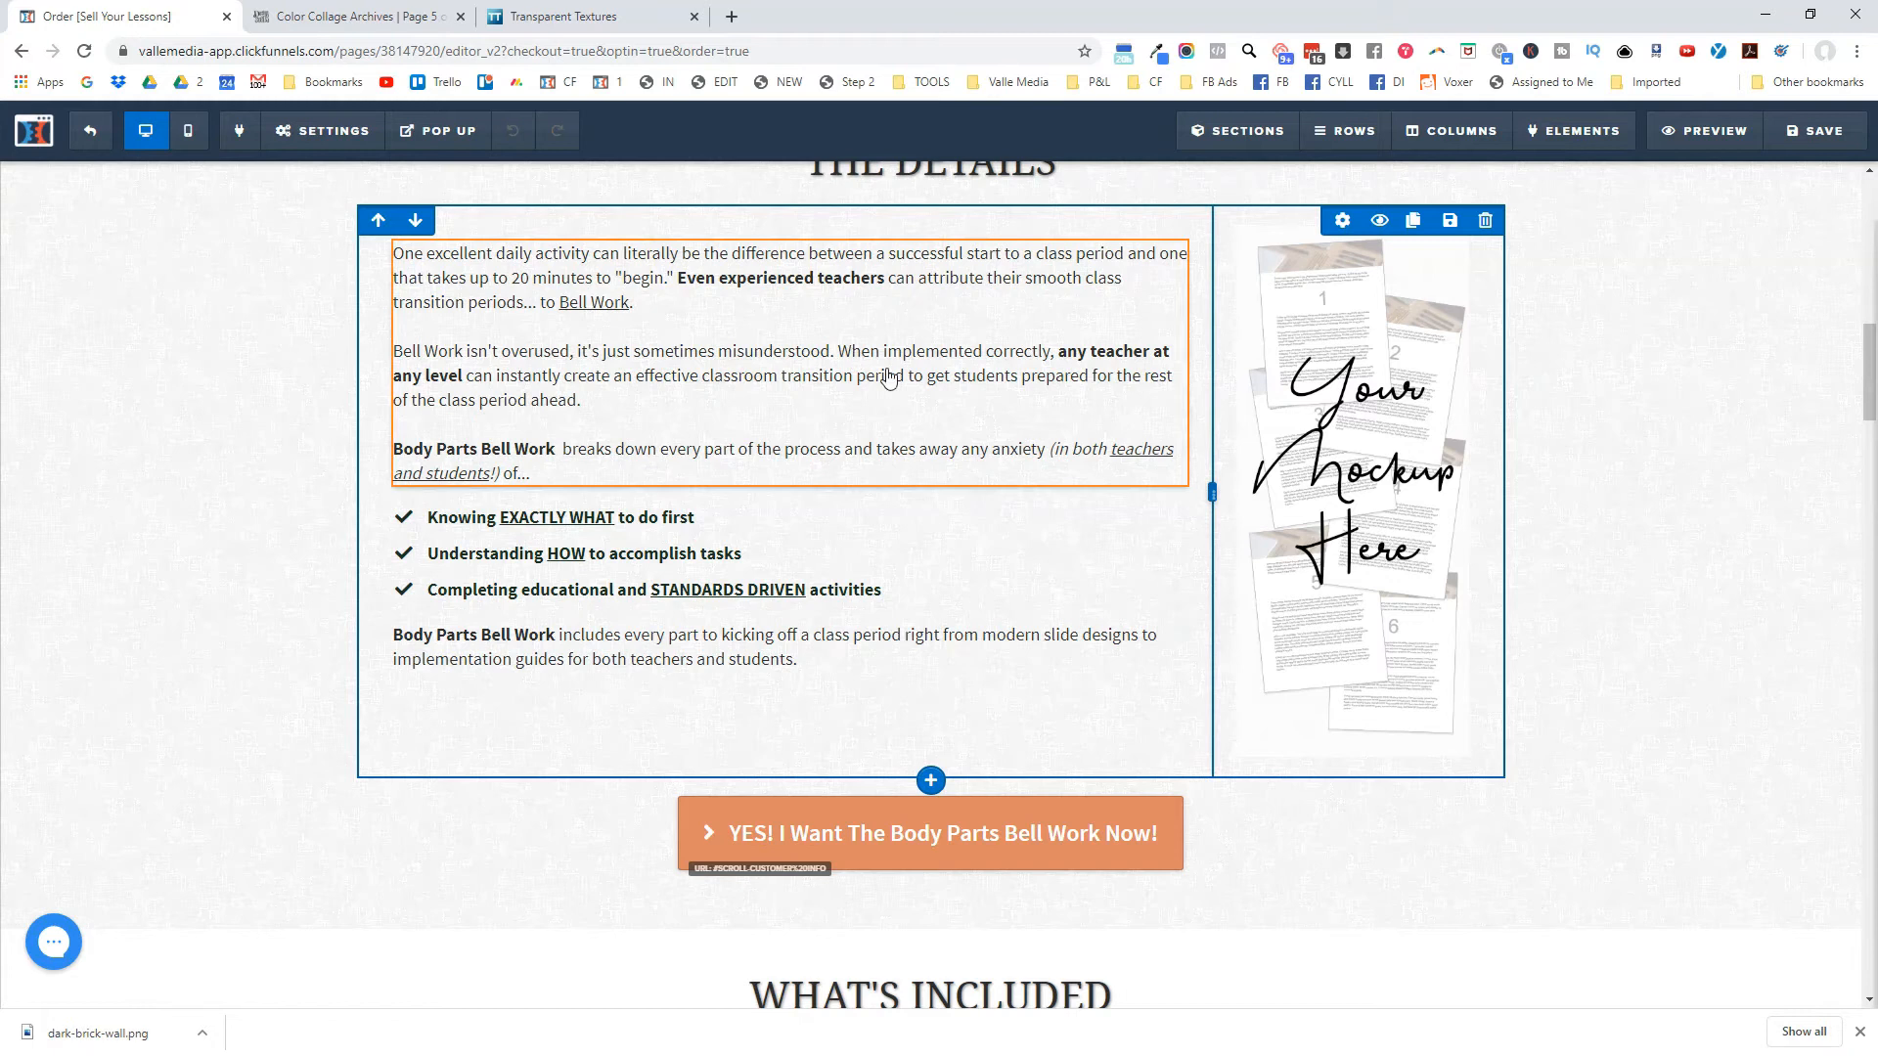
{"action": "left_click_drag", "start_coordinate": [1212, 493], "coordinate": [1171, 490]}
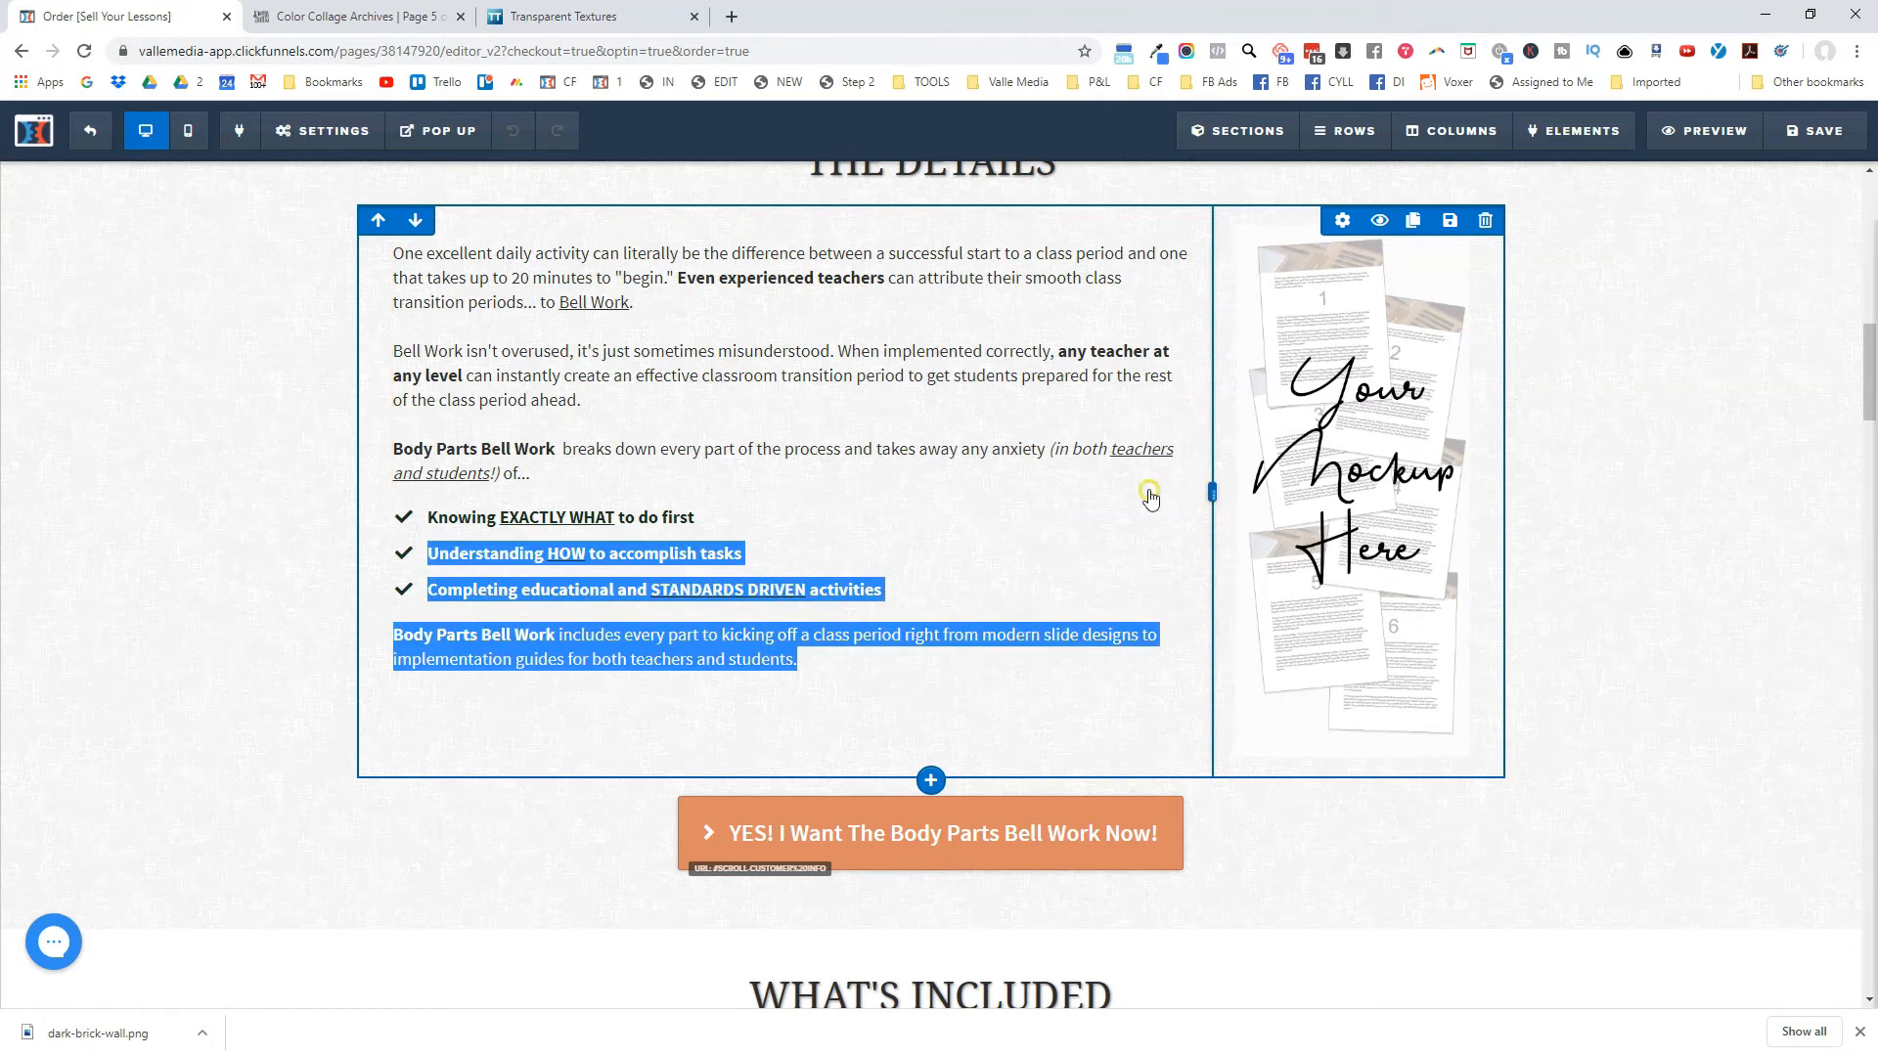
Try narrowing the two-column row of THE DETAILS to 75% width.
{"action": "left_click", "coordinate": [1342, 221]}
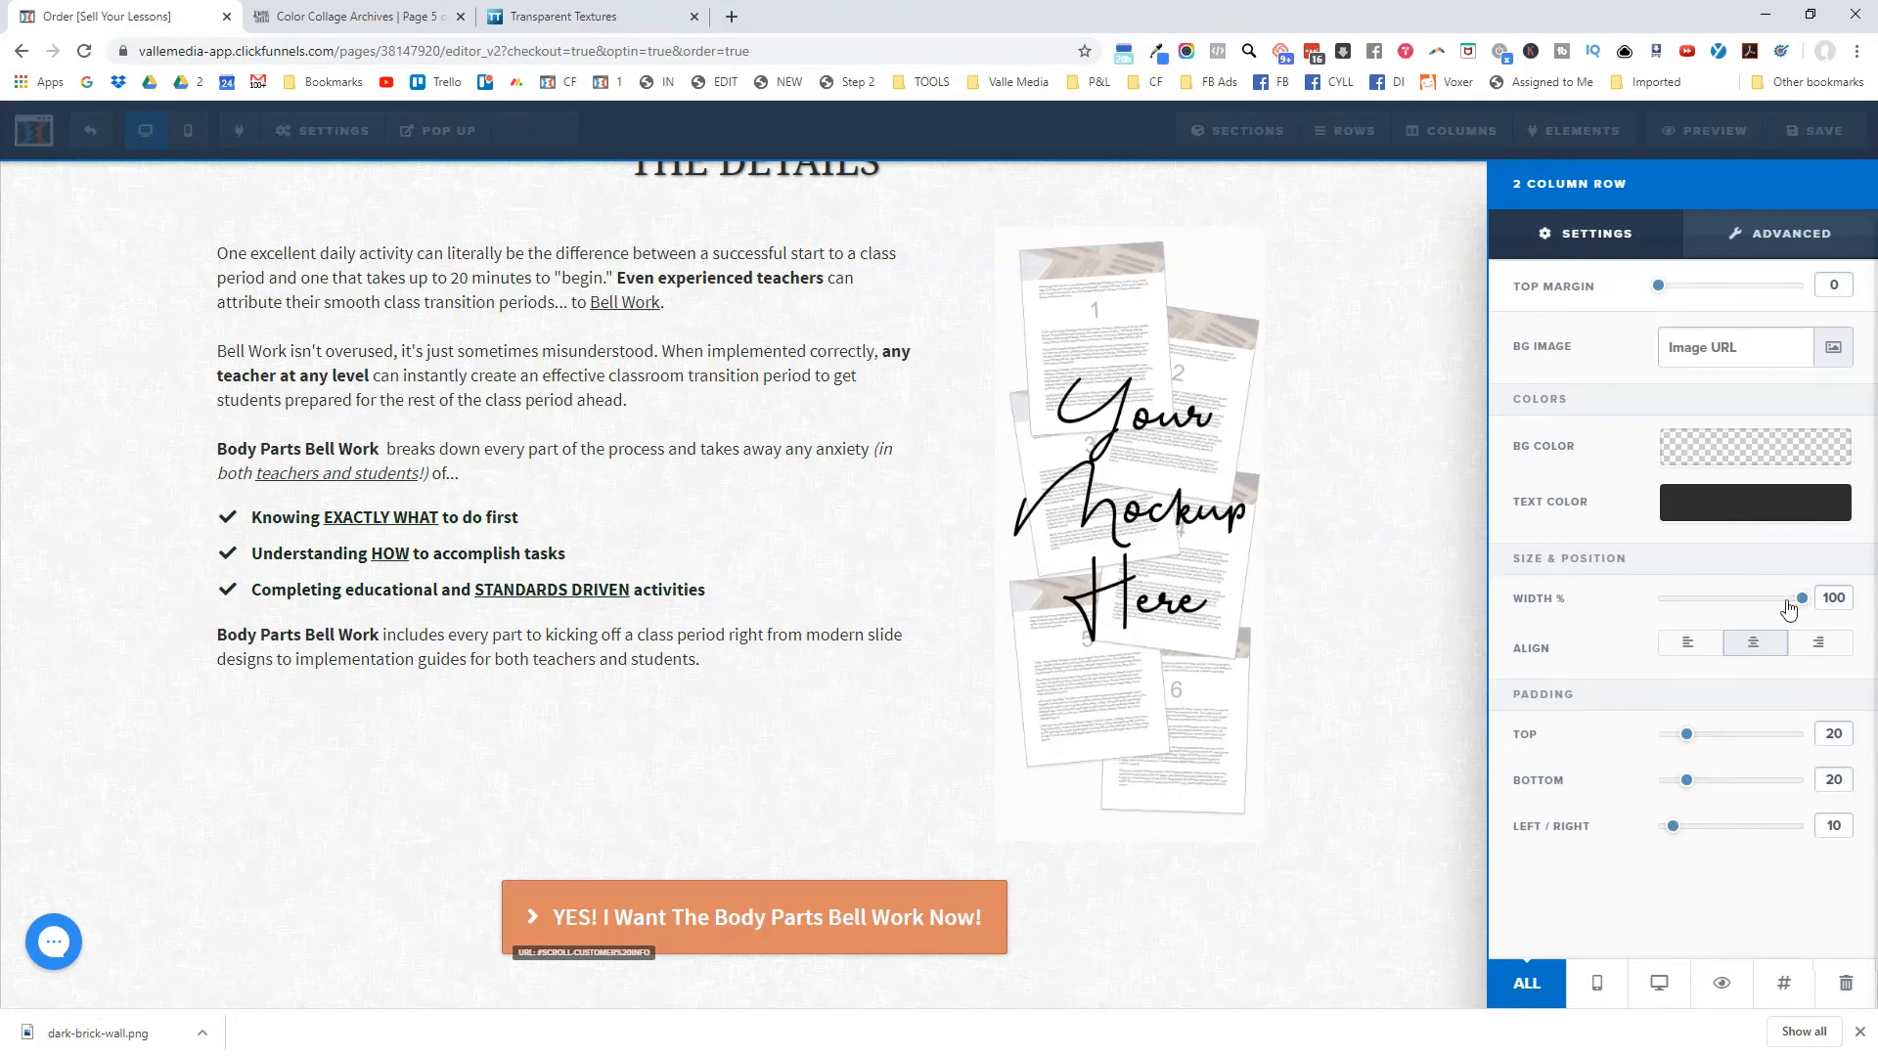
{"action": "left_click_drag", "start_coordinate": [1805, 599], "coordinate": [1741, 599]}
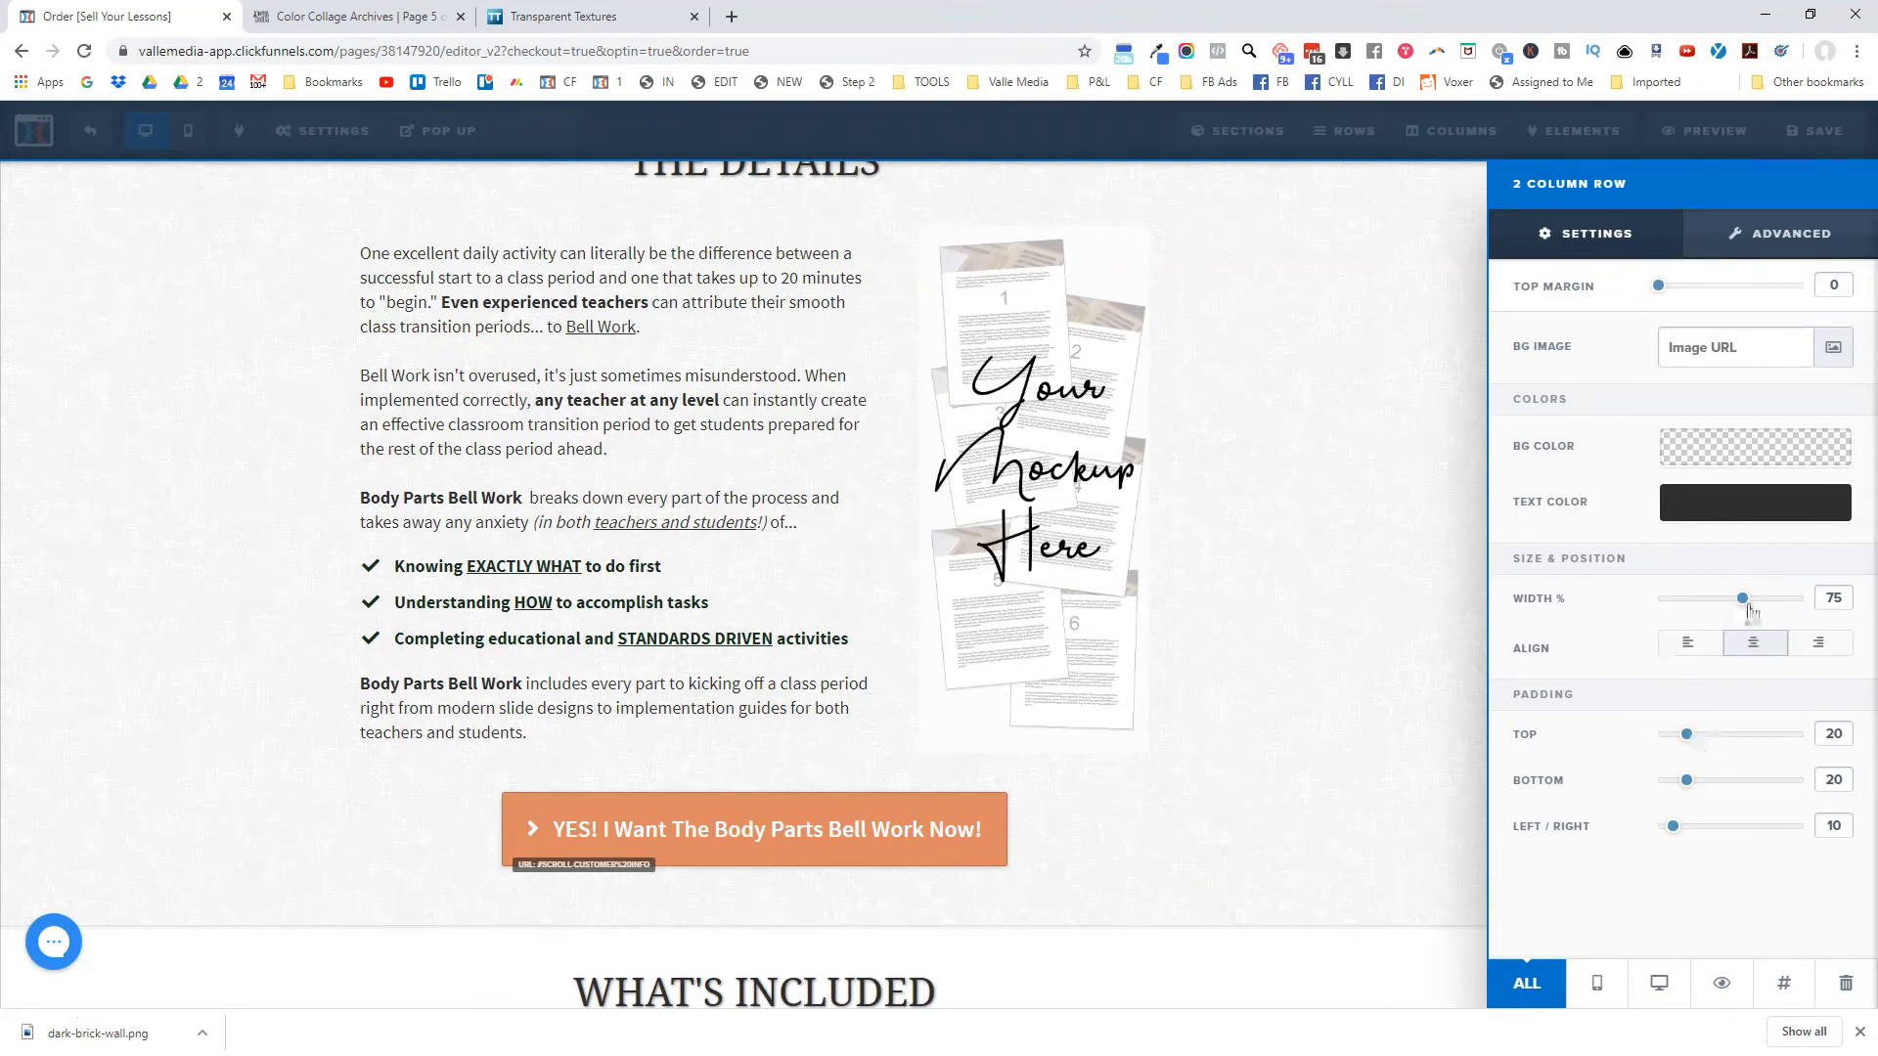
{"action": "left_click", "coordinate": [1252, 452]}
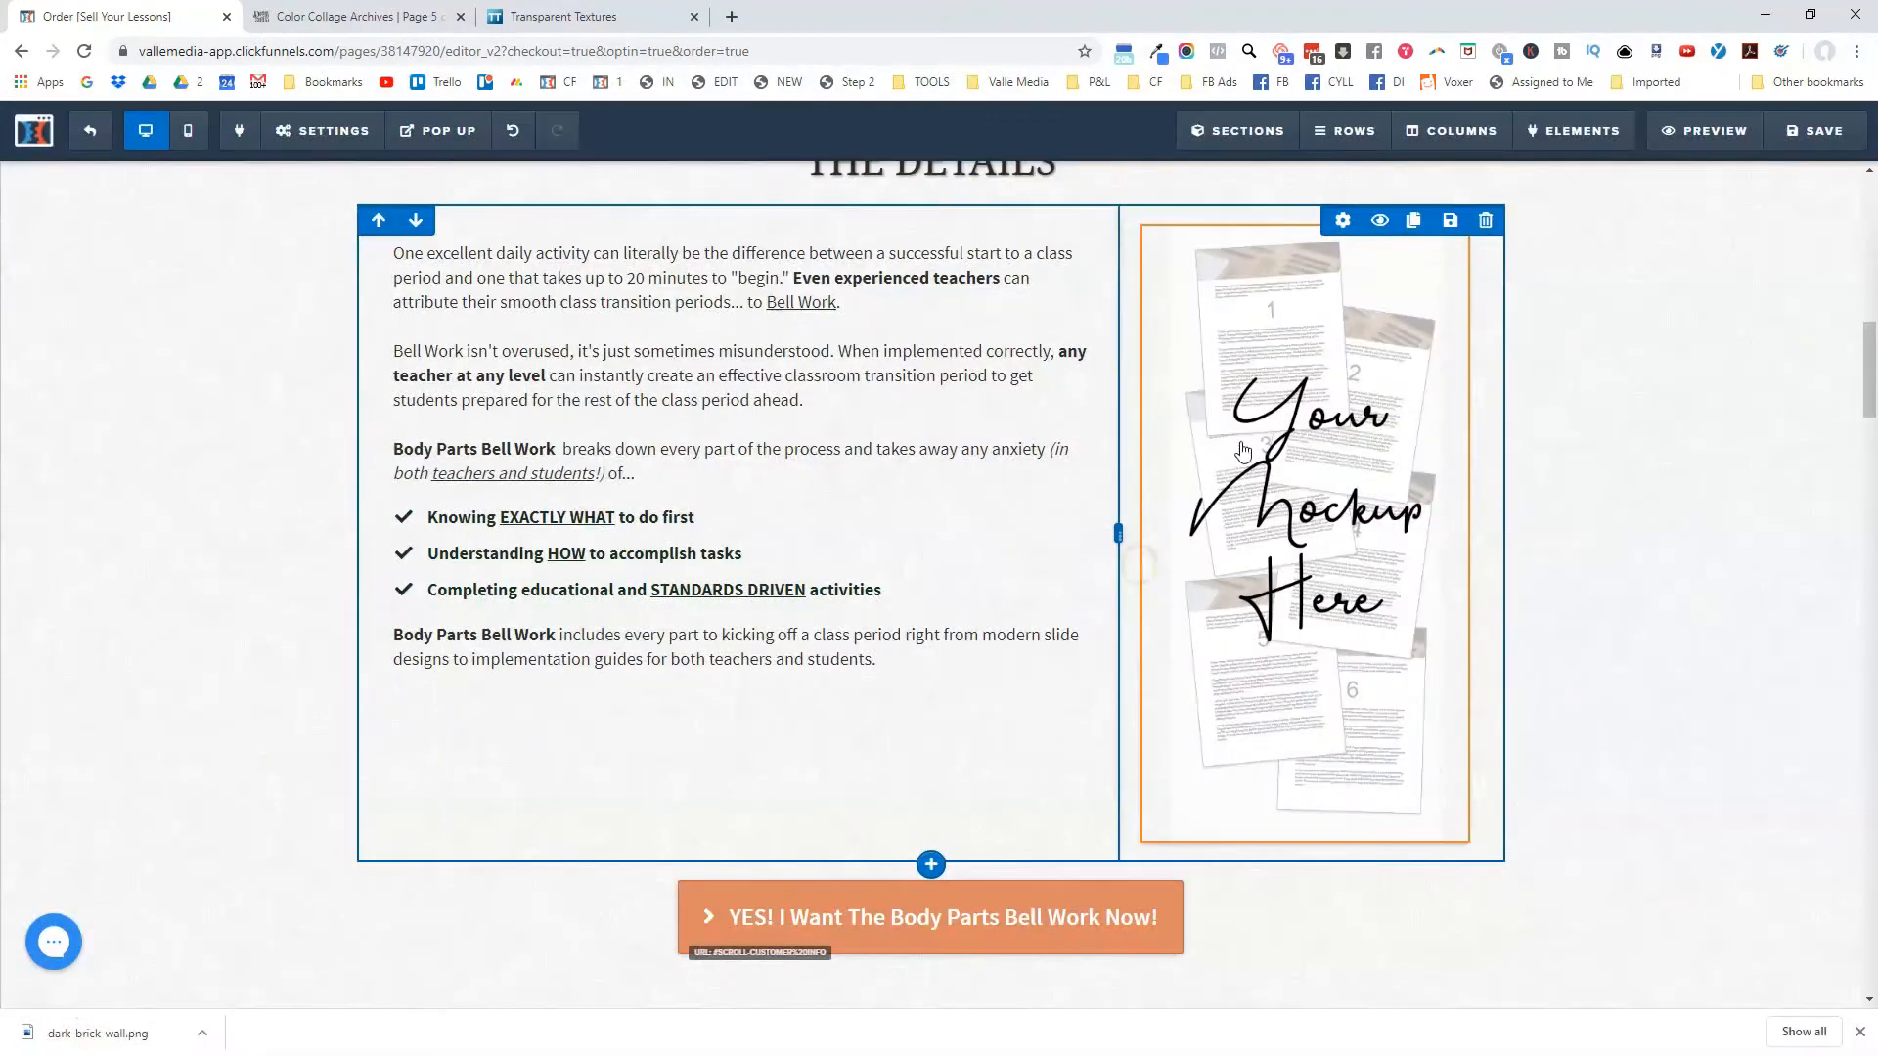
Set the width of the mockup image in THE DETAILS to 200.
{"action": "left_click", "coordinate": [1260, 449]}
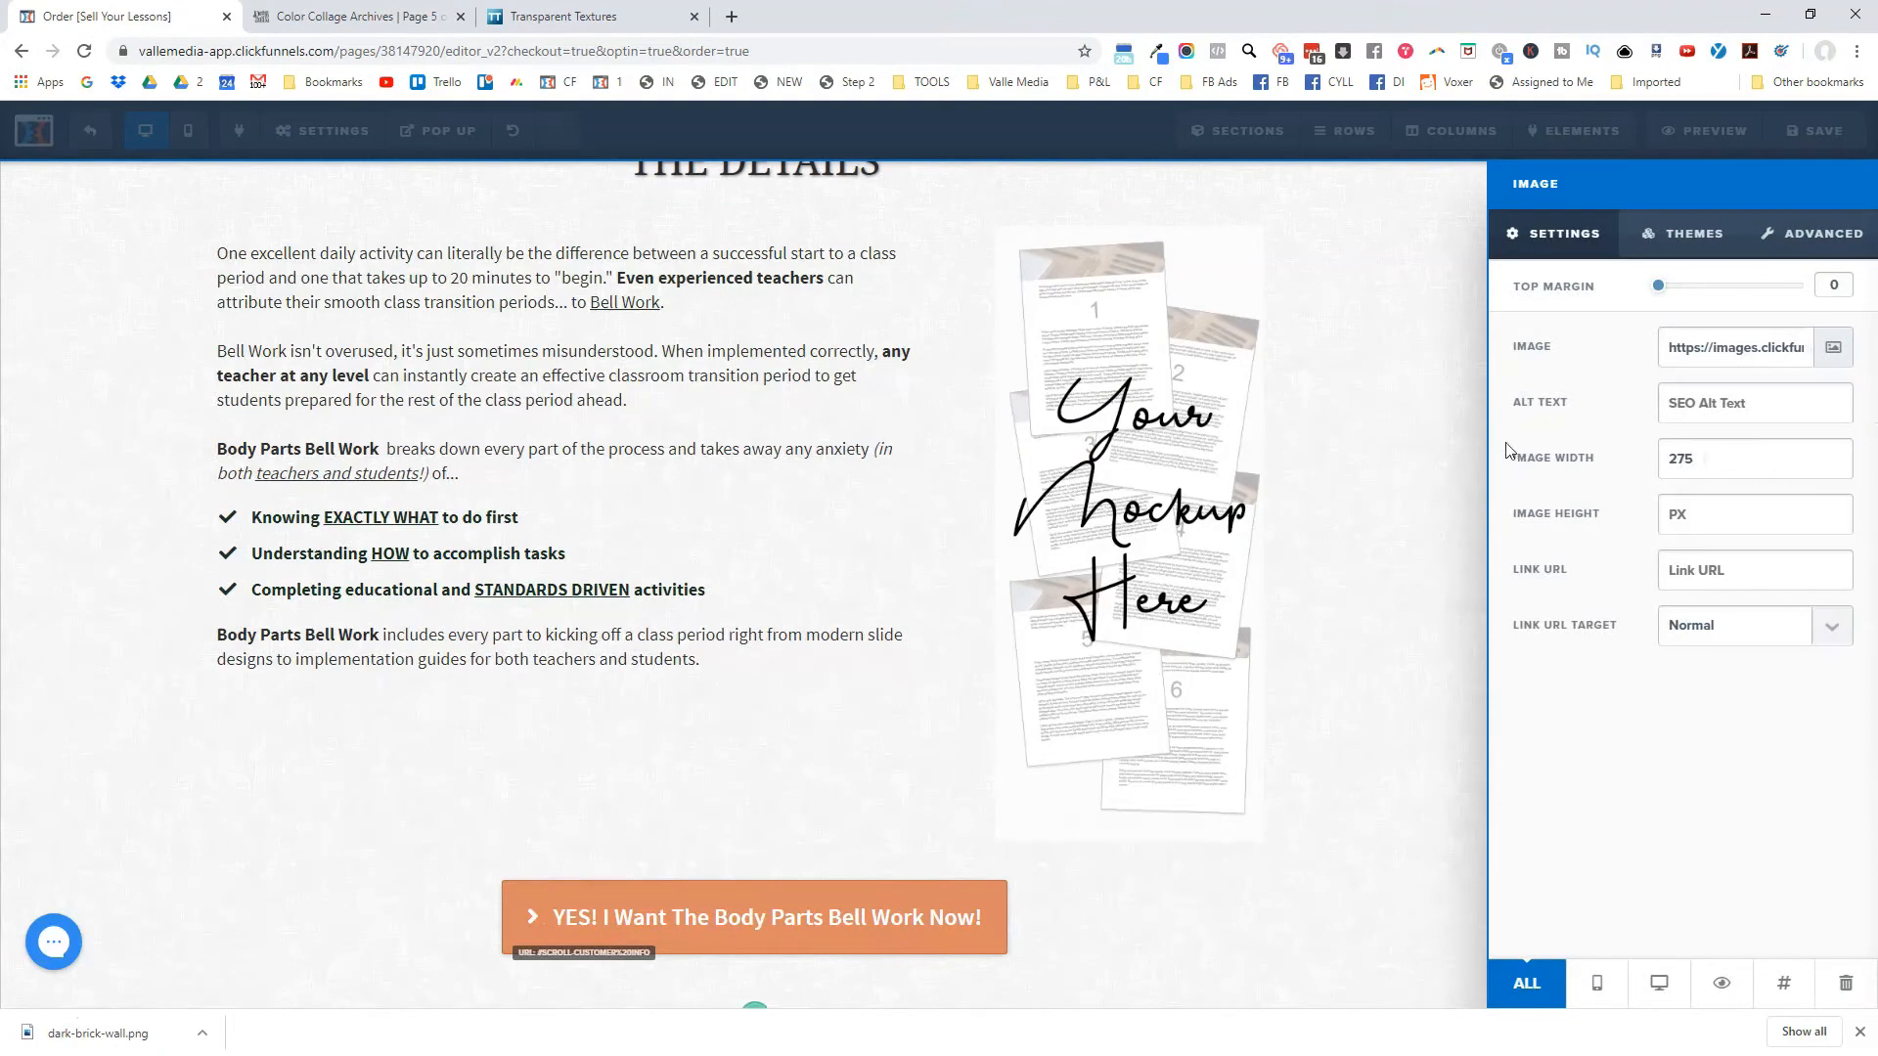
{"action": "type", "text": "200"}
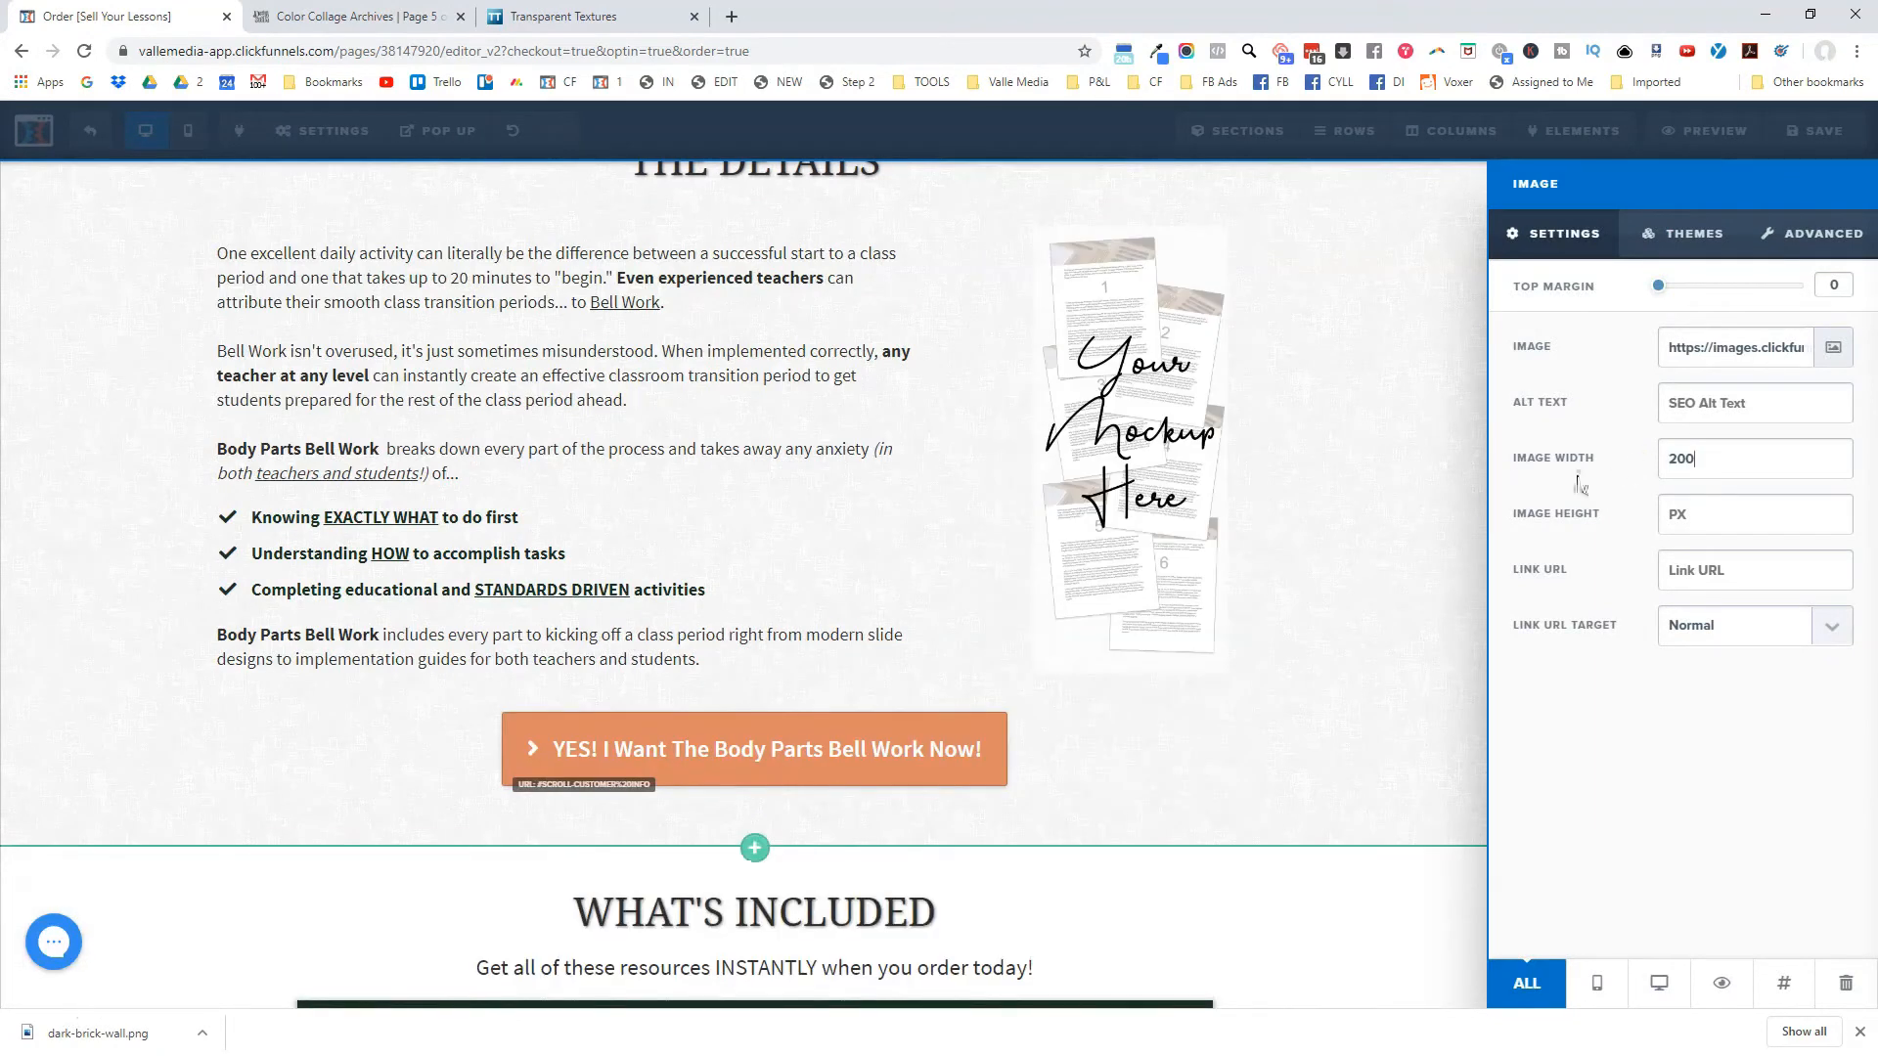
{"action": "left_click", "coordinate": [975, 540]}
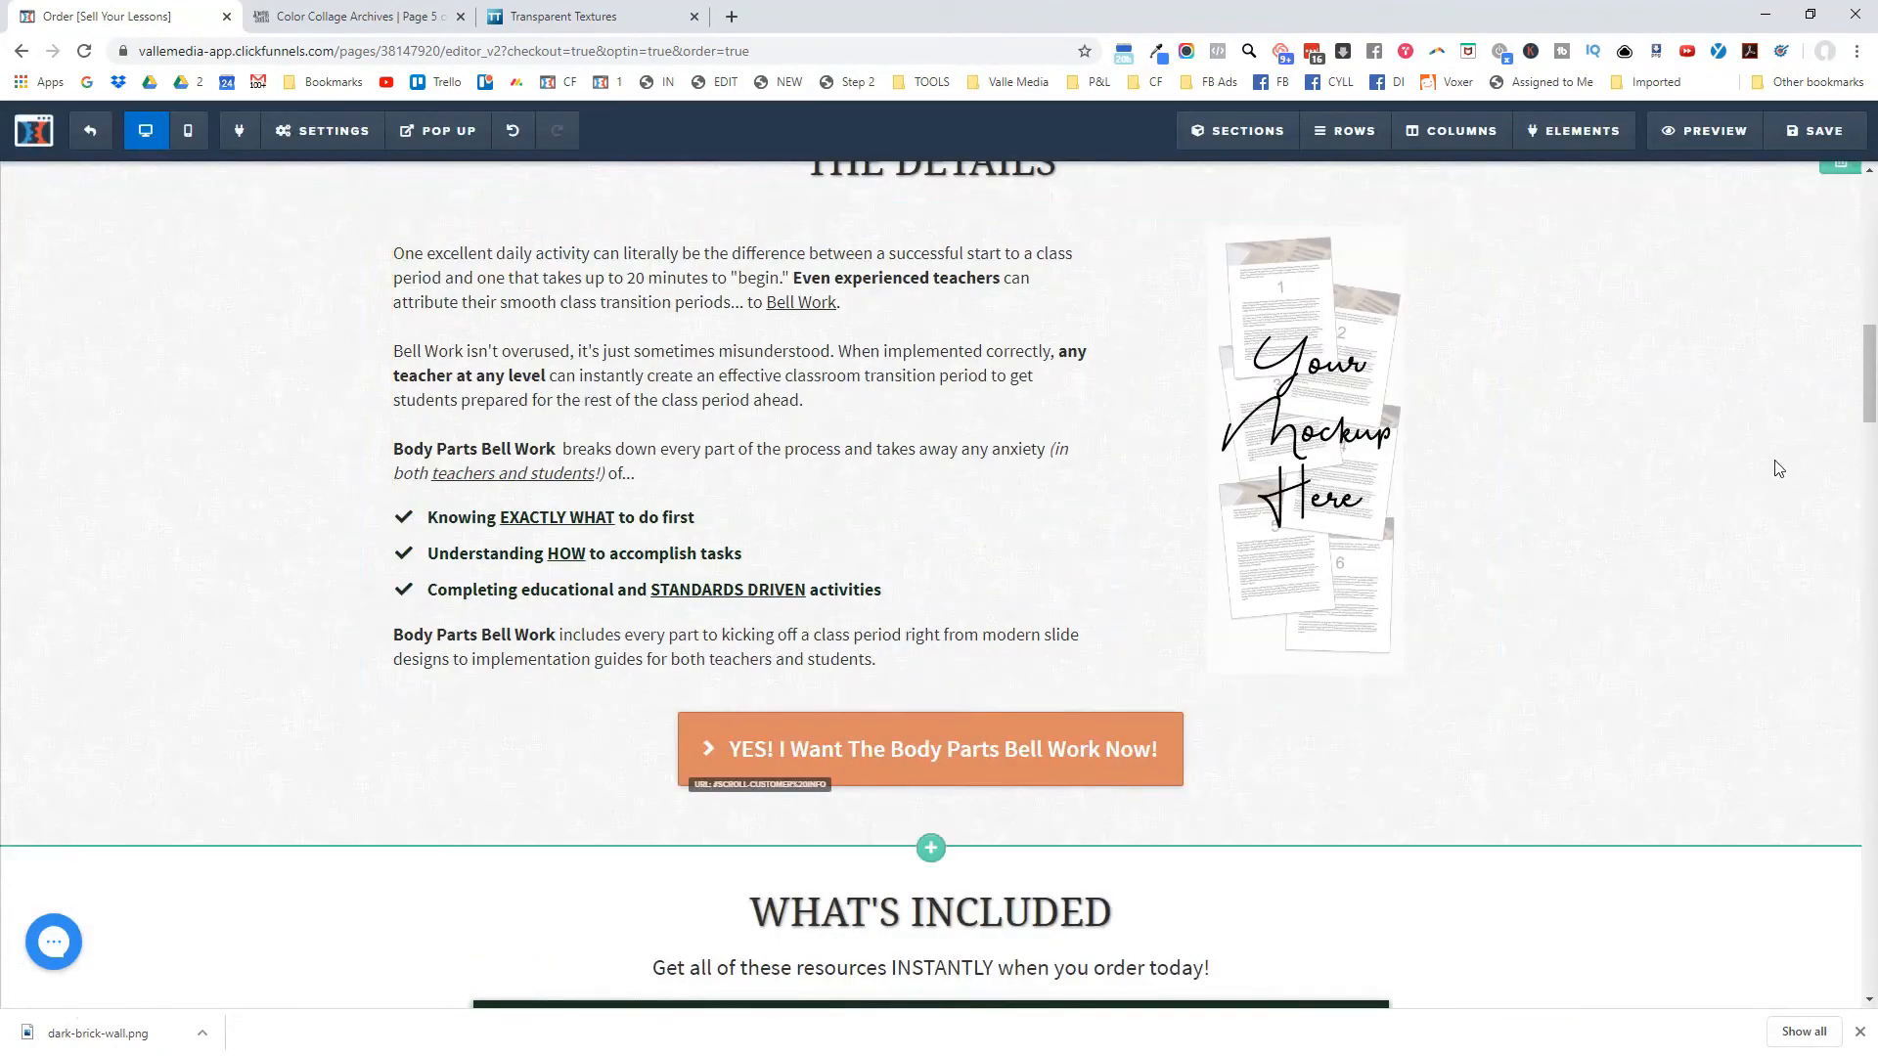
Set the width of the two-column row in THE DETAILS to 80%.
{"action": "scroll", "coordinate": [782, 396], "scroll_direction": "up", "scroll_amount": 1}
{"action": "scroll", "coordinate": [945, 572], "scroll_direction": "down", "scroll_amount": 3}
{"action": "scroll", "coordinate": [931, 574], "scroll_direction": "up", "scroll_amount": 3}
{"action": "scroll", "coordinate": [929, 573], "scroll_direction": "down", "scroll_amount": 1}
{"action": "scroll", "coordinate": [1291, 422], "scroll_direction": "up", "scroll_amount": 1}
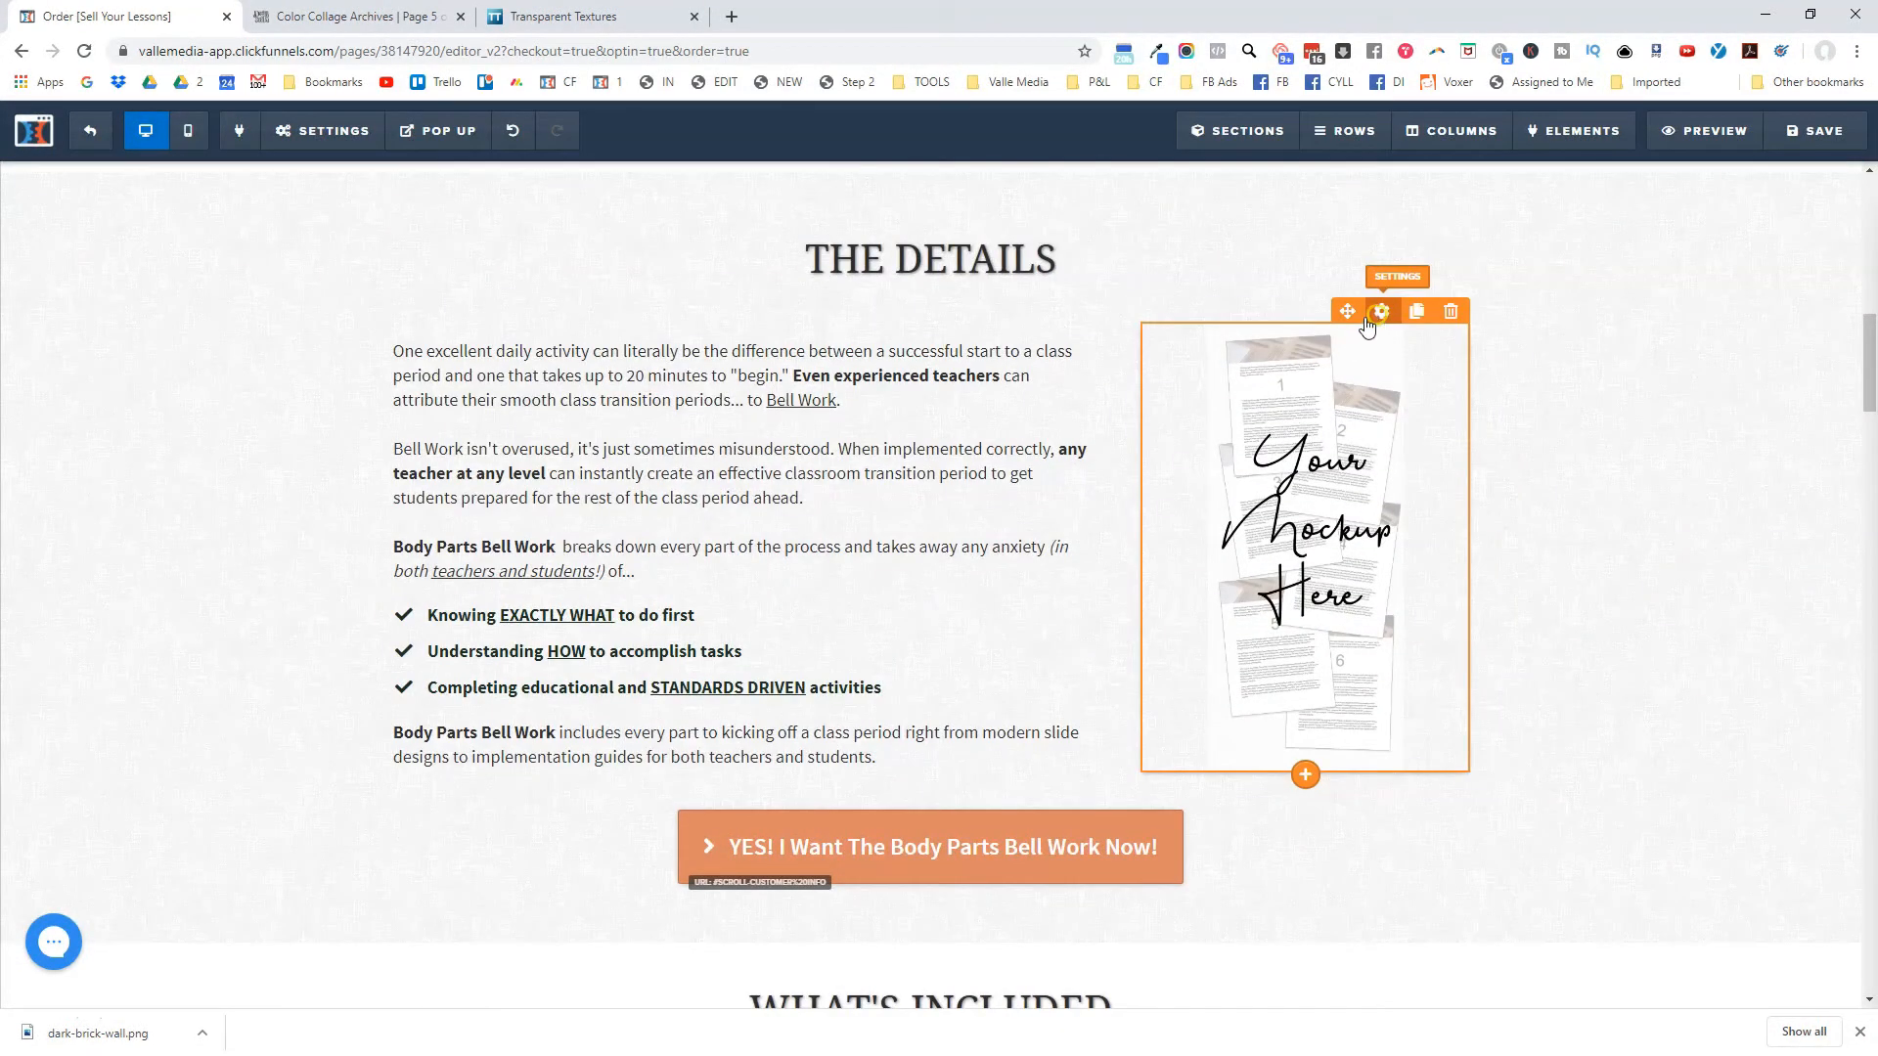
{"action": "left_click", "coordinate": [1369, 305]}
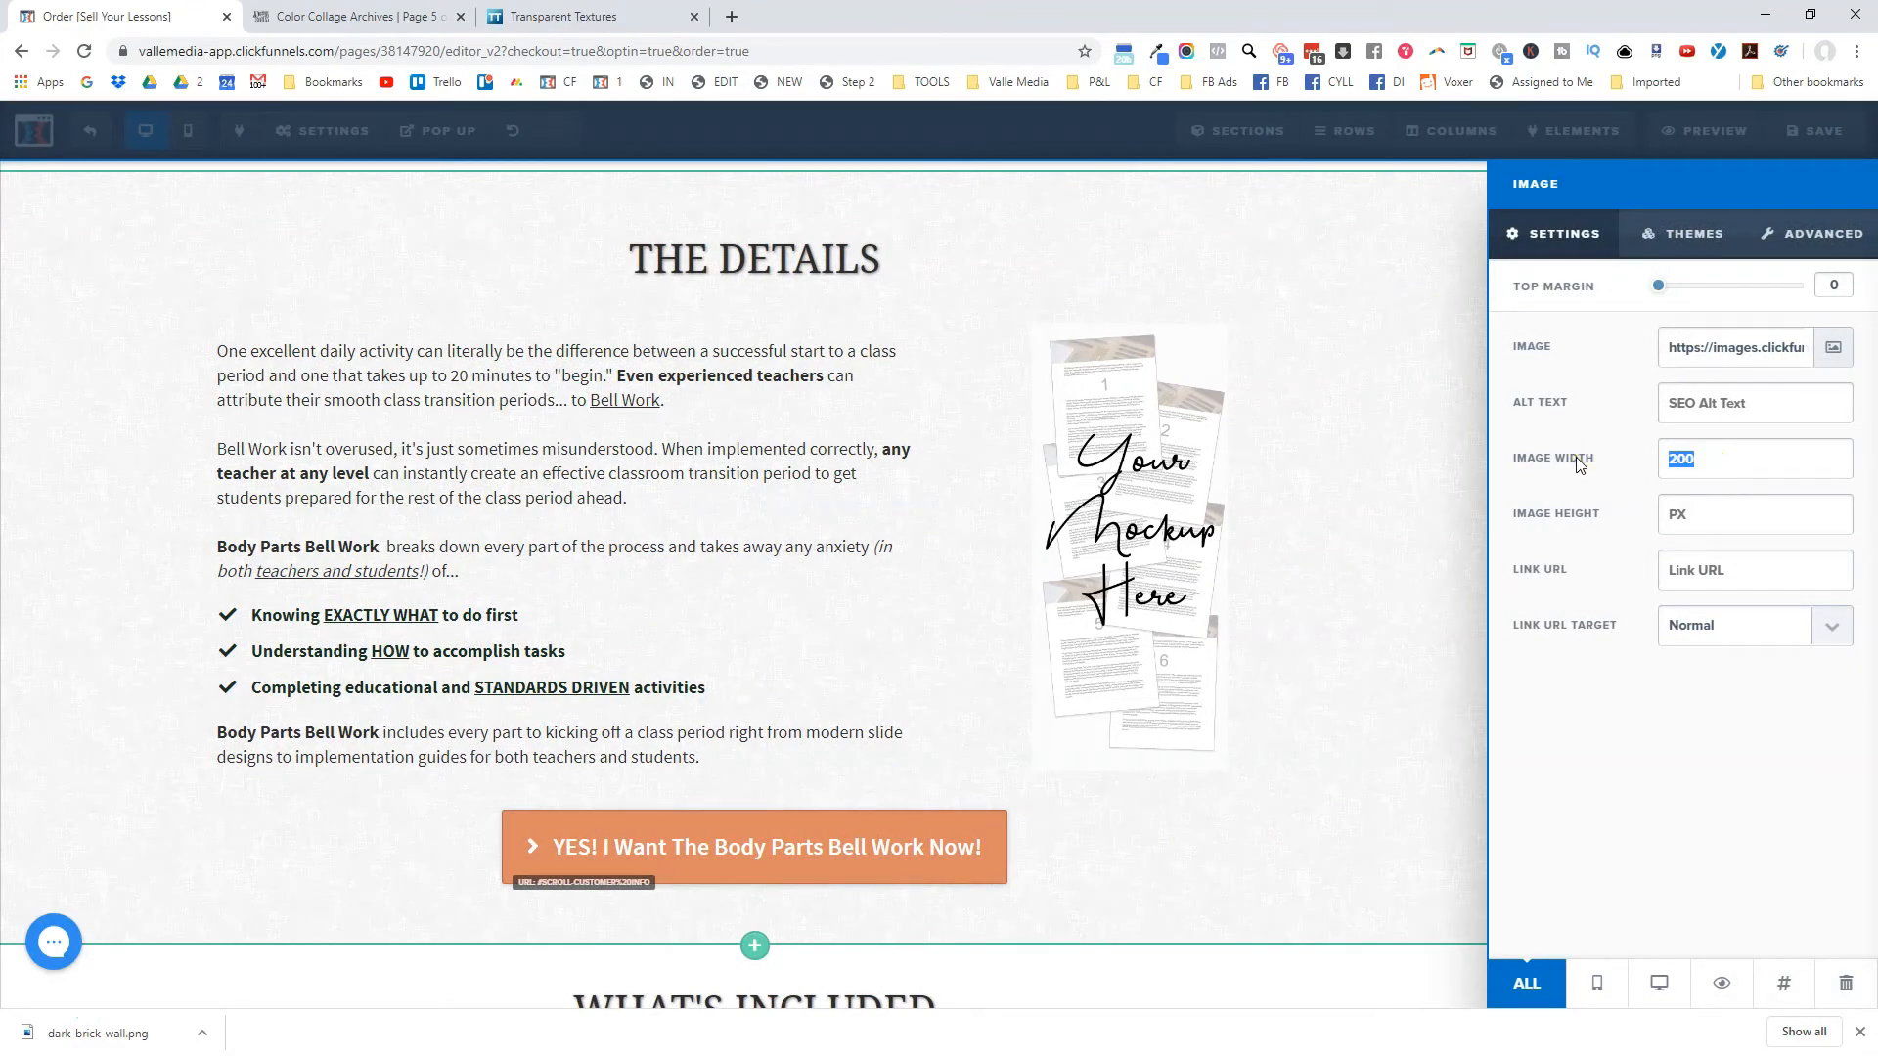
{"action": "left_click", "coordinate": [1376, 483]}
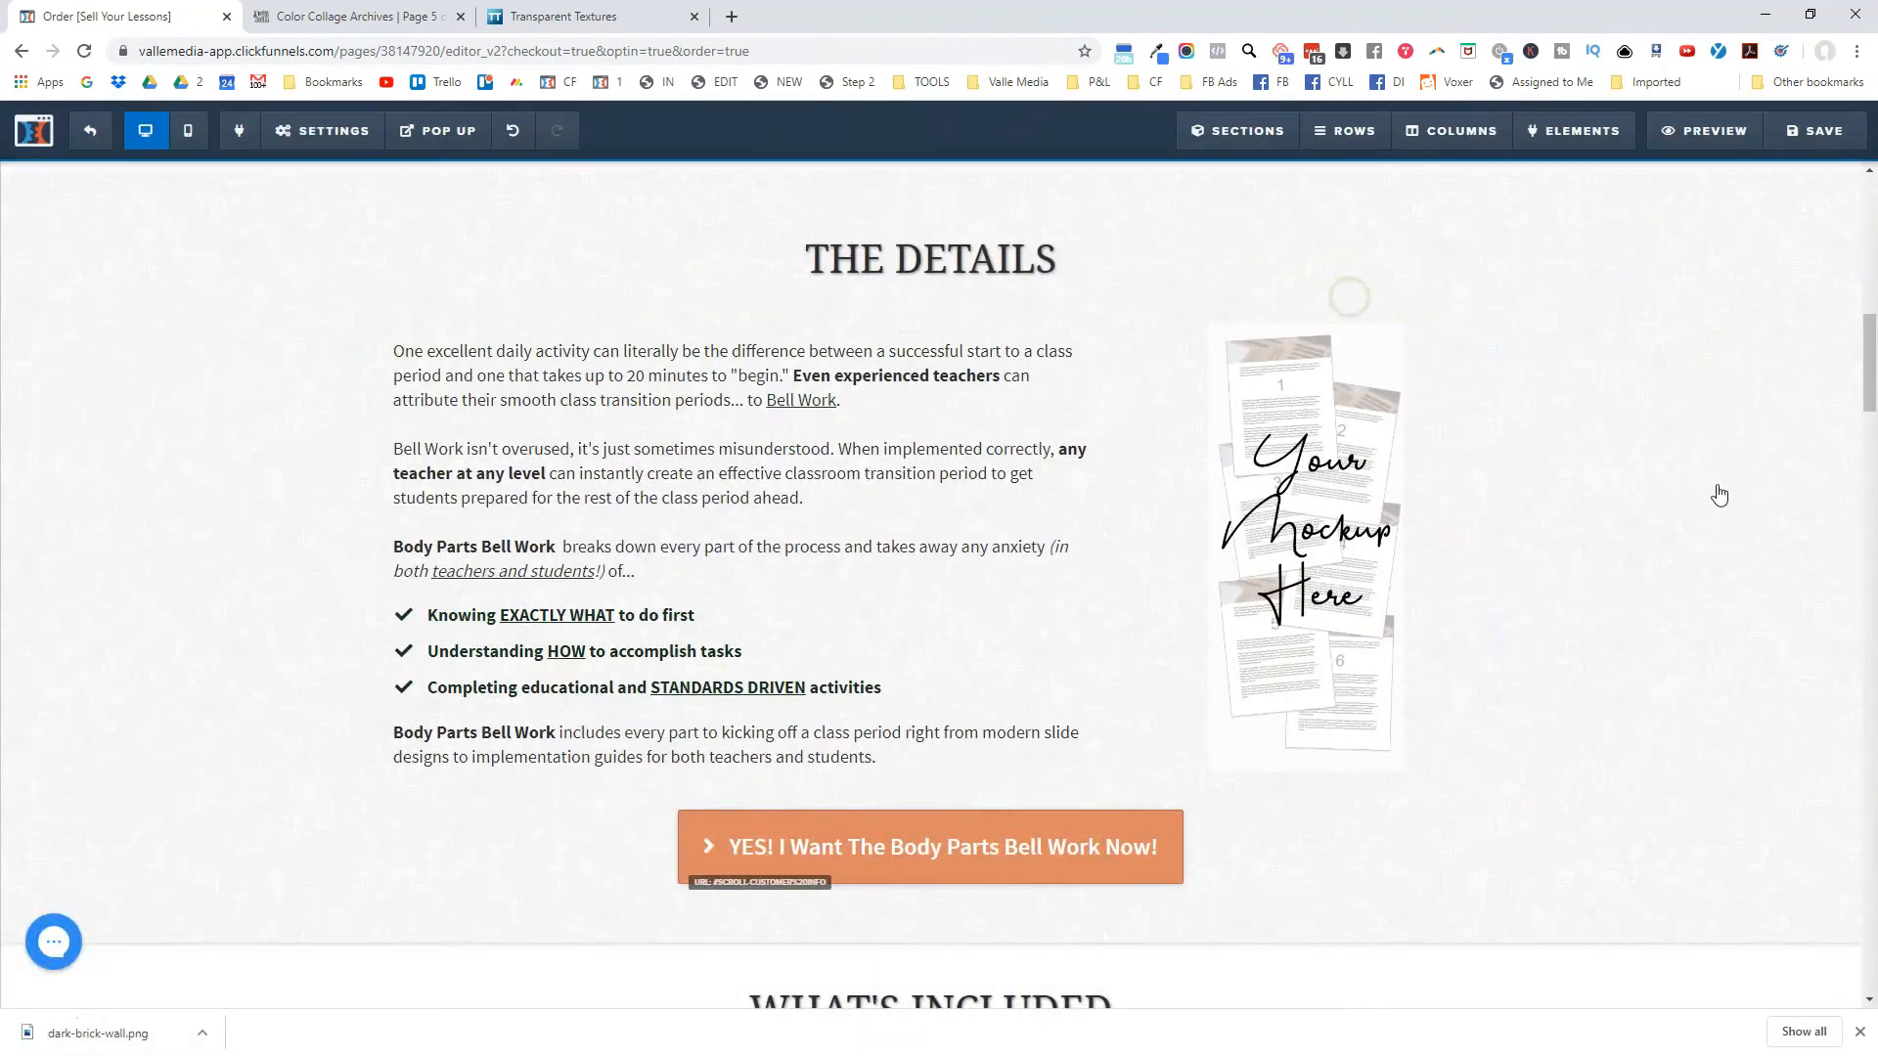
{"action": "left_click_drag", "start_coordinate": [1801, 601], "coordinate": [1756, 605]}
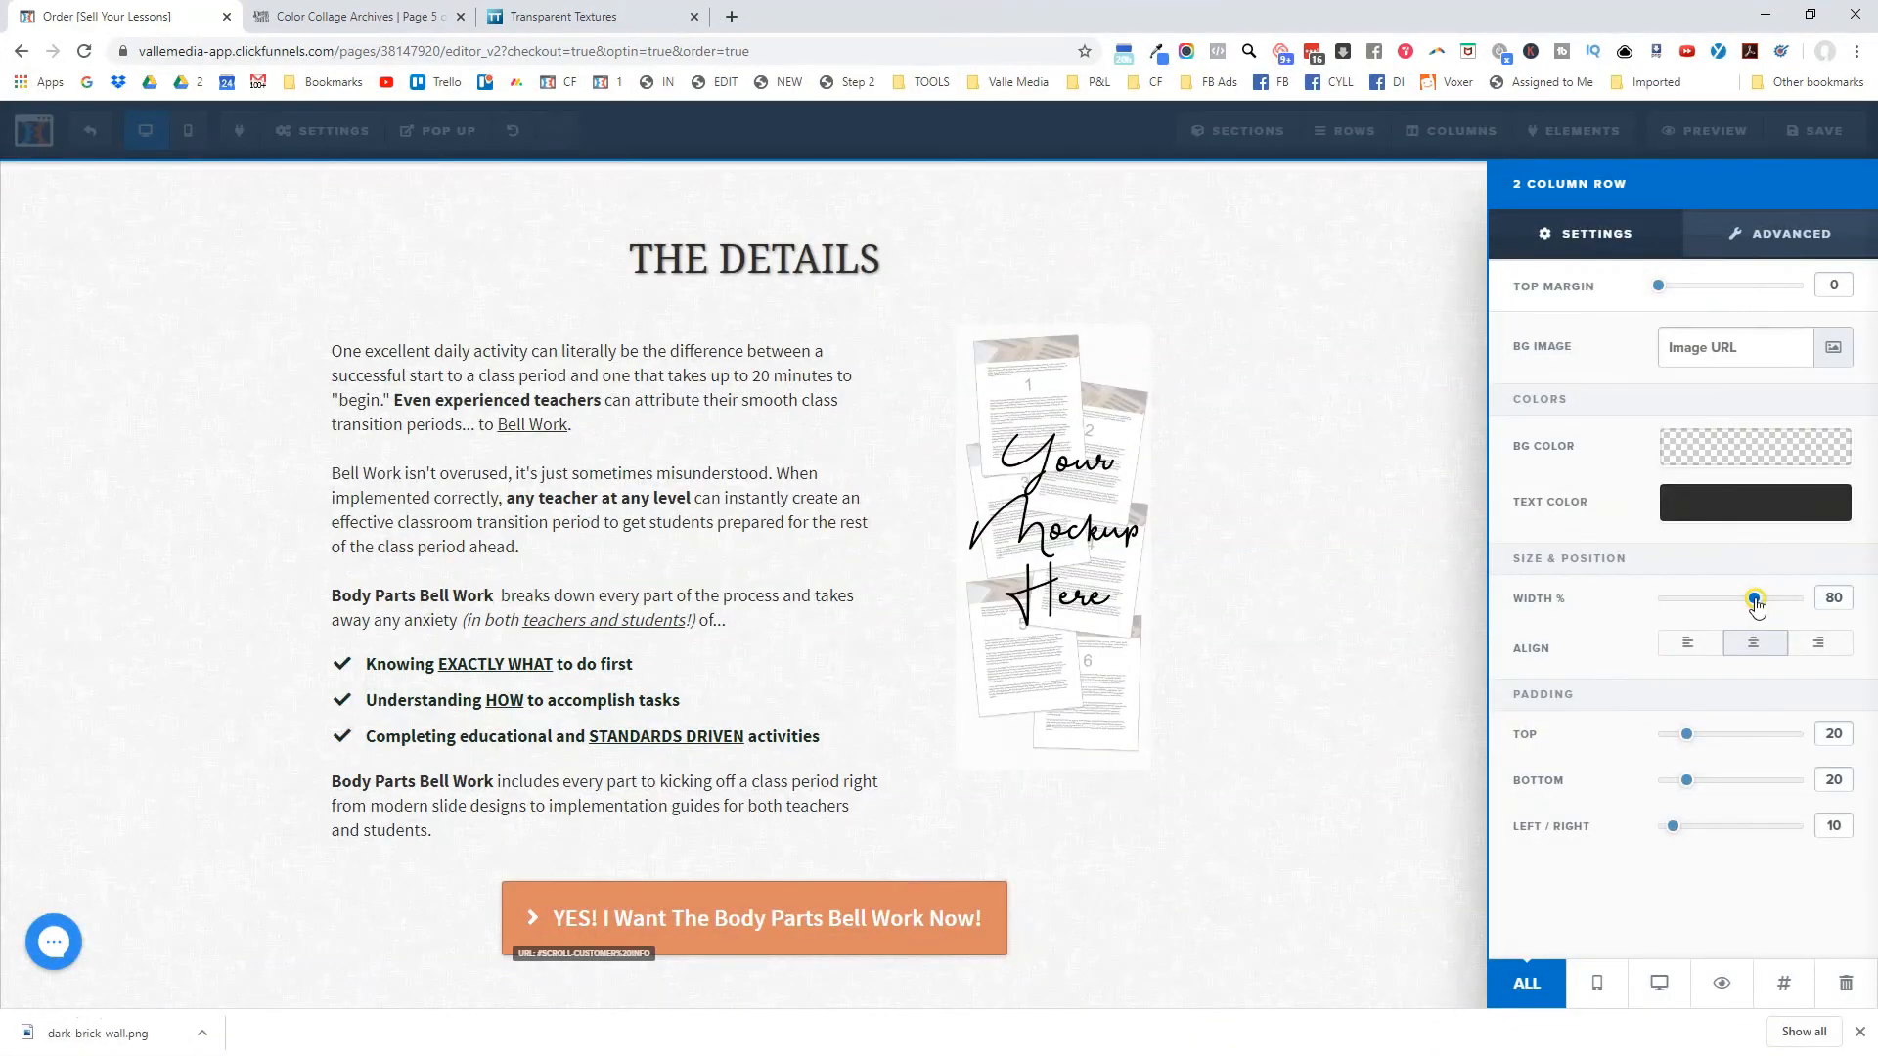
{"action": "left_click", "coordinate": [1207, 529]}
Set the width of the mockup image in THE DETAILS to 220 and save the page.
{"action": "left_click", "coordinate": [1239, 520]}
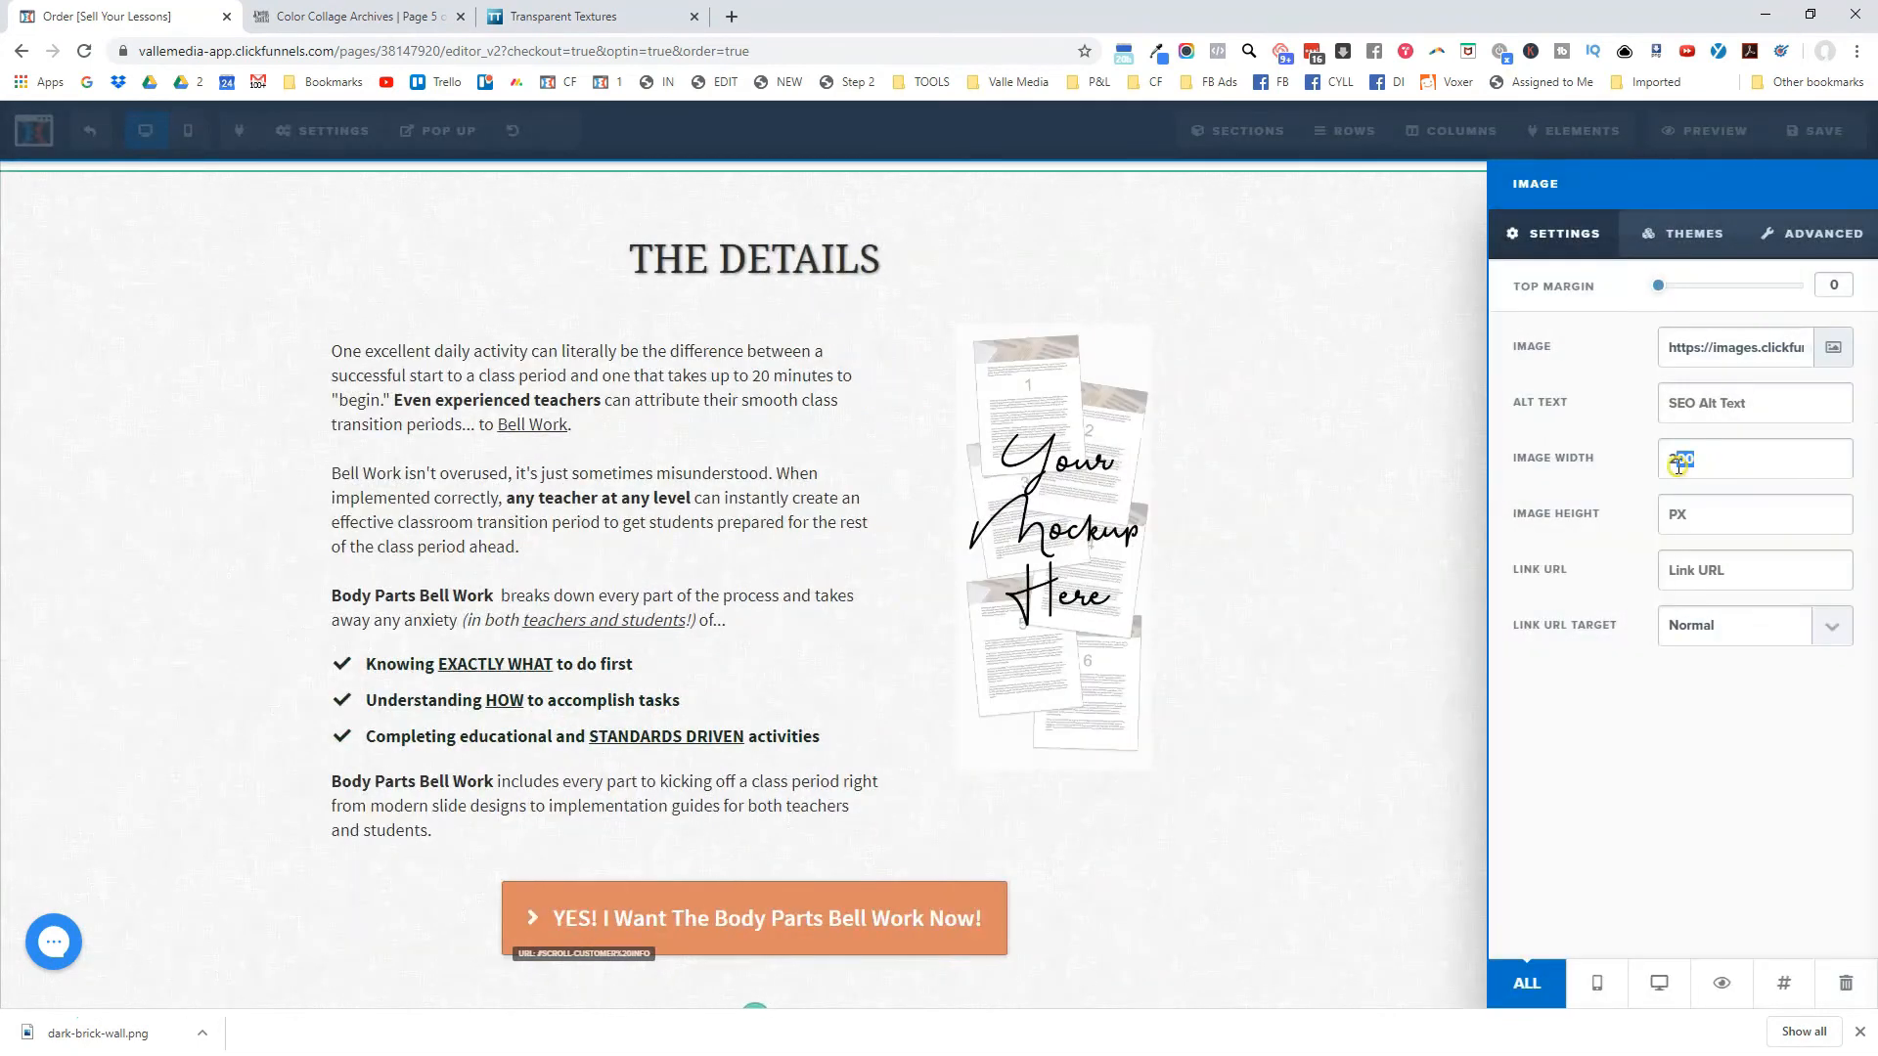
{"action": "type", "text": "20"}
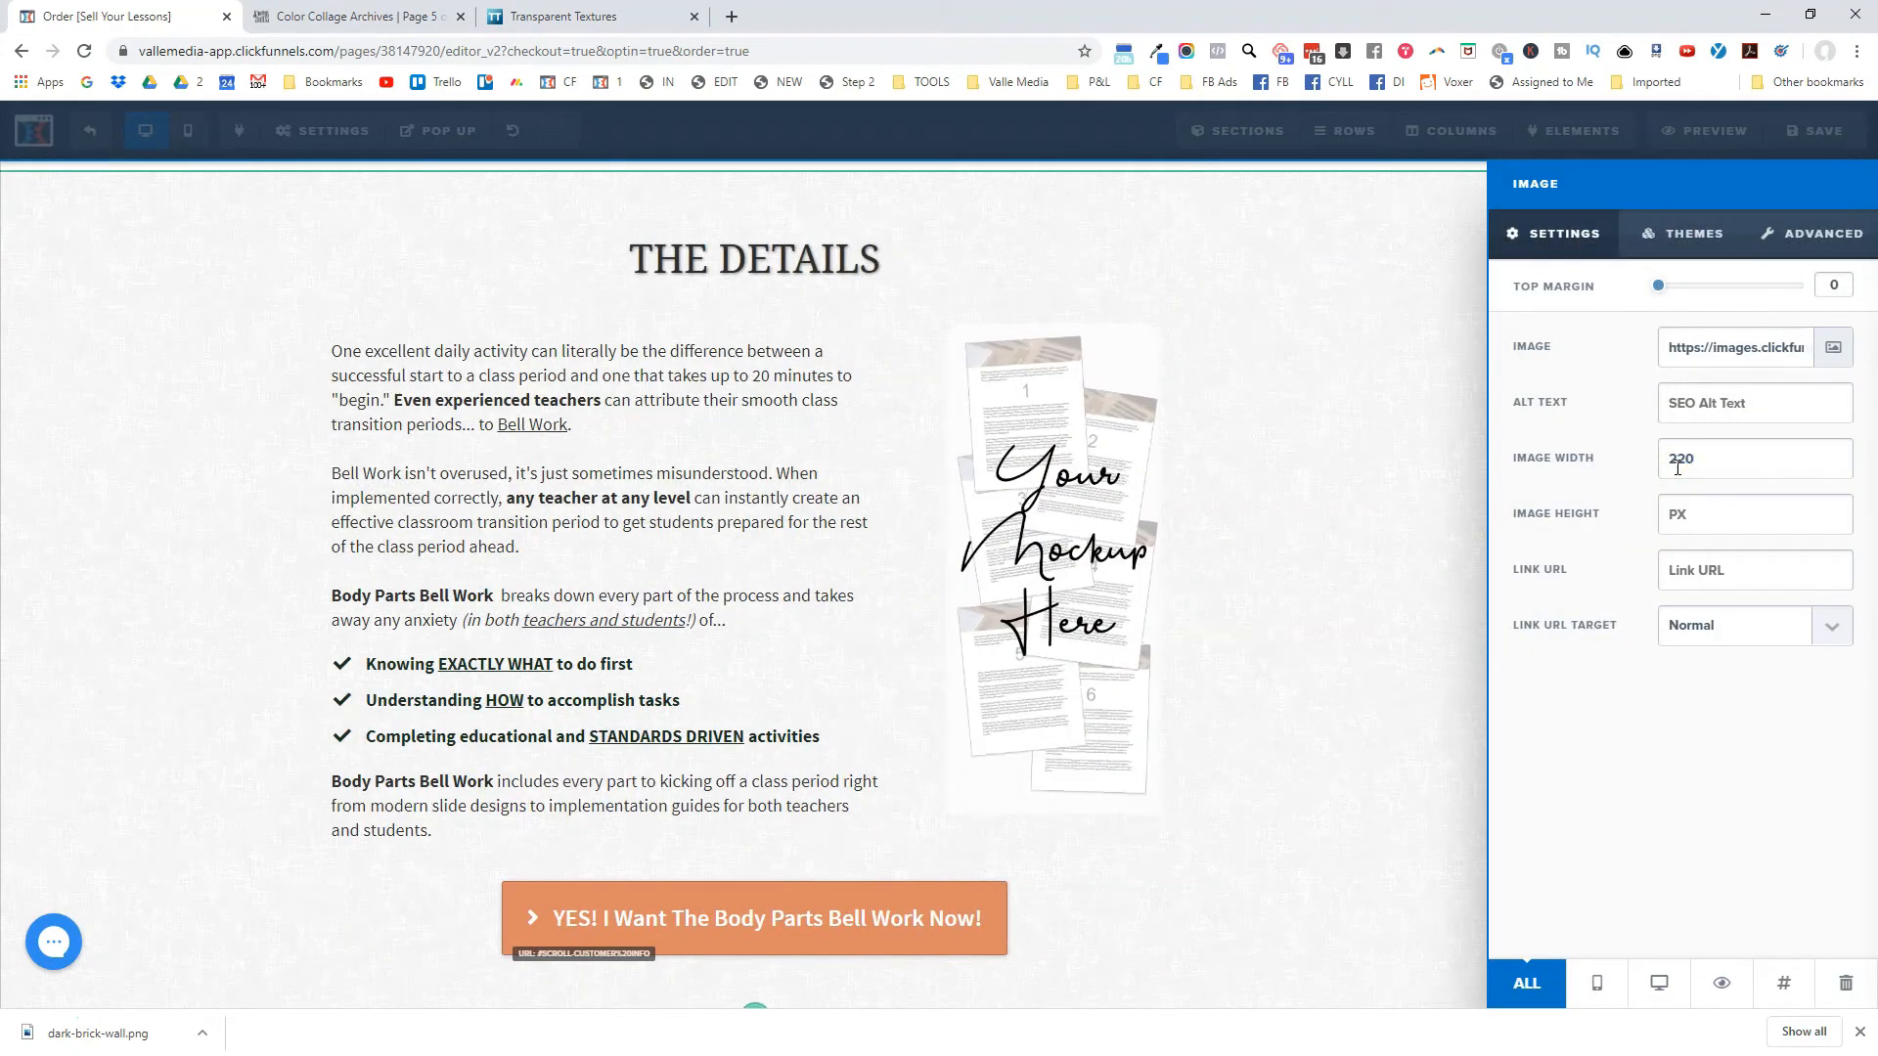
{"action": "left_click", "coordinate": [1316, 540]}
{"action": "scroll", "coordinate": [1446, 499], "scroll_direction": "down", "scroll_amount": 2}
{"action": "scroll", "coordinate": [1492, 500], "scroll_direction": "up", "scroll_amount": 2}
{"action": "scroll", "coordinate": [1493, 500], "scroll_direction": "down", "scroll_amount": 1}
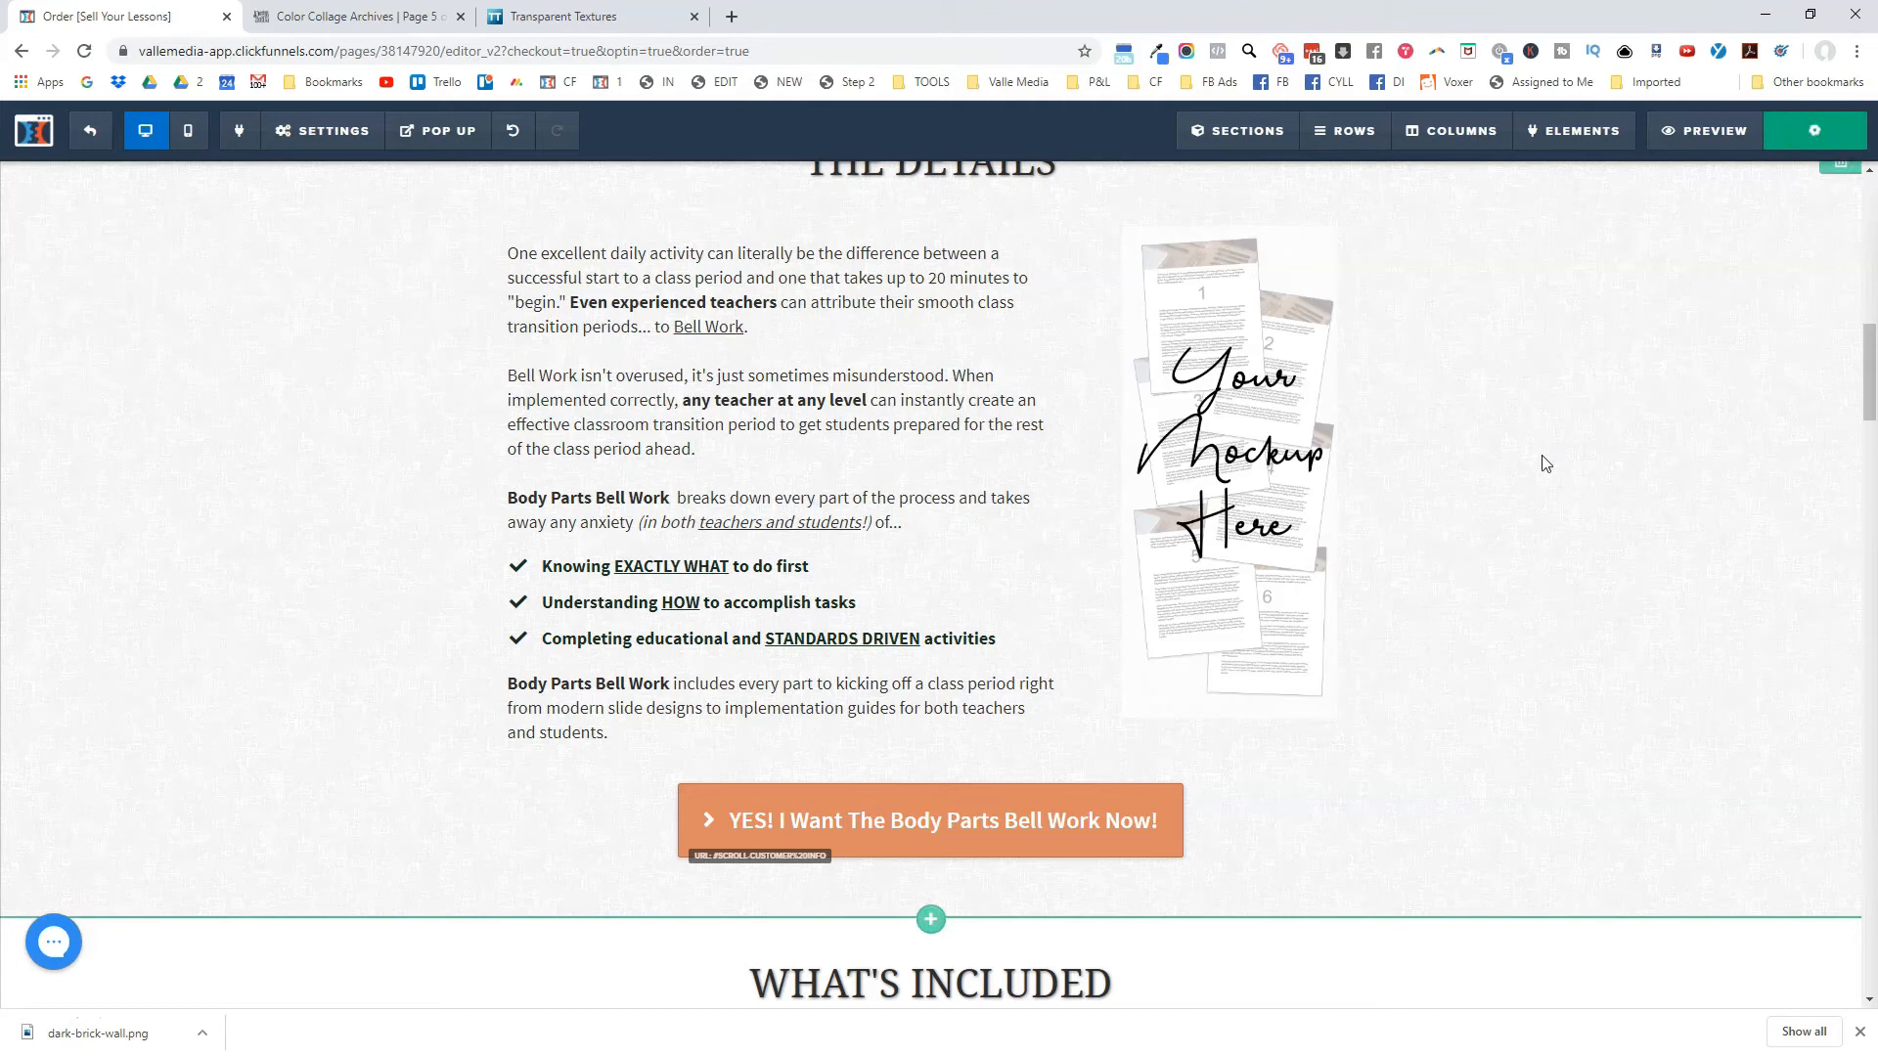
Try to change the font size of the question-mark icon above PRESENTATION in the WHAT'S INCLUDED section.
{"action": "scroll", "coordinate": [1330, 523], "scroll_direction": "down", "scroll_amount": 7}
{"action": "scroll", "coordinate": [1418, 533], "scroll_direction": "down", "scroll_amount": 2}
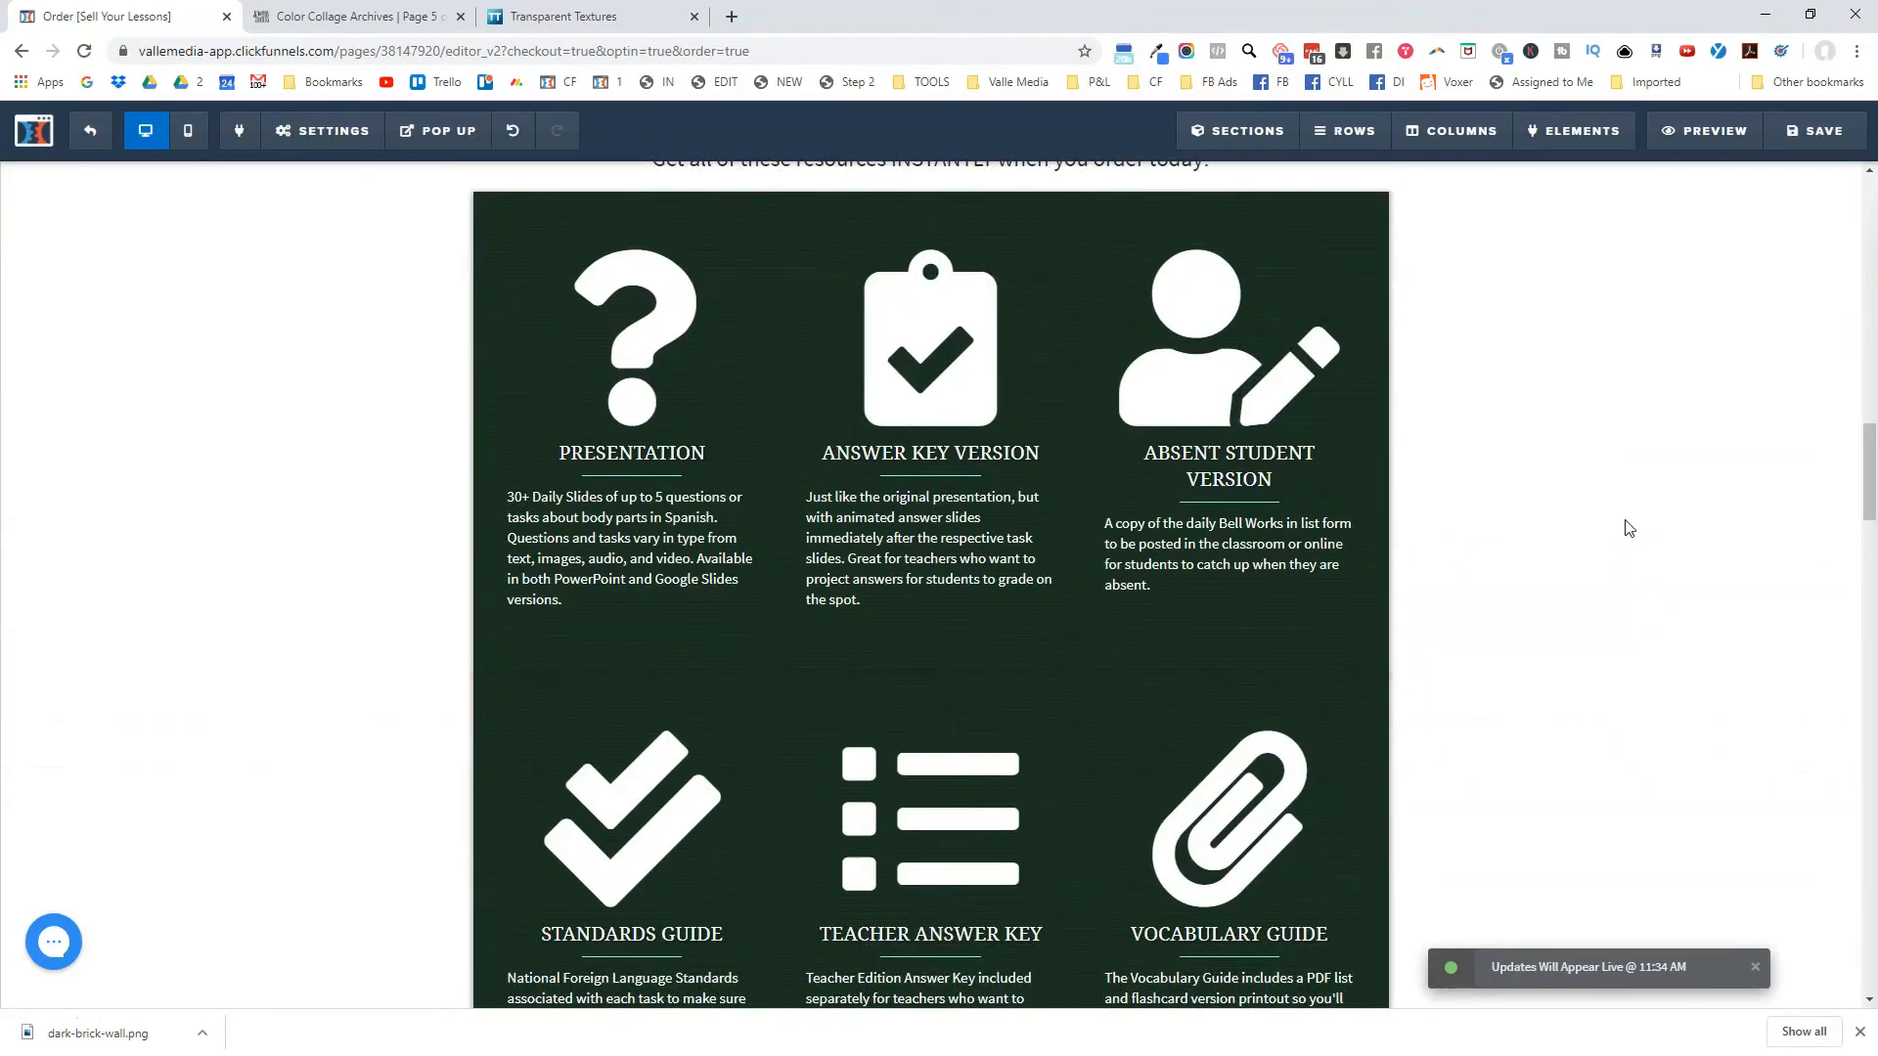
{"action": "left_click", "coordinate": [652, 337]}
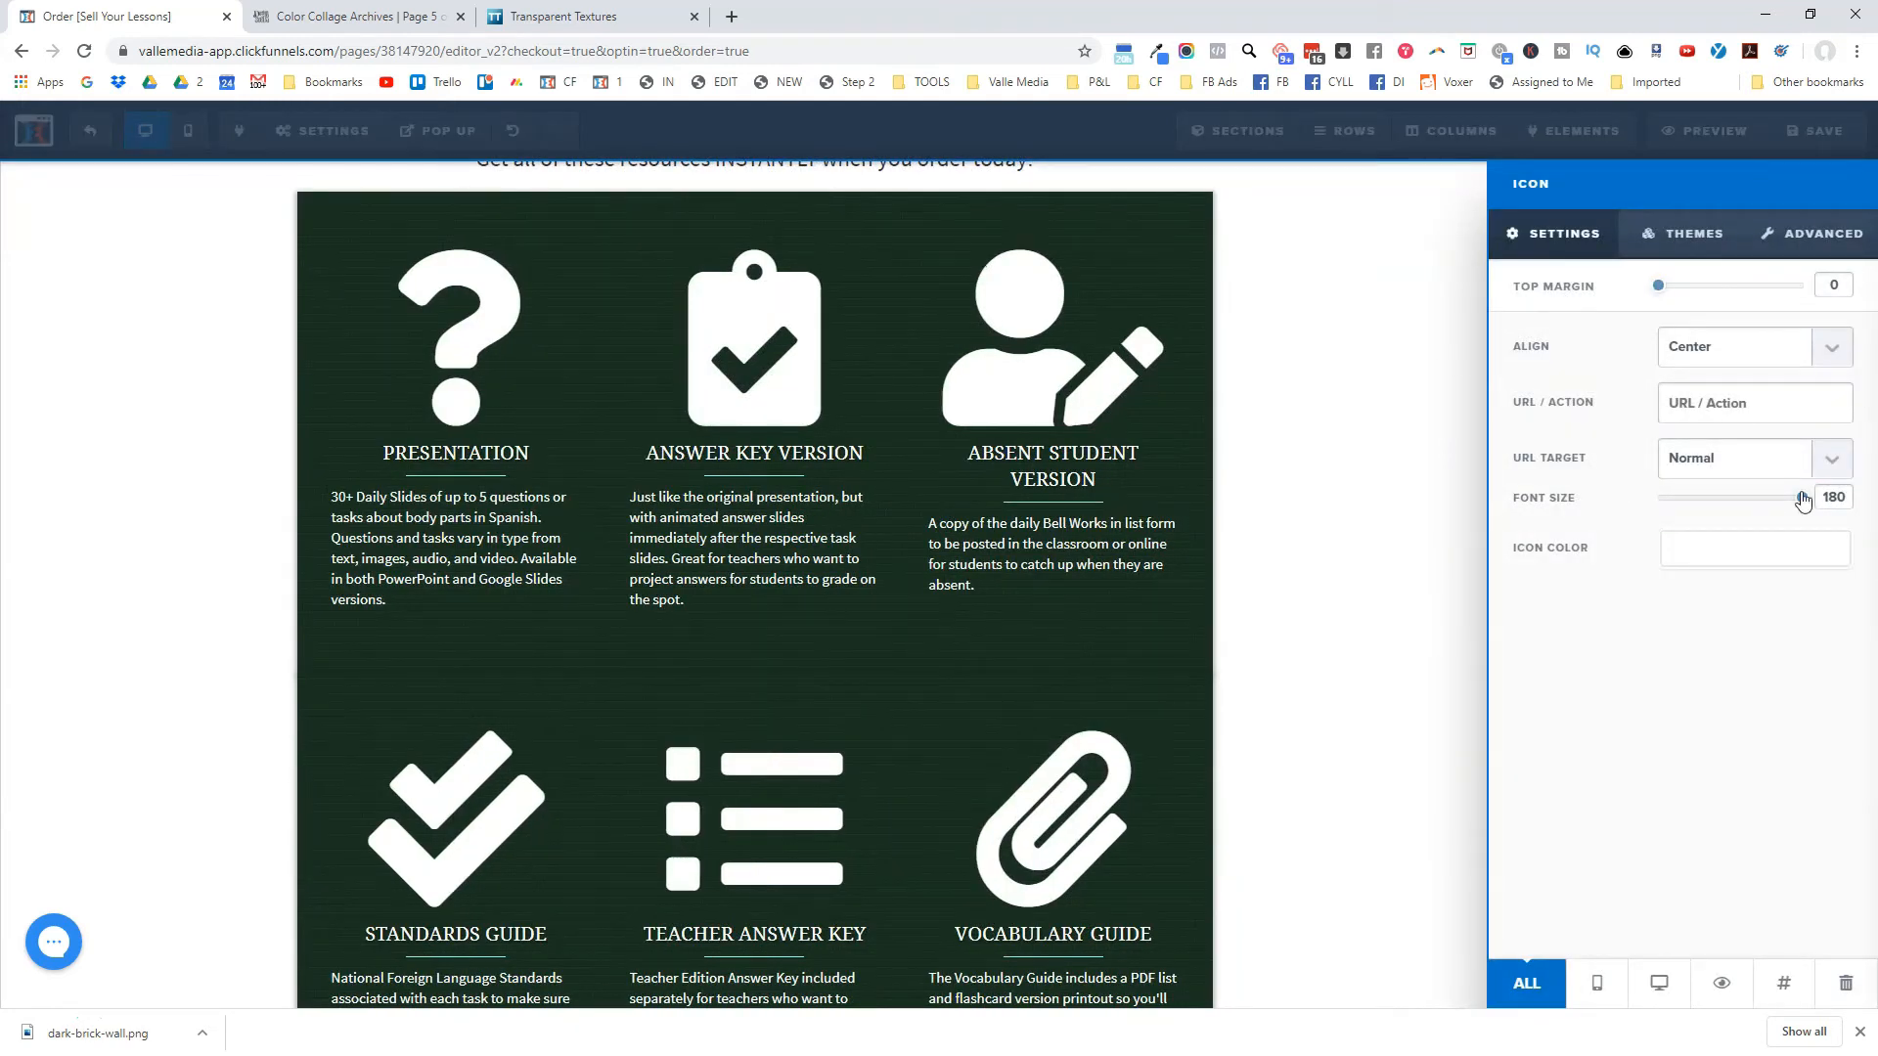
{"action": "left_click_drag", "start_coordinate": [1802, 504], "coordinate": [1850, 500]}
{"action": "type", "text": "108"}
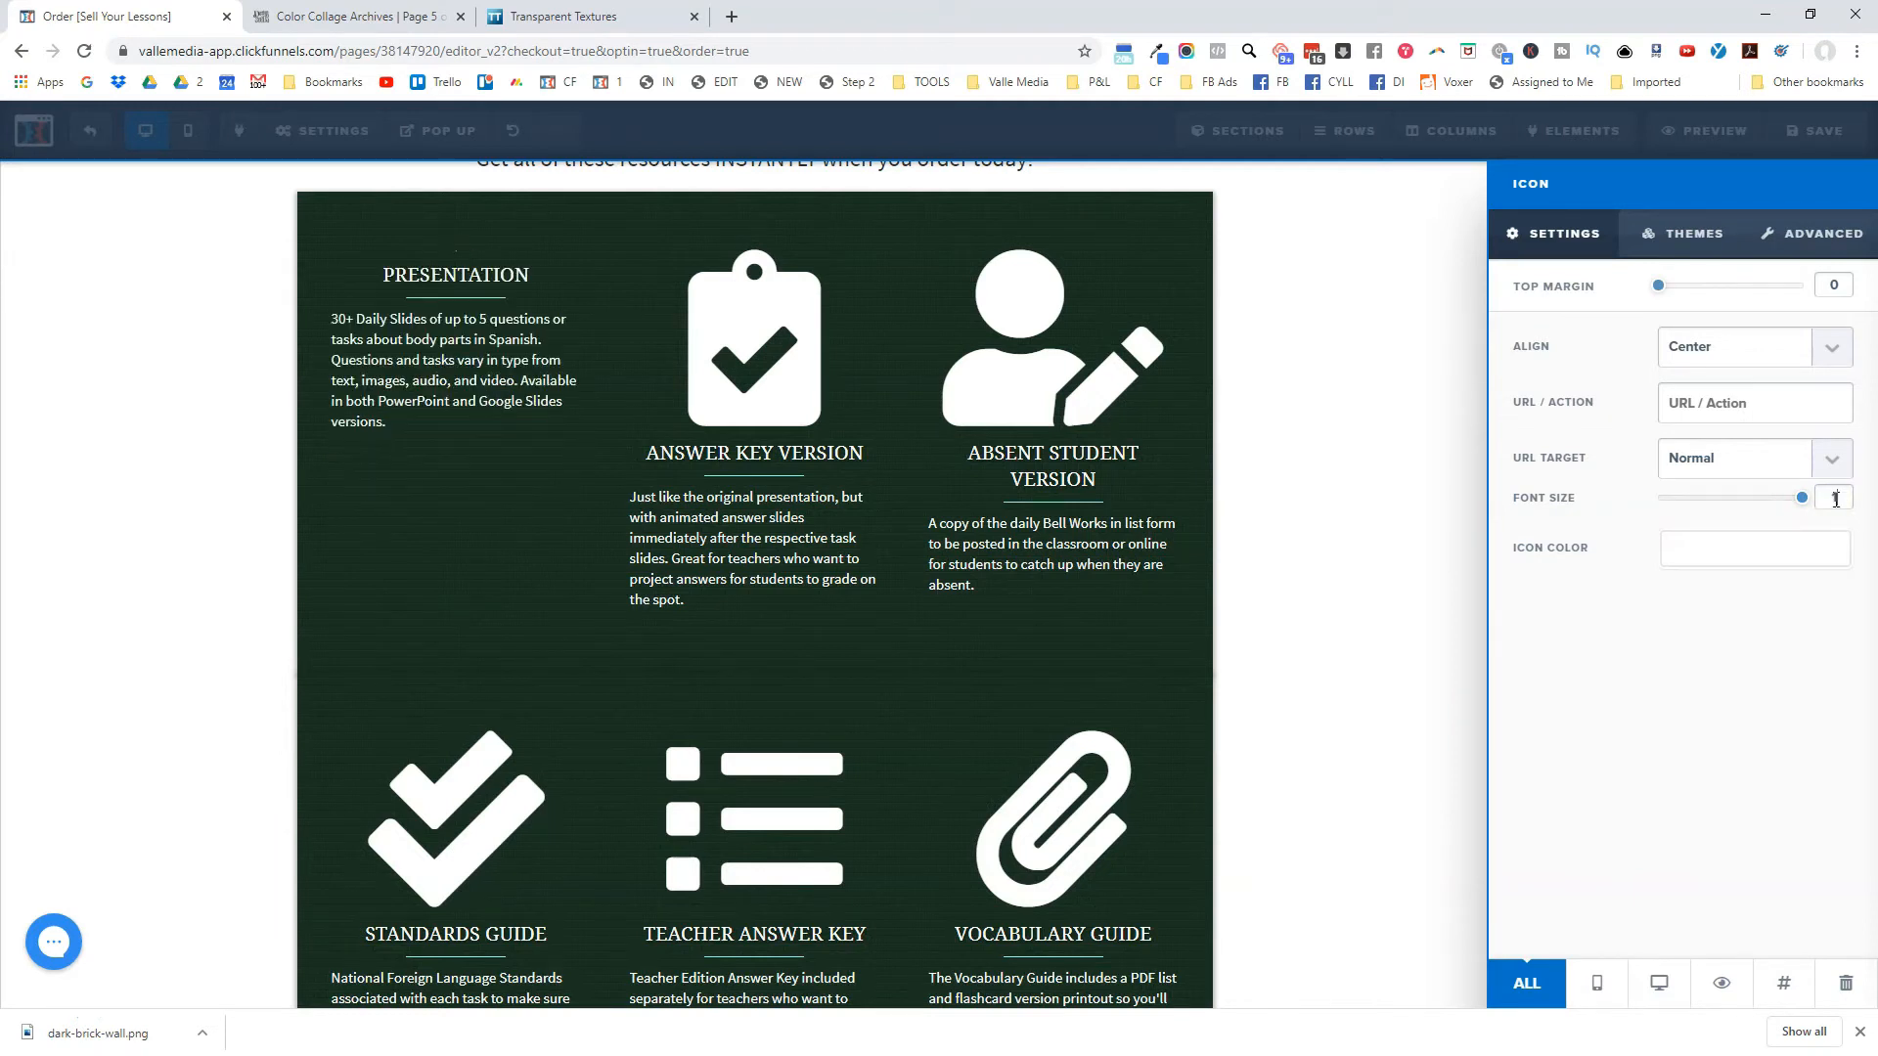
{"action": "left_click", "coordinate": [1320, 572]}
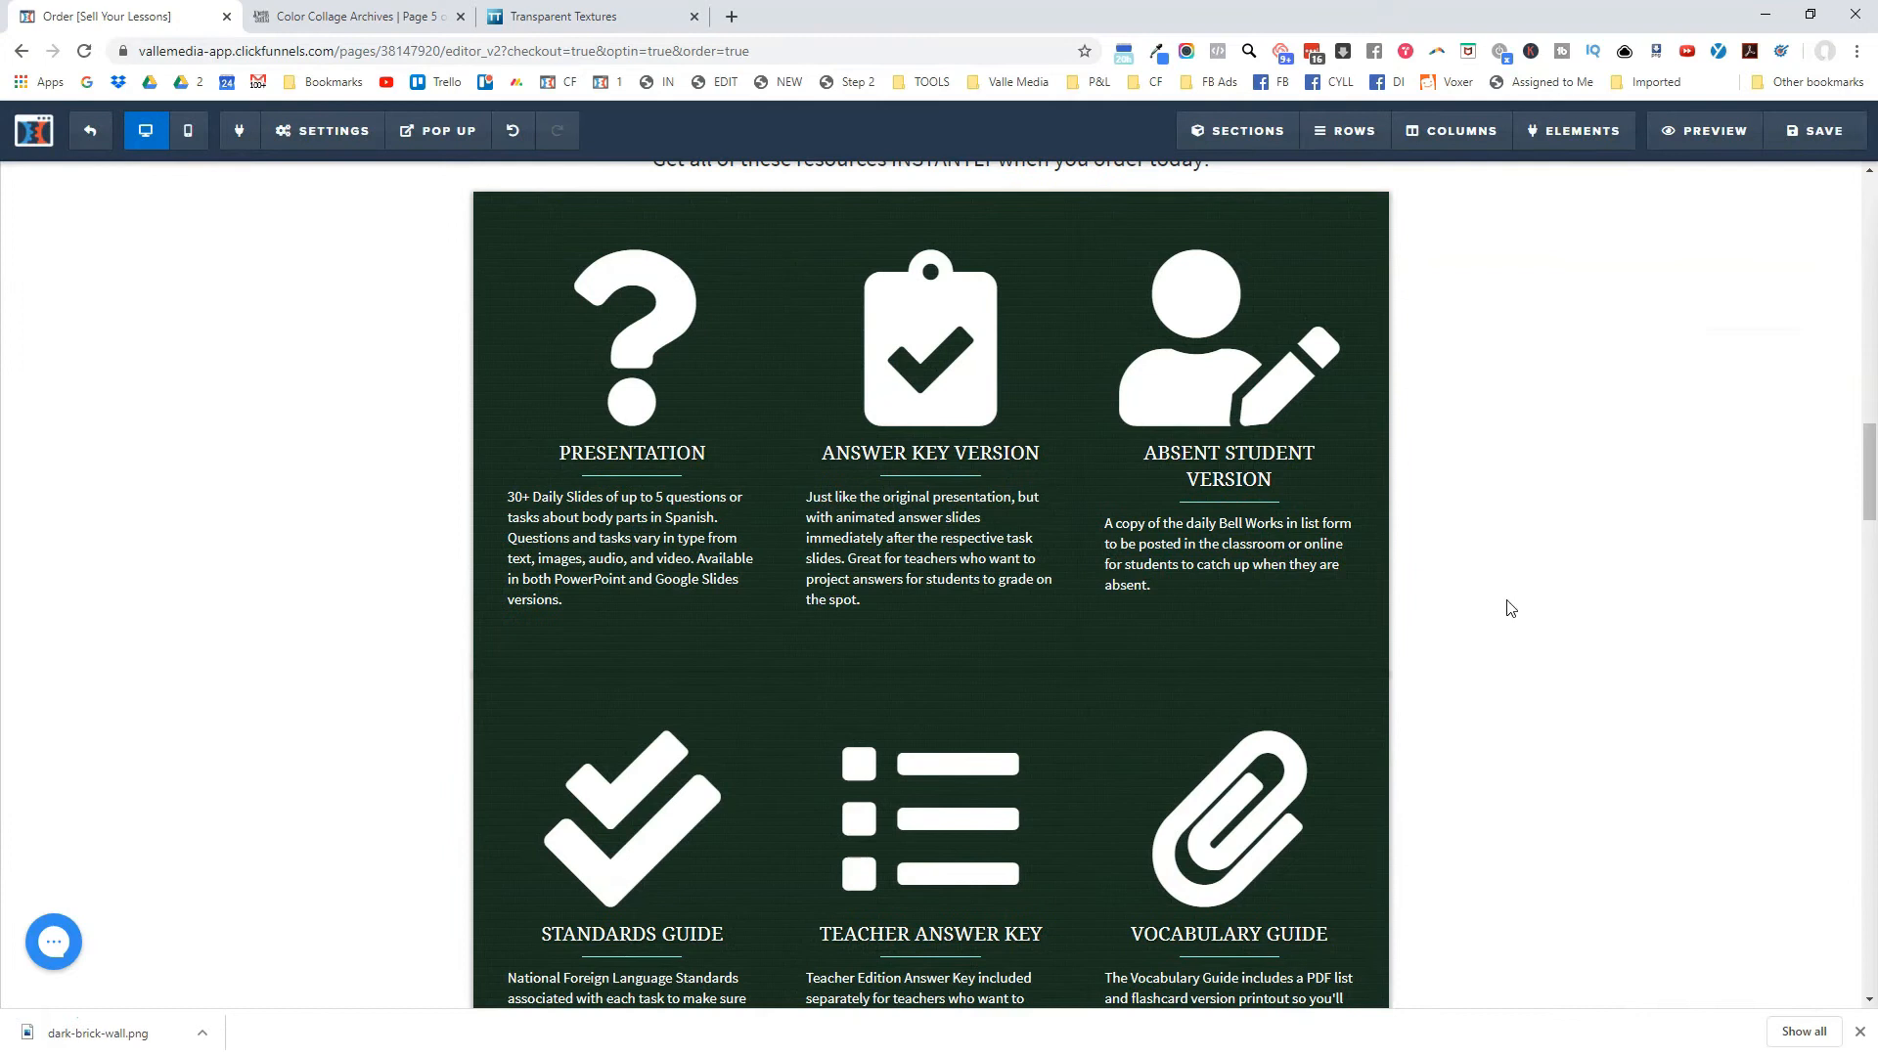
{"action": "scroll", "coordinate": [1530, 616], "scroll_direction": "down", "scroll_amount": 1}
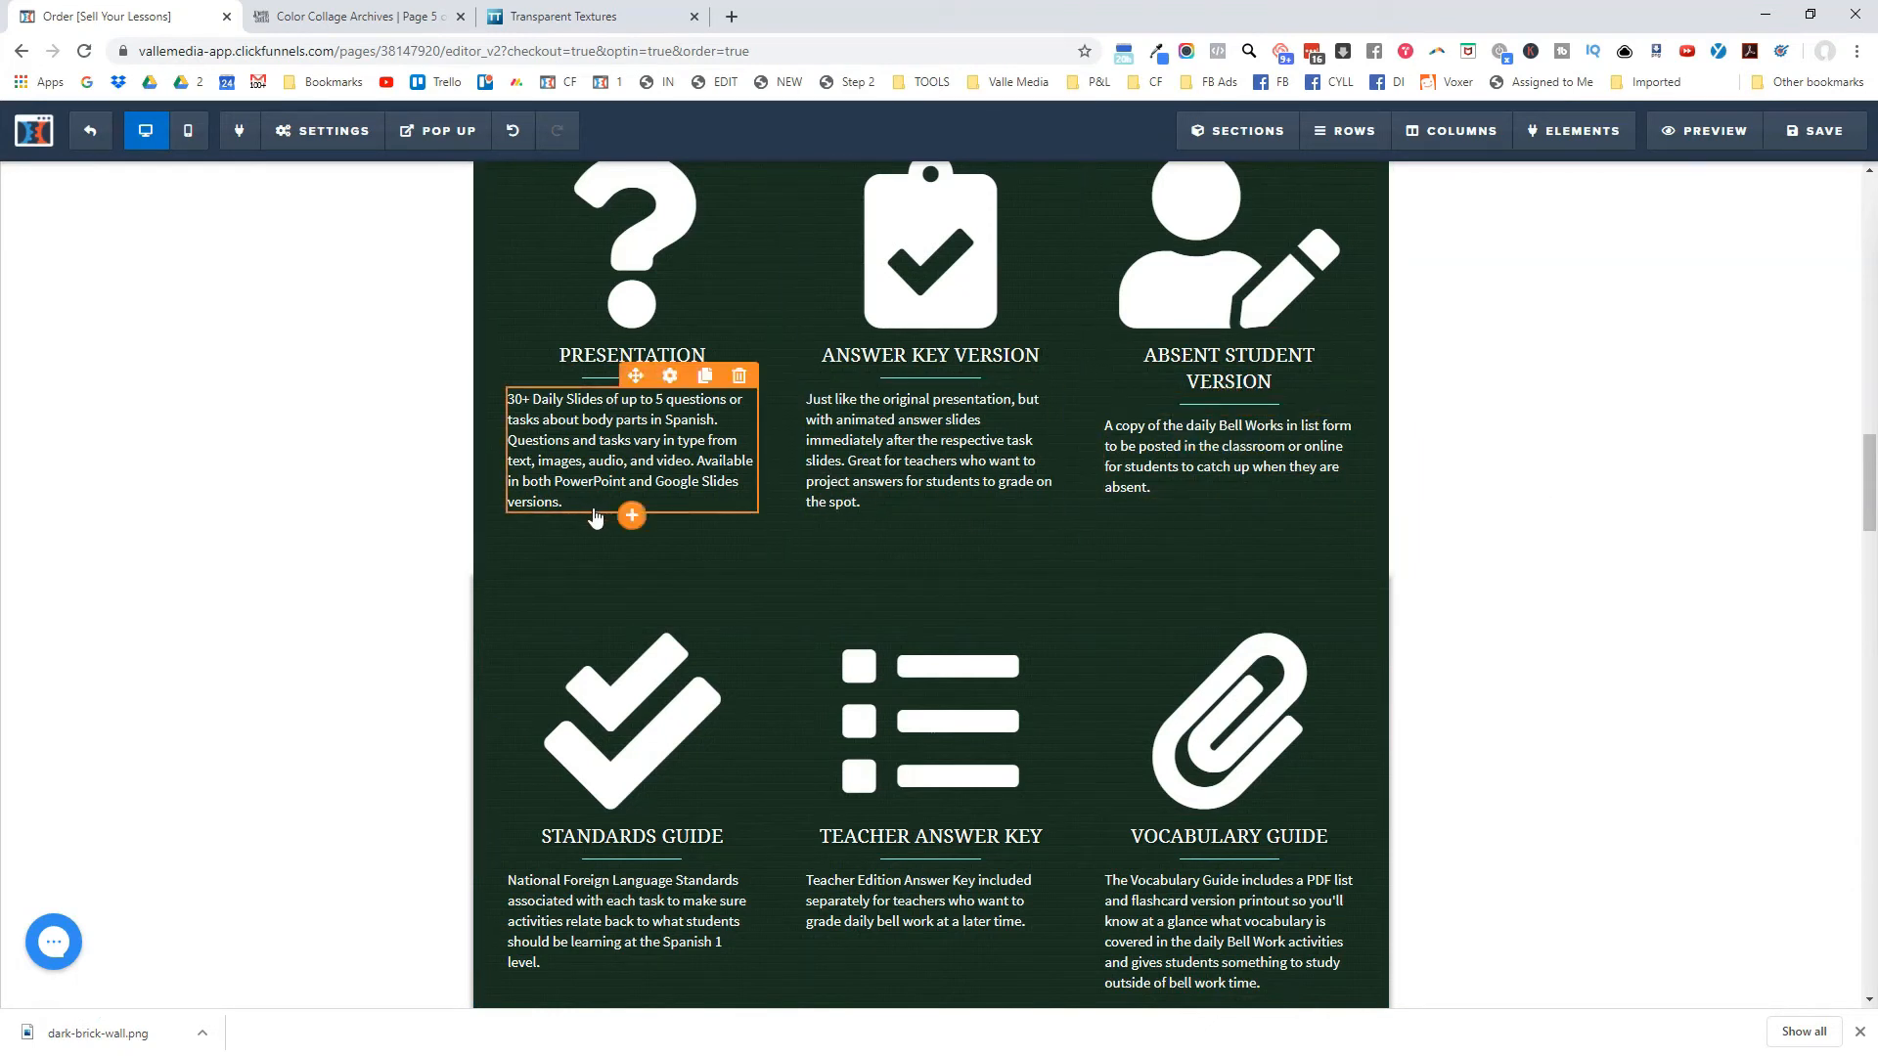
Set the font size of the ABSENT STUDENT VERSION sub-headline to 19 so it fits on one line.
{"action": "scroll", "coordinate": [632, 518], "scroll_direction": "down", "scroll_amount": 2}
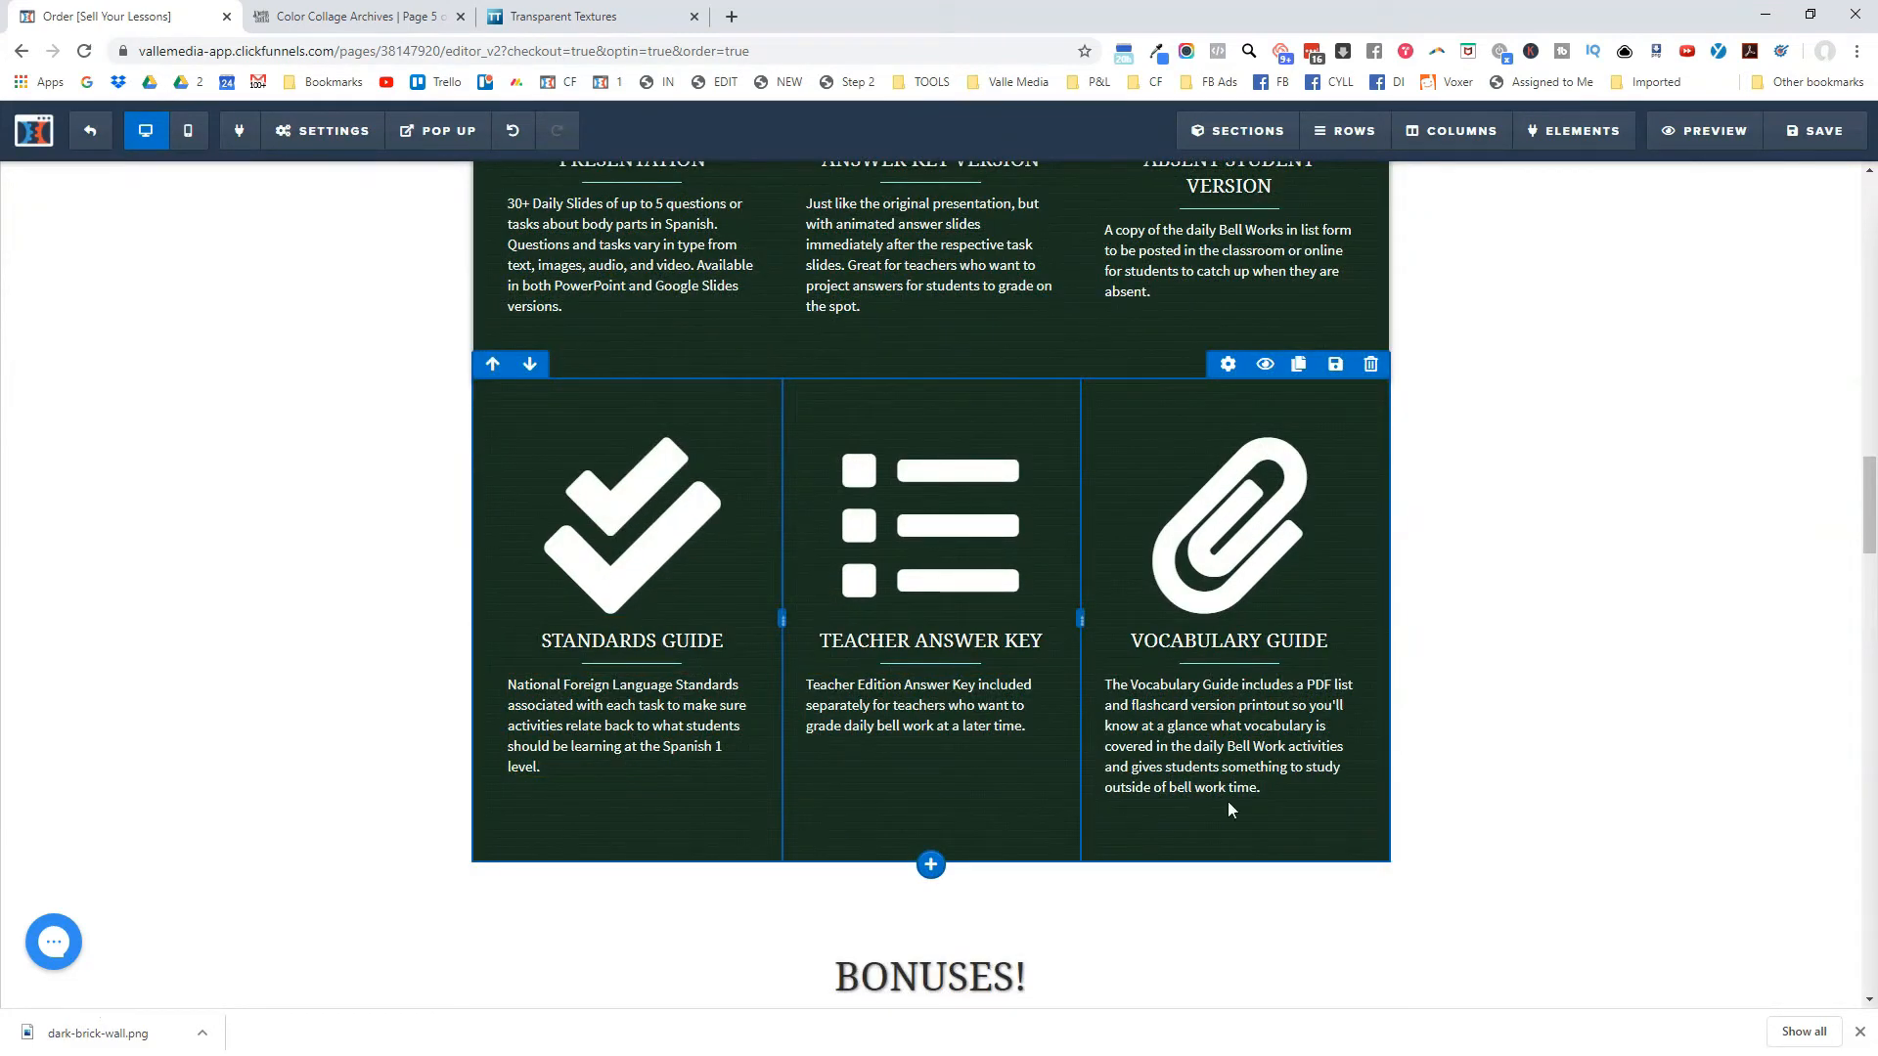
{"action": "scroll", "coordinate": [1201, 772], "scroll_direction": "up", "scroll_amount": 2}
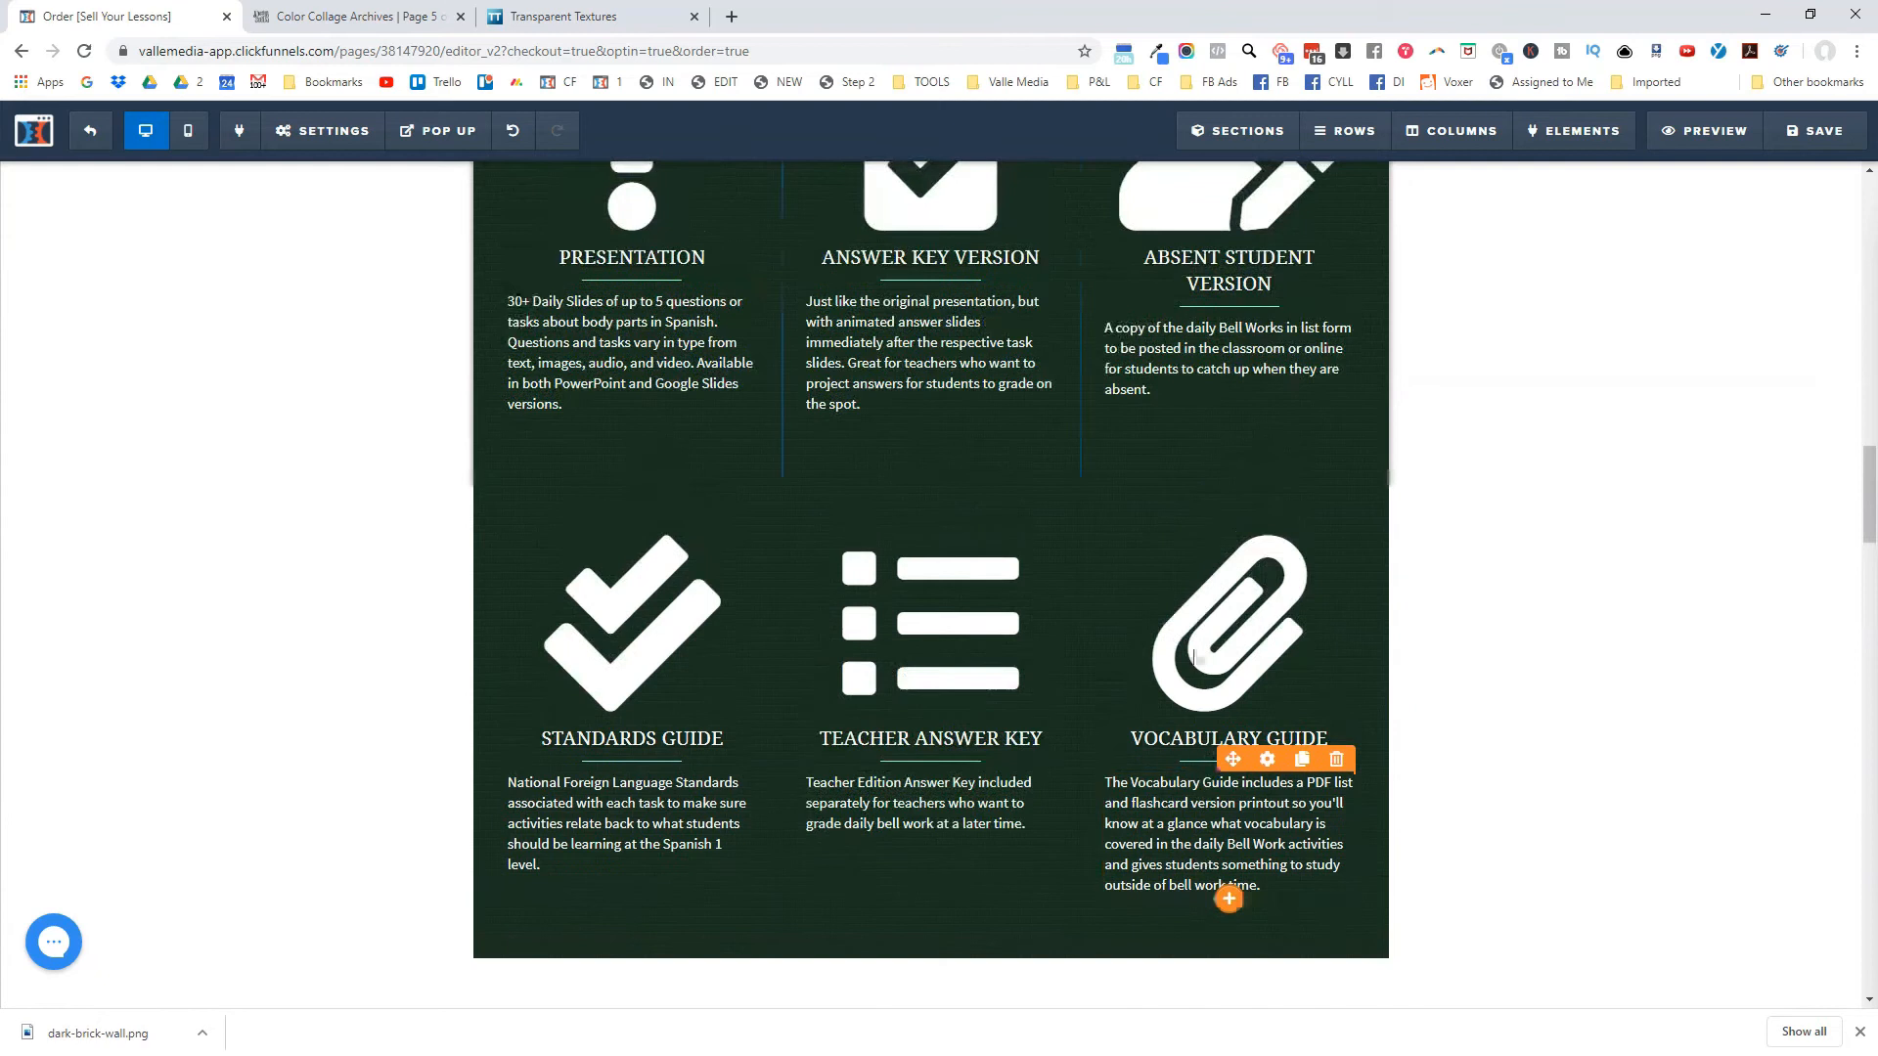
{"action": "scroll", "coordinate": [1188, 376], "scroll_direction": "up", "scroll_amount": 1}
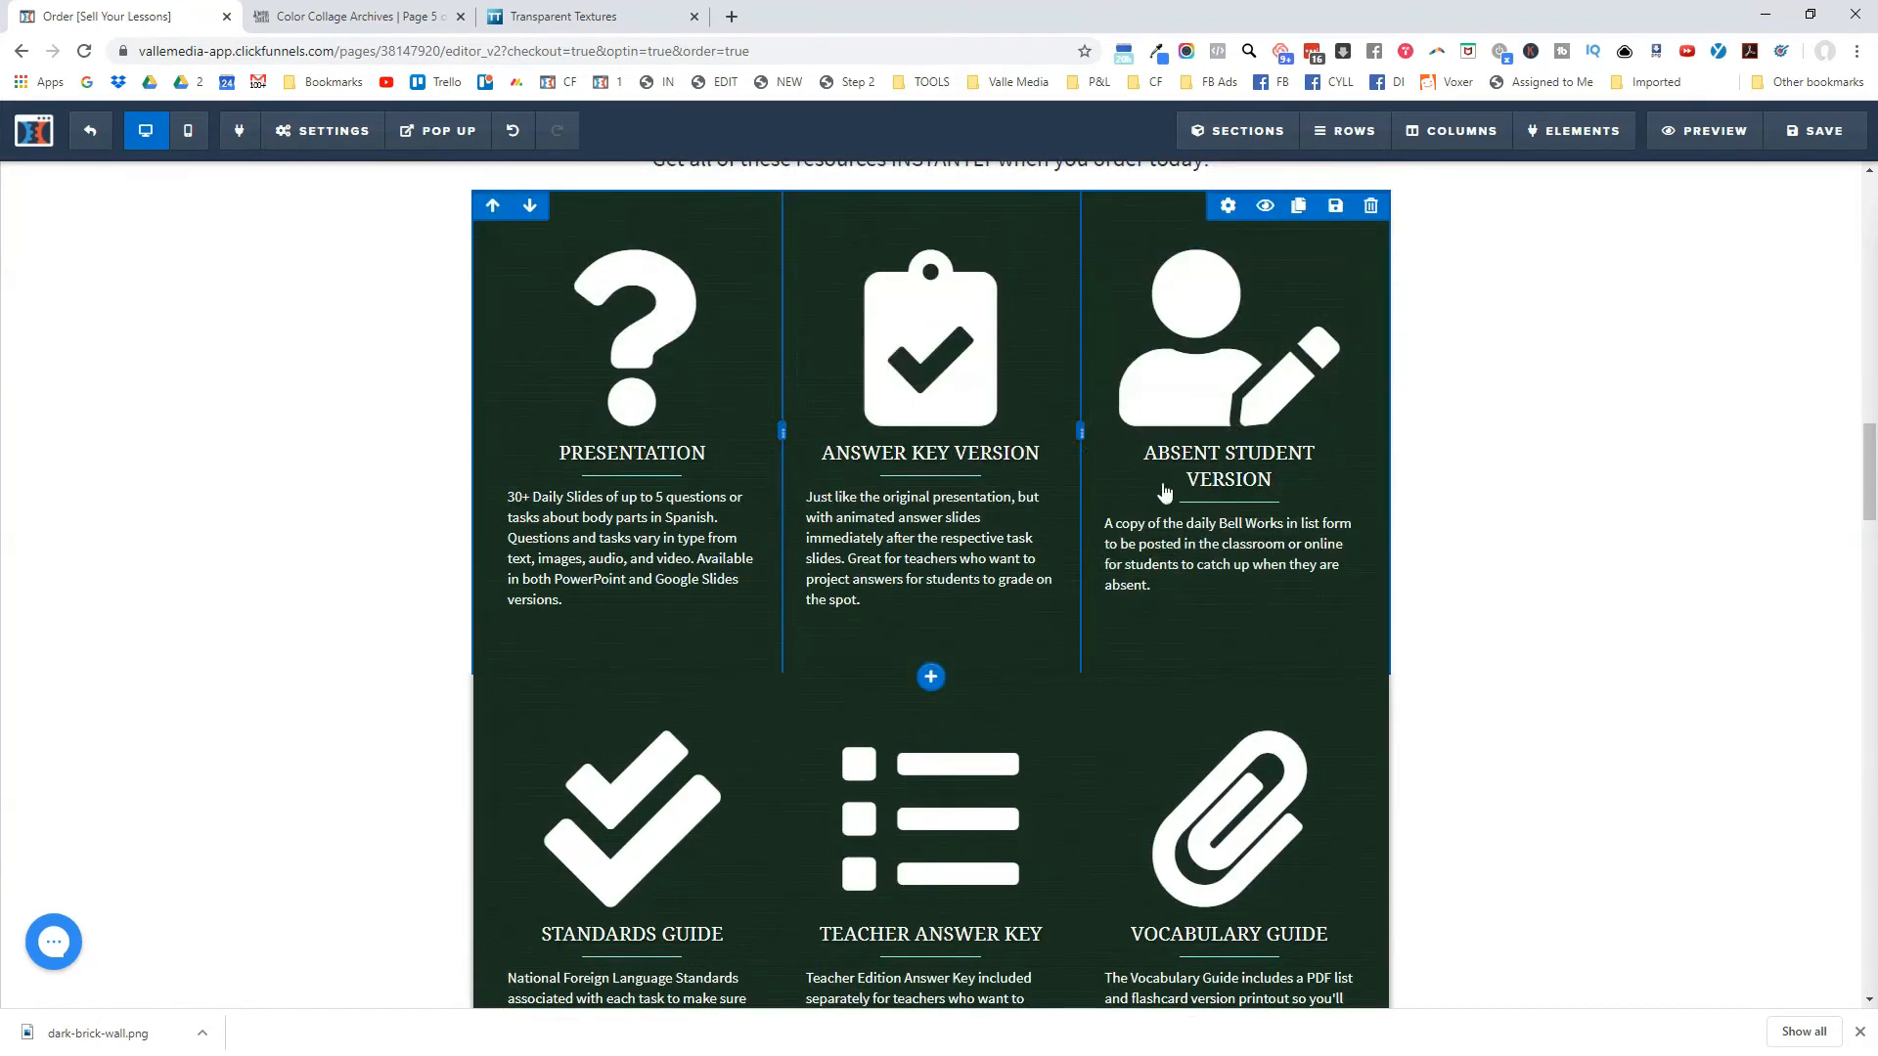
{"action": "scroll", "coordinate": [1178, 391], "scroll_direction": "down", "scroll_amount": 1}
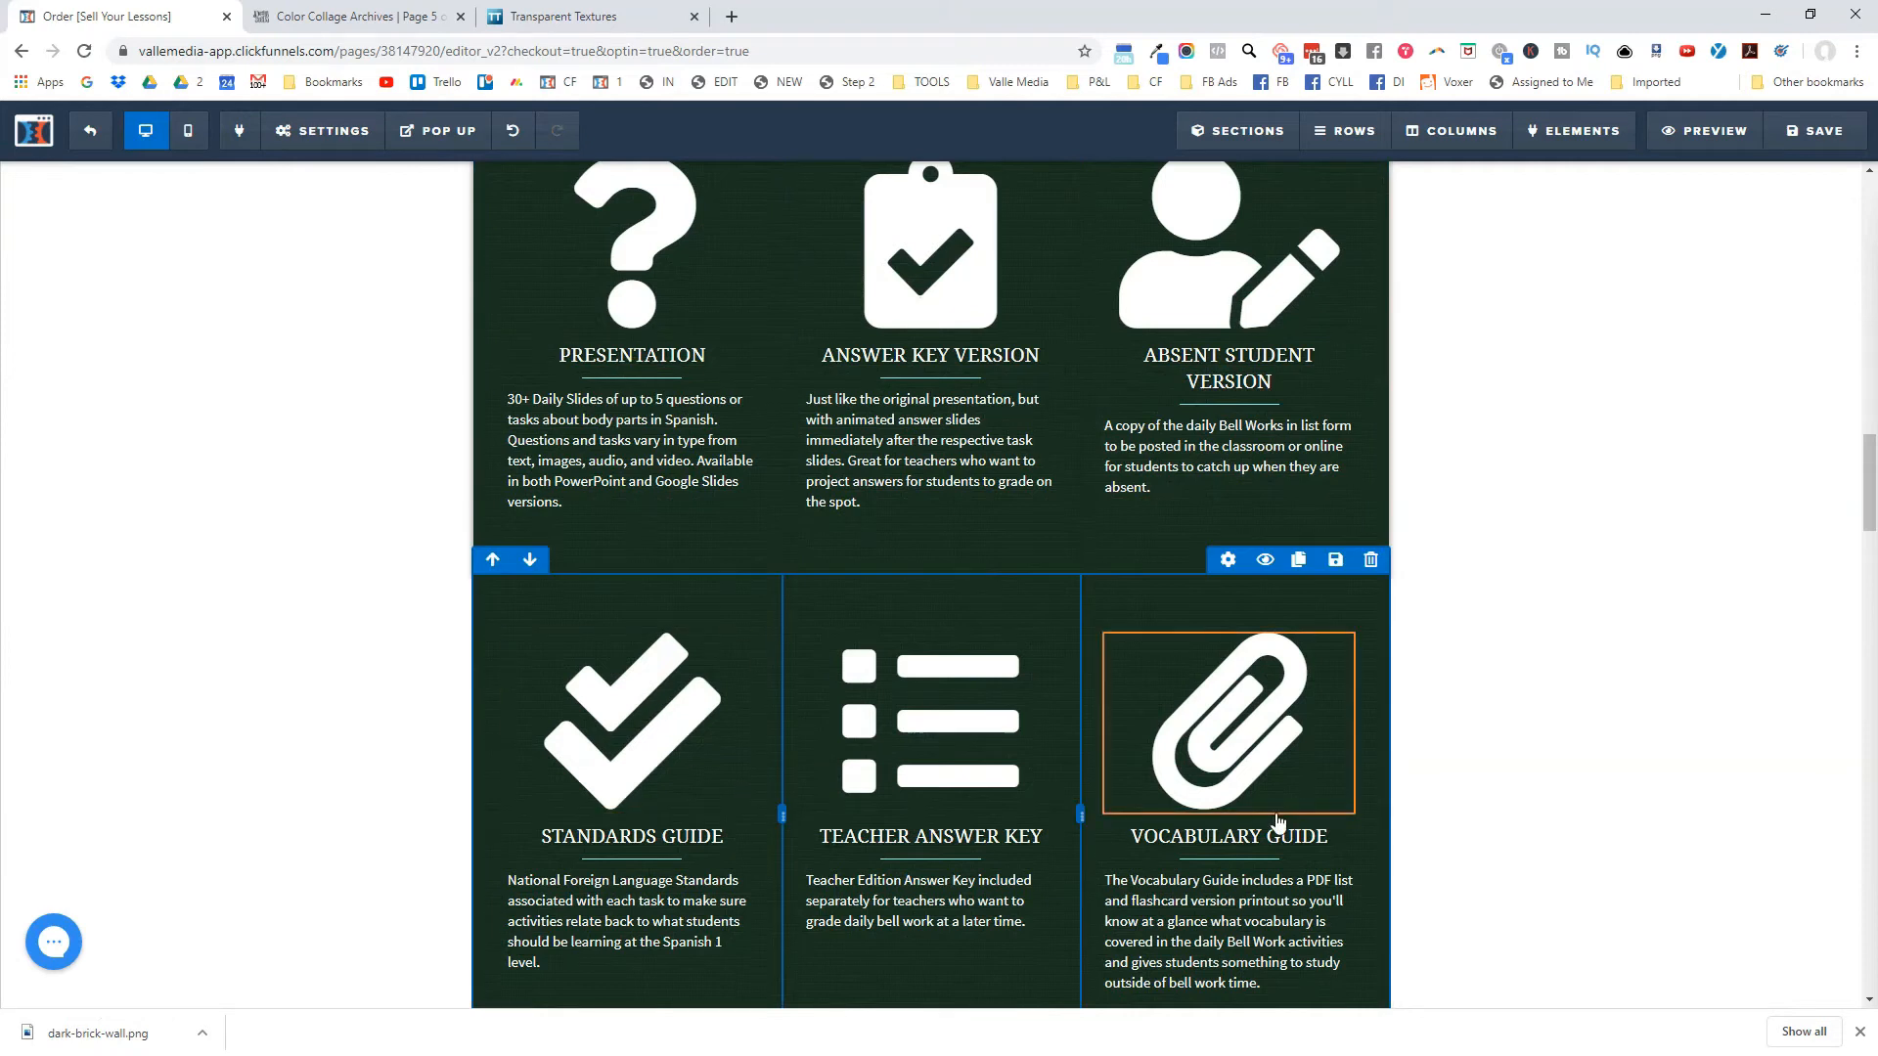
{"action": "left_click", "coordinate": [1269, 362]}
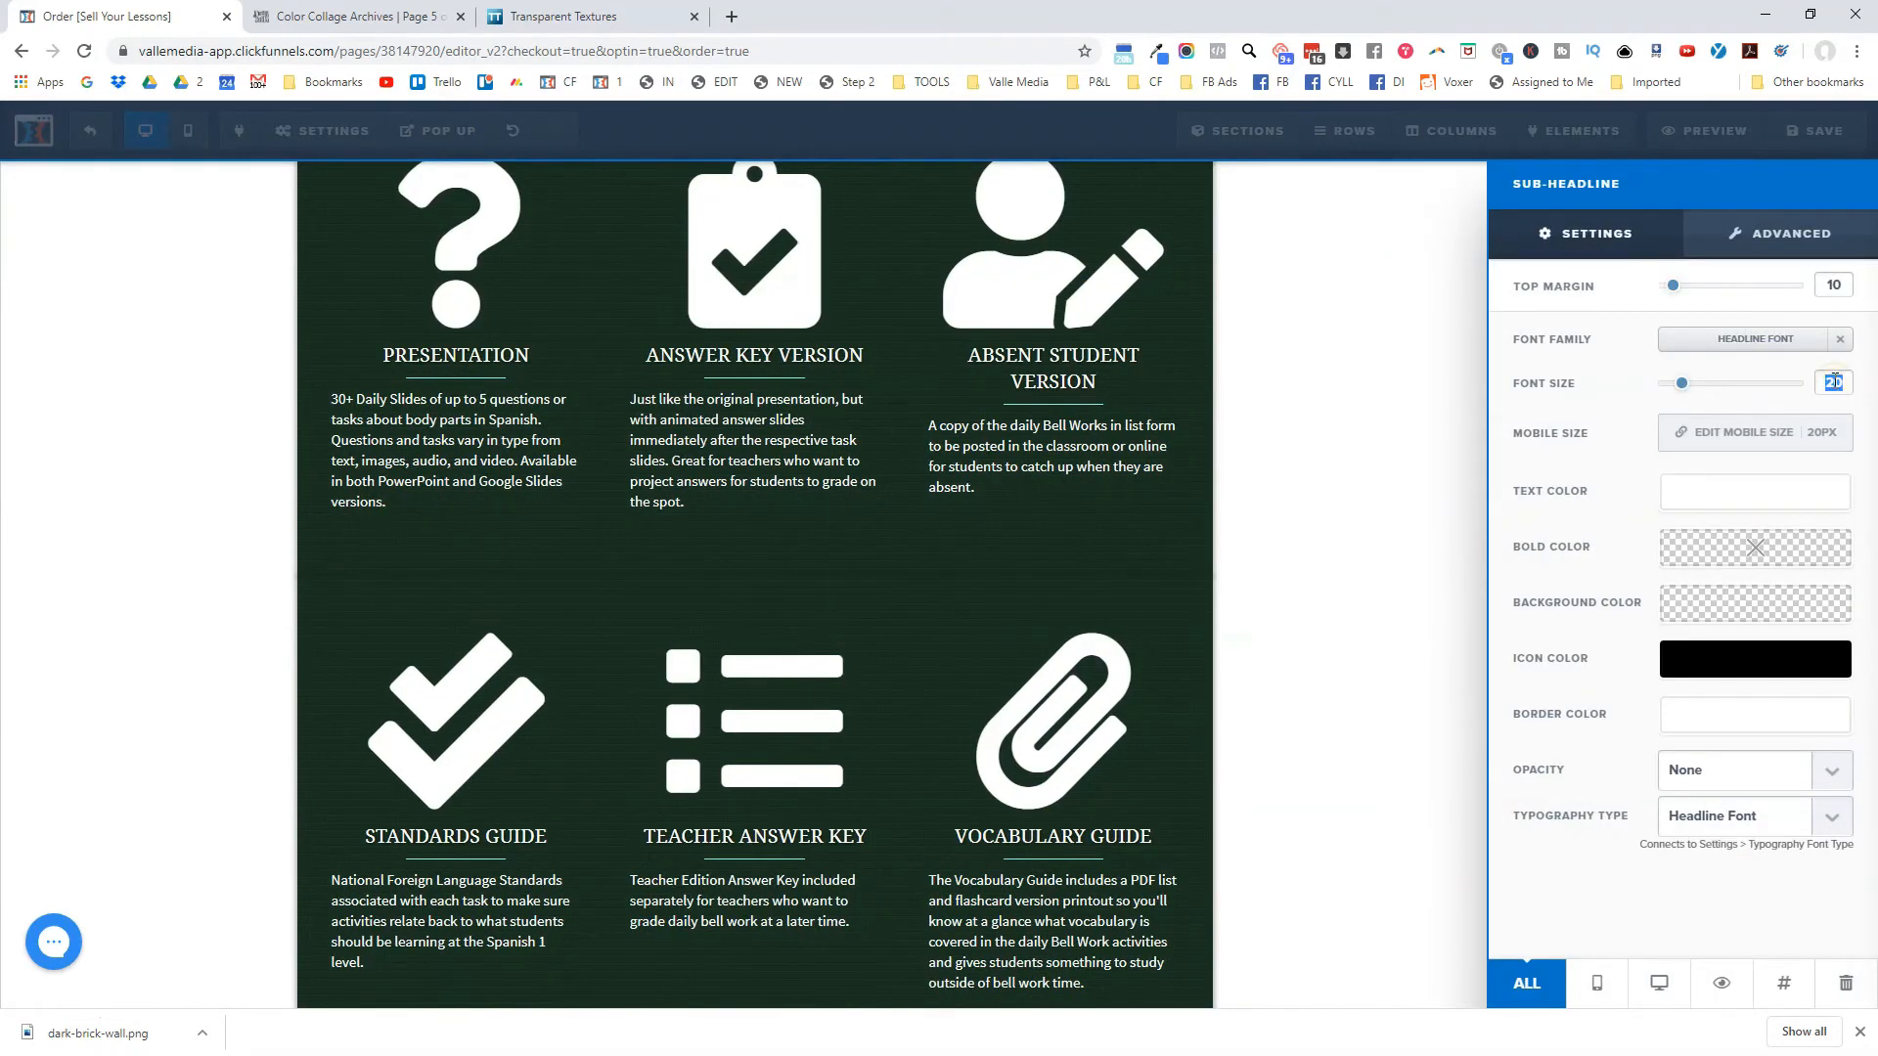
{"action": "type", "text": "19"}
{"action": "left_click", "coordinate": [1129, 419]}
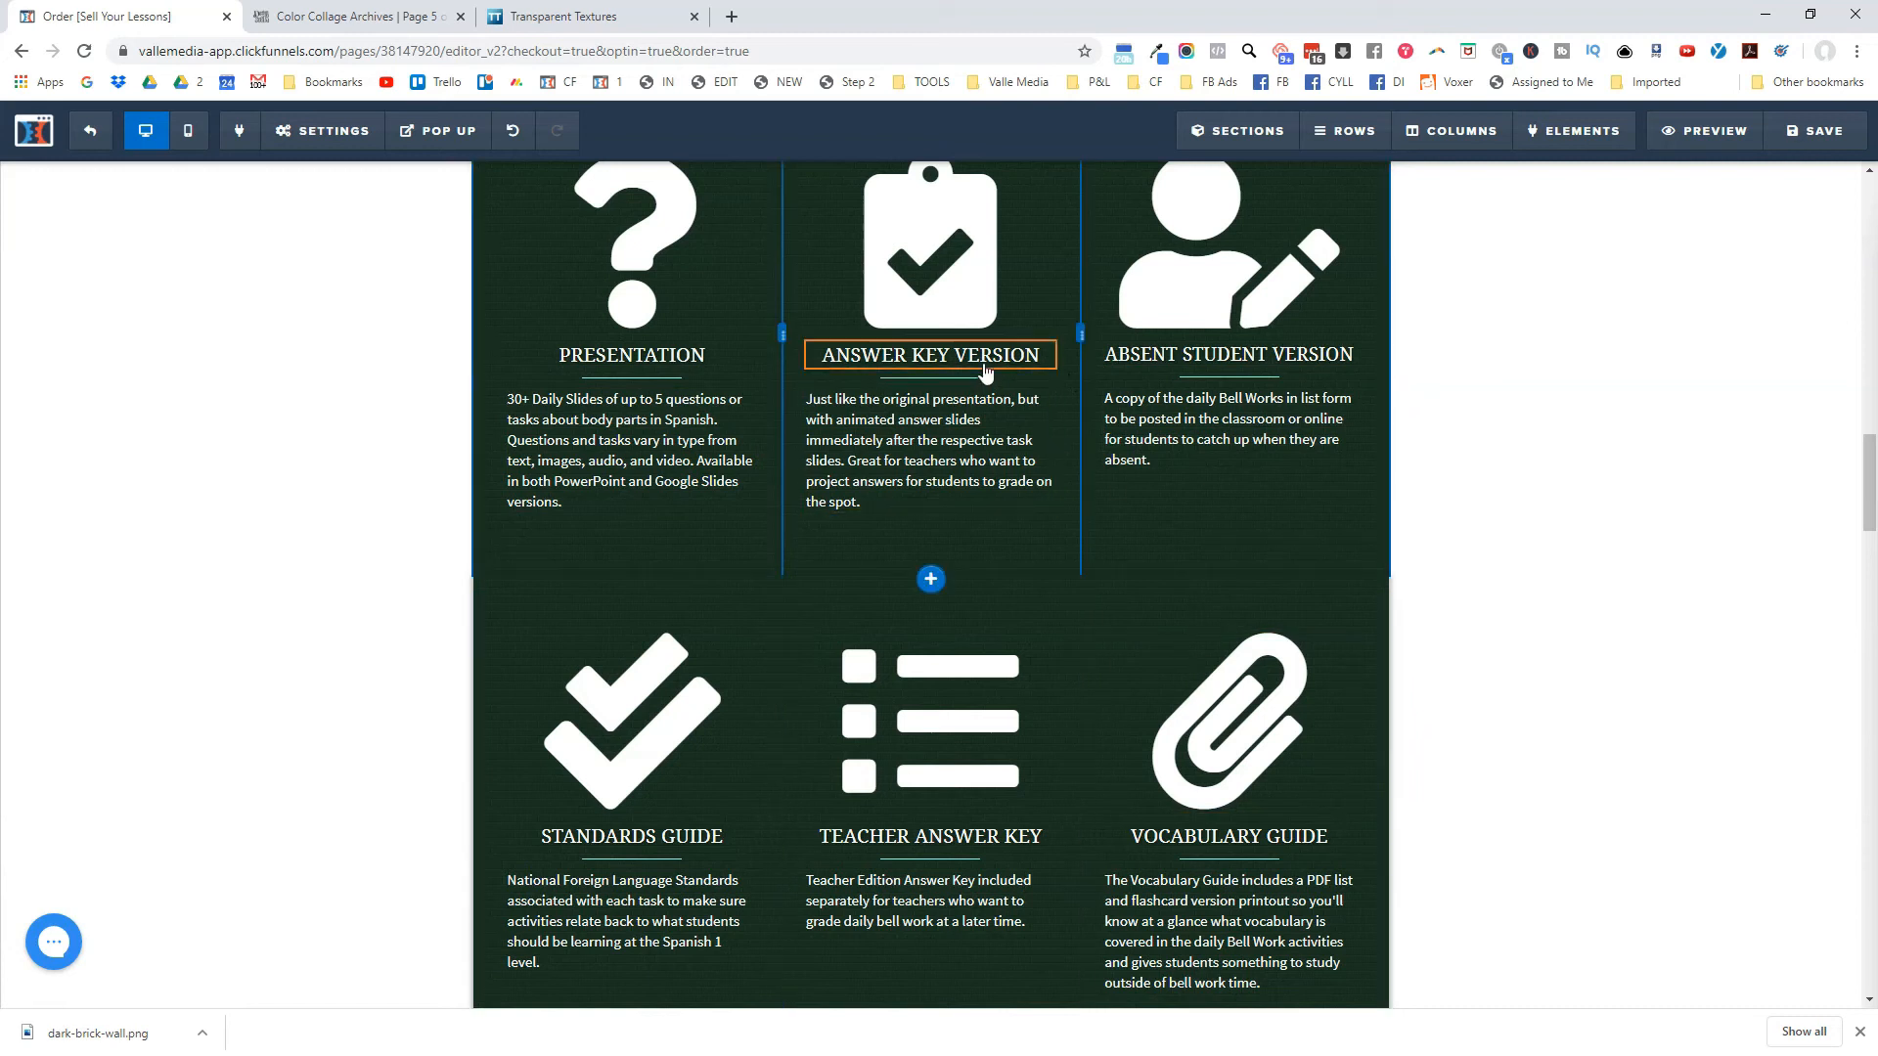
Set the font size of the ANSWER KEY VERSION and PRESENTATION sub-headlines to 19.
{"action": "mouse_move", "coordinate": [966, 342]}
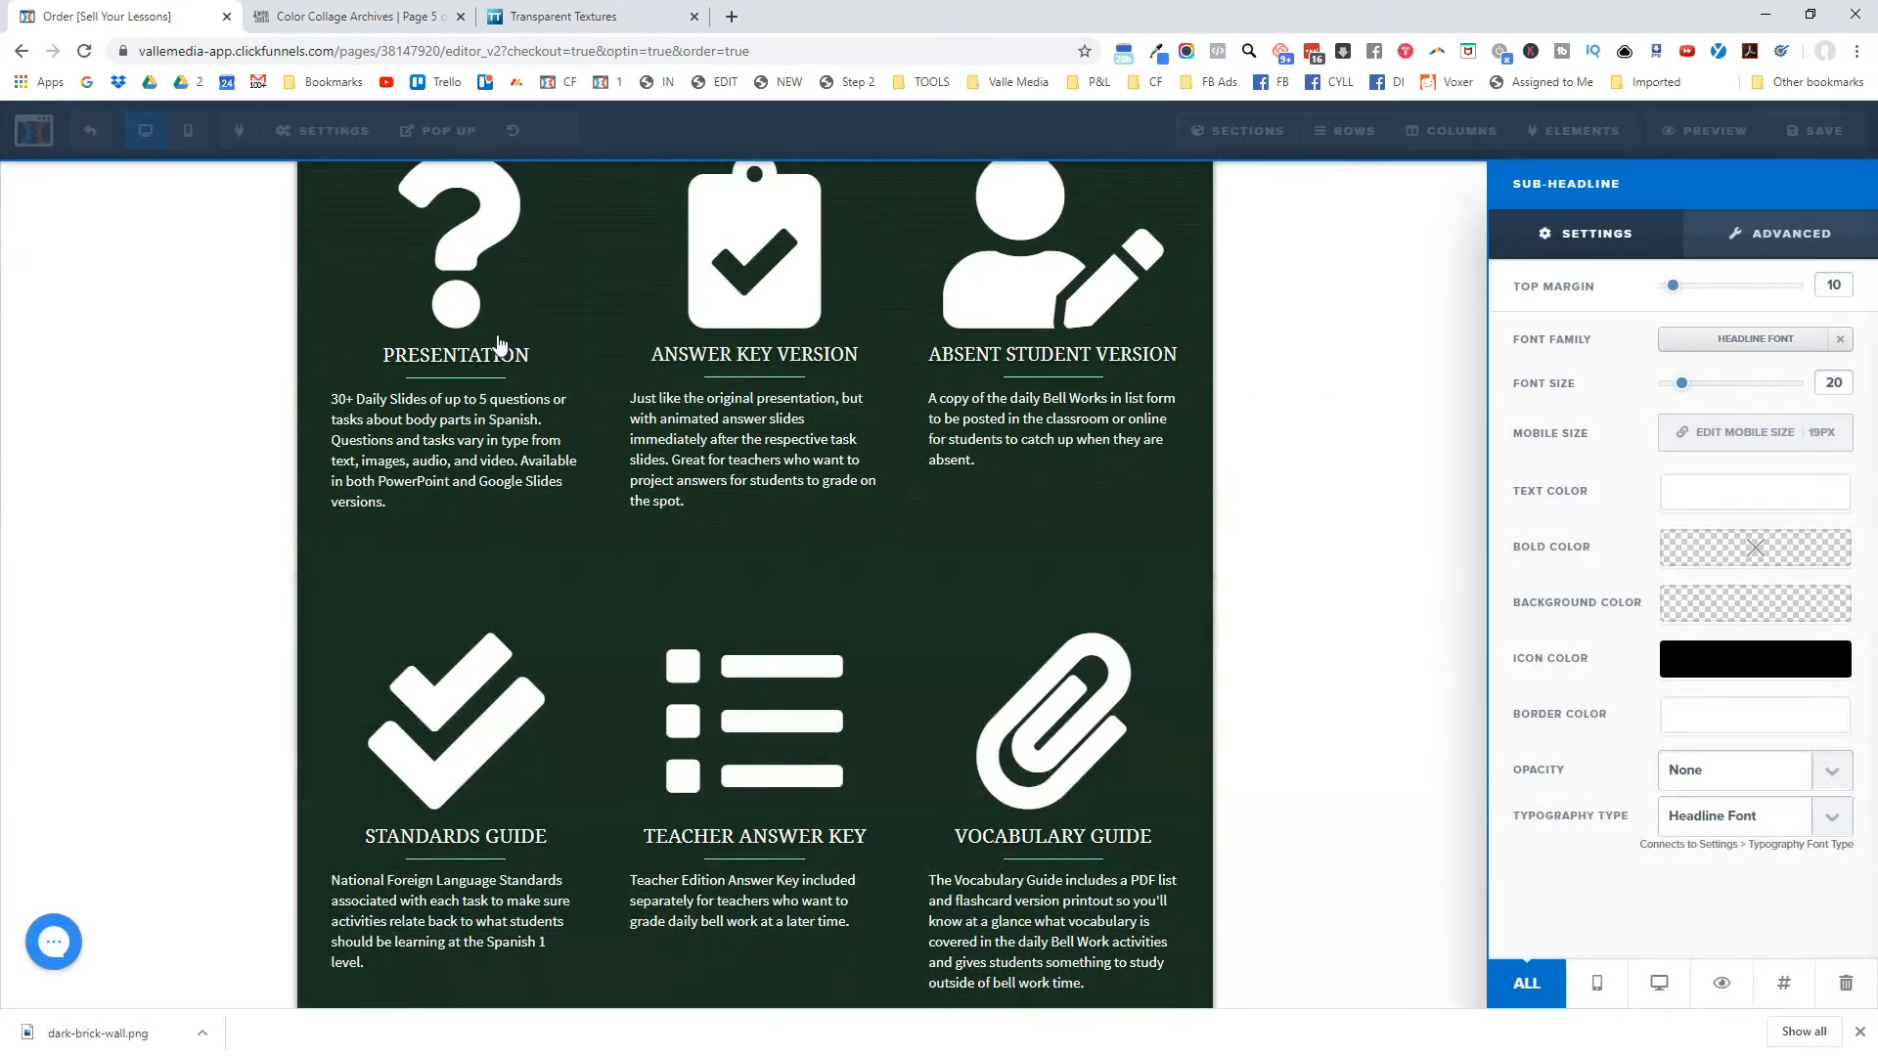
{"action": "left_click", "coordinate": [503, 356]}
{"action": "left_click_drag", "start_coordinate": [1850, 384], "coordinate": [1822, 382]}
{"action": "type", "text": "19"}
{"action": "left_click", "coordinate": [1107, 813]}
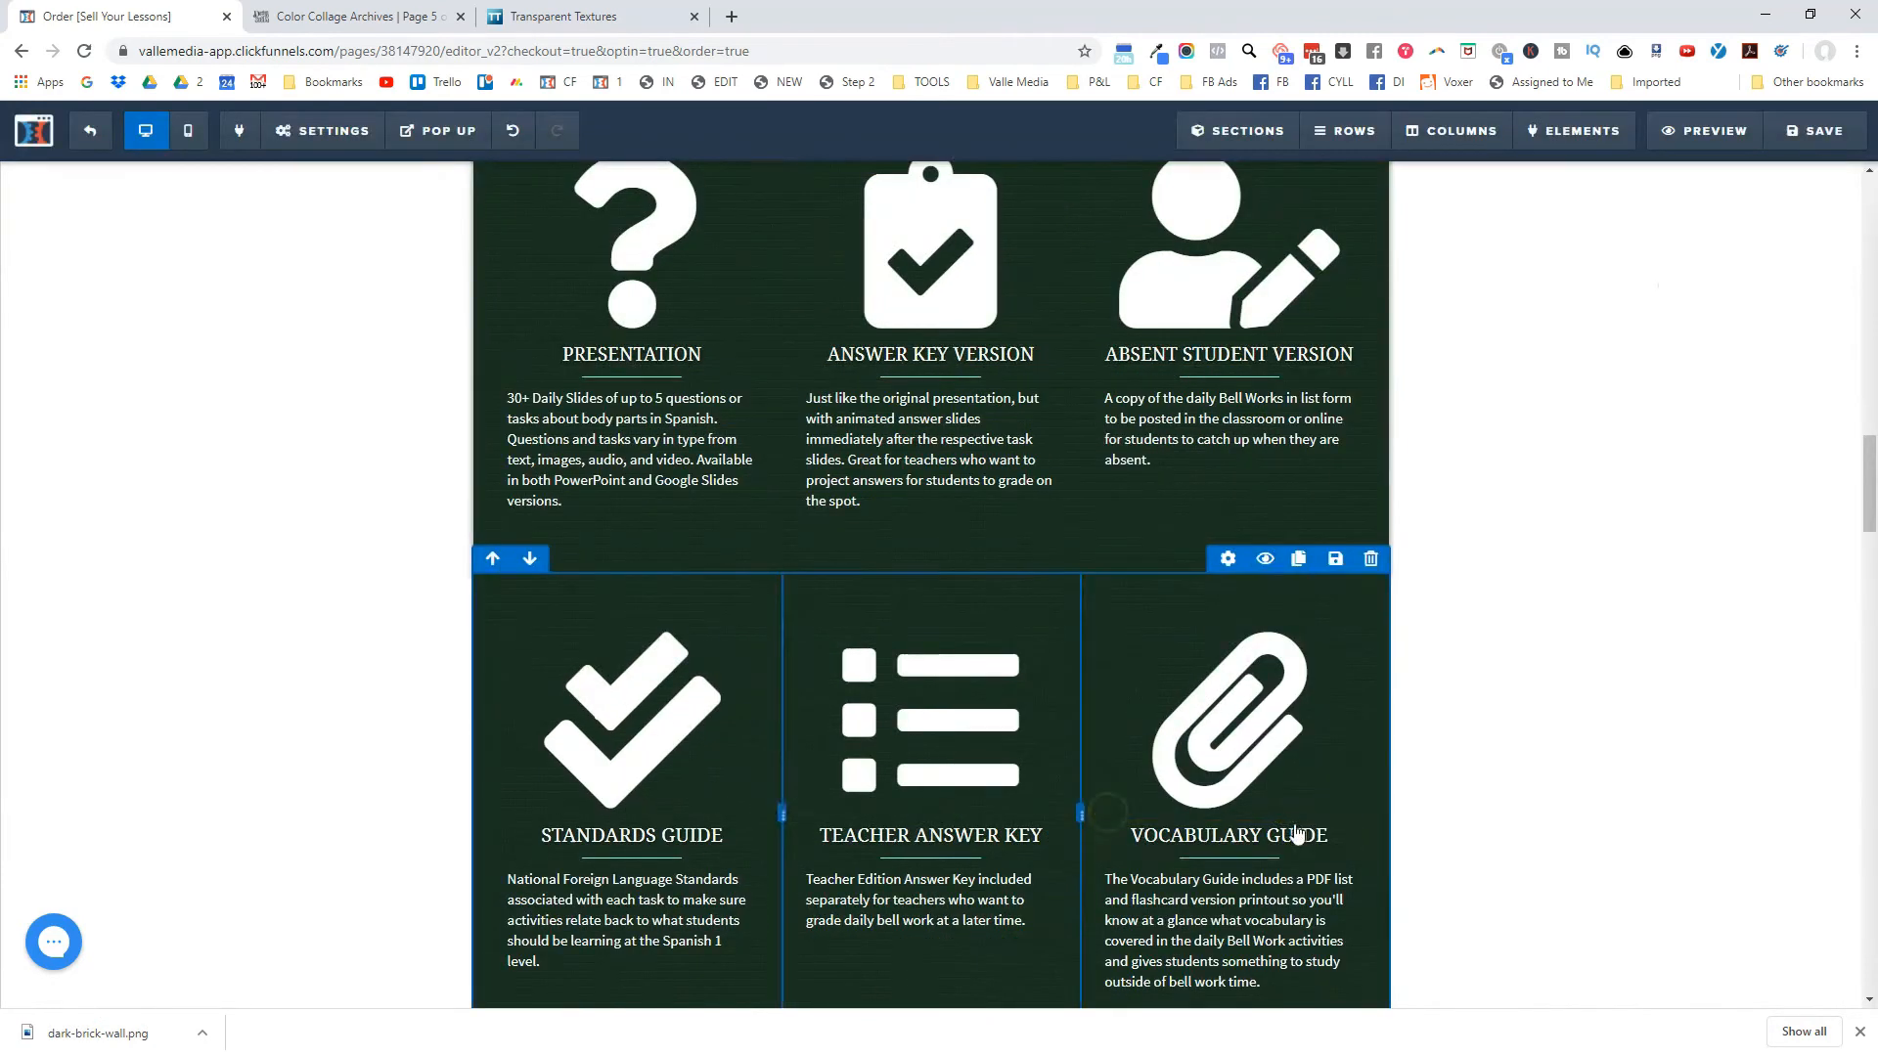
Set the font size of the VOCABULARY GUIDE and TEACHER ANSWER KEY sub-headlines to 19.
{"action": "left_click", "coordinate": [1276, 811]}
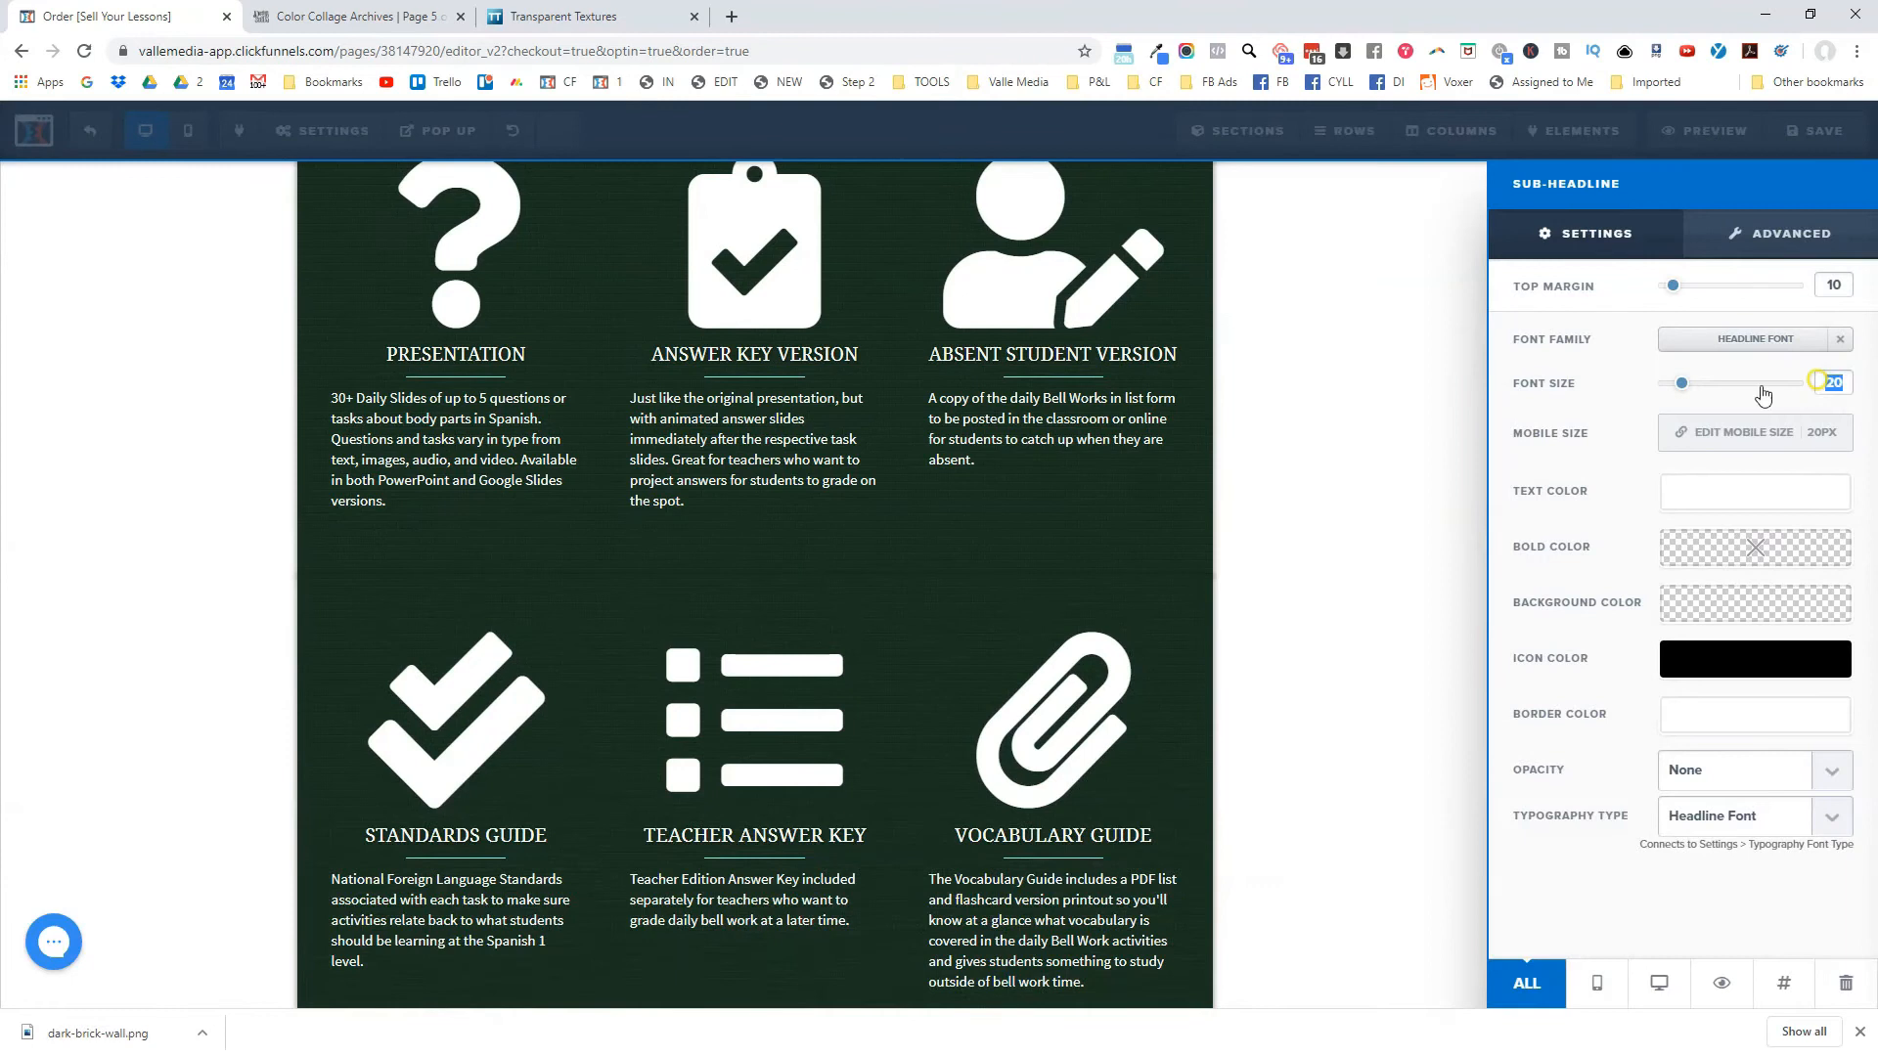
{"action": "left_click", "coordinate": [758, 841]}
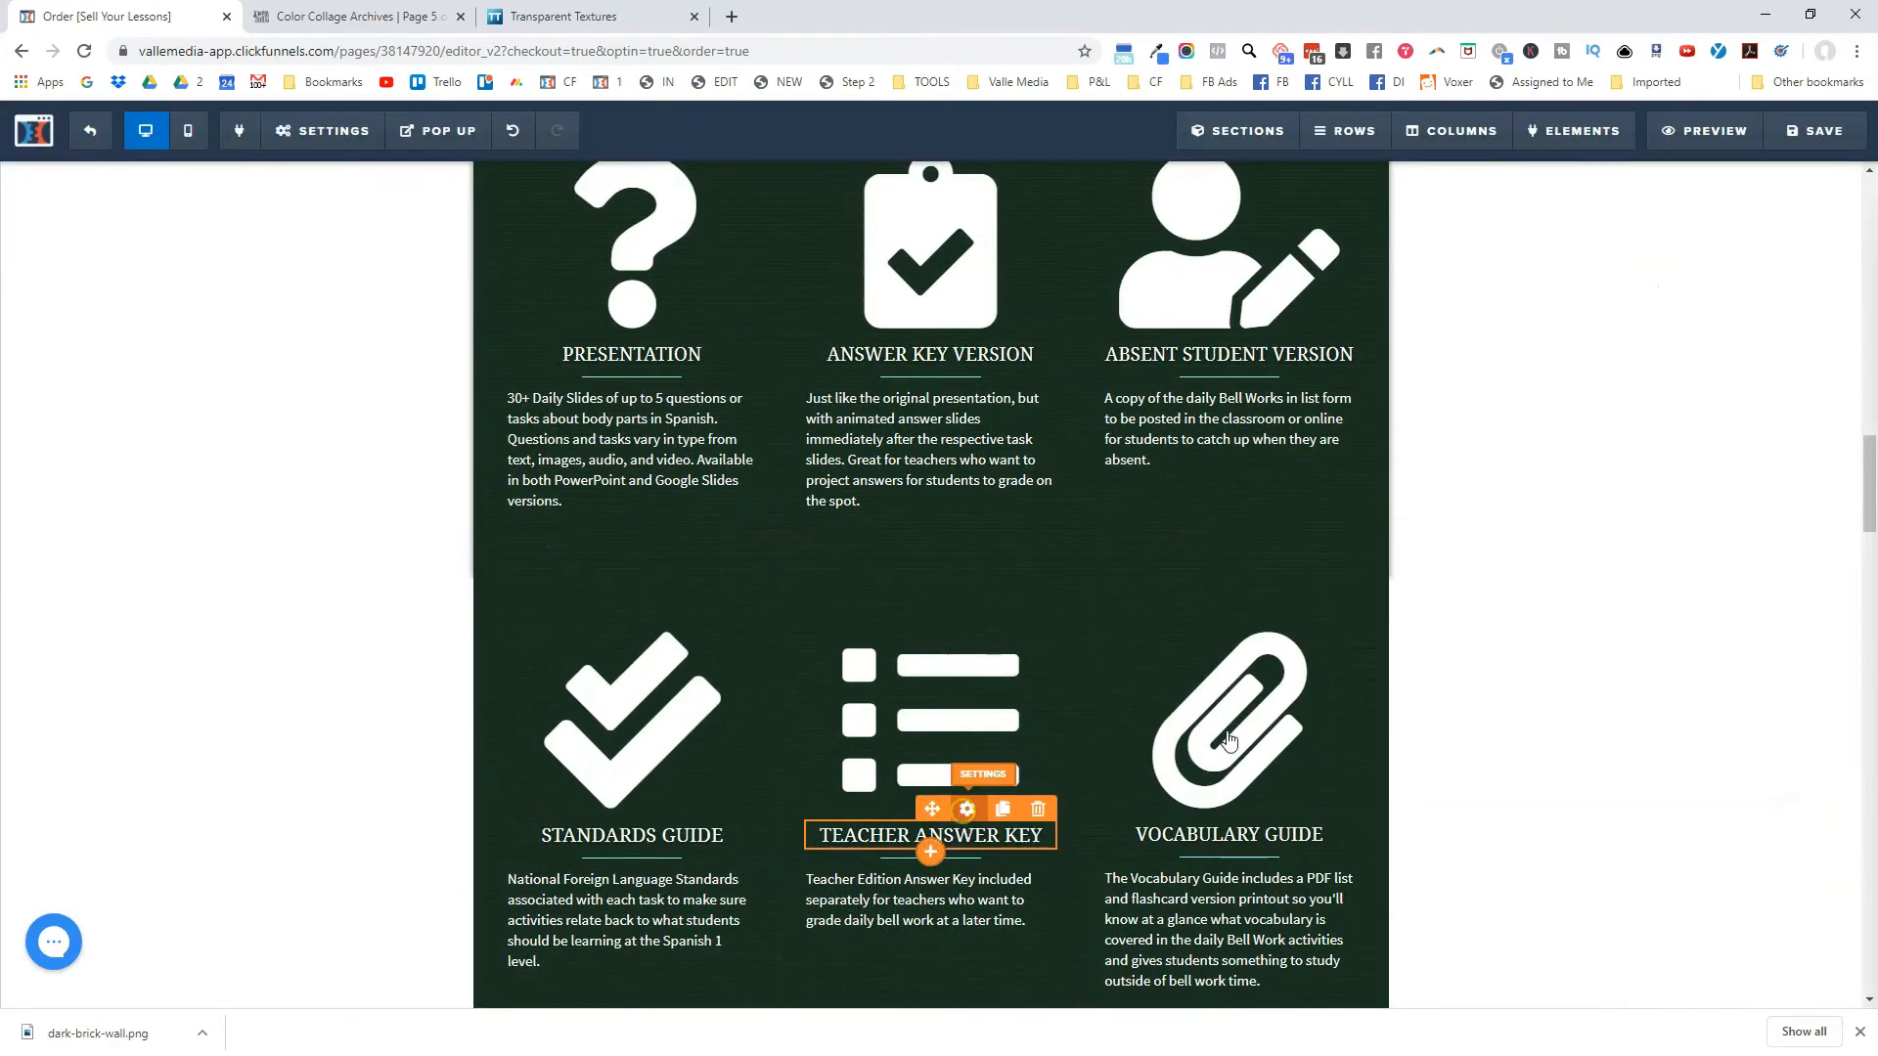
{"action": "left_click", "coordinate": [966, 810]}
{"action": "left_click_drag", "start_coordinate": [1843, 382], "coordinate": [1794, 381]}
{"action": "type", "text": "19"}
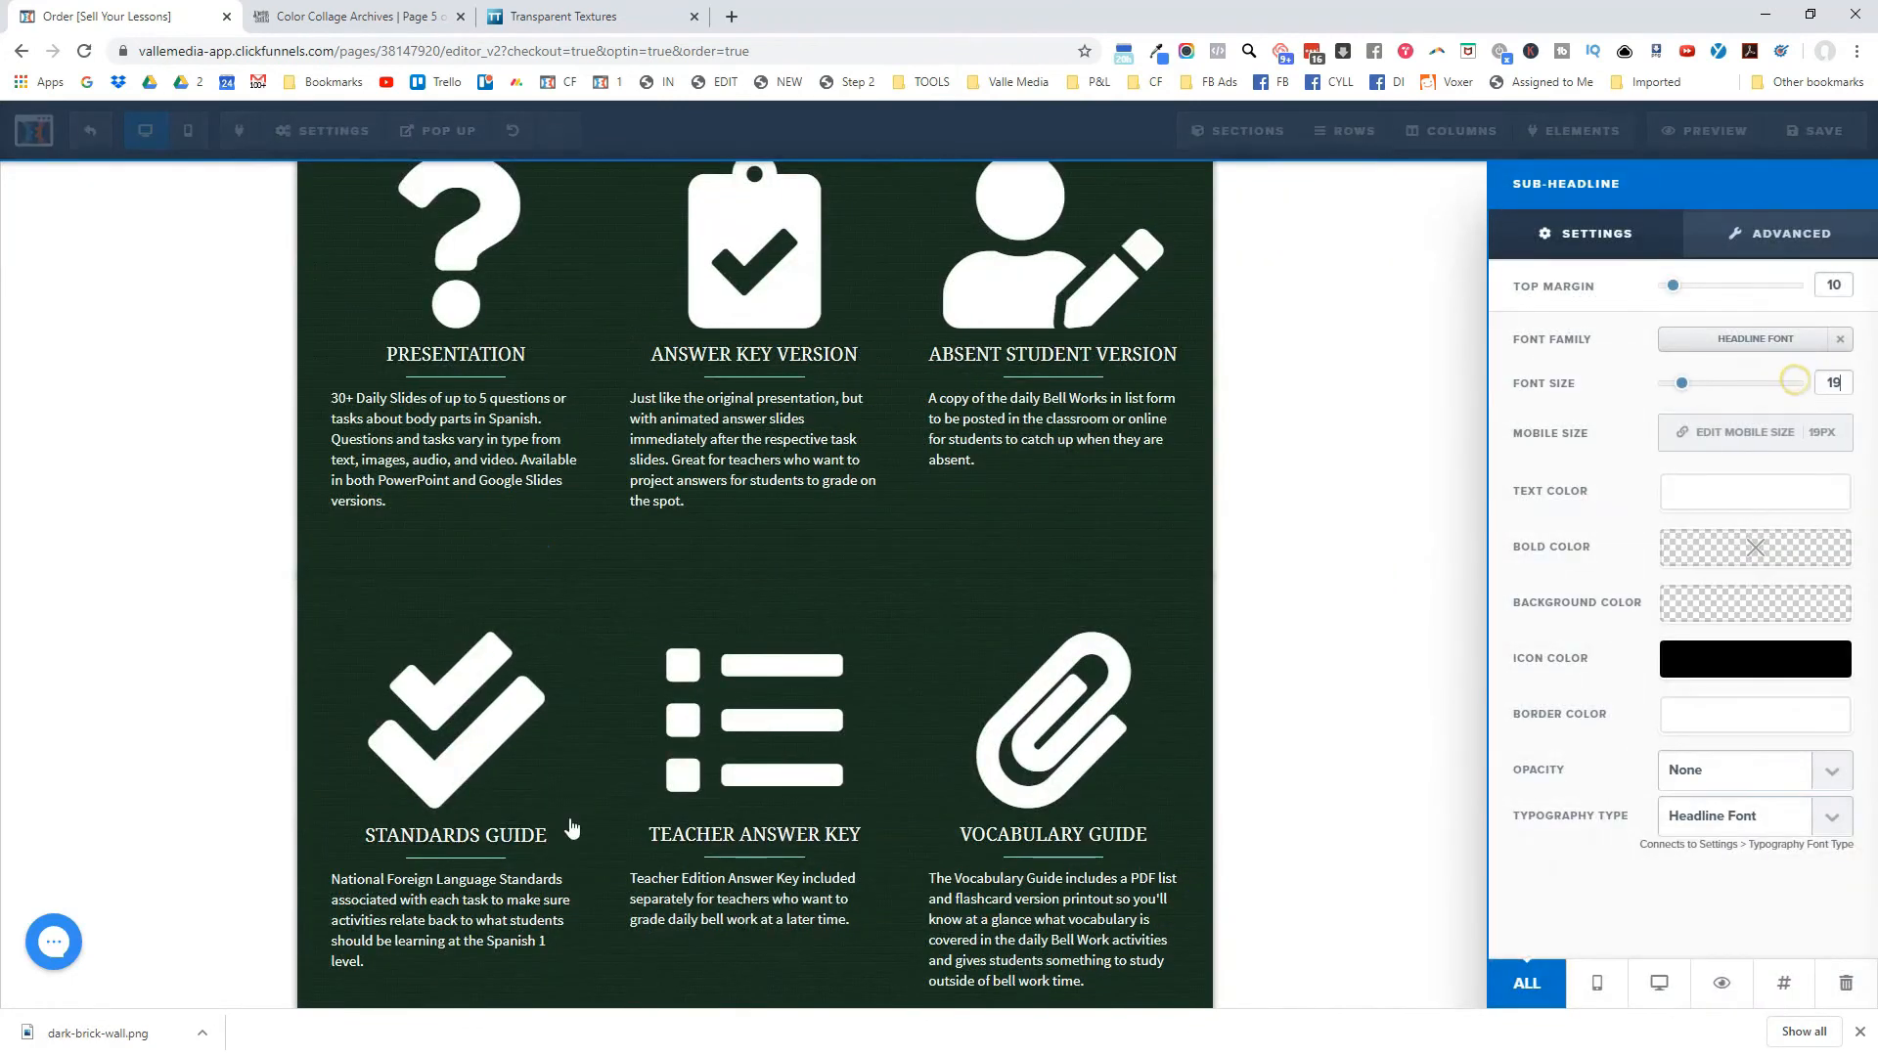
Set the font size of the STANDARDS GUIDE sub-headline to 19.
{"action": "left_click", "coordinate": [492, 841]}
{"action": "left_click", "coordinate": [669, 810]}
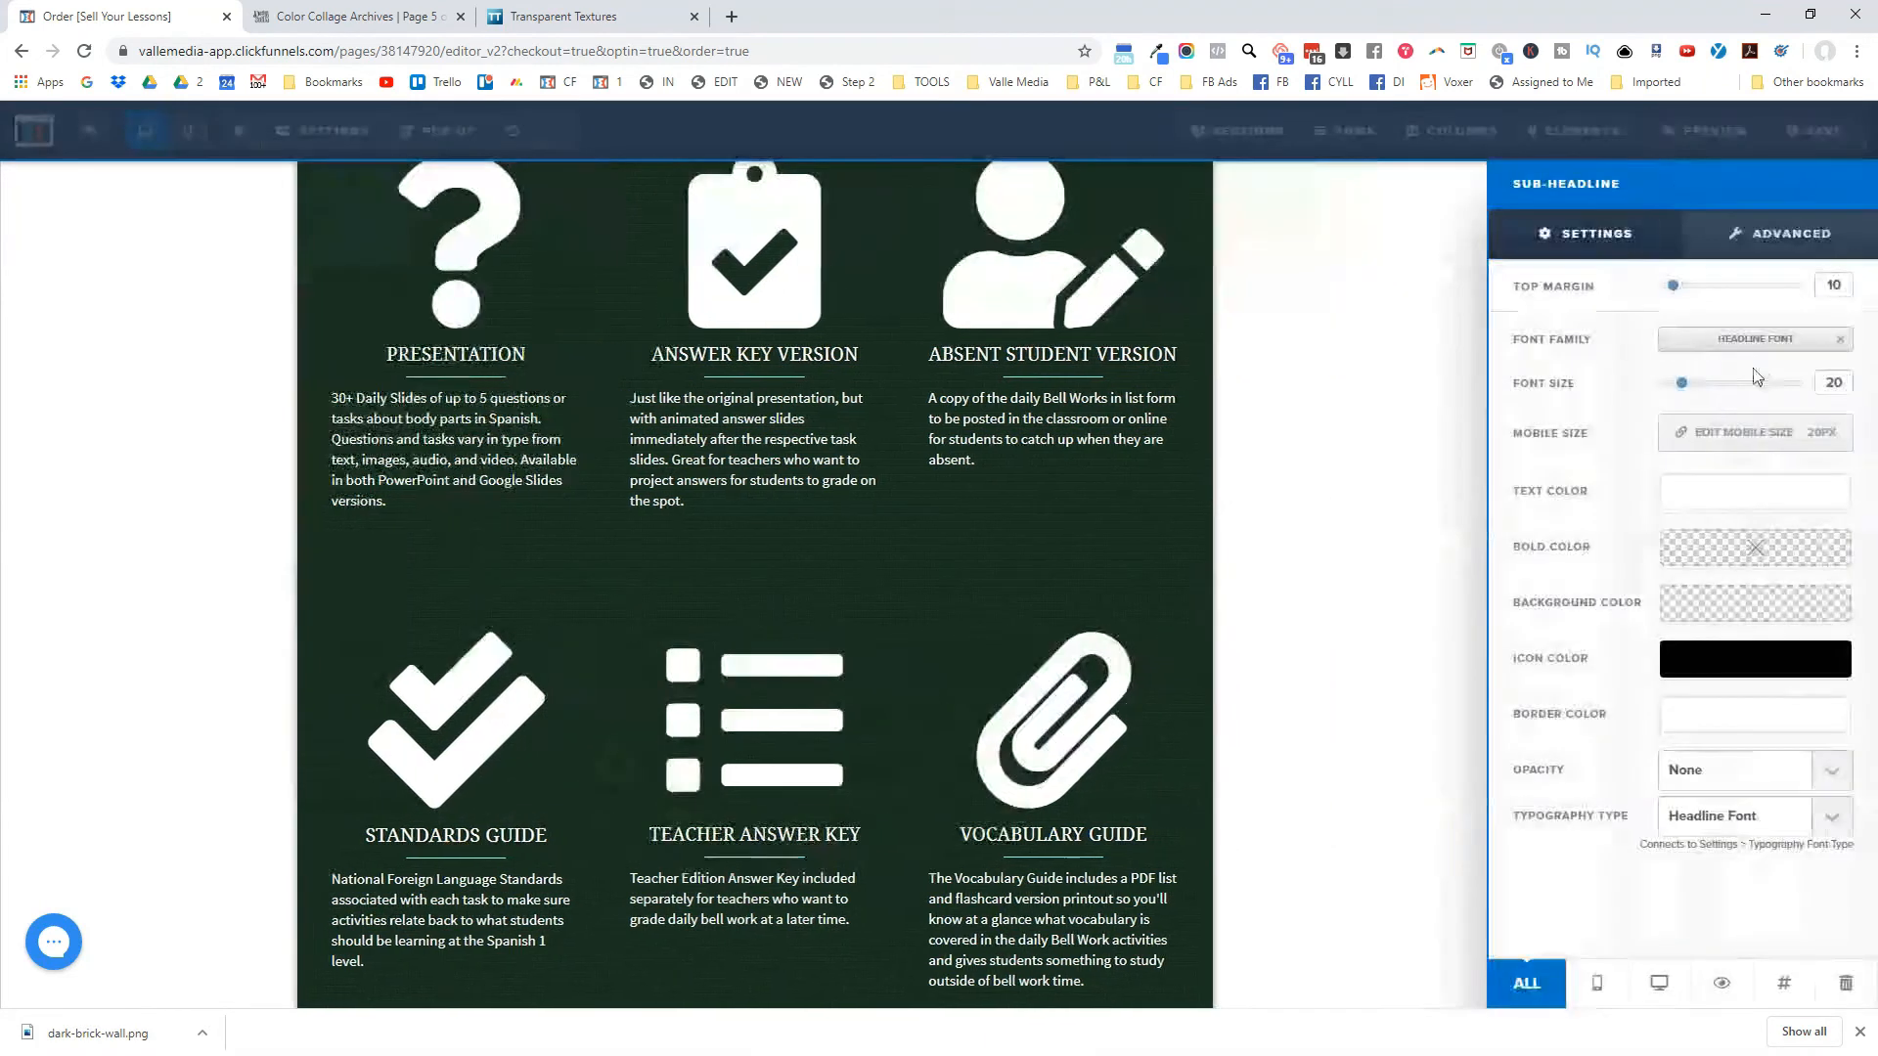
{"action": "left_click_drag", "start_coordinate": [1851, 378], "coordinate": [1819, 382]}
{"action": "type", "text": "19"}
{"action": "left_click", "coordinate": [1221, 494]}
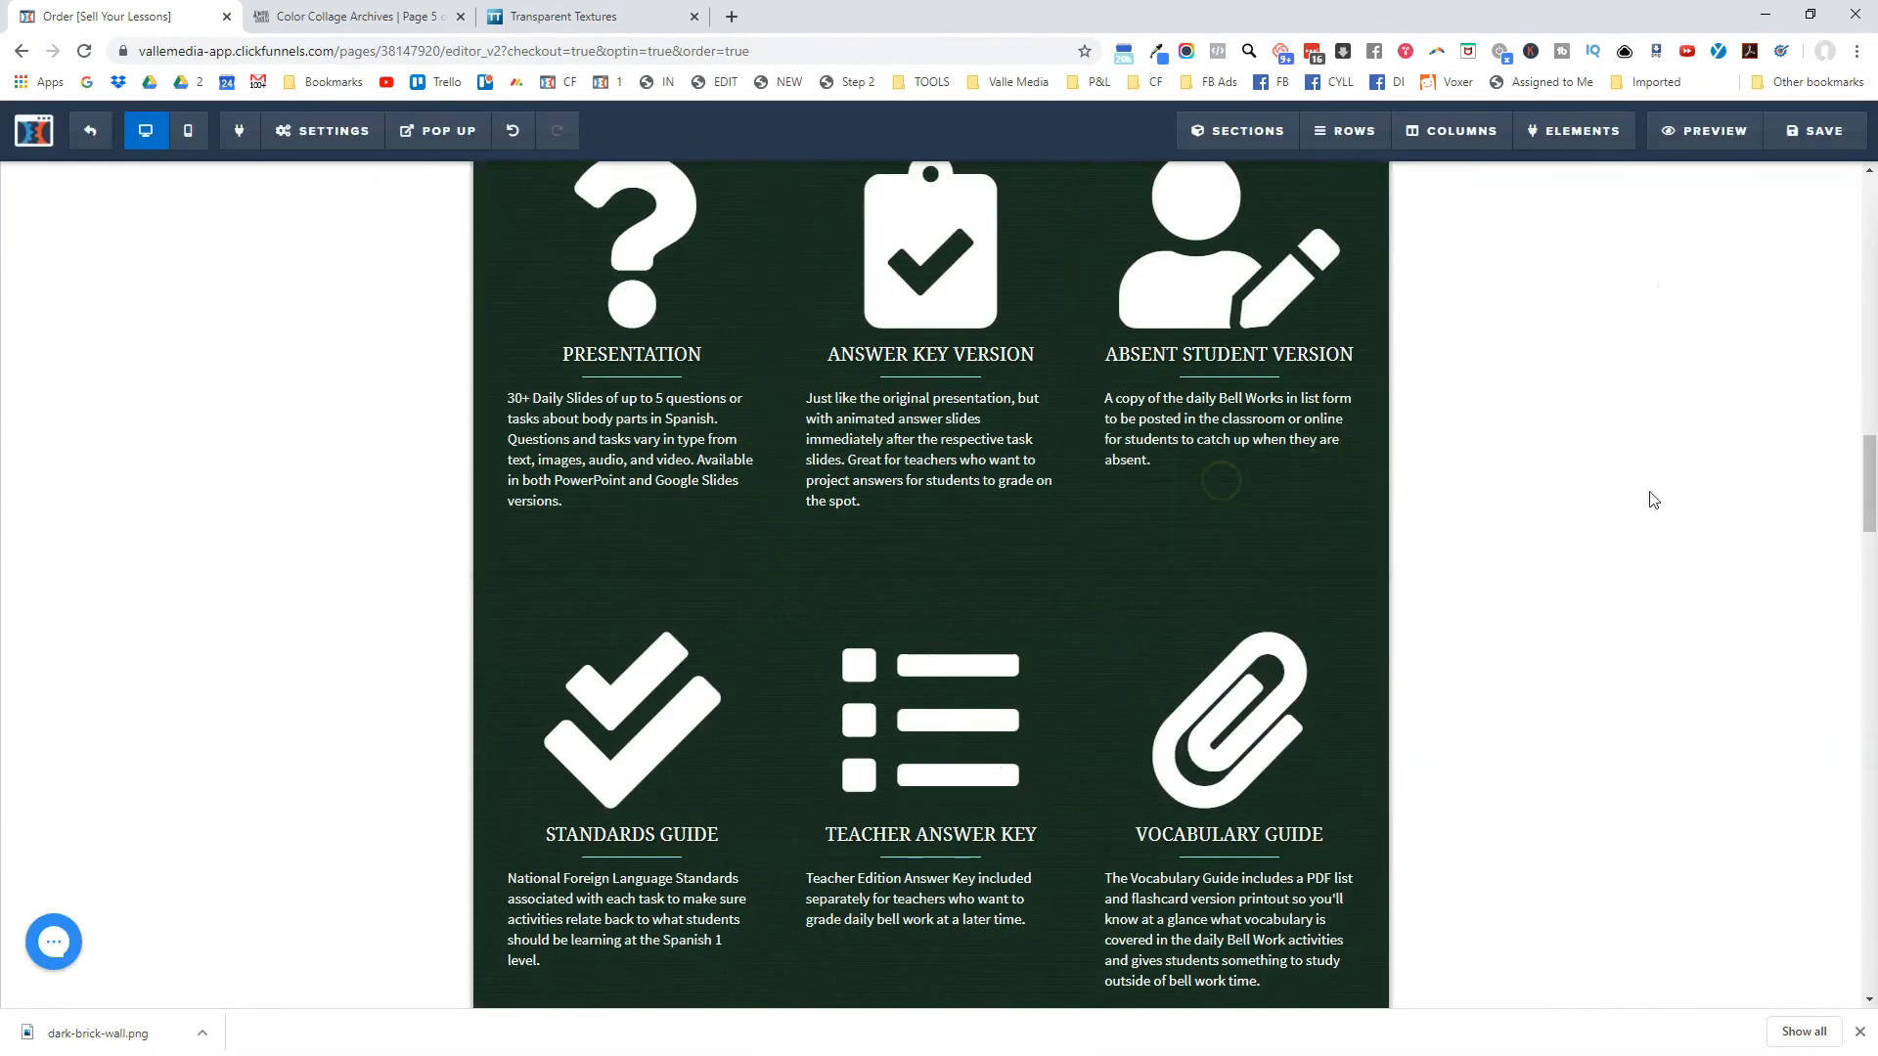
Swap the paperclip icon above VOCABULARY GUIDE with the person-and-pencil icon above ABSENT STUDENT VERSION.
{"action": "scroll", "coordinate": [1645, 518], "scroll_direction": "down", "scroll_amount": 1}
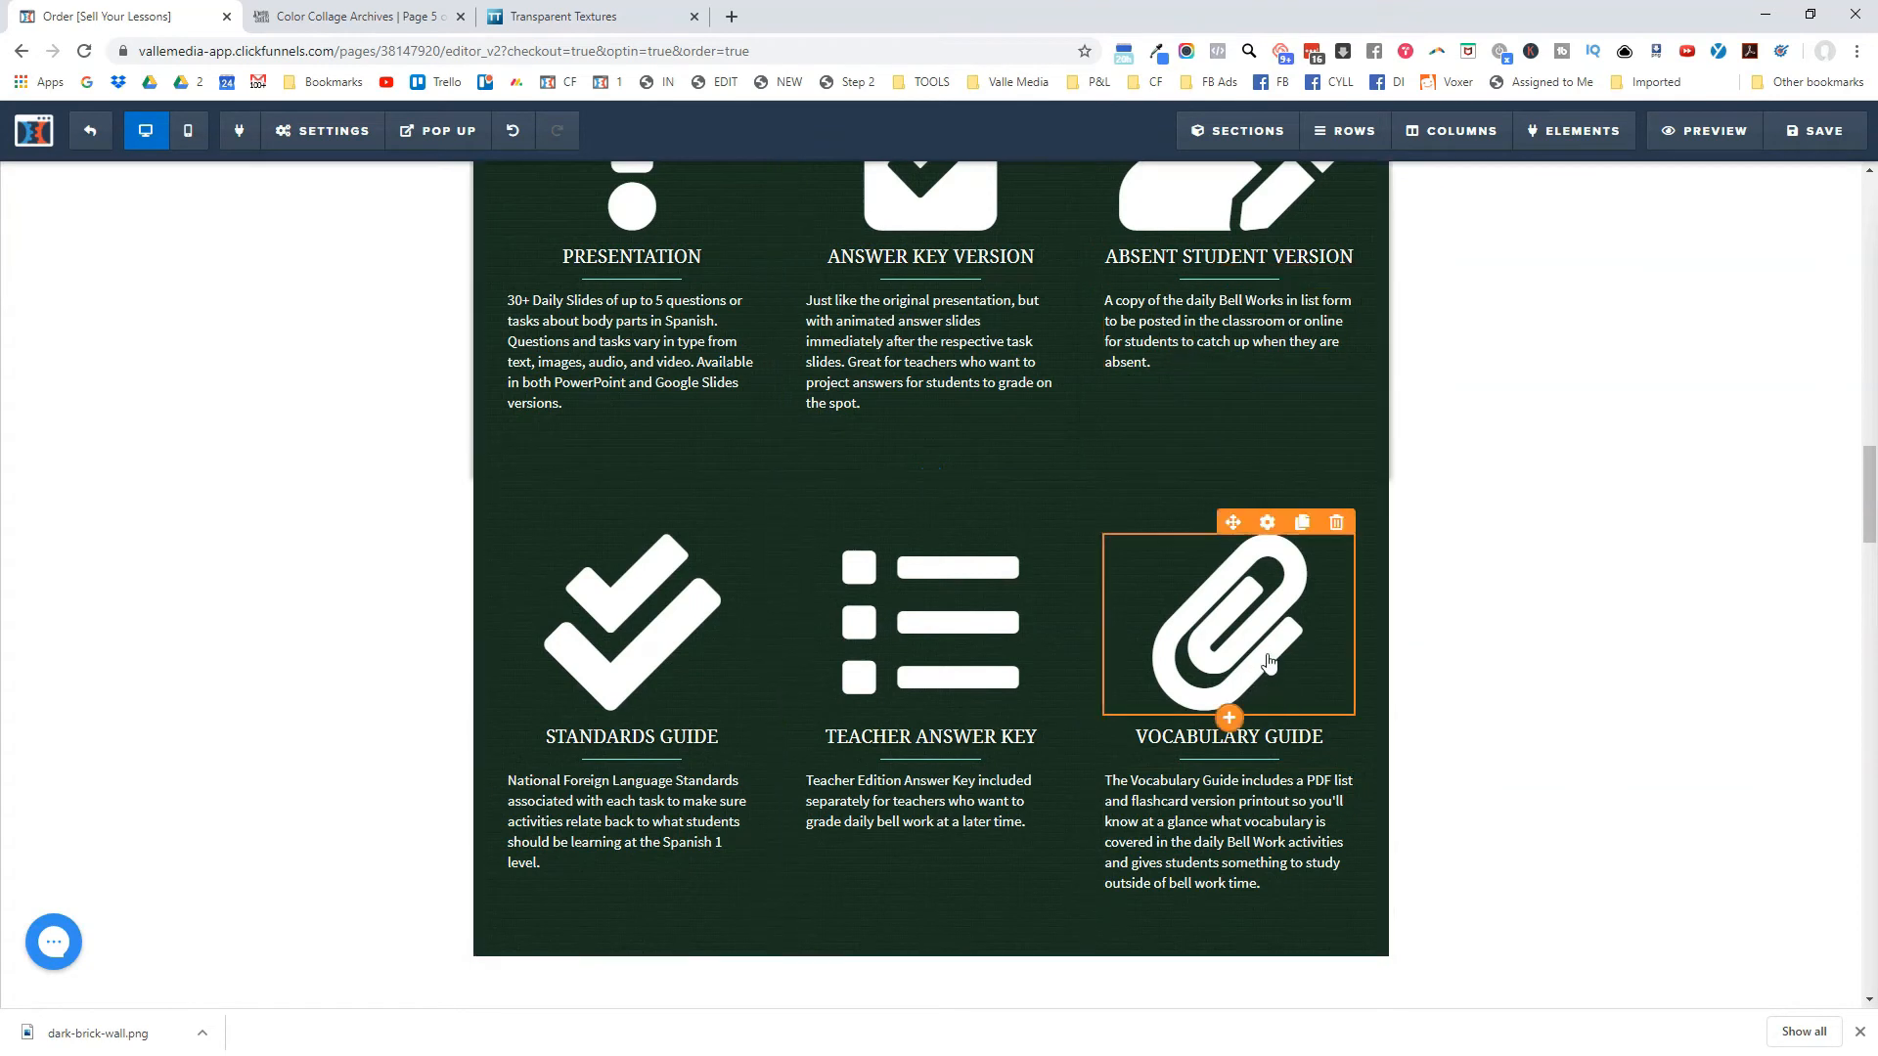
{"action": "scroll", "coordinate": [1366, 803], "scroll_direction": "up", "scroll_amount": 1}
{"action": "left_click_drag", "start_coordinate": [1233, 684], "coordinate": [1235, 390]}
{"action": "mouse_move", "coordinate": [1232, 245]}
{"action": "left_mouse_down"}
{"action": "mouse_move", "coordinate": [1236, 860]}
{"action": "mouse_move", "coordinate": [1216, 838]}
{"action": "mouse_move", "coordinate": [1222, 729]}
{"action": "left_mouse_up"}
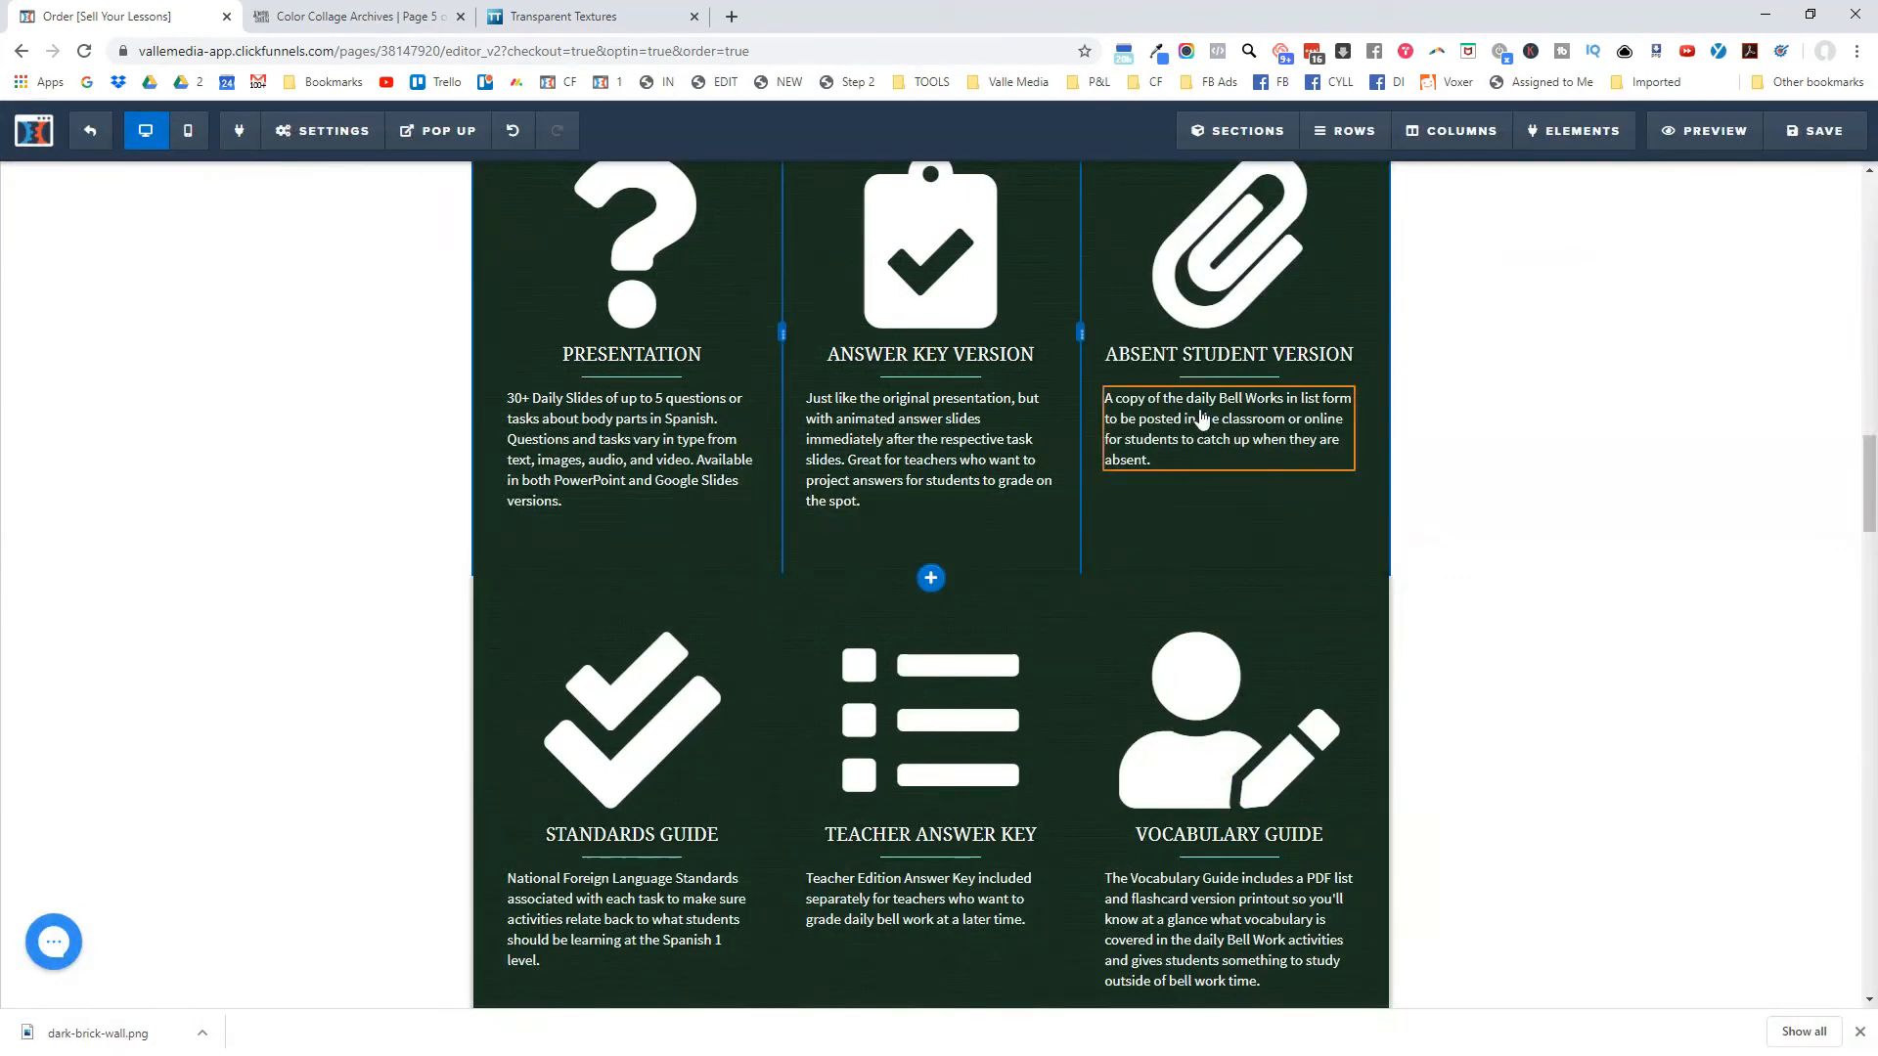
Swap the ABSENT STUDENT VERSION and VOCABULARY GUIDE headings and descriptions to match their icons, keeping each heading above its divider.
{"action": "left_click_drag", "start_coordinate": [1208, 357], "coordinate": [1229, 861]}
{"action": "left_click_drag", "start_coordinate": [1203, 448], "coordinate": [1245, 800]}
{"action": "left_click", "coordinate": [1431, 847]}
{"action": "left_click_drag", "start_coordinate": [1285, 880], "coordinate": [1240, 436]}
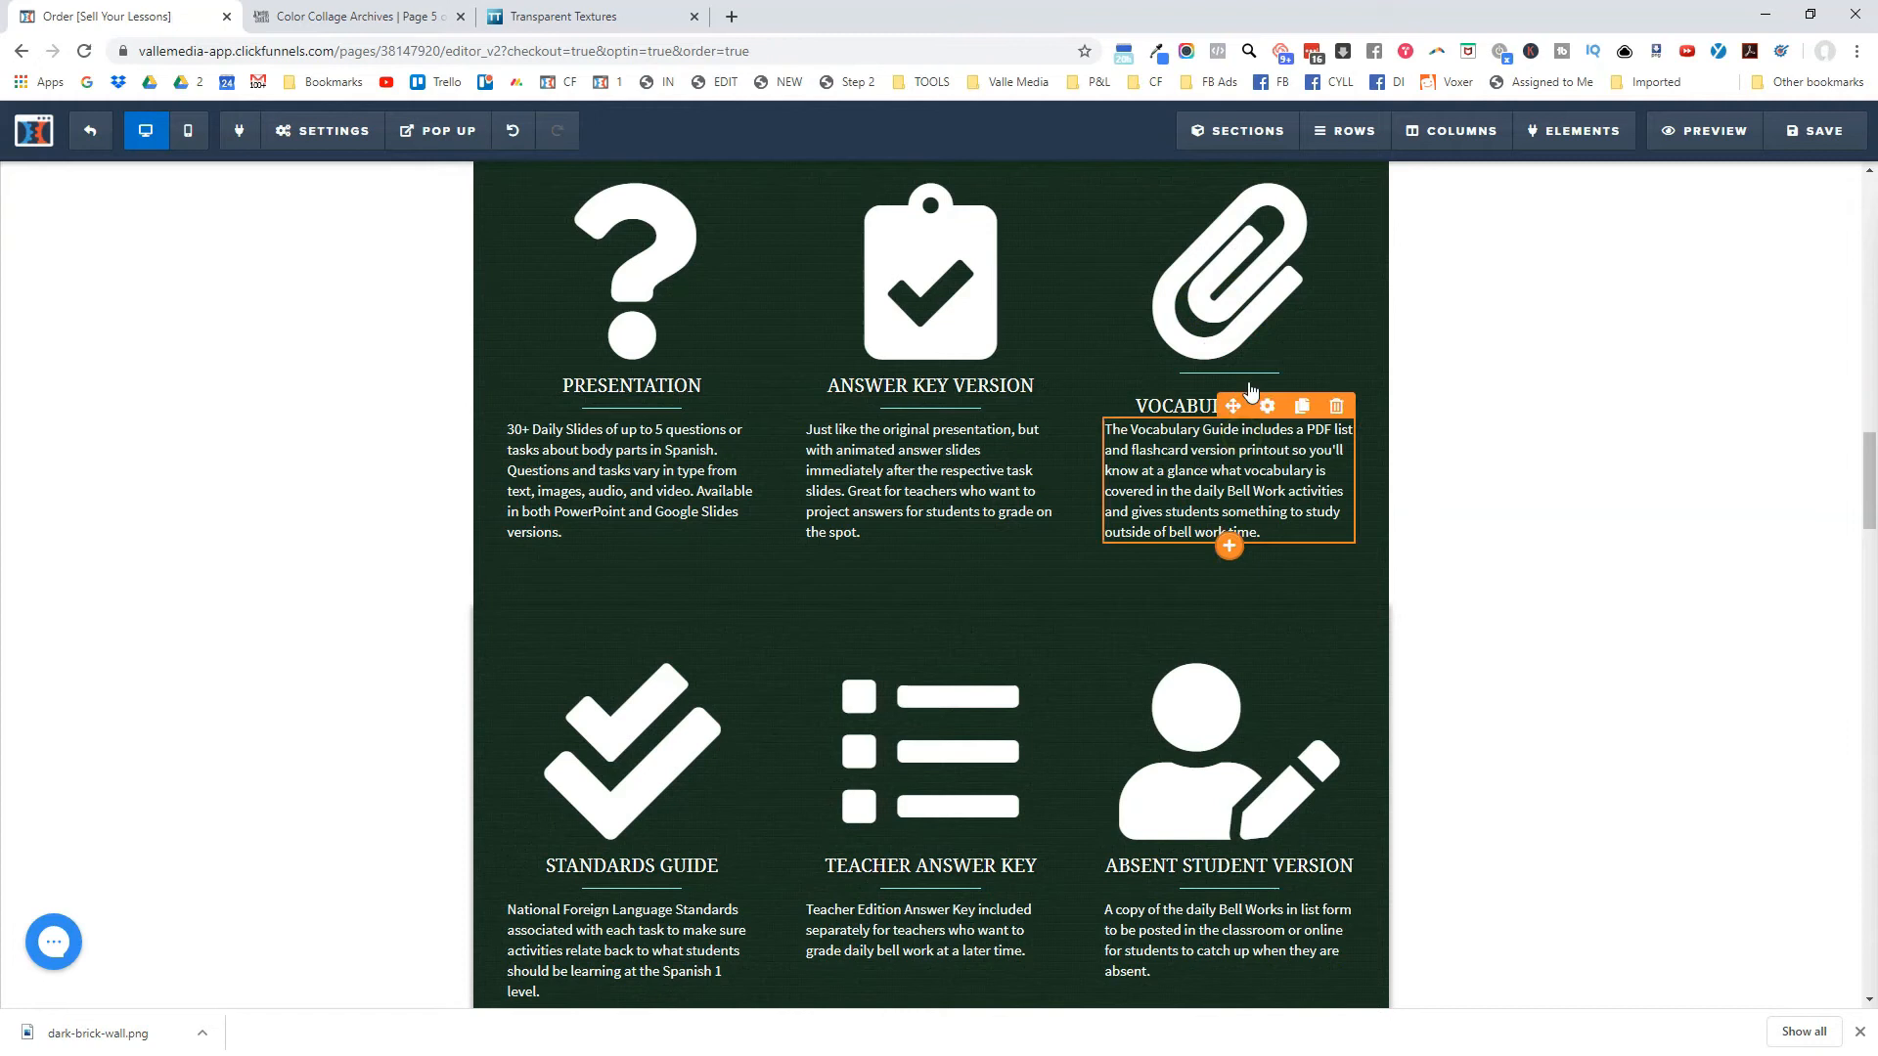
{"action": "mouse_move", "coordinate": [1284, 390]}
{"action": "left_mouse_down"}
{"action": "mouse_move", "coordinate": [1299, 294]}
{"action": "mouse_move", "coordinate": [1298, 369]}
{"action": "mouse_move", "coordinate": [1258, 364]}
{"action": "mouse_move", "coordinate": [1271, 411]}
{"action": "left_mouse_up"}
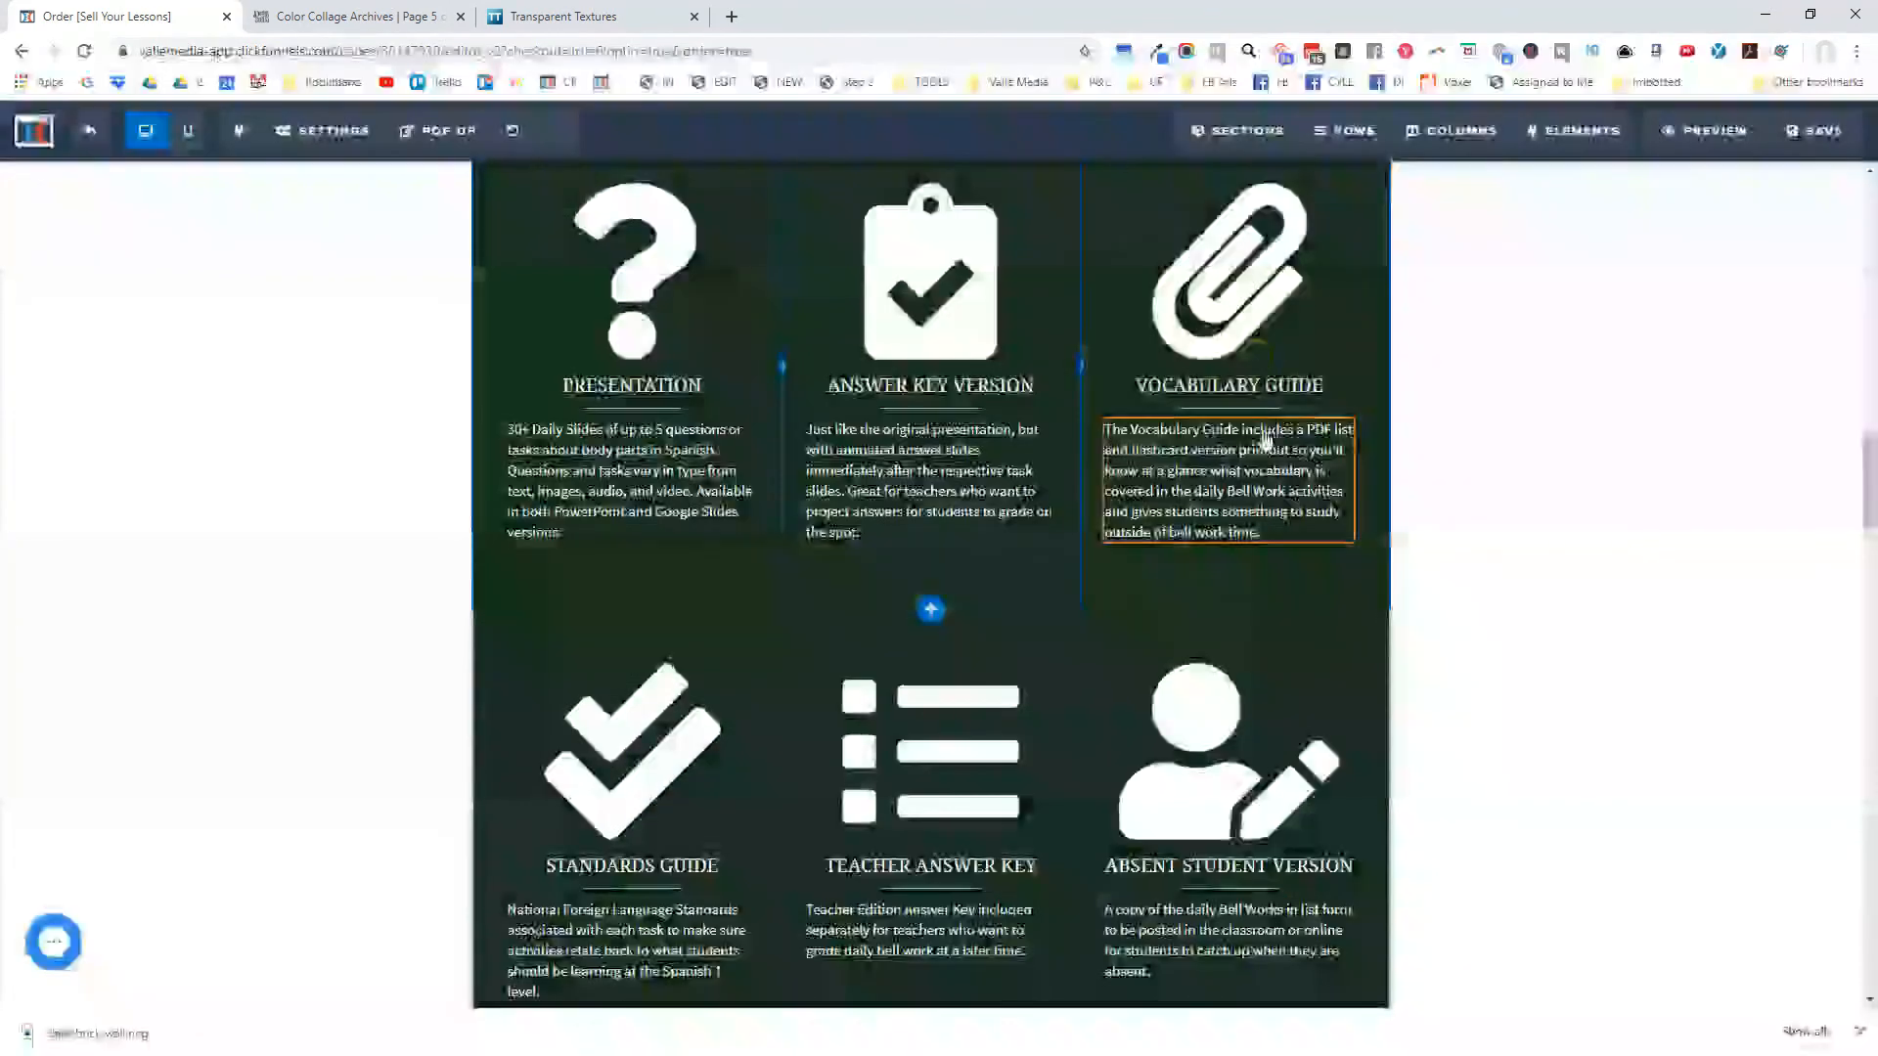
Change the divider color under VOCABULARY GUIDE and ANSWER KEY VERSION to the recently used peach #facfaa.
{"action": "left_click", "coordinate": [1272, 376]}
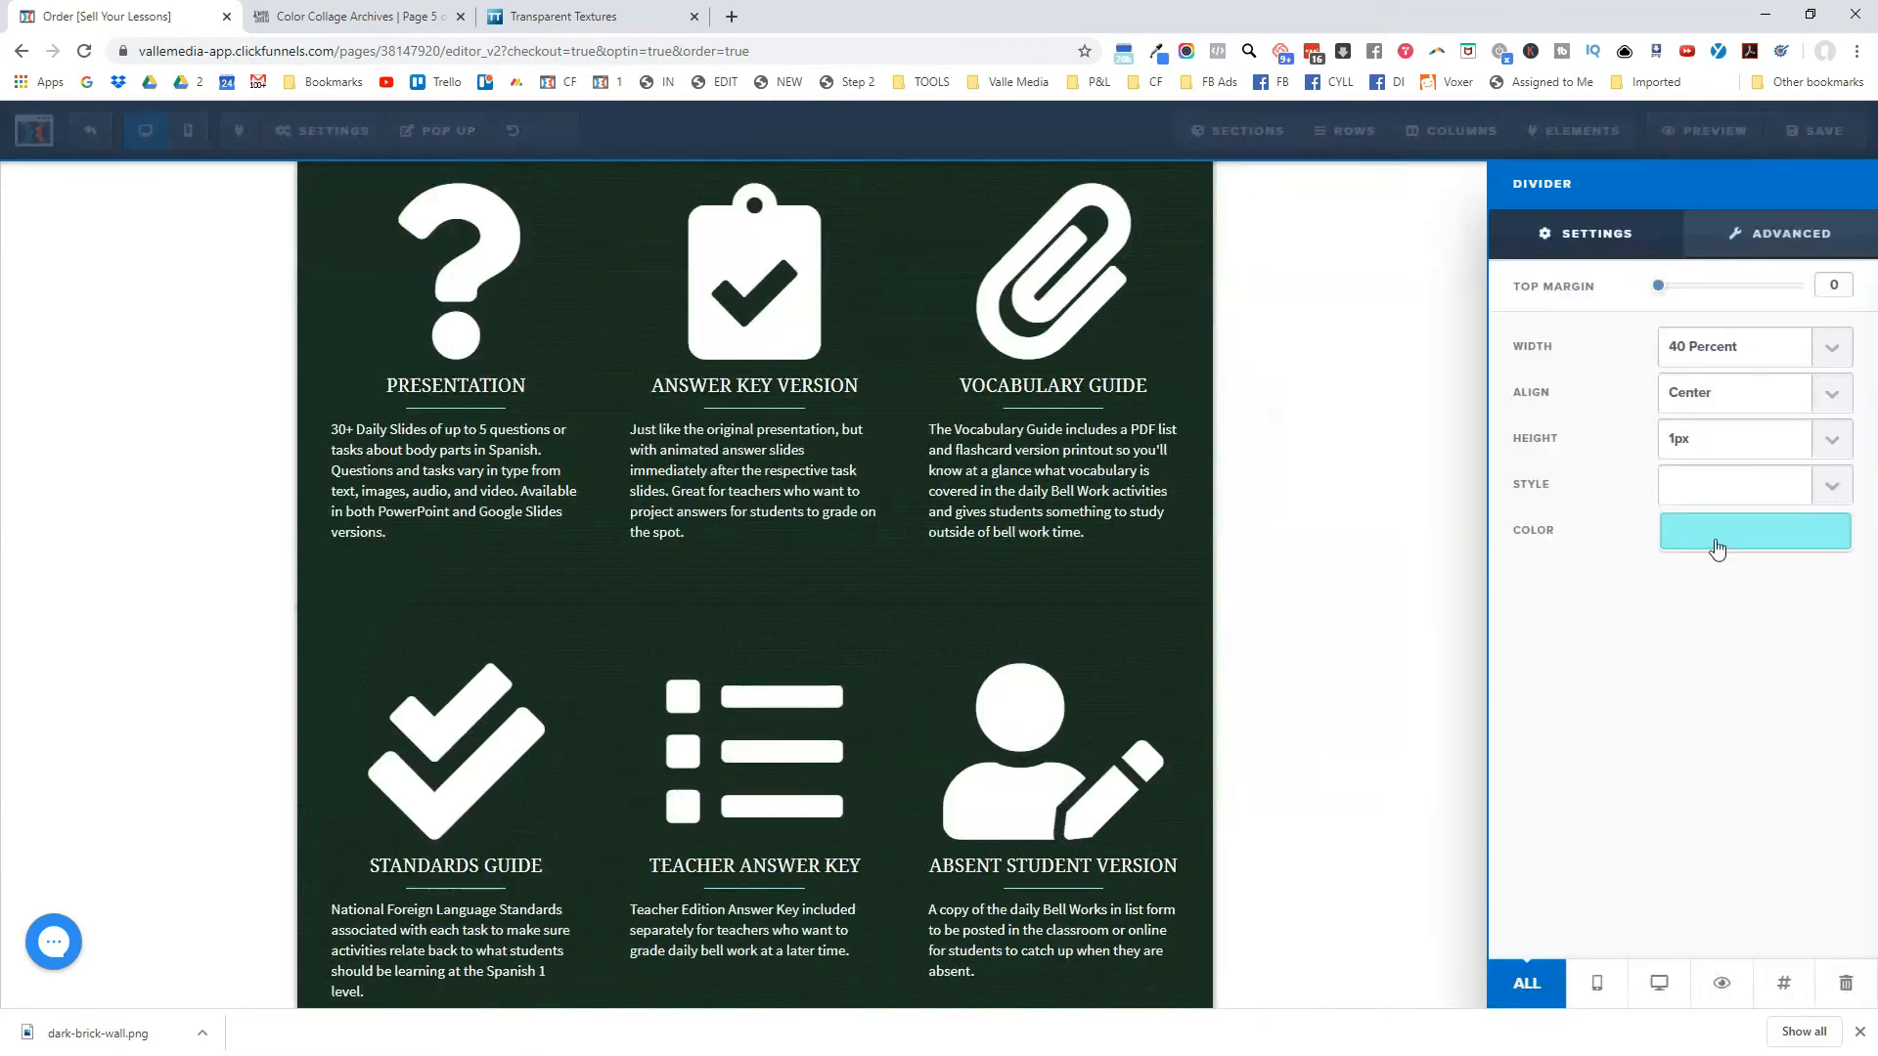
{"action": "left_click", "coordinate": [1702, 540]}
{"action": "left_click", "coordinate": [1623, 680]}
{"action": "left_click", "coordinate": [923, 479]}
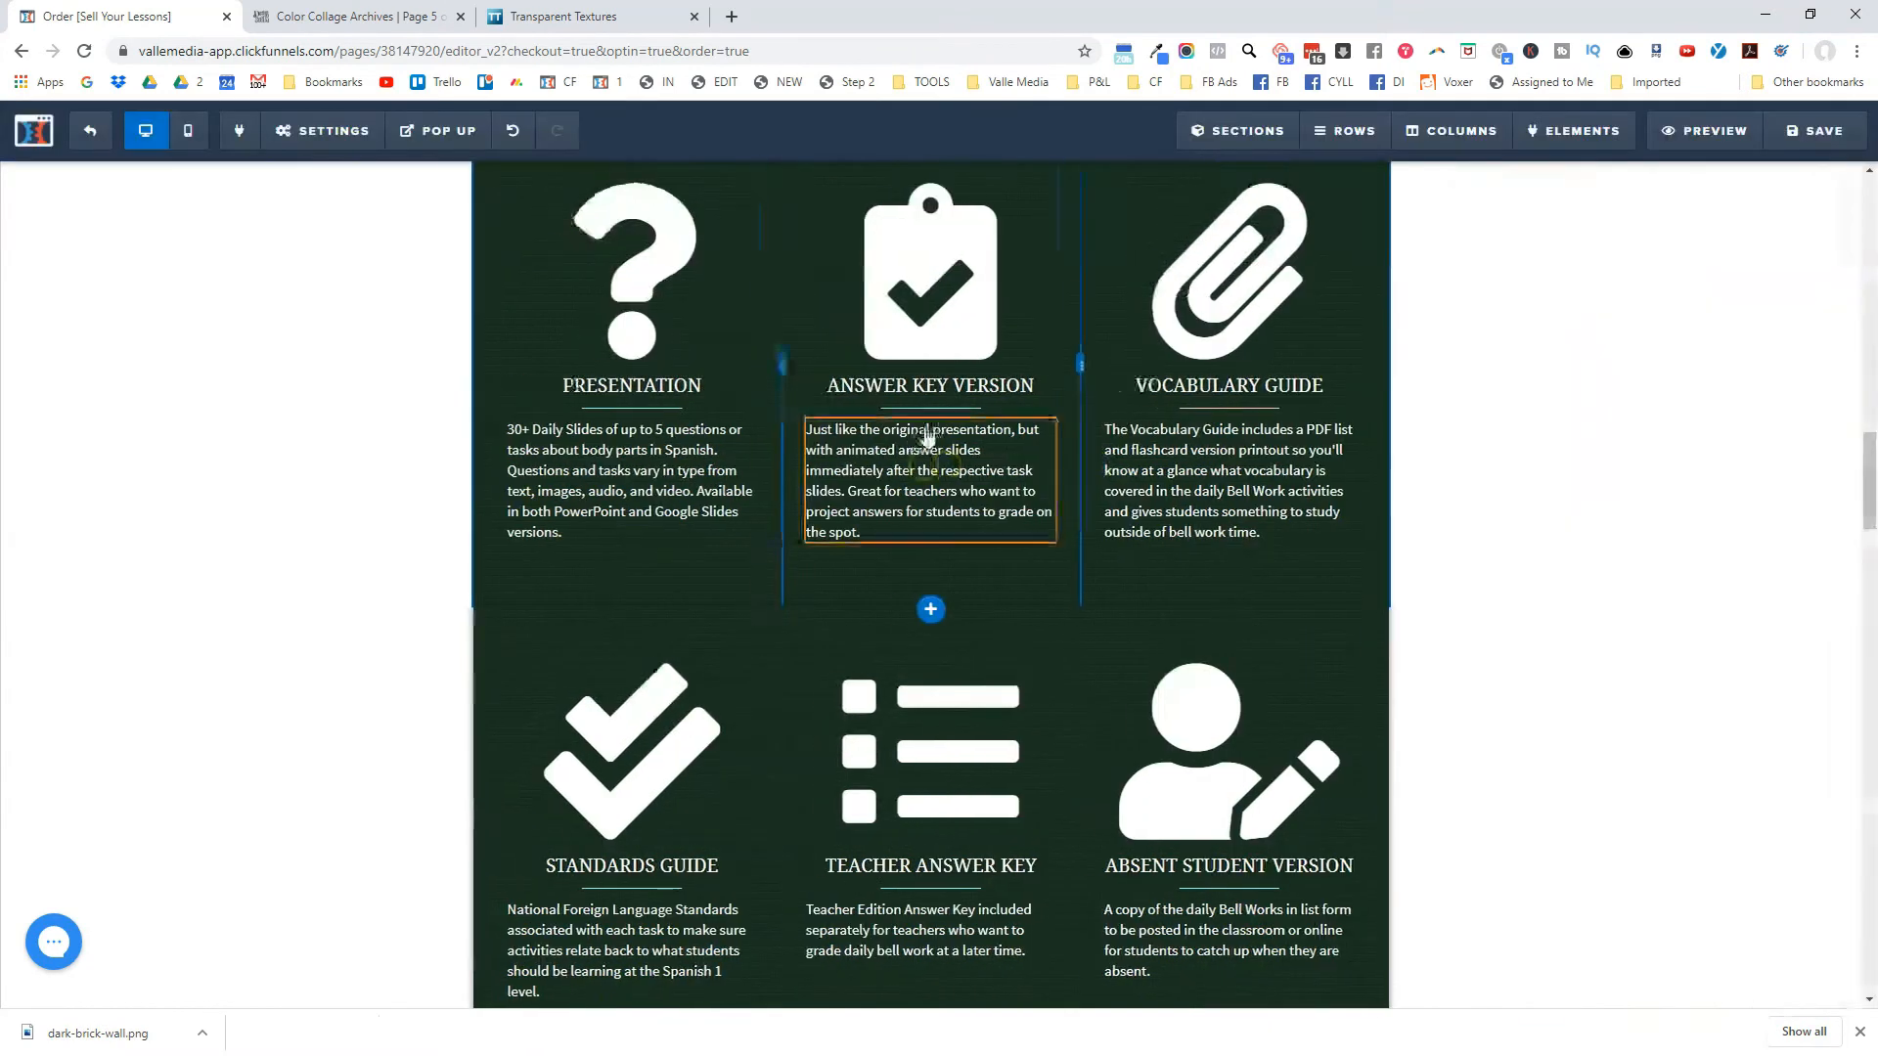
{"action": "left_click", "coordinate": [967, 387]}
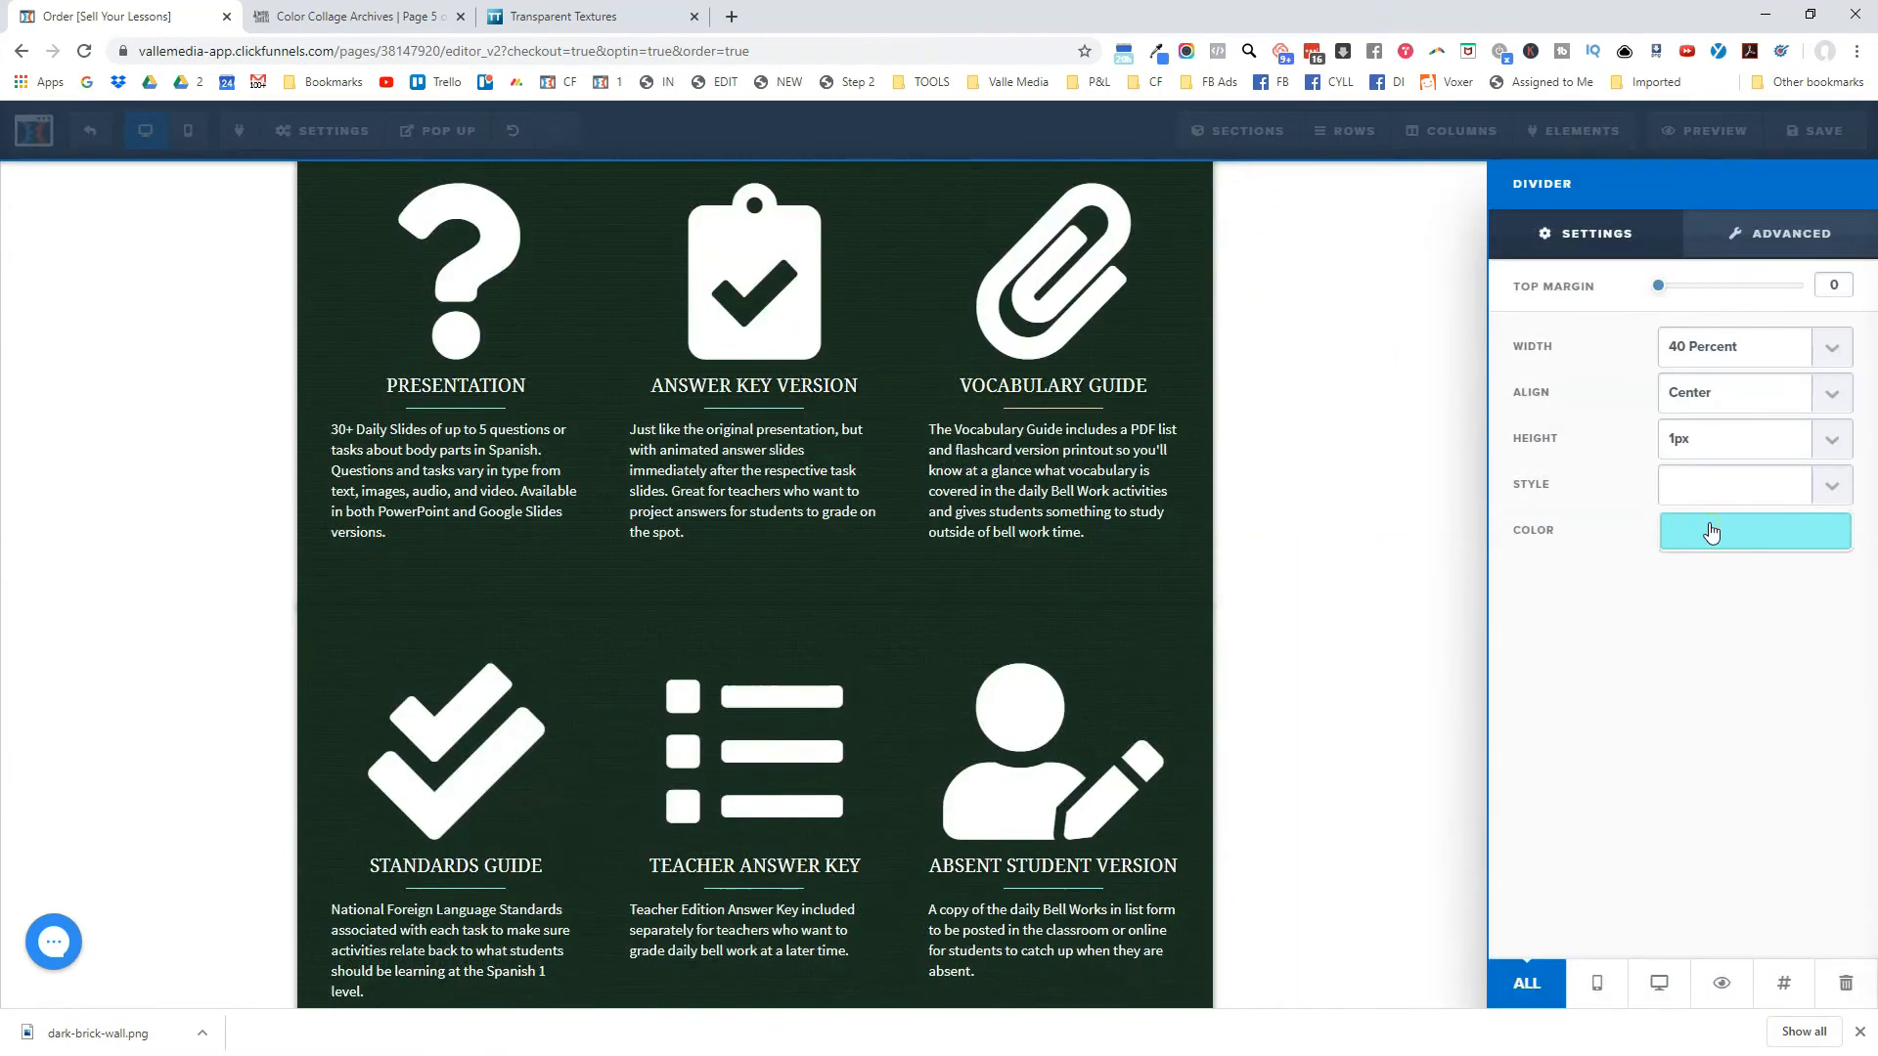
{"action": "left_click", "coordinate": [1711, 532]}
{"action": "left_click", "coordinate": [1615, 679]}
{"action": "left_click", "coordinate": [1504, 648]}
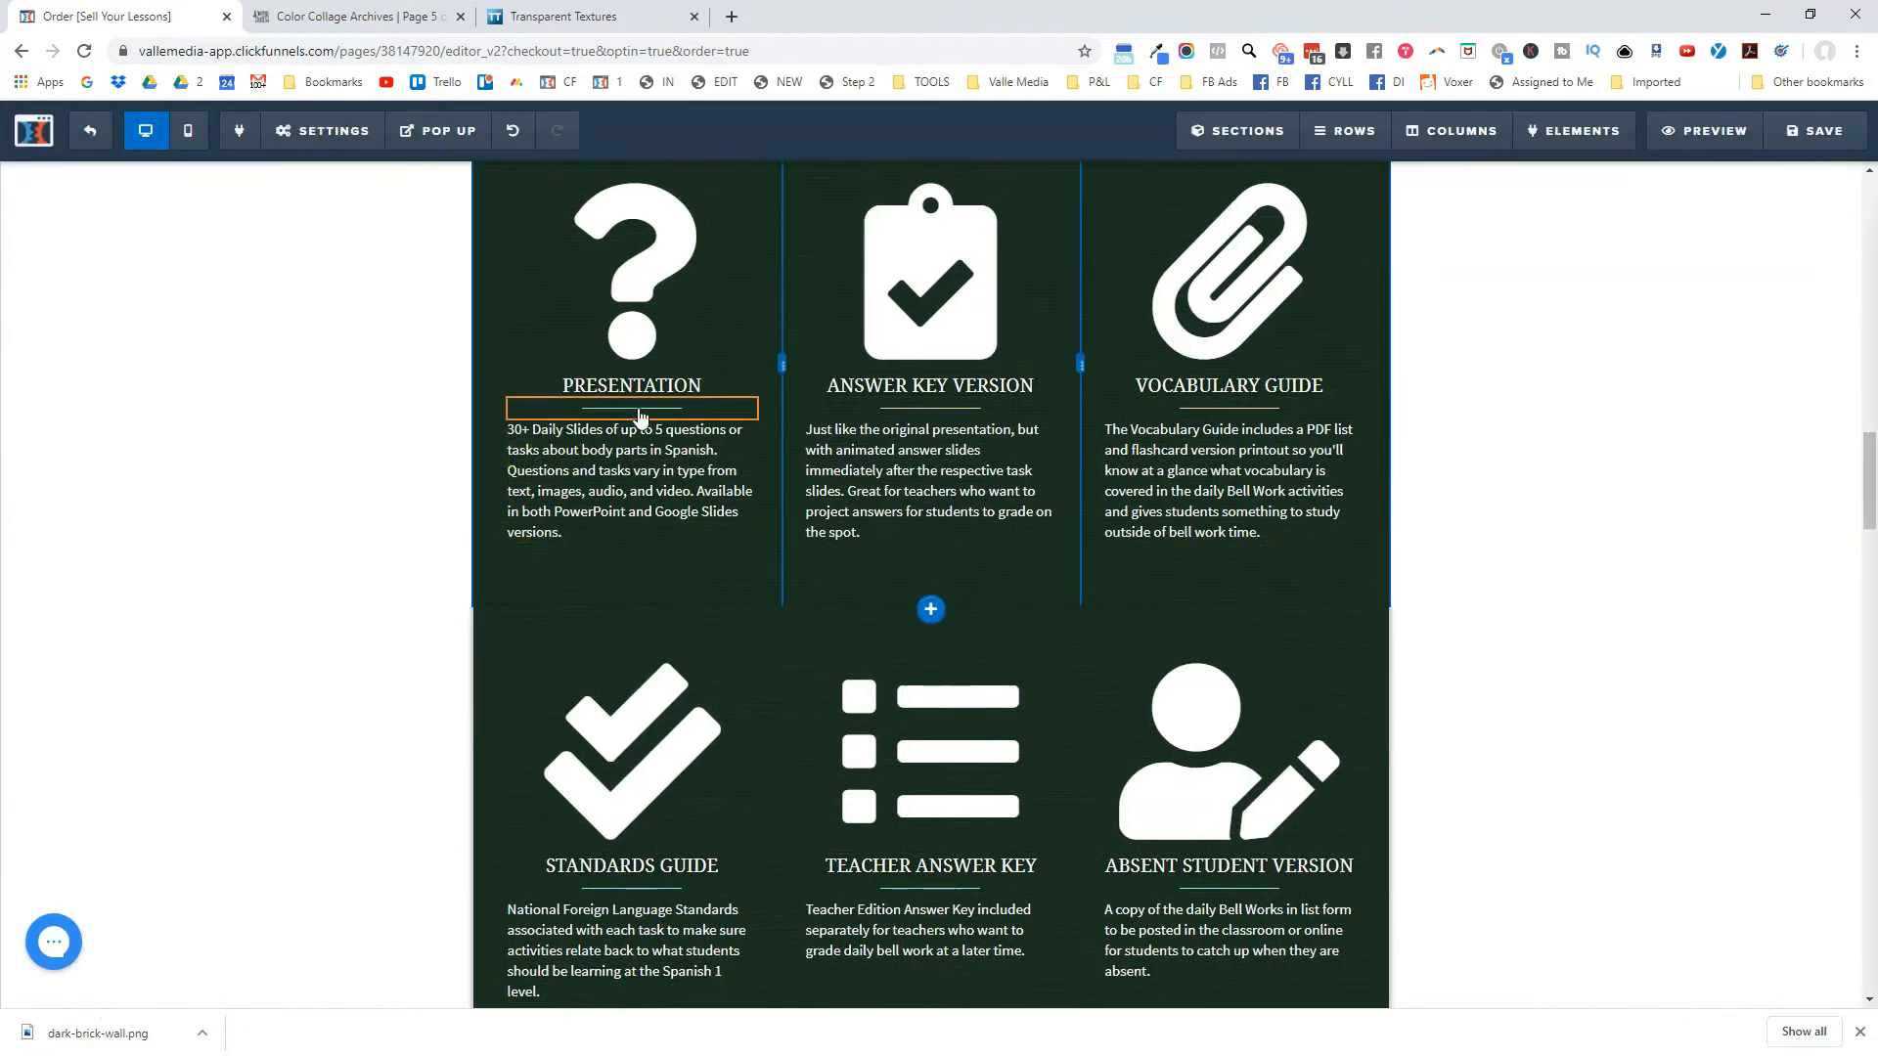
Change the divider color under PRESENTATION and STANDARDS GUIDE to peach #facfaa.
{"action": "left_click", "coordinate": [684, 388]}
{"action": "left_click", "coordinate": [1723, 541]}
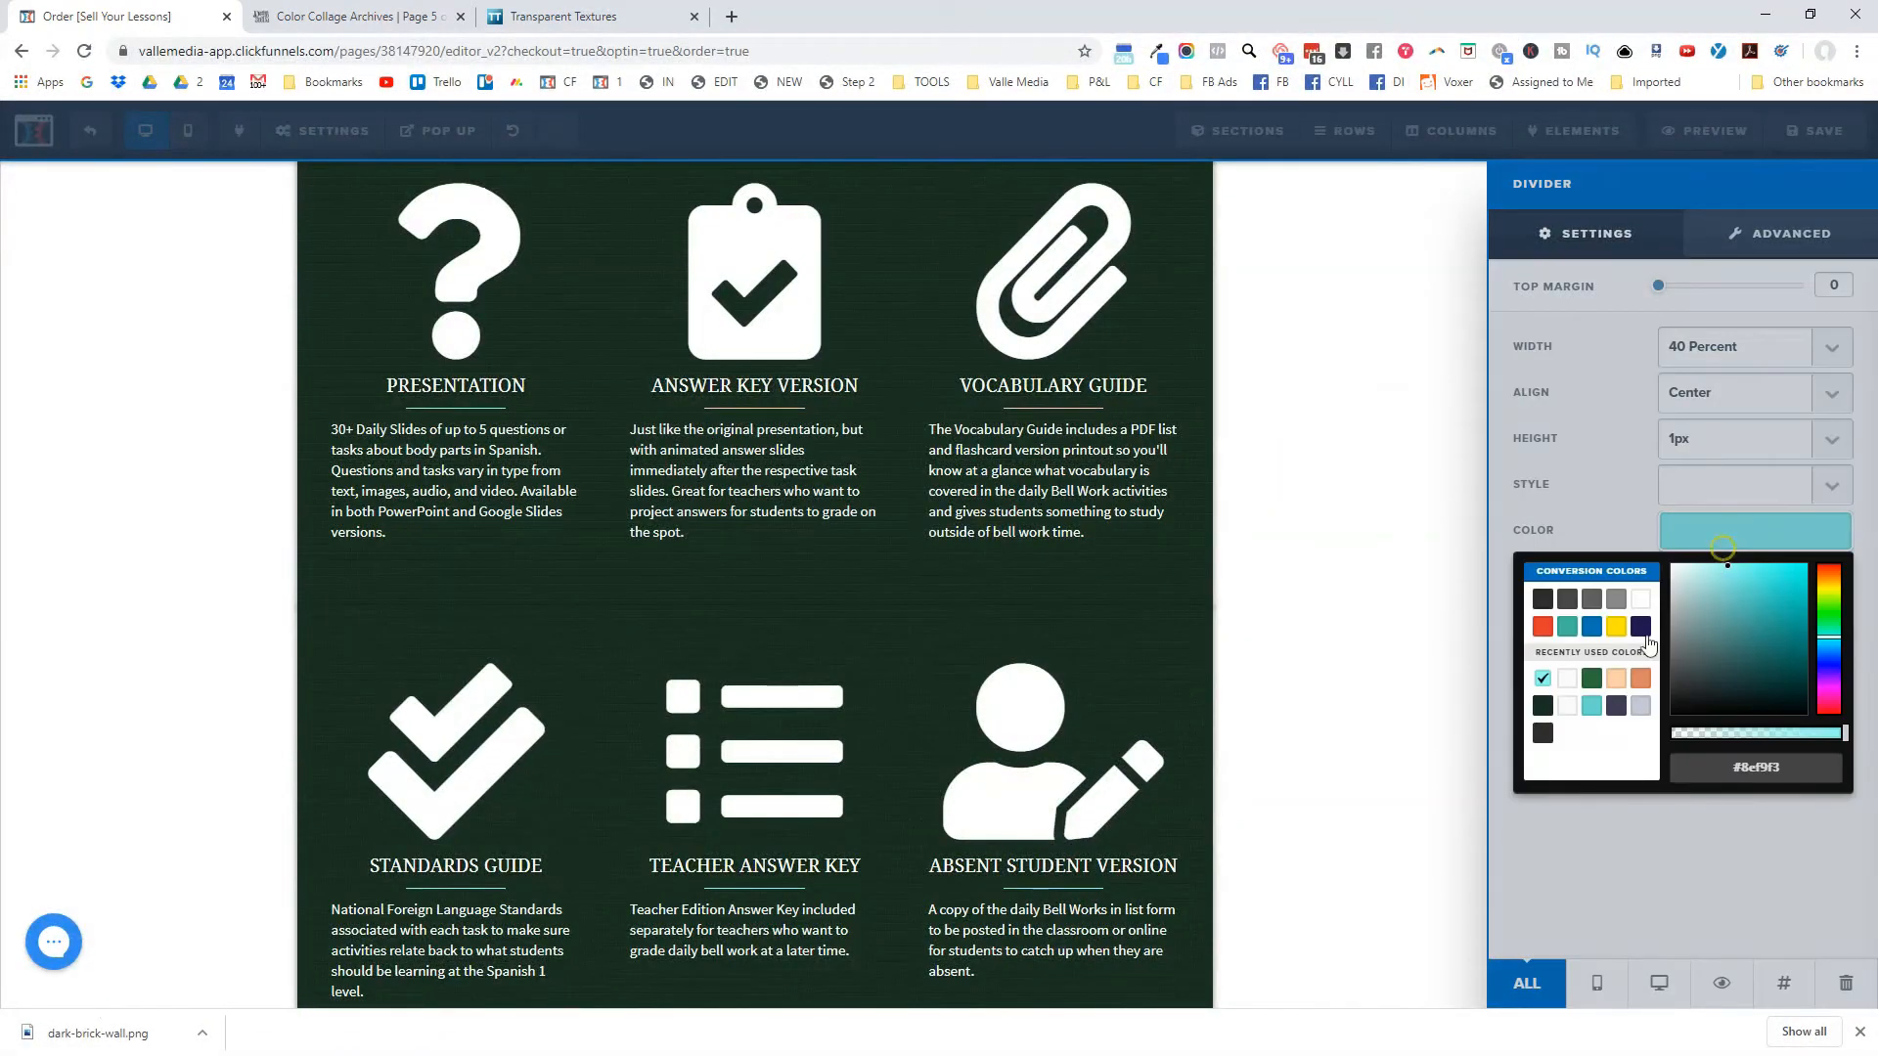
{"action": "left_click", "coordinate": [1621, 685]}
{"action": "left_click", "coordinate": [637, 712]}
{"action": "left_click", "coordinate": [675, 868]}
{"action": "left_click", "coordinate": [1721, 538]}
{"action": "left_click", "coordinate": [1614, 684]}
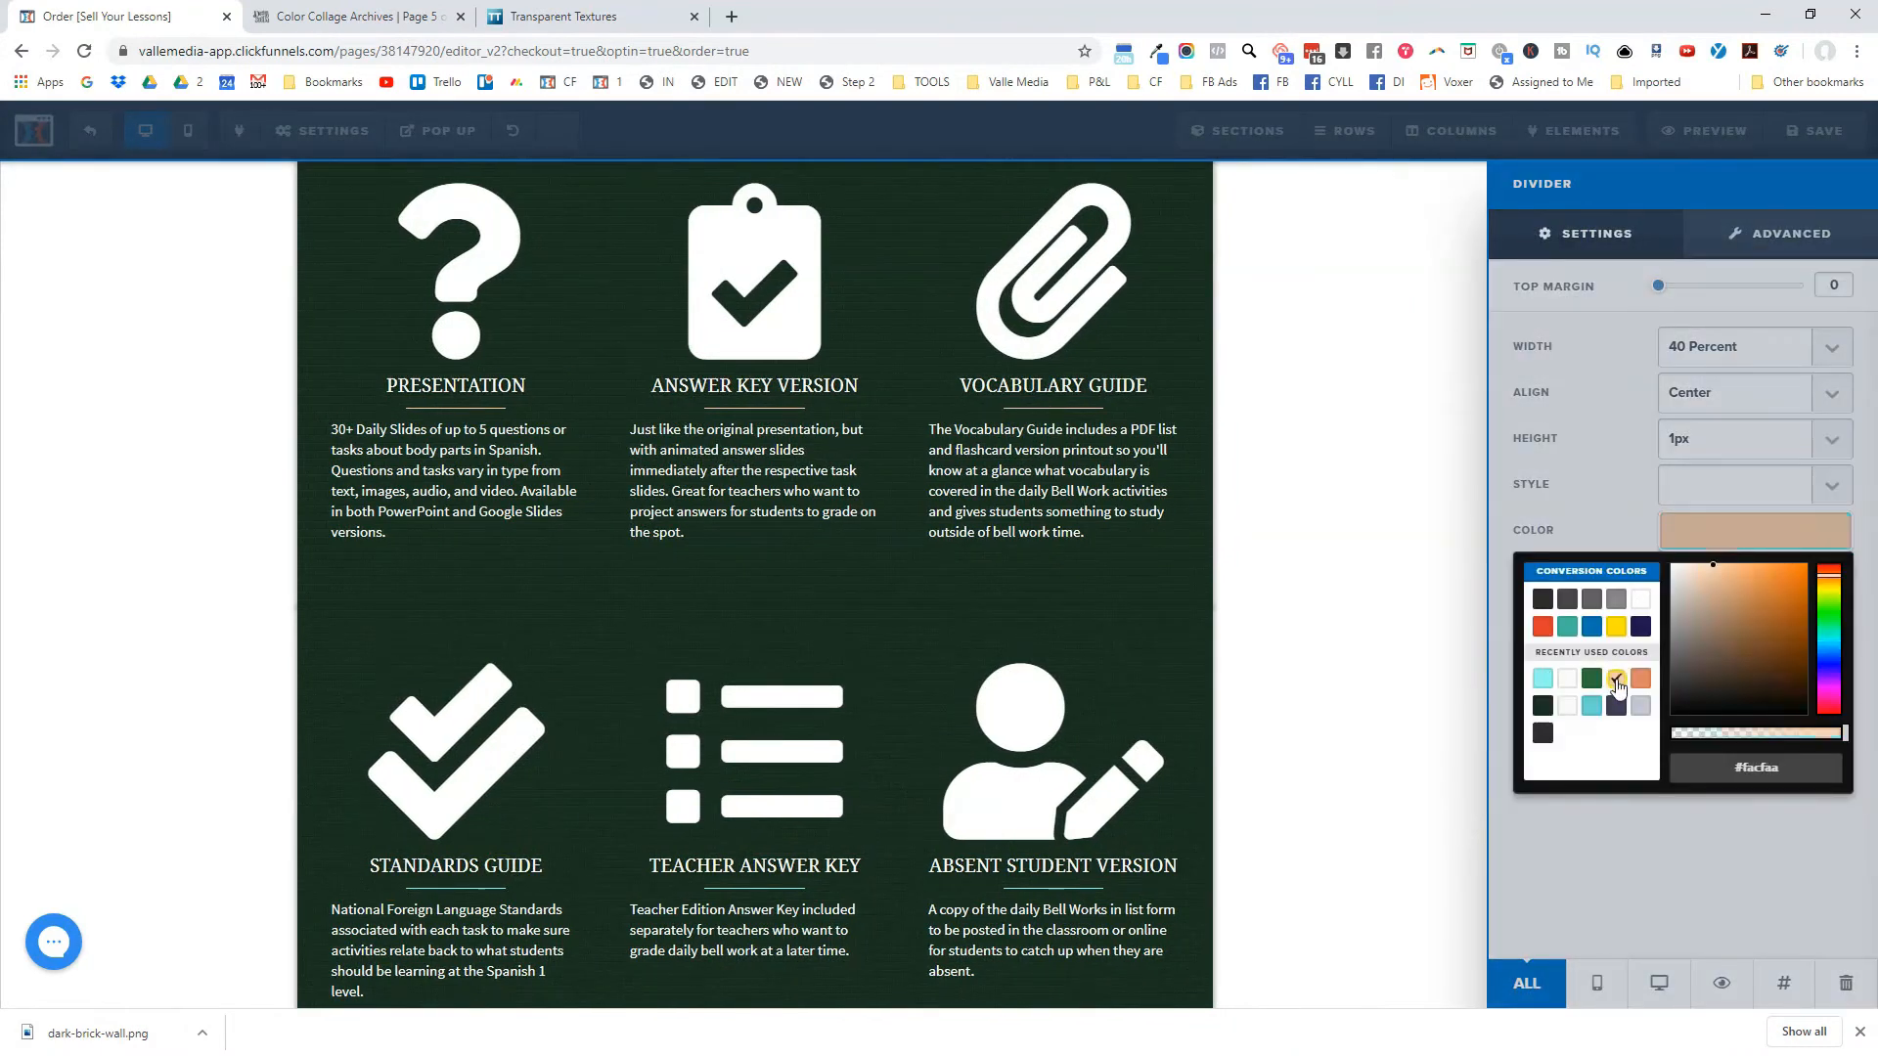
{"action": "left_click", "coordinate": [871, 941]}
Change the divider color under TEACHER ANSWER KEY and ABSENT STUDENT VERSION to peach #facfaa.
{"action": "left_click", "coordinate": [978, 873]}
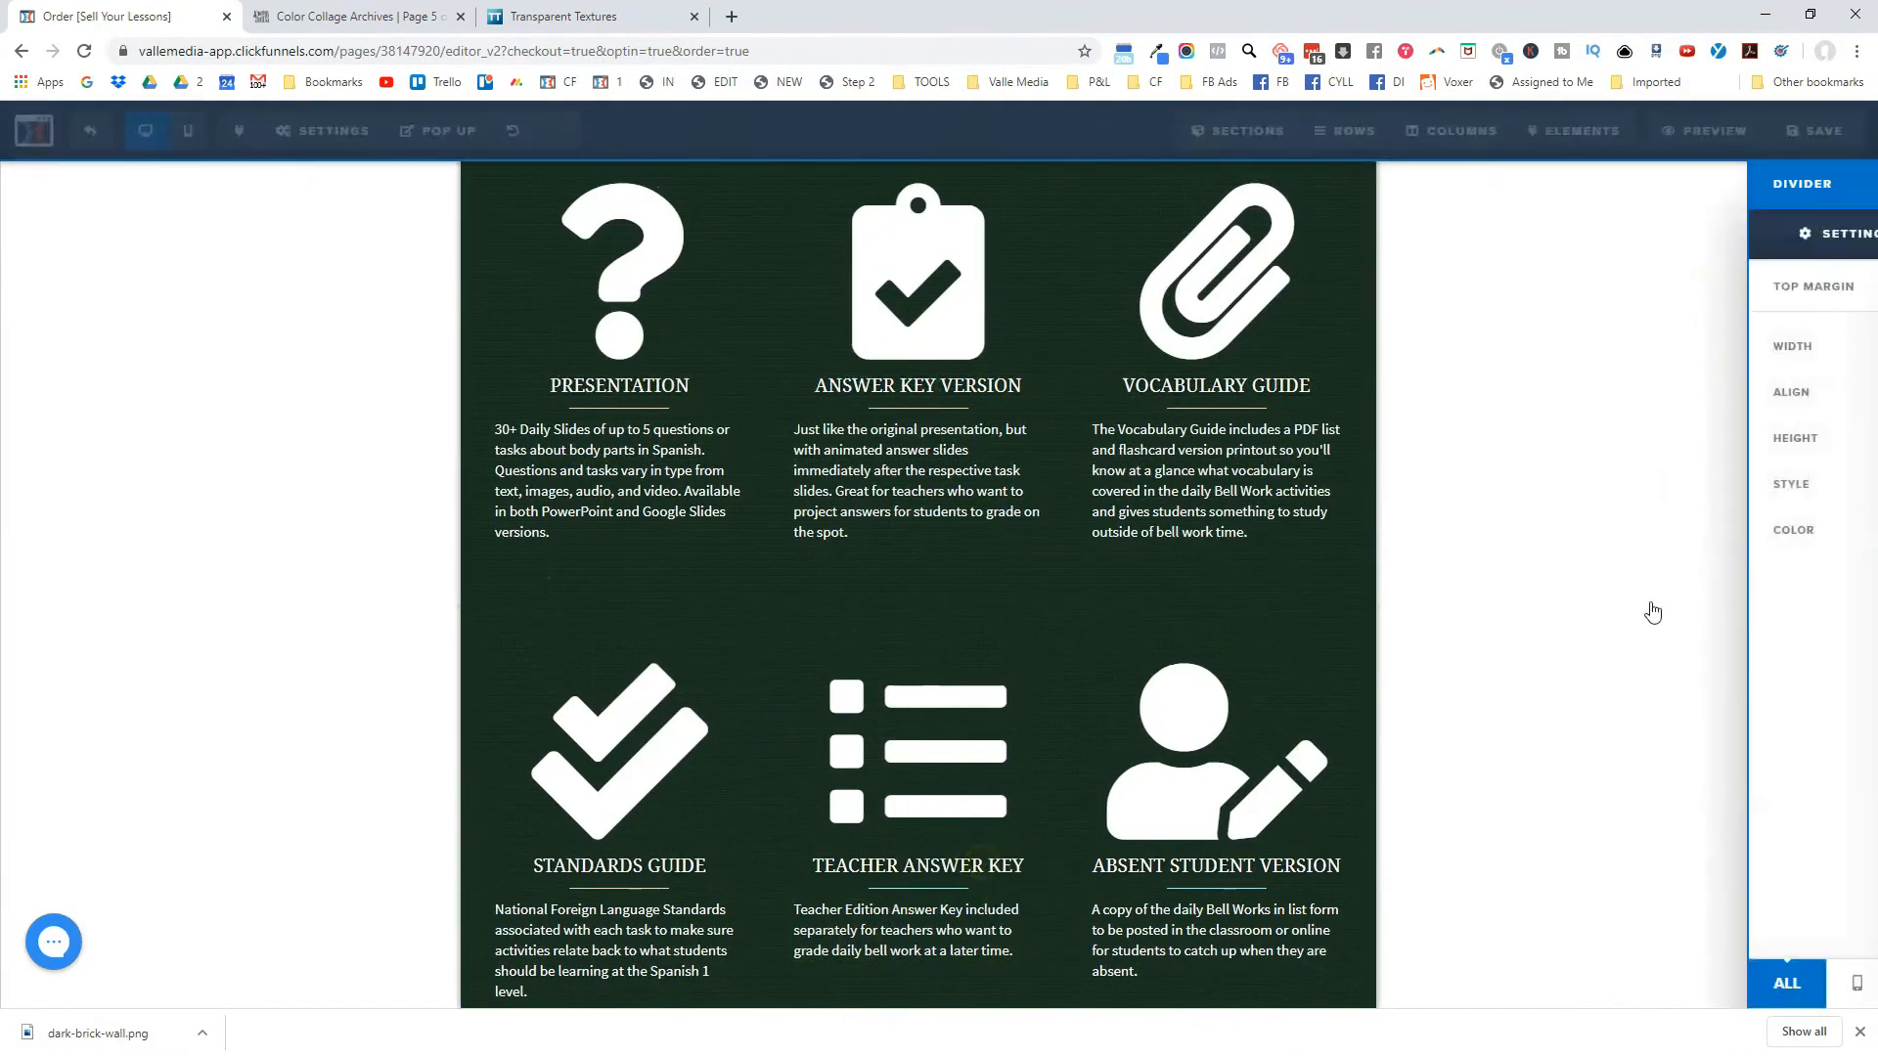
{"action": "left_click", "coordinate": [1693, 532]}
{"action": "left_click", "coordinate": [1618, 684]}
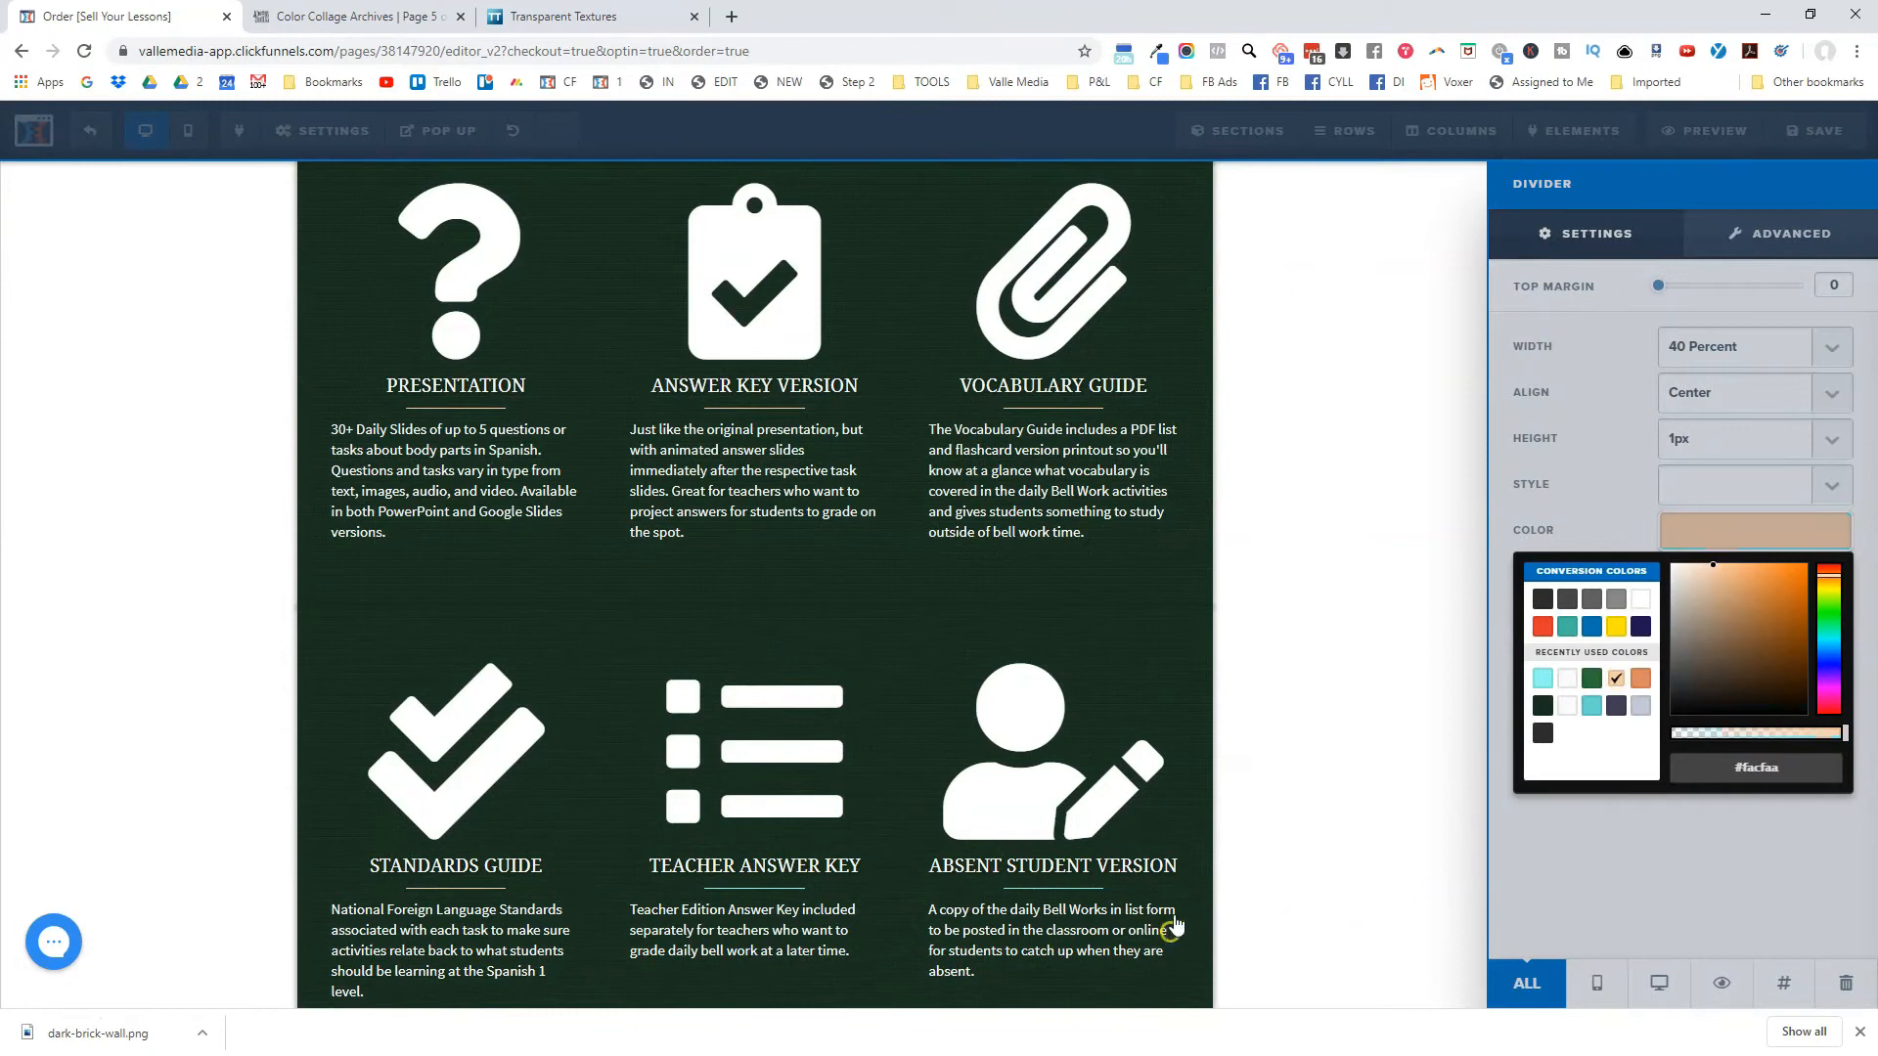
{"action": "left_click", "coordinate": [1183, 929]}
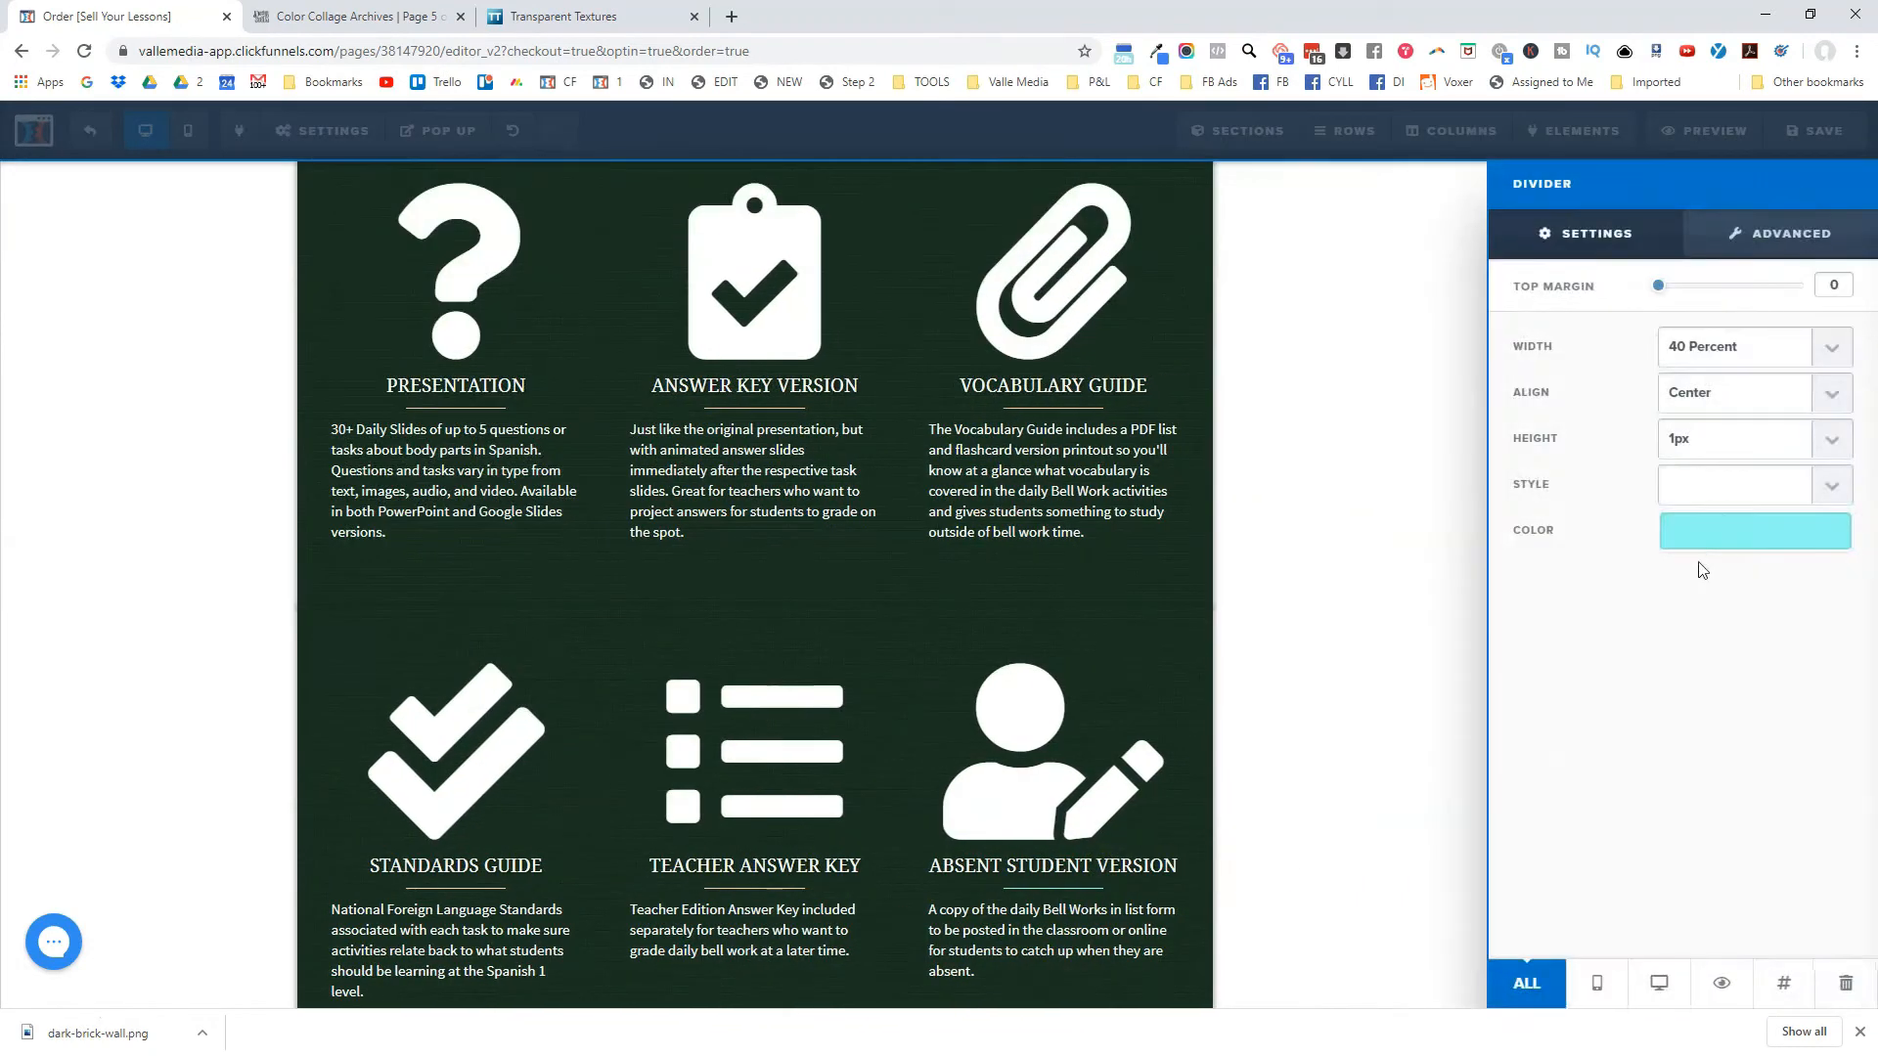
{"action": "left_click", "coordinate": [1693, 532]}
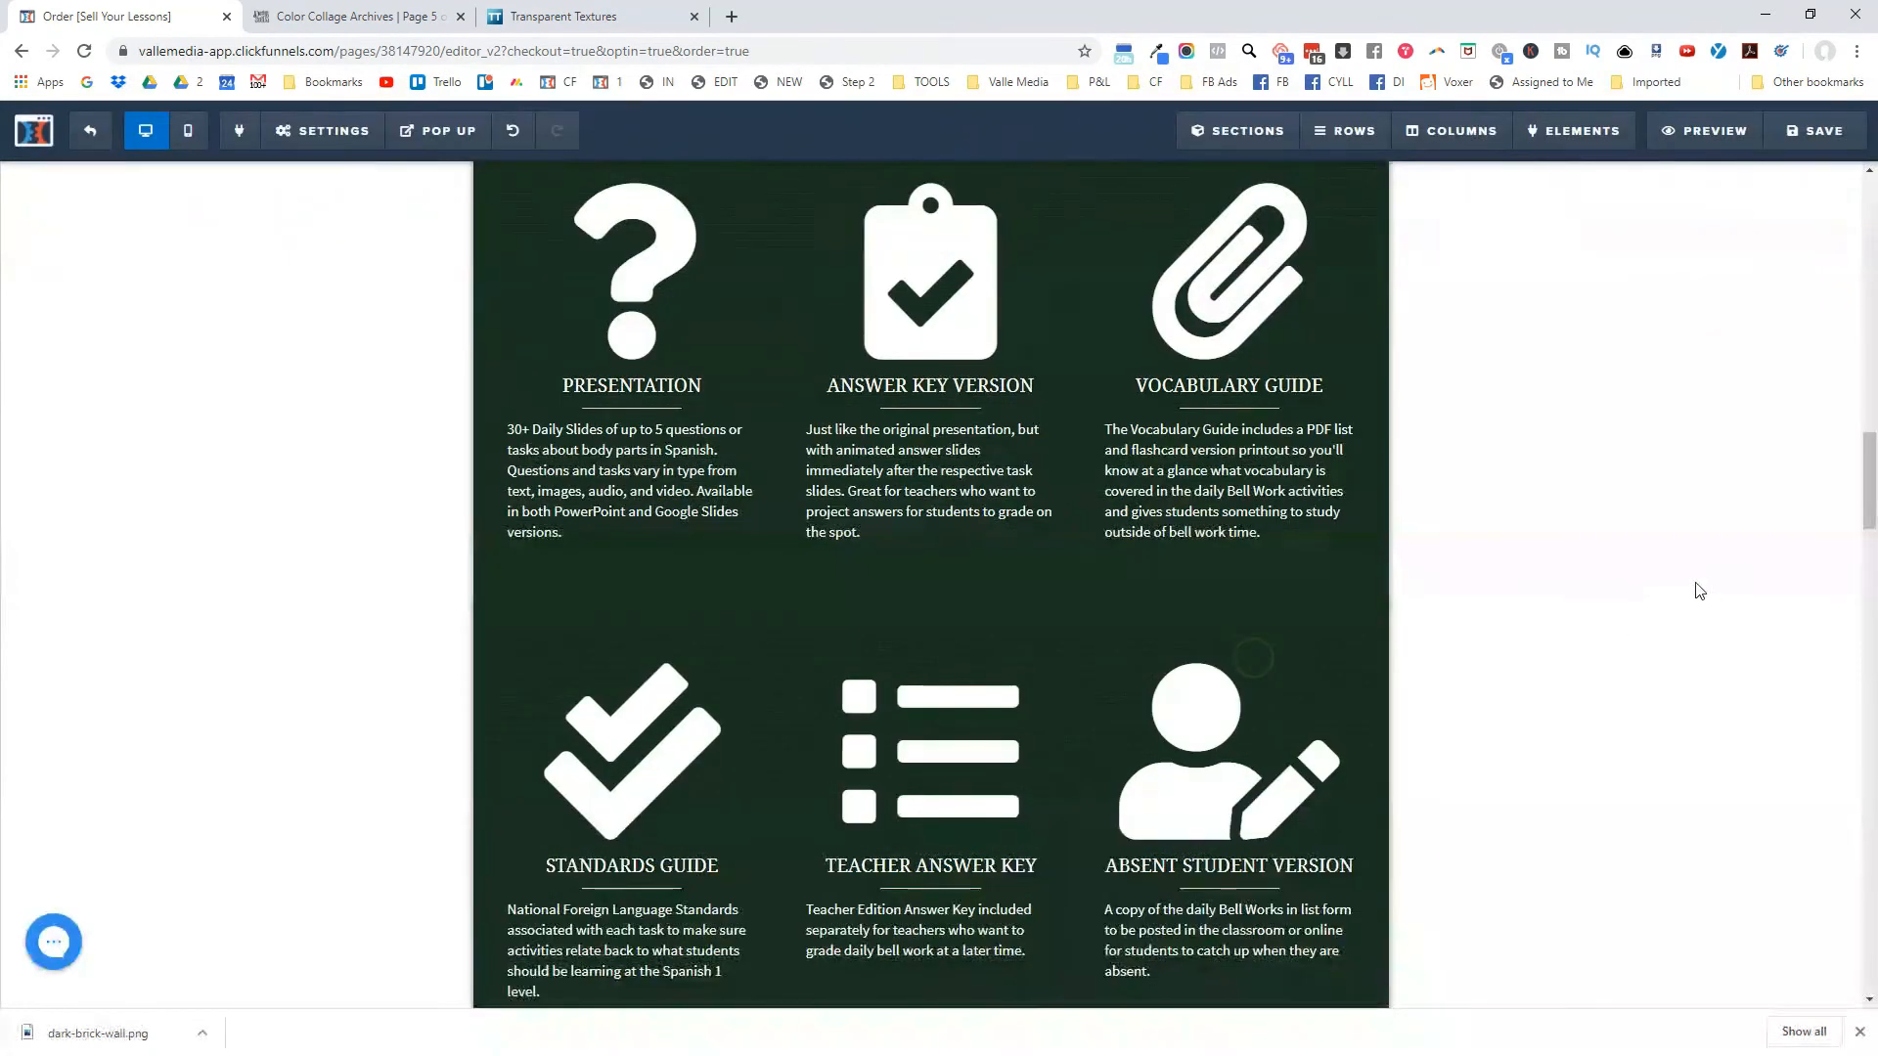
Change the color of the list icon above TEACHER ANSWER KEY to the recently used peach.
{"action": "scroll", "coordinate": [1701, 591], "scroll_direction": "up", "scroll_amount": 3}
{"action": "scroll", "coordinate": [1652, 595], "scroll_direction": "down", "scroll_amount": 4}
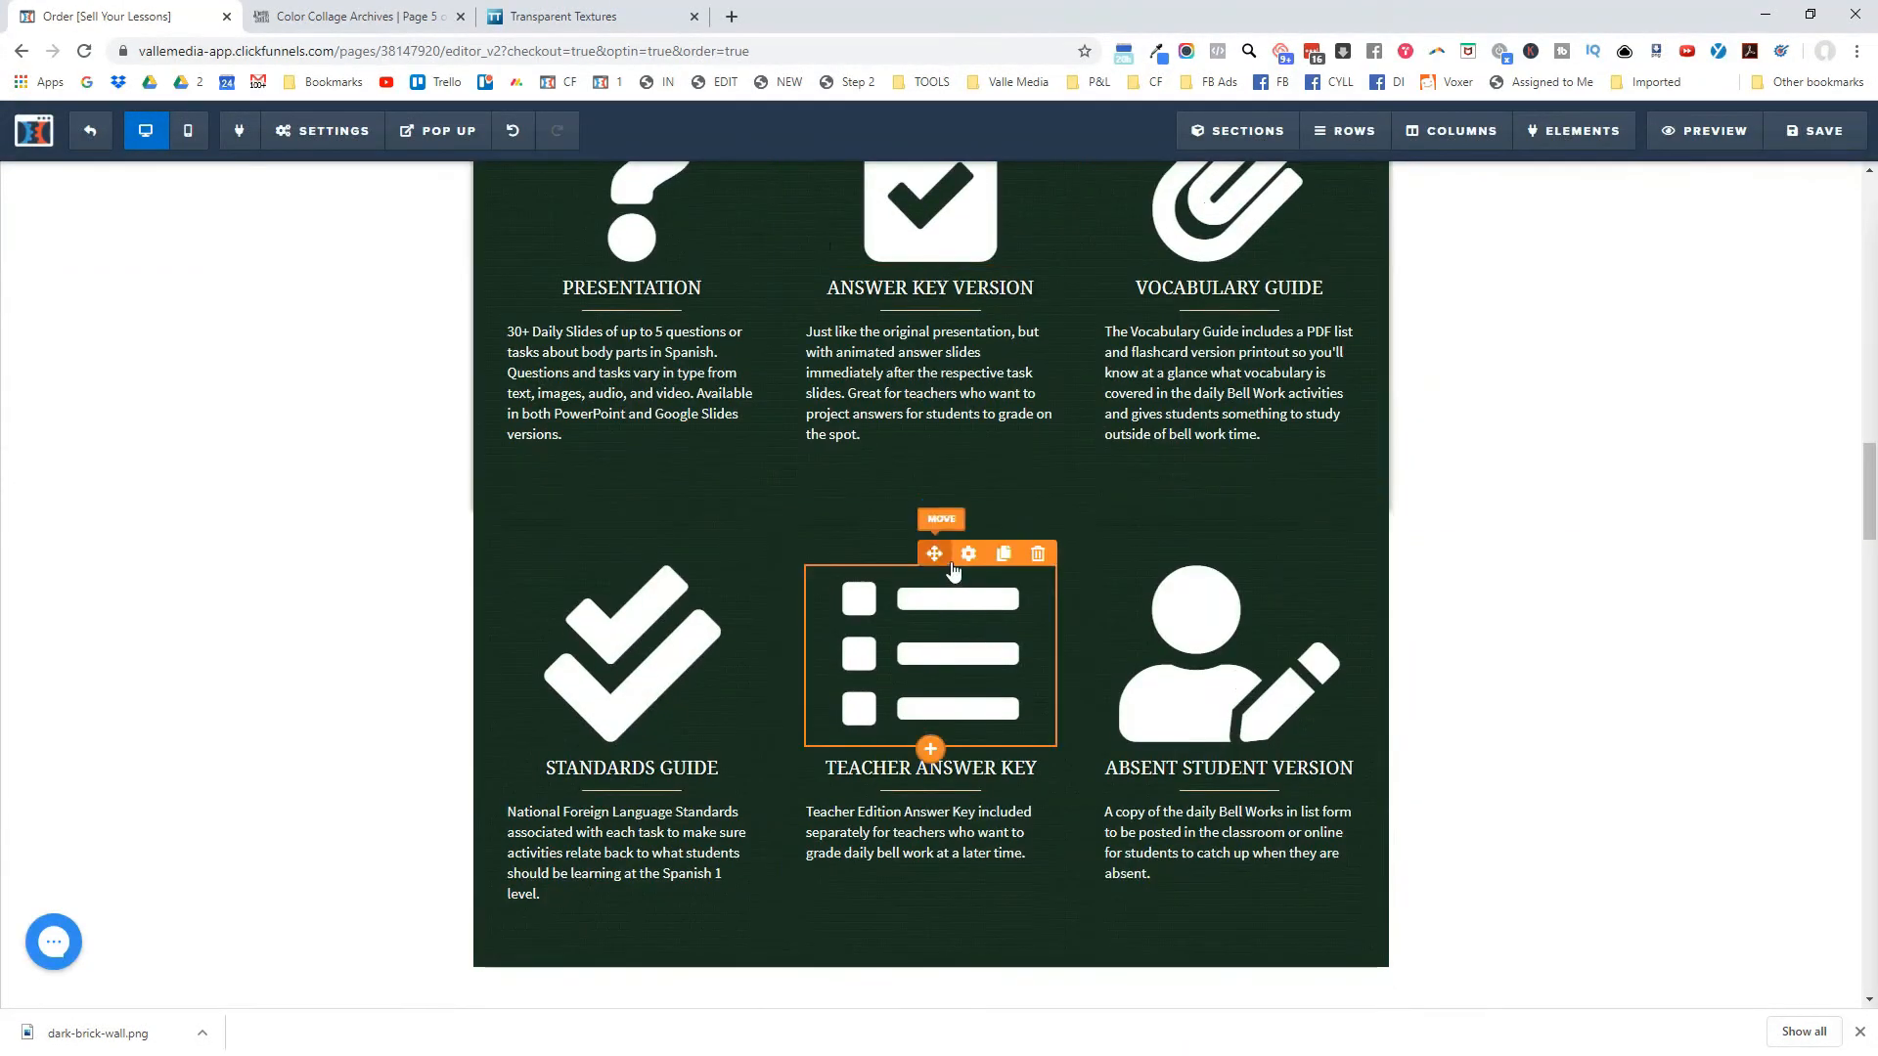
{"action": "left_click", "coordinate": [968, 556]}
{"action": "left_click", "coordinate": [1712, 550]}
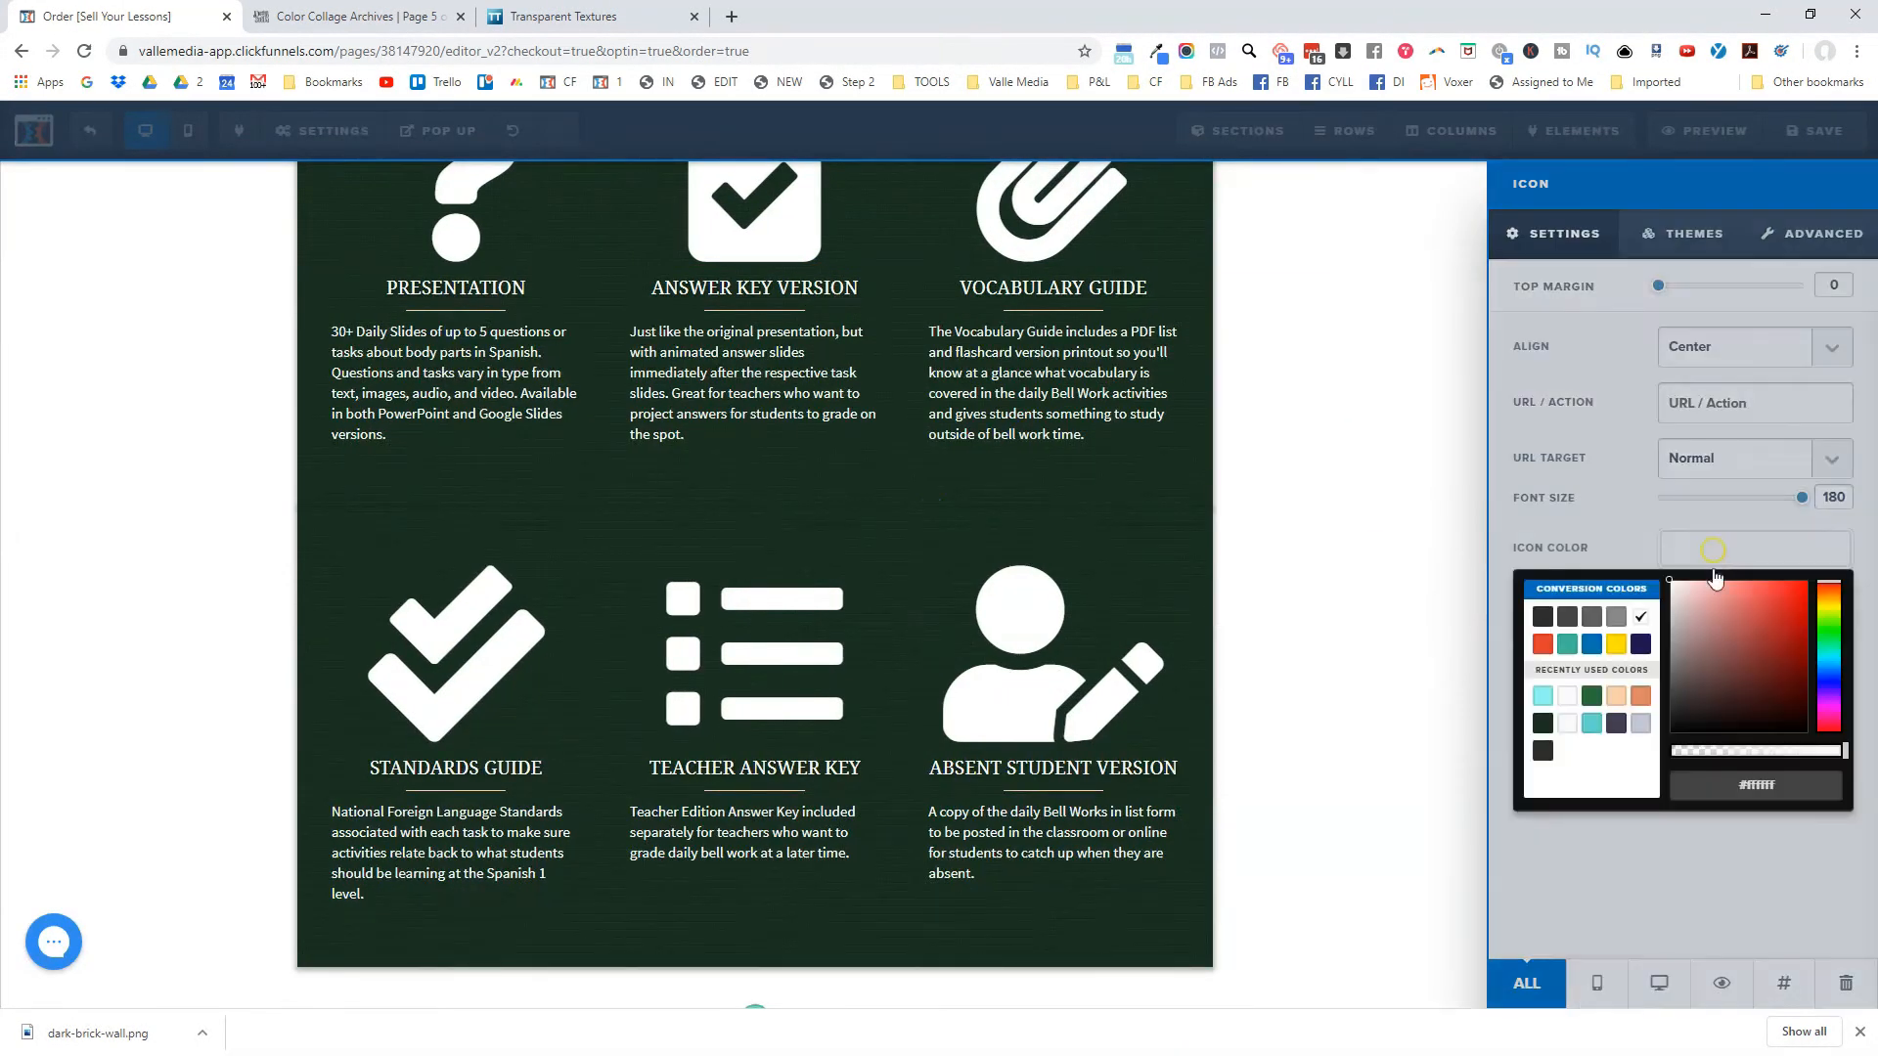
{"action": "left_click", "coordinate": [1614, 697]}
{"action": "left_click", "coordinate": [1275, 578]}
Change the color of the question-mark icon above PRESENTATION to the recently used peach.
{"action": "scroll", "coordinate": [646, 225], "scroll_direction": "up", "scroll_amount": 1}
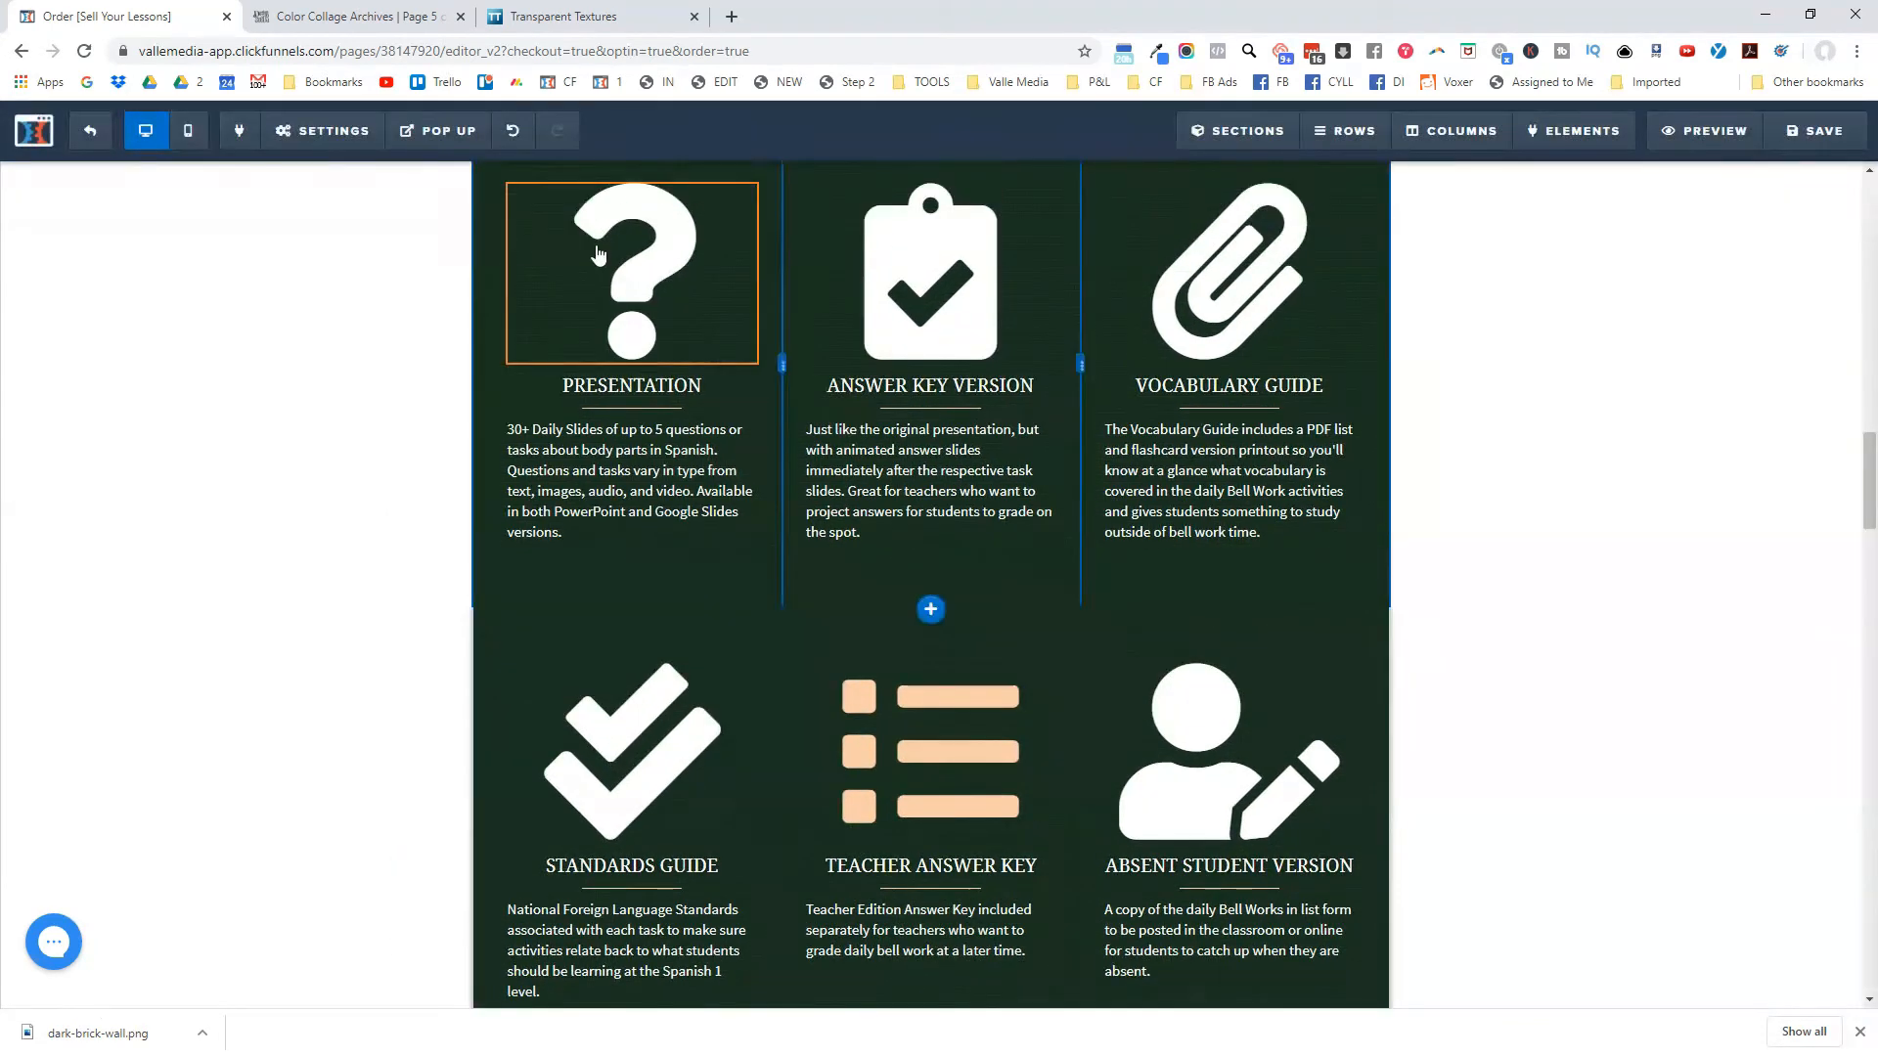
{"action": "left_click", "coordinate": [670, 196]}
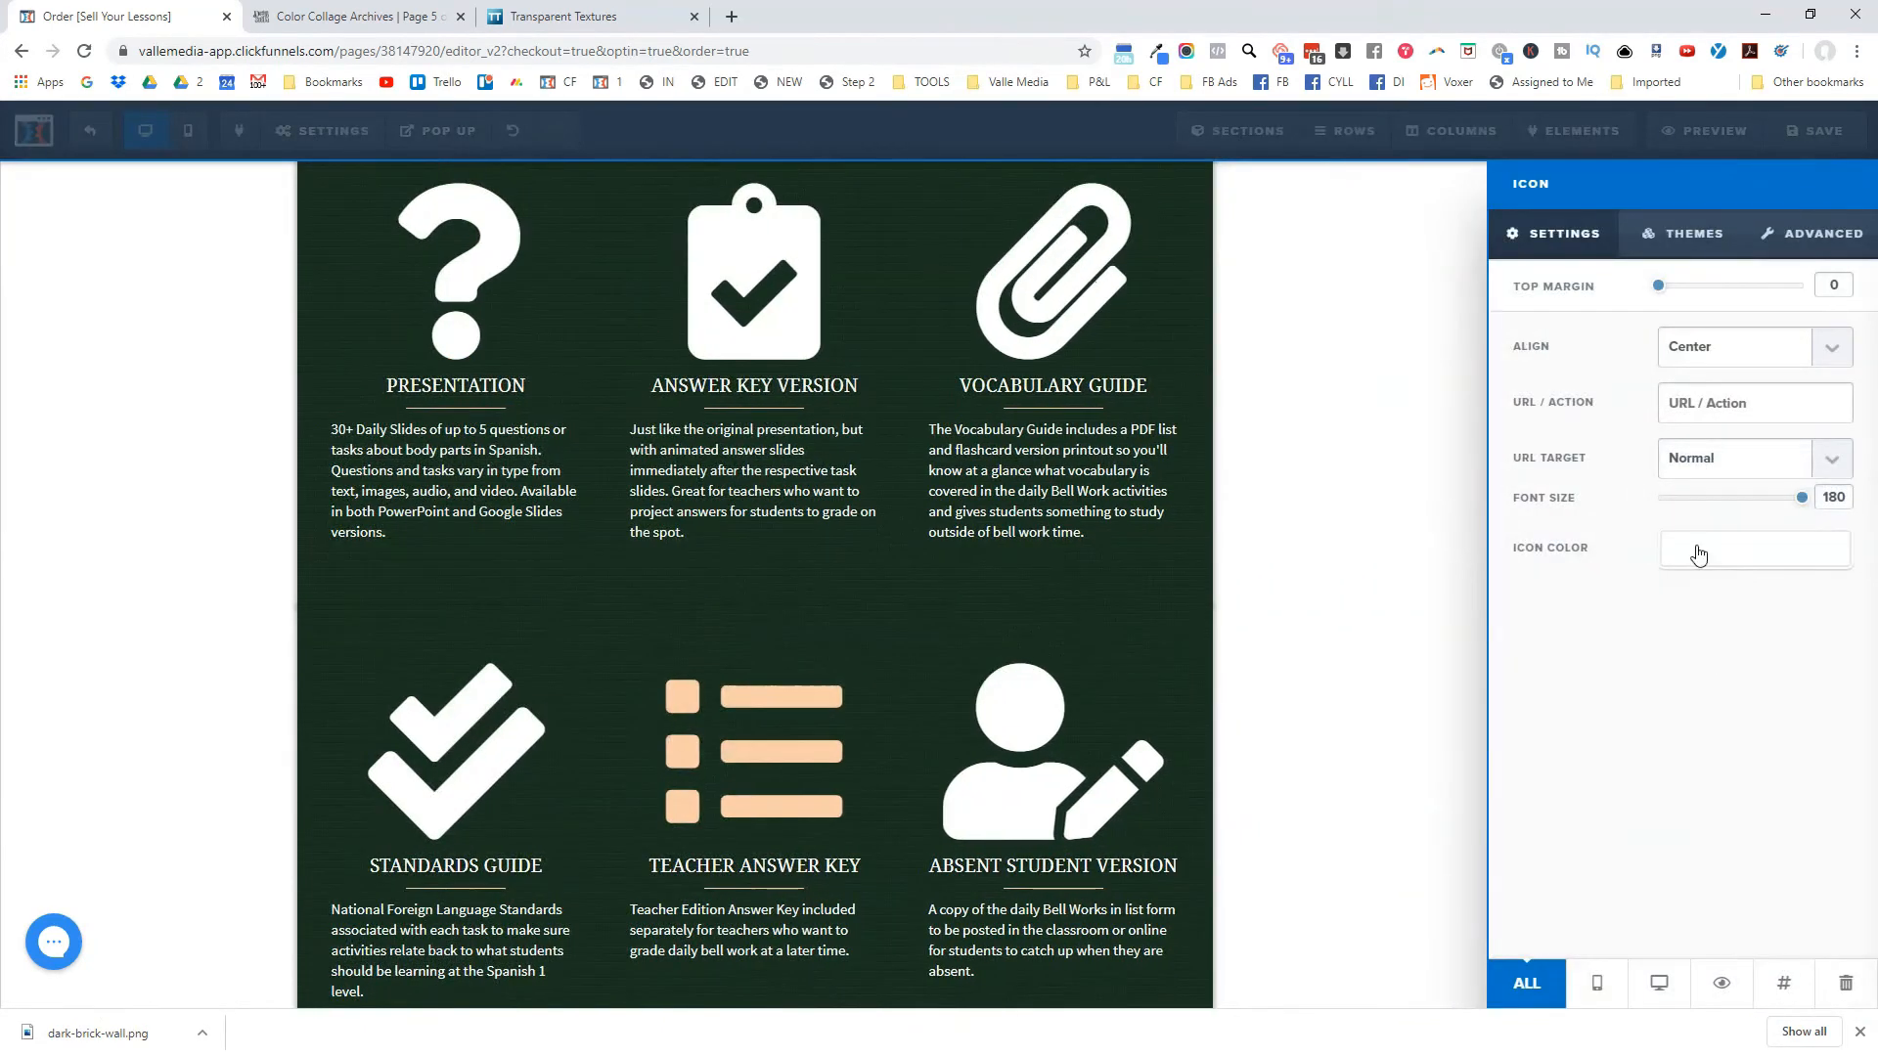
{"action": "left_click", "coordinate": [1697, 545]}
{"action": "left_click", "coordinate": [1617, 697]}
{"action": "left_click", "coordinate": [1320, 343]}
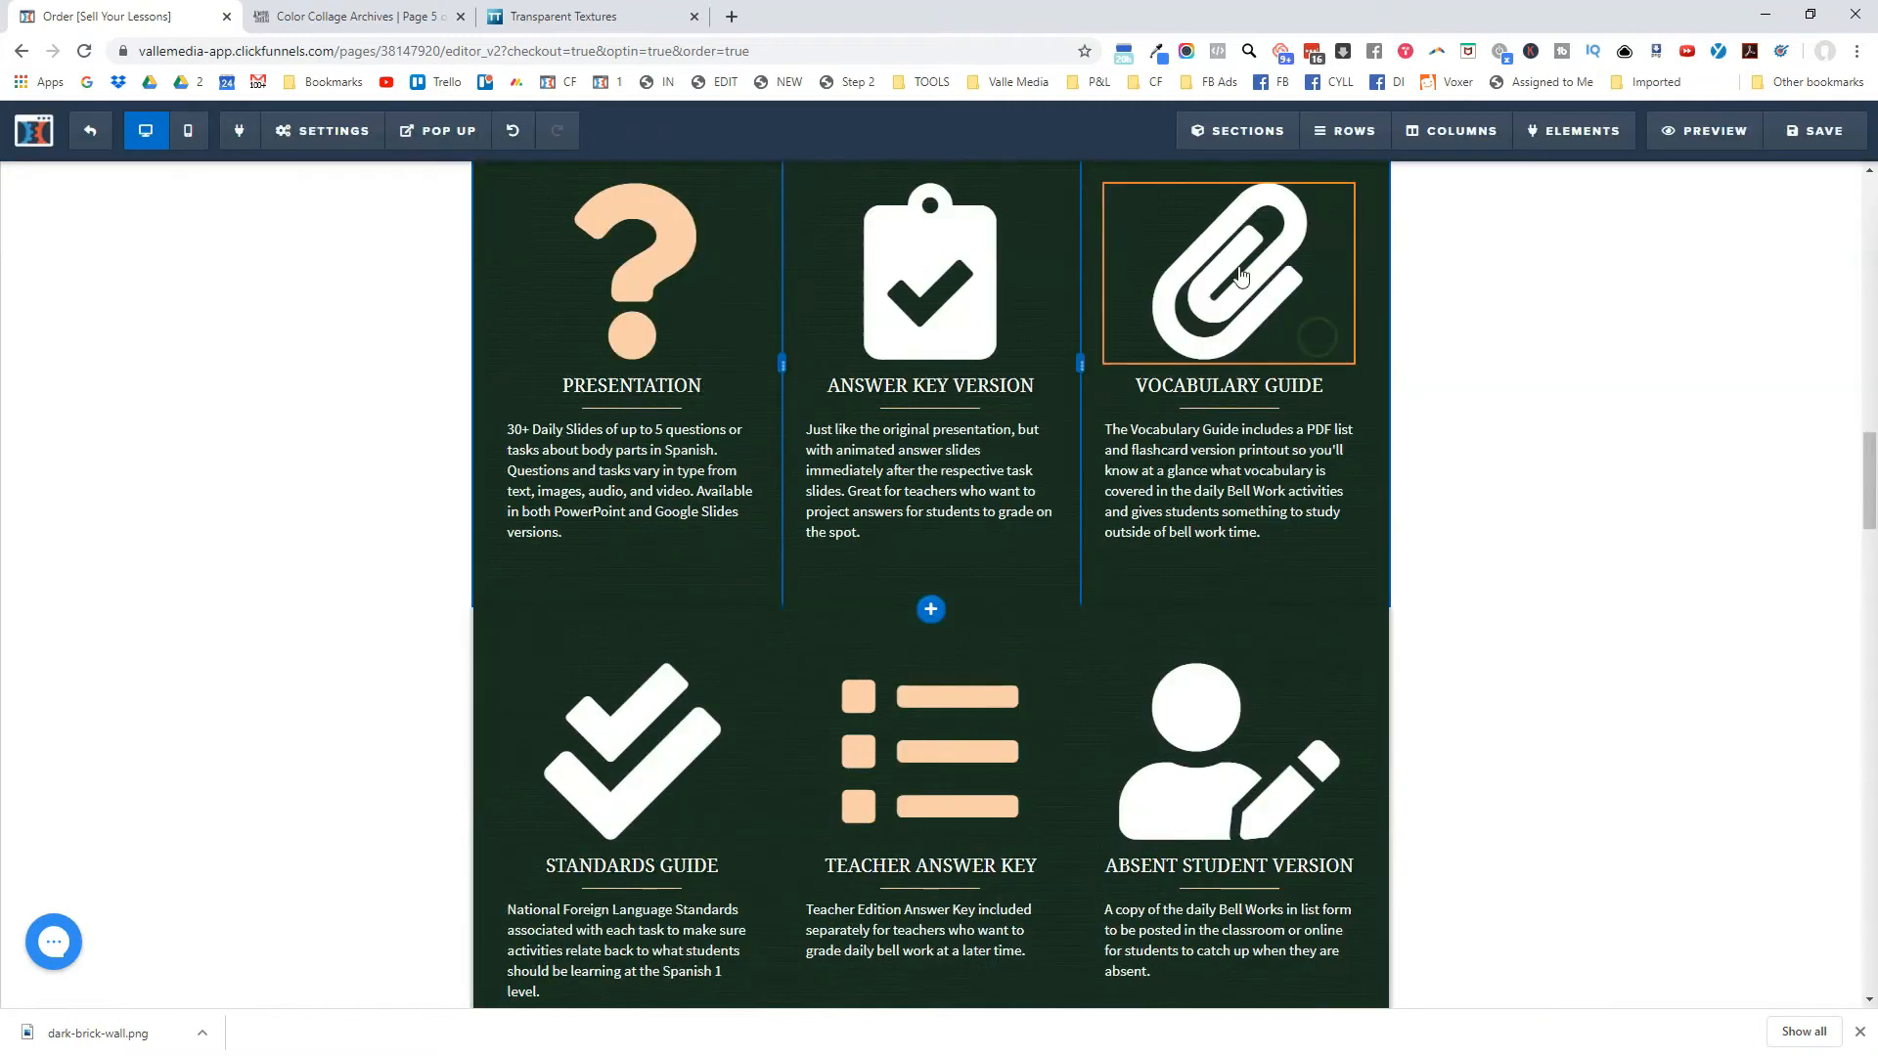
Change the color of the paperclip icon above VOCABULARY GUIDE to the recently used peach and review the section.
{"action": "left_click", "coordinate": [1264, 208]}
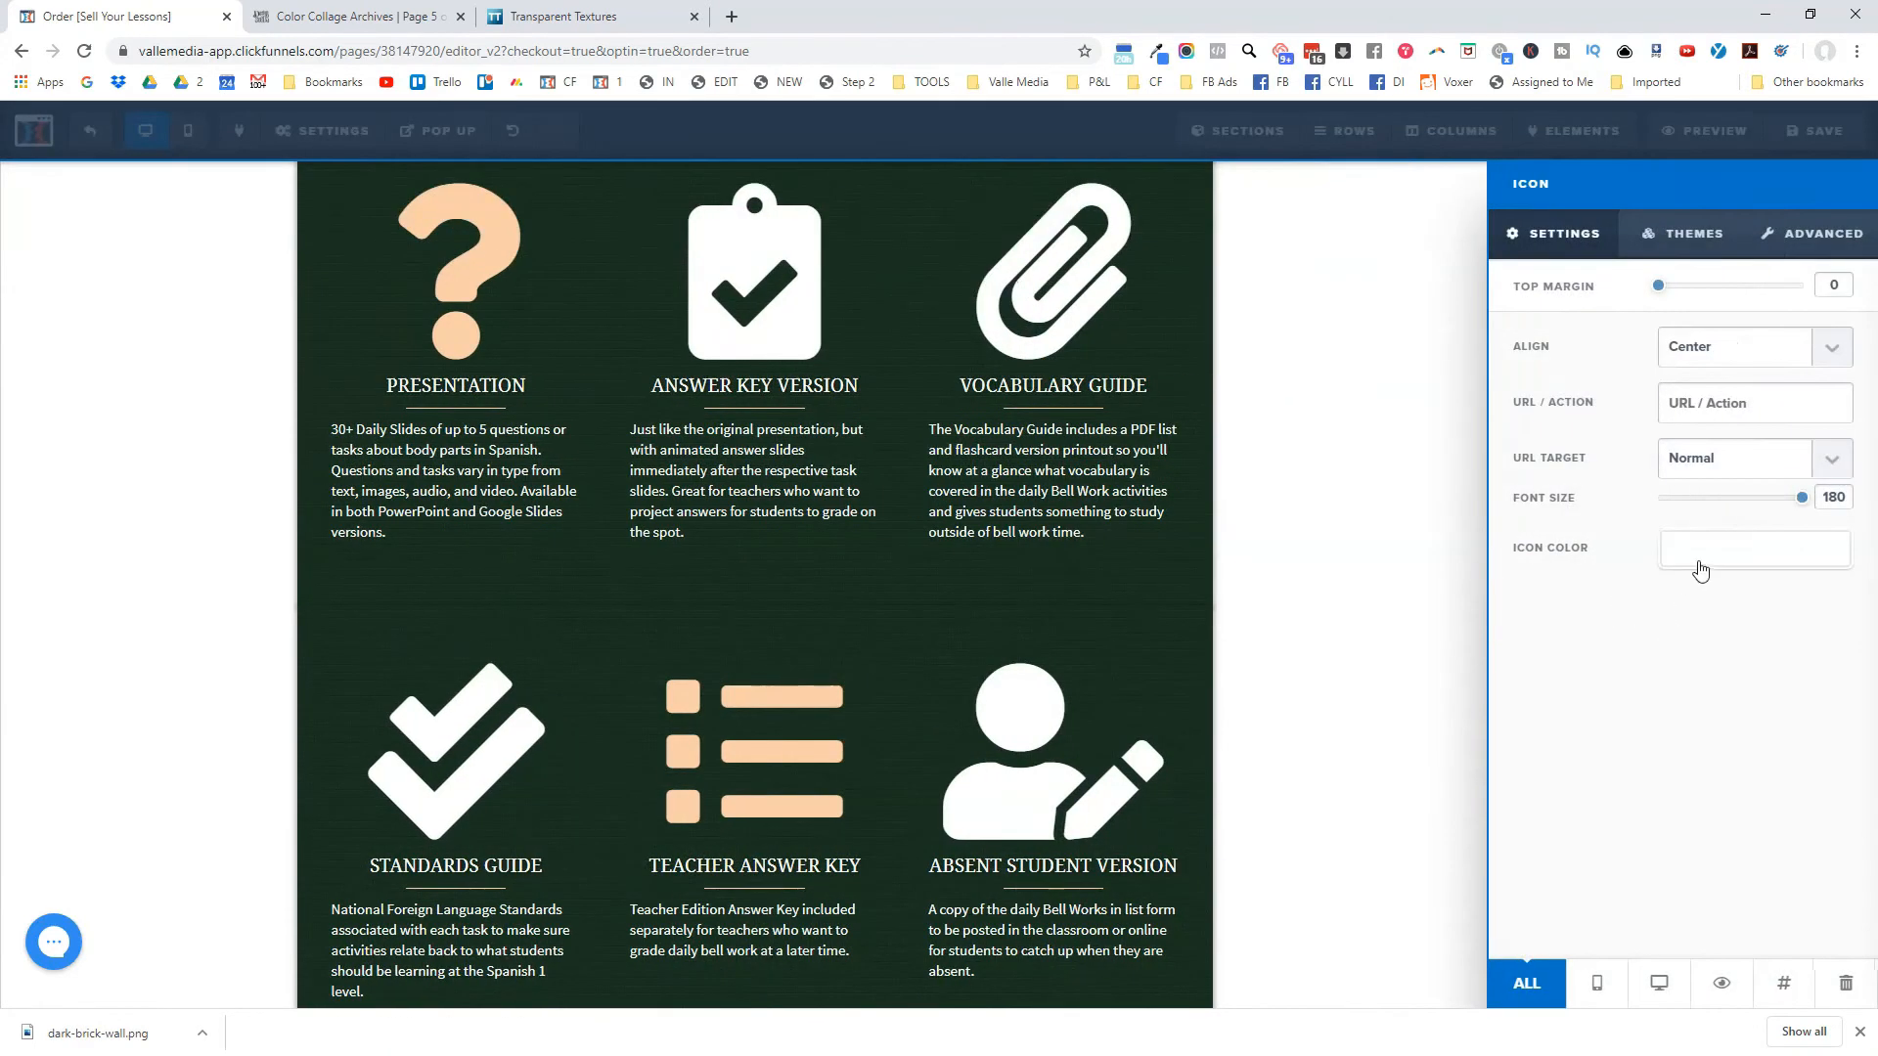
{"action": "left_click", "coordinate": [1697, 553]}
{"action": "left_click", "coordinate": [1618, 696]}
{"action": "left_click", "coordinate": [1275, 549]}
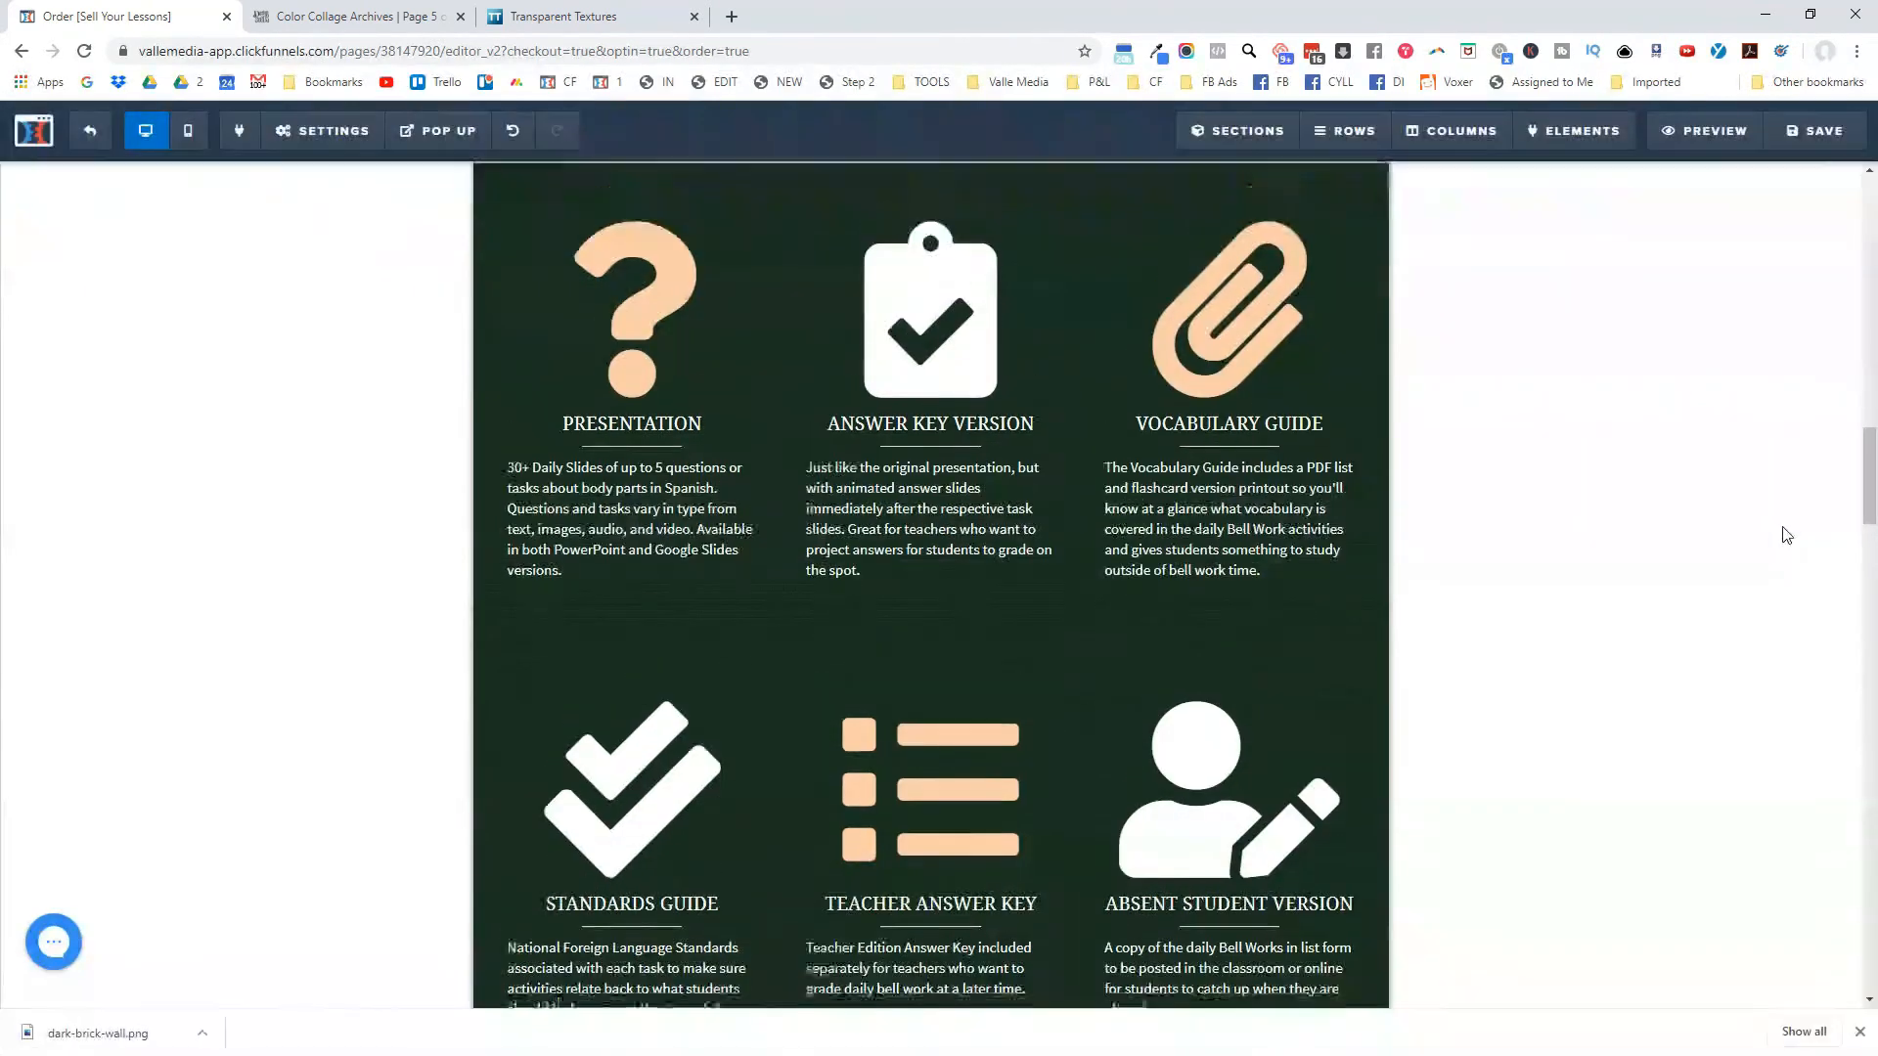
{"action": "scroll", "coordinate": [1489, 504], "scroll_direction": "down", "scroll_amount": 2}
{"action": "scroll", "coordinate": [1565, 499], "scroll_direction": "up", "scroll_amount": 2}
{"action": "scroll", "coordinate": [1790, 486], "scroll_direction": "down", "scroll_amount": 1}
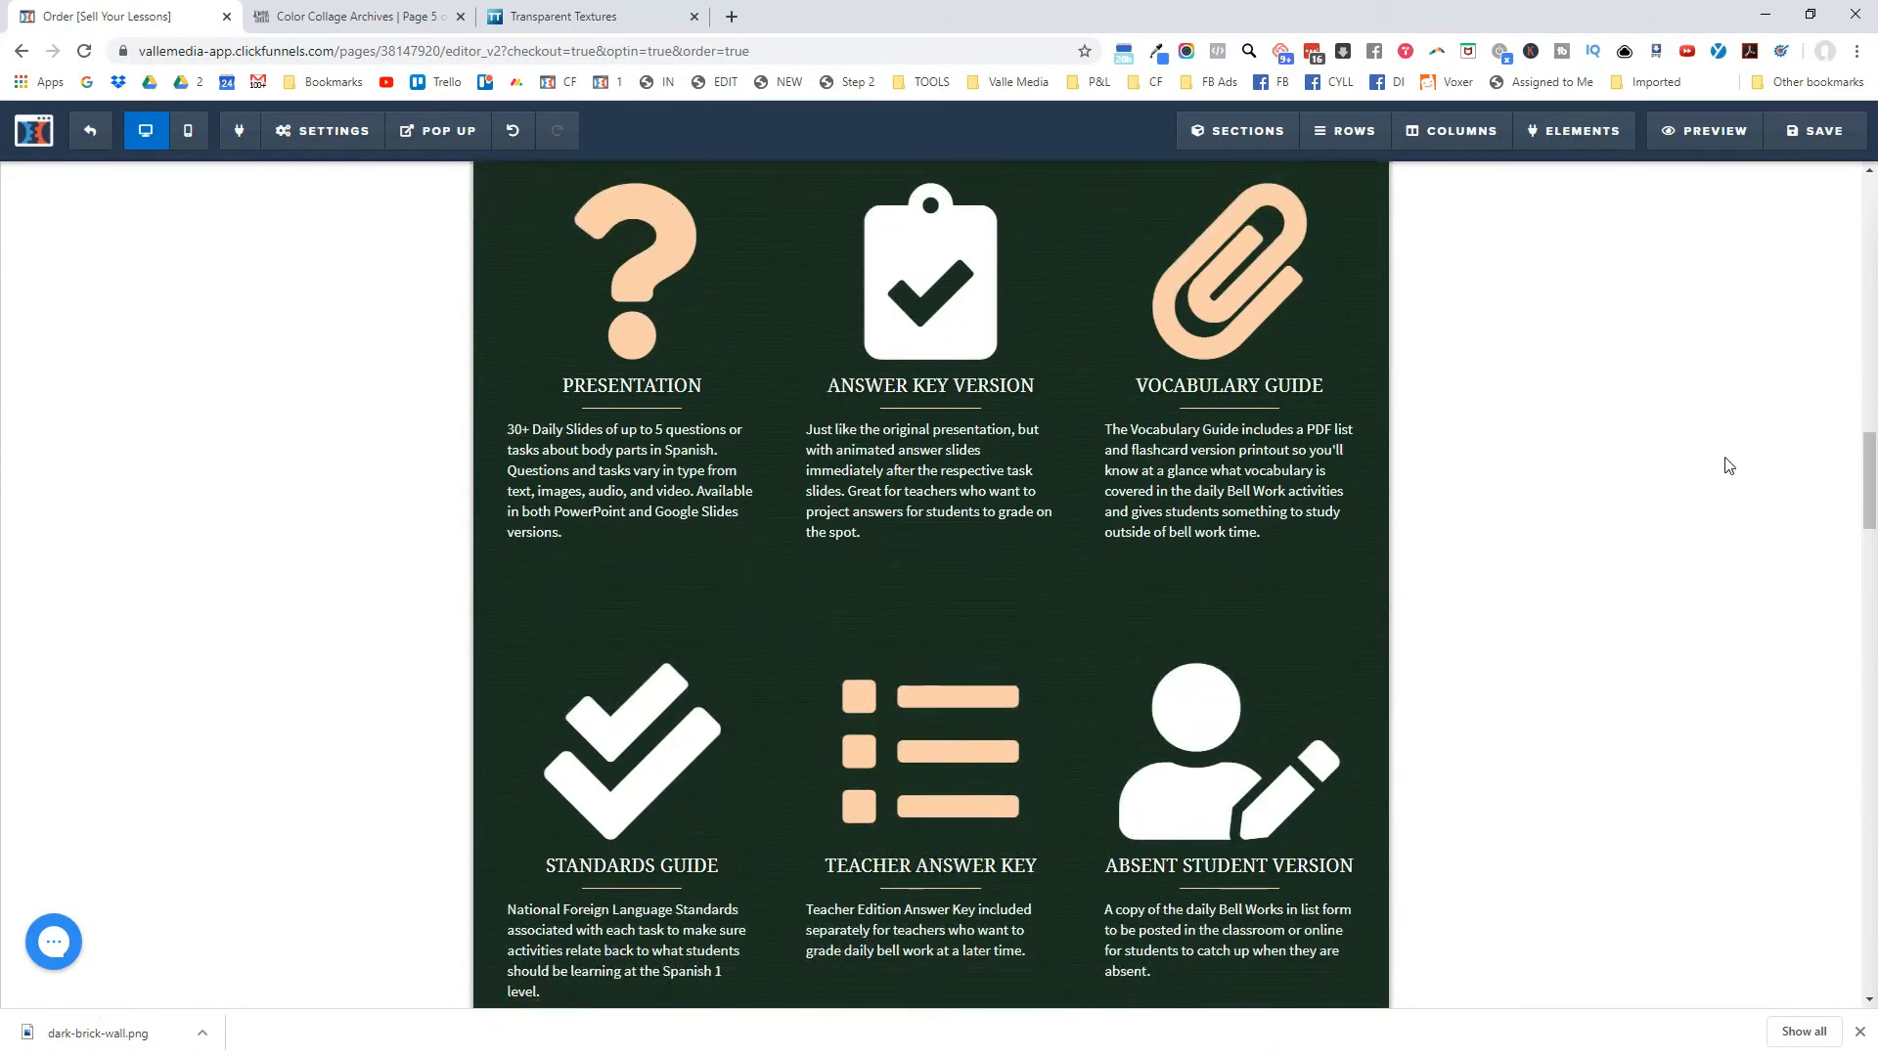
Change the color of the list icon above TEACHER ANSWER KEY back to white.
{"action": "scroll", "coordinate": [1682, 487], "scroll_direction": "down", "scroll_amount": 6}
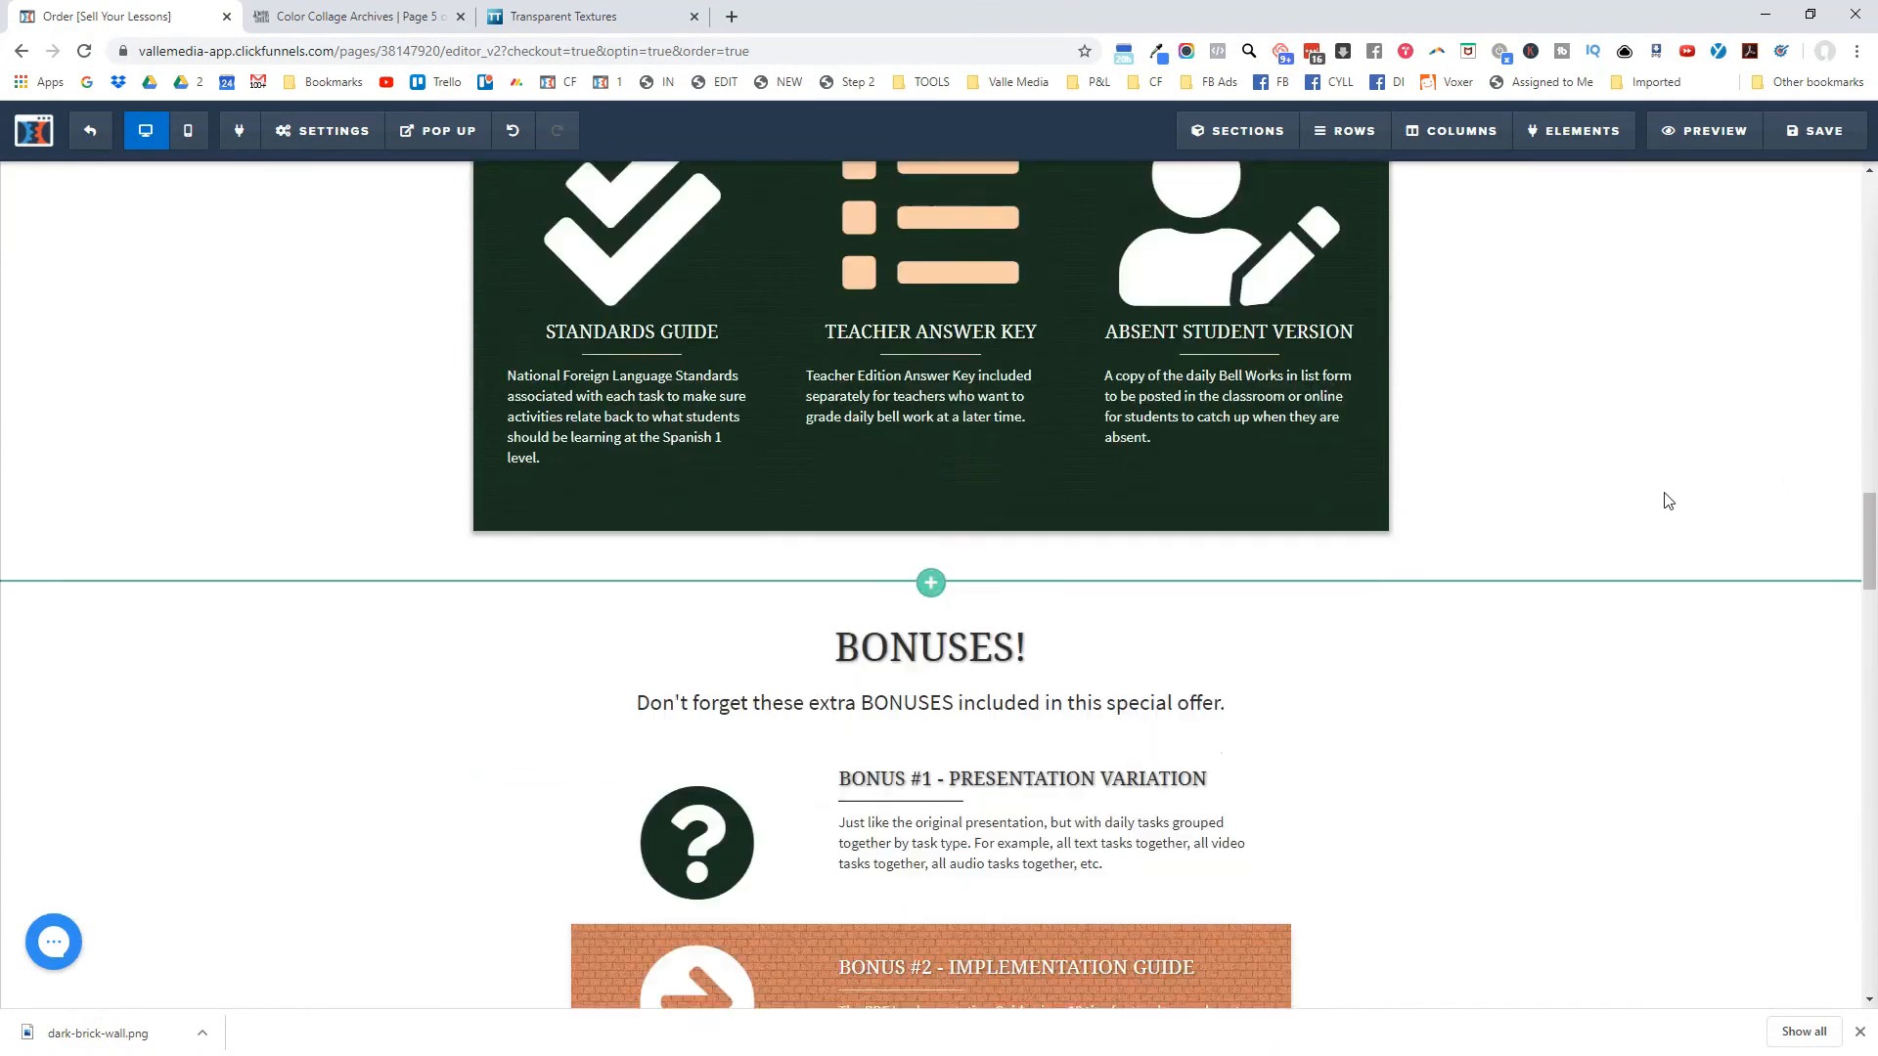
{"action": "scroll", "coordinate": [1647, 511], "scroll_direction": "up", "scroll_amount": 7}
{"action": "scroll", "coordinate": [1642, 515], "scroll_direction": "down", "scroll_amount": 1}
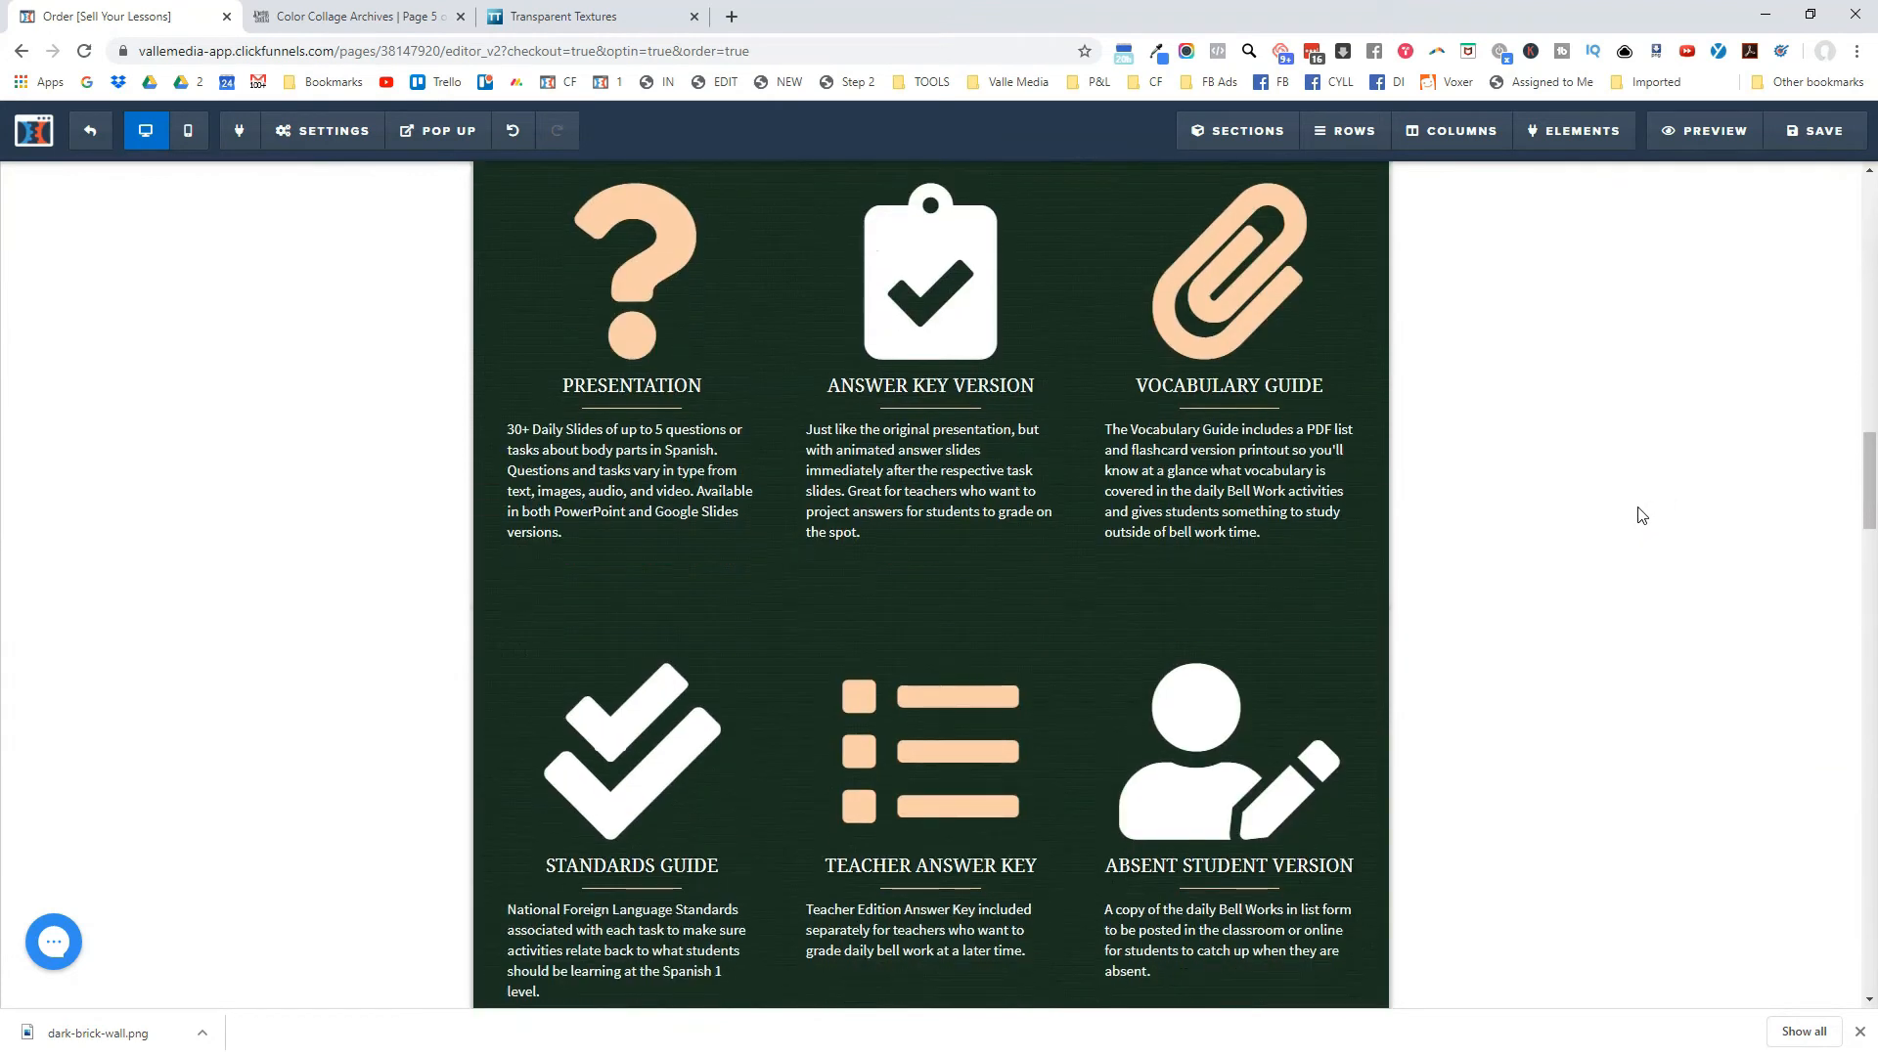
{"action": "left_click", "coordinate": [971, 668]}
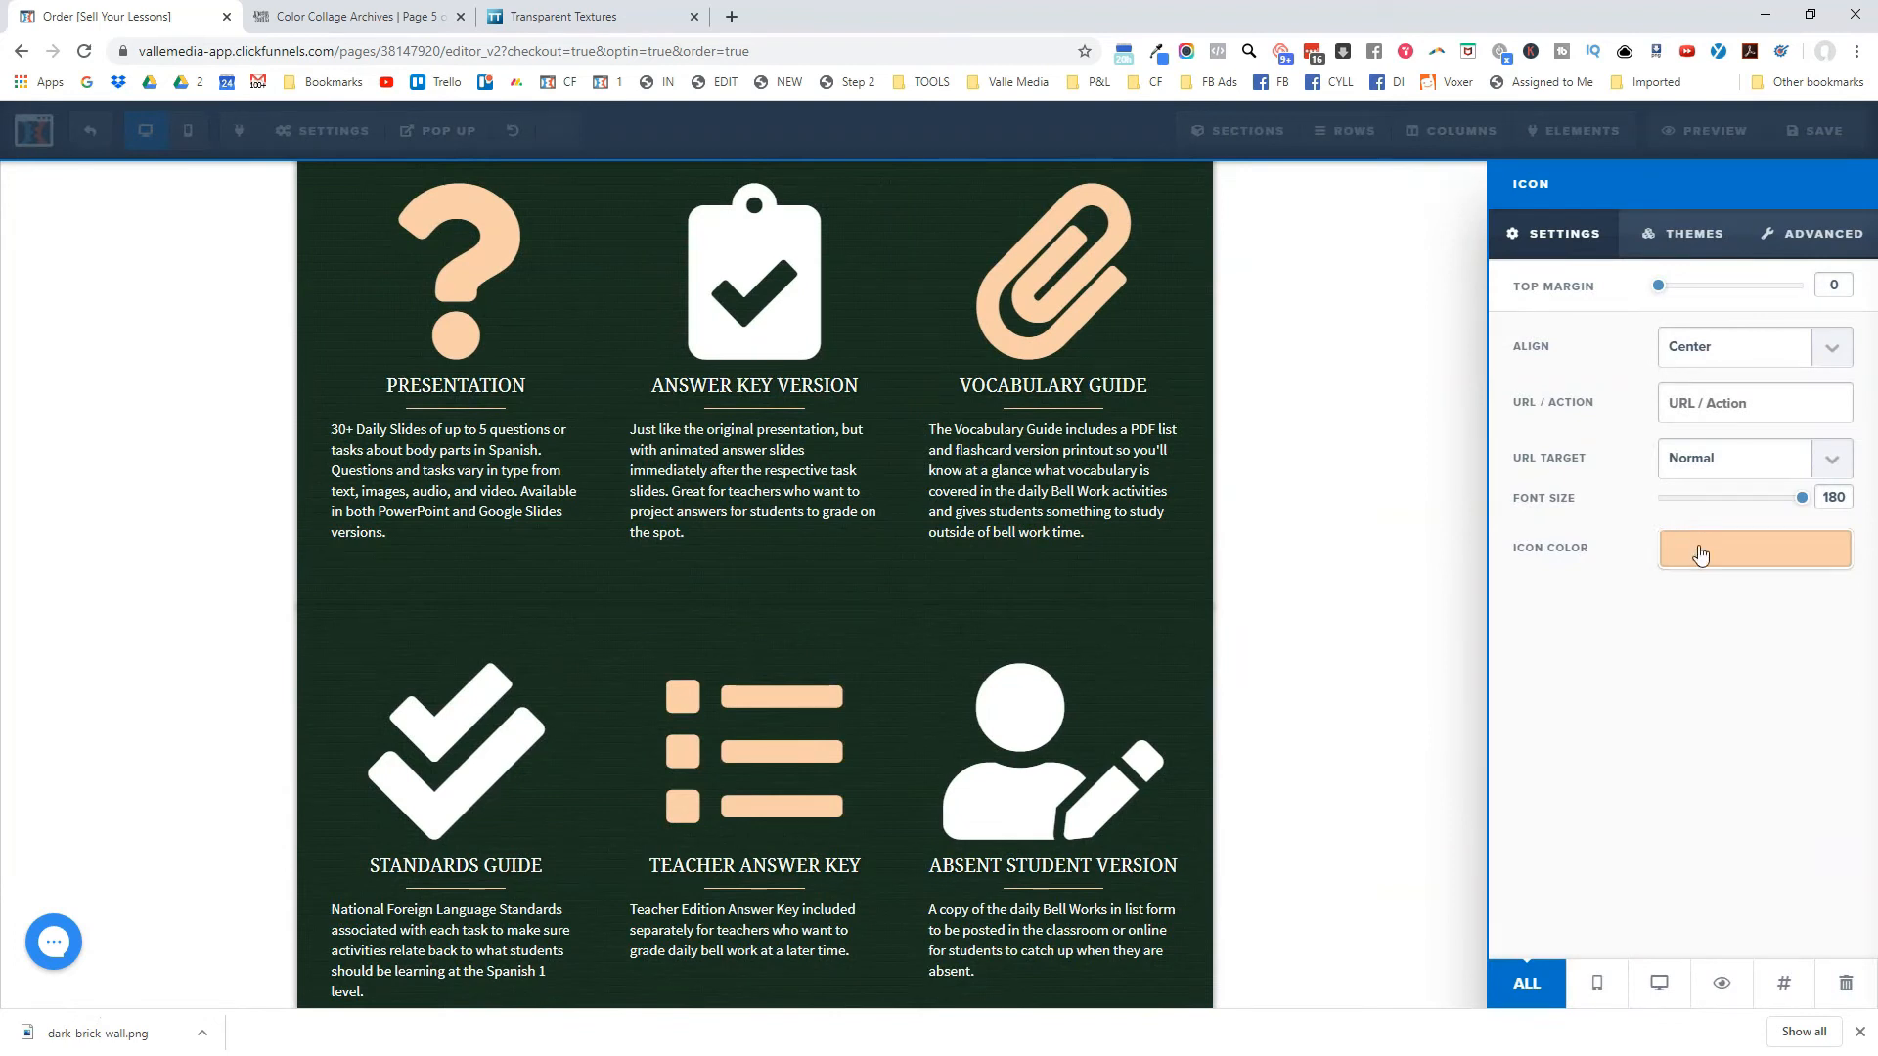
{"action": "left_click", "coordinate": [1699, 548]}
{"action": "left_click", "coordinate": [1631, 638]}
{"action": "left_click", "coordinate": [1054, 618]}
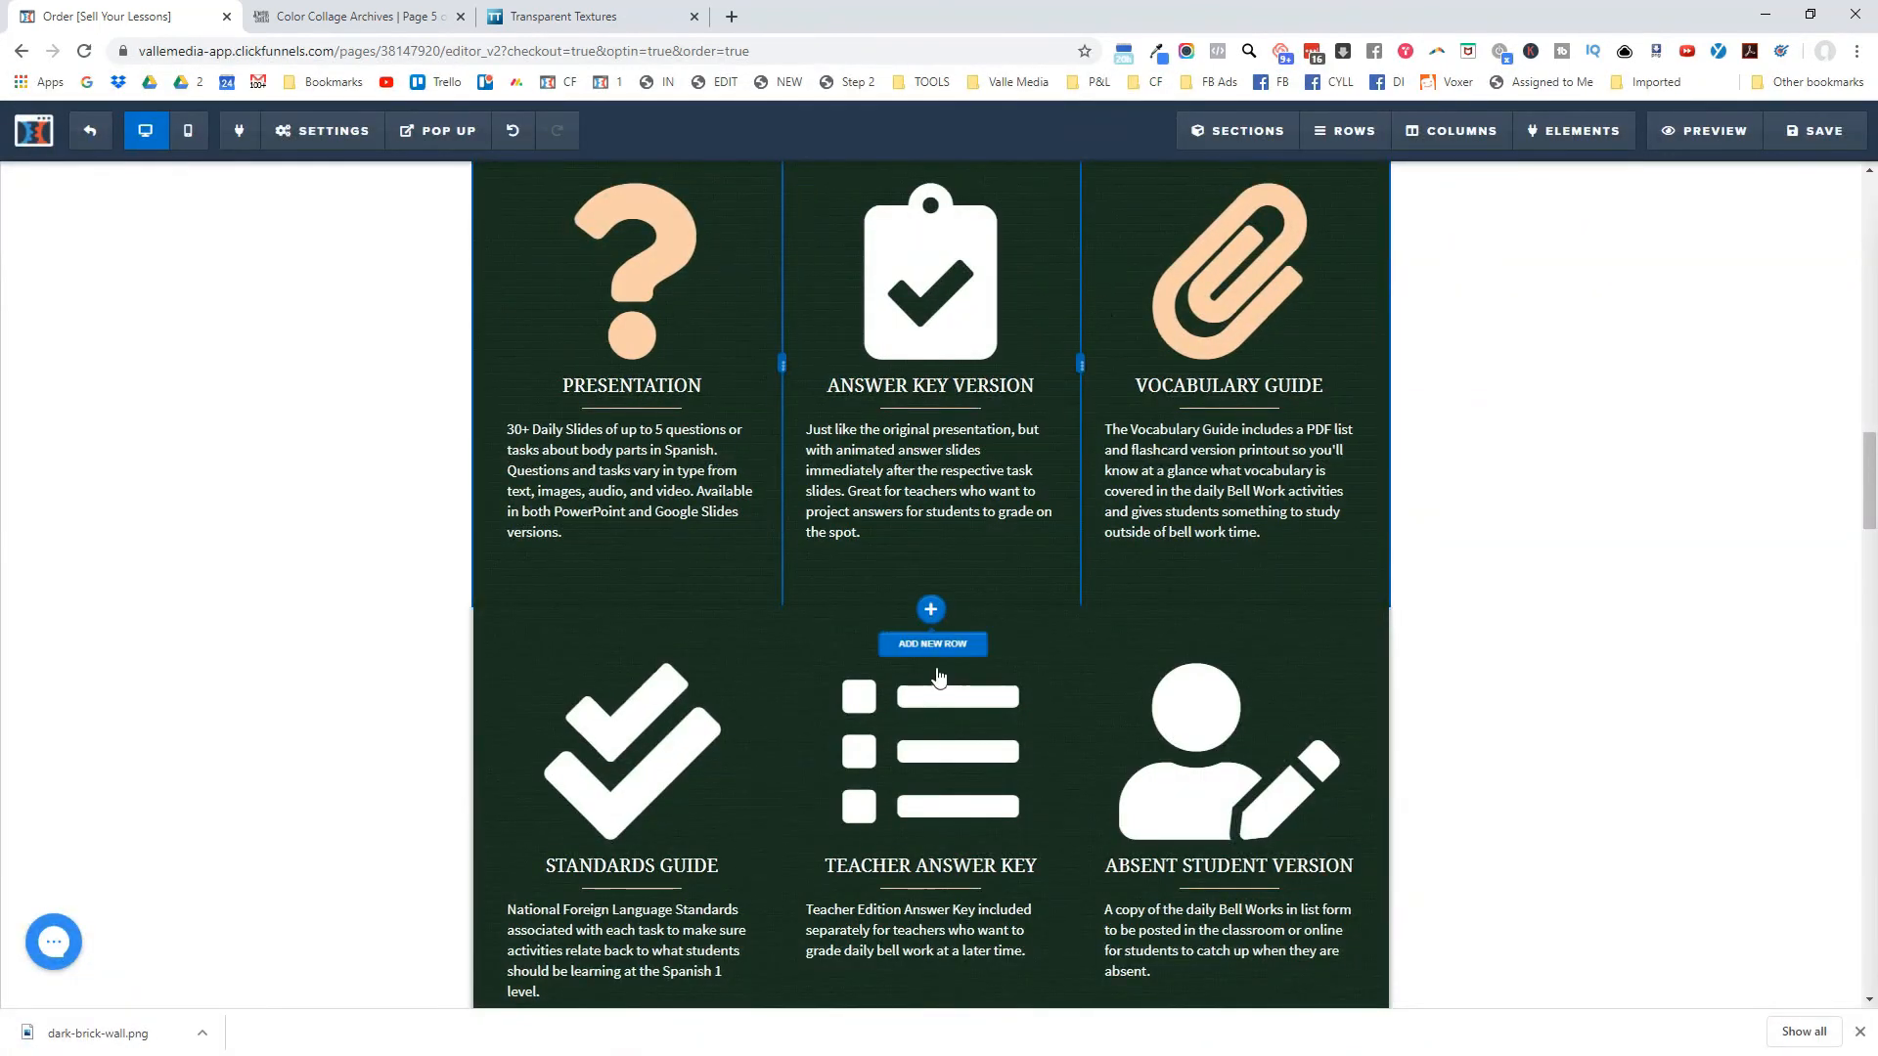
Change the color of the clipboard icon above ANSWER KEY VERSION to the recently used peach and review both icon rows.
{"action": "scroll", "coordinate": [1082, 562], "scroll_direction": "up", "scroll_amount": 1}
{"action": "left_click", "coordinate": [965, 277]}
{"action": "left_click", "coordinate": [1697, 544]}
{"action": "left_click", "coordinate": [1616, 695]}
{"action": "left_click", "coordinate": [1170, 705]}
{"action": "scroll", "coordinate": [930, 637], "scroll_direction": "down", "scroll_amount": 2}
{"action": "mouse_move", "coordinate": [717, 651]}
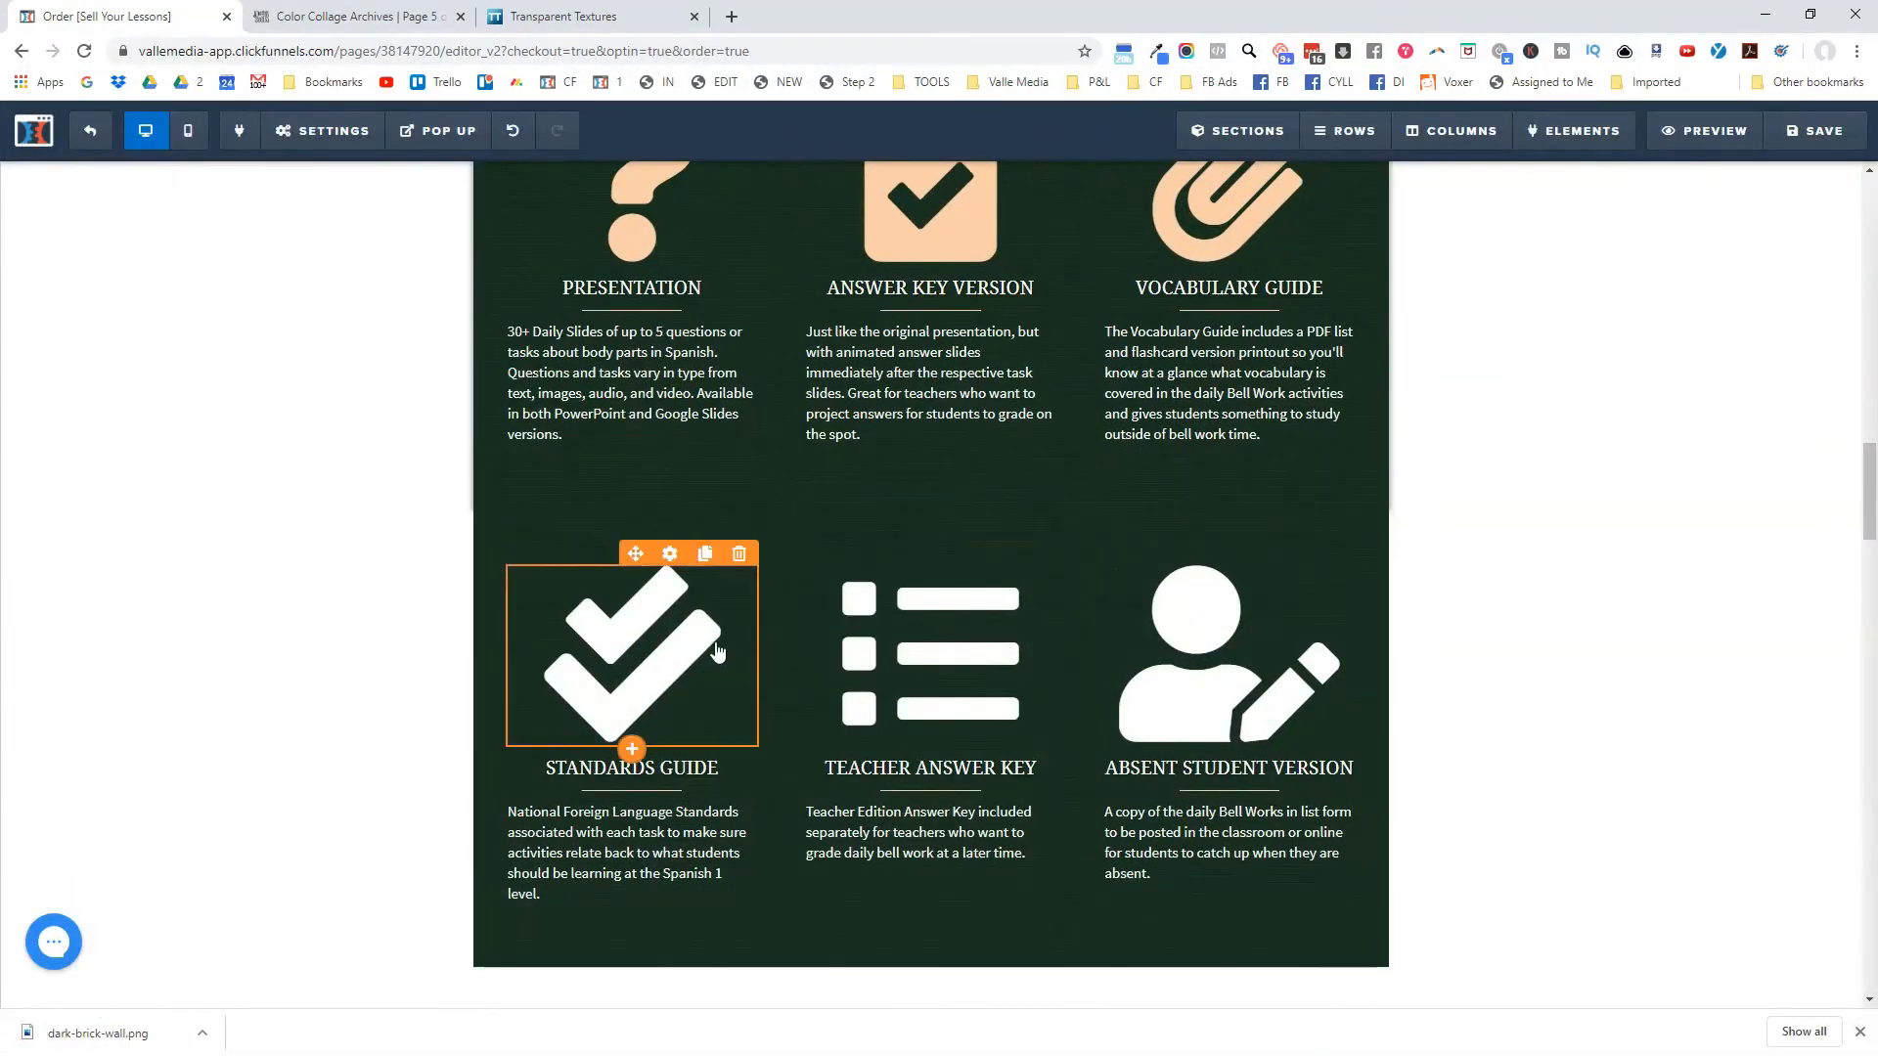
{"action": "scroll", "coordinate": [1571, 532], "scroll_direction": "up", "scroll_amount": 3}
{"action": "scroll", "coordinate": [1593, 532], "scroll_direction": "down", "scroll_amount": 5}
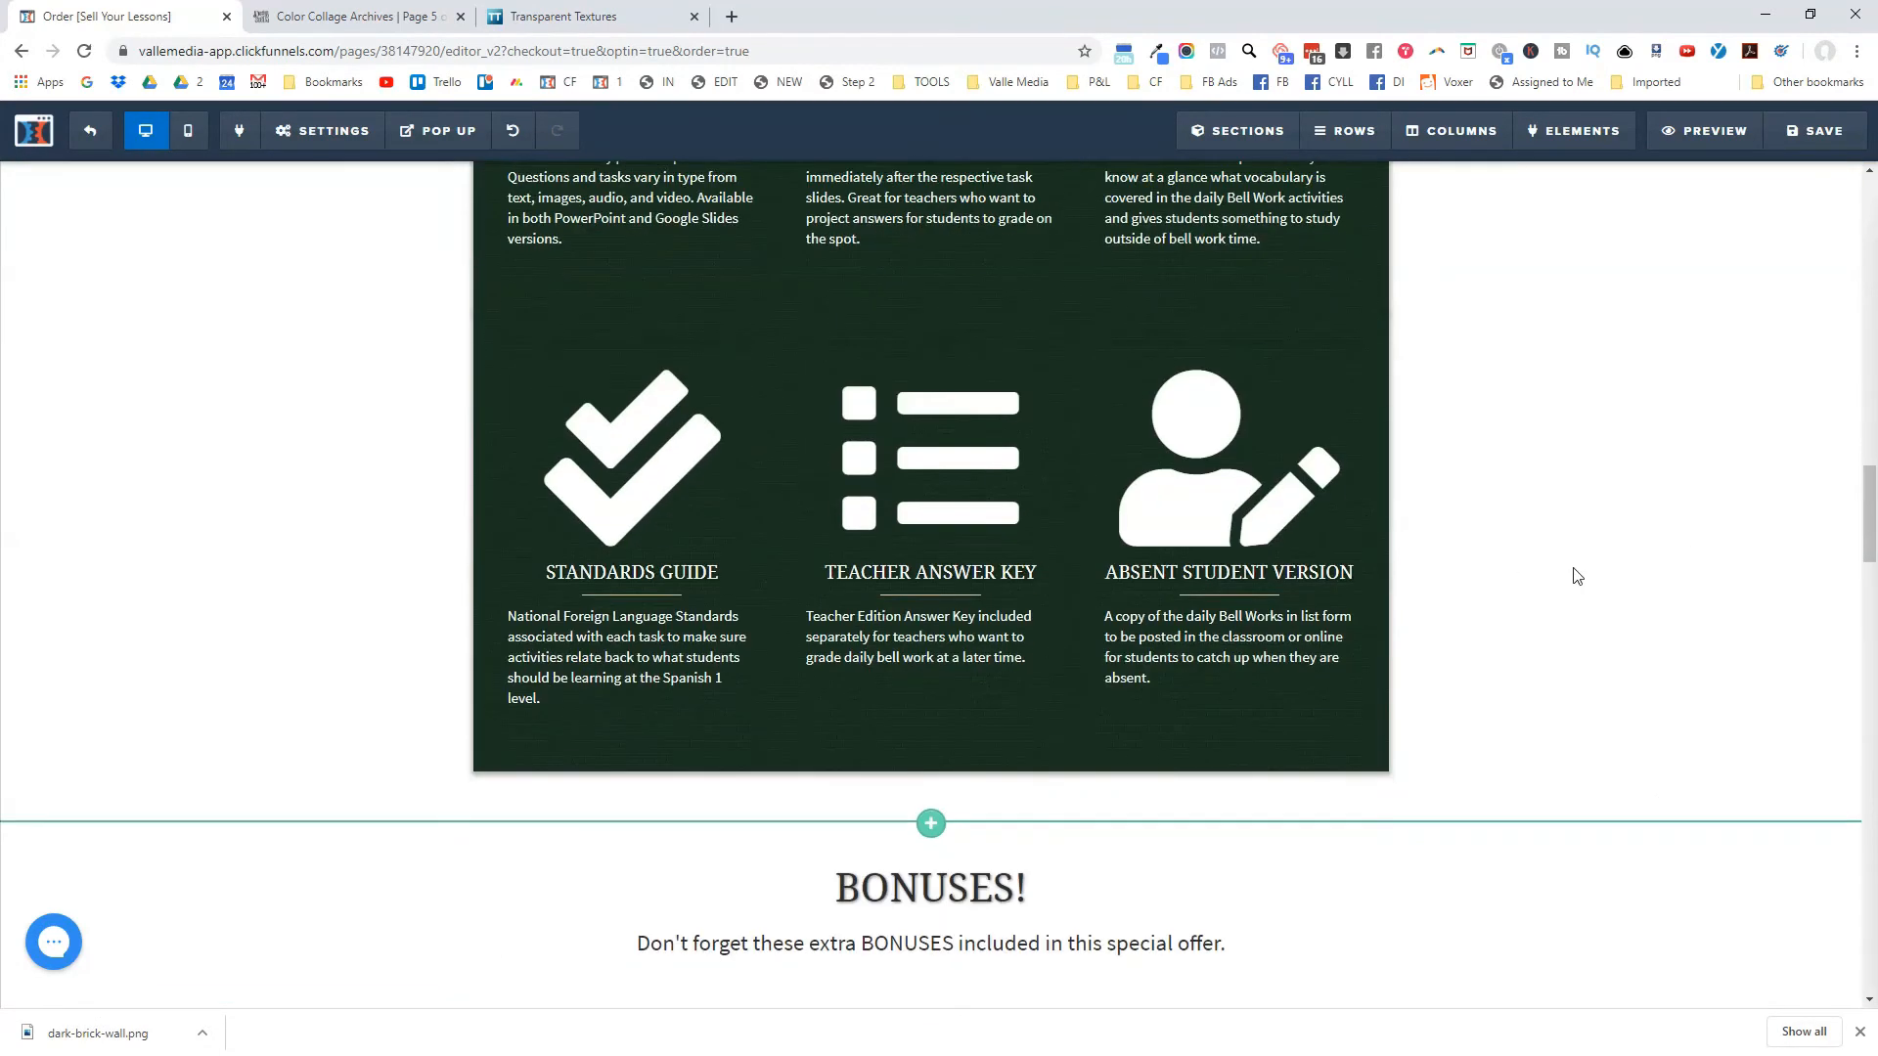
Replace the brick background image of the BONUS #2 row with the light grey texture from the uploaded images.
{"action": "scroll", "coordinate": [1576, 577], "scroll_direction": "down", "scroll_amount": 5}
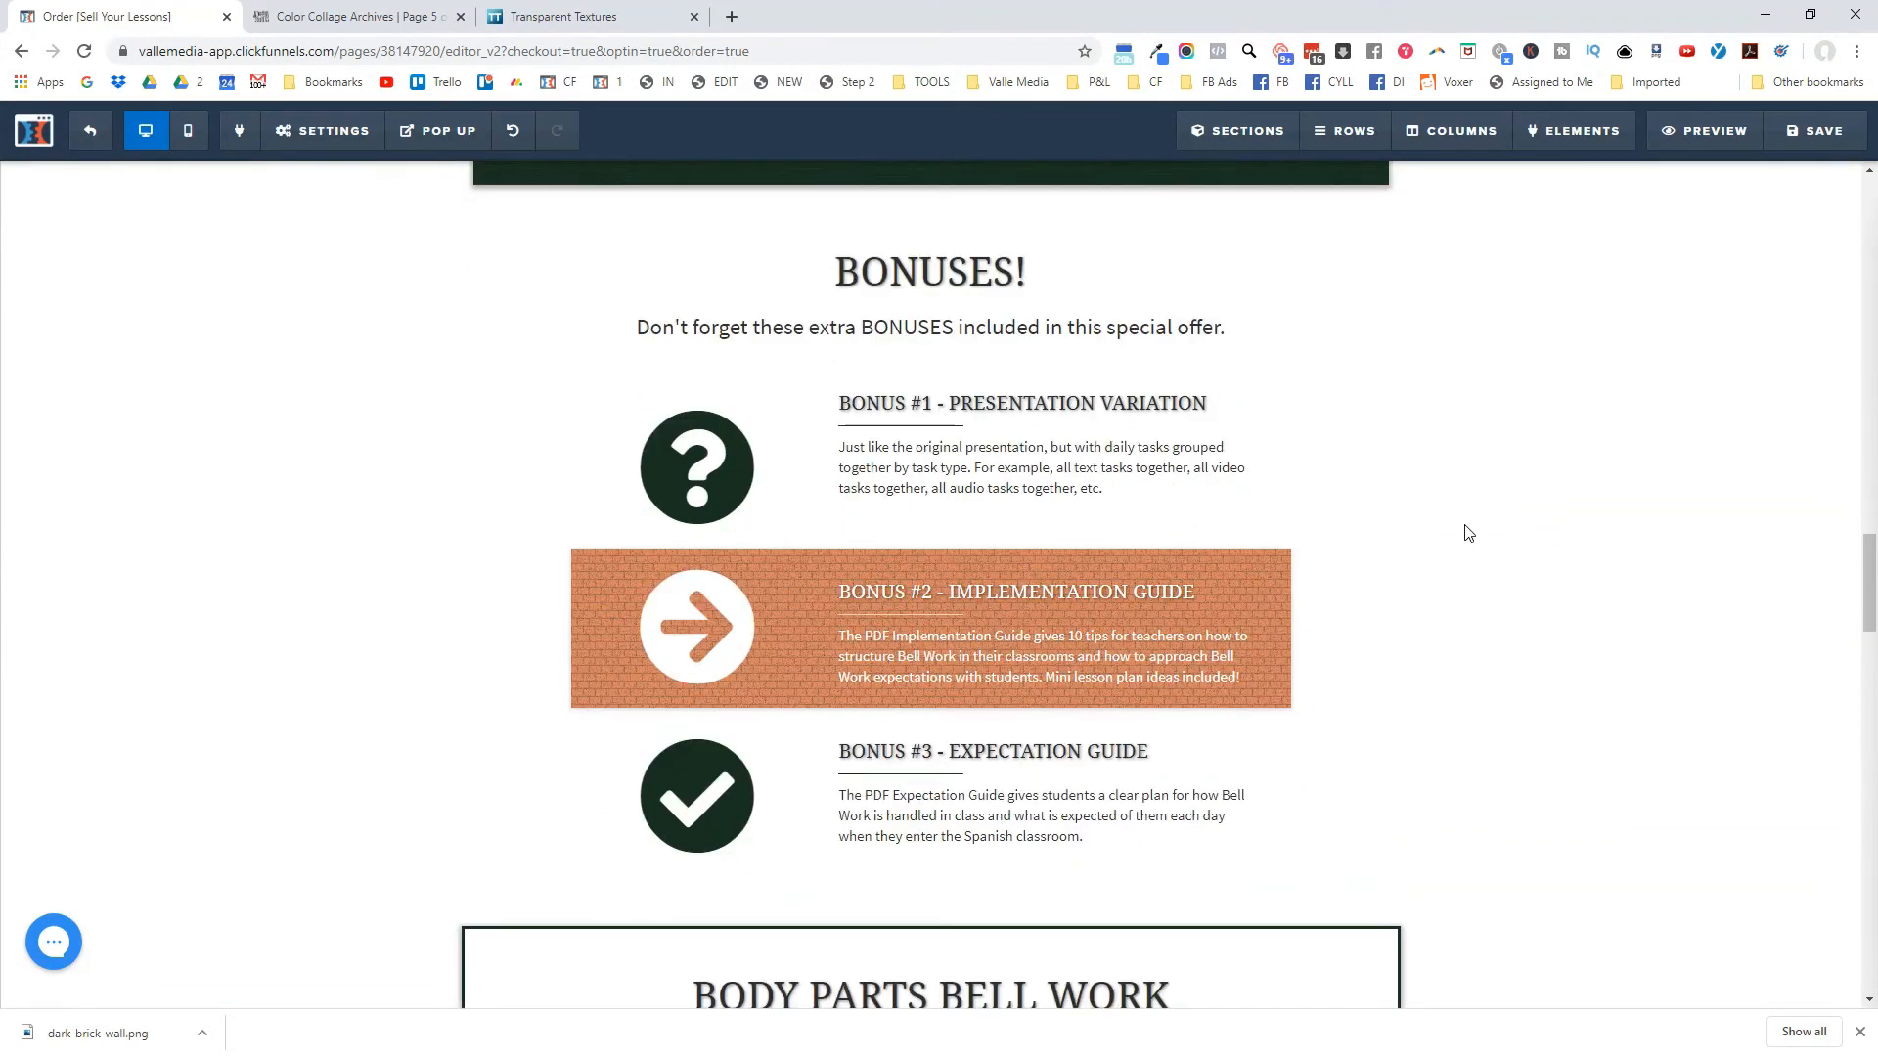
{"action": "mouse_move", "coordinate": [1271, 579]}
{"action": "left_click", "coordinate": [1130, 533]}
{"action": "left_click", "coordinate": [1779, 504]}
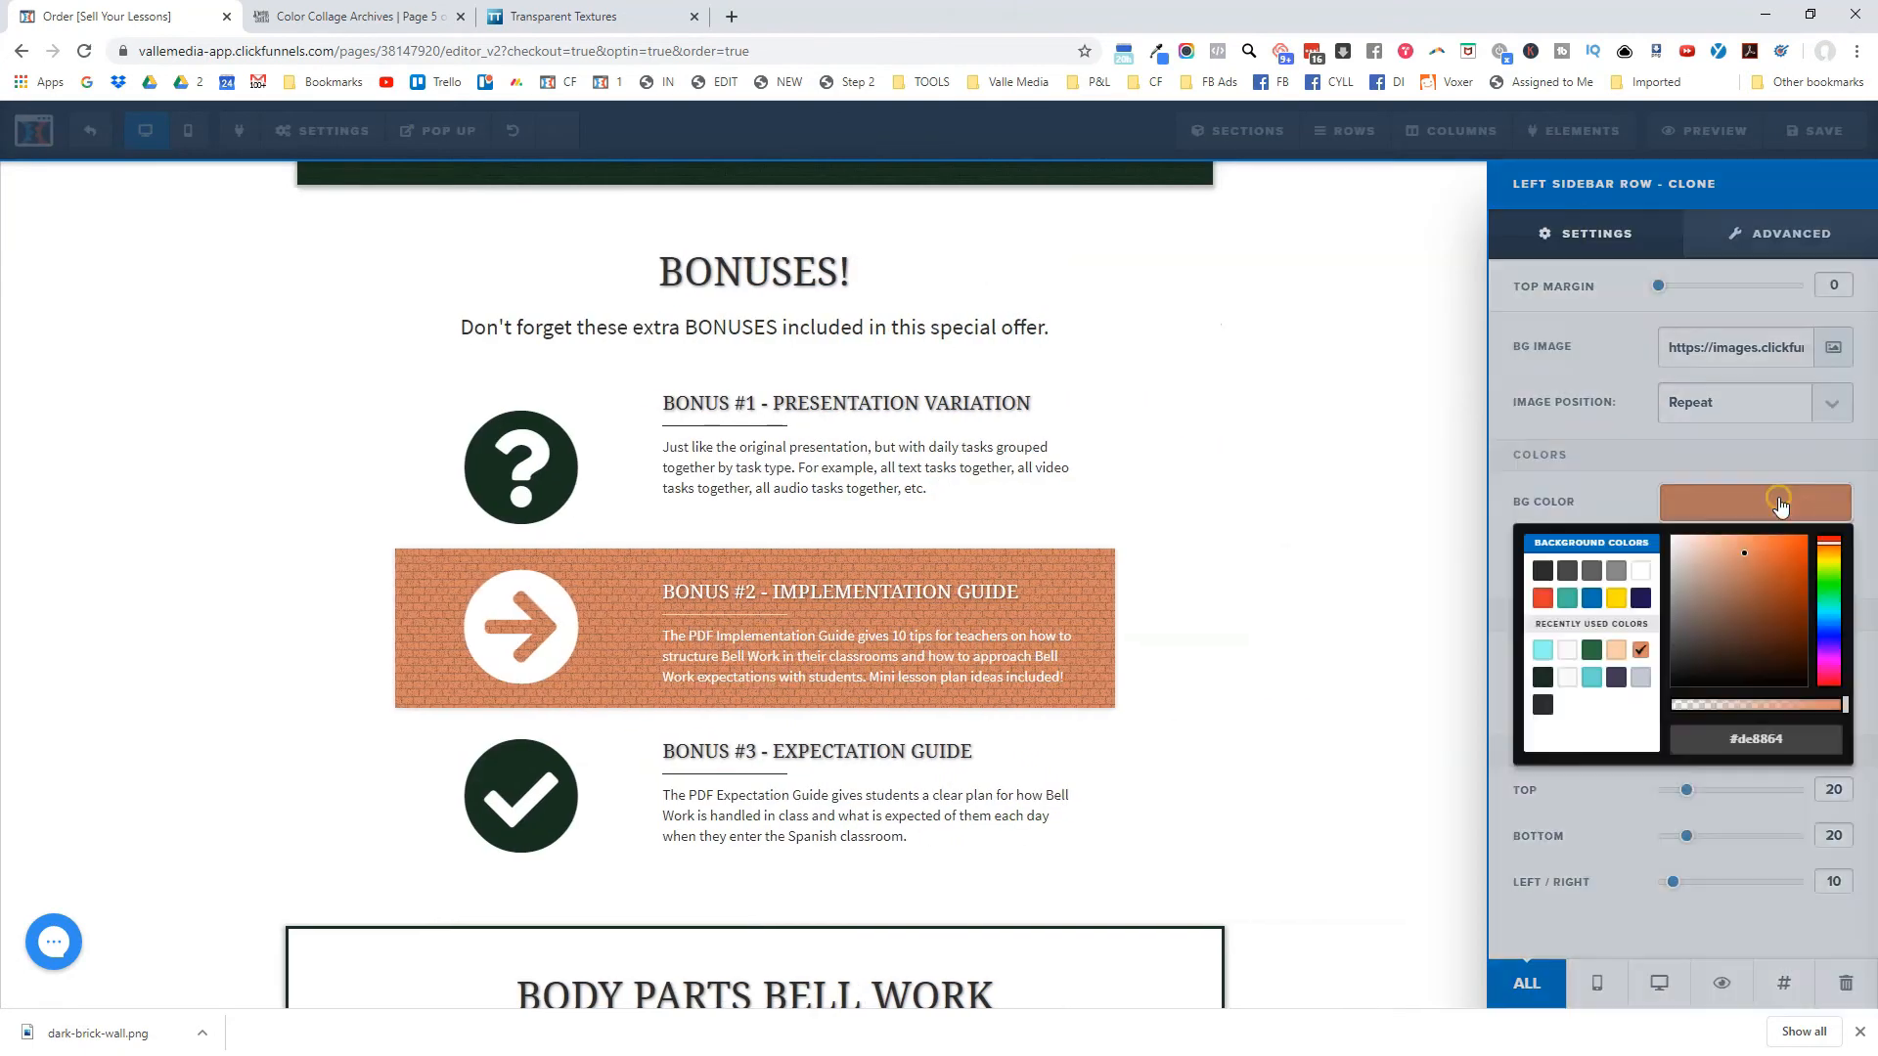
{"action": "left_click", "coordinate": [1833, 347]}
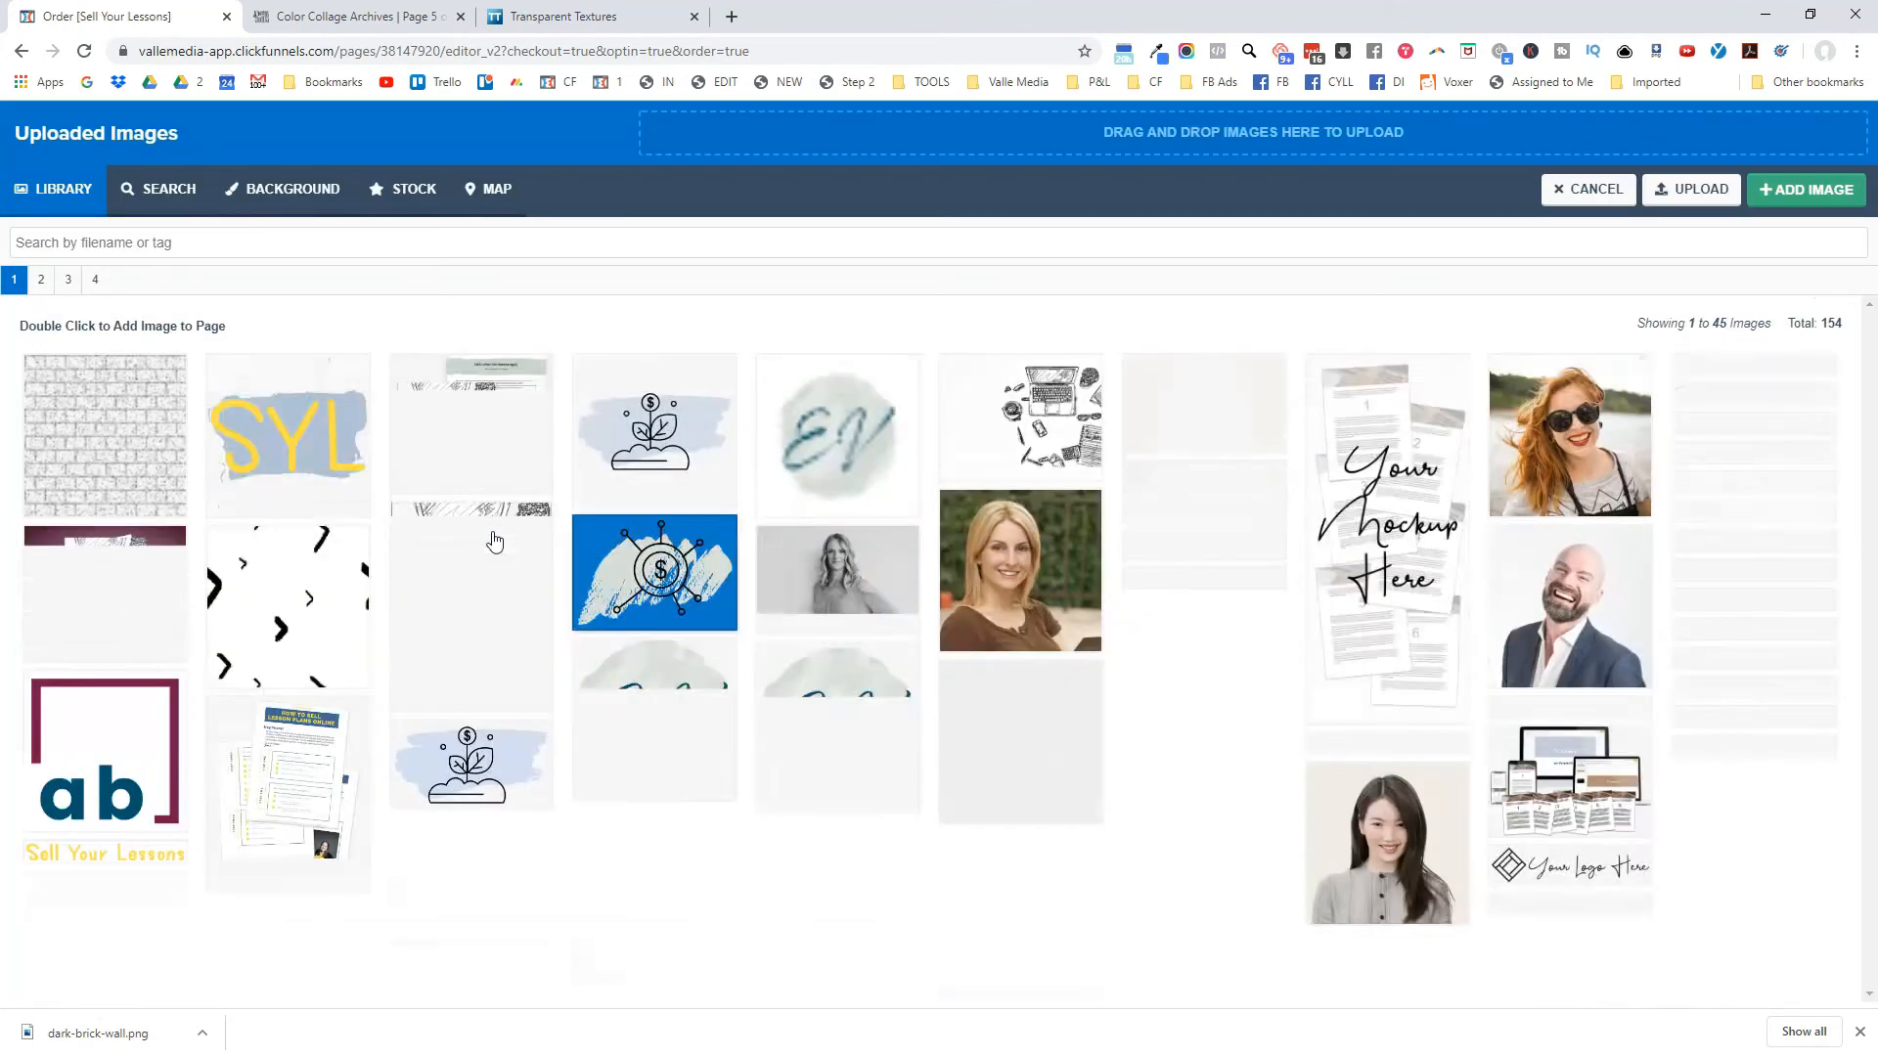
{"action": "left_click", "coordinate": [796, 713]}
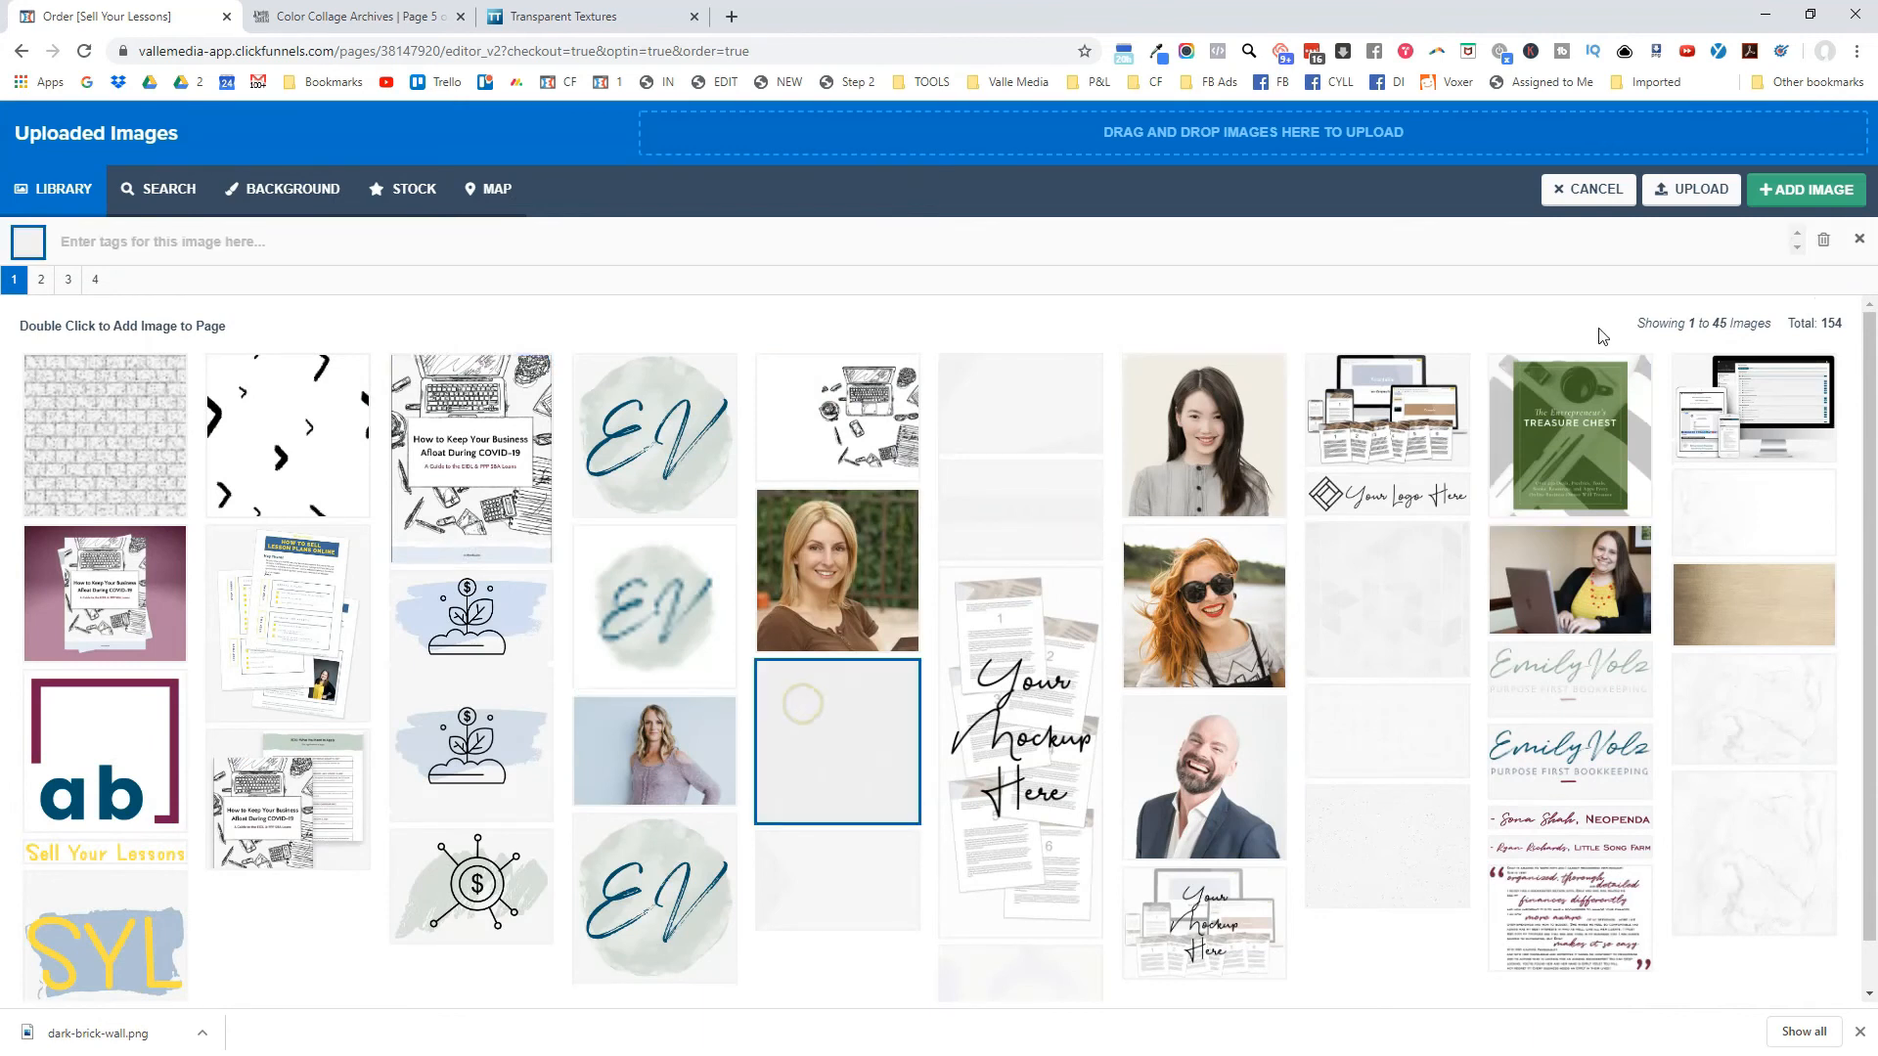
{"action": "left_click", "coordinate": [1802, 189]}
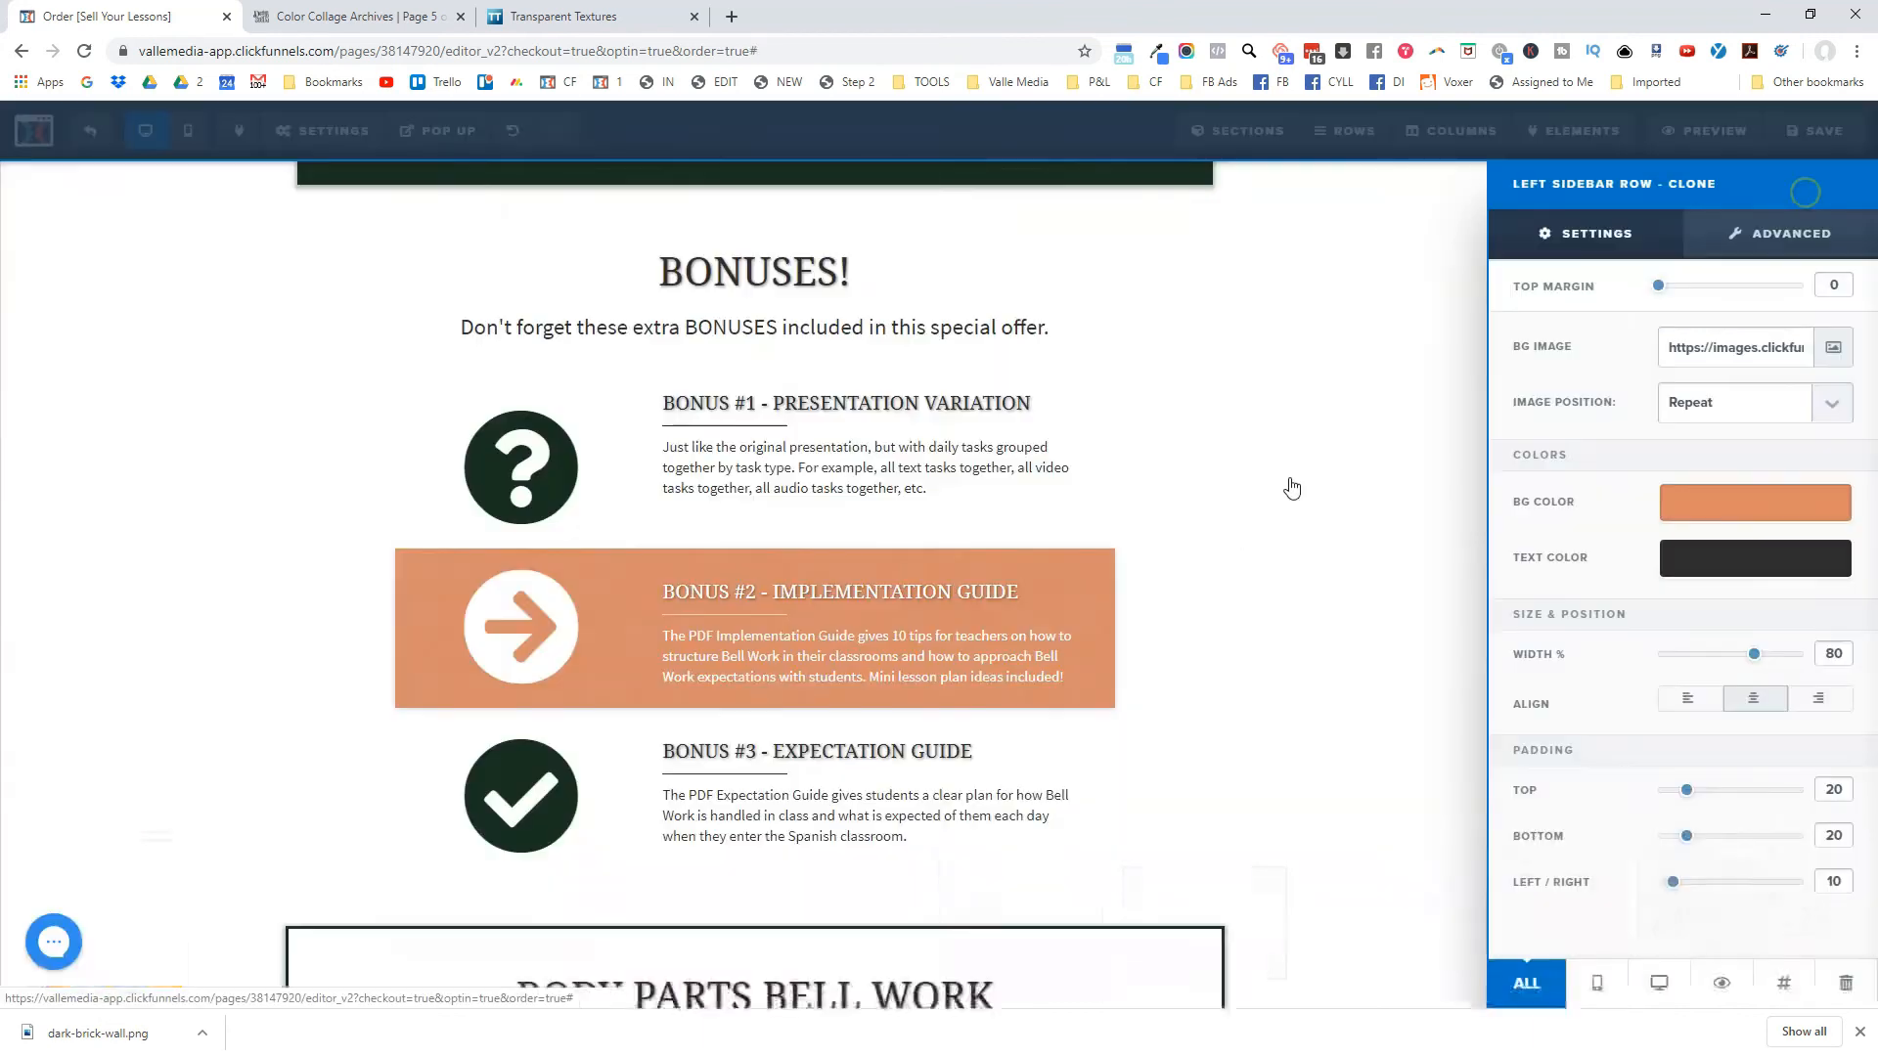
{"action": "left_click", "coordinate": [1332, 554]}
{"action": "scroll", "coordinate": [1661, 622], "scroll_direction": "down", "scroll_amount": 1}
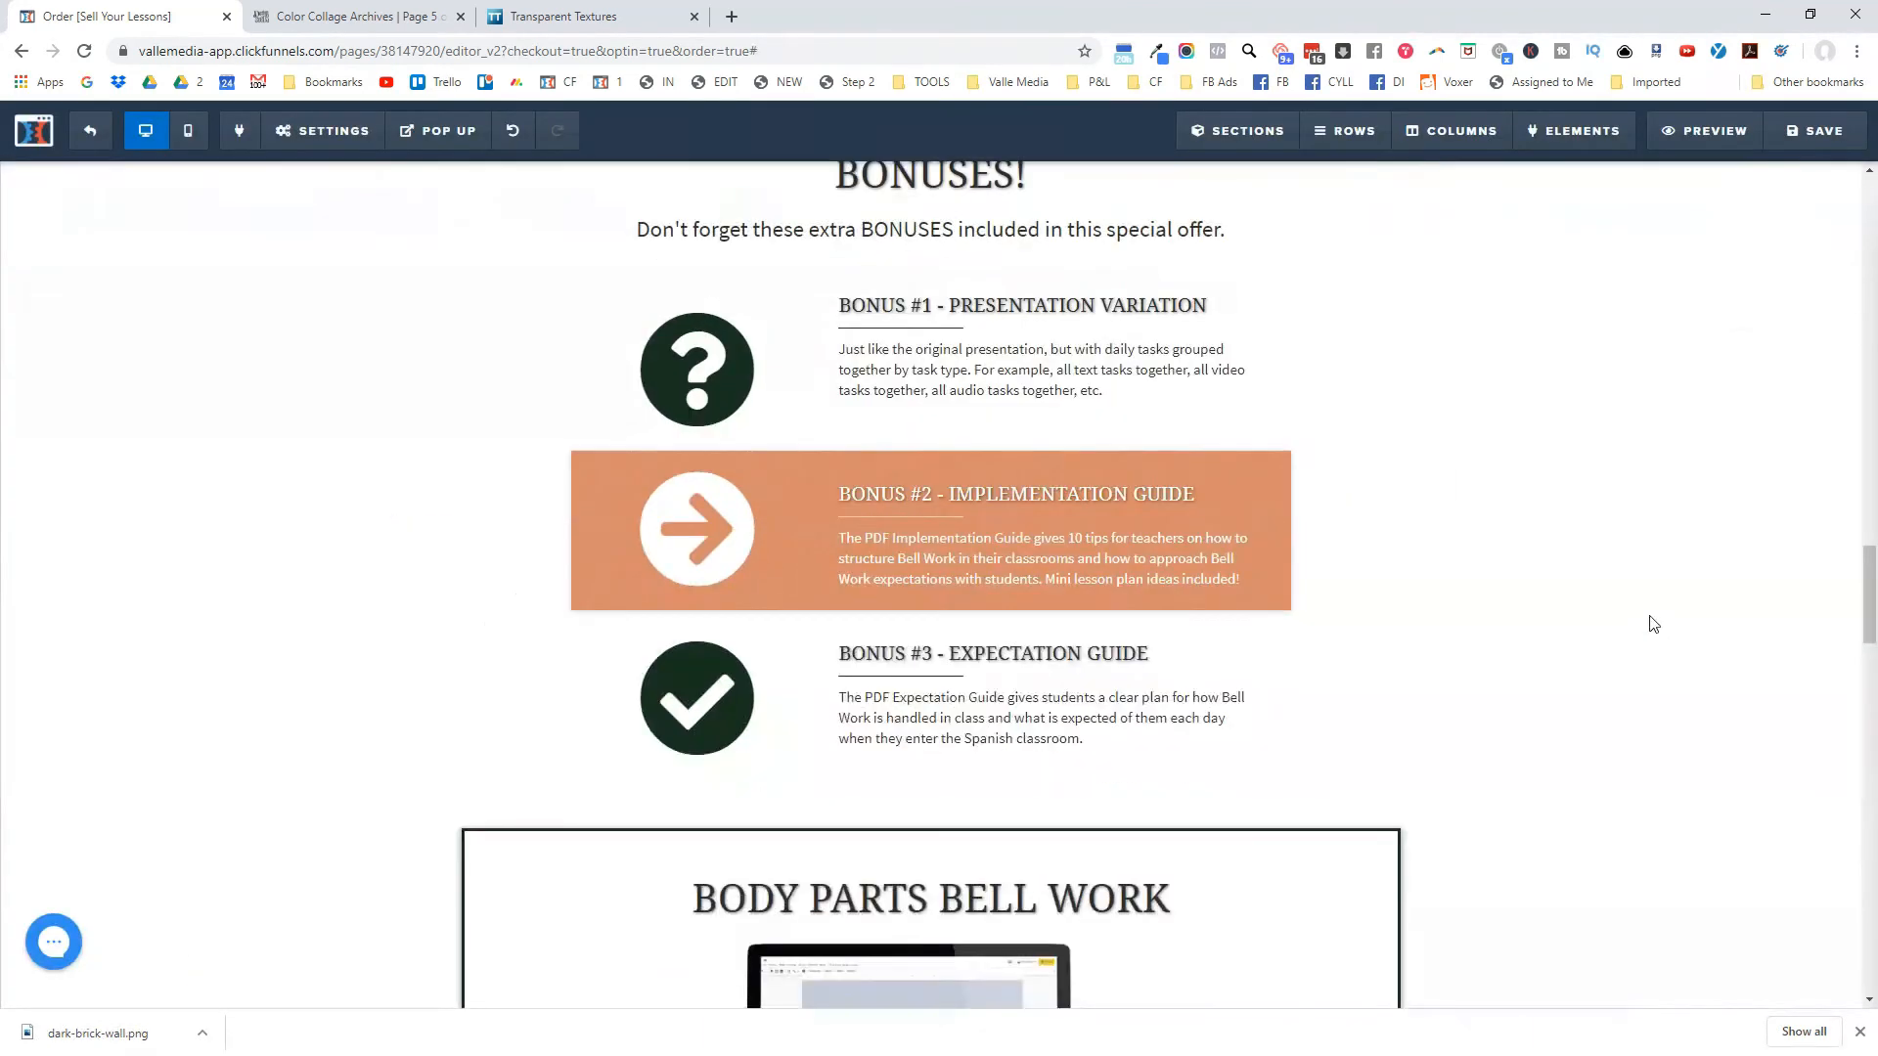
Try peach #facfaa as the BONUS #2 row's background color, and set it to transparent white, rgba(255, 255, 255, 0).
{"action": "mouse_move", "coordinate": [1145, 528]}
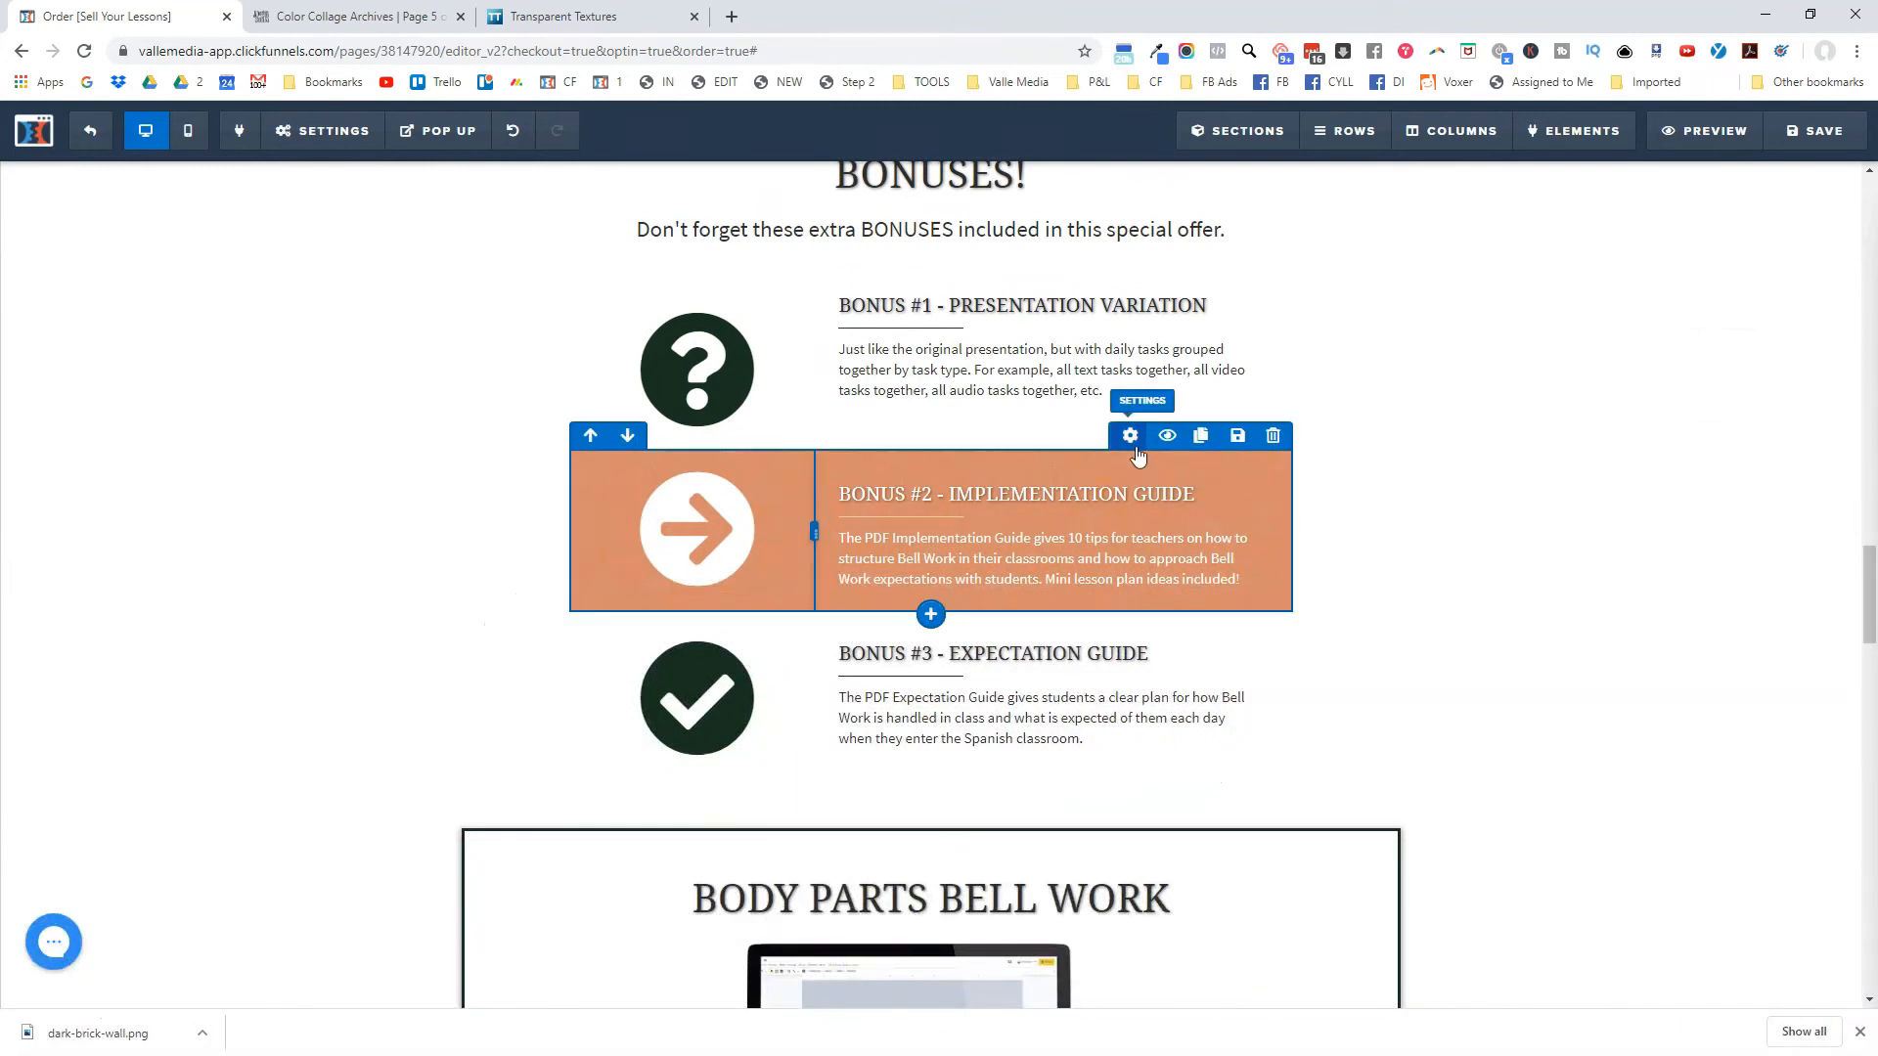
{"action": "left_click", "coordinate": [1130, 436]}
{"action": "left_click", "coordinate": [1737, 509]}
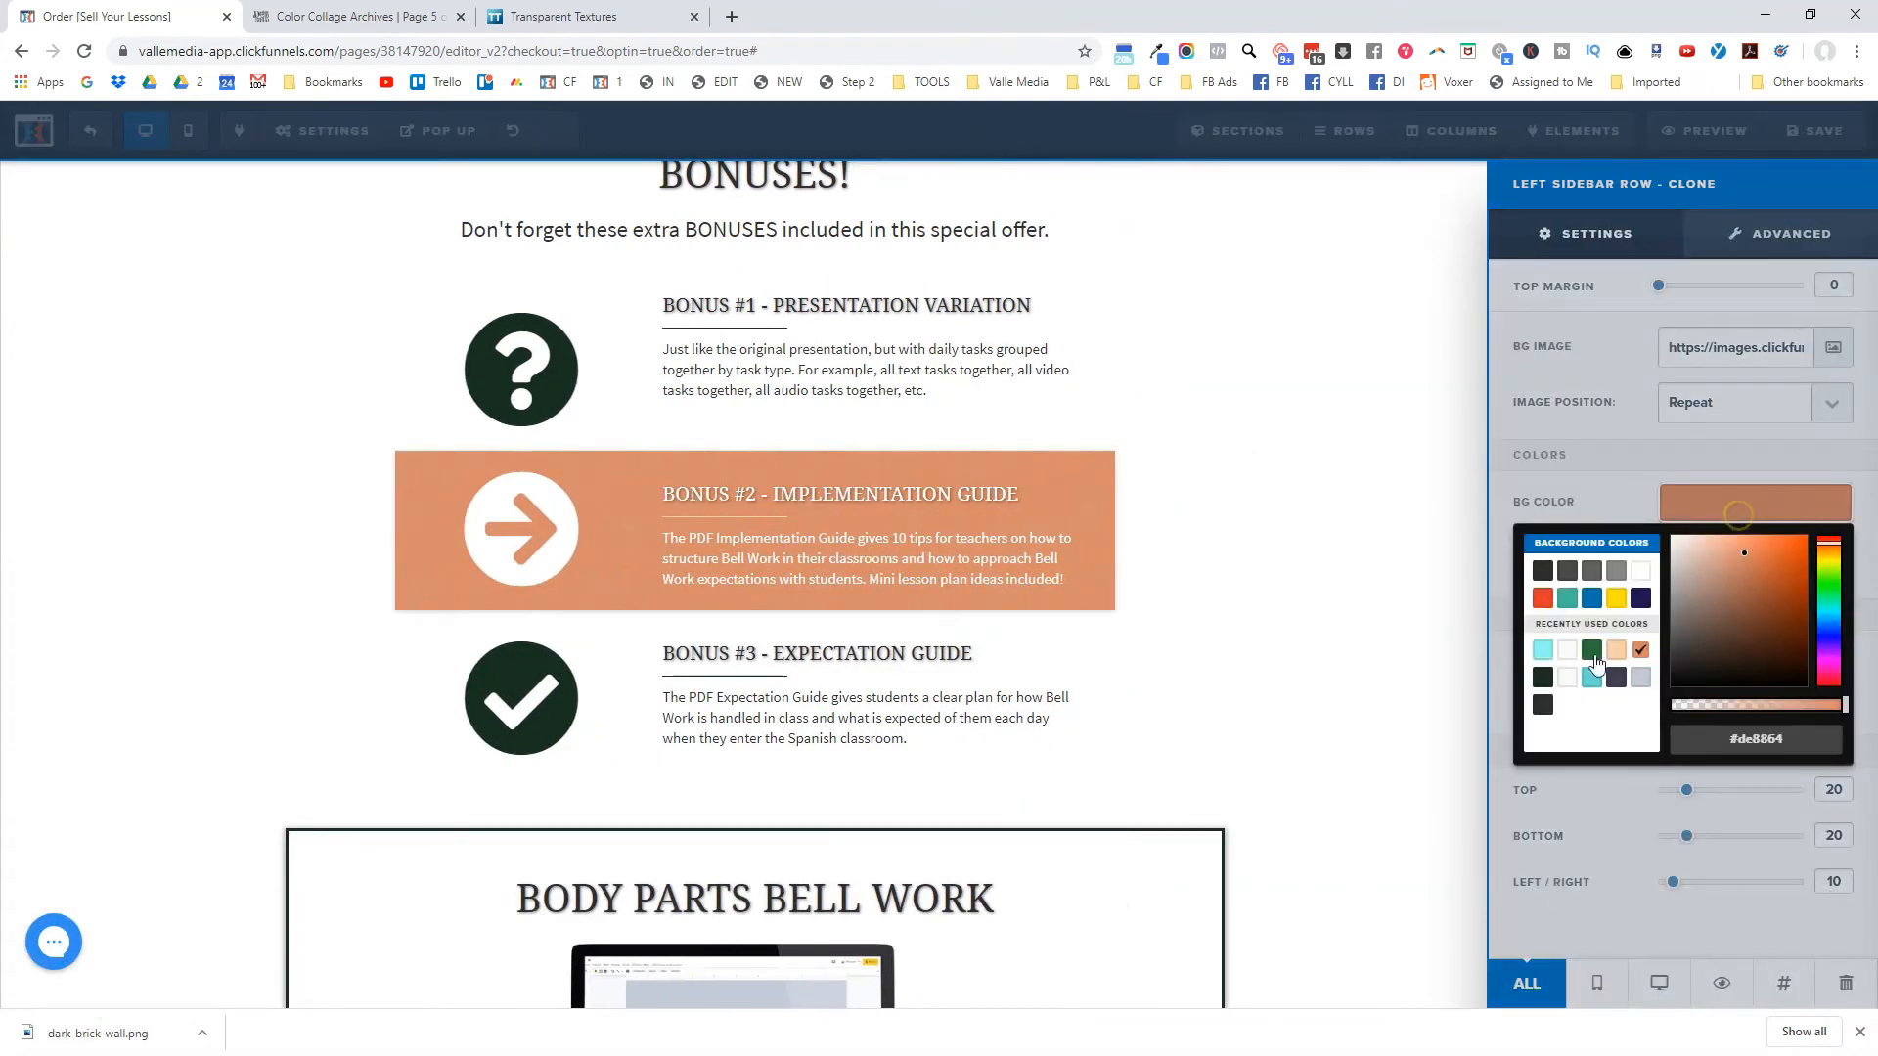
{"action": "left_click", "coordinate": [1613, 651]}
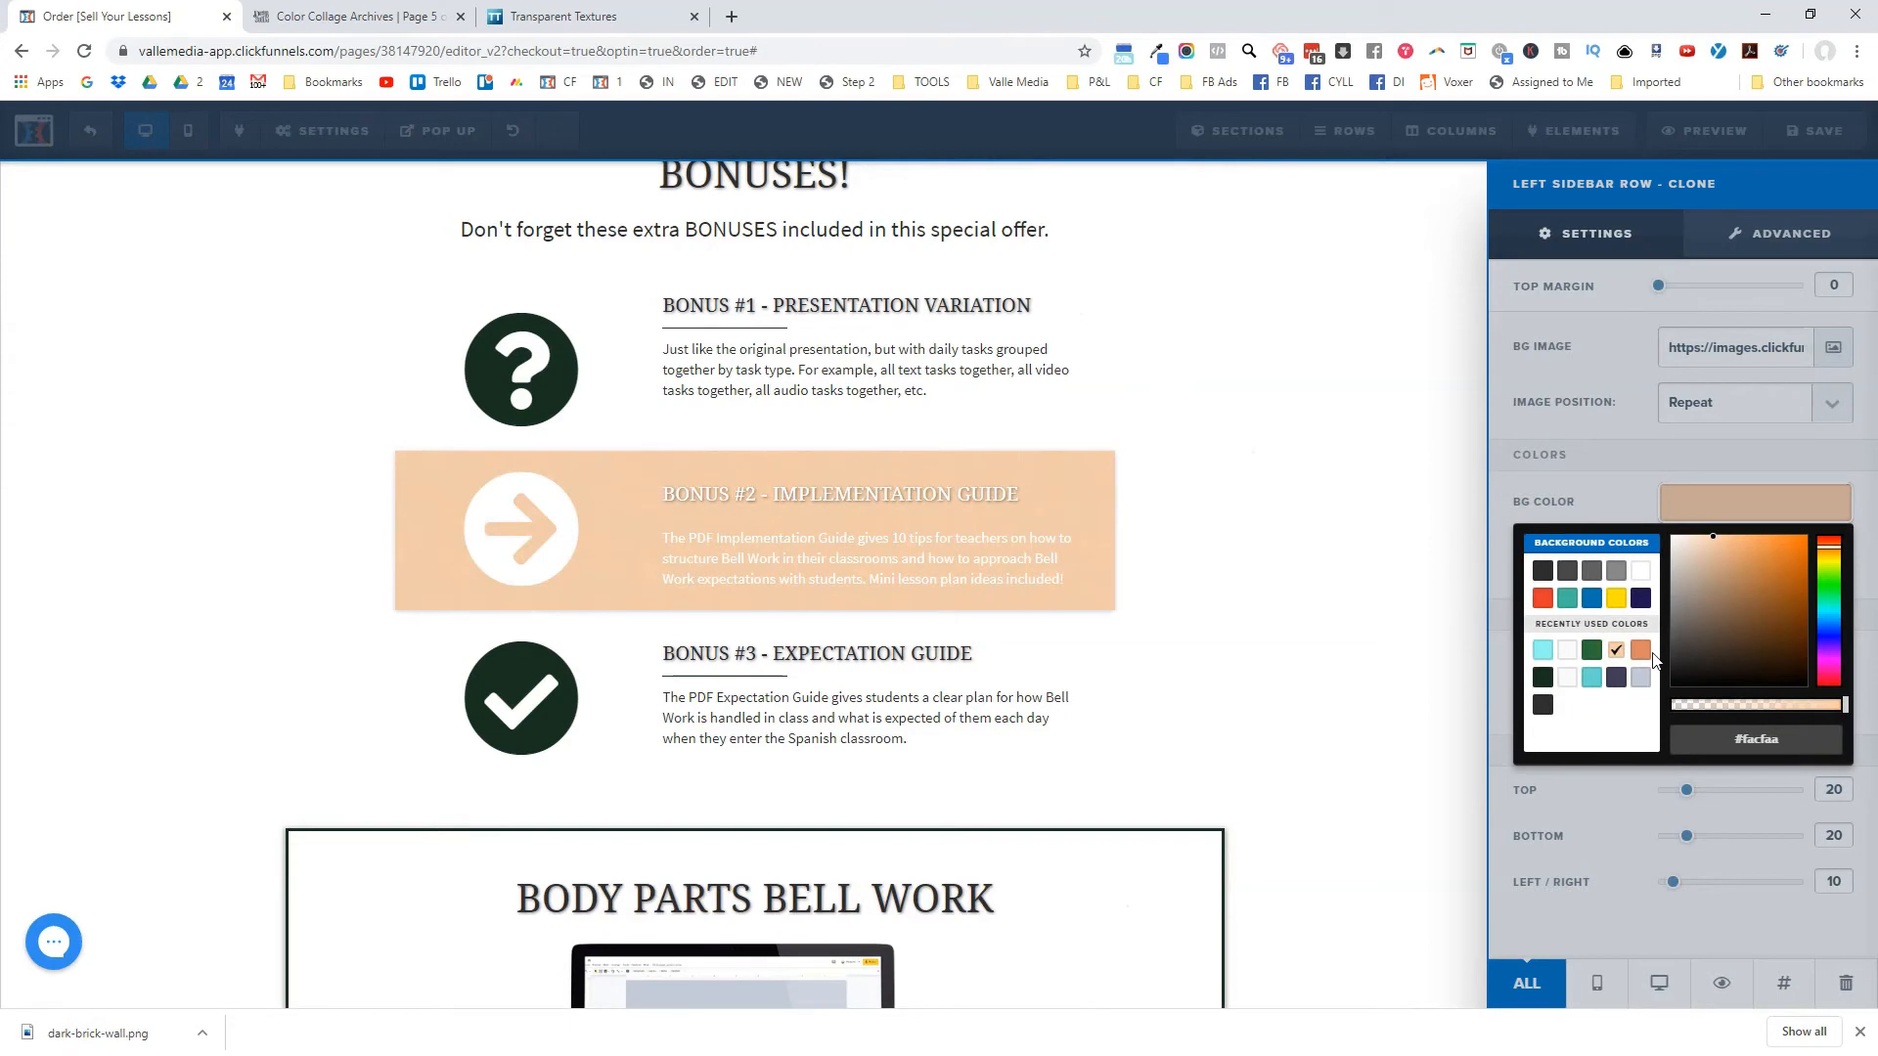
{"action": "left_click", "coordinate": [1567, 651]}
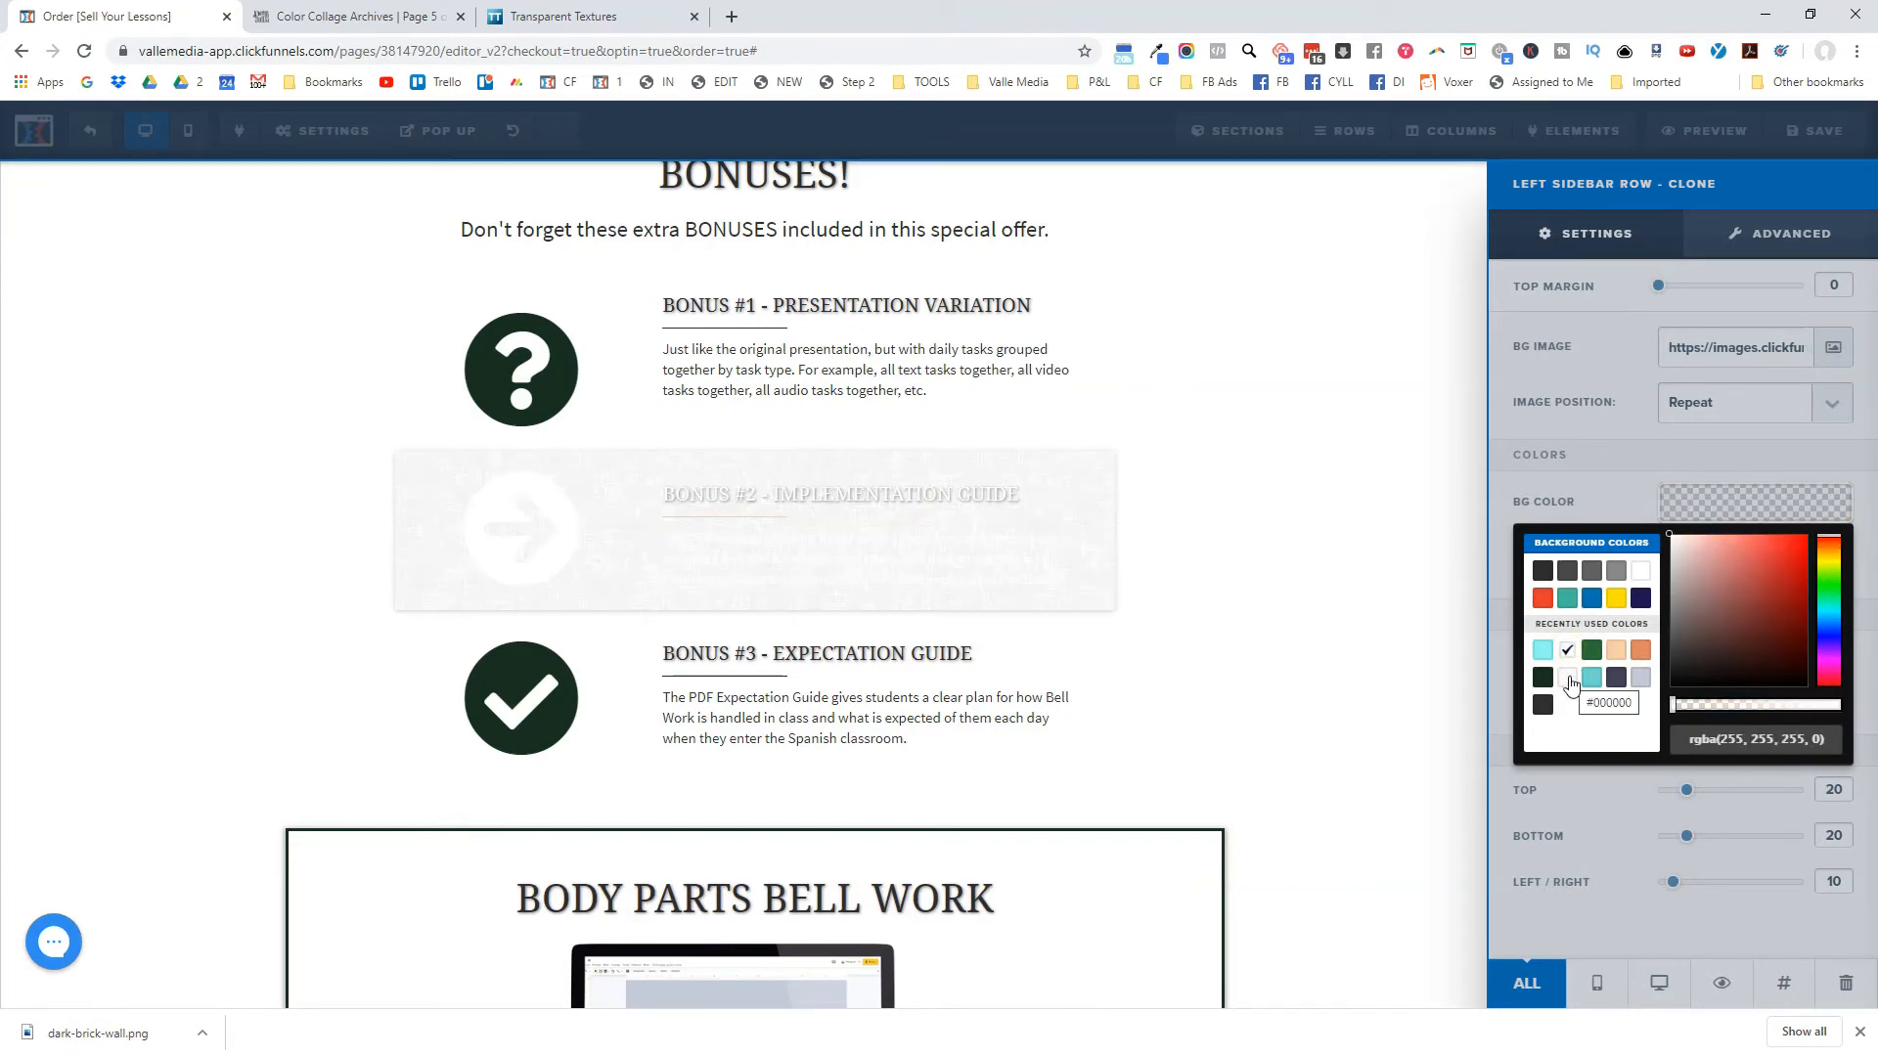
{"action": "left_click", "coordinate": [1170, 507]}
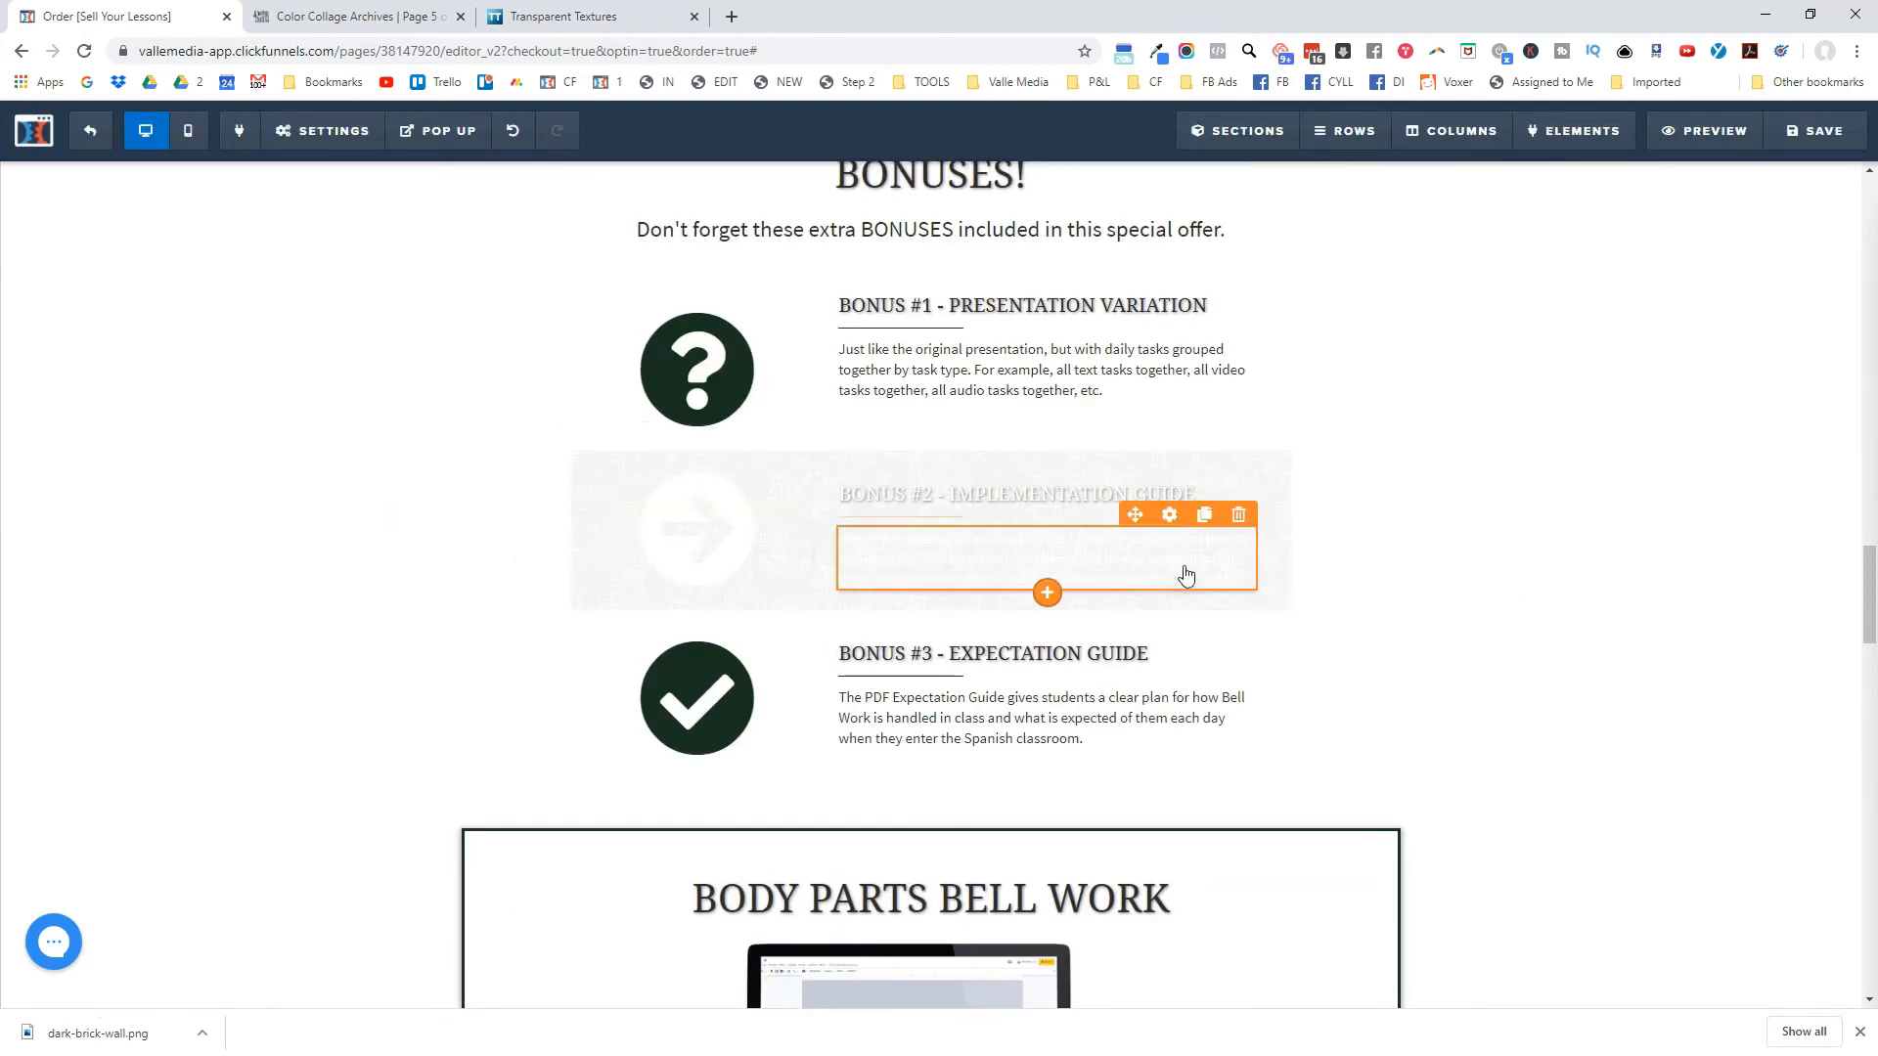
Set the text color of the BONUS #2 description paragraph to dark grey #2d2d2d.
{"action": "left_click", "coordinate": [1177, 513]}
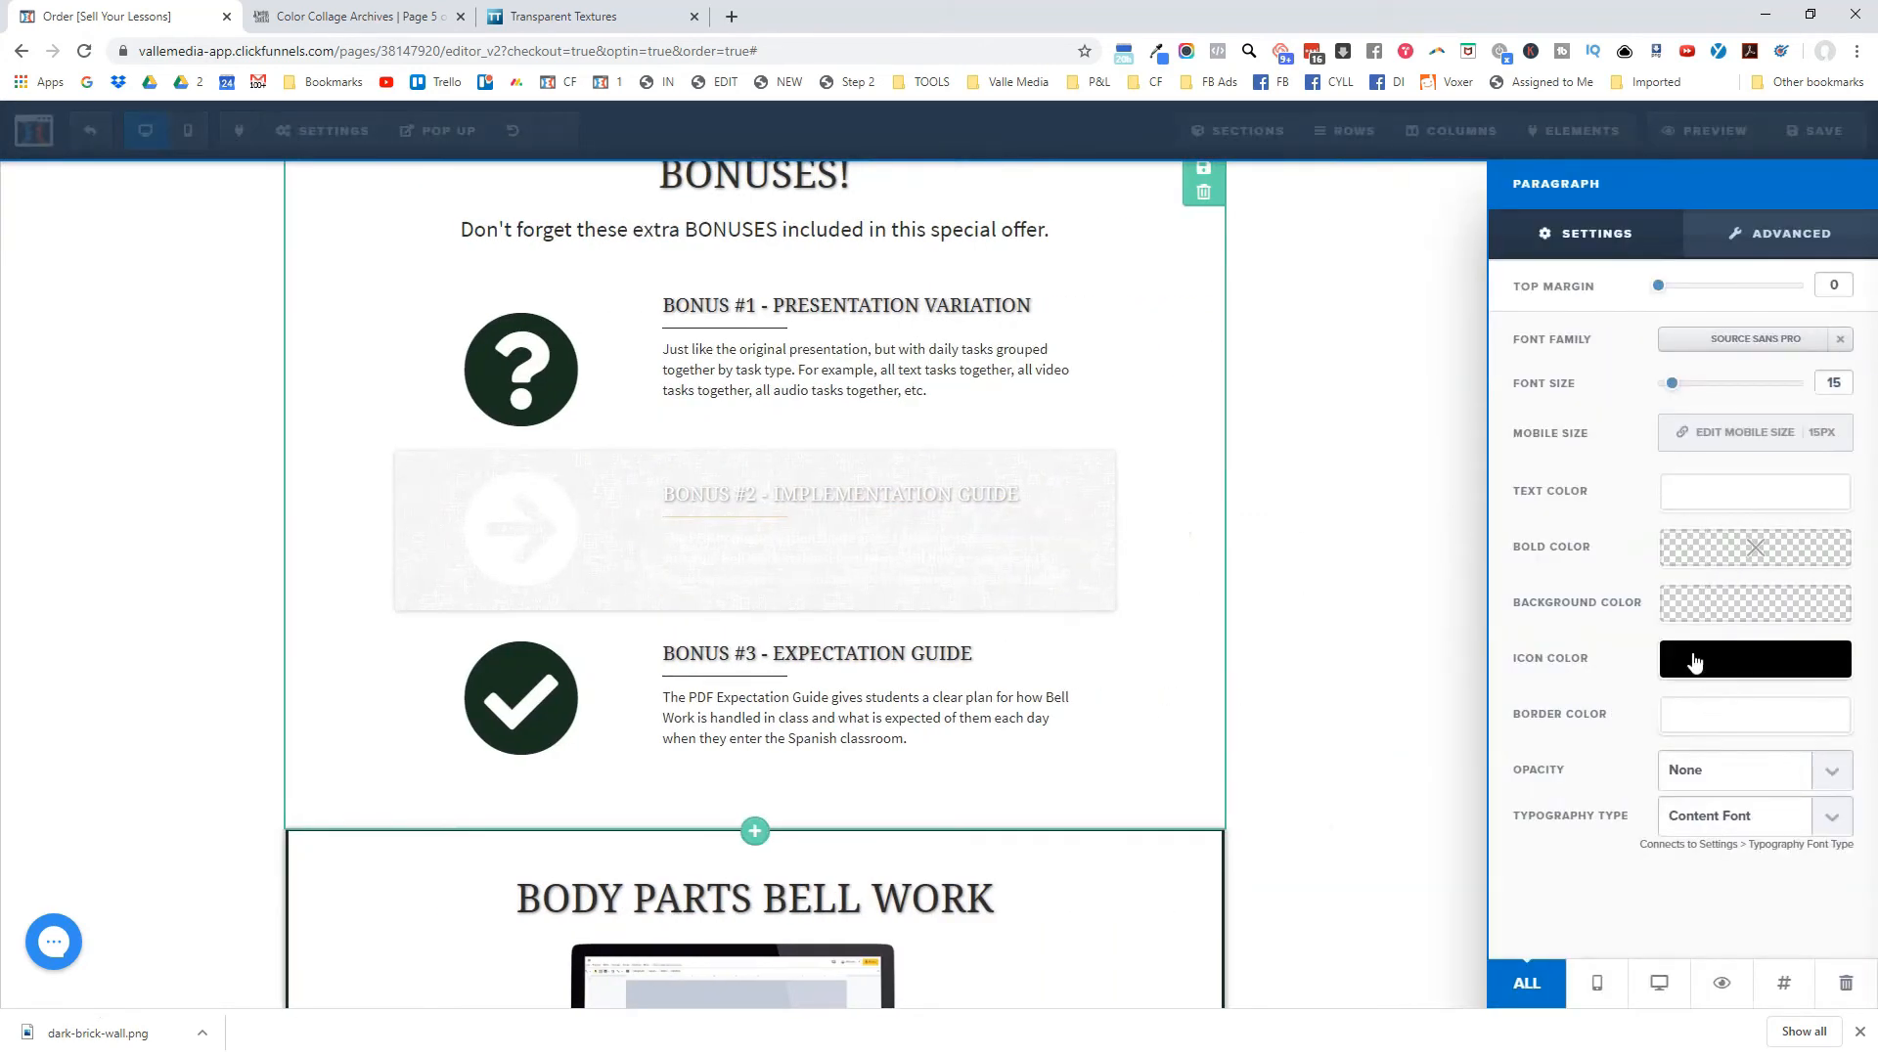
{"action": "left_click", "coordinate": [1684, 494]}
{"action": "left_click", "coordinate": [1544, 565]}
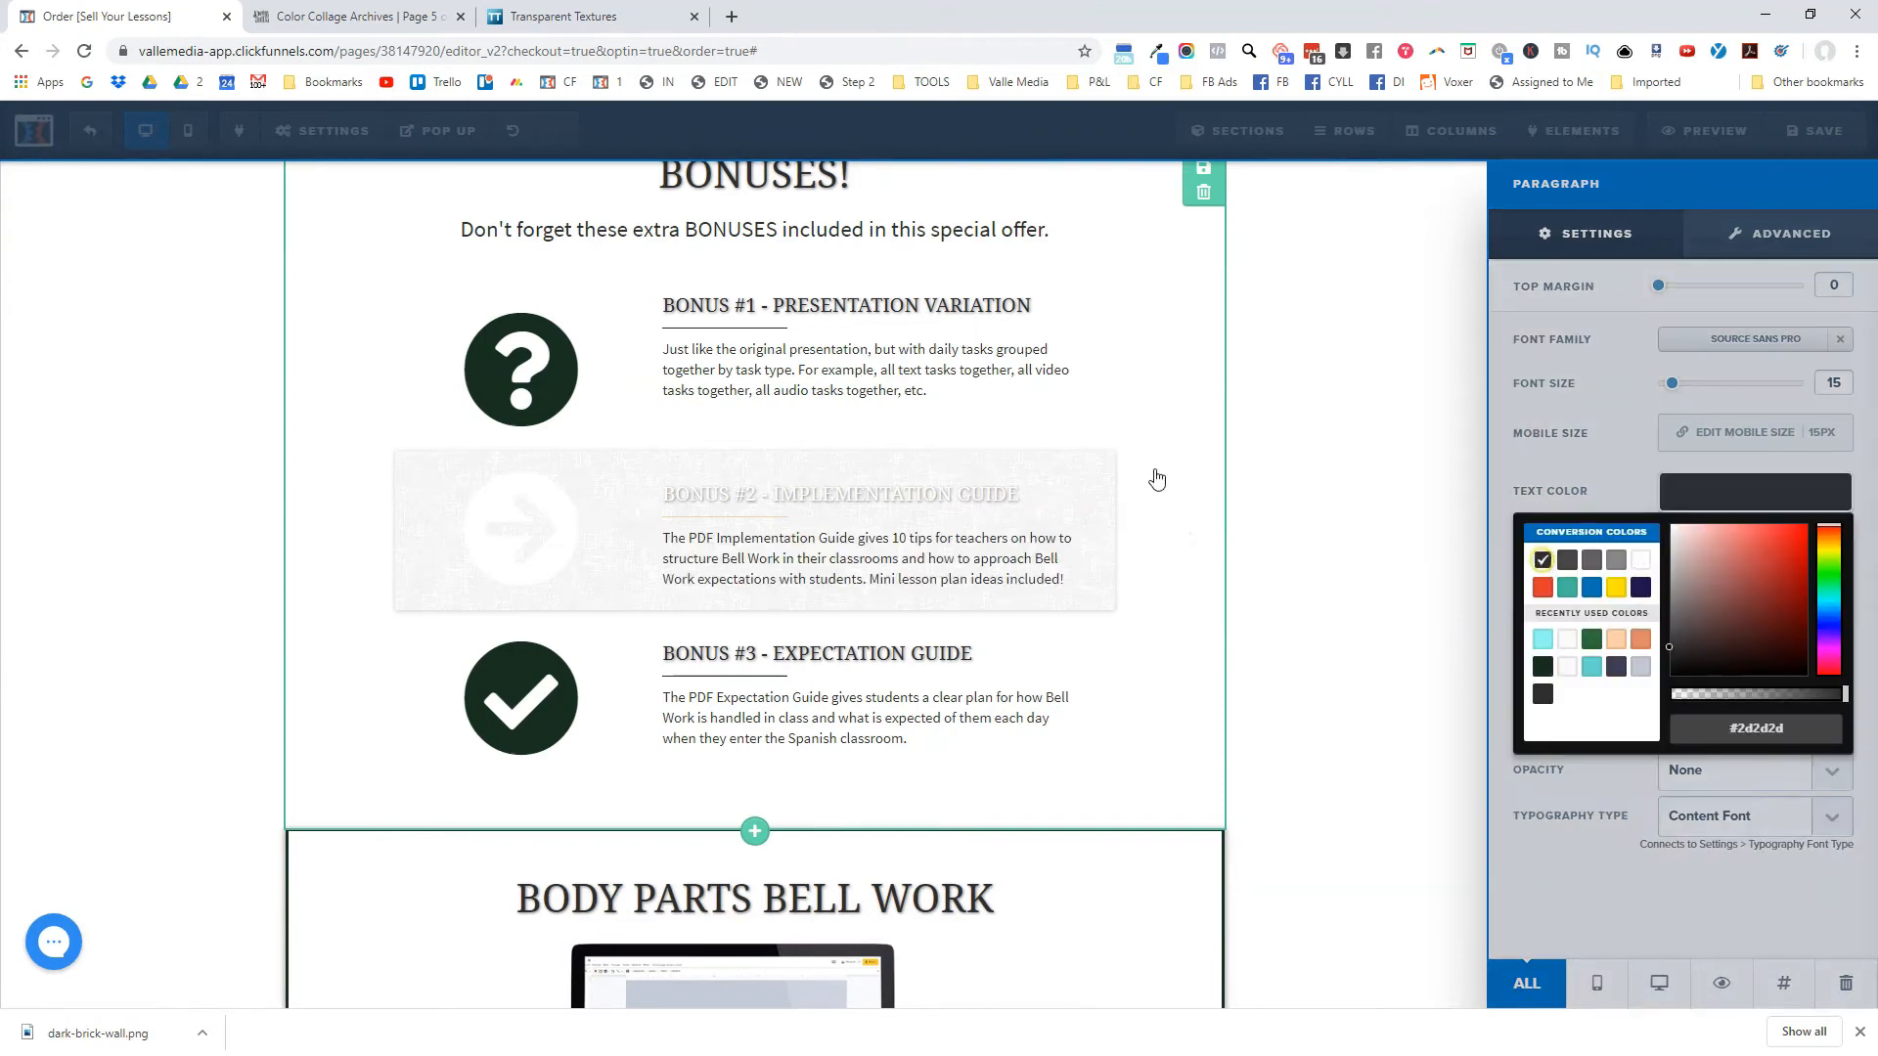
{"action": "left_click", "coordinate": [1154, 474]}
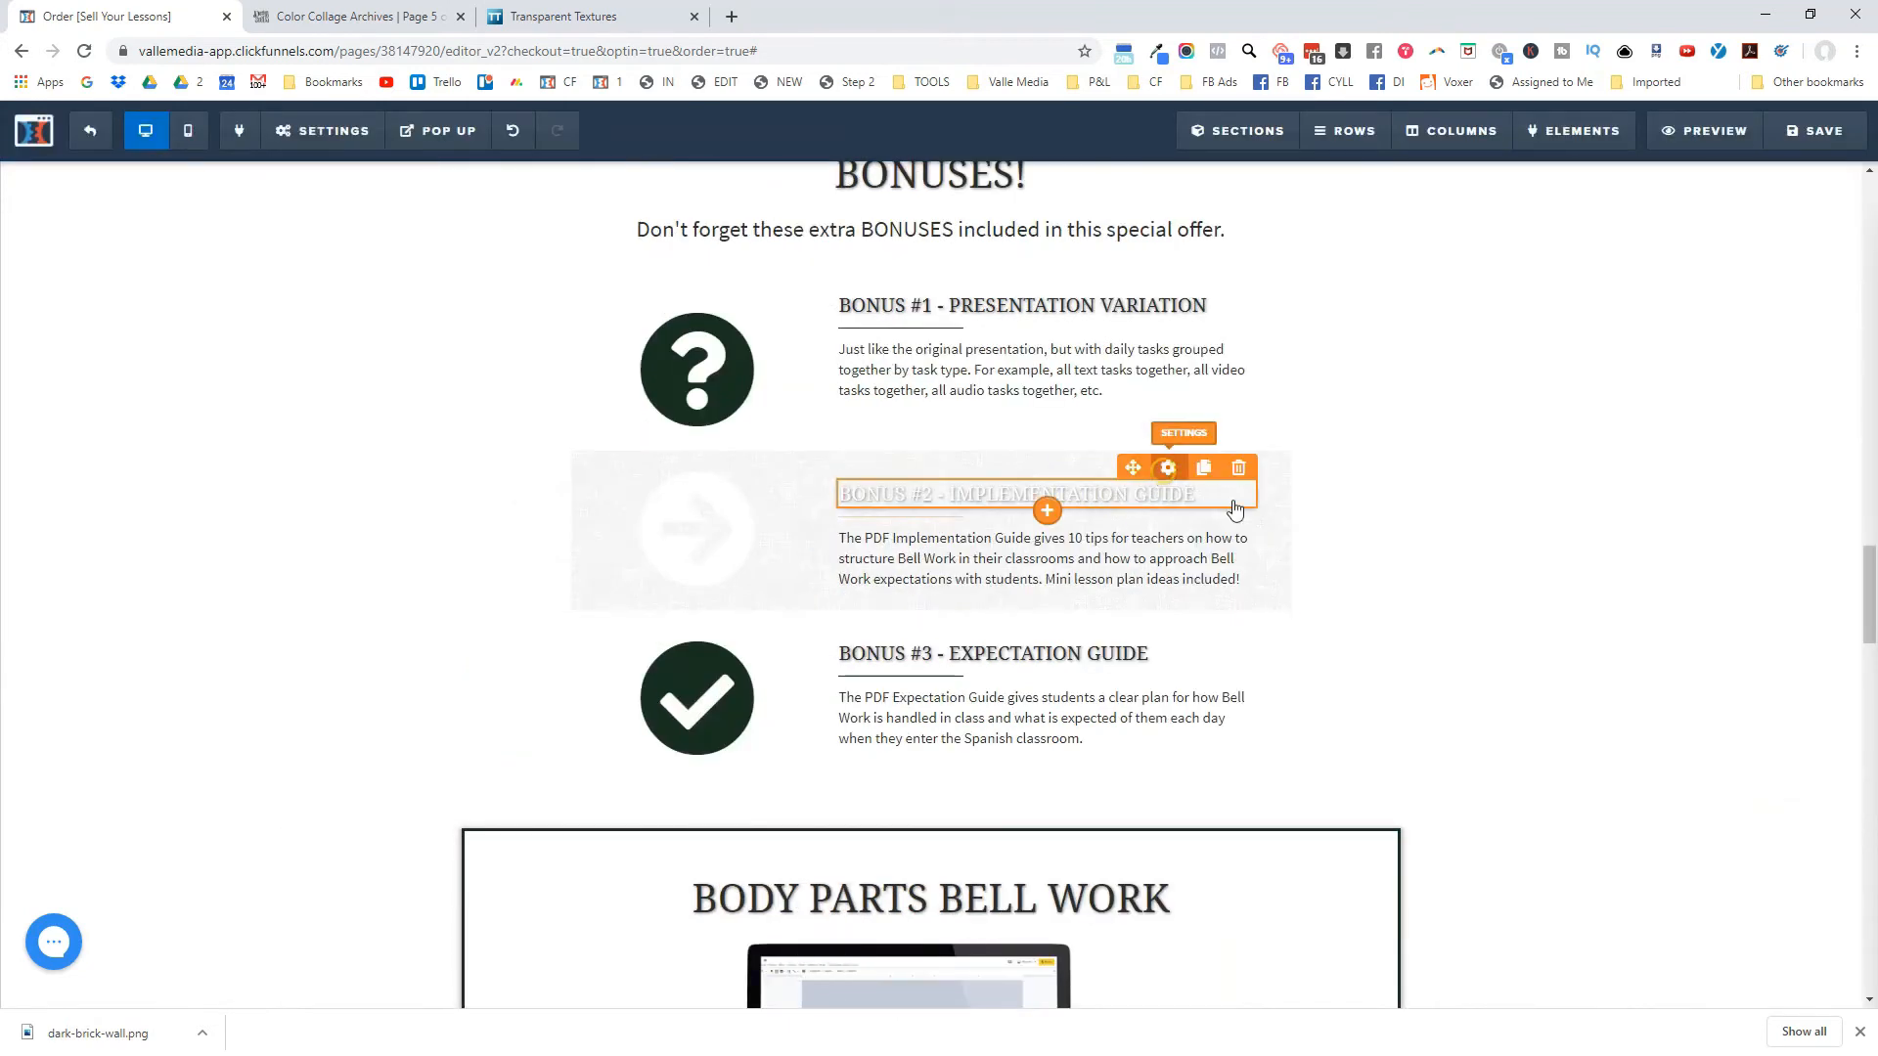
Change the BONUS #2 - IMPLEMENTATION GUIDE heading's text color to dark grey, matching the other bonus headings.
{"action": "left_click", "coordinate": [1235, 510]}
{"action": "left_click", "coordinate": [1713, 494]}
{"action": "left_click", "coordinate": [1174, 544]}
Change the BONUS #2 arrow icon's color to the dark green of the other bonus icons.
{"action": "left_click", "coordinate": [715, 460]}
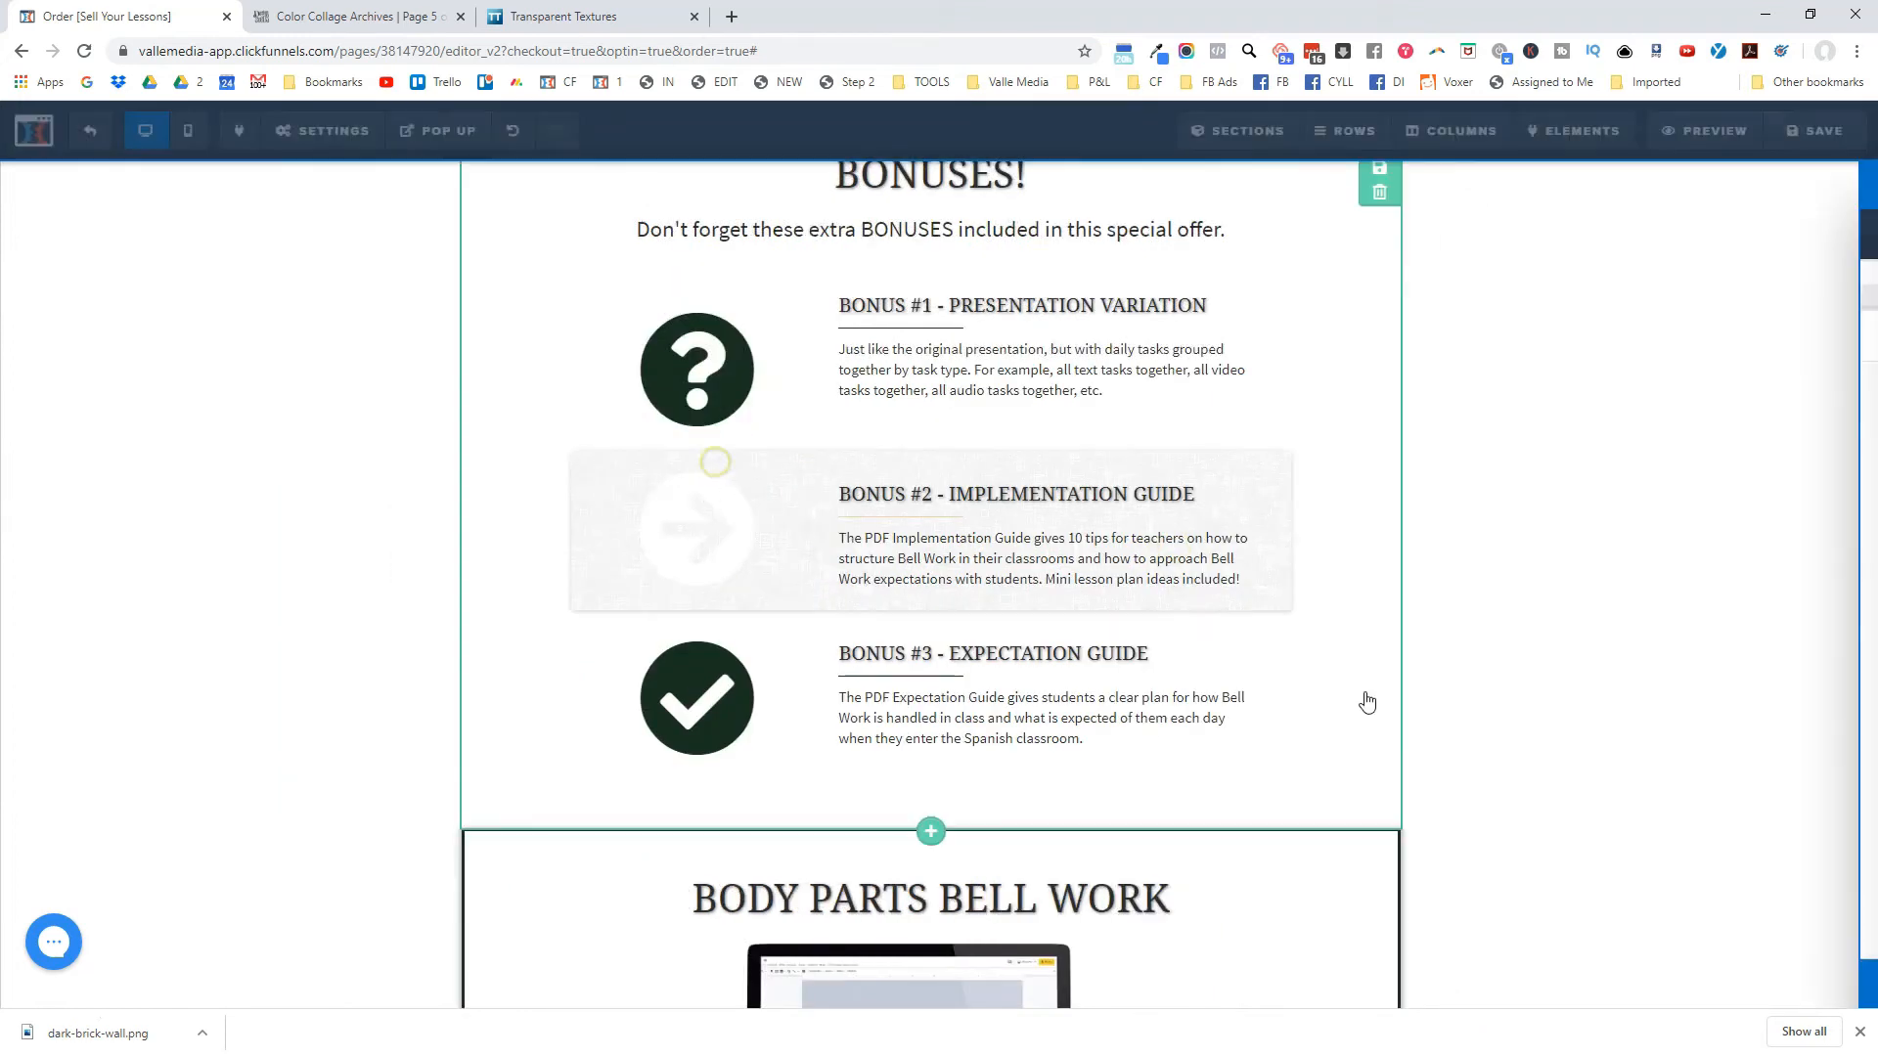
{"action": "left_click", "coordinate": [1762, 565]}
{"action": "left_click", "coordinate": [1542, 727]}
{"action": "left_click", "coordinate": [1161, 692]}
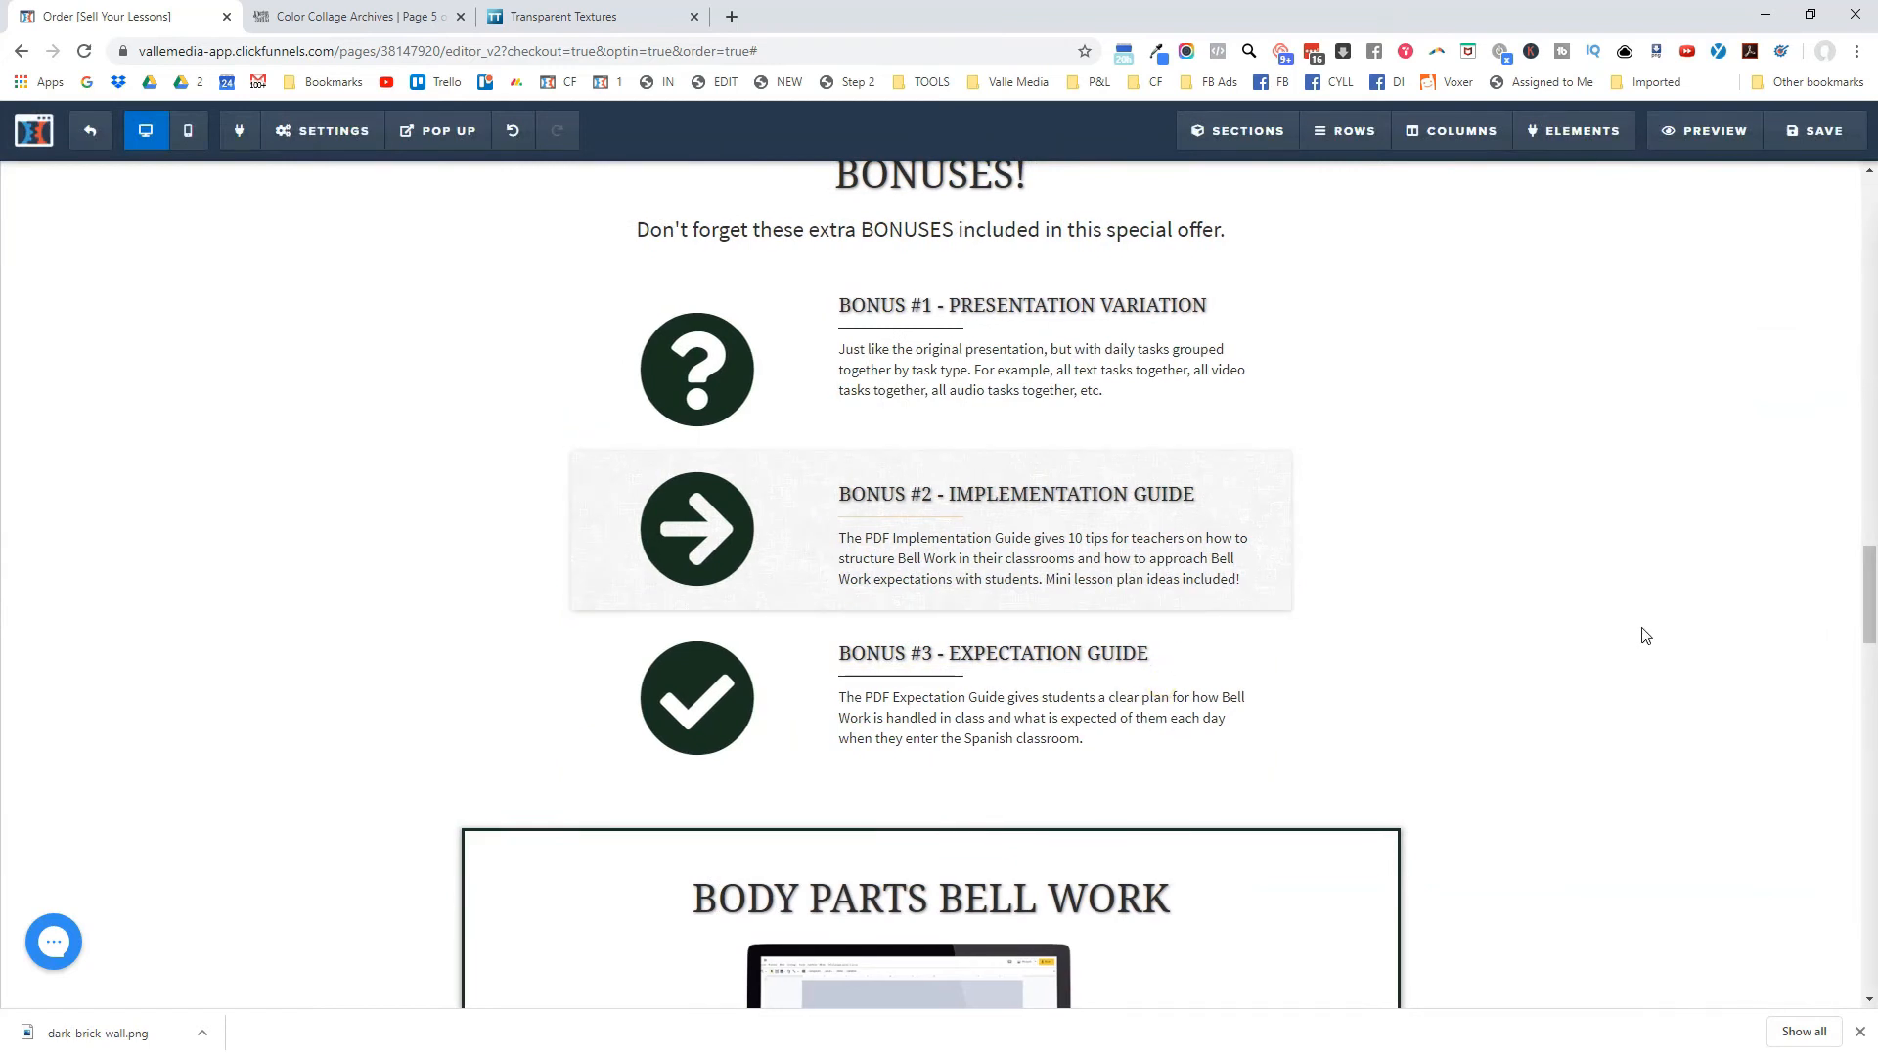
Review the BODY PARTS BELL WORK offer box, checking its mockup, list of included items and today's price.
{"action": "scroll", "coordinate": [1646, 635], "scroll_direction": "down", "scroll_amount": 6}
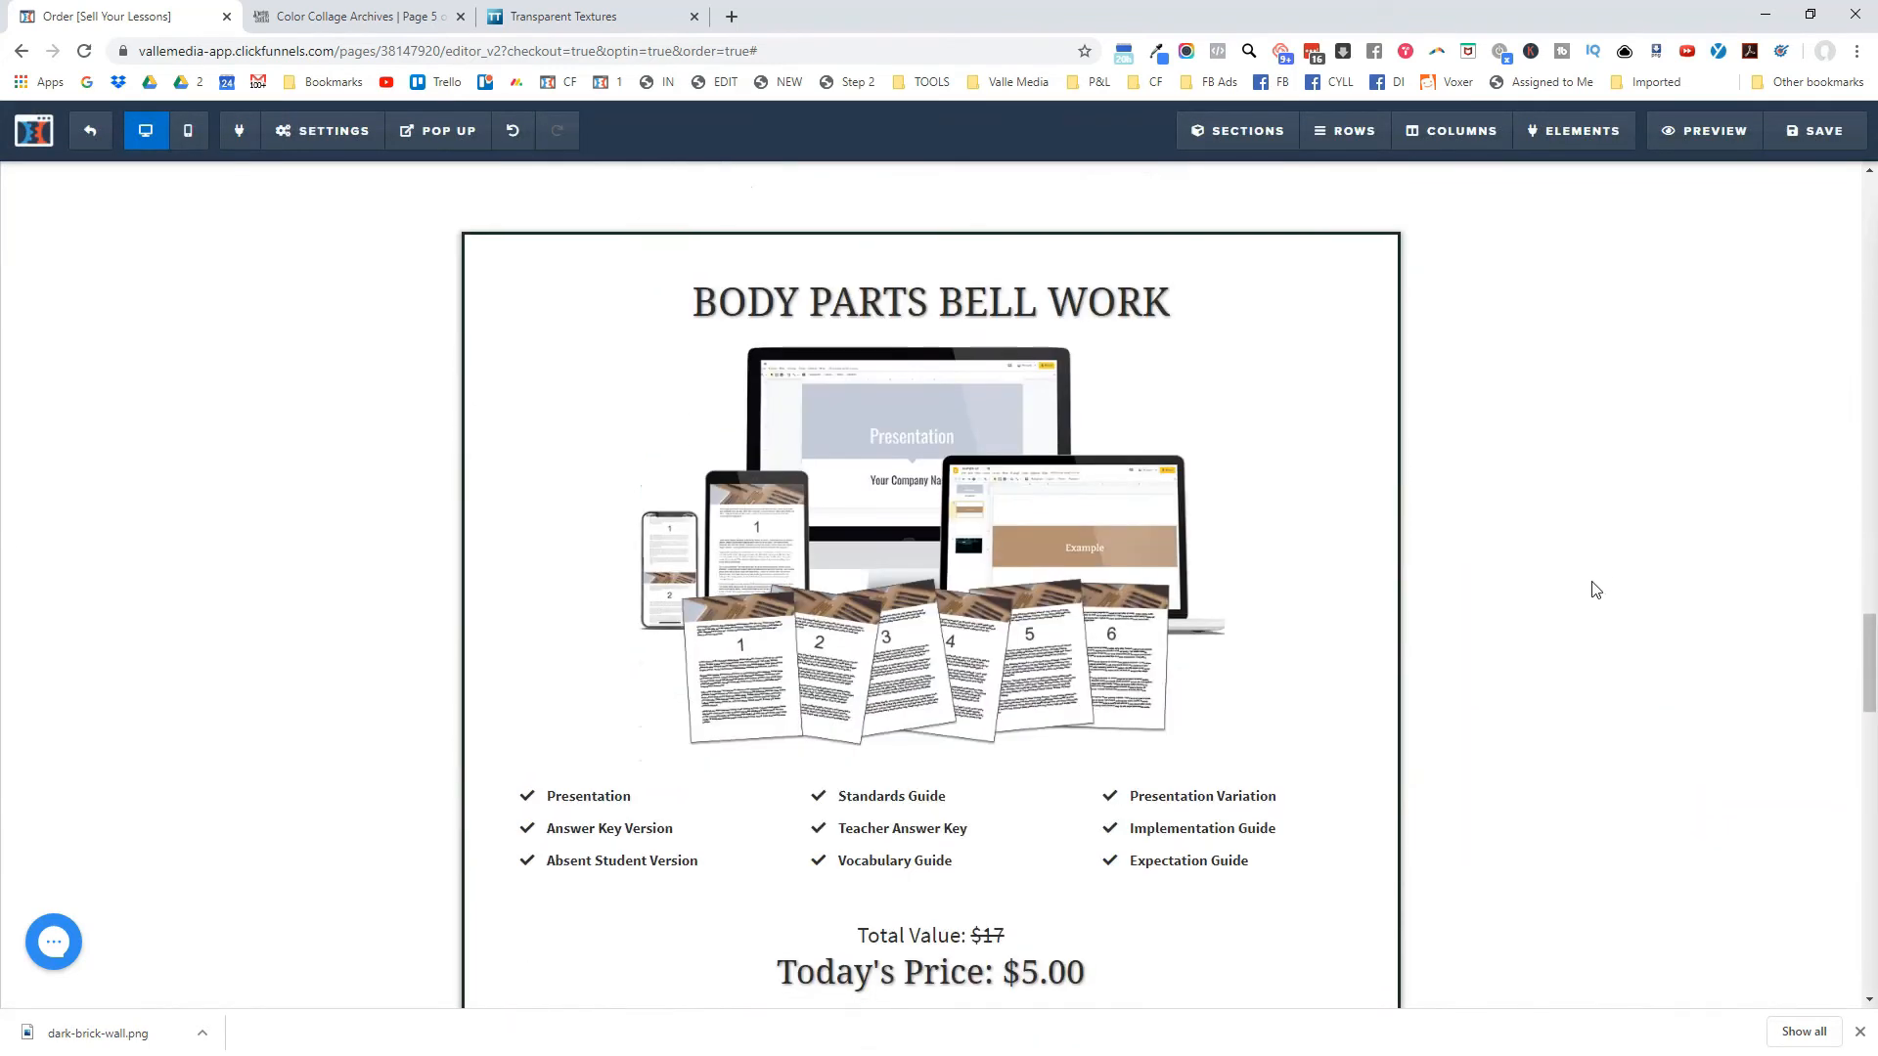
{"action": "scroll", "coordinate": [1596, 590], "scroll_direction": "down", "scroll_amount": 3}
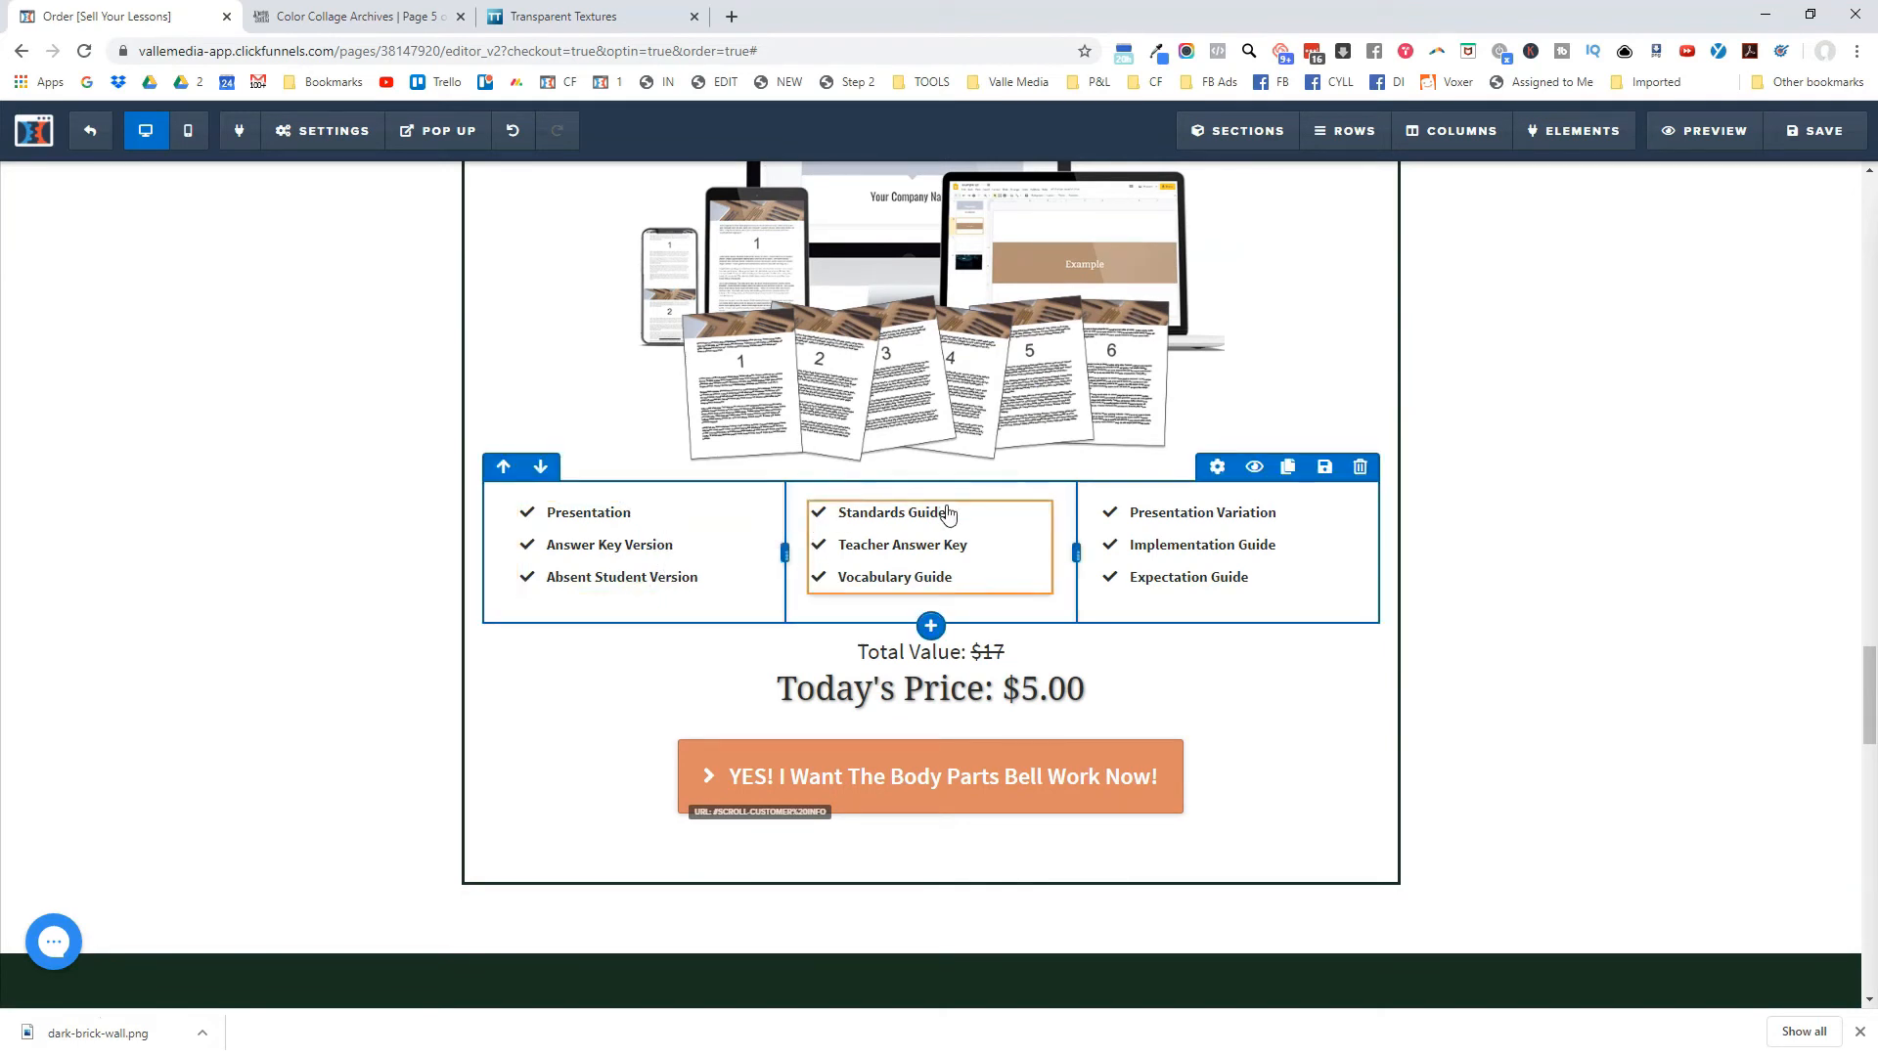
{"action": "left_click", "coordinate": [931, 626]}
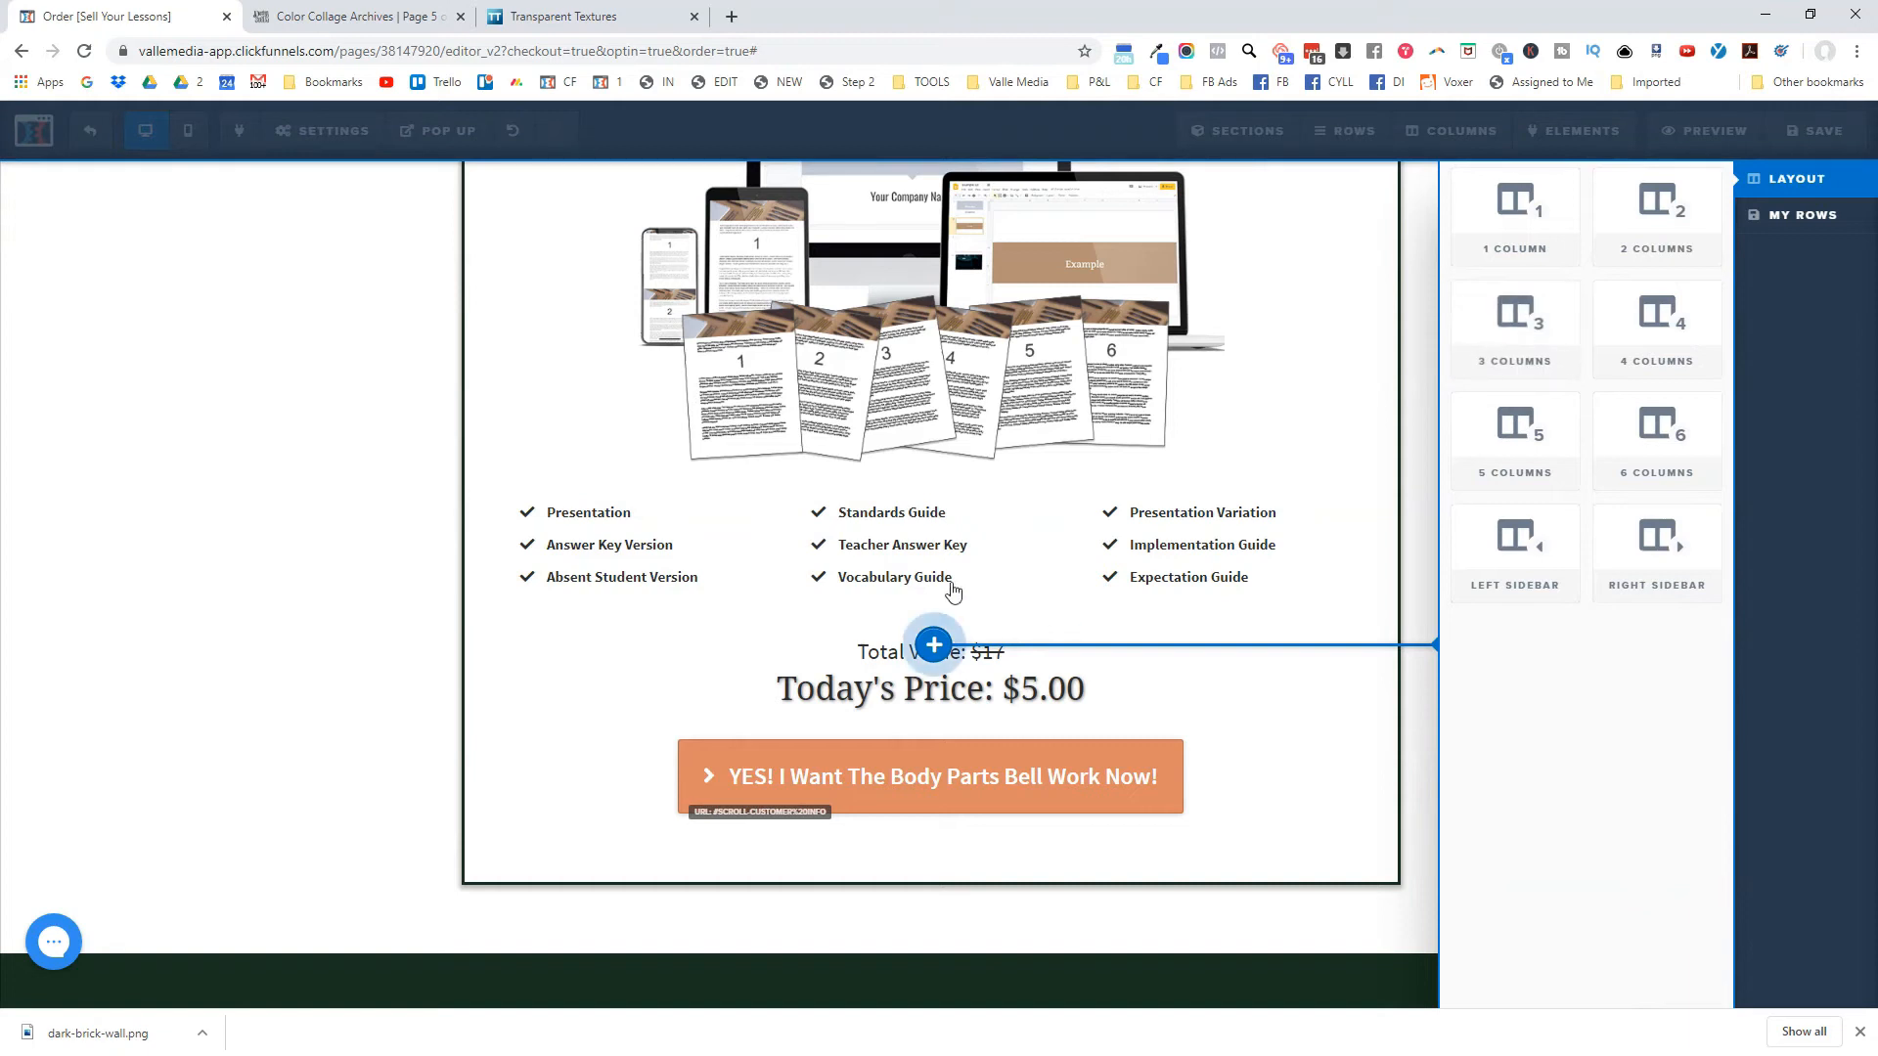
{"action": "left_click", "coordinate": [713, 525]}
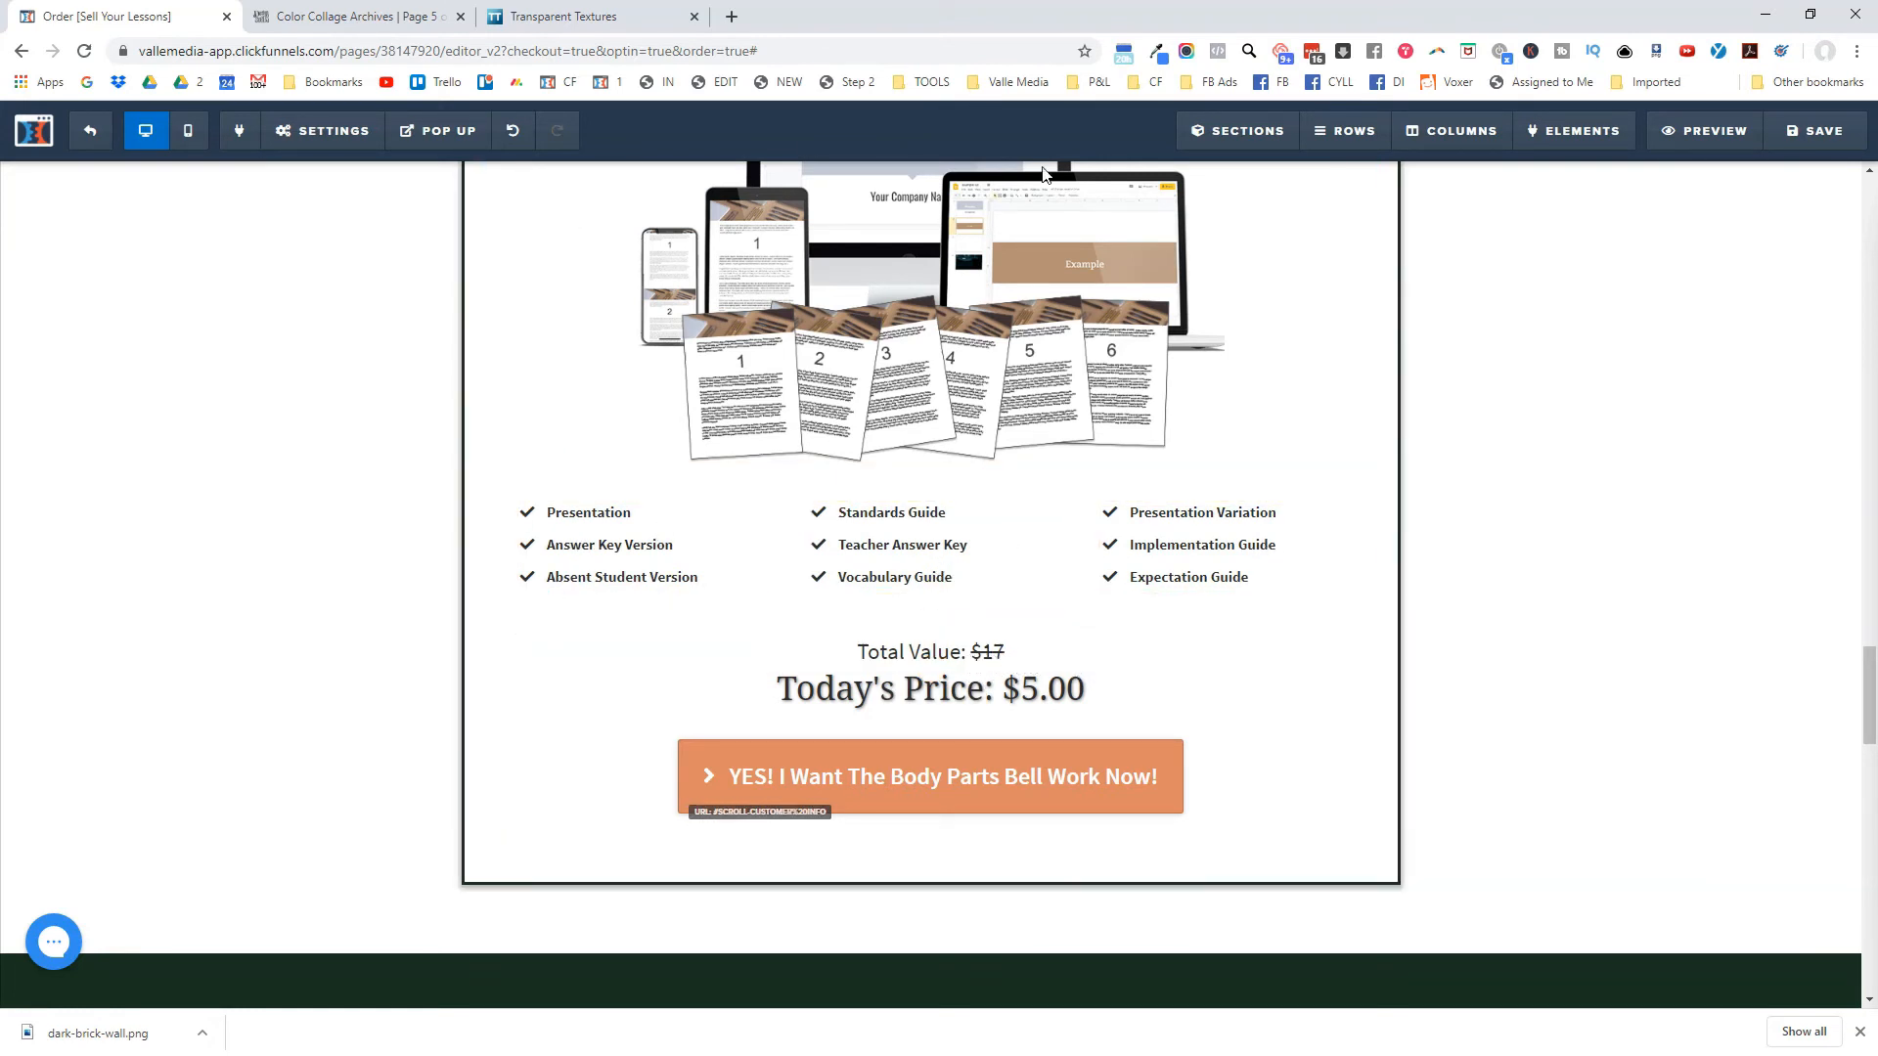
{"action": "left_click", "coordinate": [1036, 701]}
{"action": "left_click_drag", "start_coordinate": [1023, 691], "coordinate": [1042, 702]}
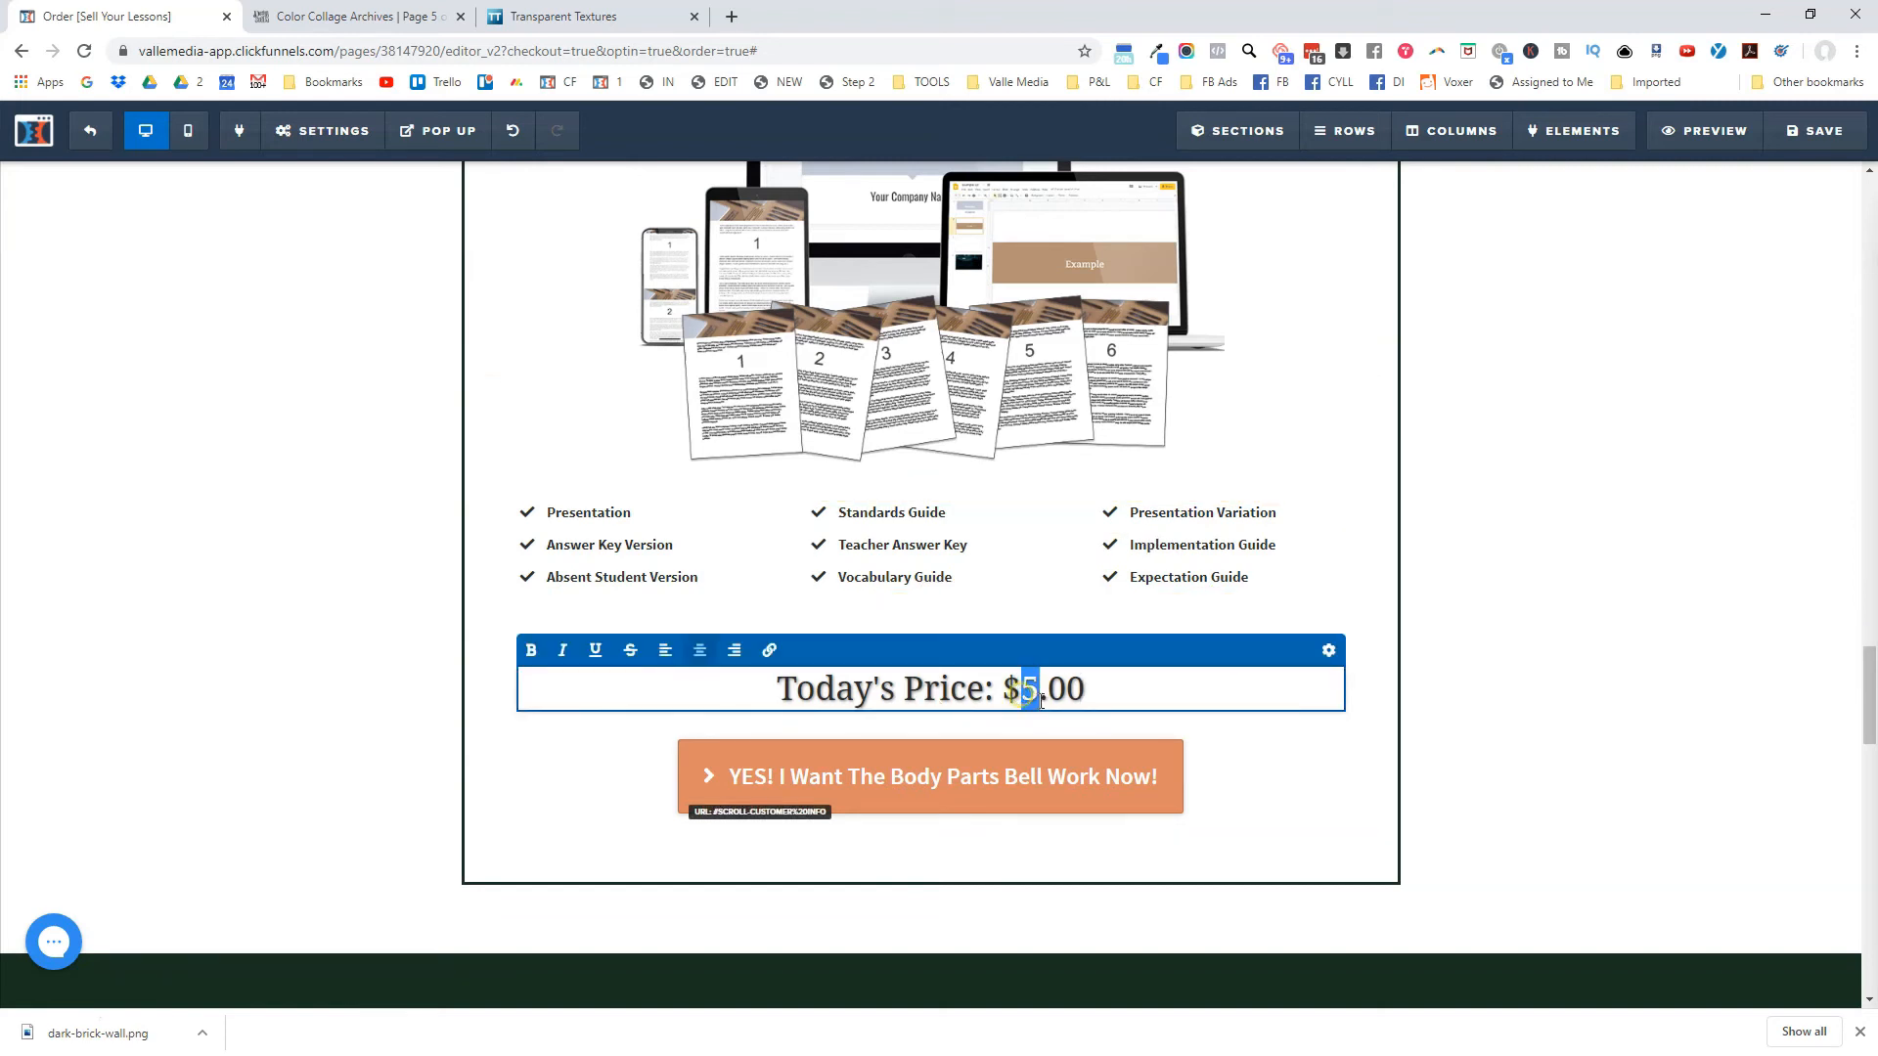
{"action": "left_click", "coordinate": [1126, 700]}
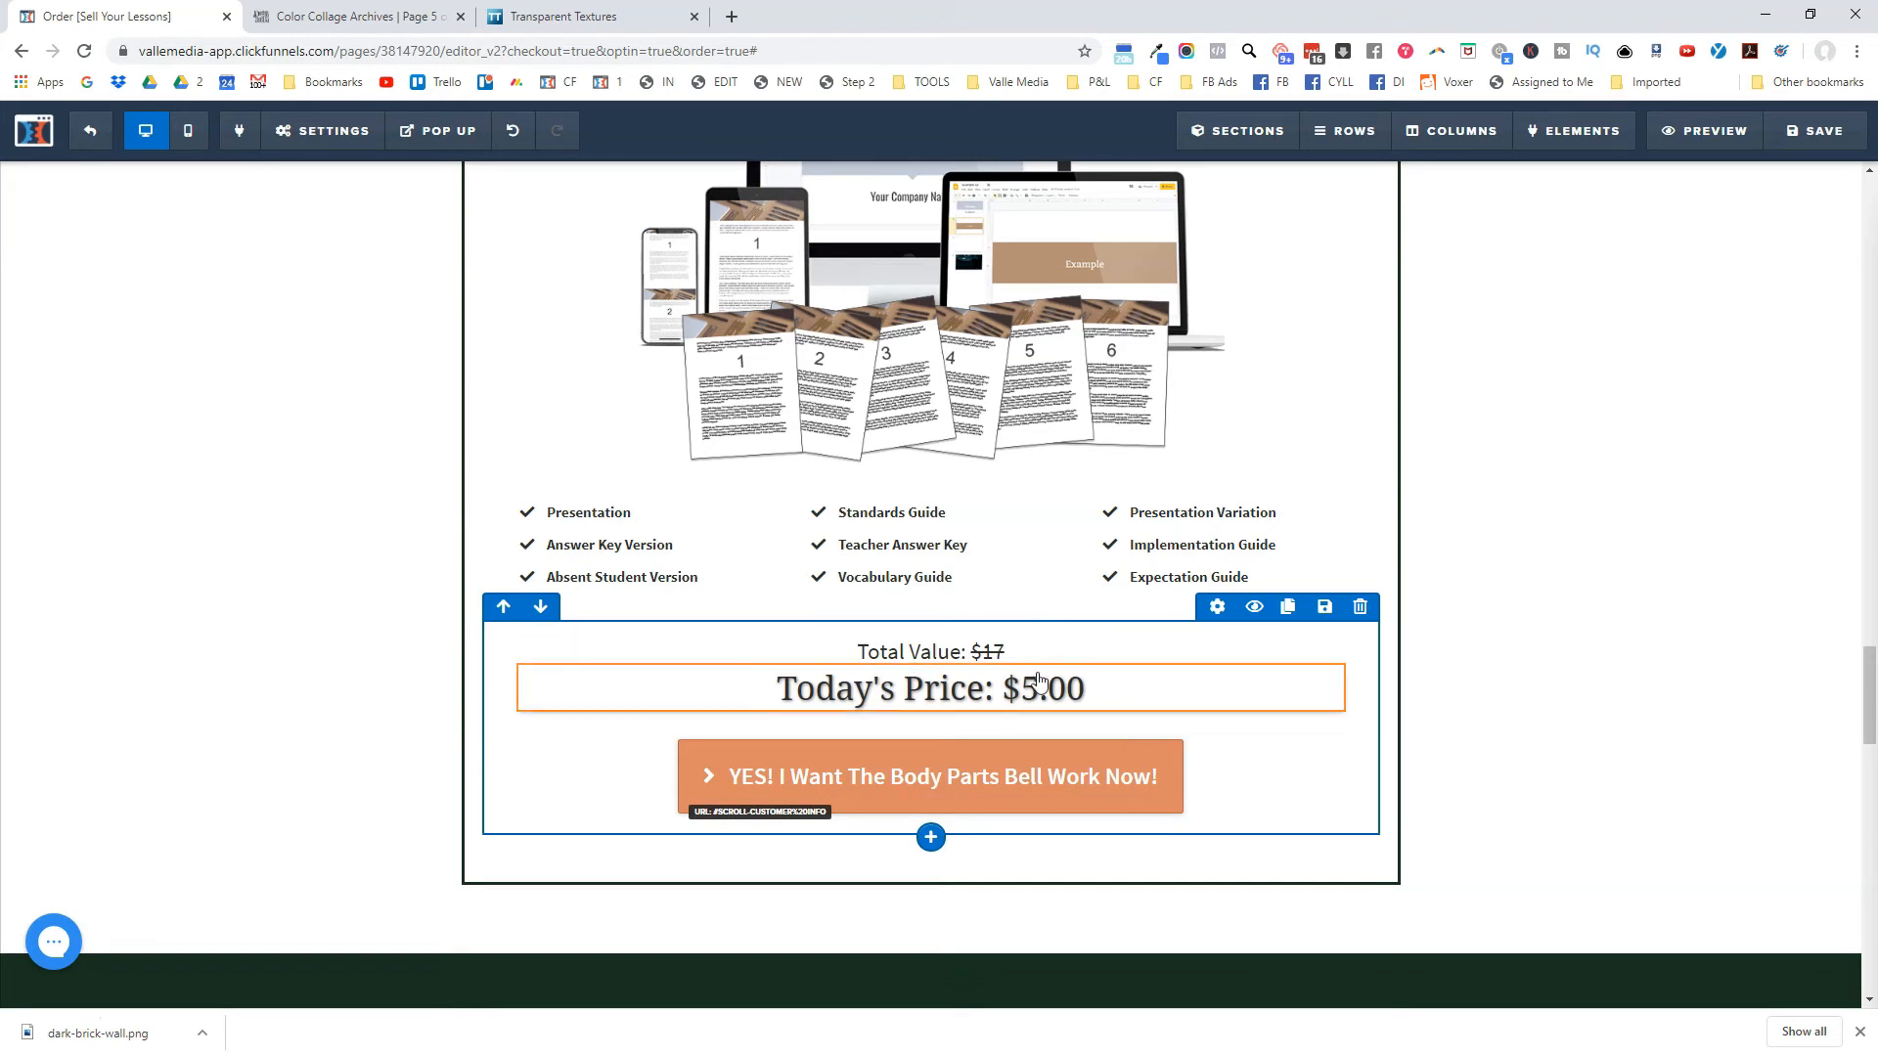
Review the testimonials, terms, about and footer sections, and return to the order form near the page's start.
{"action": "scroll", "coordinate": [1007, 641], "scroll_direction": "down", "scroll_amount": 5}
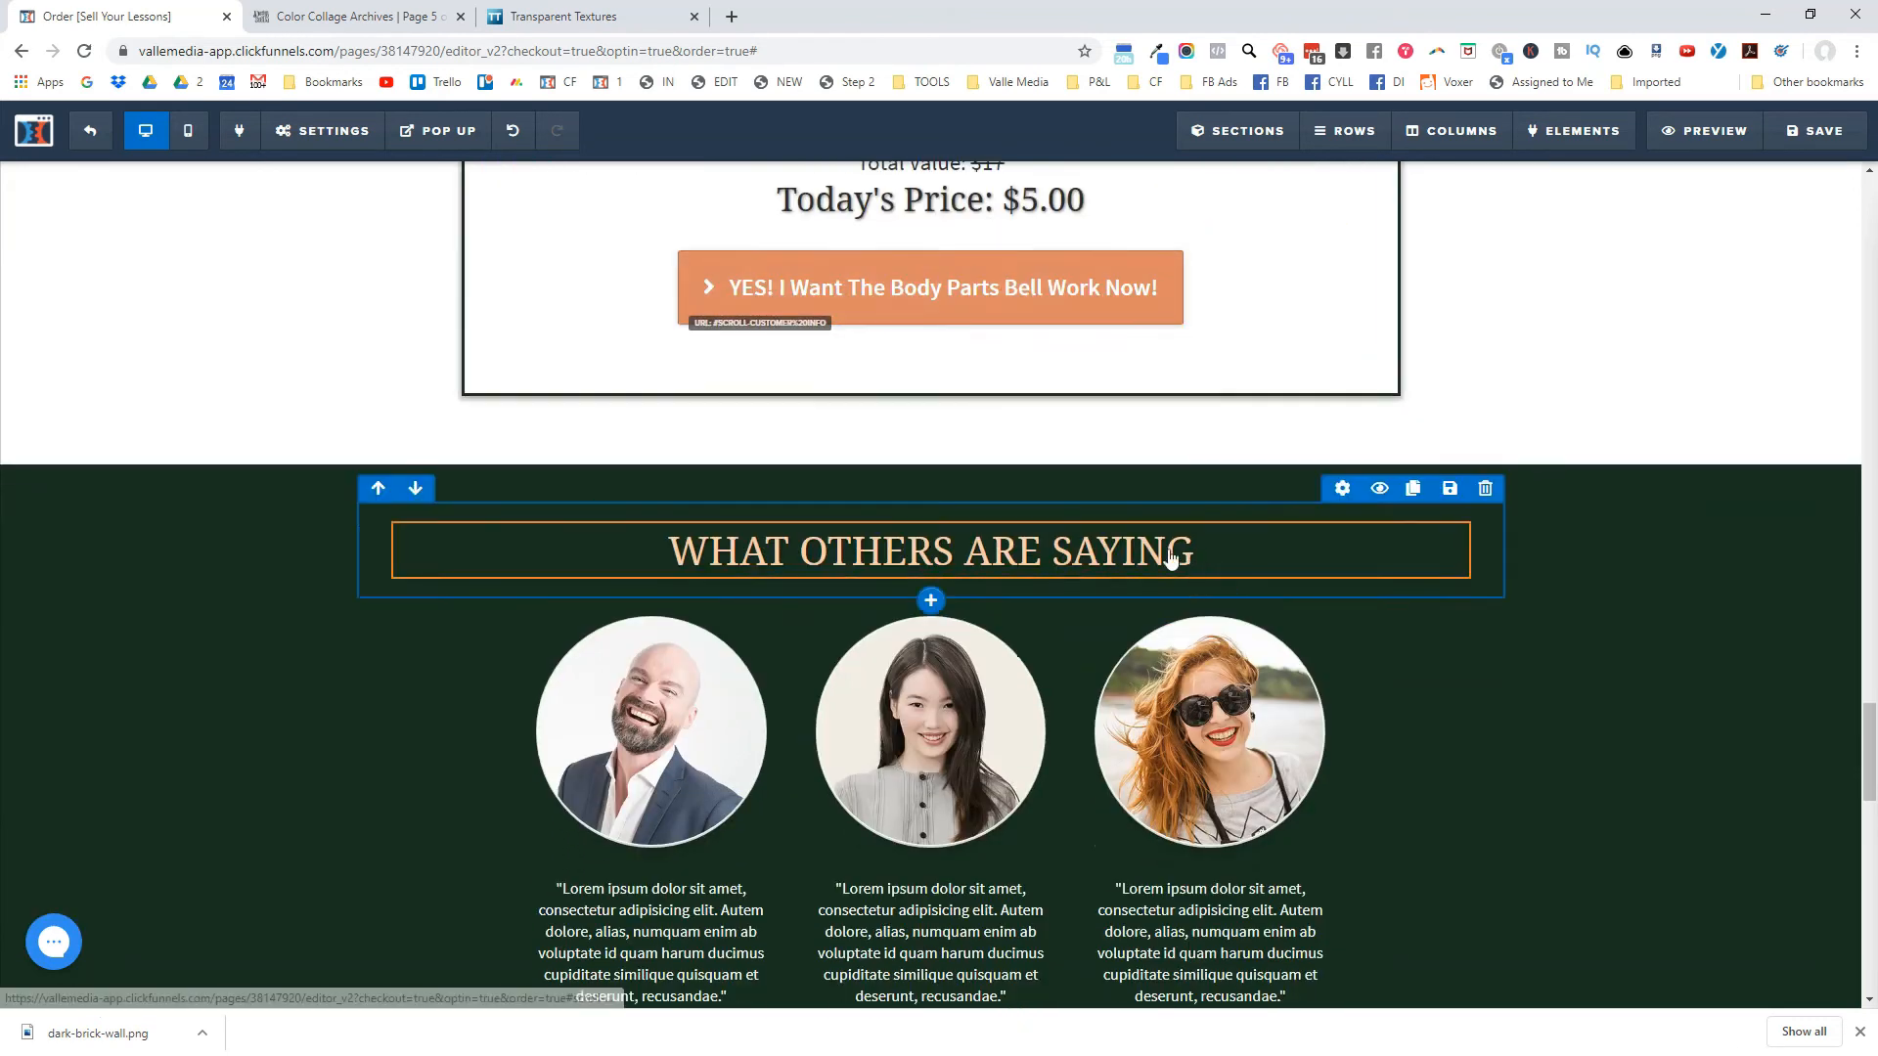
{"action": "scroll", "coordinate": [984, 557], "scroll_direction": "down", "scroll_amount": 3}
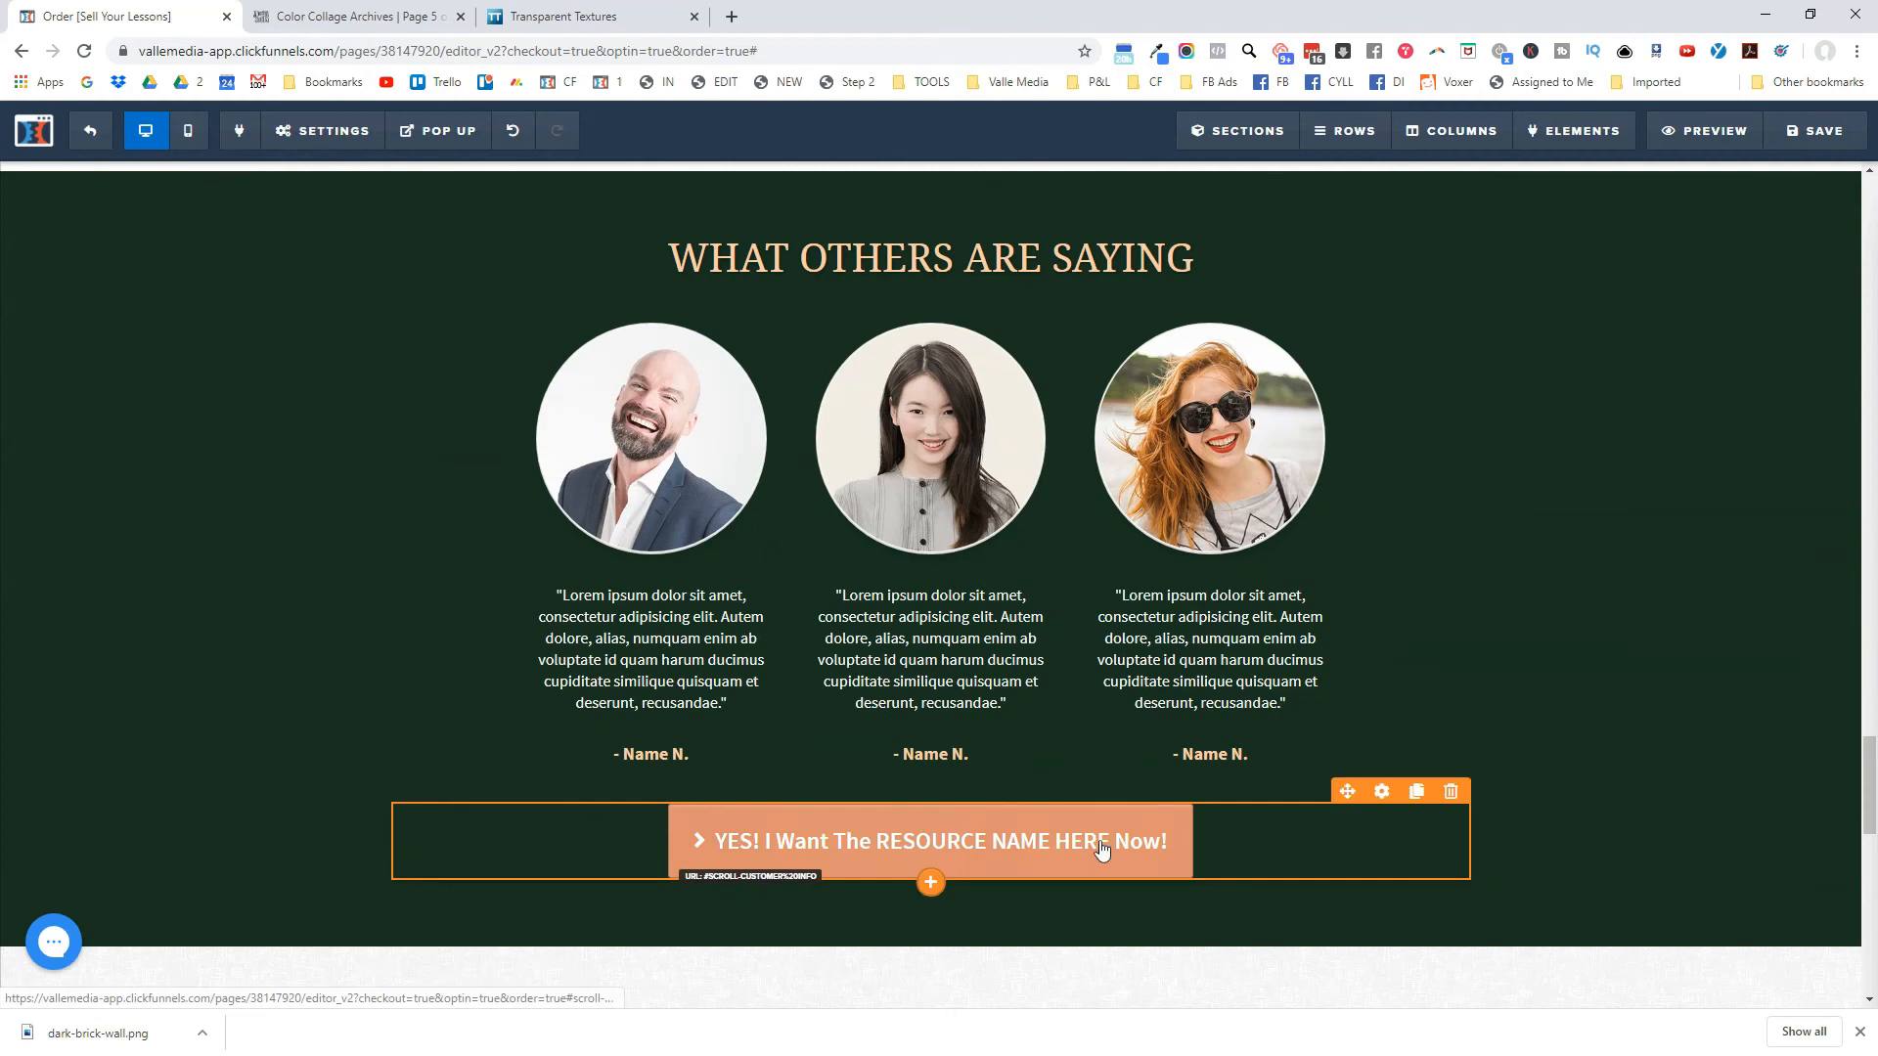
{"action": "scroll", "coordinate": [948, 845], "scroll_direction": "down", "scroll_amount": 8}
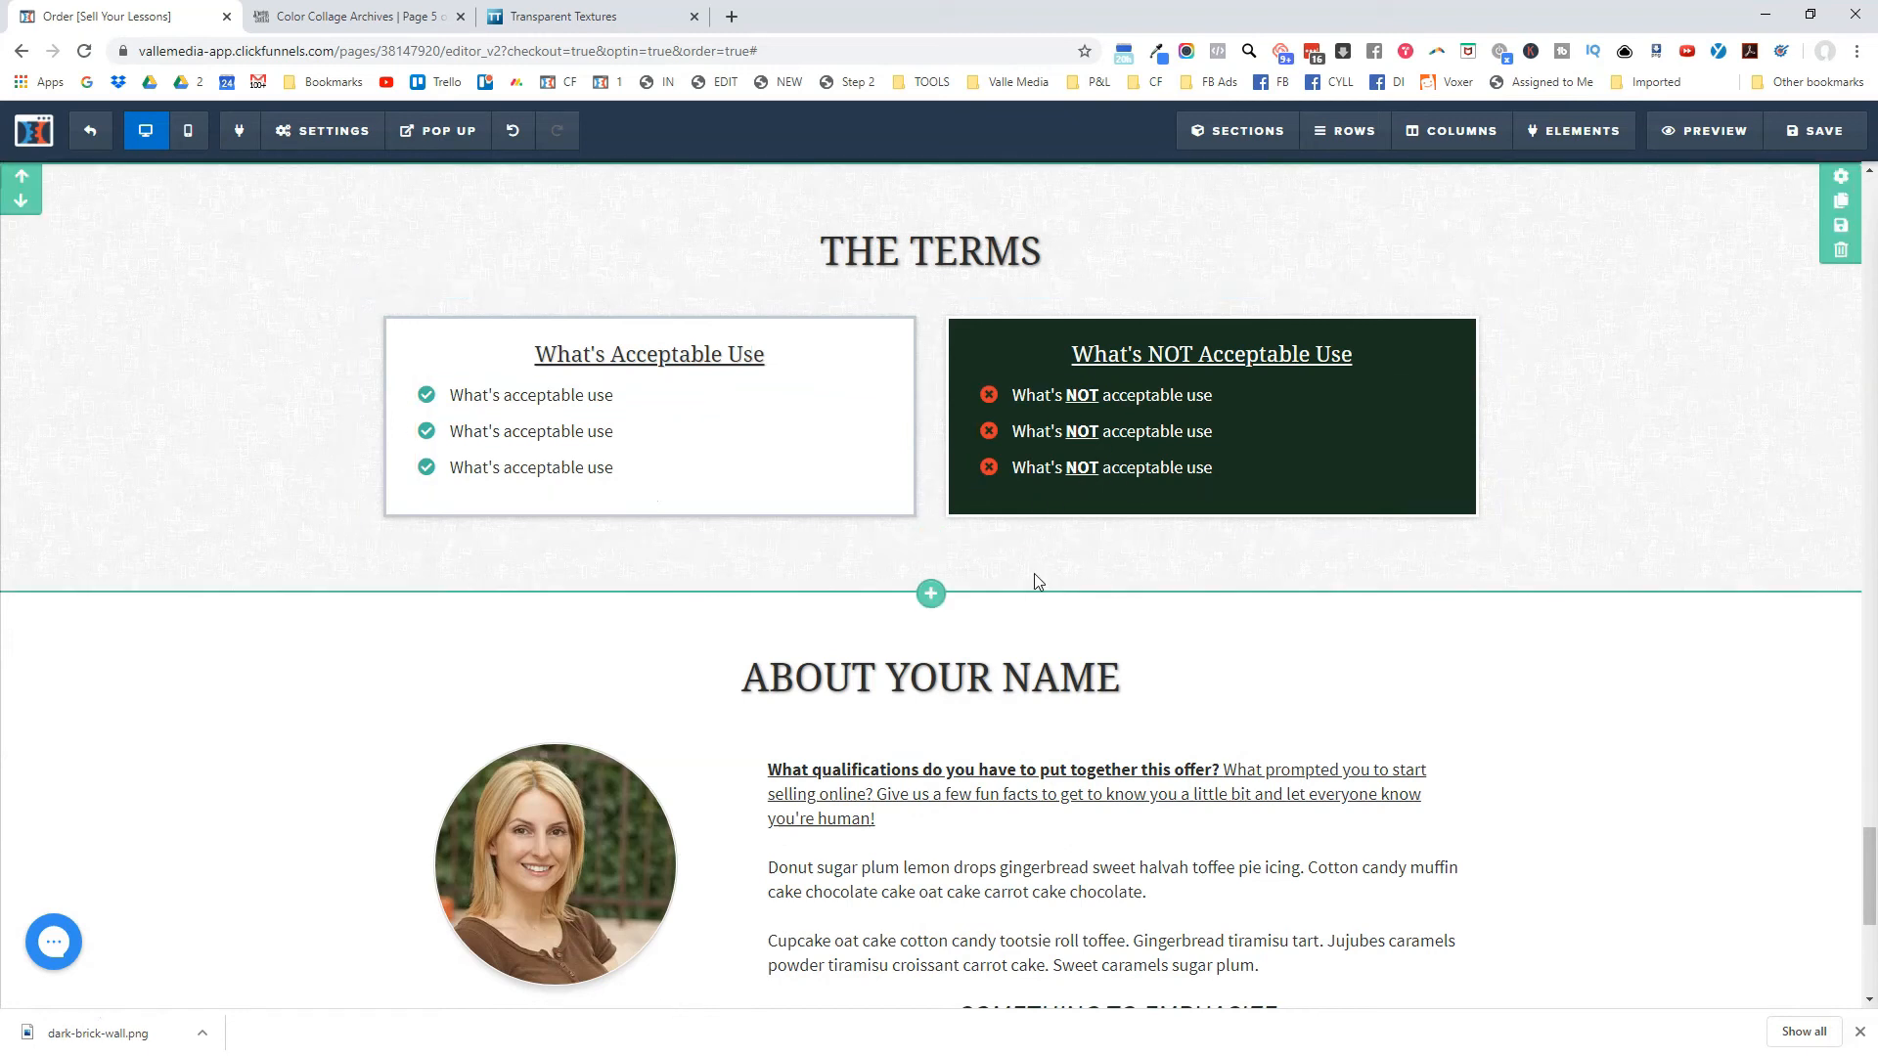
{"action": "scroll", "coordinate": [939, 567], "scroll_direction": "down", "scroll_amount": 3}
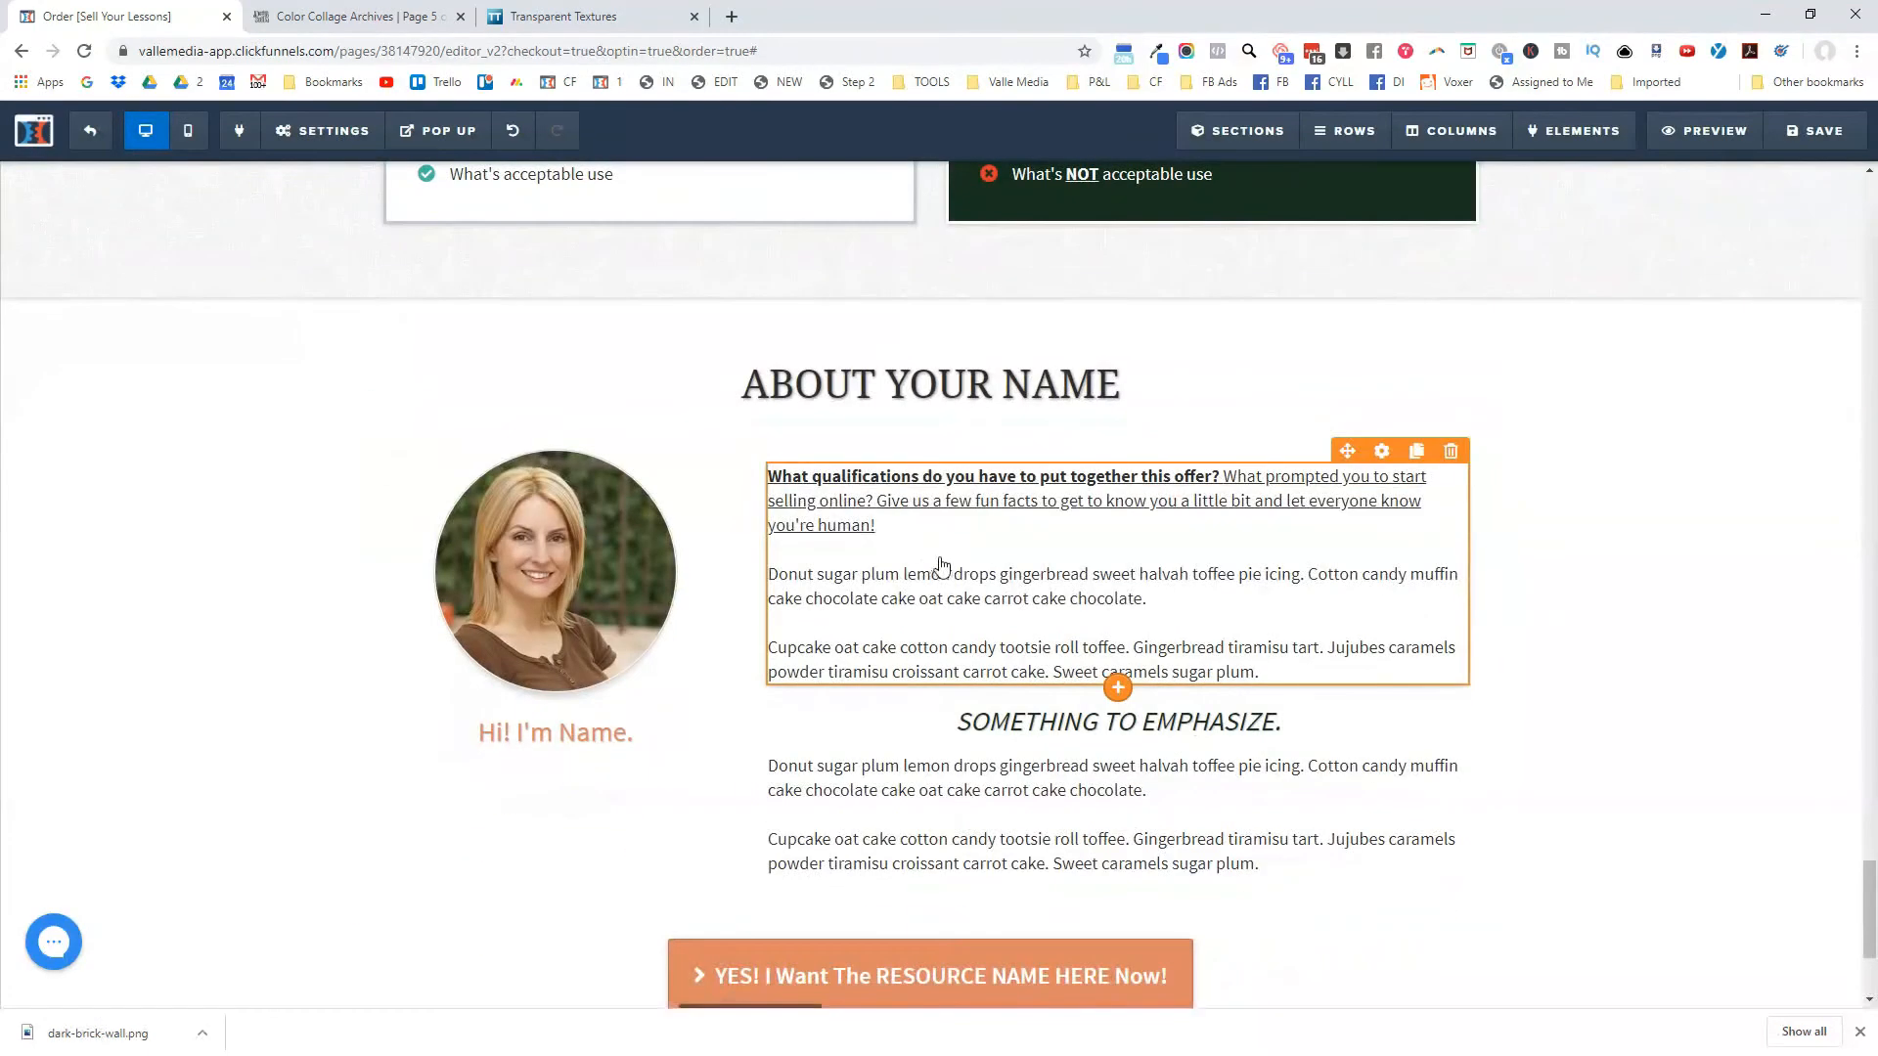
{"action": "scroll", "coordinate": [999, 549], "scroll_direction": "down", "scroll_amount": 3}
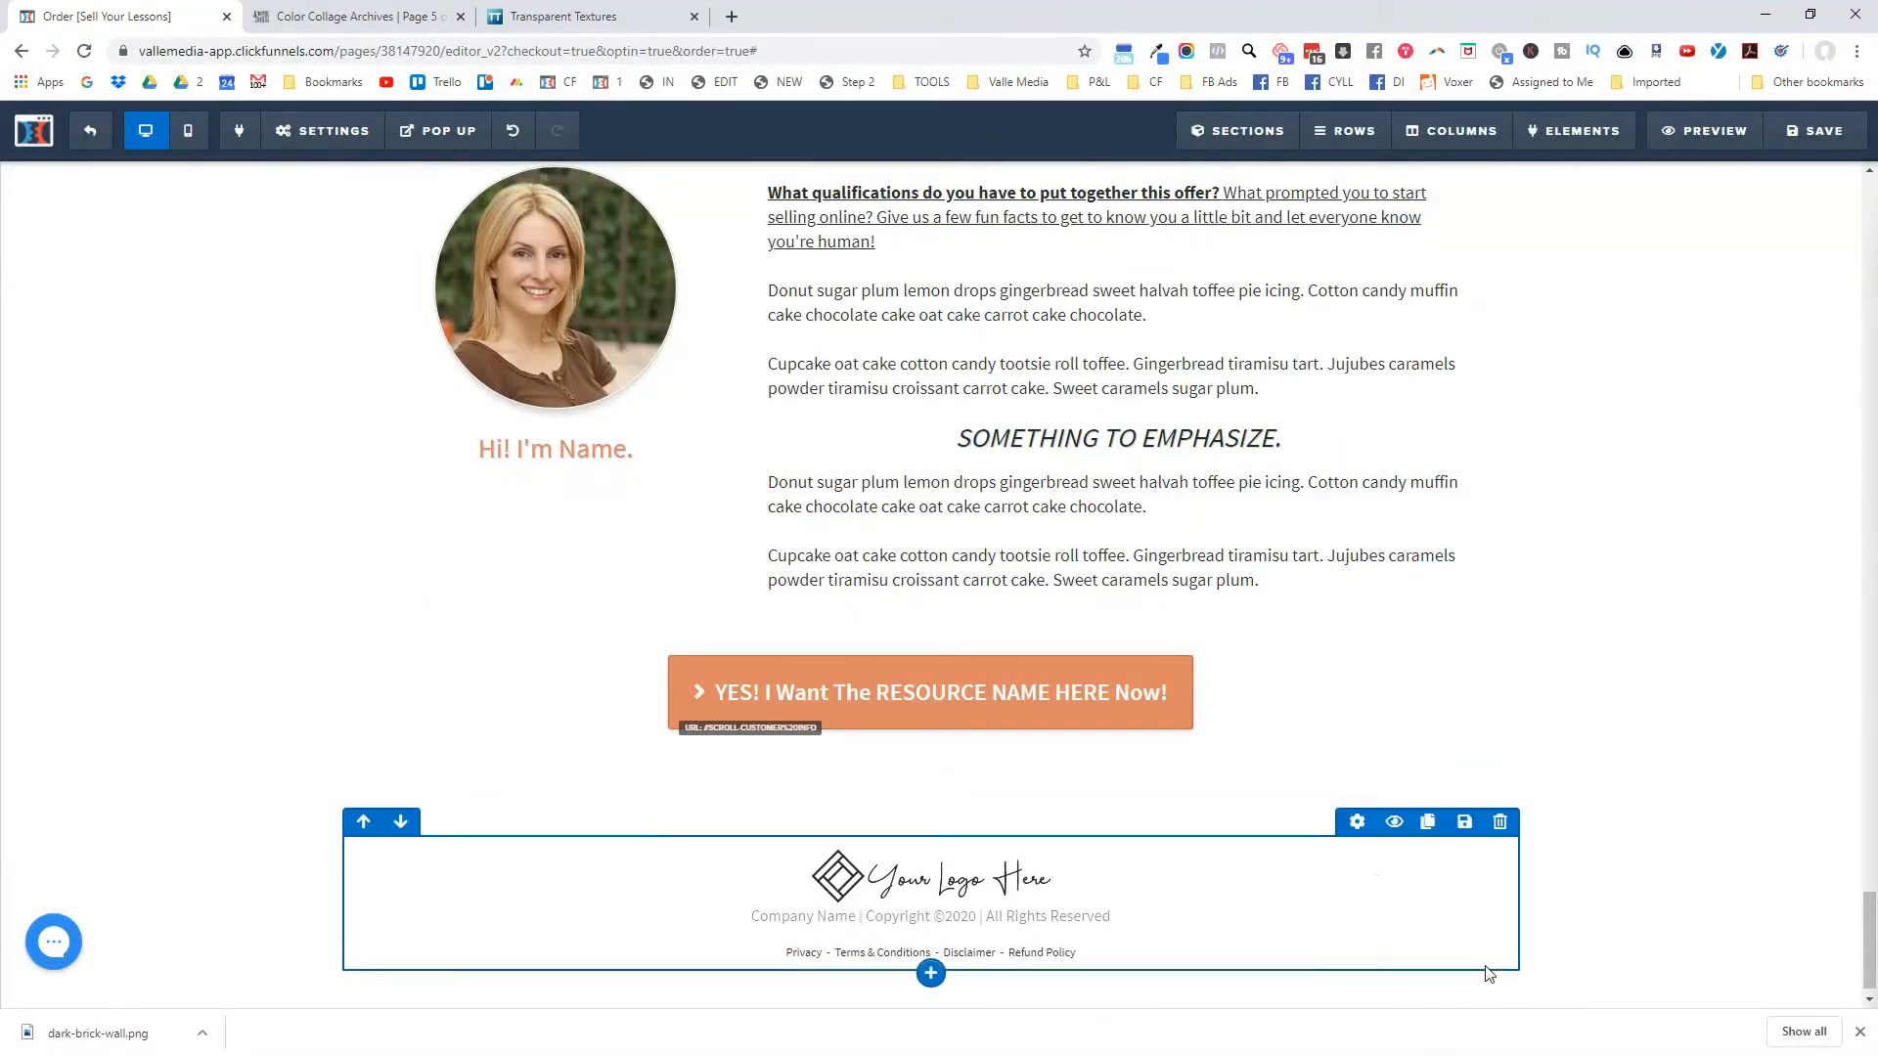
{"action": "scroll", "coordinate": [1553, 775], "scroll_direction": "up", "scroll_amount": 7}
{"action": "scroll", "coordinate": [1545, 768], "scroll_direction": "up", "scroll_amount": 20}
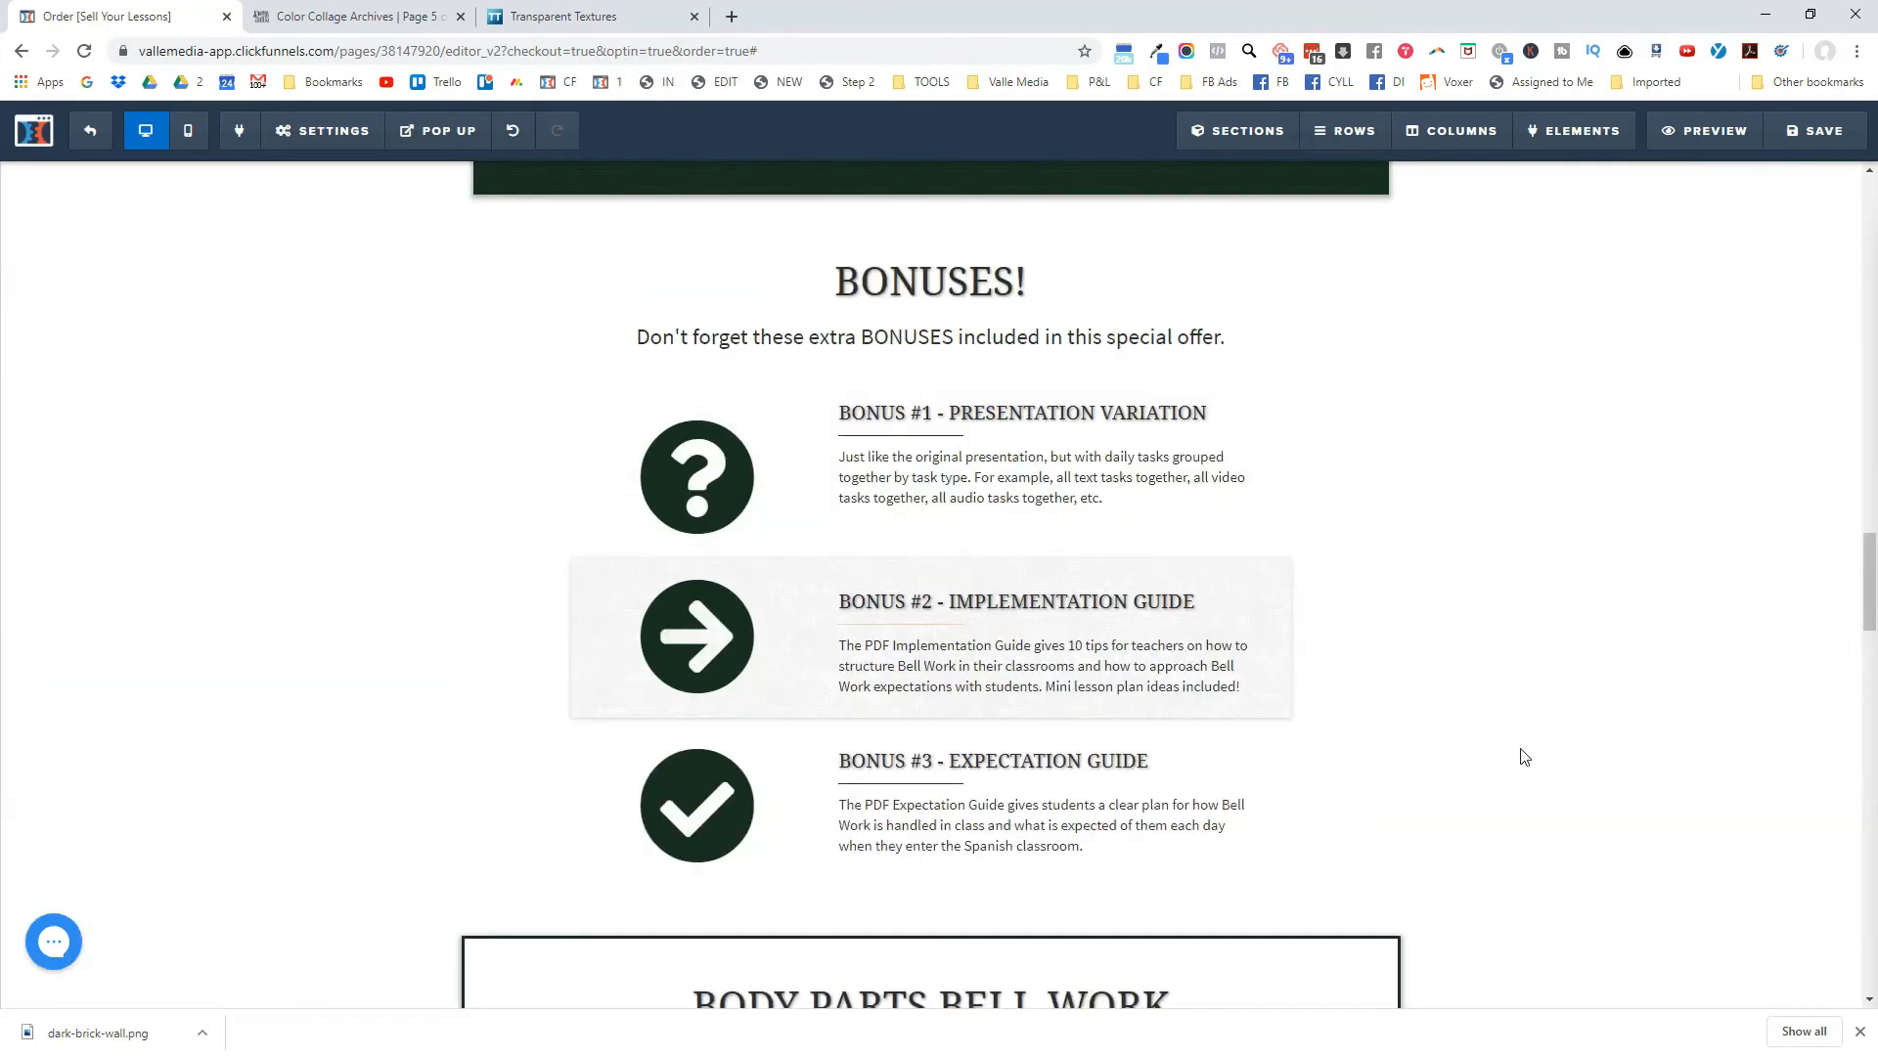
{"action": "scroll", "coordinate": [1511, 752], "scroll_direction": "up", "scroll_amount": 15}
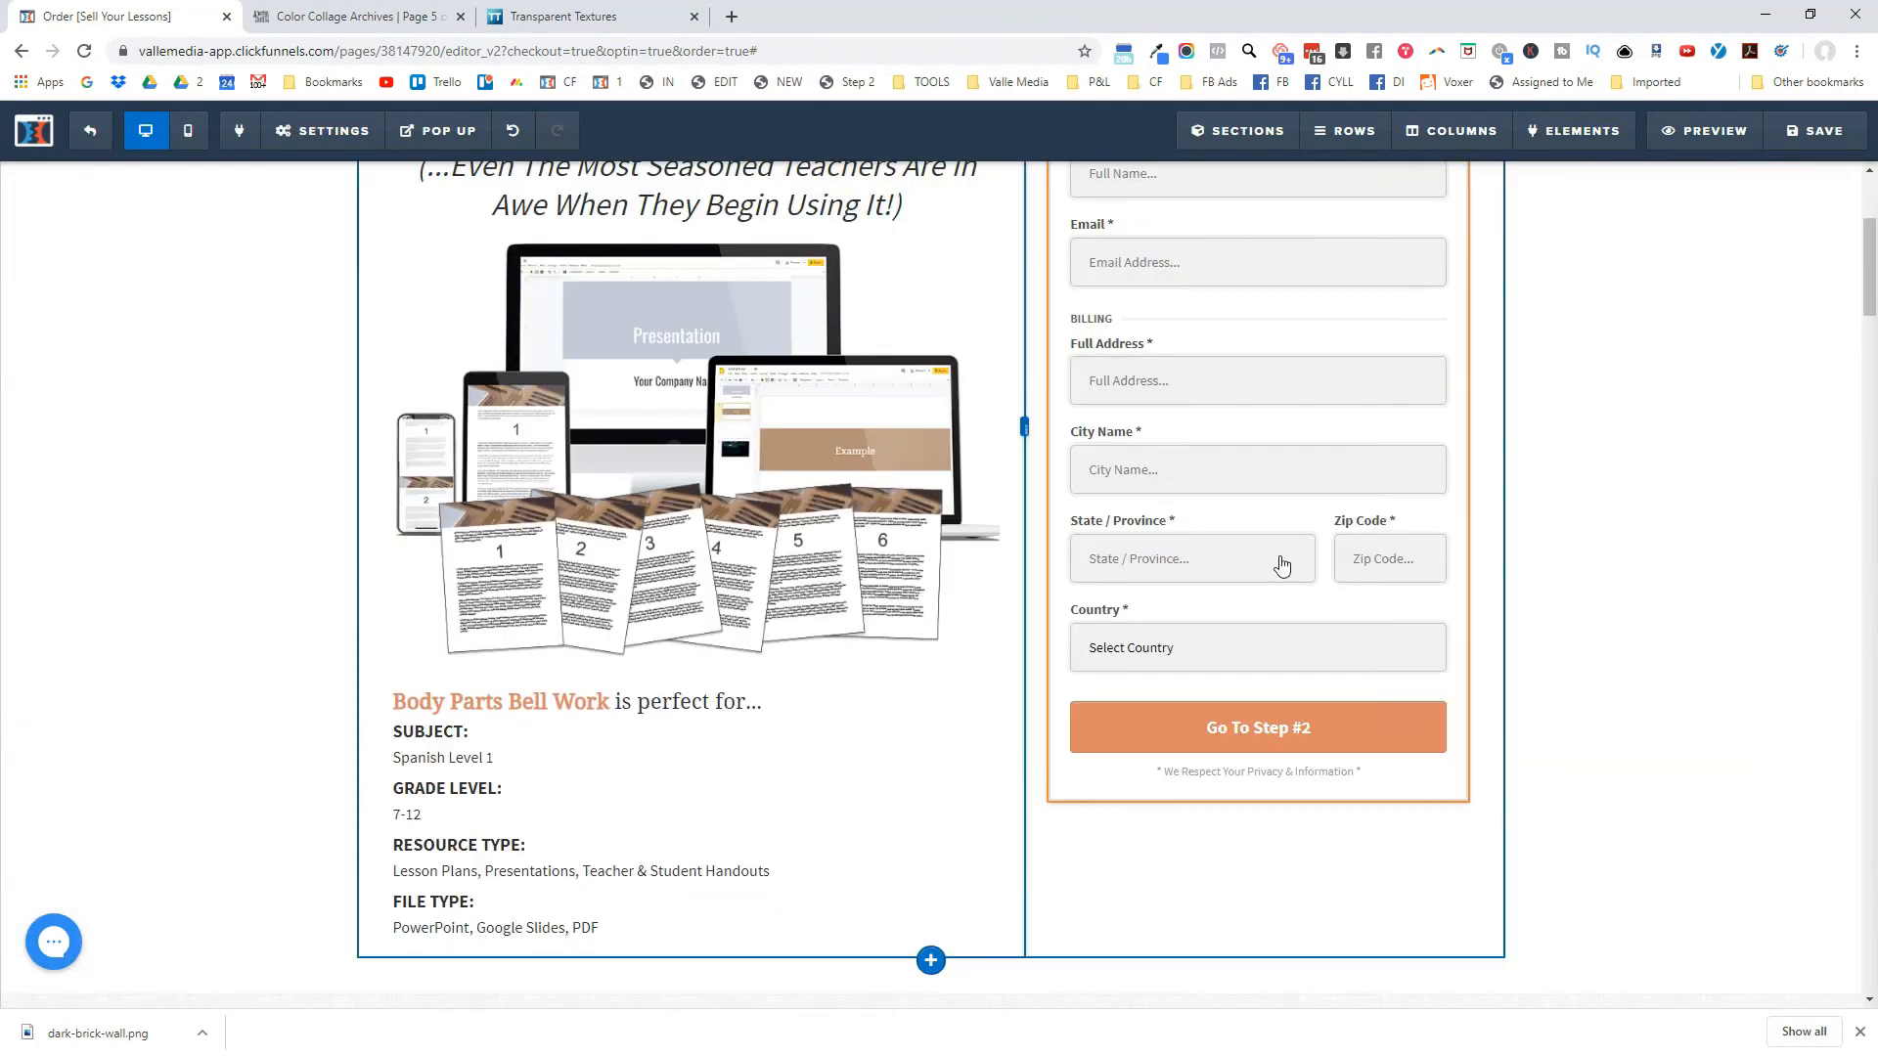
Display Step #2 of the two-step order form and examine the order bump's styling and its text settings.
{"action": "scroll", "coordinate": [1242, 528], "scroll_direction": "up", "scroll_amount": 1}
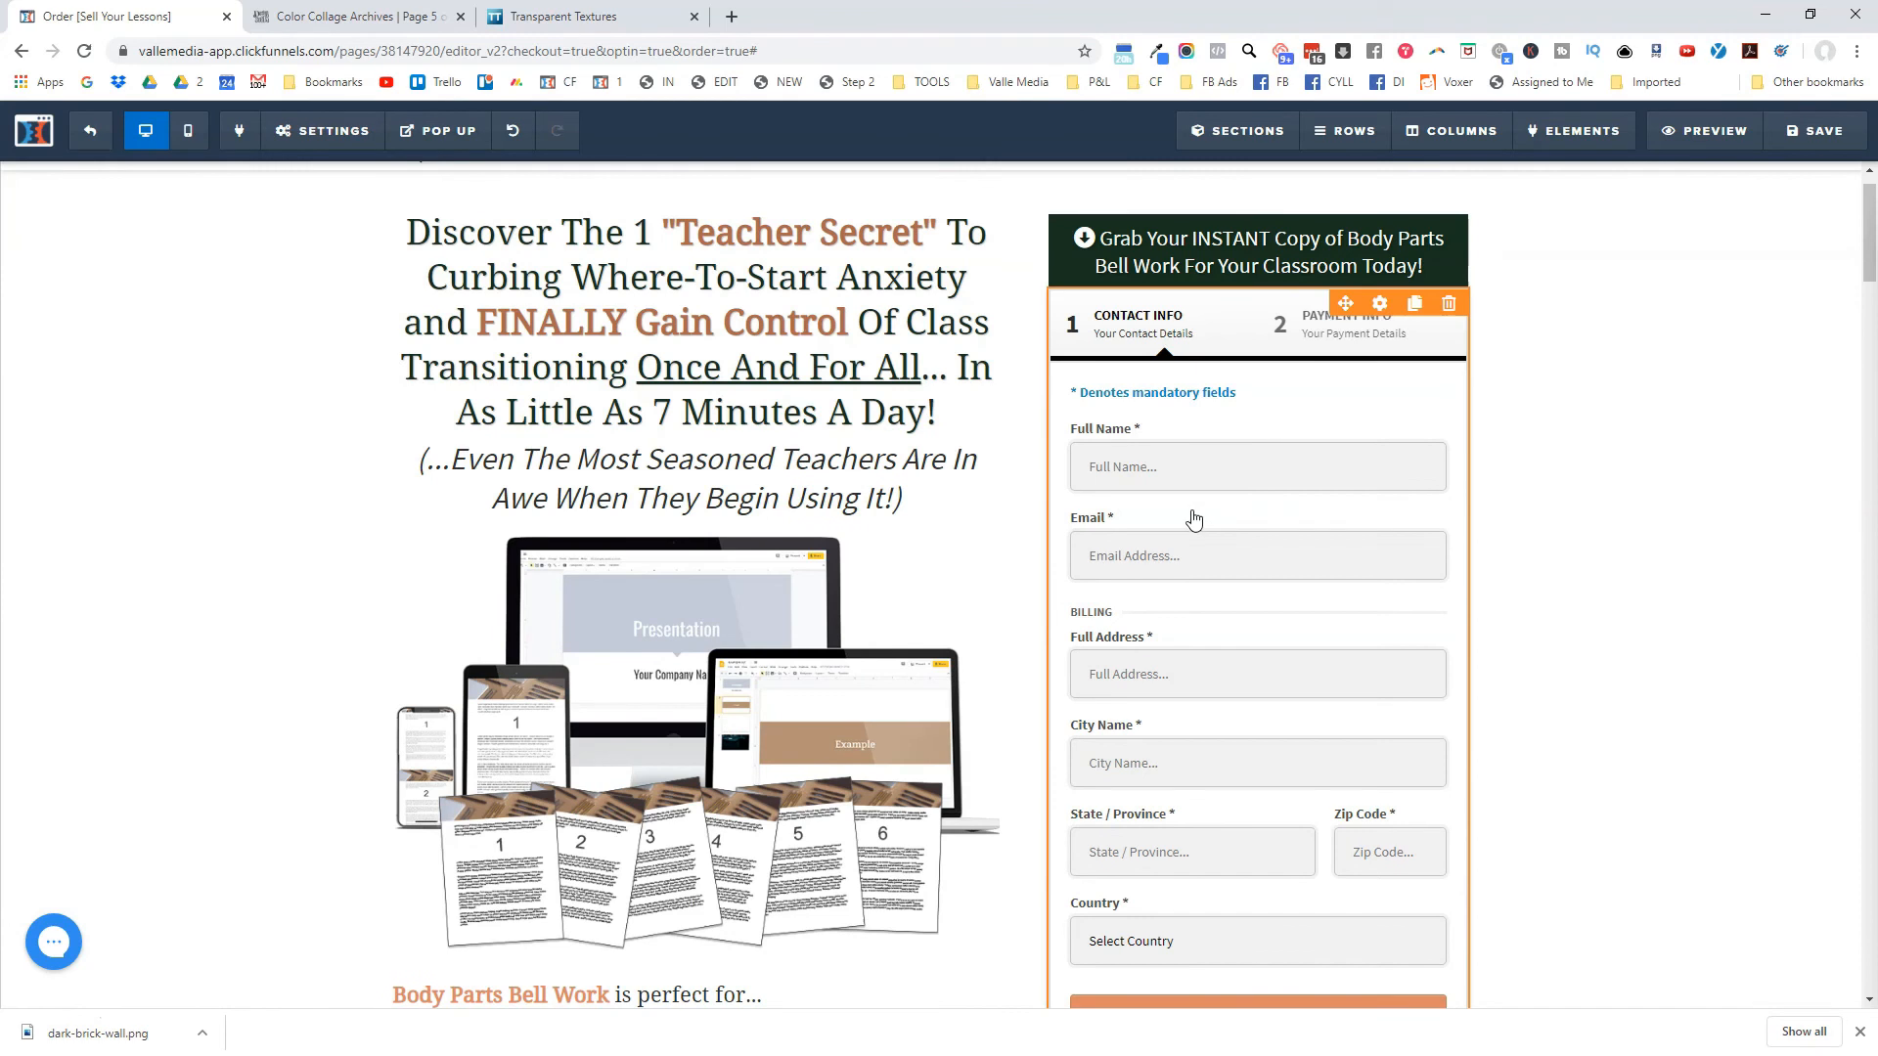
{"action": "left_click", "coordinate": [1193, 517]}
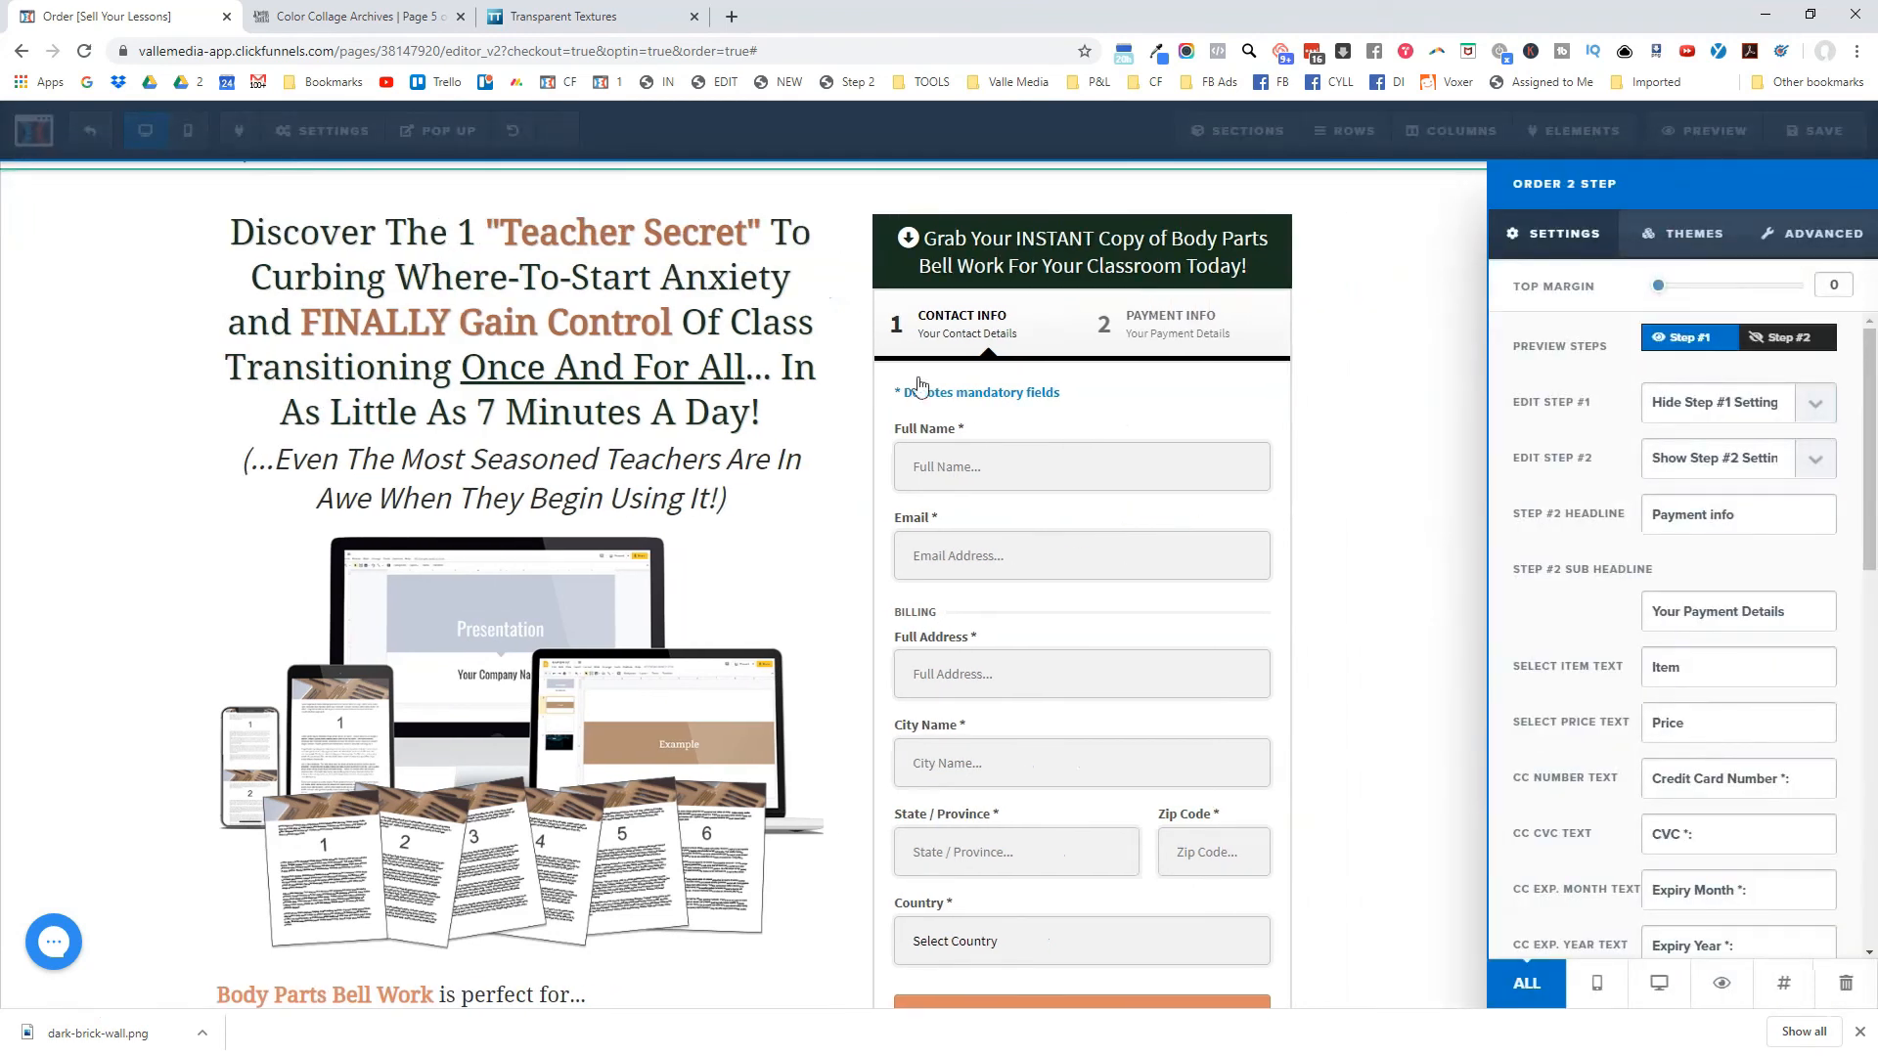
{"action": "left_click", "coordinate": [1782, 337]}
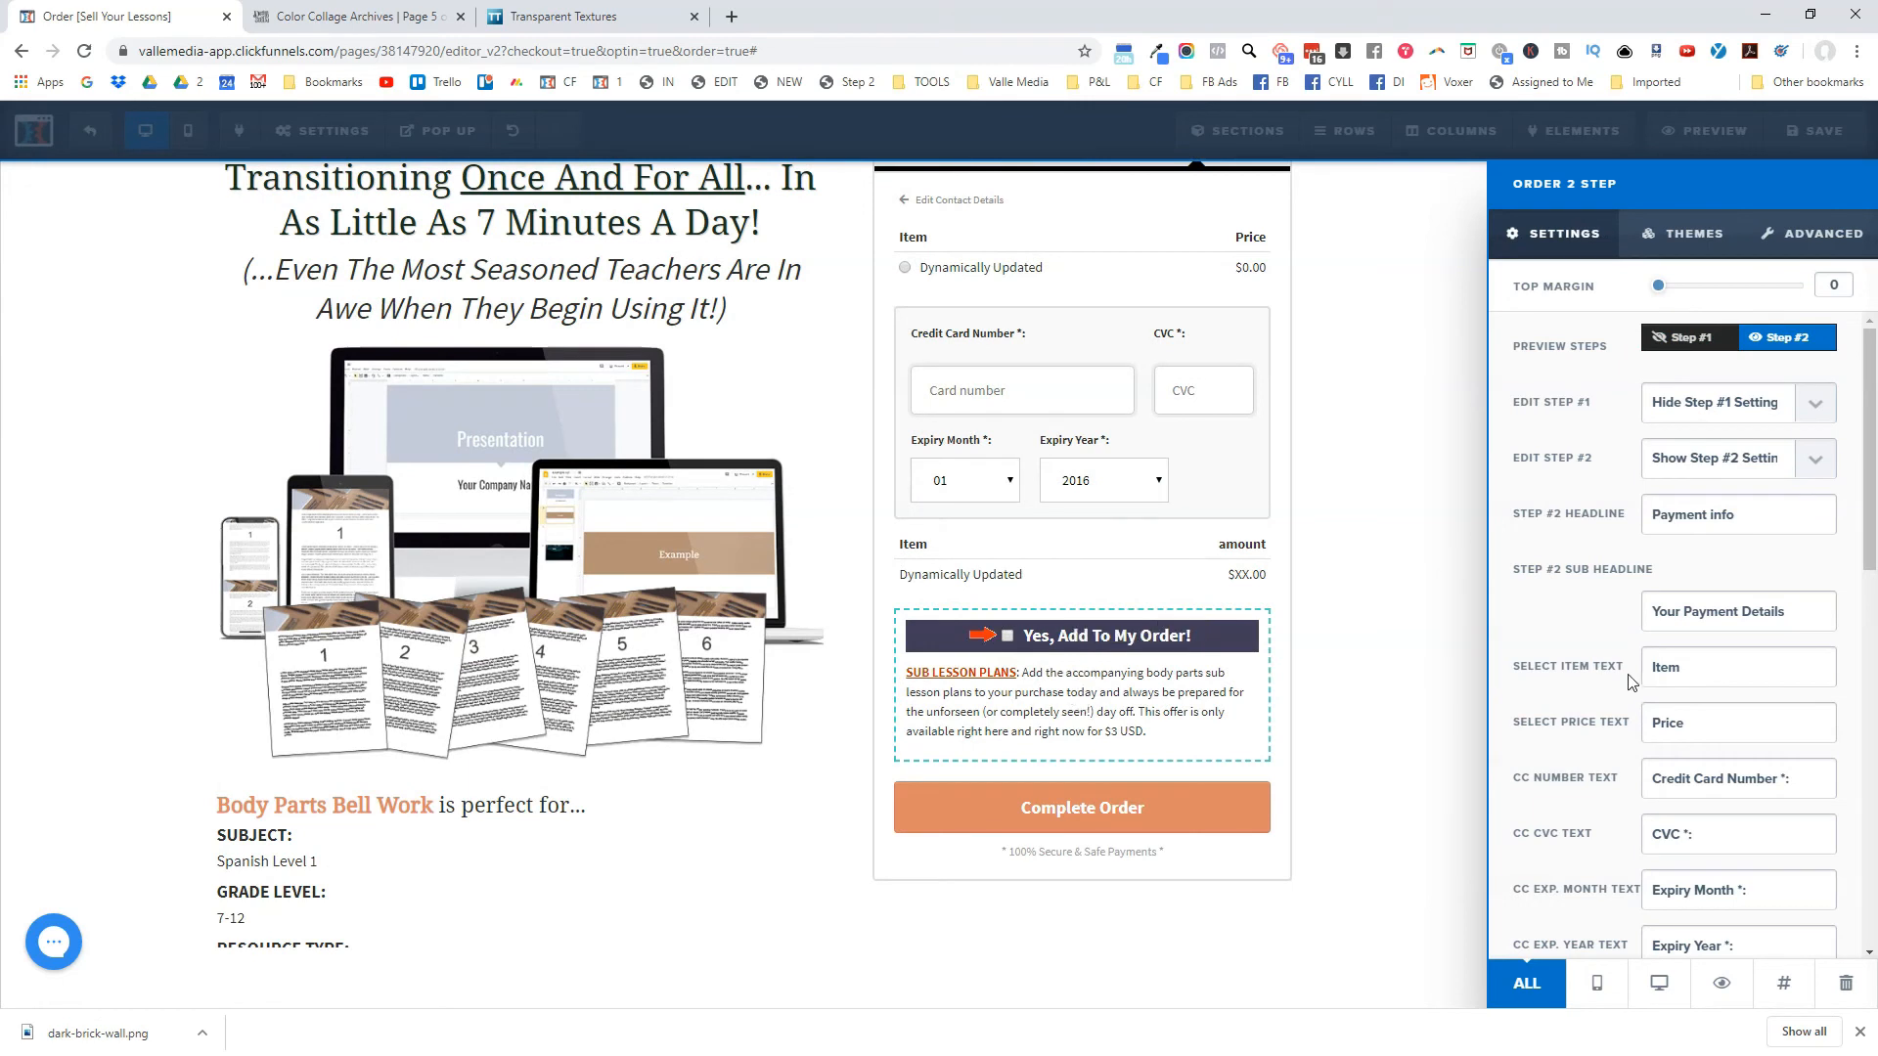
{"action": "scroll", "coordinate": [1565, 704], "scroll_direction": "down", "scroll_amount": 3}
{"action": "scroll", "coordinate": [1676, 713], "scroll_direction": "down", "scroll_amount": 6}
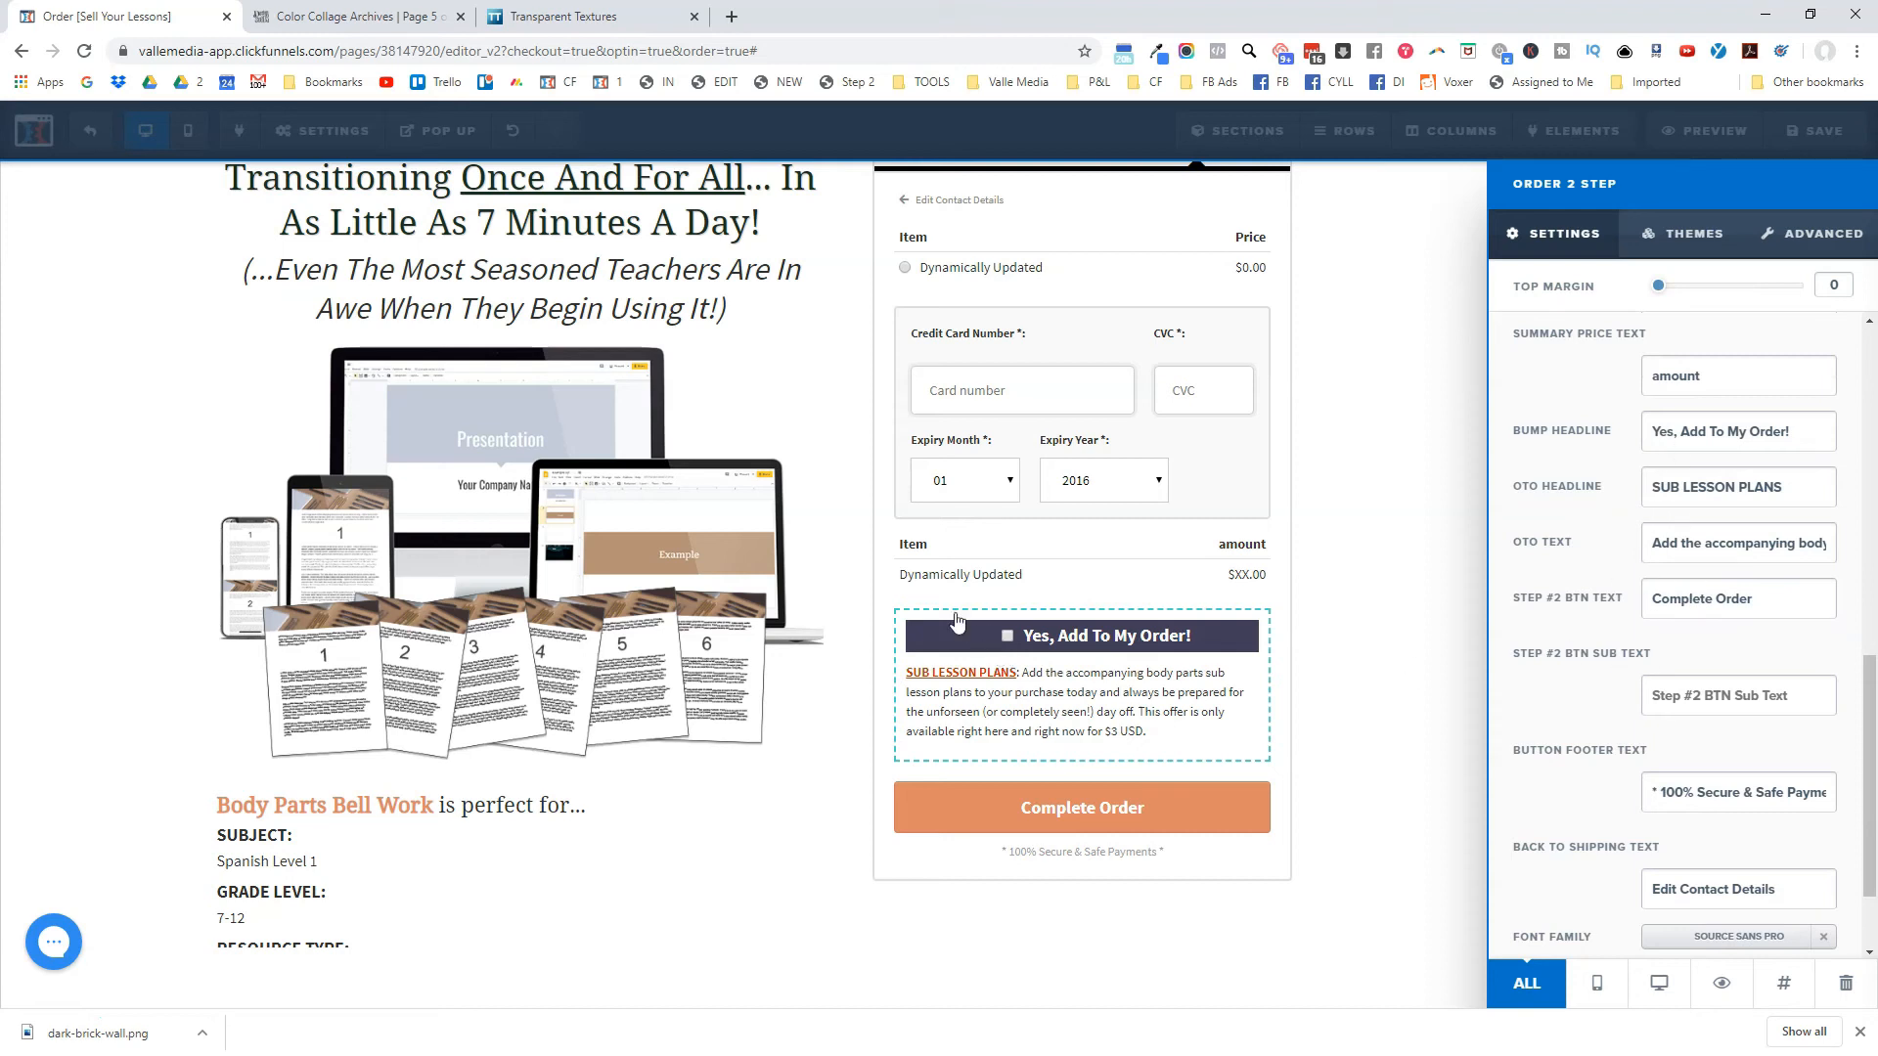
{"action": "scroll", "coordinate": [1689, 713], "scroll_direction": "down", "scroll_amount": 2}
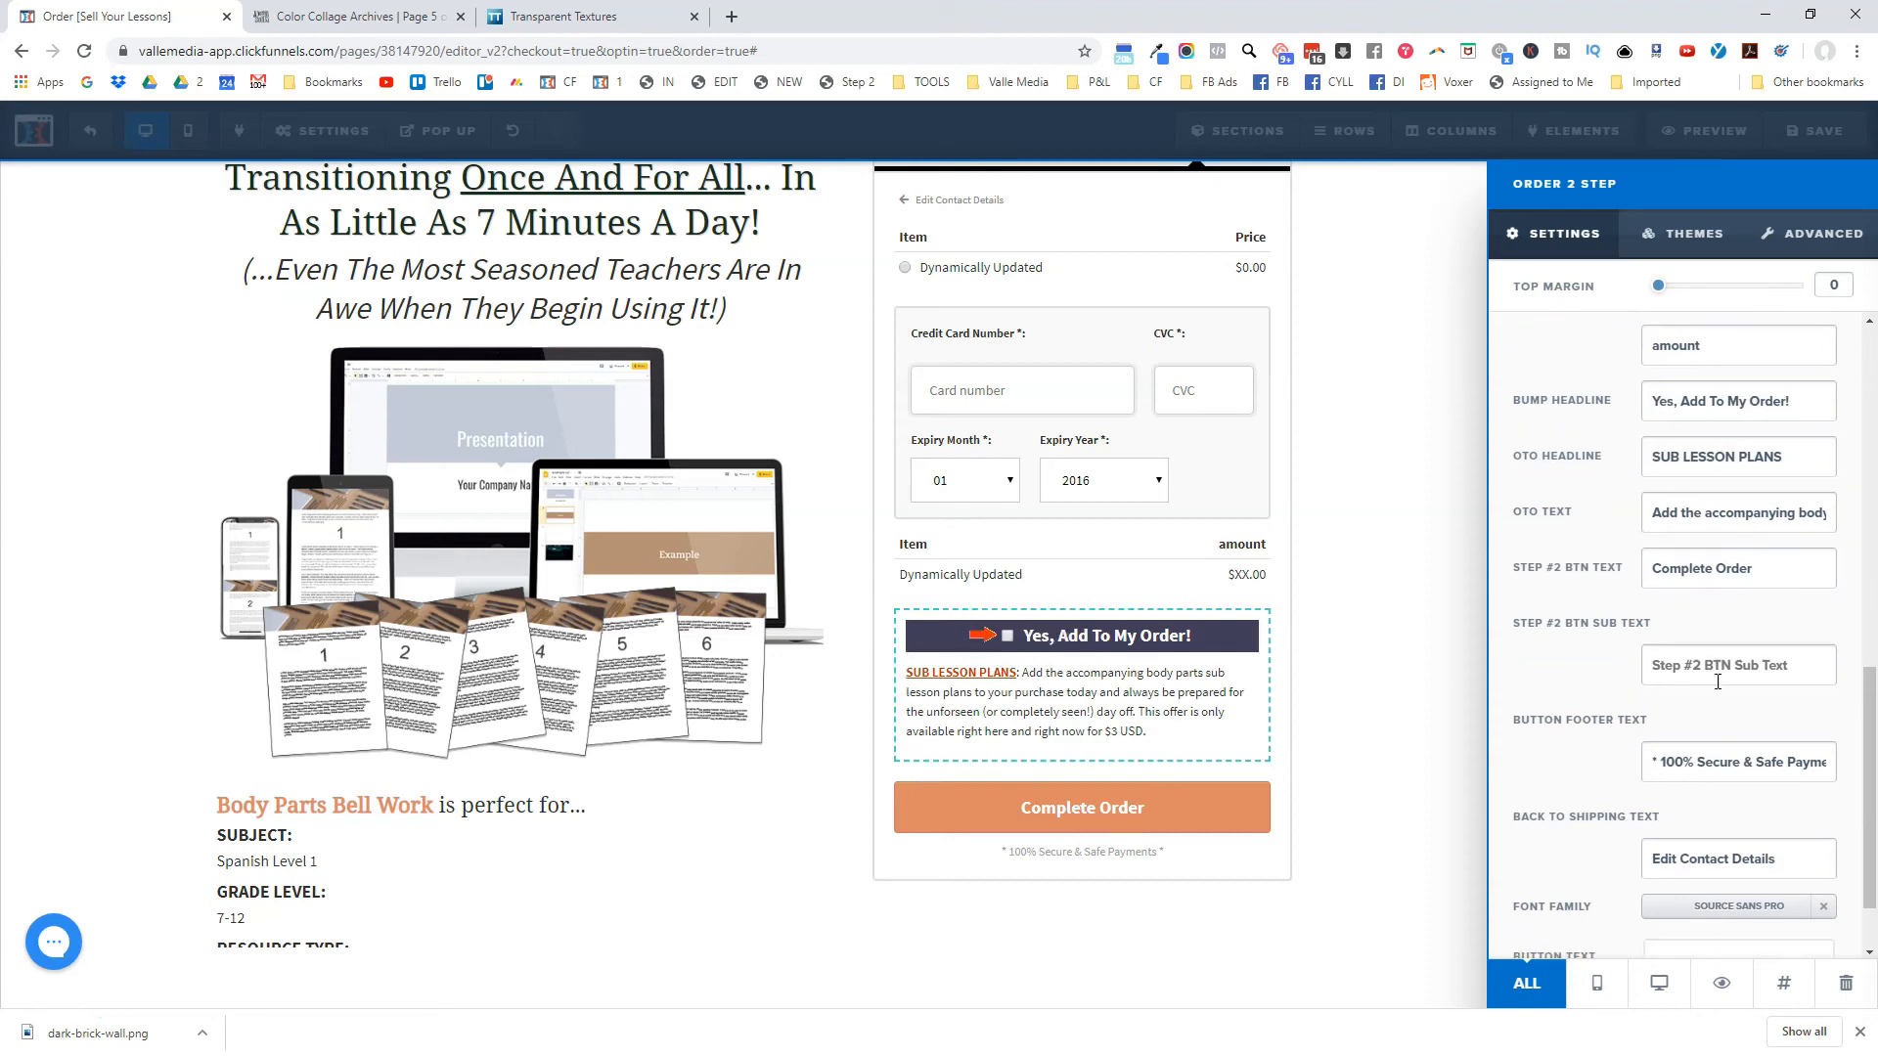
{"action": "scroll", "coordinate": [1689, 713], "scroll_direction": "up", "scroll_amount": 5}
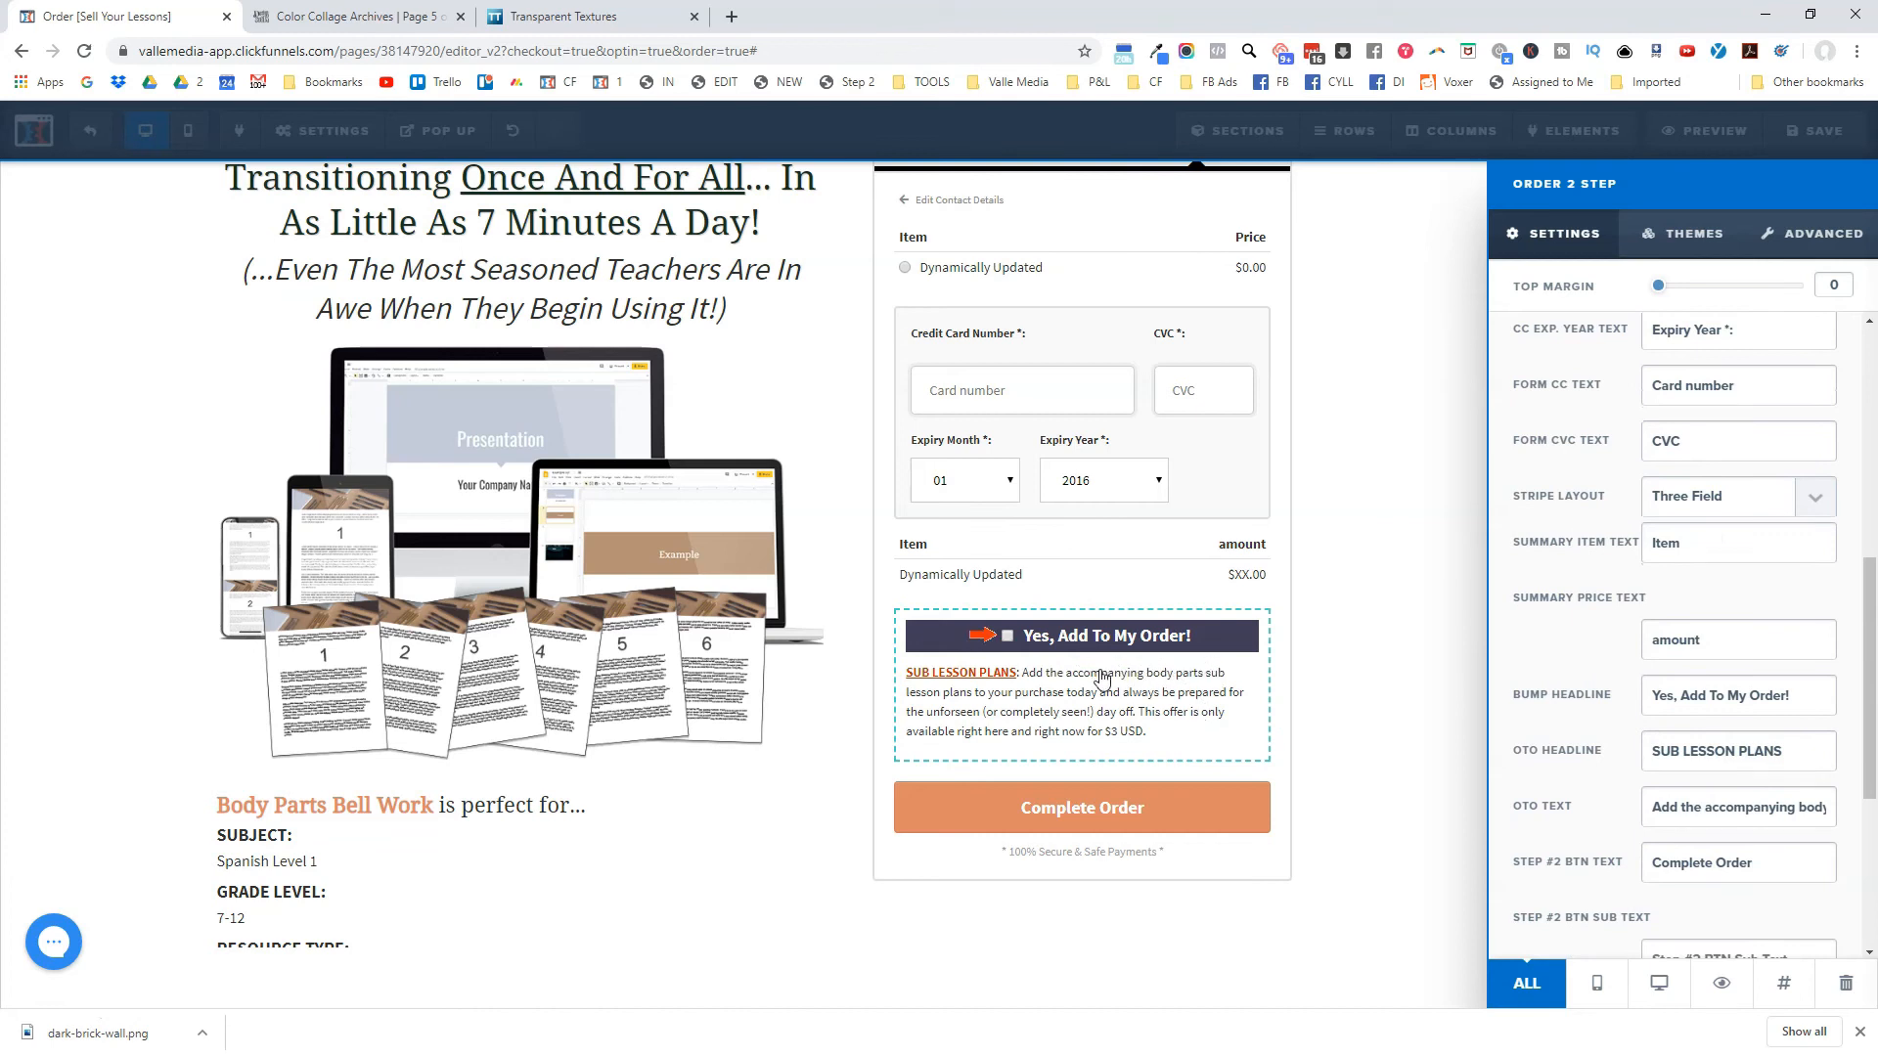
Open the page's custom CSS and locate the Order Bump Background and Border and Order Bump Title Background rules.
{"action": "left_click", "coordinate": [881, 671]}
{"action": "left_click", "coordinate": [302, 149]}
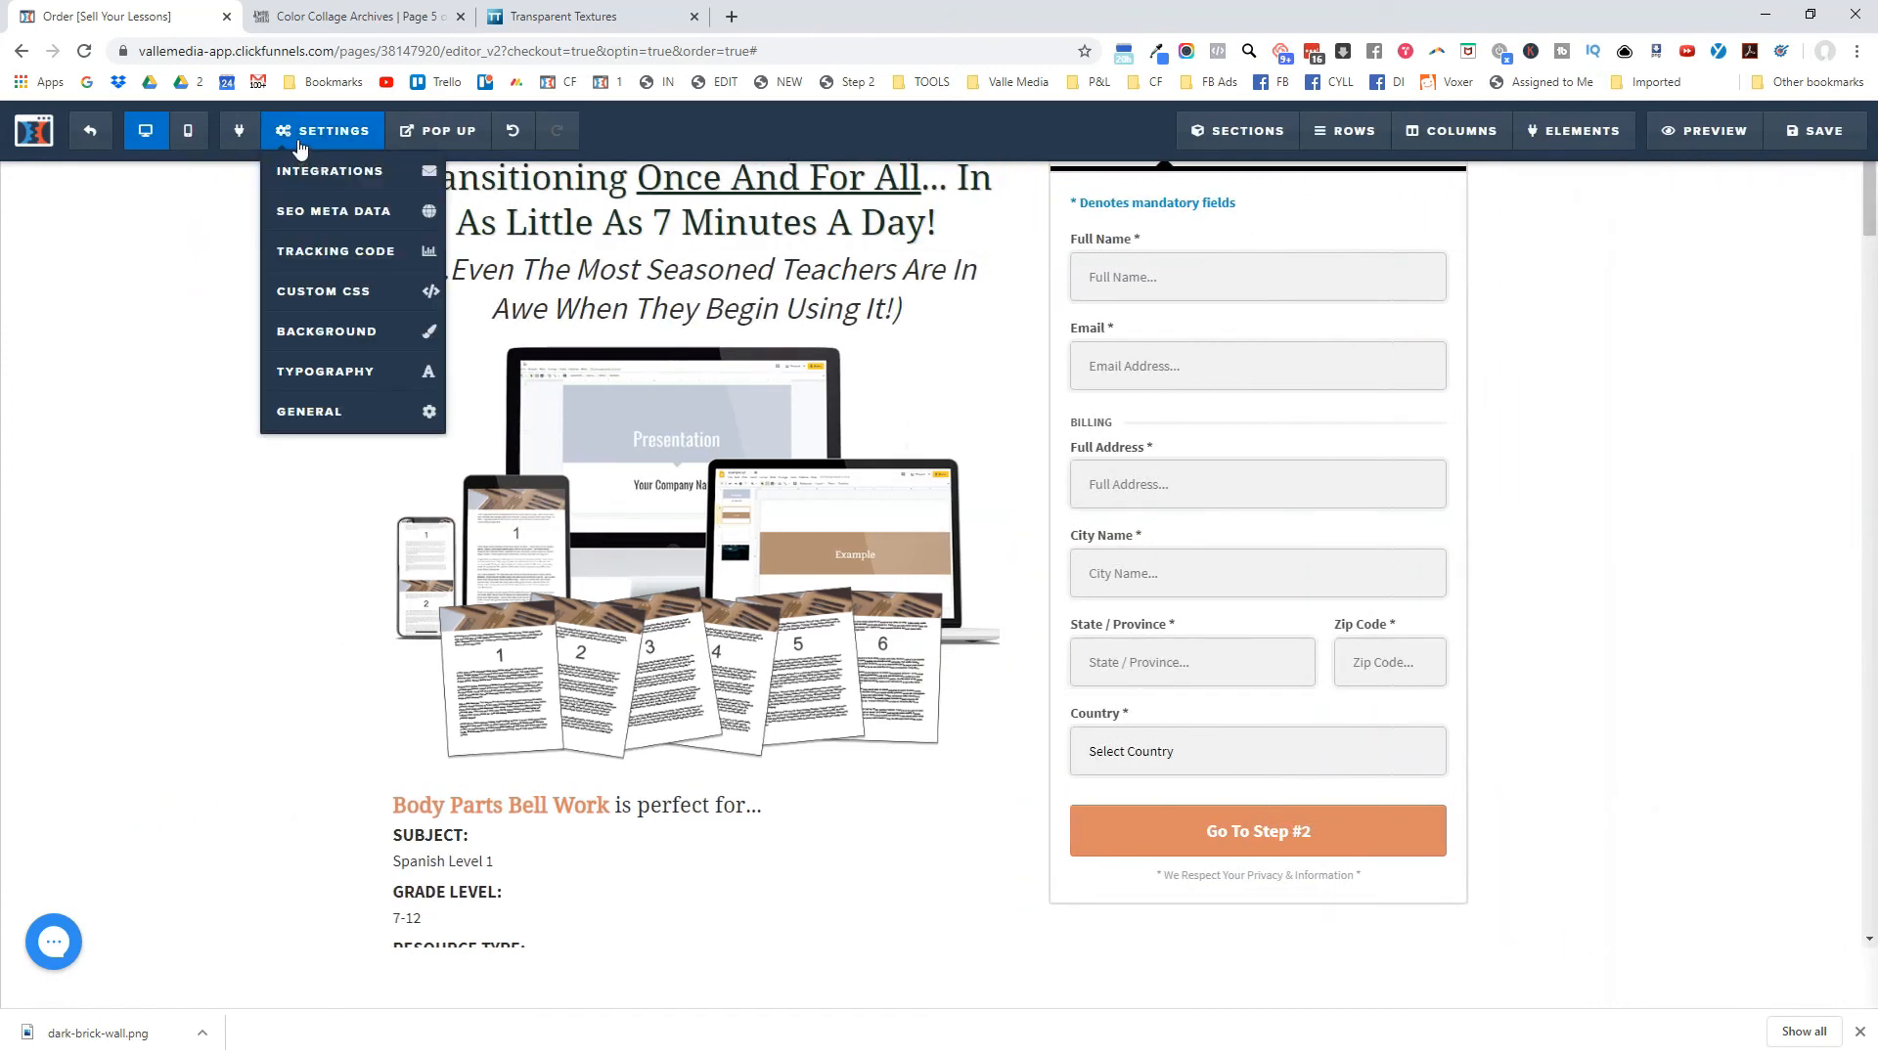
{"action": "left_click", "coordinate": [314, 300]}
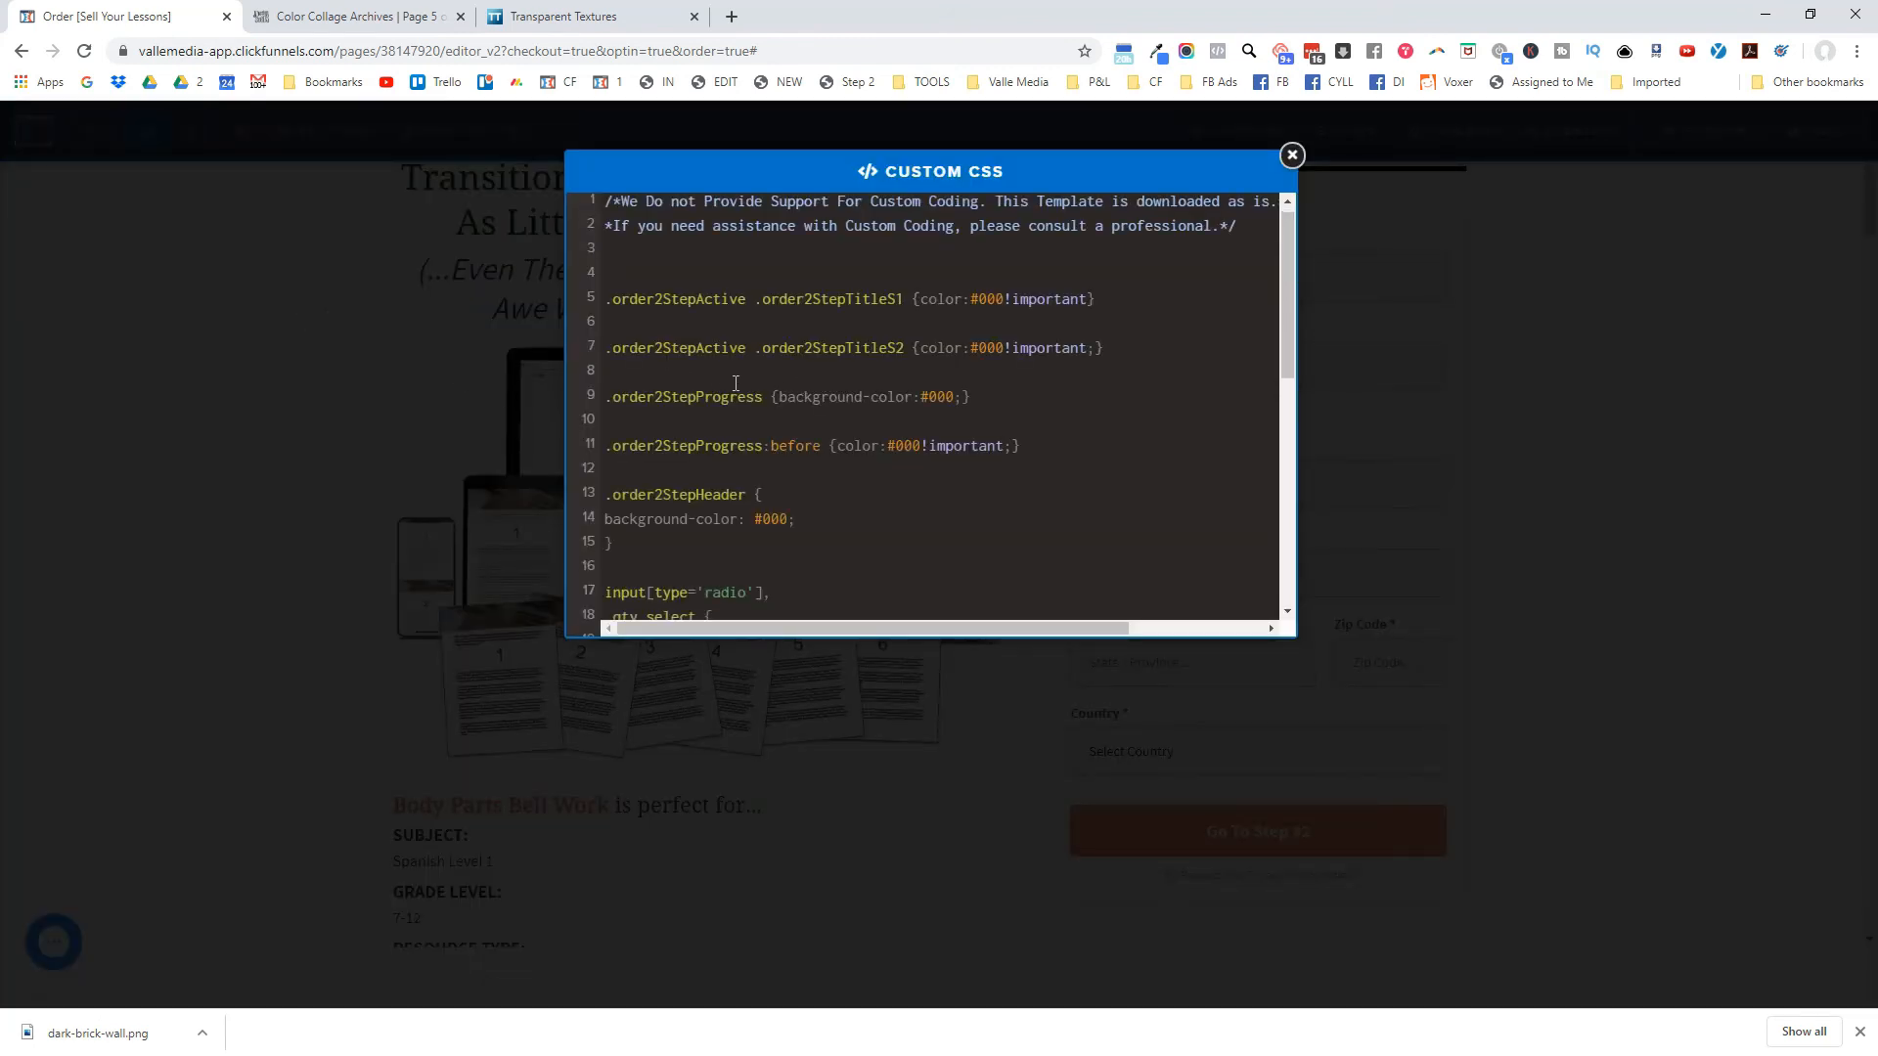
{"action": "scroll", "coordinate": [735, 382], "scroll_direction": "down", "scroll_amount": 5}
{"action": "left_click_drag", "start_coordinate": [608, 334], "coordinate": [921, 331]}
{"action": "left_click_drag", "start_coordinate": [897, 478], "coordinate": [607, 478]}
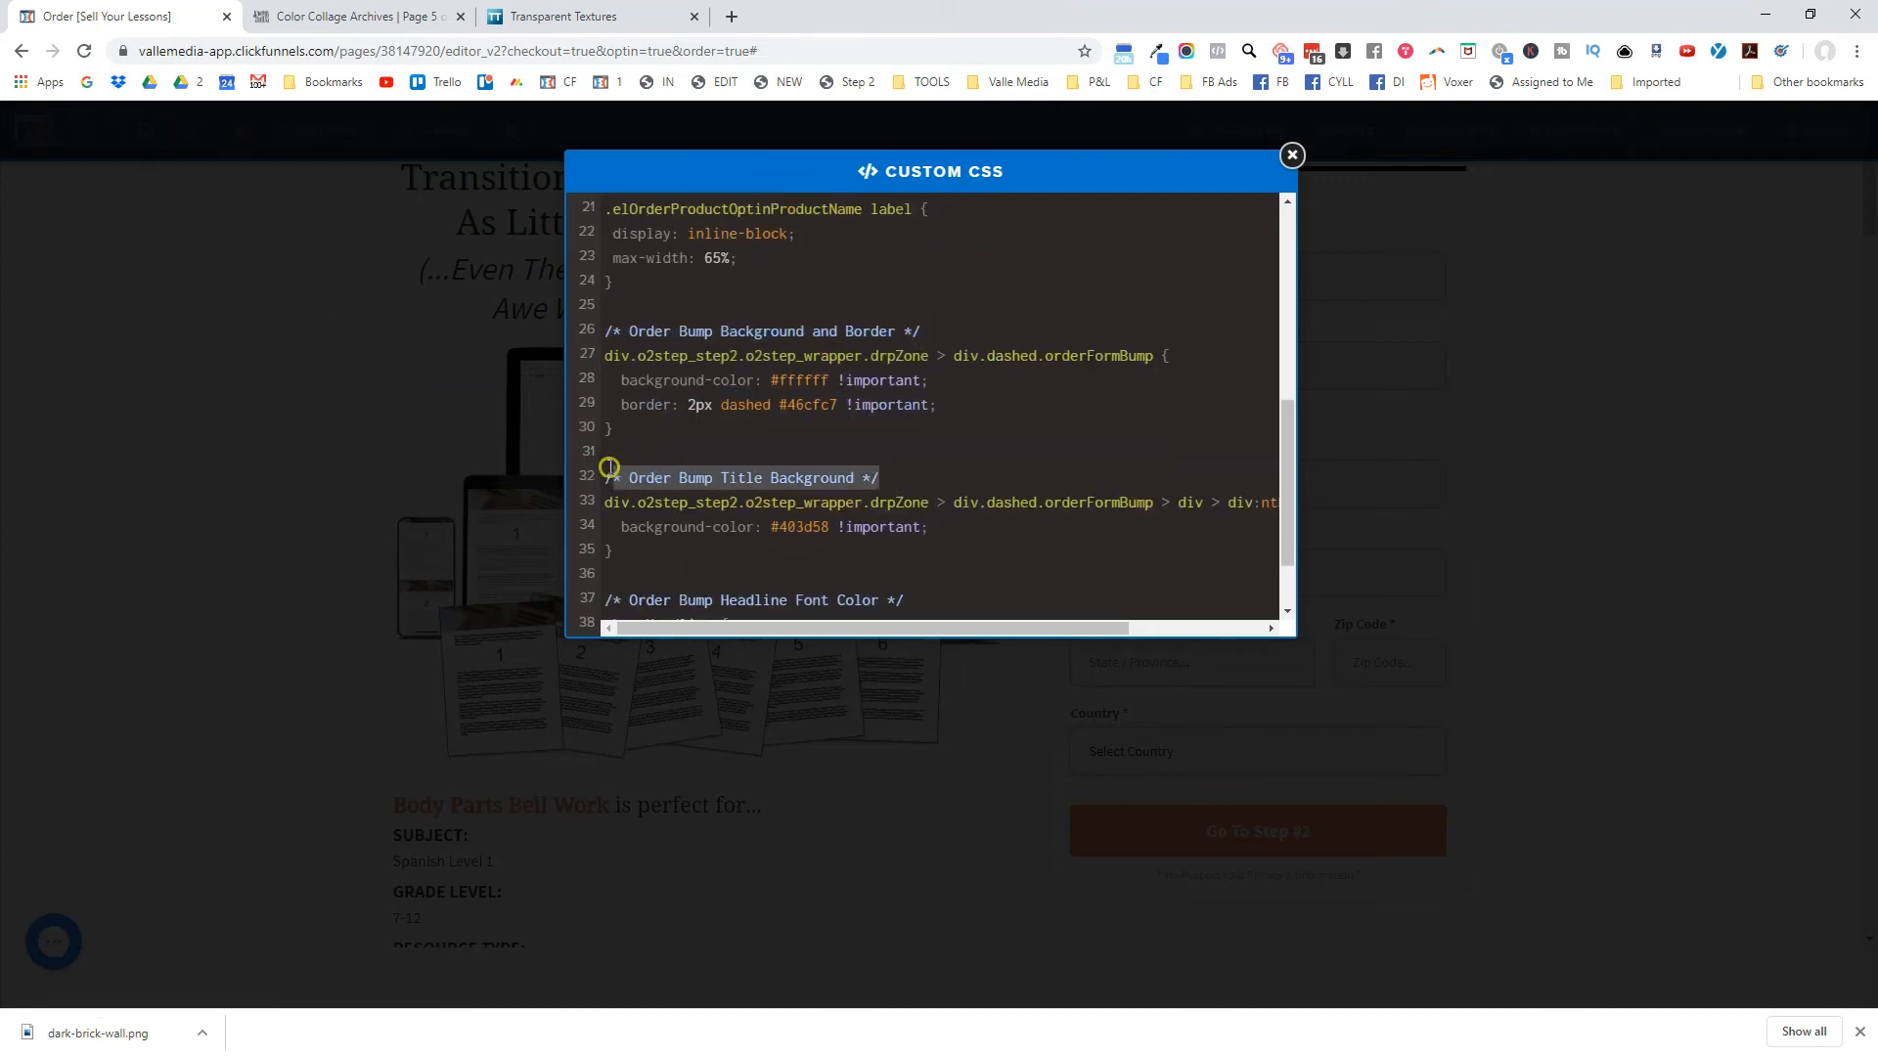
{"action": "left_click", "coordinate": [704, 478]}
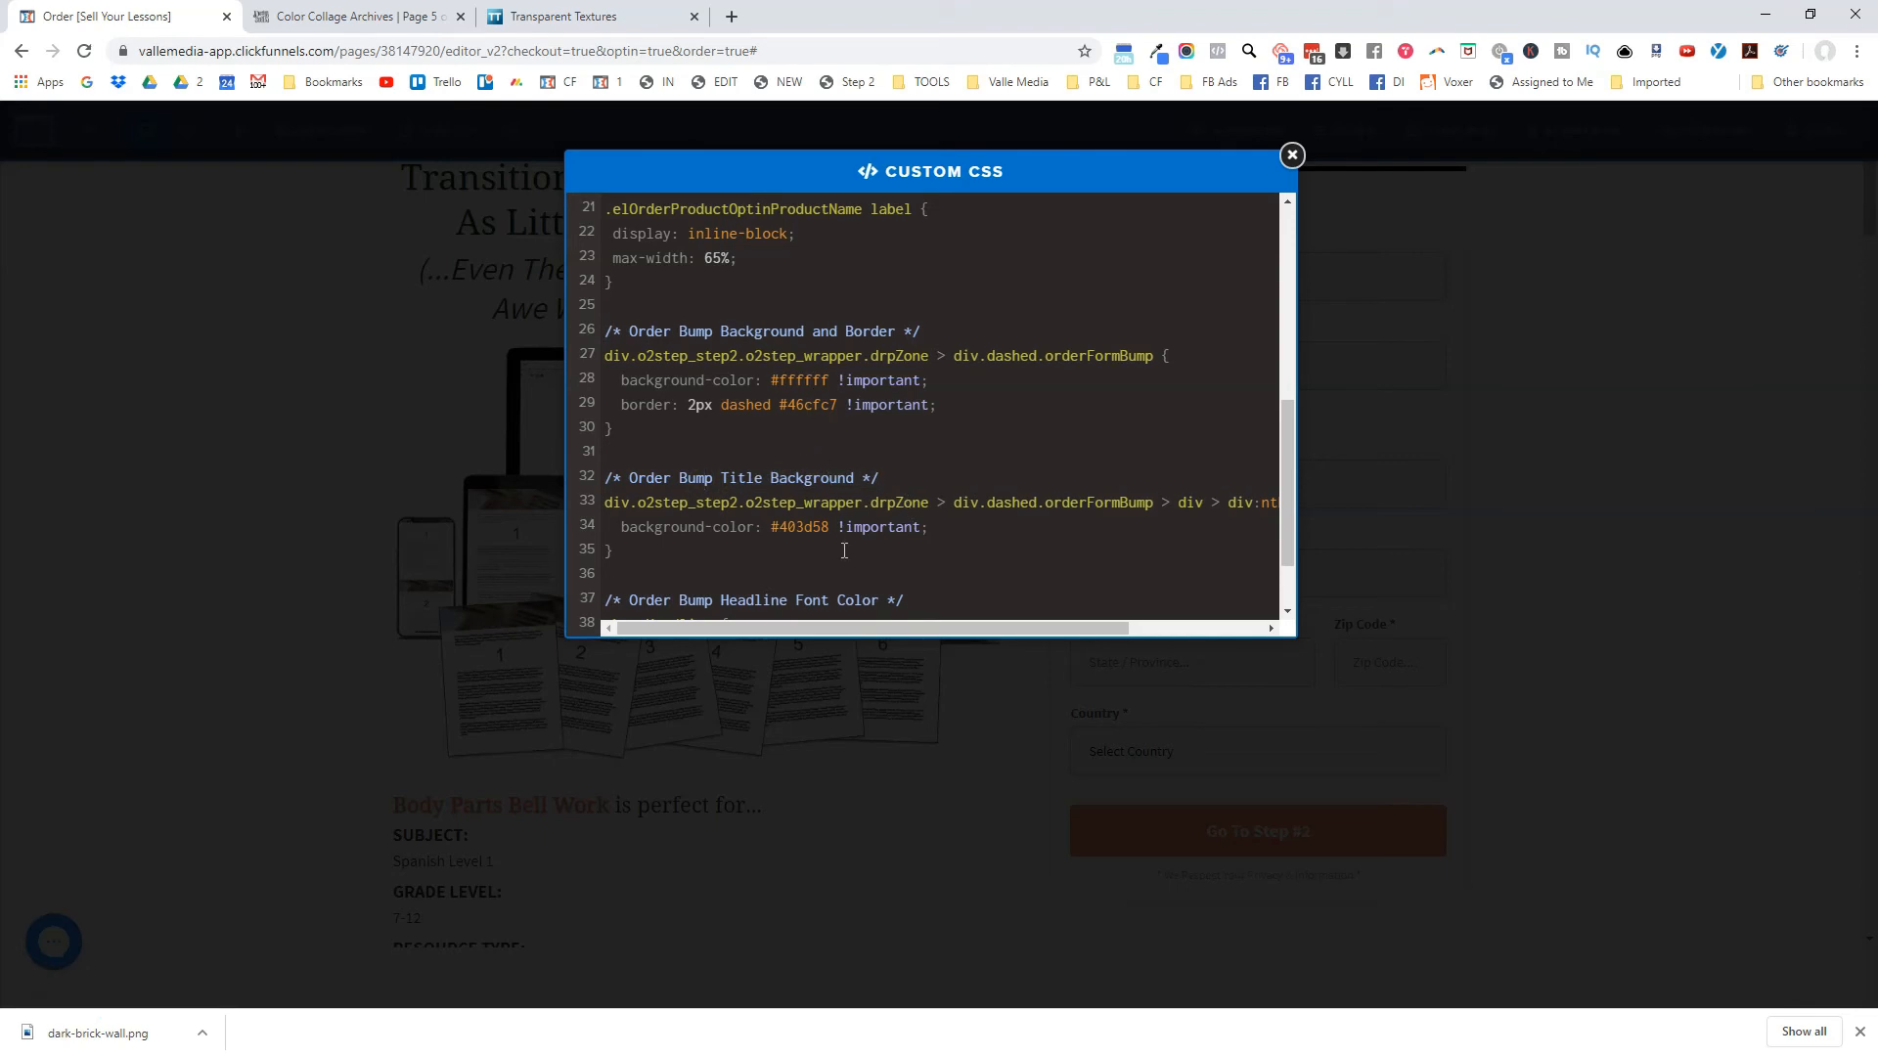
Examine the order bump rule's background color and its border's width and dashed style in the custom CSS.
{"action": "left_click_drag", "start_coordinate": [770, 379], "coordinate": [836, 387]}
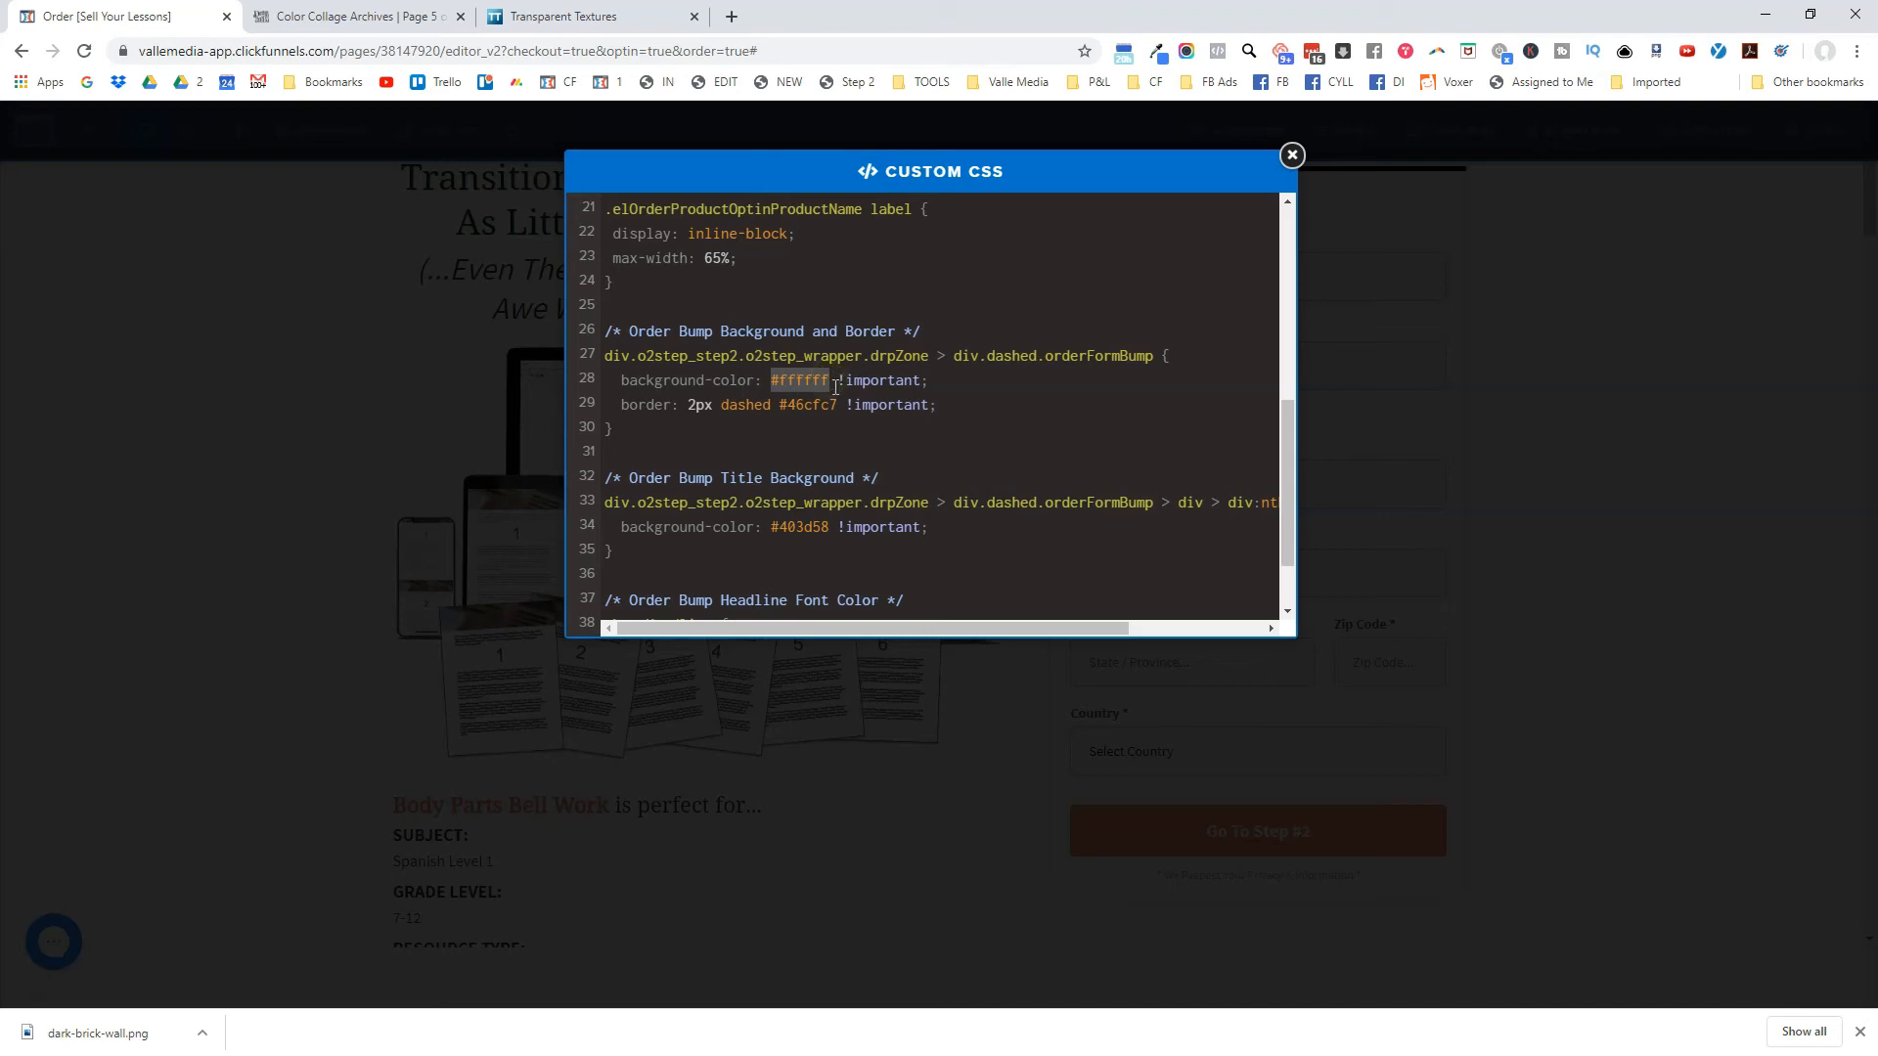
{"action": "left_click", "coordinate": [779, 380]}
{"action": "left_click_drag", "start_coordinate": [768, 381], "coordinate": [827, 380]}
{"action": "left_click", "coordinate": [738, 333]}
{"action": "double_click", "coordinate": [701, 405]}
{"action": "double_click", "coordinate": [671, 405]}
{"action": "left_click", "coordinate": [763, 407]}
Set the order bump's dashed border color in the custom CSS to the palette's orange, #DE8864.
{"action": "left_click_drag", "start_coordinate": [787, 407], "coordinate": [836, 410]}
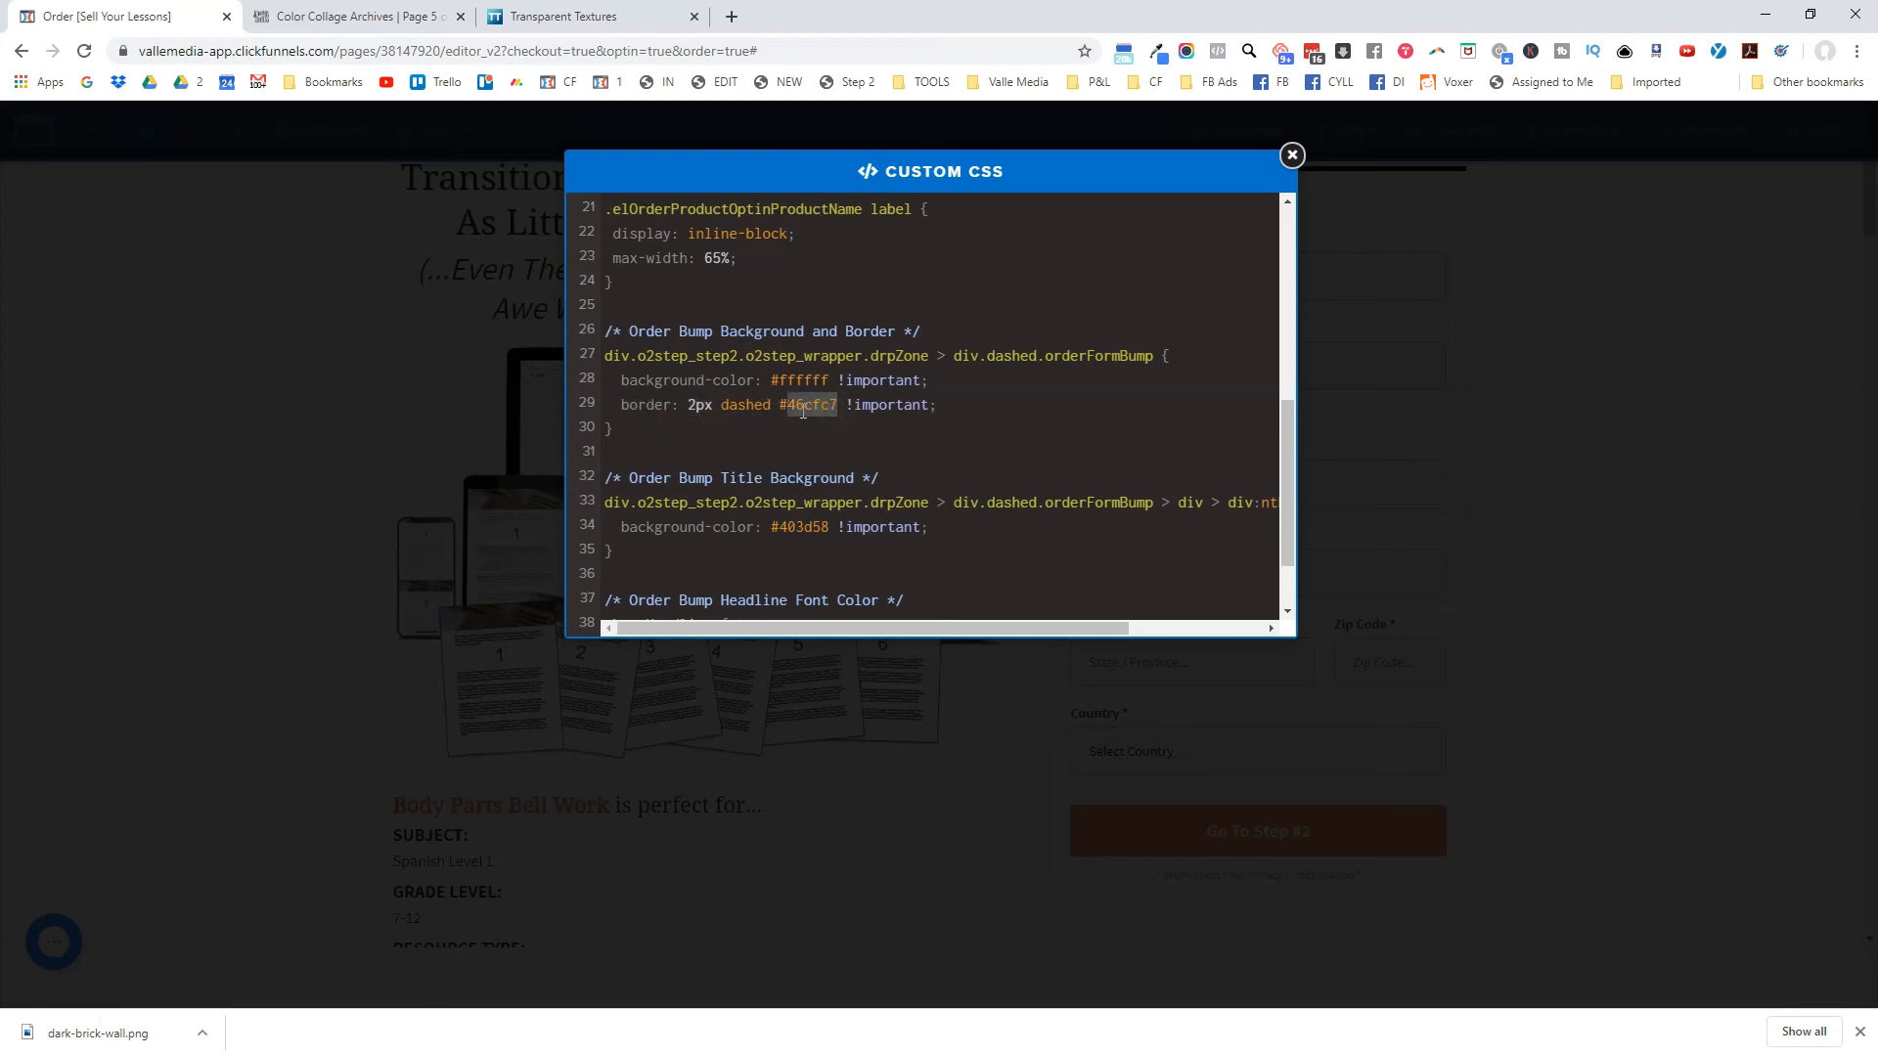
{"action": "left_click", "coordinate": [562, 17]}
{"action": "left_click", "coordinate": [394, 10]}
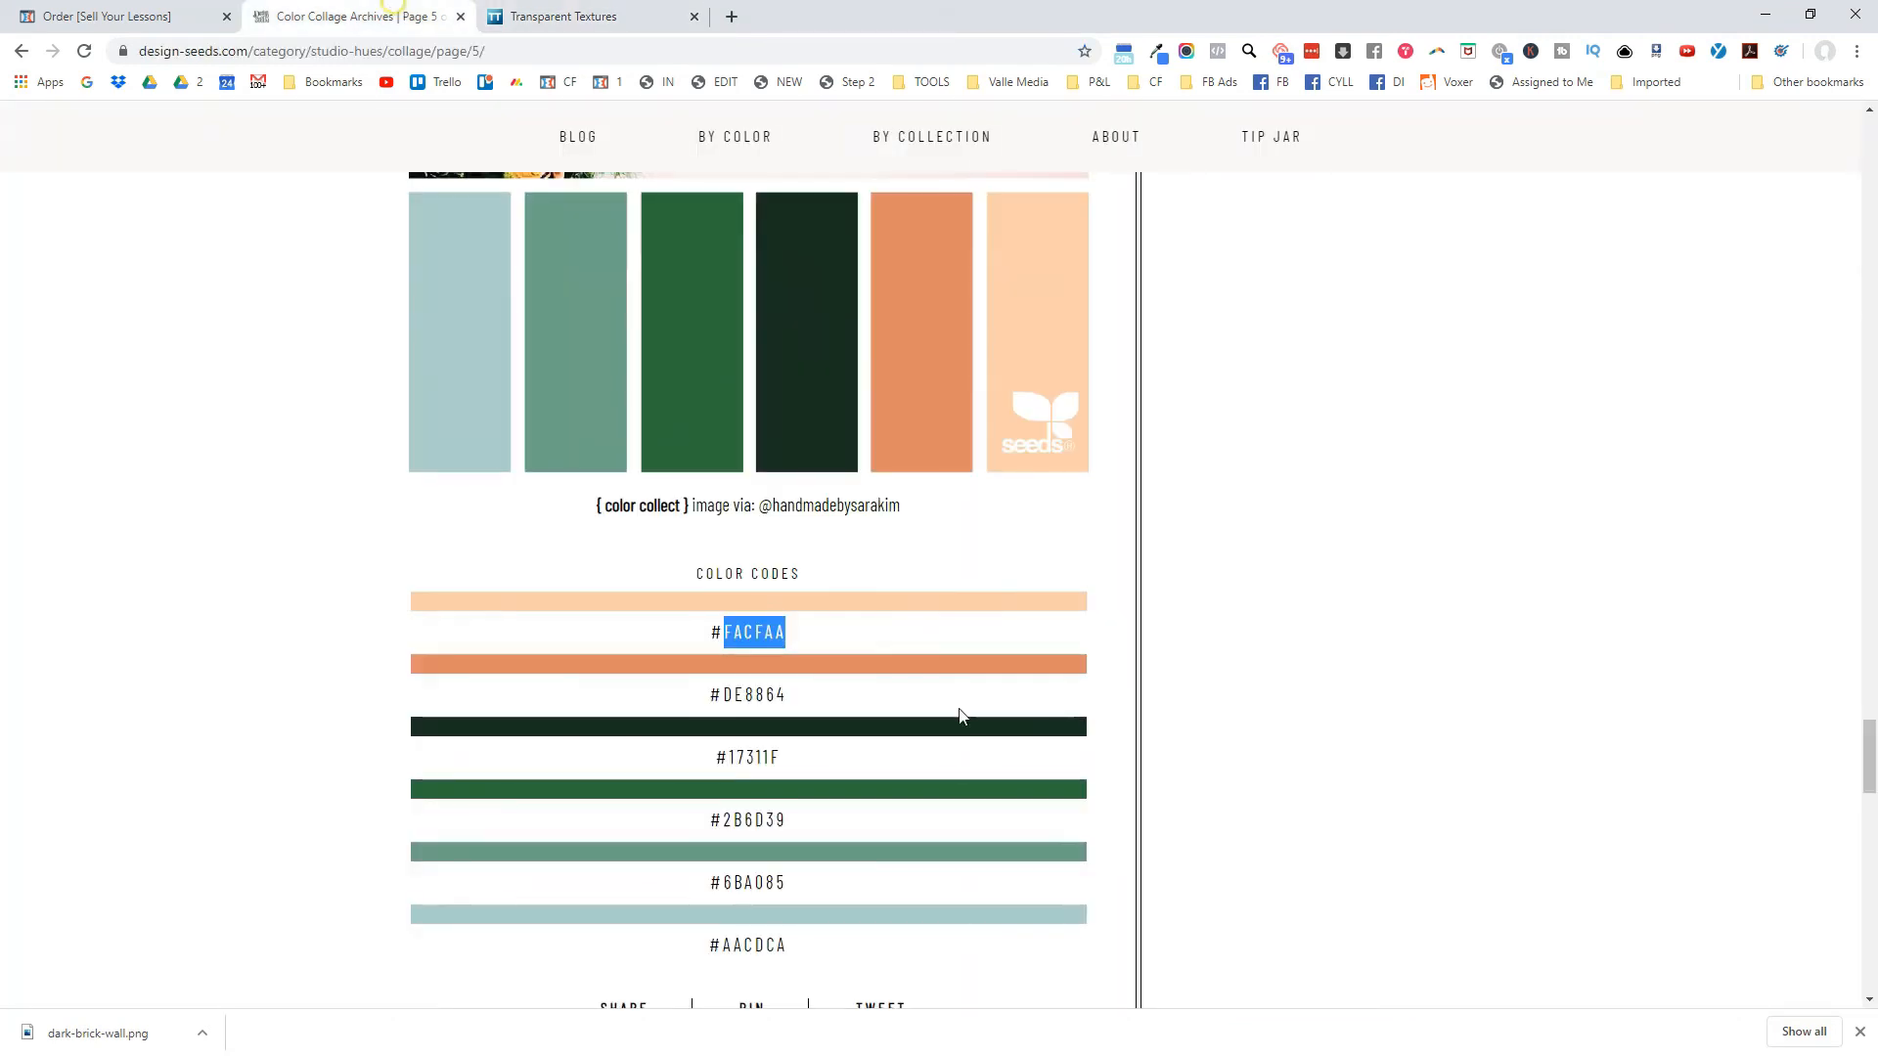
{"action": "left_click", "coordinate": [770, 628]}
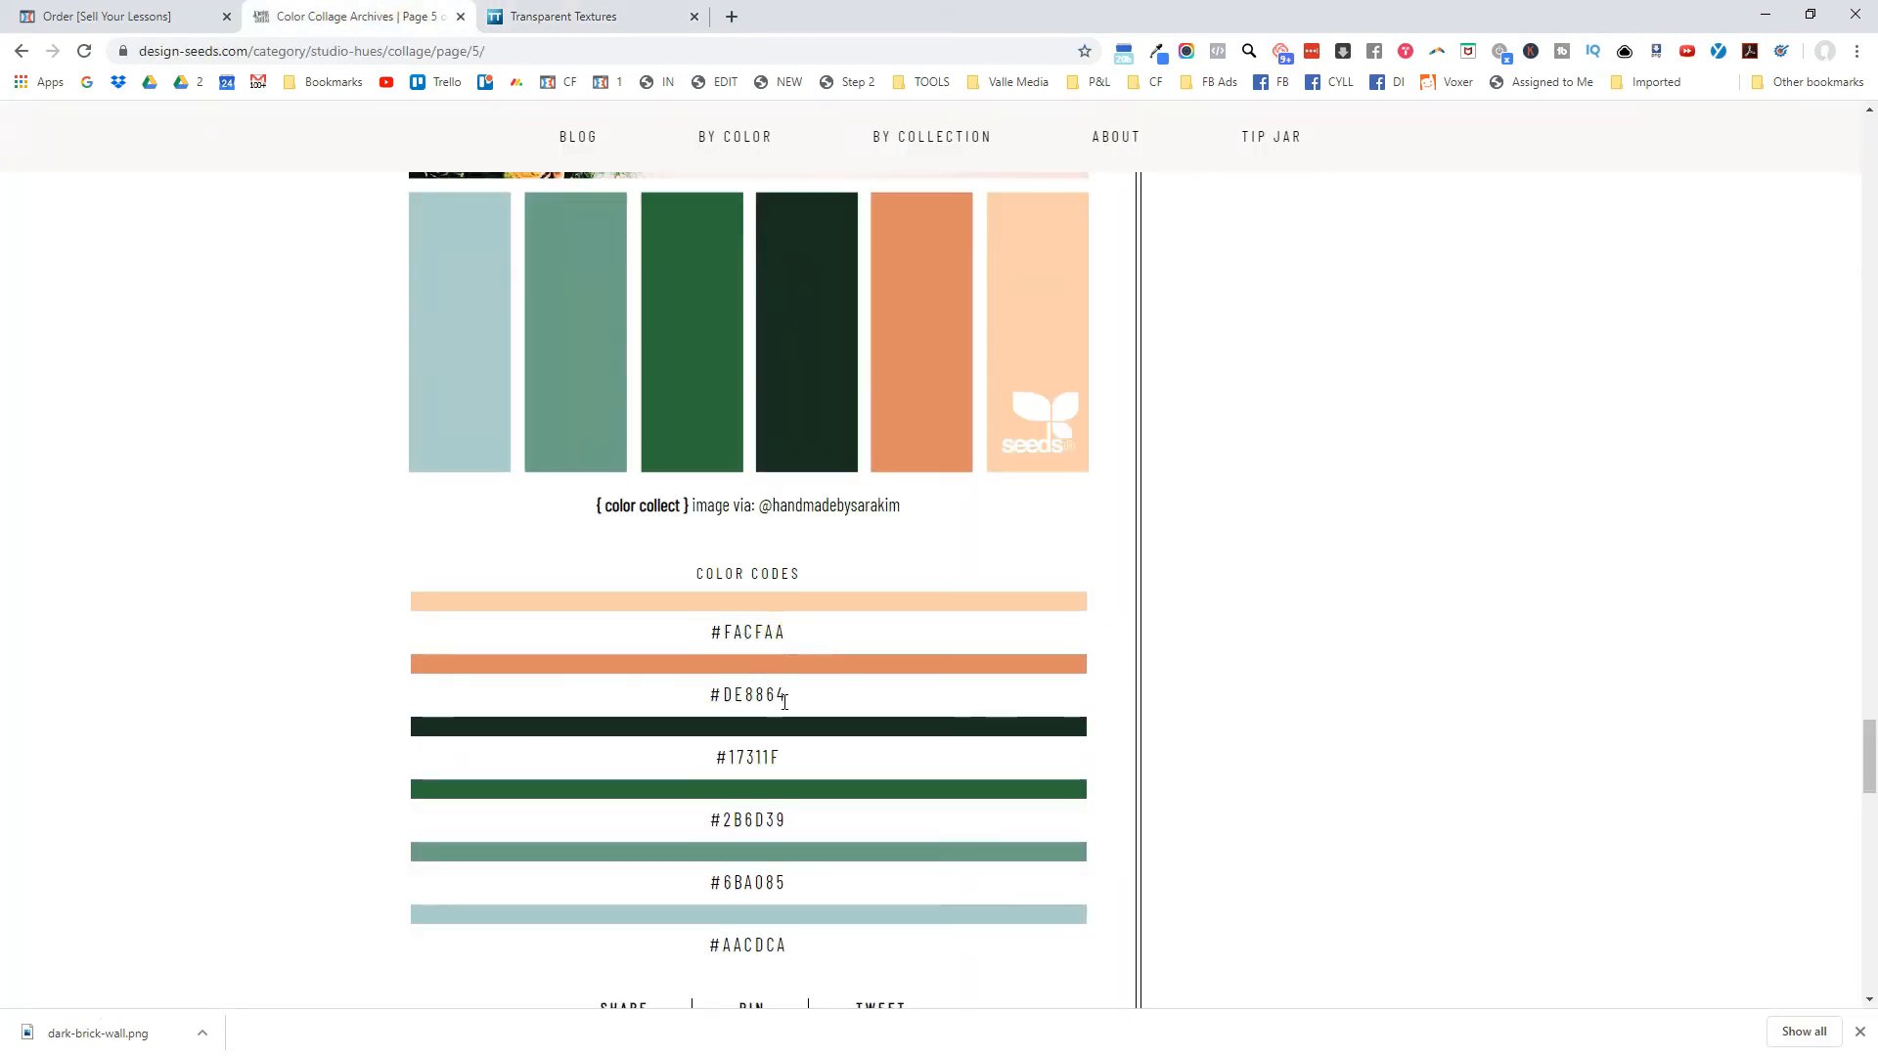
{"action": "left_click_drag", "start_coordinate": [785, 697], "coordinate": [726, 700]}
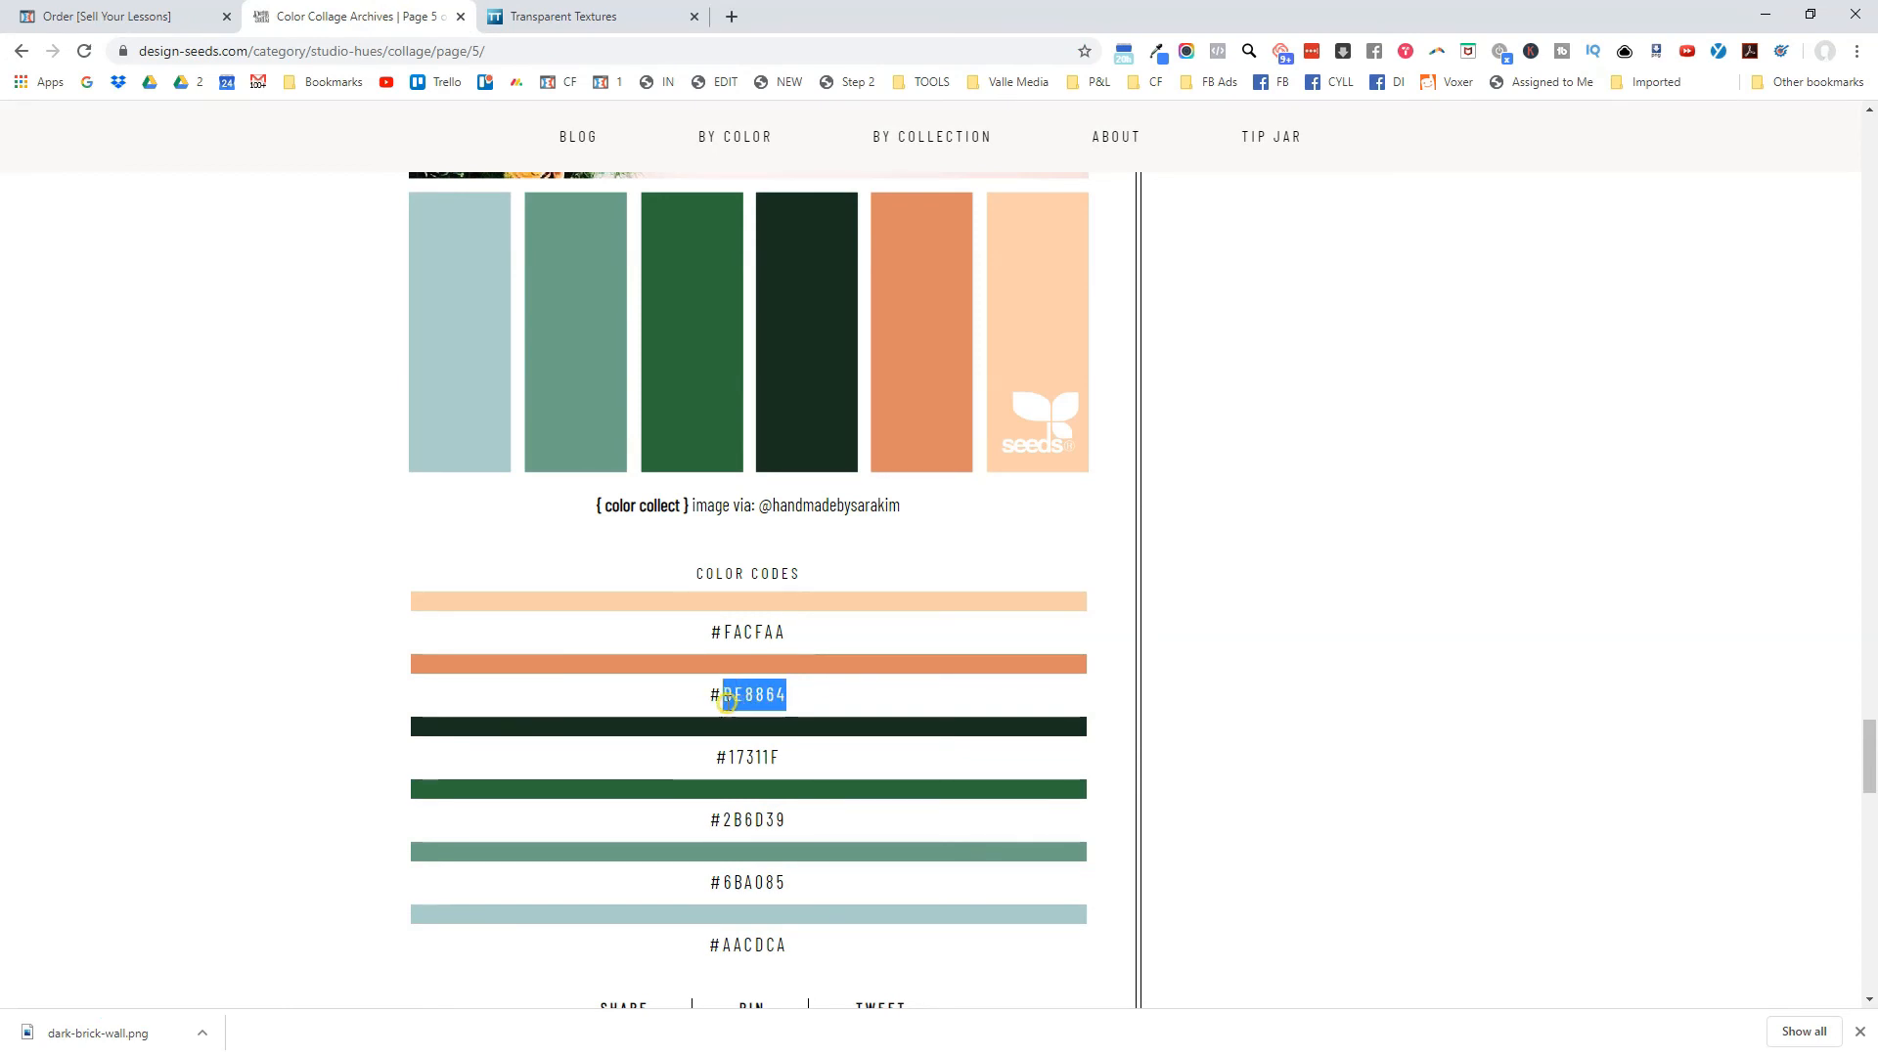
{"action": "left_click", "coordinate": [222, 10]}
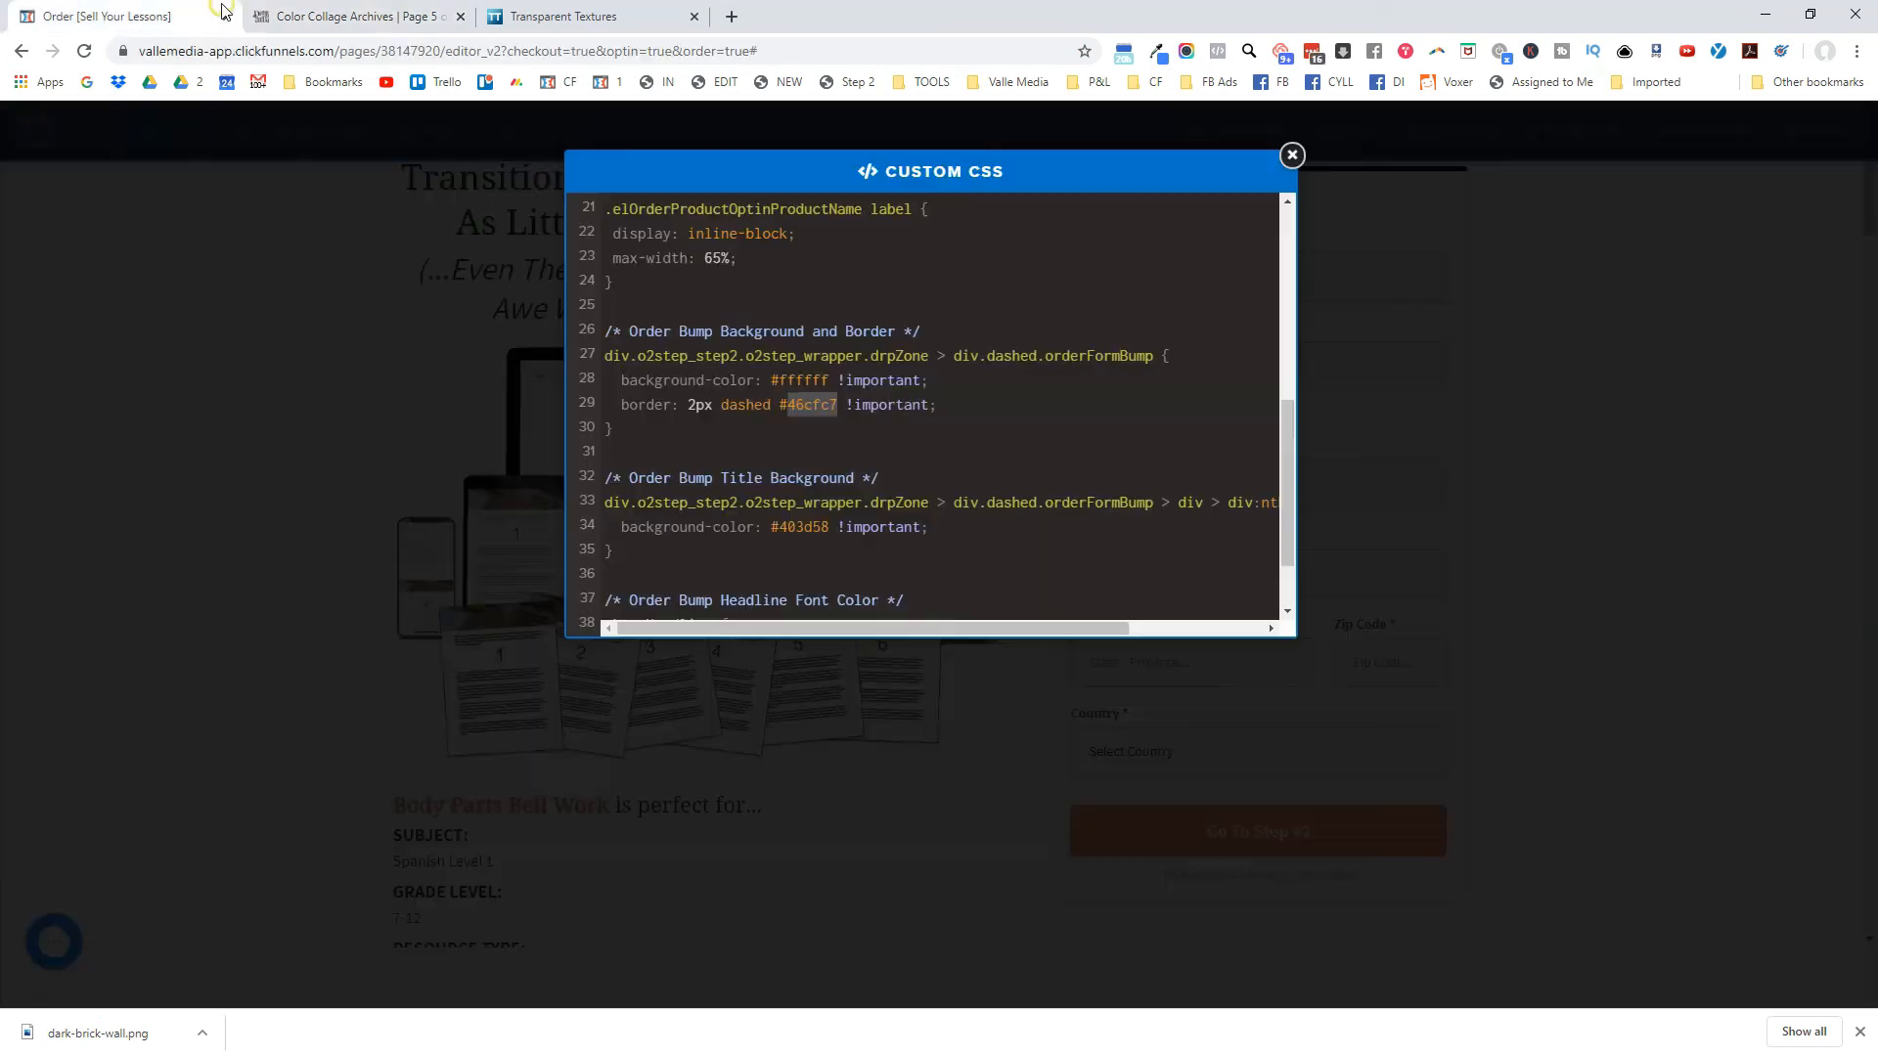
{"action": "left_click", "coordinate": [814, 410]}
{"action": "double_click", "coordinate": [821, 404]}
{"action": "type", "text": "#DE8864"}
Set the order bump's title background color to the palette's dark green, #17311F, and close the custom CSS editor.
{"action": "scroll", "coordinate": [737, 459], "scroll_direction": "down", "scroll_amount": 2}
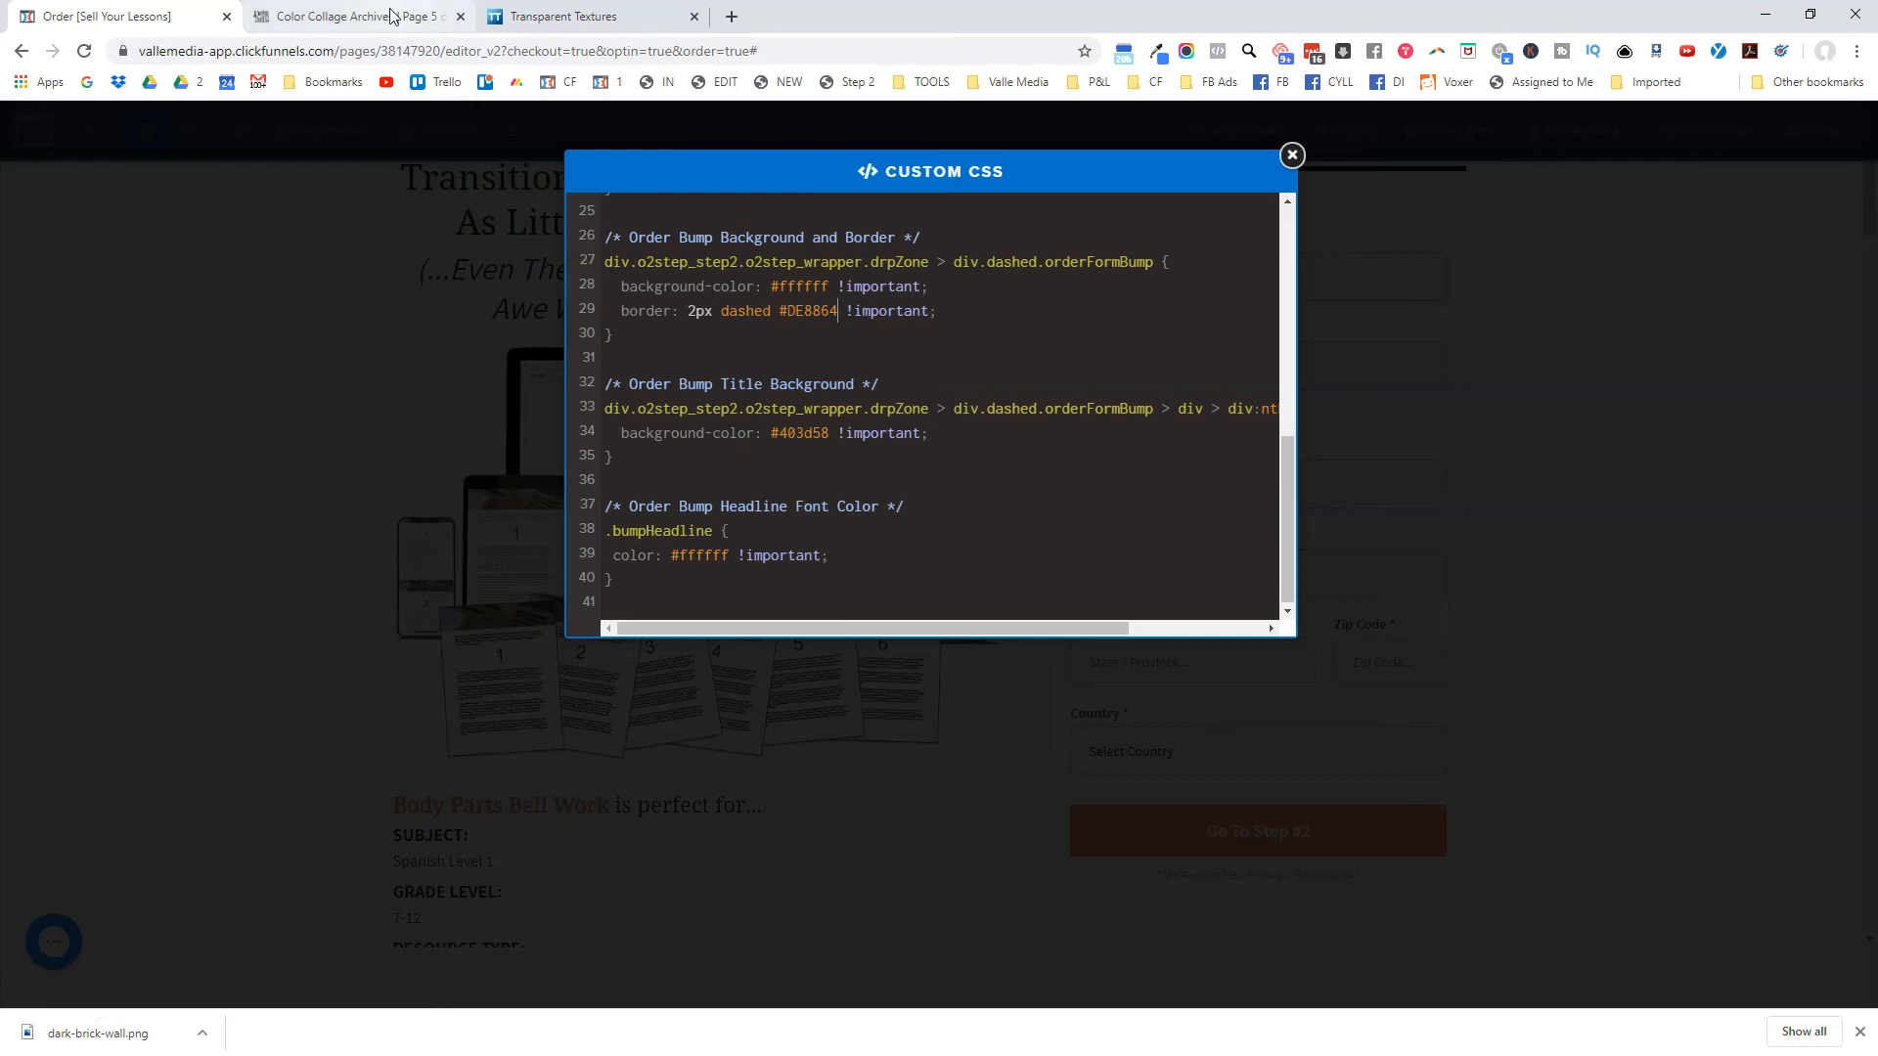
{"action": "left_click", "coordinate": [548, 17]}
{"action": "left_click", "coordinate": [337, 17]}
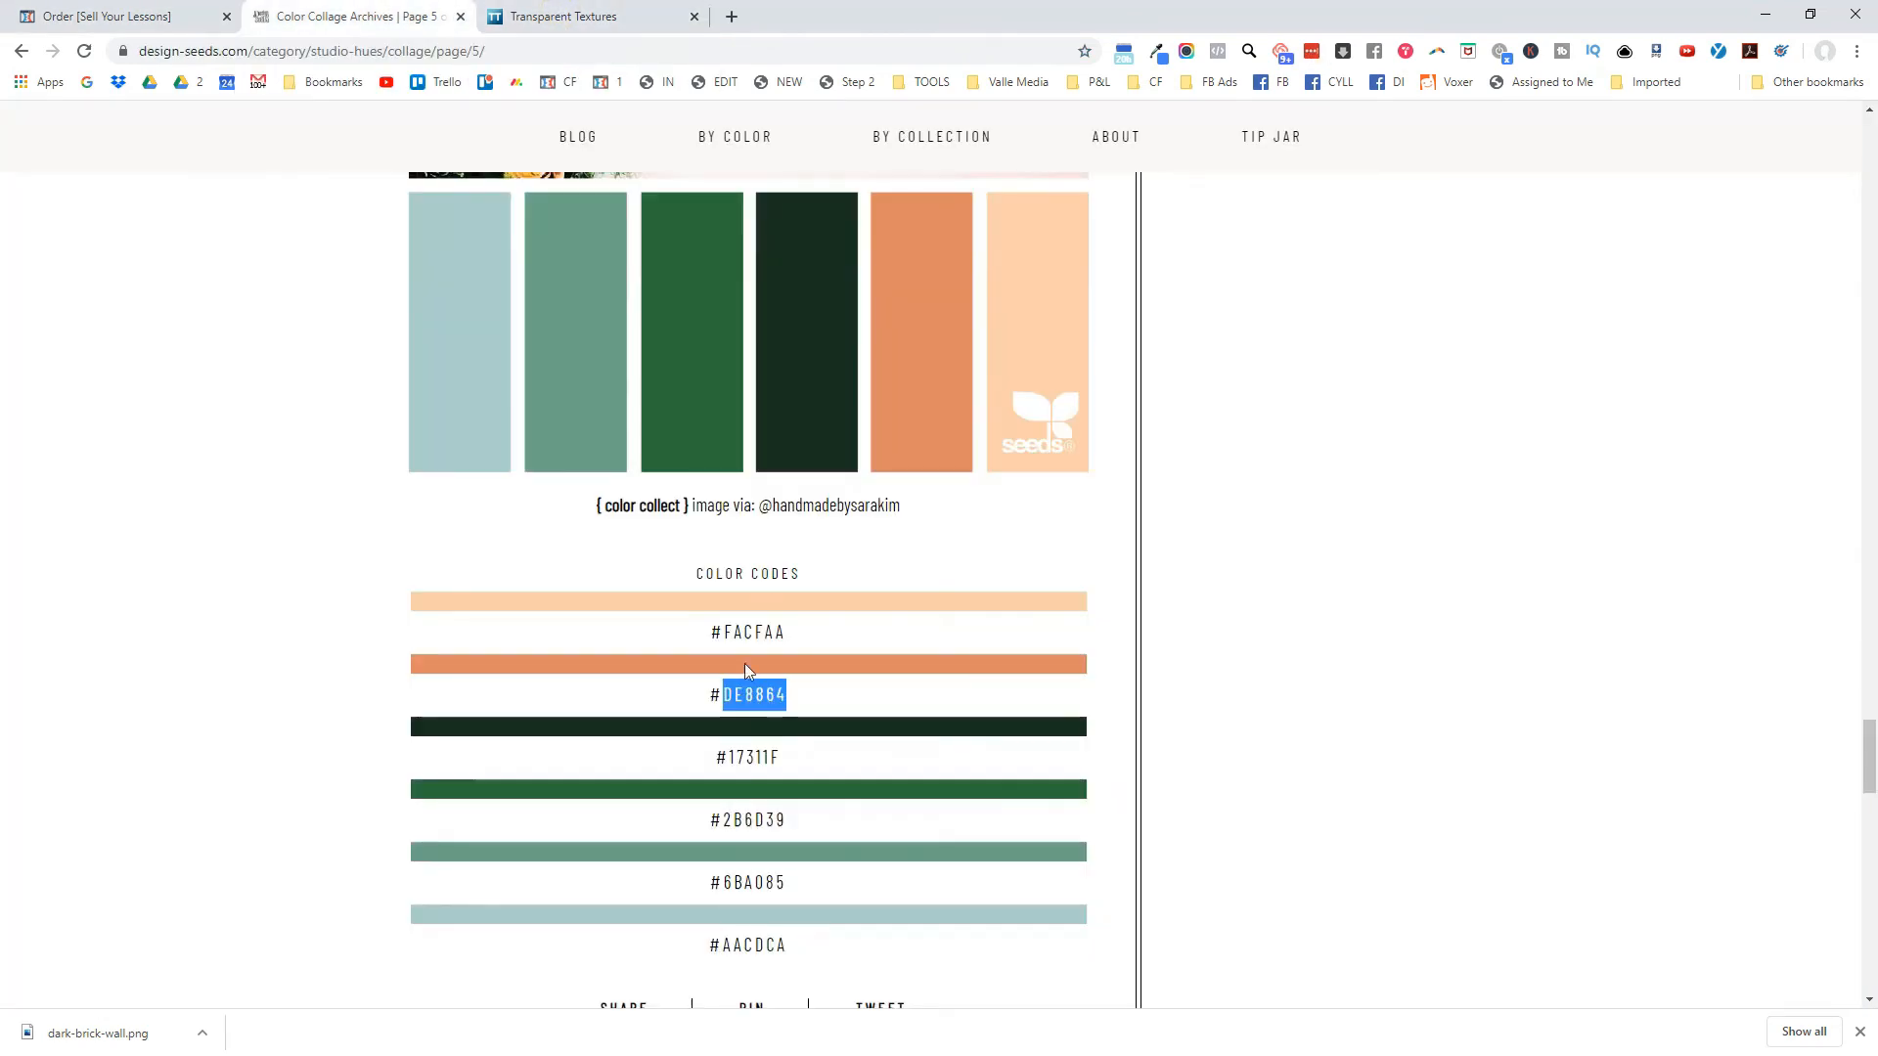
{"action": "left_click_drag", "start_coordinate": [780, 759], "coordinate": [731, 762]}
{"action": "key", "text": "ctrl+c"}
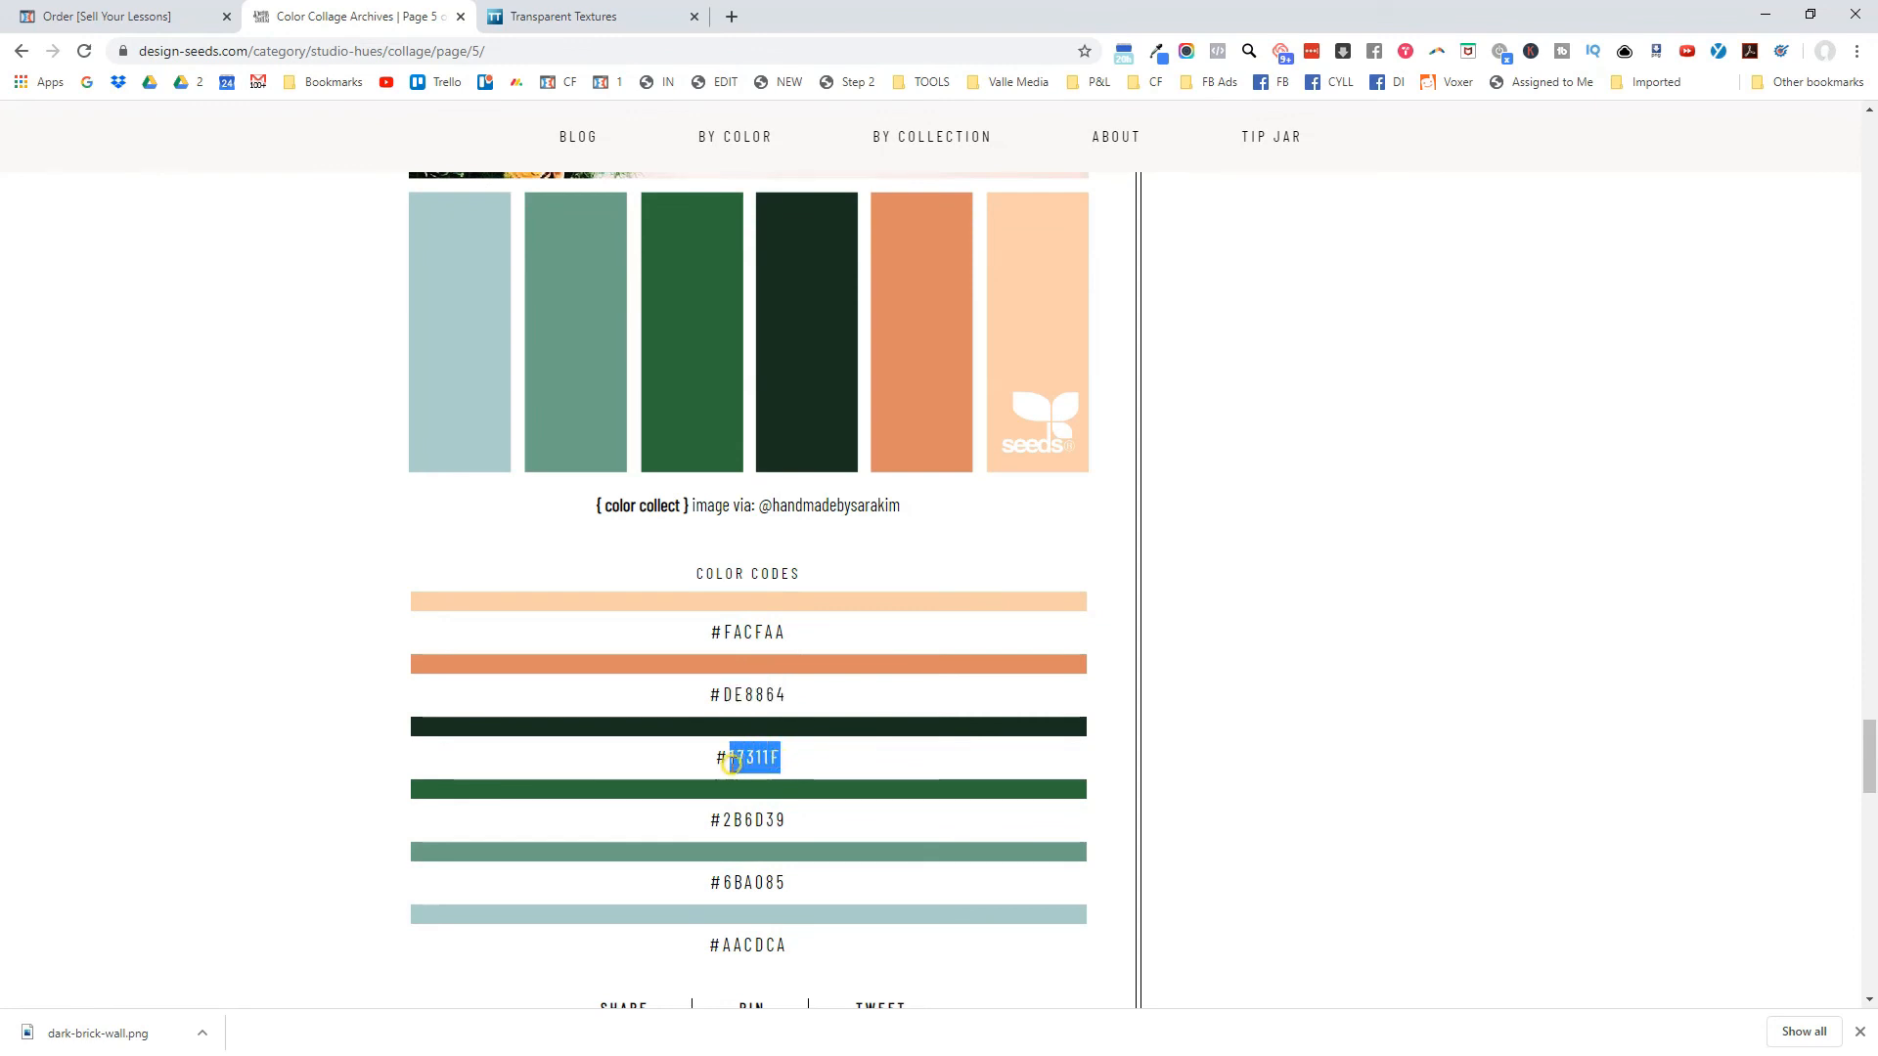
{"action": "left_click", "coordinate": [97, 17]}
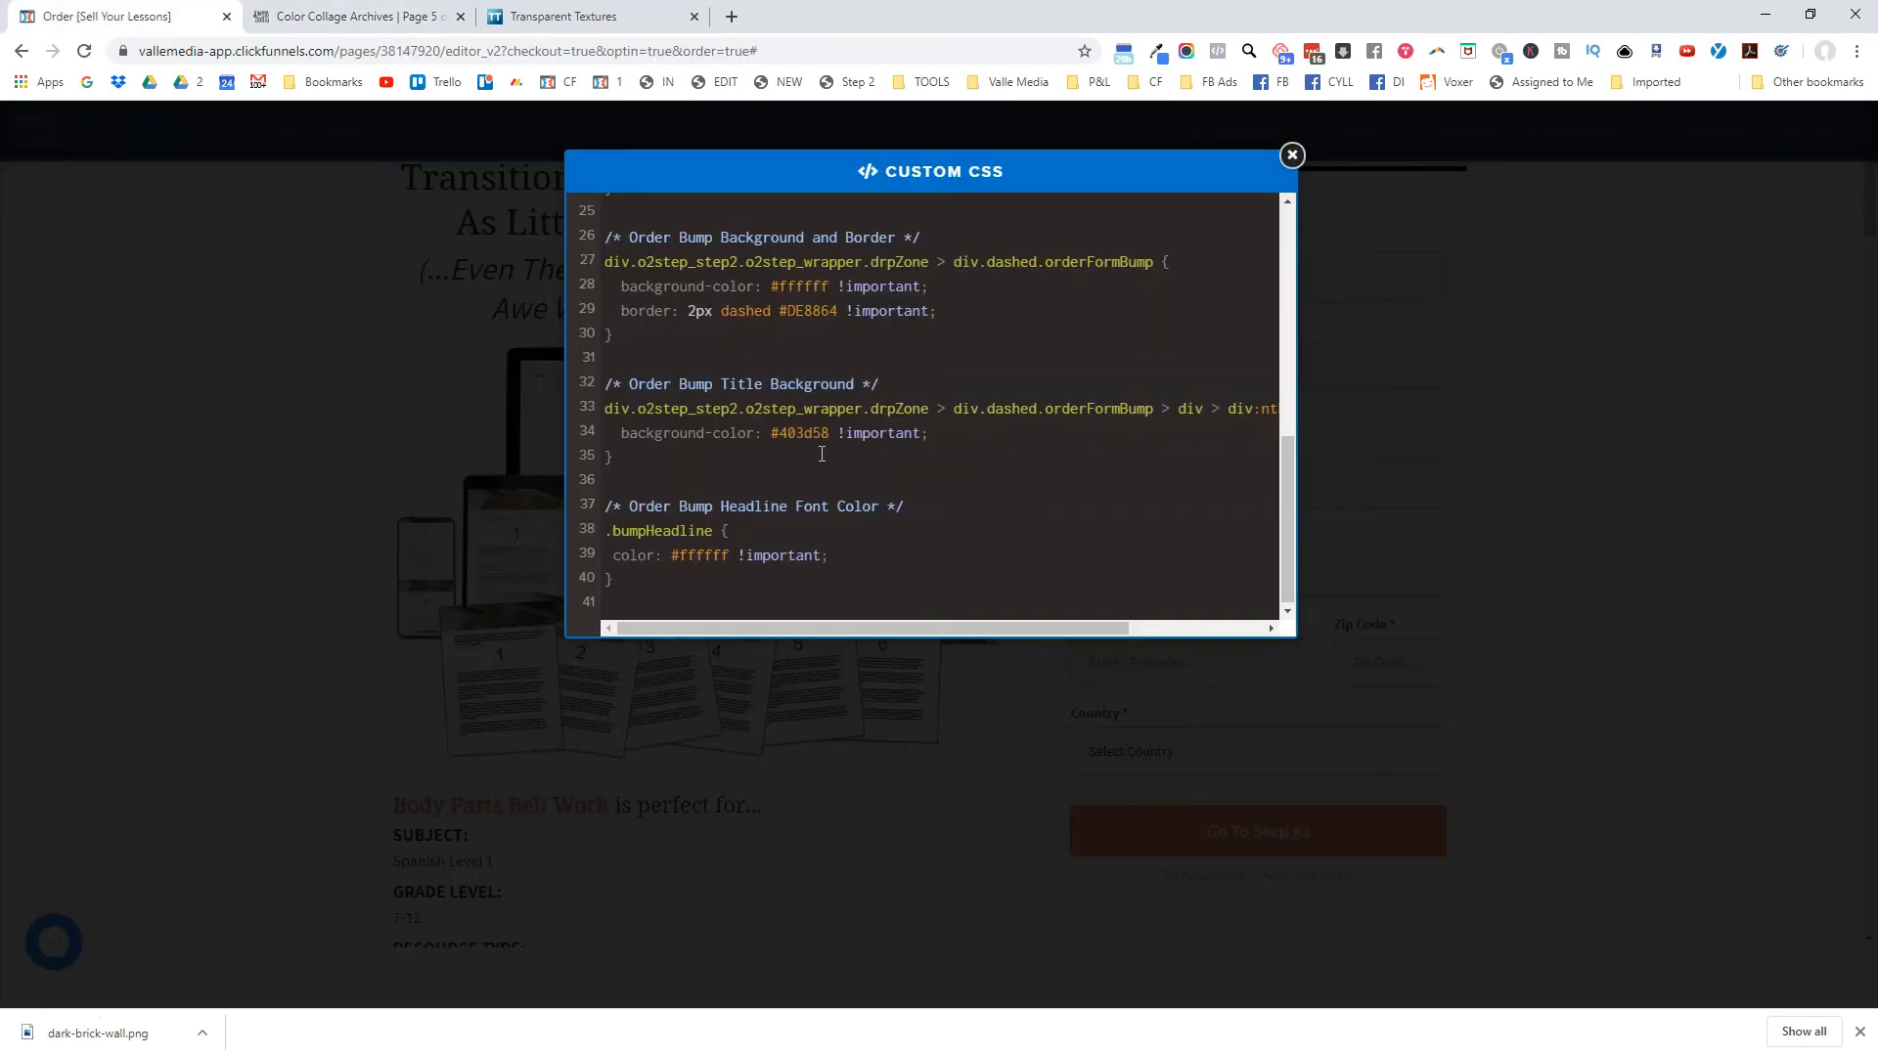
{"action": "left_click_drag", "start_coordinate": [828, 436], "coordinate": [780, 433]}
{"action": "key", "text": "ctrl+v"}
{"action": "left_click", "coordinate": [702, 568]}
{"action": "left_click", "coordinate": [1294, 158]}
Display Step #2 of the order form to check the order bump's new border and title background colors.
{"action": "left_click", "coordinate": [1203, 410]}
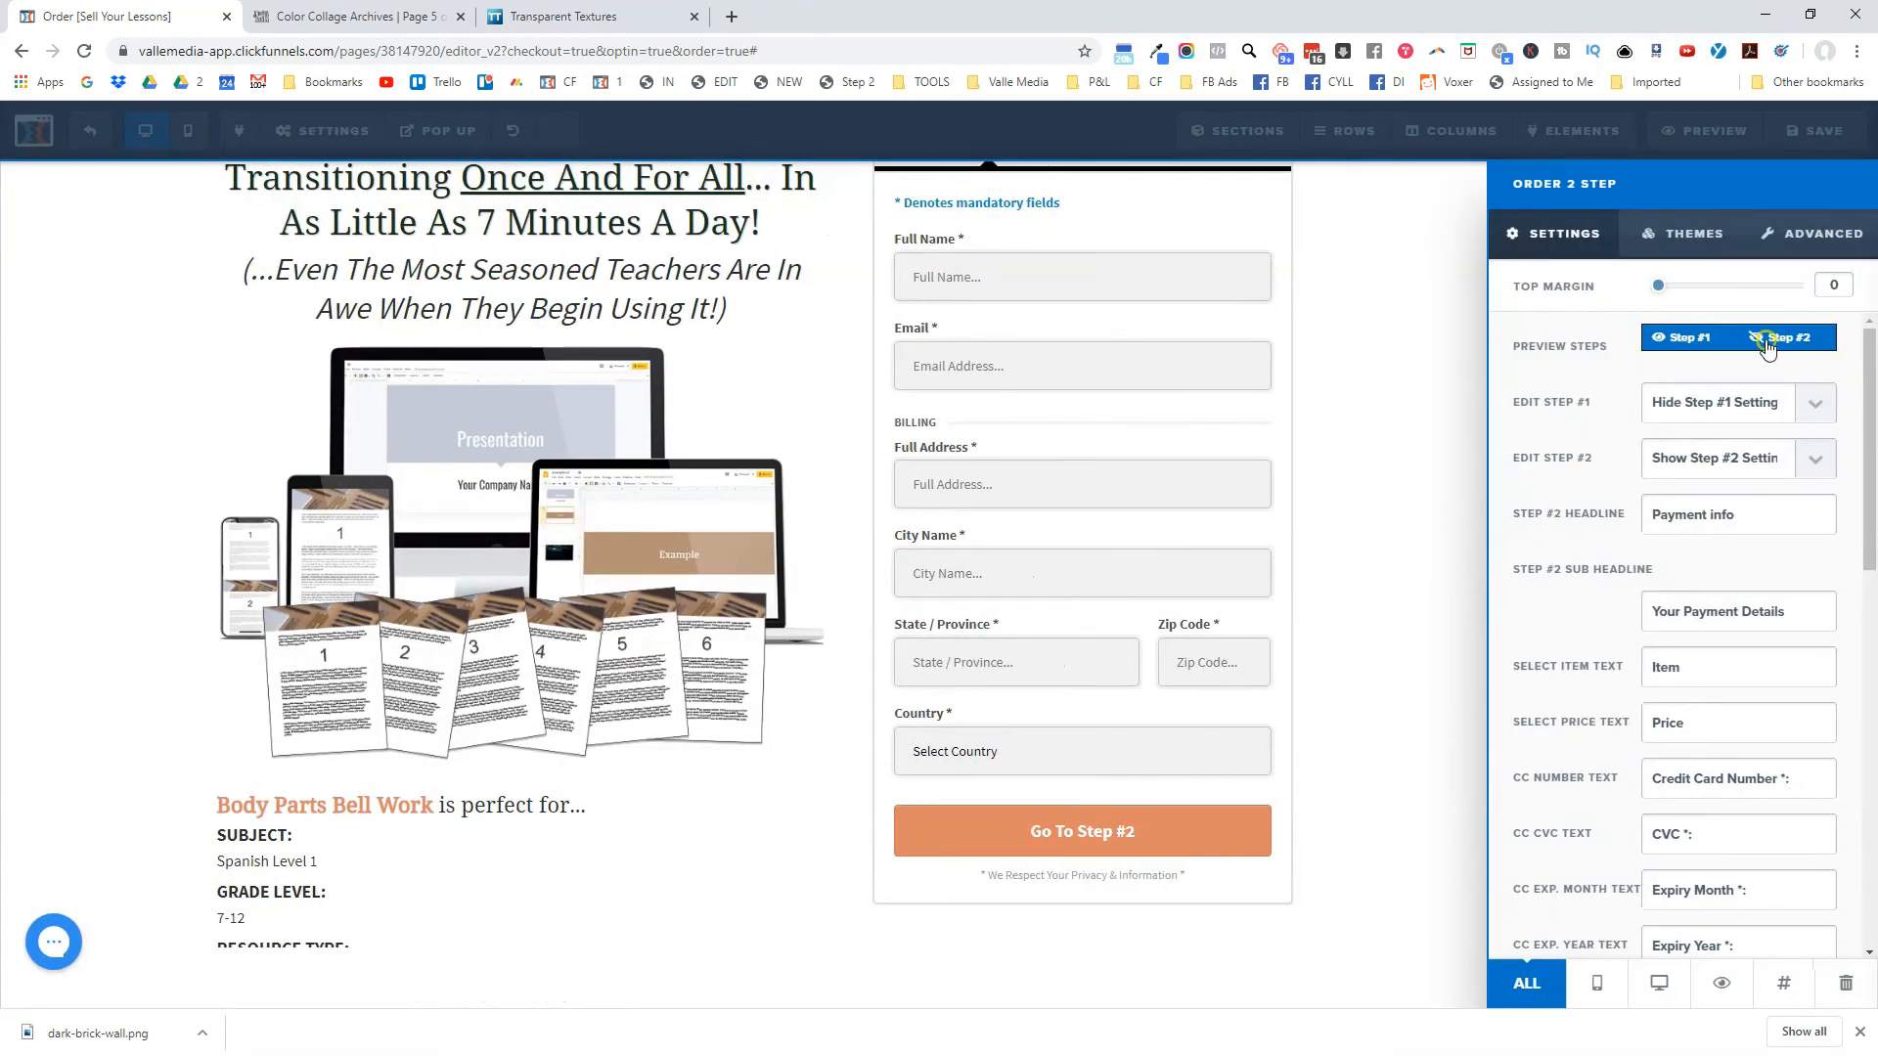
{"action": "left_click", "coordinate": [1782, 338]}
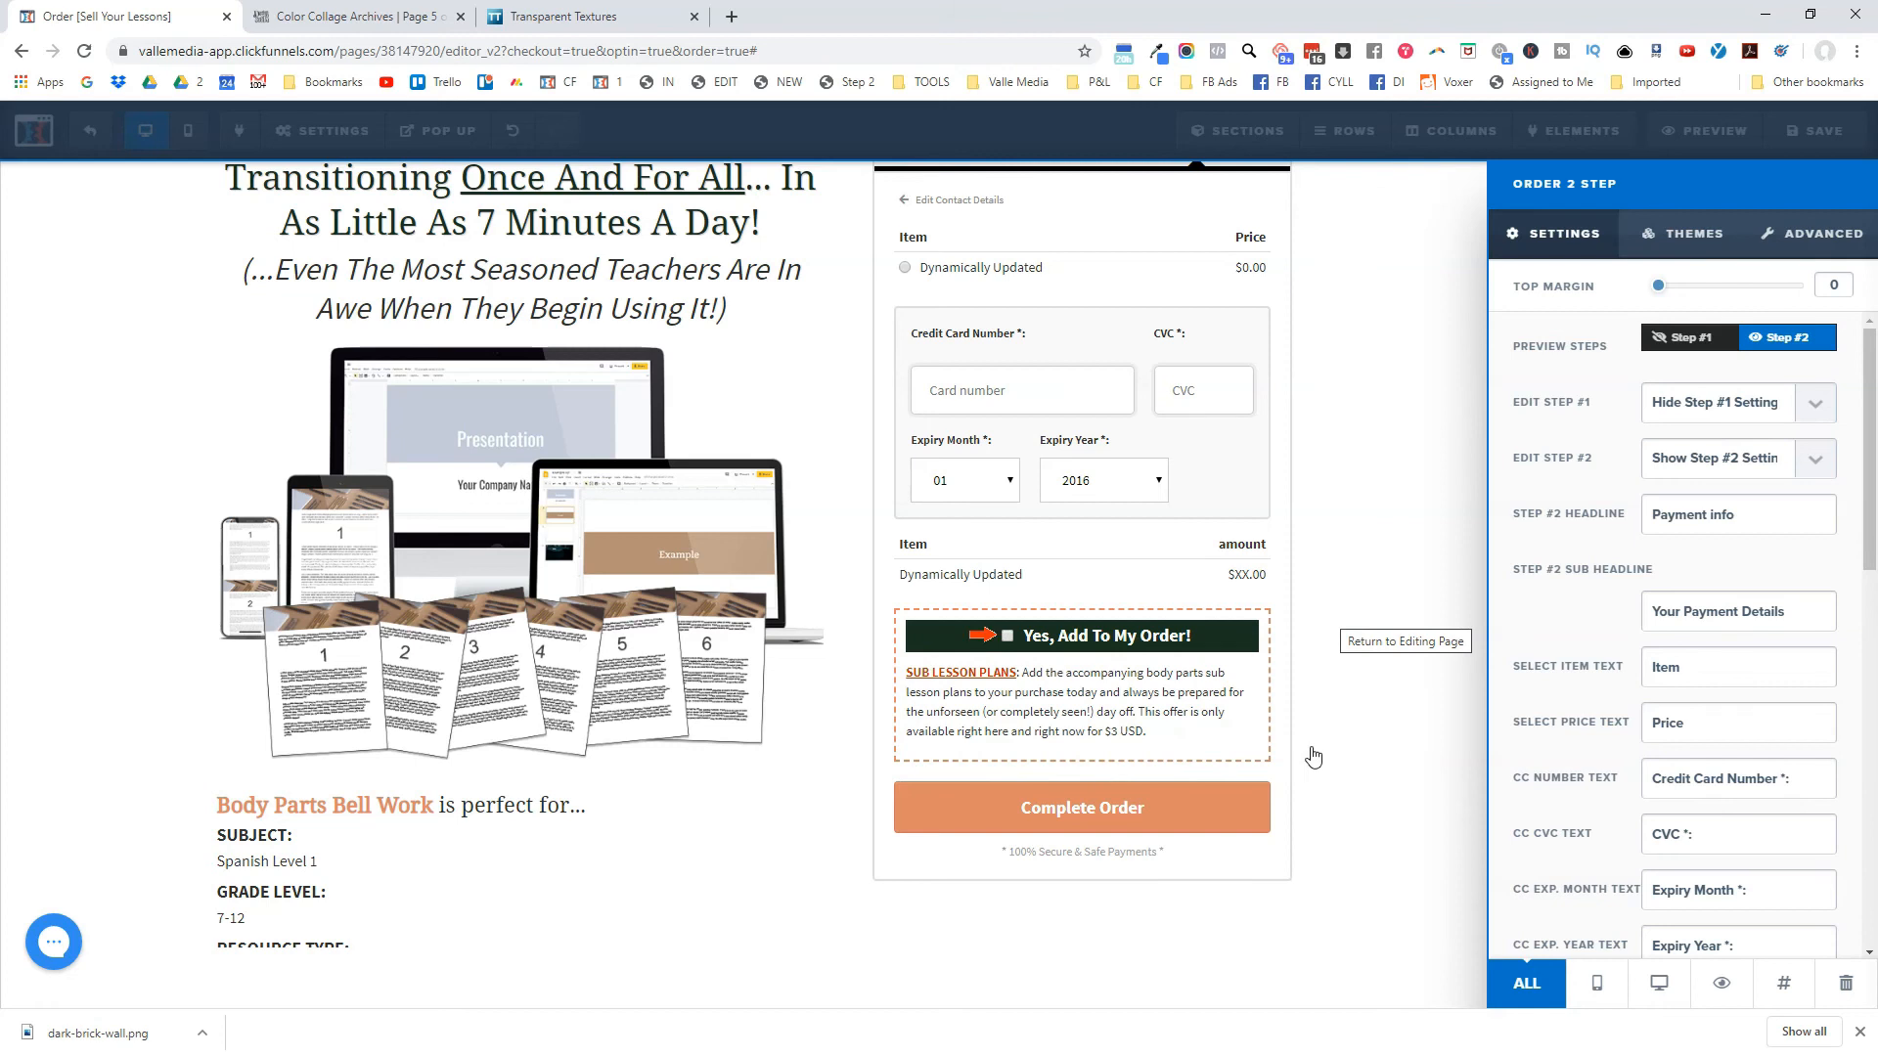
{"action": "left_click", "coordinate": [1361, 761]}
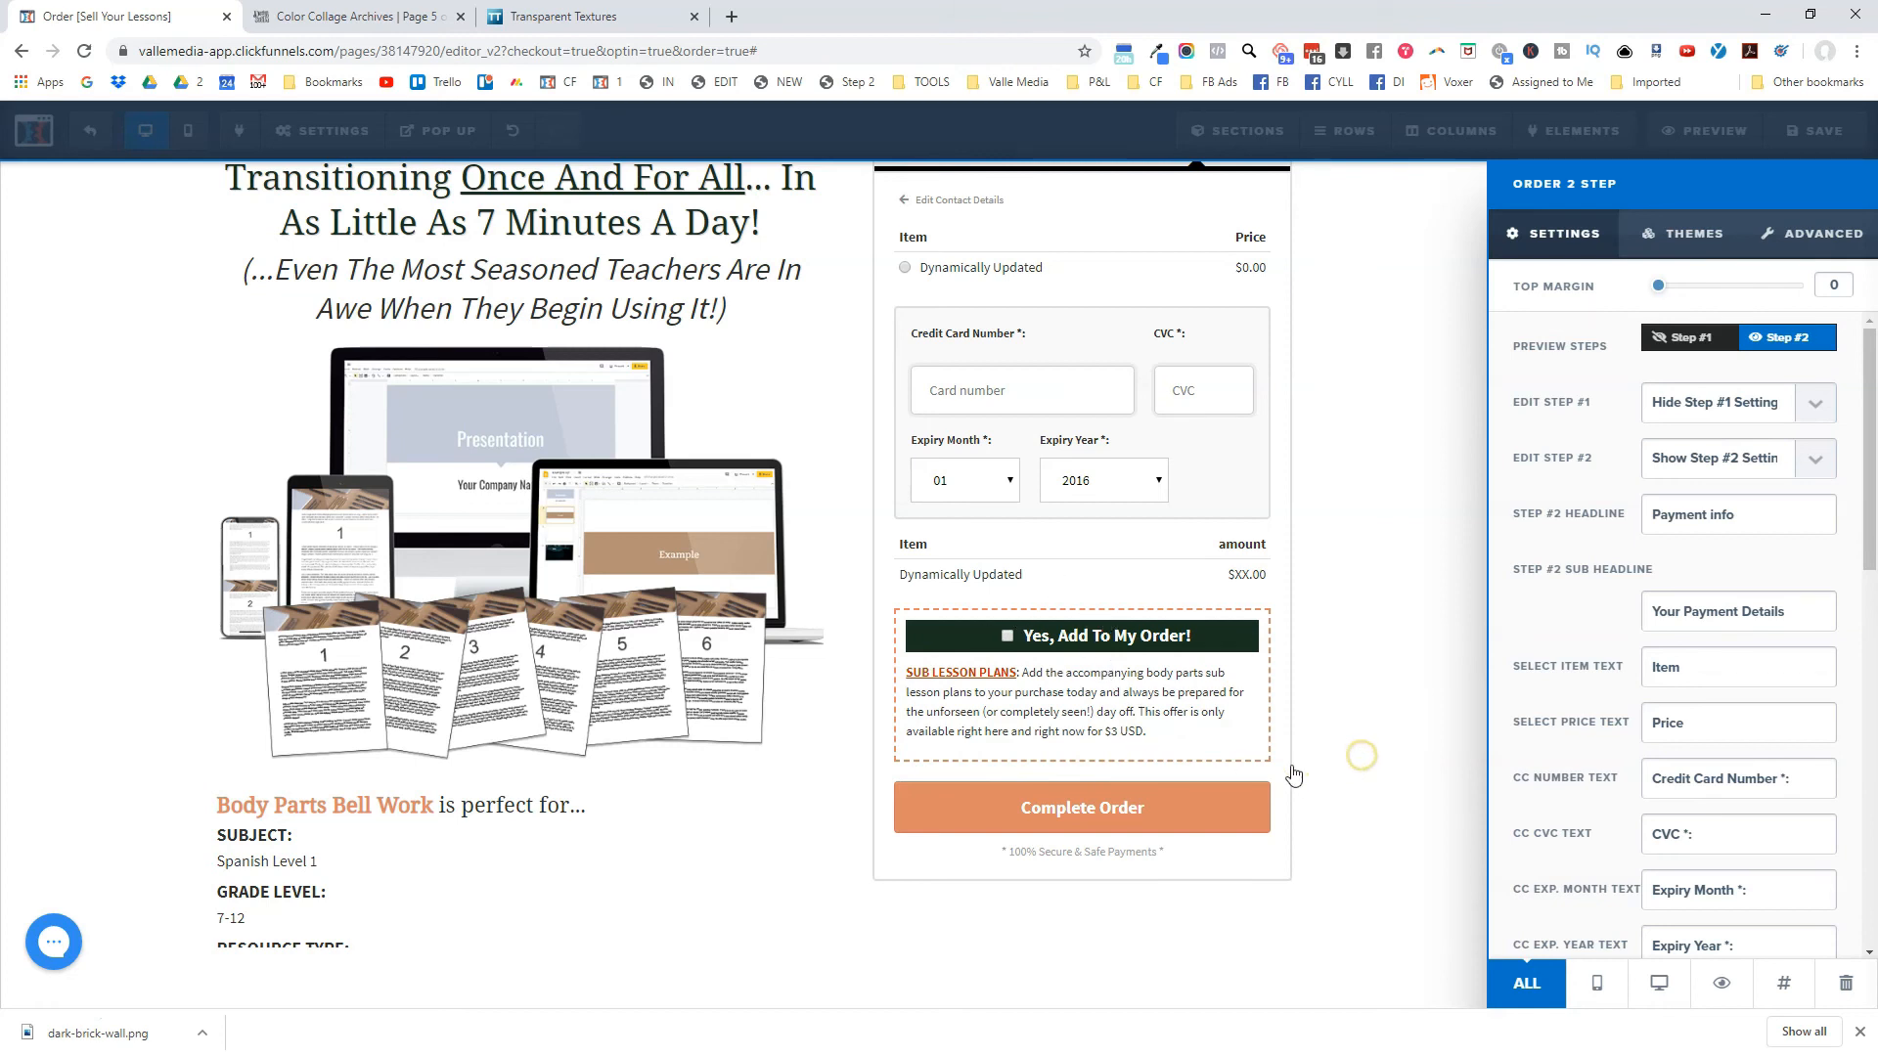
{"action": "left_click", "coordinate": [1214, 582]}
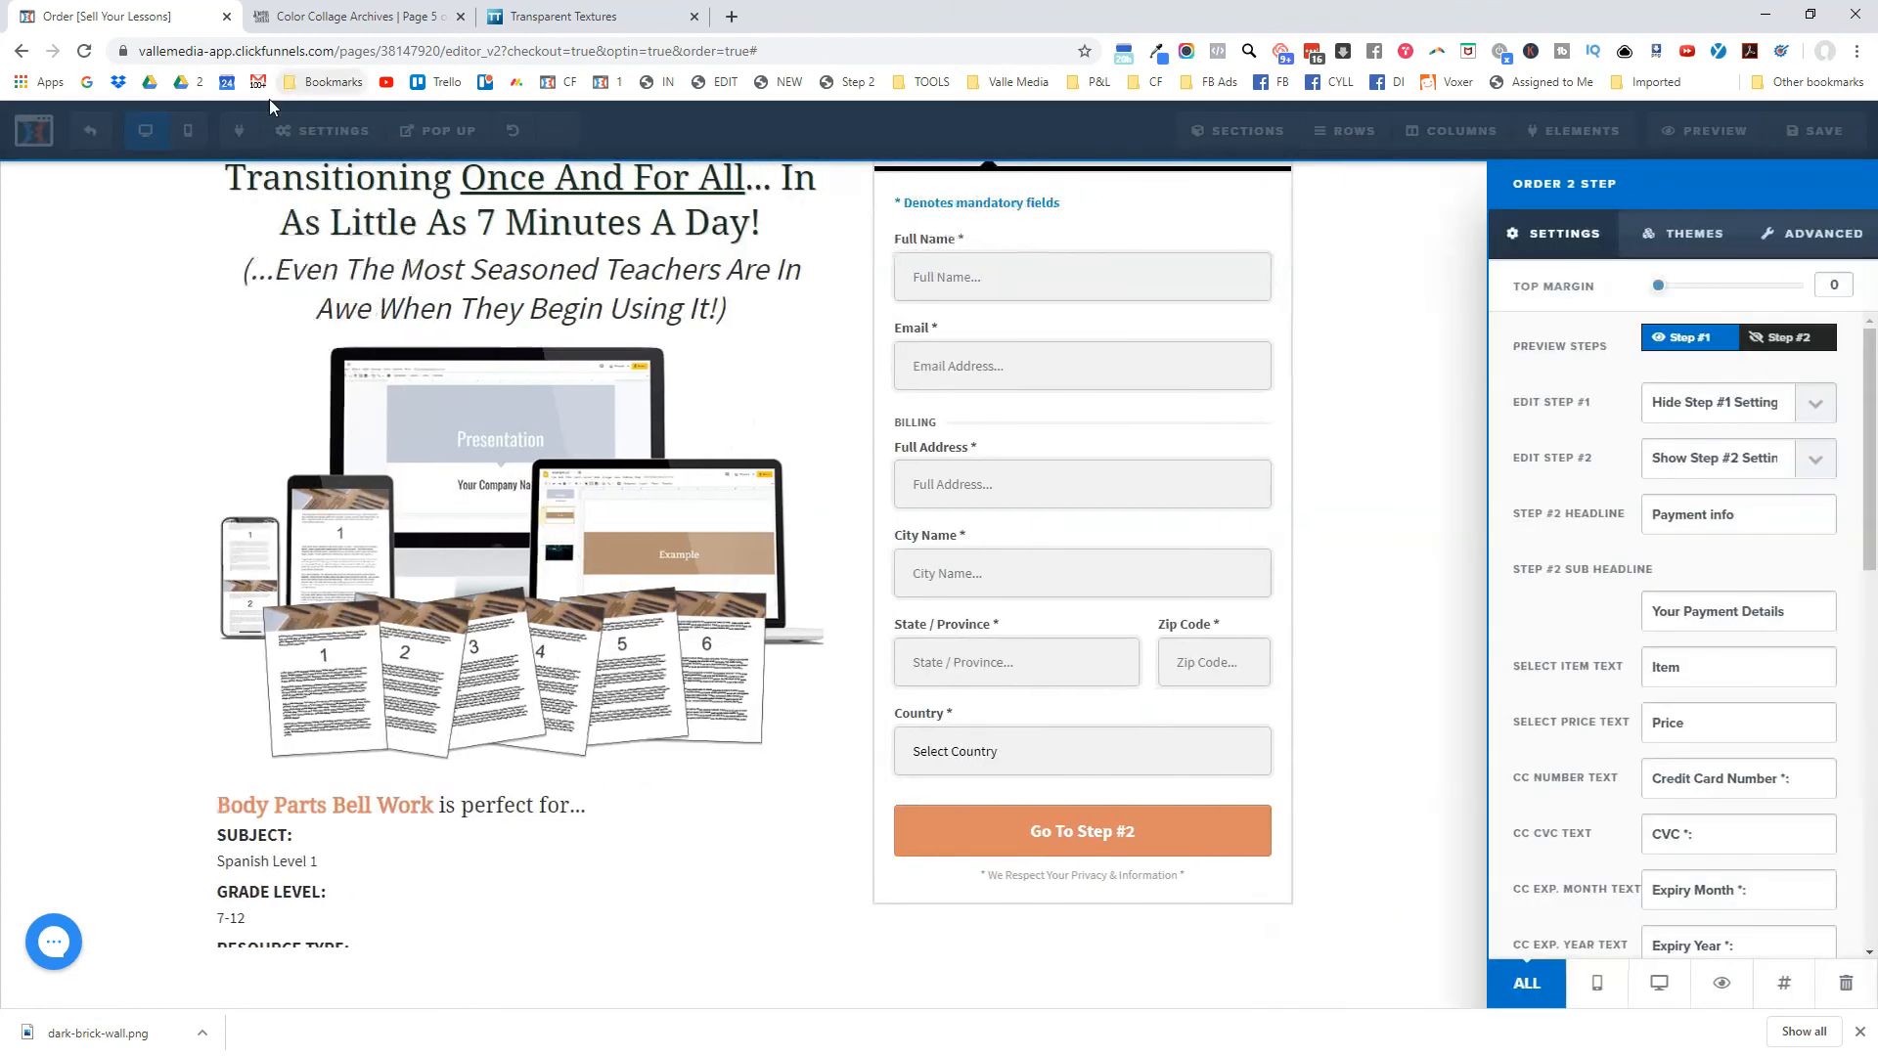
{"action": "left_click", "coordinate": [1811, 333]}
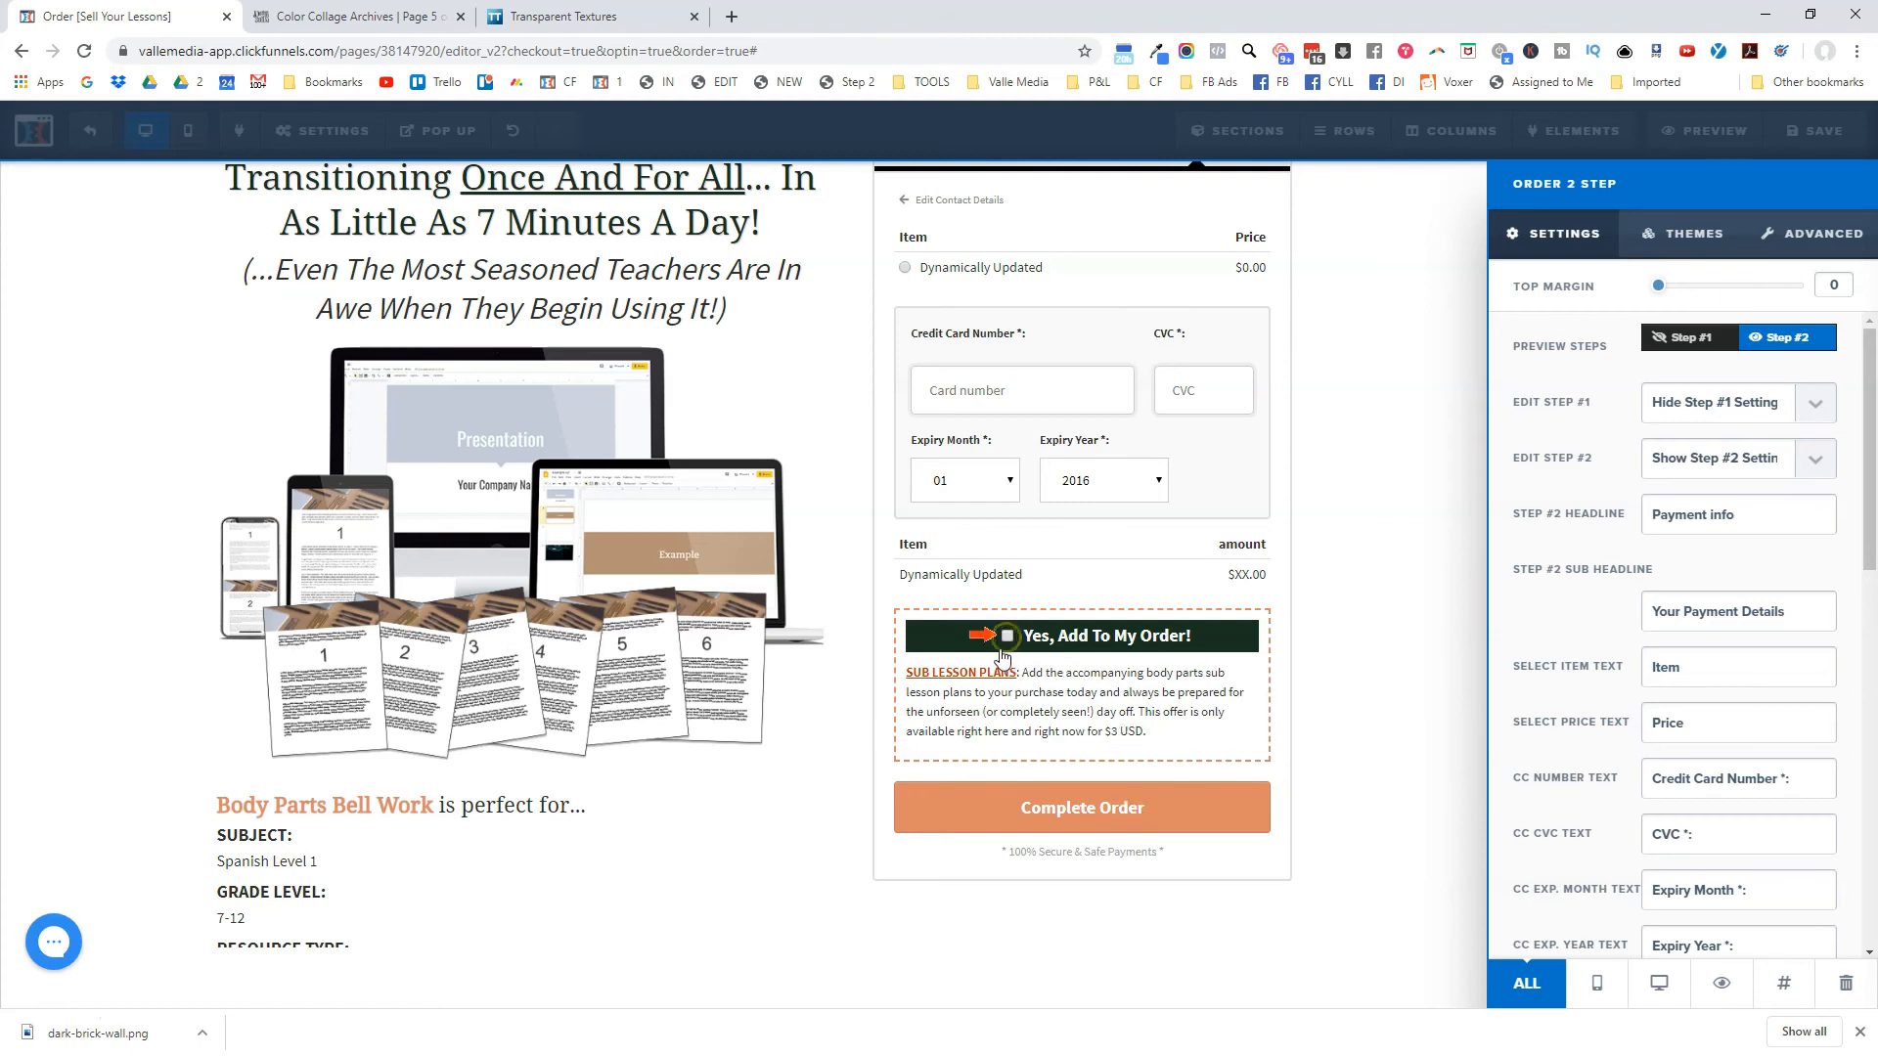
{"action": "left_click", "coordinate": [1355, 658]}
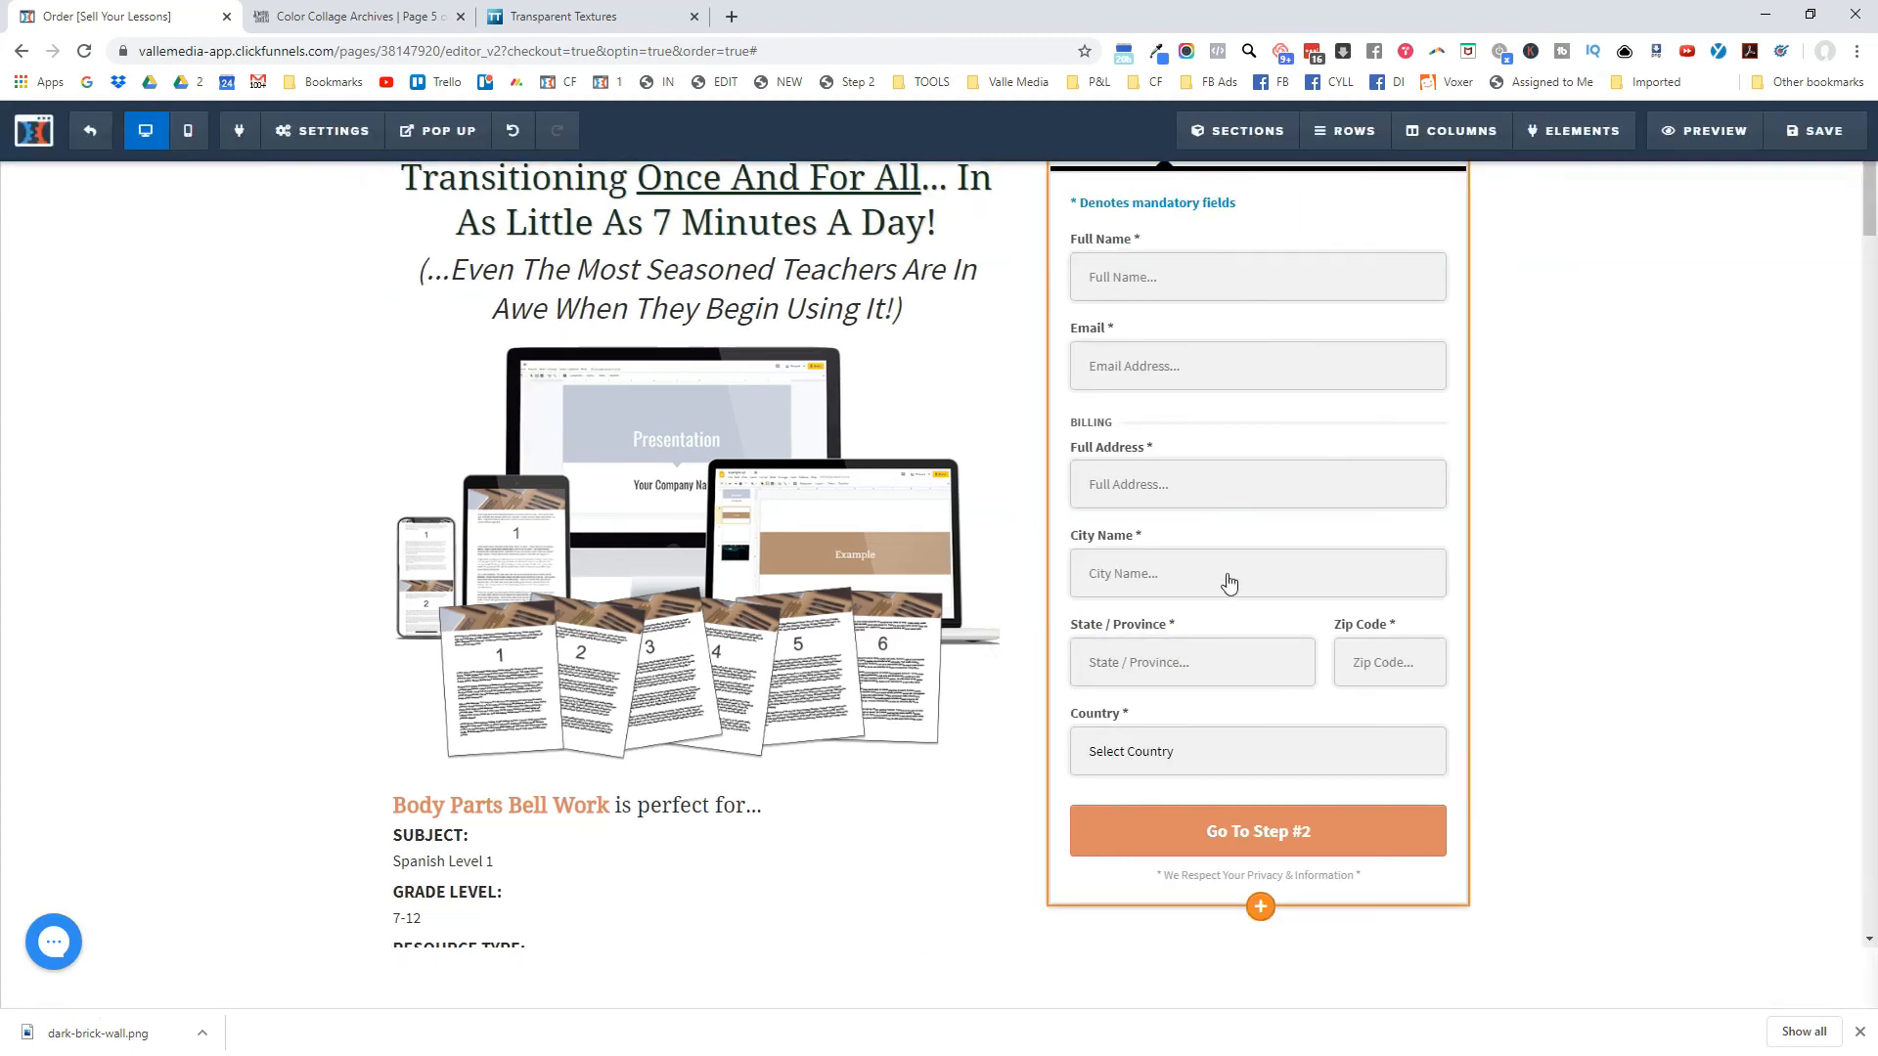
Save the order page and open its preview in a new browser tab.
{"action": "left_click", "coordinate": [1817, 132]}
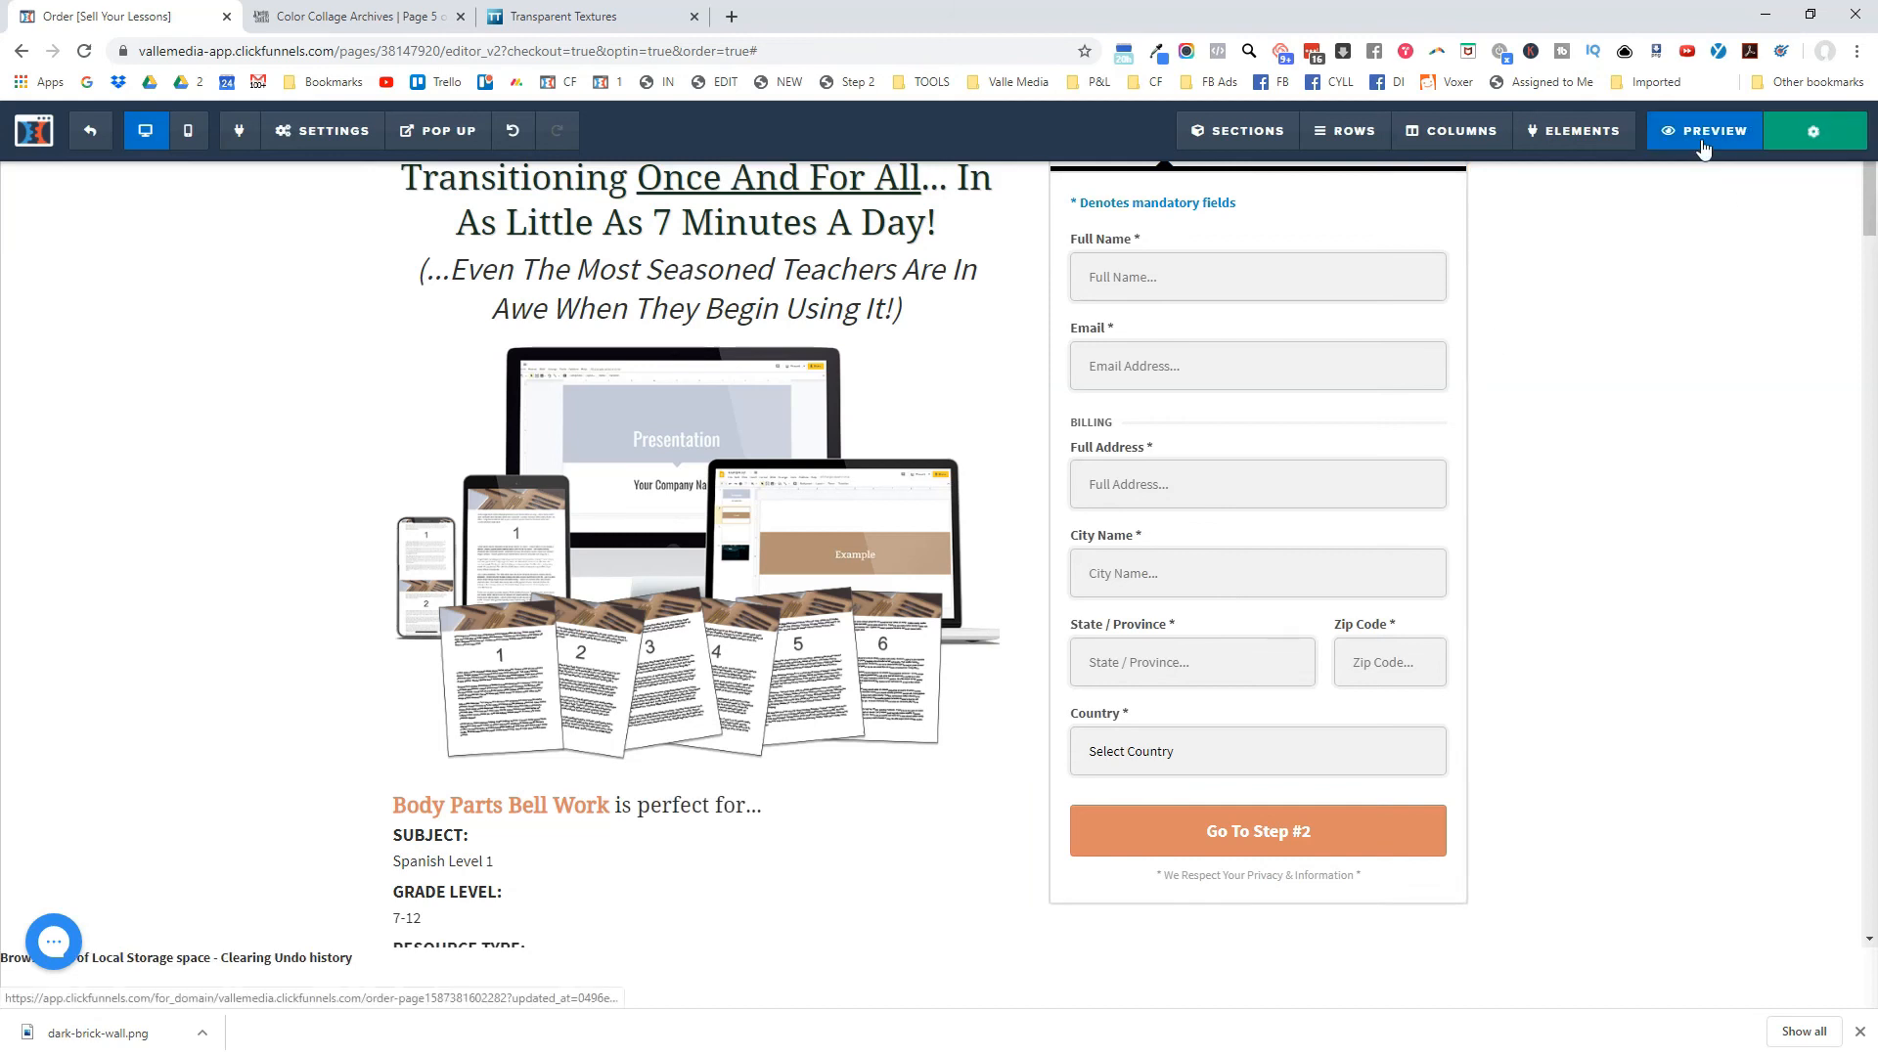
{"action": "left_click", "coordinate": [1671, 137]}
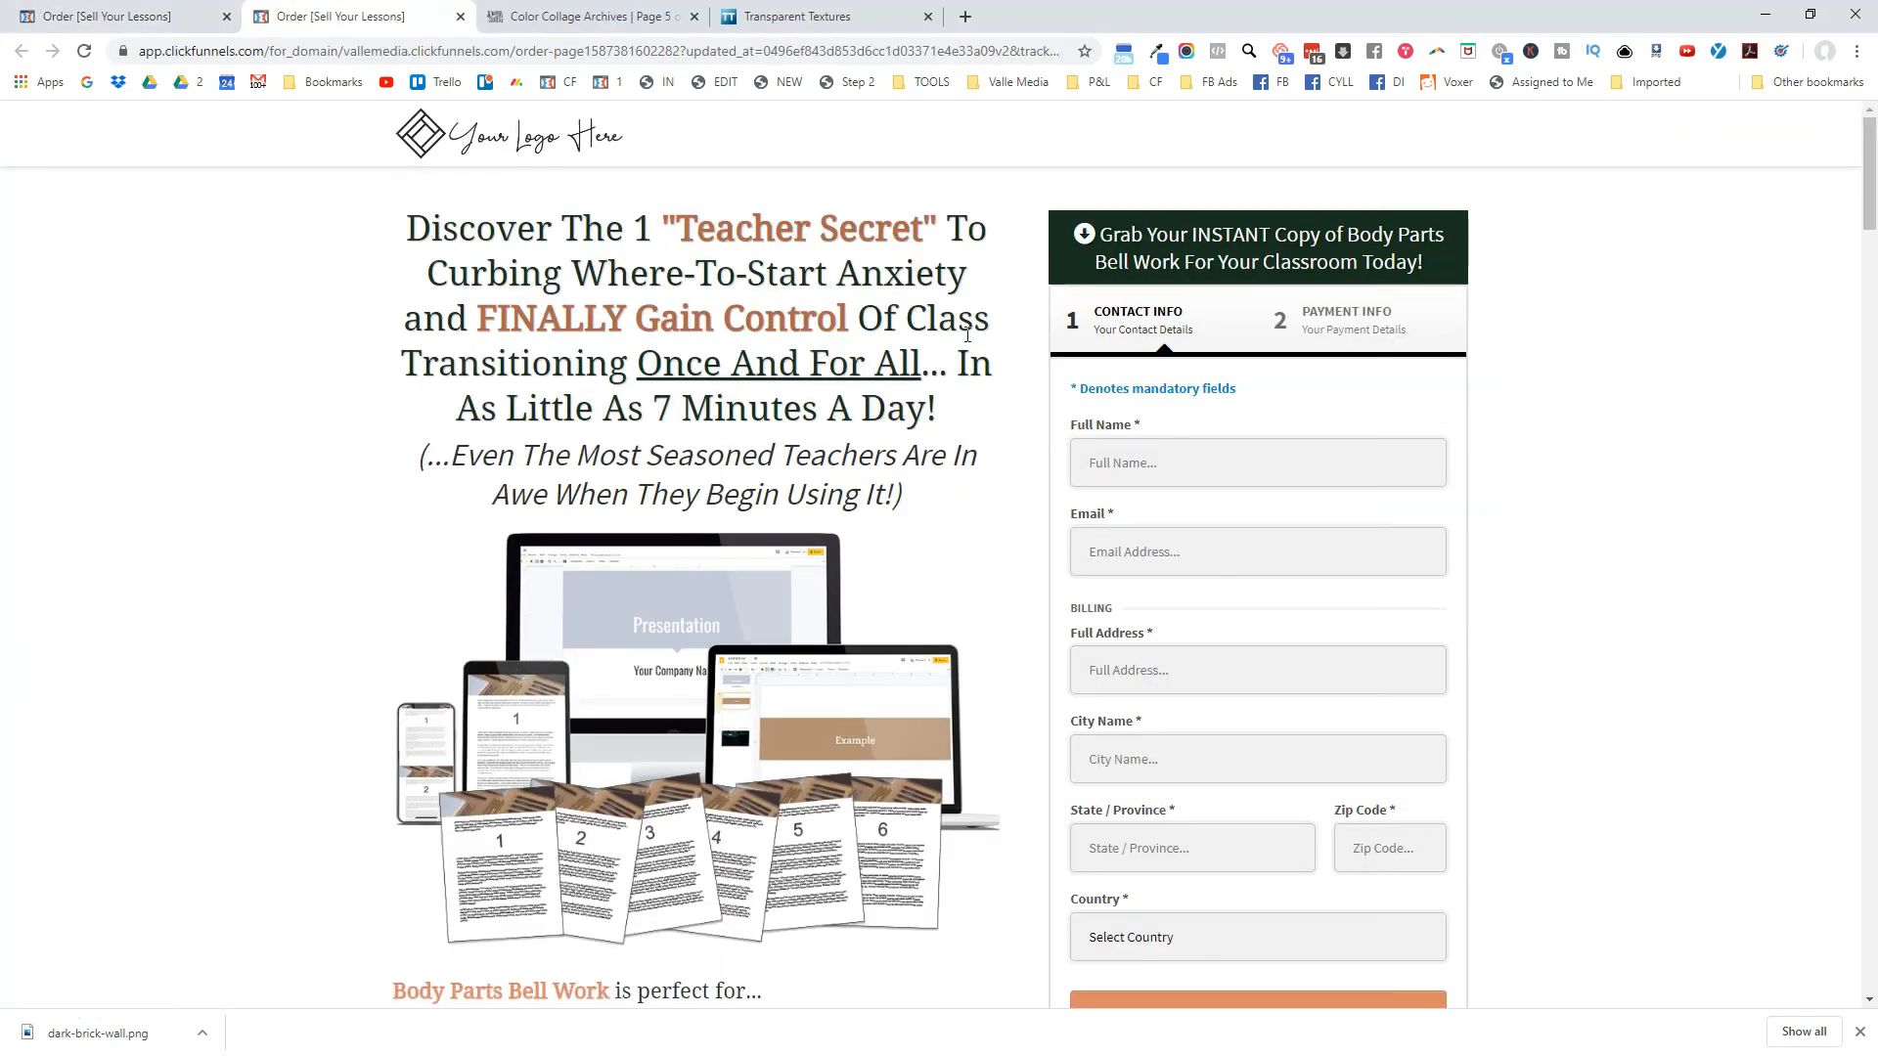
{"action": "scroll", "coordinate": [866, 333], "scroll_direction": "down", "scroll_amount": 1}
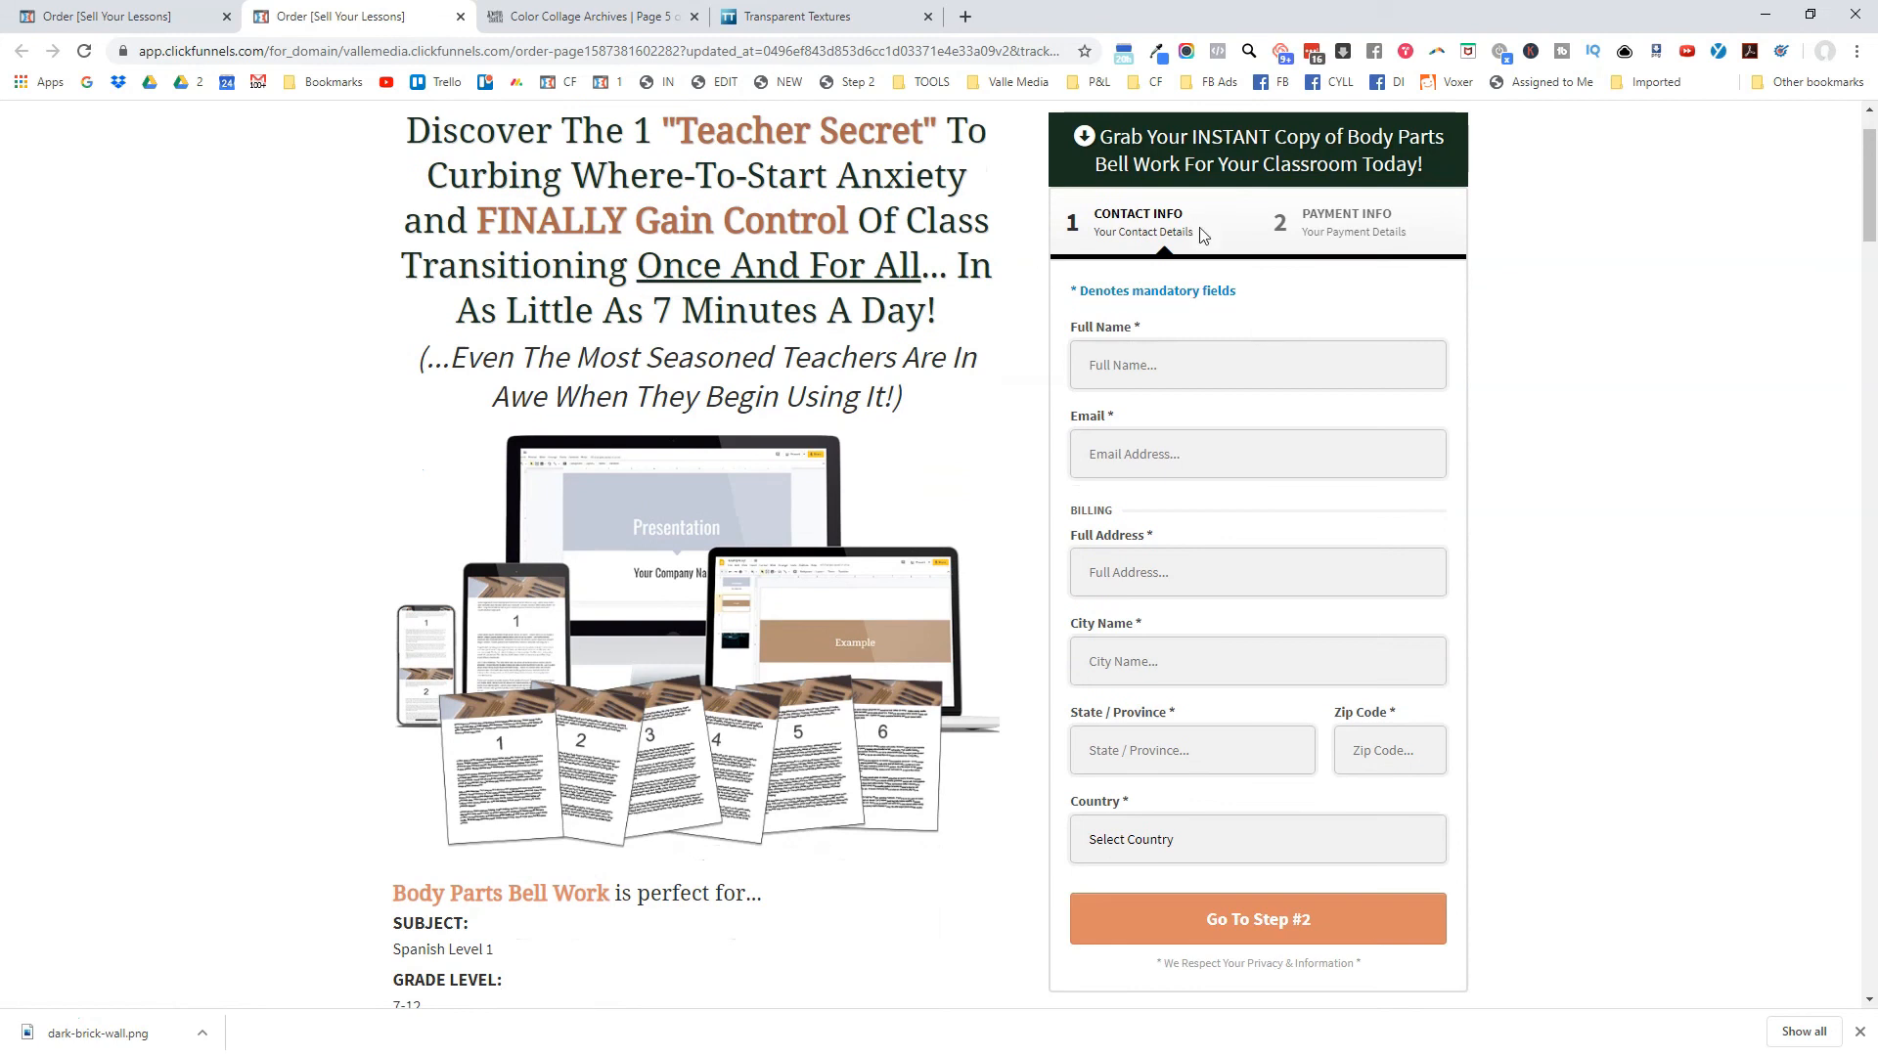
Review the previewed order page's The Details and What's Included sections for their text, icons and background styling.
{"action": "scroll", "coordinate": [1201, 235], "scroll_direction": "down", "scroll_amount": 9}
{"action": "scroll", "coordinate": [821, 393], "scroll_direction": "down", "scroll_amount": 3}
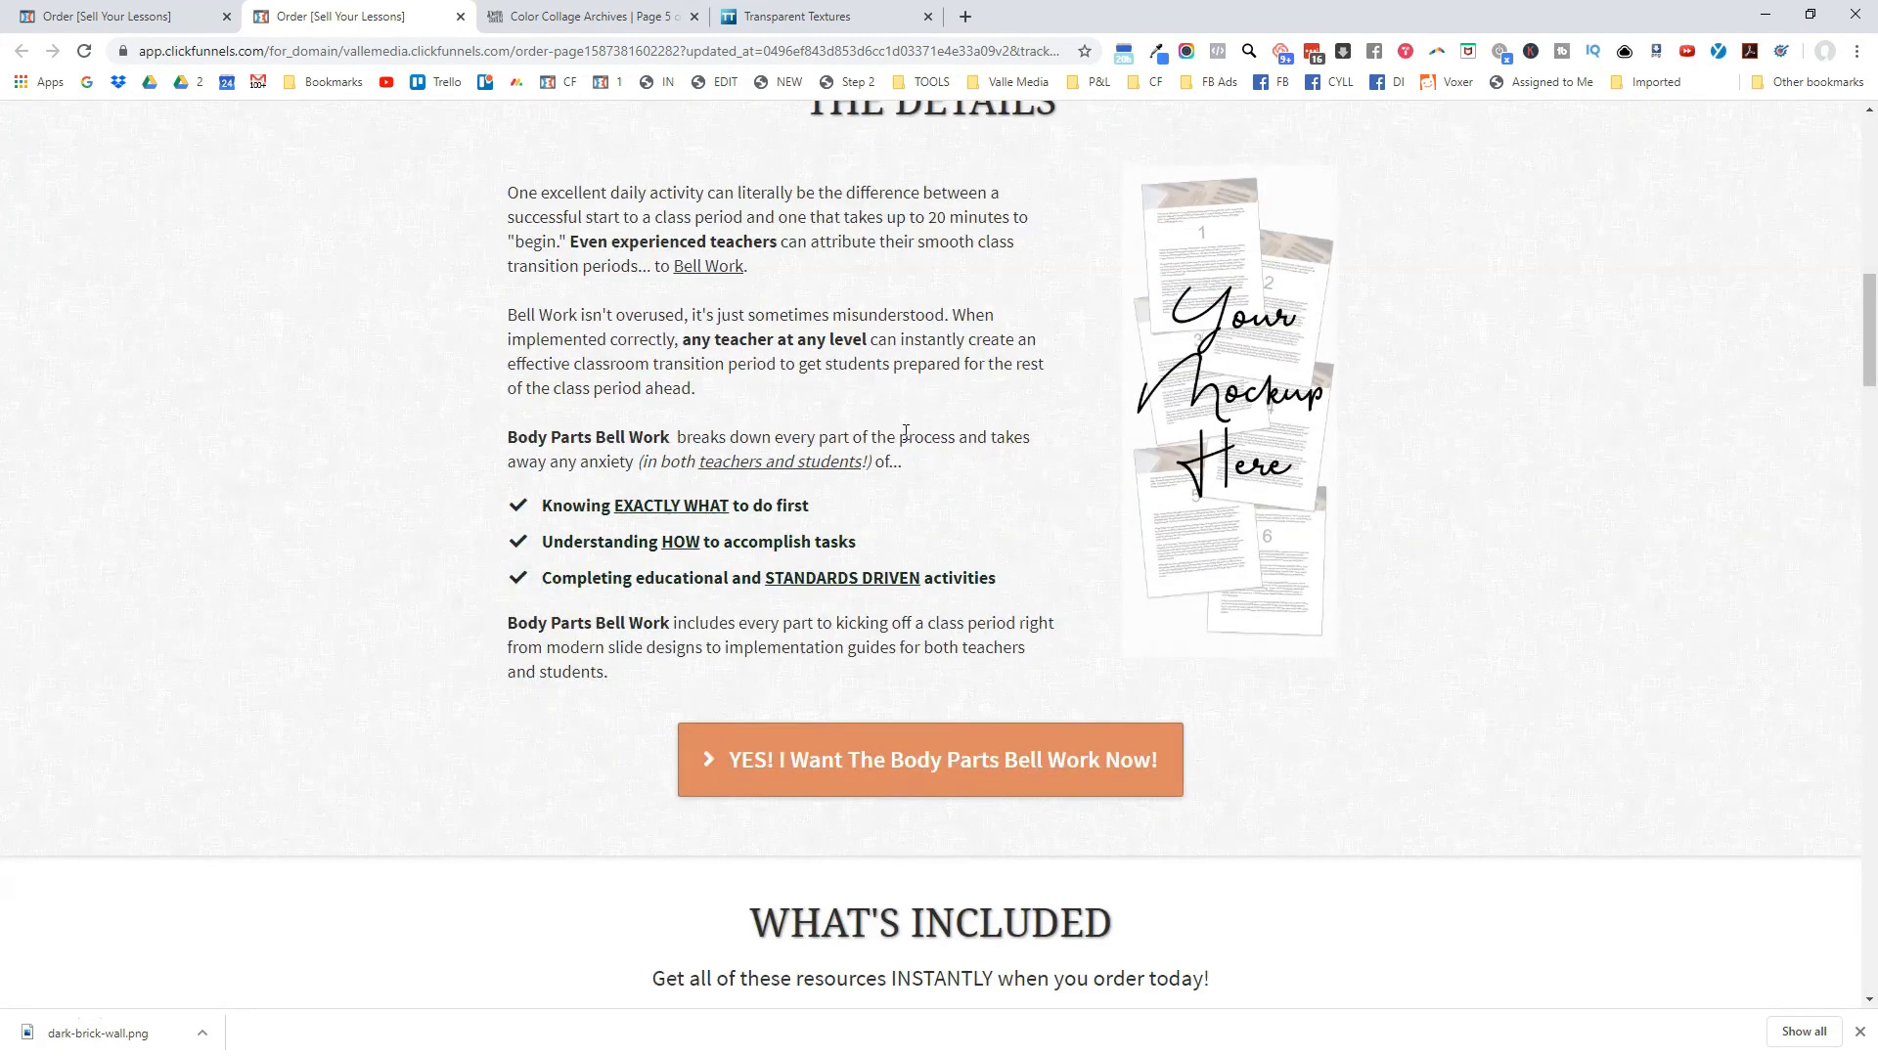
{"action": "scroll", "coordinate": [837, 266], "scroll_direction": "up", "scroll_amount": 1}
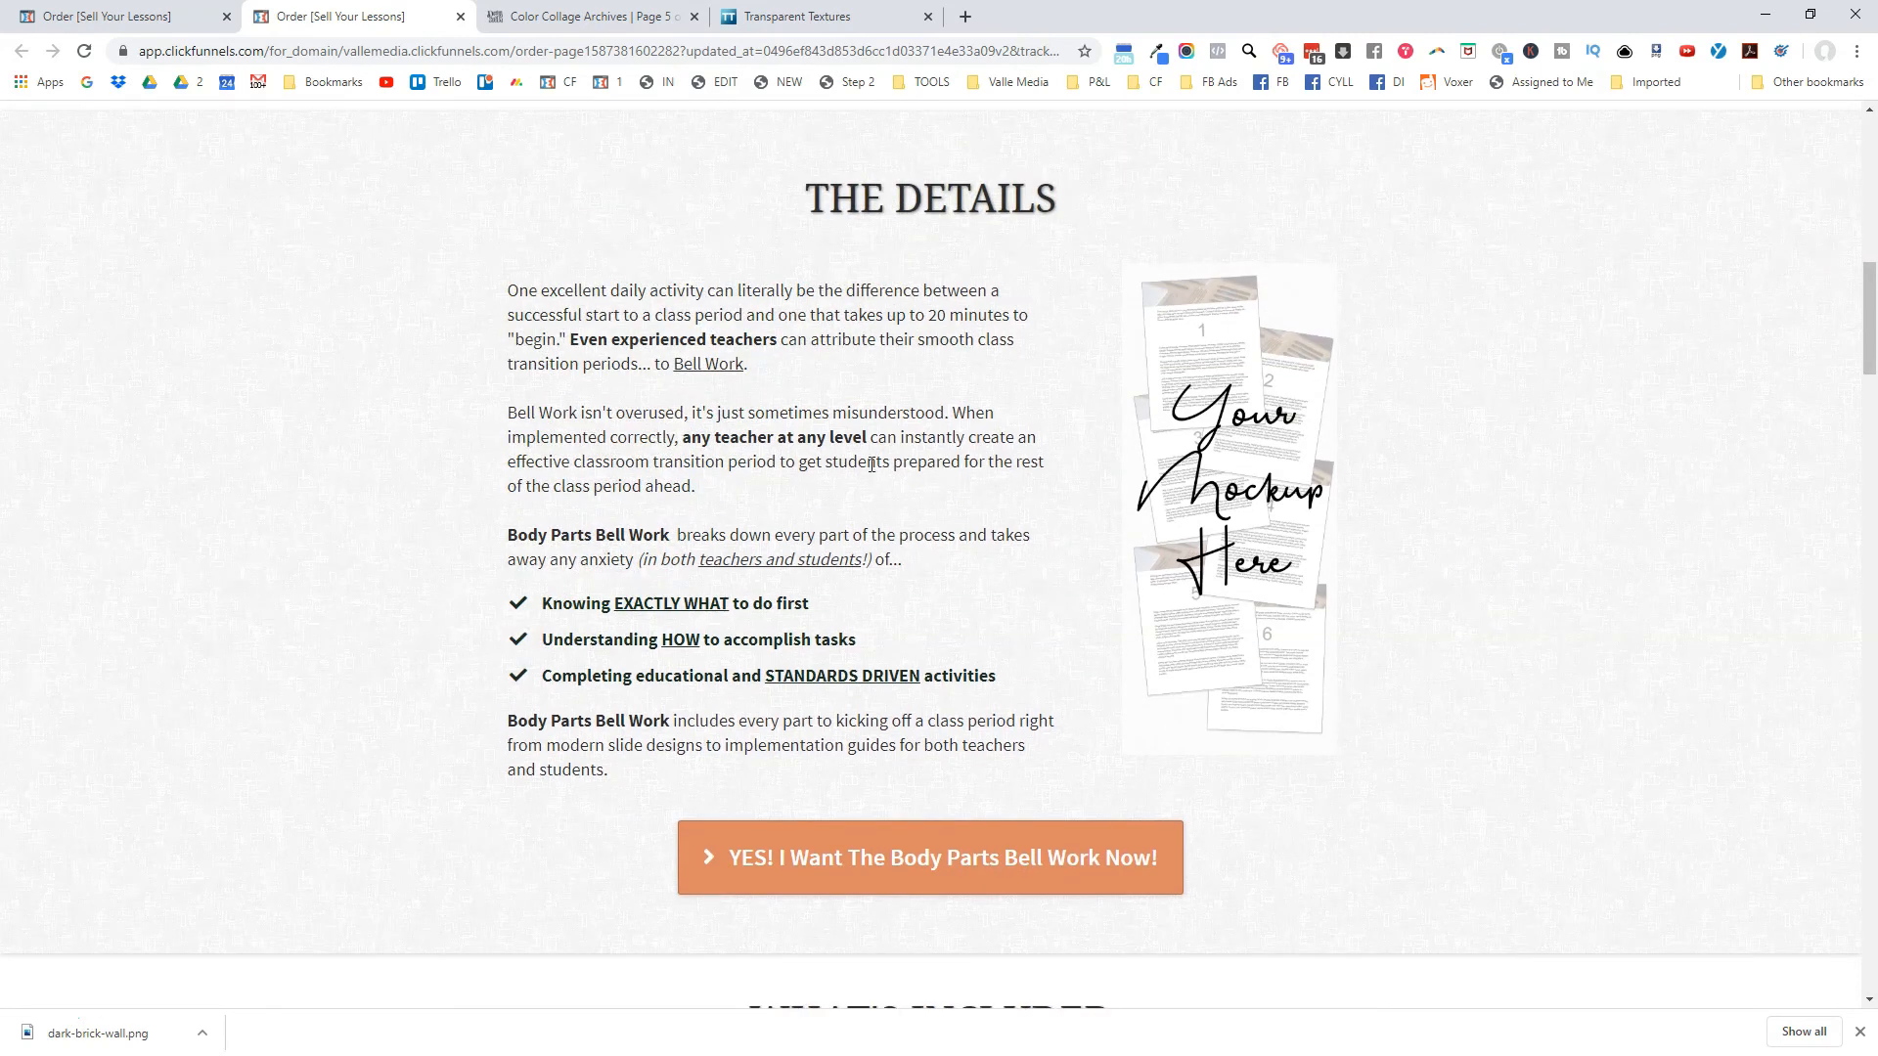
{"action": "scroll", "coordinate": [872, 464], "scroll_direction": "down", "scroll_amount": 3}
{"action": "scroll", "coordinate": [900, 484], "scroll_direction": "down", "scroll_amount": 1}
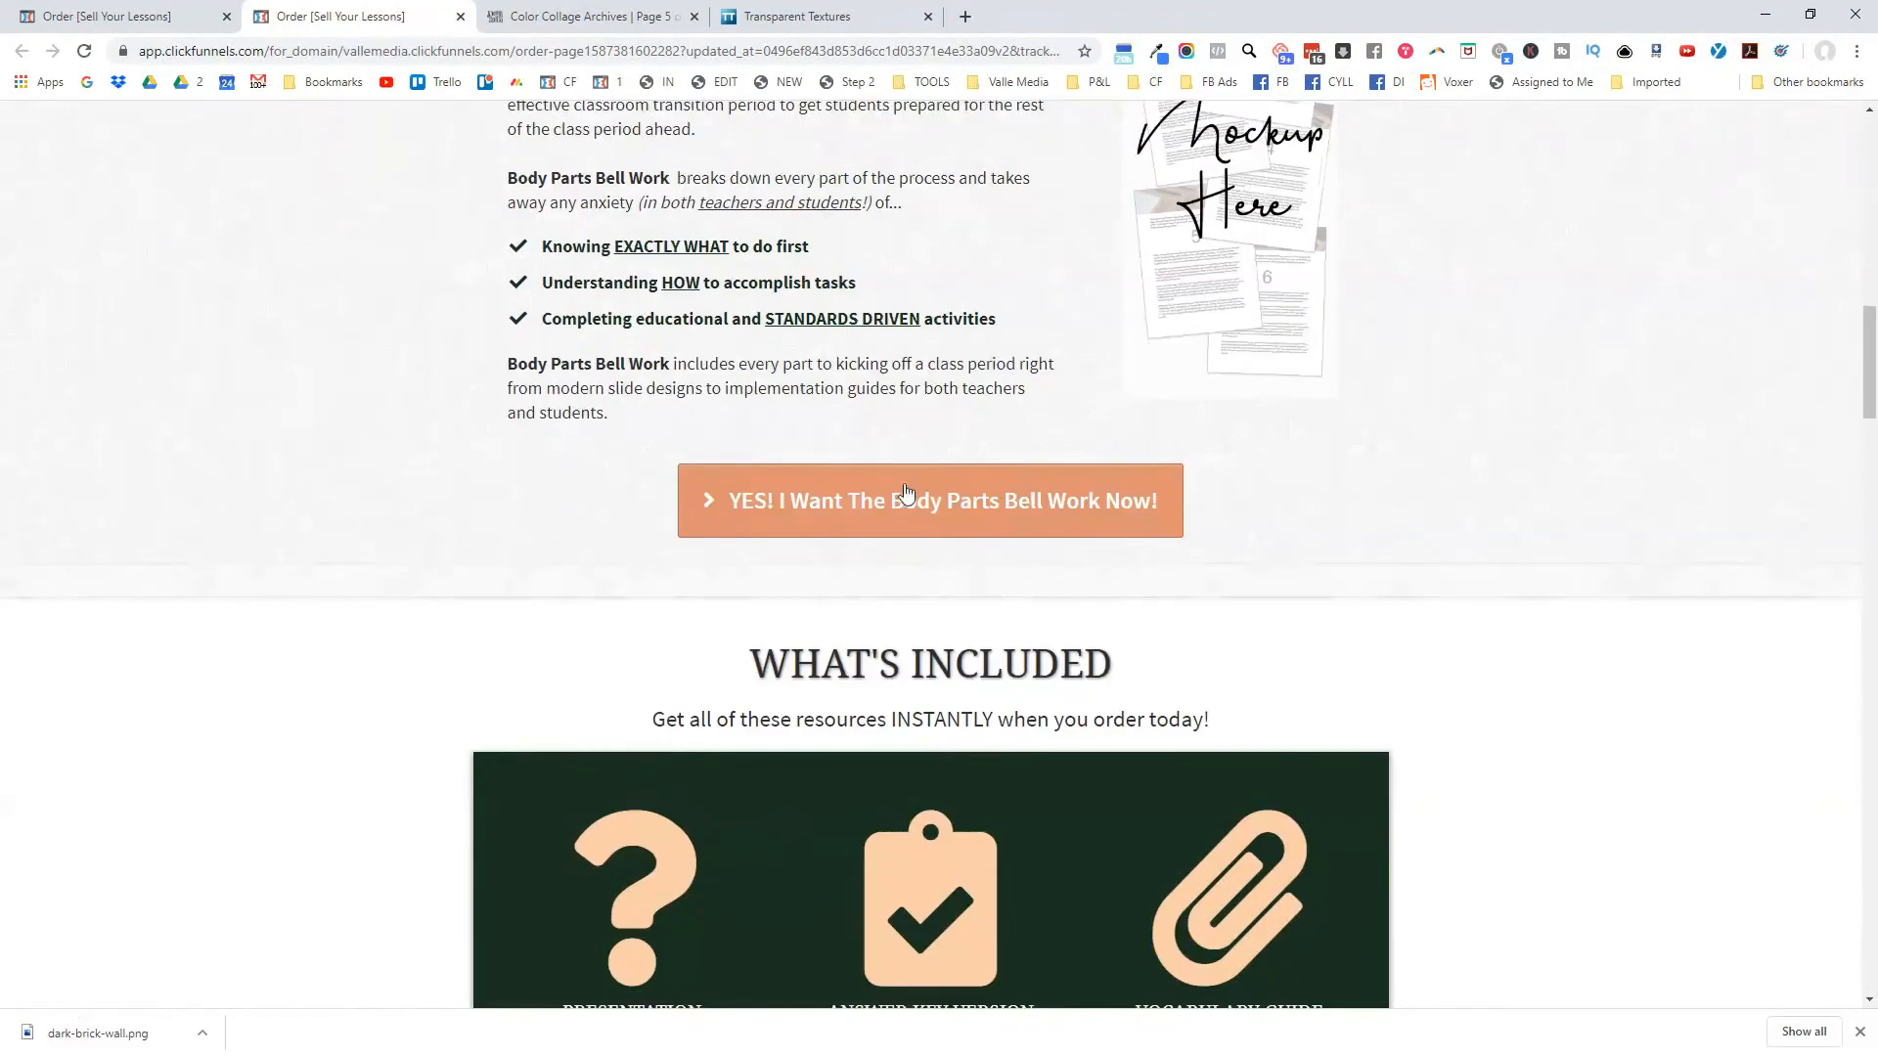
{"action": "left_click_drag", "start_coordinate": [540, 213], "coordinate": [1006, 285]}
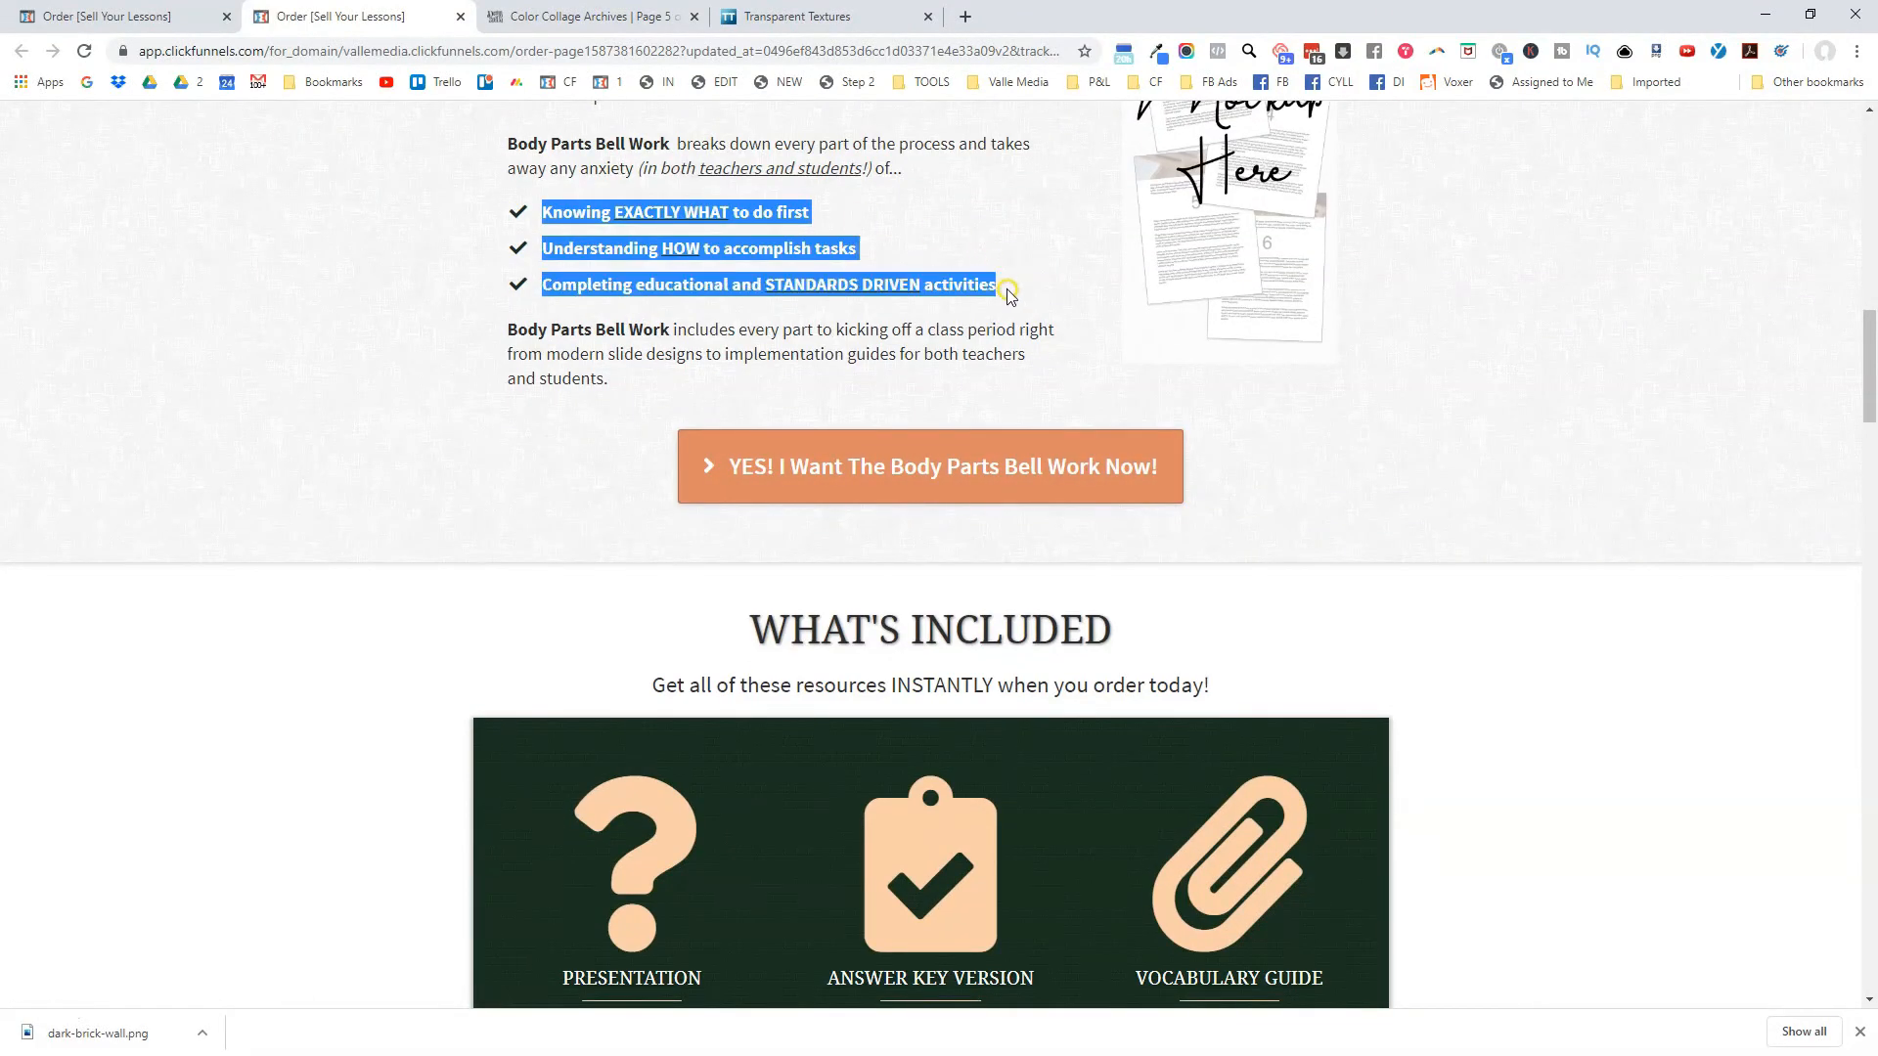
{"action": "left_click", "coordinate": [1006, 285]}
{"action": "scroll", "coordinate": [583, 380], "scroll_direction": "up", "scroll_amount": 2}
{"action": "scroll", "coordinate": [1106, 469], "scroll_direction": "down", "scroll_amount": 6}
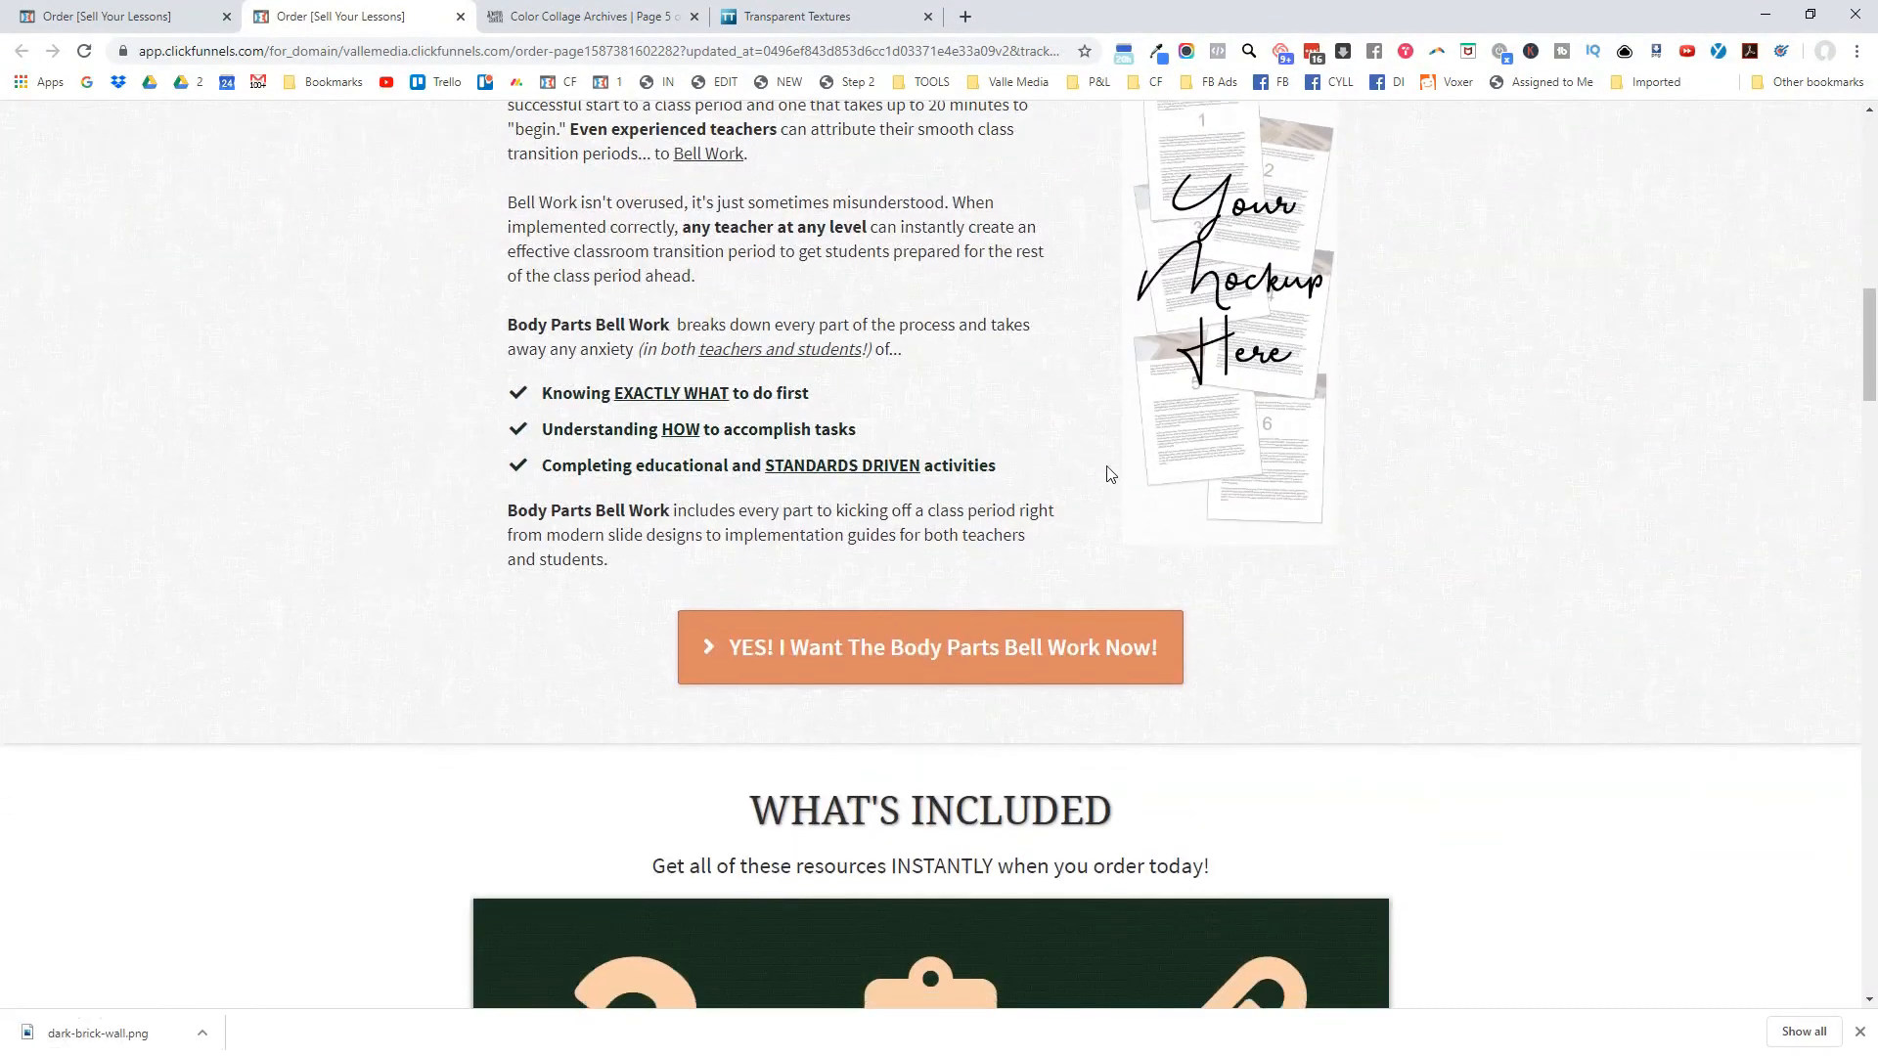
{"action": "scroll", "coordinate": [1296, 409], "scroll_direction": "down", "scroll_amount": 6}
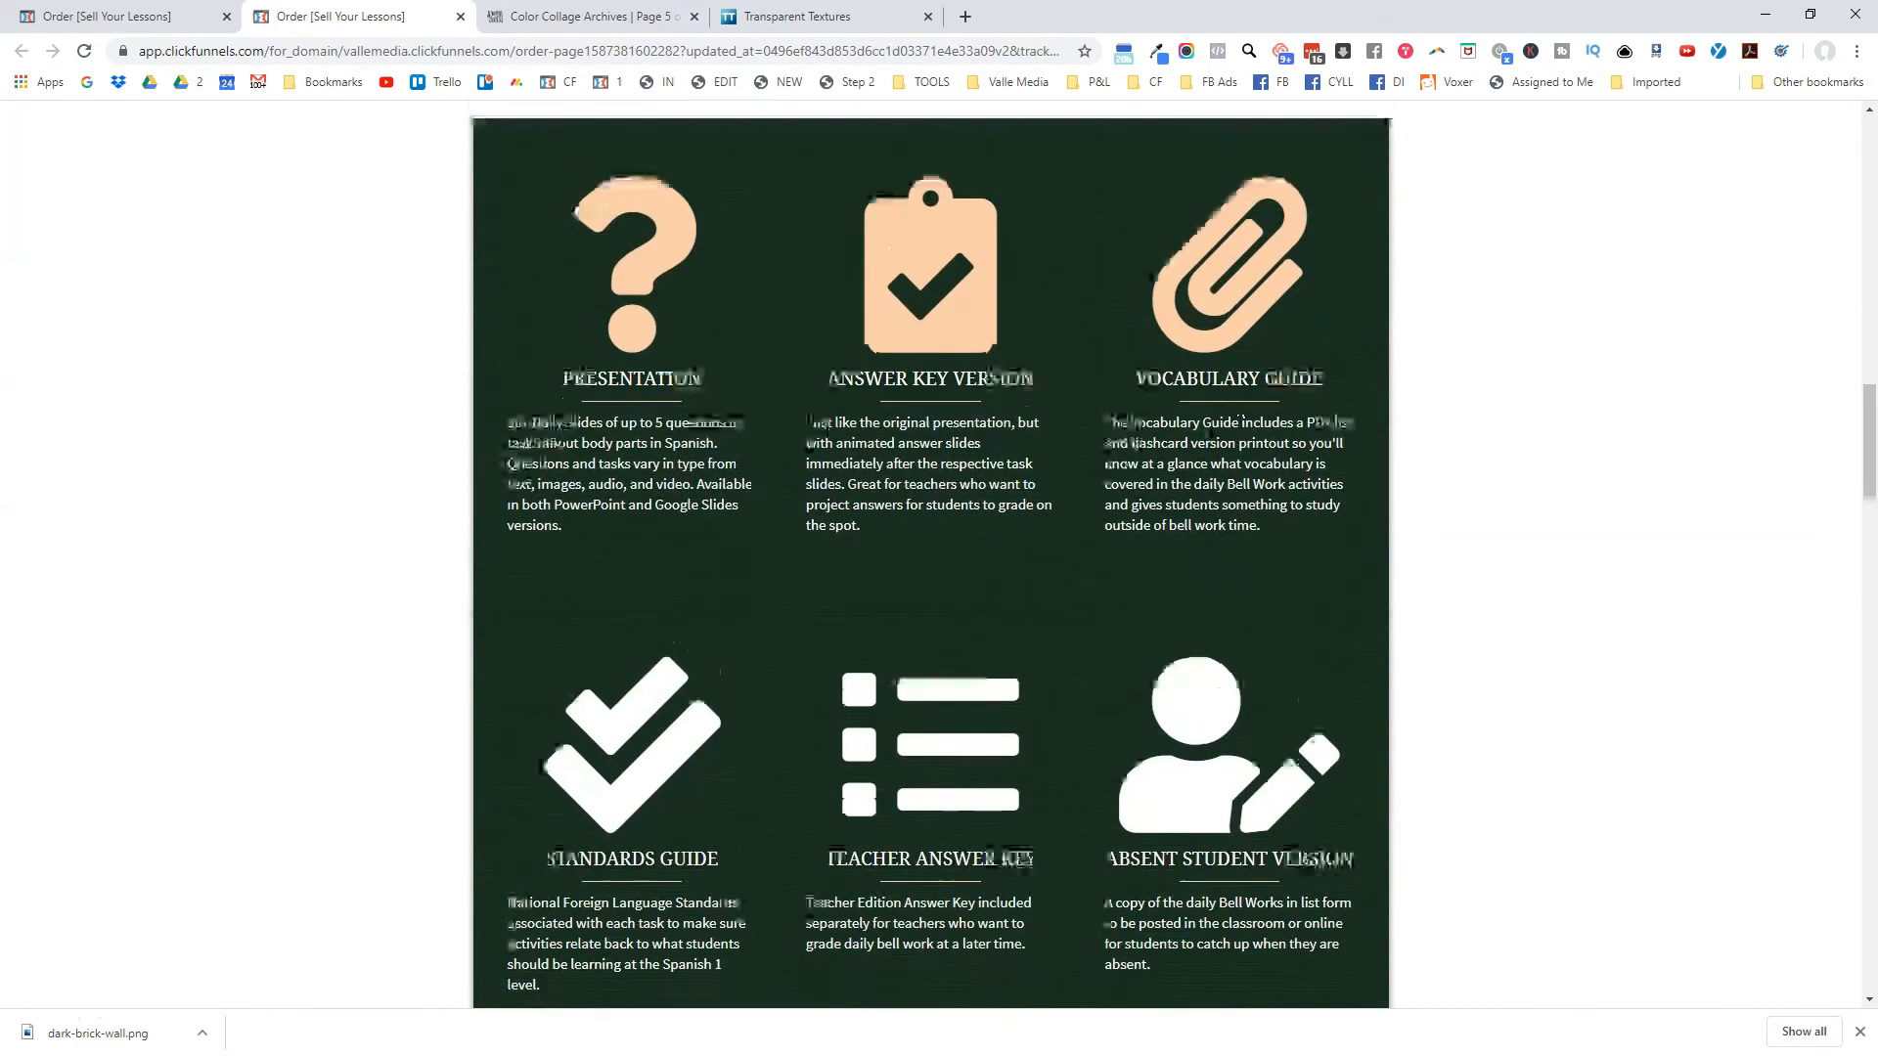
{"action": "scroll", "coordinate": [1095, 450], "scroll_direction": "up", "scroll_amount": 4}
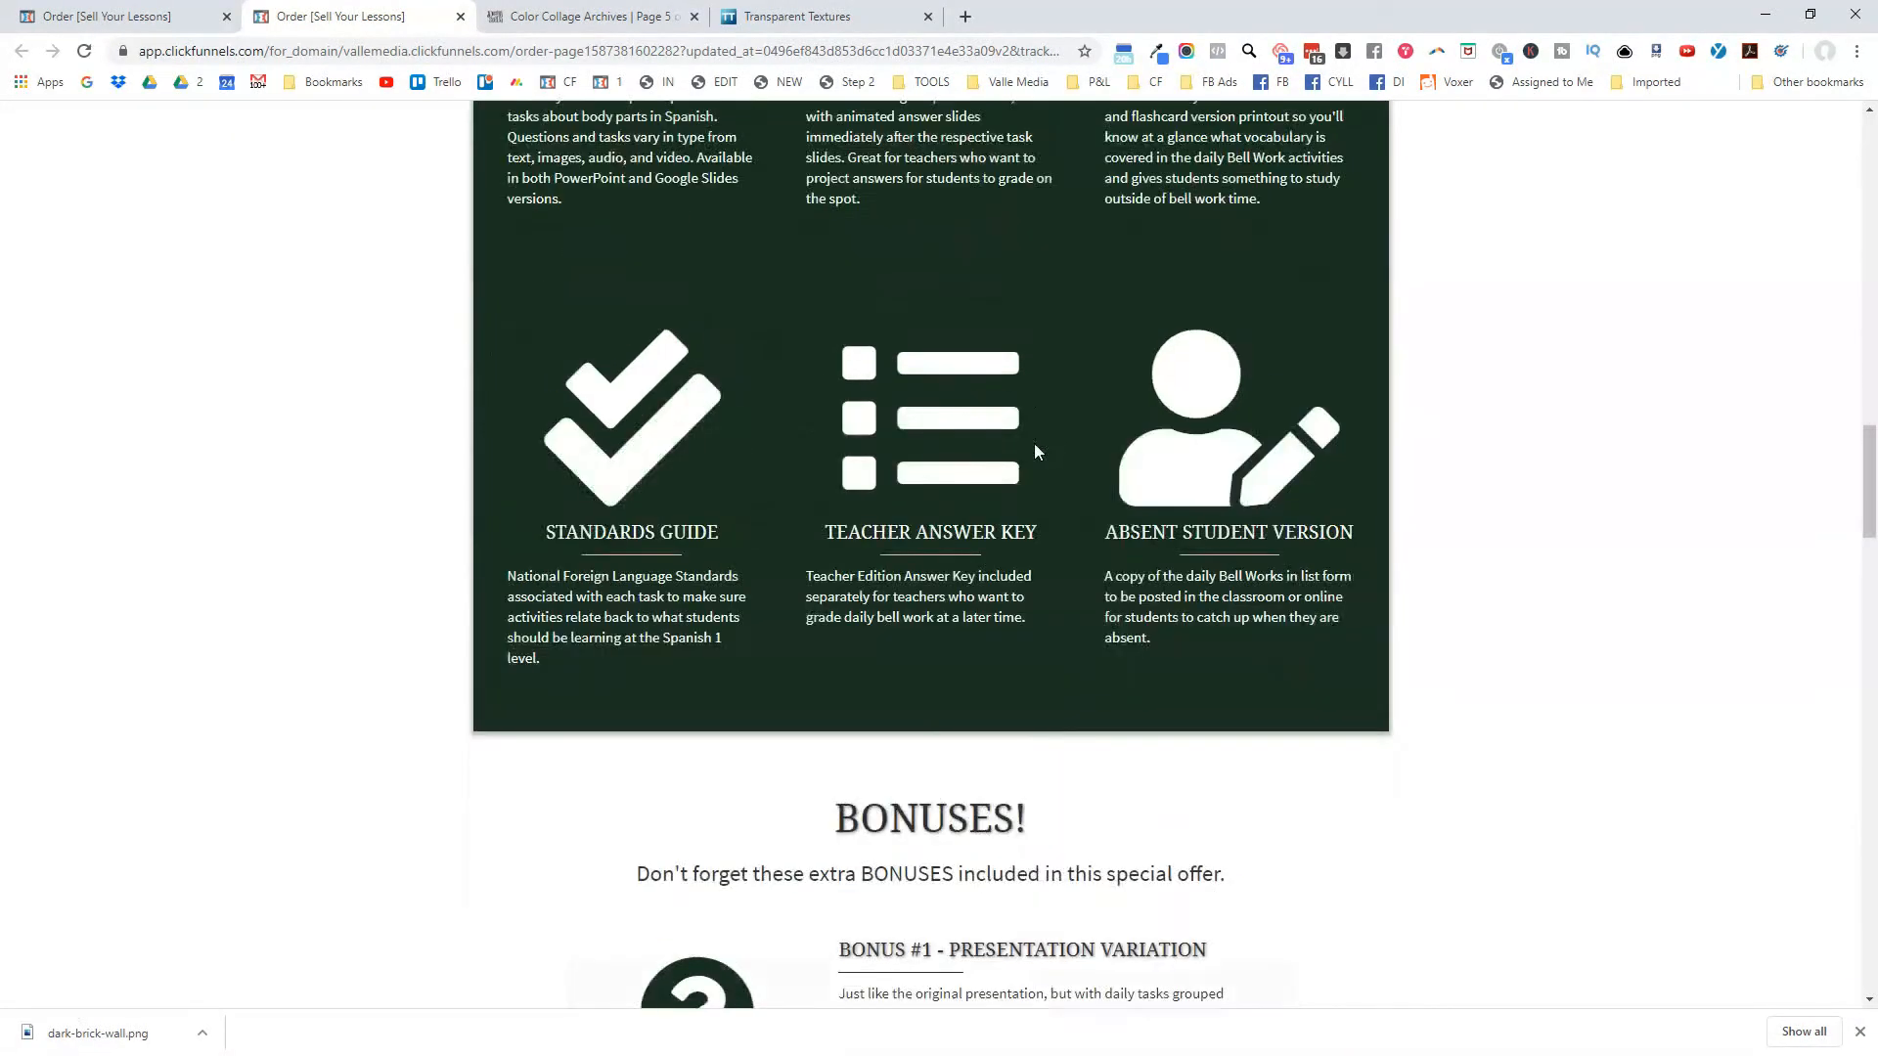
Examine the preview from the bonuses through the testimonials, terms and footer, return to the page start and close the preview.
{"action": "scroll", "coordinate": [822, 303], "scroll_direction": "down", "scroll_amount": 9}
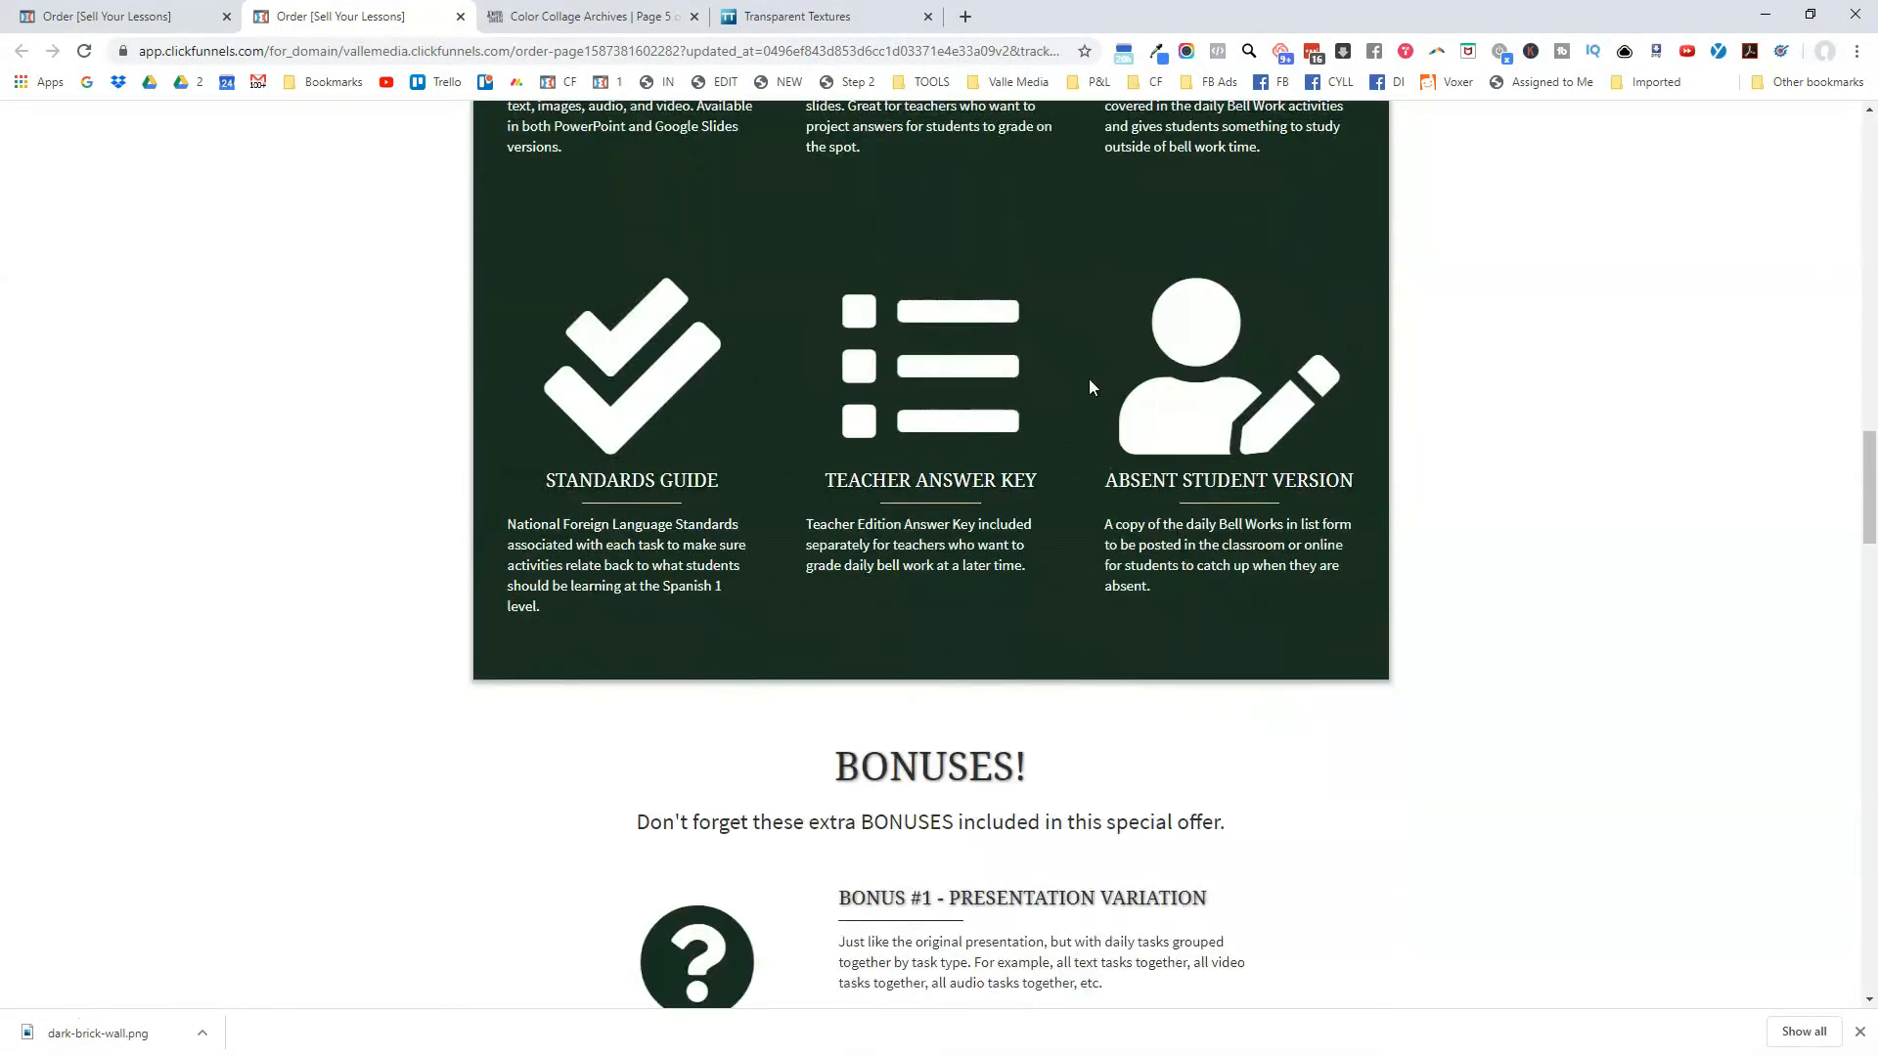
{"action": "scroll", "coordinate": [1161, 431], "scroll_direction": "down", "scroll_amount": 2}
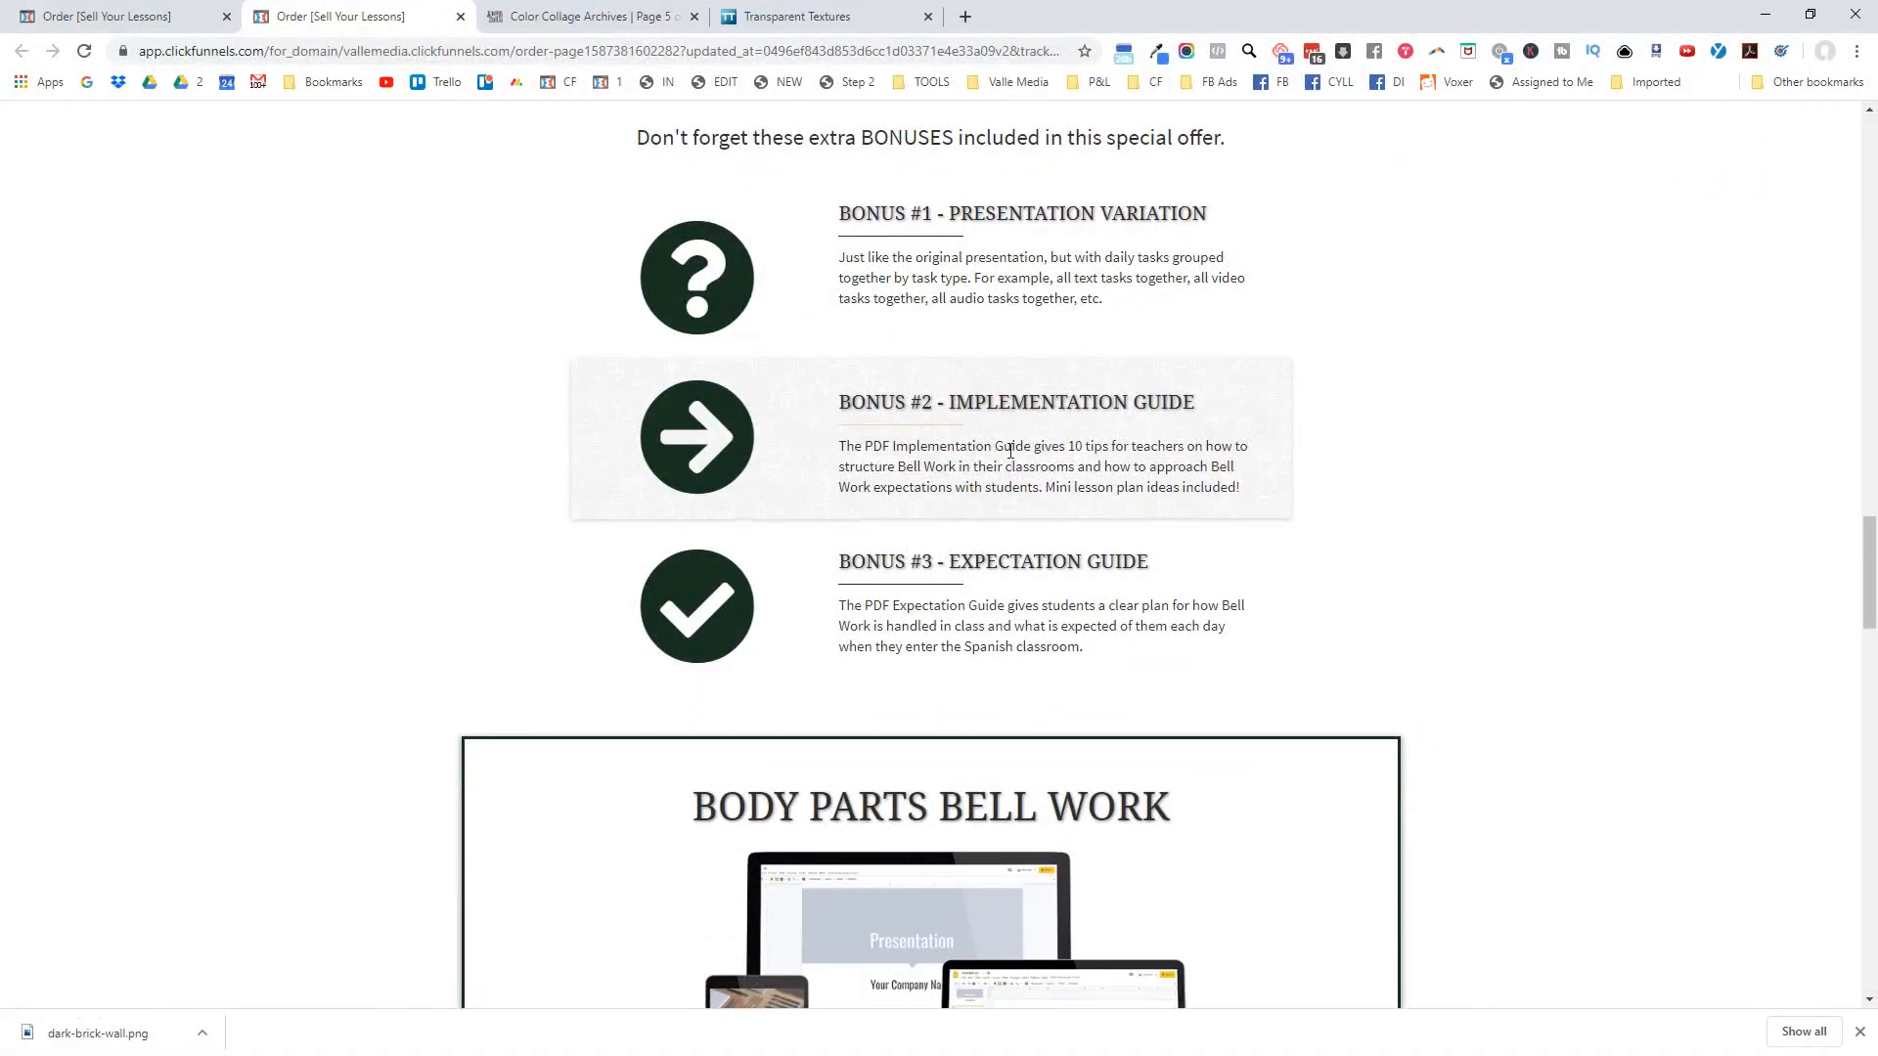
{"action": "scroll", "coordinate": [1209, 486], "scroll_direction": "down", "scroll_amount": 8}
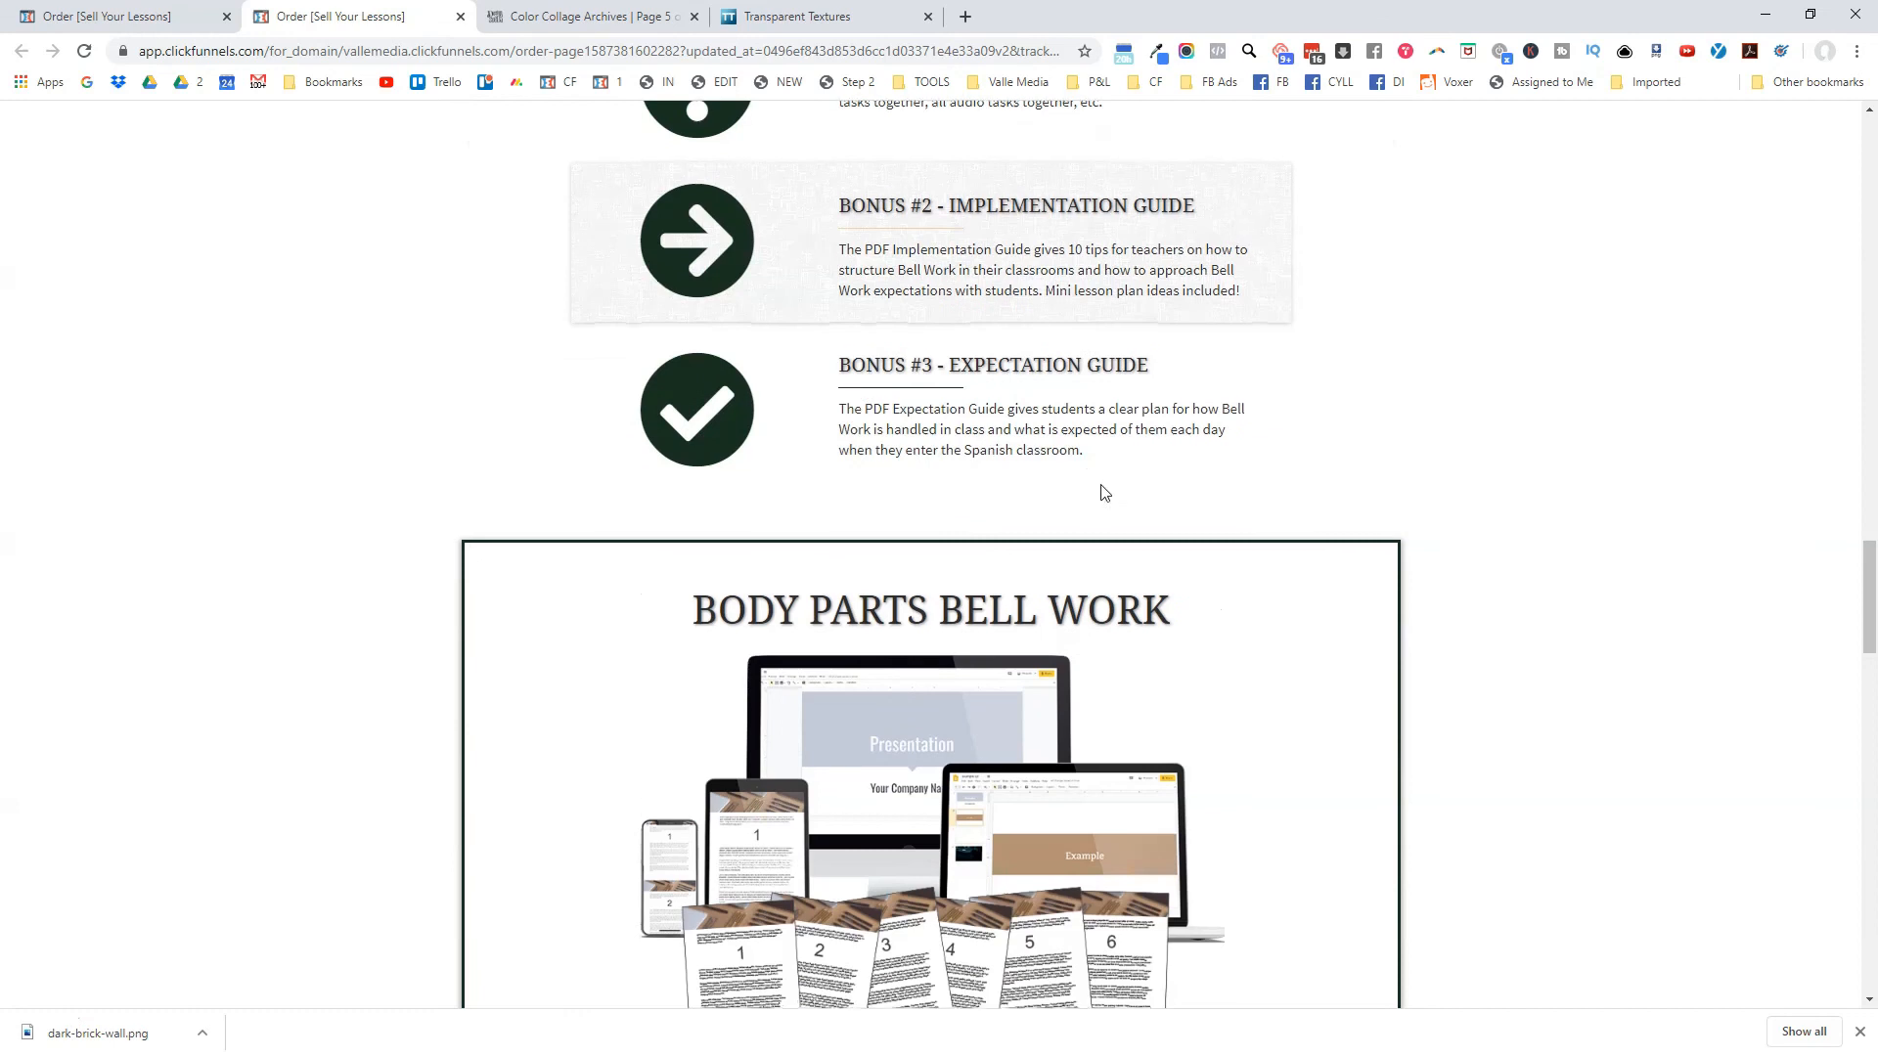
{"action": "scroll", "coordinate": [1093, 470], "scroll_direction": "down", "scroll_amount": 10}
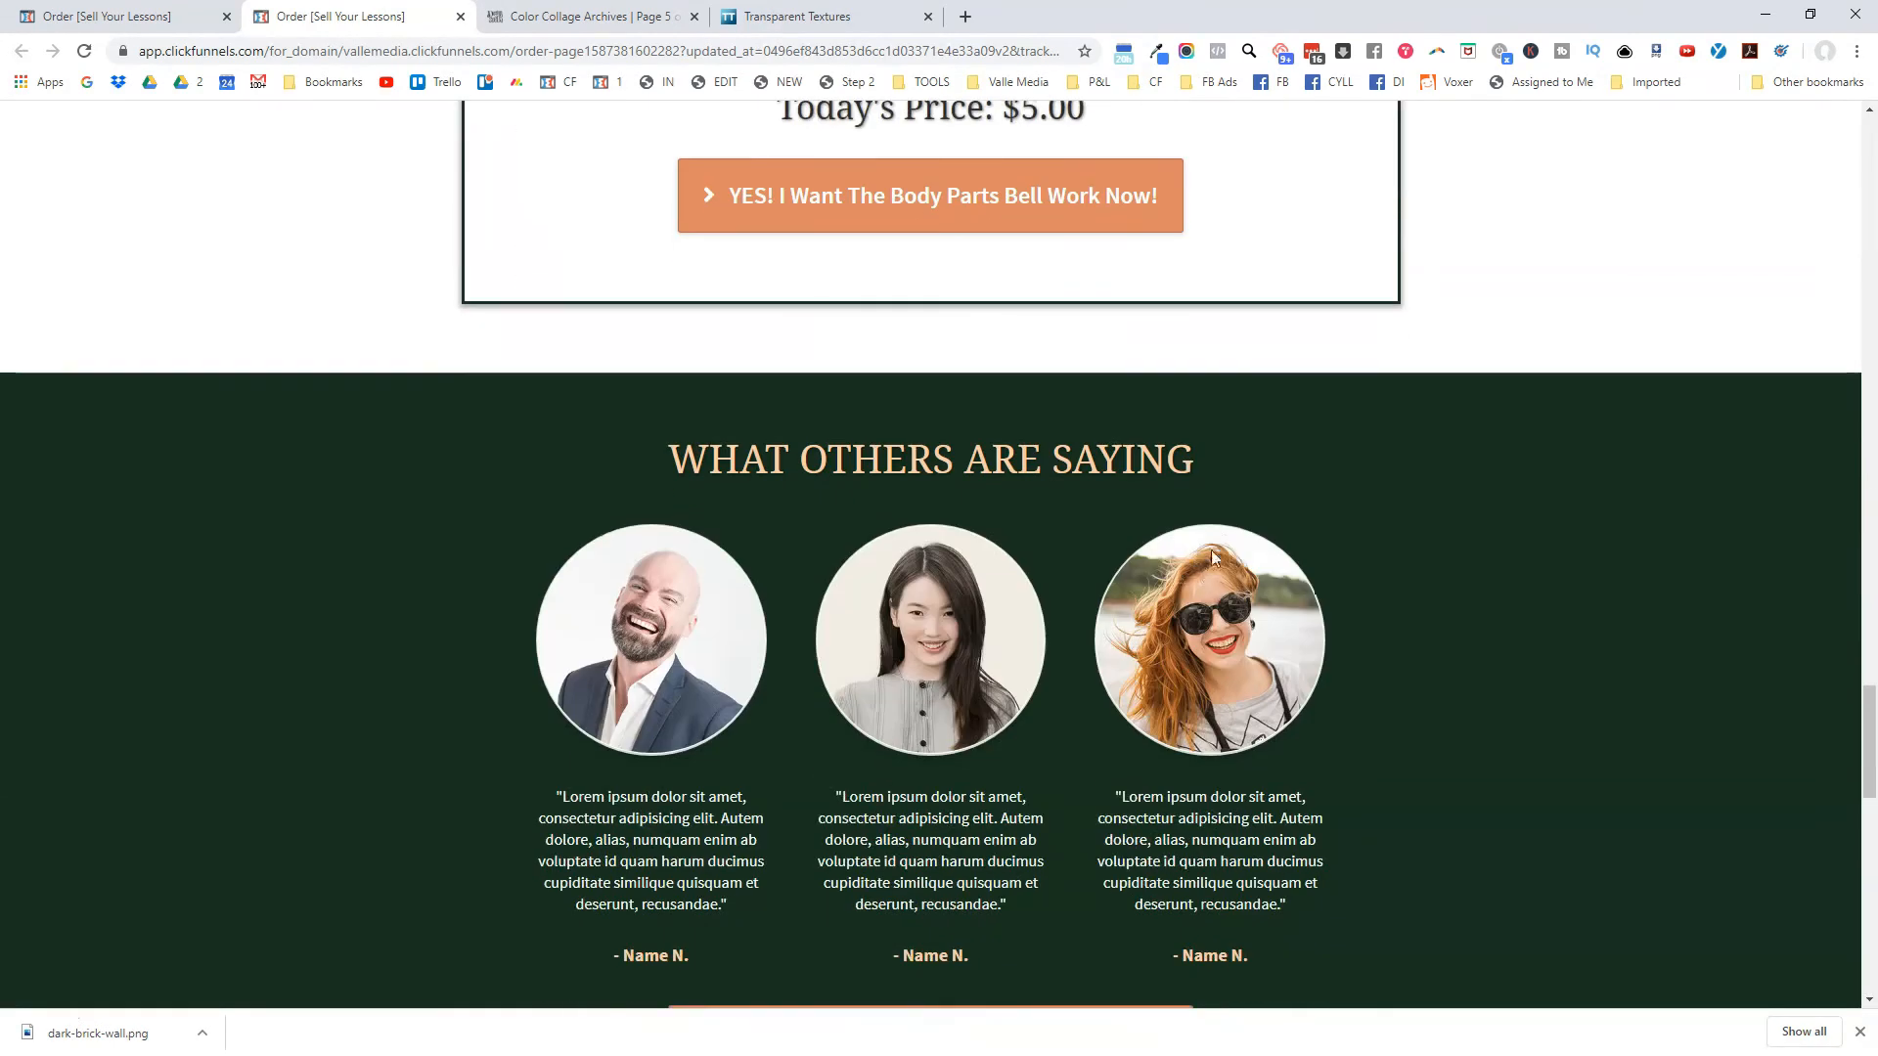
{"action": "scroll", "coordinate": [1230, 532], "scroll_direction": "down", "scroll_amount": 6}
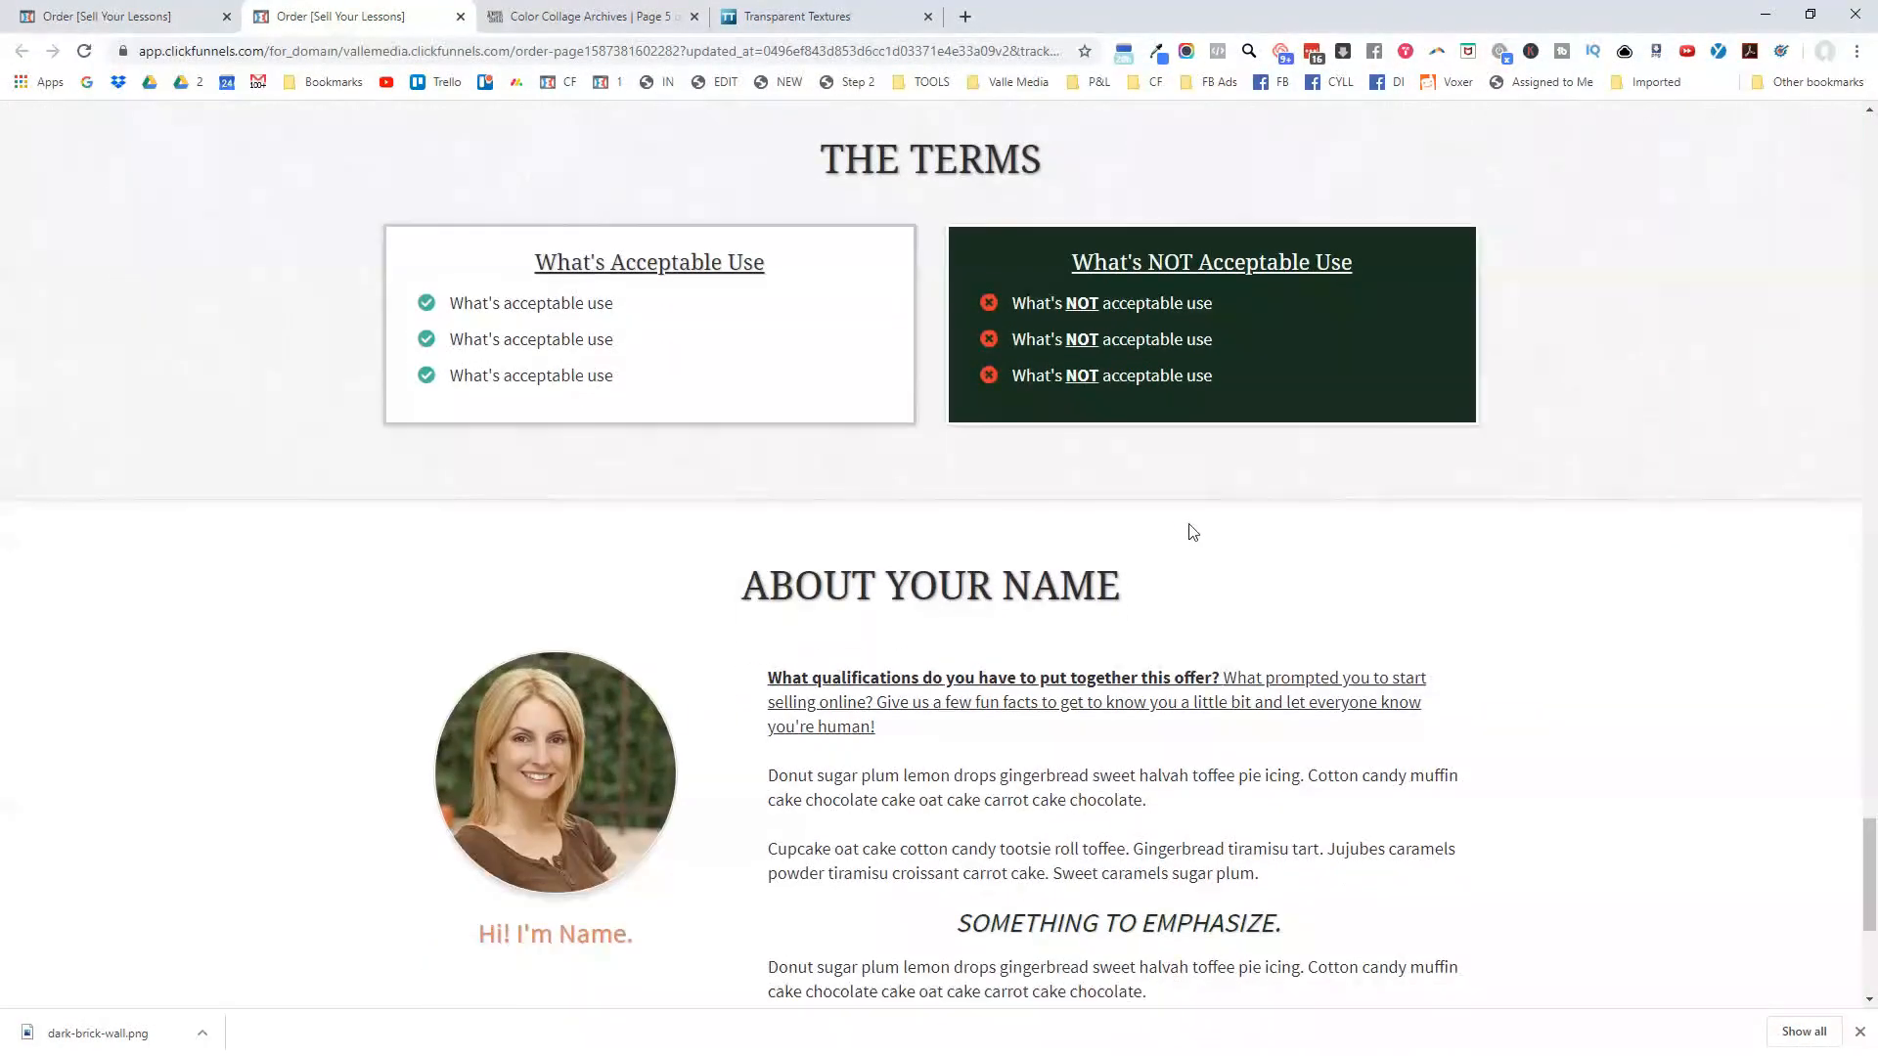
{"action": "scroll", "coordinate": [577, 373], "scroll_direction": "down", "scroll_amount": 5}
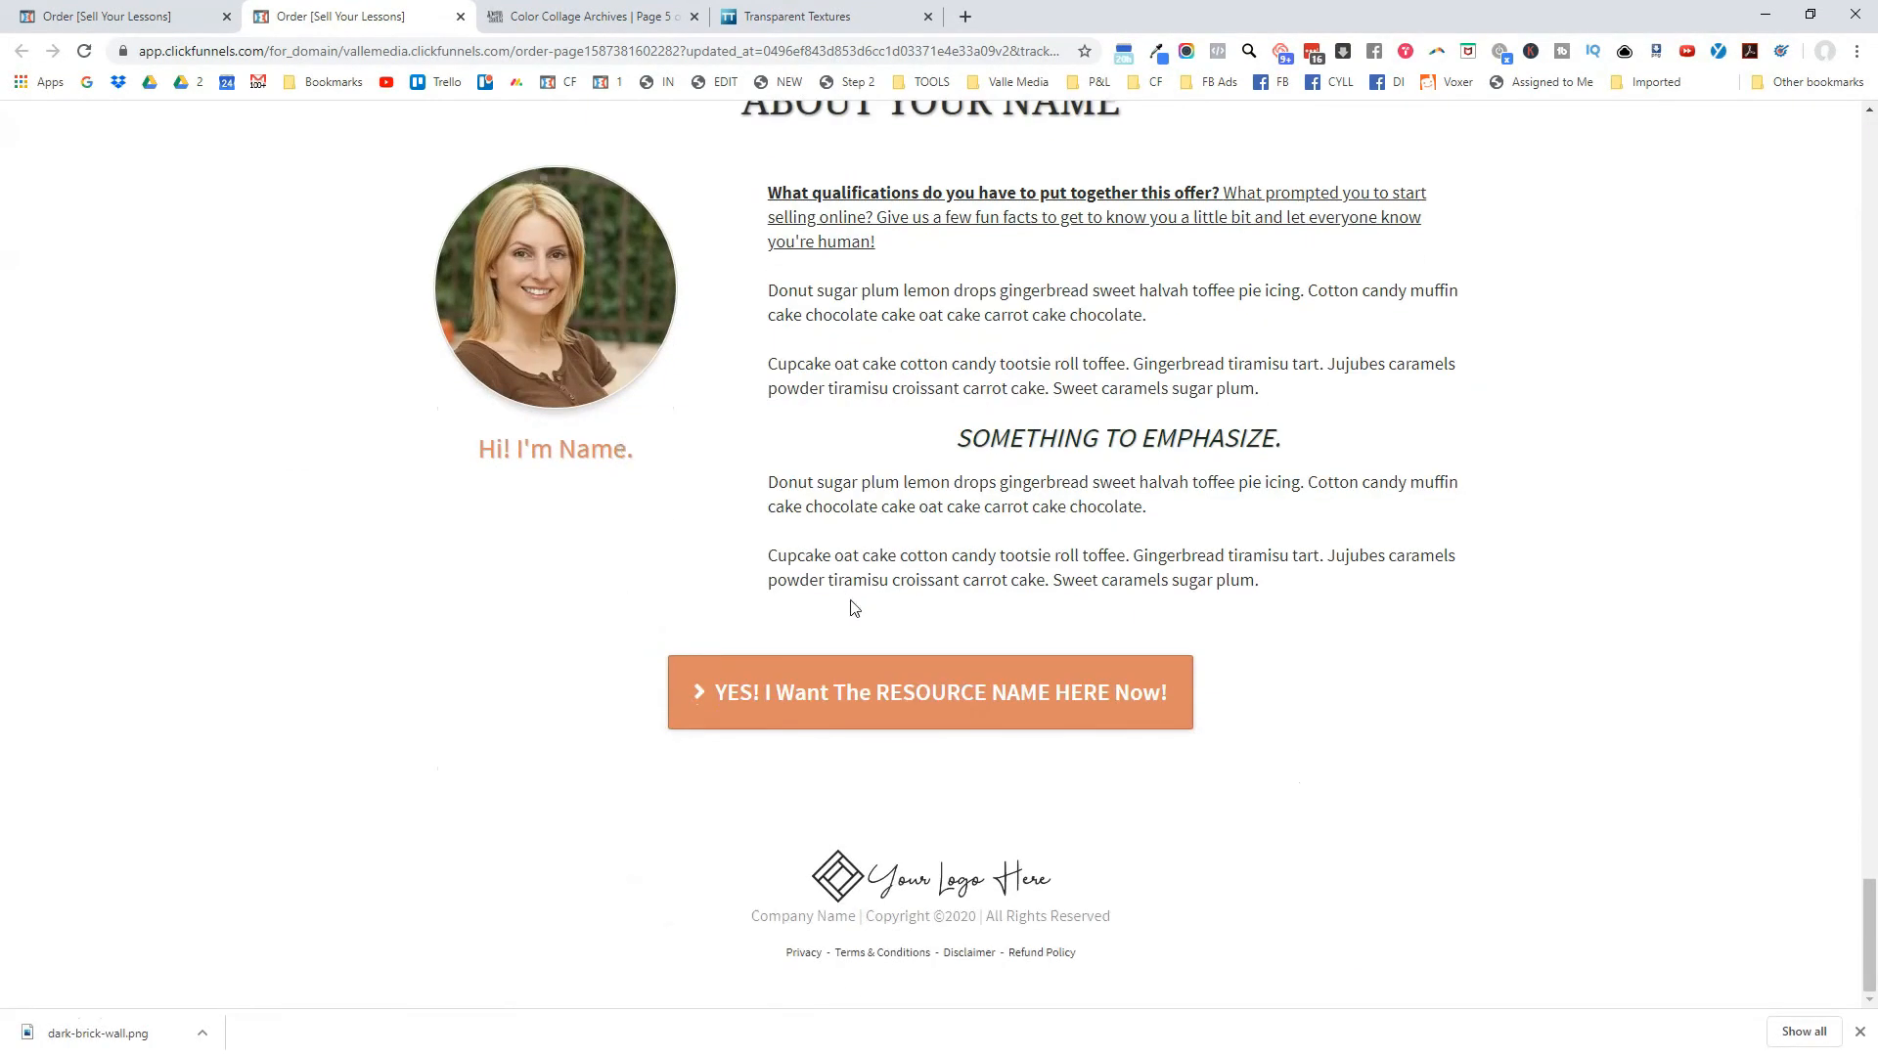
{"action": "scroll", "coordinate": [854, 608], "scroll_direction": "up", "scroll_amount": 11}
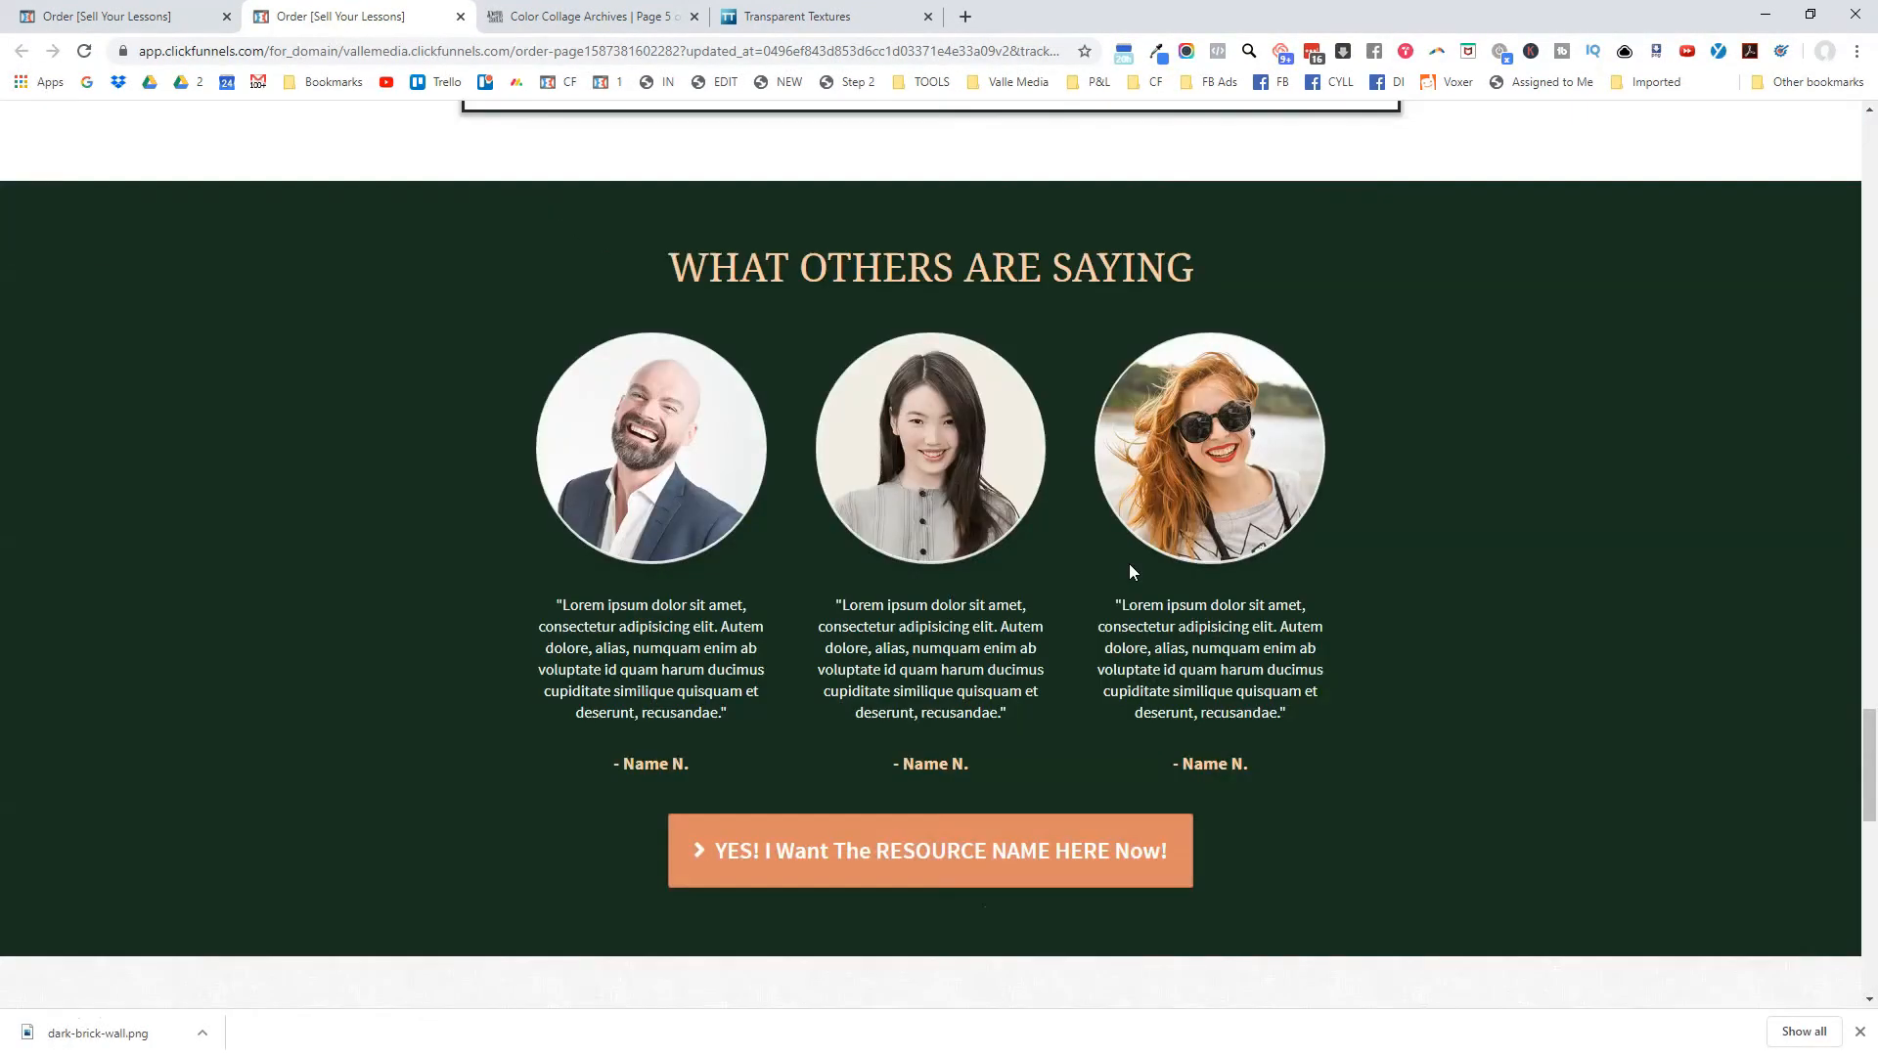
{"action": "scroll", "coordinate": [1057, 609], "scroll_direction": "up", "scroll_amount": 20}
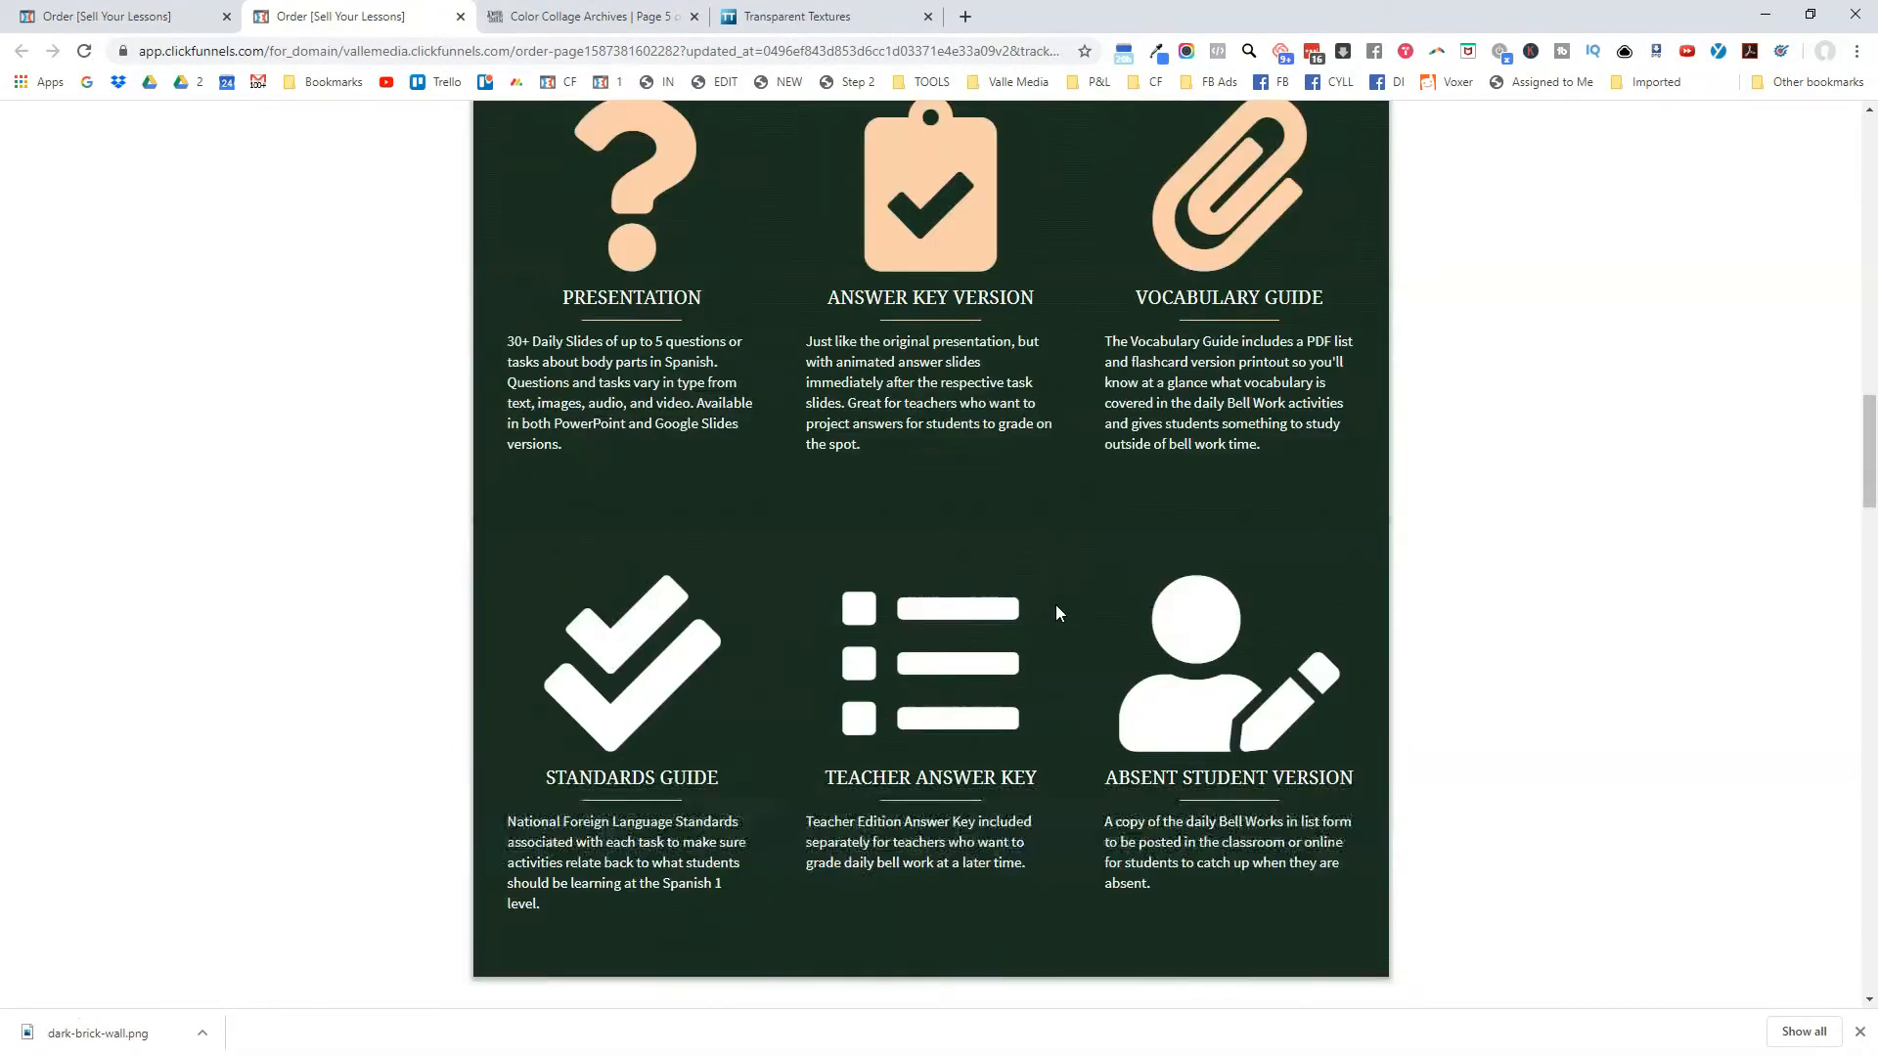
{"action": "scroll", "coordinate": [1056, 611], "scroll_direction": "up", "scroll_amount": 15}
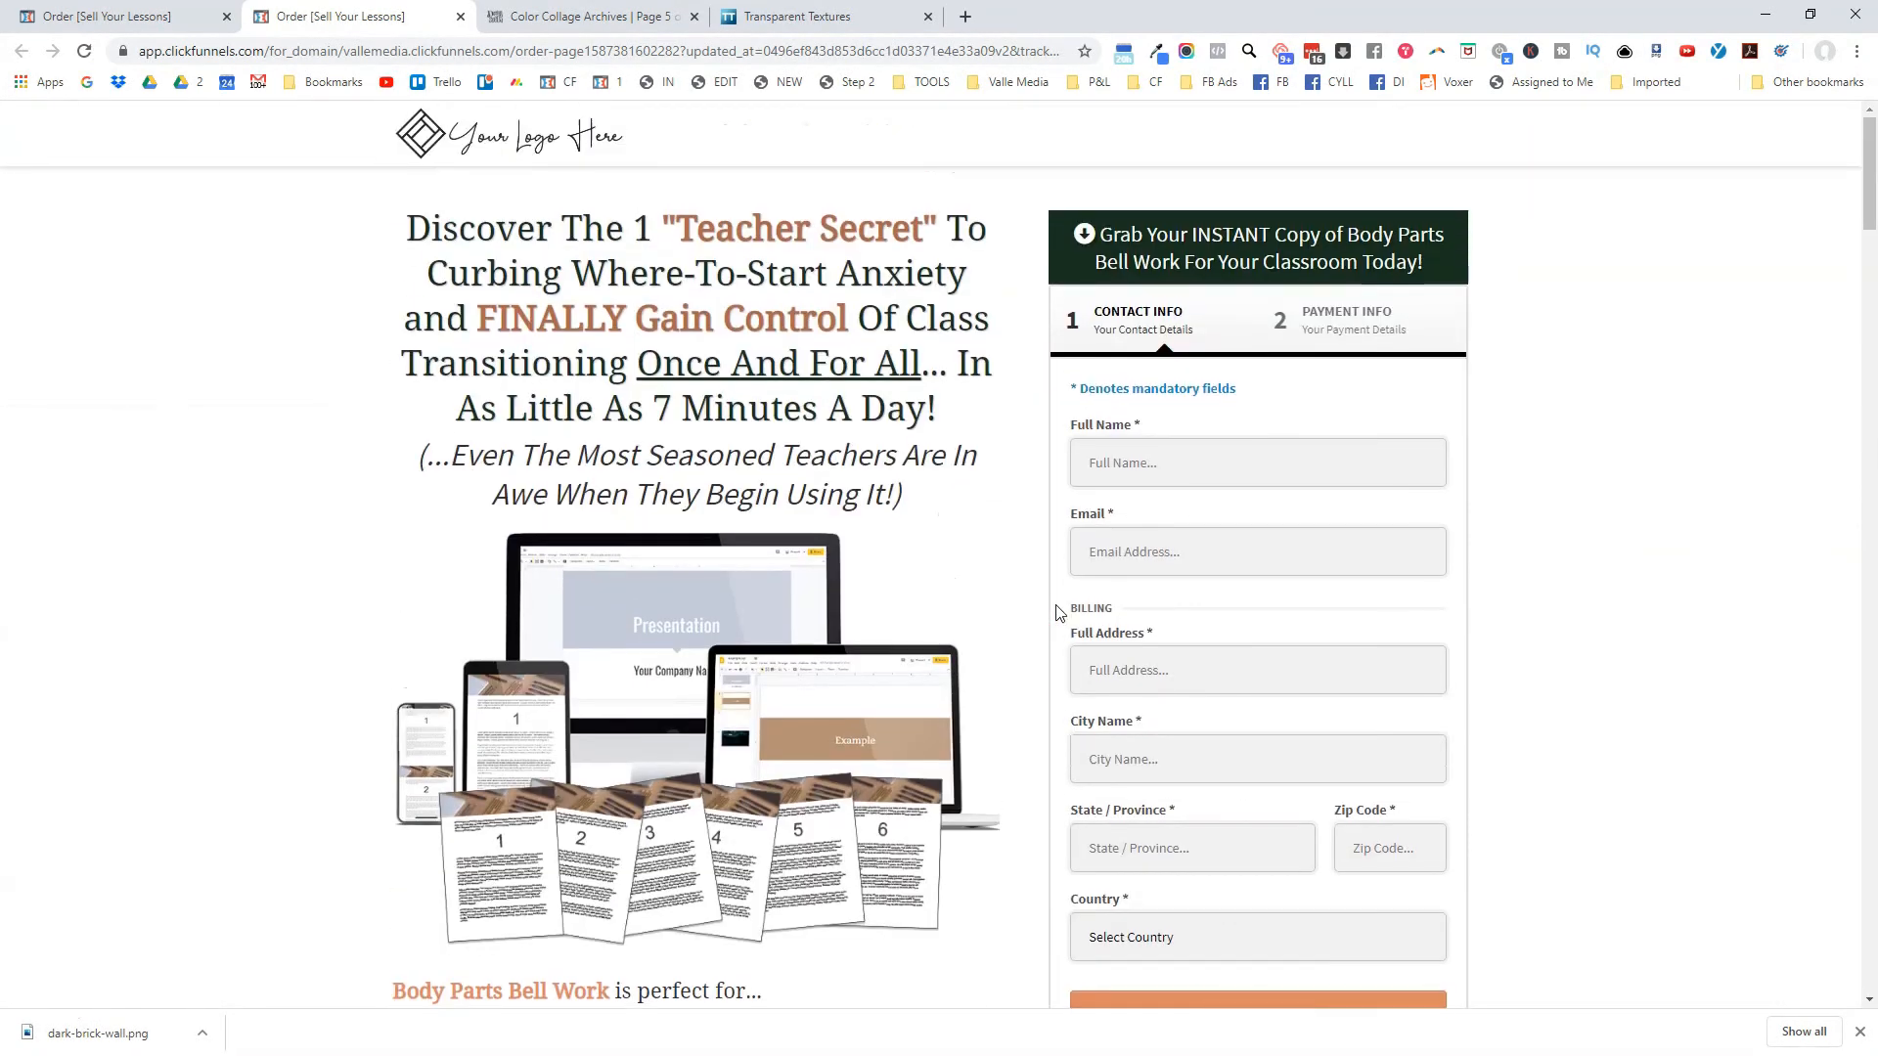
{"action": "left_click", "coordinate": [460, 17]}
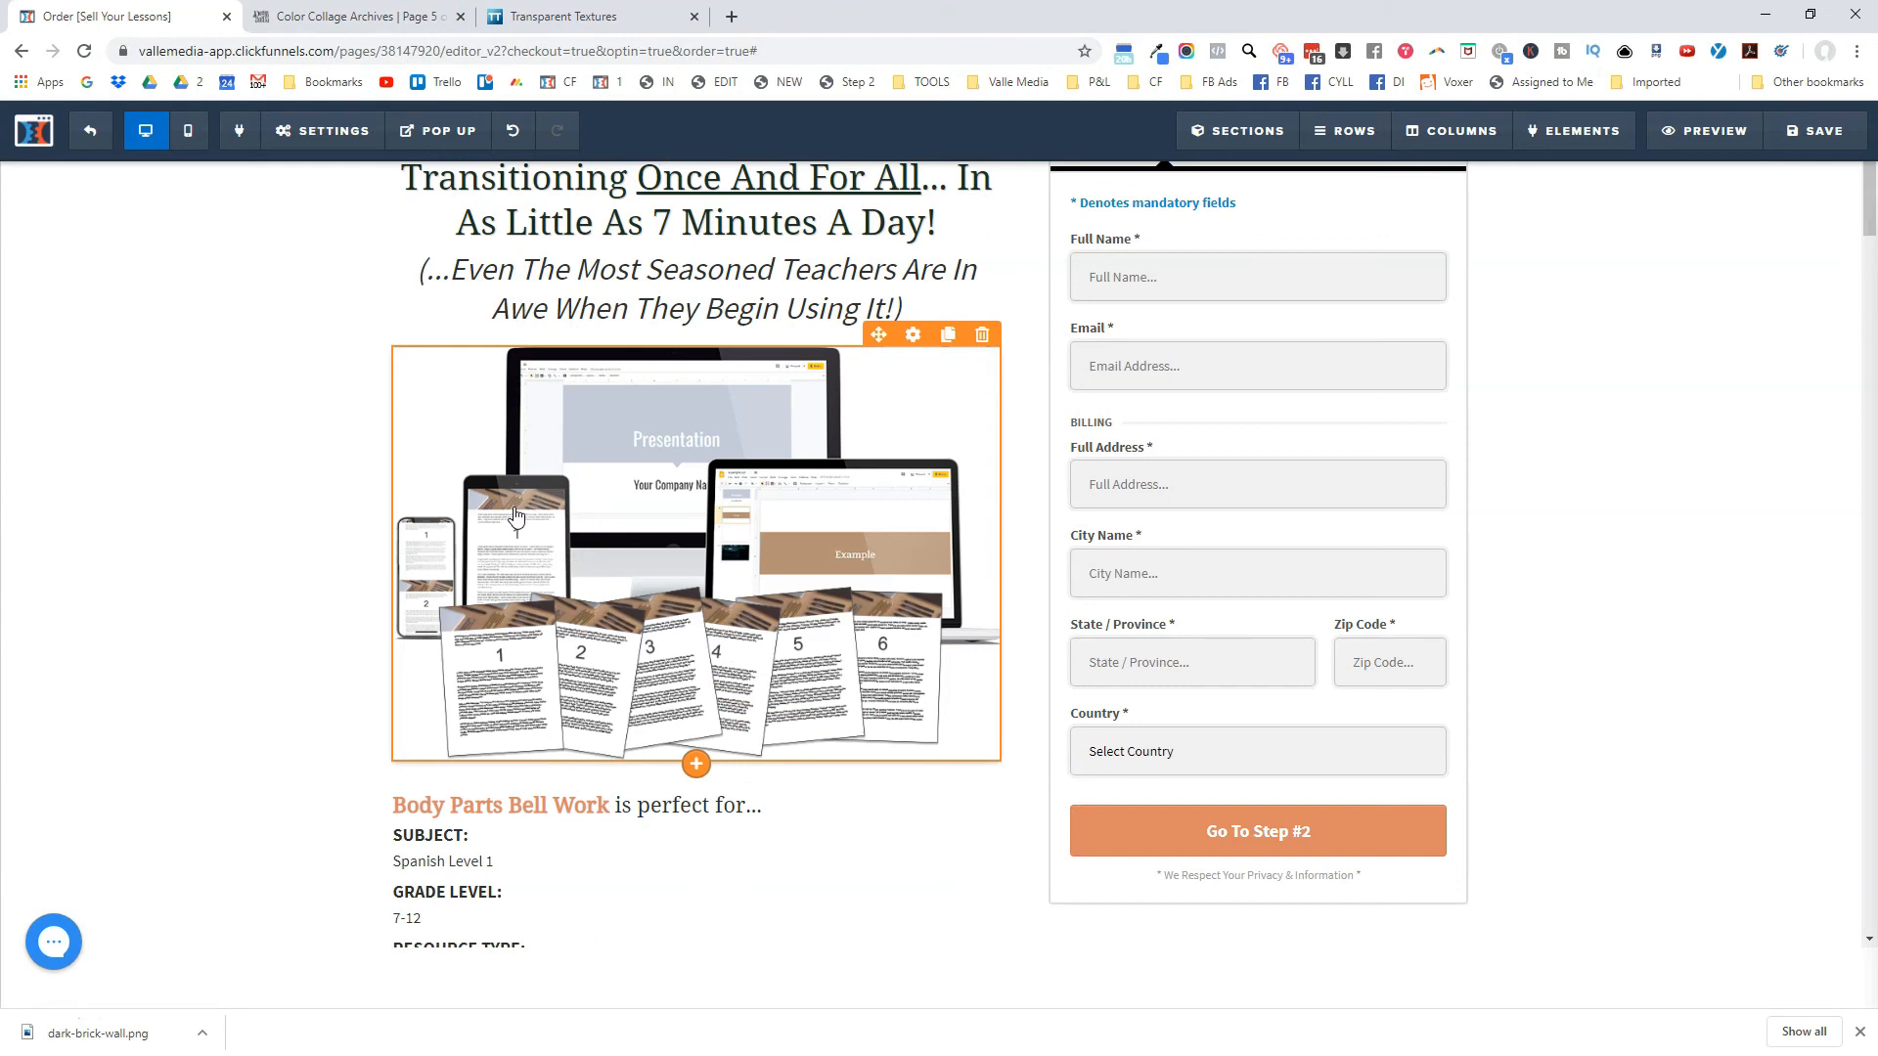
Save the Standards Guide, Teacher Answer Key and Absent Student Version row as a personal template named "Green row".
{"action": "scroll", "coordinate": [812, 722], "scroll_direction": "up", "scroll_amount": 2}
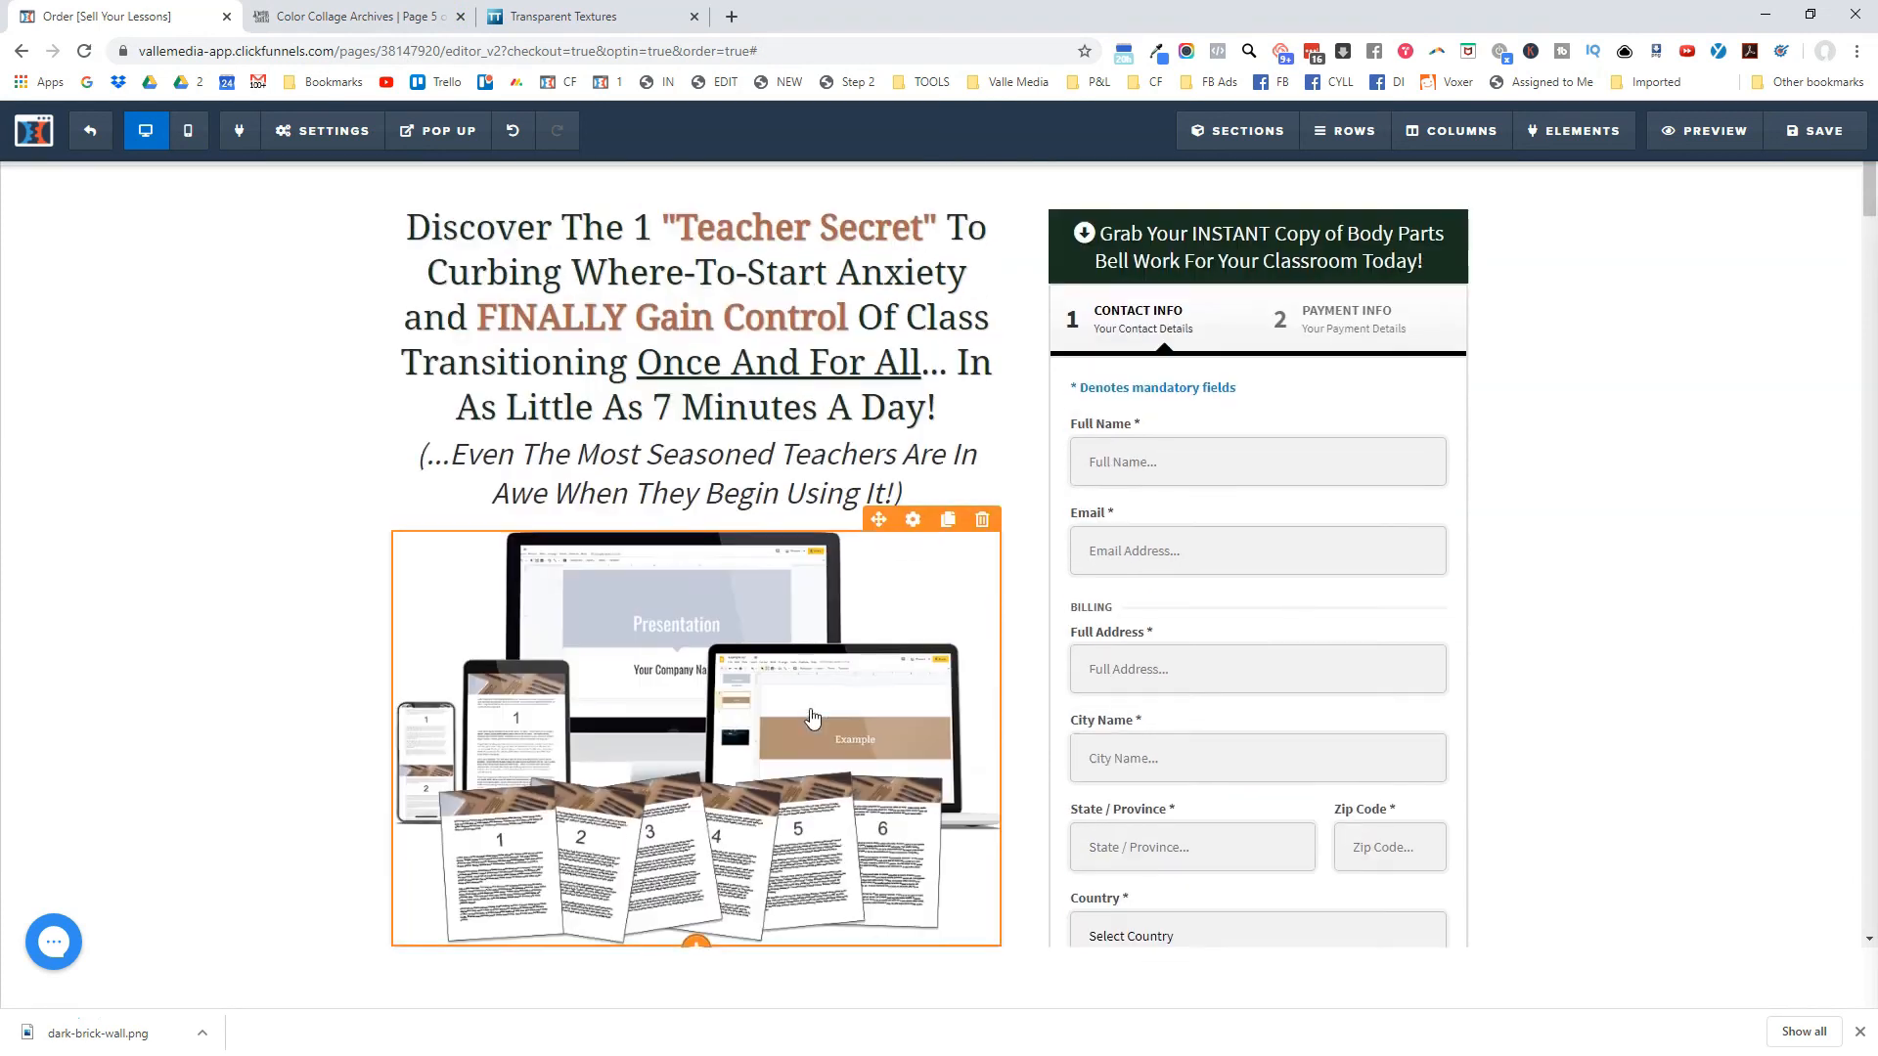
{"action": "scroll", "coordinate": [888, 650], "scroll_direction": "down", "scroll_amount": 5}
{"action": "scroll", "coordinate": [888, 651], "scroll_direction": "down", "scroll_amount": 13}
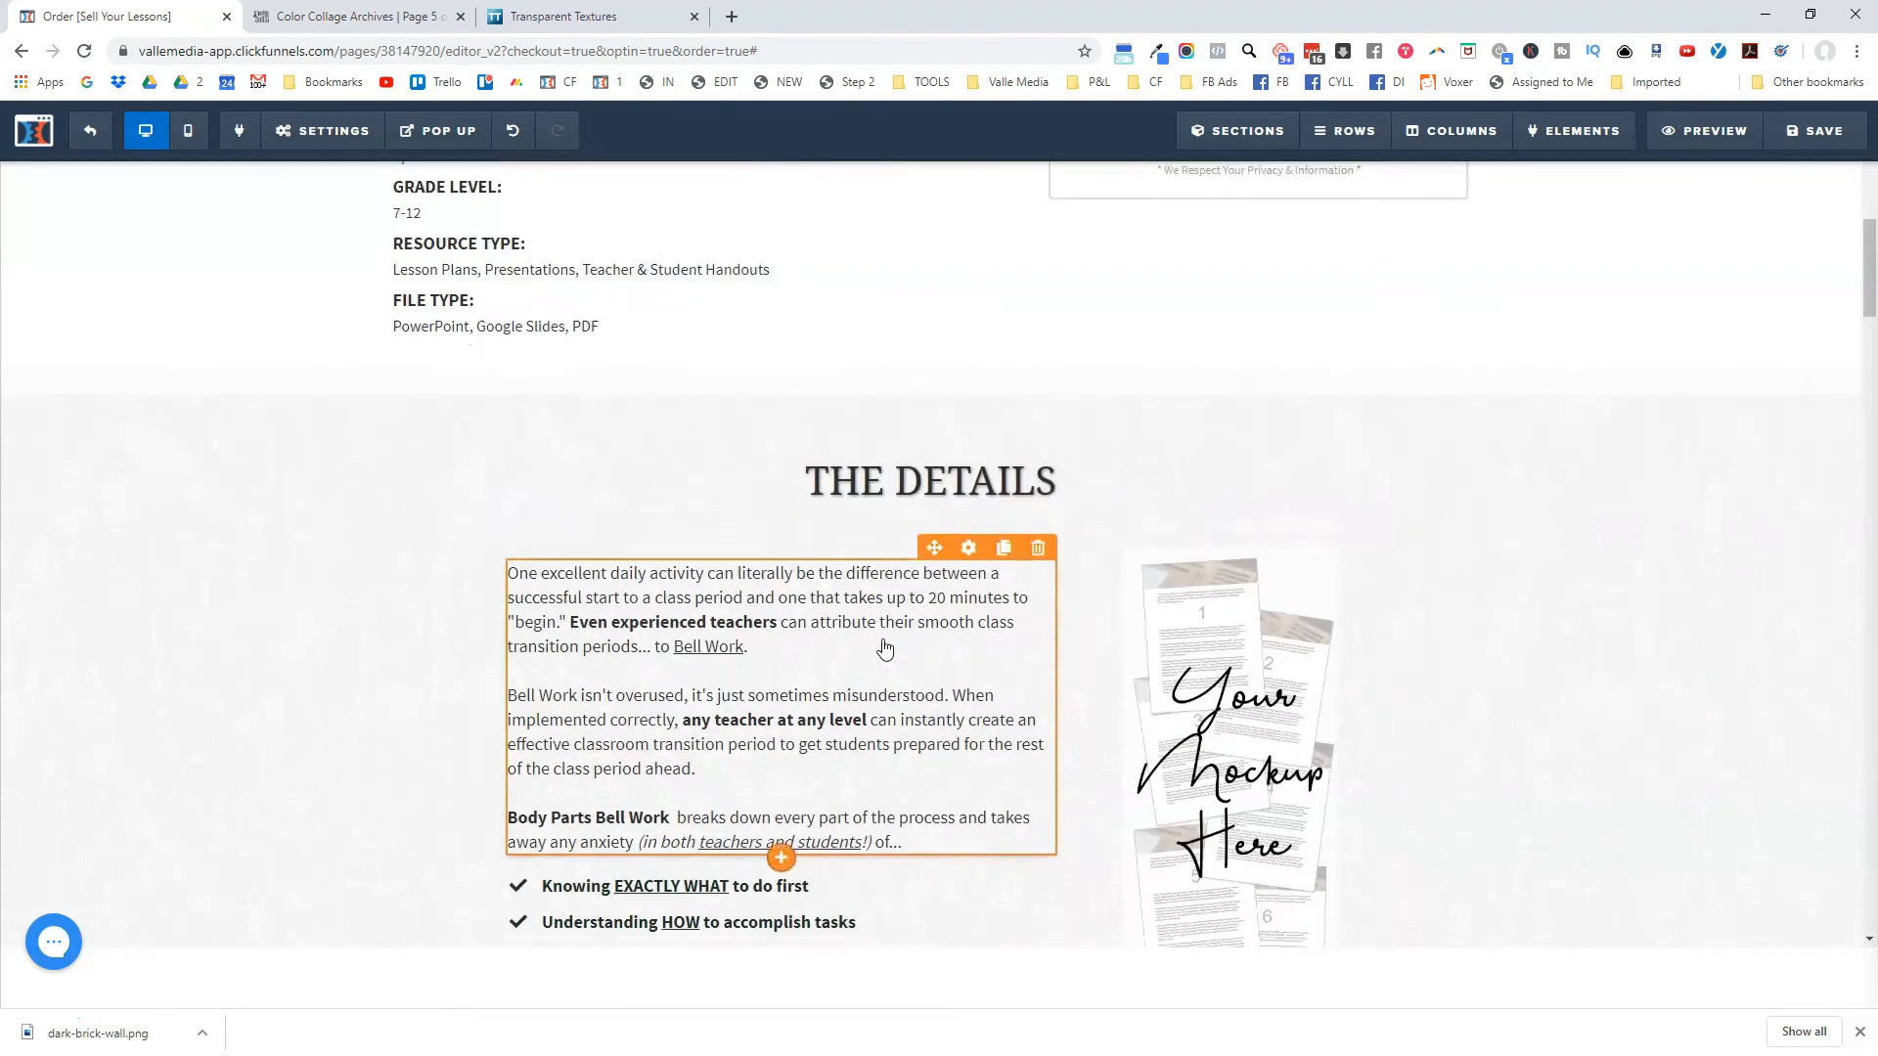
{"action": "scroll", "coordinate": [925, 663], "scroll_direction": "down", "scroll_amount": 4}
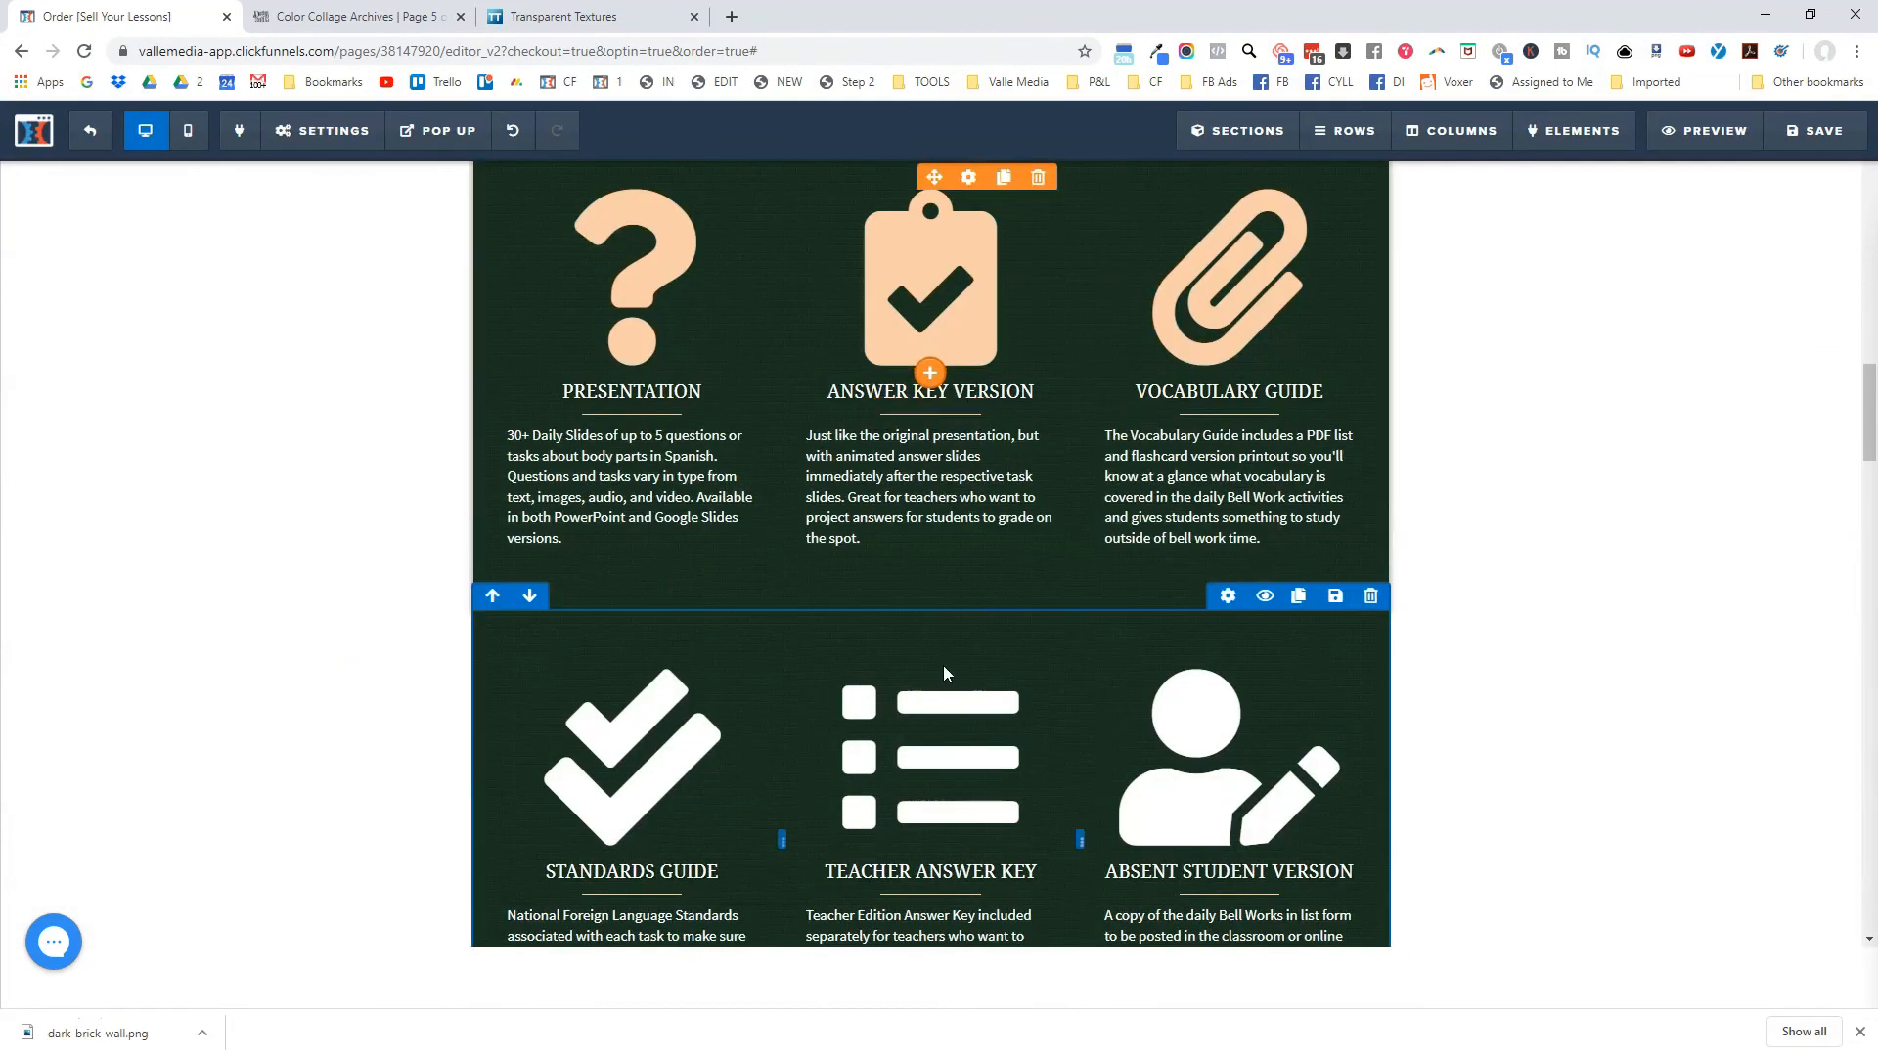
{"action": "scroll", "coordinate": [1014, 537], "scroll_direction": "up", "scroll_amount": 3}
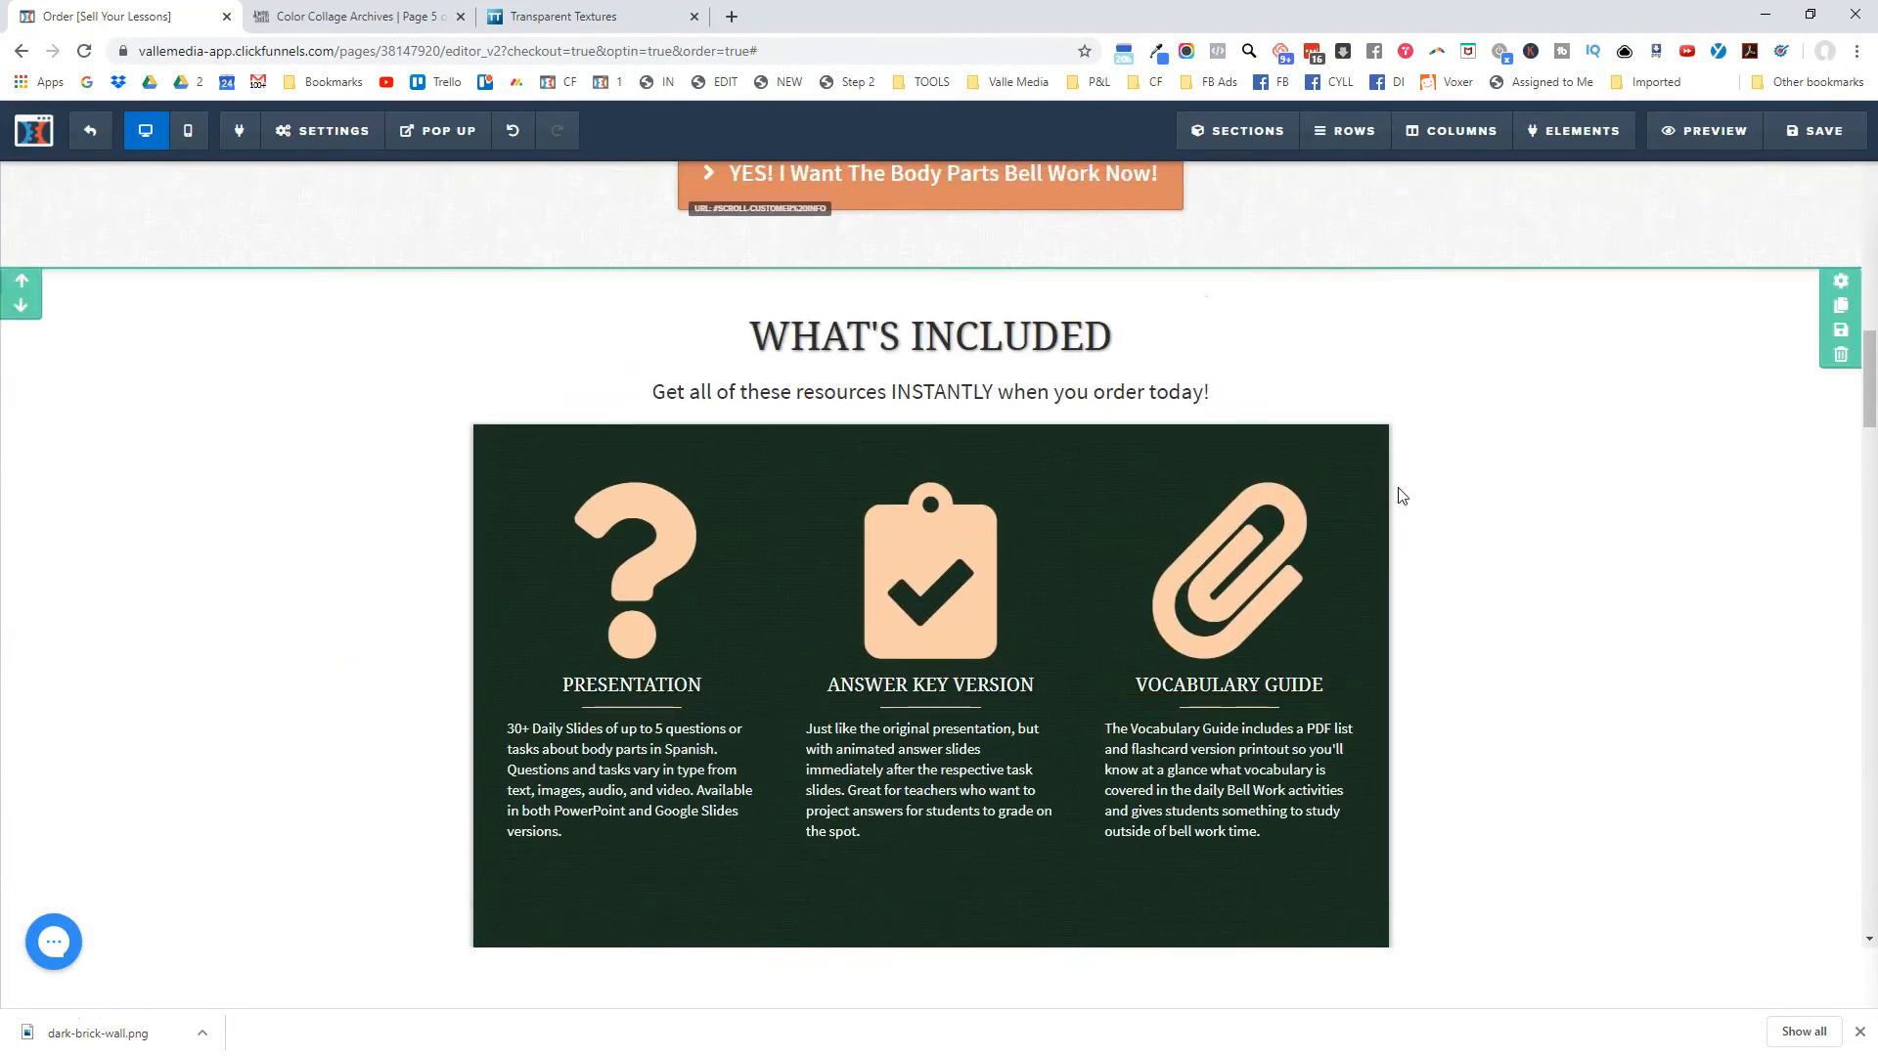
{"action": "scroll", "coordinate": [1363, 486], "scroll_direction": "down", "scroll_amount": 2}
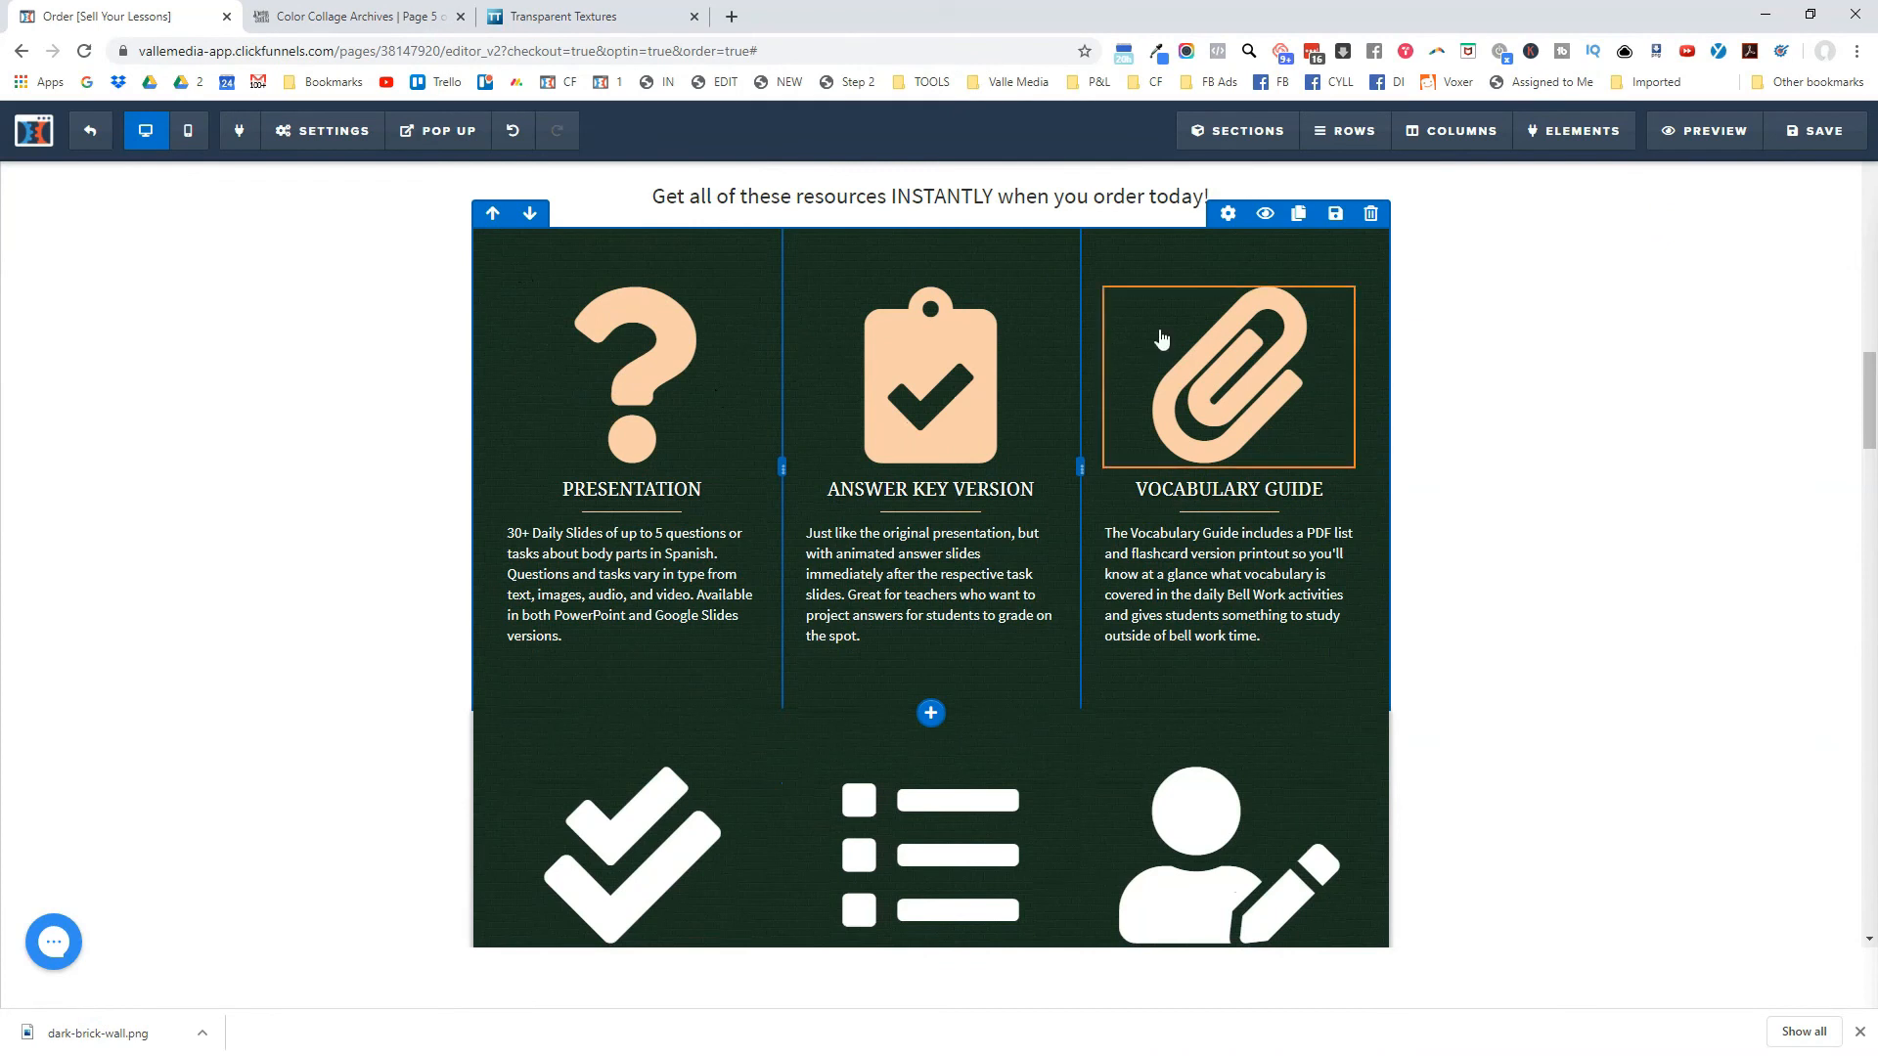
{"action": "scroll", "coordinate": [893, 365], "scroll_direction": "down", "scroll_amount": 1}
{"action": "scroll", "coordinate": [1223, 440], "scroll_direction": "down", "scroll_amount": 1}
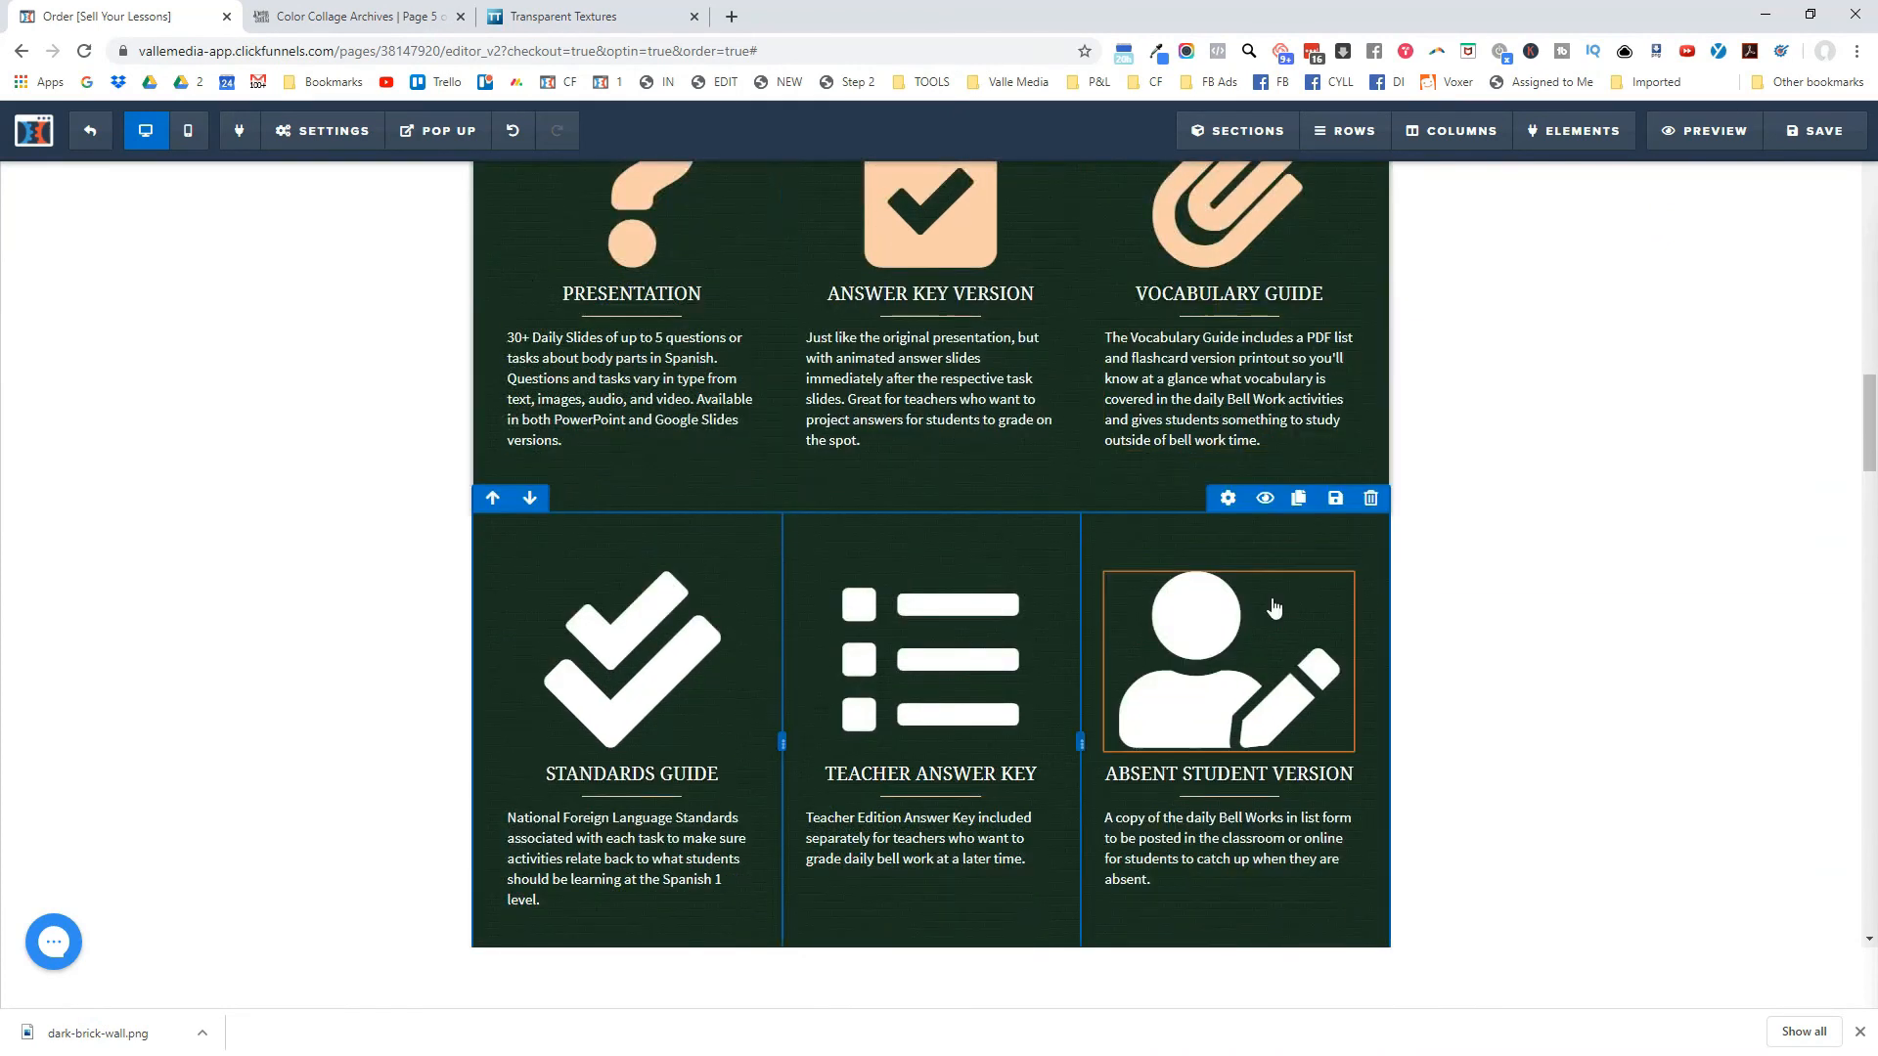
{"action": "left_click", "coordinate": [1334, 501]}
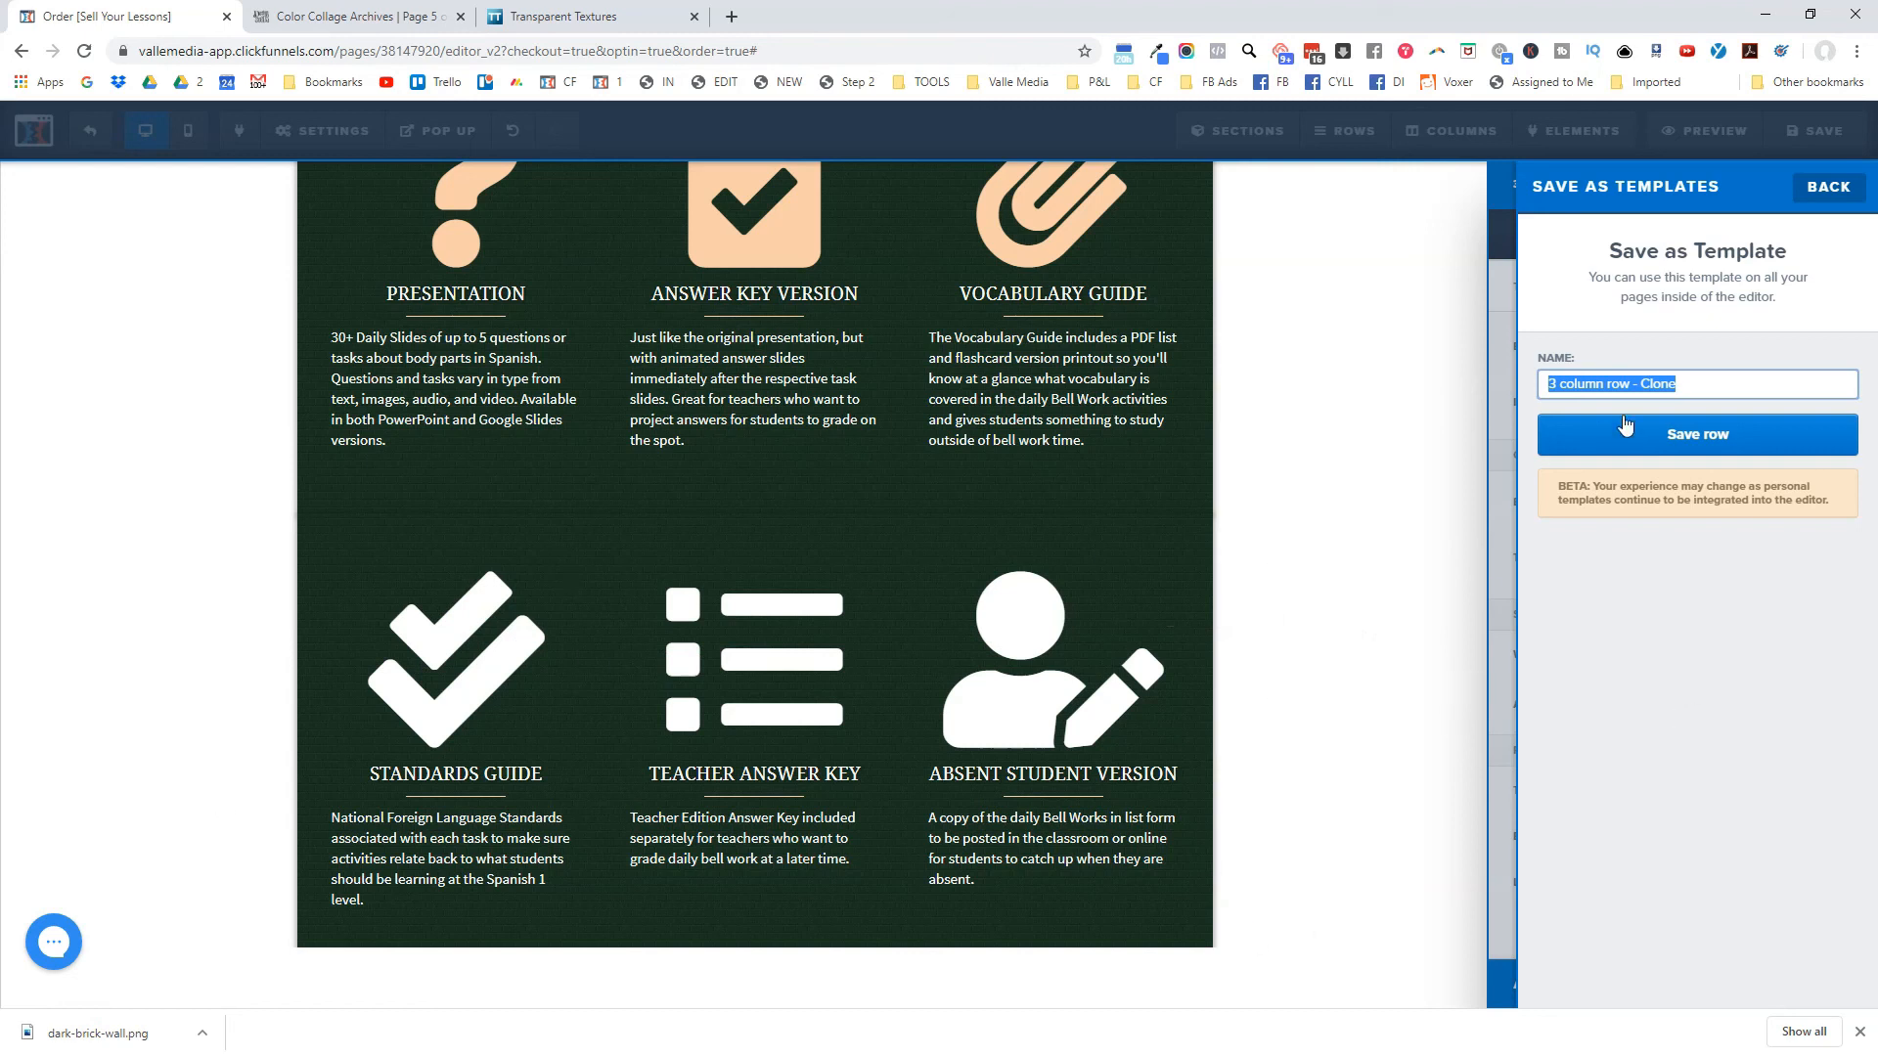
{"action": "type", "text": "Green row"}
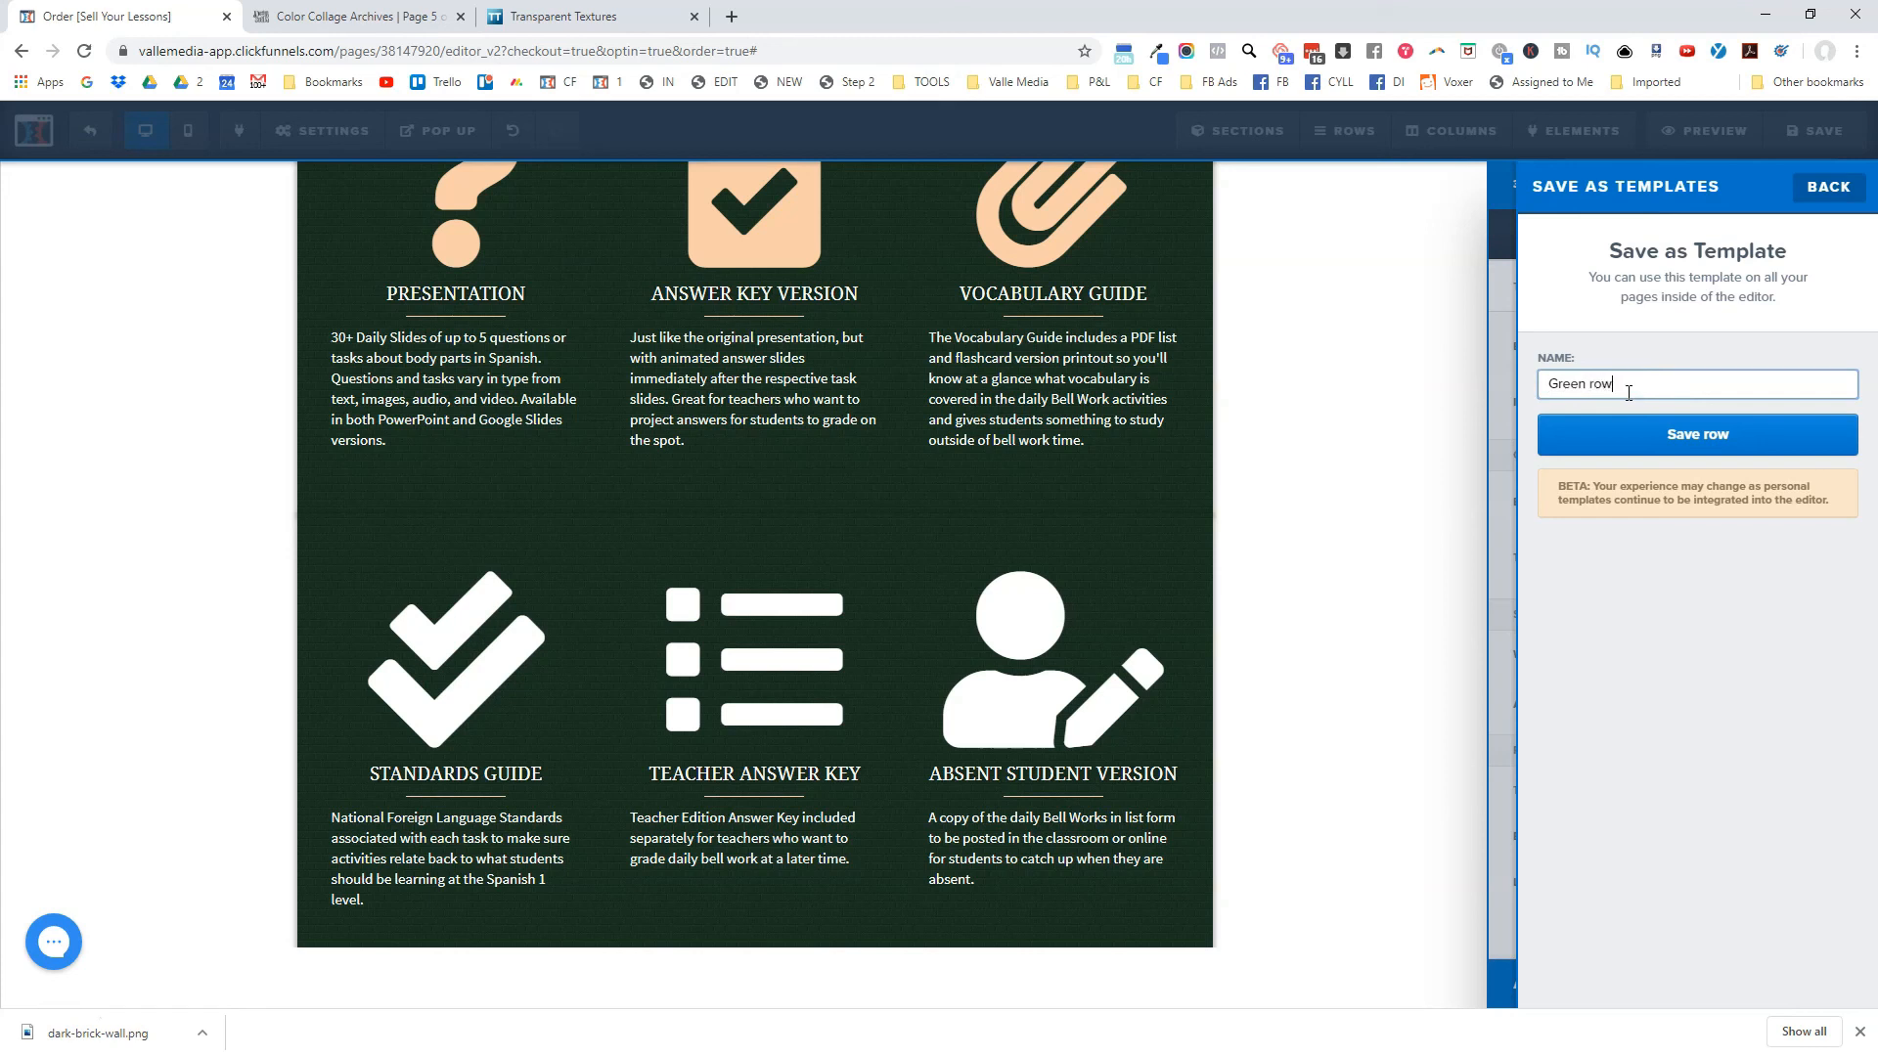
{"action": "left_click", "coordinate": [1657, 432]}
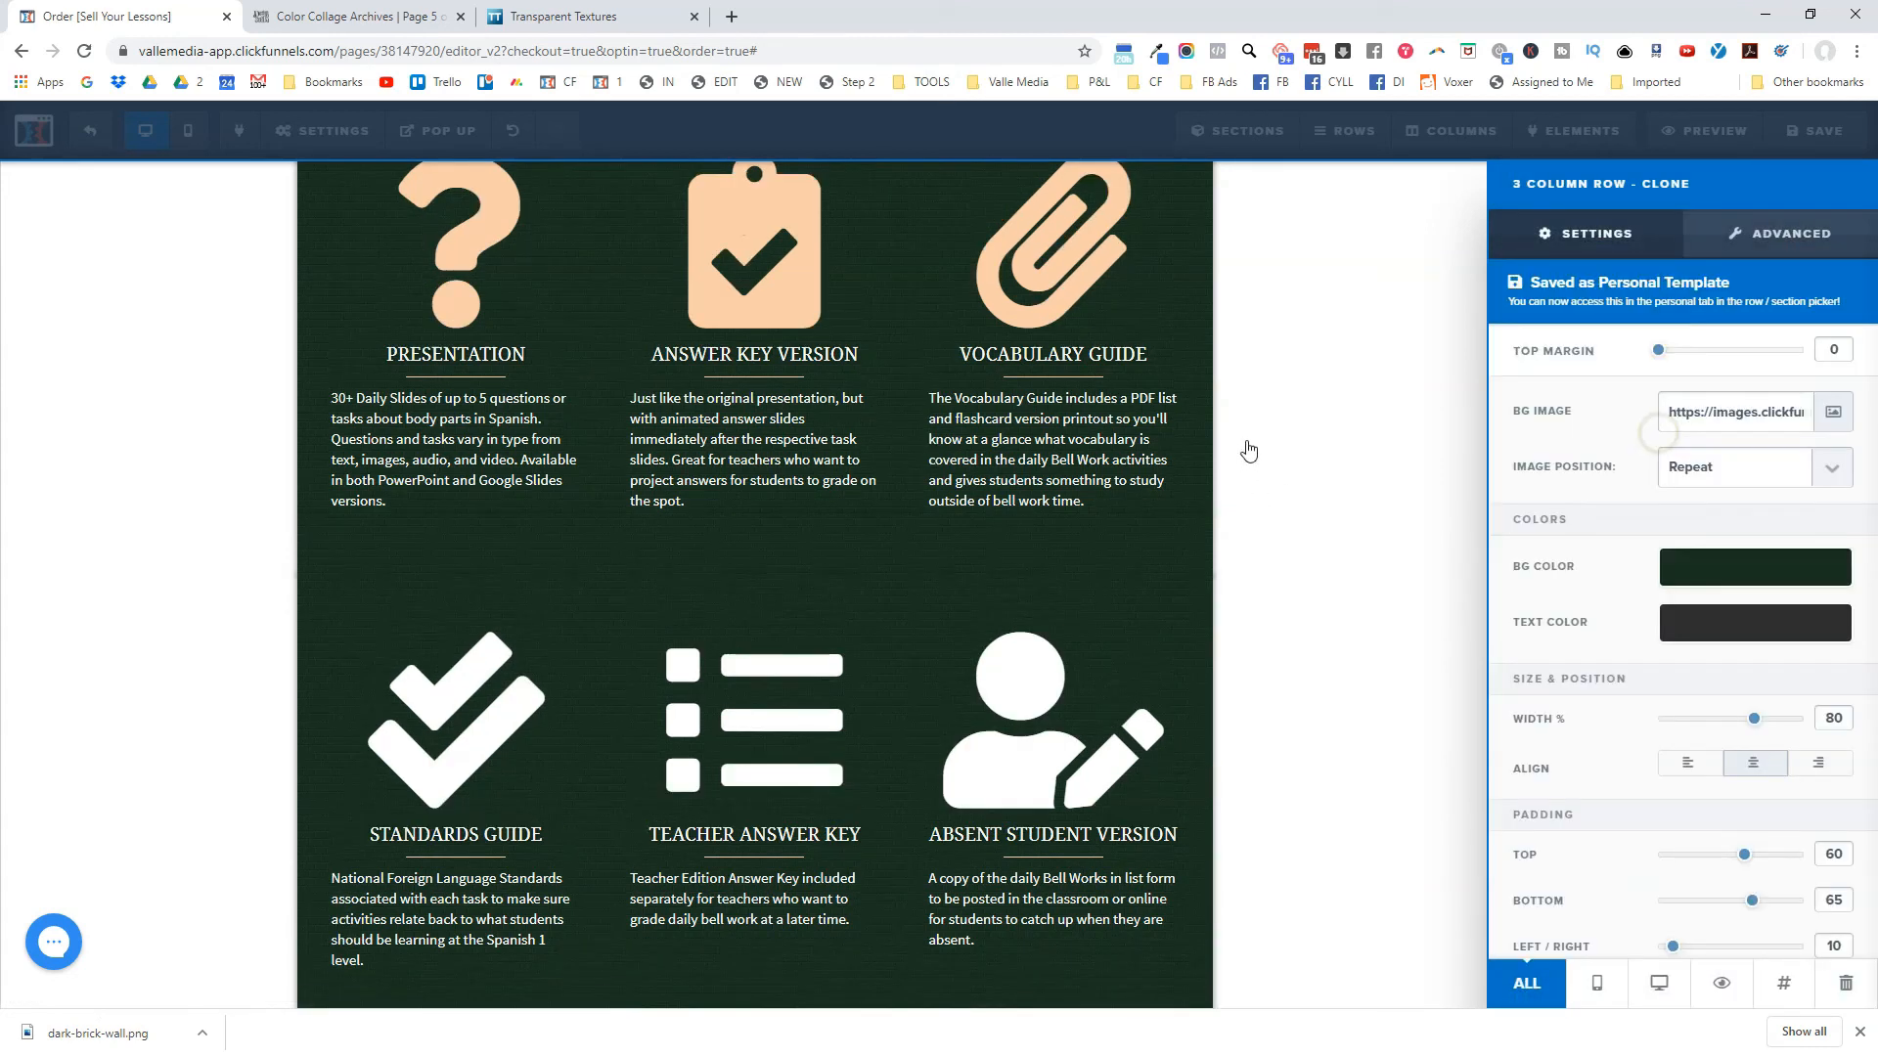
{"action": "left_click", "coordinate": [1259, 449]}
Insert the saved "Green row" template beneath the last row of the What's Included section and save the page.
{"action": "scroll", "coordinate": [734, 421], "scroll_direction": "down", "scroll_amount": 2}
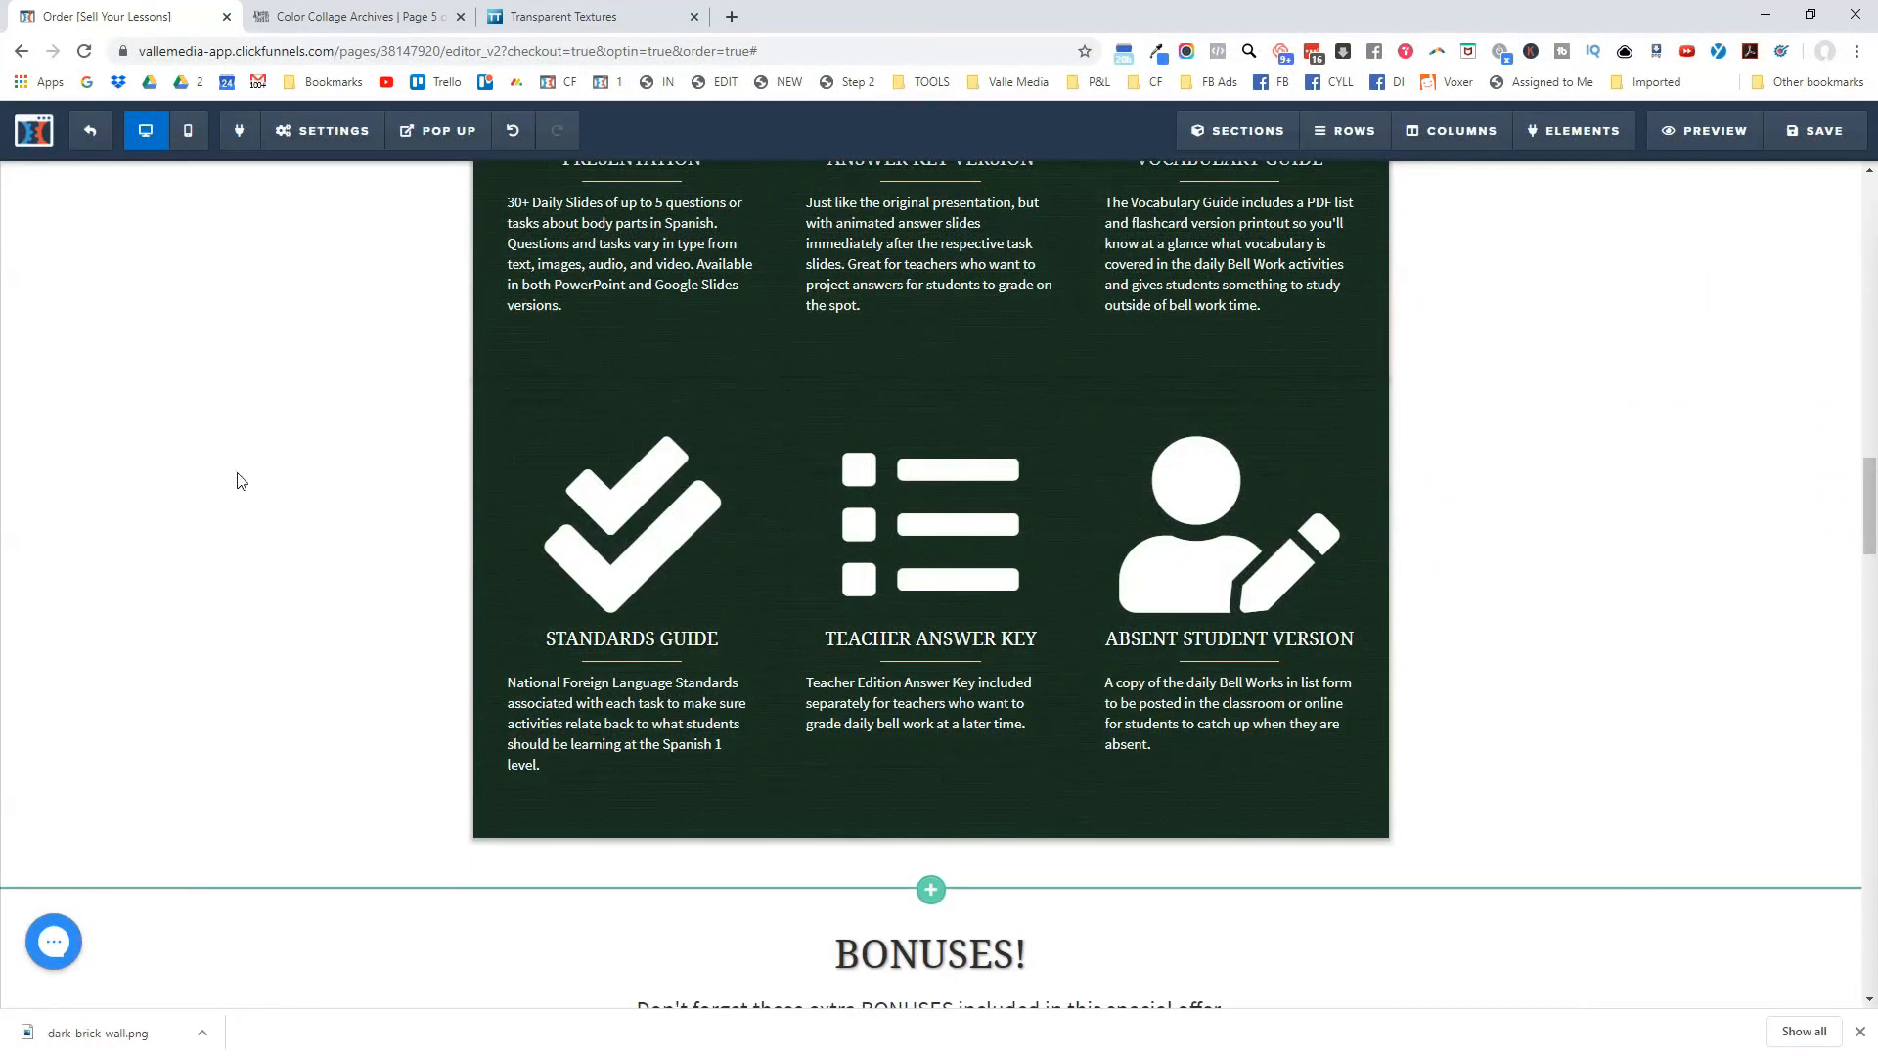
{"action": "left_click", "coordinate": [930, 746]}
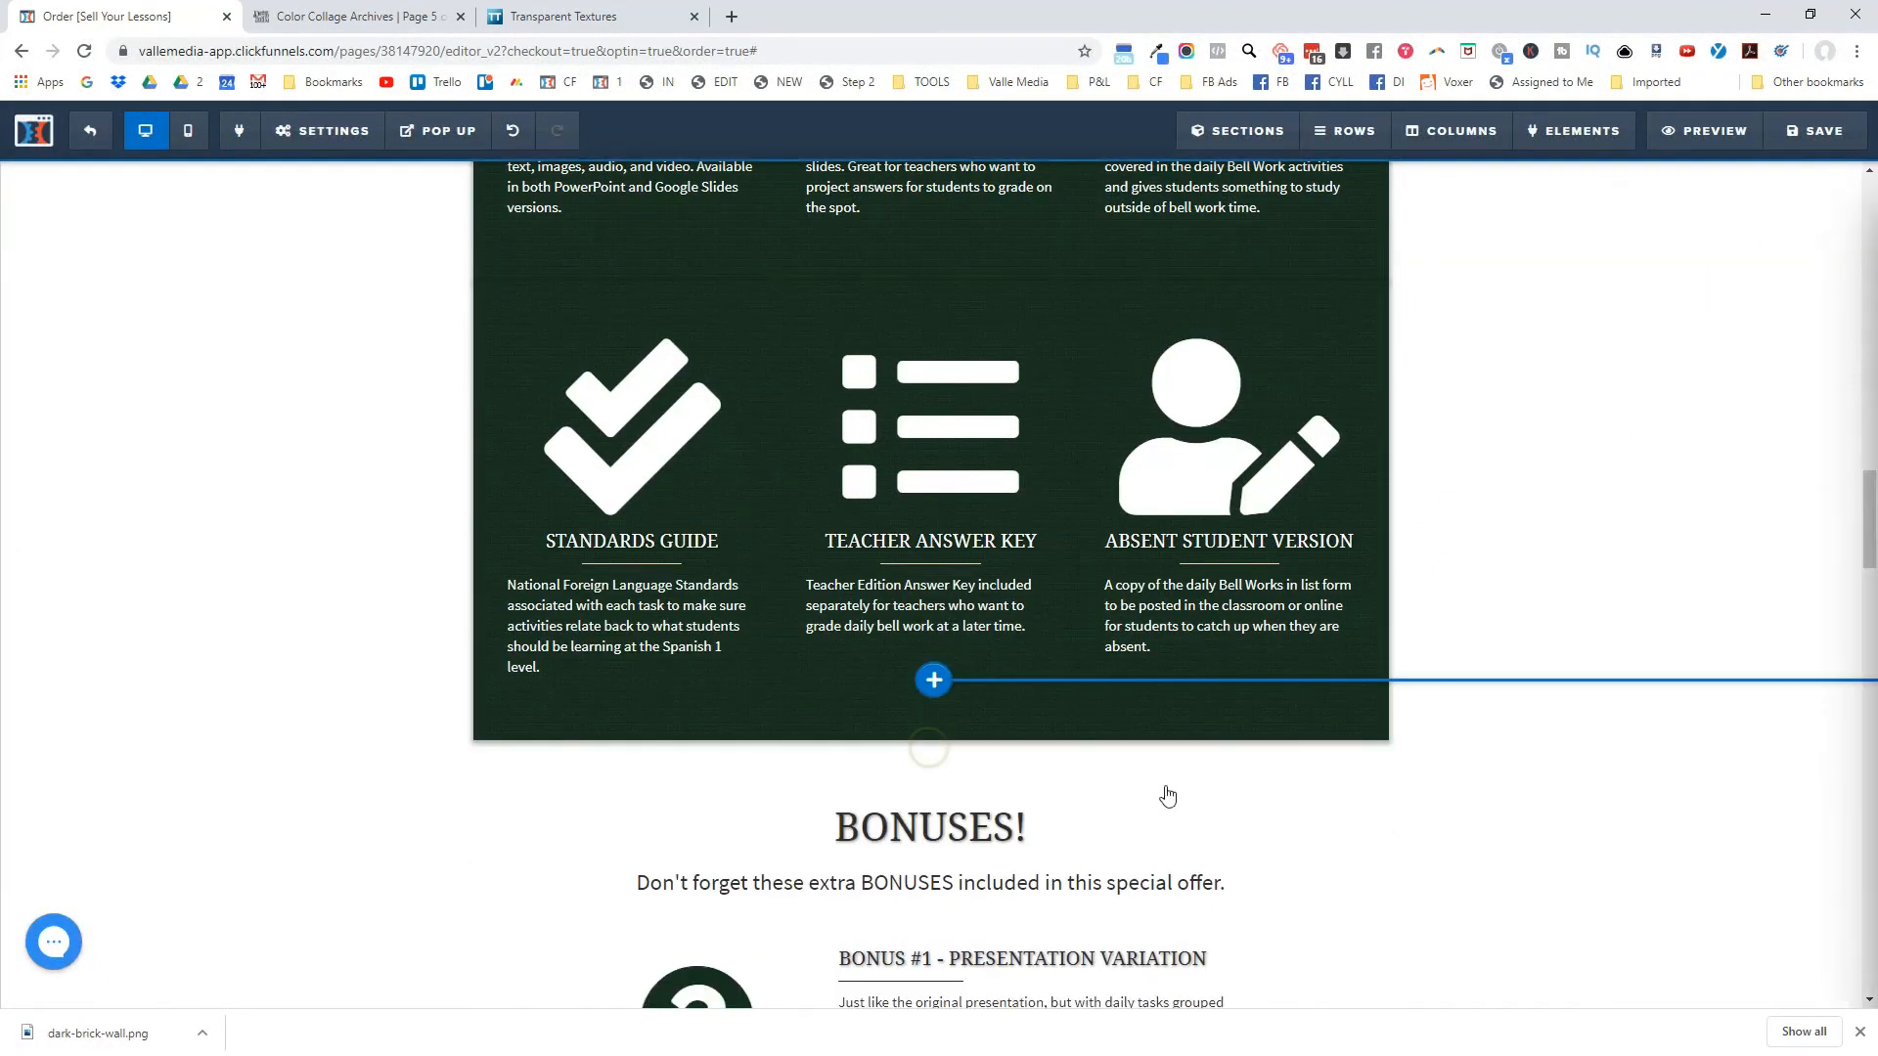
{"action": "left_click", "coordinate": [1802, 216]}
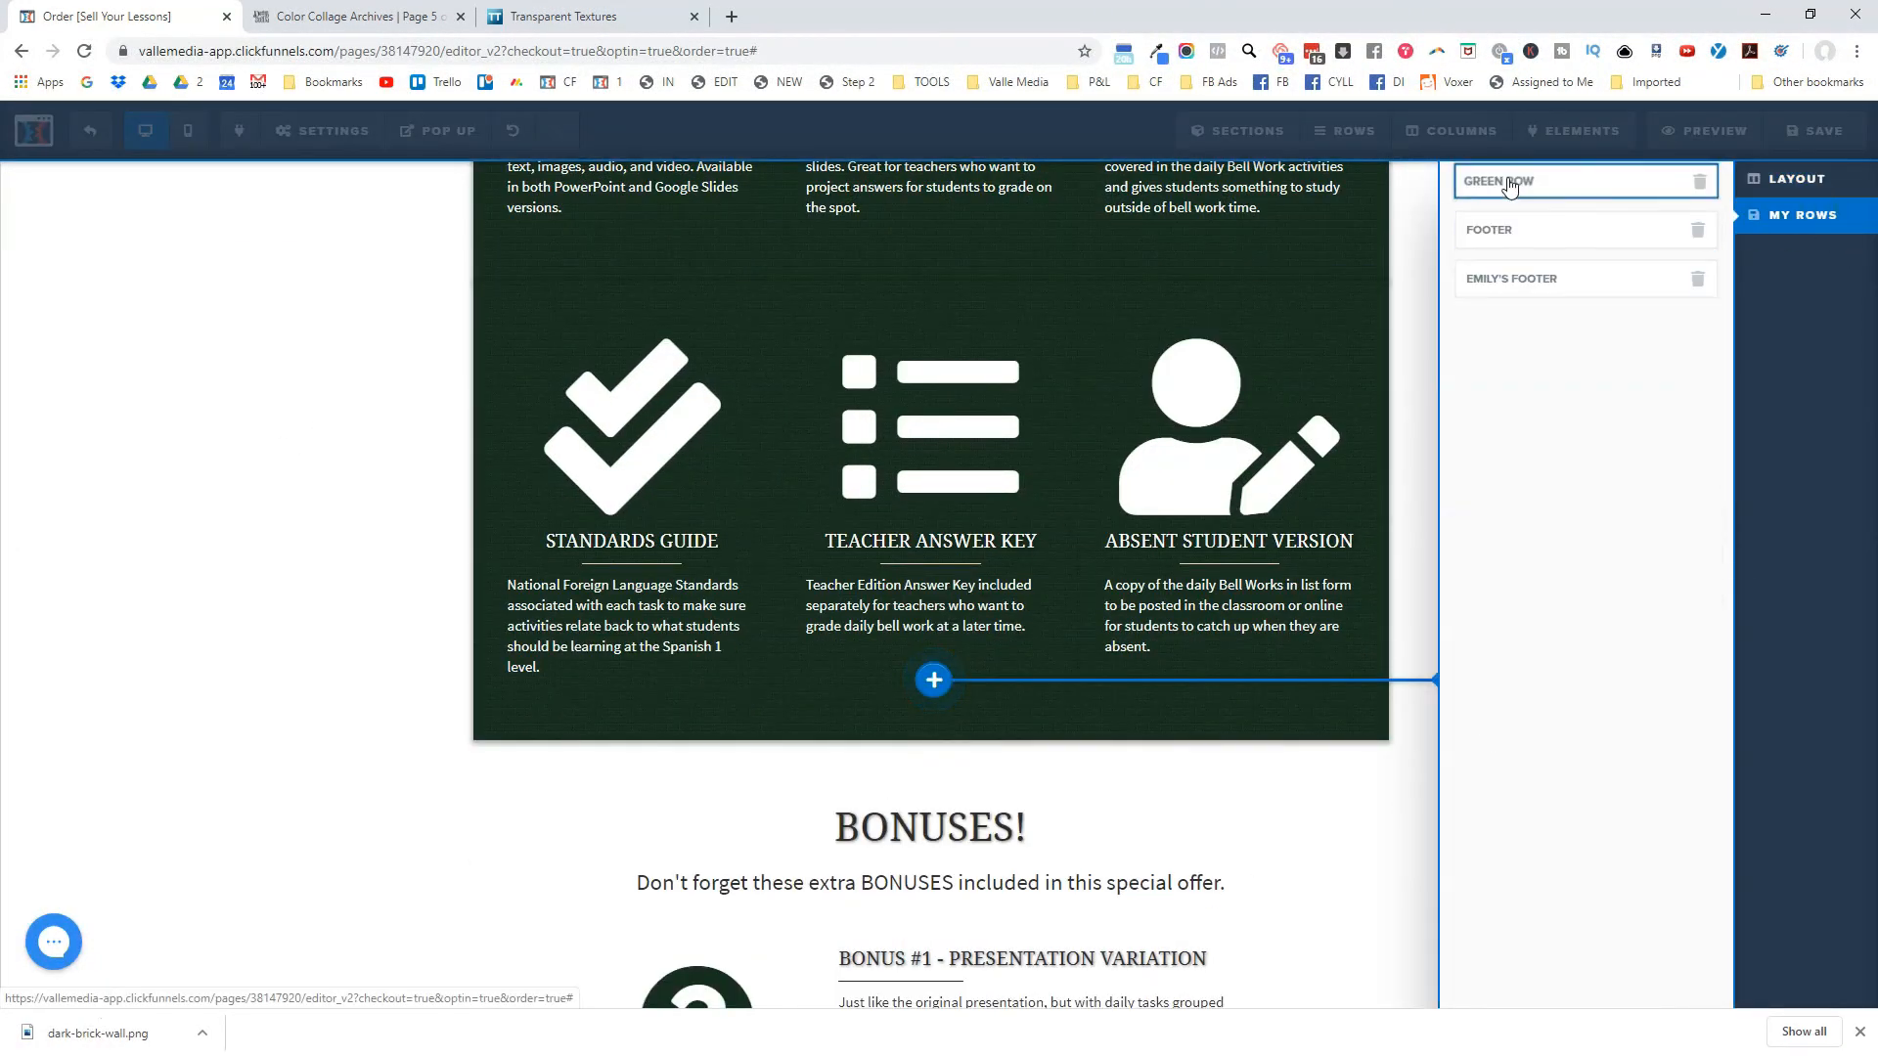
{"action": "left_click_drag", "start_coordinate": [1514, 182], "coordinate": [943, 848]}
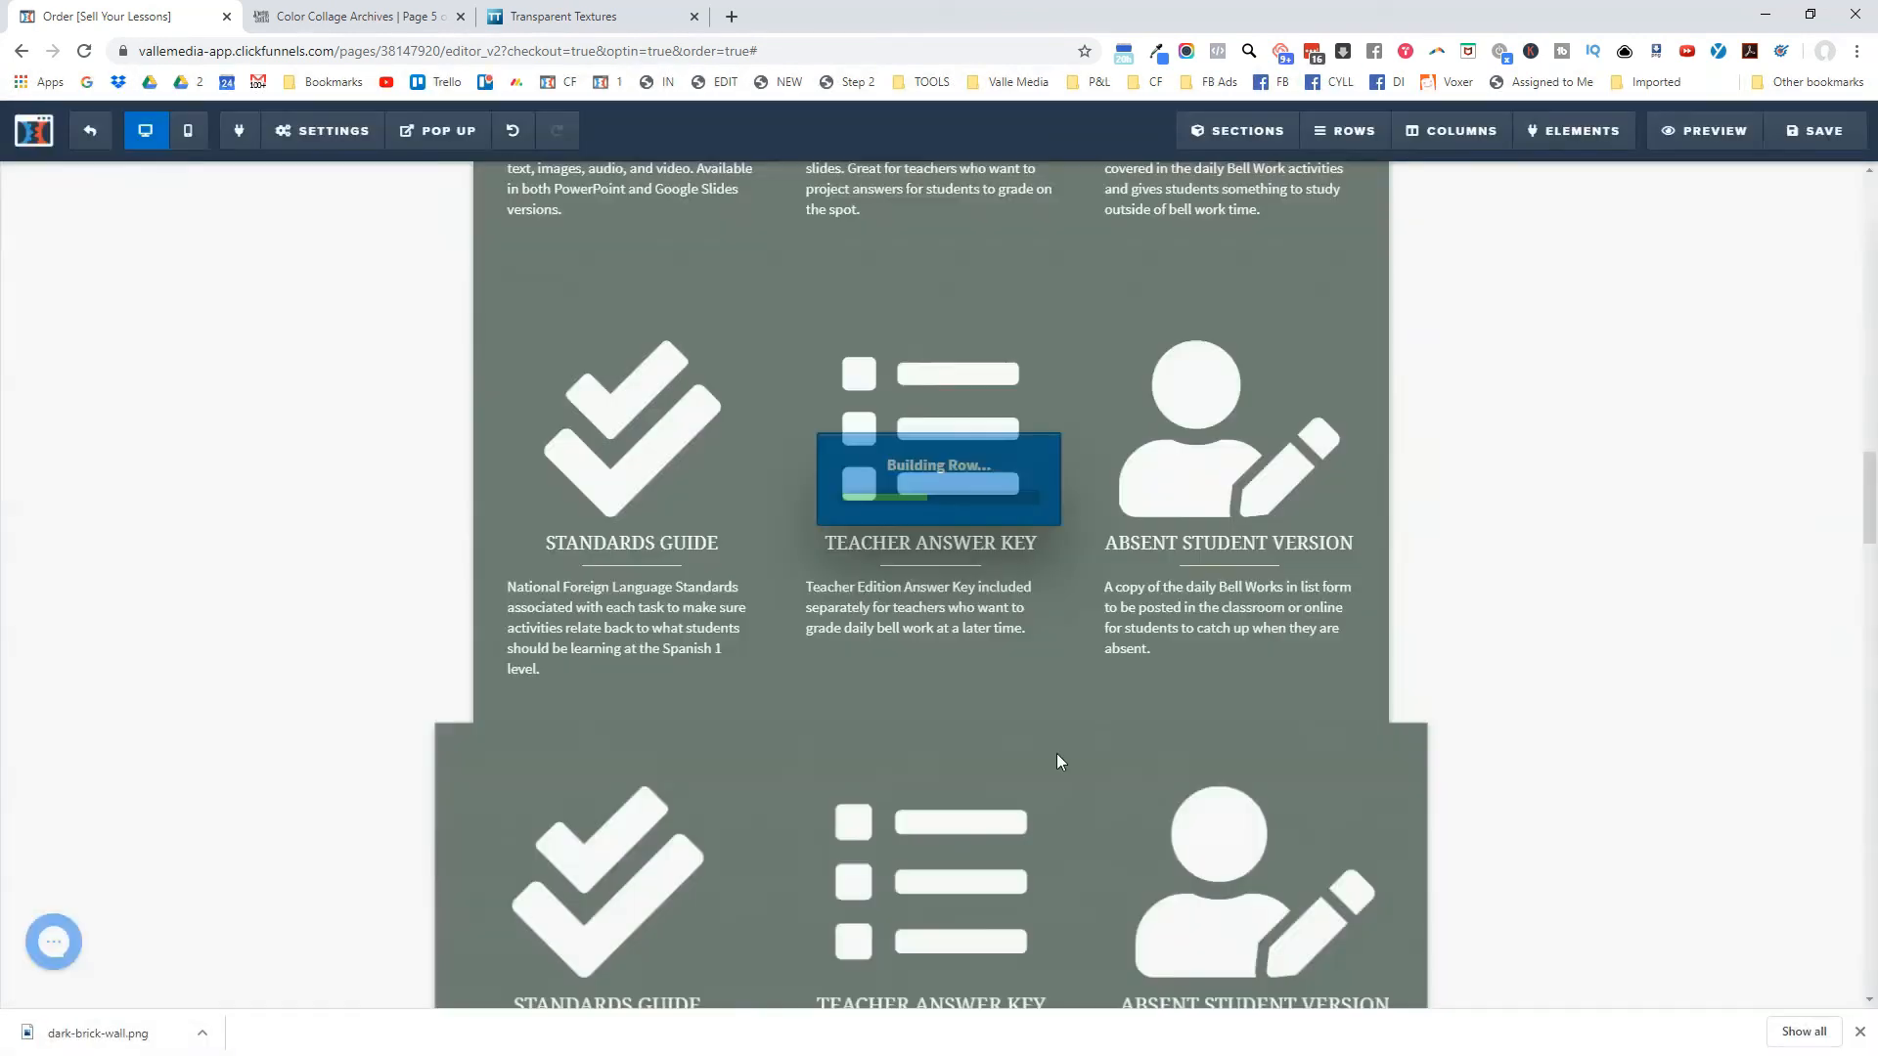
{"action": "scroll", "coordinate": [1516, 638], "scroll_direction": "down", "scroll_amount": 1}
{"action": "scroll", "coordinate": [1479, 655], "scroll_direction": "up", "scroll_amount": 5}
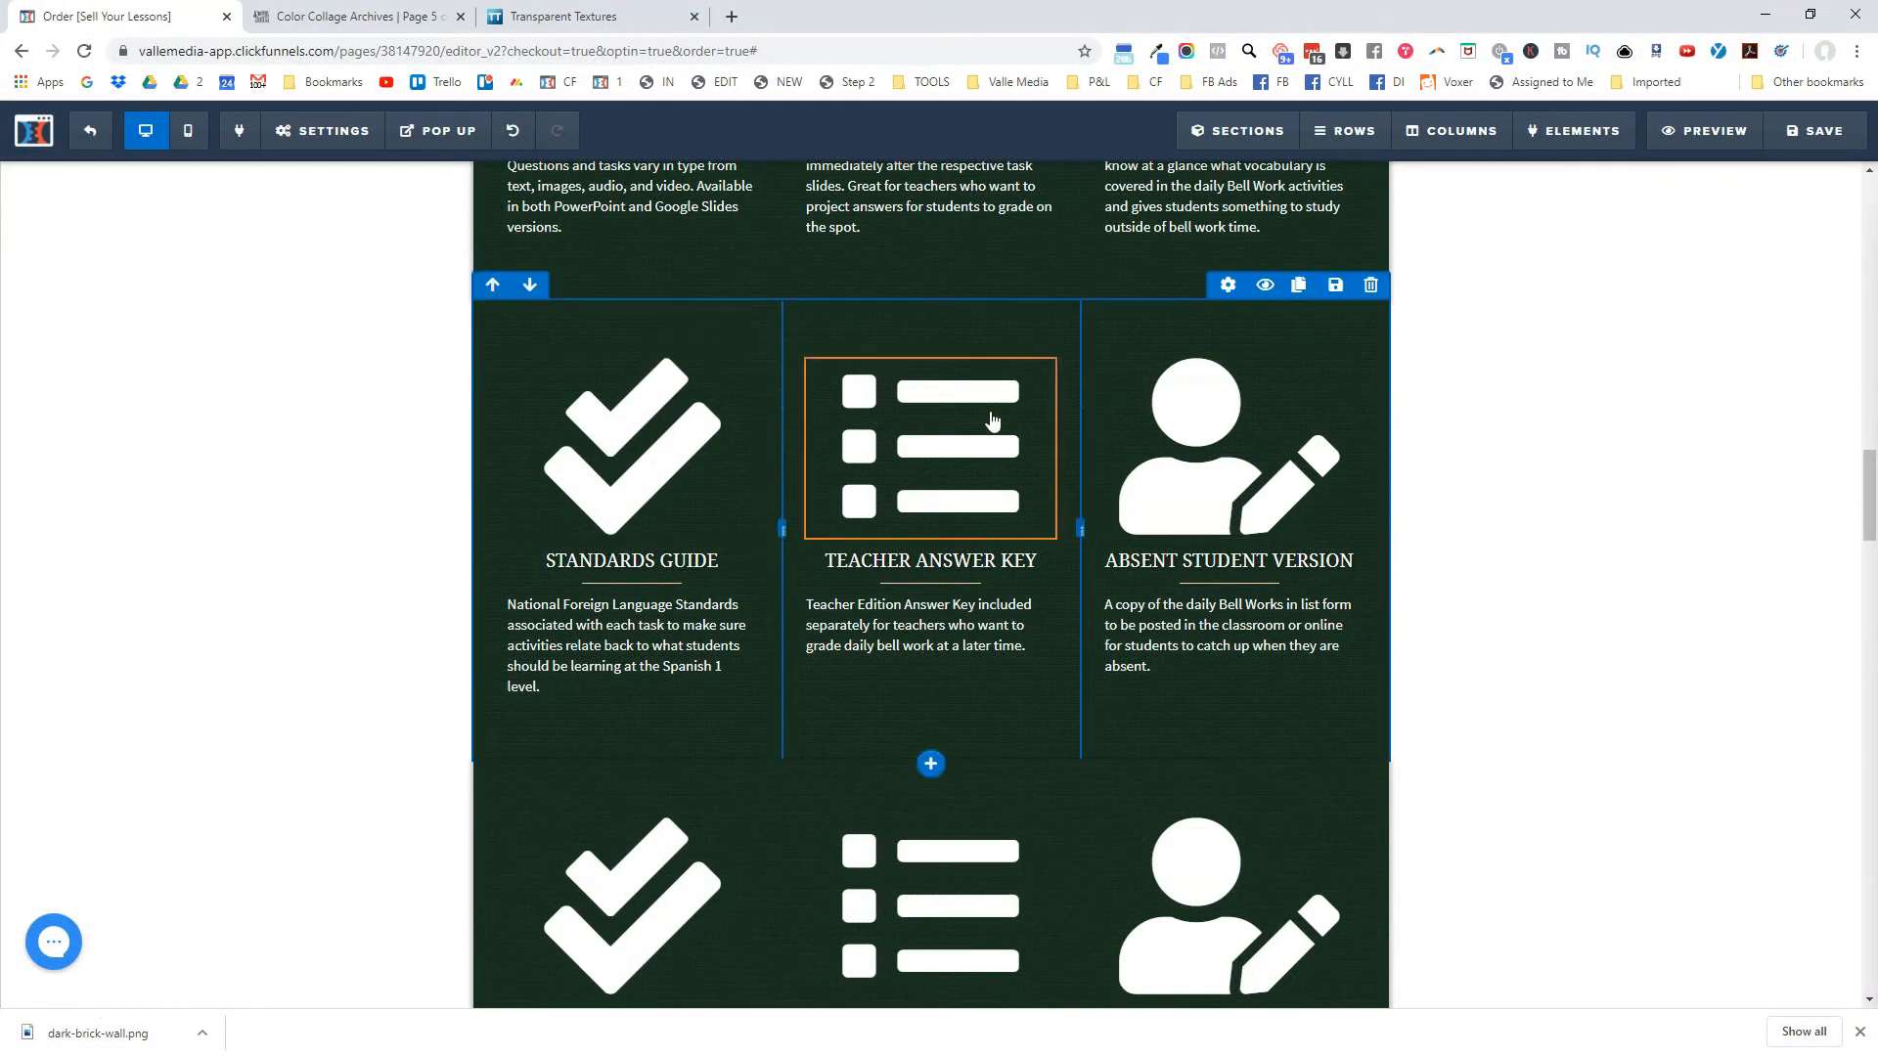
{"action": "scroll", "coordinate": [997, 440], "scroll_direction": "down", "scroll_amount": 4}
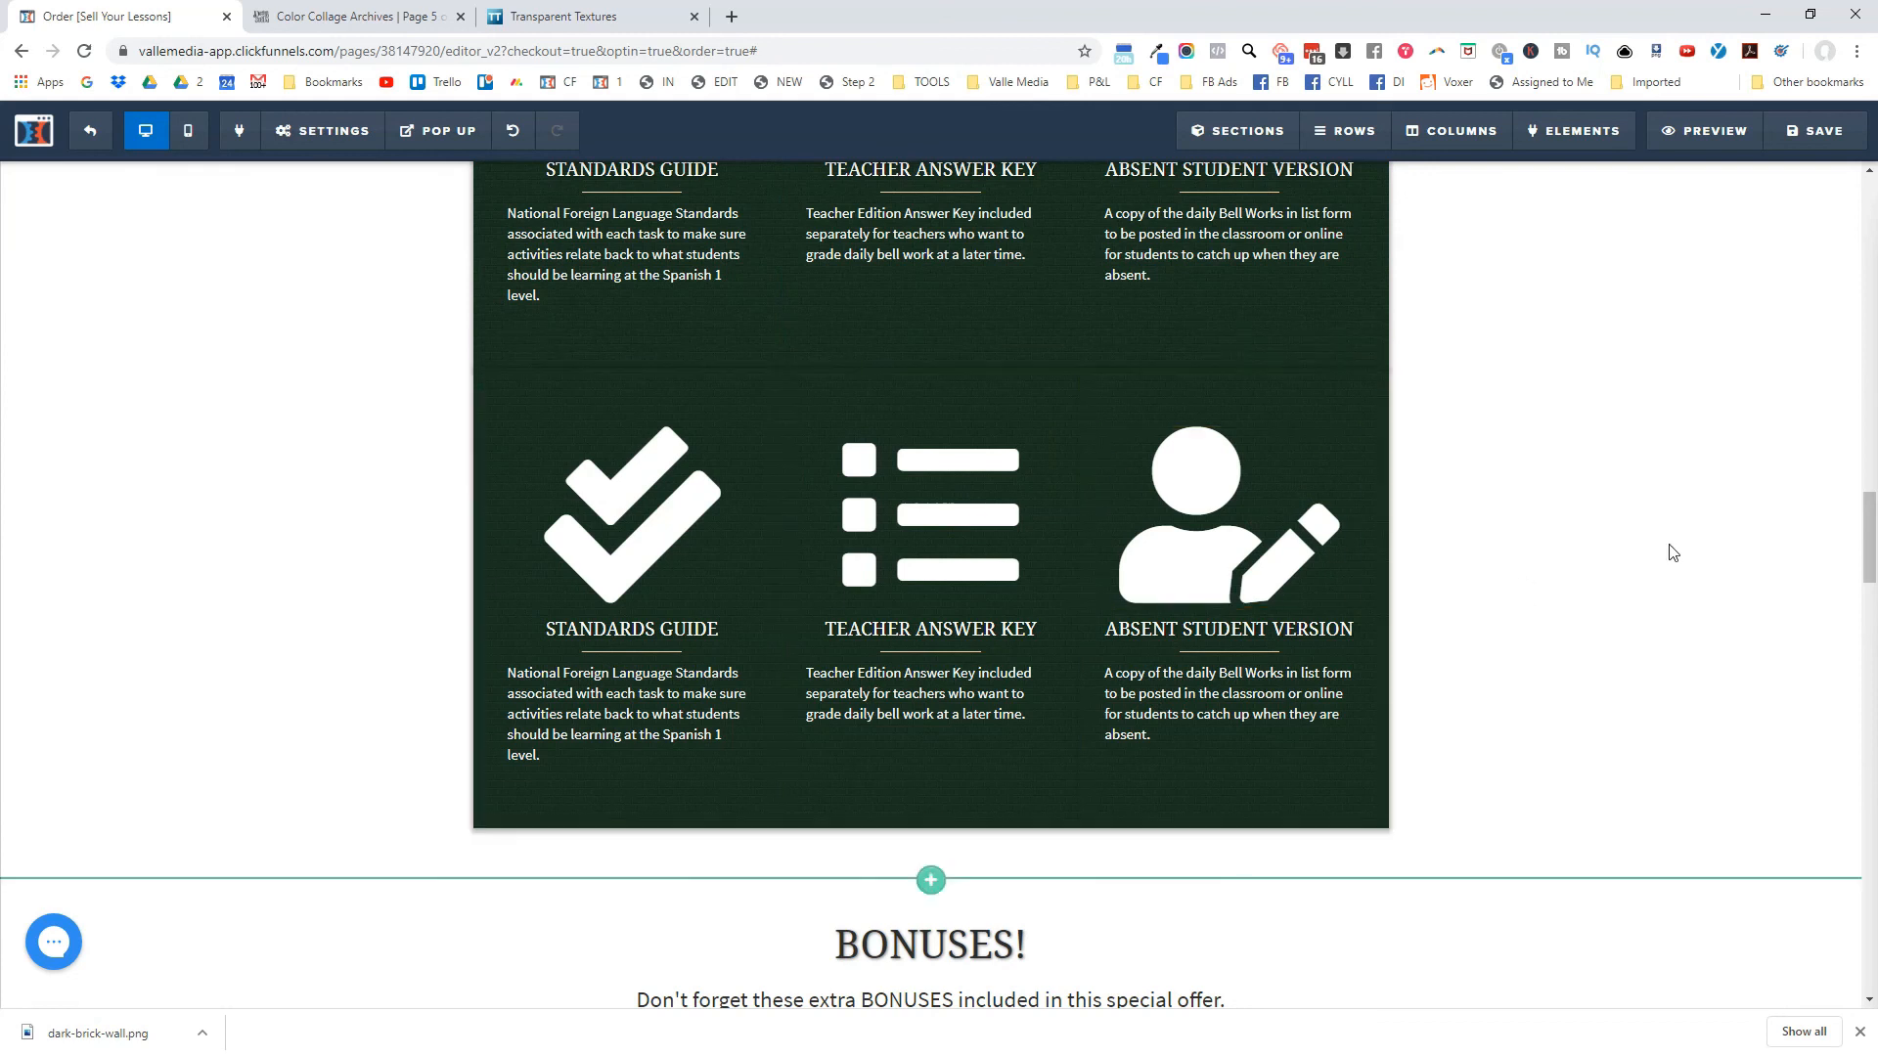
{"action": "left_click", "coordinate": [1814, 130]}
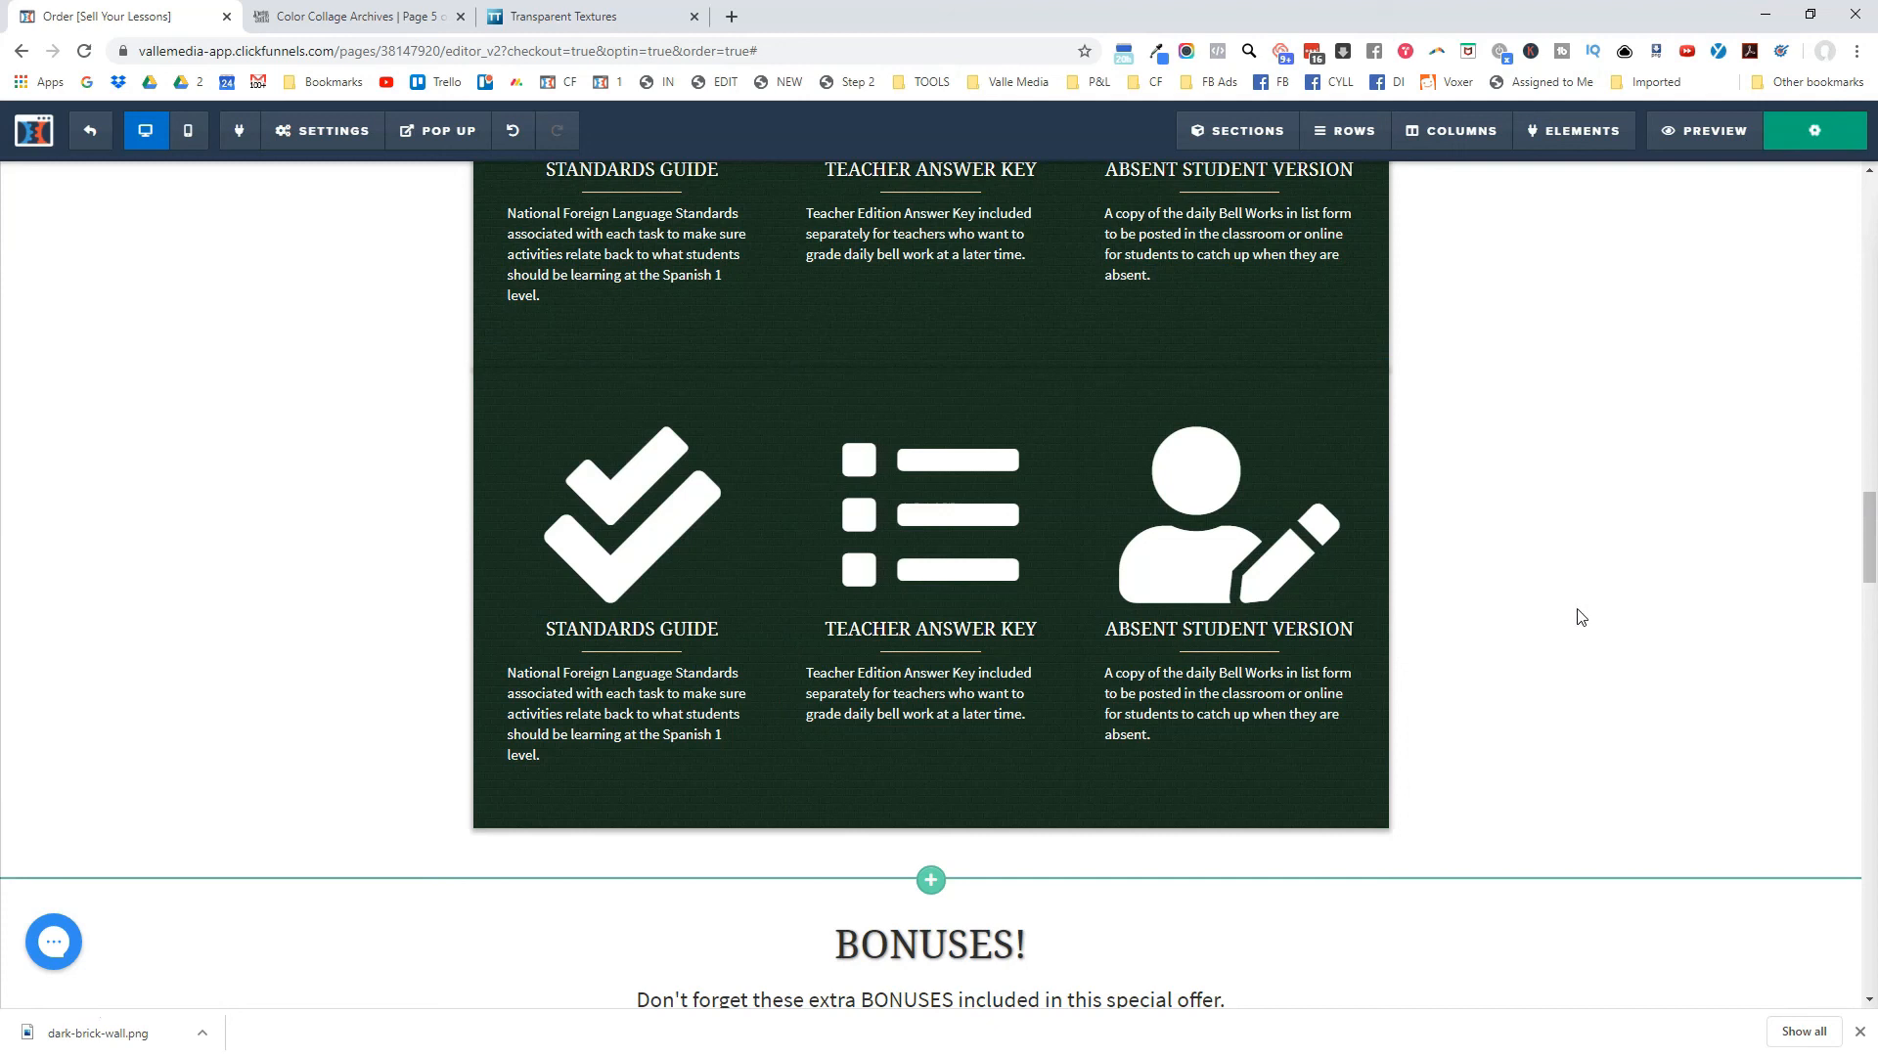
{"action": "scroll", "coordinate": [1580, 617], "scroll_direction": "down", "scroll_amount": 8}
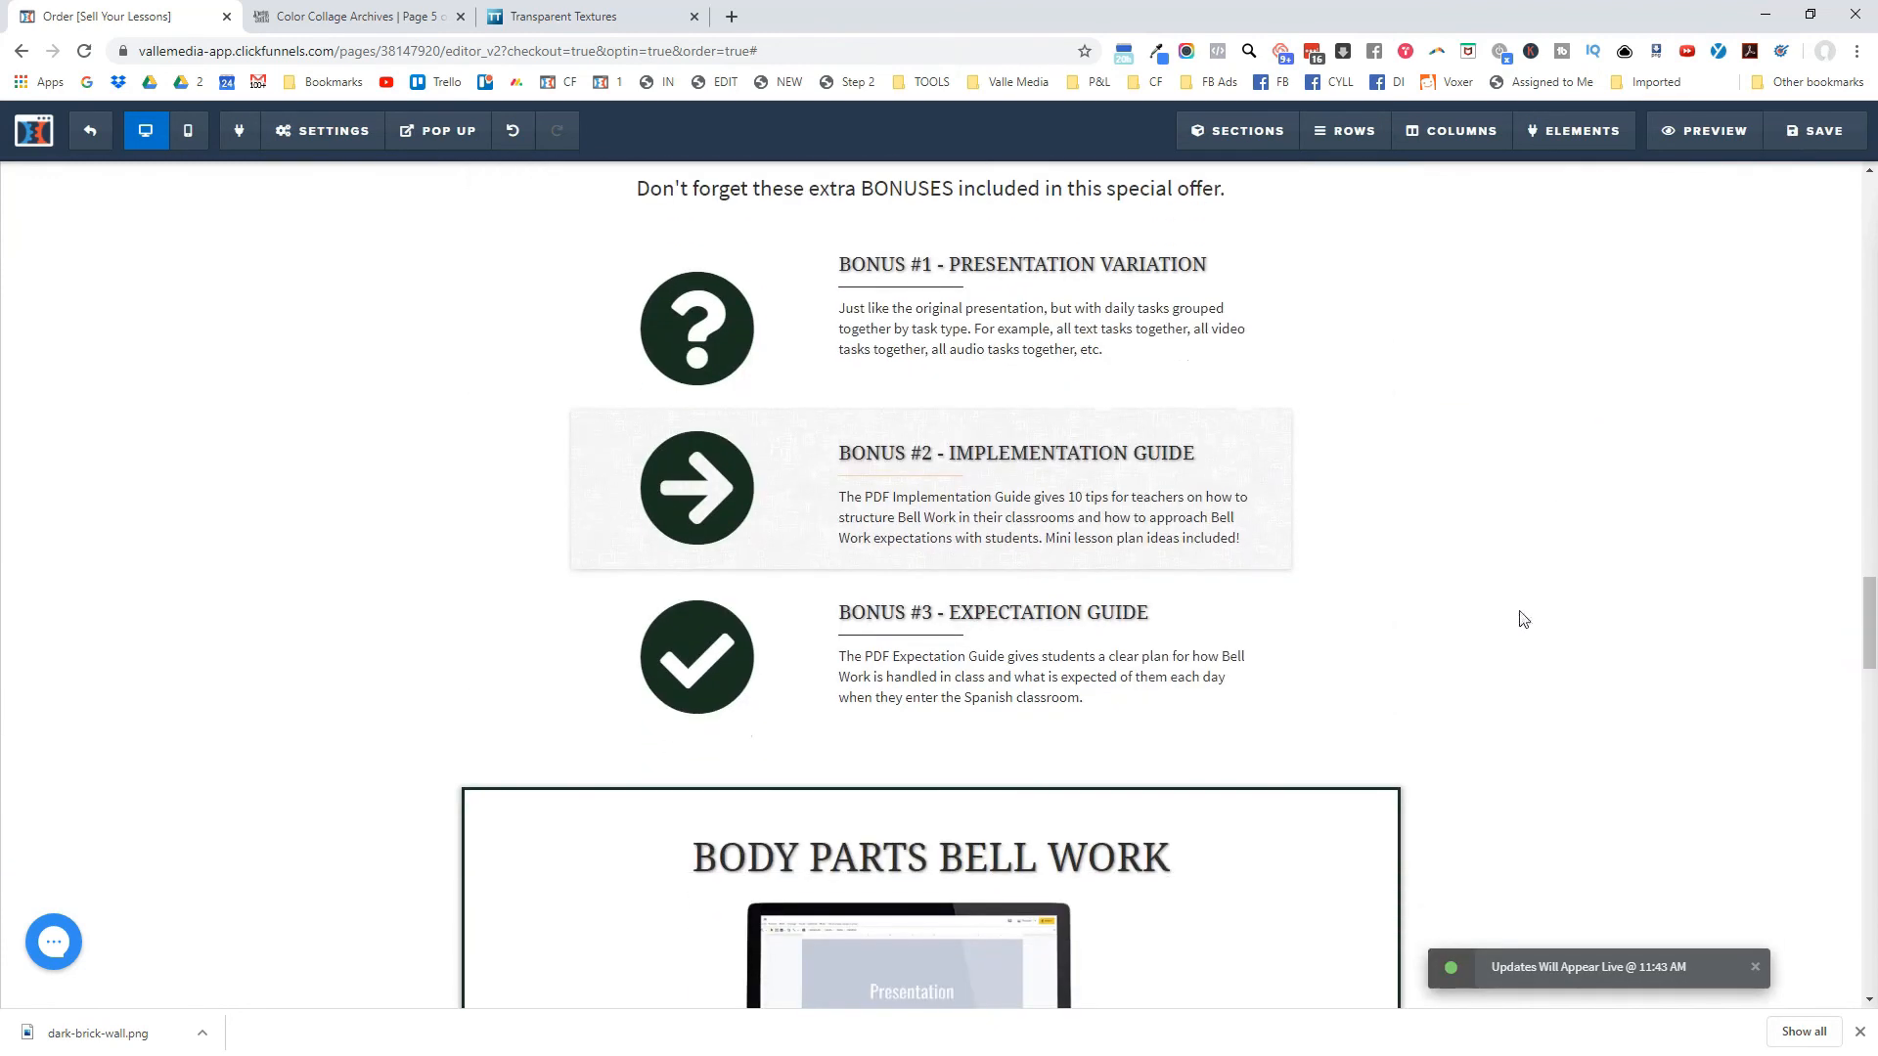
{"action": "scroll", "coordinate": [1497, 629], "scroll_direction": "down", "scroll_amount": 2}
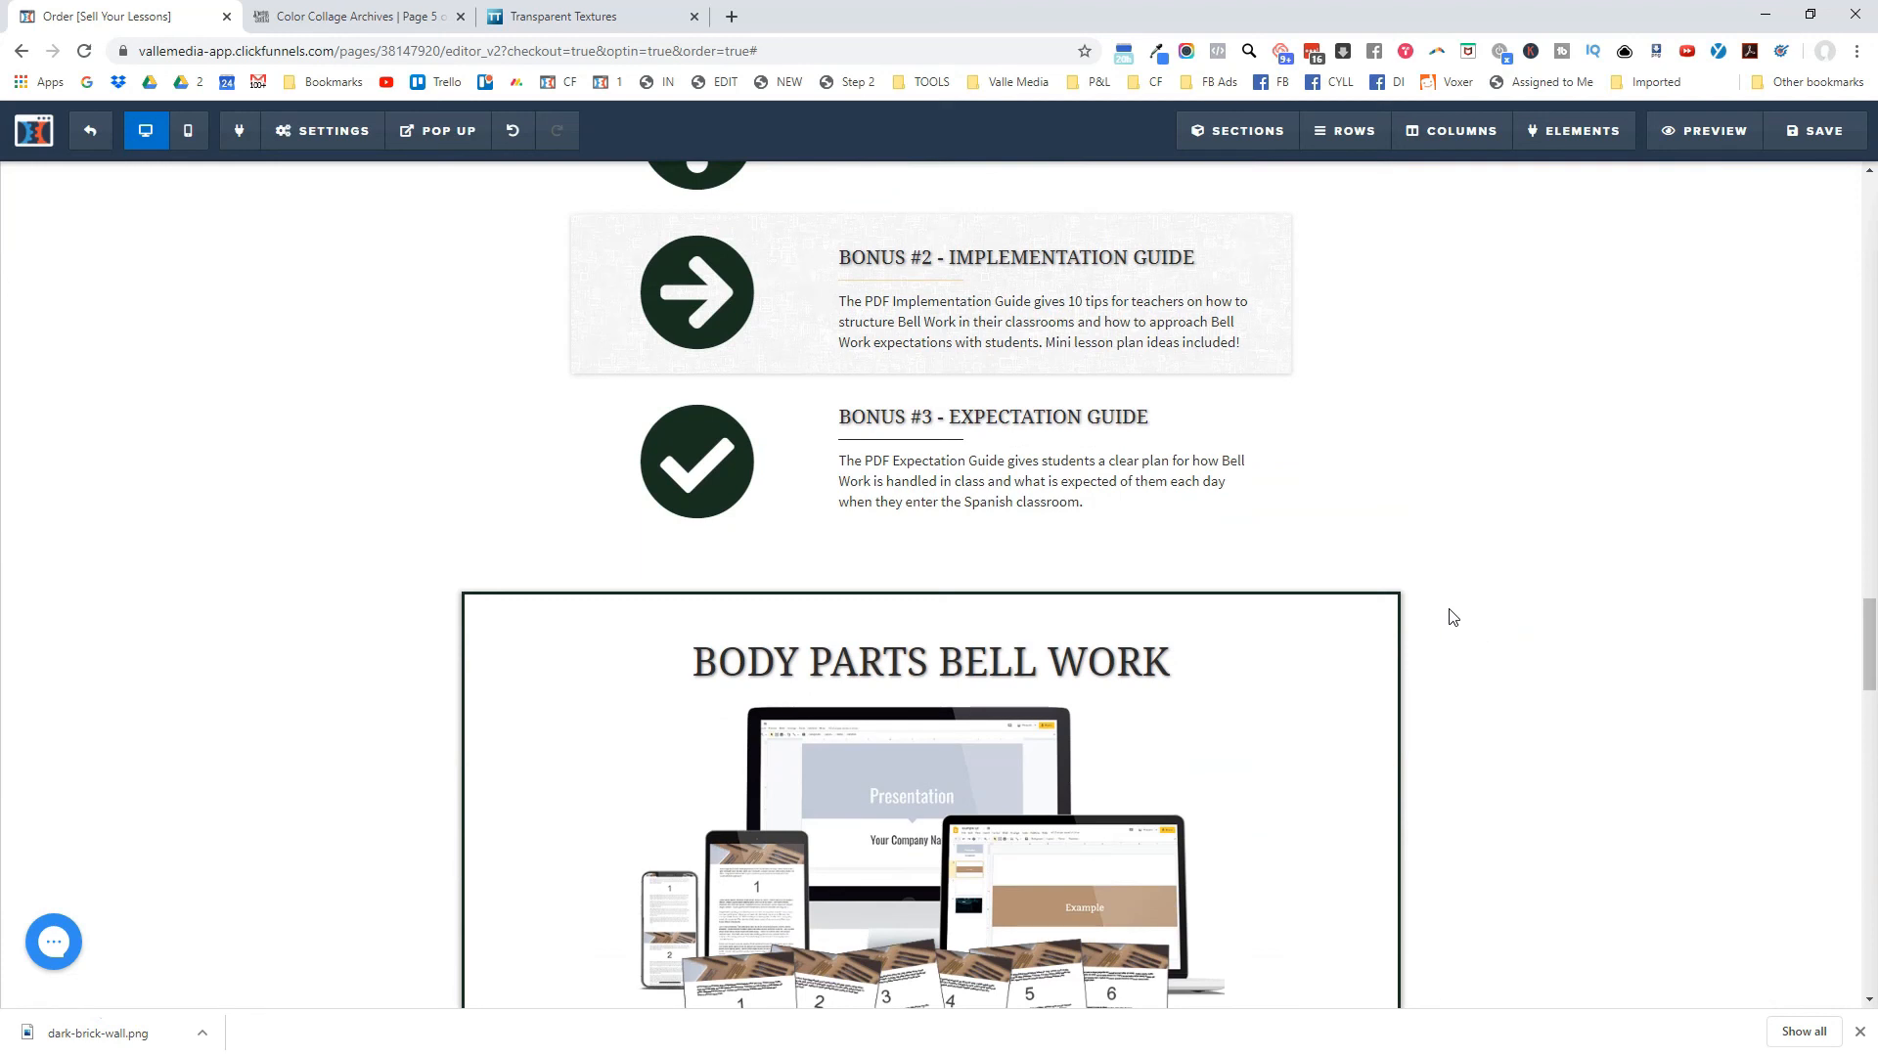
{"action": "scroll", "coordinate": [1454, 617], "scroll_direction": "down", "scroll_amount": 11}
{"action": "scroll", "coordinate": [1414, 708], "scroll_direction": "down", "scroll_amount": 5}
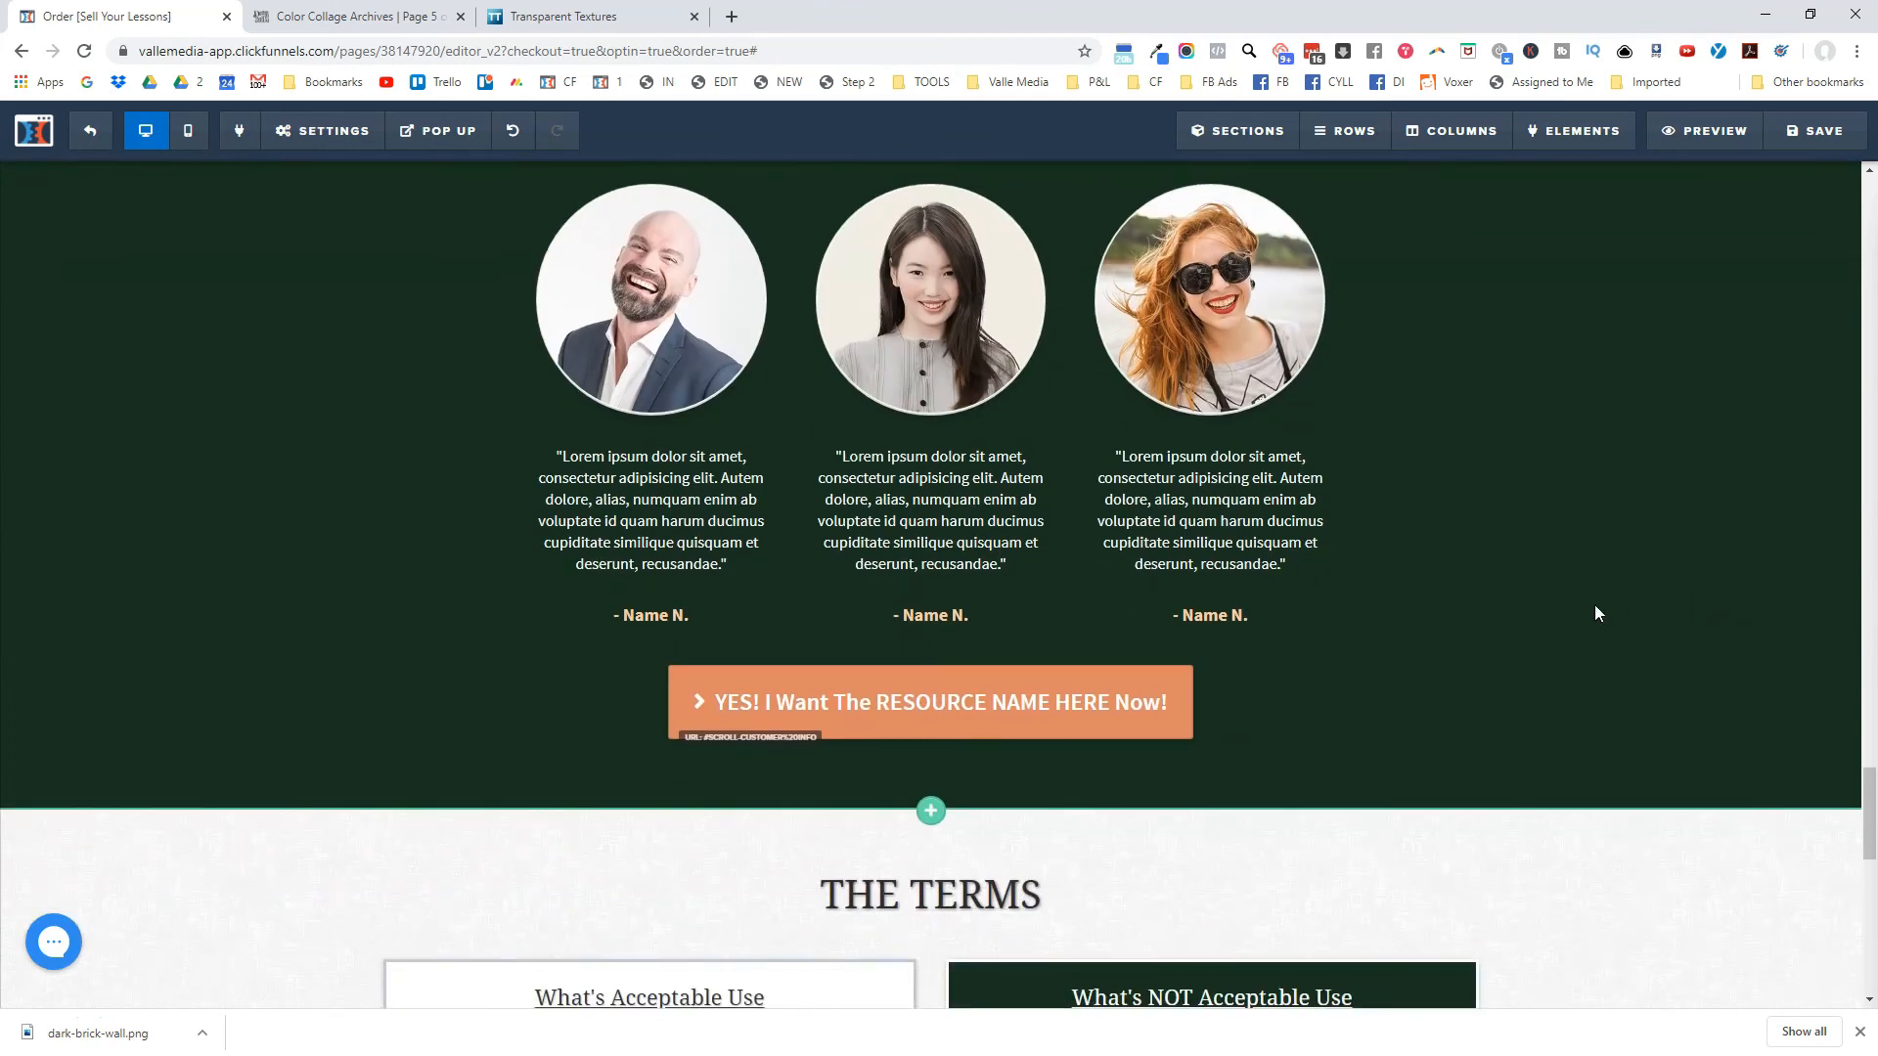